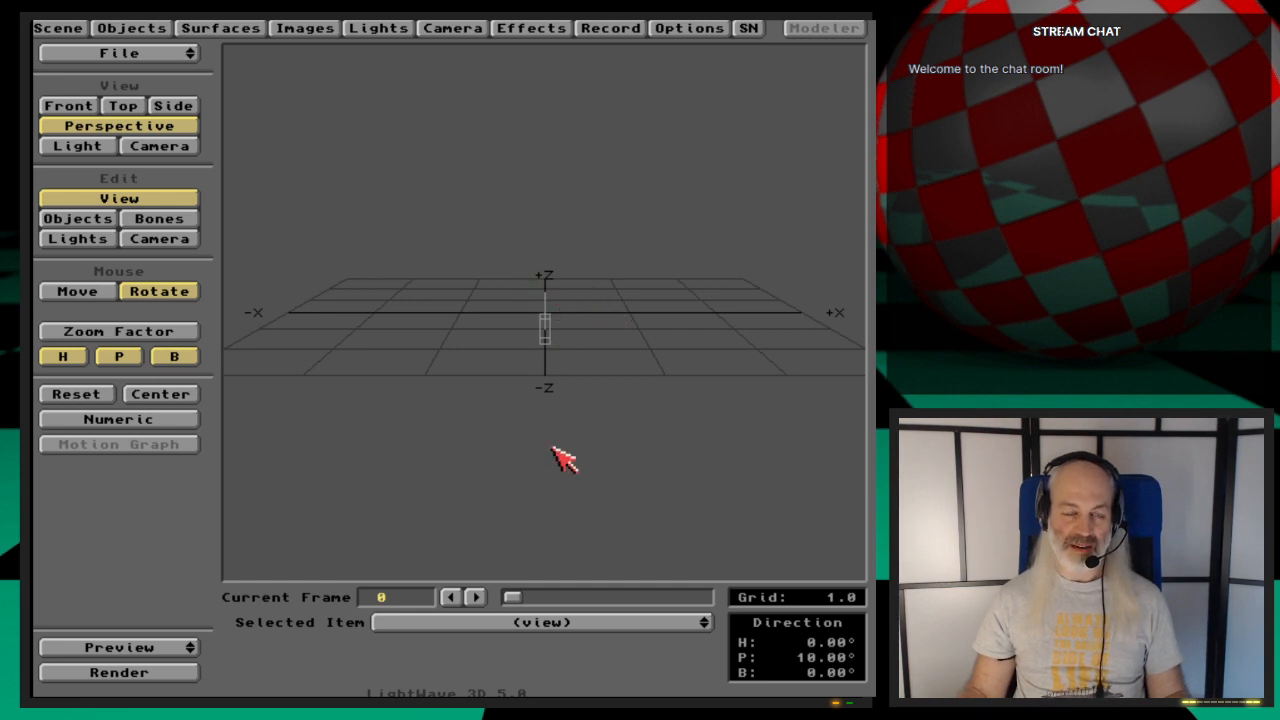
Step: Load the scene RearRightGear-Rig_default from the 3D:webcast/Ep.41/Scenes drawer
left_click_drag(190, 56, 245, 71)
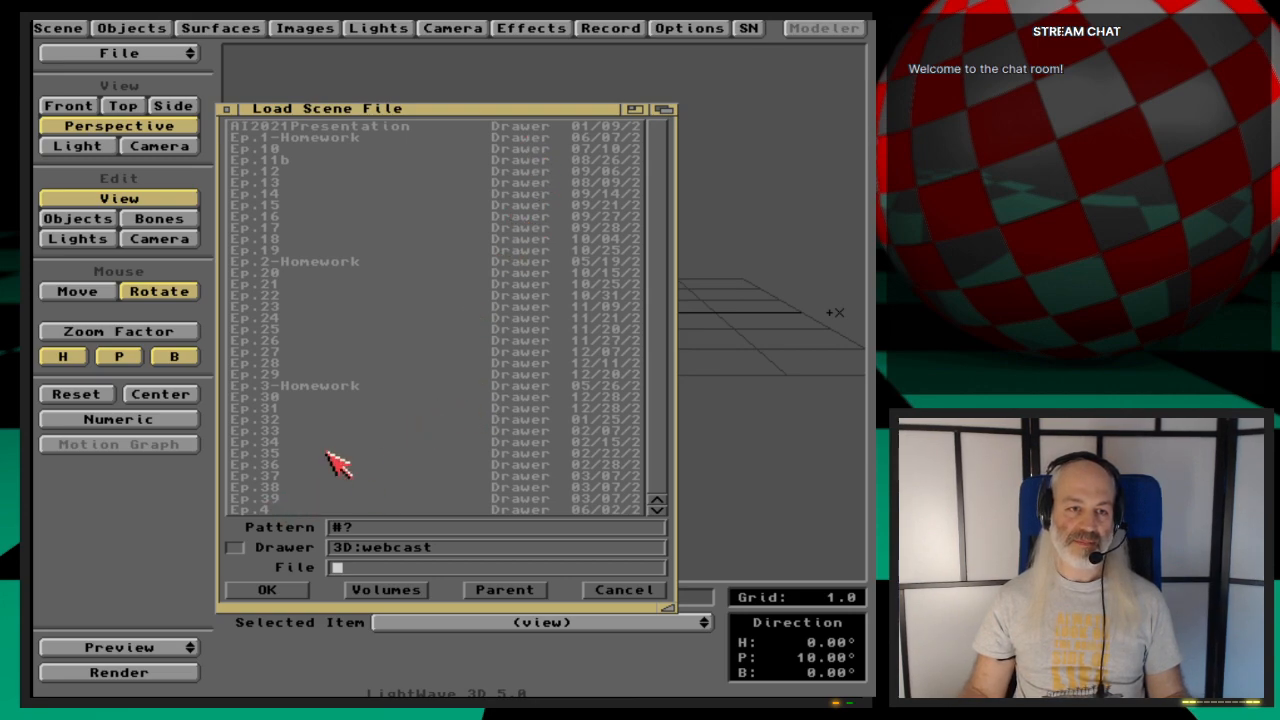
scroll(337, 462, "down", 6)
left_click(270, 329)
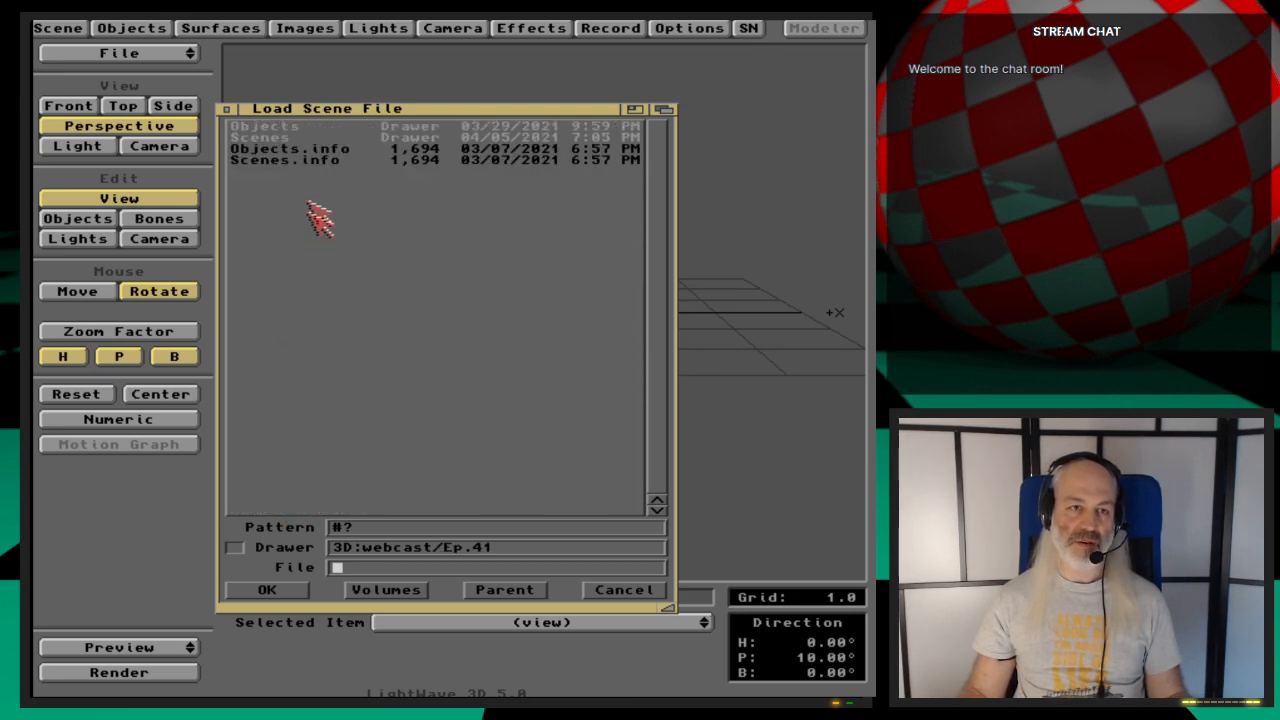
left_click(282, 137)
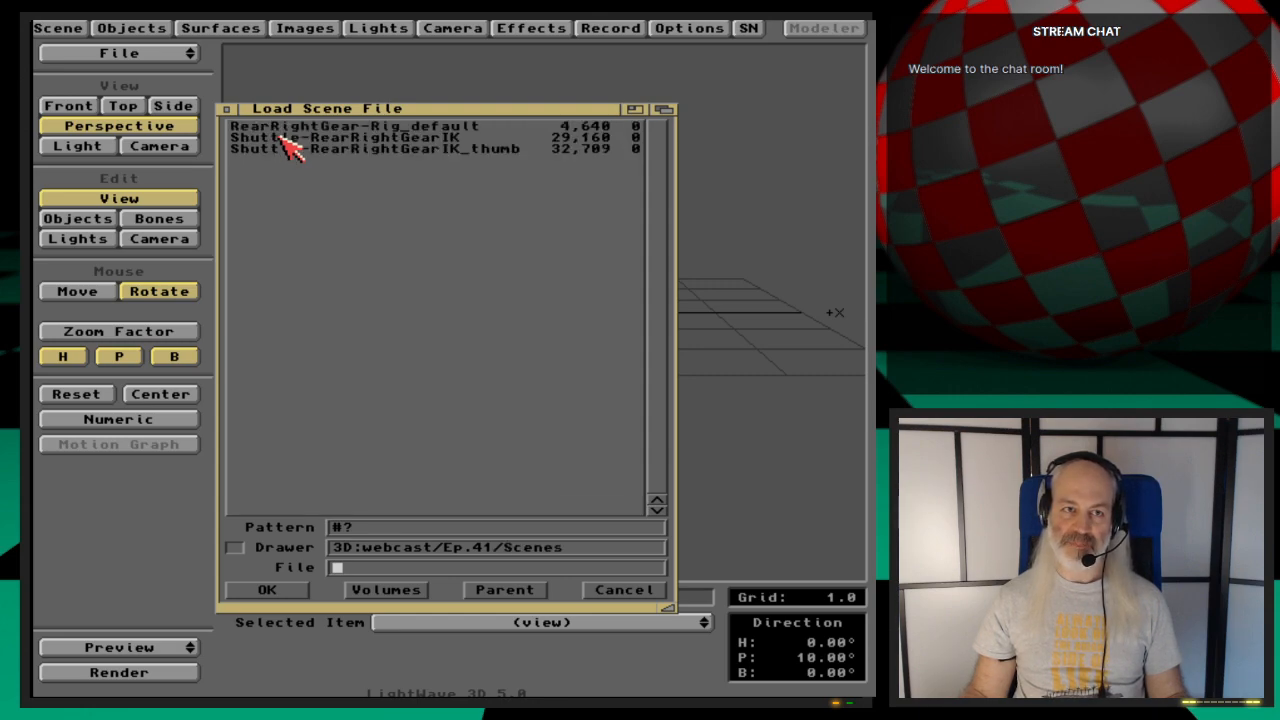
double_click(287, 127)
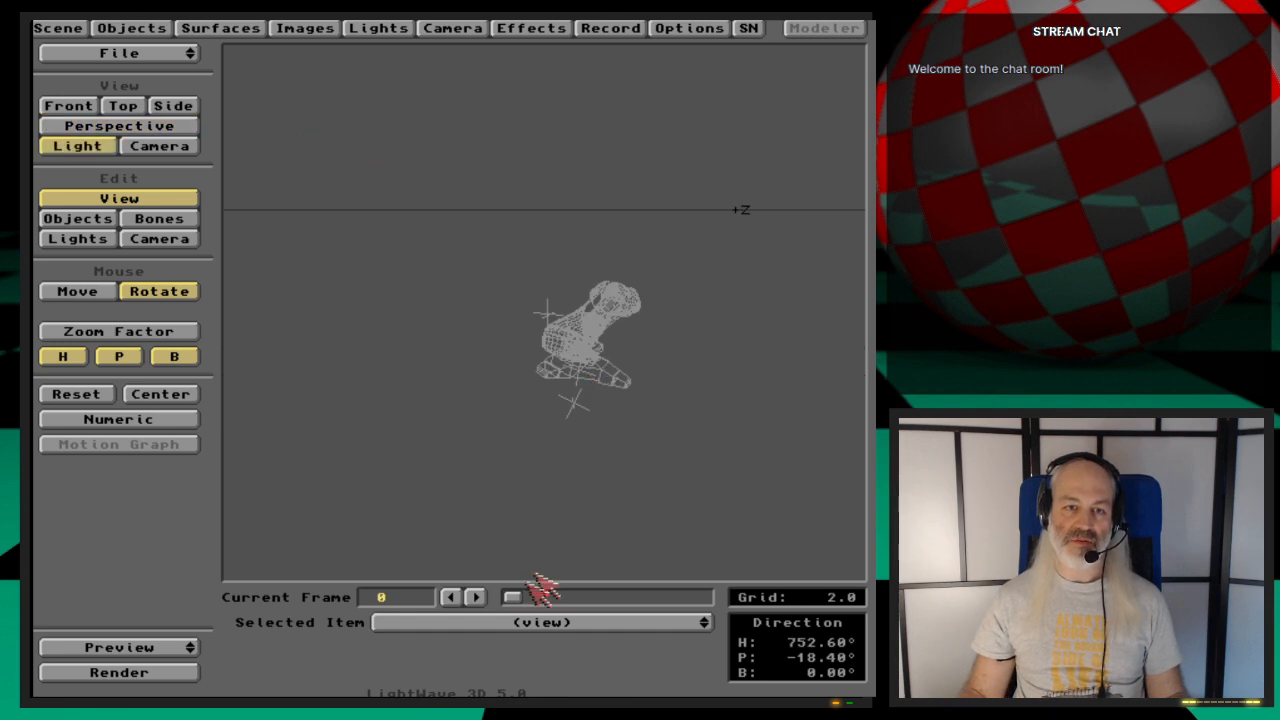
Step: Go to frame 174, look through the camera, and test-render the landing gear
left_click_drag(513, 596, 677, 597)
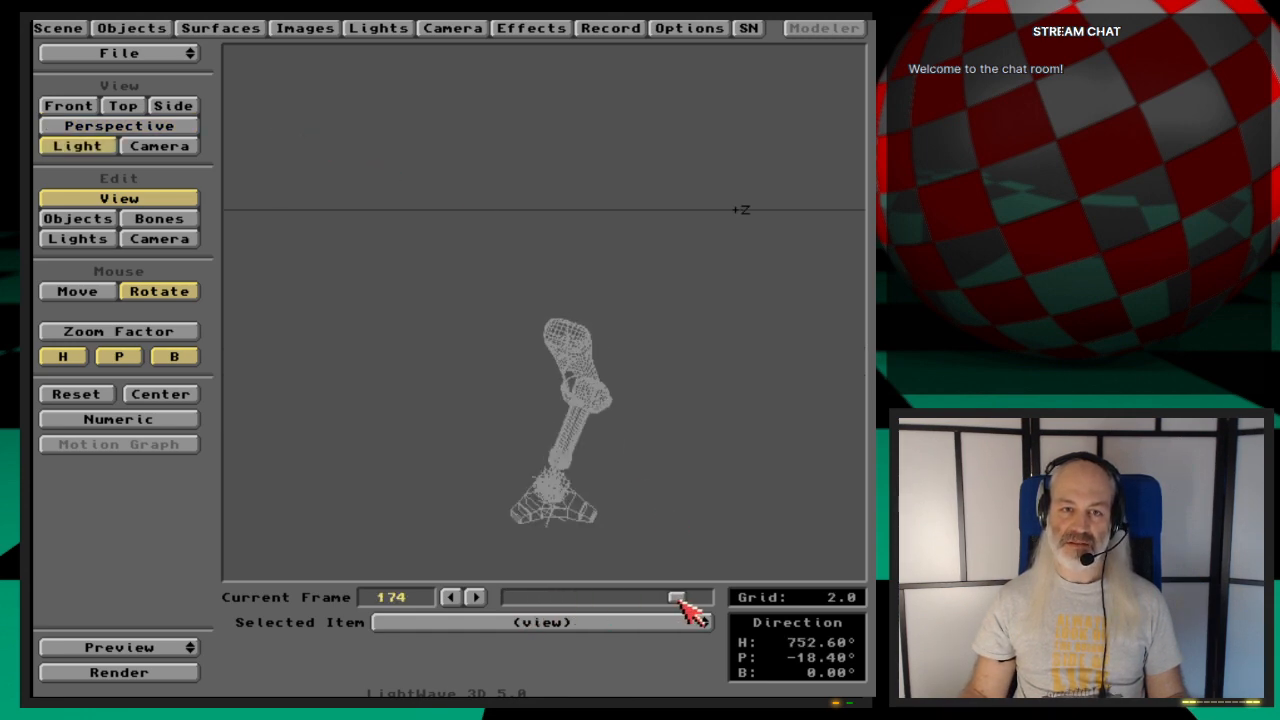
key("6")
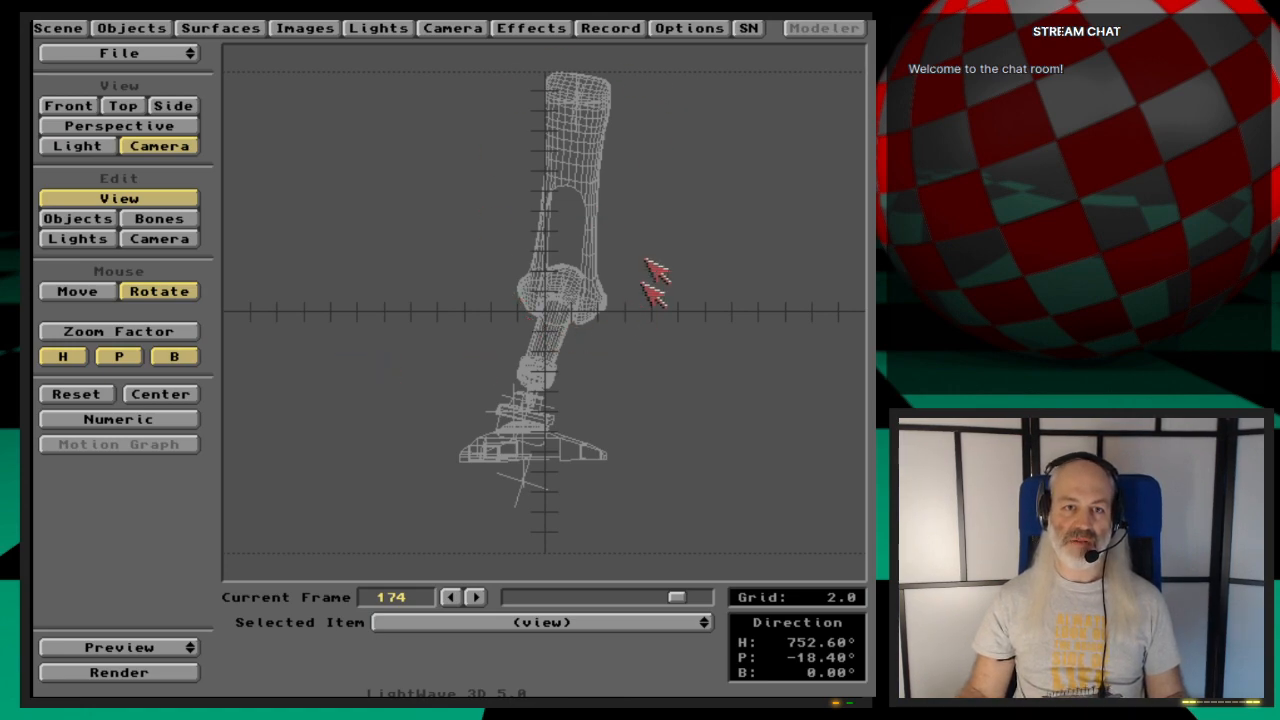
key("F9")
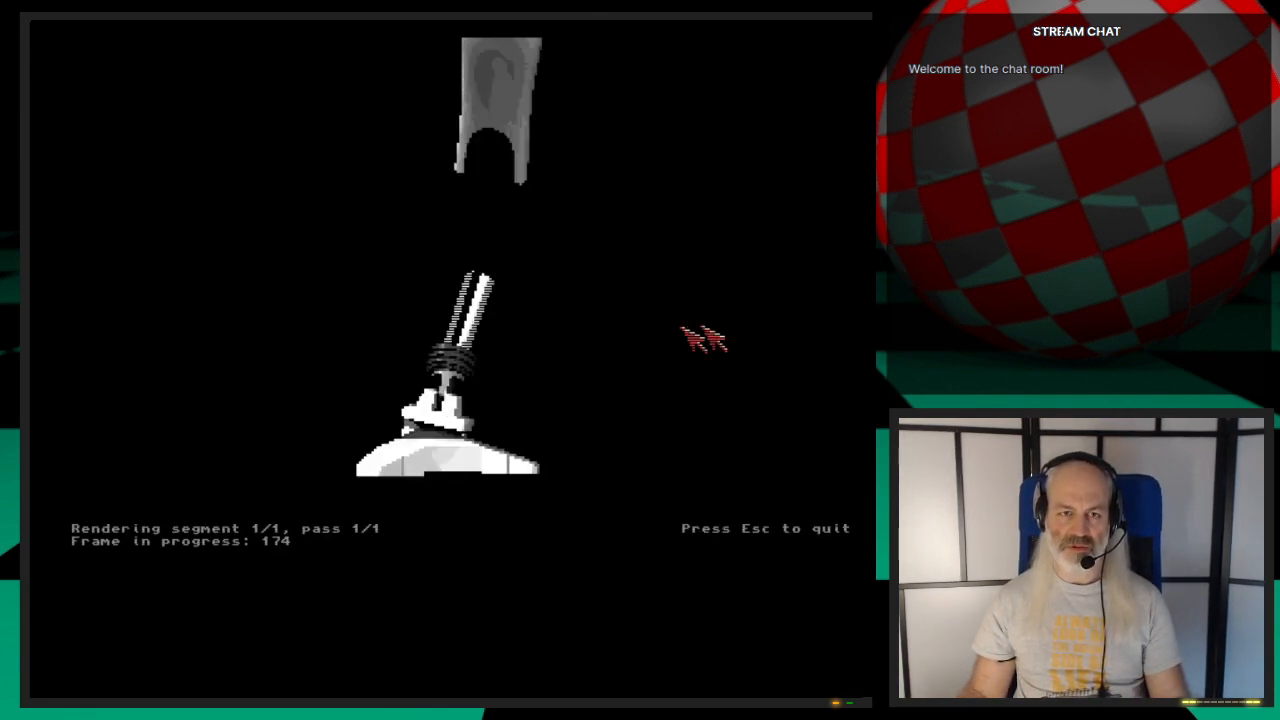
key("Escape")
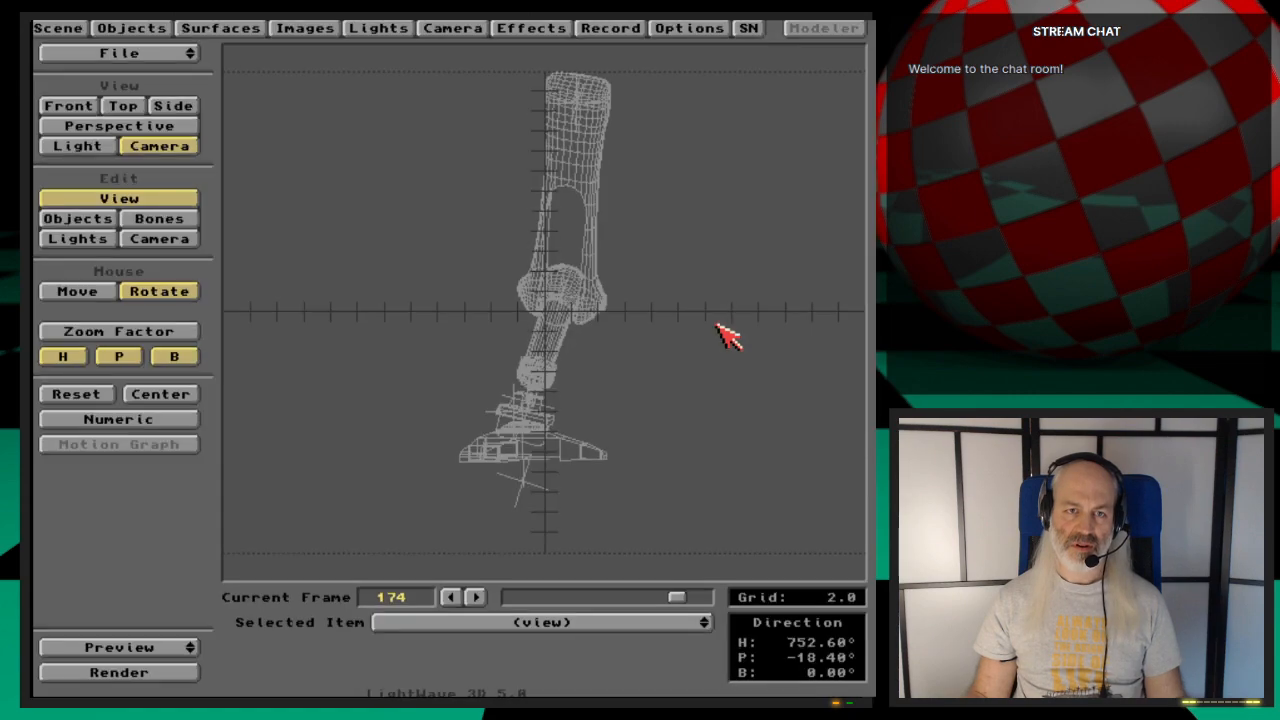
Step: Set the render display to 8-bit HAM and render frame 174 from the camera again
left_click(612, 28)
left_click_drag(495, 197, 500, 237)
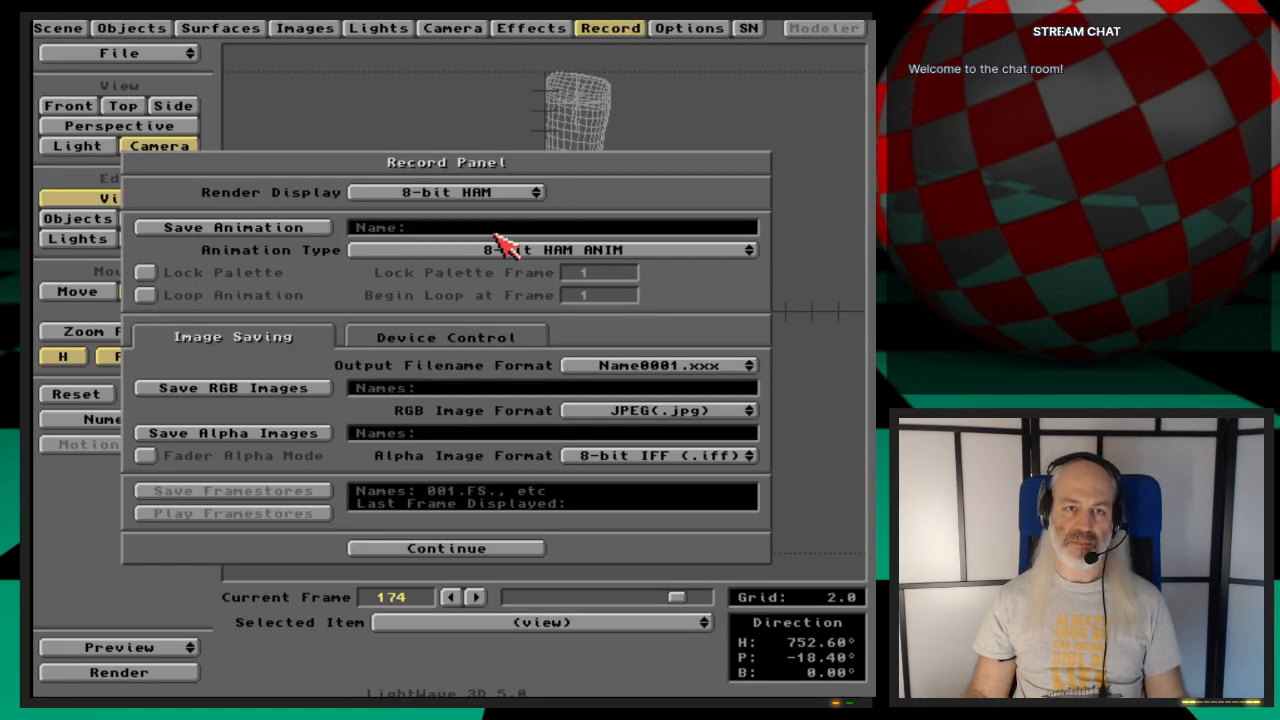
left_click(652, 29)
left_click(655, 30)
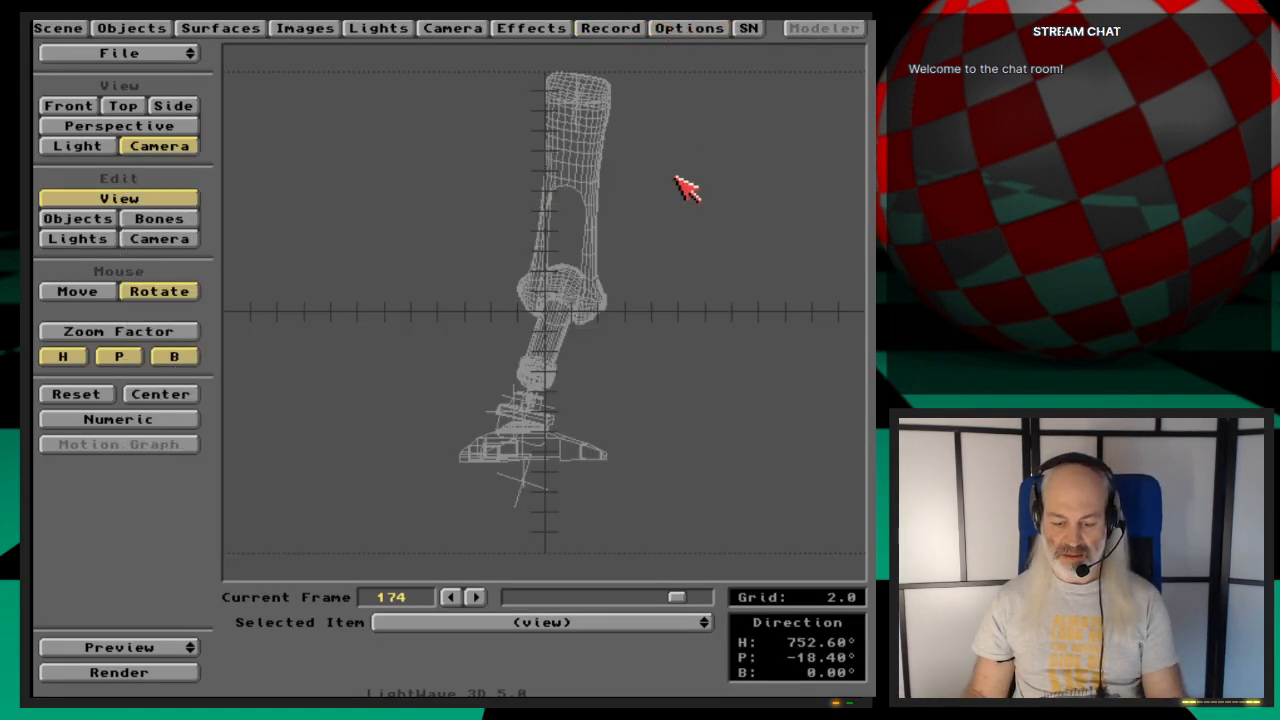
key("F9")
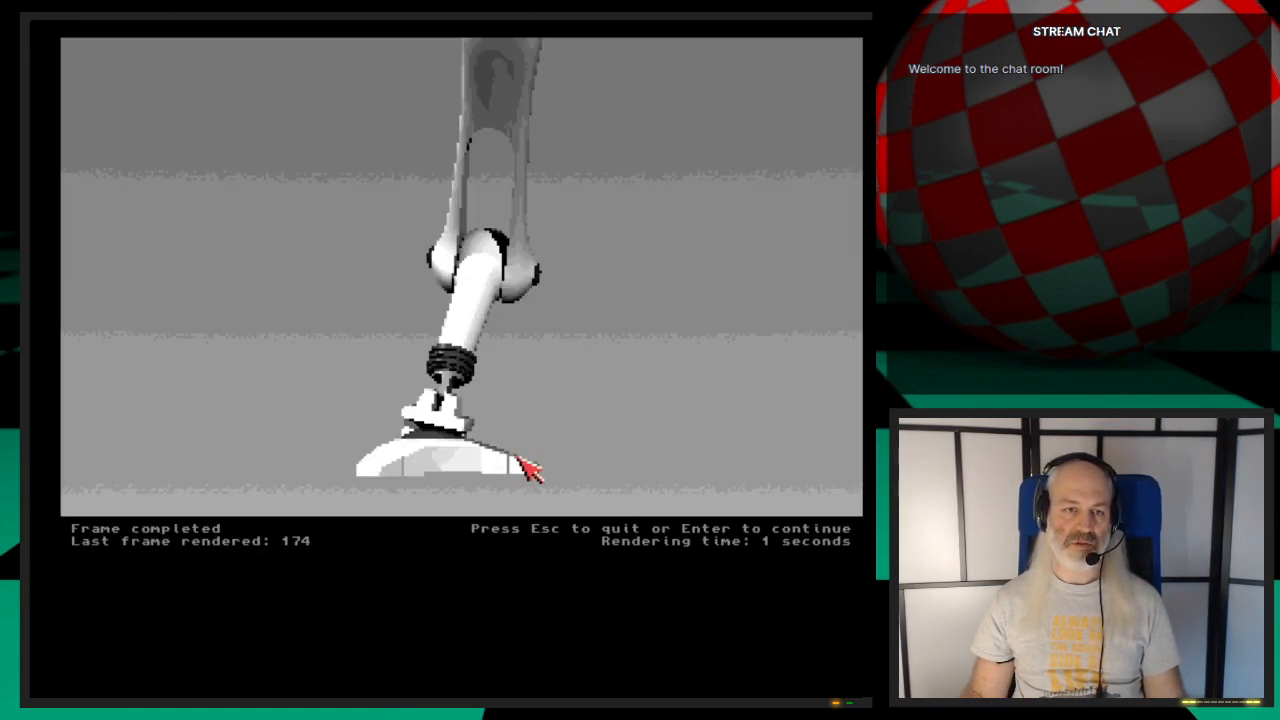
key("Escape")
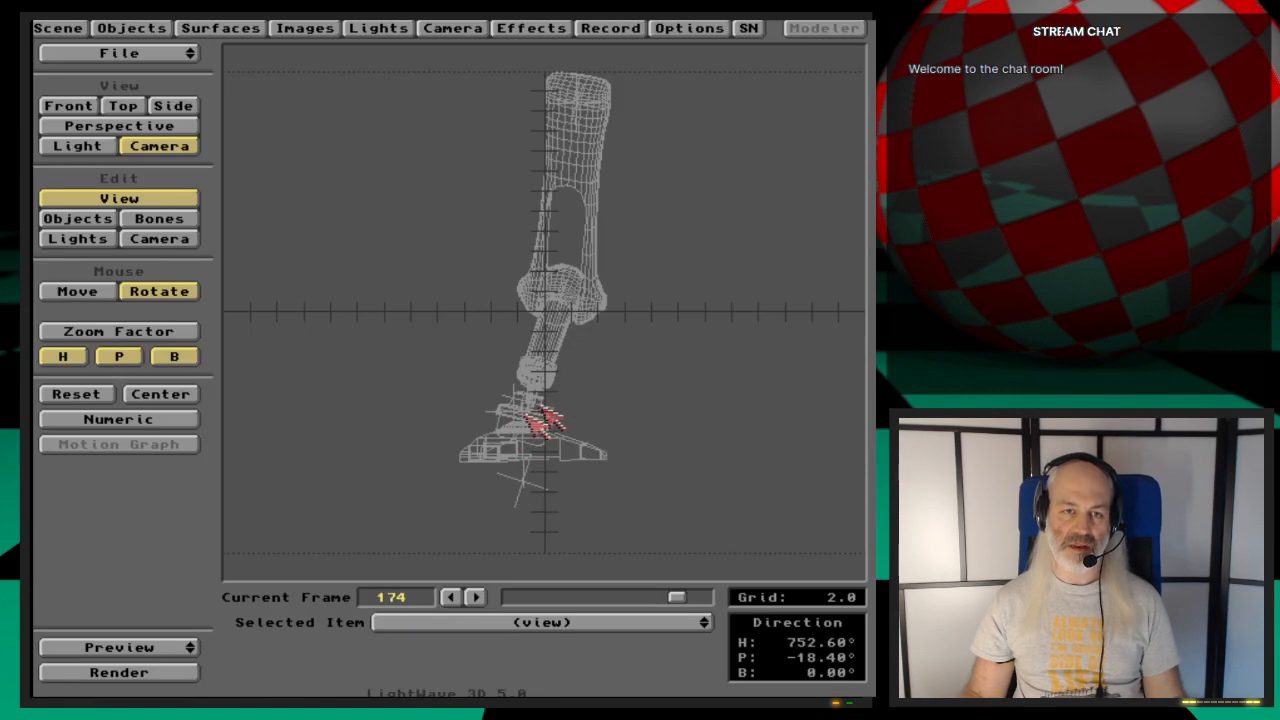
Step: Examine the foot and ankle area up close in the side view, centred on the **RightGear-ArmHandle** object
key("3")
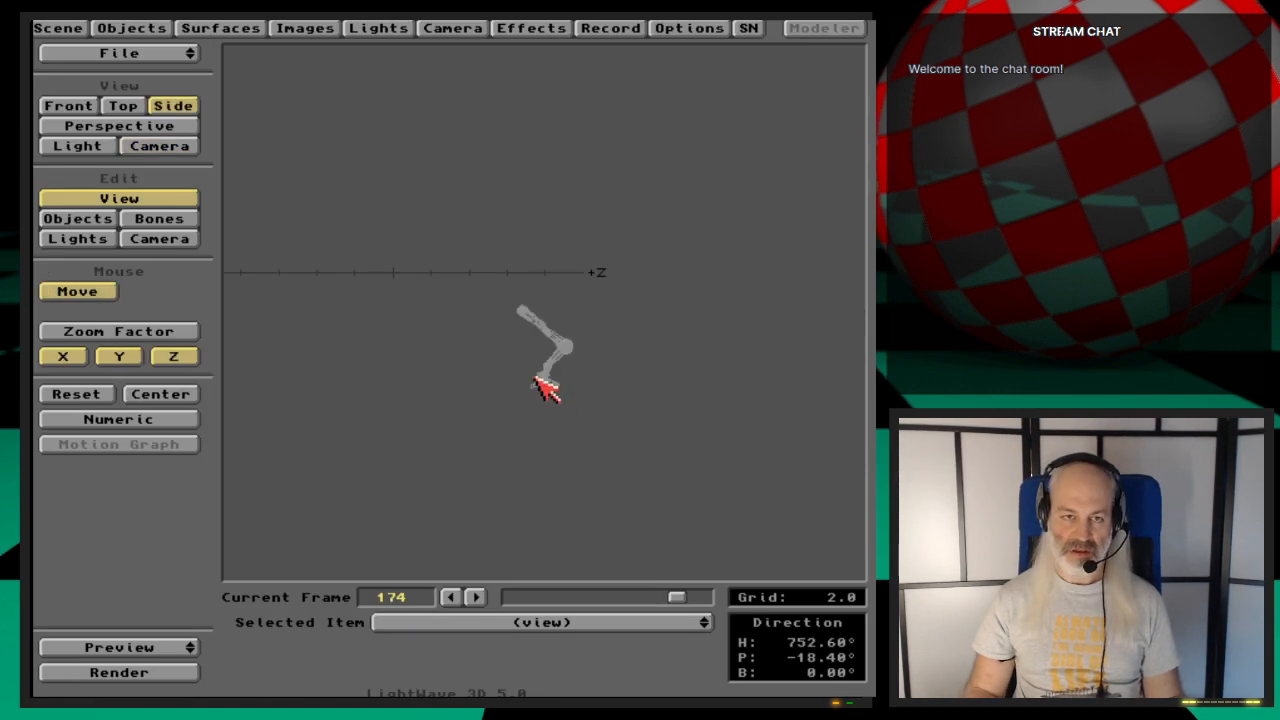
key("1")
key("3")
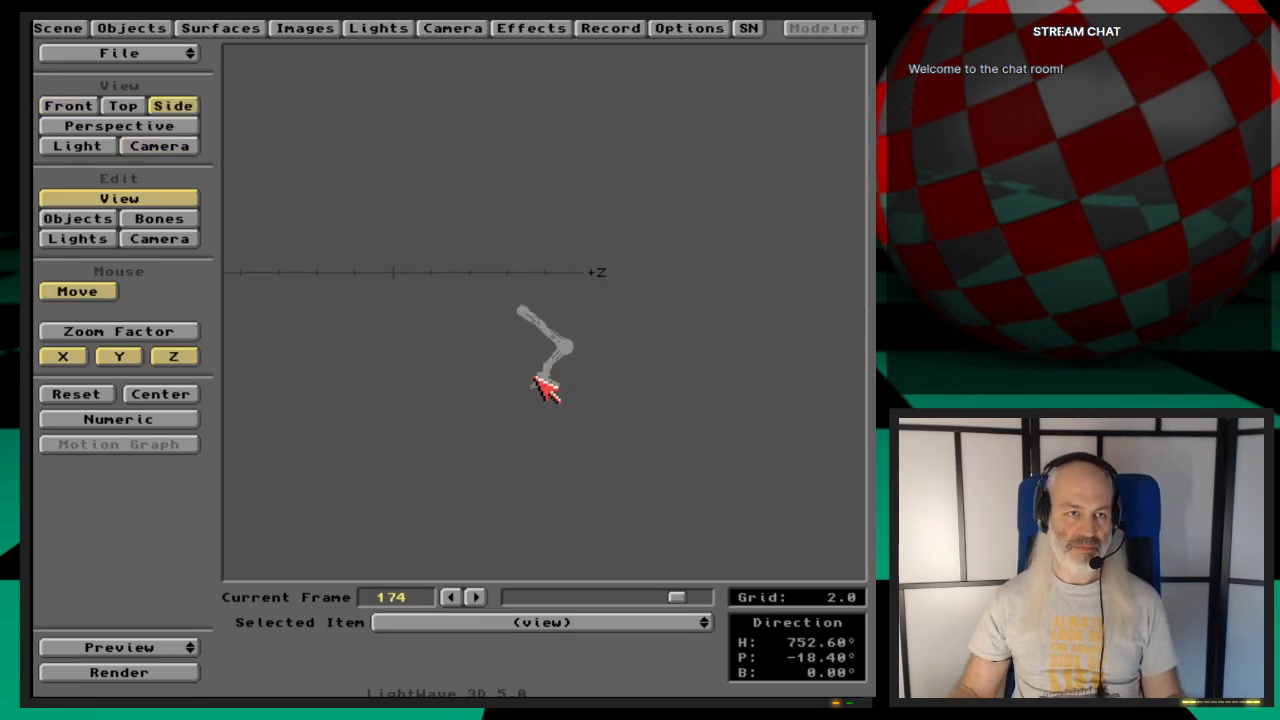
left_click(100, 220)
left_click(160, 395)
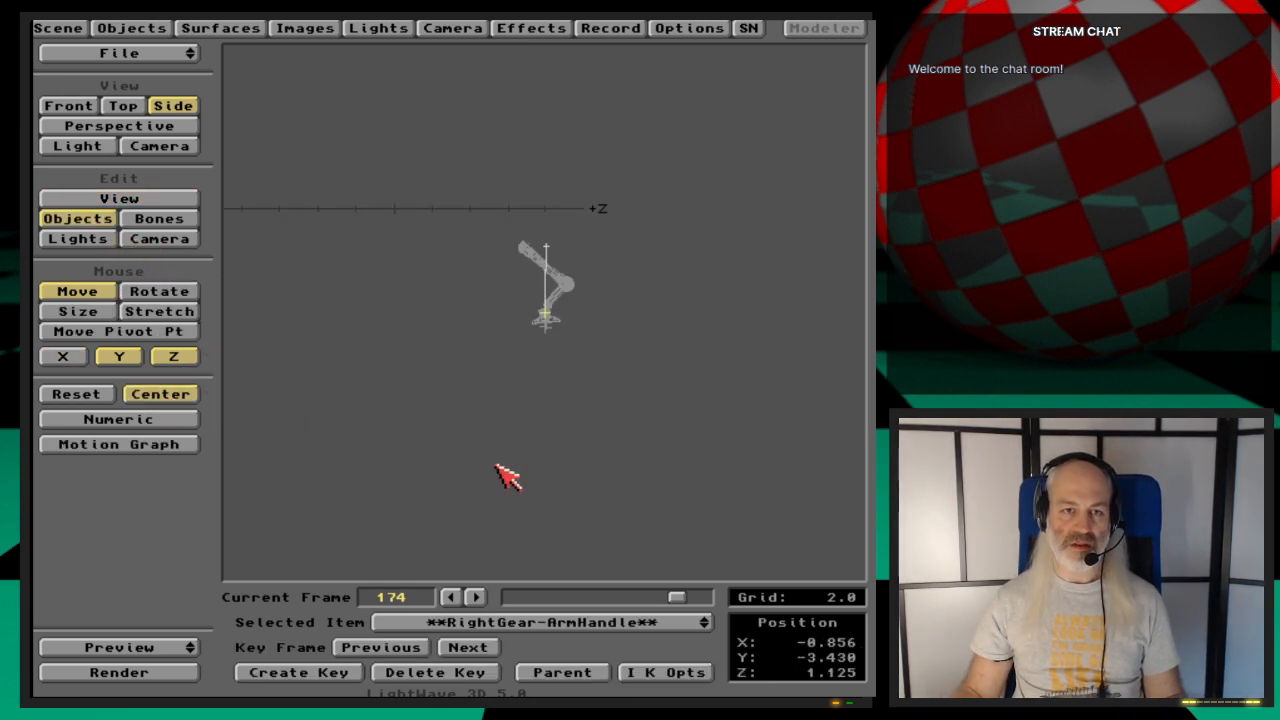
key("period")
key("period")
key("period")
key("period")
key("period")
key("period")
key("period")
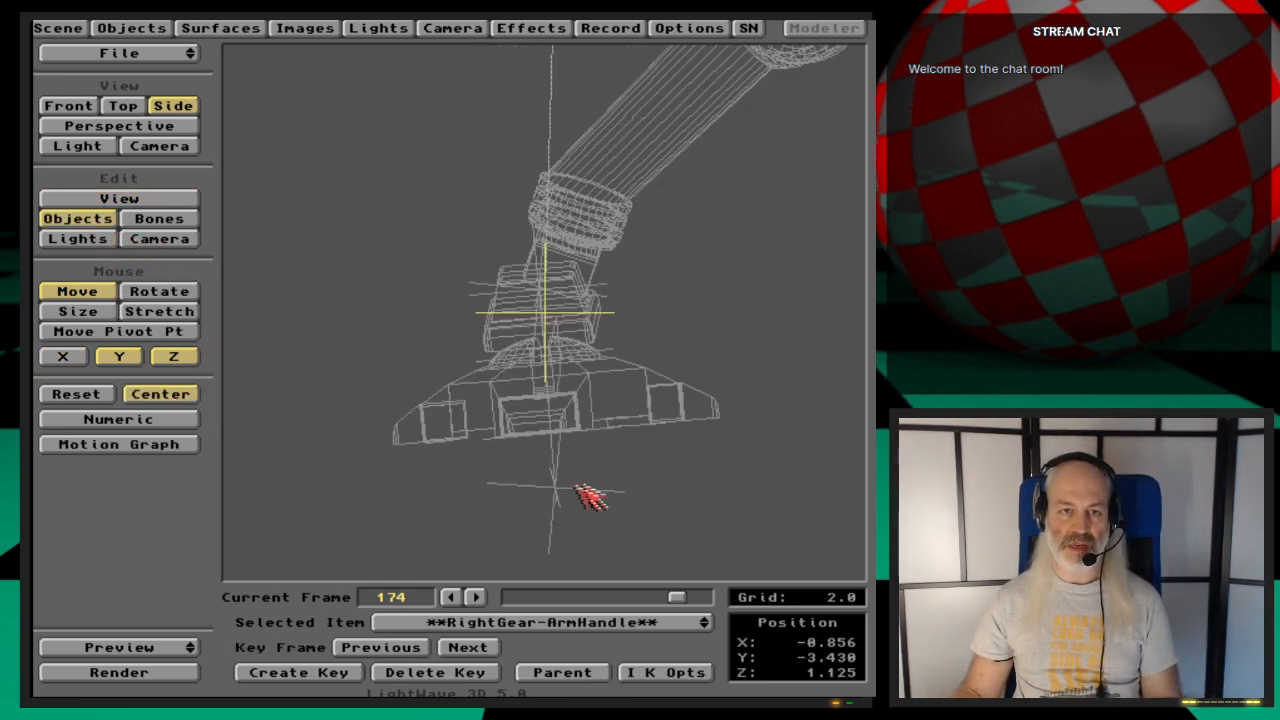
key("period")
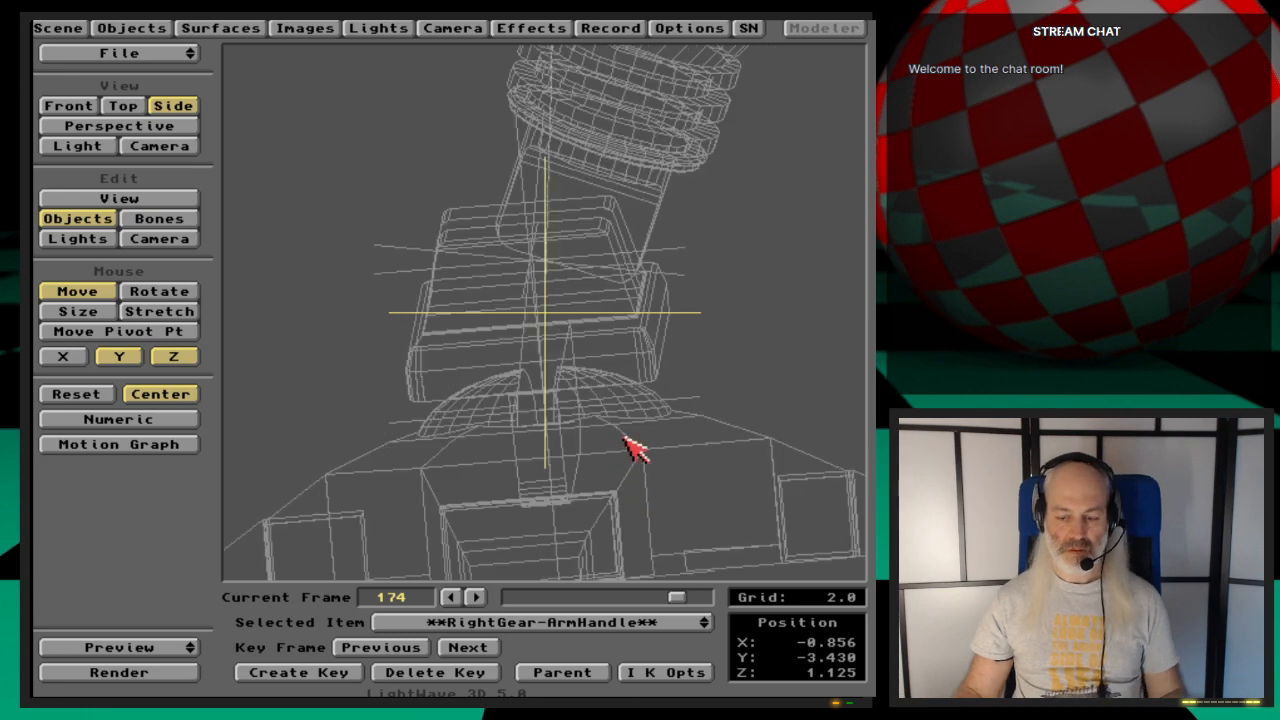
Step: Examine the ankle joint of the landing gear from different angles in the perspective view
key("4")
key("v")
left_click_drag(514, 423, 412, 398)
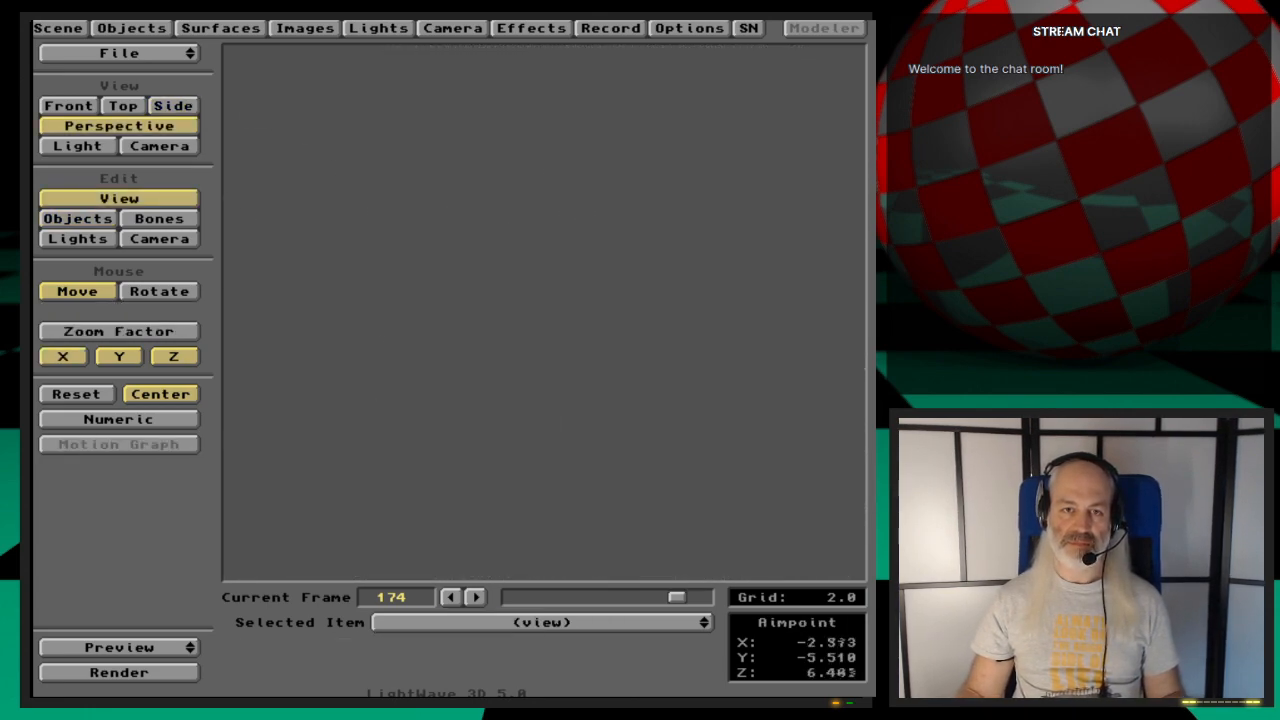
key("o")
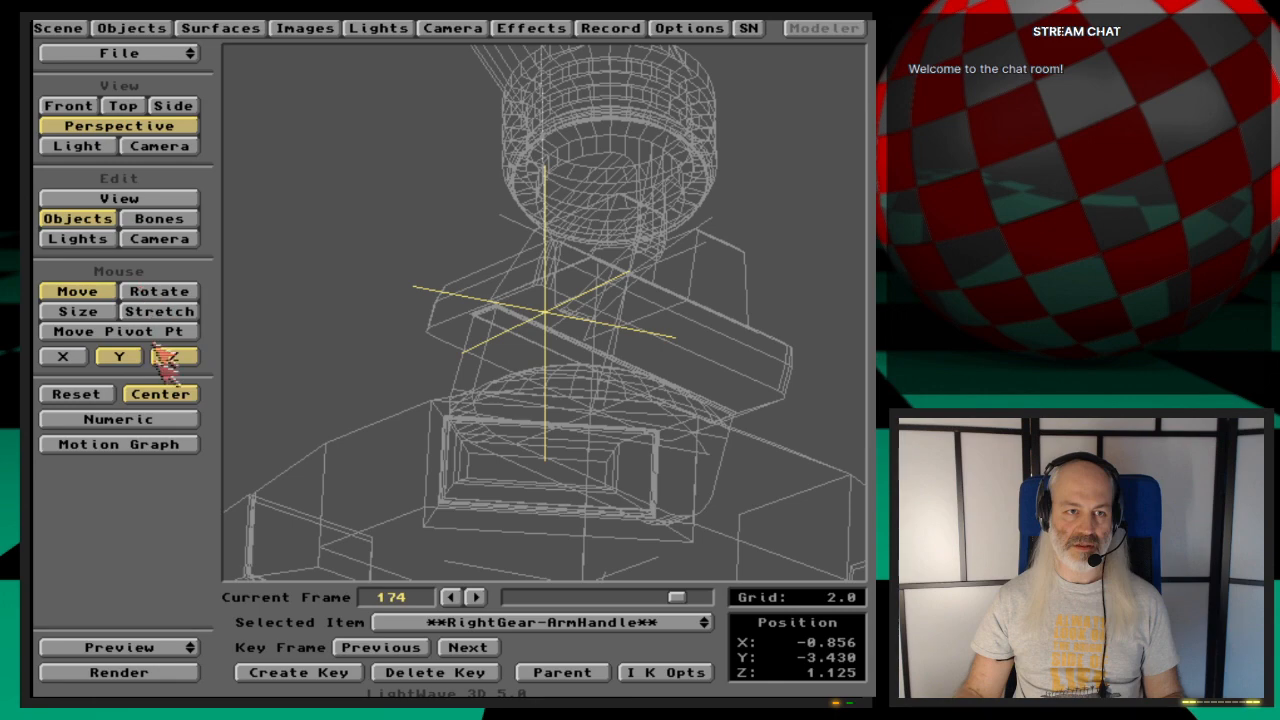
left_click(166, 387)
left_click(166, 387)
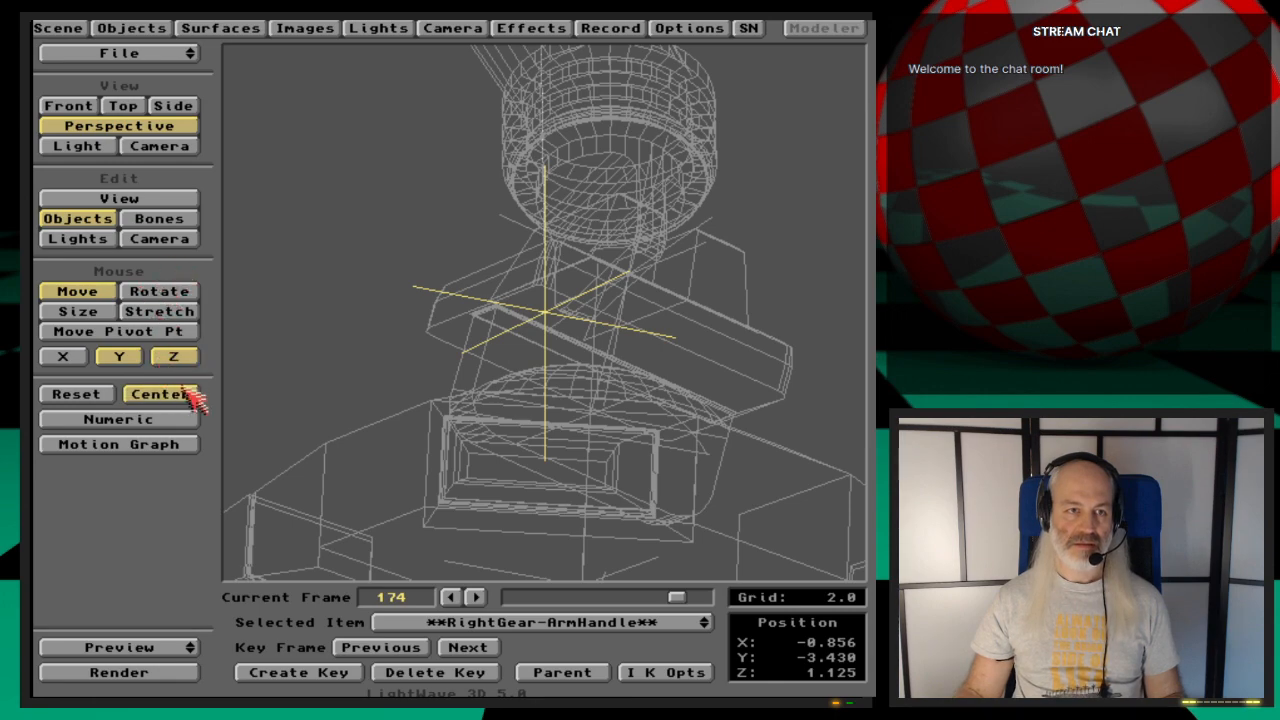
left_click(181, 391)
key("v")
left_click(190, 291)
left_click_drag(525, 338, 662, 368)
key("o")
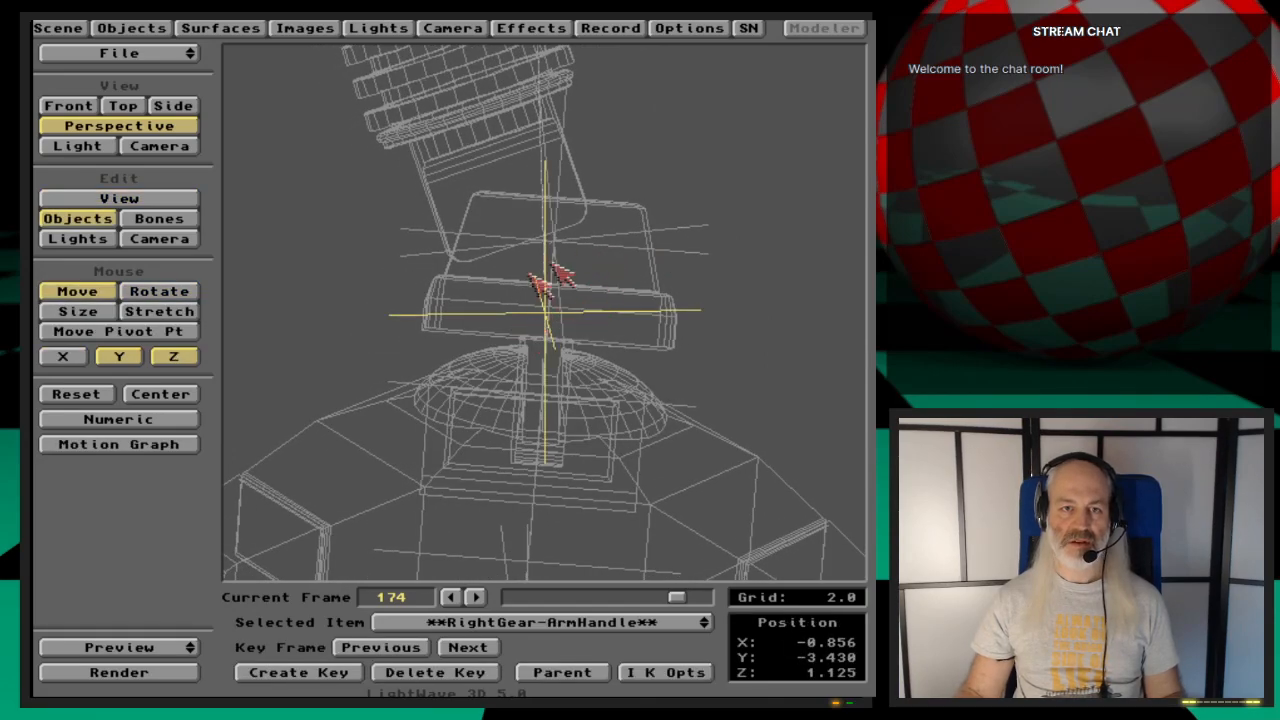
Step: Select the RightGear-AnkleParent object and try sliding it along the Z axis only
key("Down")
key("Down")
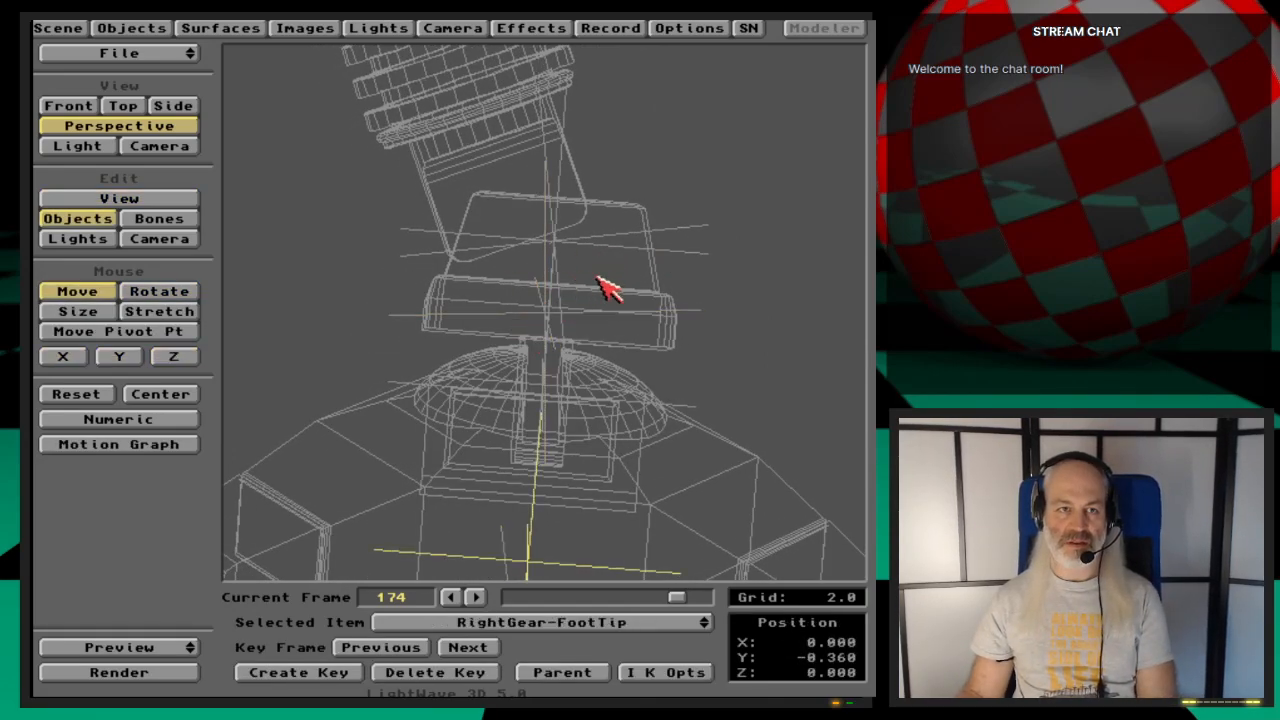
key("Up")
key("Up")
key("Up")
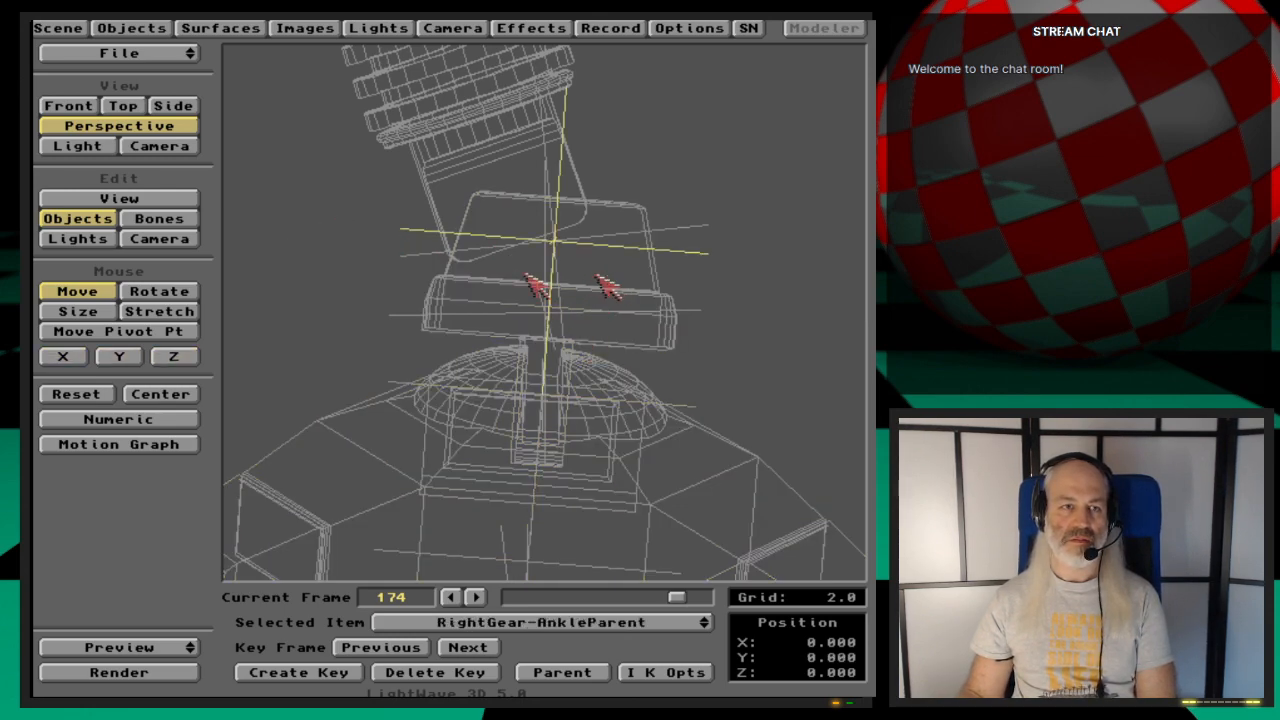
left_click(172, 360)
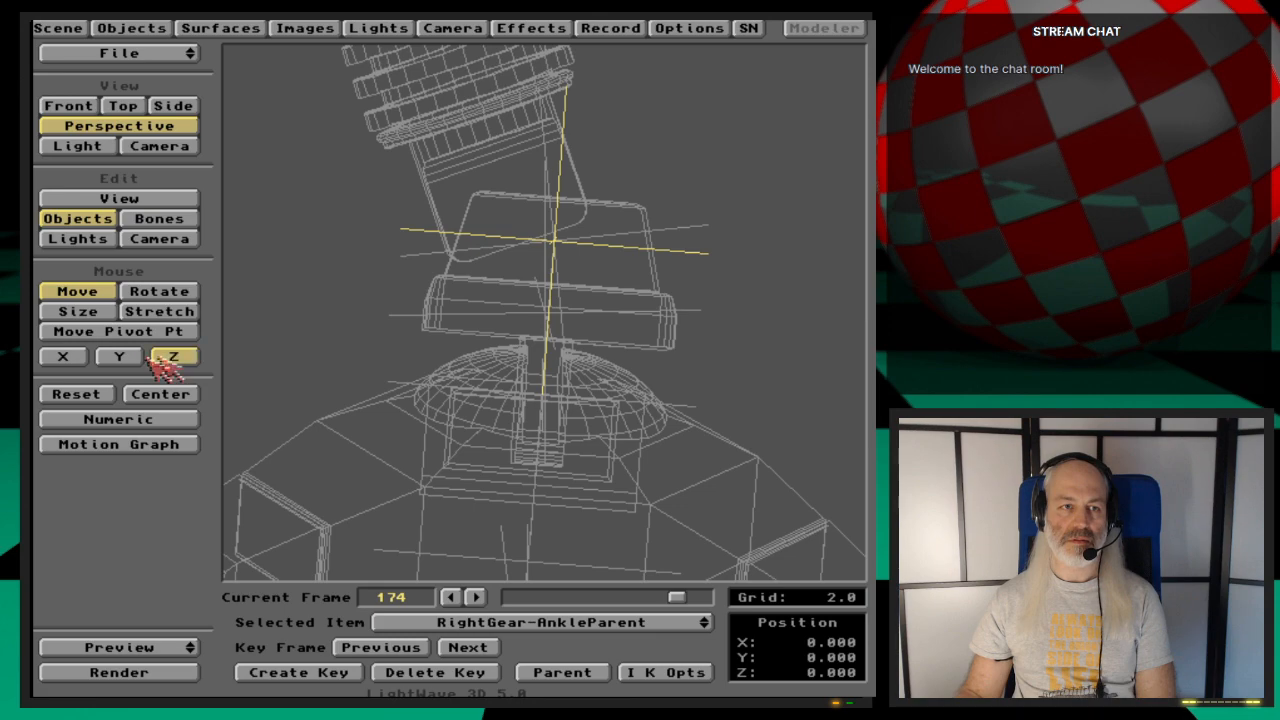
left_click_drag(366, 360, 366, 374)
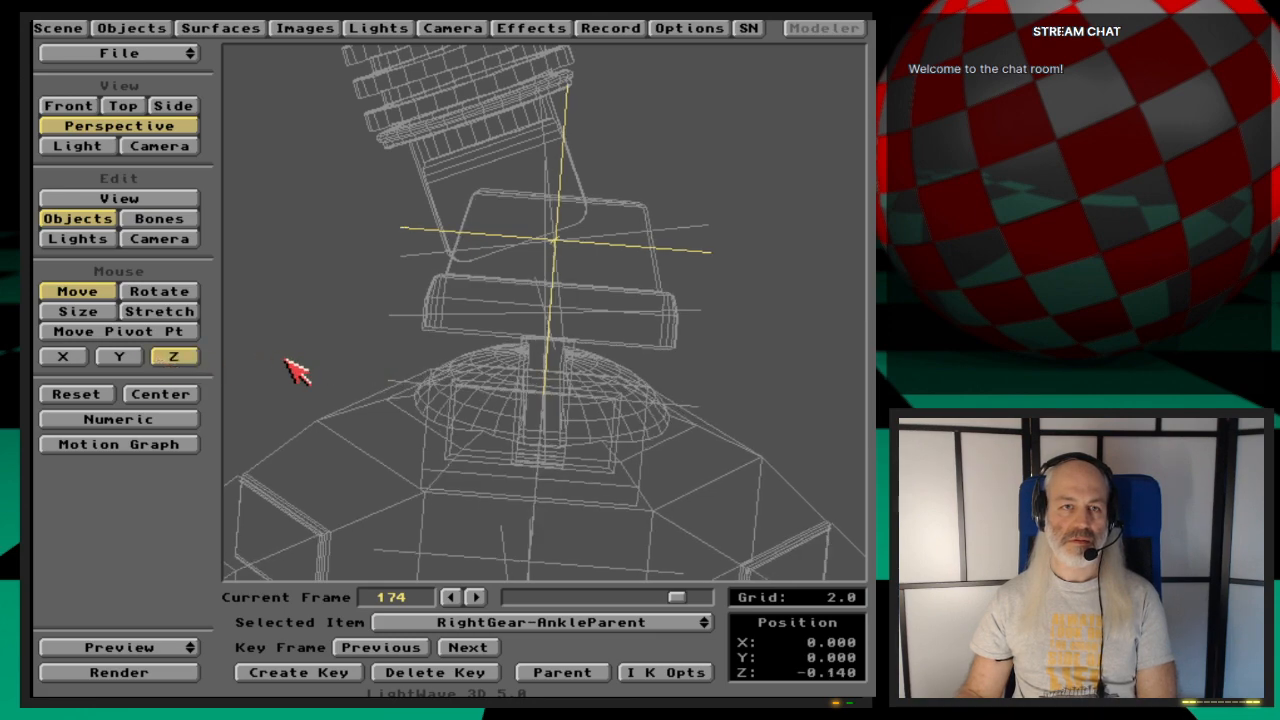
key("Right")
key("Left")
Step: Offset RightGear-AnkleParent to X -0.082, Y 0.080, Z 0, key it at frame 174 for the selected item, and return to the camera view
left_click(131, 358)
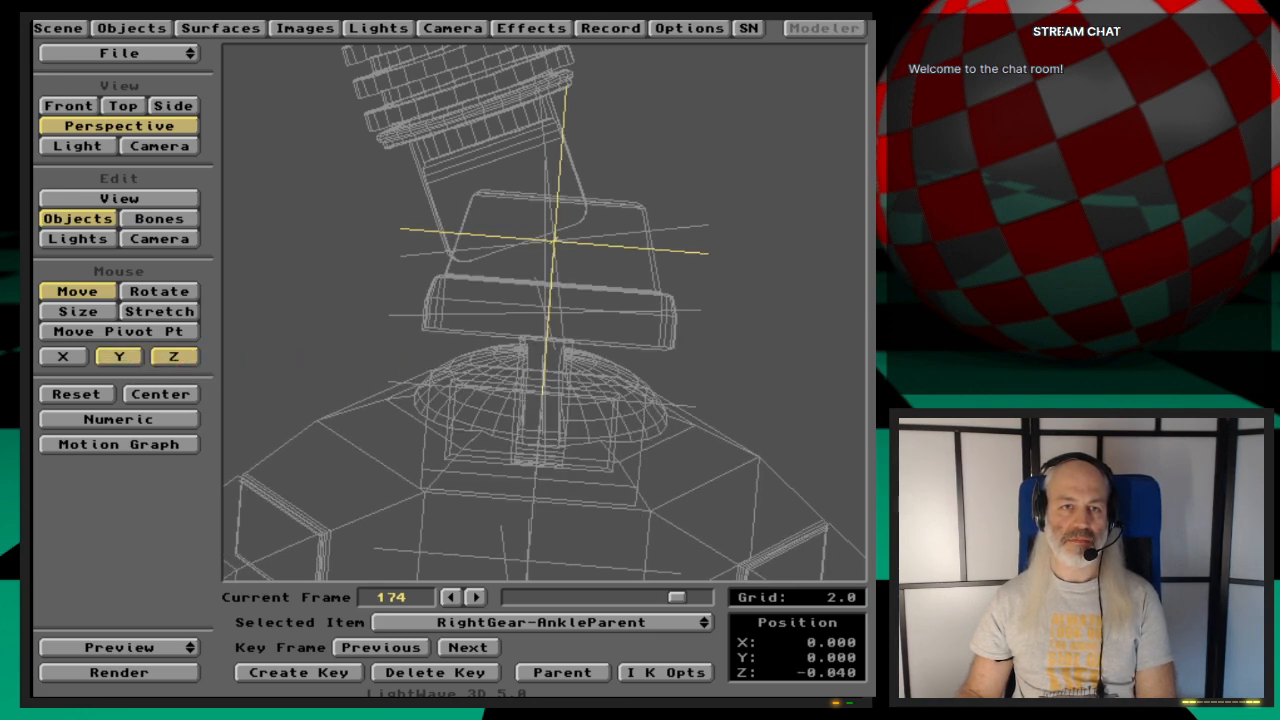
left_click(175, 357)
left_click_drag(386, 370, 324, 359)
left_click(75, 358)
key("Return")
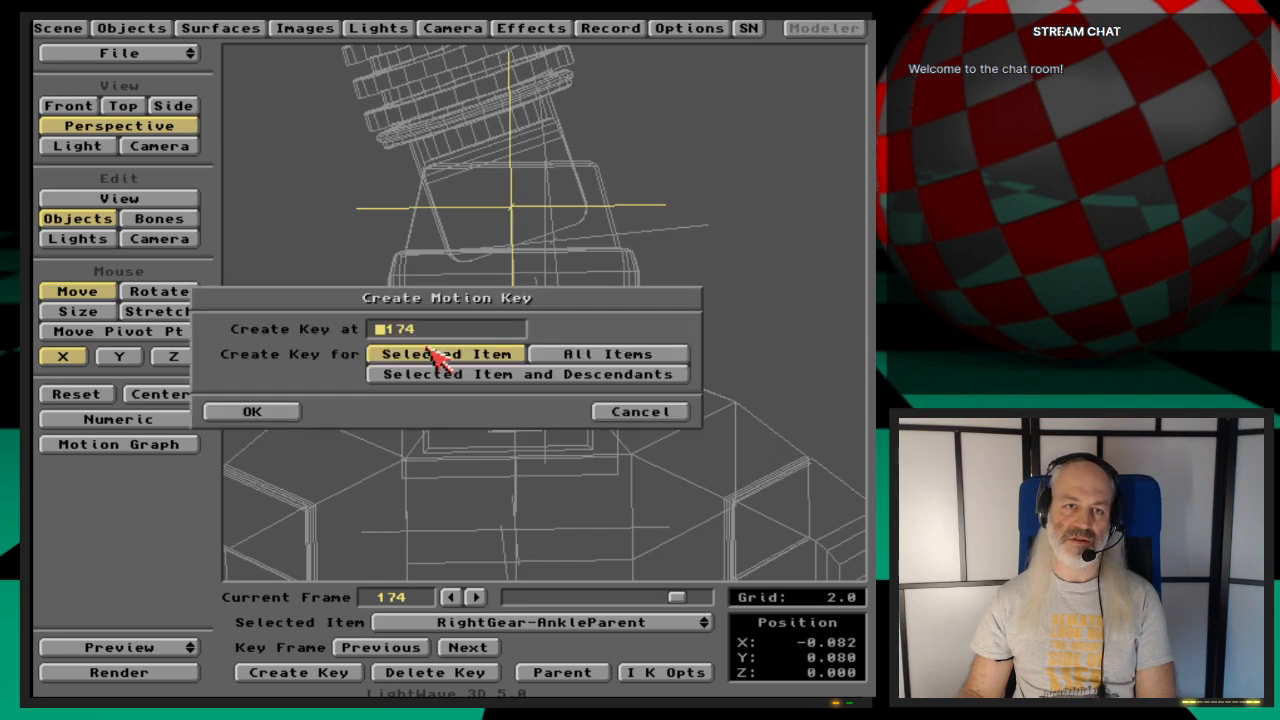
key("Return")
key("6")
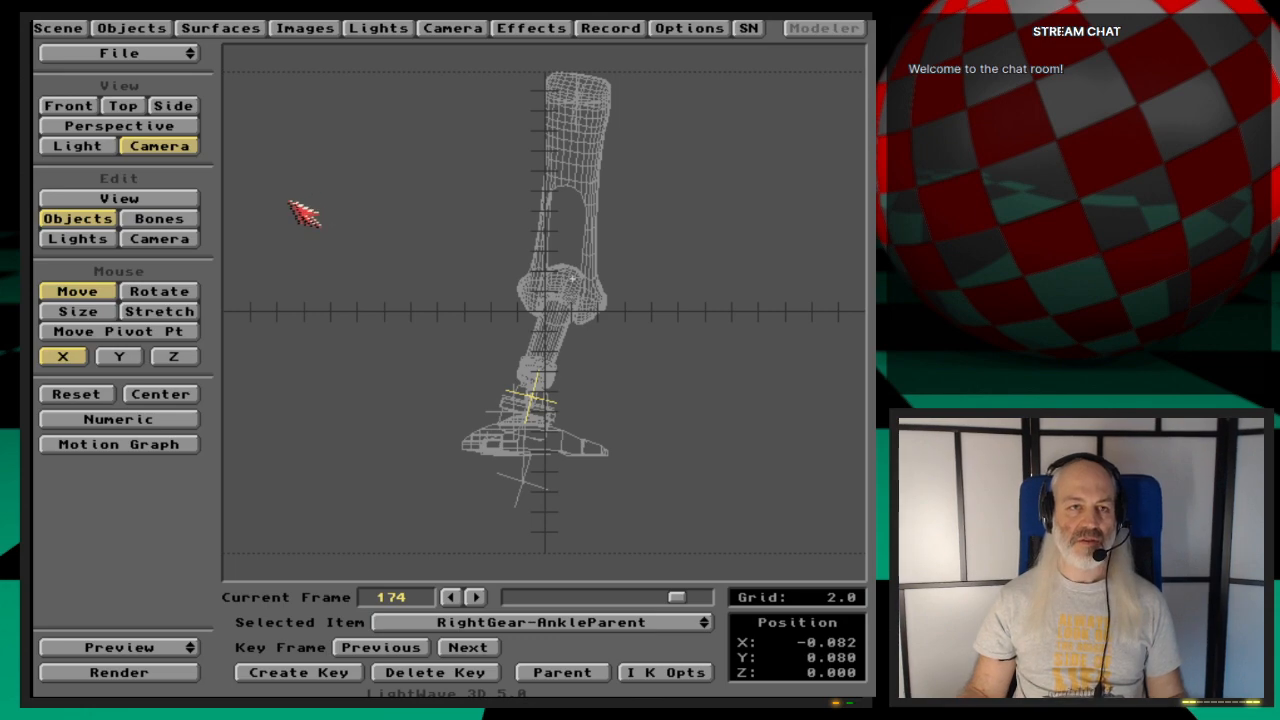
Step: Switch to Modeler and load the RightGear-Ankle object from the 3D:webcast/Ep.41/Objects drawer
left_click(824, 28)
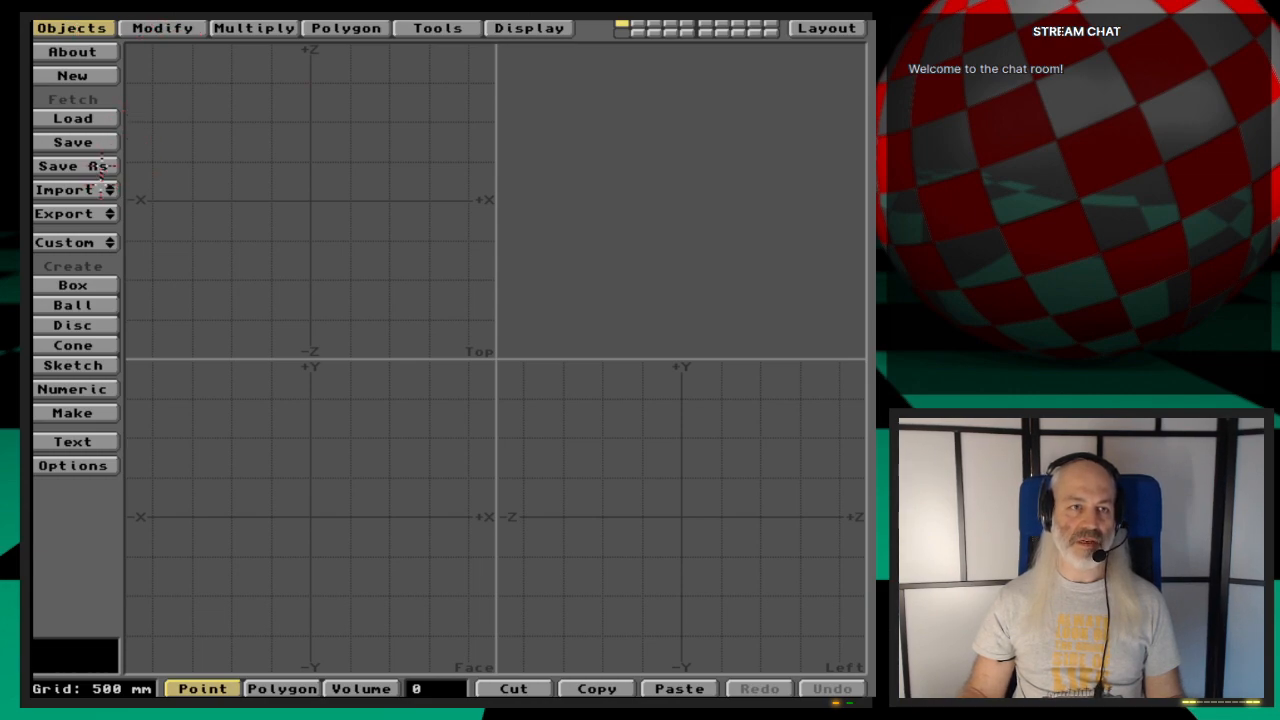
left_click(104, 114)
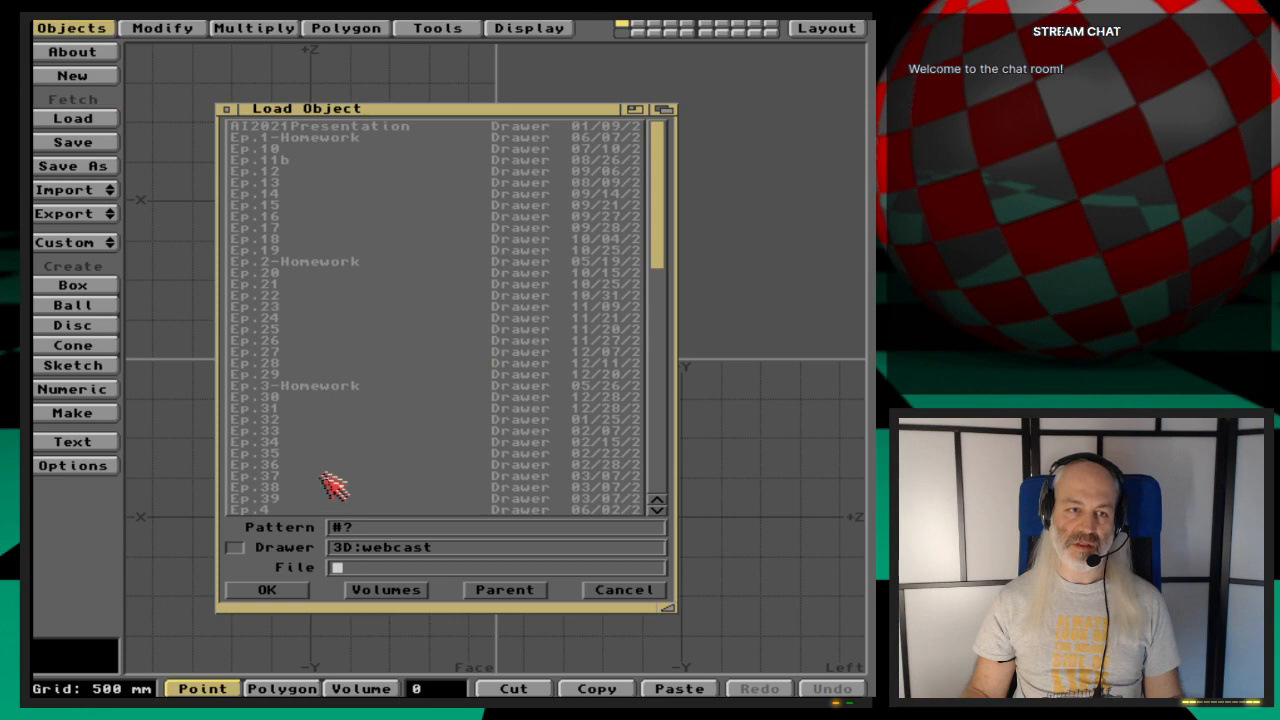
left_click_drag(663, 257, 666, 297)
left_click(280, 420)
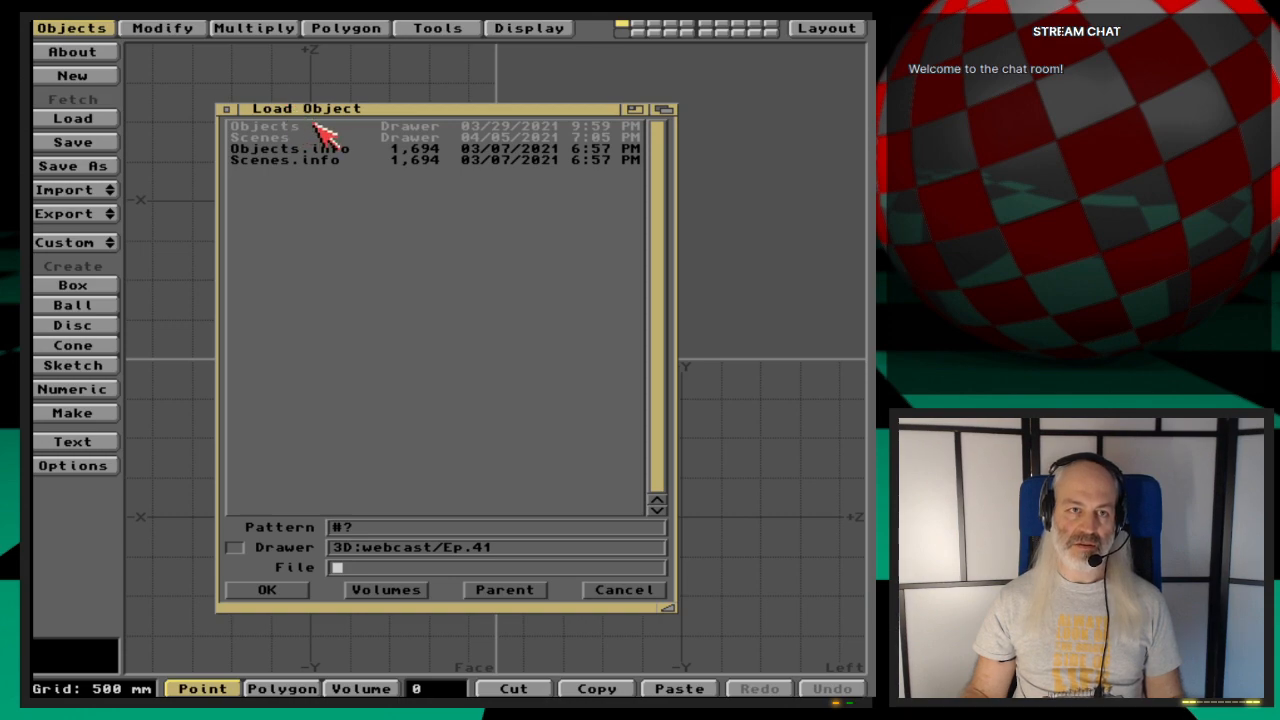
left_click(284, 126)
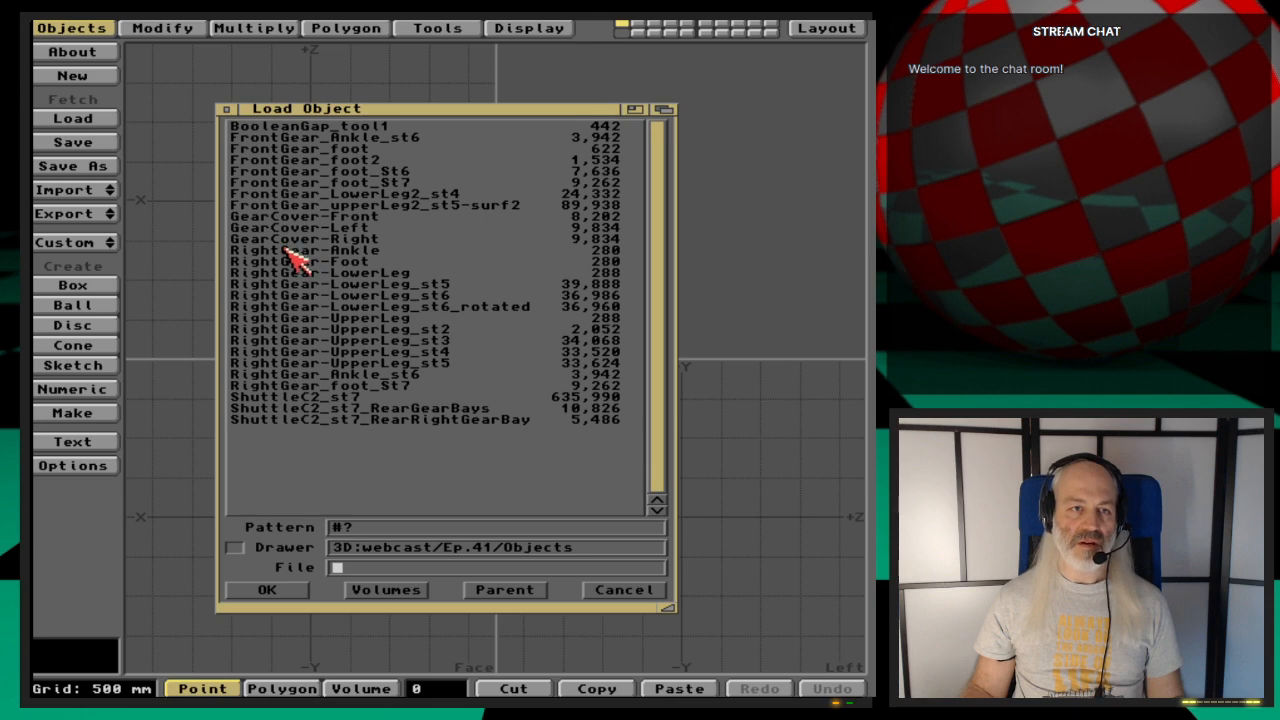
double_click(376, 250)
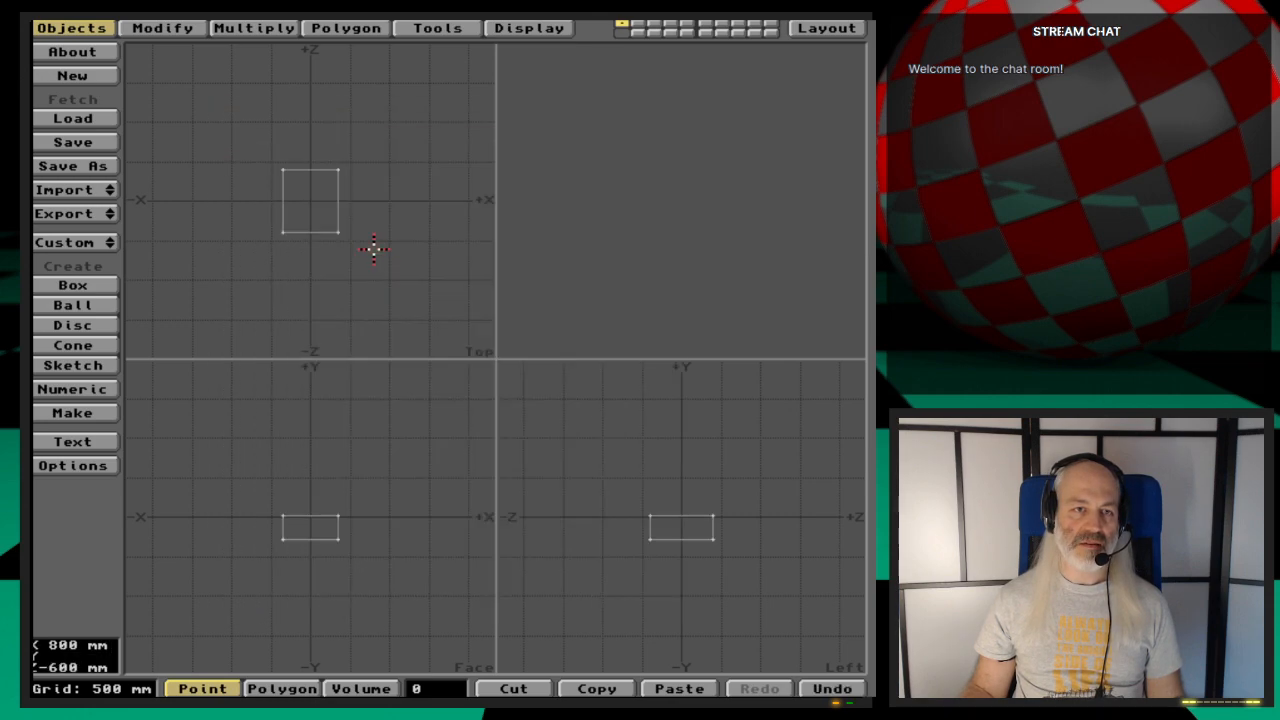
Step: Clear the ankle box from the layer and load the right gear's stage 6 lower leg object
key("x")
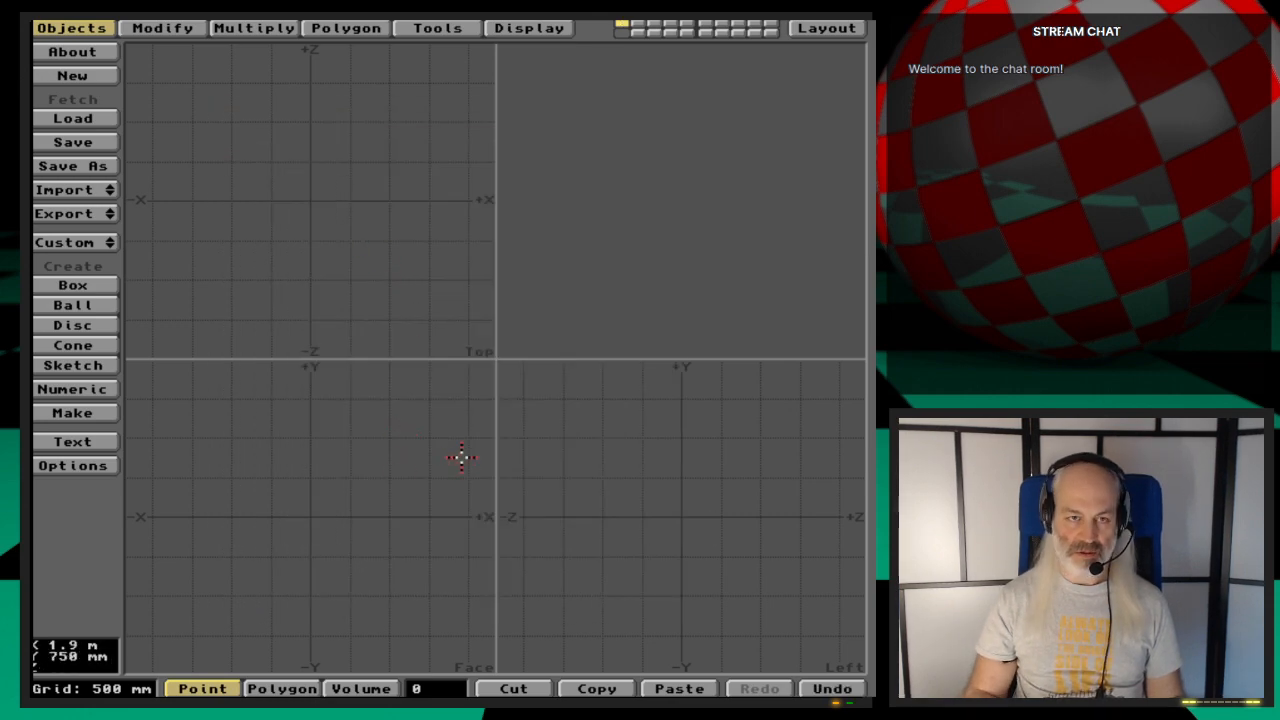
key("l")
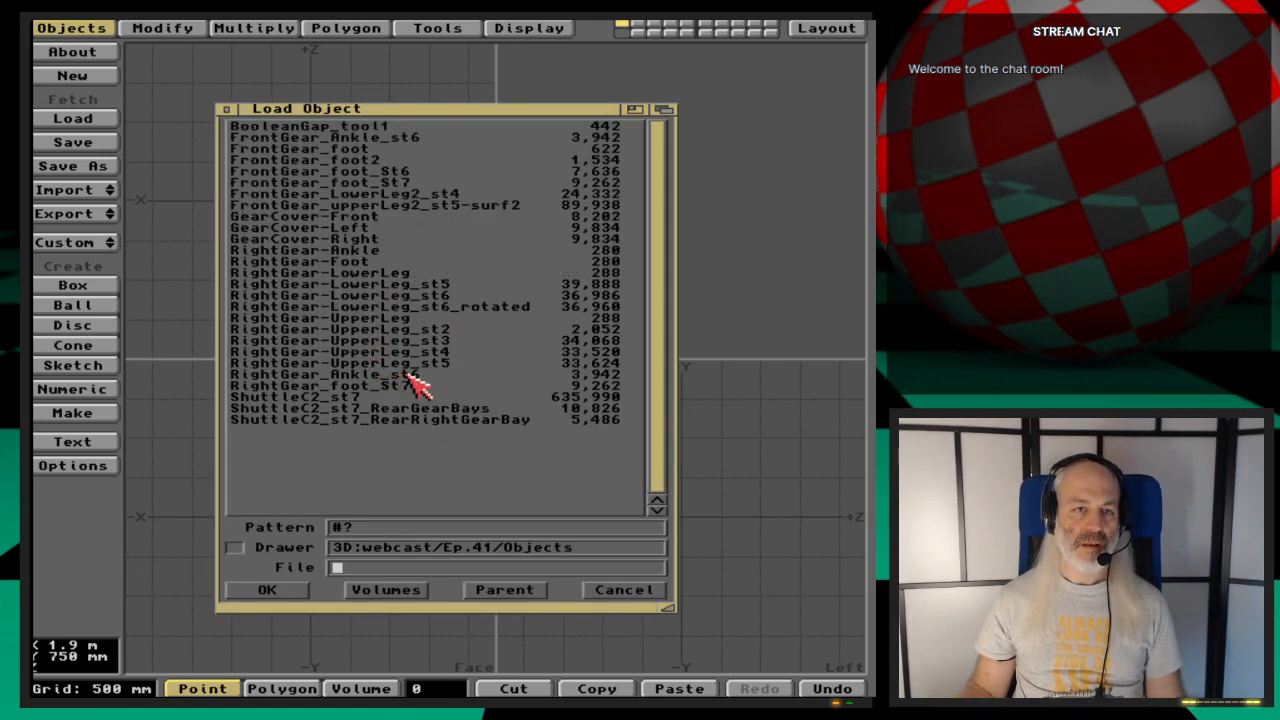
double_click(465, 306)
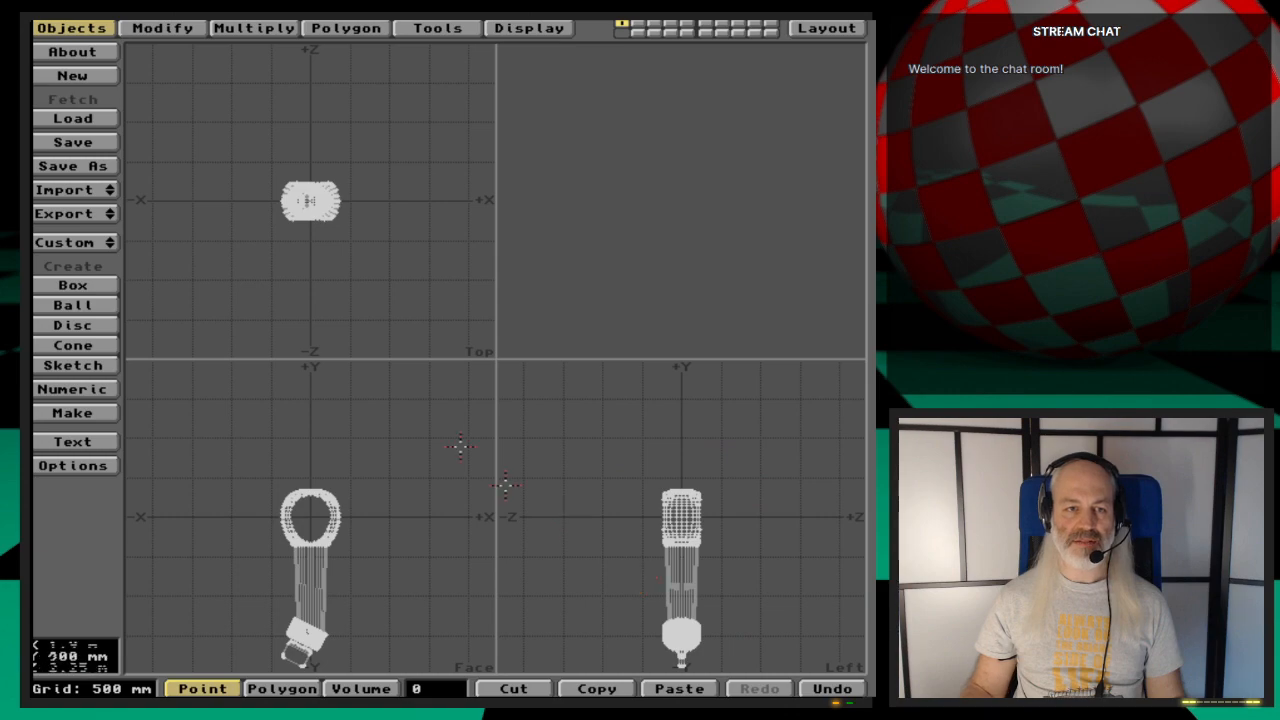
Step: Mirror the lower leg across a vertical plane at X 1 m
left_click(240, 28)
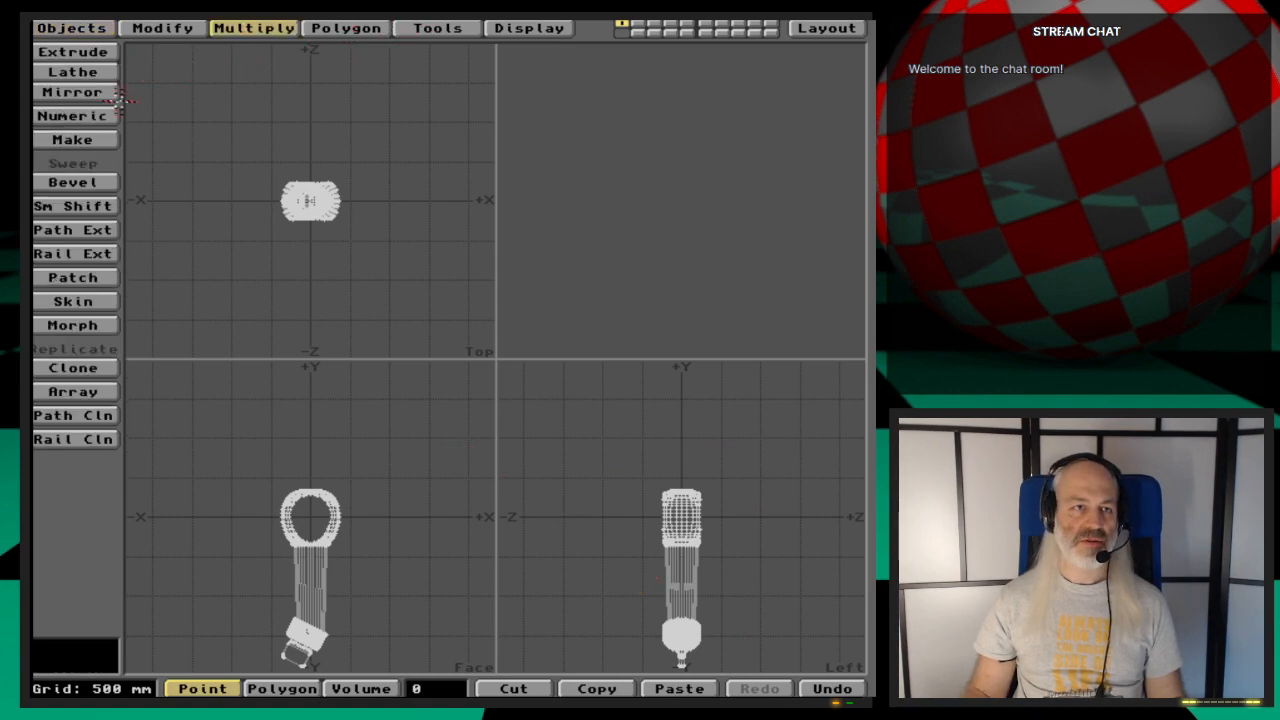
left_click(74, 92)
left_click_drag(338, 230, 350, 233)
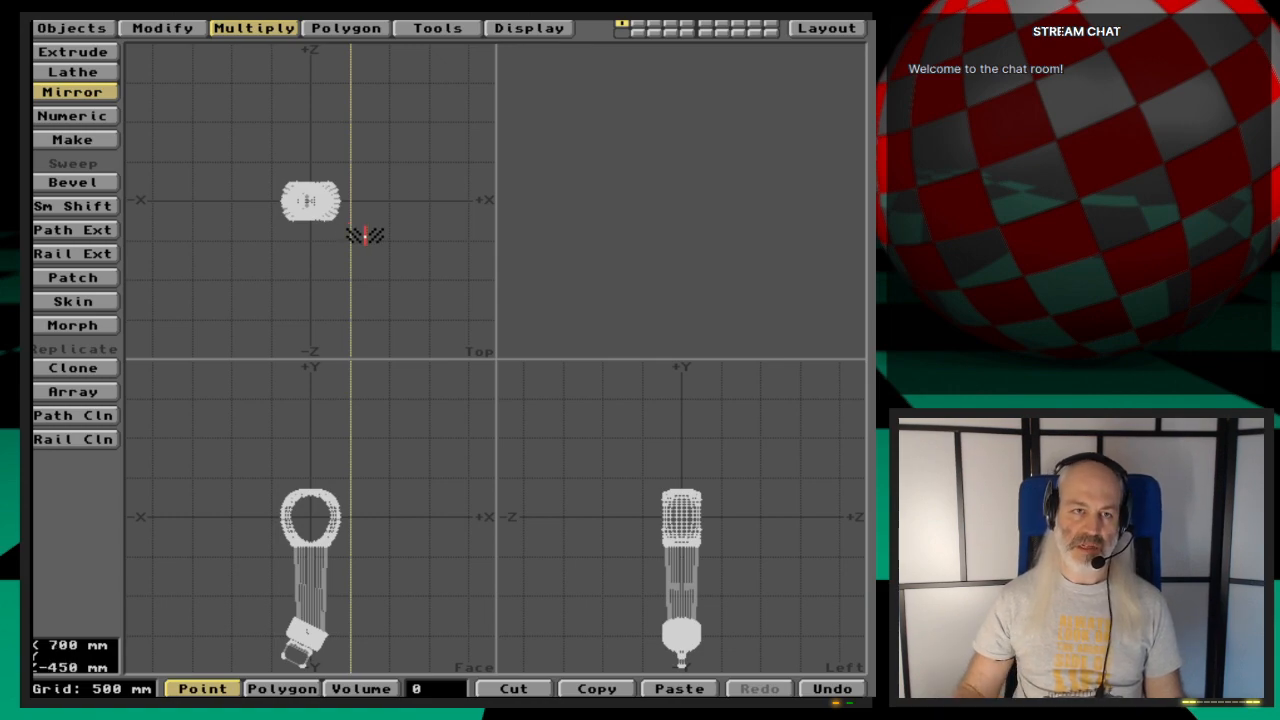
left_click_drag(377, 230, 390, 299)
key("space")
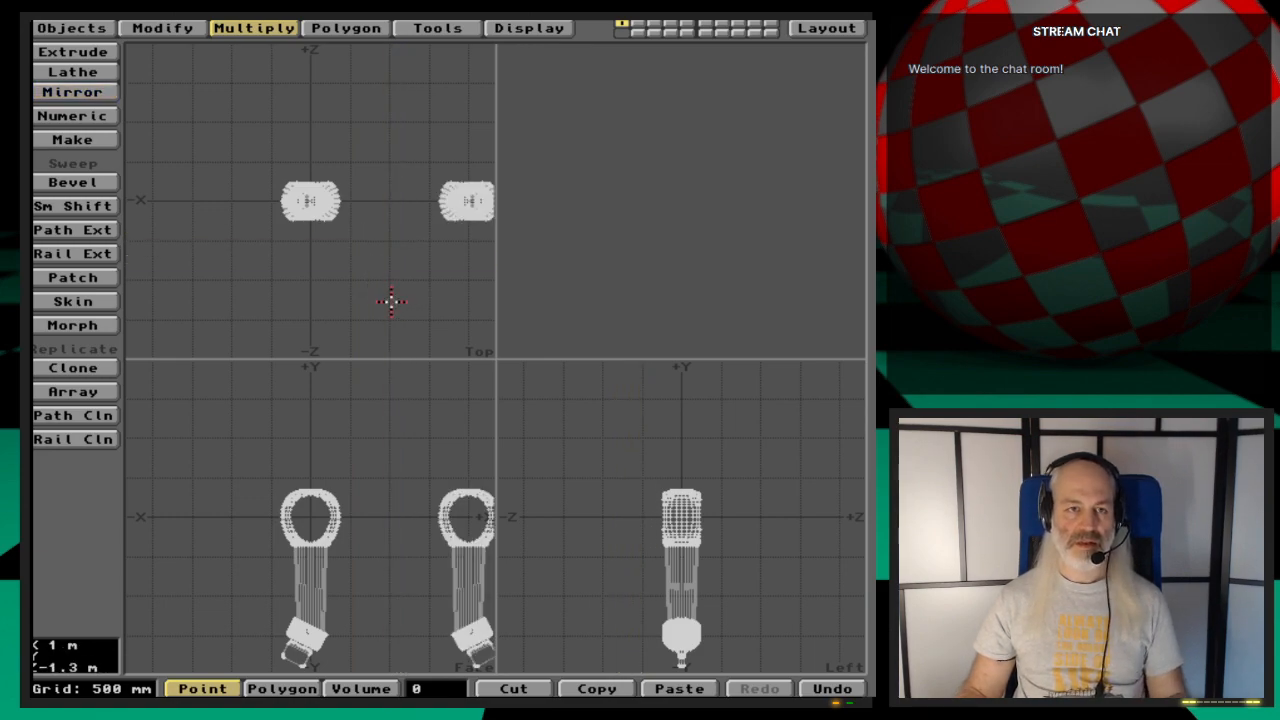
Step: Delete the original lower leg's polygons and keep only the mirrored copy, centred at X 0
key("space")
mouse_move(386, 211)
right_mouse_down()
mouse_move(263, 137)
mouse_move(357, 243)
mouse_move(381, 84)
right_mouse_up()
key("Delete")
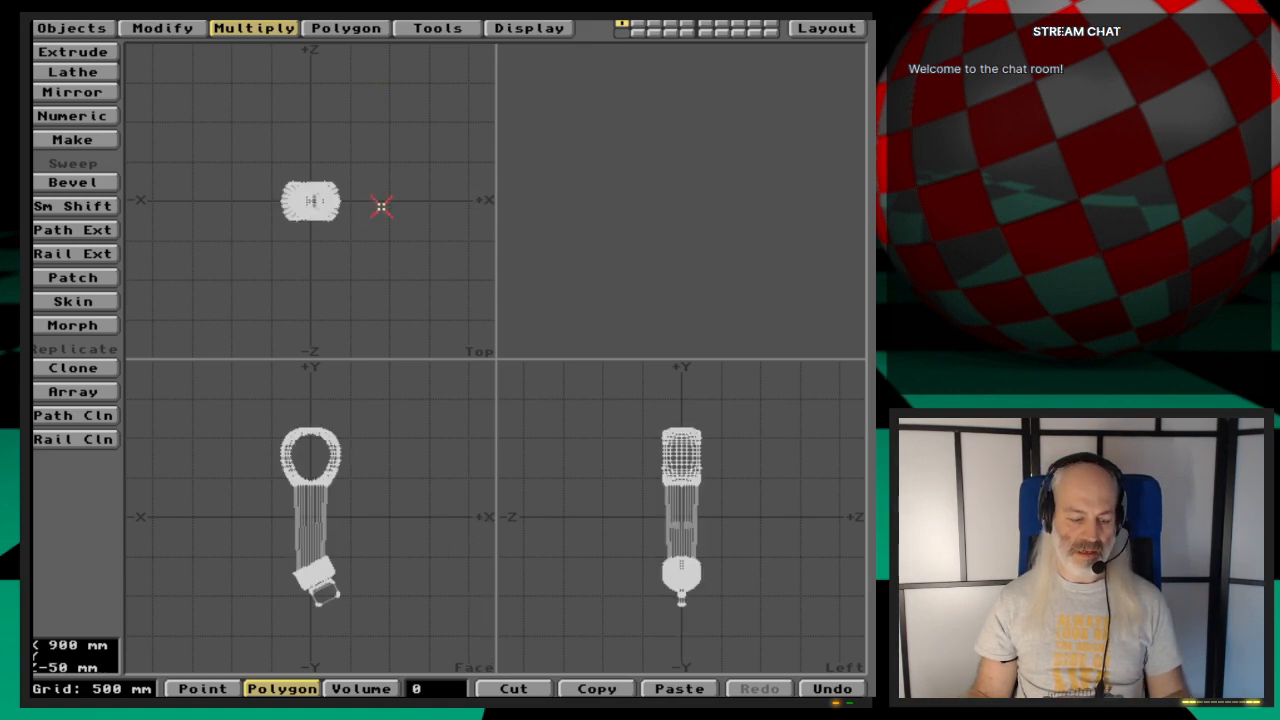
Step: Save the mirrored lower leg as LeftGear-LowerLeg_st6 in the 3D:webcast/Ep.41/Objects drawer
key("s")
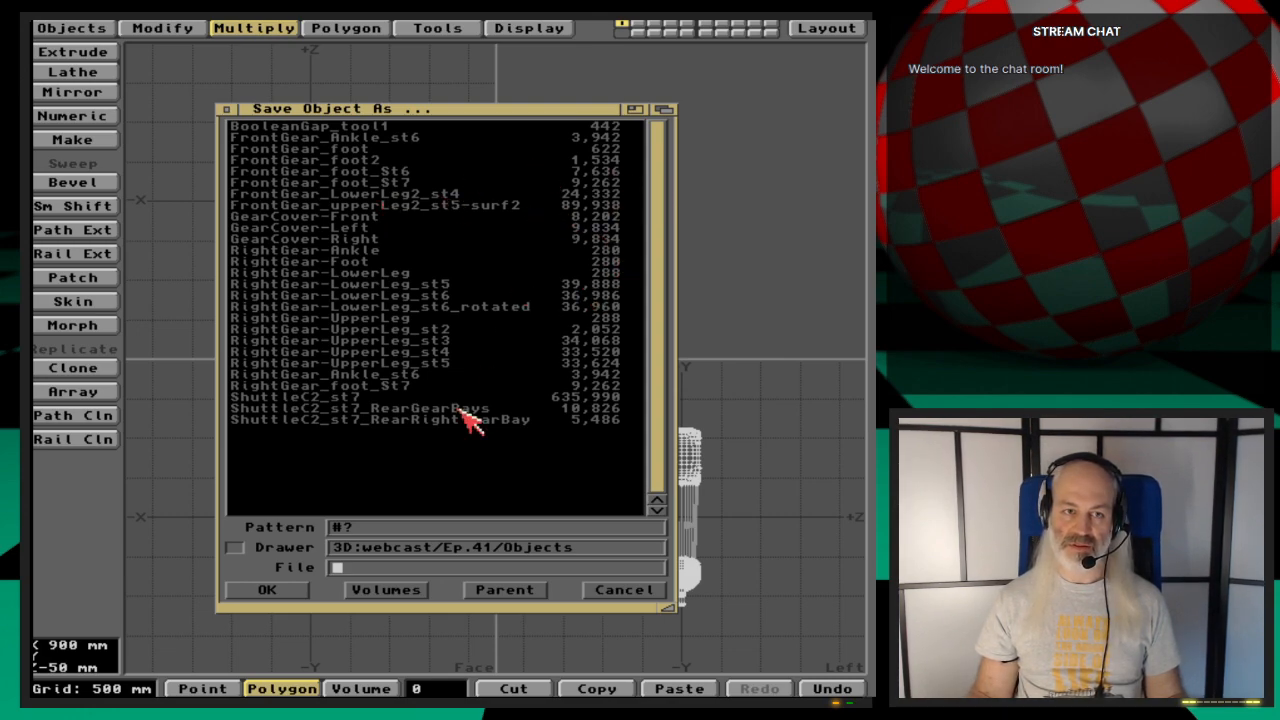
left_click(469, 295)
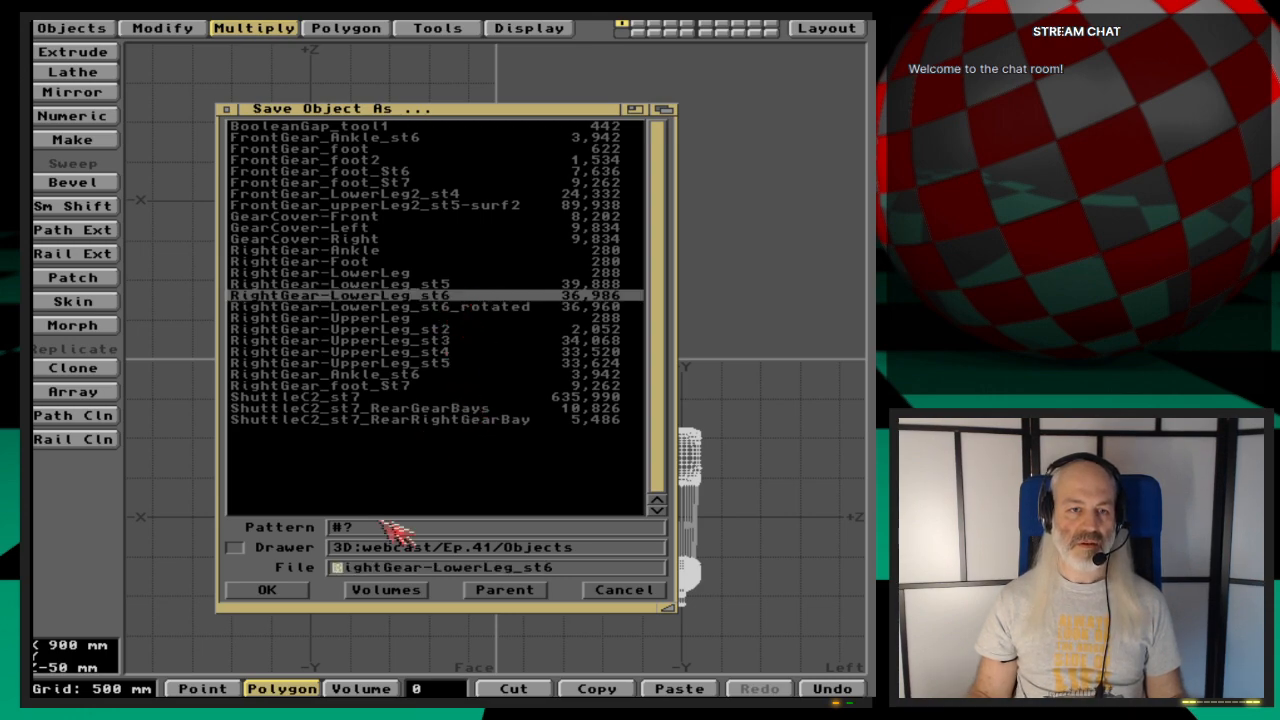
key("Delete")
key("Delete")
key("Delete")
key("Delete")
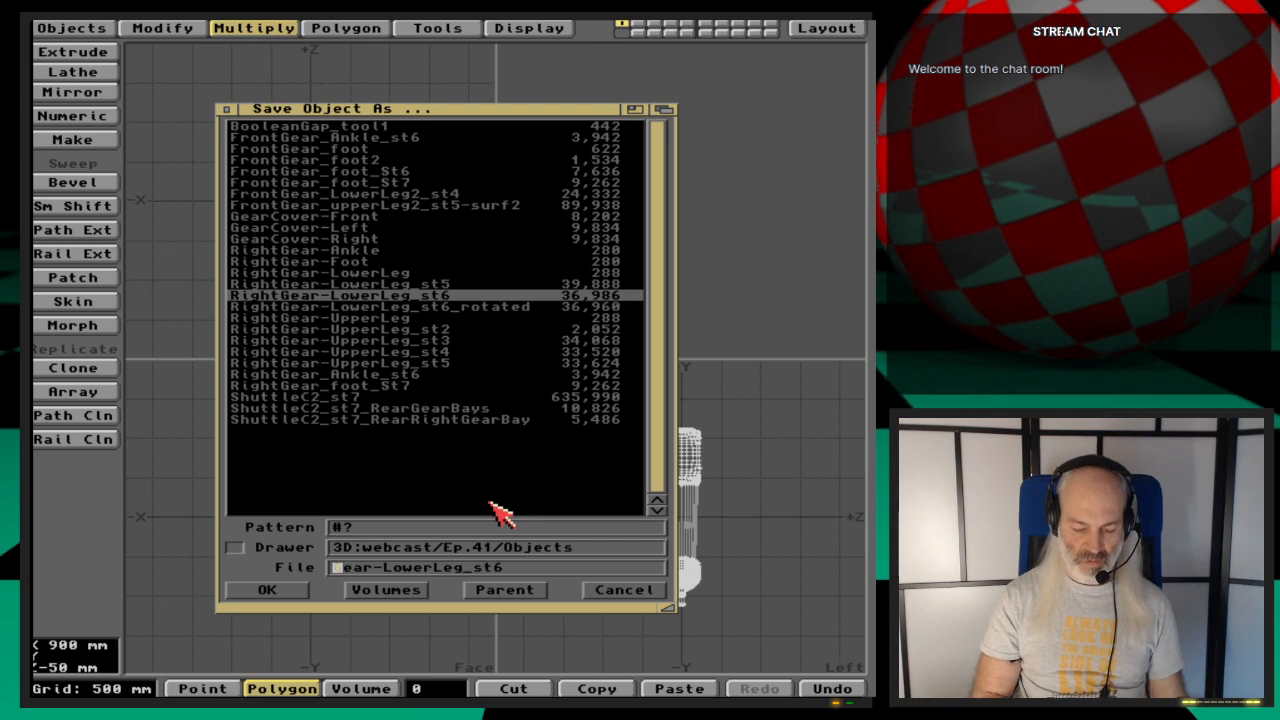
type("Left")
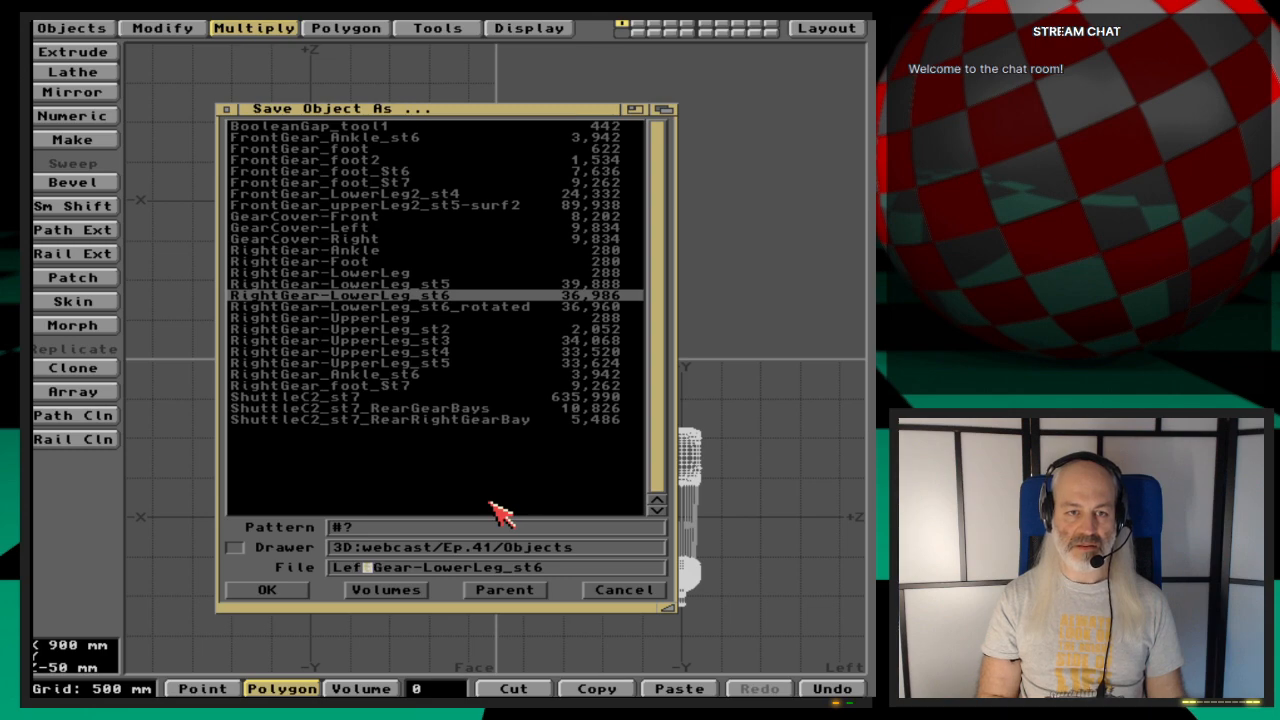
key("Return")
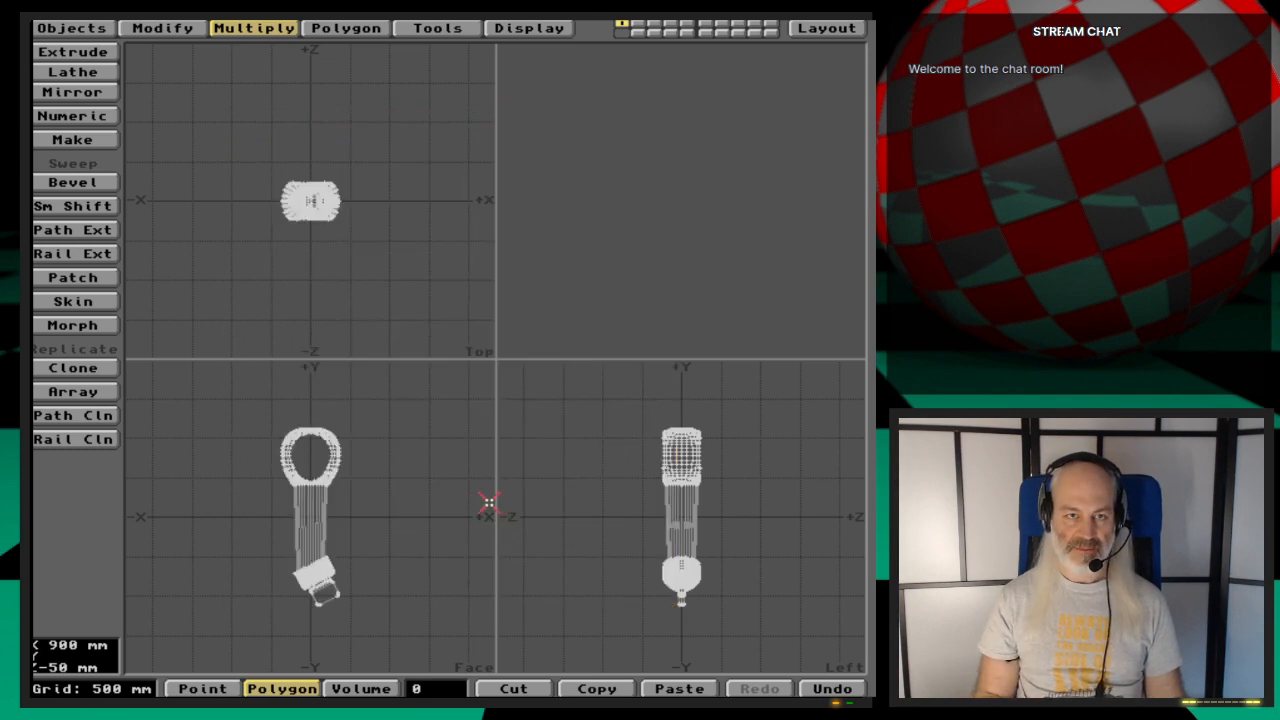
Step: Load the RightGear-UpperLeg_st5 object into layer 2
key("2")
key("l")
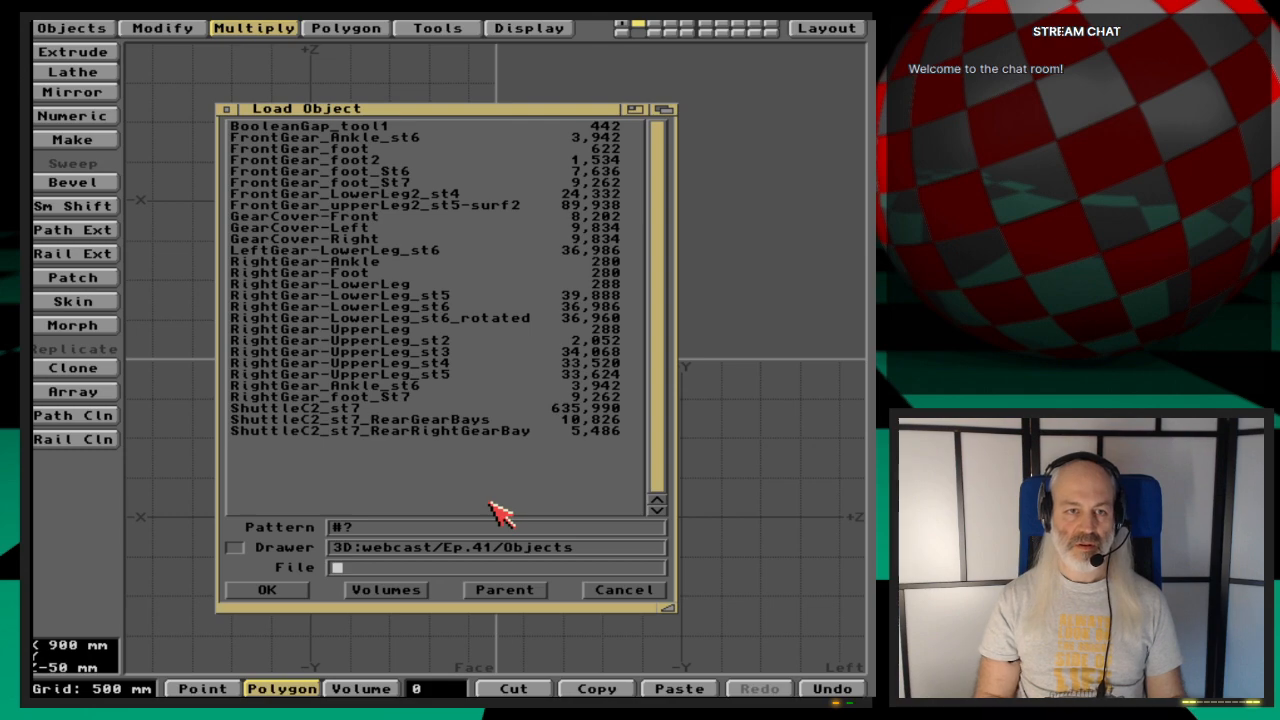
double_click(452, 376)
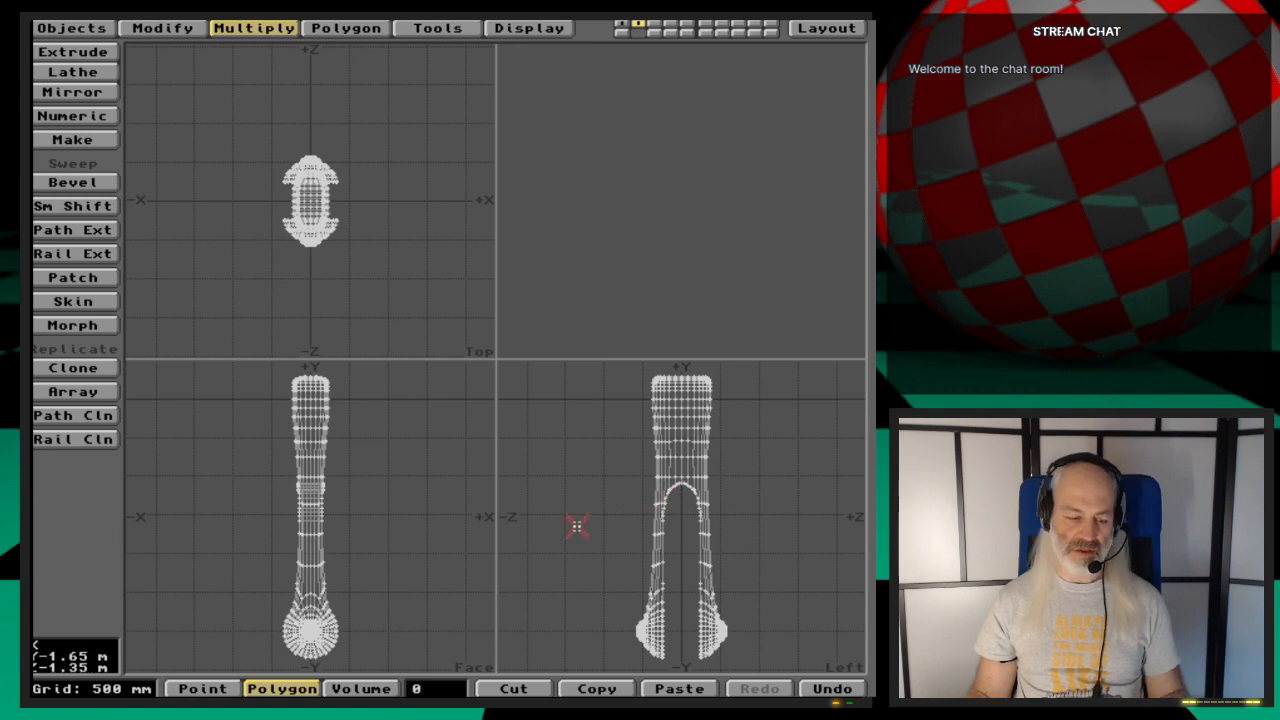
Step: Save the upper leg in layer 2 as a new object named LeftGear-UpperLeg_st5
key("s")
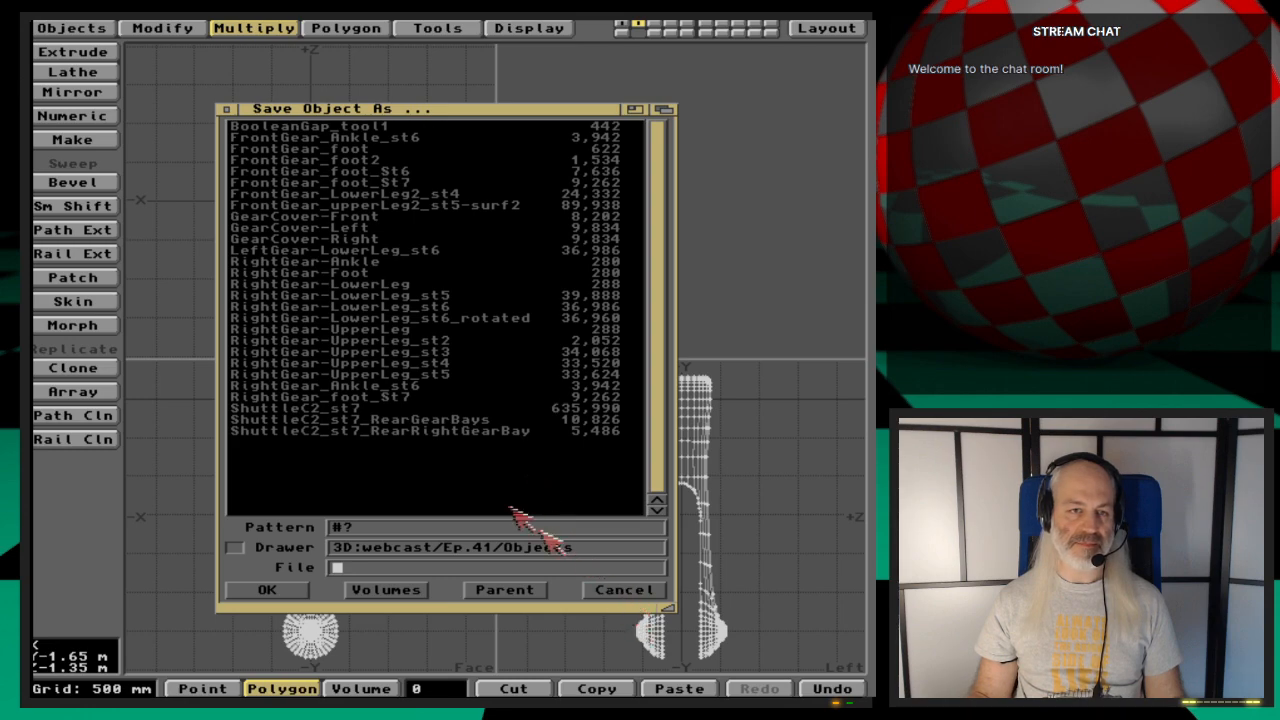
left_click(432, 376)
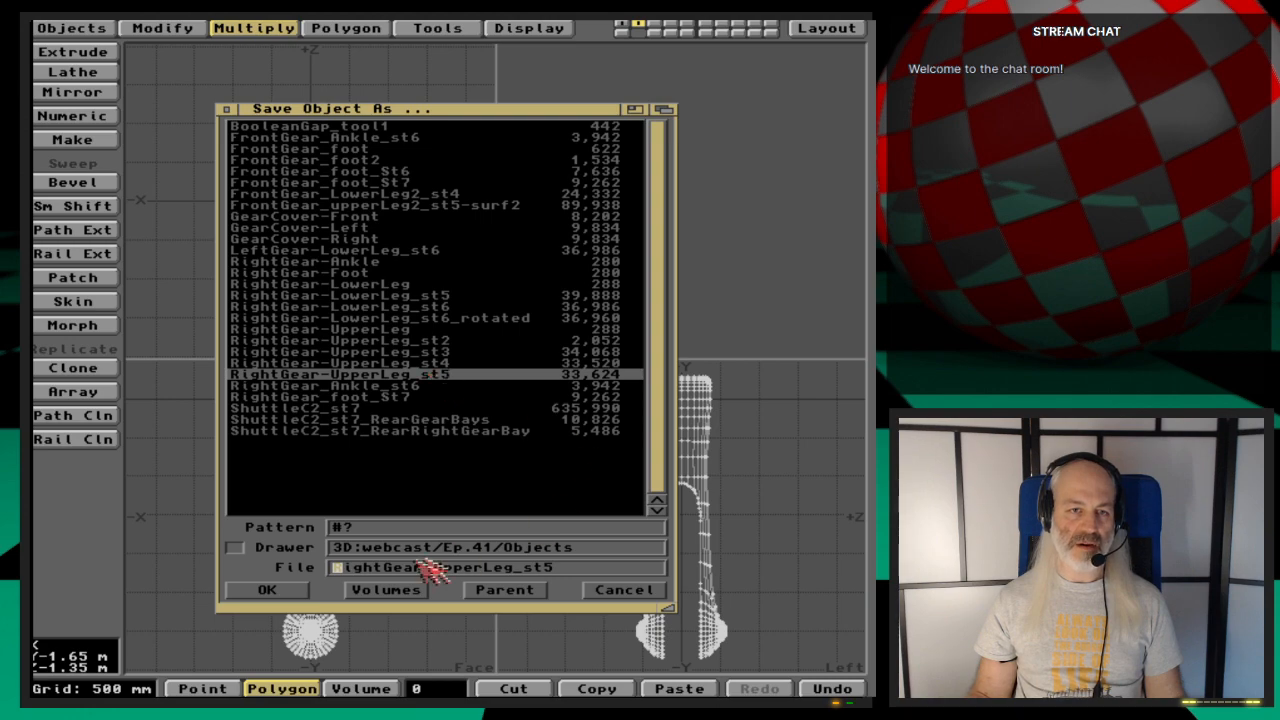
key("Delete")
key("Delete")
key("Delete")
key("Delete")
key("Delete")
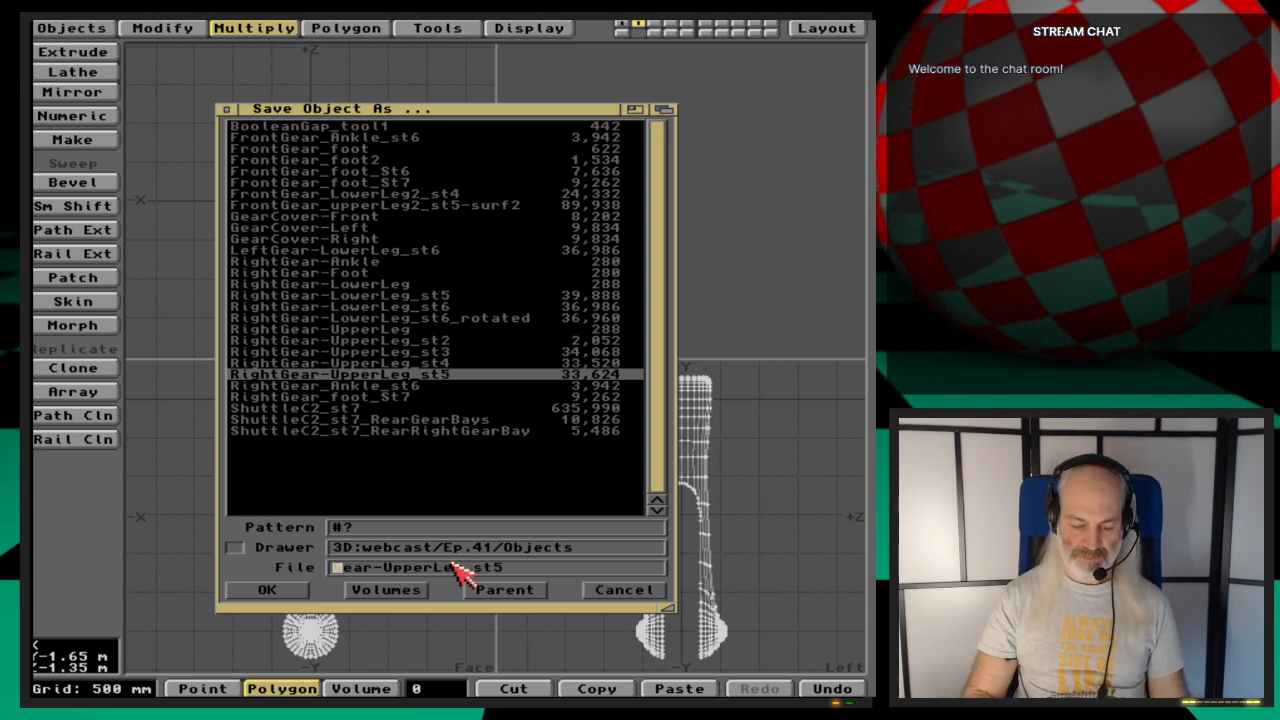
type("Left")
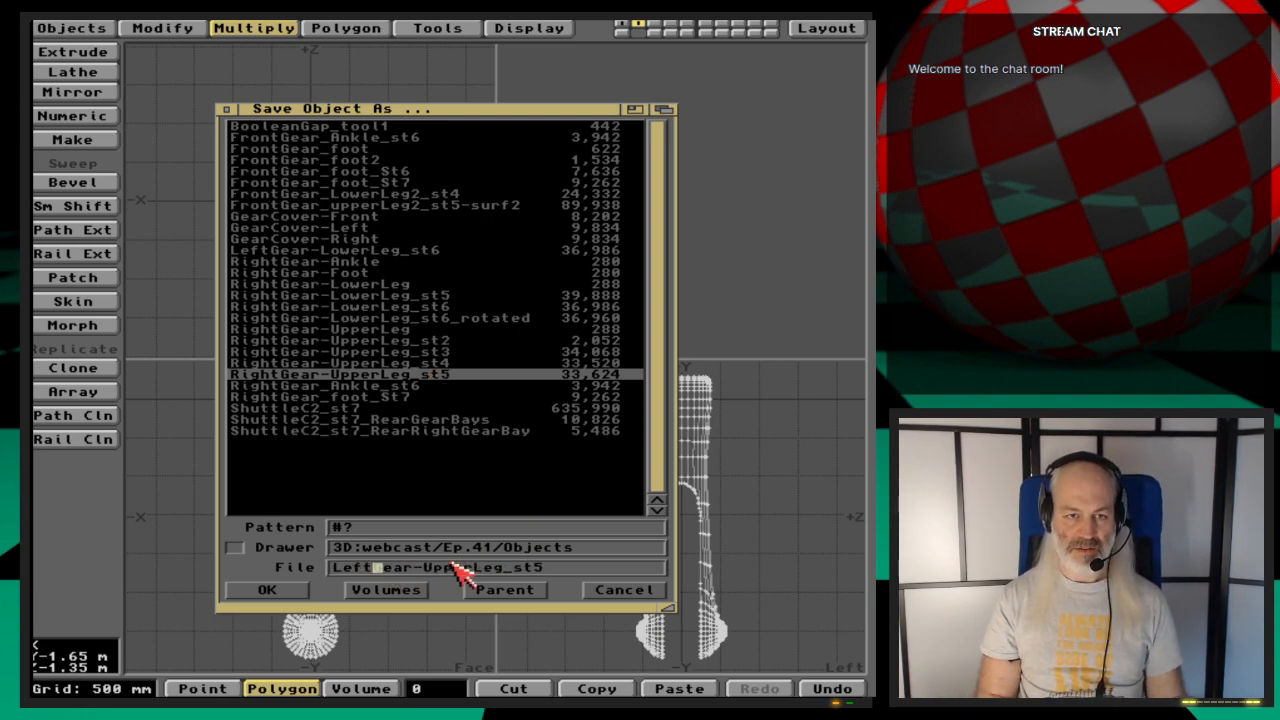
left_click(277, 590)
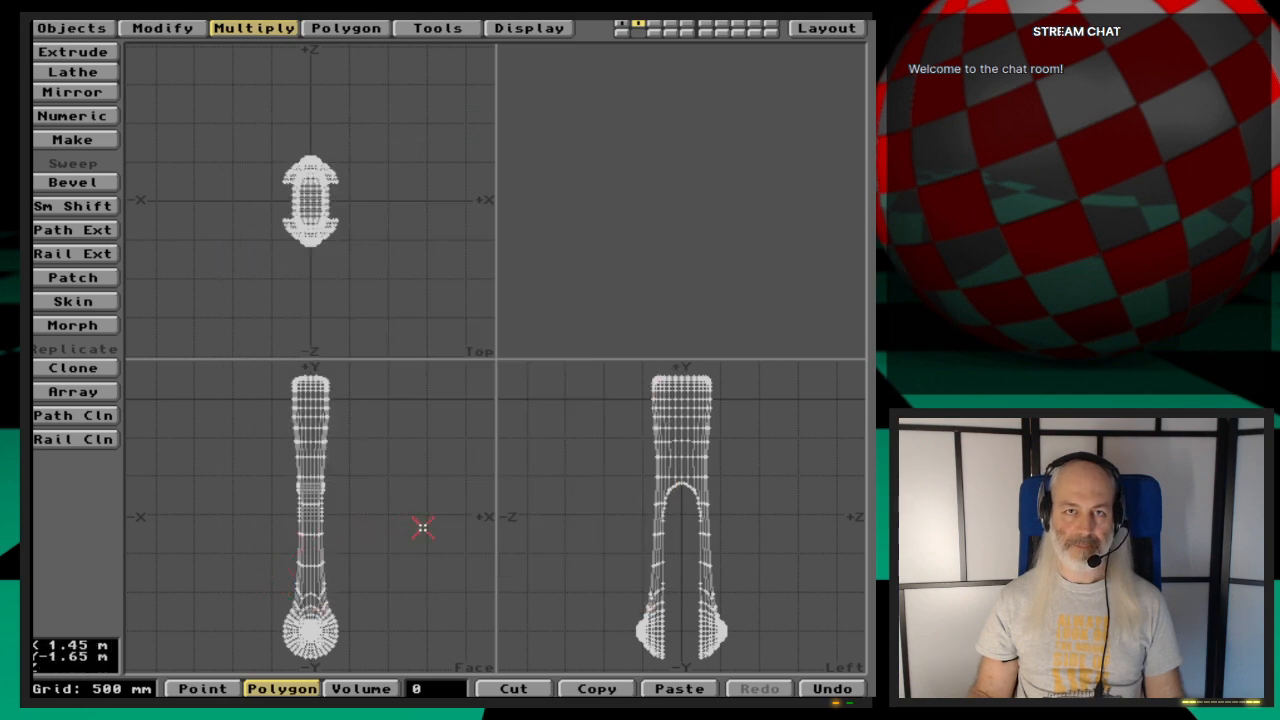
Step: Load the RightGear_Ankle_st6 object into layer 3
key("3")
key("l")
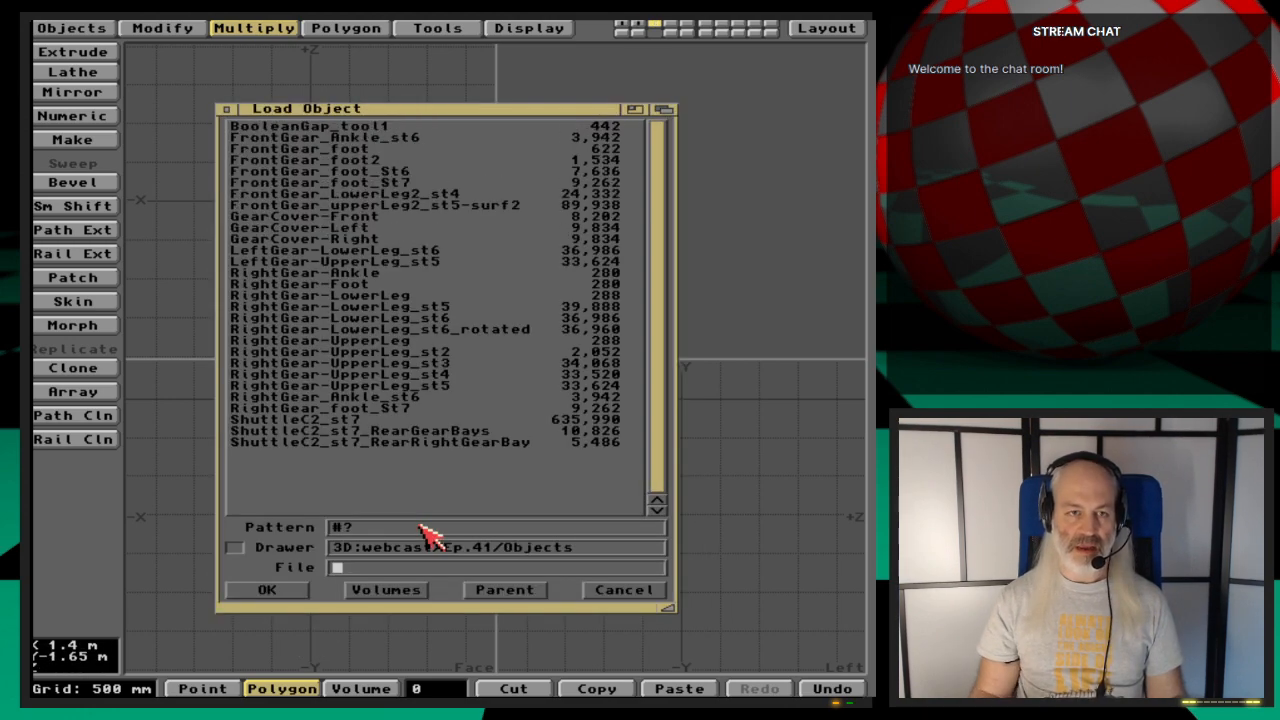
double_click(378, 397)
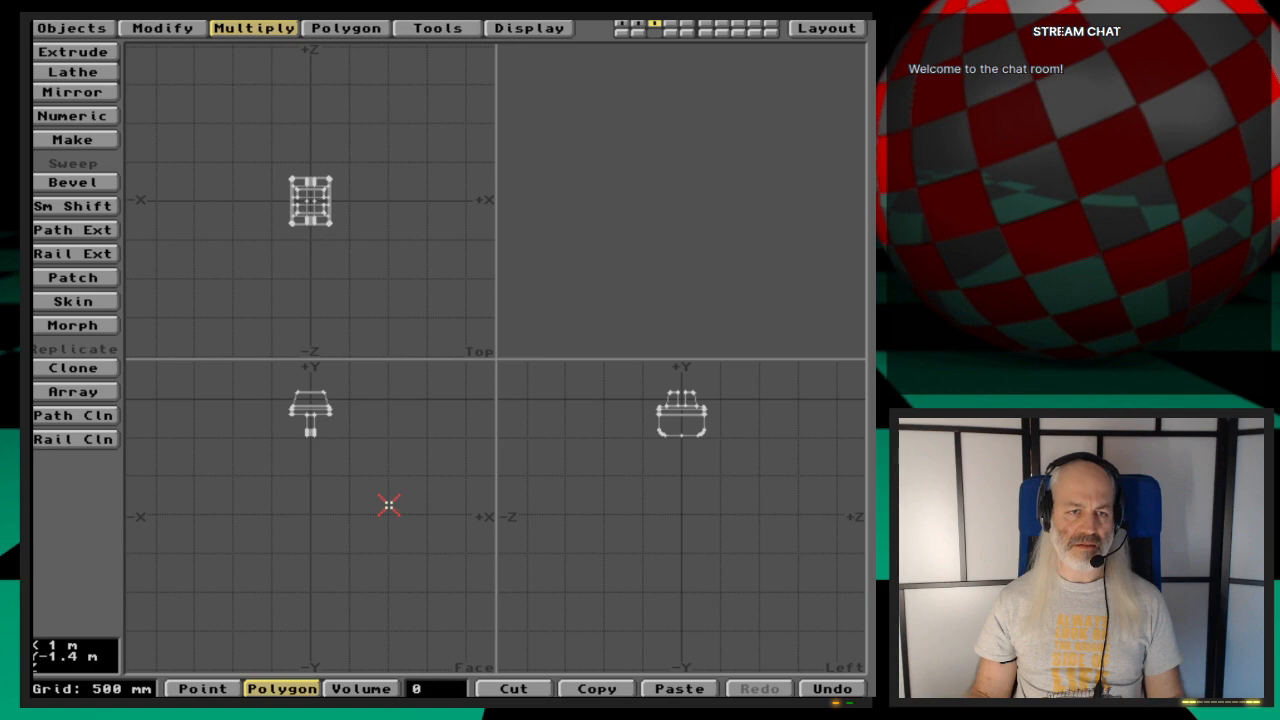
Step: Save the ankle in layer 3 as a new object named LeftGear_Ankle_st6
key("shift+s")
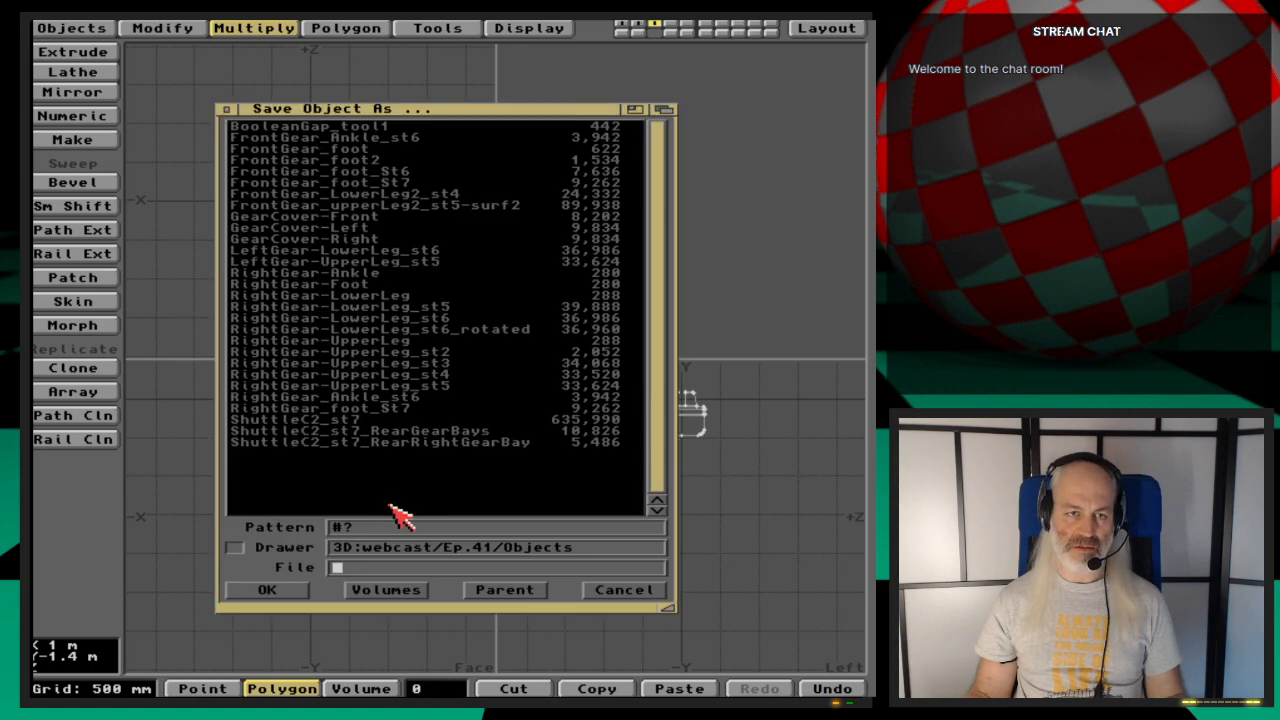
left_click(396, 398)
key("Delete")
key("Delete")
key("Delete")
key("Delete")
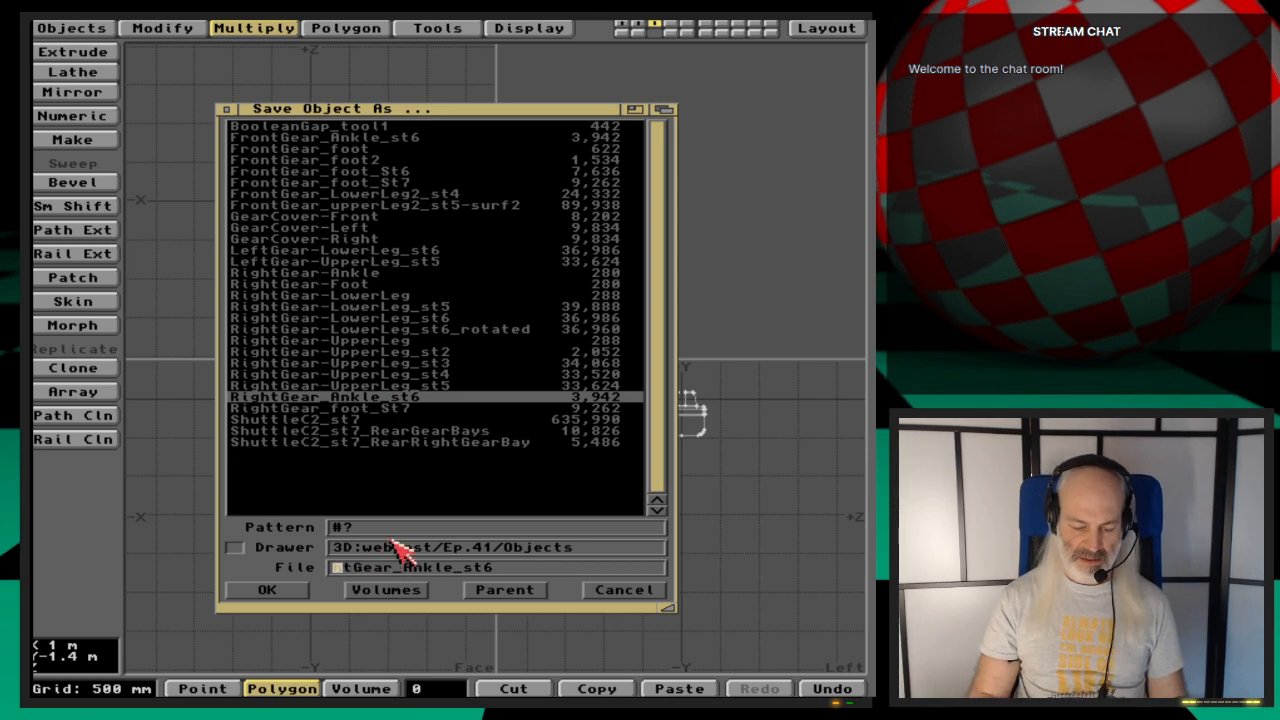
key("Delete")
key("Delete")
type("Left")
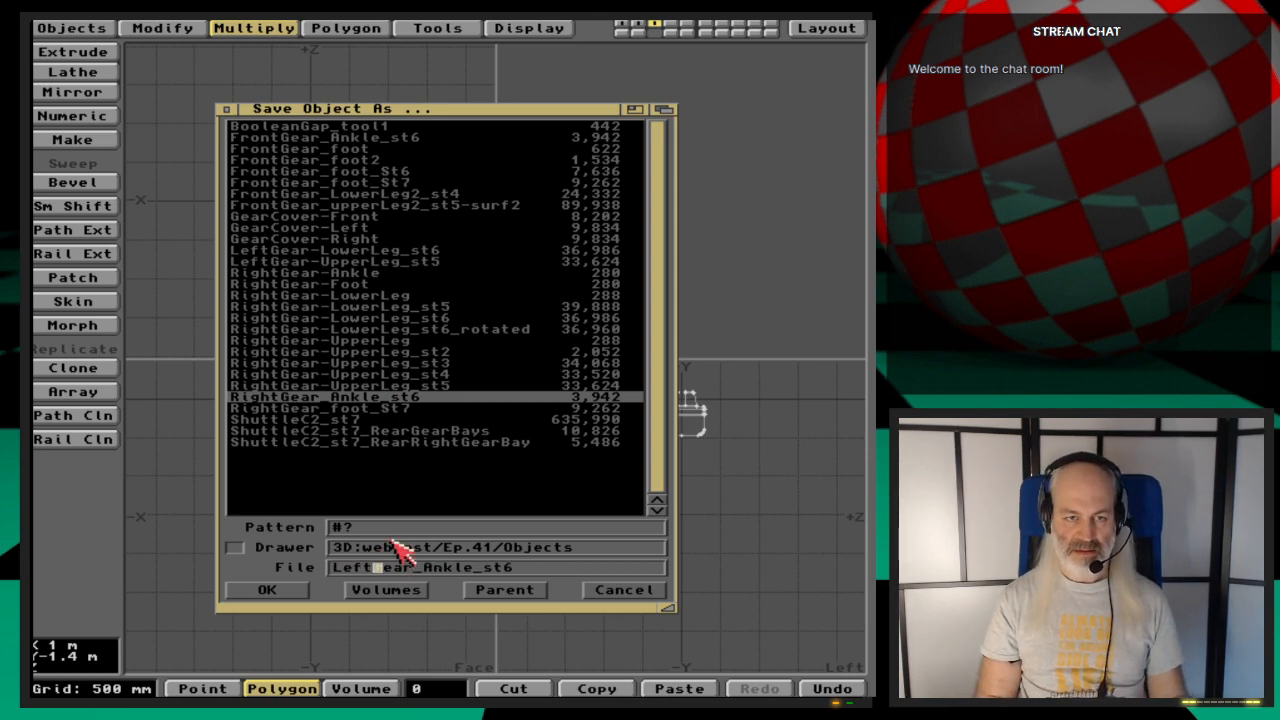
key("Return")
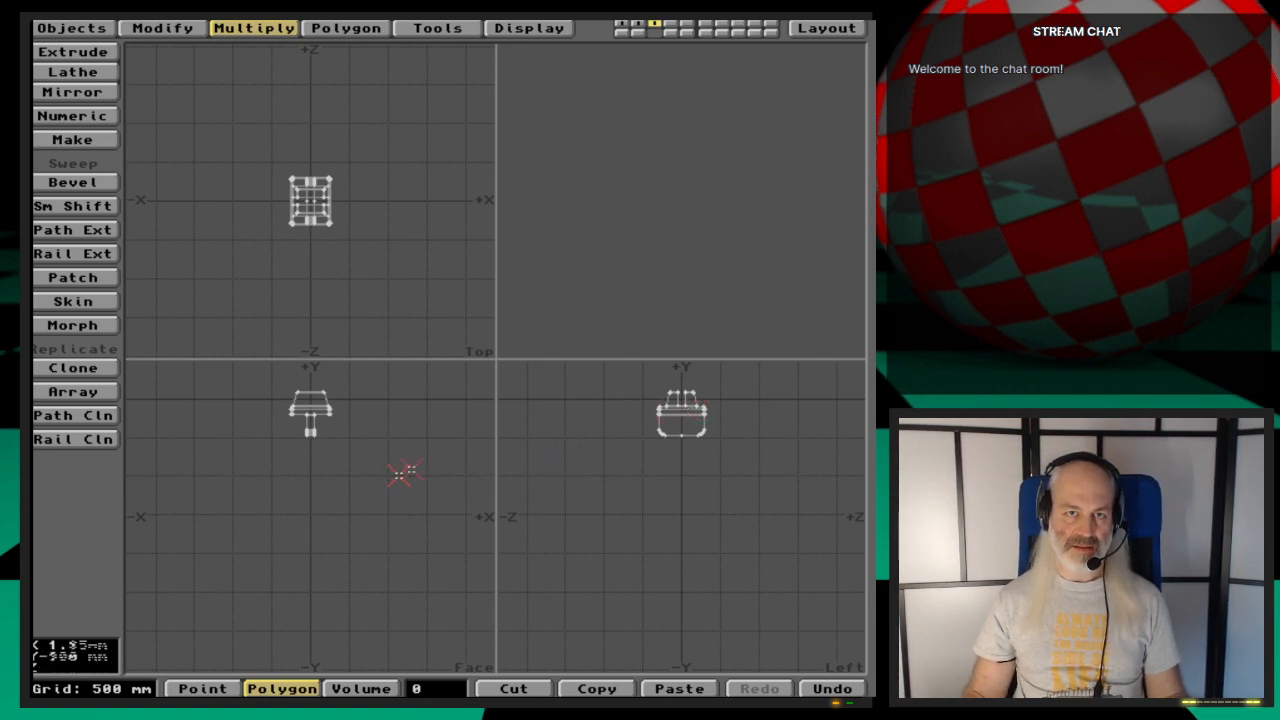
Step: Load the RightGear_foot_St7 object into layer 4
key("4")
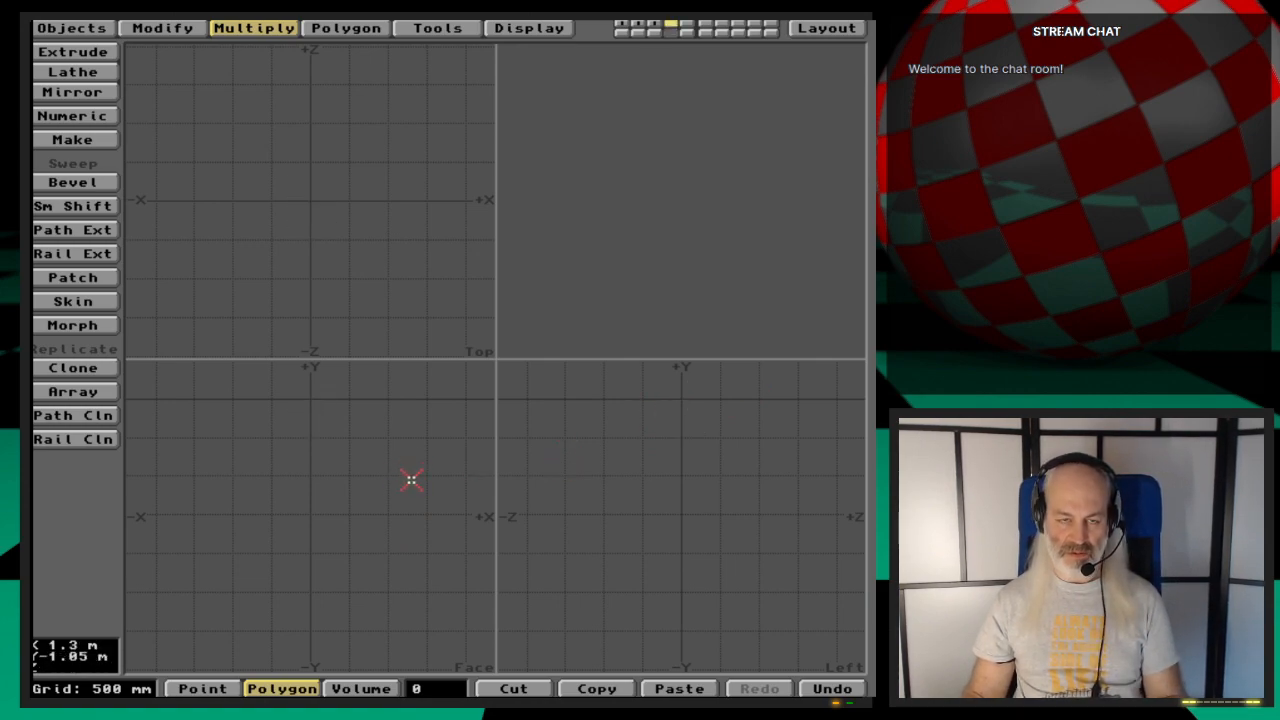
key("l")
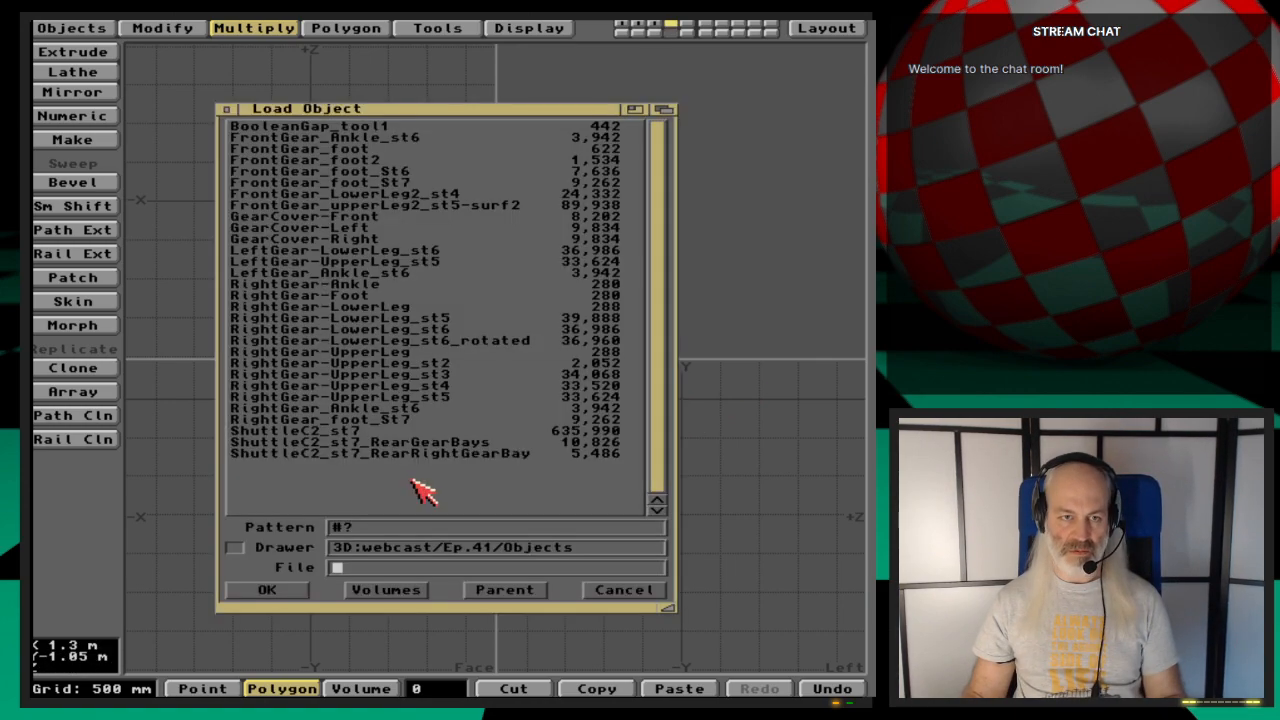
double_click(407, 421)
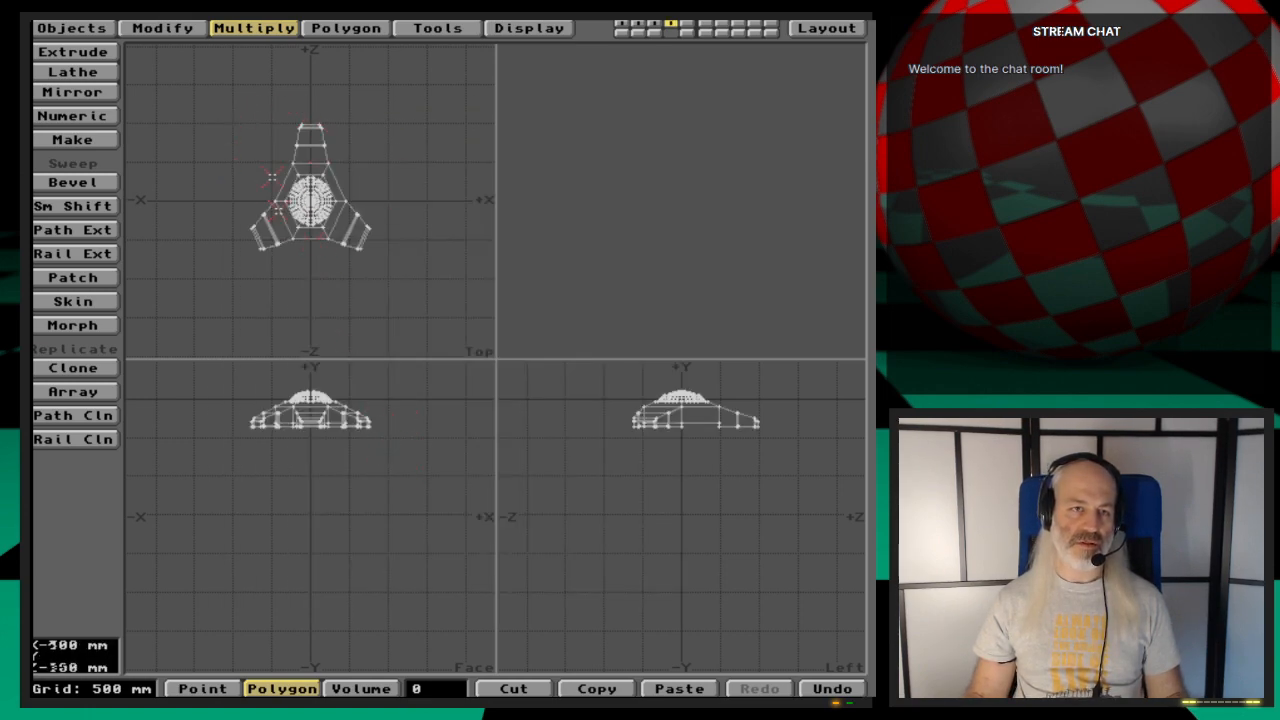
Step: Save the foot in layer 4 as a new object named LeftGear_foot_St7
key("s")
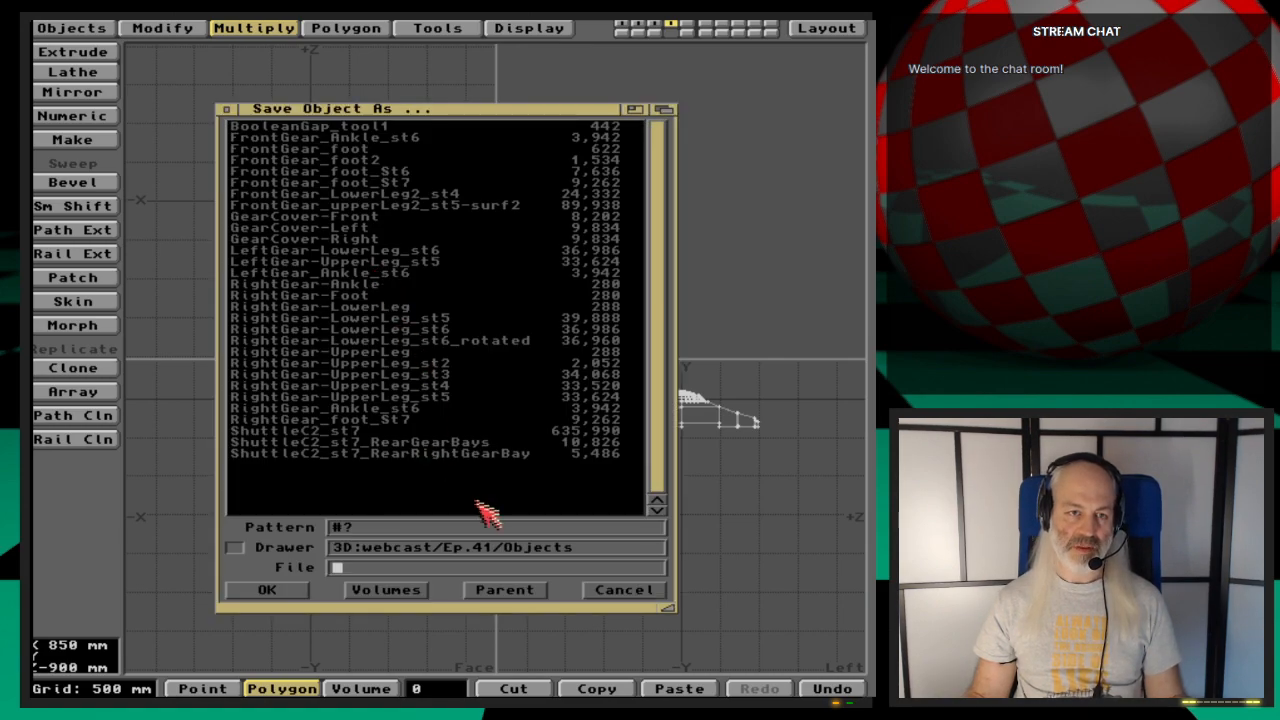
left_click(410, 421)
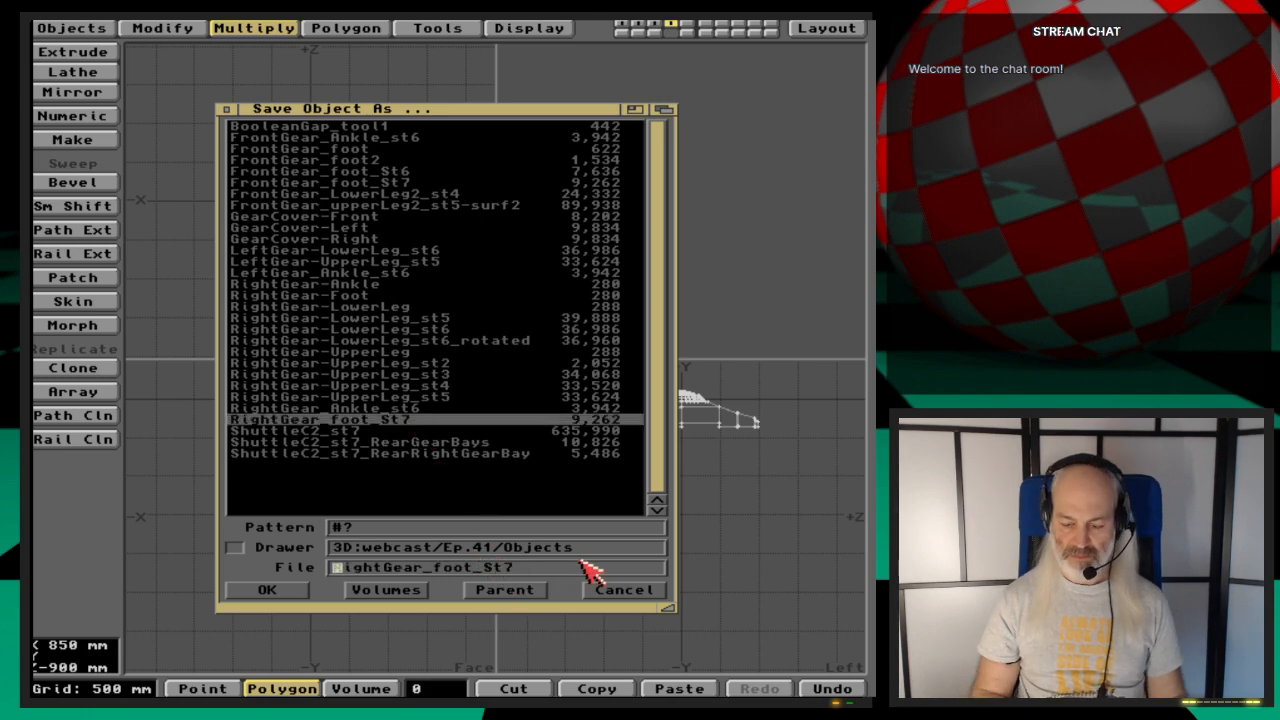
key("BackSpace")
key("BackSpace")
key("BackSpace")
key("BackSpace")
key("BackSpace")
type("Left")
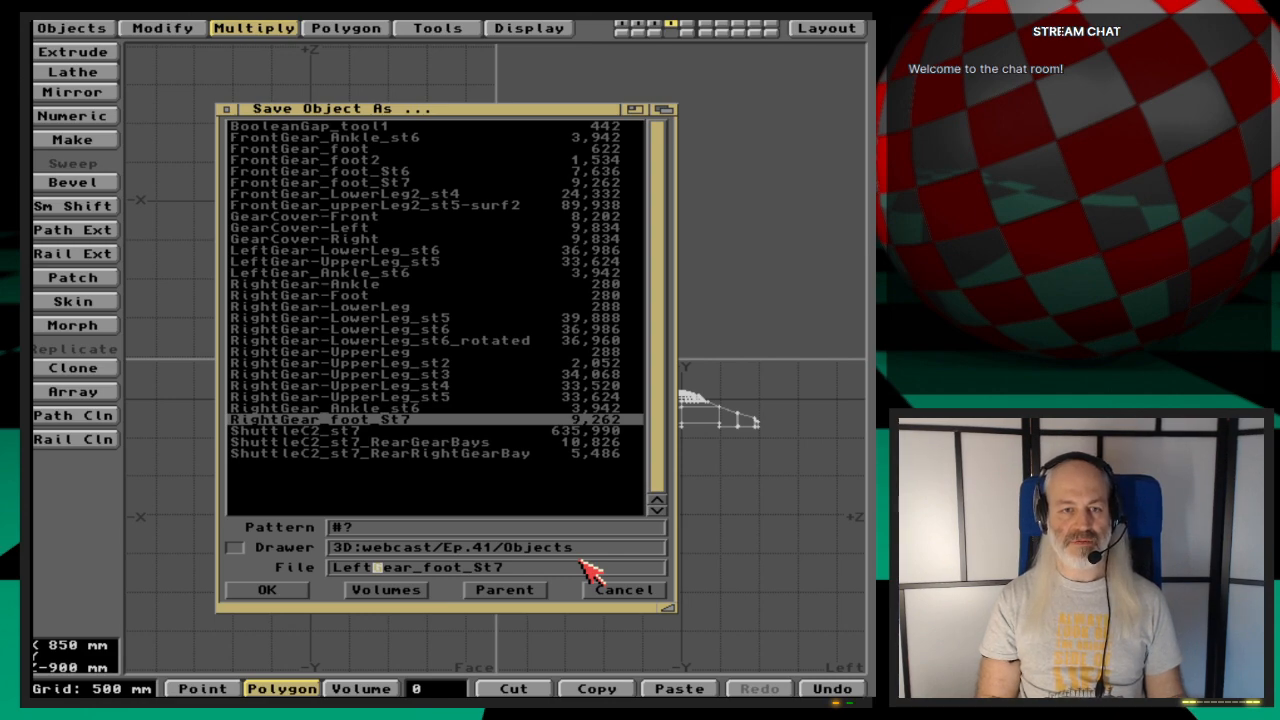
key("Return")
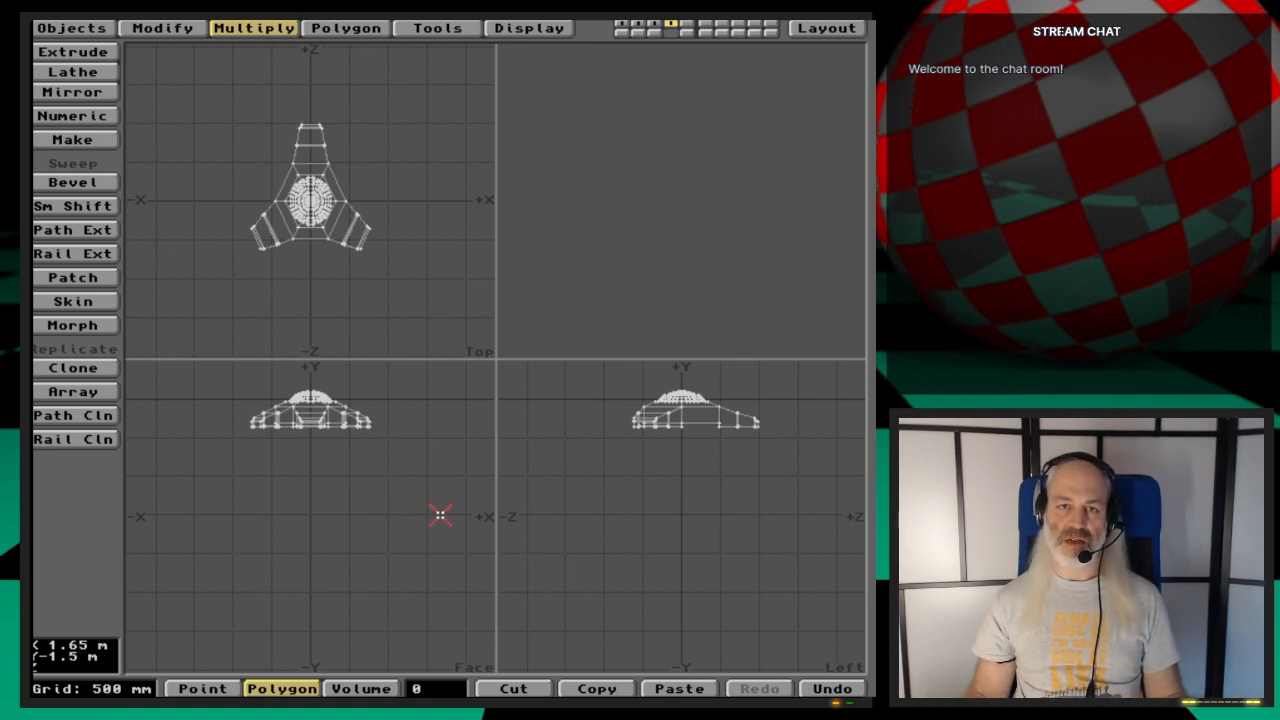
Step: Switch from Modeler to Layout and bring up the file requester for saving the scene
left_click(860, 27)
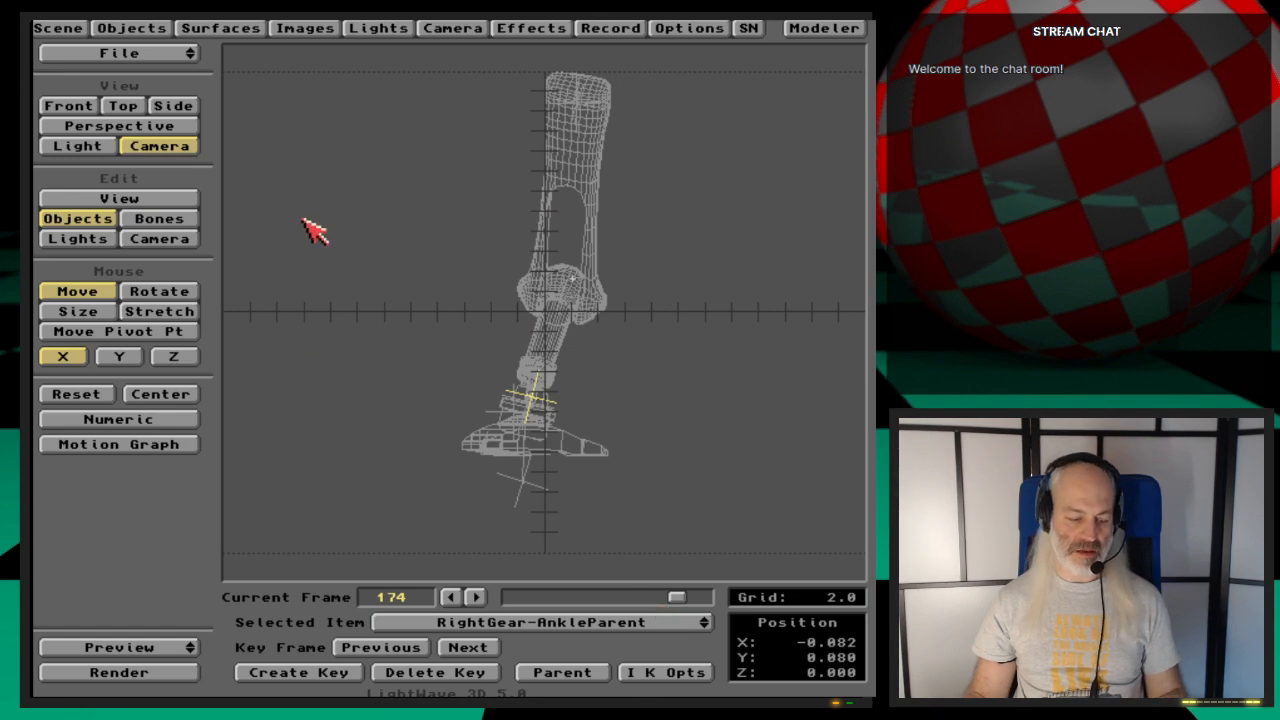
key("s")
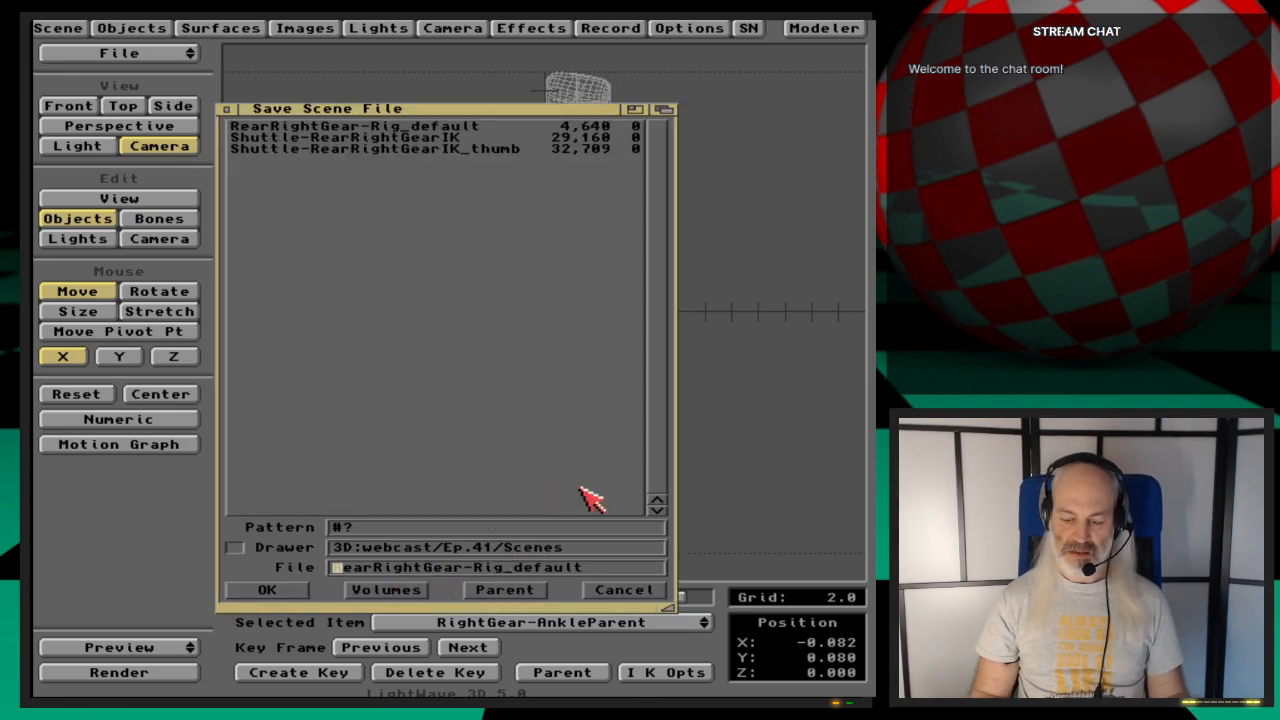
key("Delete")
key("Delete")
key("Delete")
key("Delete")
type("Left")
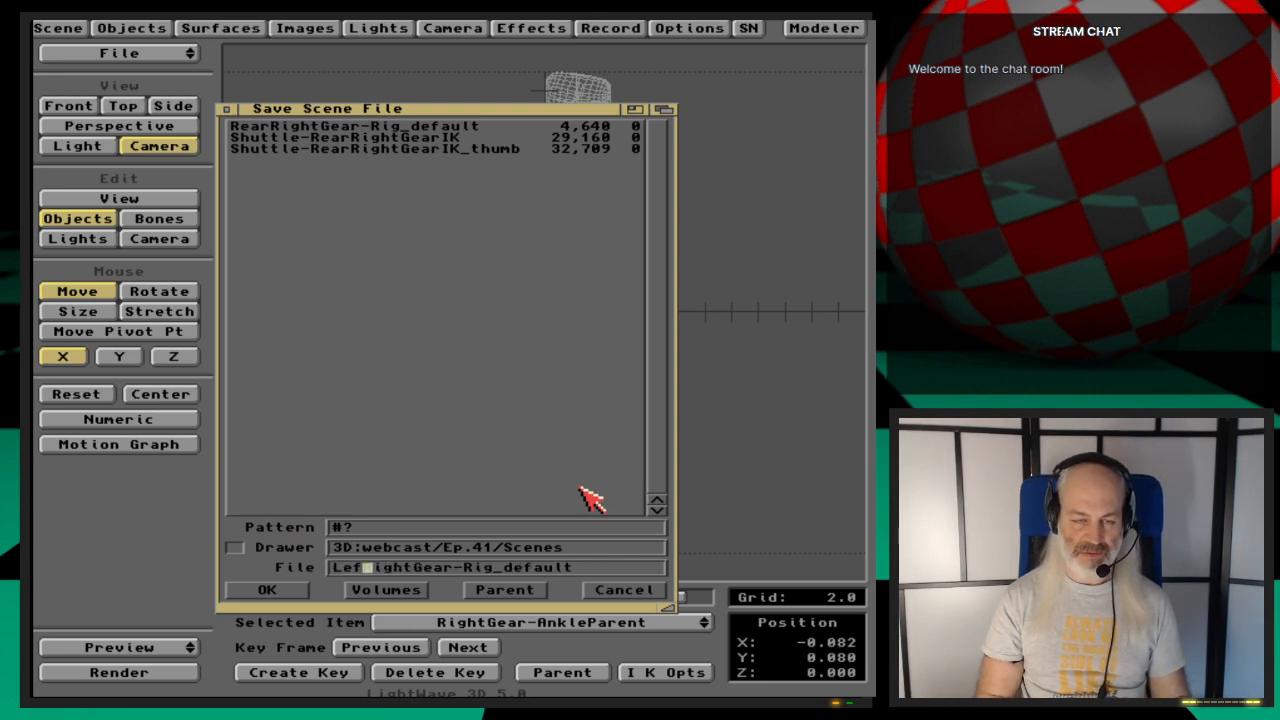
key("Delete")
key("Delete")
key("Delete")
key("Delete")
key("Delete")
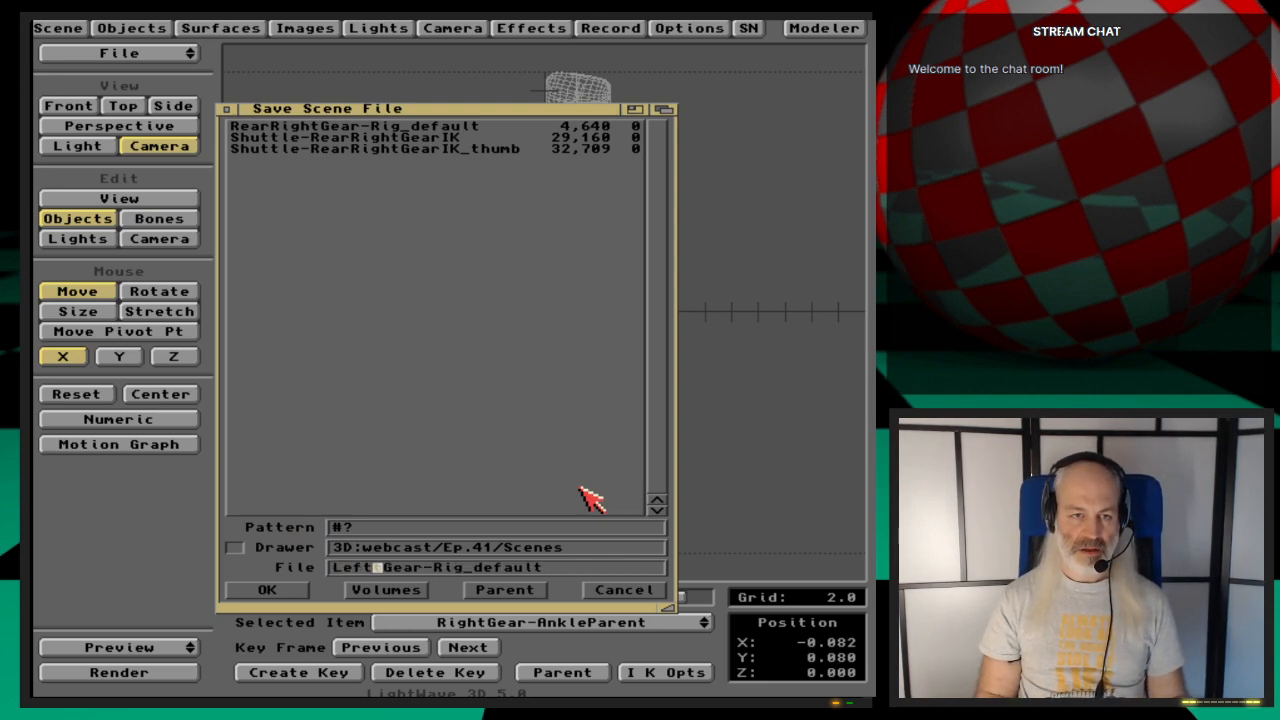
left_click(622, 590)
Step: Save the rig scene under the new name RearLeftGear-Rig_default in the Ep.41/Scenes drawer
key("s")
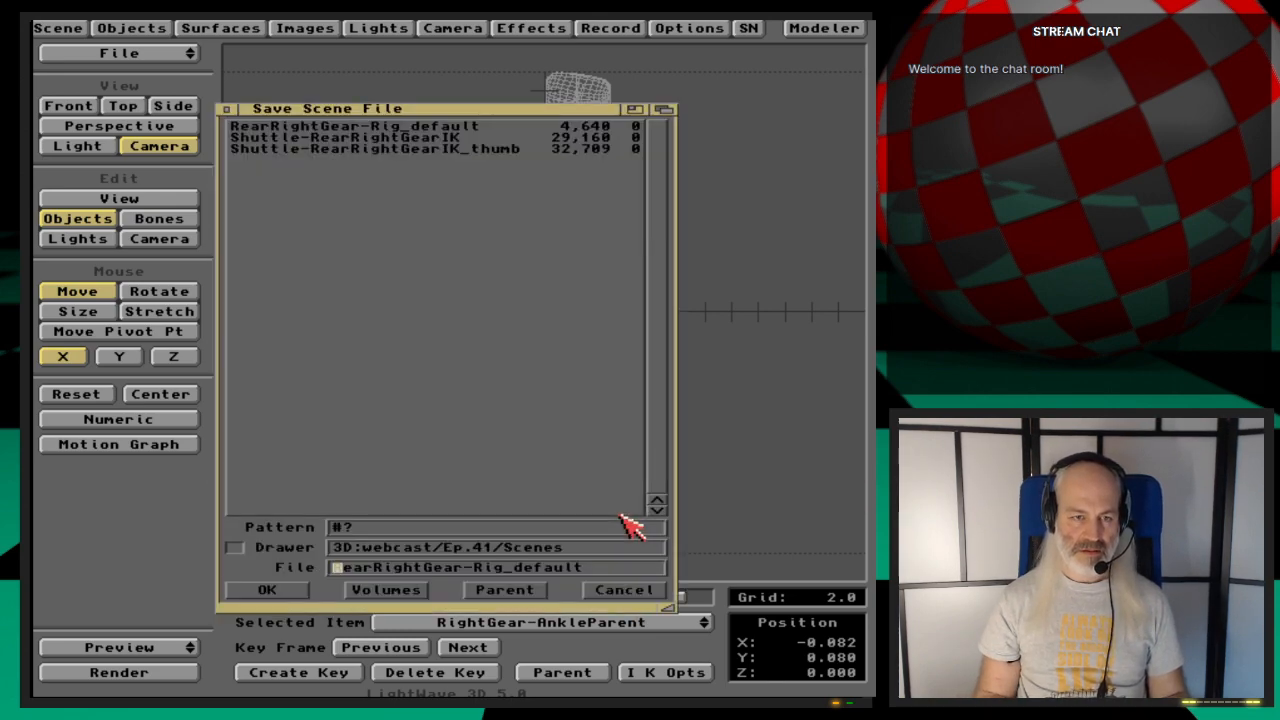
key("Delete")
key("Delete")
key("Delete")
key("Delete")
key("Delete")
key("Delete")
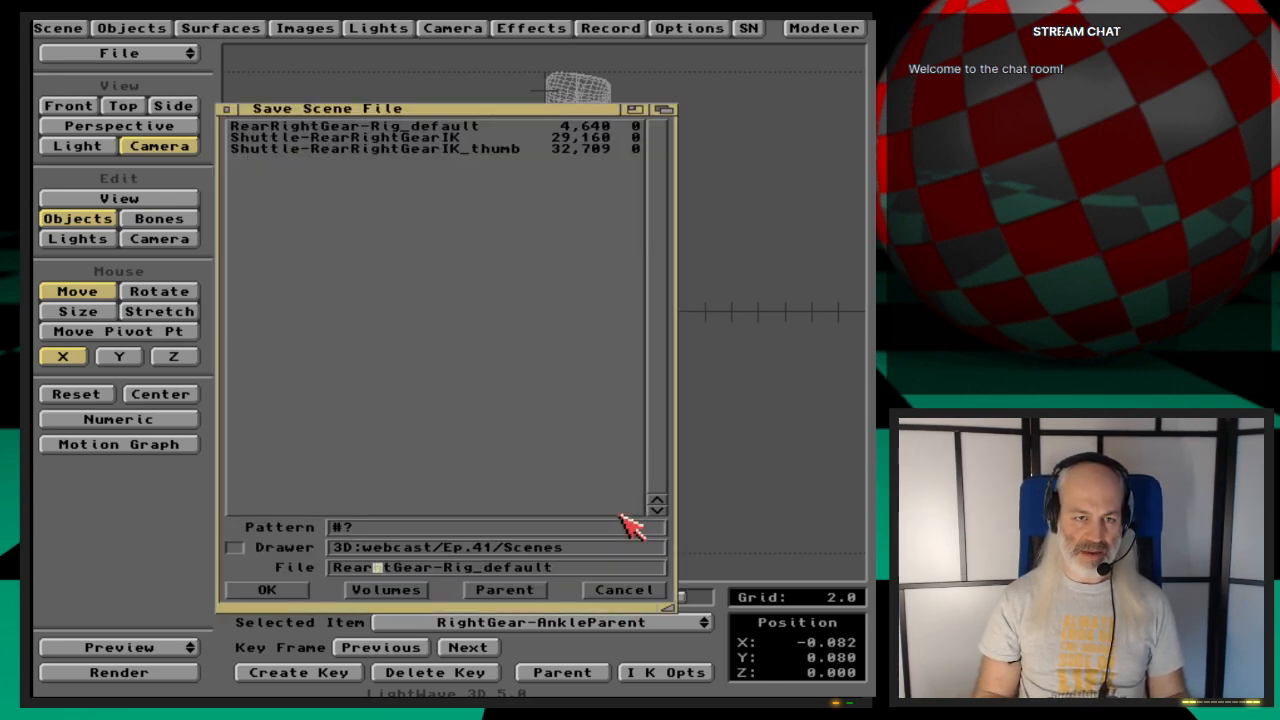
type("Left")
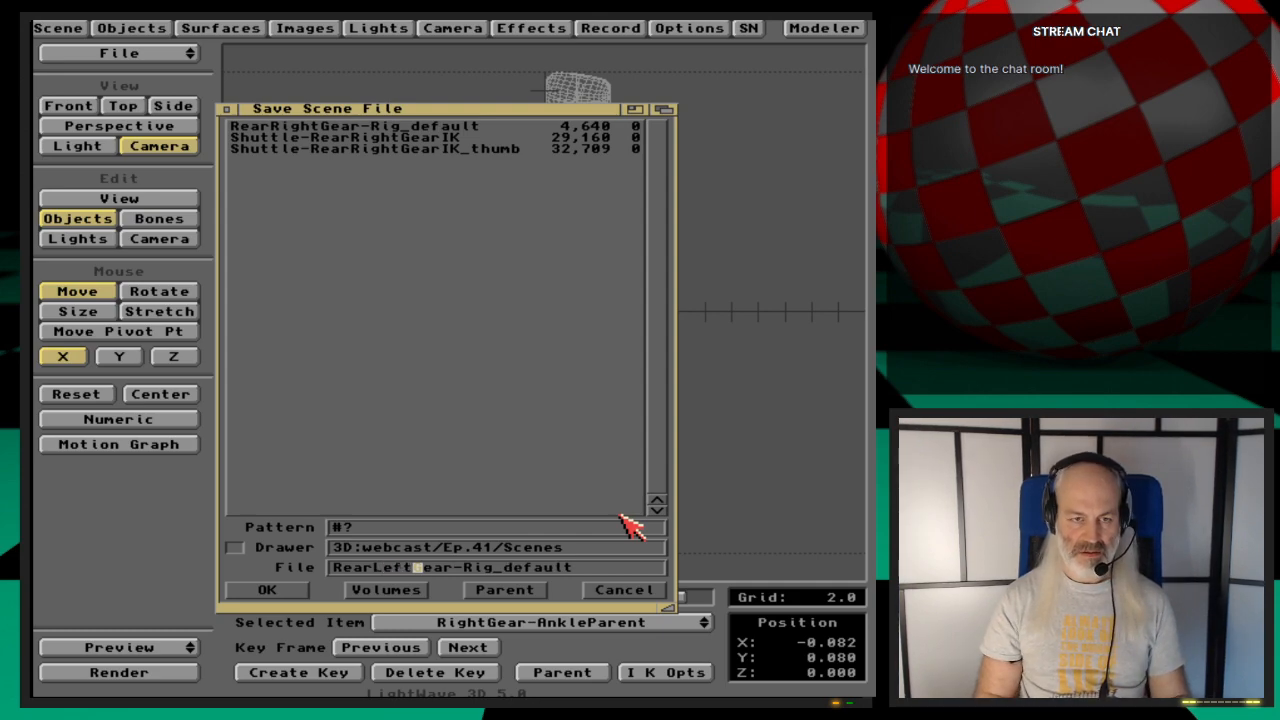
key("Return")
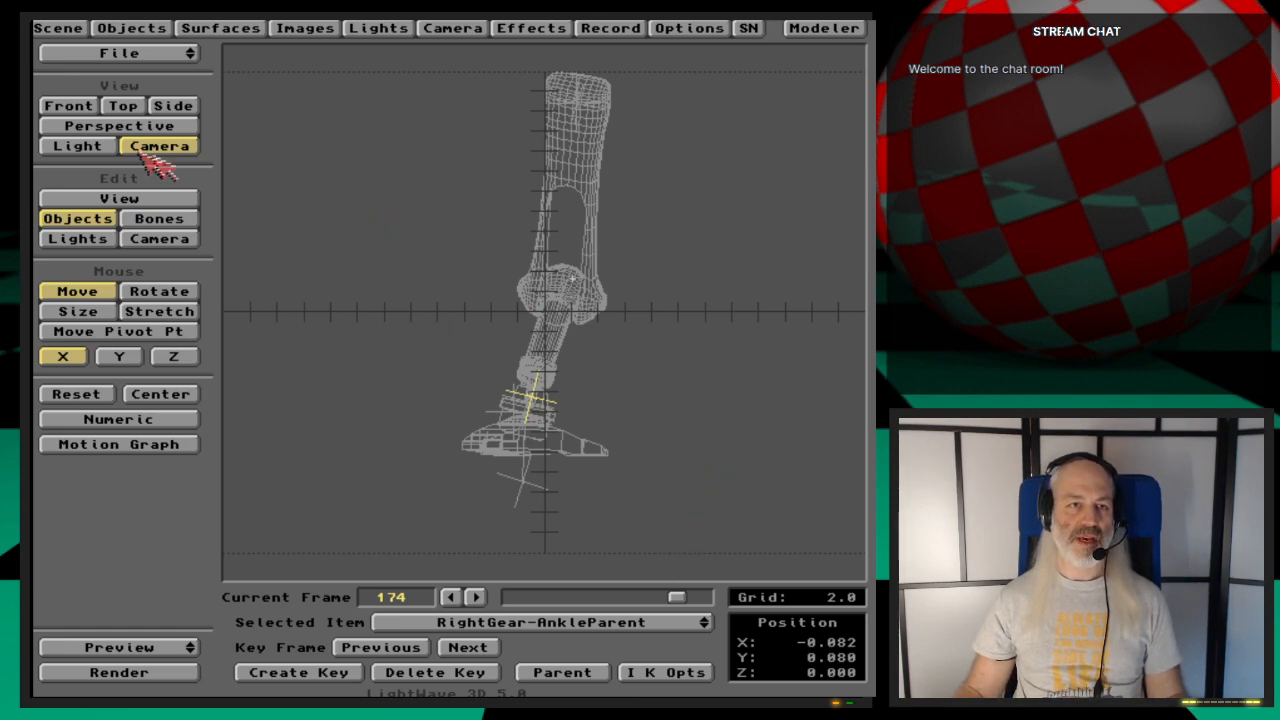
Step: Select the --RightGearParent-- object and show it centred in the perspective view
left_click(596, 620)
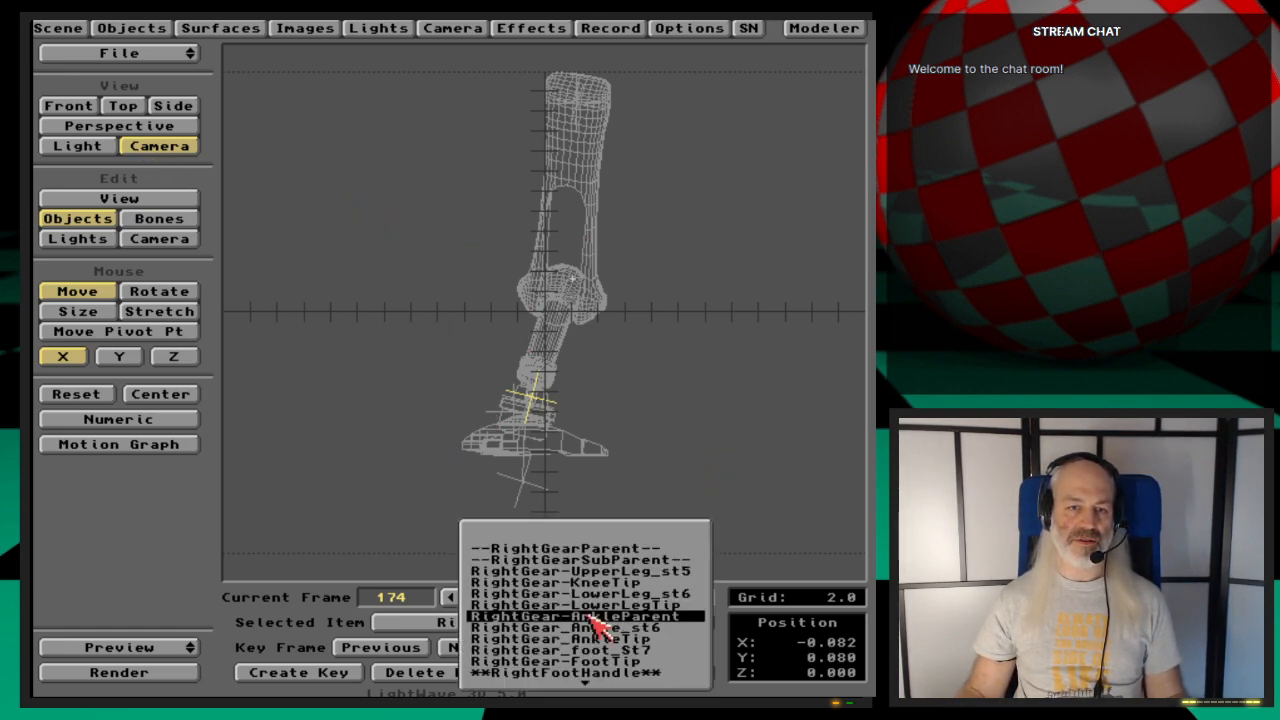
left_click(626, 553)
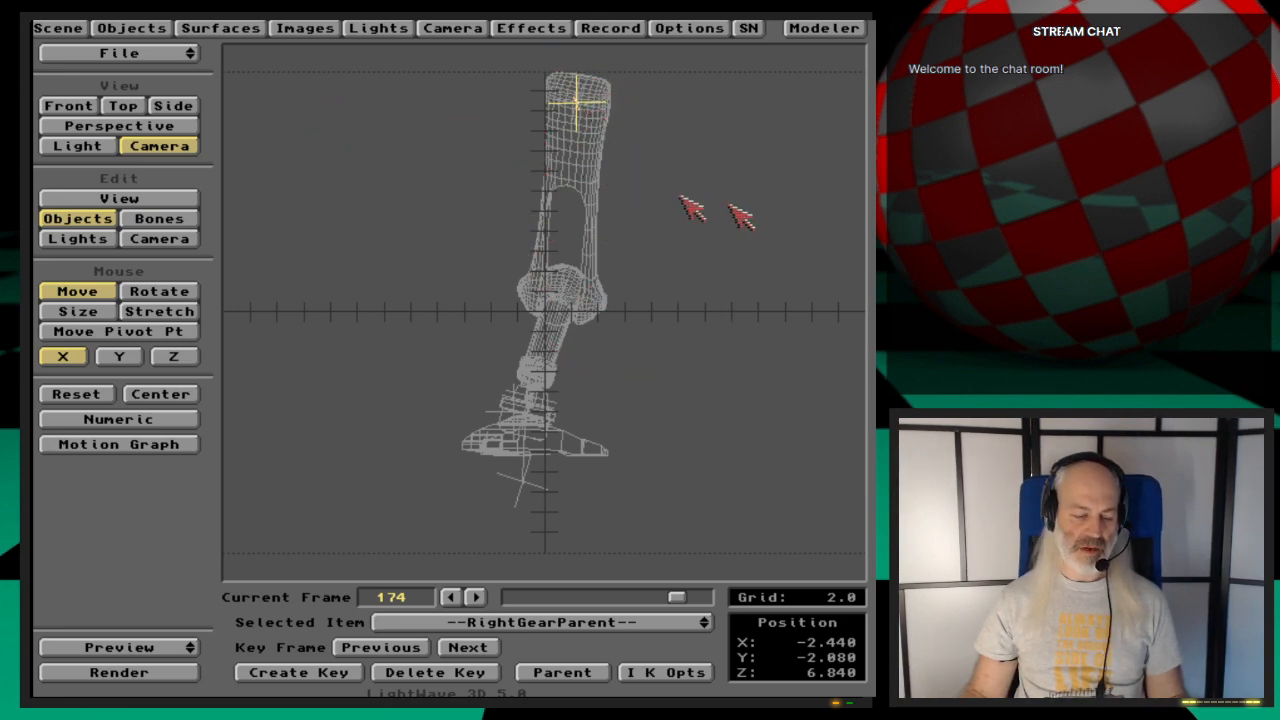
left_click(188, 242)
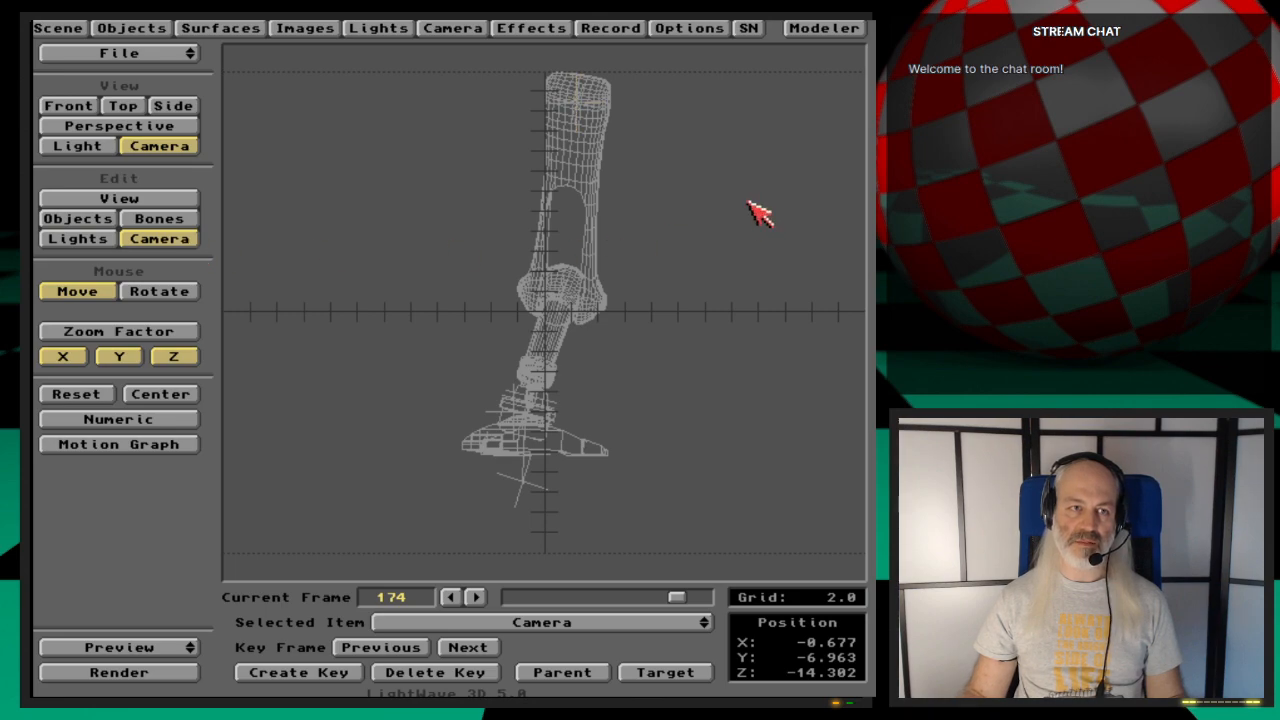
left_click(78, 218)
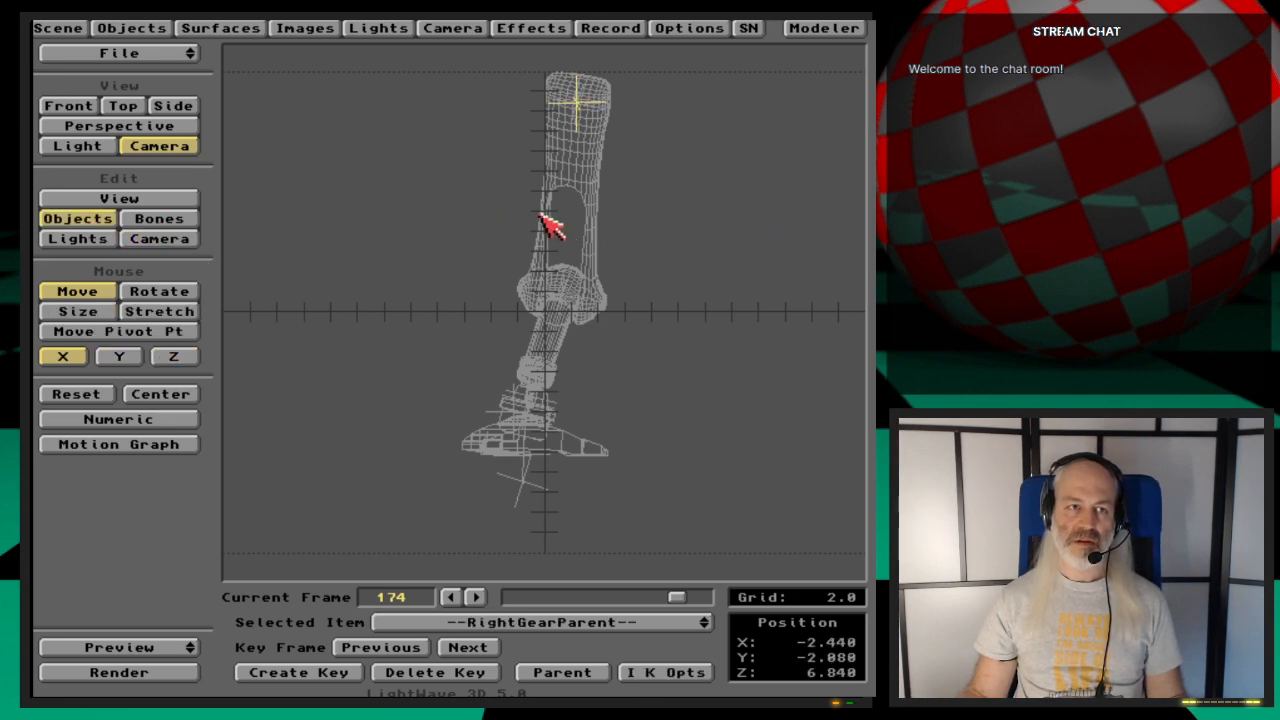
key("shift+v")
left_click_drag(672, 182, 675, 186)
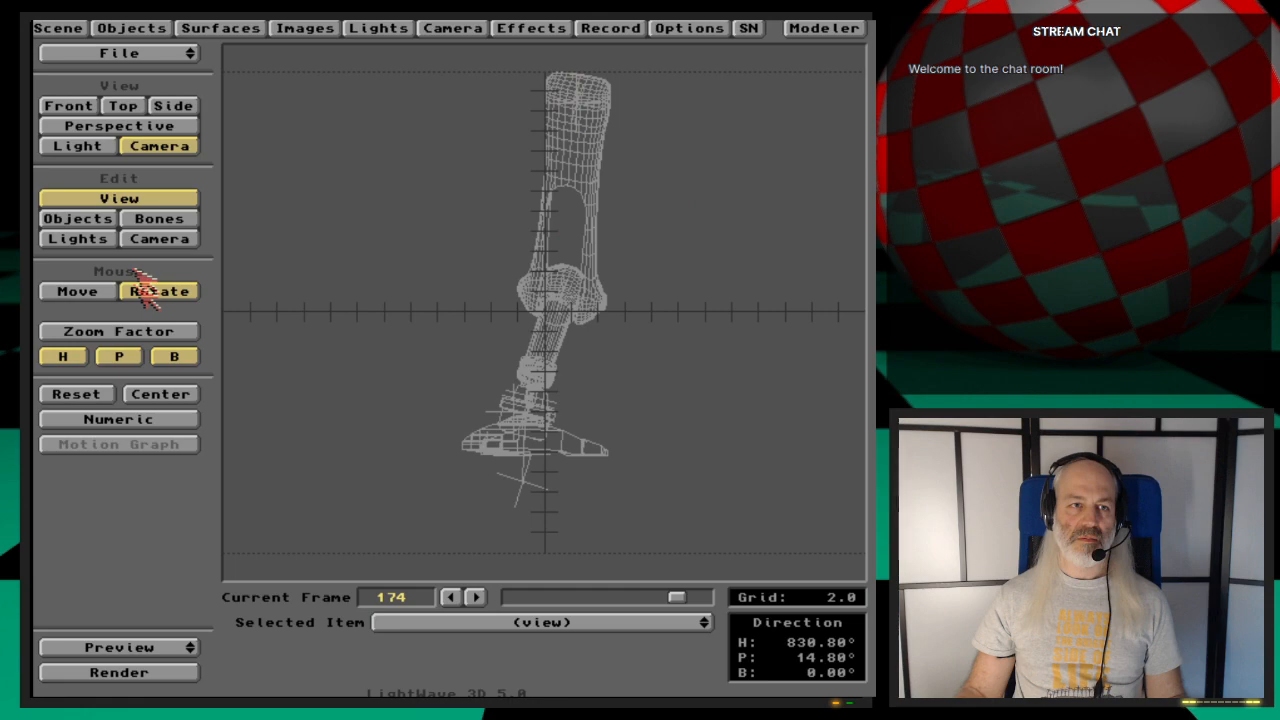
left_click(104, 220)
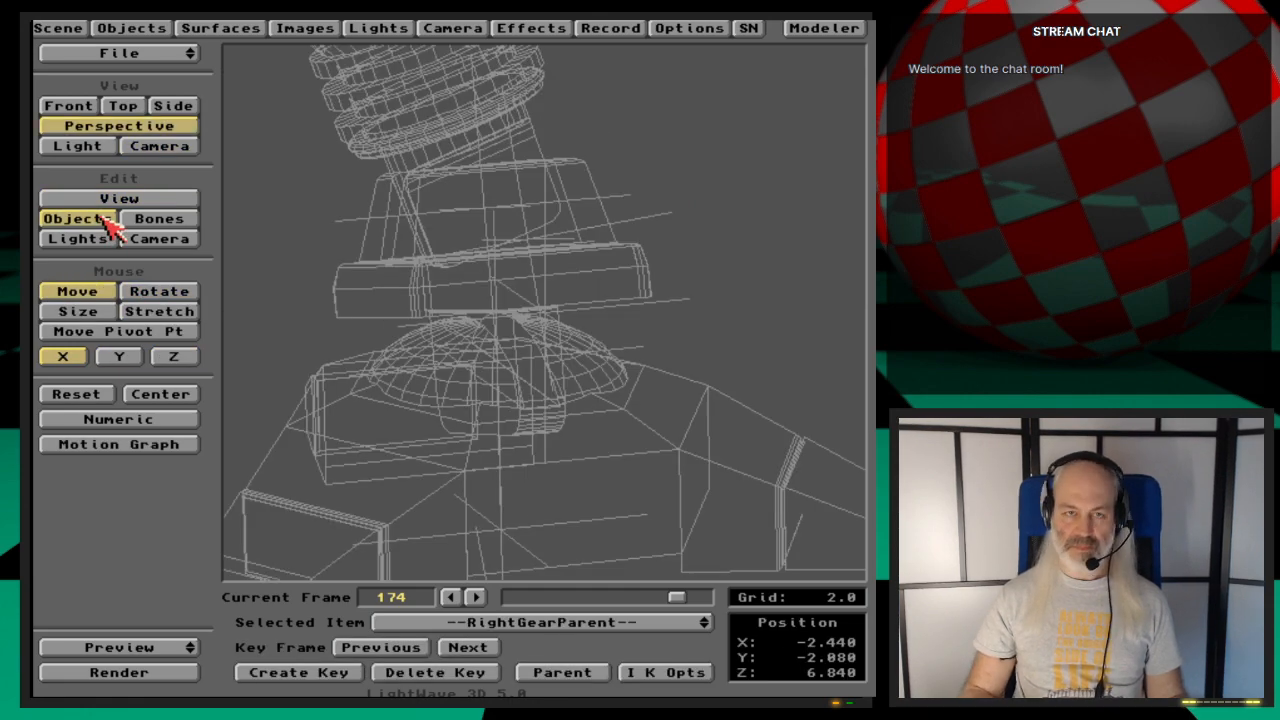
left_click(166, 397)
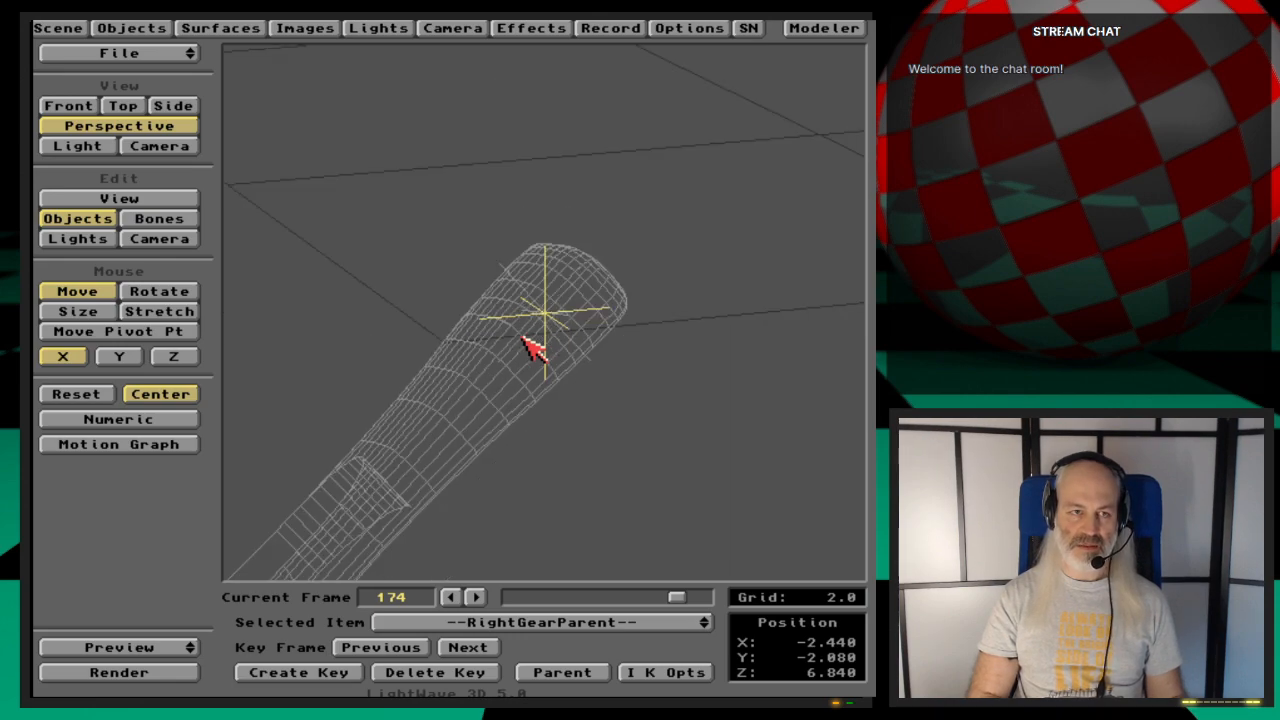
Step: Bring the whole gear leg into view in perspective and go to frame 0 of the animation
key("shift+v")
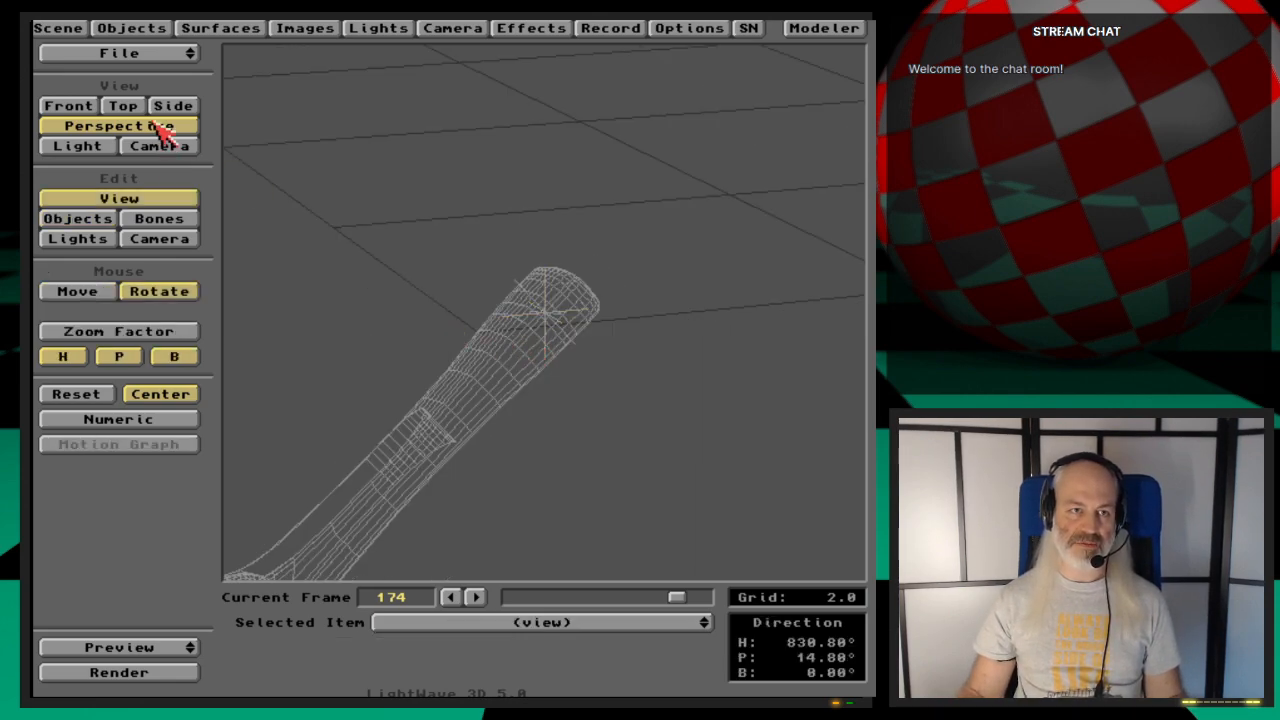
mouse_move(651, 286)
left_mouse_down()
mouse_move(705, 318)
mouse_move(721, 261)
mouse_move(634, 287)
left_mouse_up()
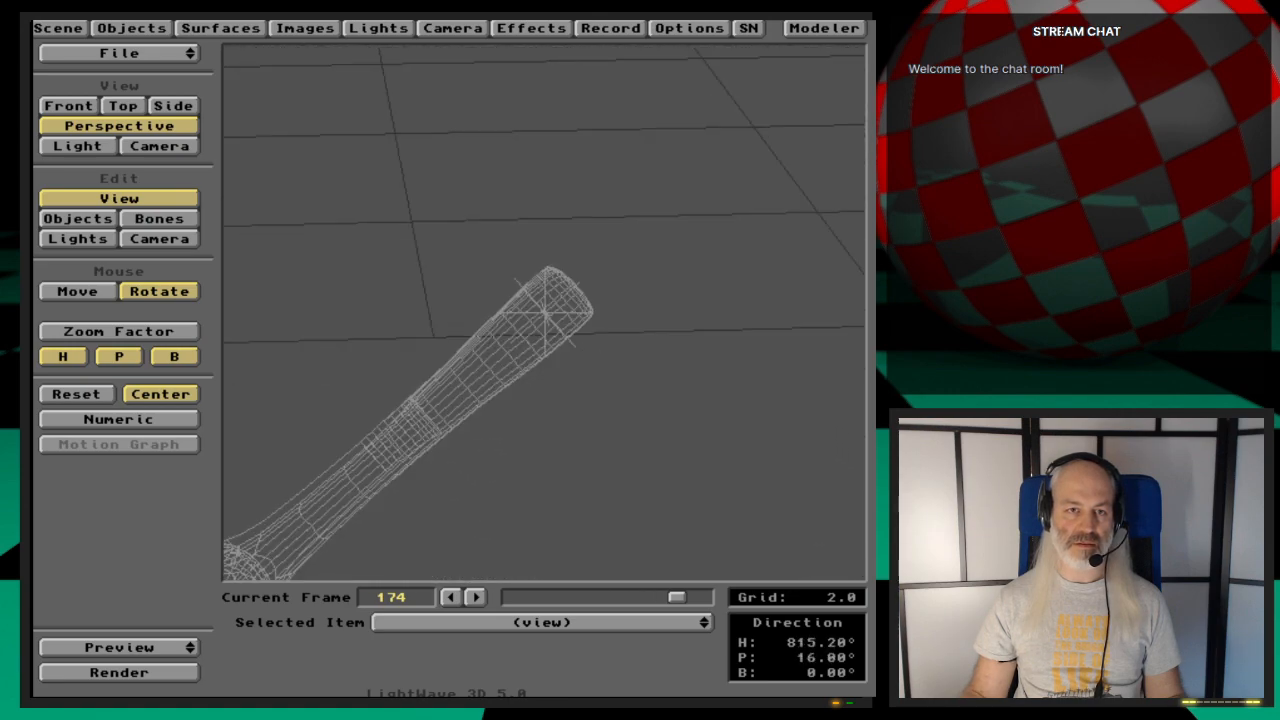
key("shift+o")
key("comma")
key("comma")
key("comma")
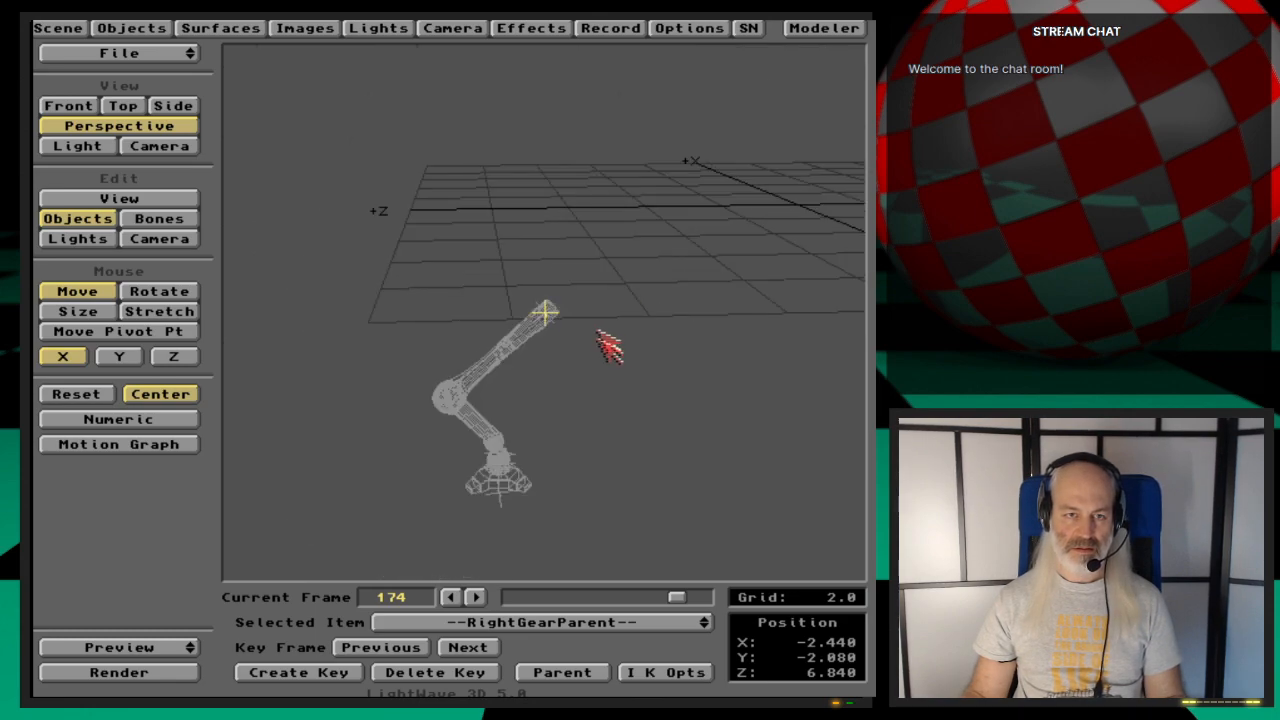
key("period")
key("shift+v")
mouse_move(608, 366)
left_mouse_down()
mouse_move(530, 370)
mouse_move(602, 360)
left_mouse_up()
key("shift+o")
left_click_drag(678, 597, 512, 600)
Step: Examine the folded gear at frame 0 and where its parent sits relative to the scene's axes
key("shift+v")
mouse_move(634, 443)
left_mouse_down()
mouse_move(790, 447)
mouse_move(759, 460)
mouse_move(703, 453)
mouse_move(684, 407)
mouse_move(650, 412)
mouse_move(650, 448)
mouse_move(750, 429)
mouse_move(686, 415)
mouse_move(686, 475)
mouse_move(645, 432)
left_mouse_up()
key("o")
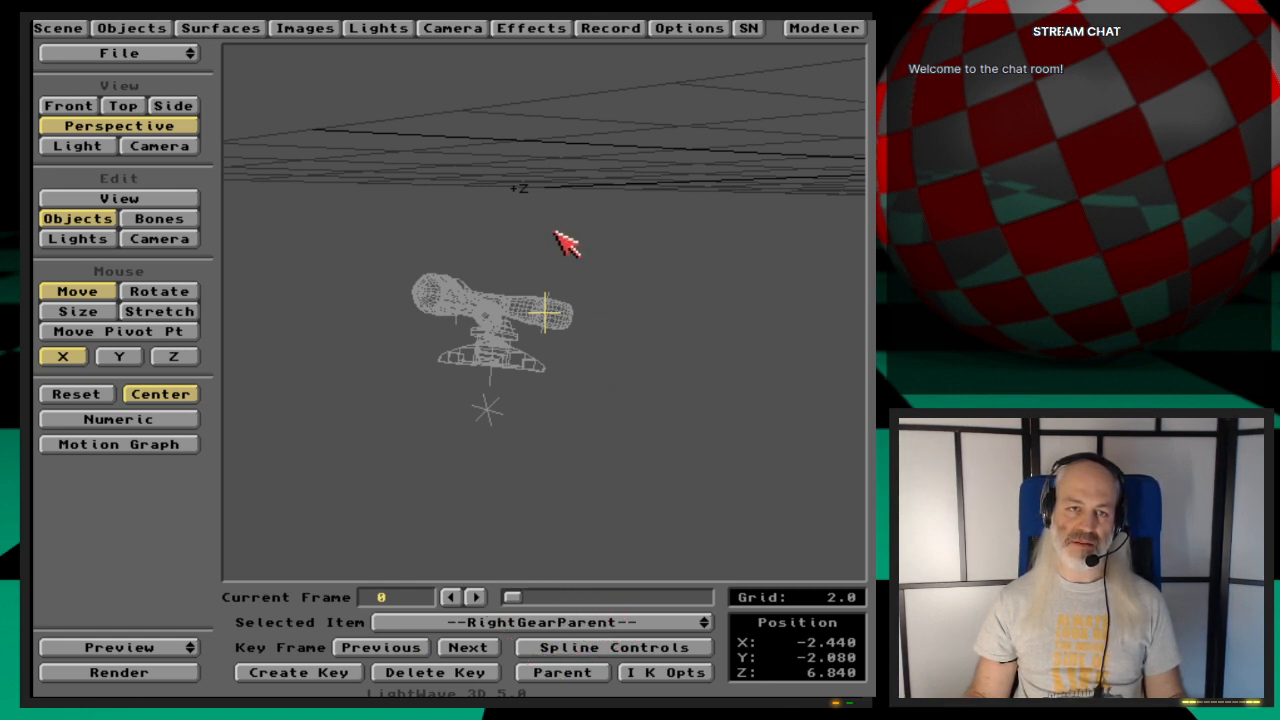
left_click(630, 621)
left_click(688, 620)
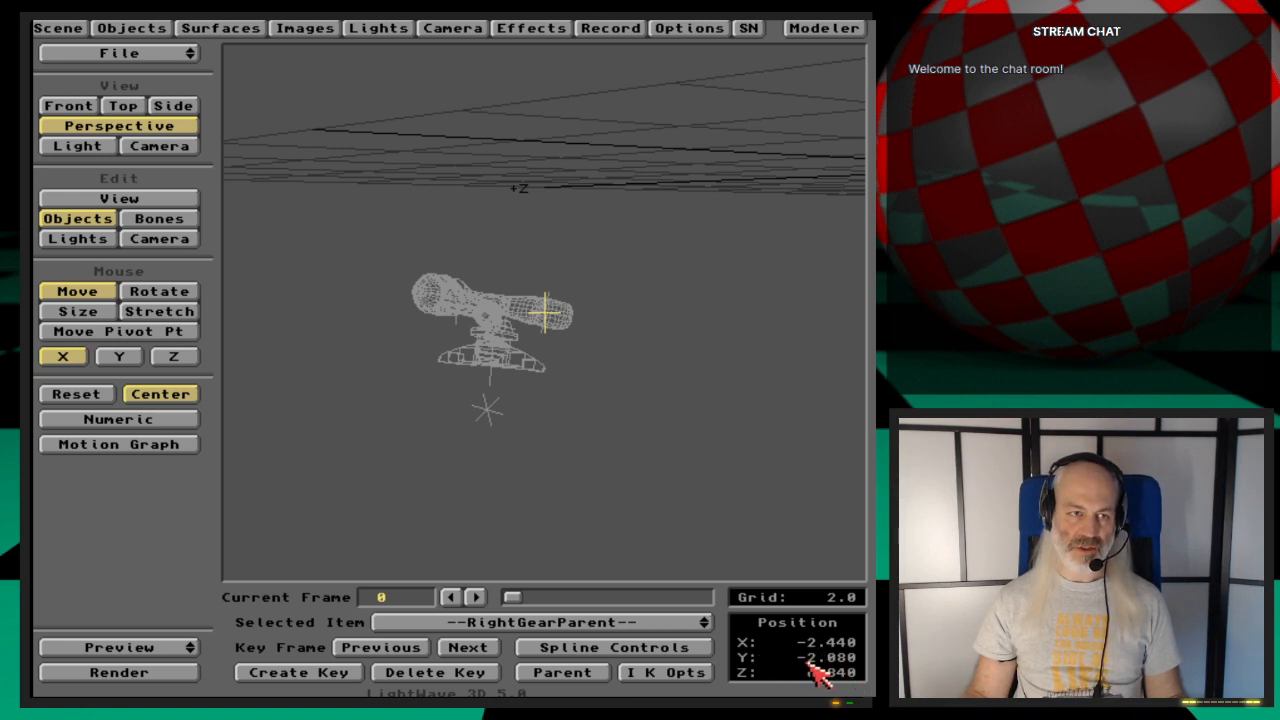
key("v")
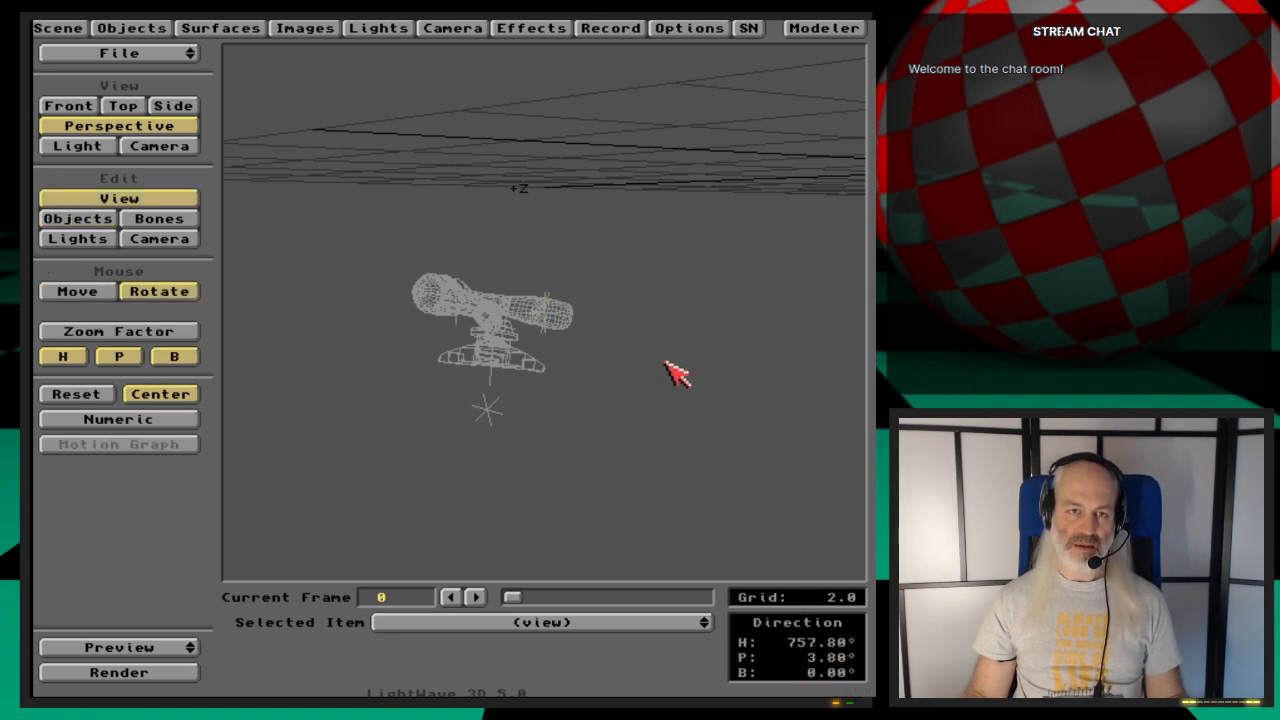
mouse_move(664, 362)
left_mouse_down()
mouse_move(584, 392)
mouse_move(668, 359)
left_mouse_up()
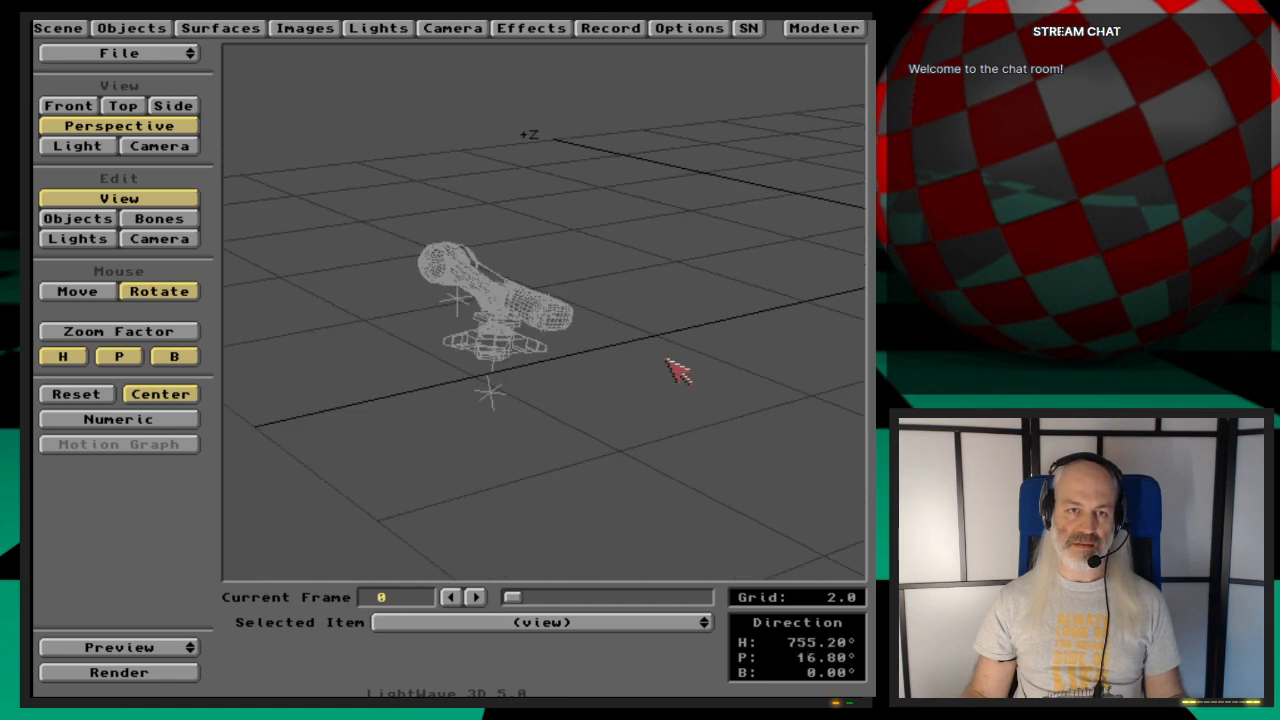
key("o")
key("v")
left_click_drag(575, 329, 606, 350)
key("o")
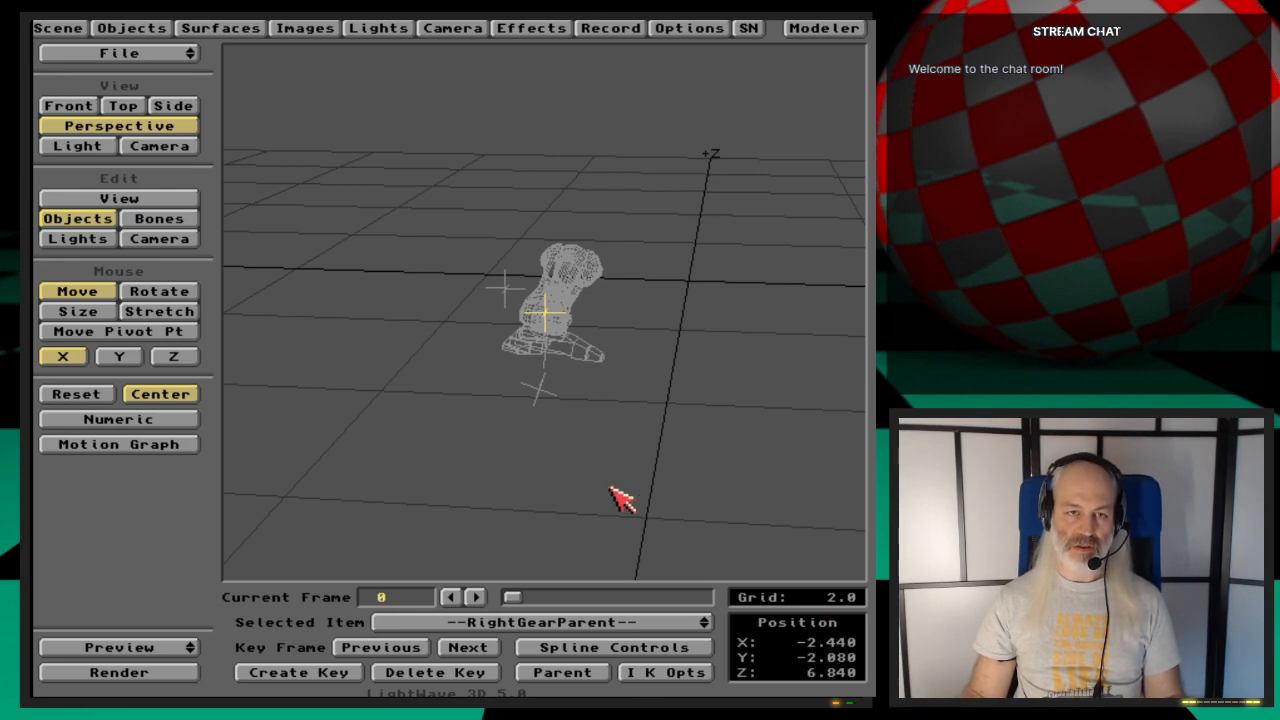
Step: Set the X position of --RightGearParent-- to 2.44 and create a motion key for it at frame 0
key("n")
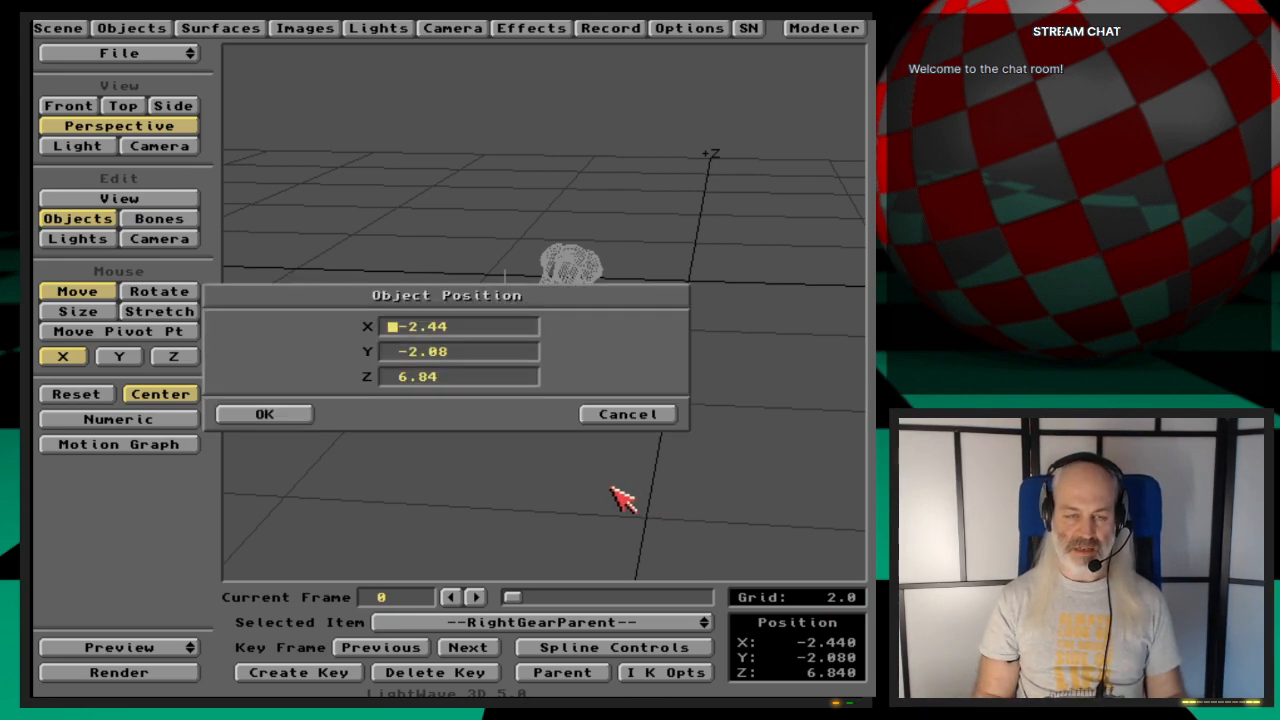
key("Delete")
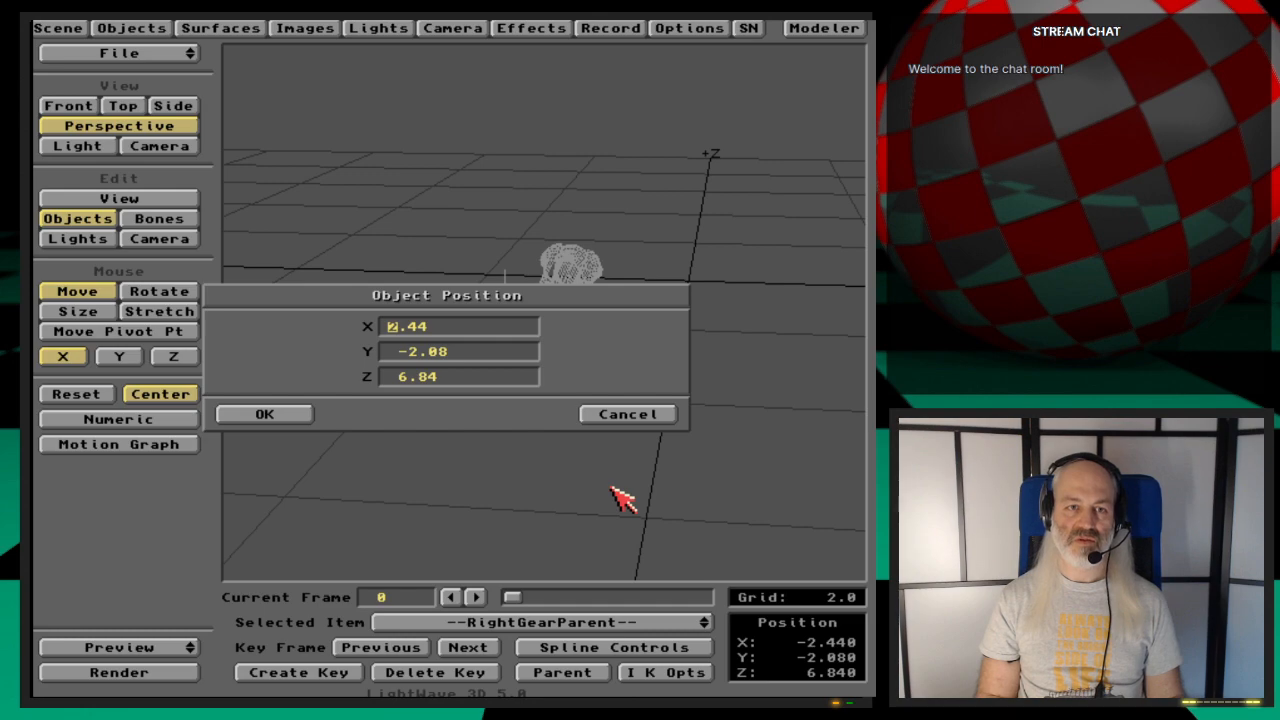
key("Return")
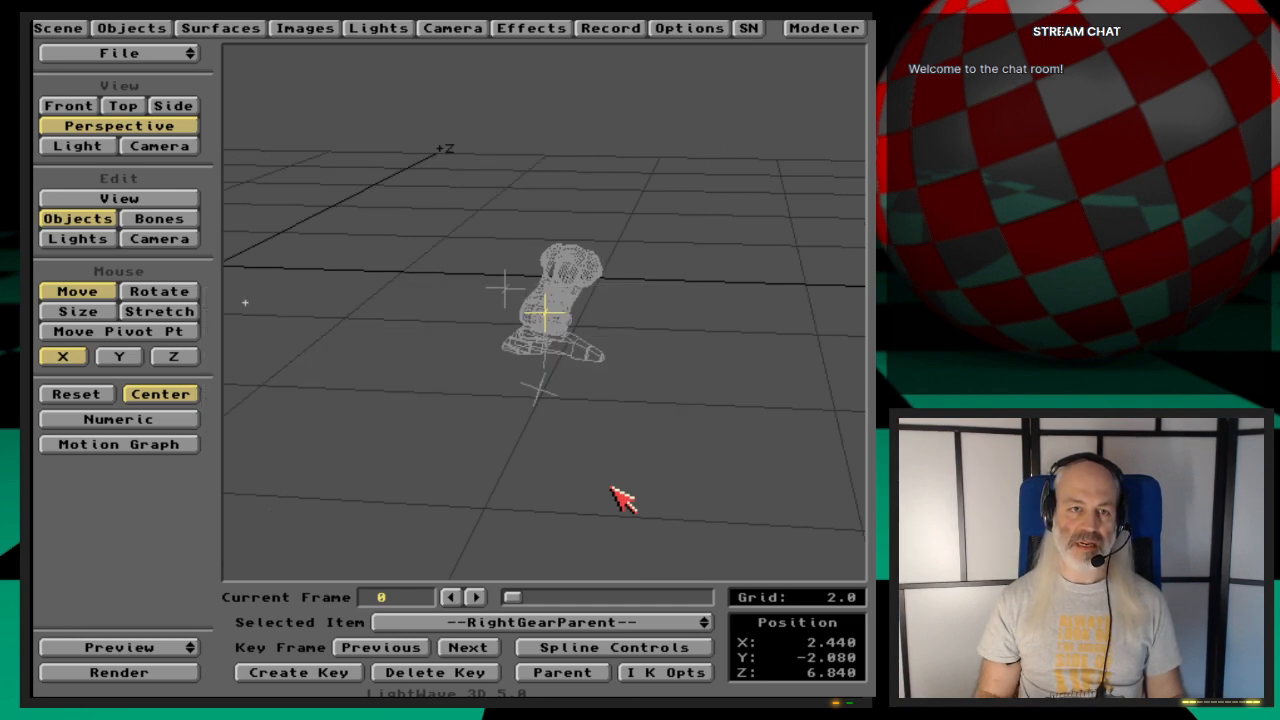
key("v")
mouse_move(581, 411)
left_mouse_down()
mouse_move(690, 406)
mouse_move(577, 411)
left_mouse_up()
key("o")
key("Return")
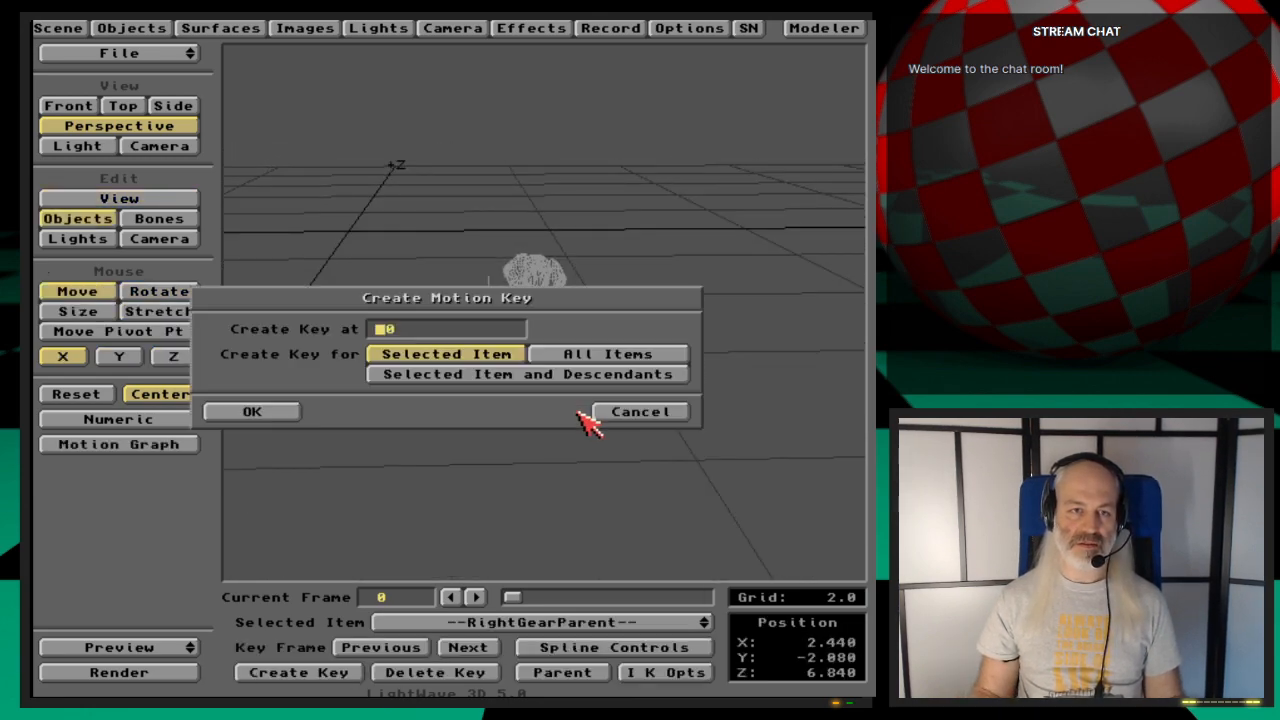
key("Return")
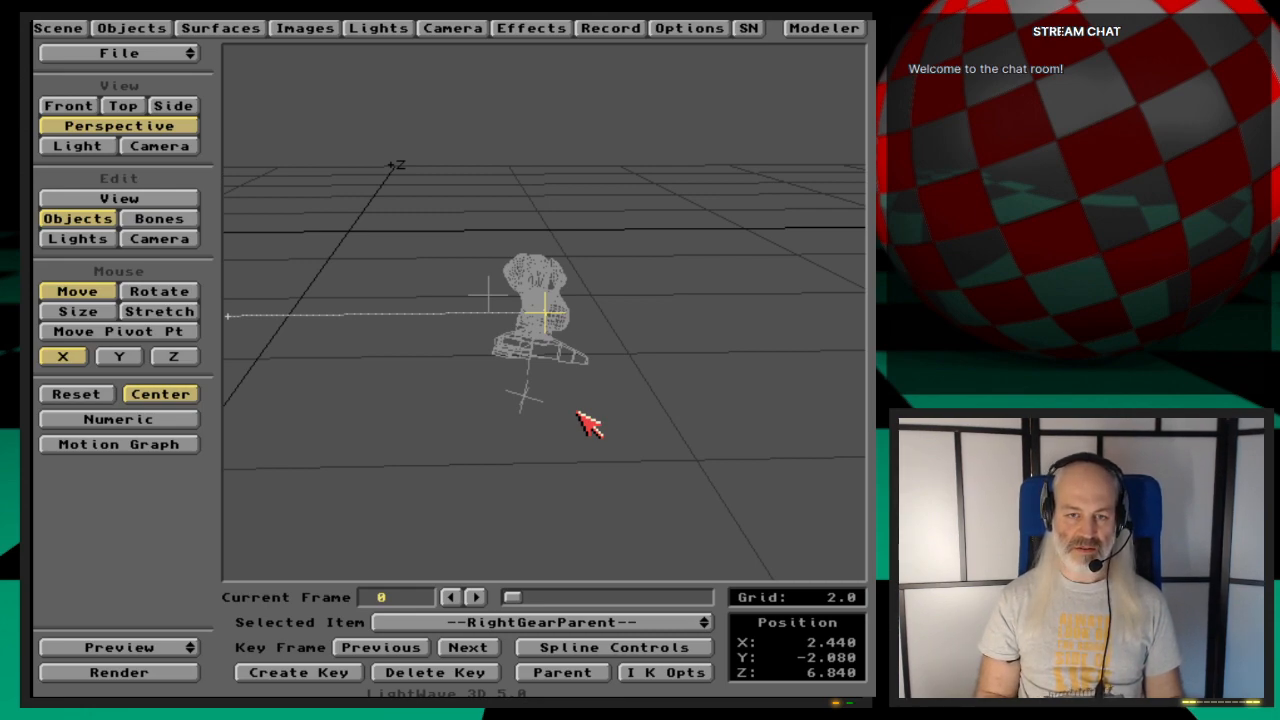
Step: At frame 50, set the X position of --RightGearParent-- to 2.44 and create a motion key
key("shift+Right")
key("n")
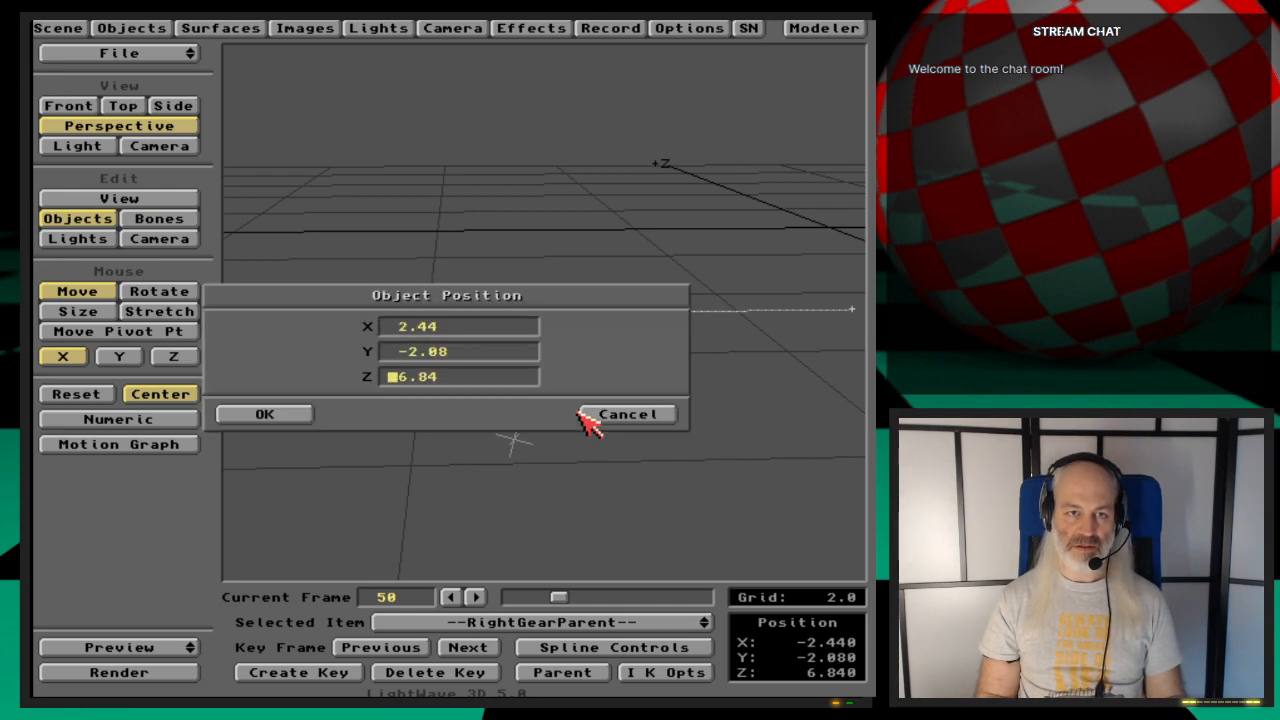
key("Return")
key("Return")
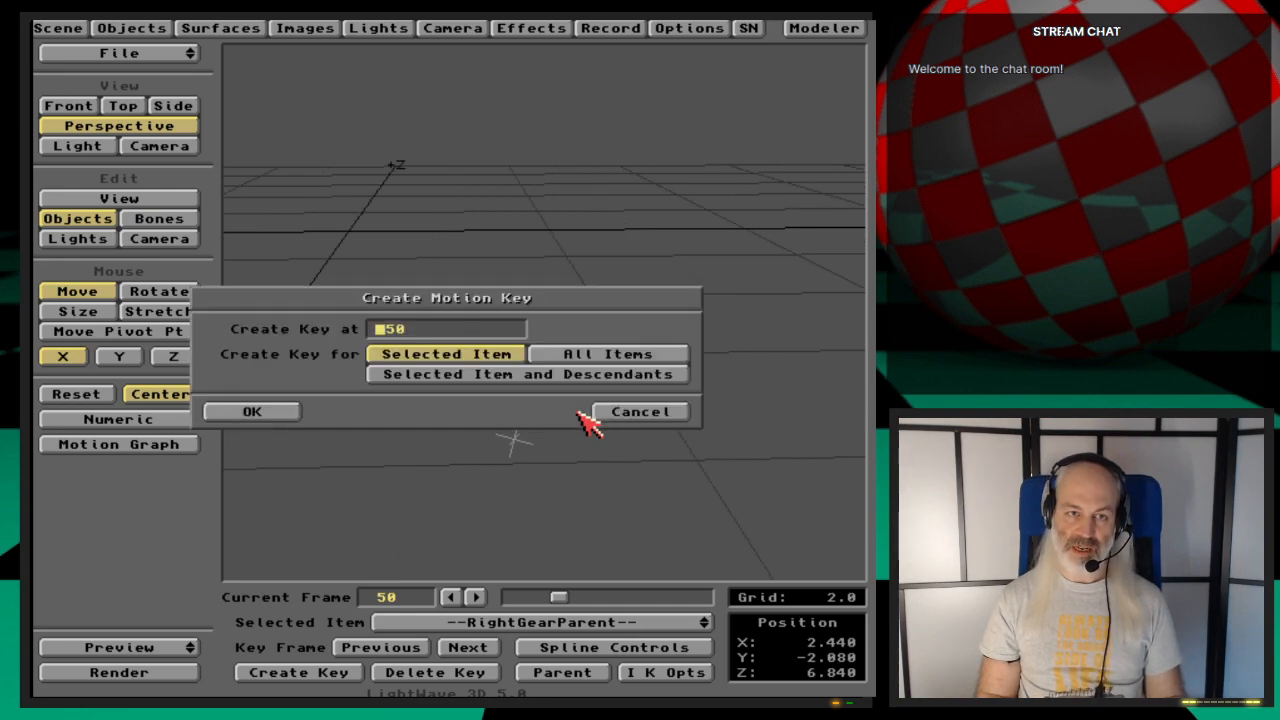
key("Return")
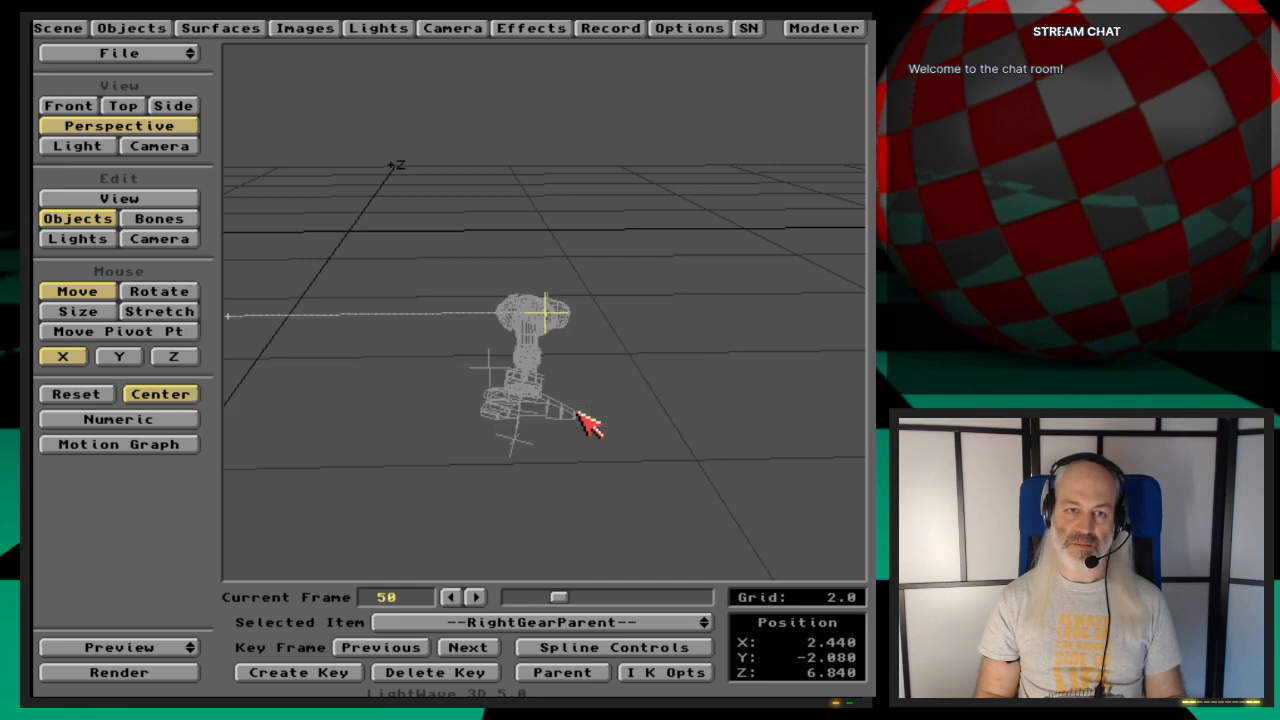
Step: At frame 100, set the X position of --RightGearParent-- to 2.44 and create a motion key
key("shift+Left")
key("shift+Right")
key("shift+Right")
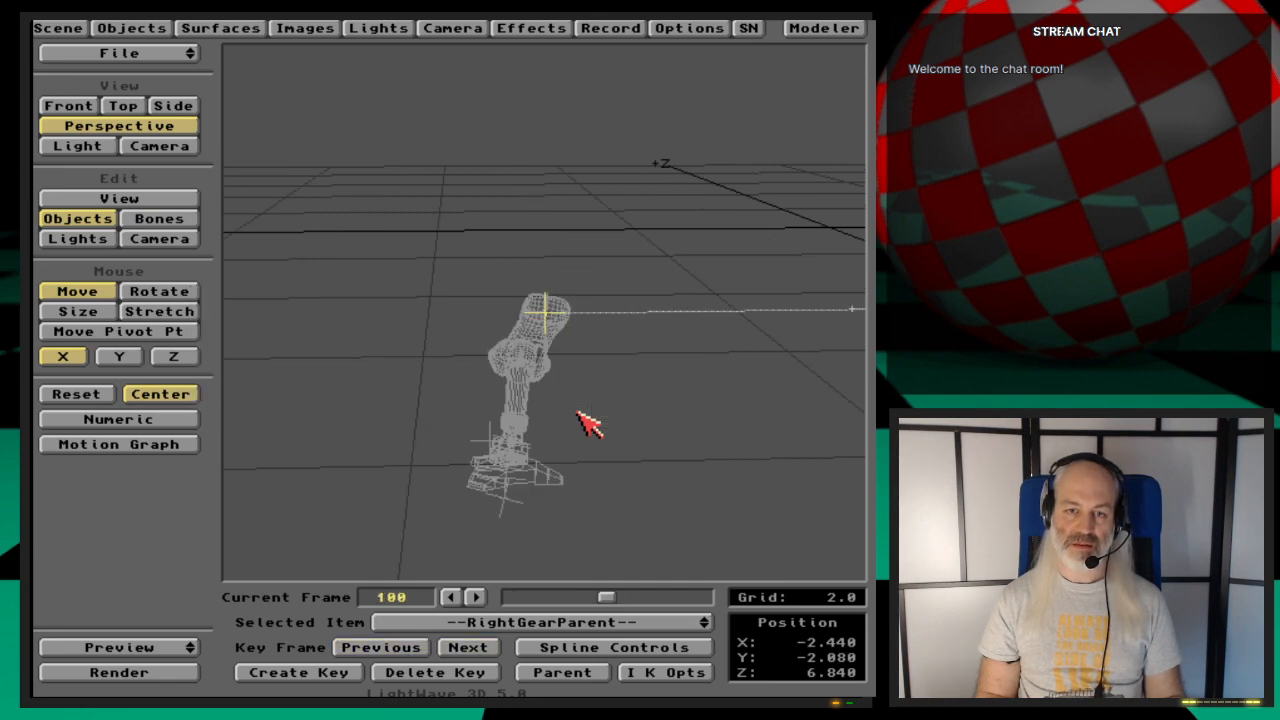
key("n")
key("Return")
key("Return")
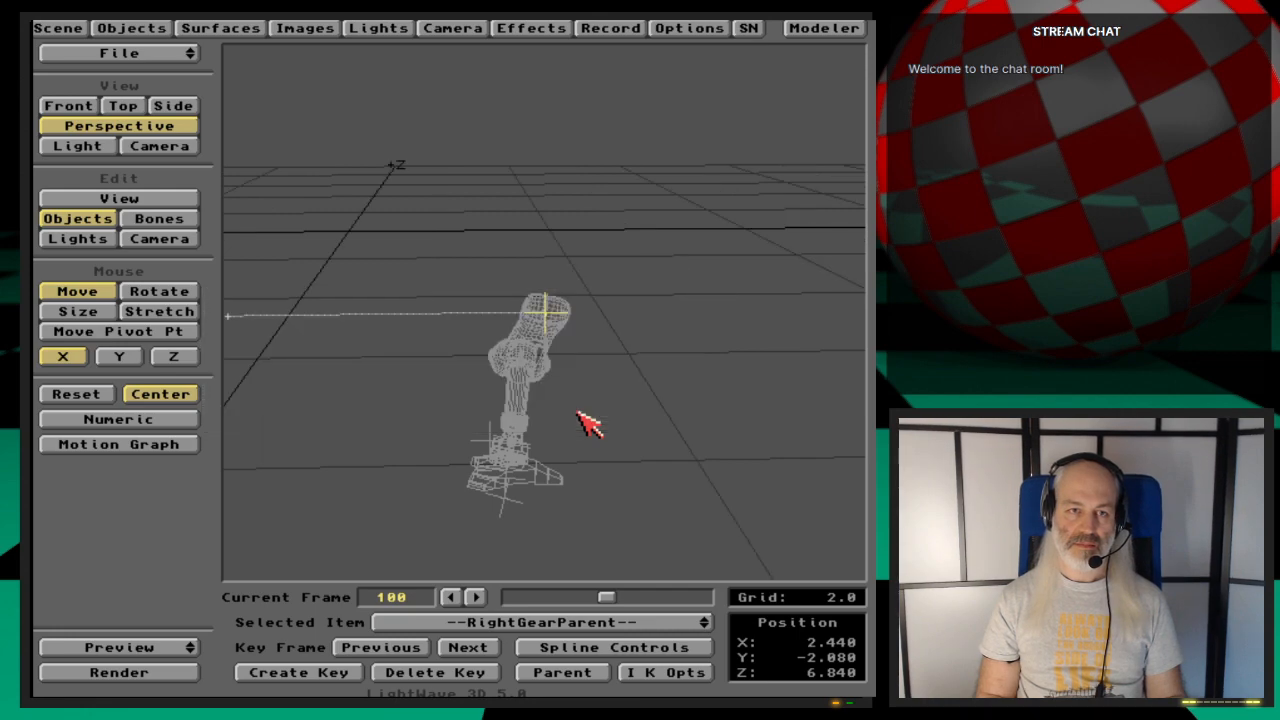
key("Return")
key("Return")
Step: Examine the folded gear at frame 0 and over the first few frames, viewing it from another angle with its parent object selected
key("shift+Right")
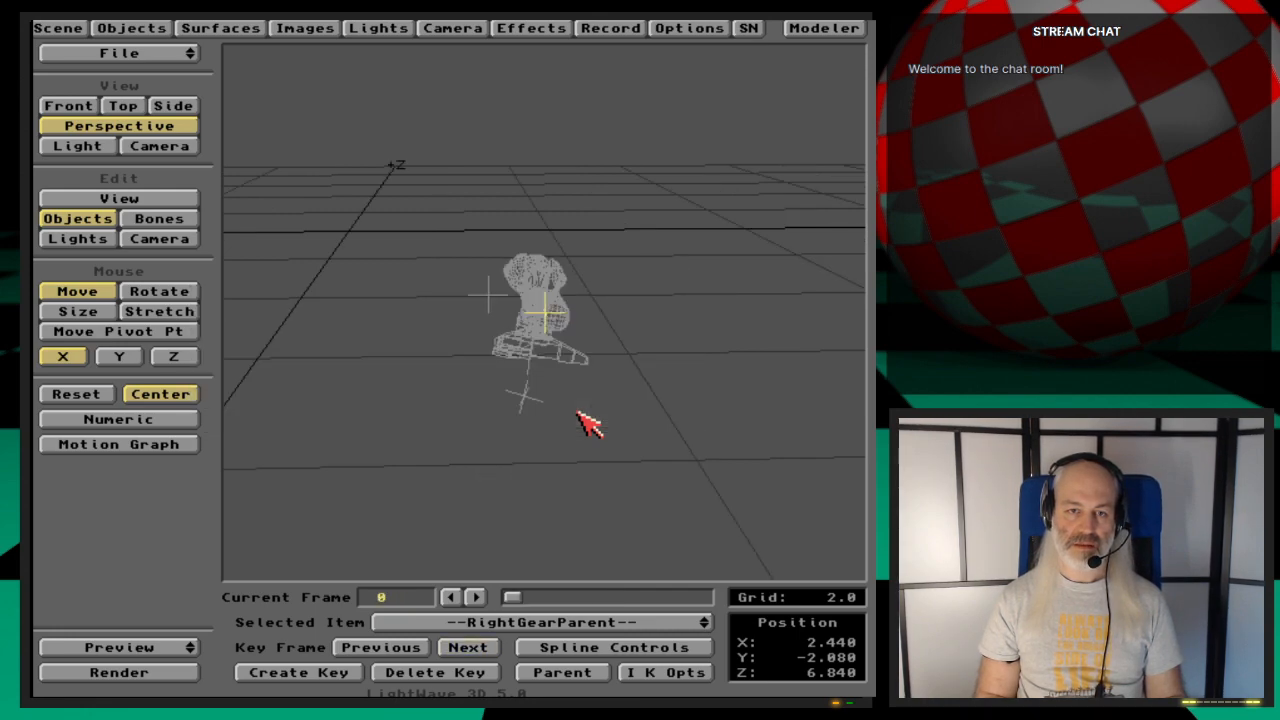
key("Right")
key("Right")
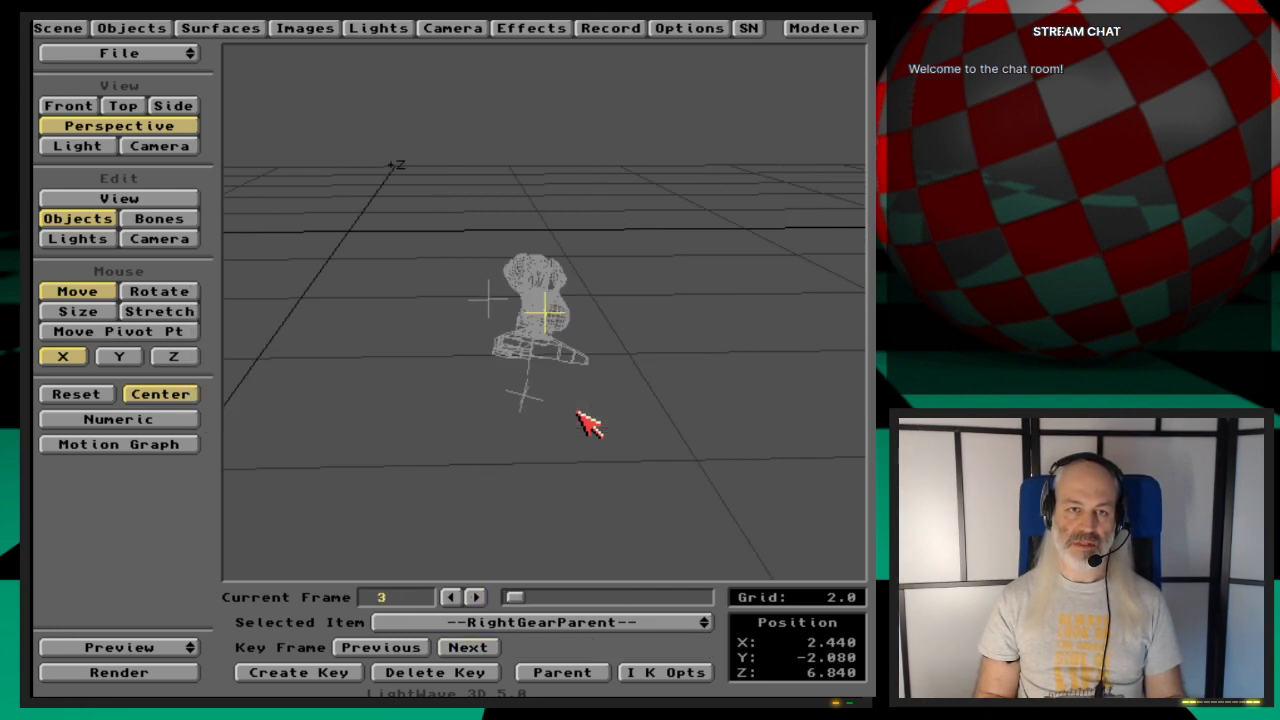
key("Left")
key("Left")
key("Left")
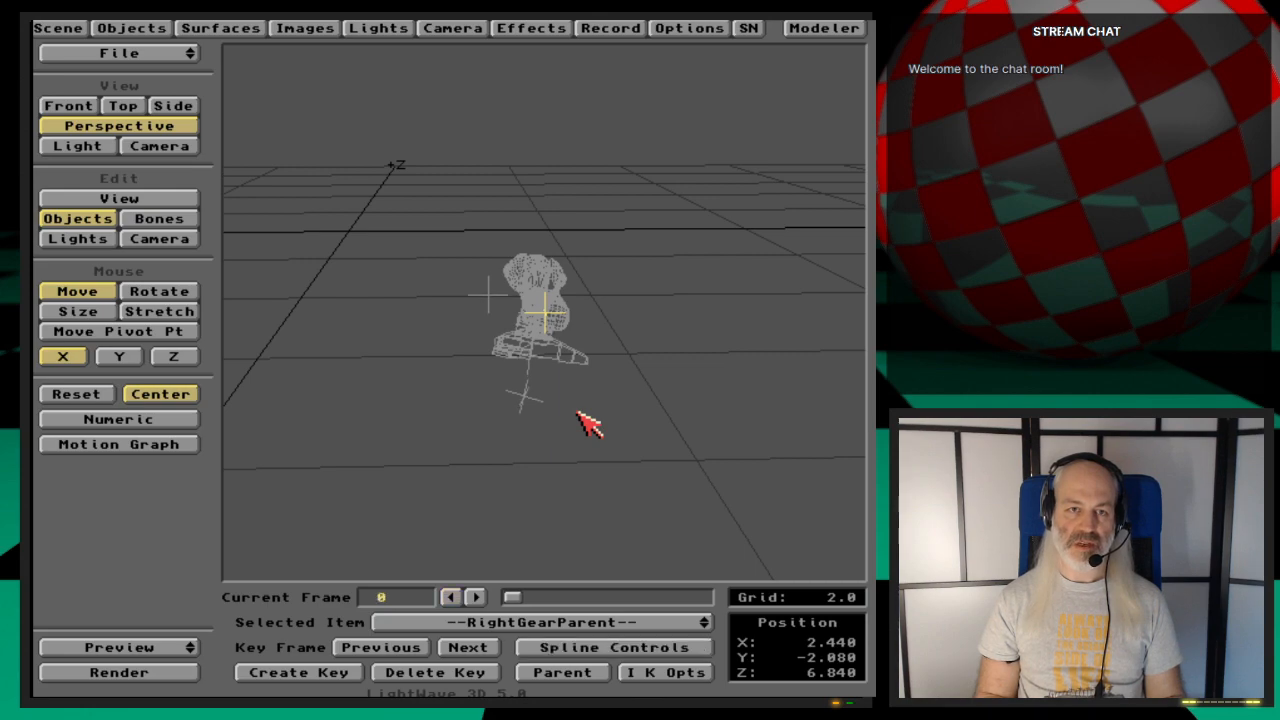
key("v")
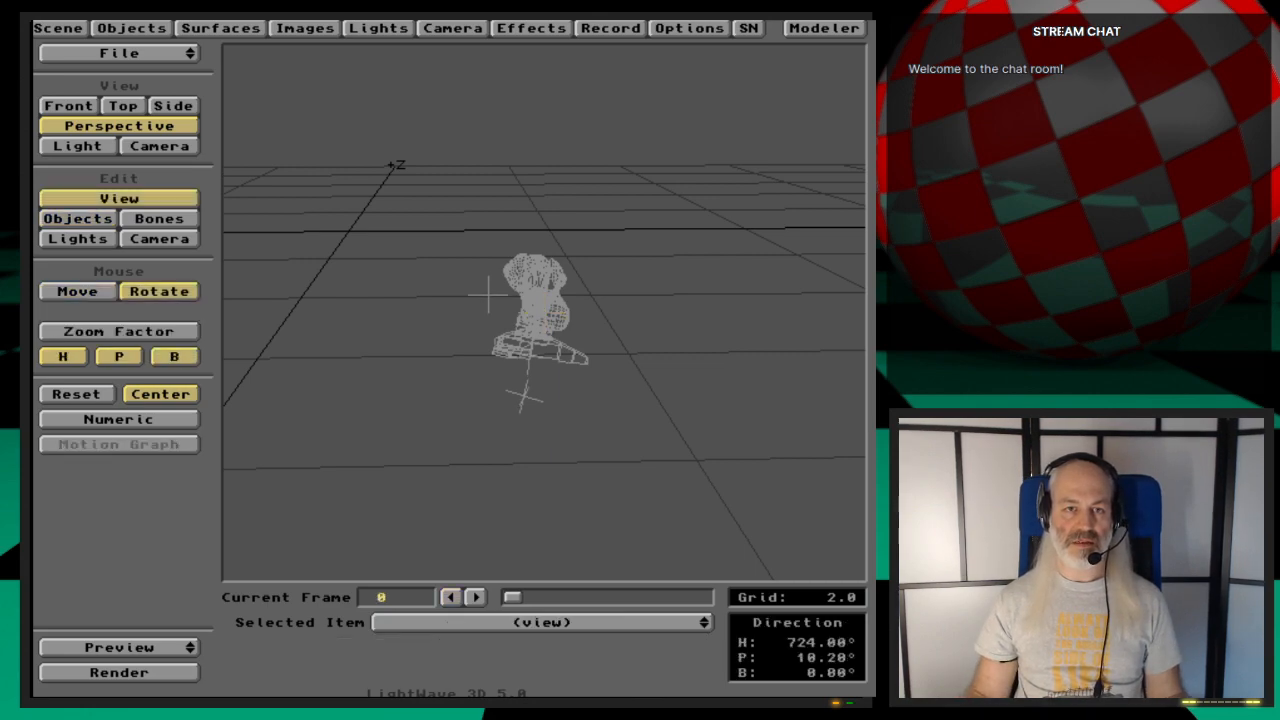
left_click_drag(578, 412, 555, 374)
key("shift+o")
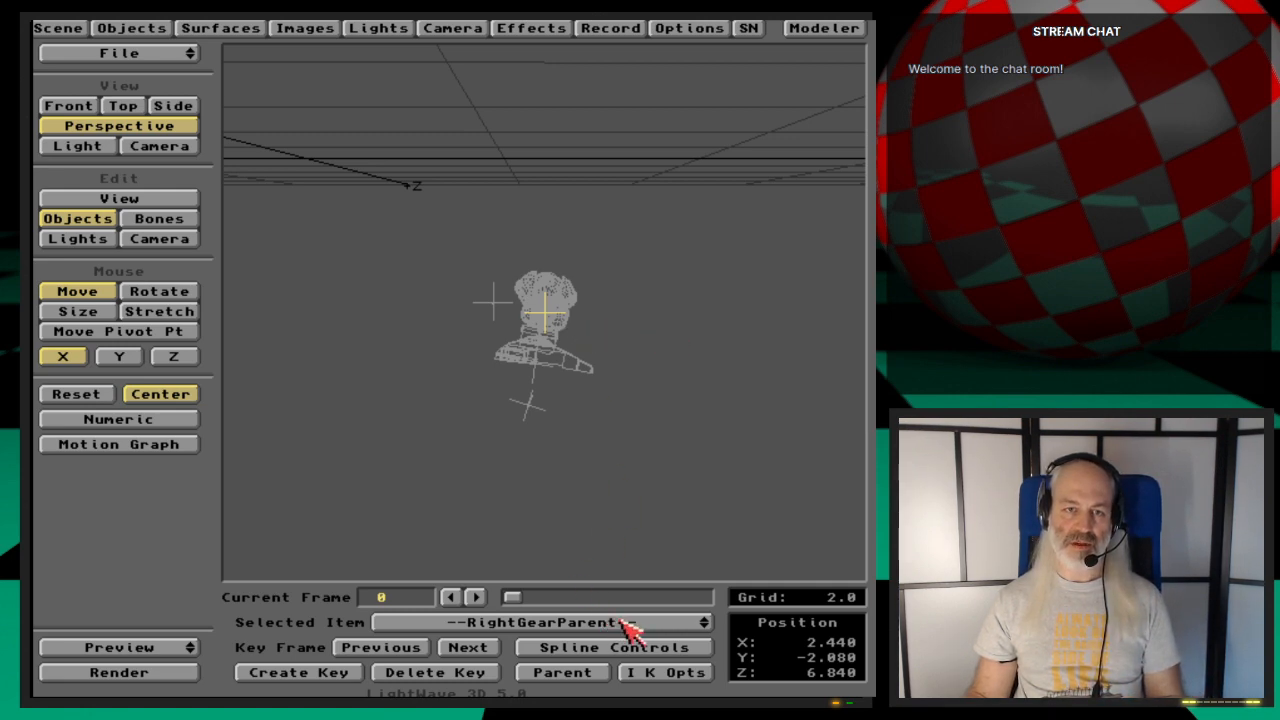
Step: Compare the position and rotation values of --RightGearParent-- and --RightGearSubParent-- at frame 0, and scrub the subparent's animation
left_click_drag(627, 625, 688, 631)
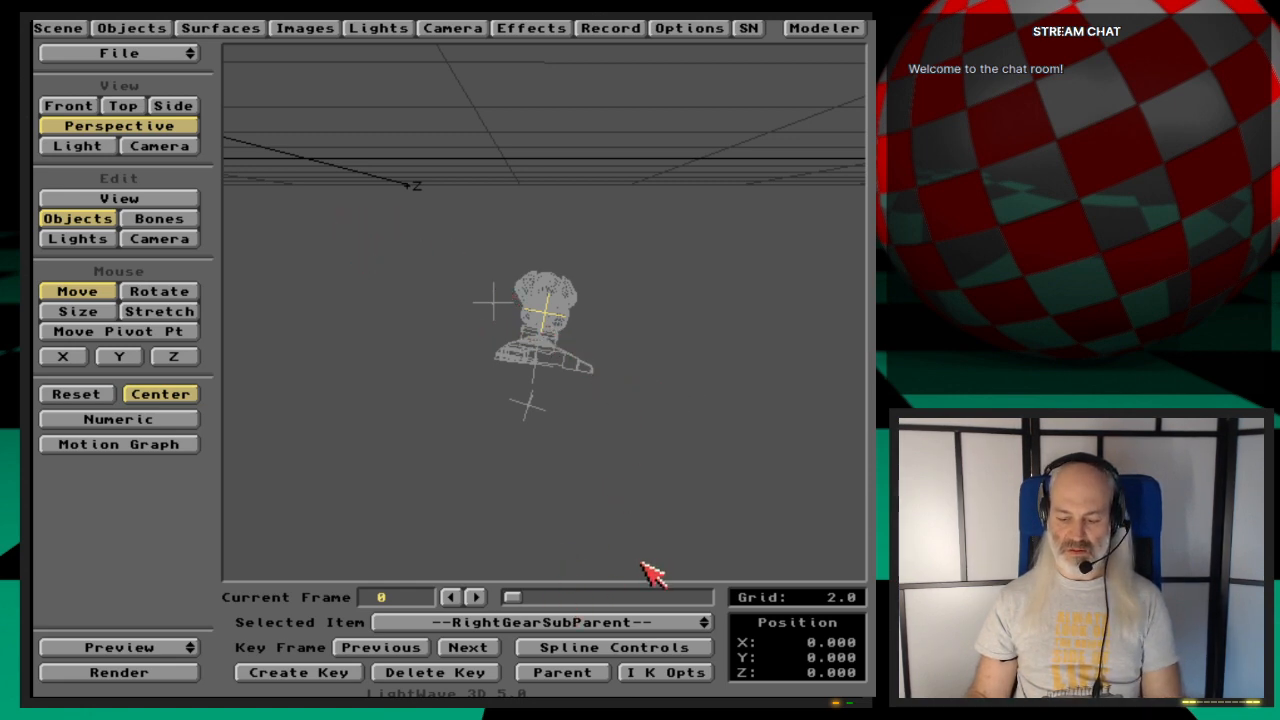
key("Up")
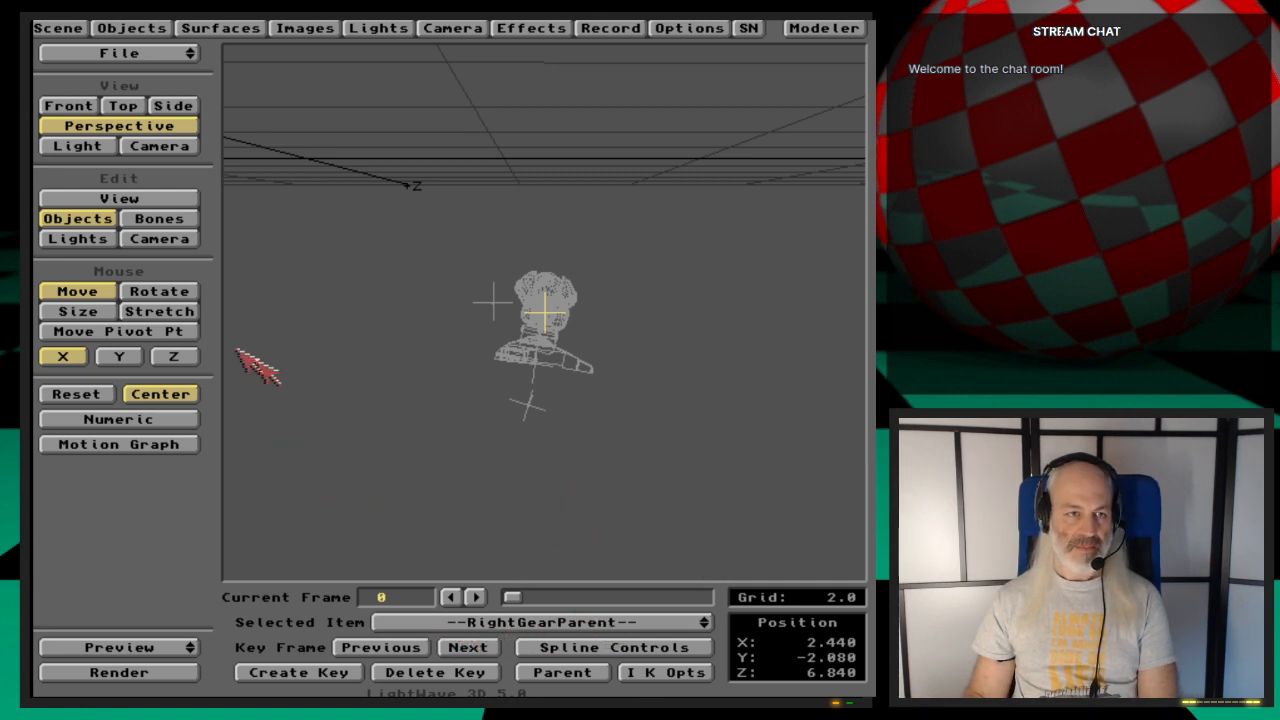
left_click(182, 293)
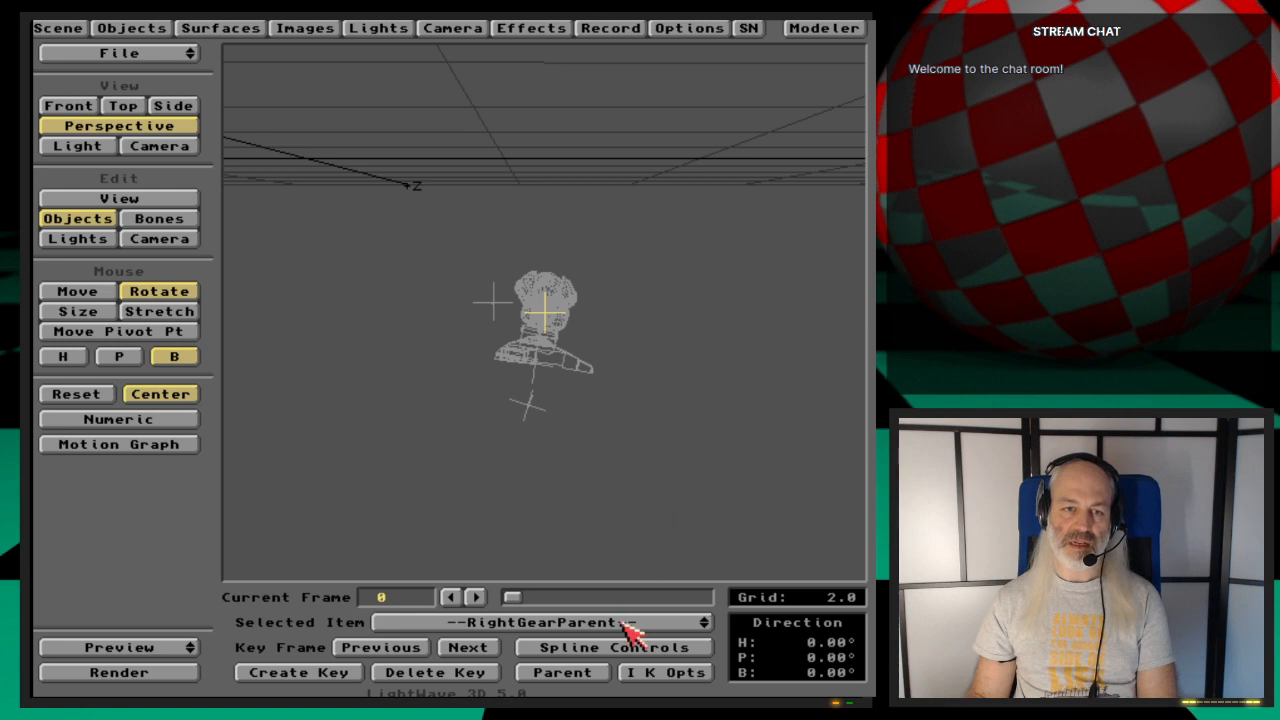
key("Down")
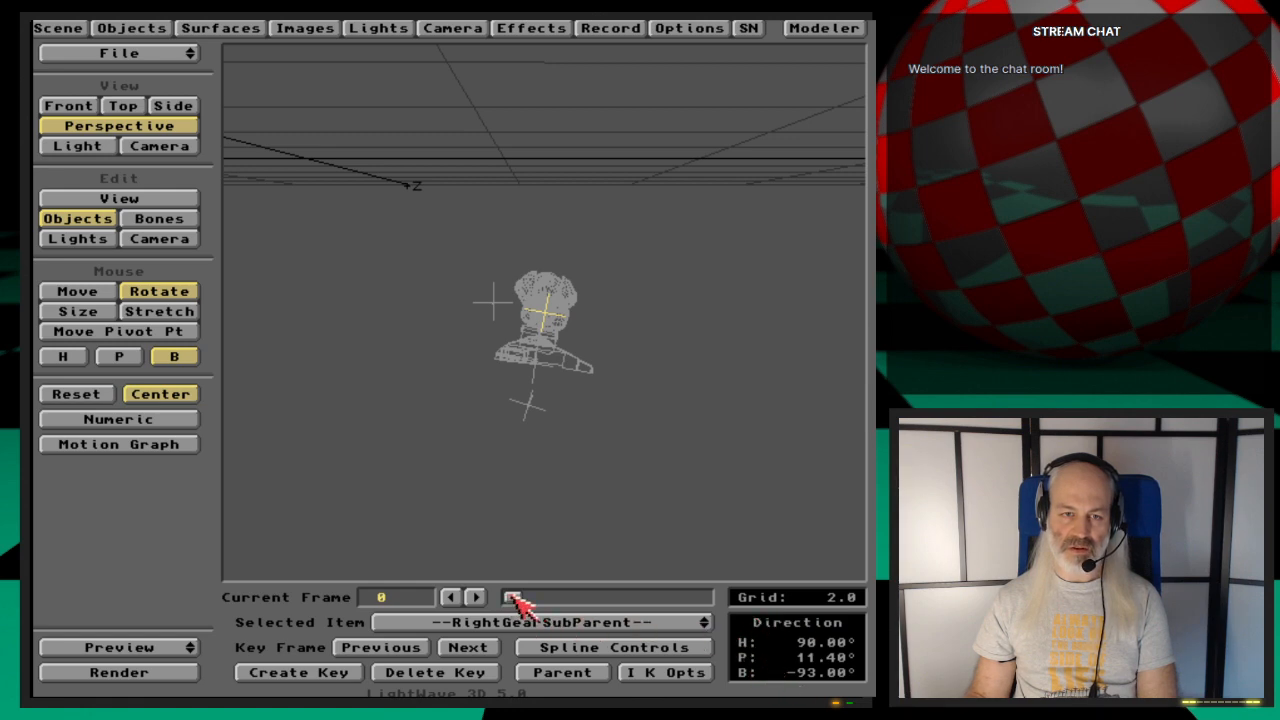
mouse_move(515, 600)
left_mouse_down()
mouse_move(757, 606)
mouse_move(568, 612)
mouse_move(520, 598)
mouse_move(686, 606)
mouse_move(497, 612)
mouse_move(646, 609)
mouse_move(506, 602)
left_mouse_up()
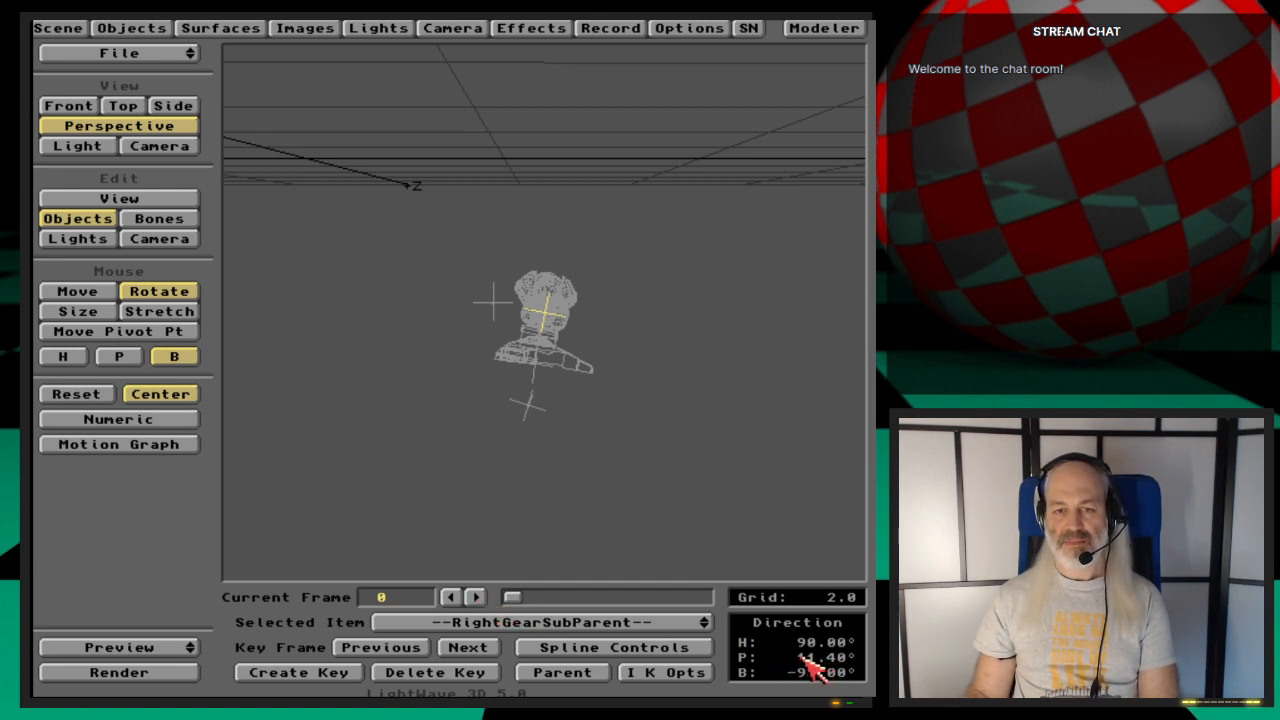
Step: Try rotating --RightGearSubParent-- to a pitch of 96° at frame 0, and discard the unkeyed rotation by changing frames
left_click(178, 358)
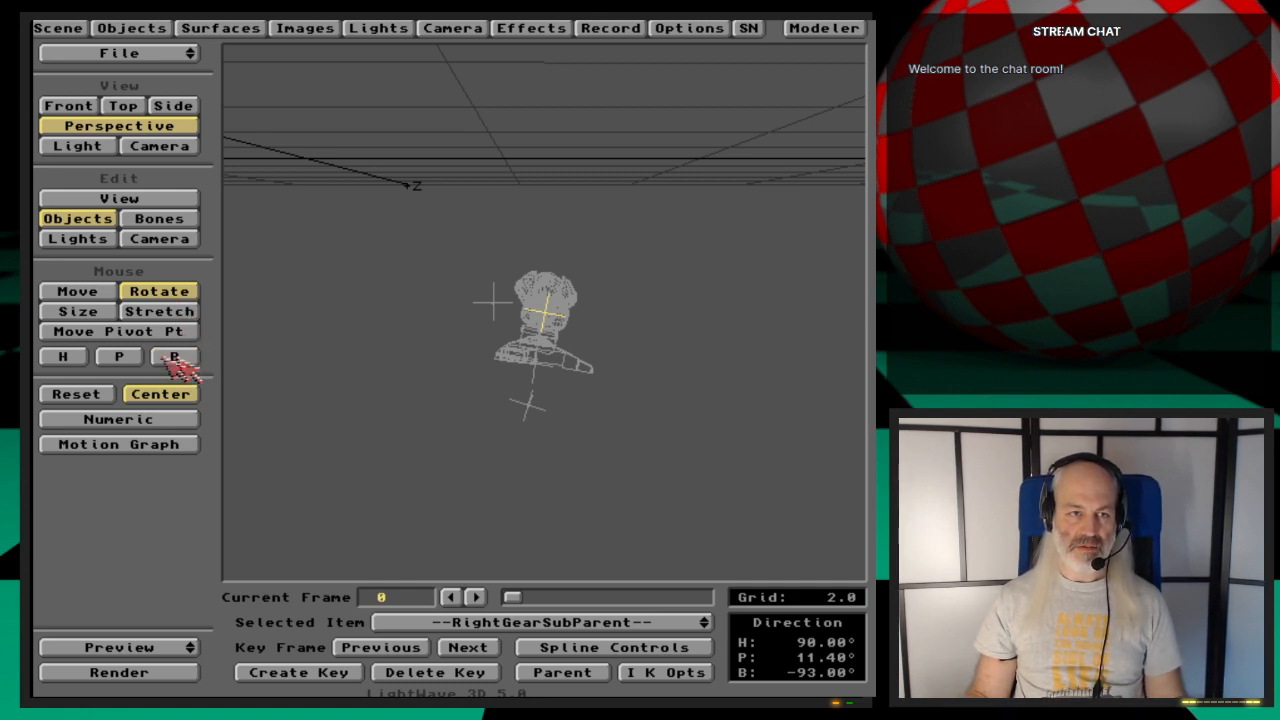
left_click(118, 358)
left_click_drag(416, 376, 416, 461)
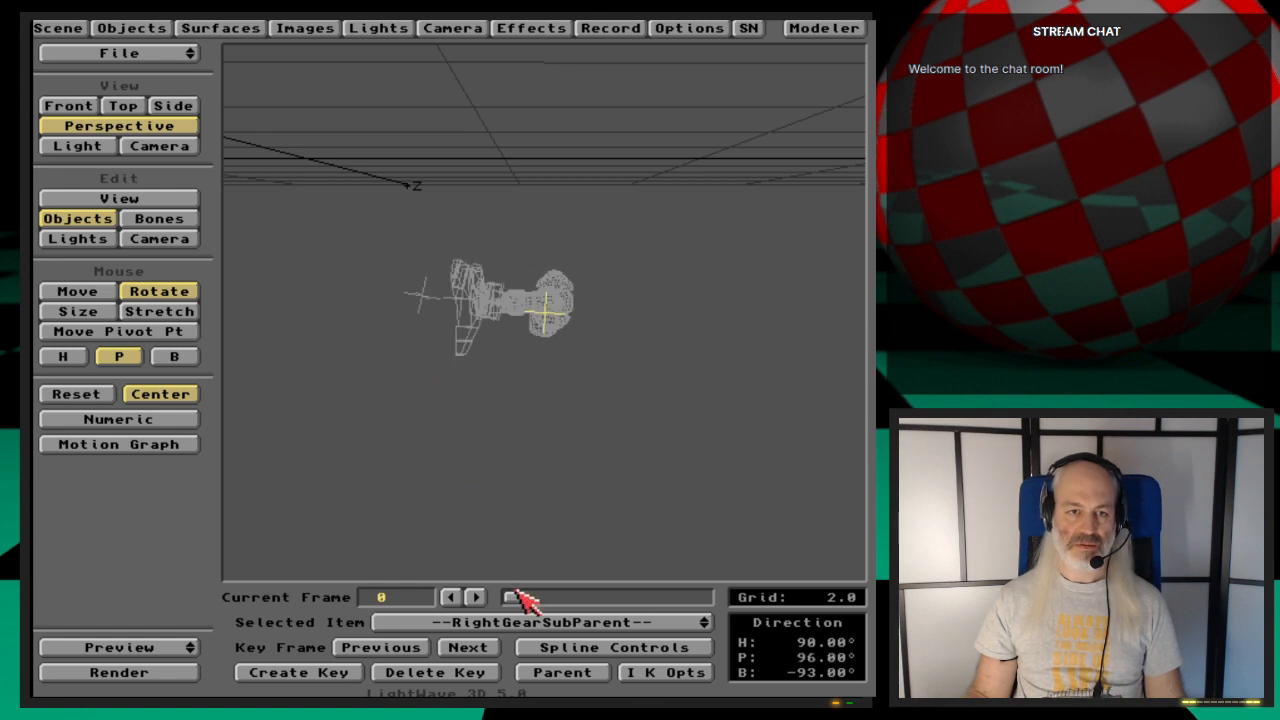
left_click_drag(516, 595, 463, 597)
left_click(452, 596)
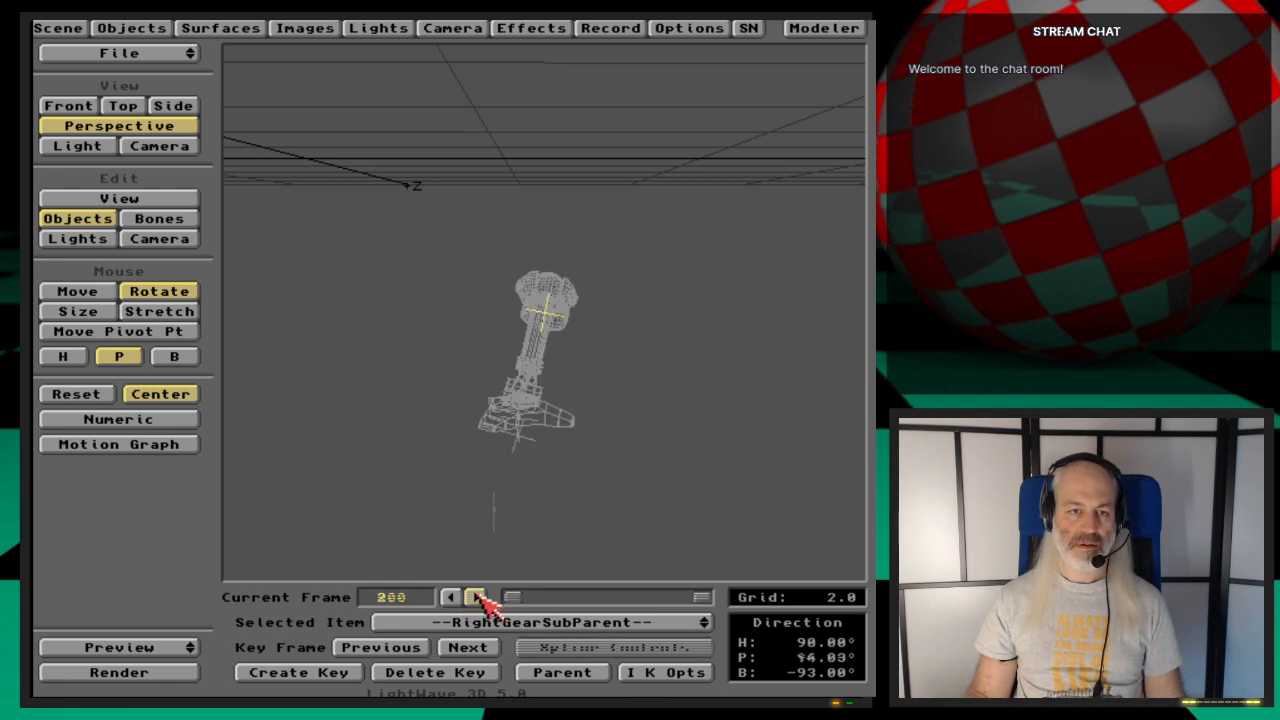
left_click(478, 597)
left_click(459, 597)
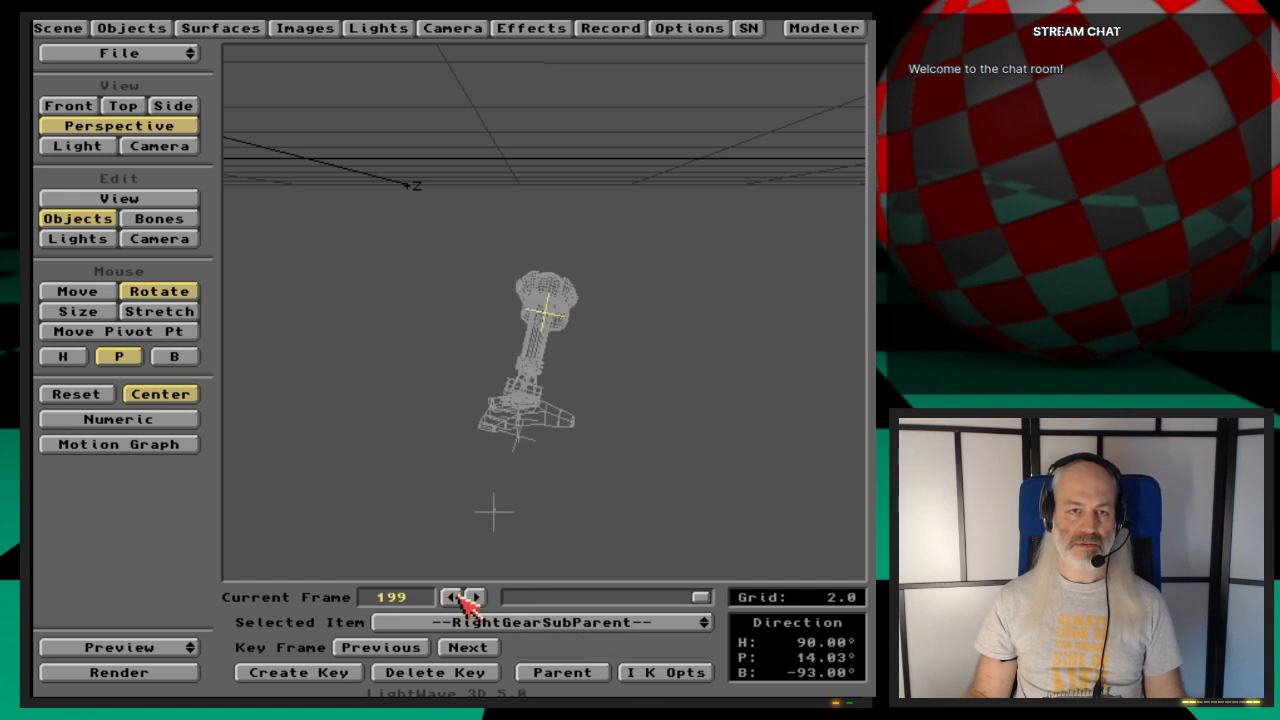
left_click(119, 356)
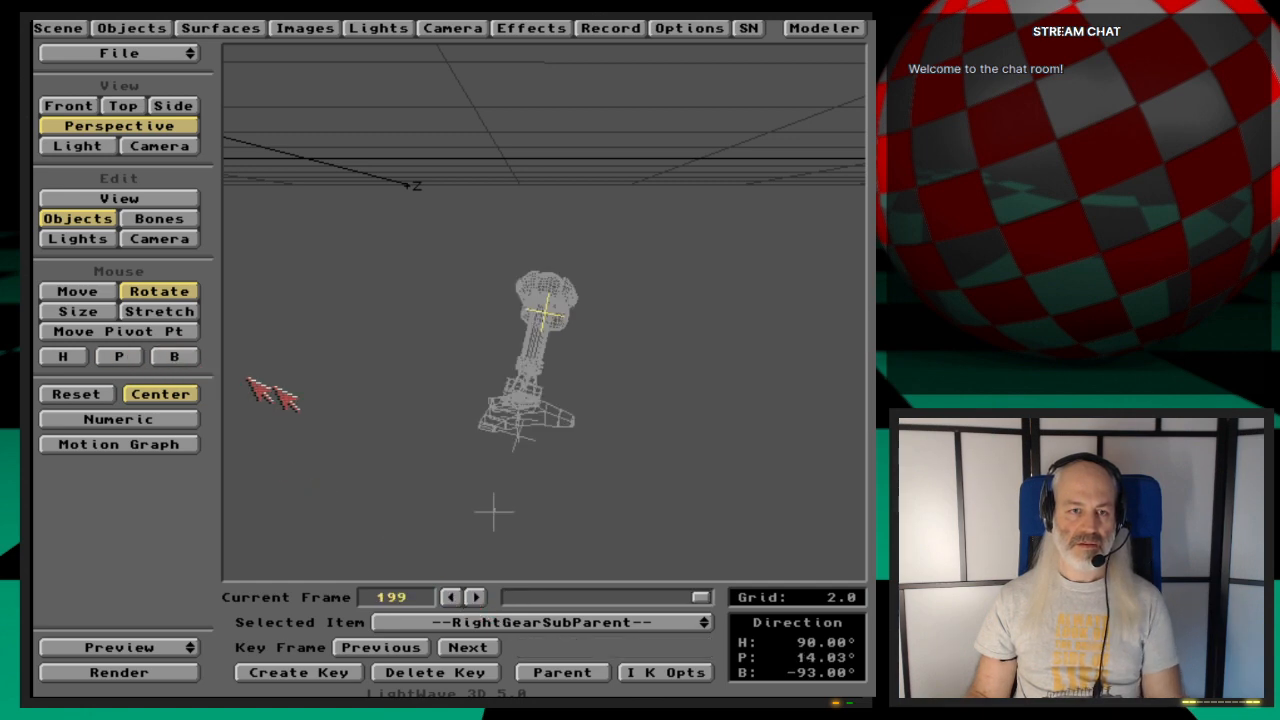
left_click(475, 597)
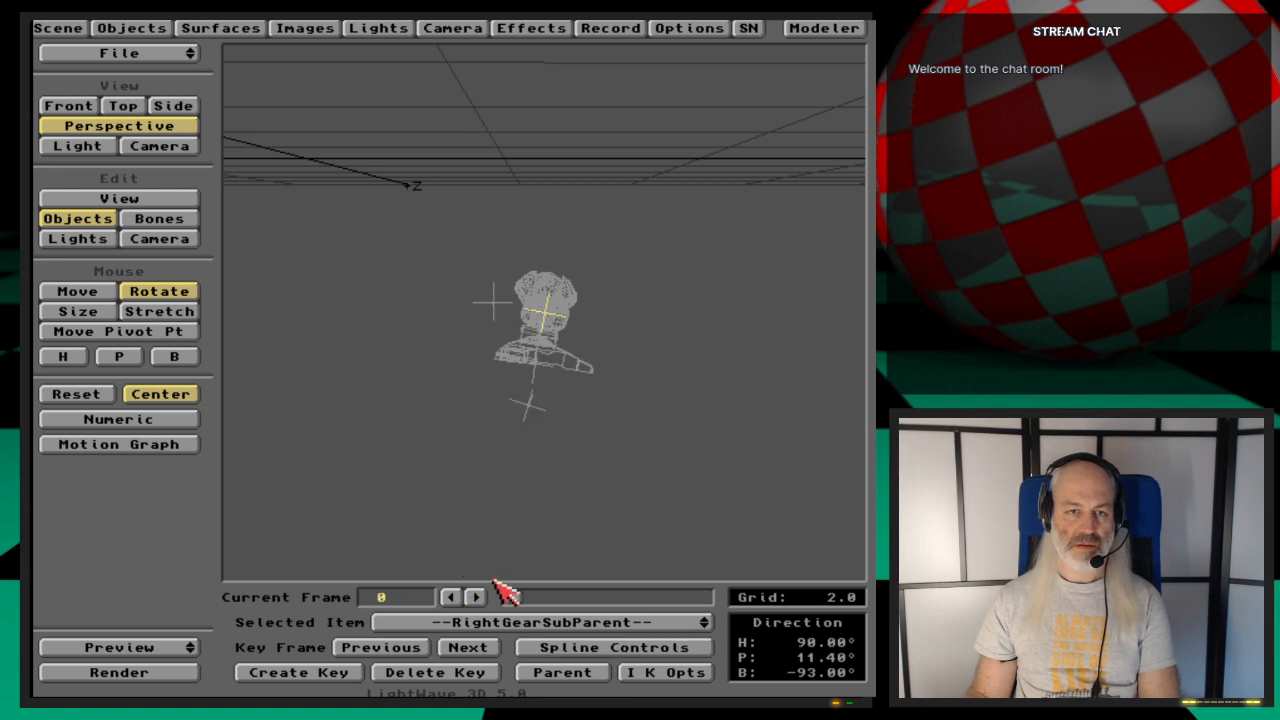
Step: Test the heading rotation of --RightGearSubParent-- at frame 0 and leave its rotation axes locked
left_click(70, 356)
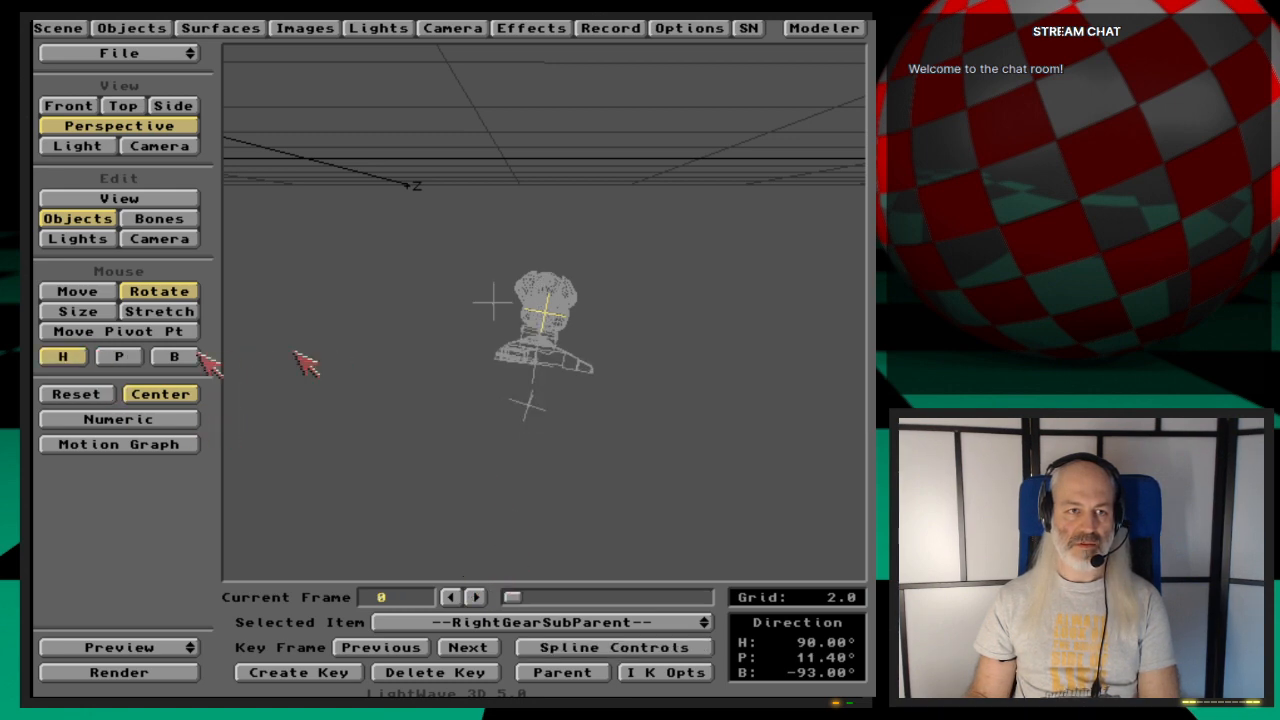
left_click_drag(338, 365, 290, 366)
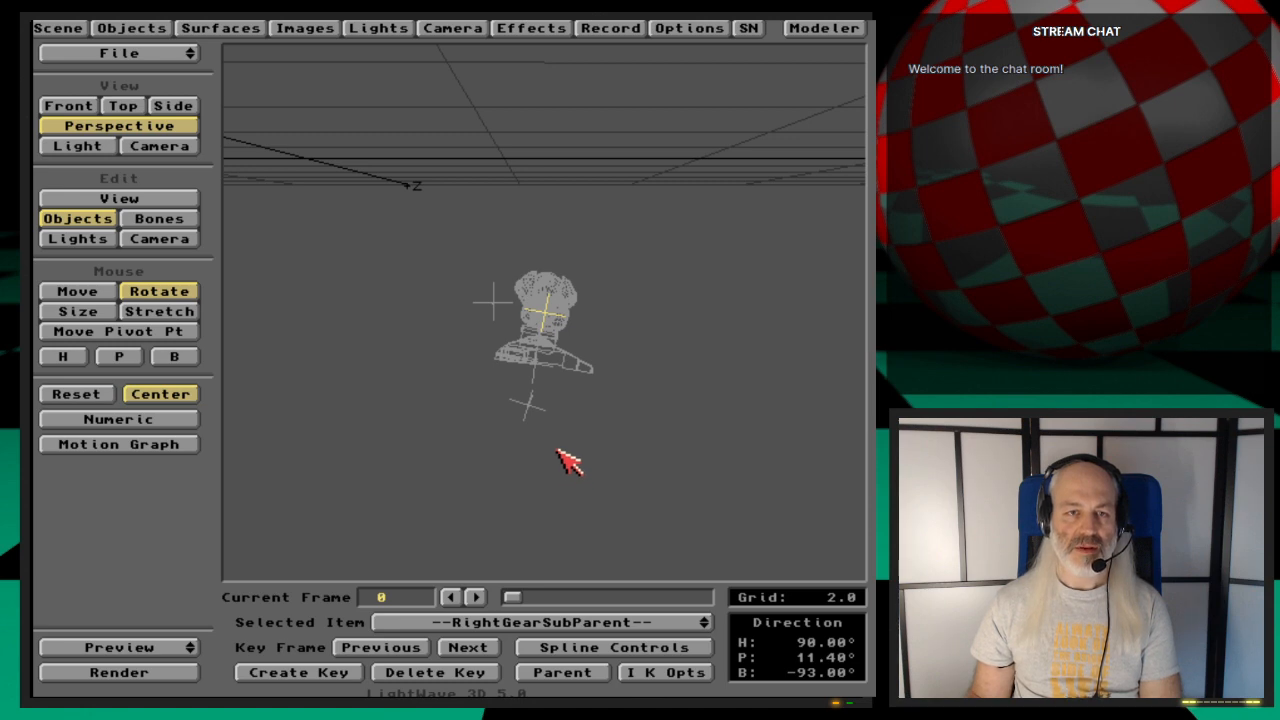
left_click(174, 357)
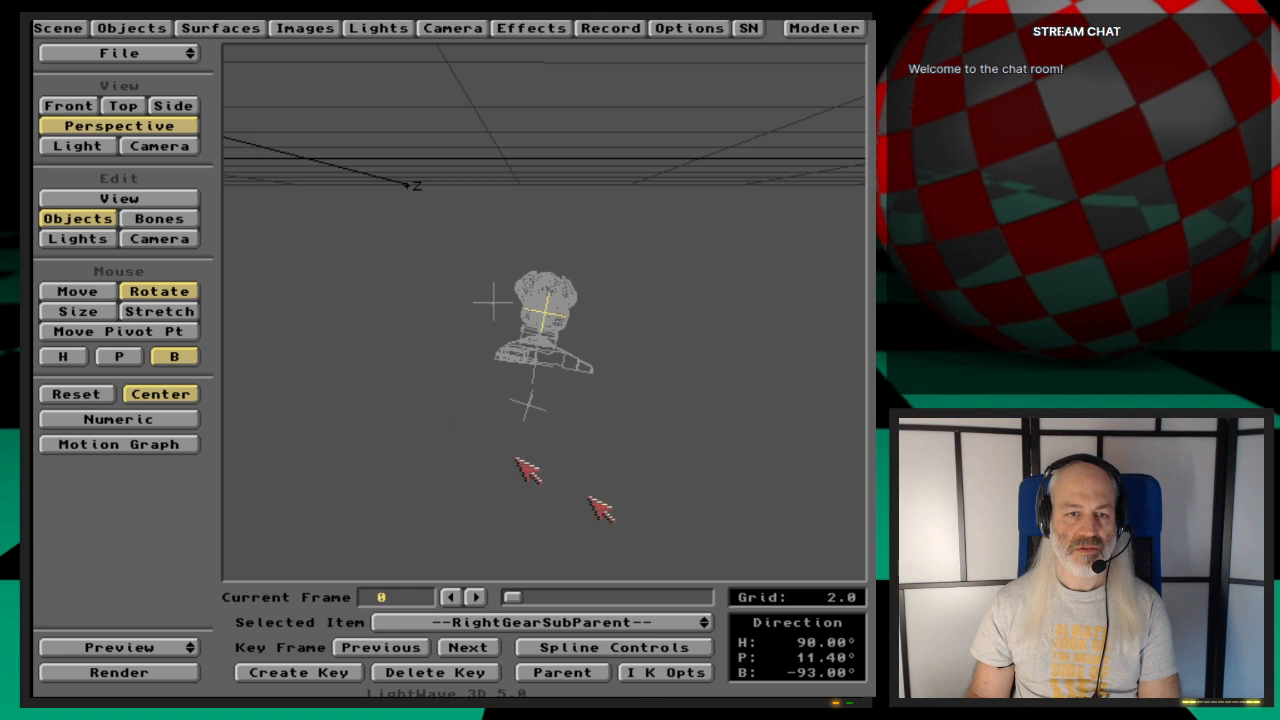
left_click(571, 620)
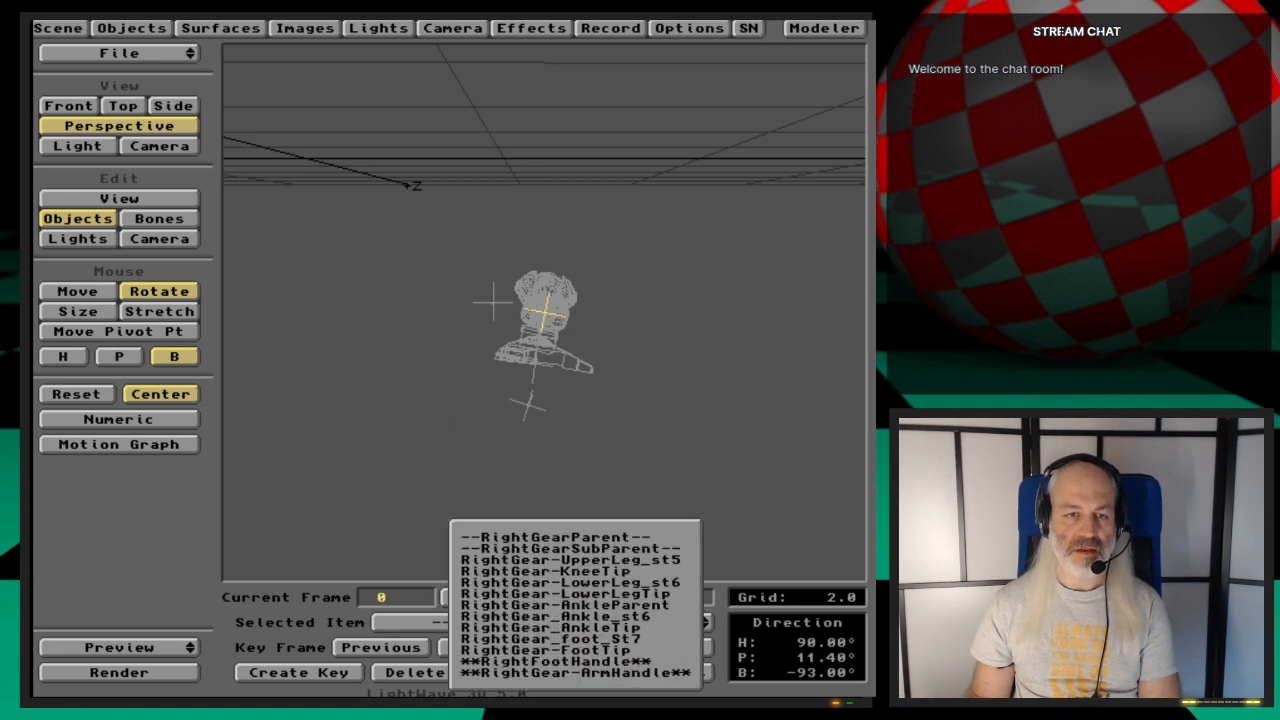
left_click(637, 385)
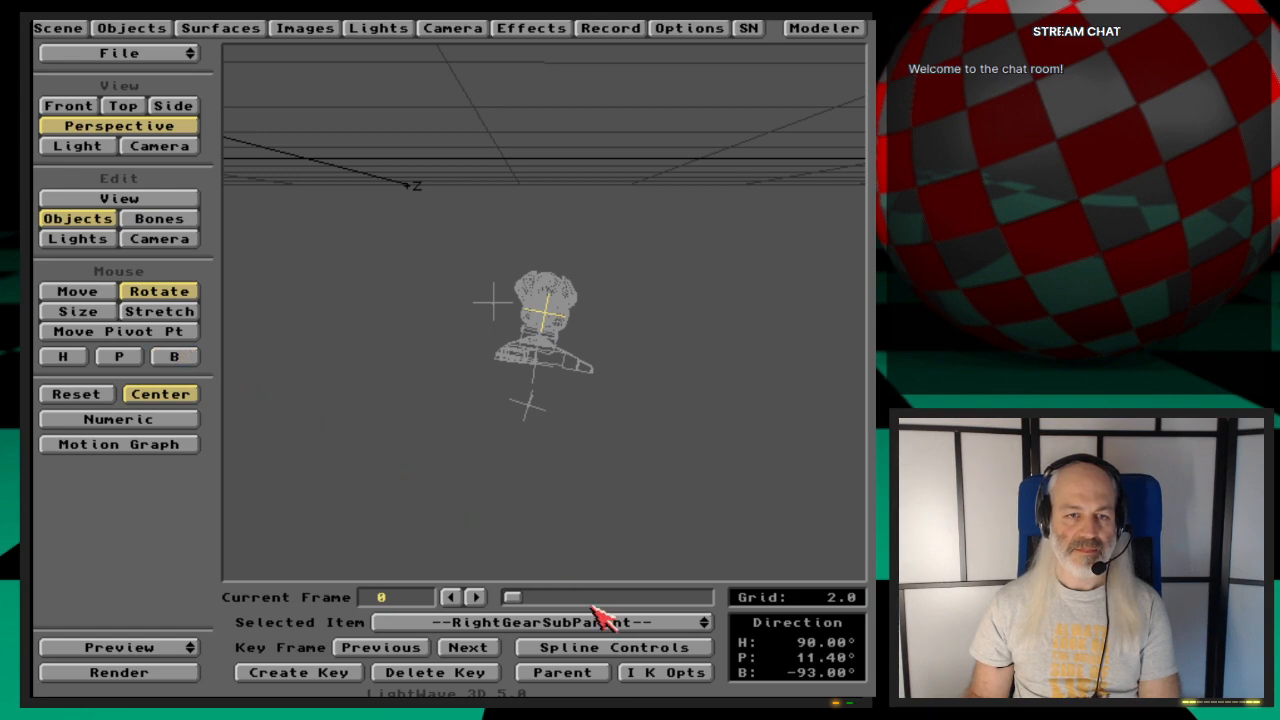
Step: Check the inverse kinematics options of **RightGear-ArmHandle** and select **RightFootHandle**
left_click(630, 622)
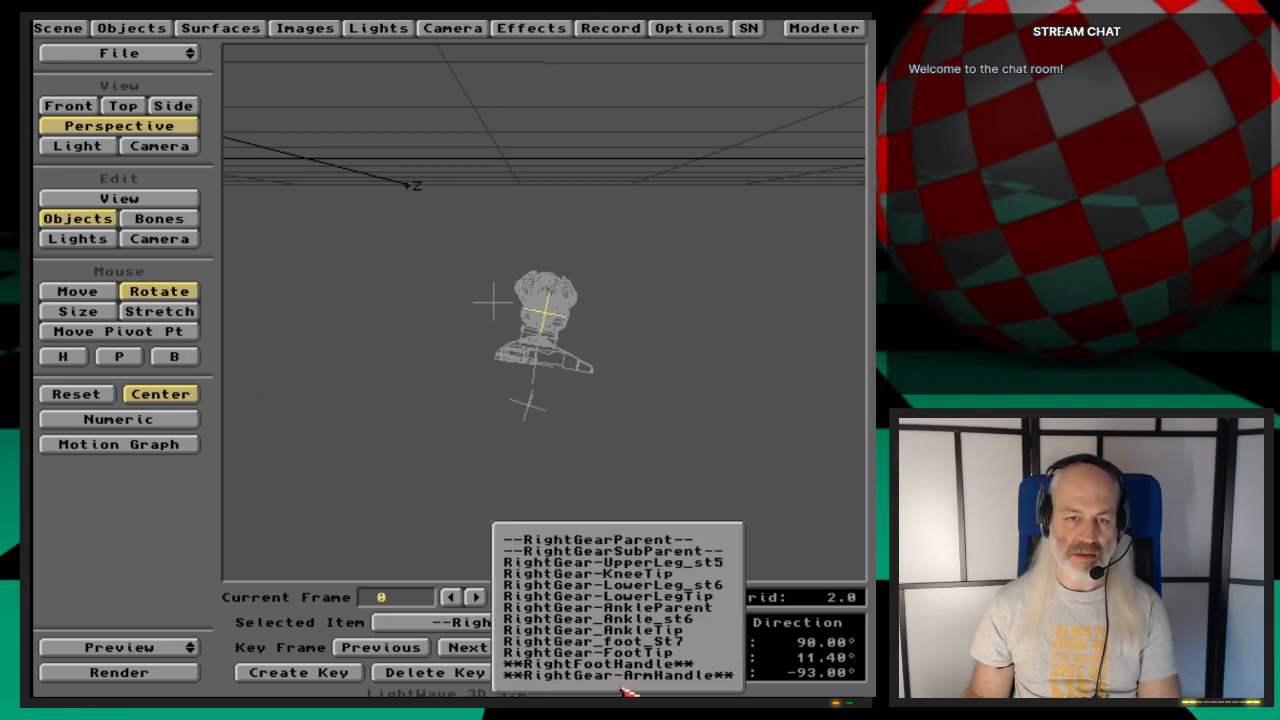
left_click(637, 676)
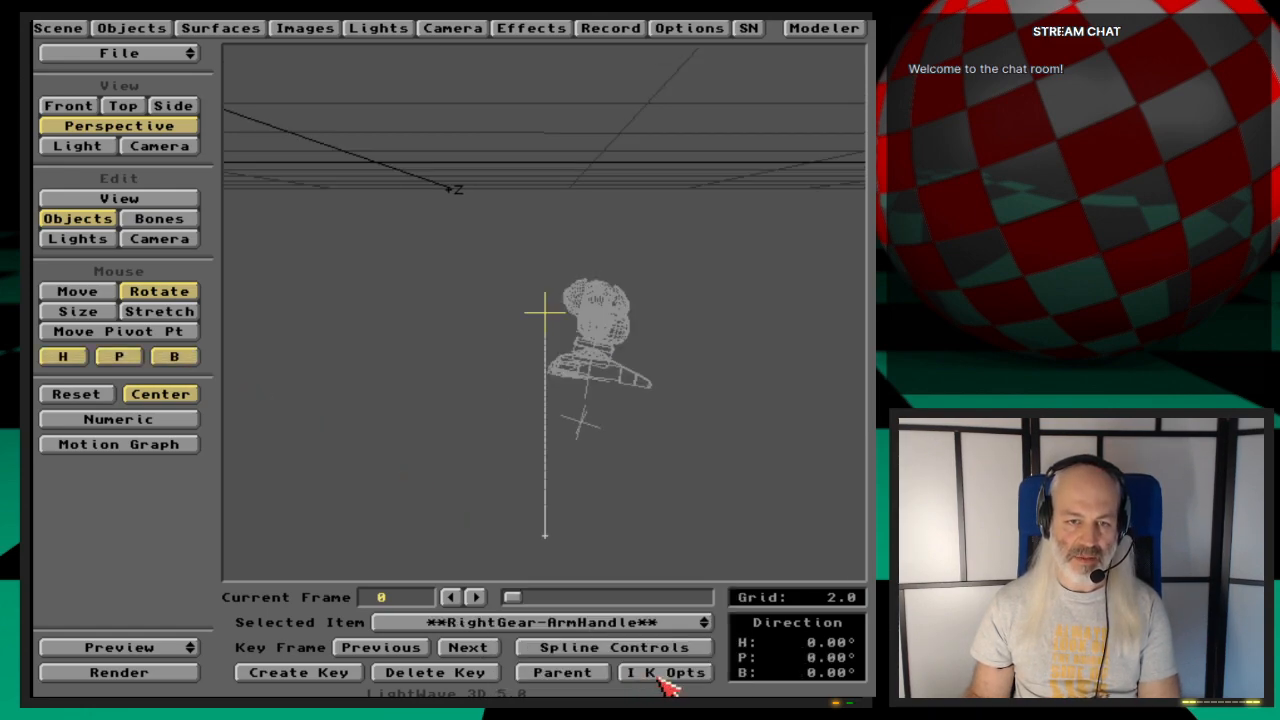
left_click(665, 675)
left_click(486, 487)
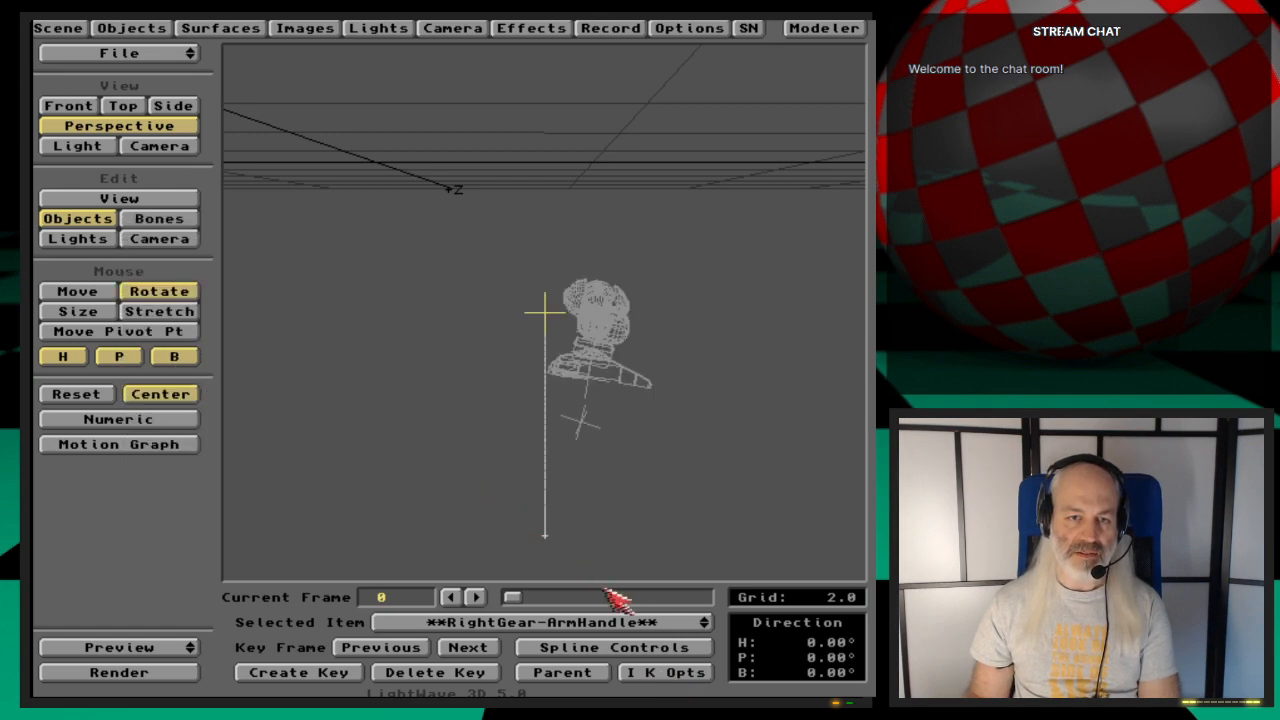
key("Down")
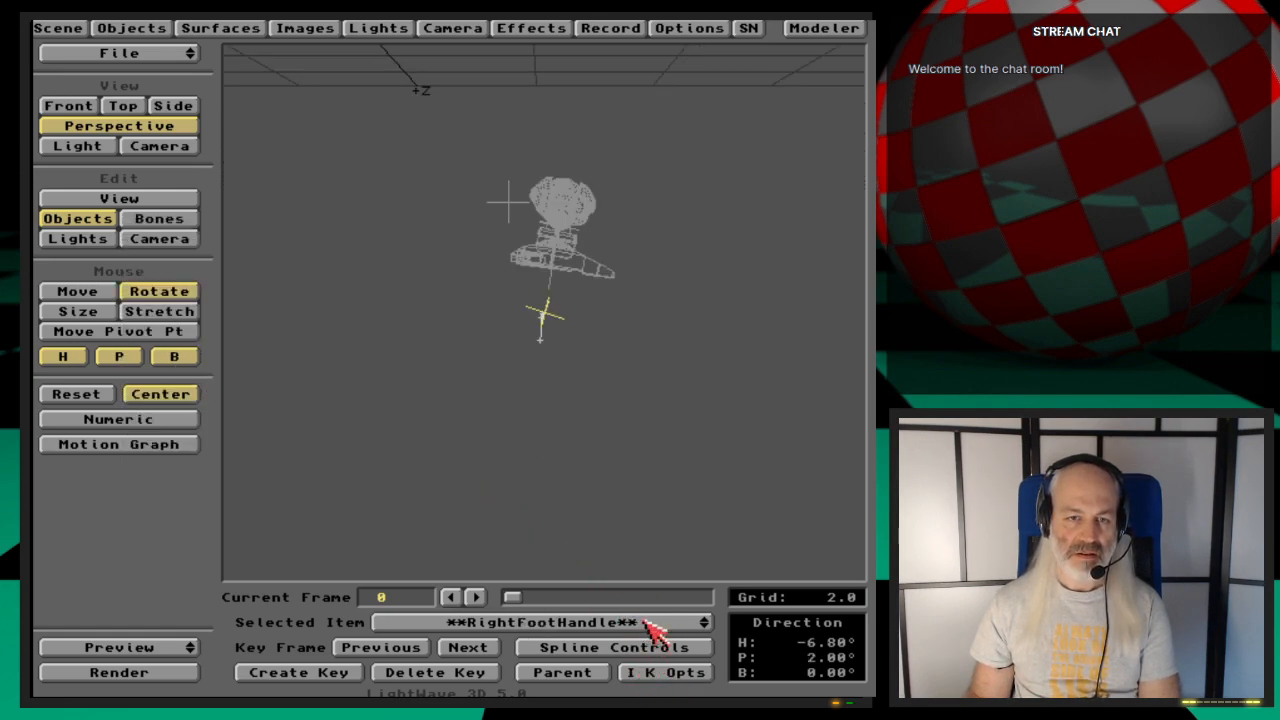
Step: Turn off full-time inverse kinematics for RightGear-LowerLegTip
left_click(648, 625)
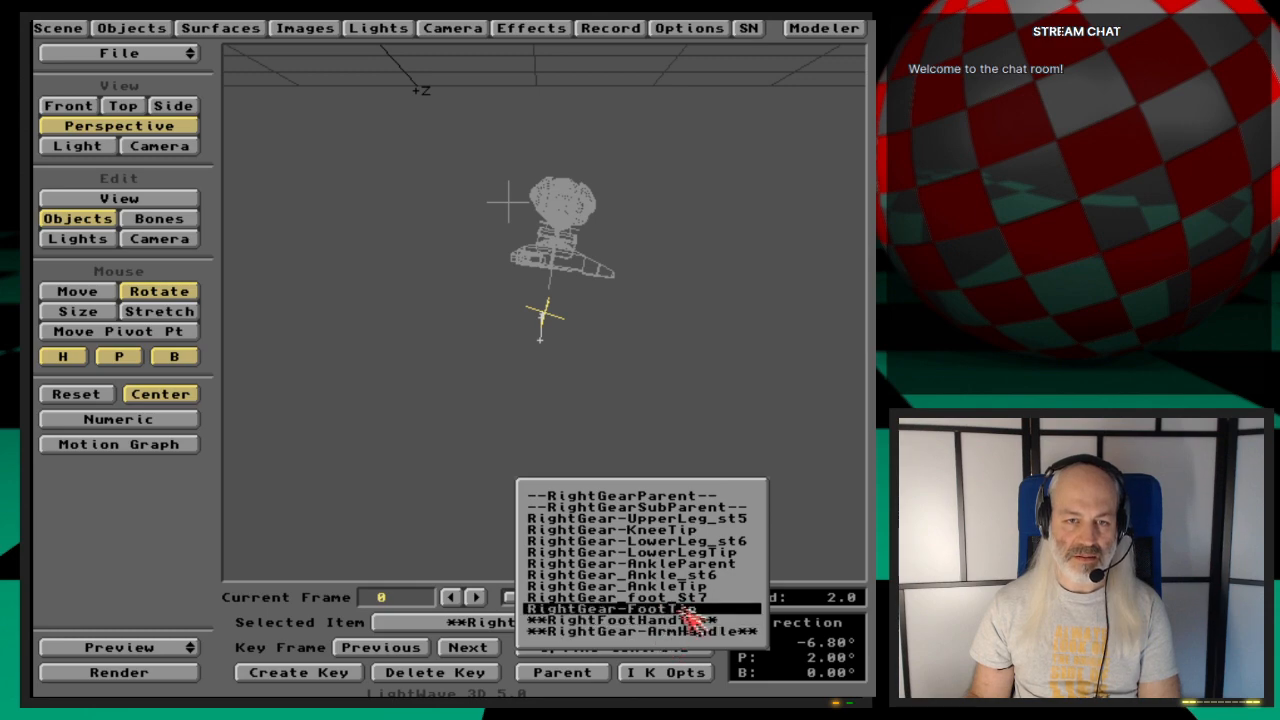
left_click(742, 556)
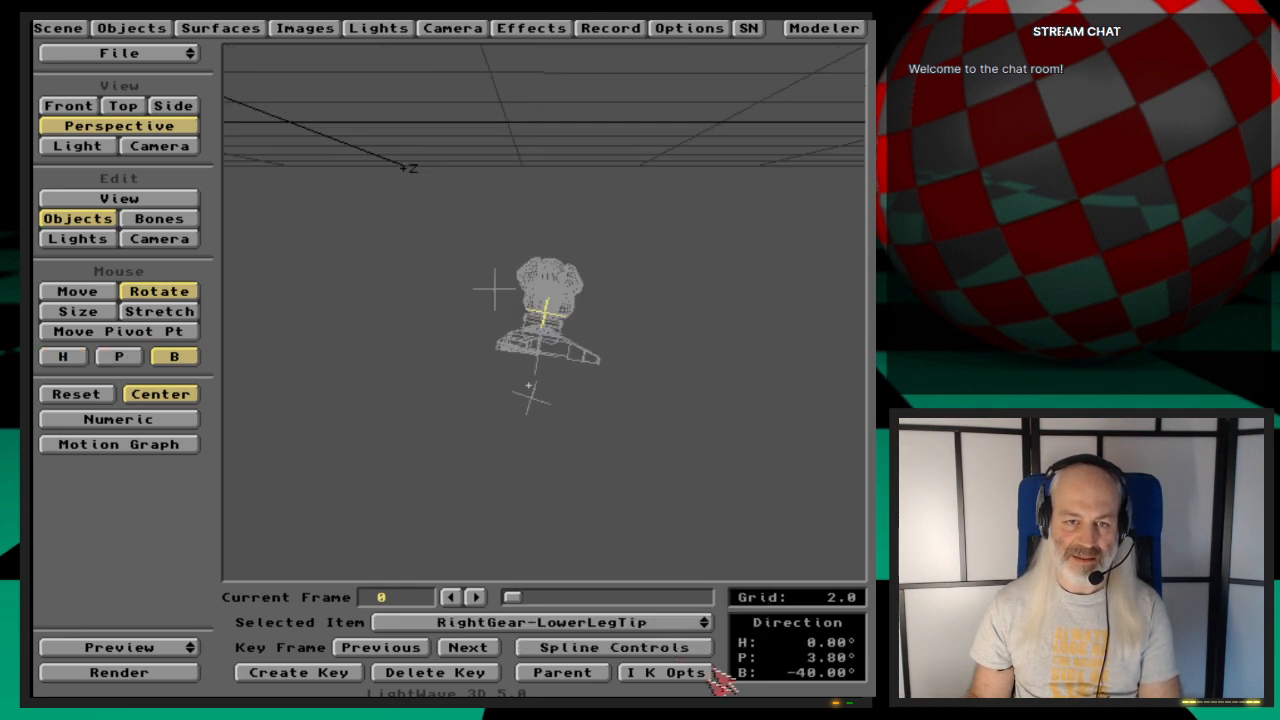
left_click(666, 672)
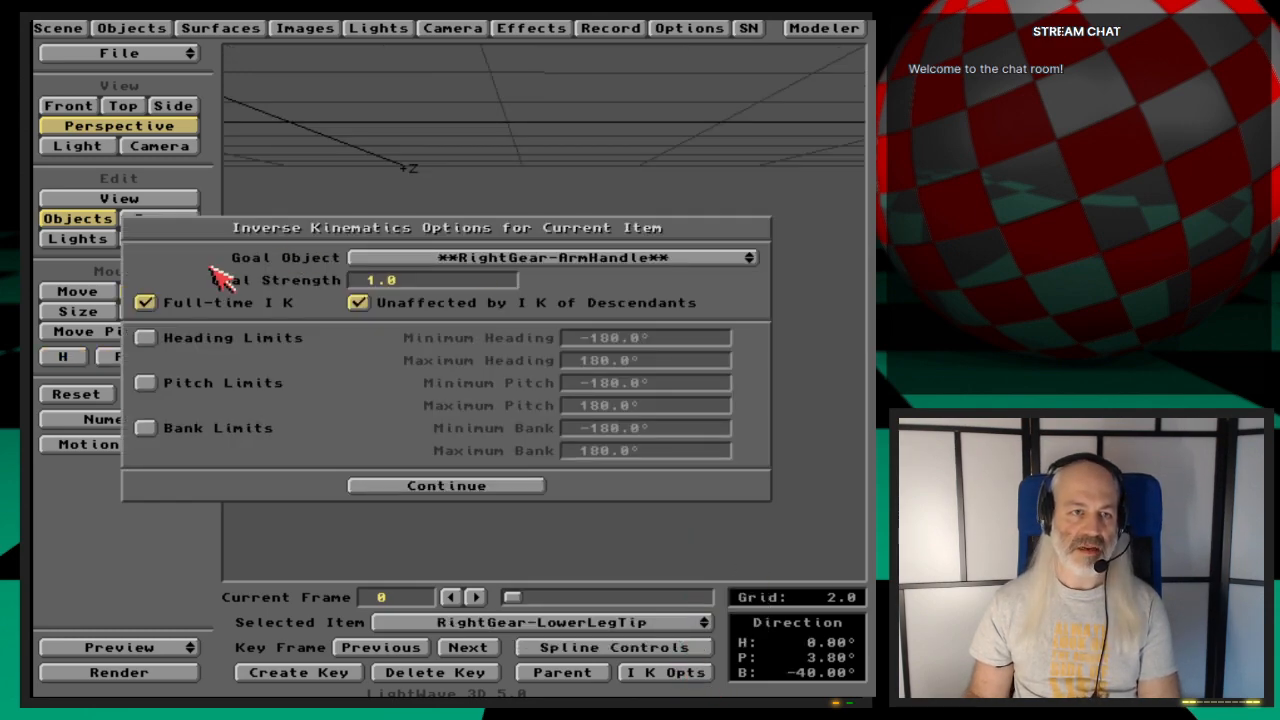
left_click(482, 487)
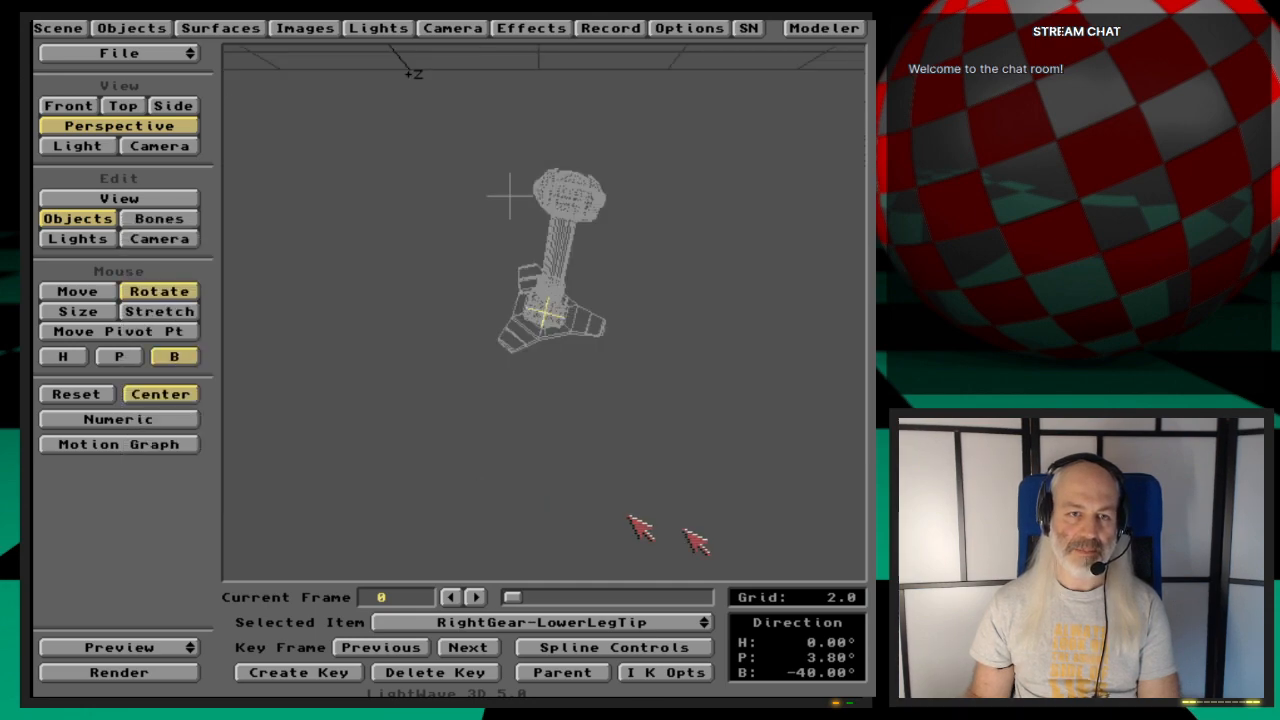
Step: Turn off full-time inverse kinematics for RightGear-FootTip
left_click(655, 622)
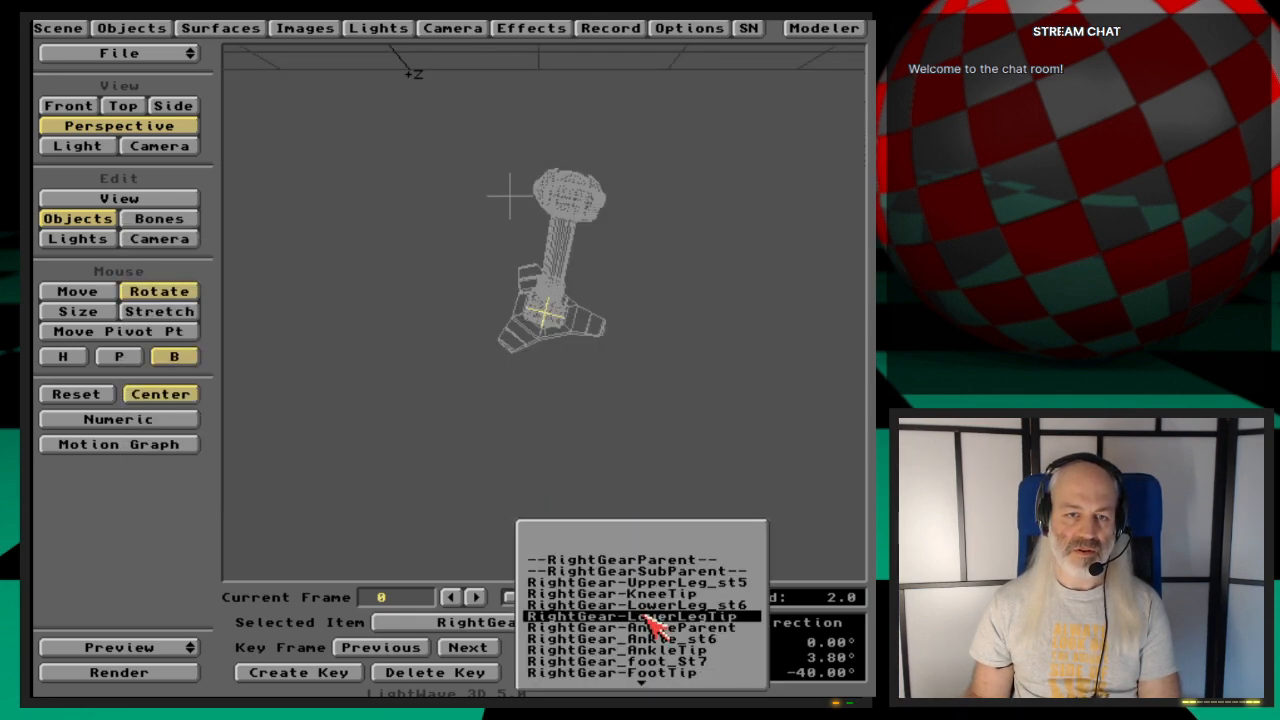
left_click_drag(647, 615, 698, 651)
left_click(662, 672)
left_click(252, 305)
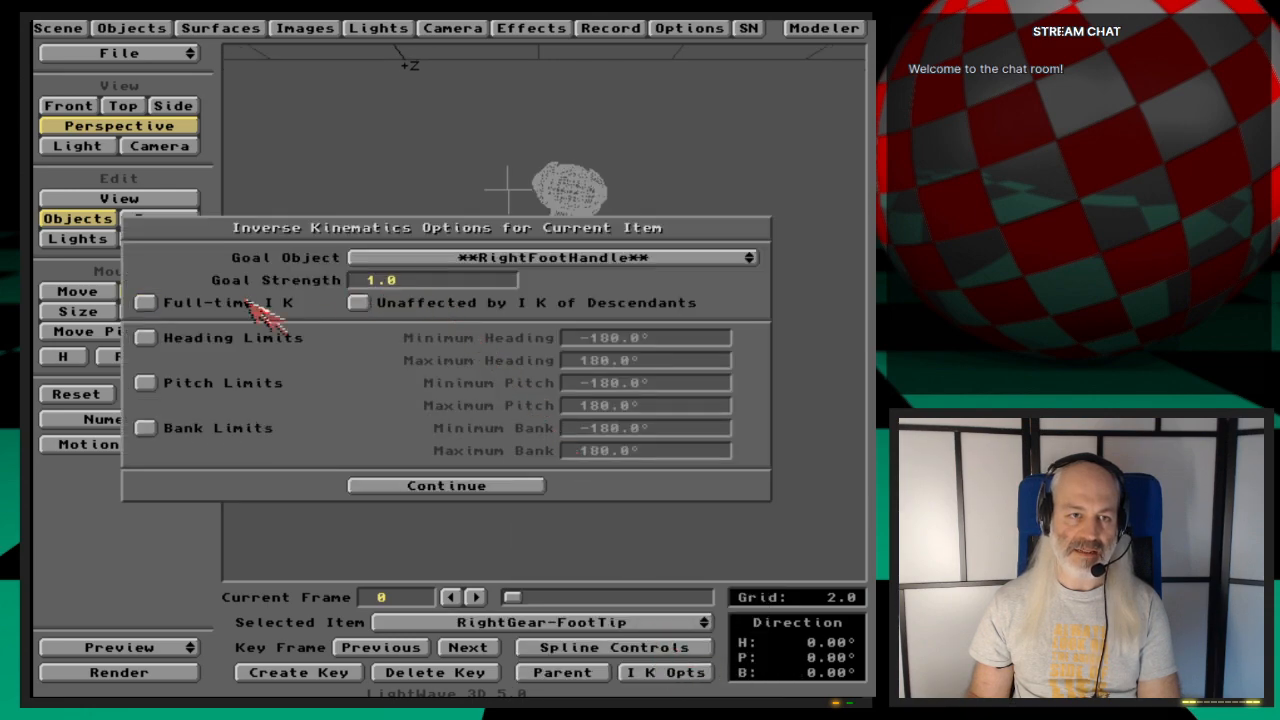
left_click(447, 486)
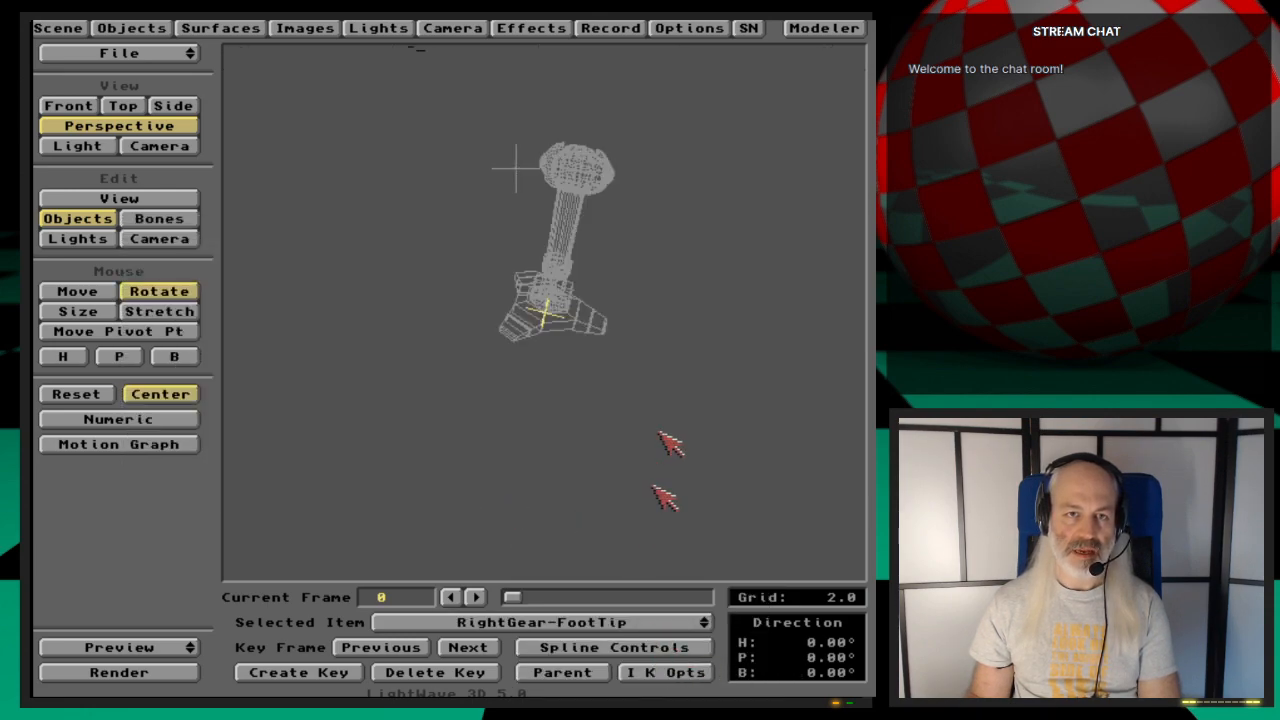
Step: Examine the gear's pose without full-time inverse kinematics from another angle and across the timeline, and select --RightGearSubParent--
key("v")
left_click_drag(671, 260, 714, 271)
key("o")
key("v")
key("o")
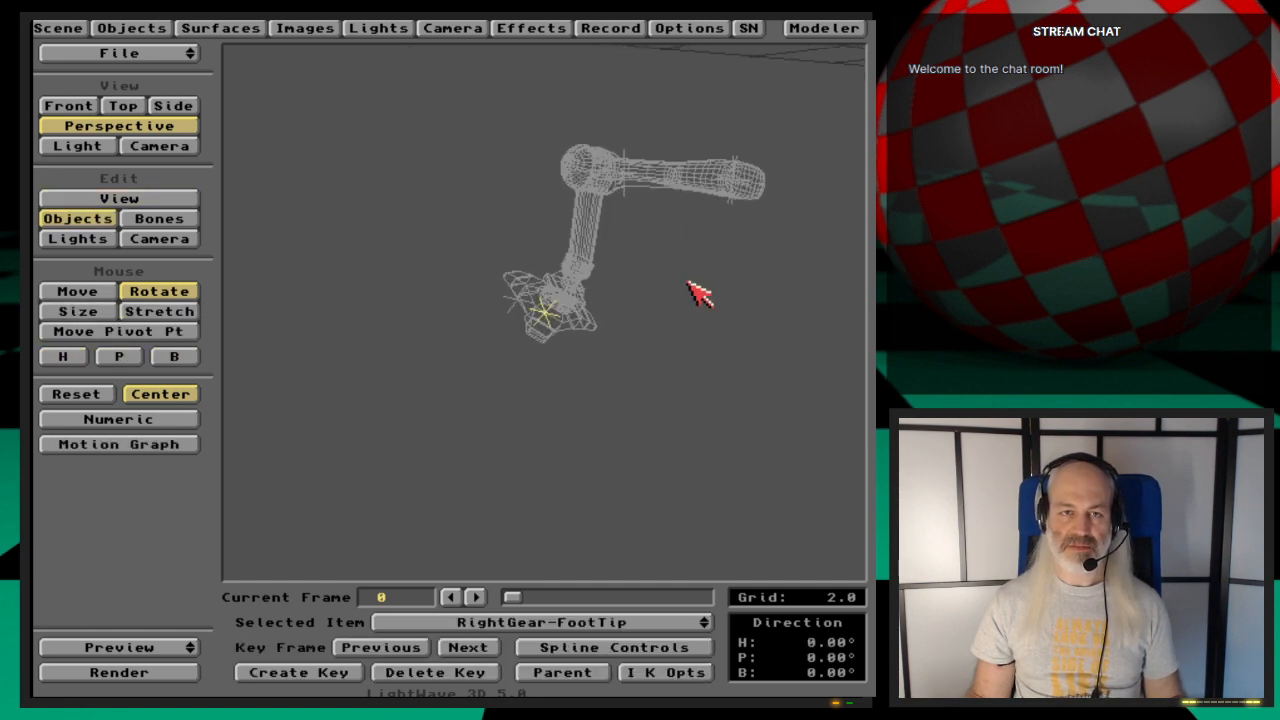
left_click_drag(512, 597, 457, 534)
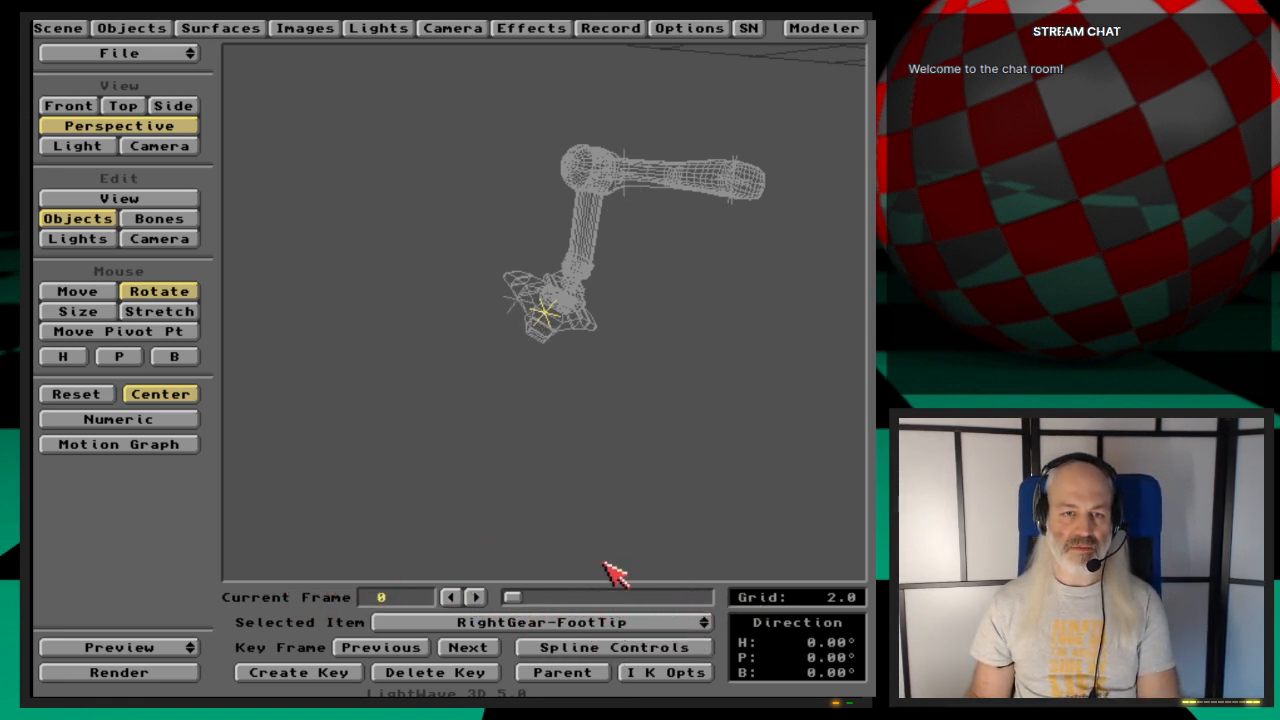
left_click_drag(560, 623, 606, 524)
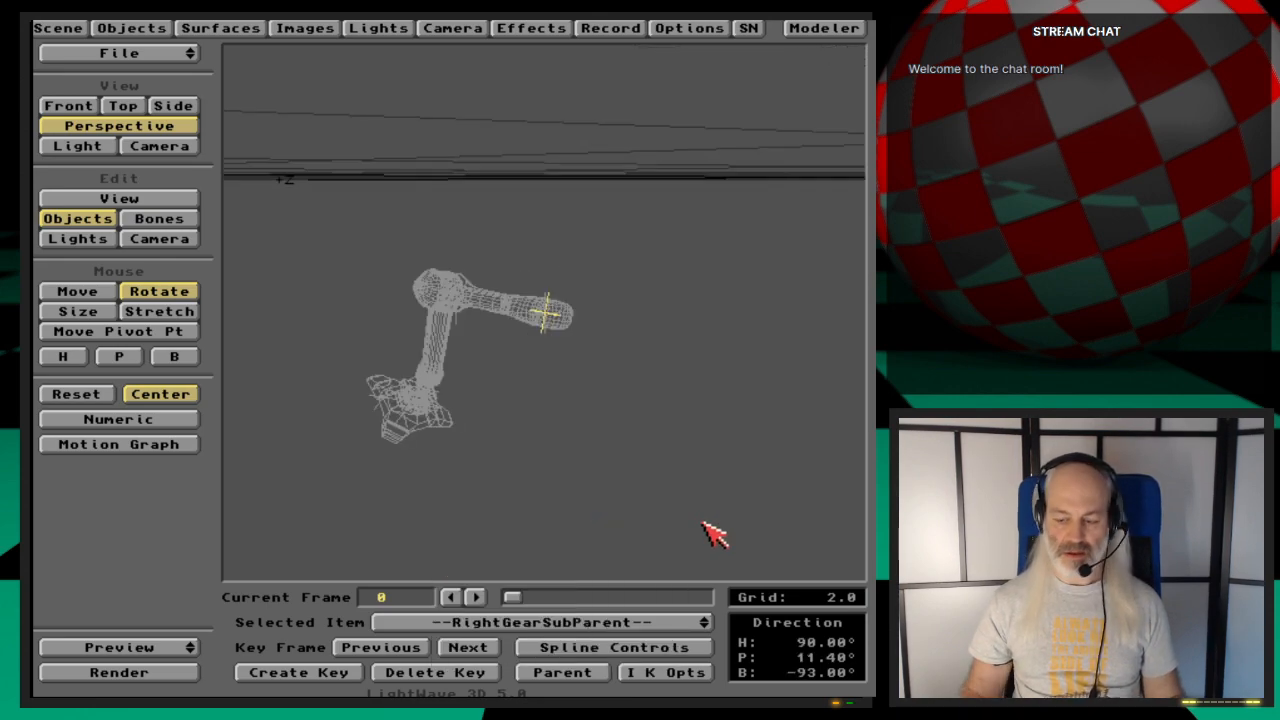
Step: Try rotating the --RightGearSubParent-- null around its pitch axis only
key("1")
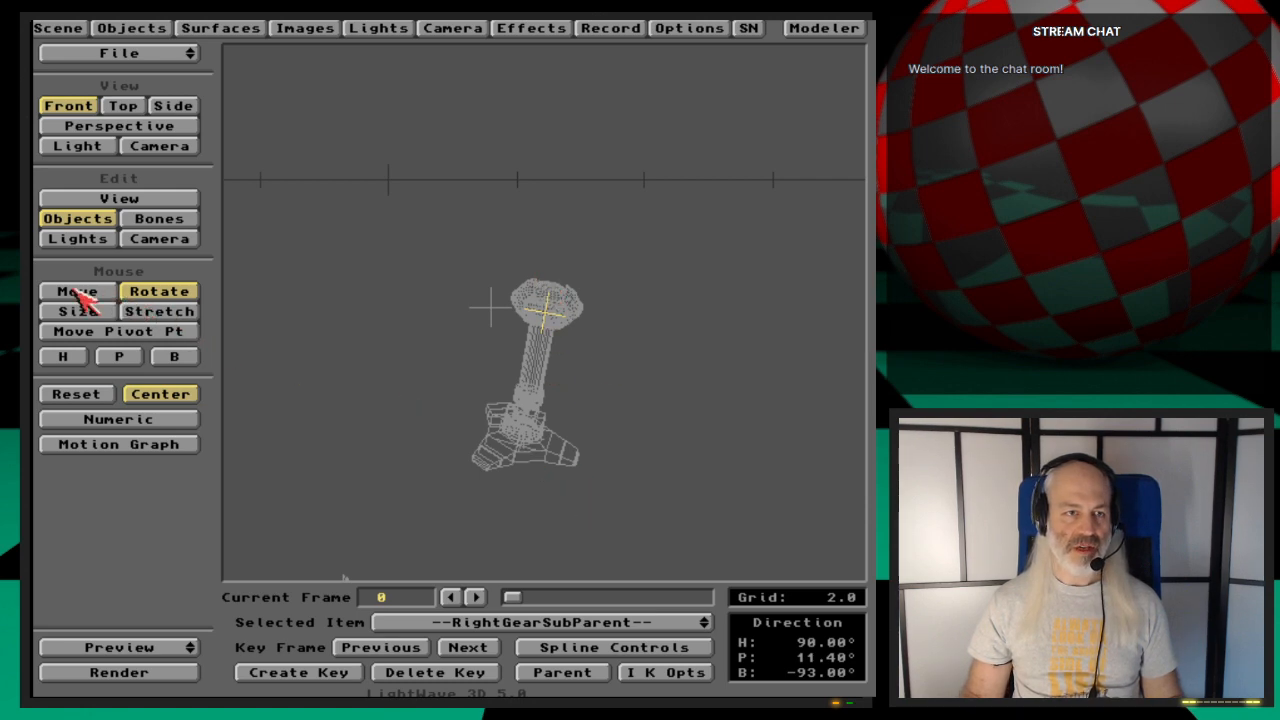
left_click(119, 357)
left_click_drag(438, 376, 392, 376)
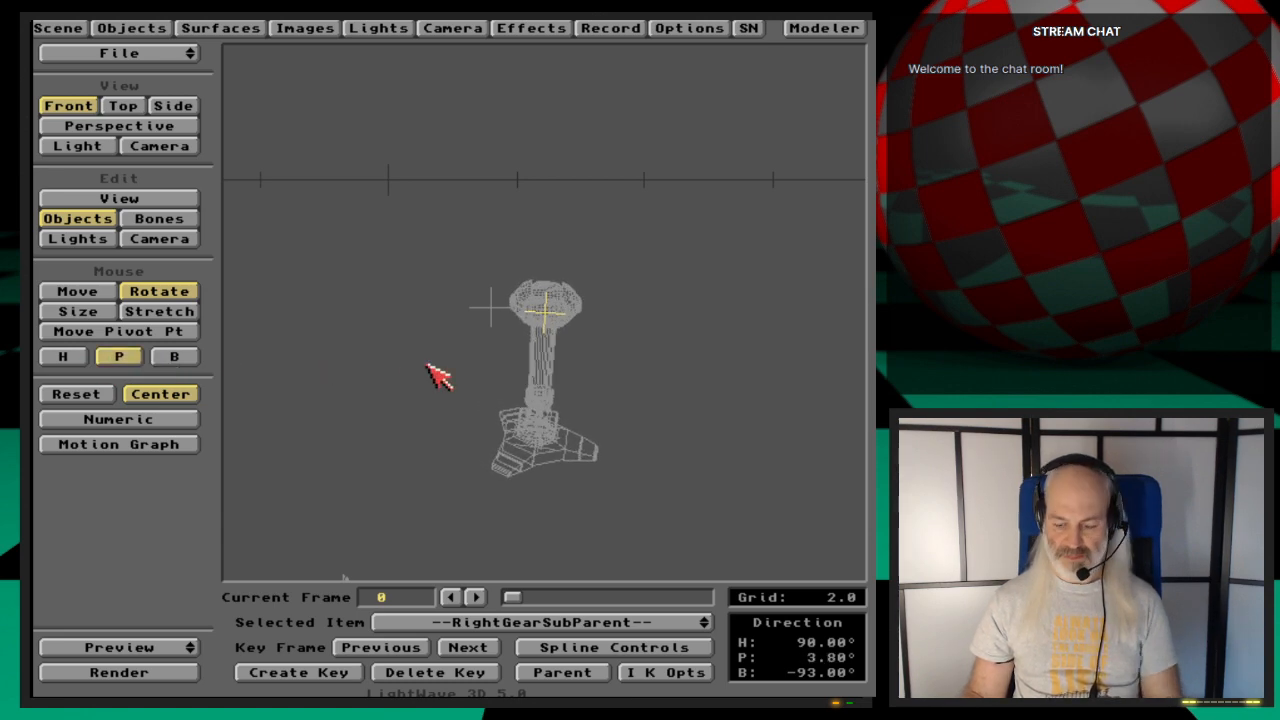
key("Left")
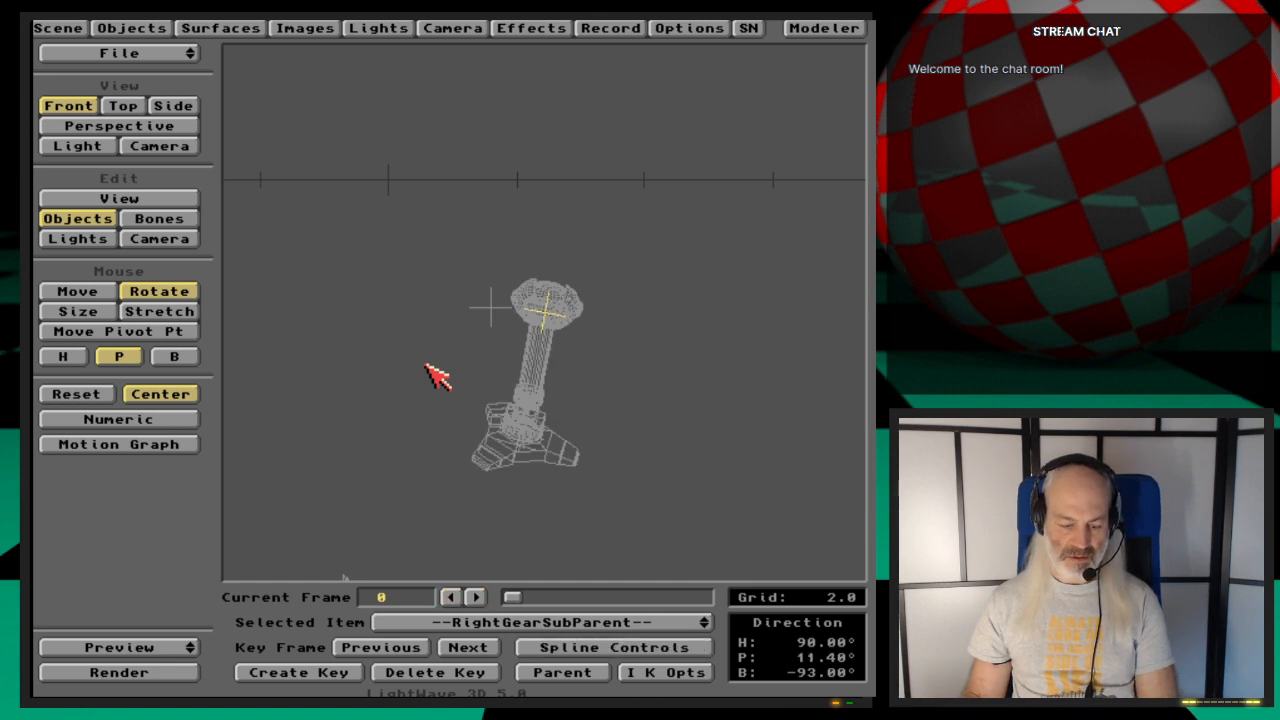
Step: Set the pitch of --RightGearSubParent-- to -11.4° and keyframe it at frame 0, checking for further keyframes
key("n")
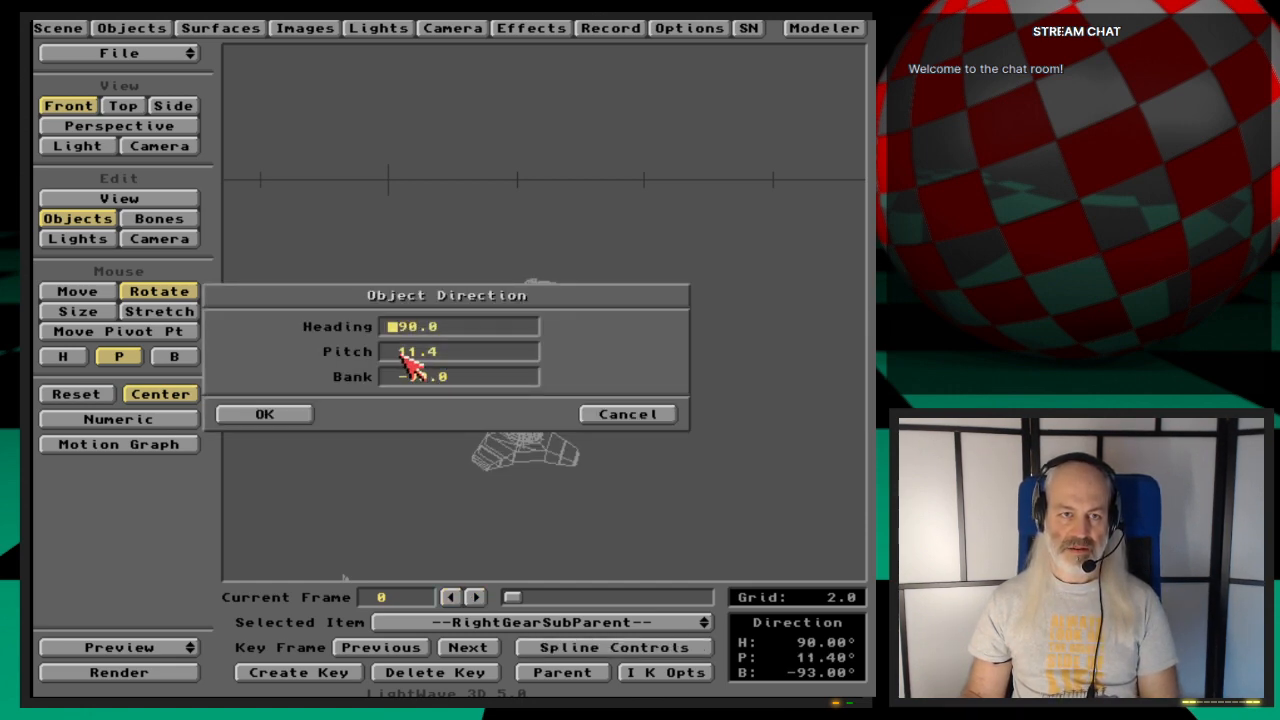
left_click(401, 356)
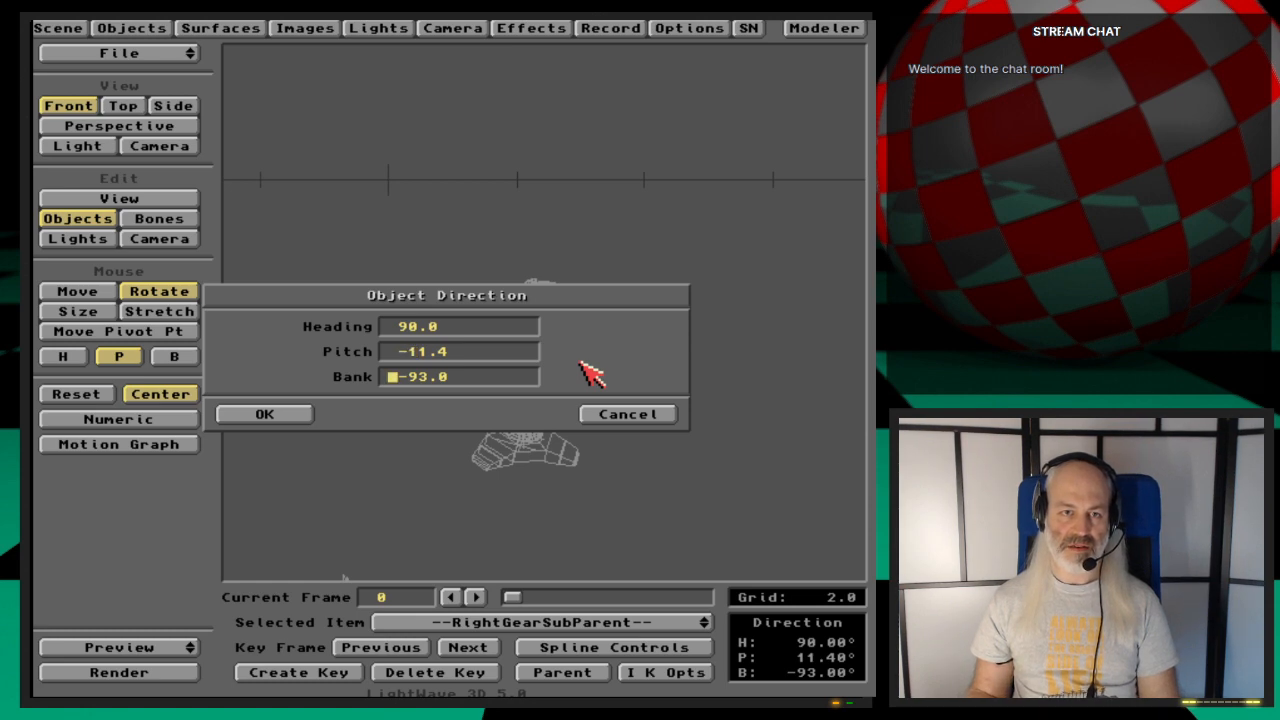
key("Return")
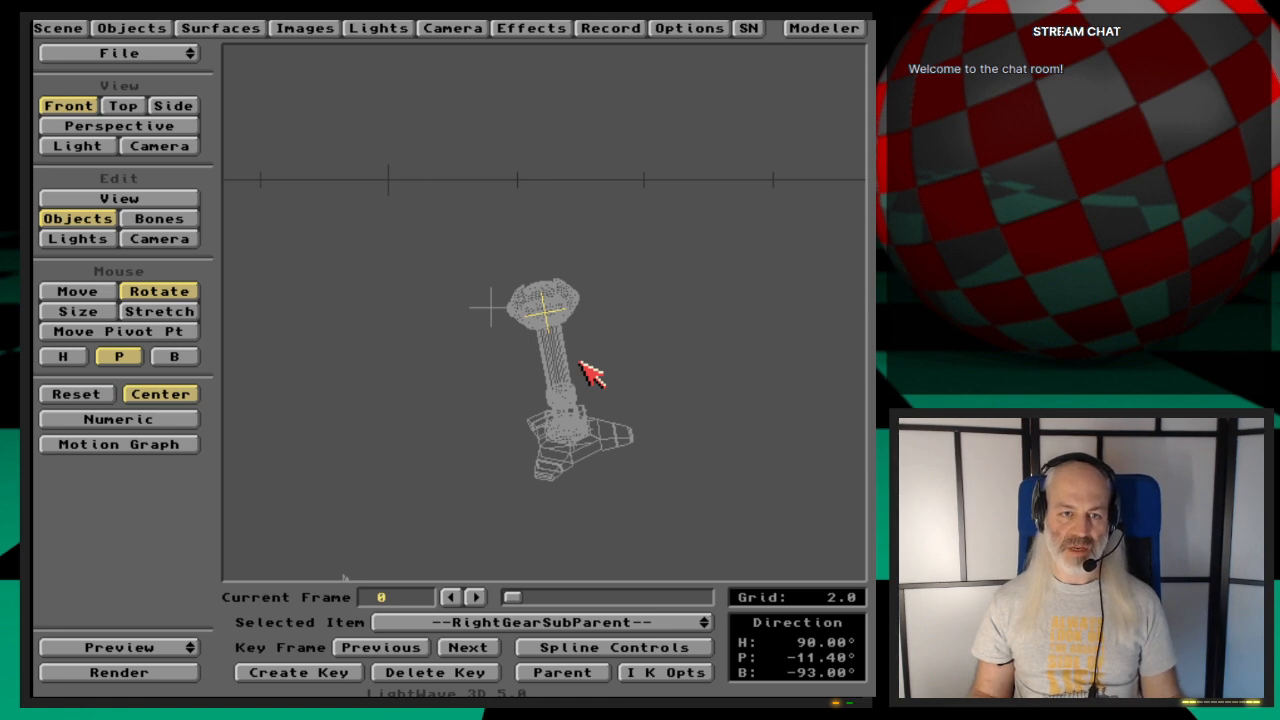
key("Return")
key("Return")
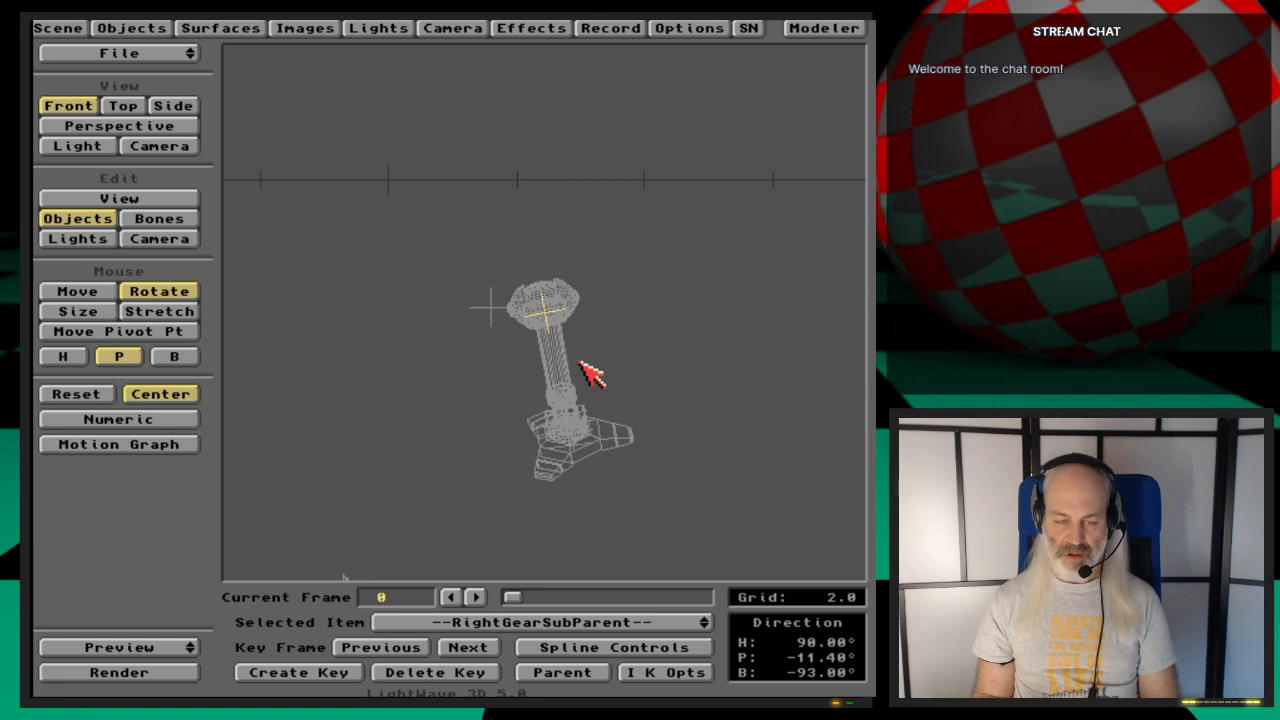
left_click(475, 647)
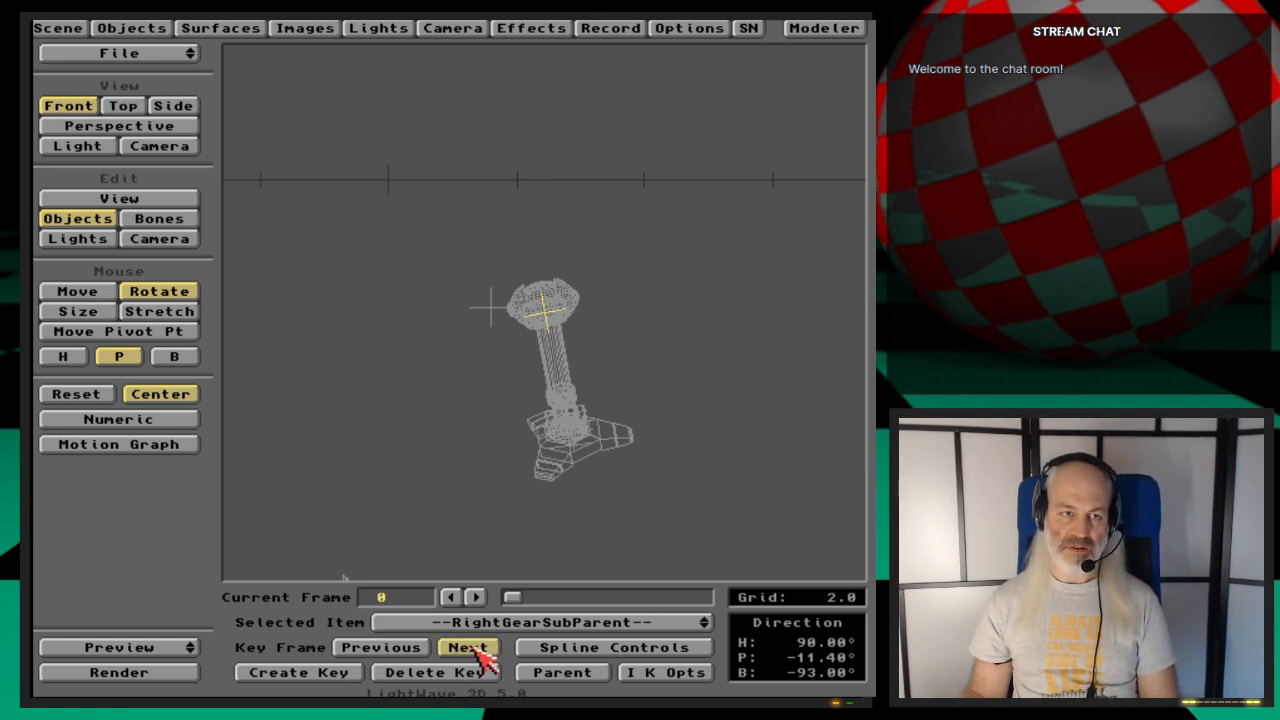
left_click(475, 647)
left_click(475, 647)
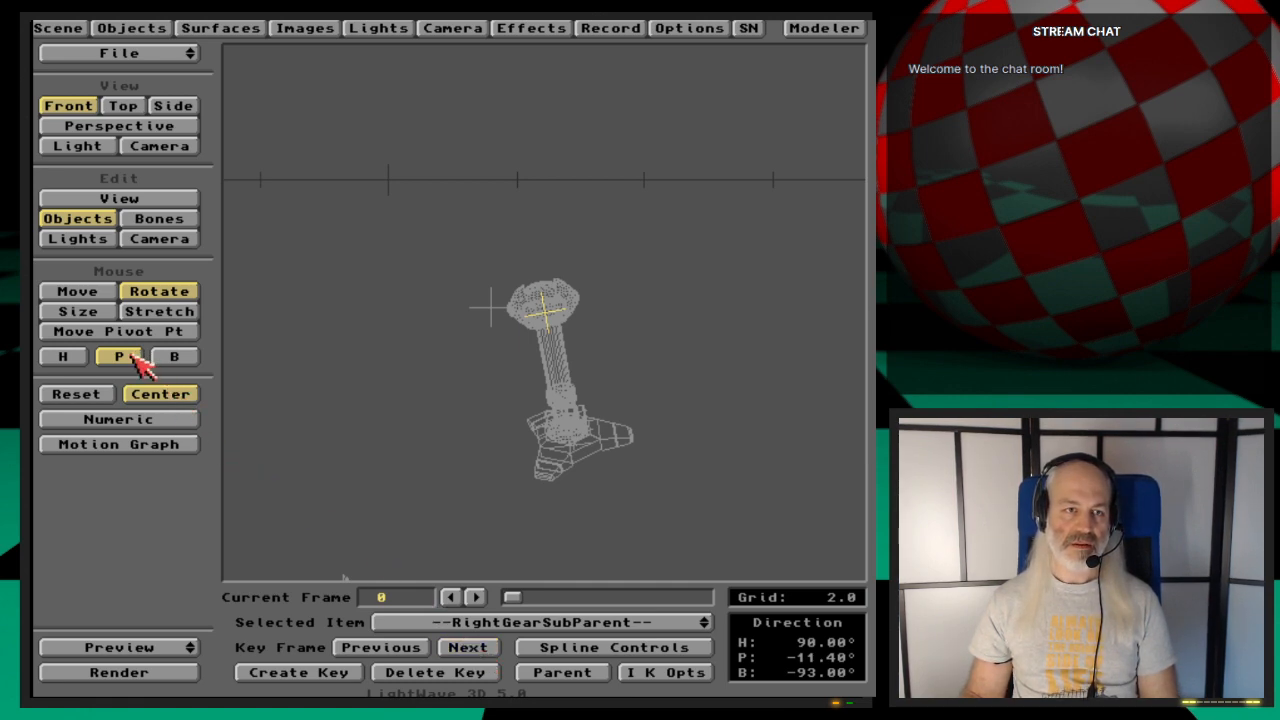
Step: Select **RightFootHandle** and turn off centering of the view on the selected item
left_click(182, 360)
left_click(645, 623)
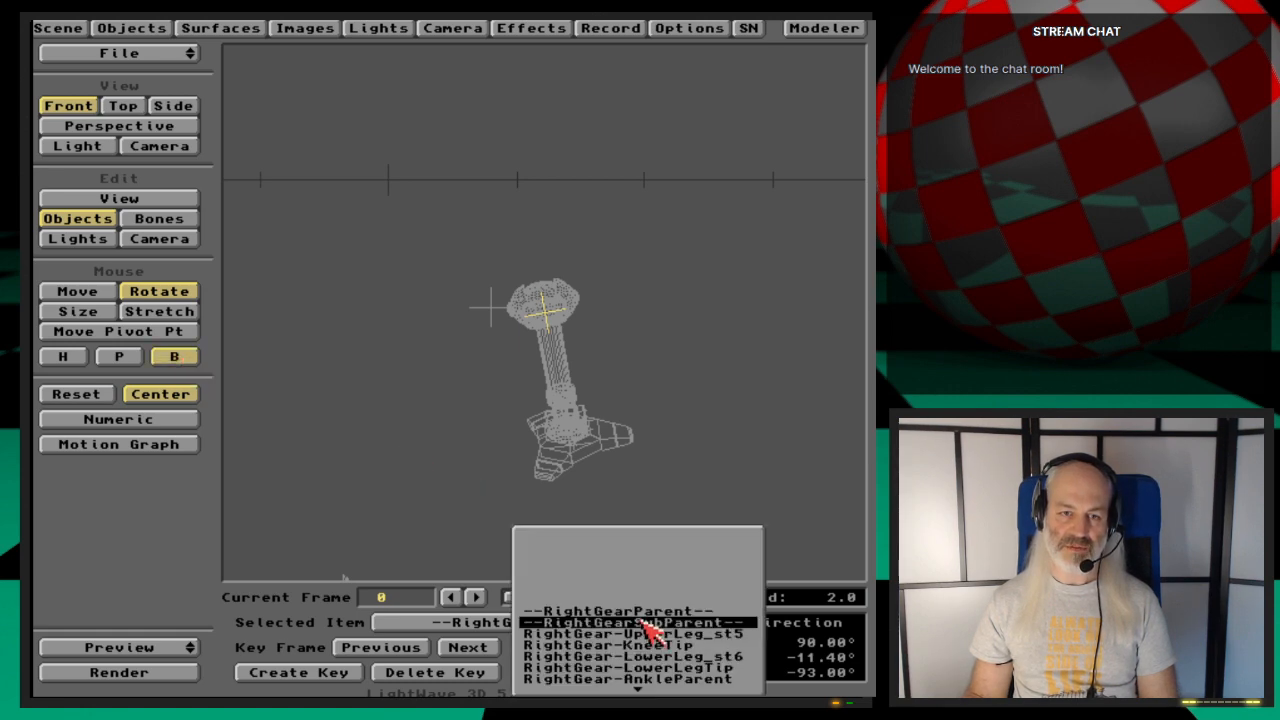
left_click_drag(643, 621, 682, 682)
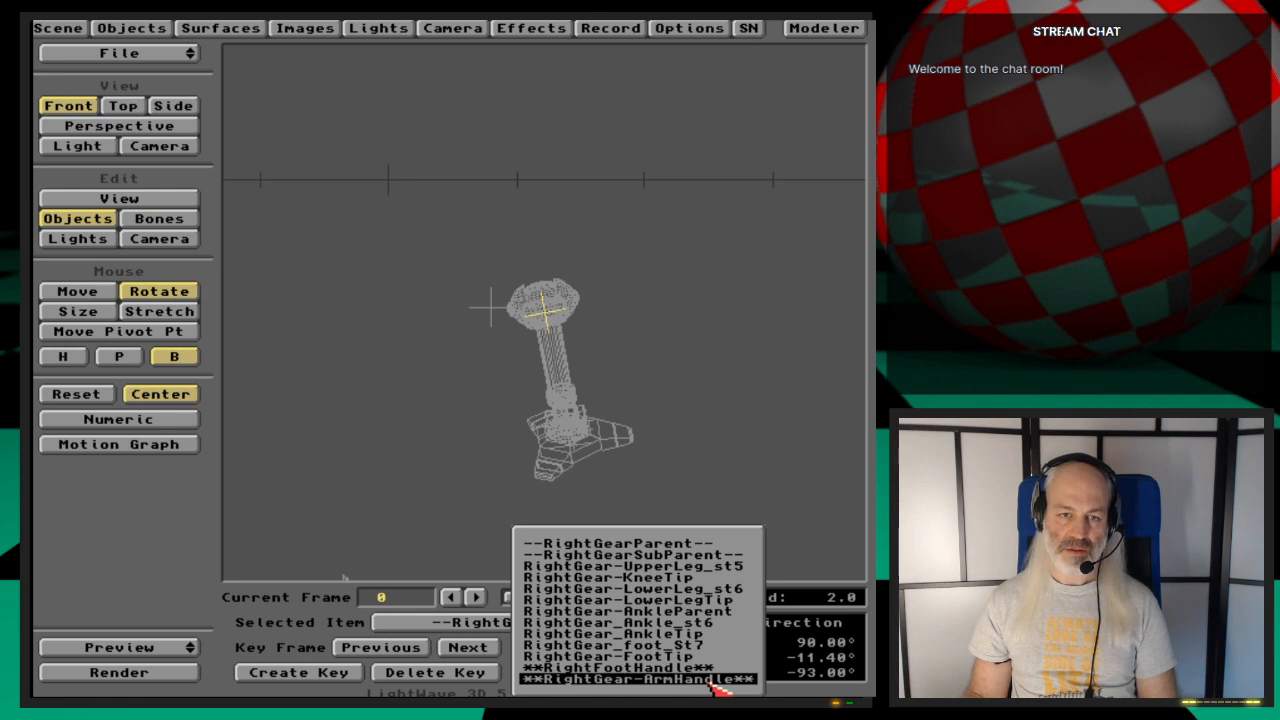
left_click_drag(712, 676, 712, 672)
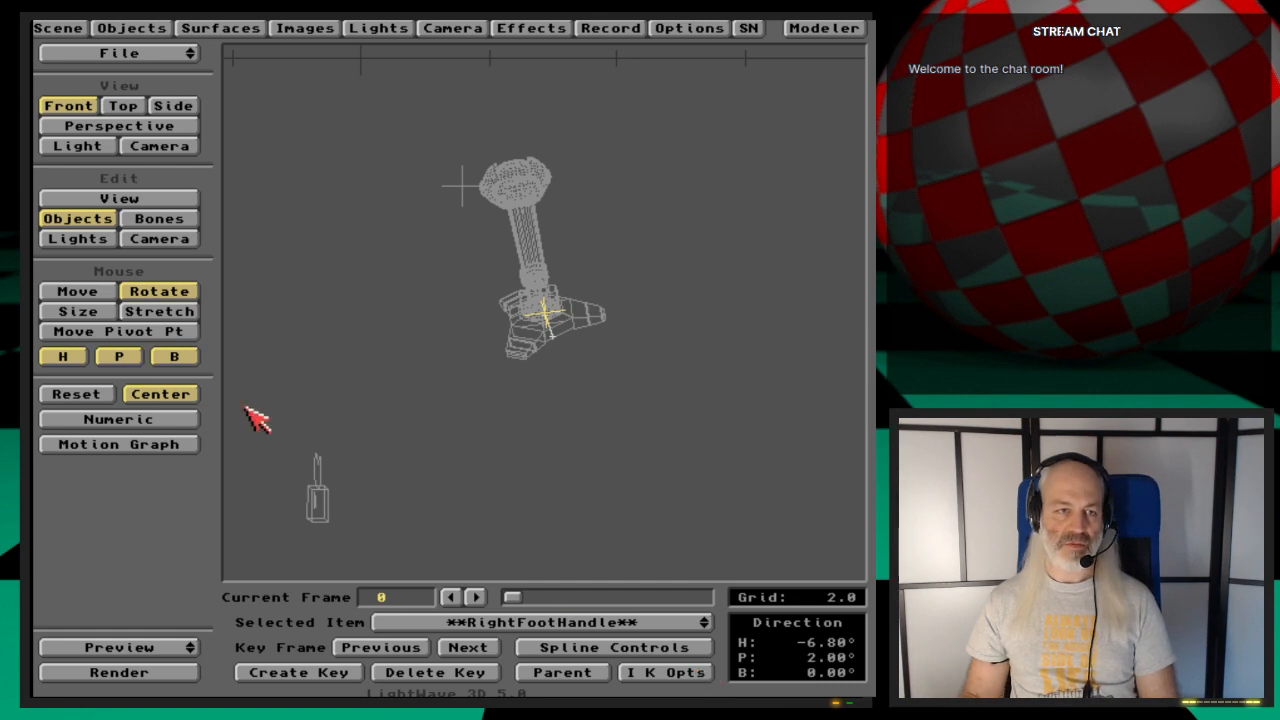
left_click(185, 395)
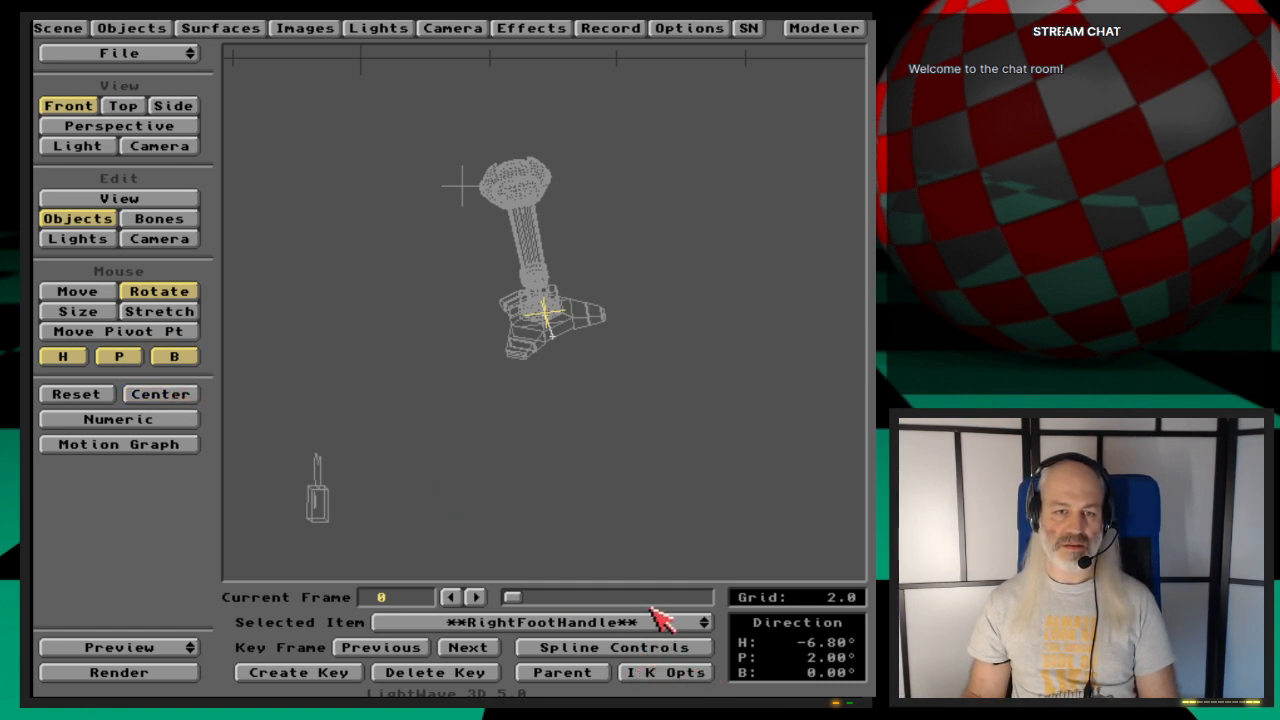
Step: Turn full-time inverse kinematics back on for RightGear-FootTip
left_click_drag(656, 618, 660, 606)
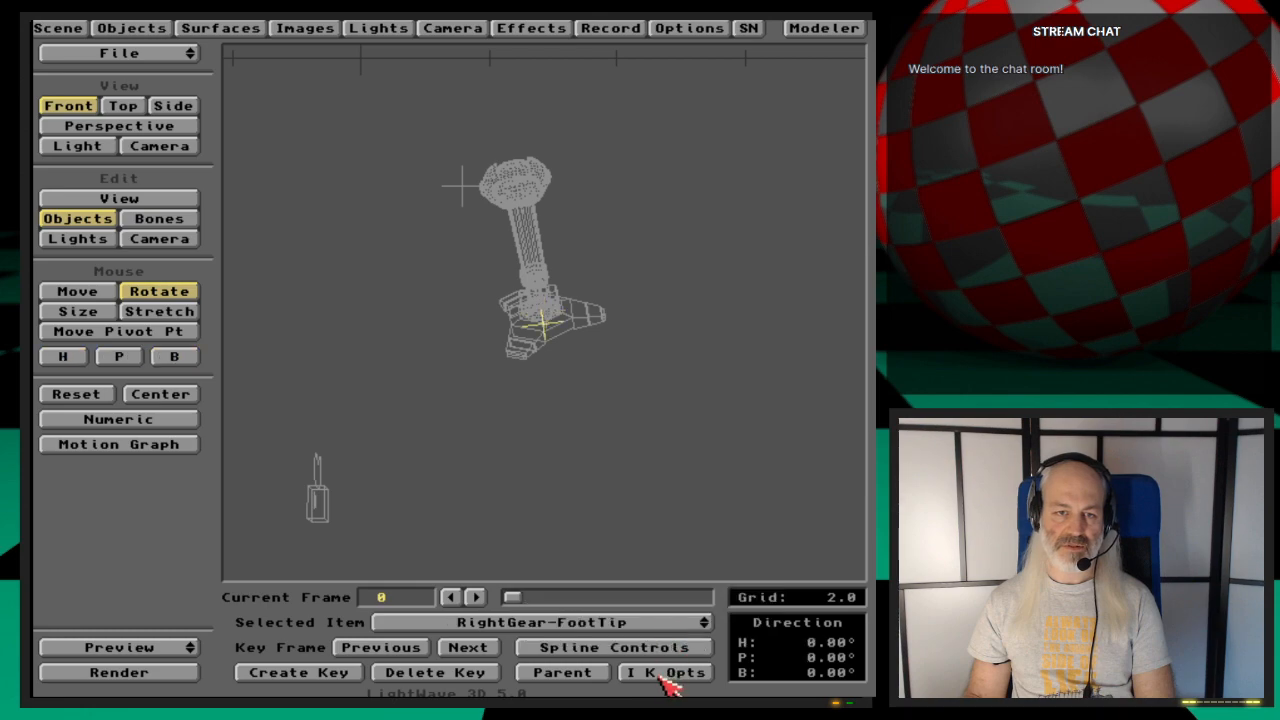
left_click(663, 672)
left_click(253, 302)
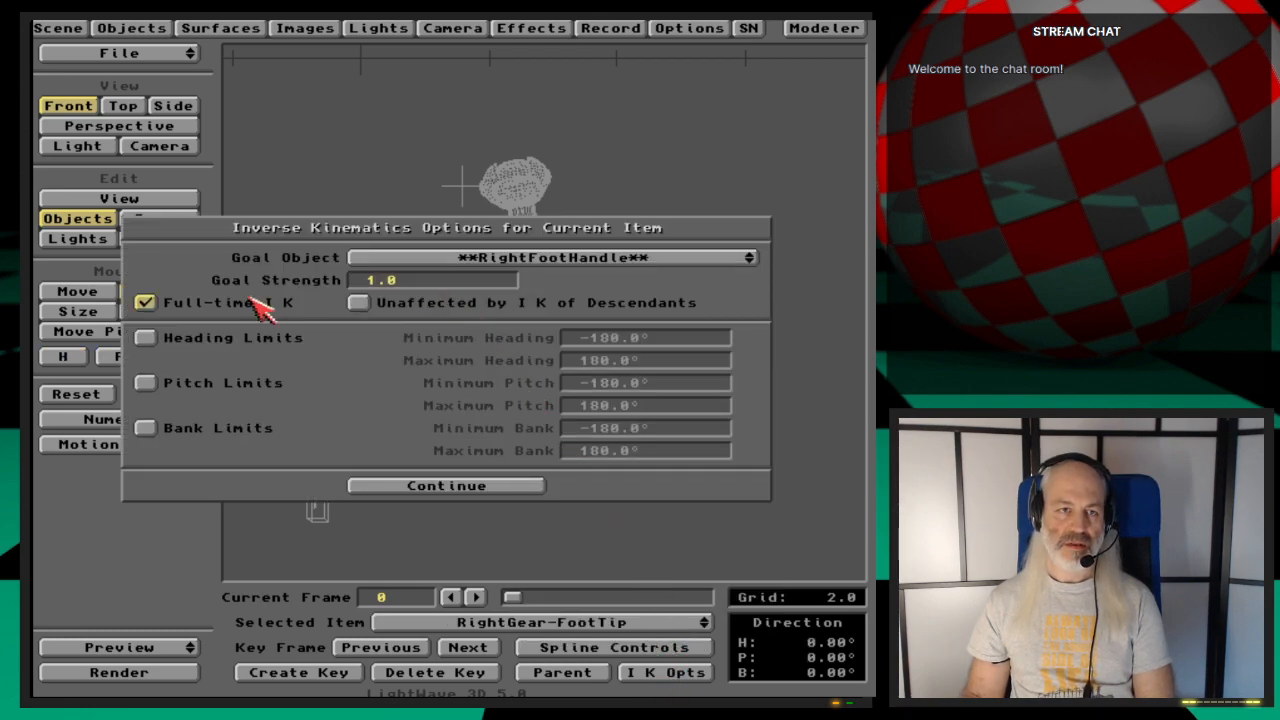
left_click(476, 487)
Step: Turn full-time inverse kinematics back on for RightGear-LowerLegTip
left_click_drag(643, 623, 650, 563)
left_click(664, 674)
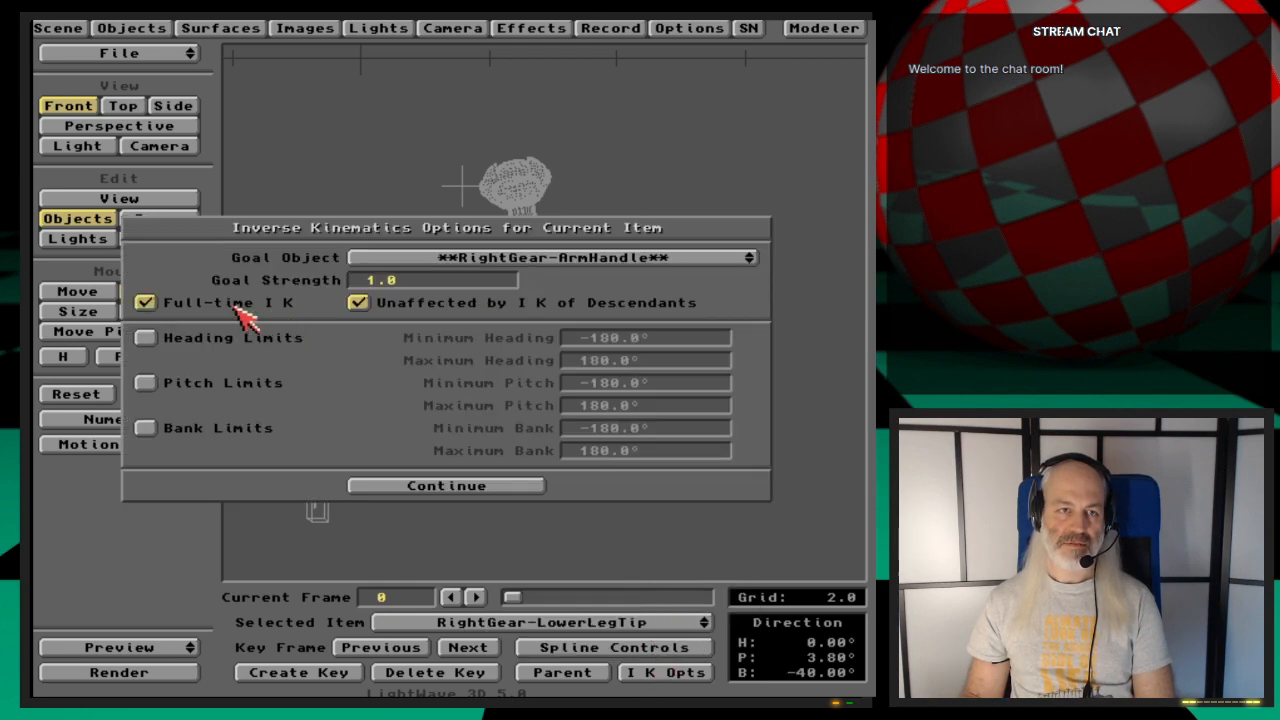
left_click(425, 485)
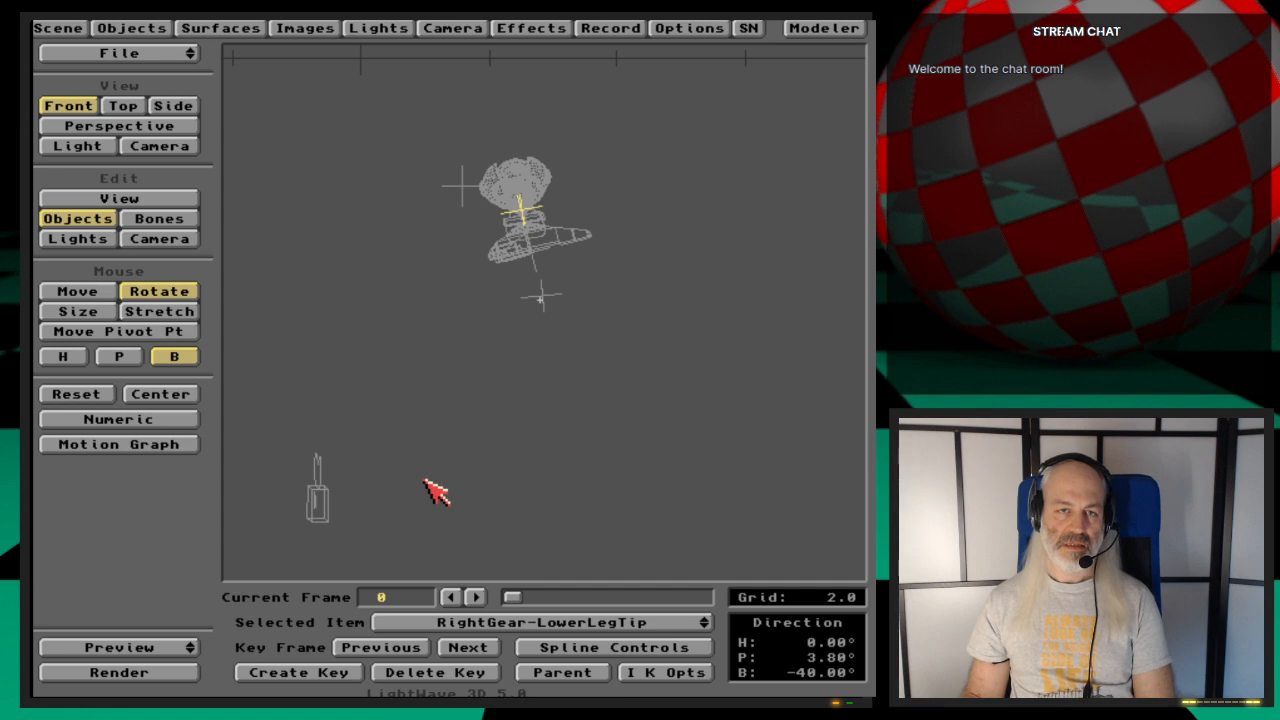
Step: Scrub the animation to frame 200 to check the gear, and save the scene over RearLeftGear-Rig_default
left_click_drag(514, 597, 725, 600)
key("4")
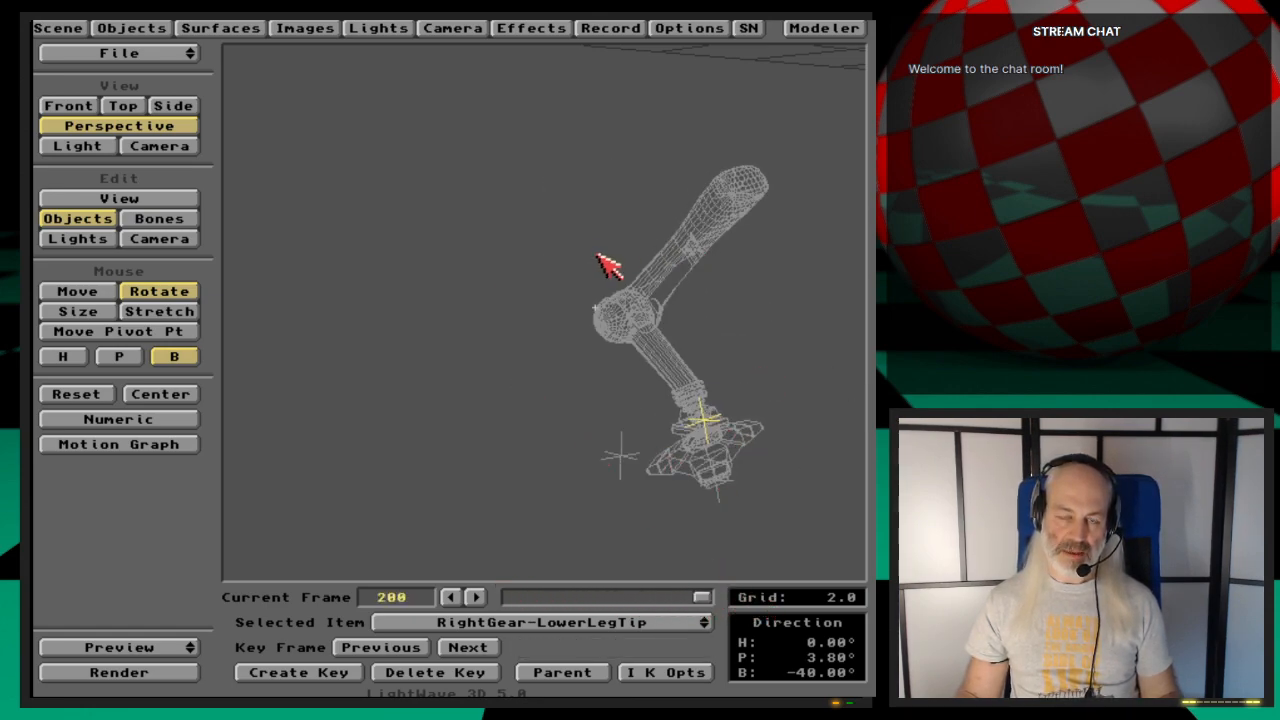
mouse_move(705, 598)
left_mouse_down()
mouse_move(523, 596)
mouse_move(712, 597)
left_mouse_up()
key("s")
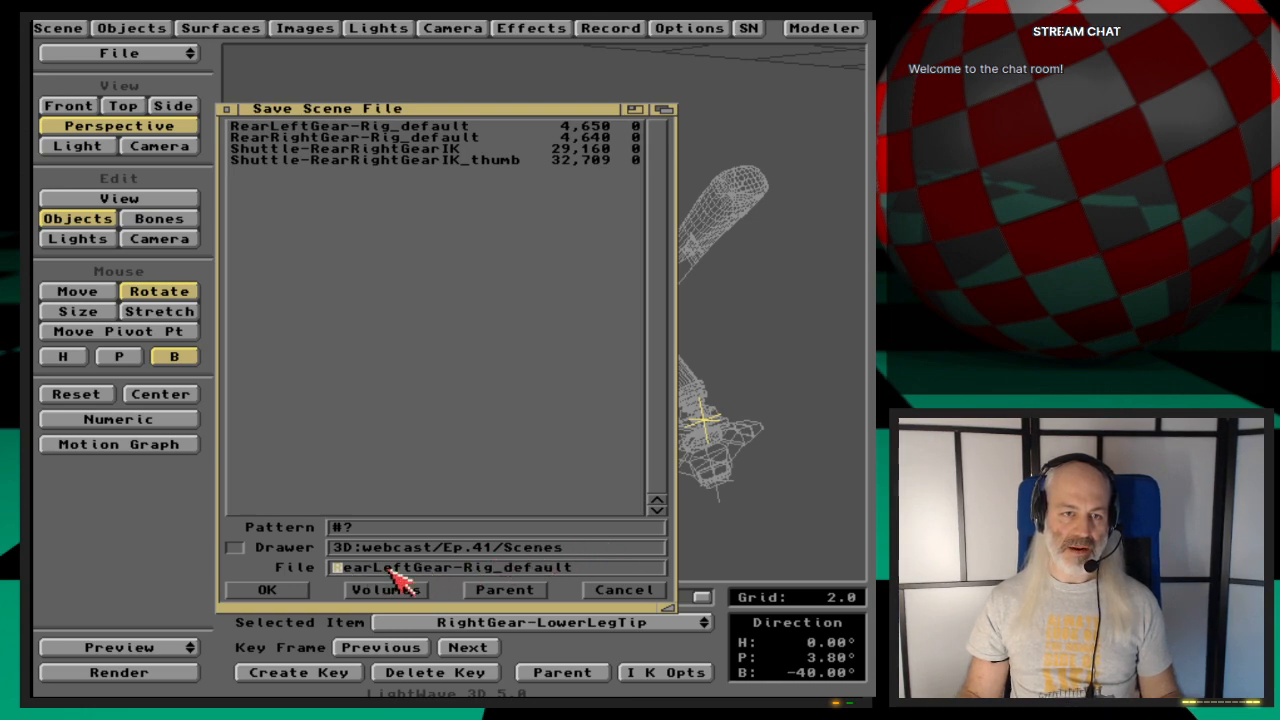
left_click(280, 590)
left_click(268, 398)
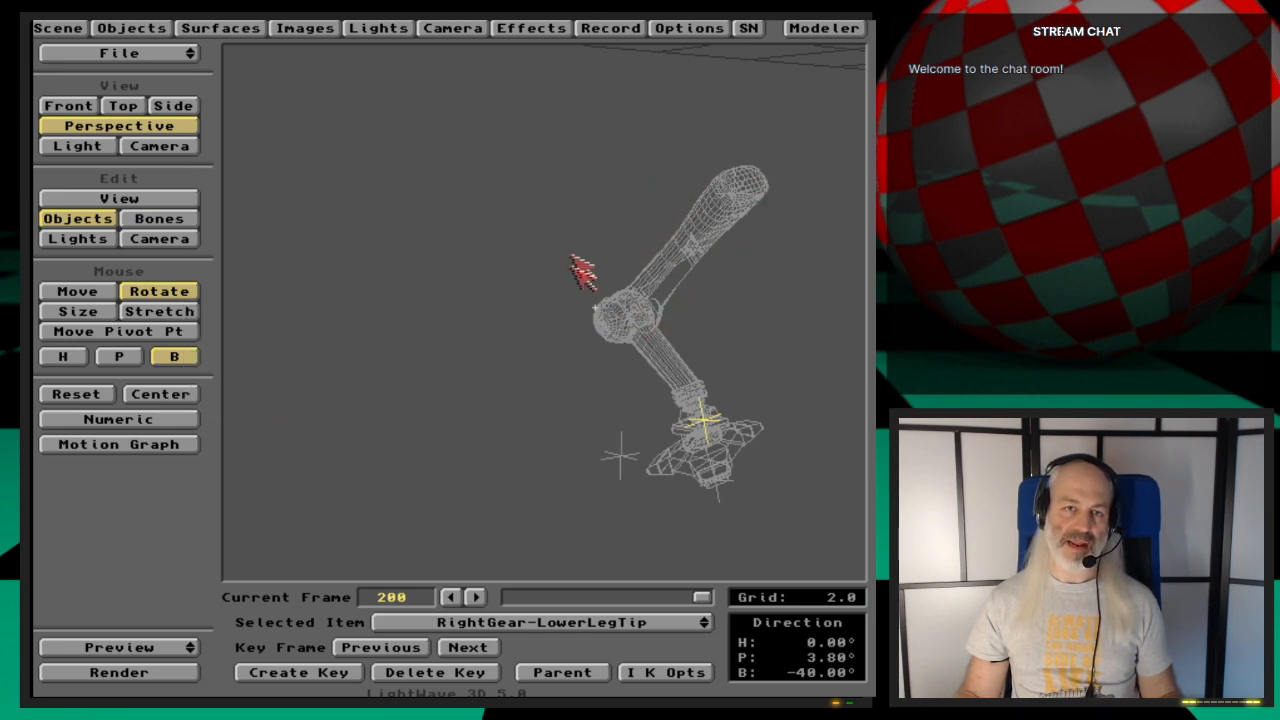
Step: Rename the --RightGearParent-- null object as --LeftGearParent--
left_click(140, 28)
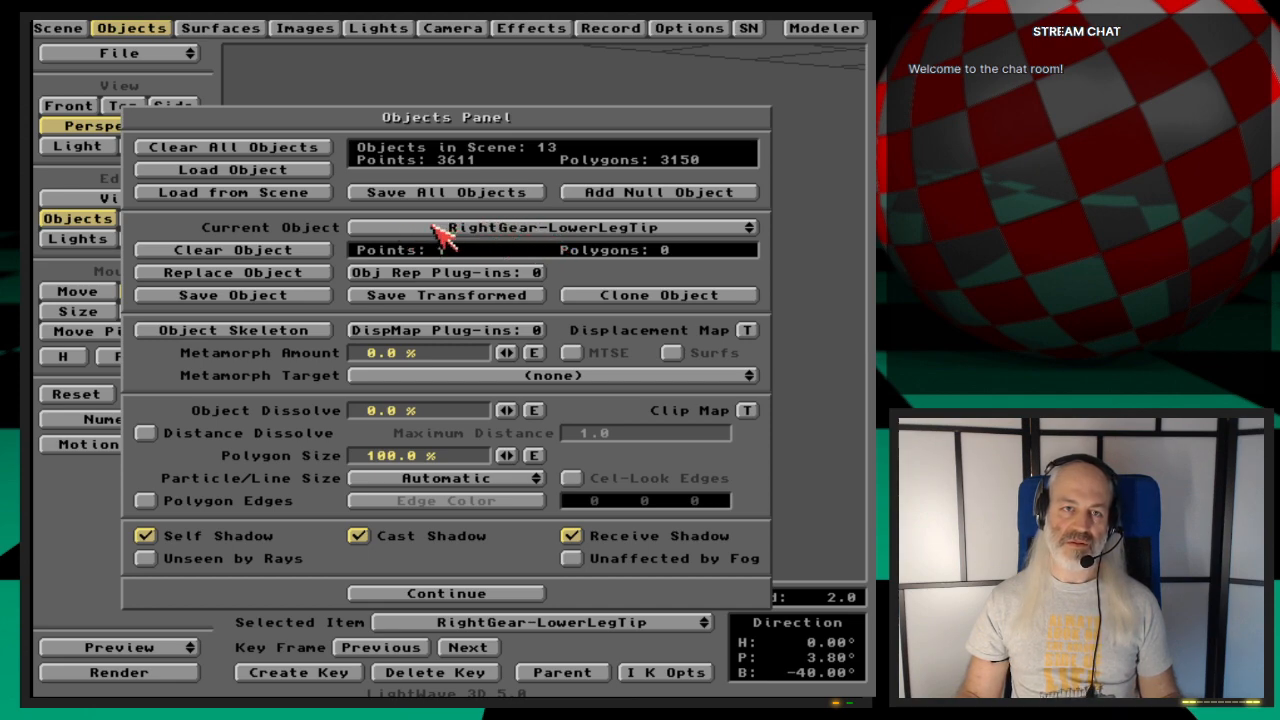
left_click(659, 228)
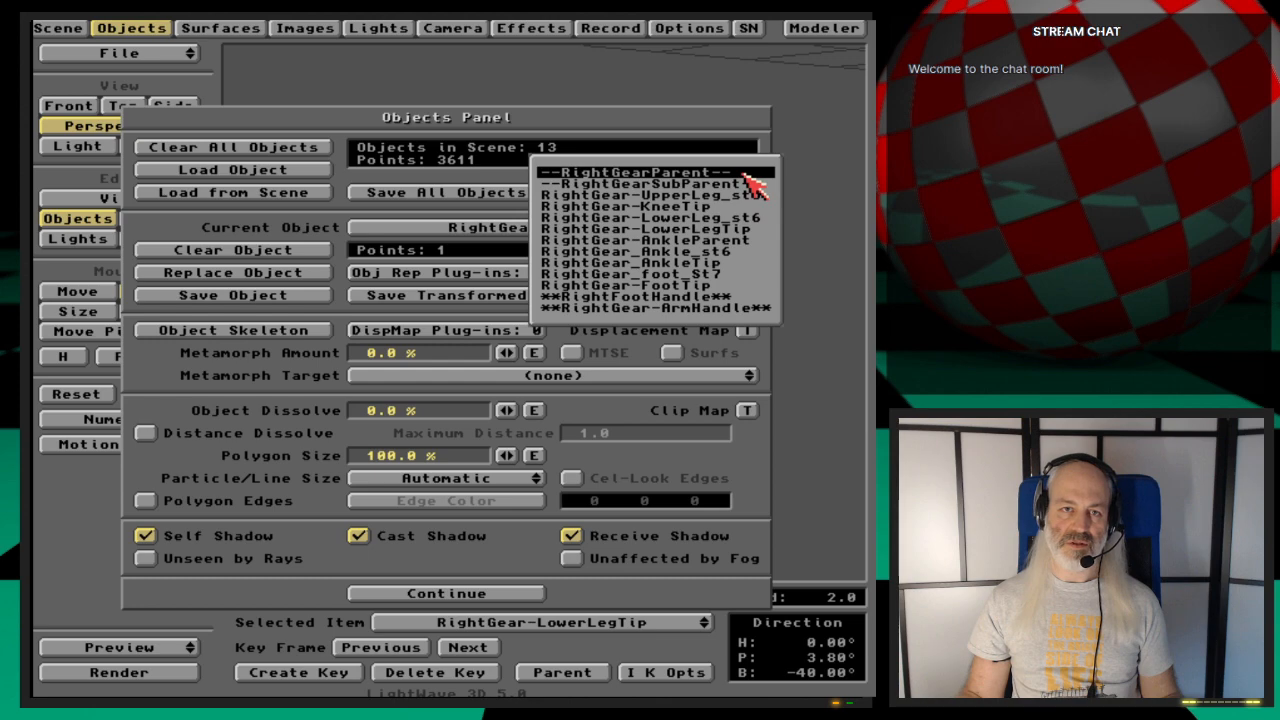
left_click(745, 175)
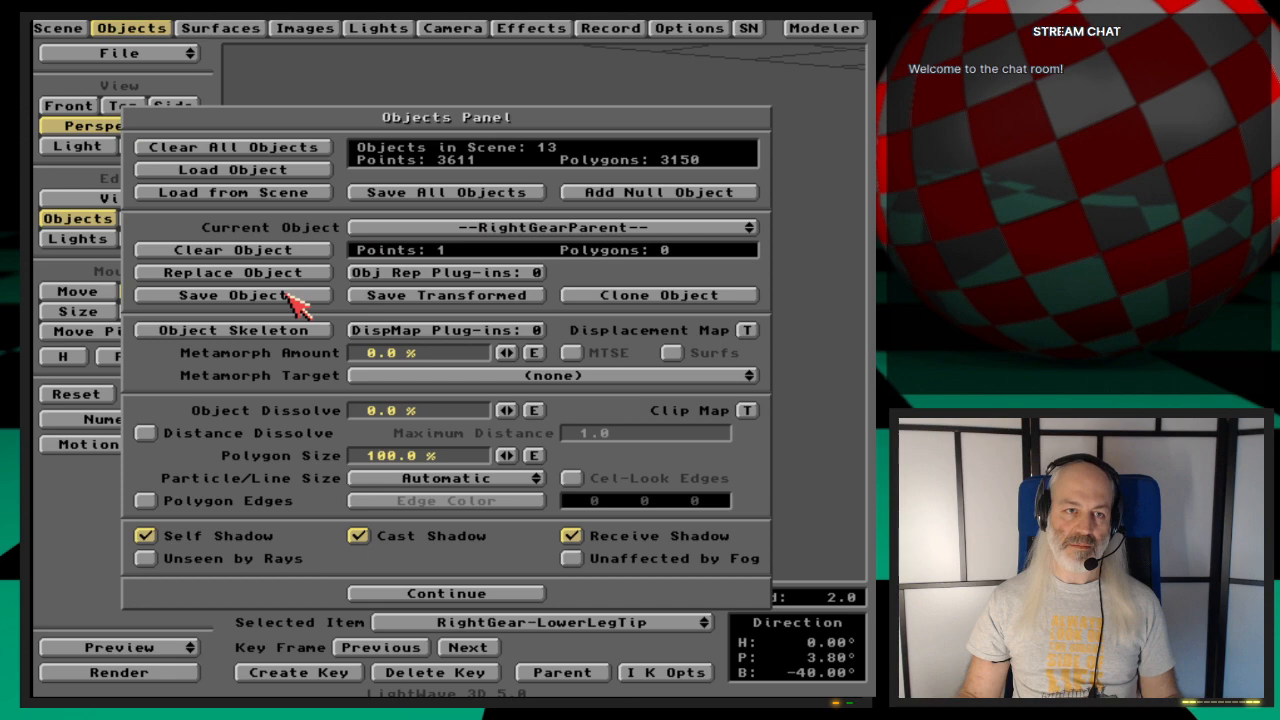
left_click(659, 192)
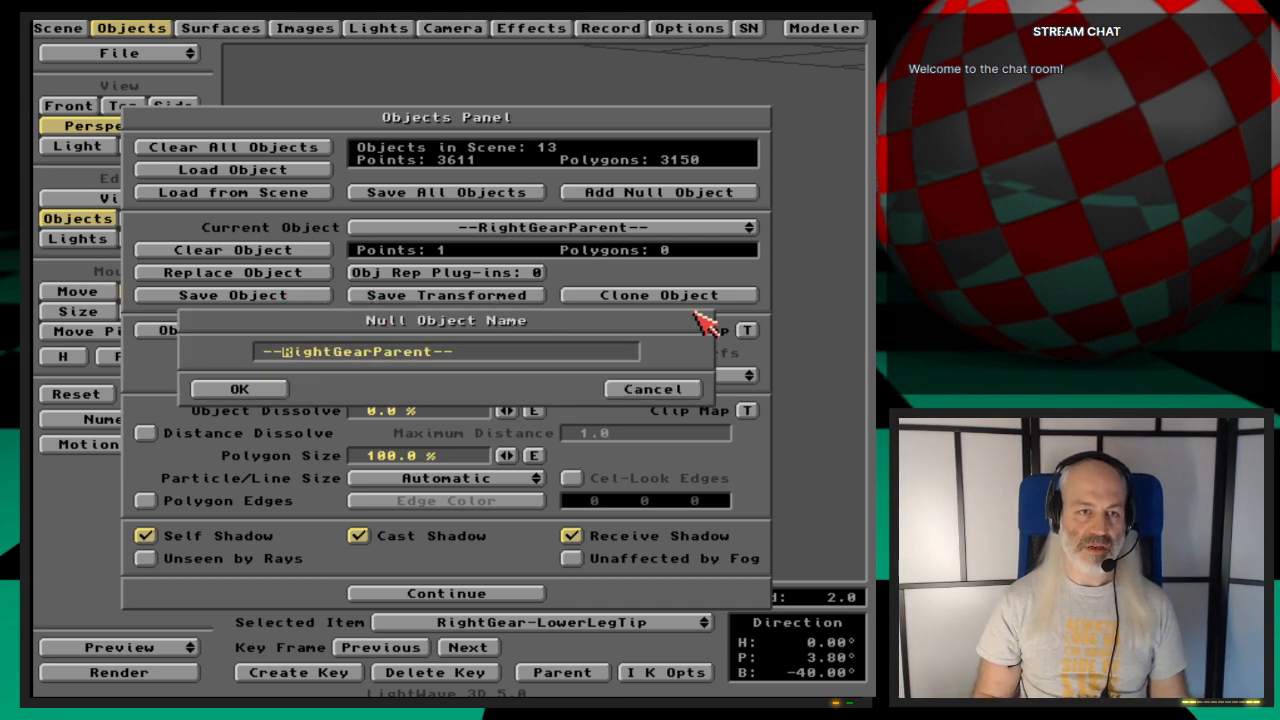
key("Delete")
type("Left")
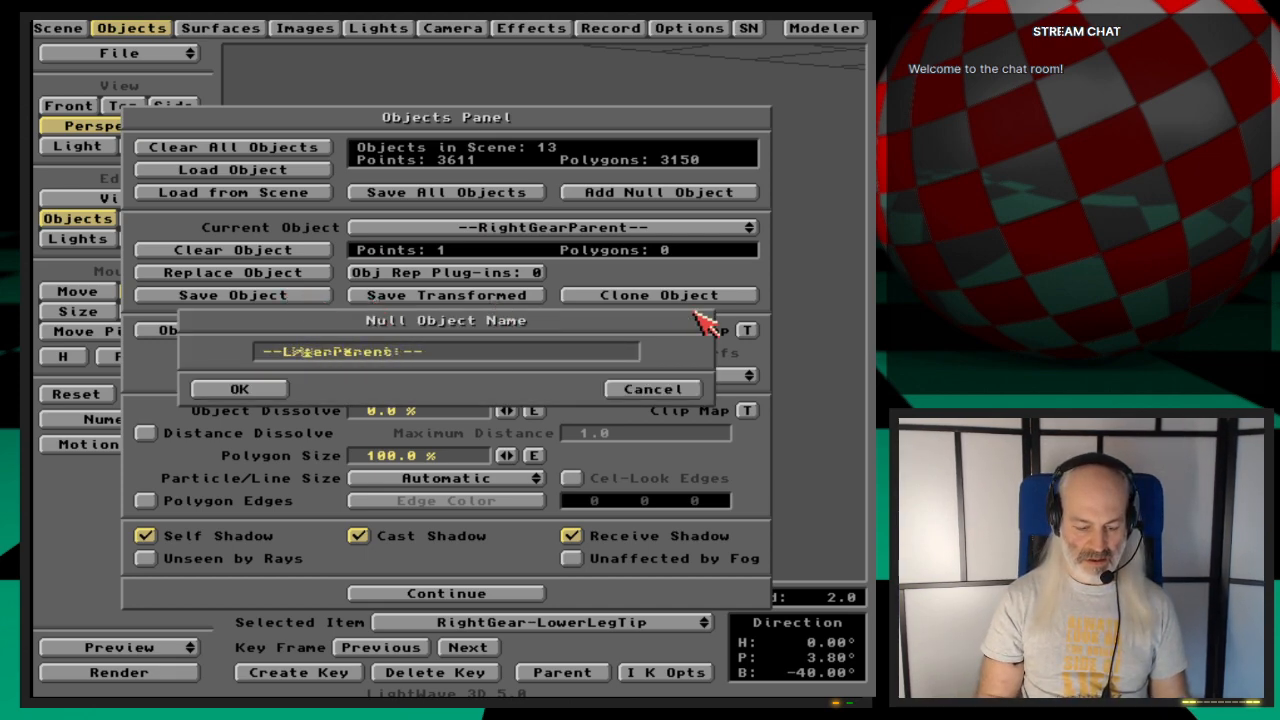
key("Return")
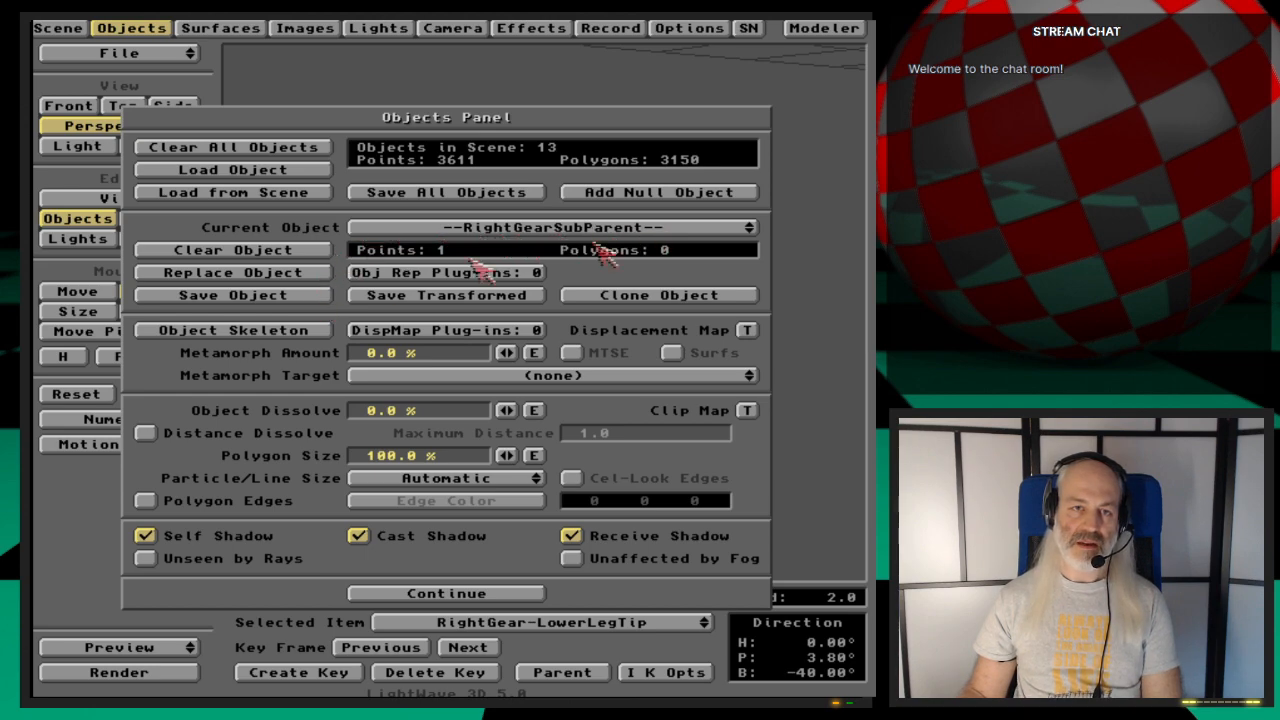
Step: Rename the --RightGearSubParent-- null object as --LeftGearSubParent--
left_click(298, 296)
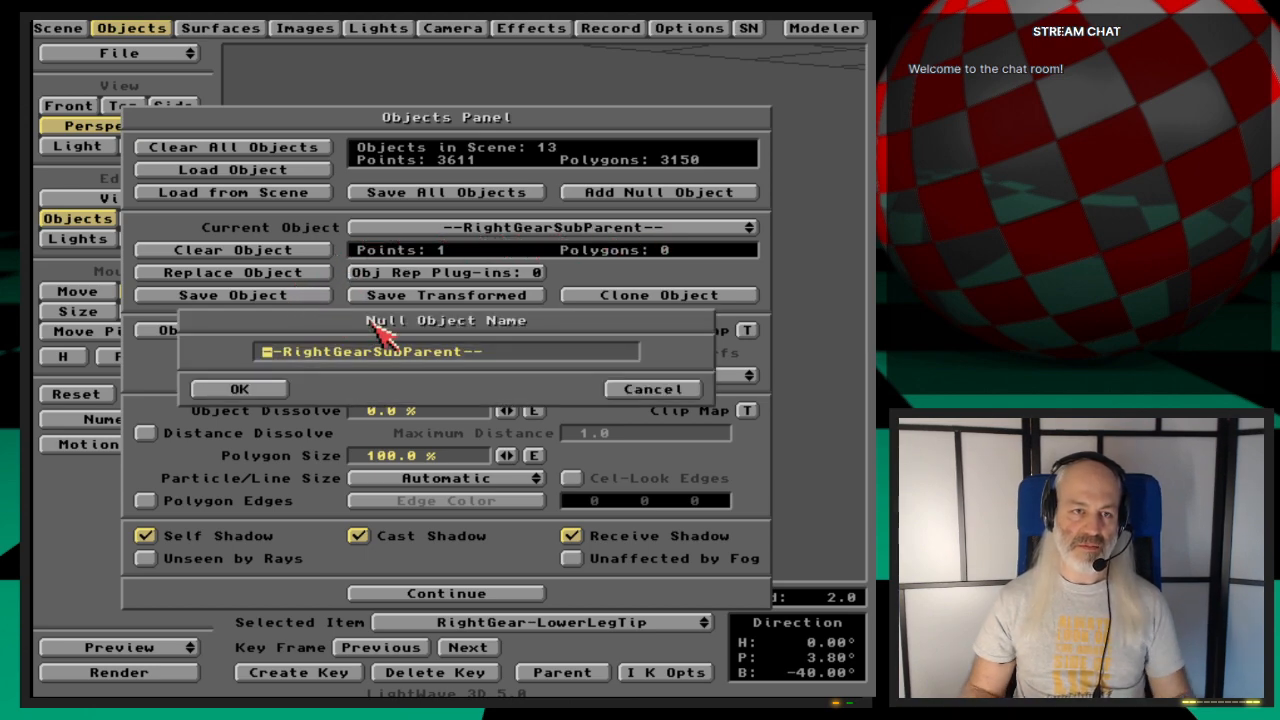
key("Delete")
key("Delete")
key("Delete")
key("Delete")
key("Delete")
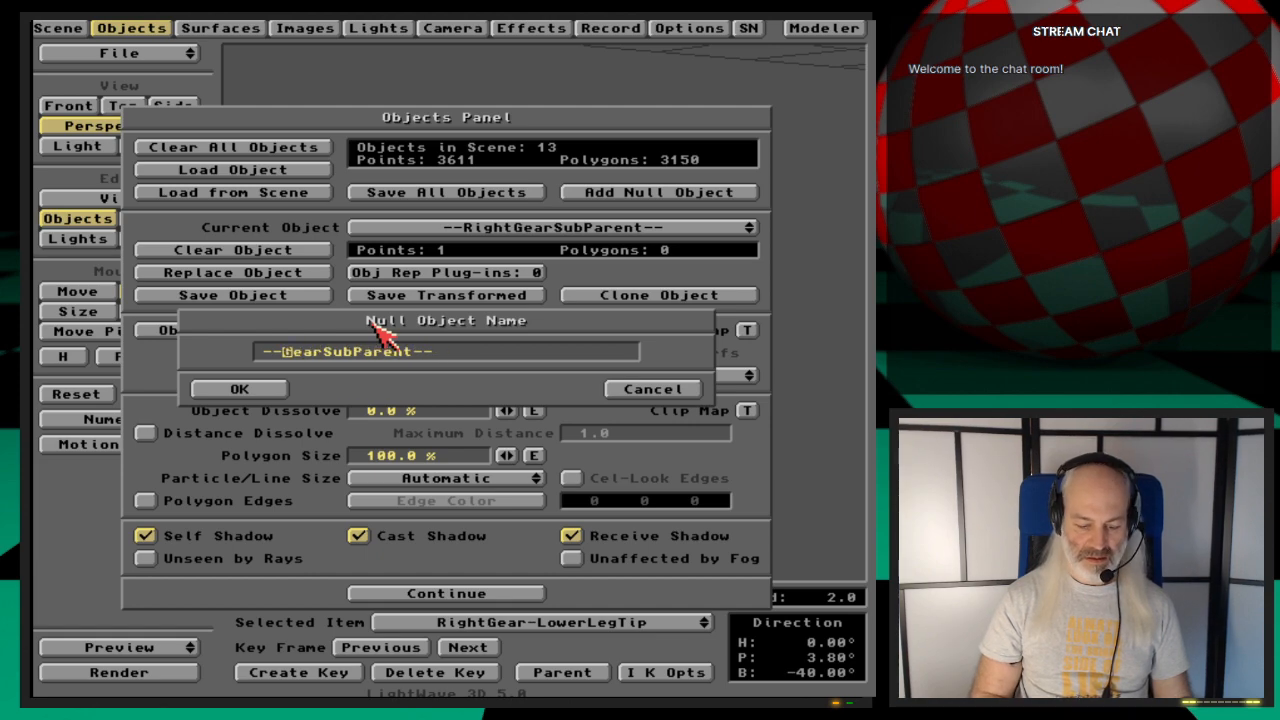
type("Left")
key("Return")
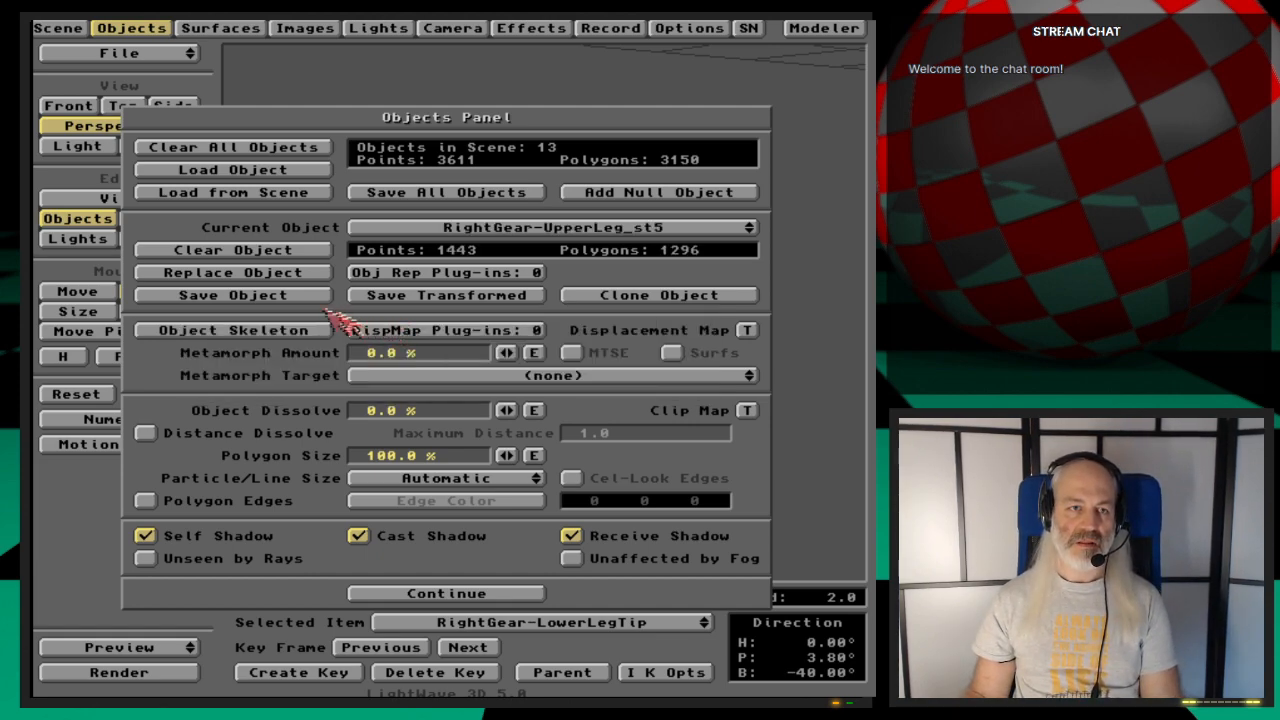
Step: Look at the object file saving dialog for RightGear-UpperLeg_st5 and cancel it without saving
left_click(666, 232)
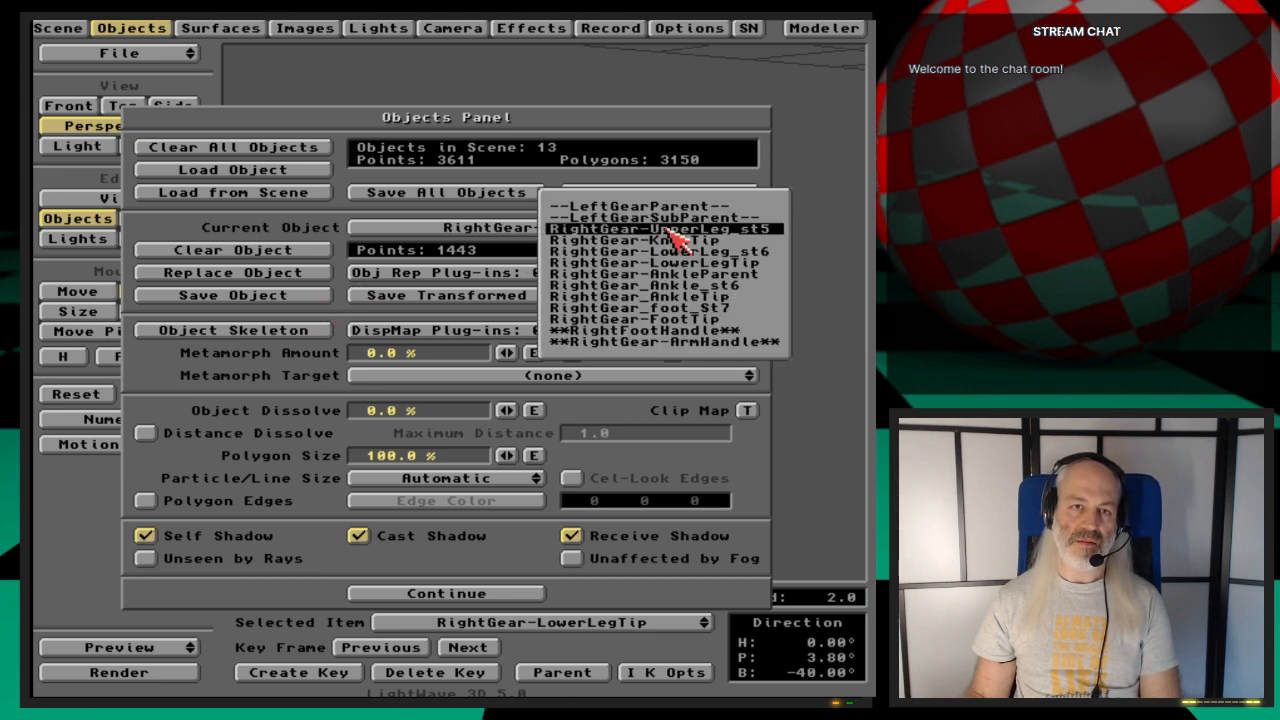
left_click(780, 228)
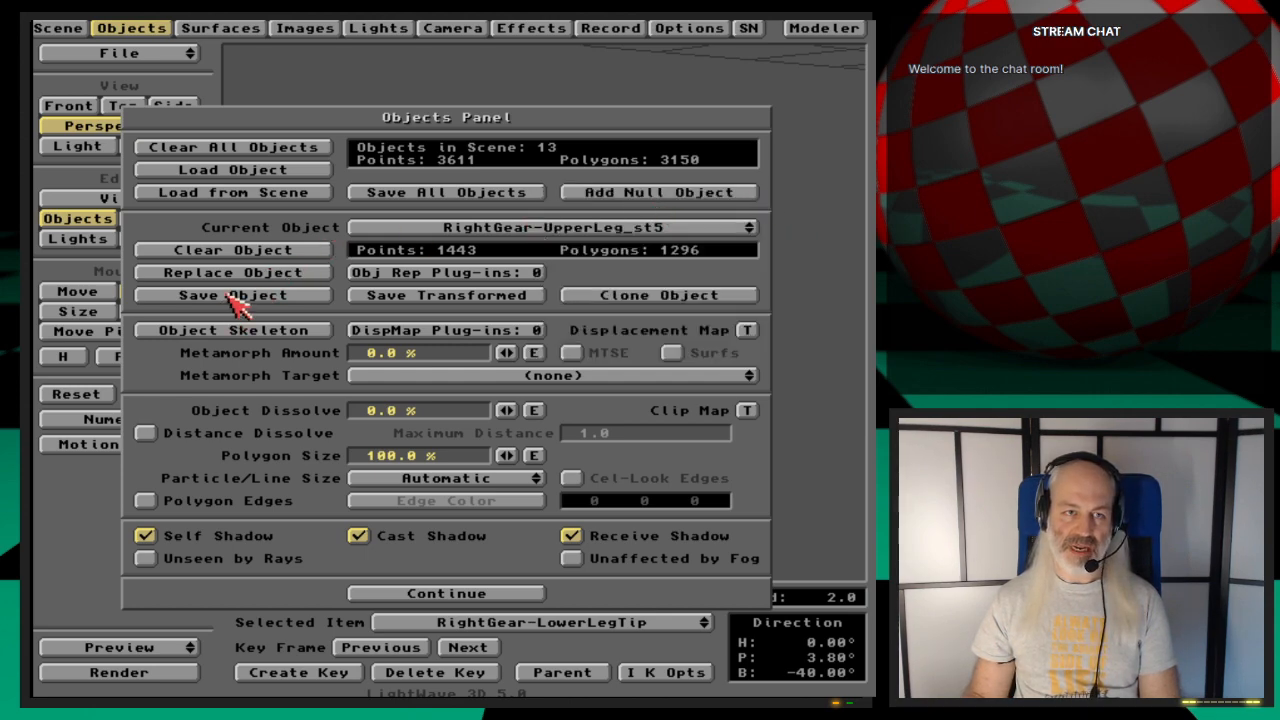
left_click(314, 296)
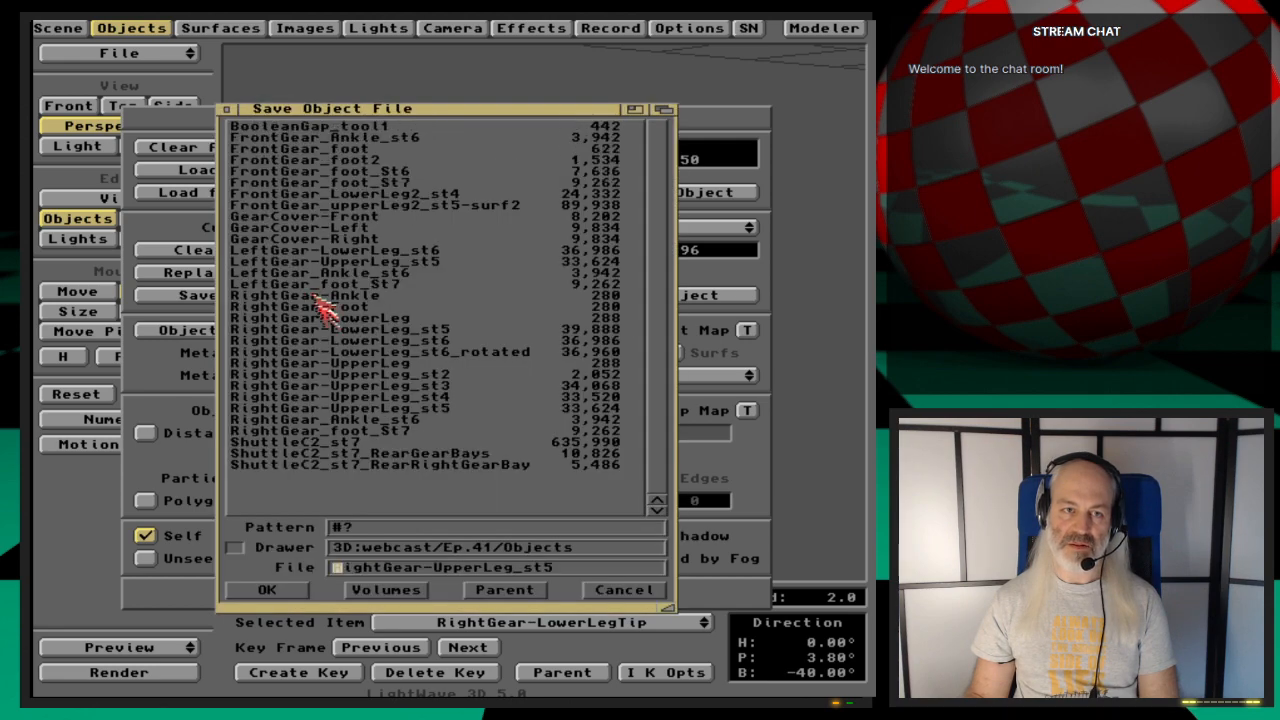
left_click(596, 590)
Step: Look at the naming dialog for the --LeftGearSubParent-- null, cancel it, and open the list of scene objects
left_click(622, 230)
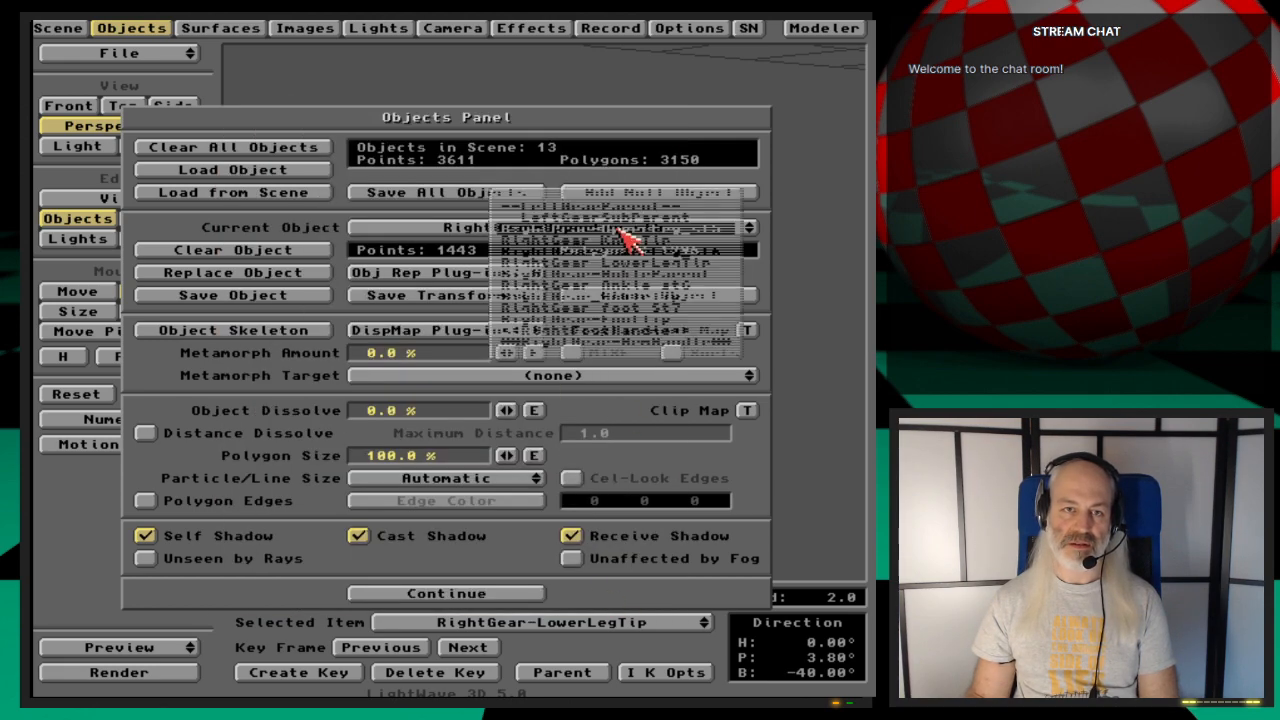
left_click(624, 212)
left_click(306, 297)
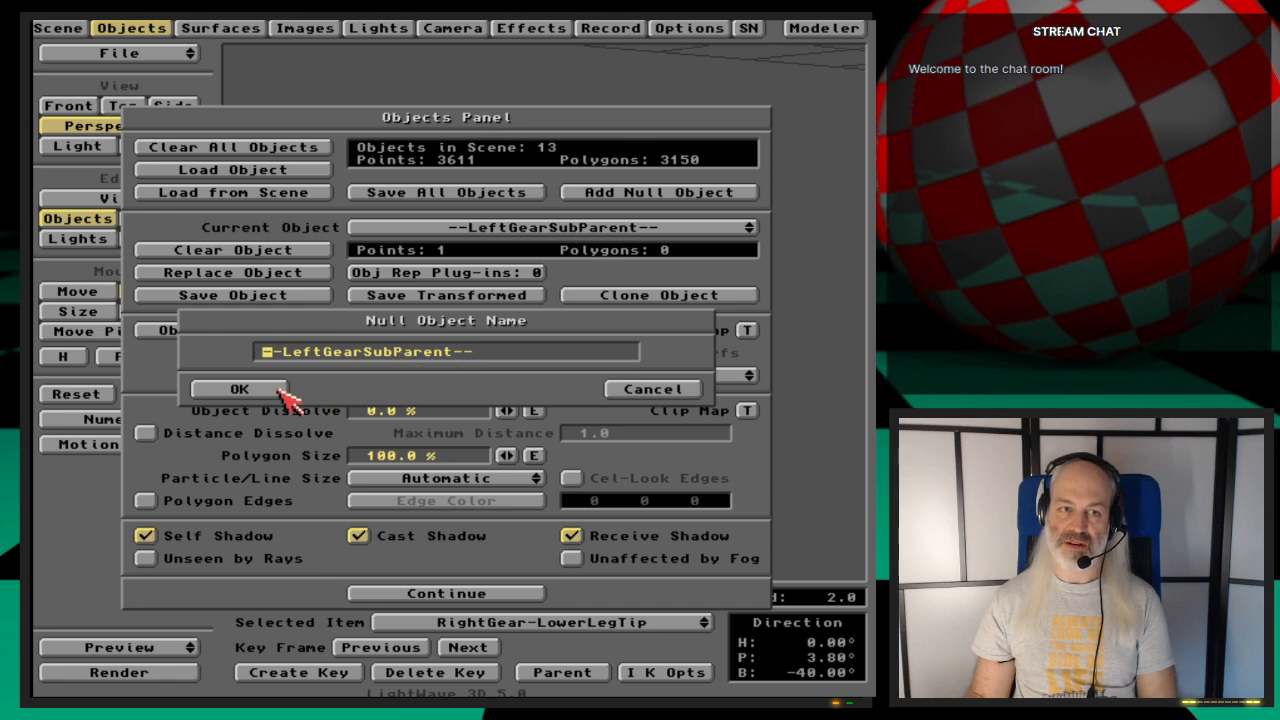
left_click(652, 389)
left_click(700, 228)
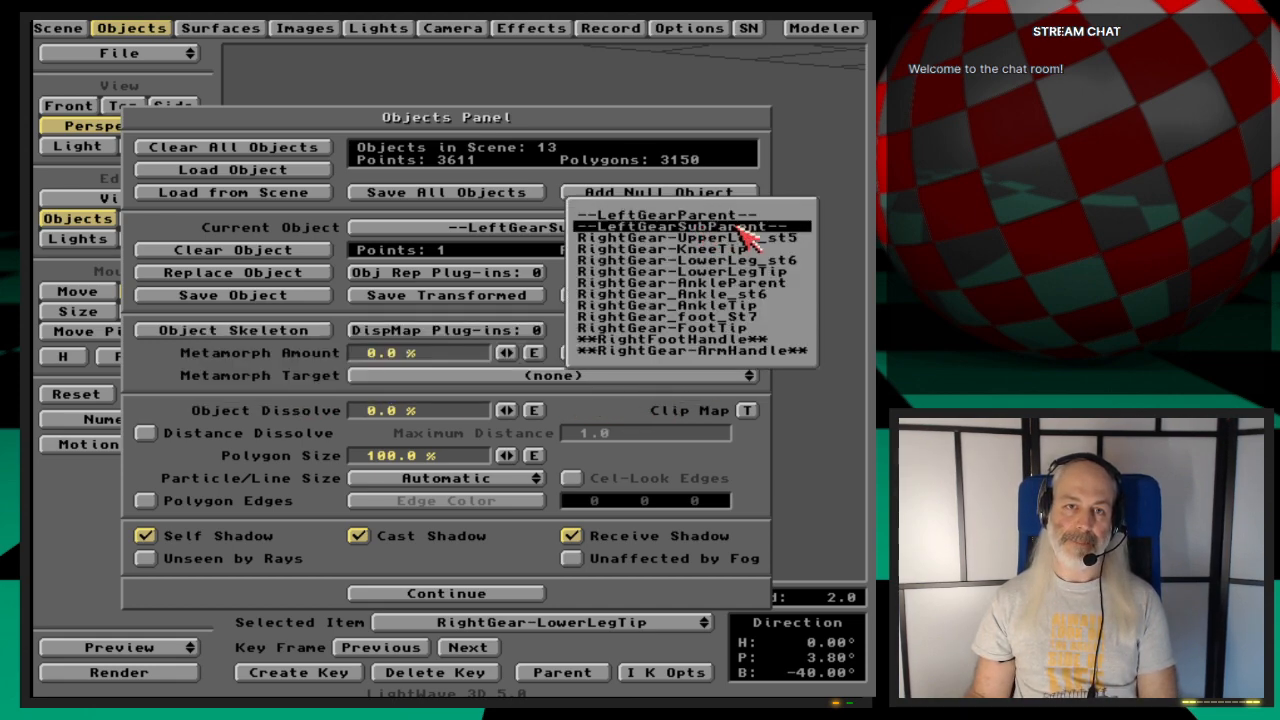
Step: Replace the RightGear-UpperLeg_st5 object with the LeftGear-UpperLeg_st5 file from the 3D:webcast/Ep.41/Objects drawer
left_click(755, 238)
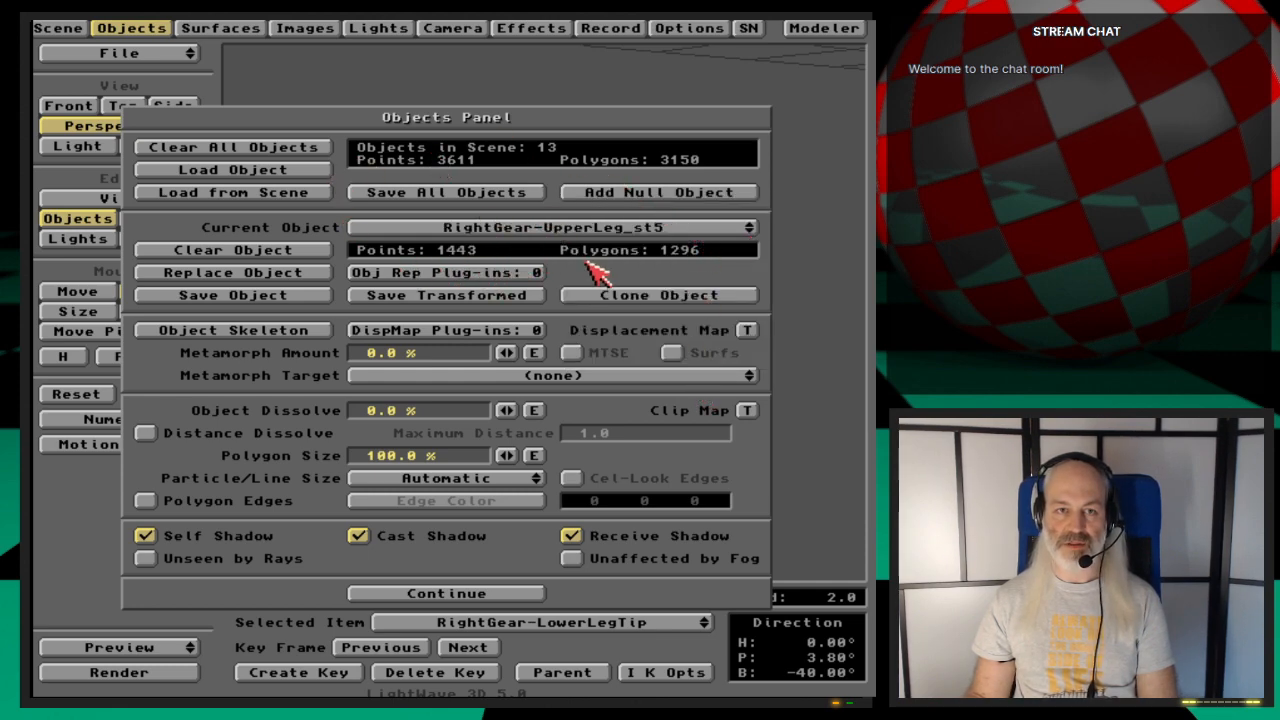
key("Down")
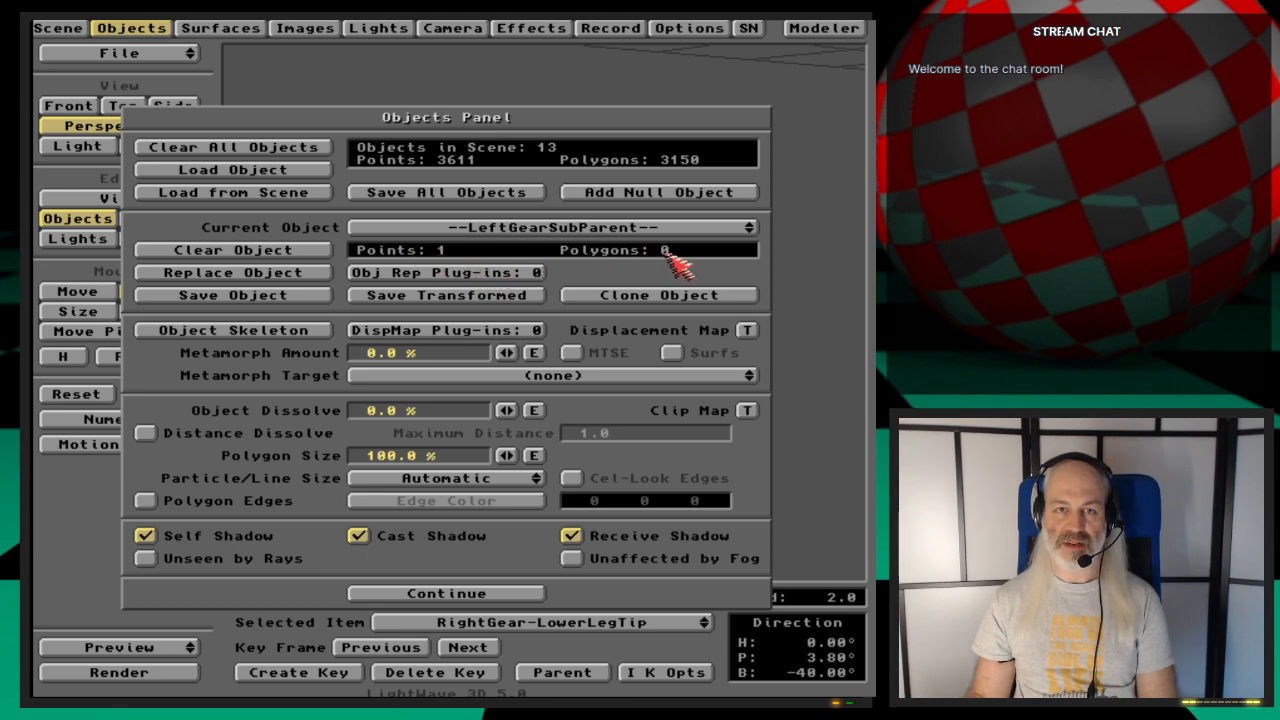
key("Up")
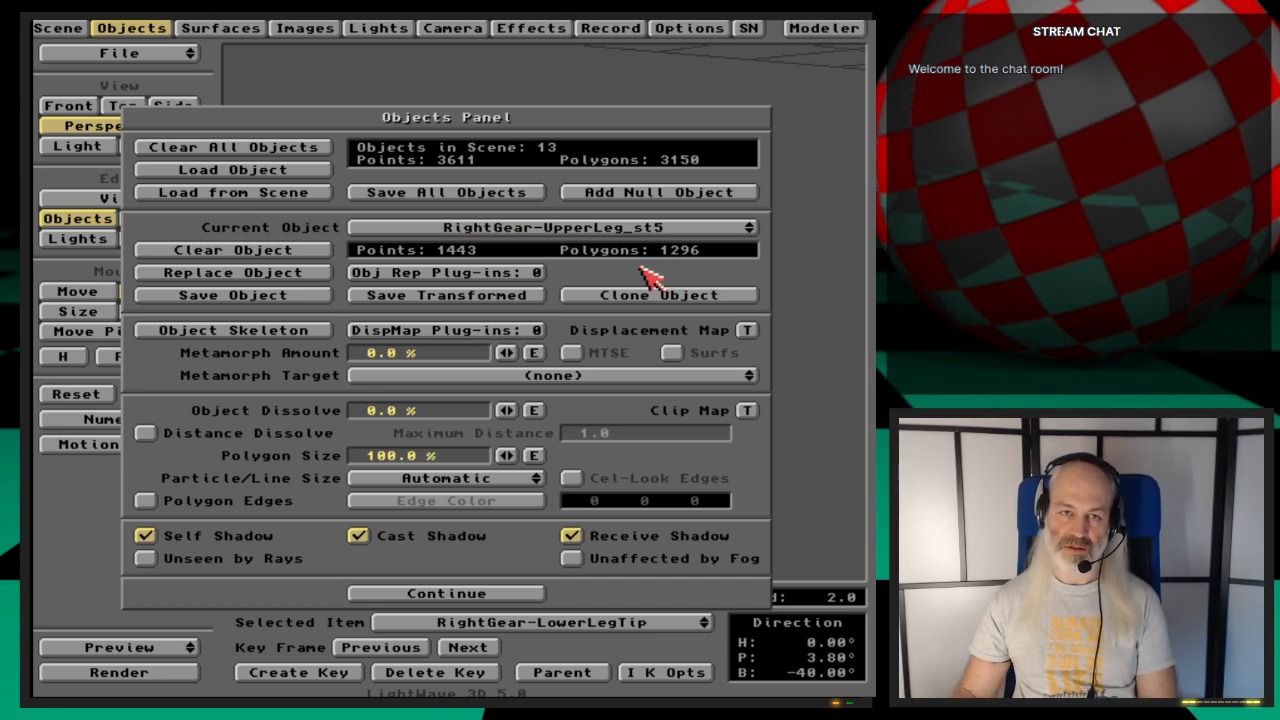
left_click(697, 232)
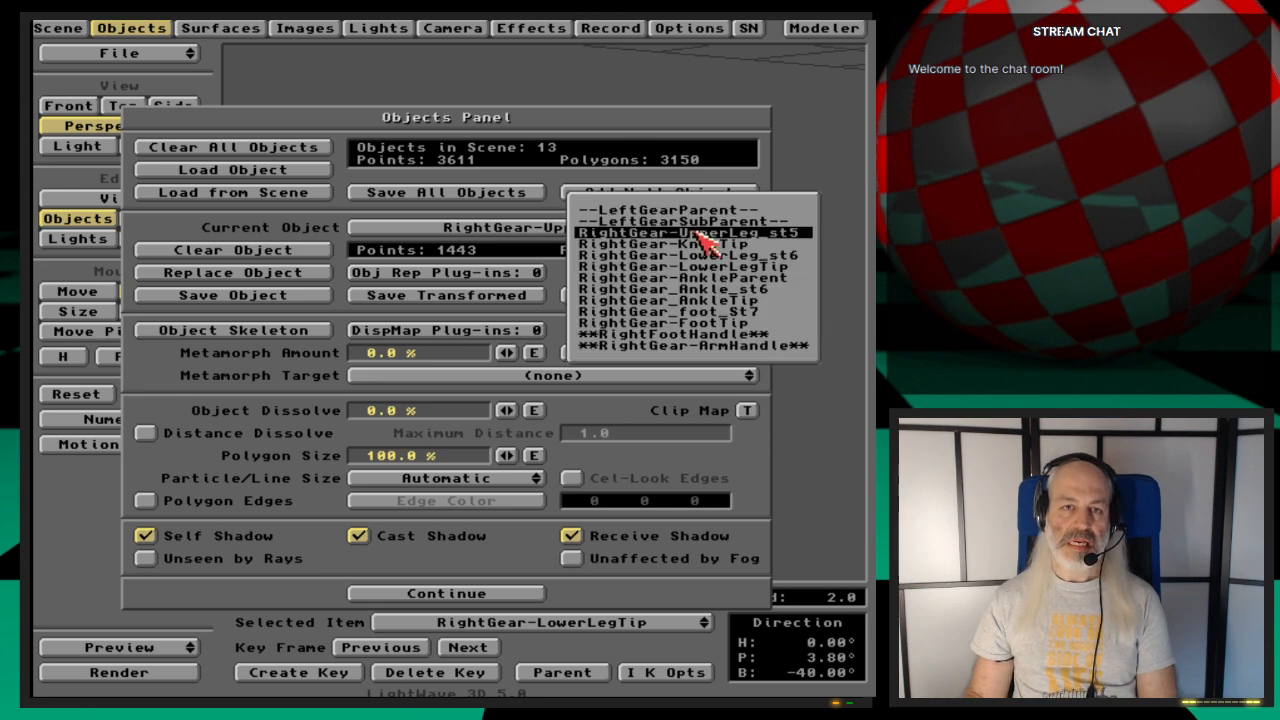
left_click(699, 233)
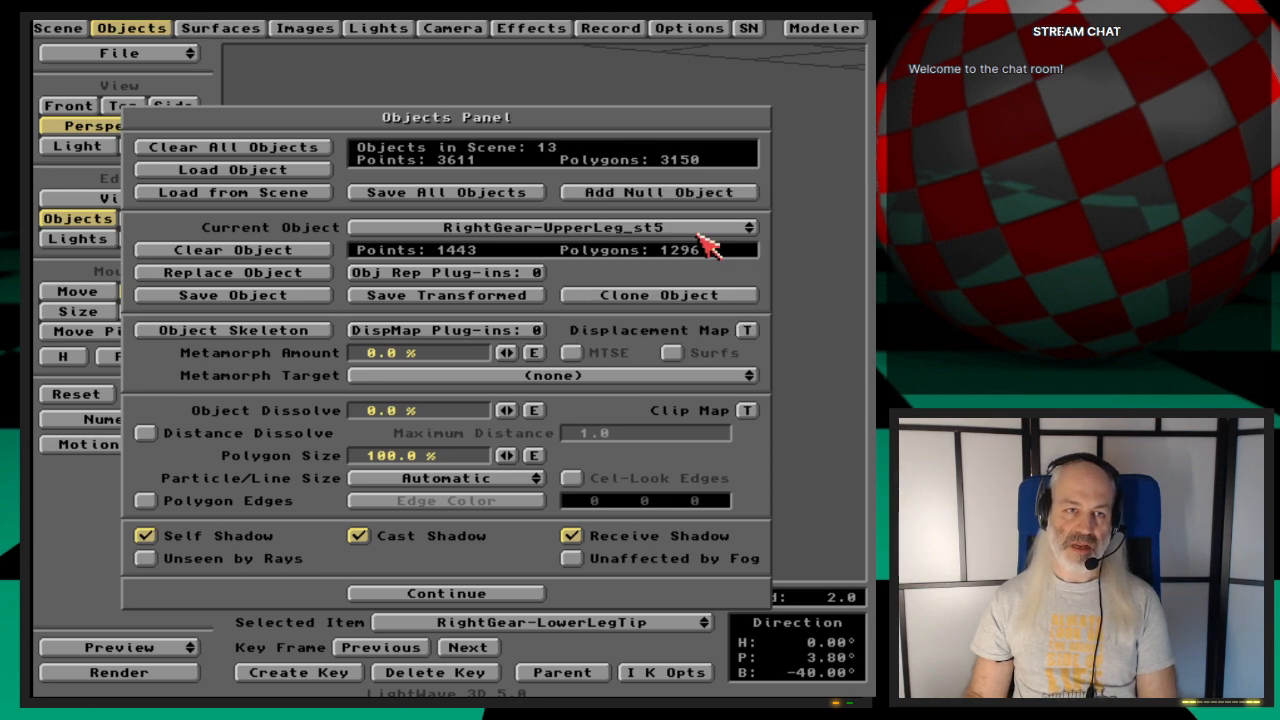
left_click(240, 270)
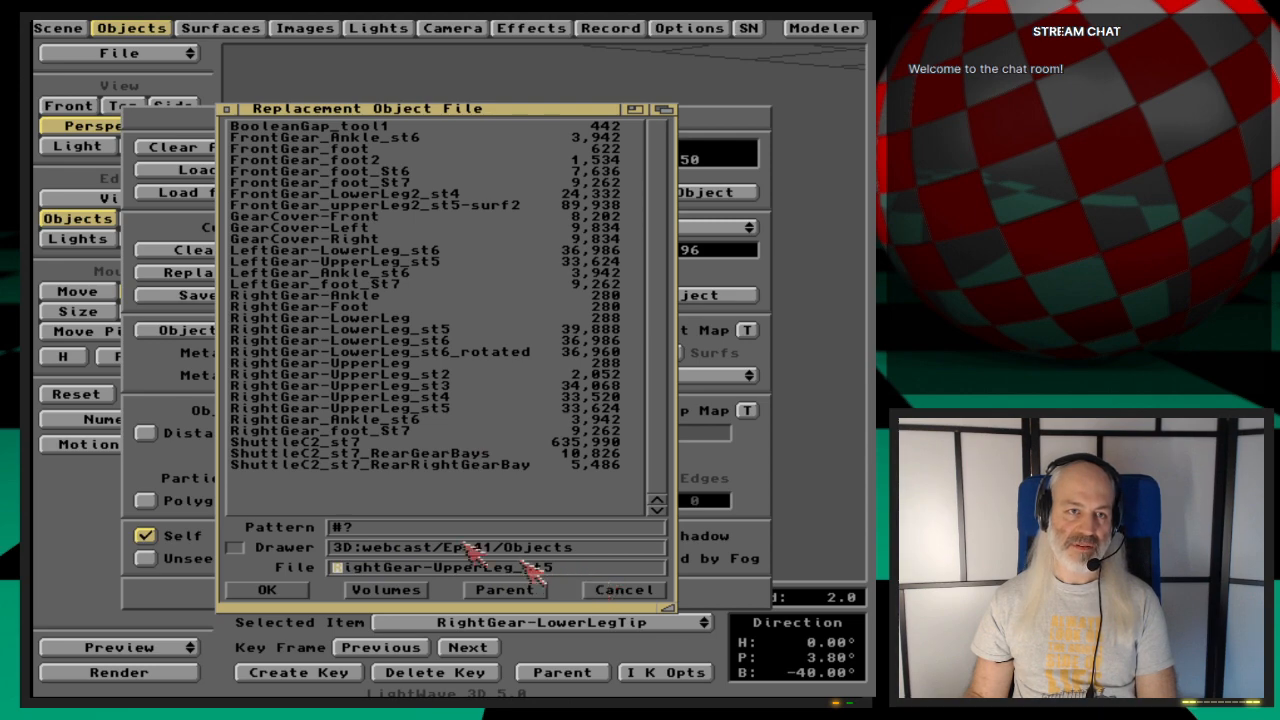
left_click(434, 262)
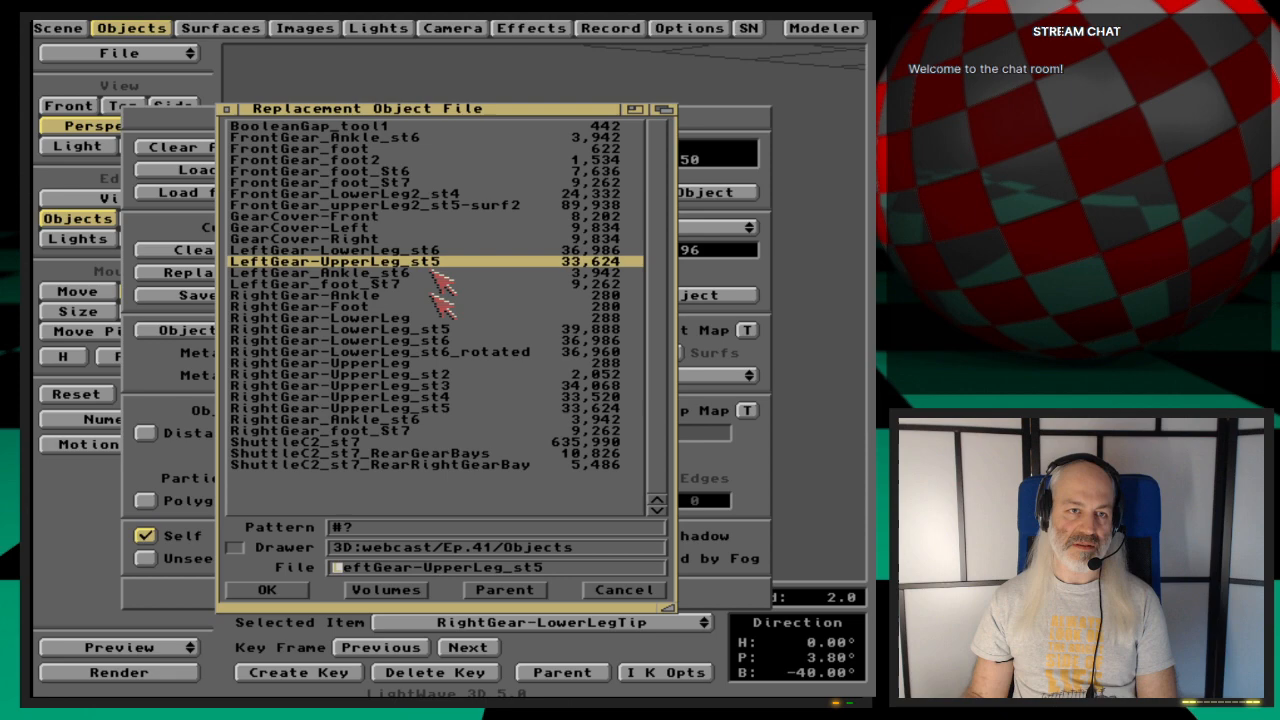
left_click(297, 587)
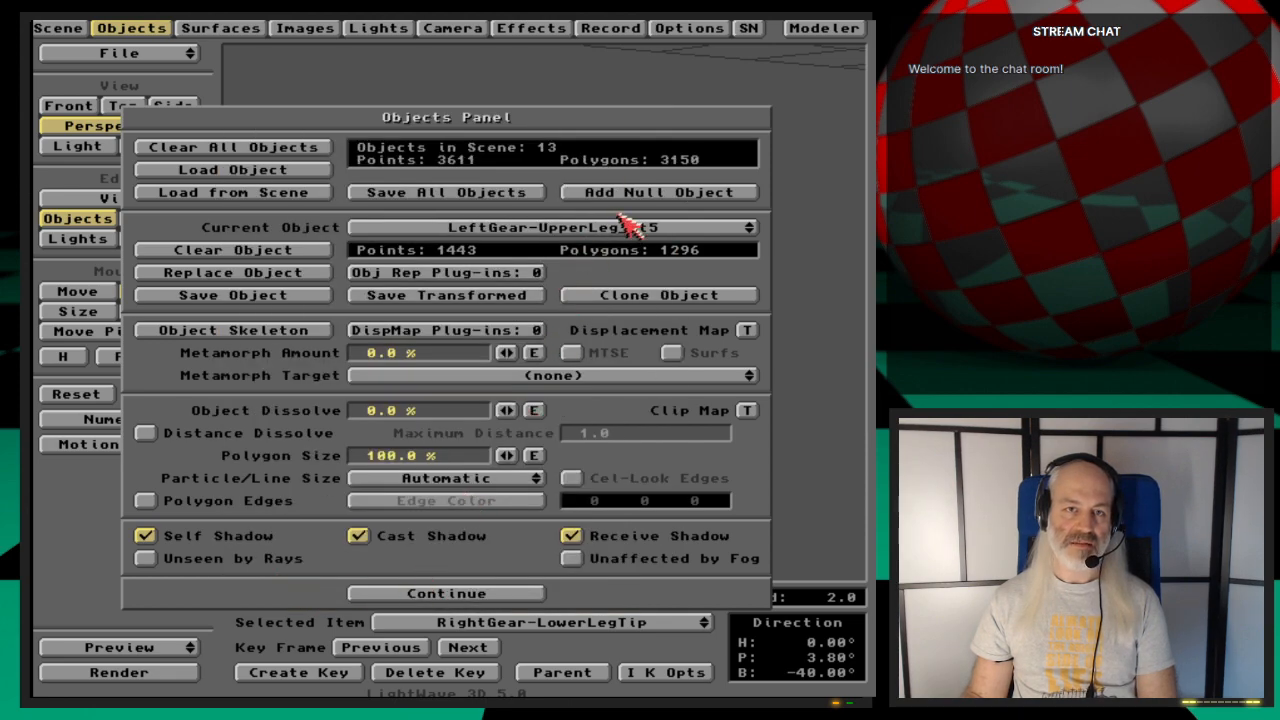
Step: Rename the RightGear-KneeTip null object as LeftGear-KneeTip
left_click(680, 229)
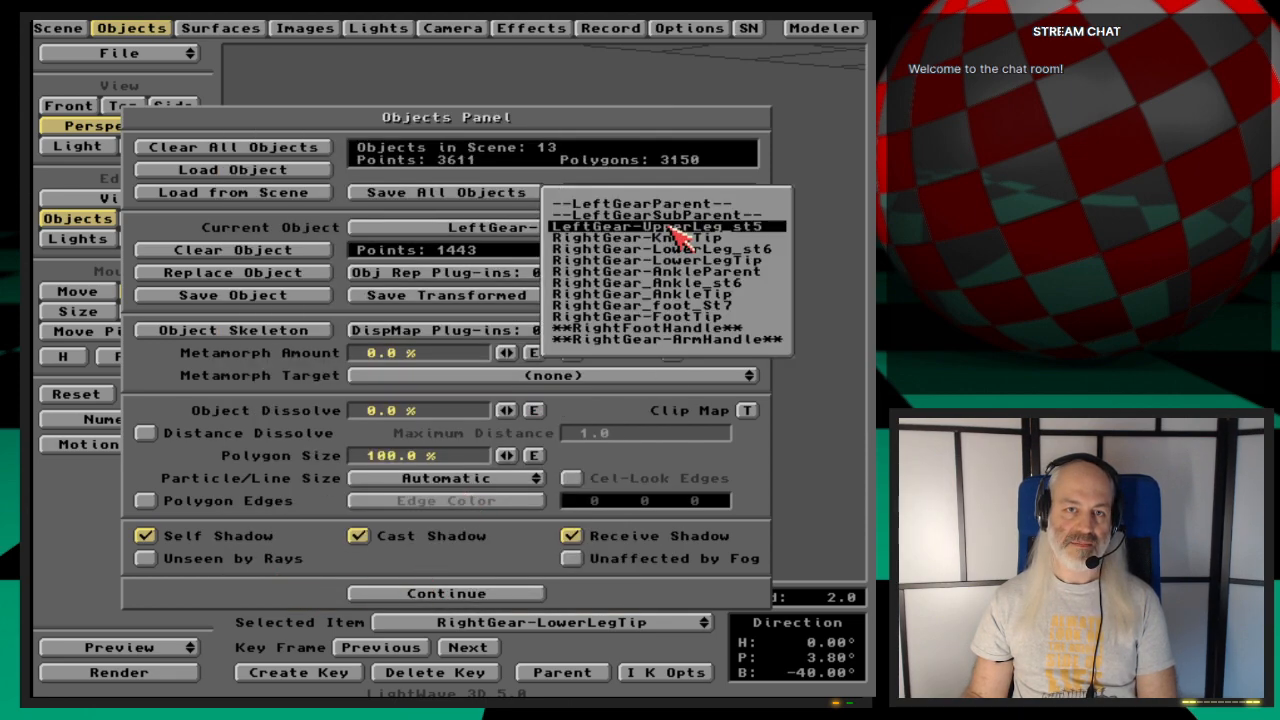
left_click(750, 230)
key("Down")
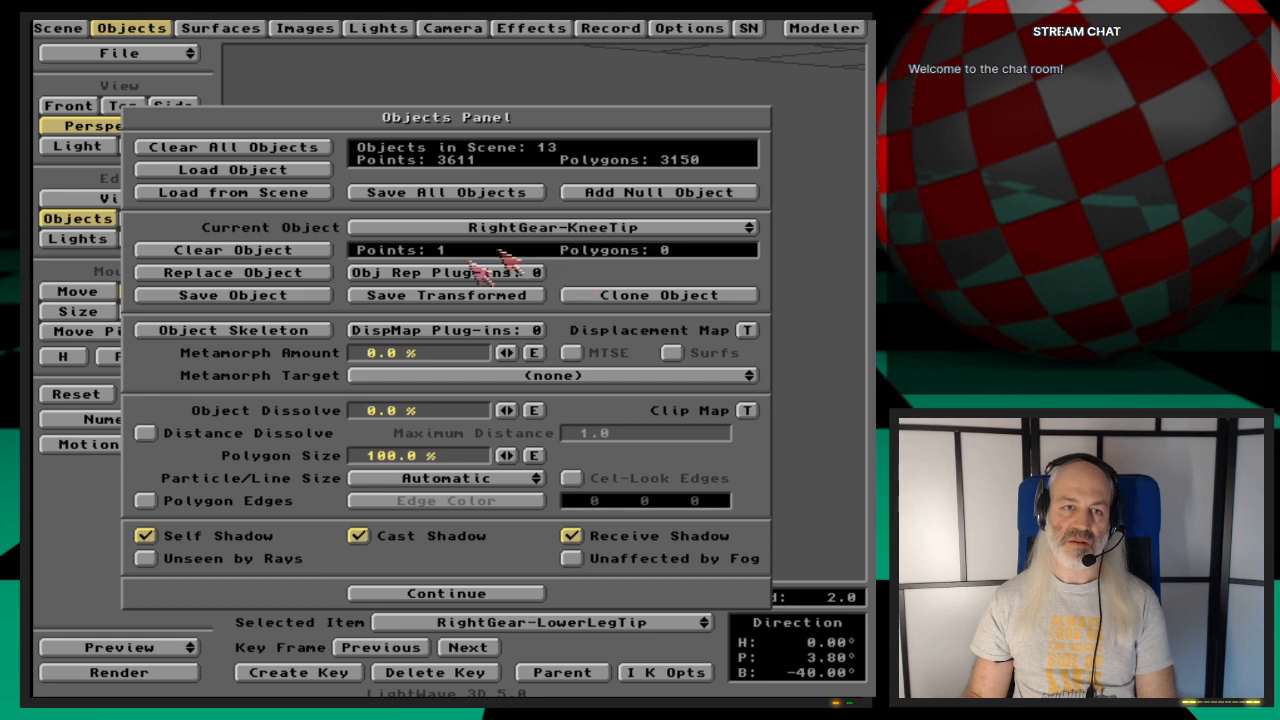
left_click(232, 295)
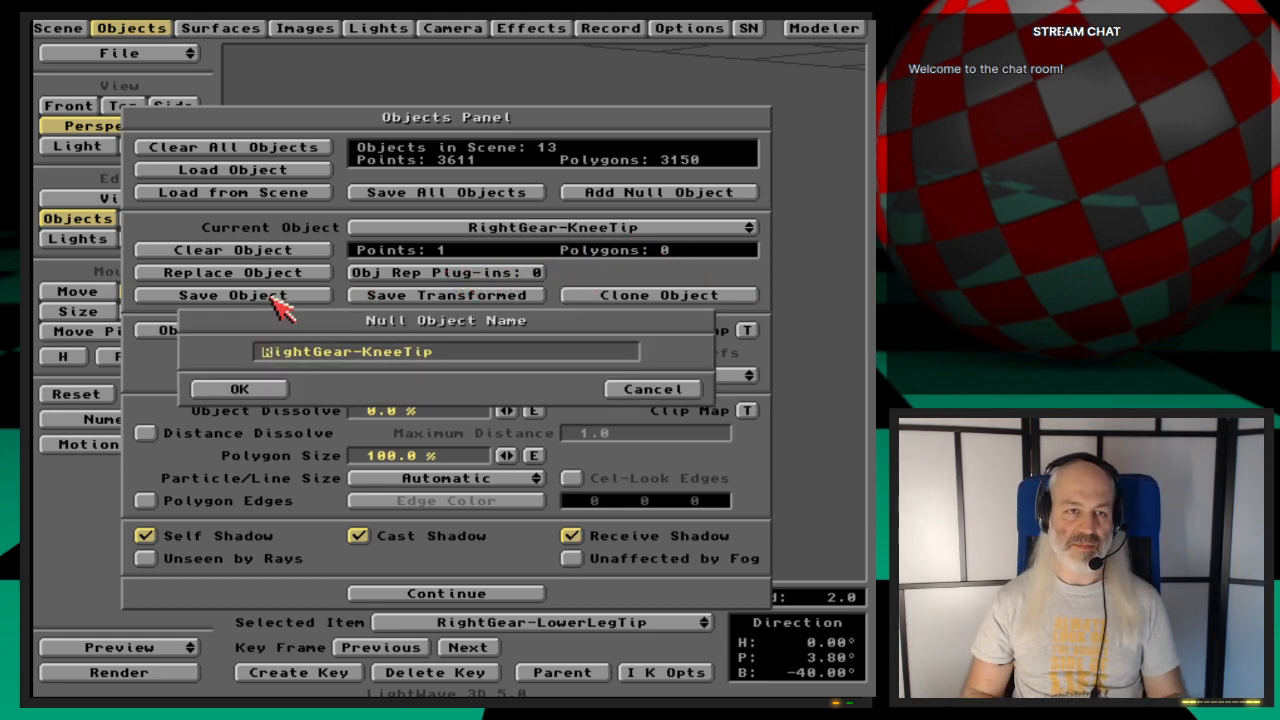
key("Delete")
key("Delete")
key("Delete")
key("Delete")
type("Left")
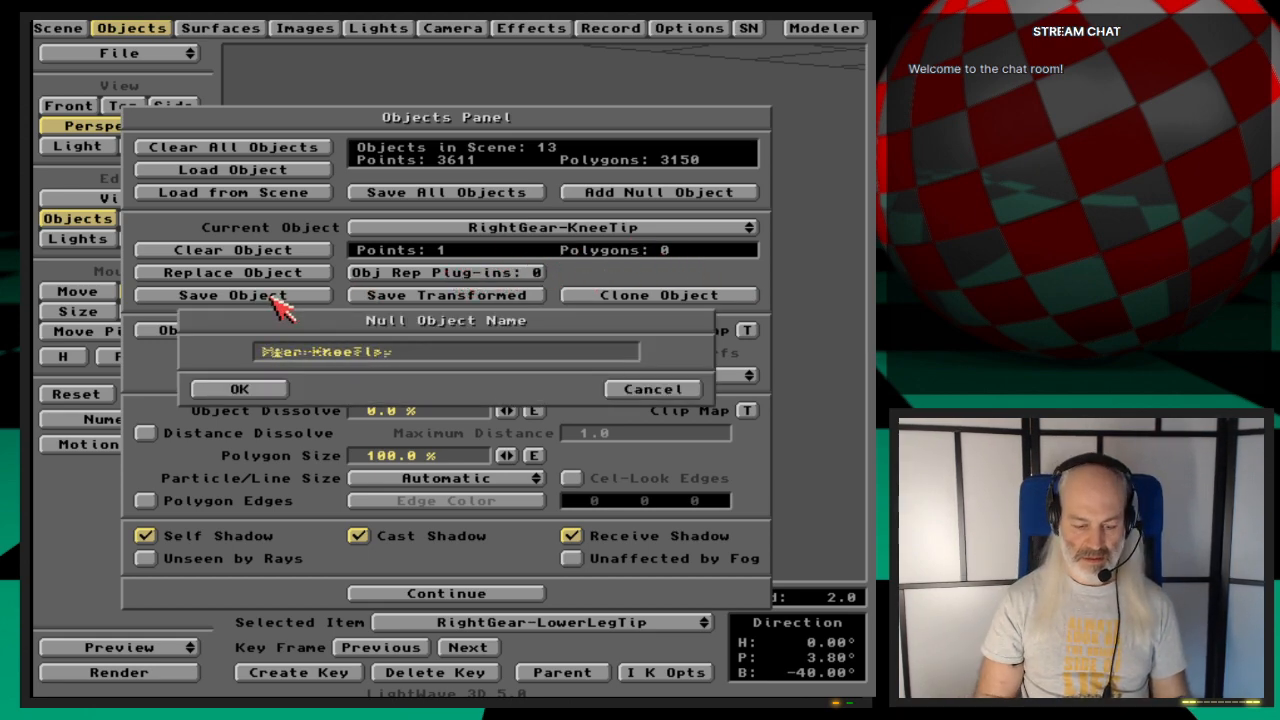
key("Return")
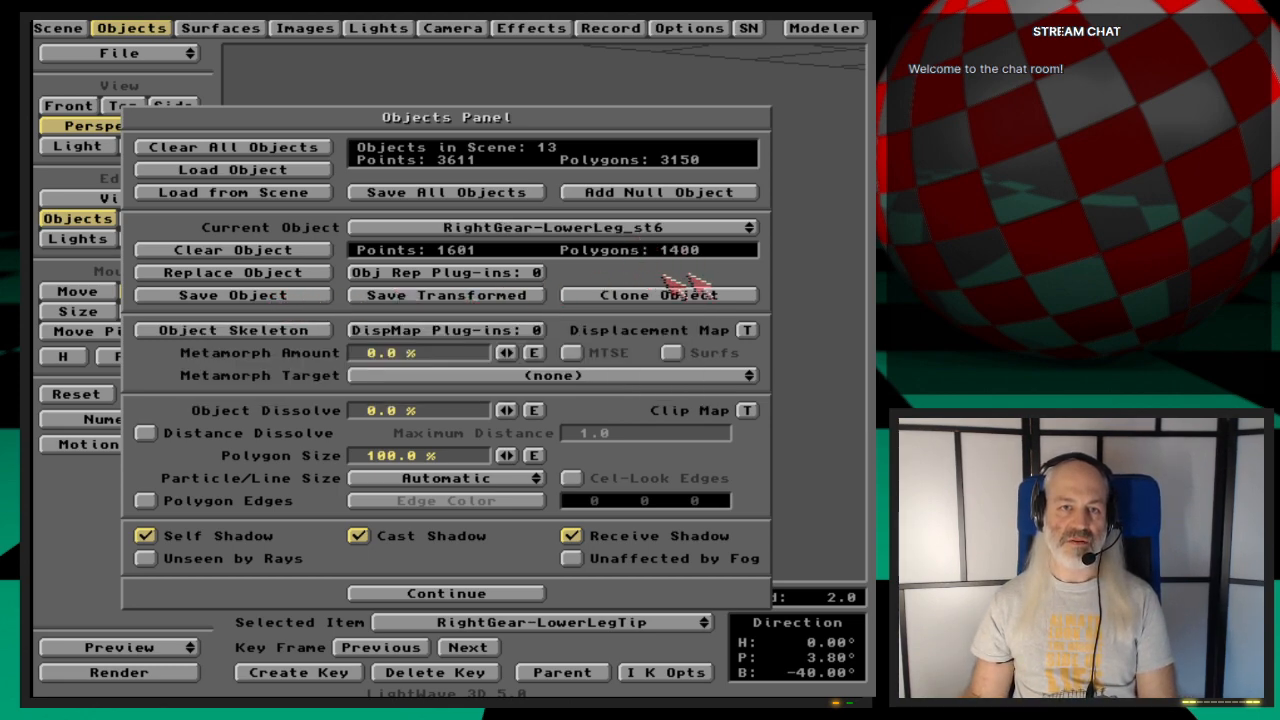
Step: Replace the RightGear-LowerLeg_st6 object with the LeftGear-LowerLeg_st6 file
left_click(300, 280)
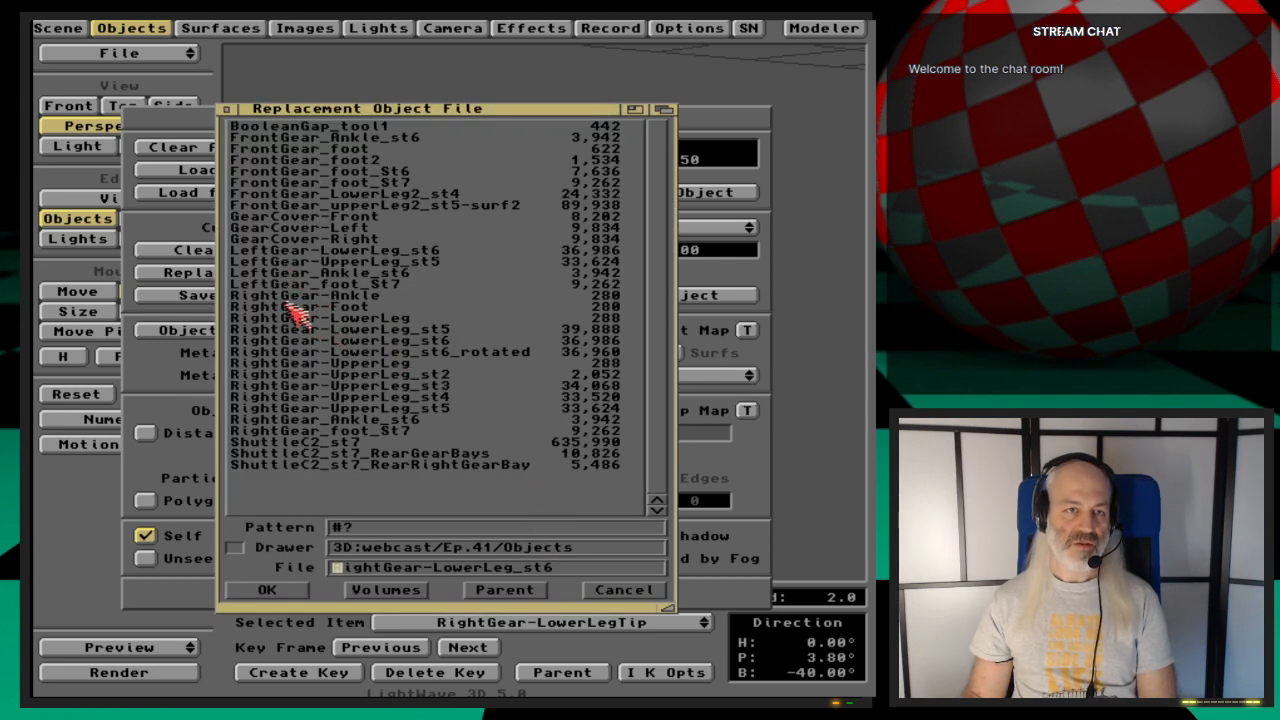
left_click(445, 252)
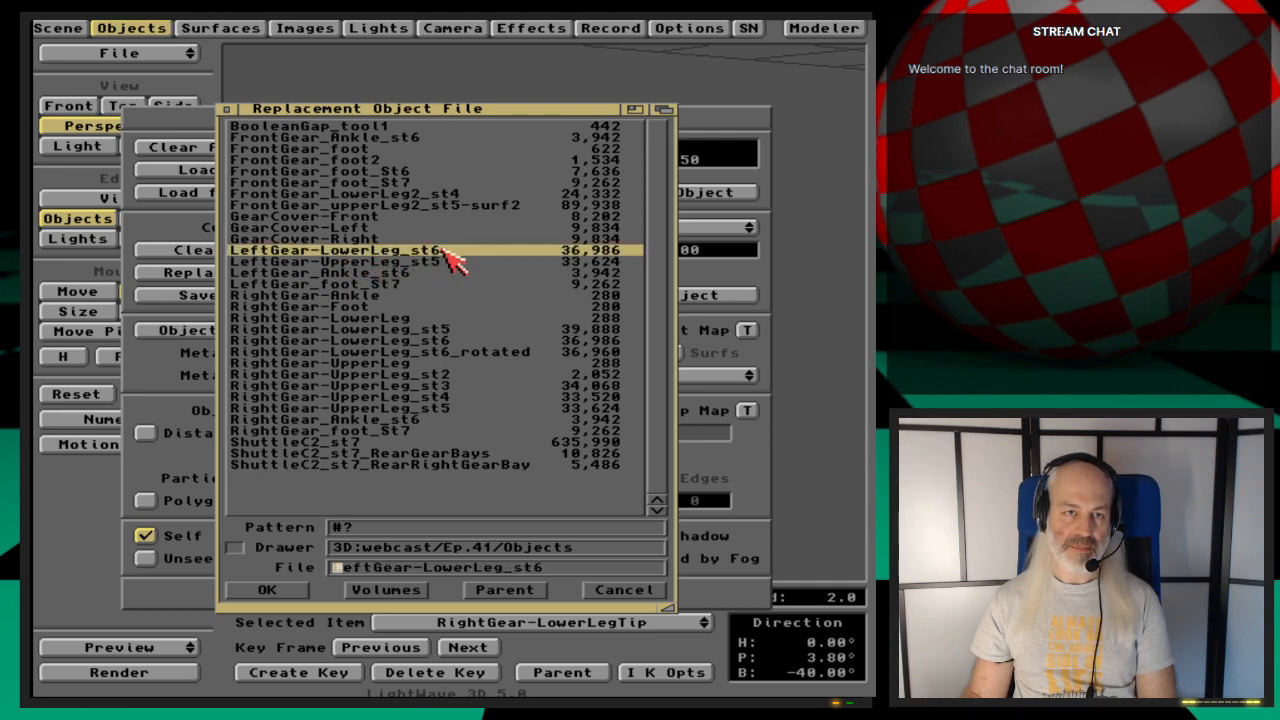
left_click(274, 592)
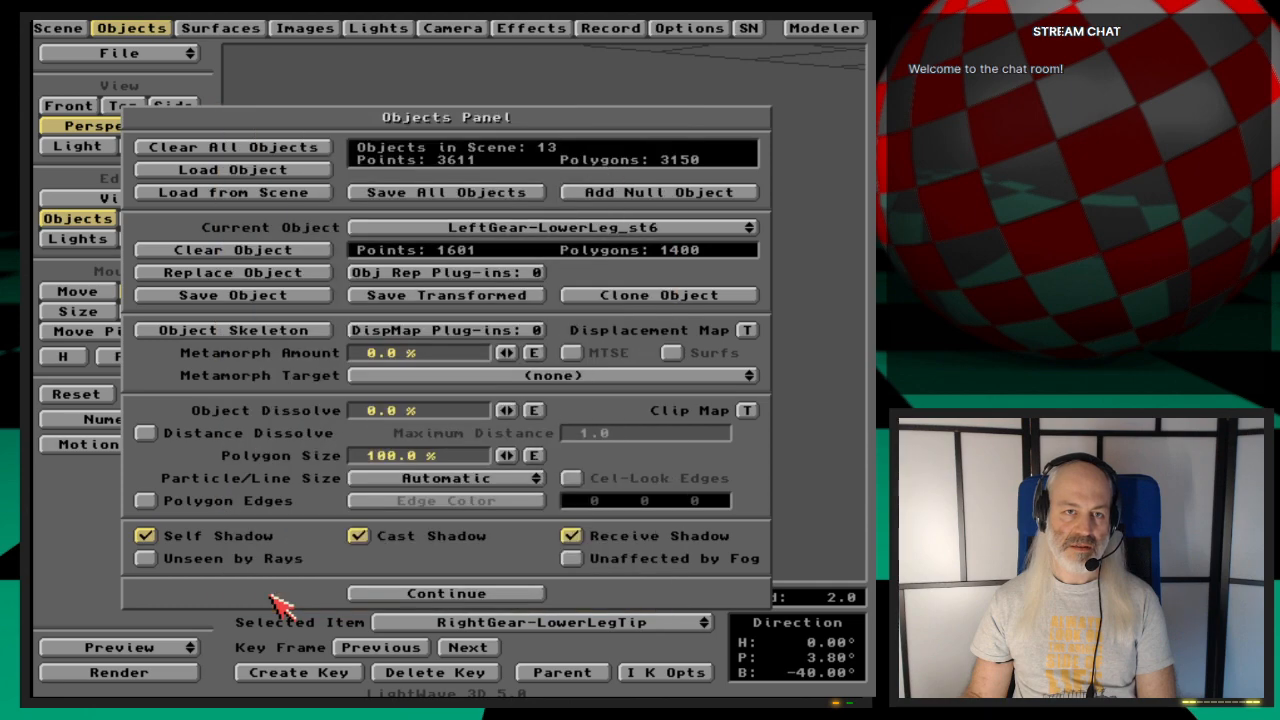
Step: Rename the RightGear-LowerLegTip null object as LeftGear-LowerLegTip
left_click(627, 229)
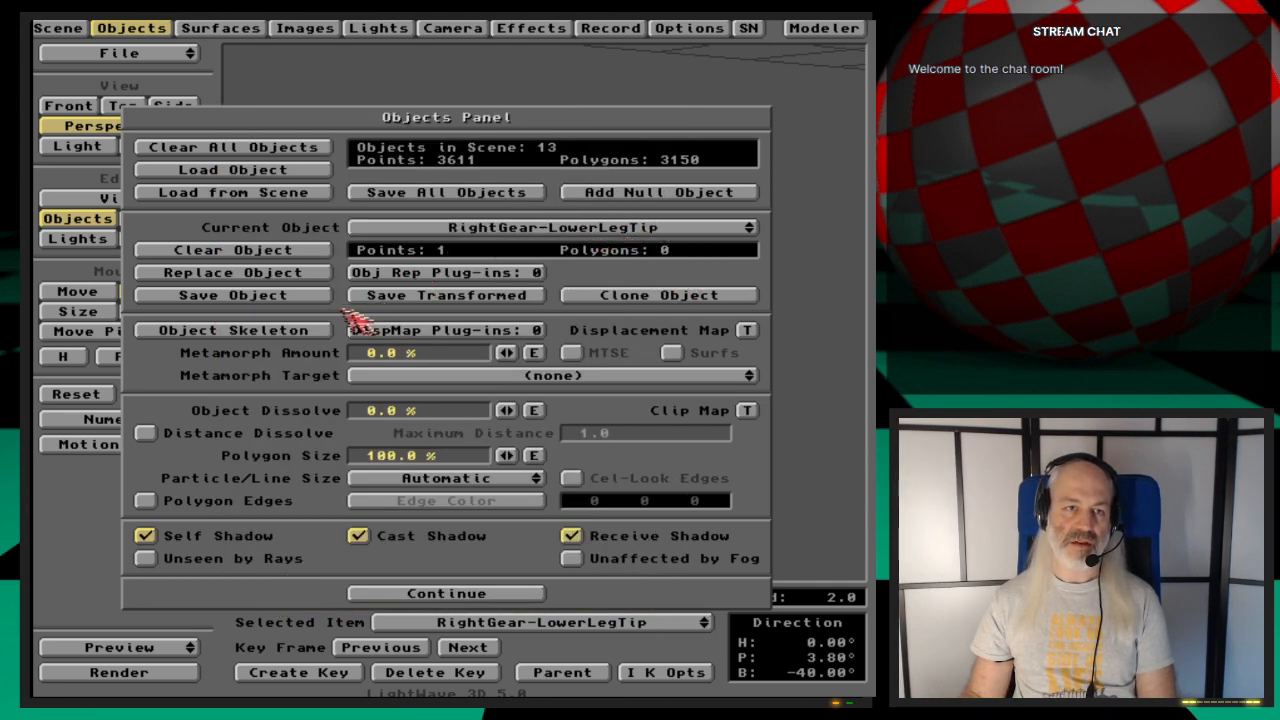
left_click(298, 303)
key("Delete")
key("Delete")
key("Delete")
key("Delete")
key("Delete")
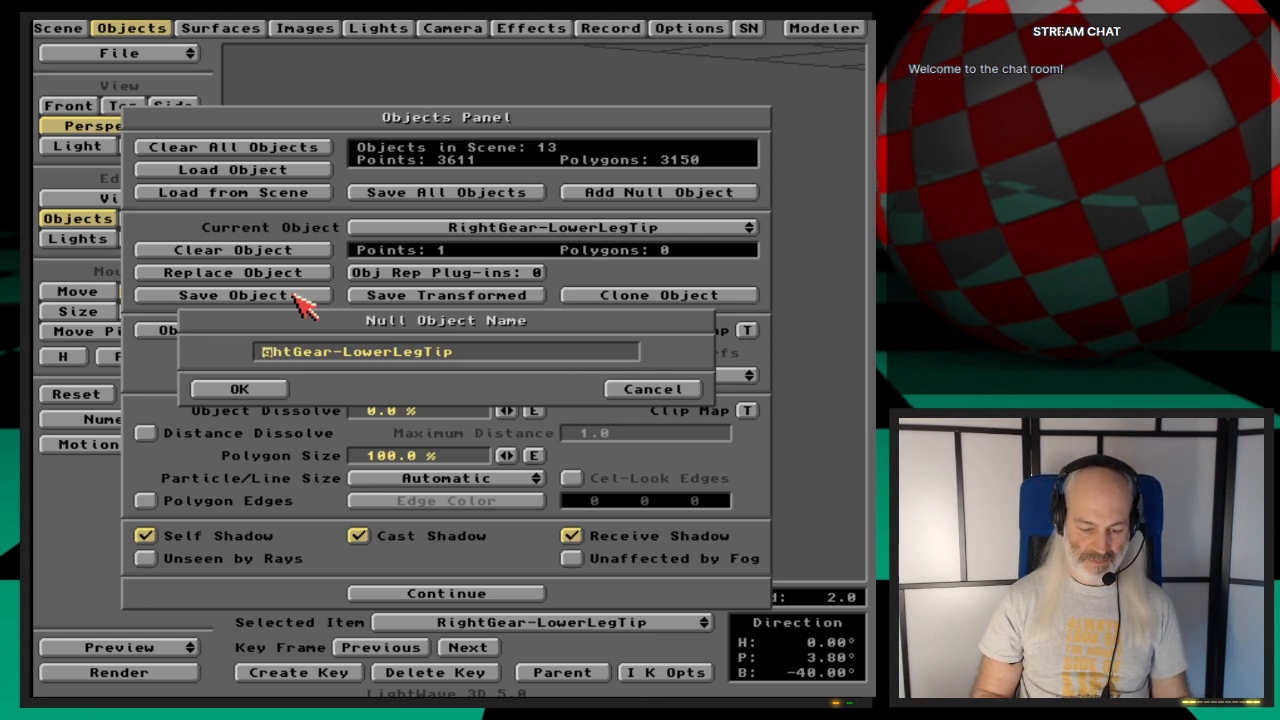
type("Left")
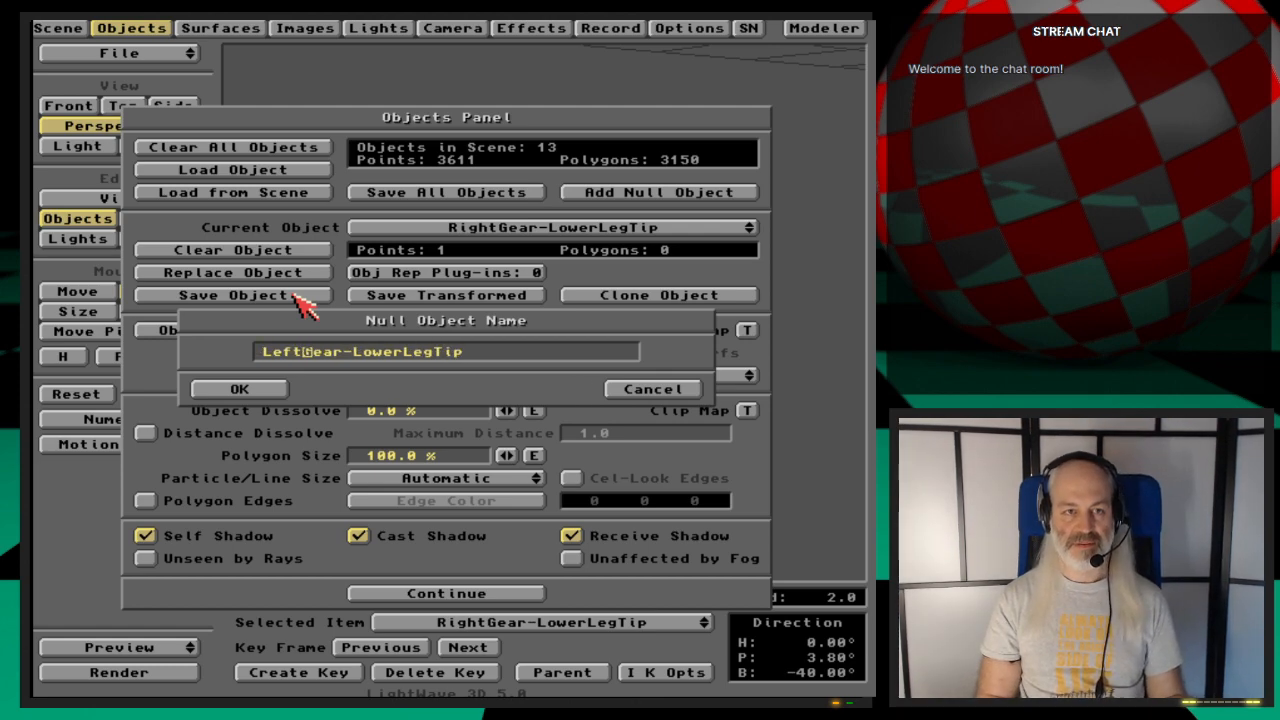
key("Return")
Step: Rename the RightGear-AnkleParent null object as LeftGear-AnkleParent
key("Down")
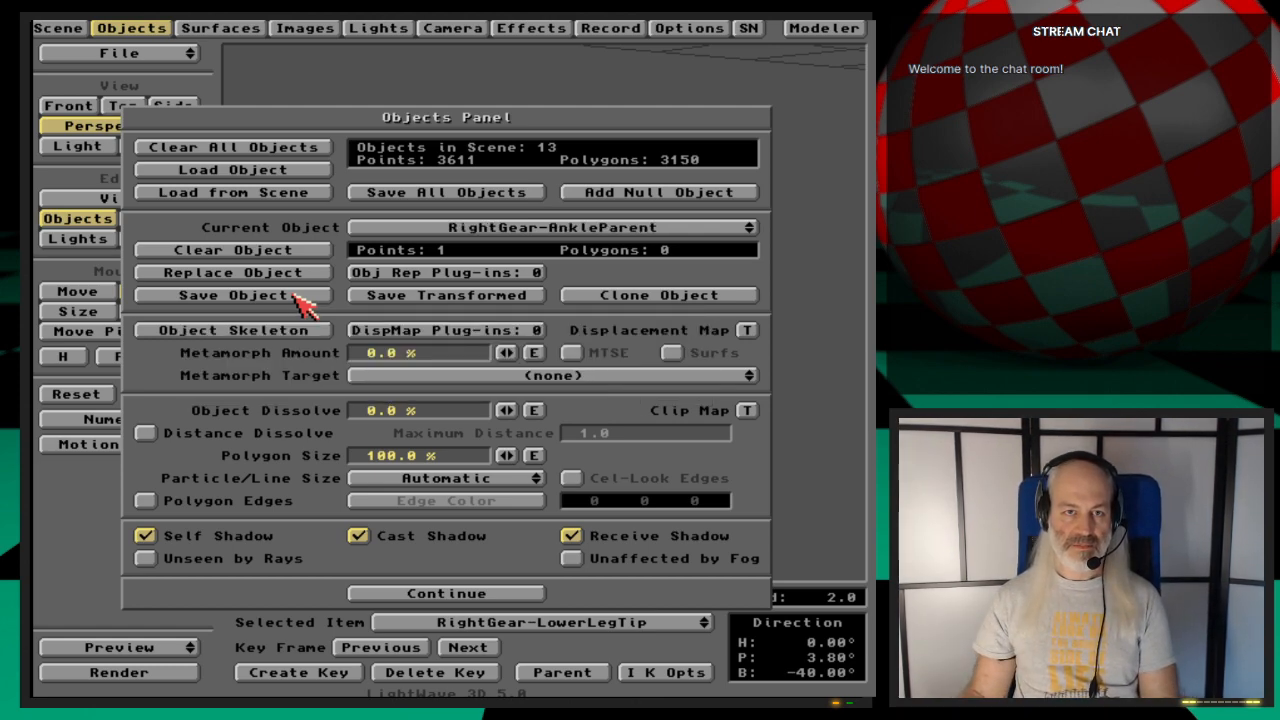
left_click(296, 296)
key("Delete")
key("Delete")
key("Delete")
key("Delete")
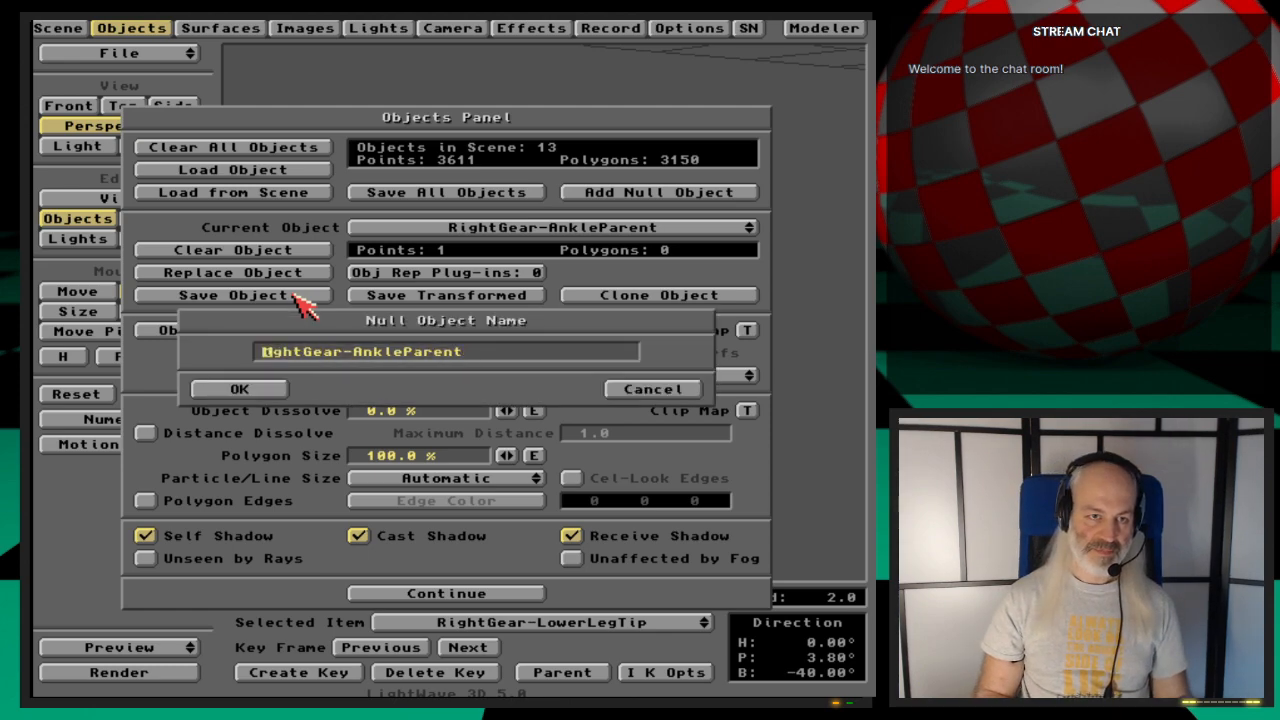
key("Delete")
type("Left")
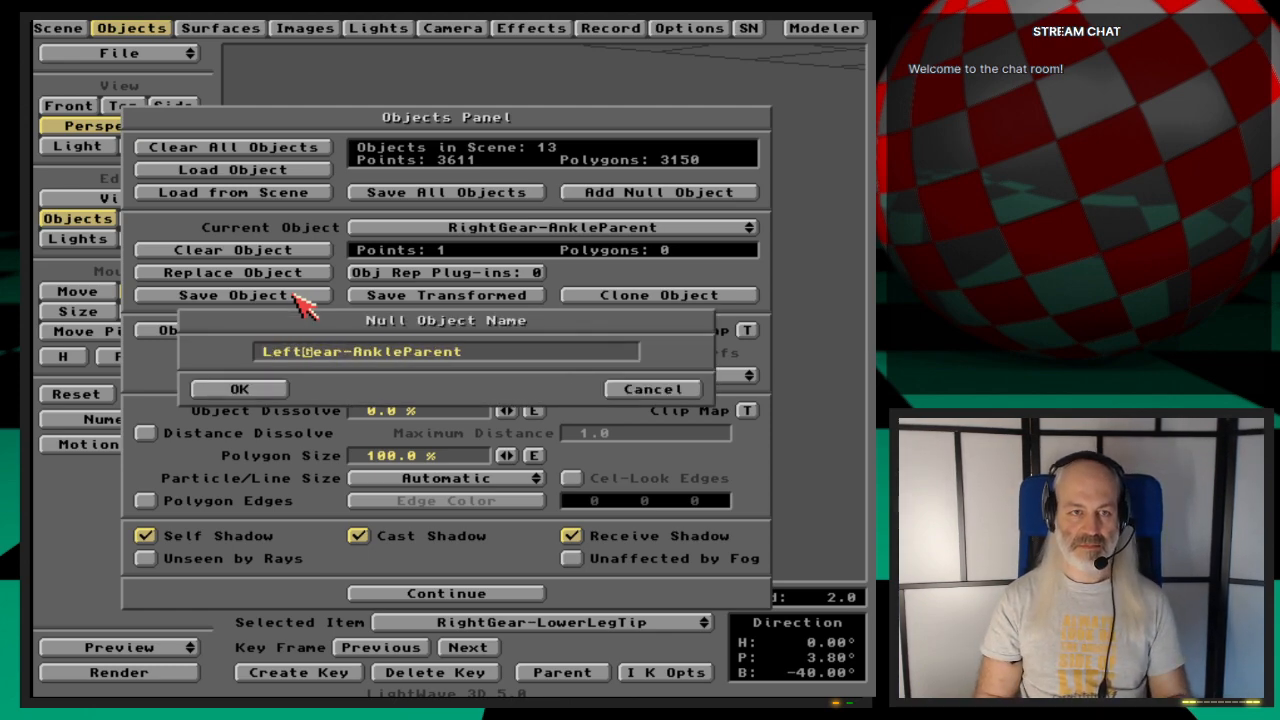
key("Return")
Step: Replace the RightGear_Ankle_st6 object with the LeftGear_Ankle_st6 file from the 3D:webcast/Ep.41/Objects drawer
key("Down")
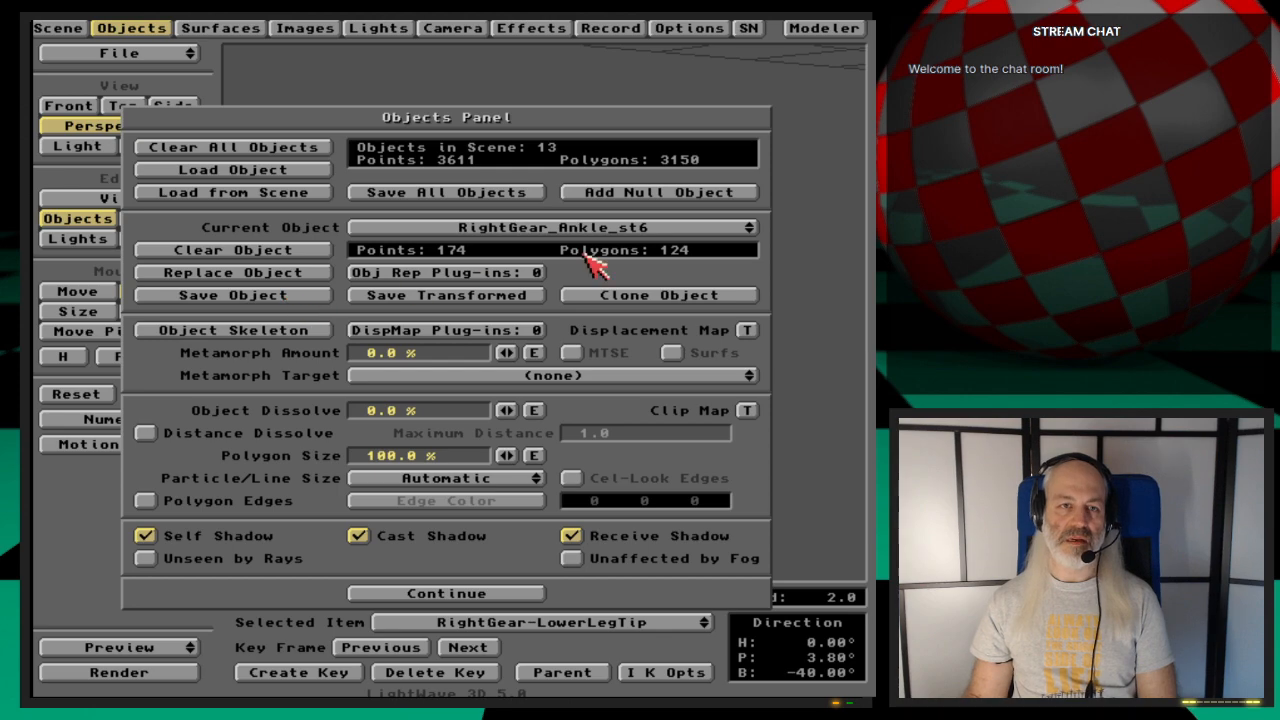
left_click(320, 276)
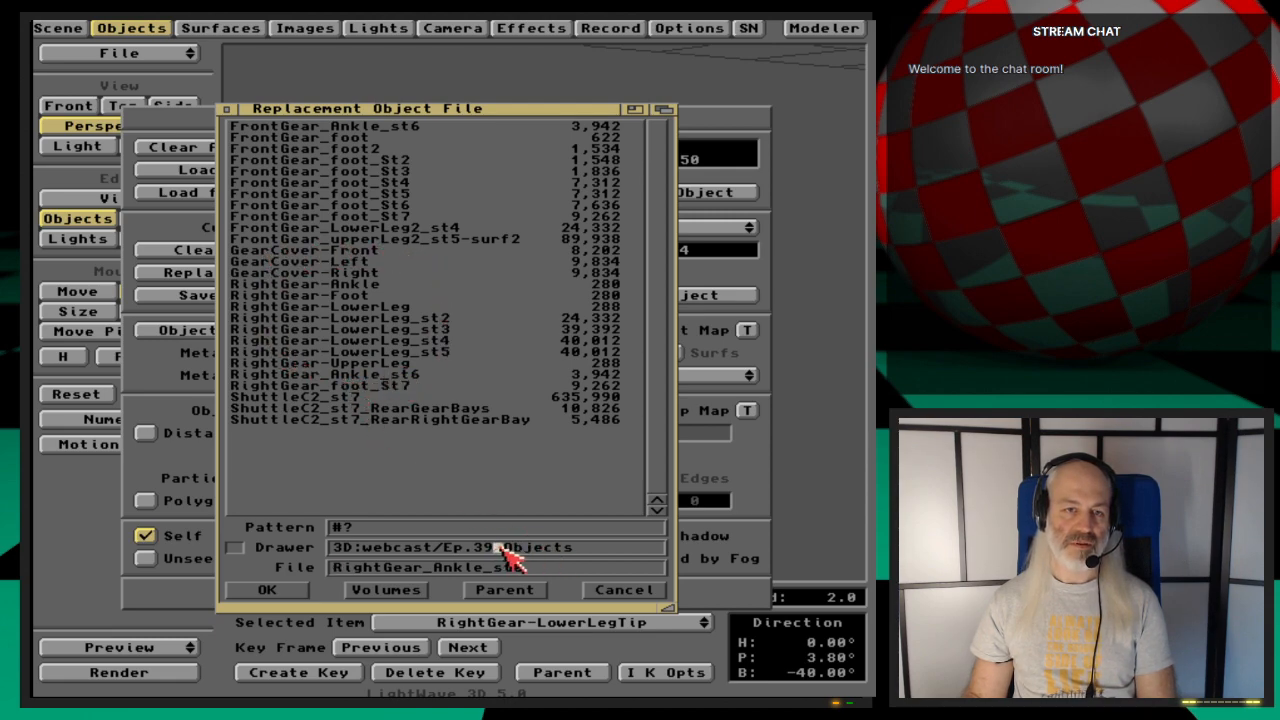
type("40")
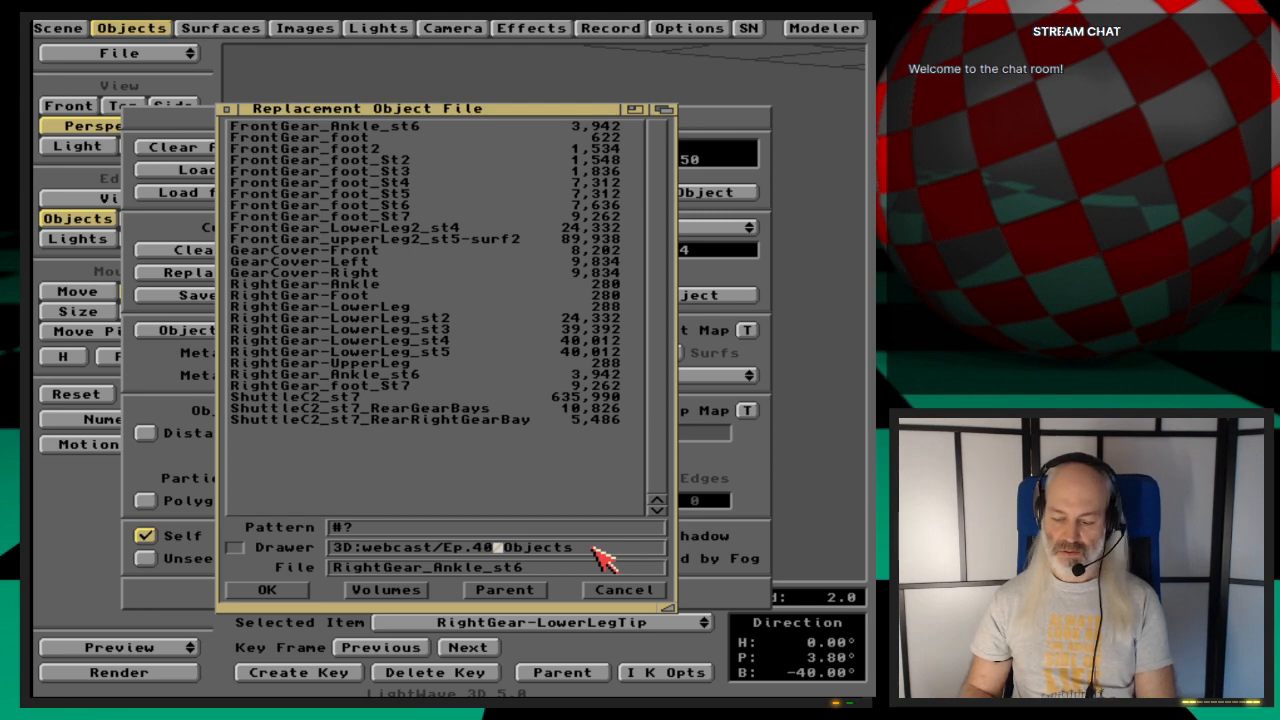
key("Return")
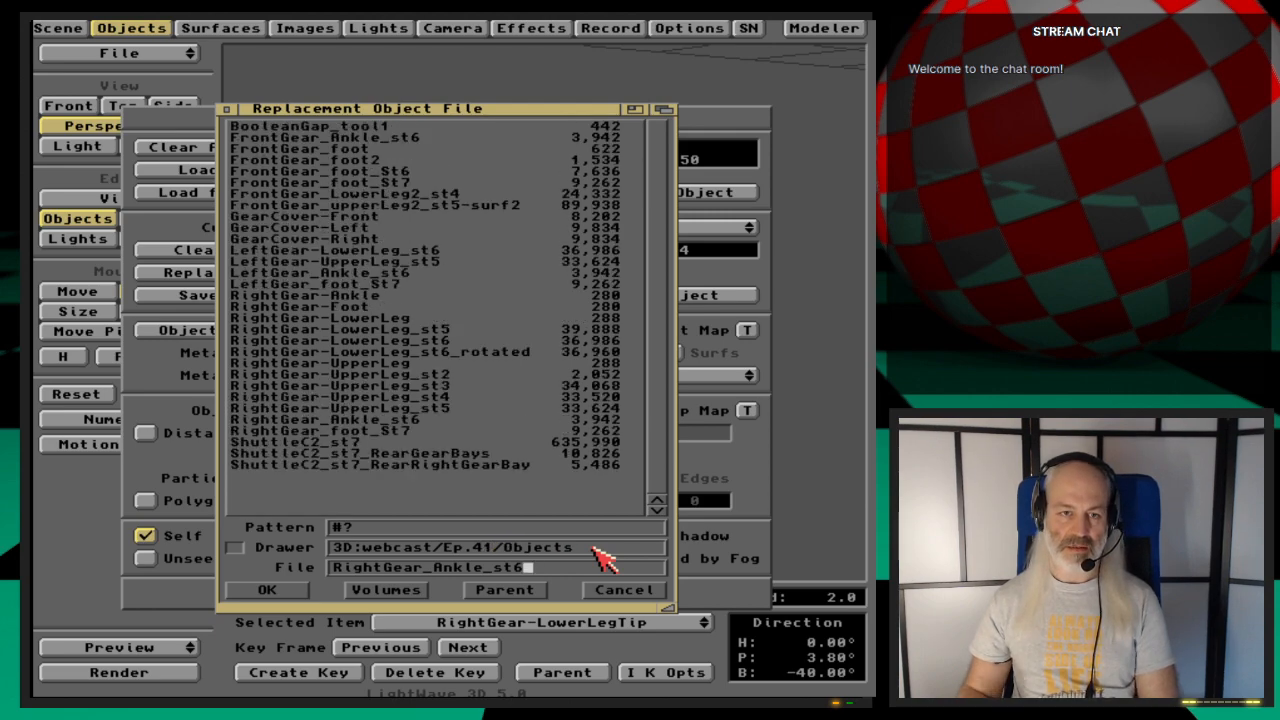
left_click(318, 275)
left_click(280, 590)
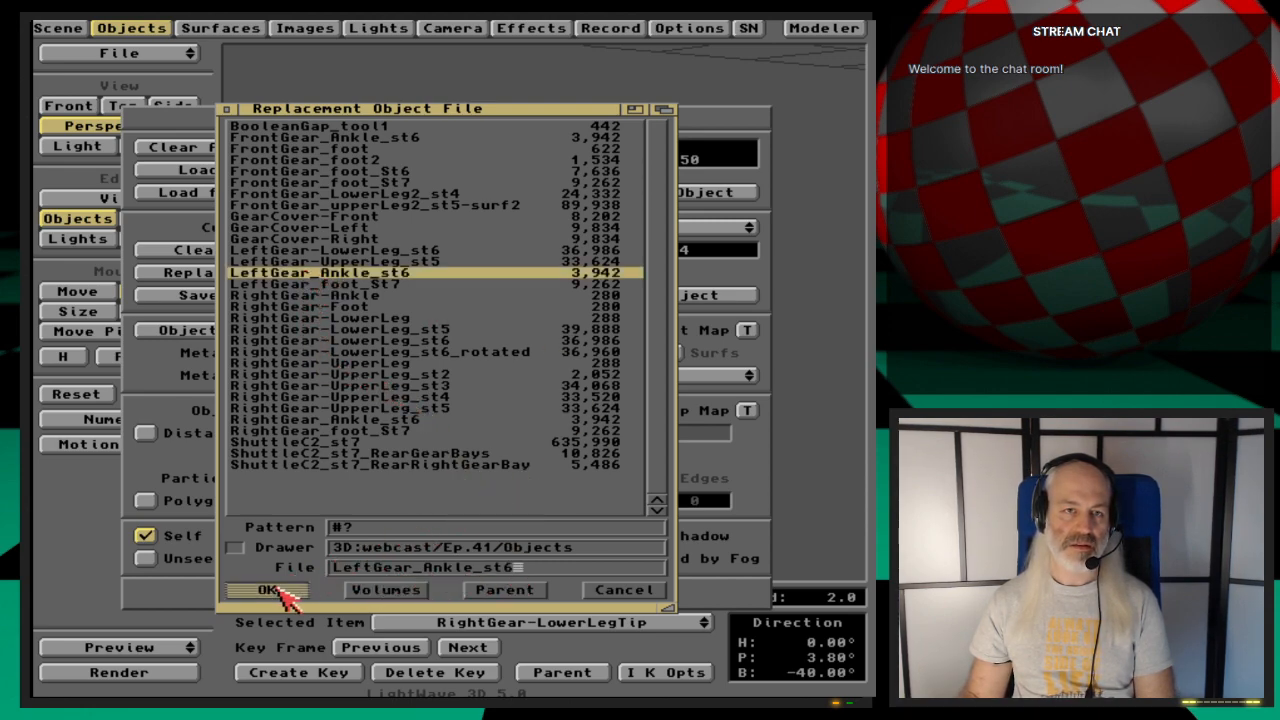
Step: Rename the RightGear_AnkleTip null object as LeftGear_AnkleTip
key("Down")
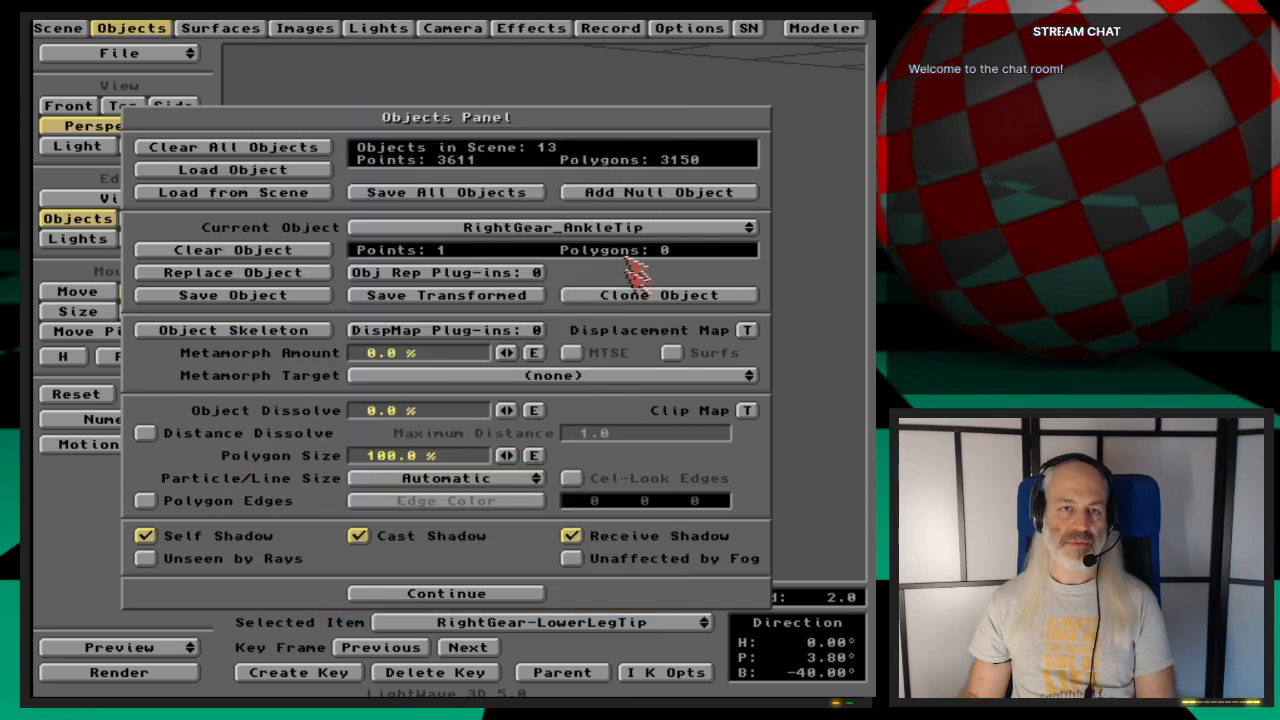
left_click(262, 294)
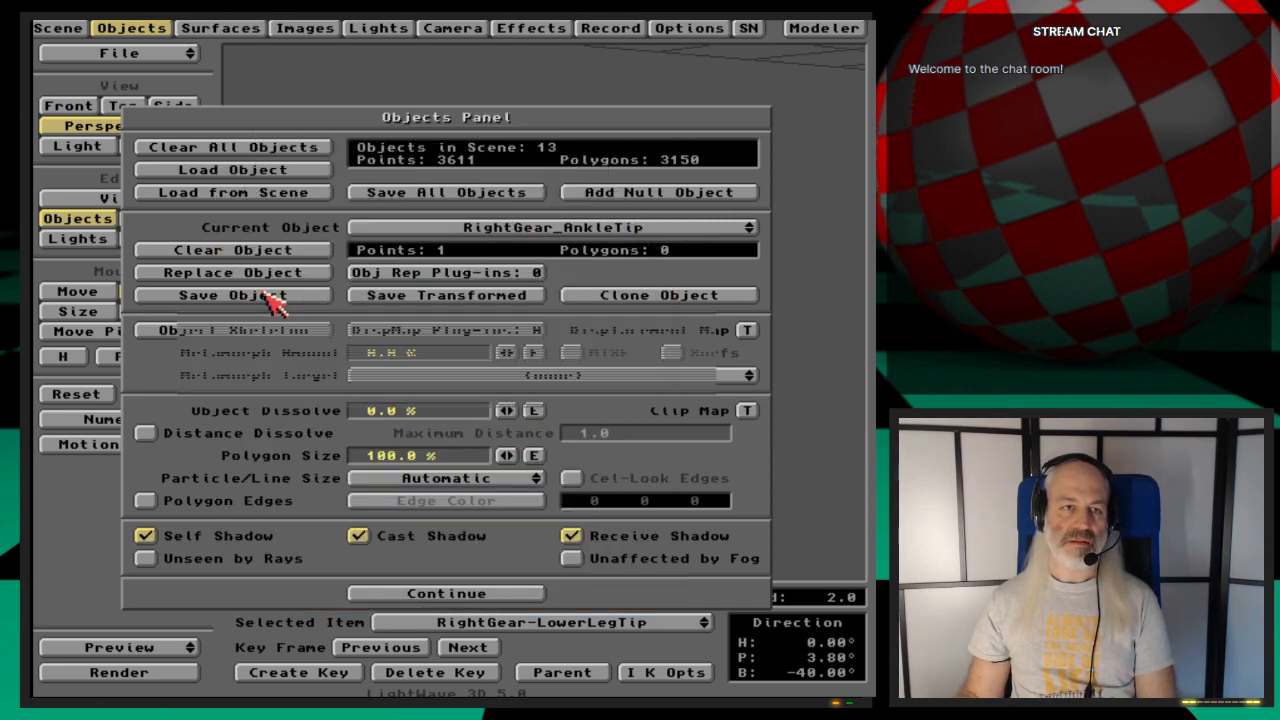
key("Delete")
key("Delete")
key("Delete")
key("Delete")
key("Delete")
type("Lef")
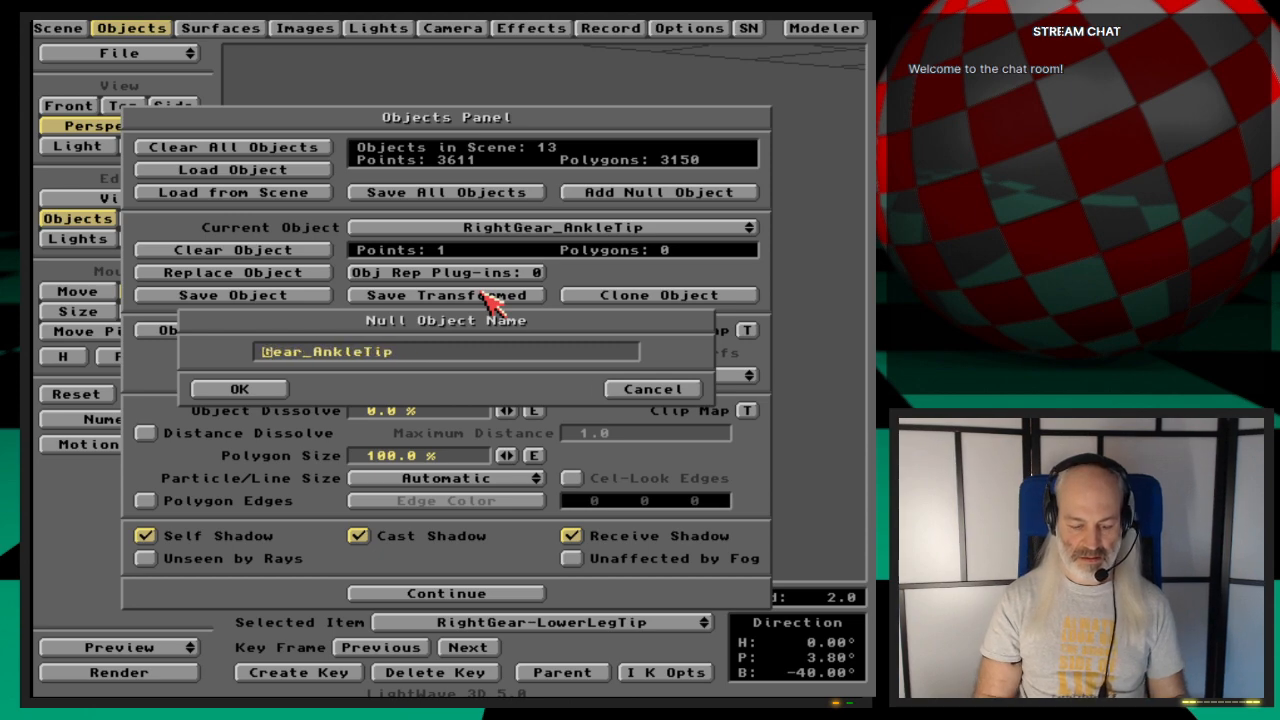
type("t")
key("Return")
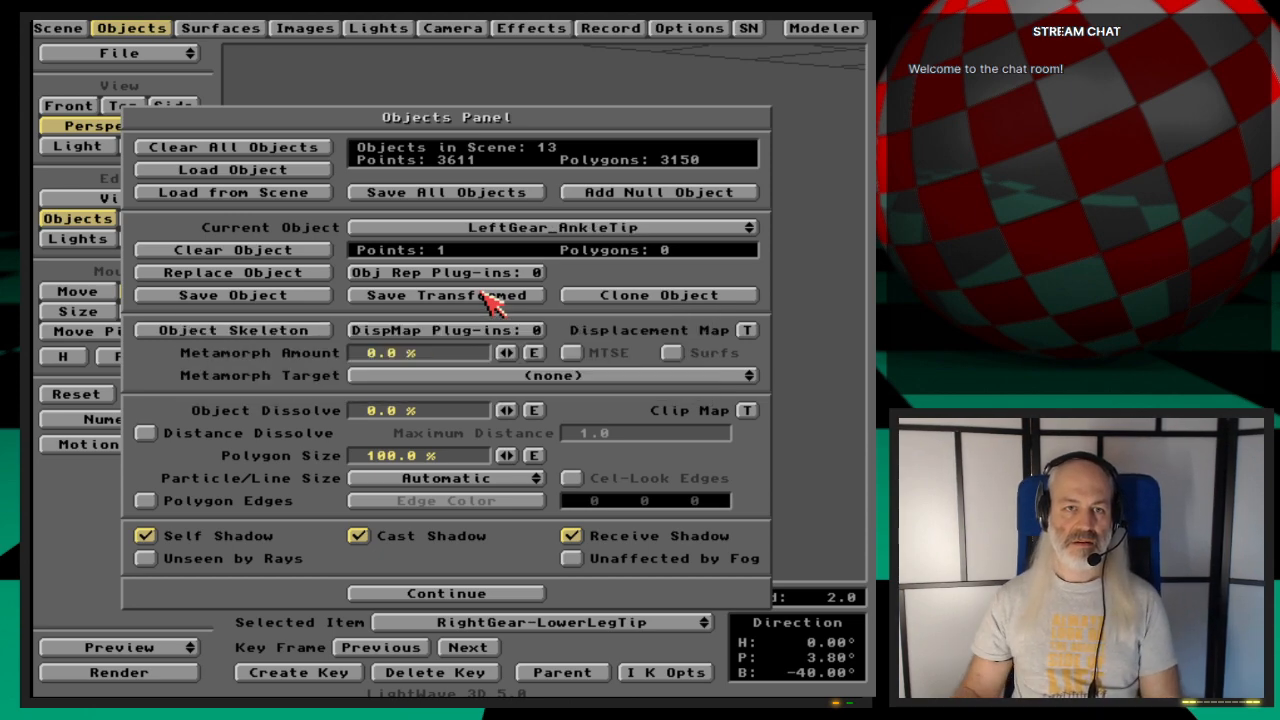
Step: Replace the RightGear_foot_St7 object with the LeftGear_foot_St7 file from the 3D:webcast/Ep.41/Objects drawer
key("Down")
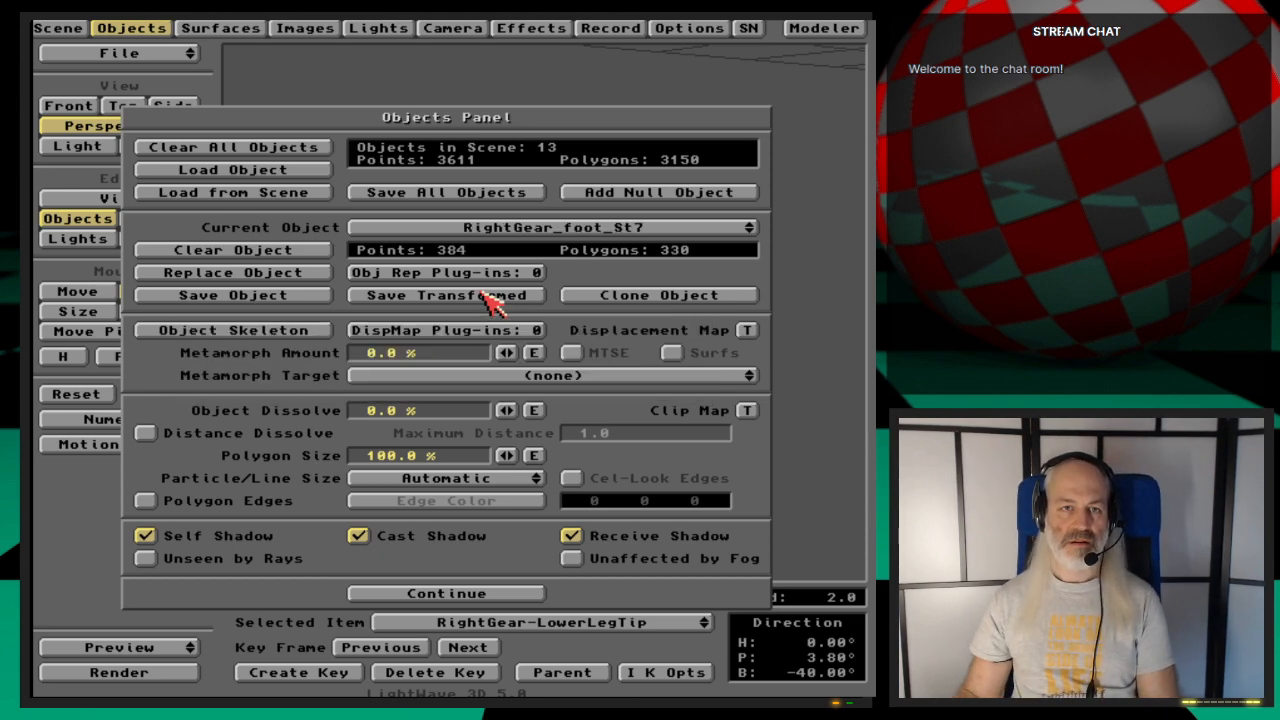
left_click(296, 278)
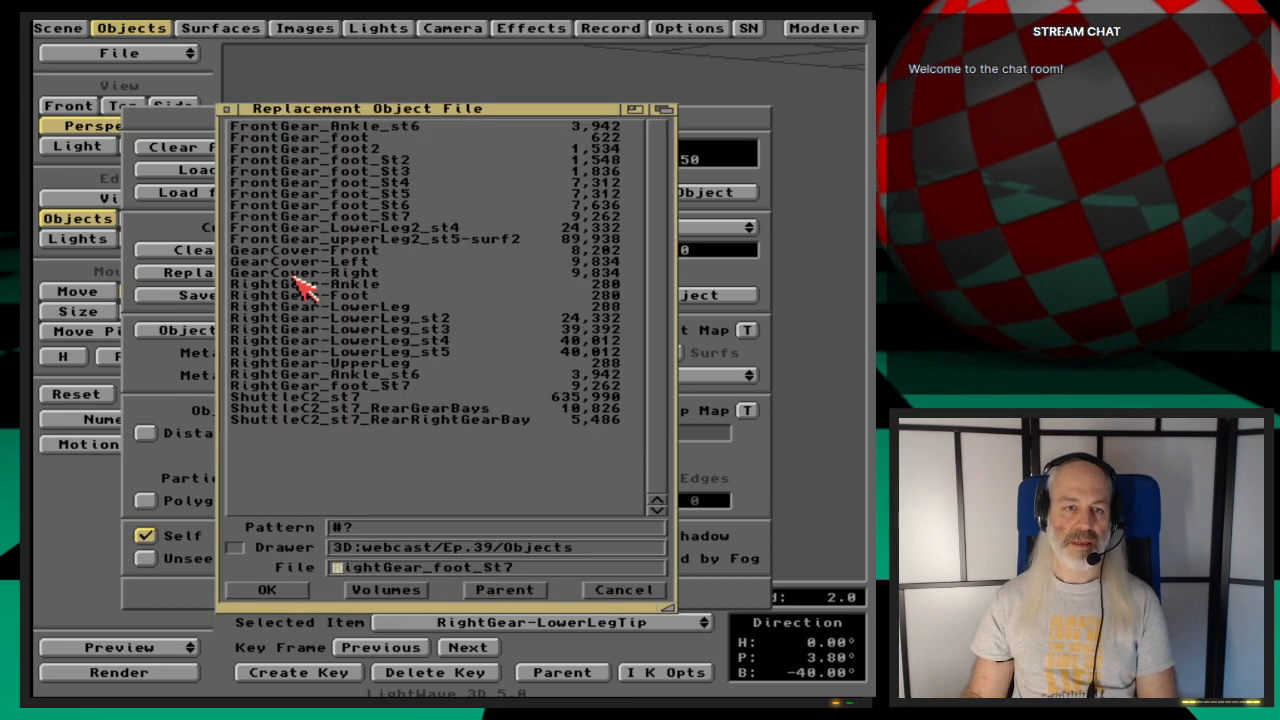
left_click(500, 549)
key("BackSpace")
key("BackSpace")
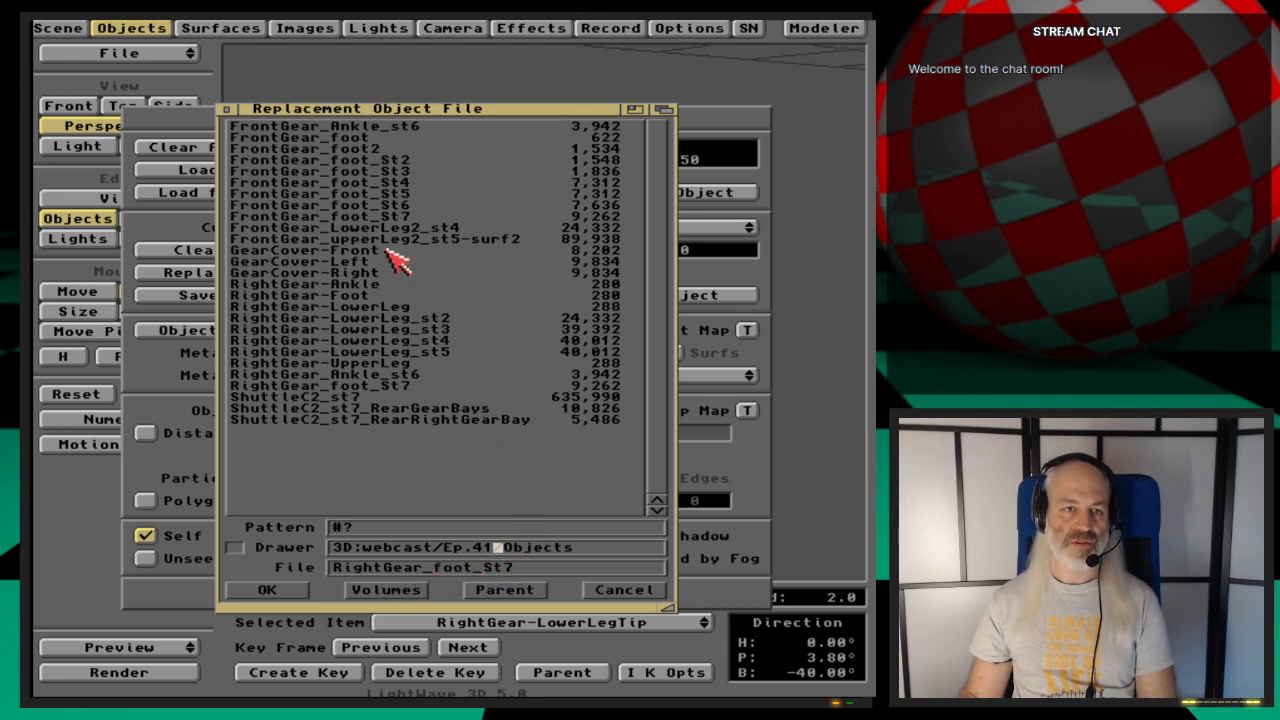
key("Return")
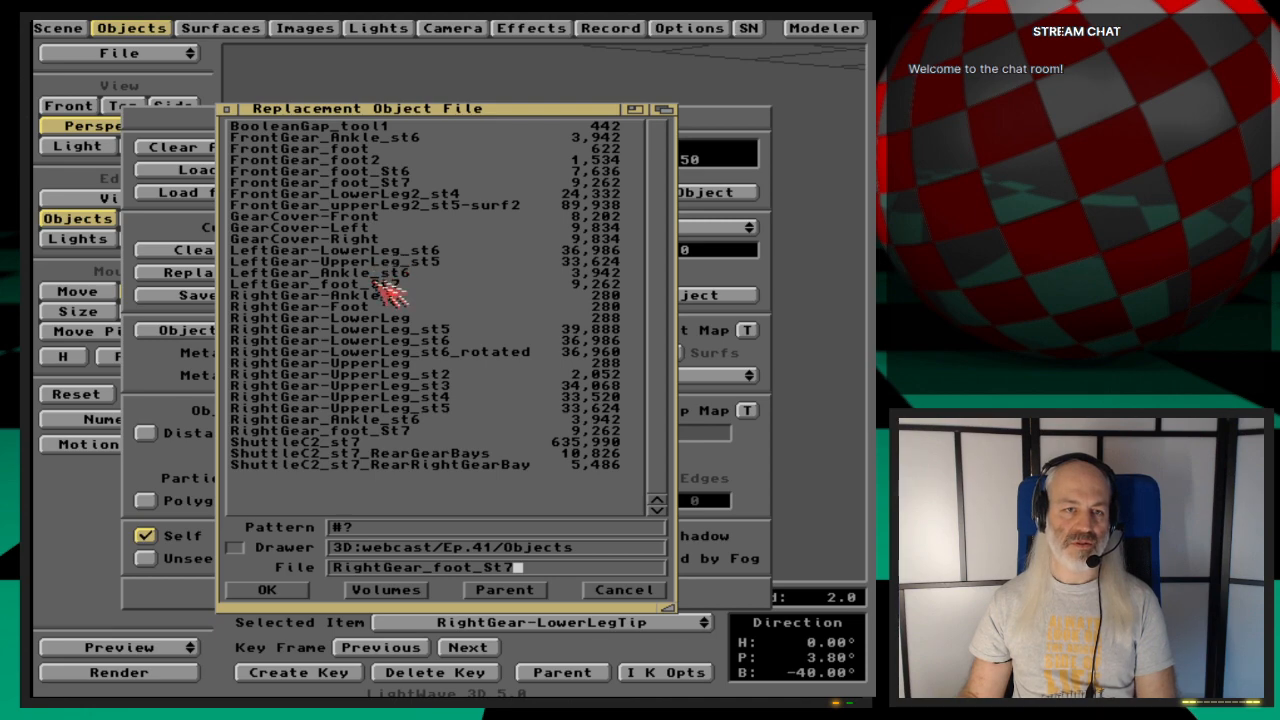
double_click(397, 286)
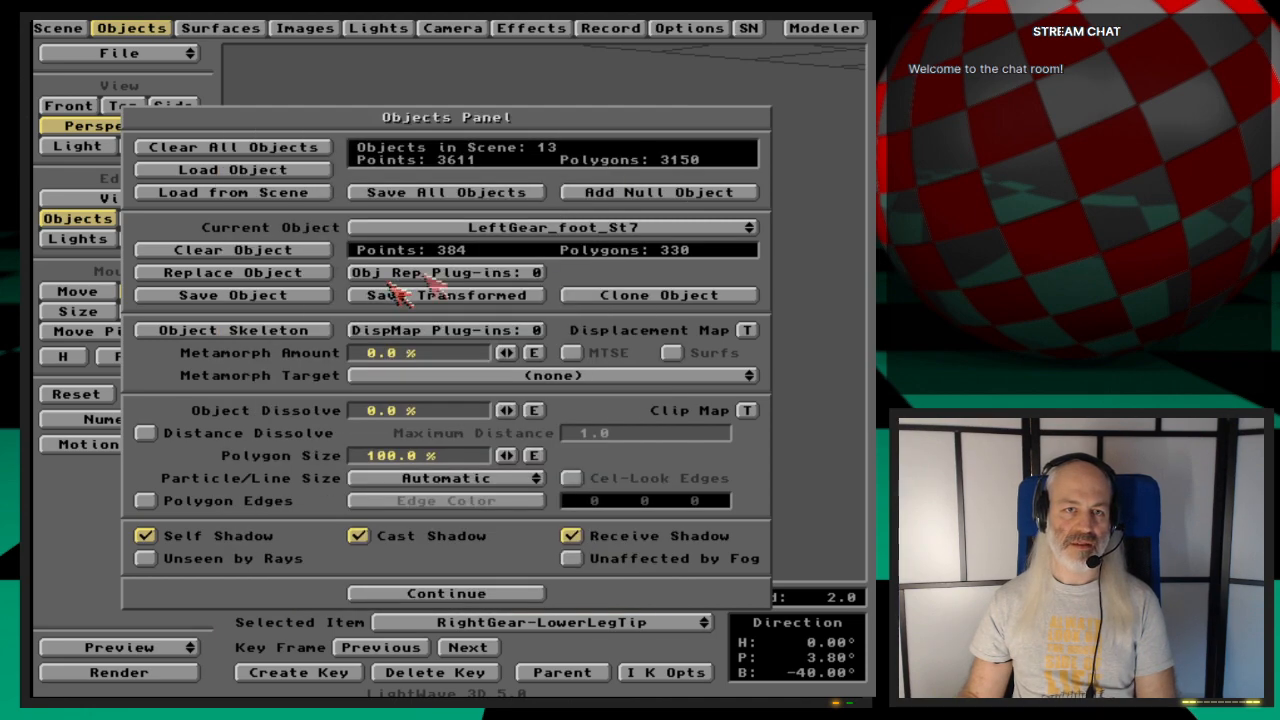
Step: Rename the RightGear-FootTip null object as LeftGear-FootTip
left_click(628, 231)
left_click(656, 233)
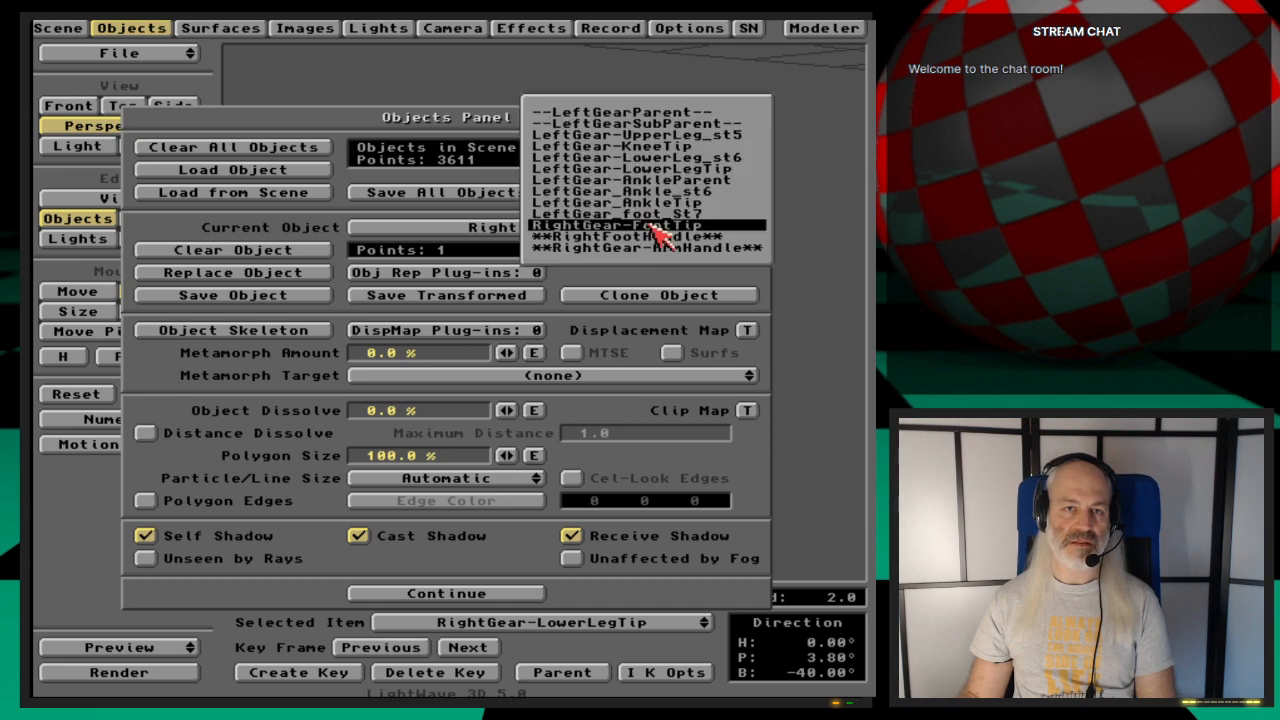
left_click(286, 299)
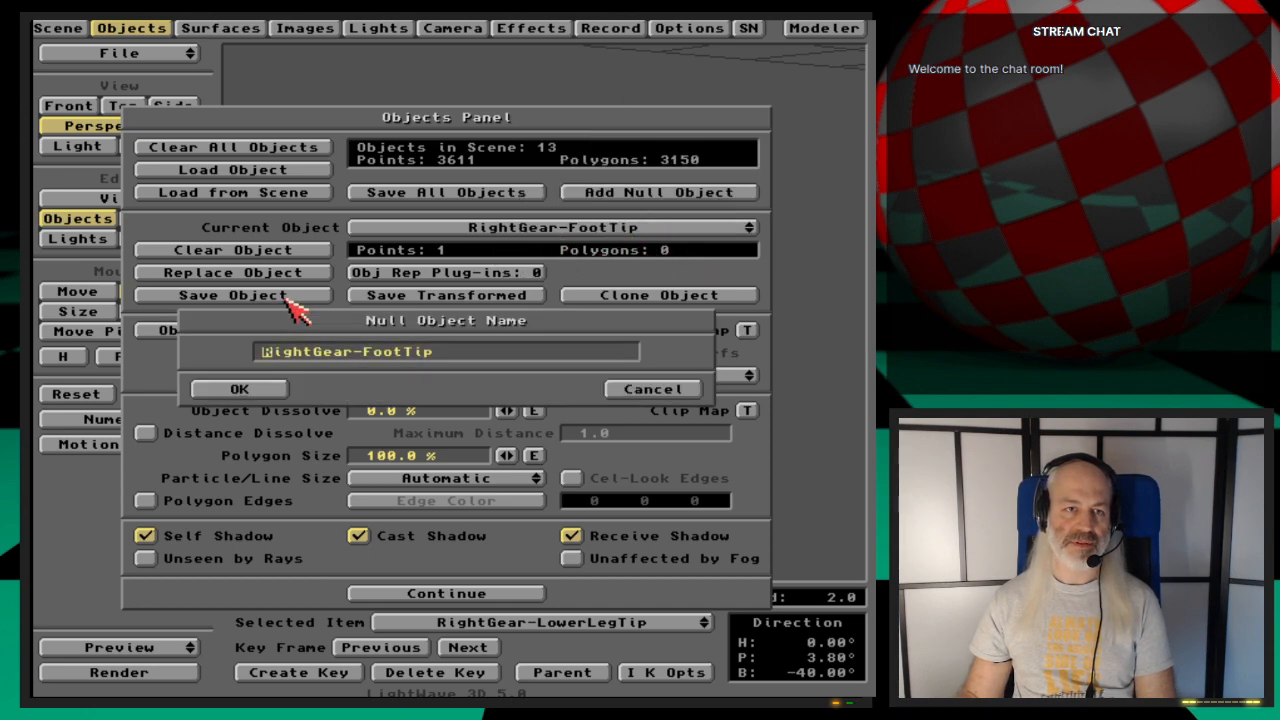
key("Delete")
key("Delete")
key("Delete")
key("Delete")
key("Delete")
type("L")
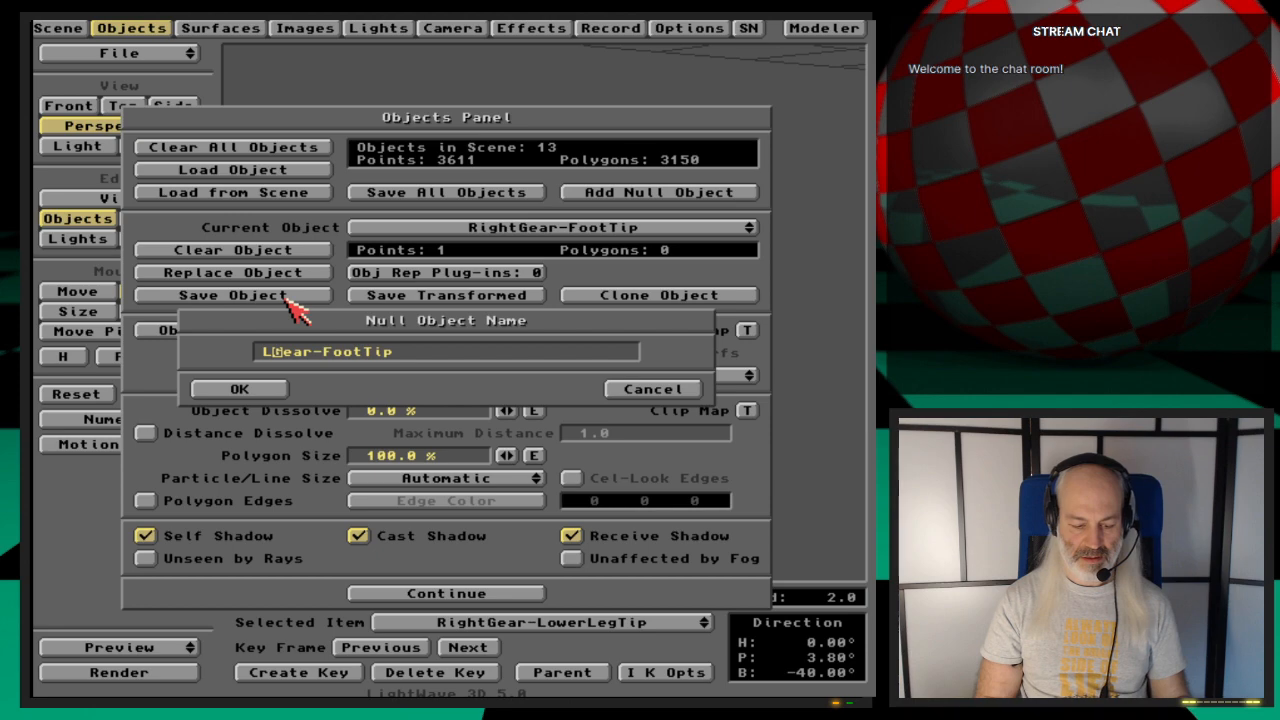
type("eft")
key("Return")
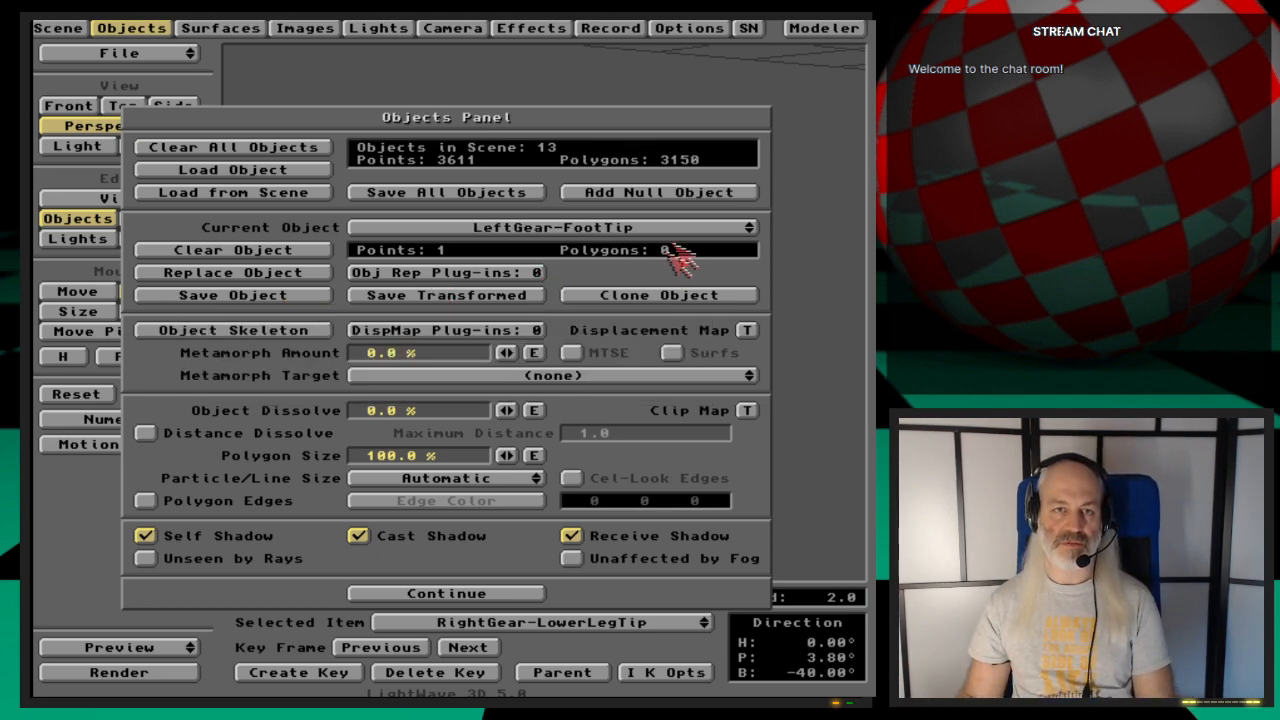
Step: Rename the **RightFootHandle** null object as **LeftFootHandle**
left_click_drag(674, 230, 744, 245)
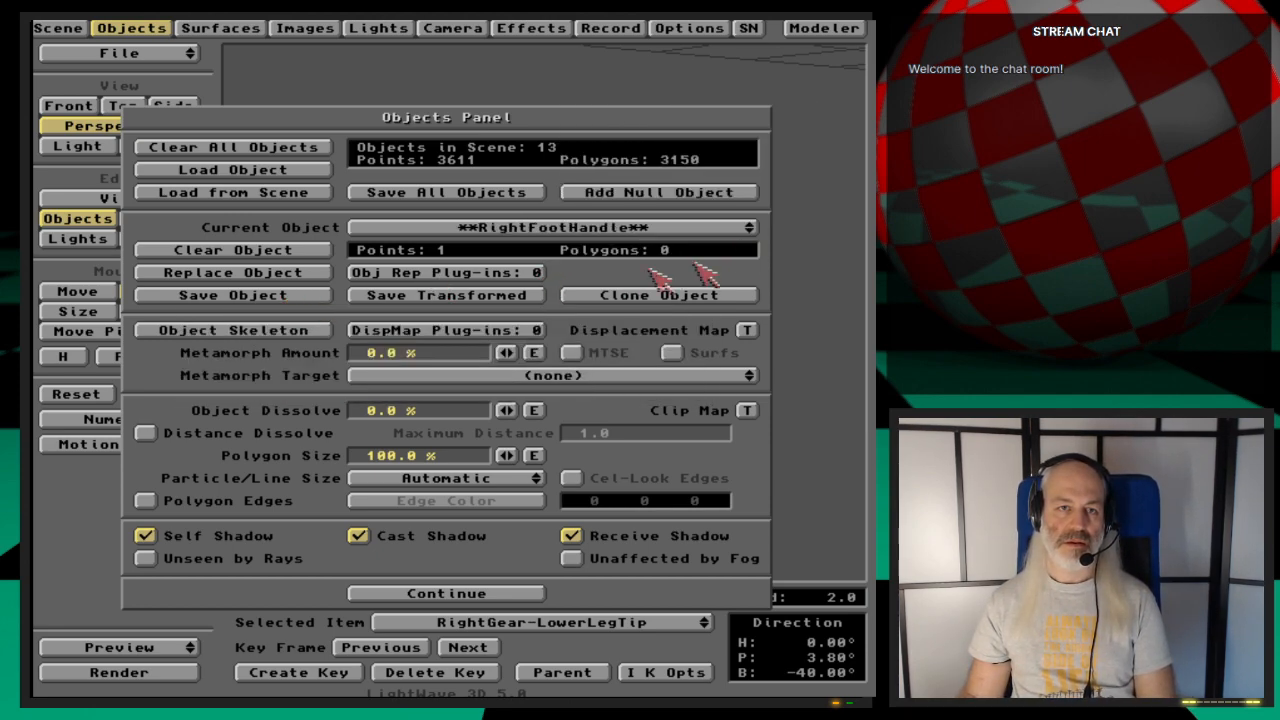
left_click(268, 298)
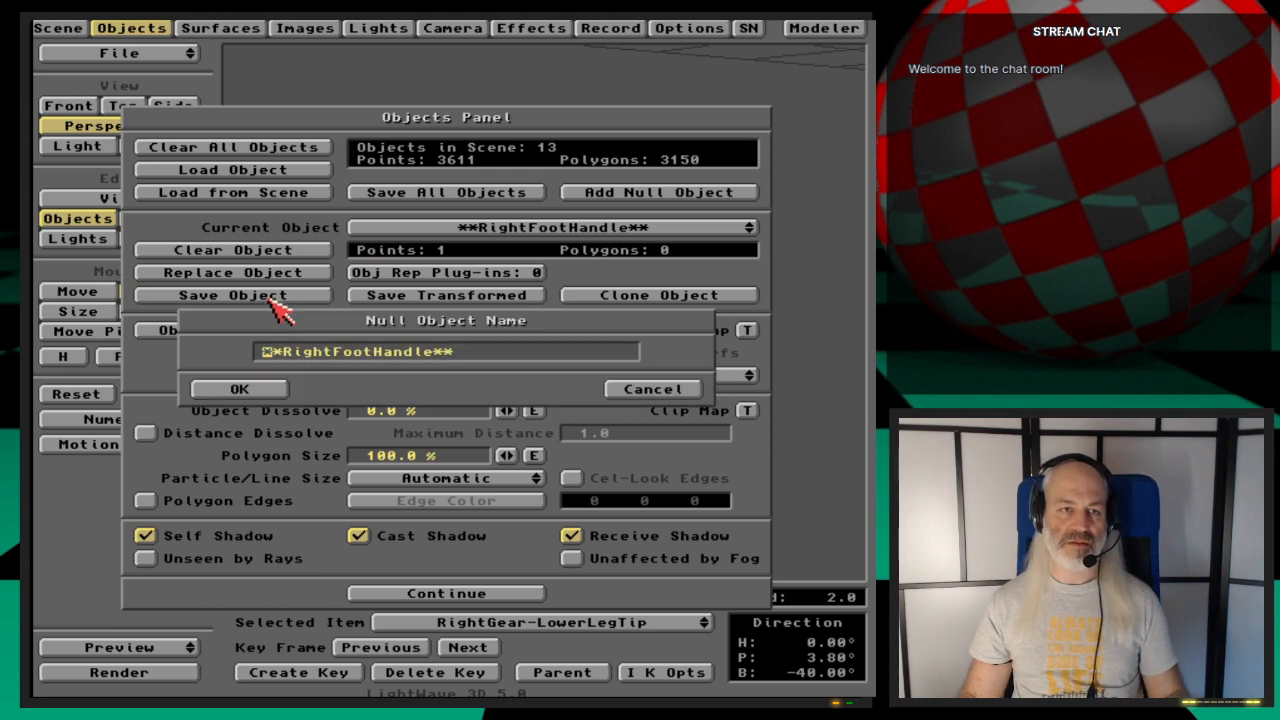
key("Delete")
key("Delete")
key("Delete")
key("Delete")
key("Delete")
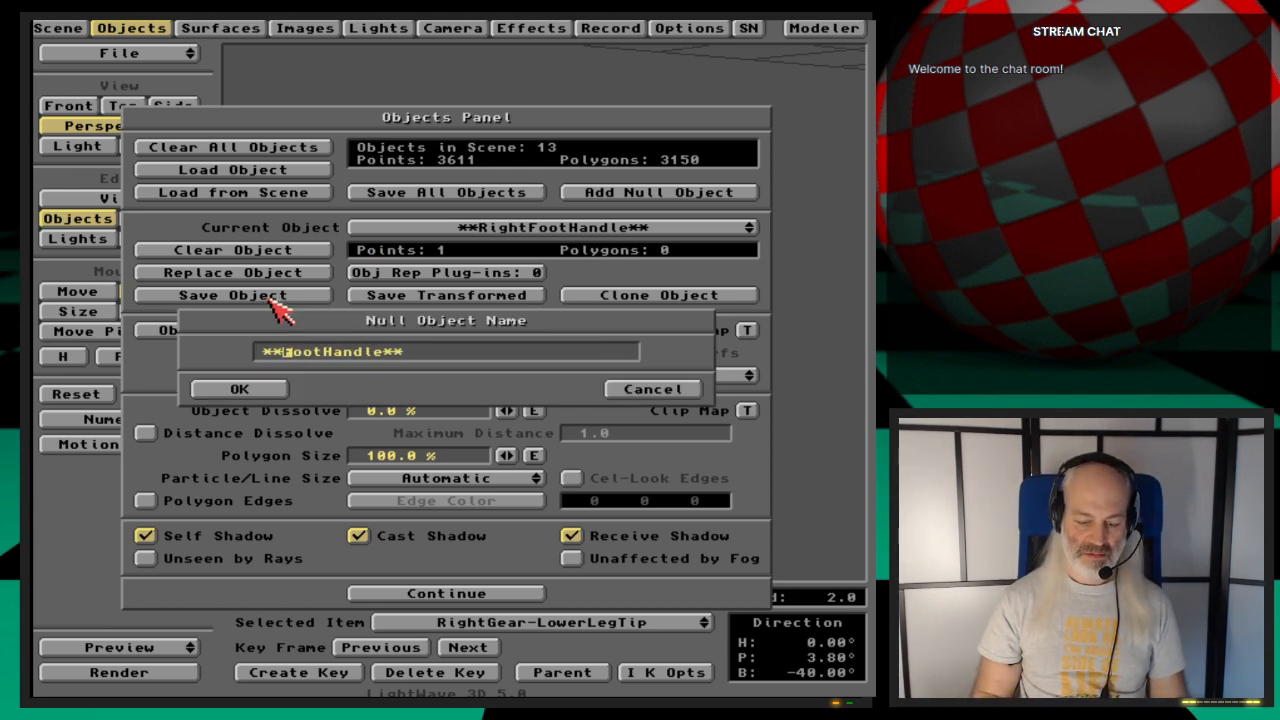
type("Left")
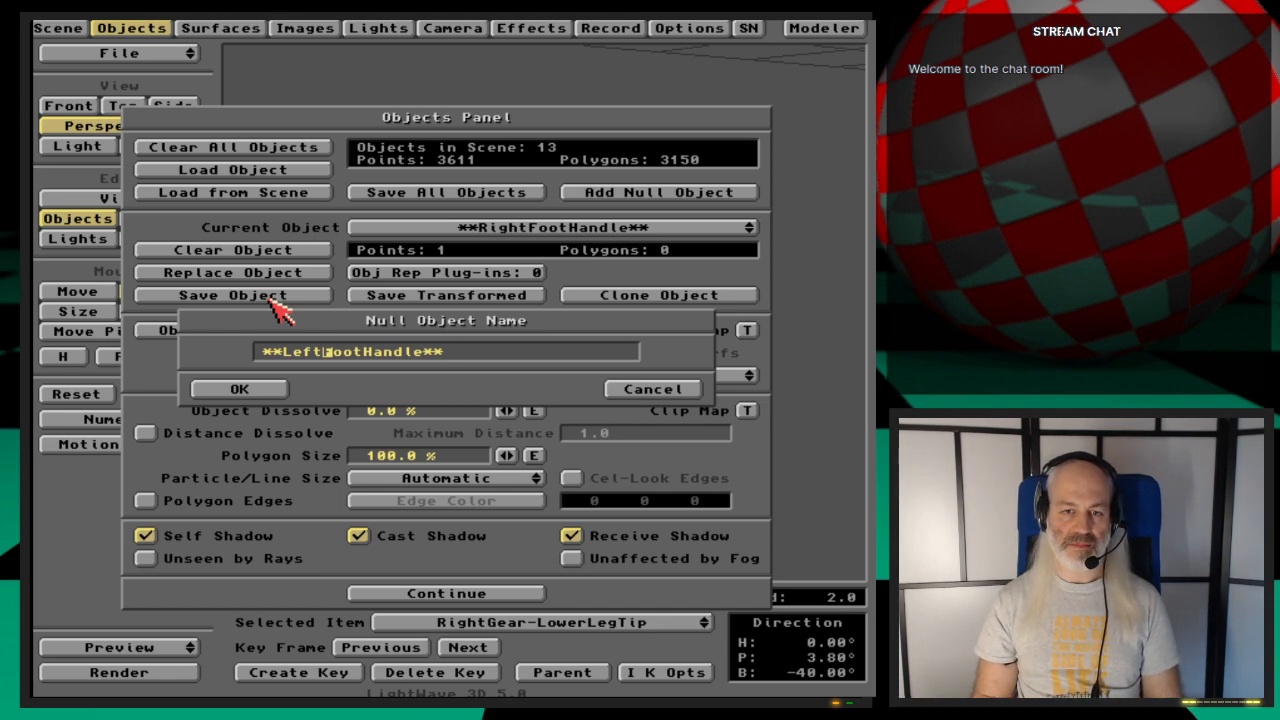
key("Return")
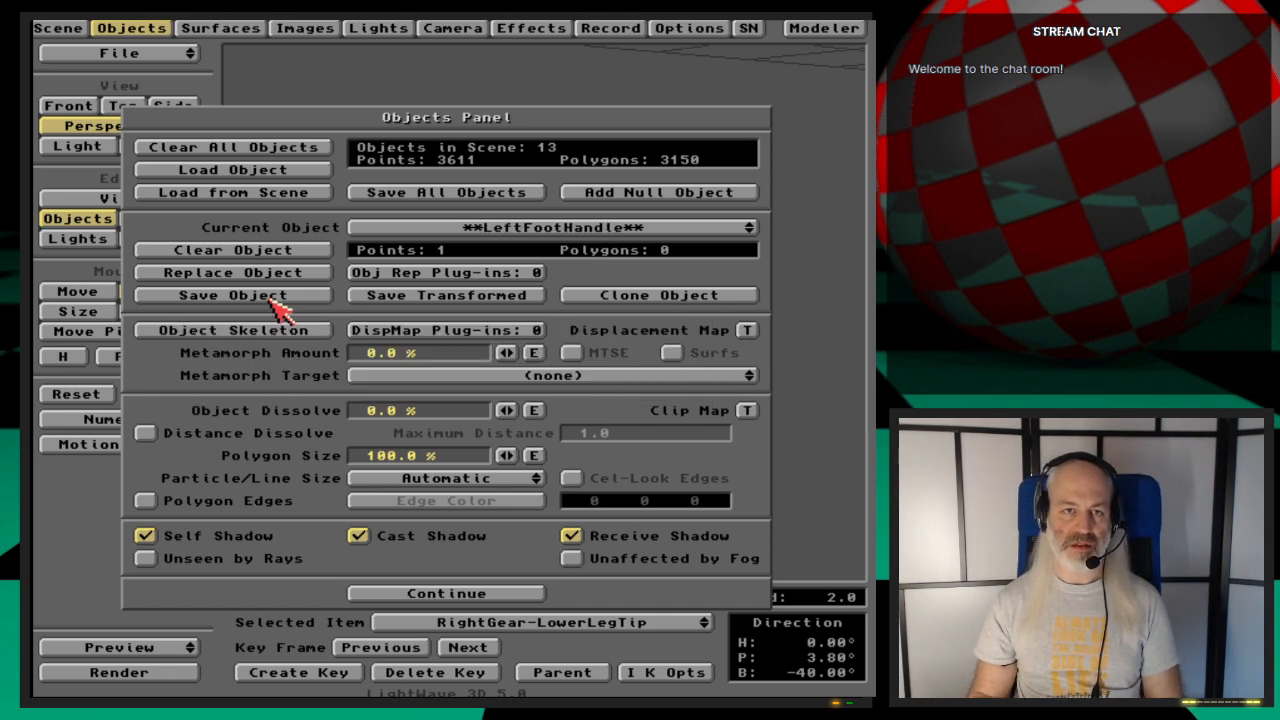
Step: Rename the **RightGear-ArmHandle** null object as **LeftGear-ArmHandle**
left_click(240, 295)
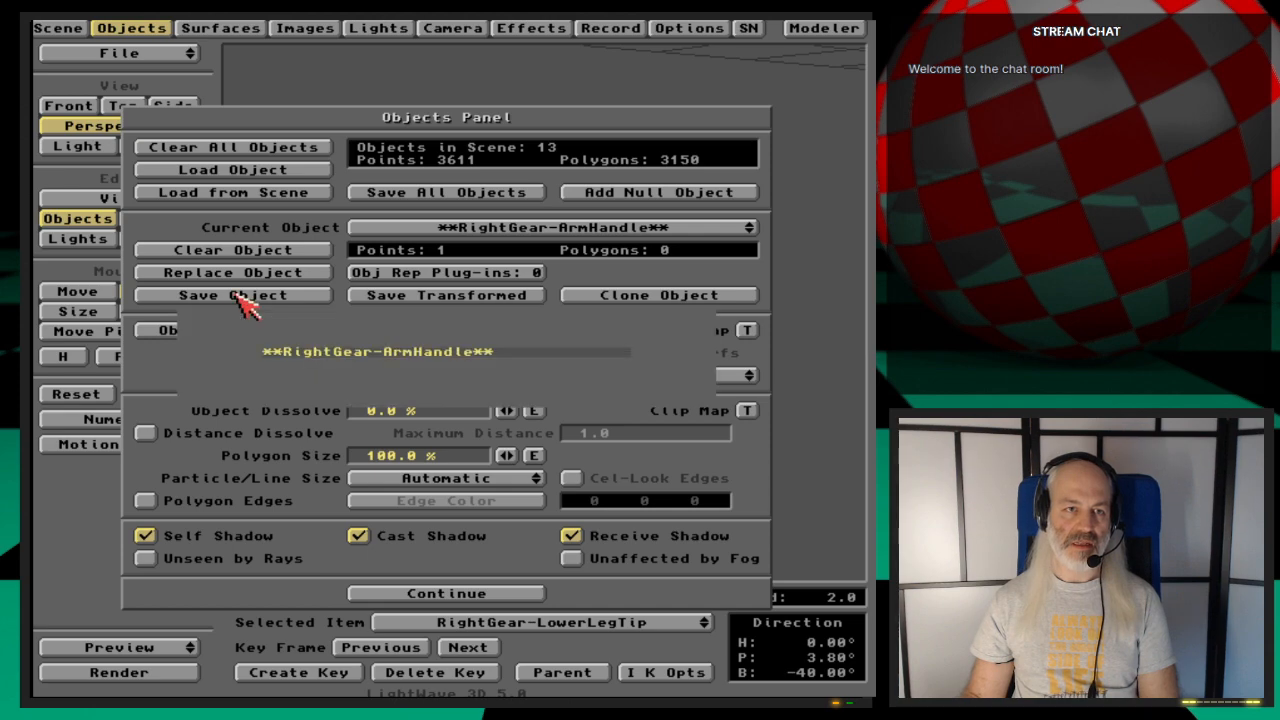
key("Delete")
key("Delete")
key("Delete")
key("Delete")
key("Delete")
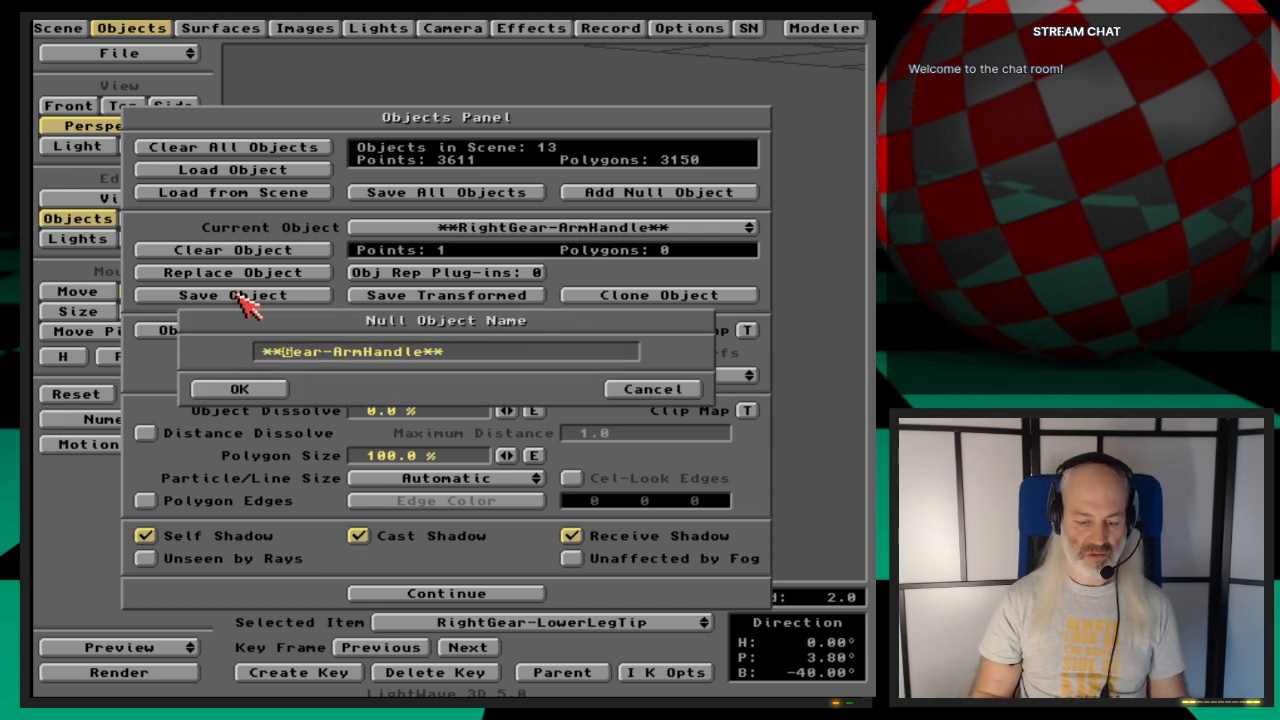
type("Left")
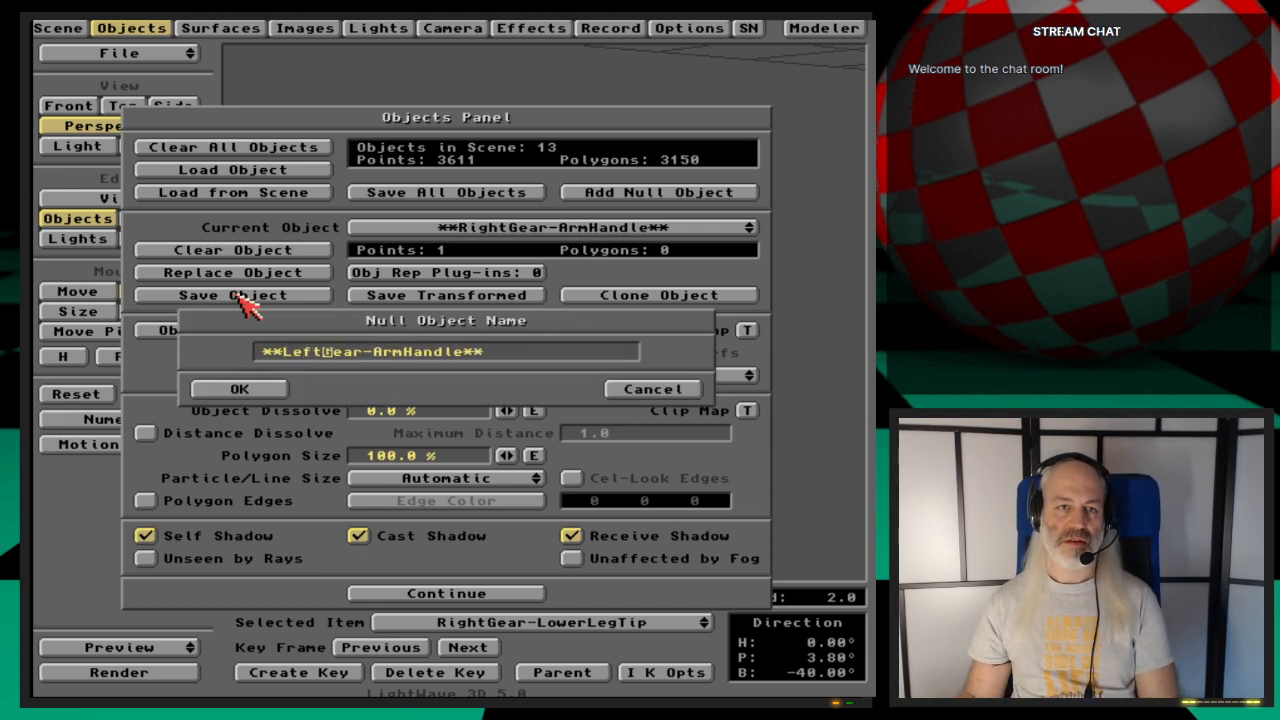
left_click(280, 392)
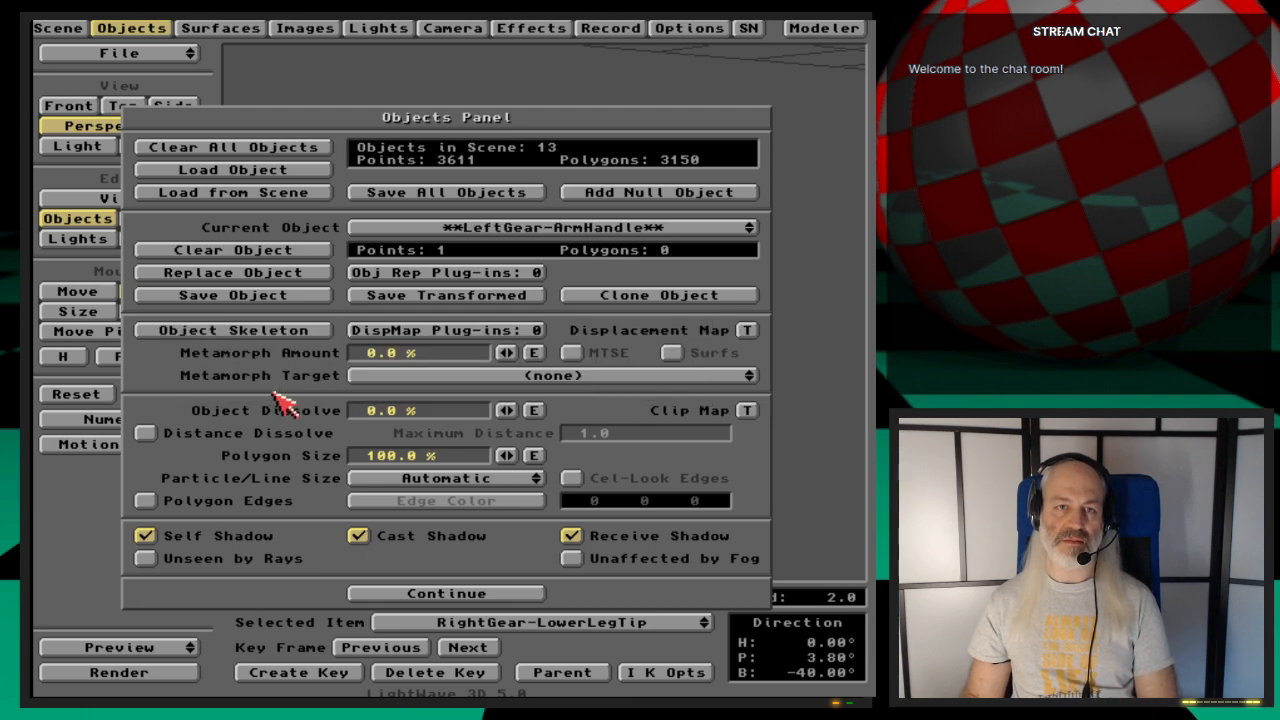
Step: Go through the objects from --LeftGearParent-- onward and check the source drawer and file of the upper and lower leg
left_click(614, 228)
left_click_drag(618, 218, 630, 90)
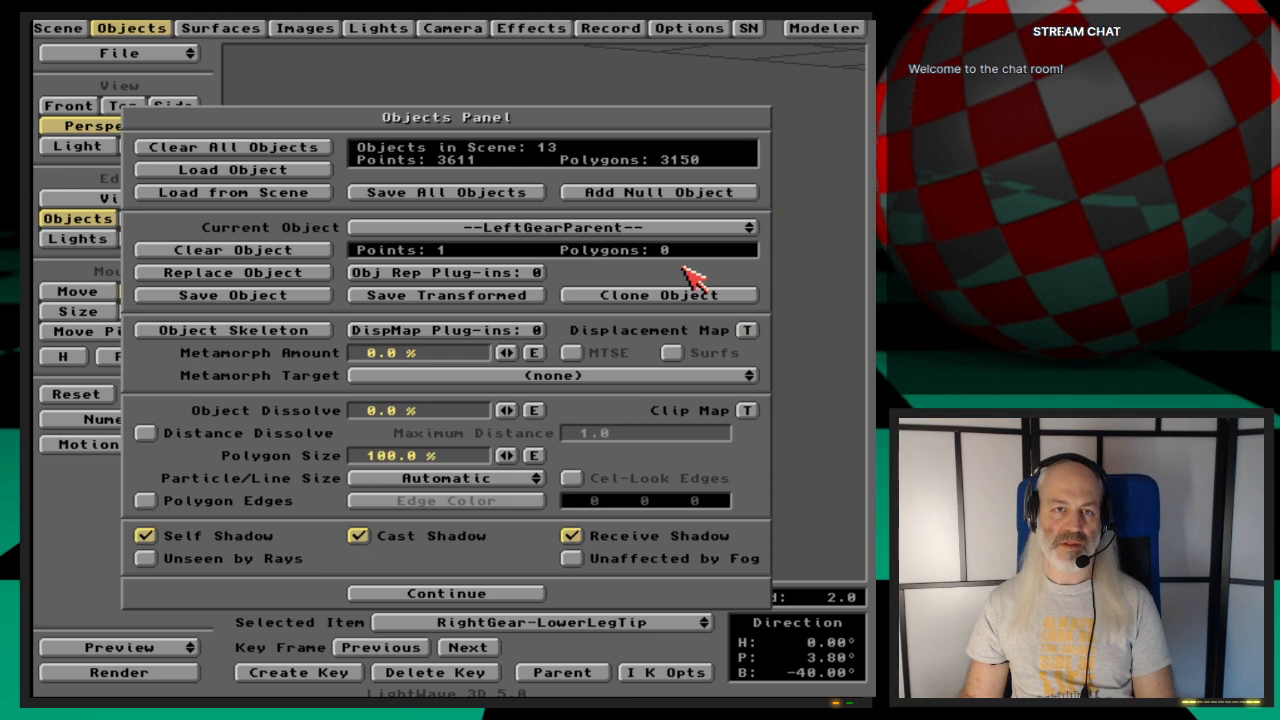
key("Down")
key("Down")
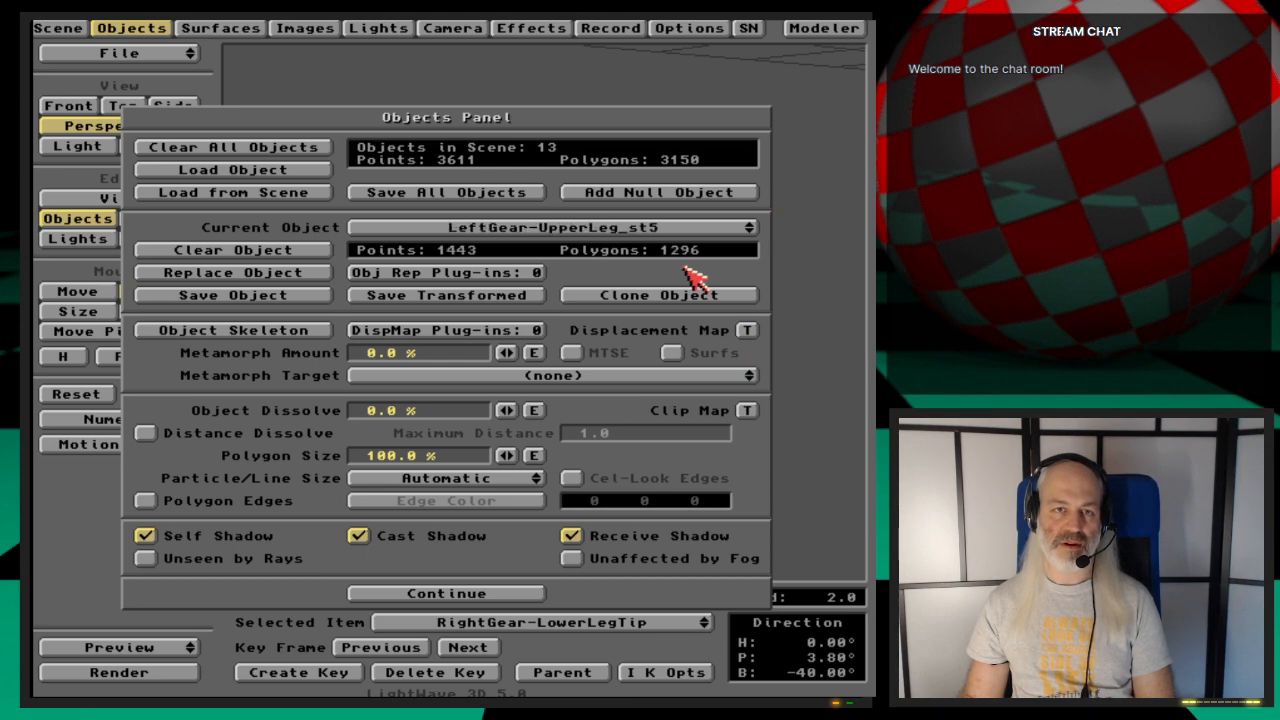
left_click(318, 274)
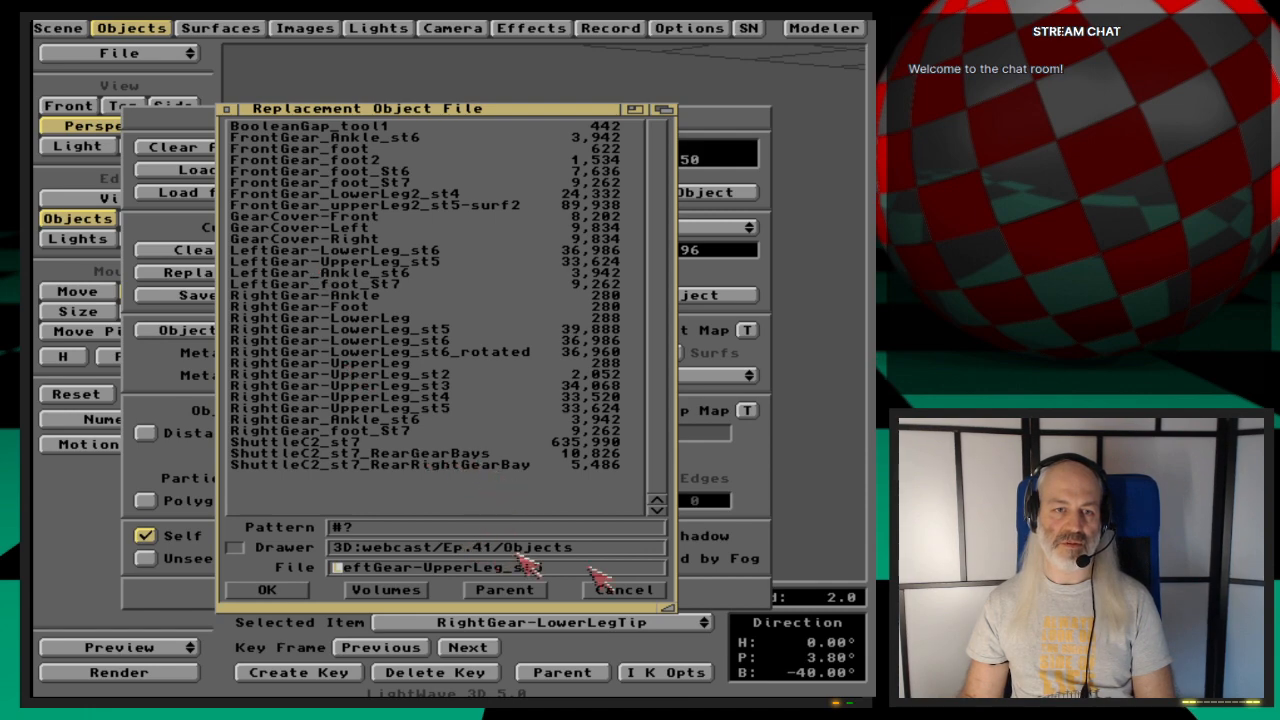
left_click(616, 588)
key("Down")
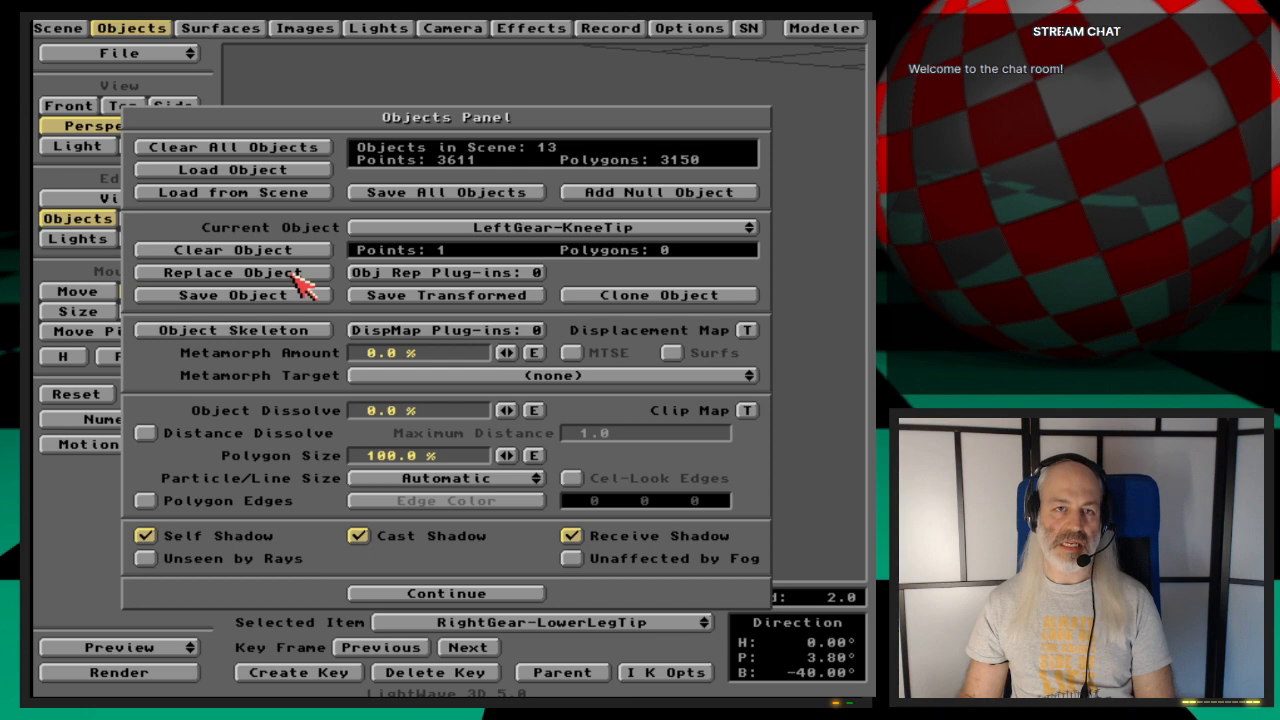
key("Down")
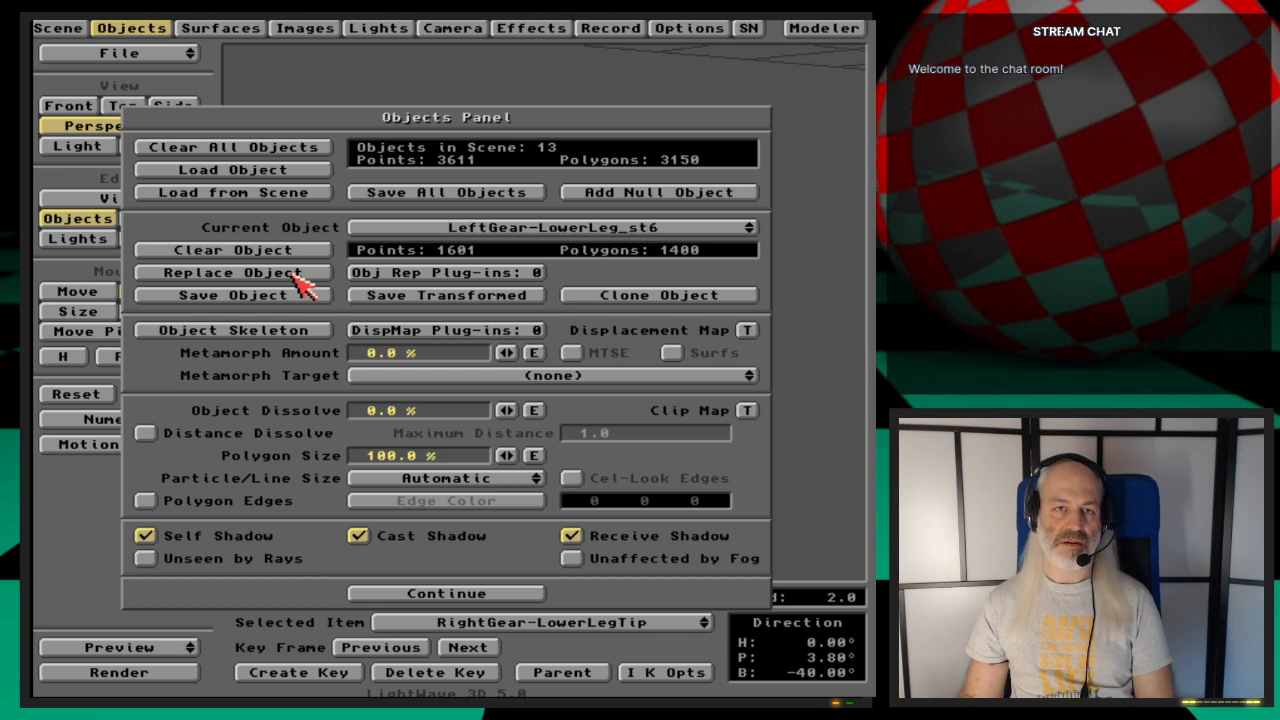
left_click(295, 273)
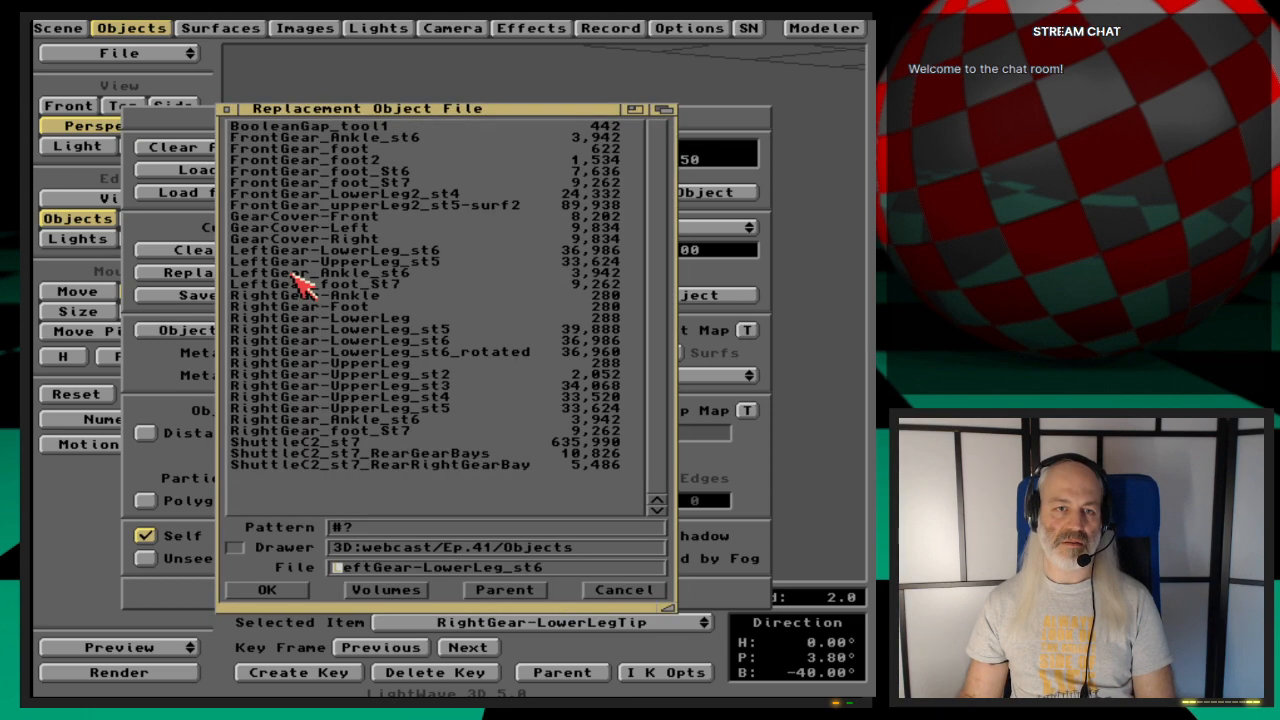
left_click(624, 591)
Step: Check the source drawer and file of the left ankle and foot objects, and review the names of the remaining nulls
key("Down")
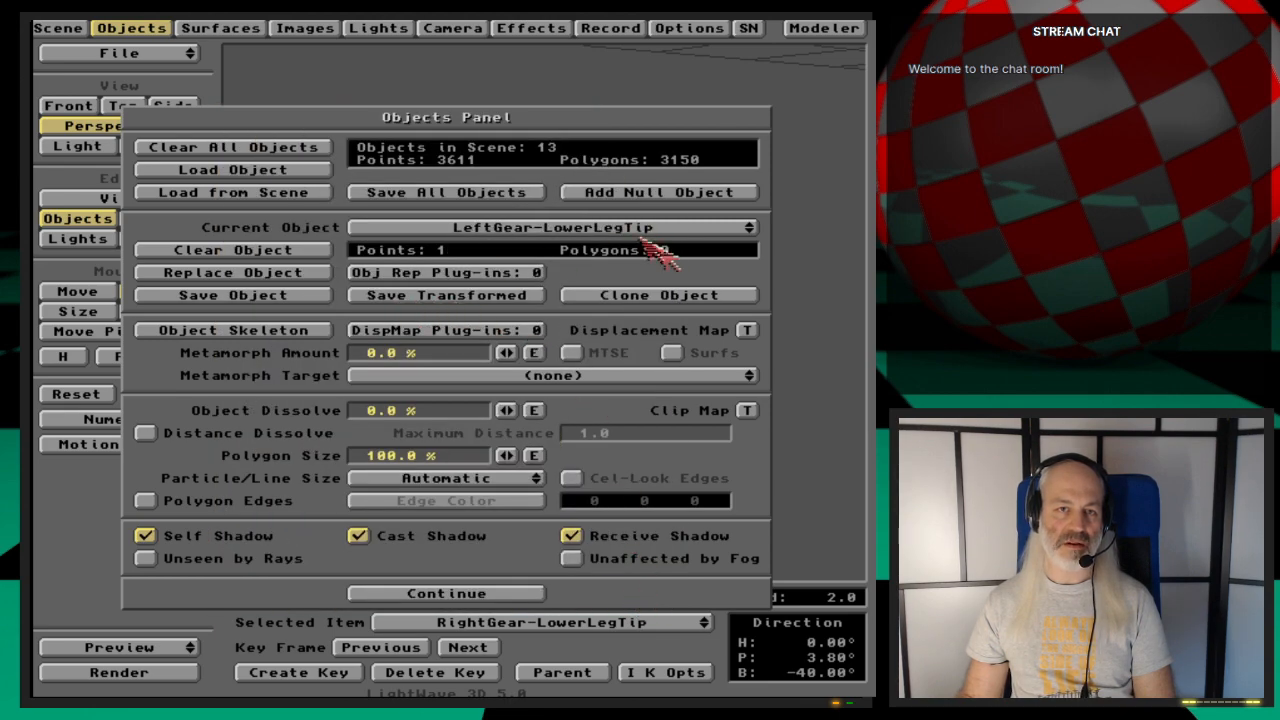
key("Down")
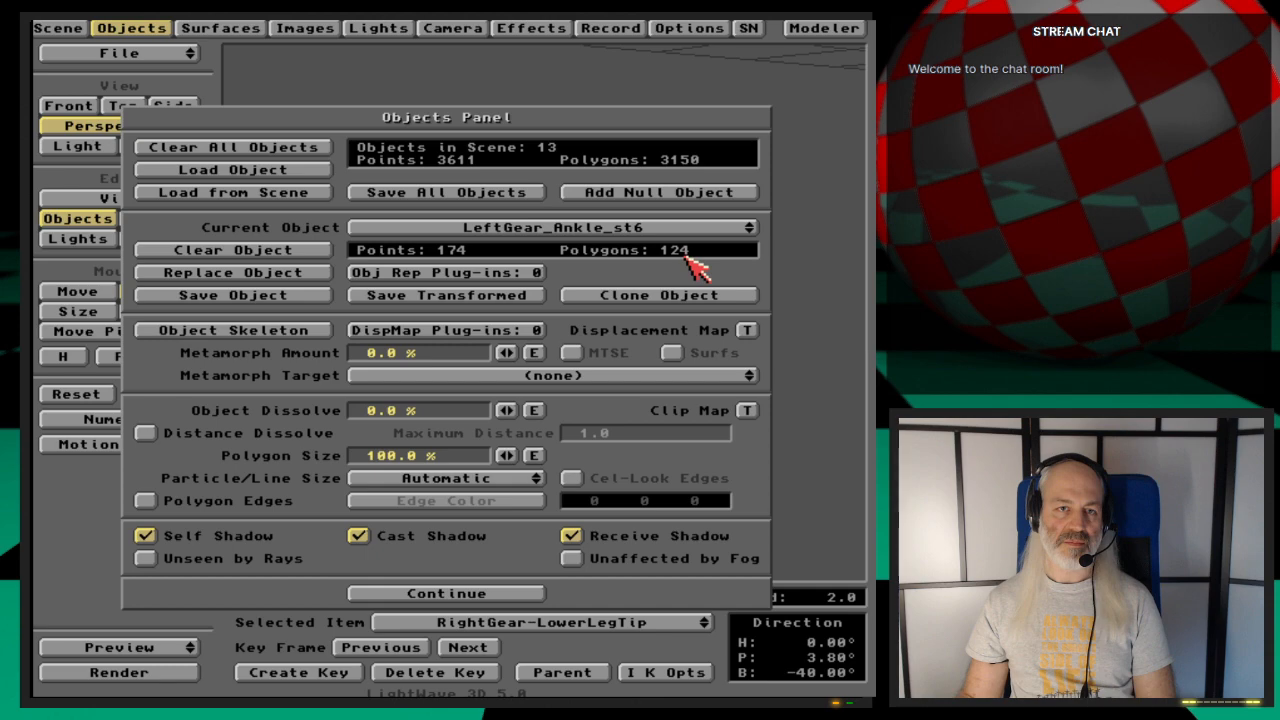
left_click(300, 274)
left_click(624, 590)
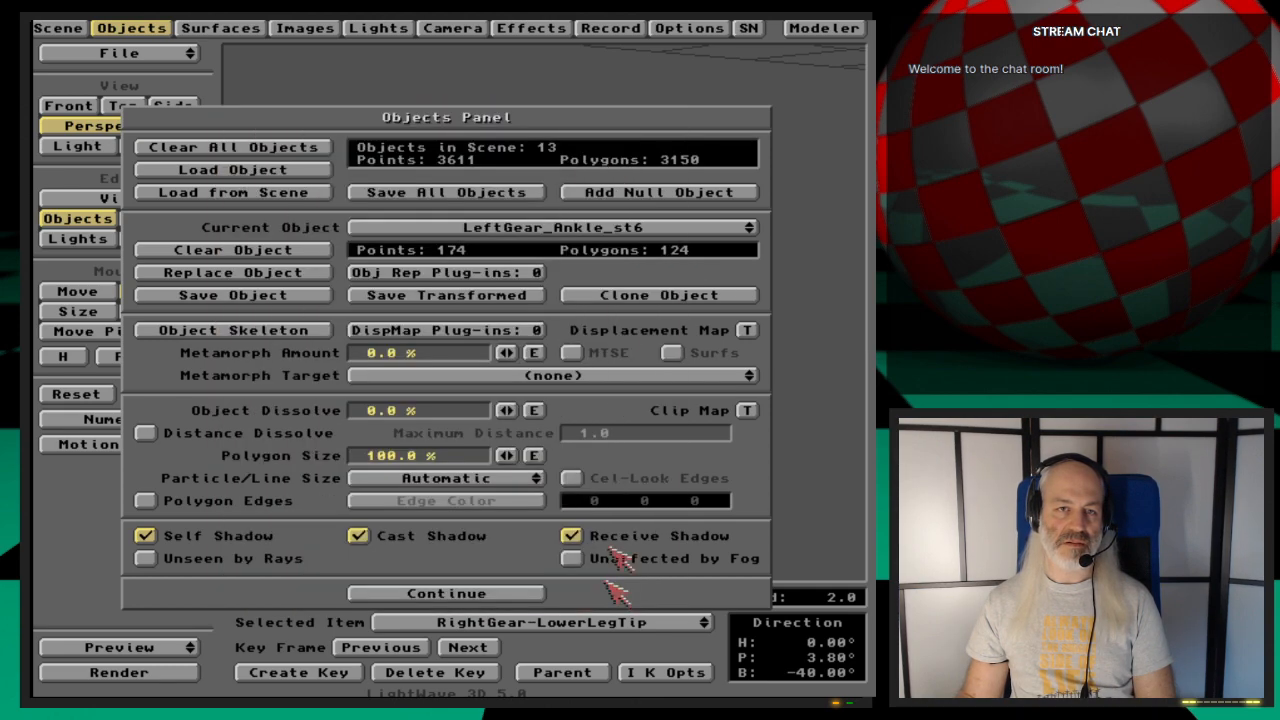
key("Down")
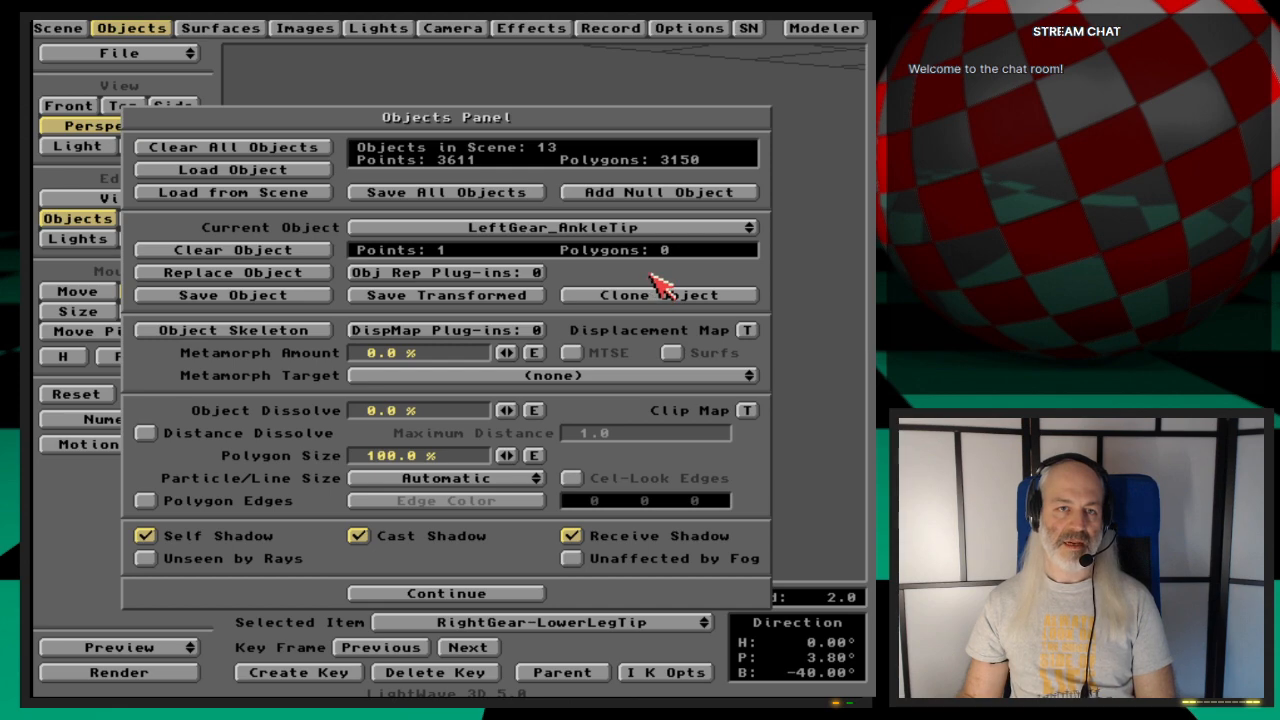
key("Down")
left_click(300, 274)
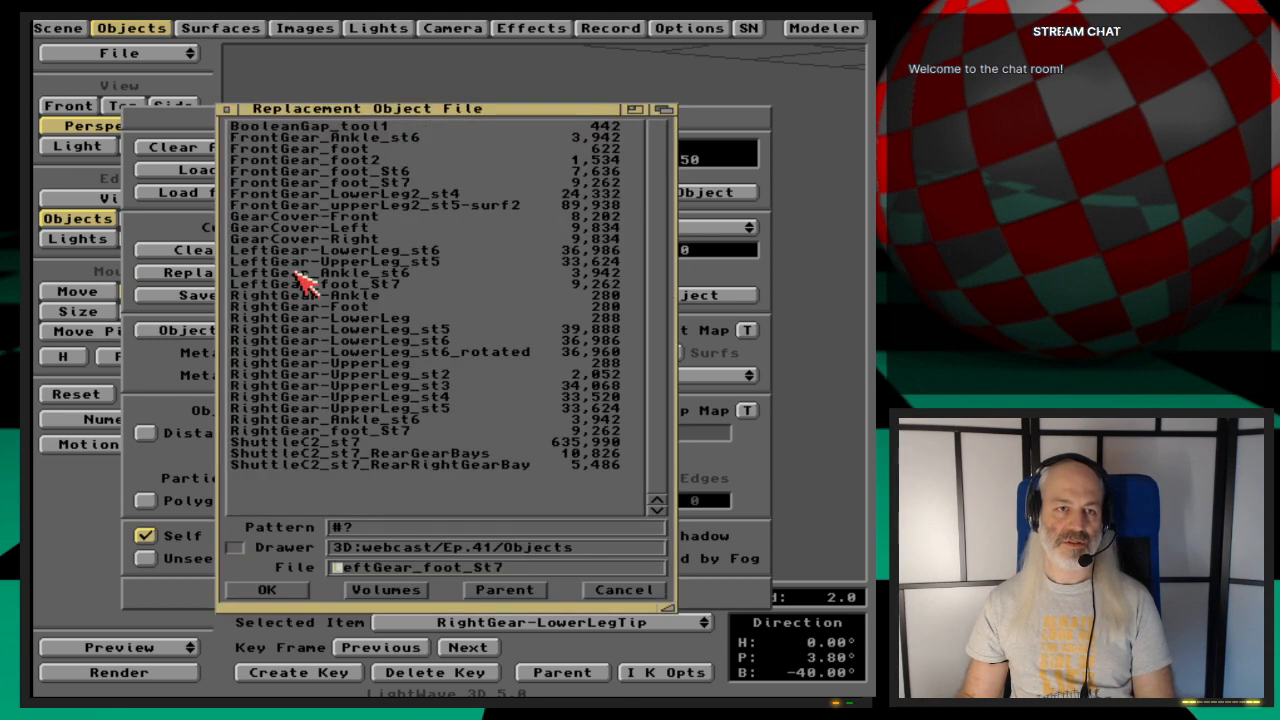
left_click(628, 591)
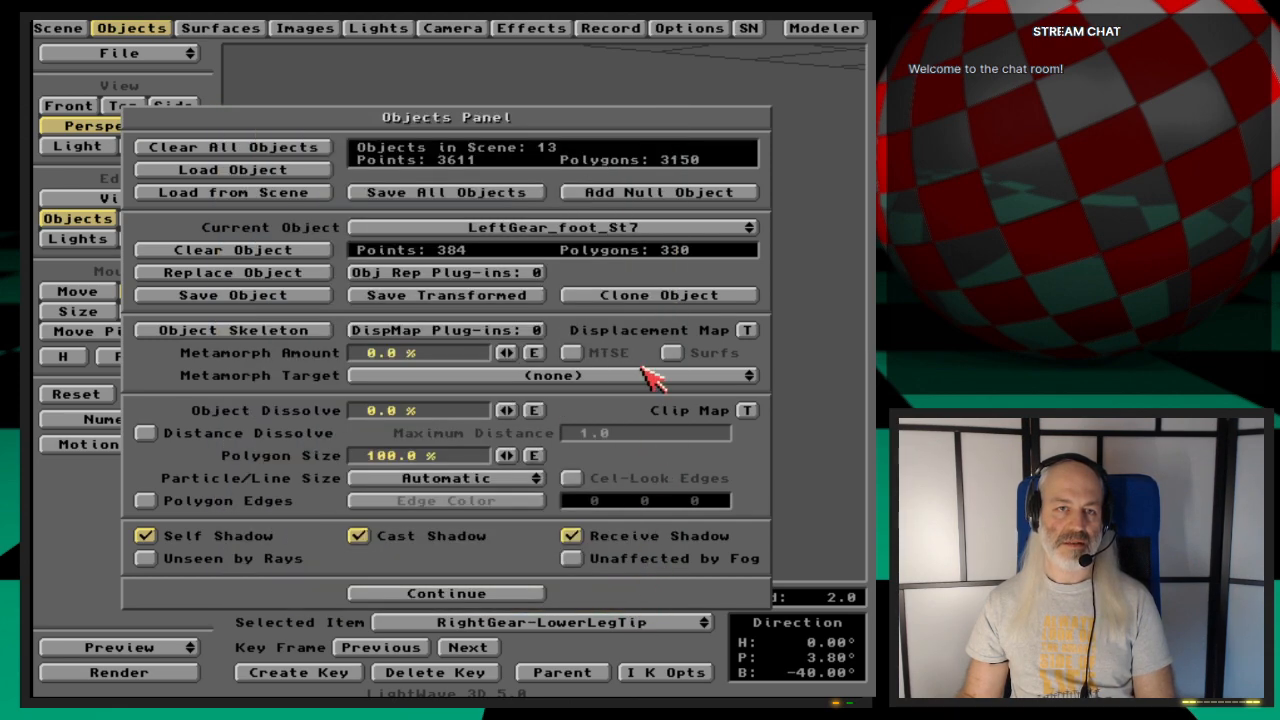
key("Down")
key("Down")
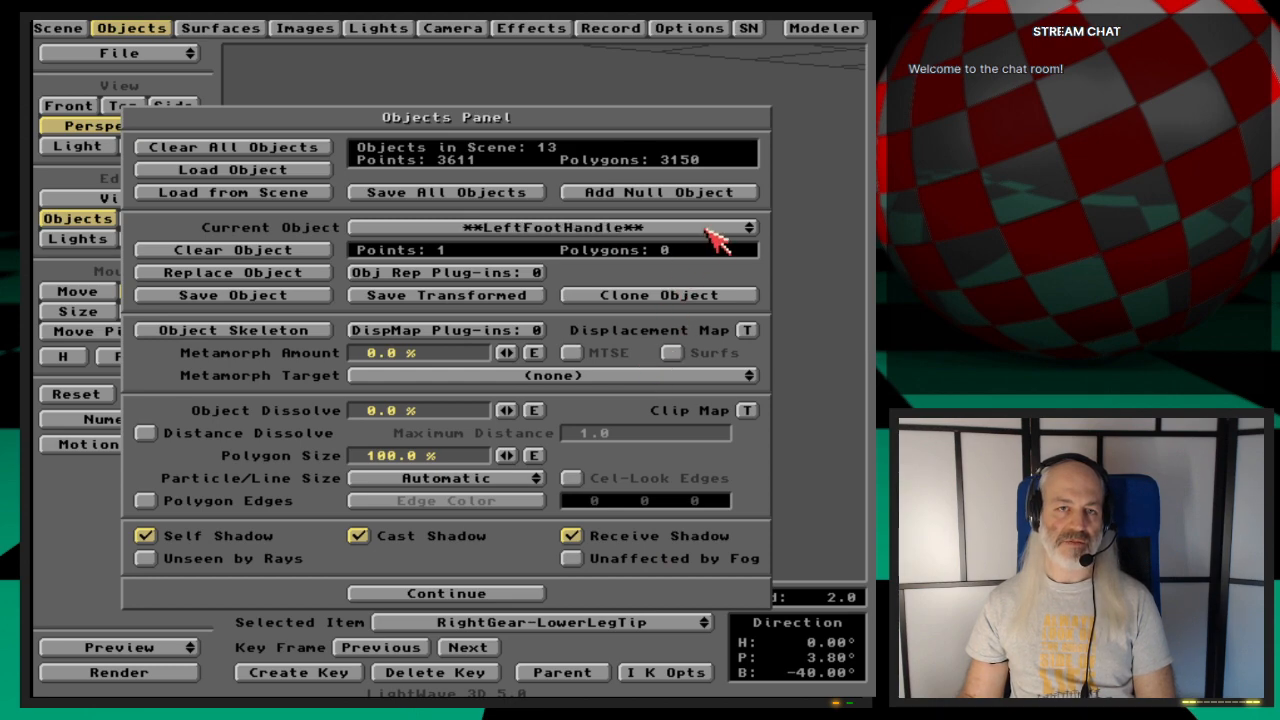
key("Down")
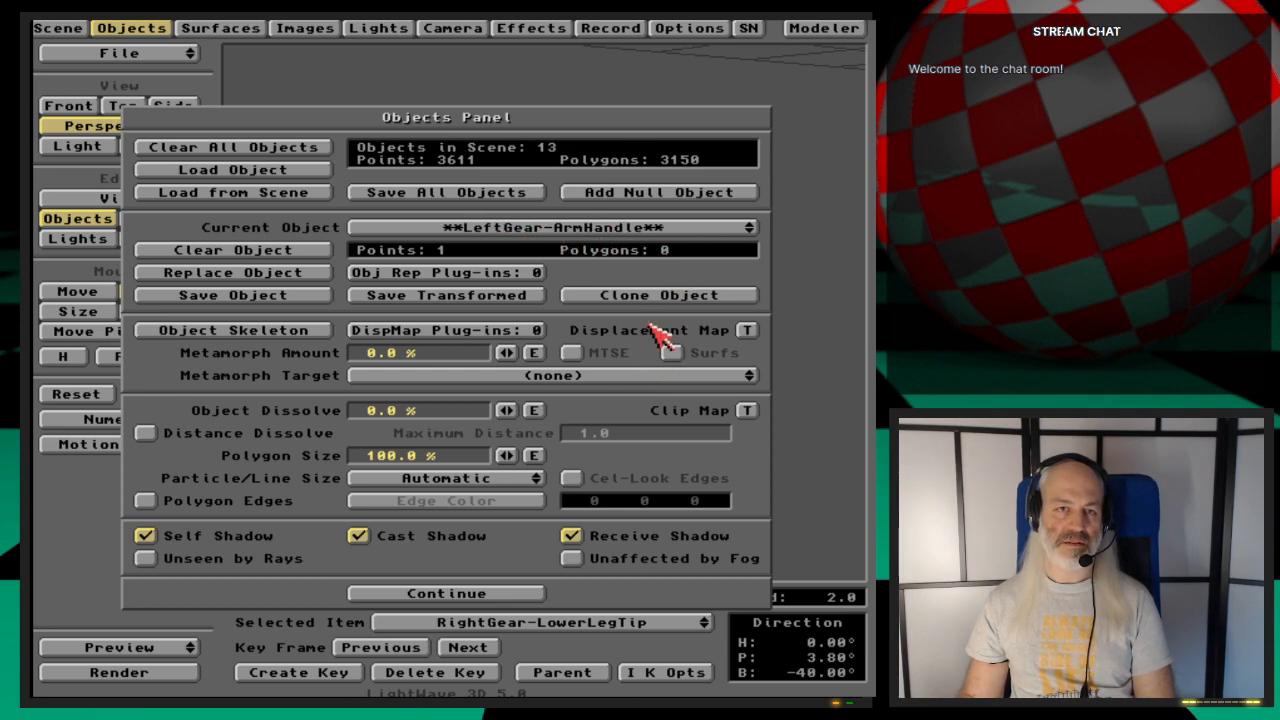
Step: Save the scene over the existing RearLeftGear-Rig_default file in 3D:webcast/Ep.41/Scenes
left_click(520, 594)
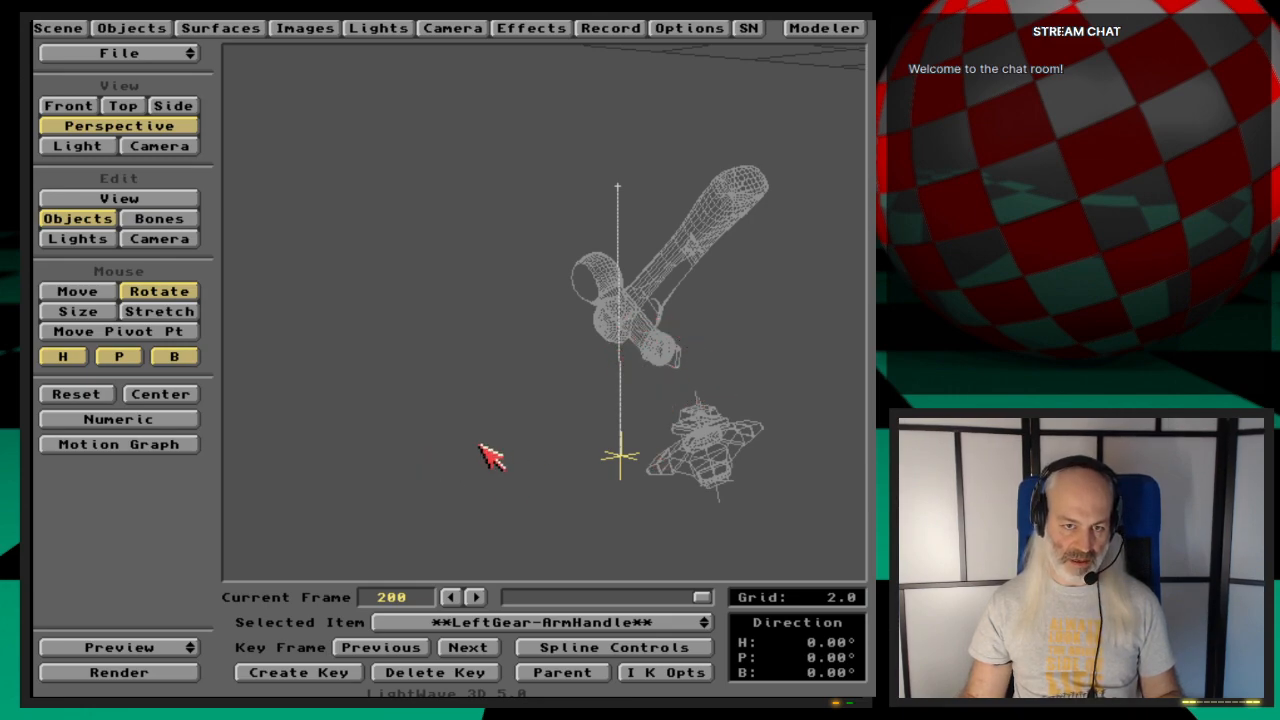
key("s")
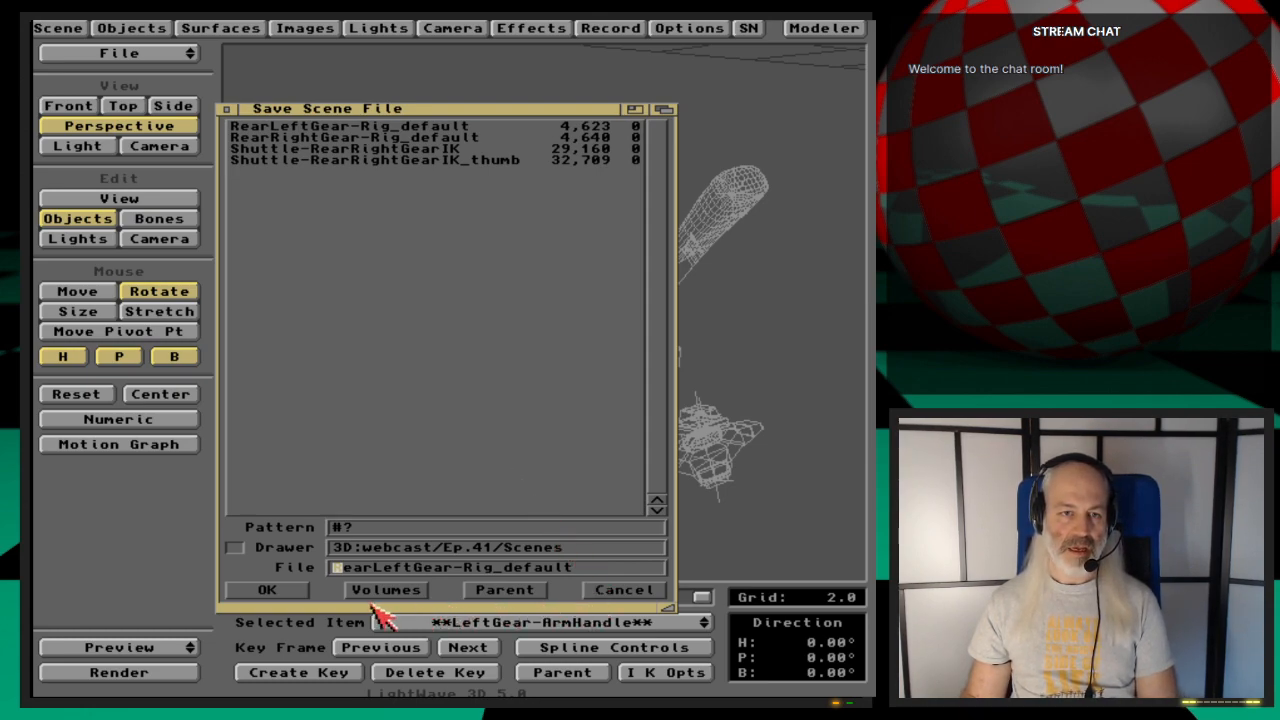
left_click(270, 590)
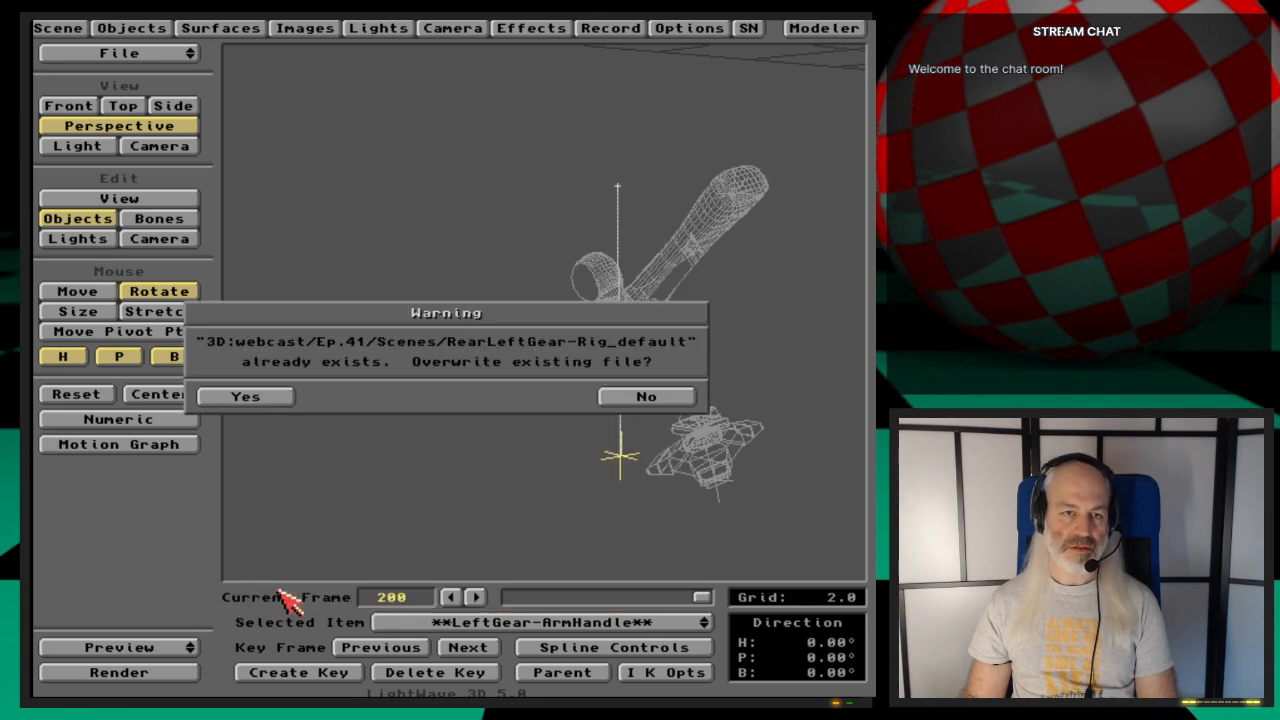
left_click(287, 398)
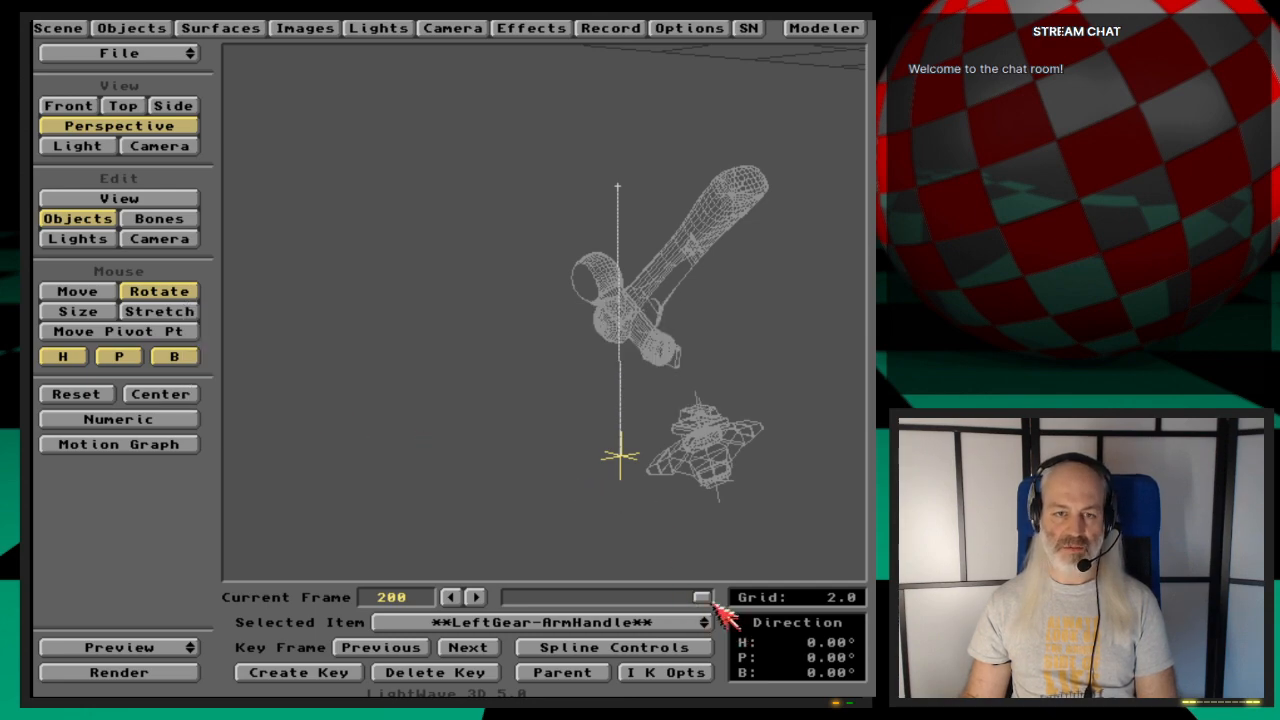
Step: Examine the left gear rig from above and from the side, going through its objects down to LeftGear-KneeTip
left_click_drag(703, 597, 790, 597)
key("2")
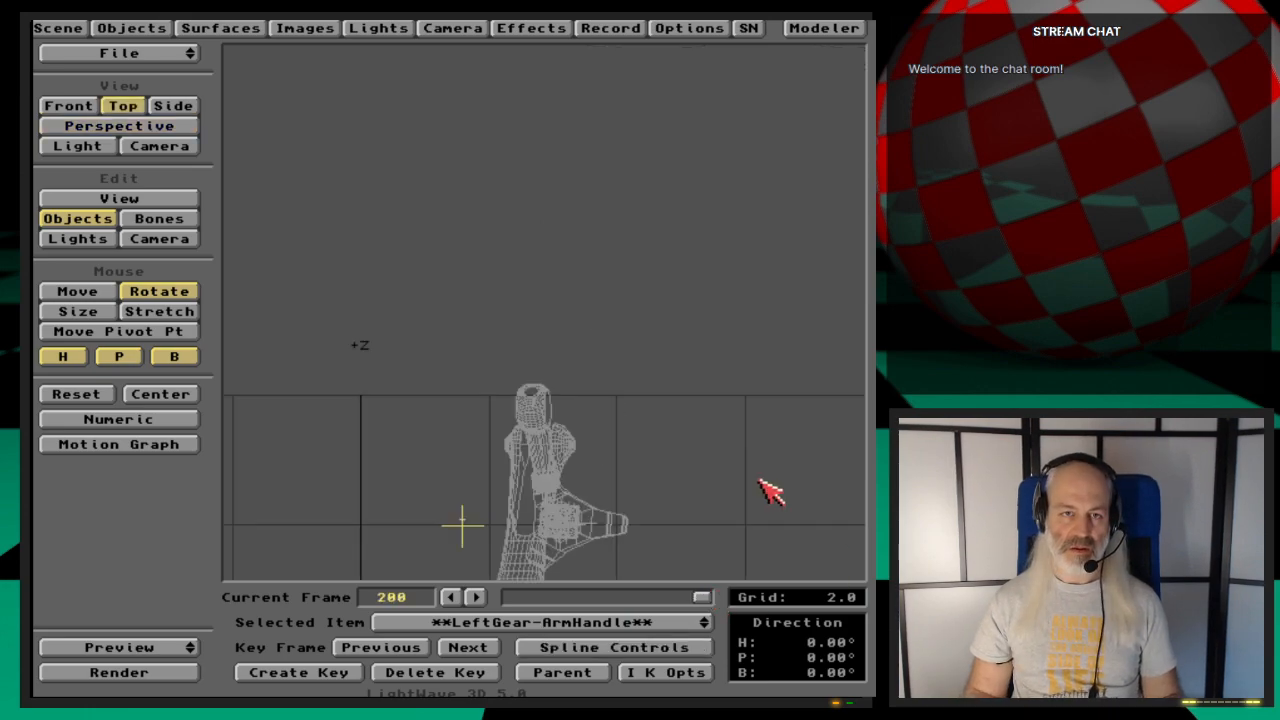
key("3")
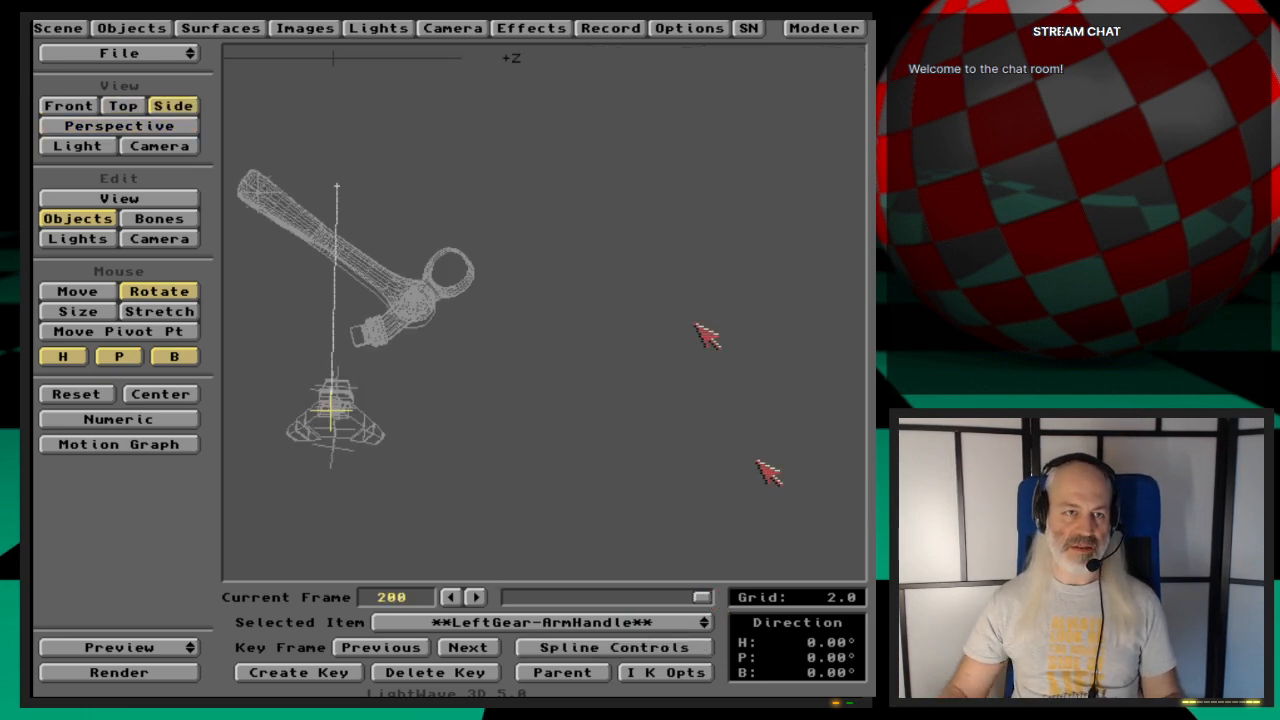
left_click_drag(595, 607, 609, 500)
key("Down")
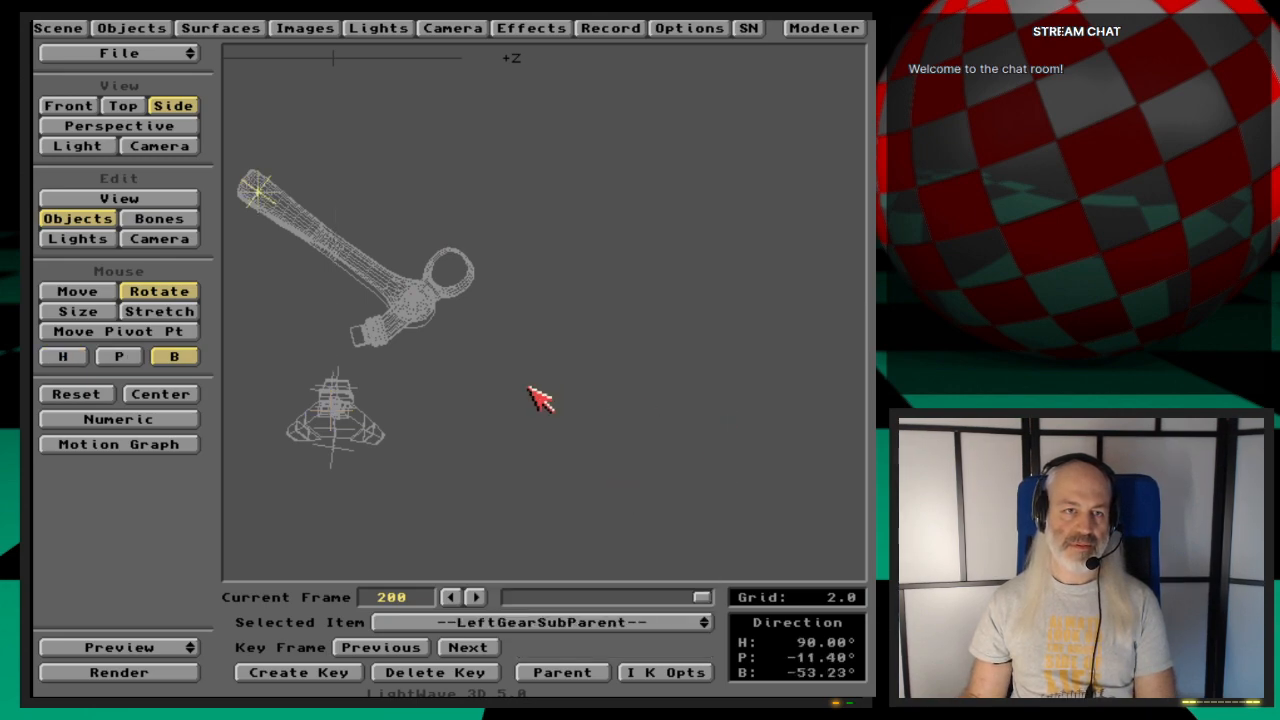
key("Down")
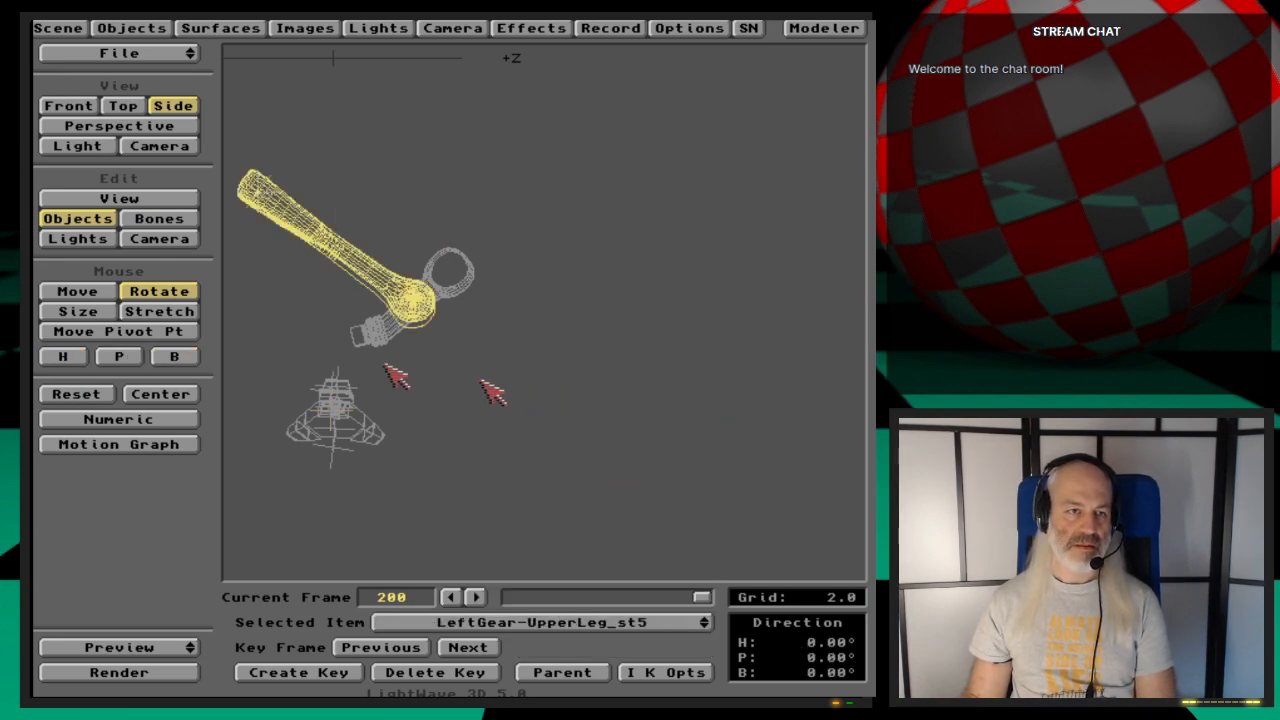
key("Down")
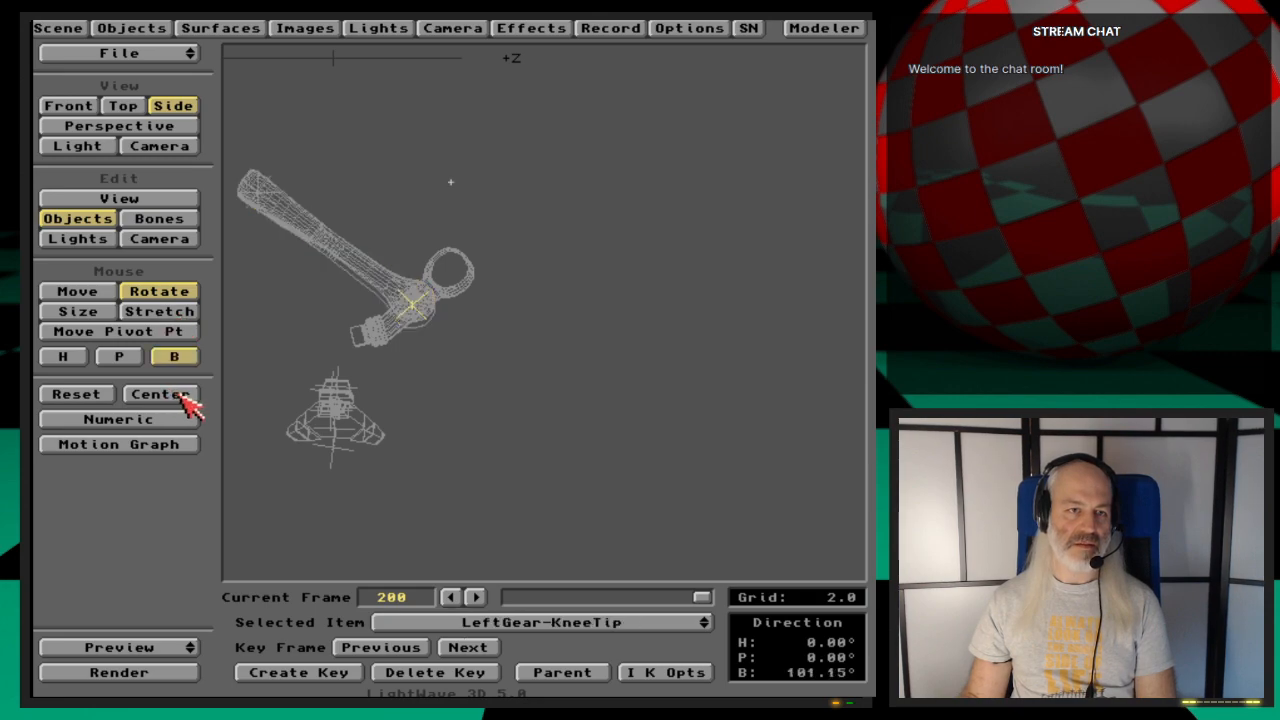
Step: Centre the view on LeftGear-KneeTip and examine up close how LeftGear-LowerLeg_st6 sits at the knee joint
left_click(160, 394)
key("period")
key("period")
key("period")
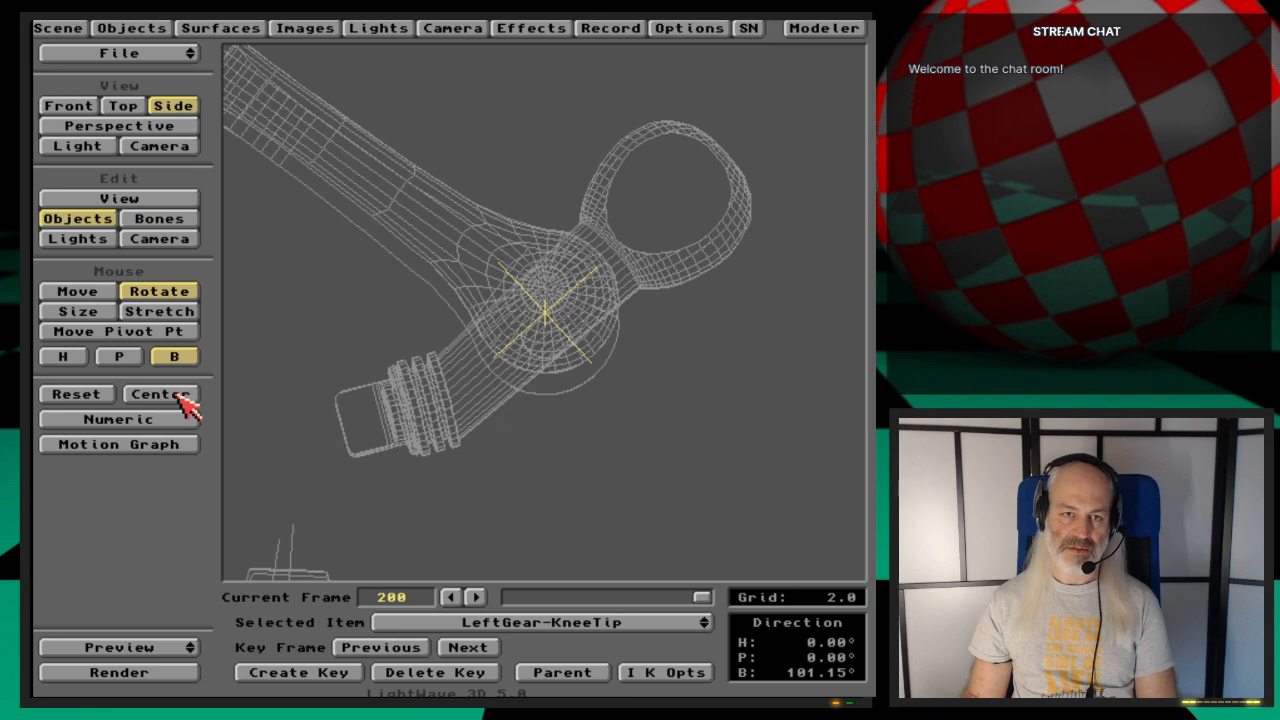
key("4")
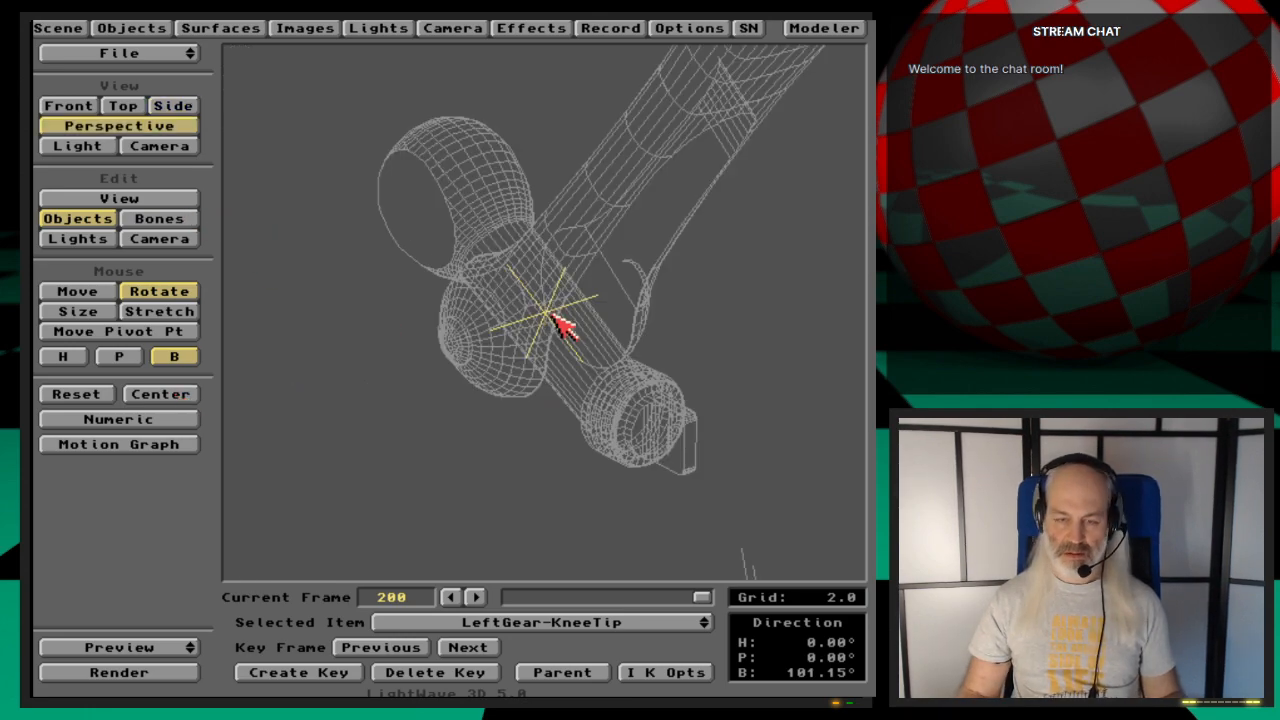
key("v")
left_click_drag(654, 320, 780, 282)
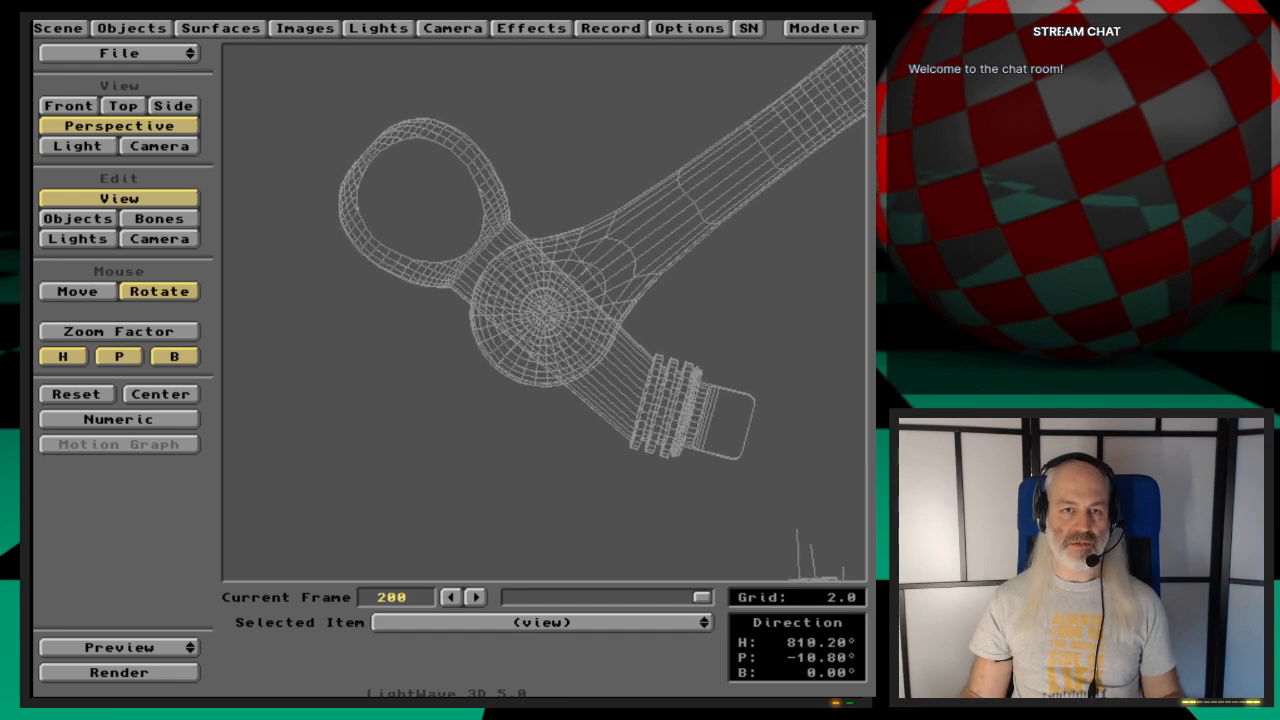
key("o")
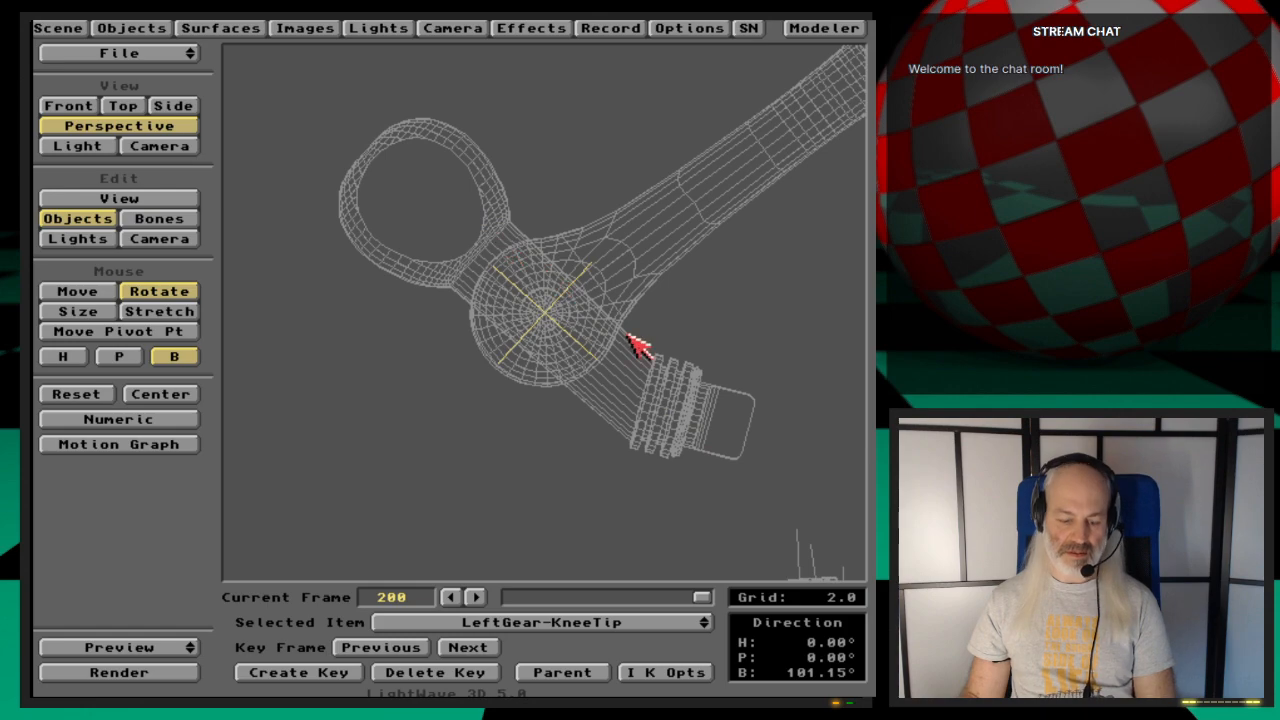
key("comma")
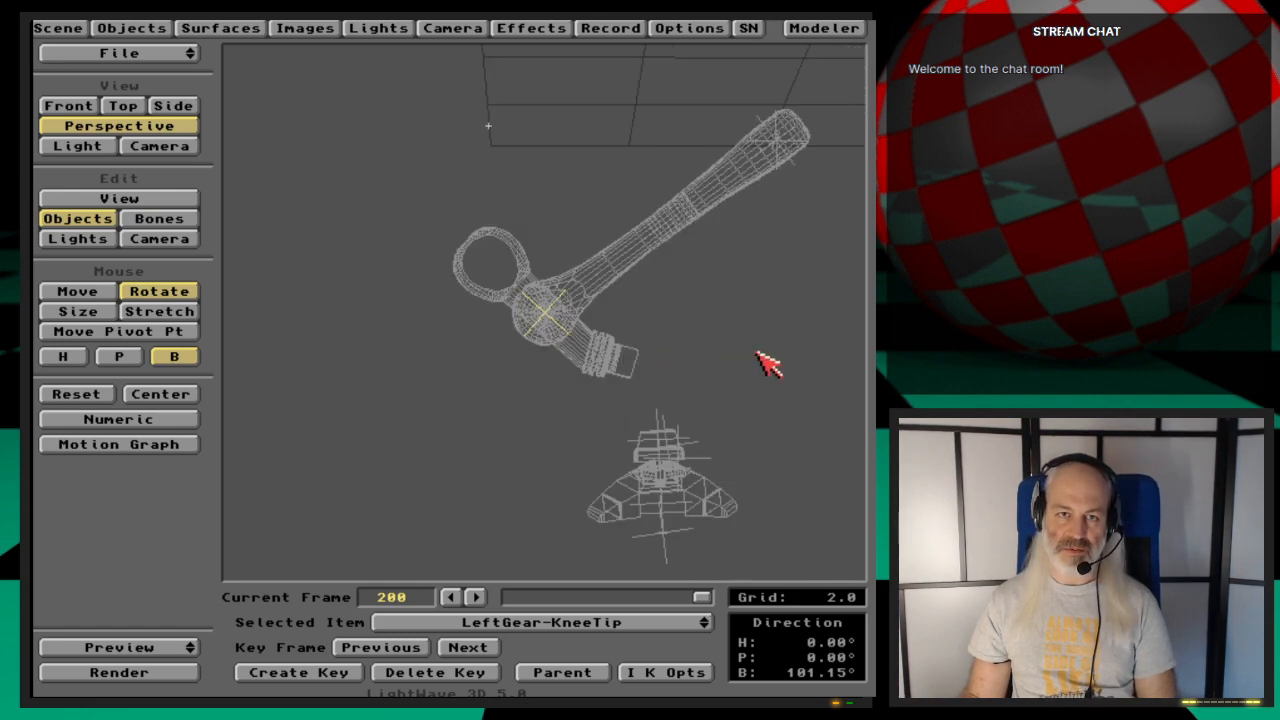
key("period")
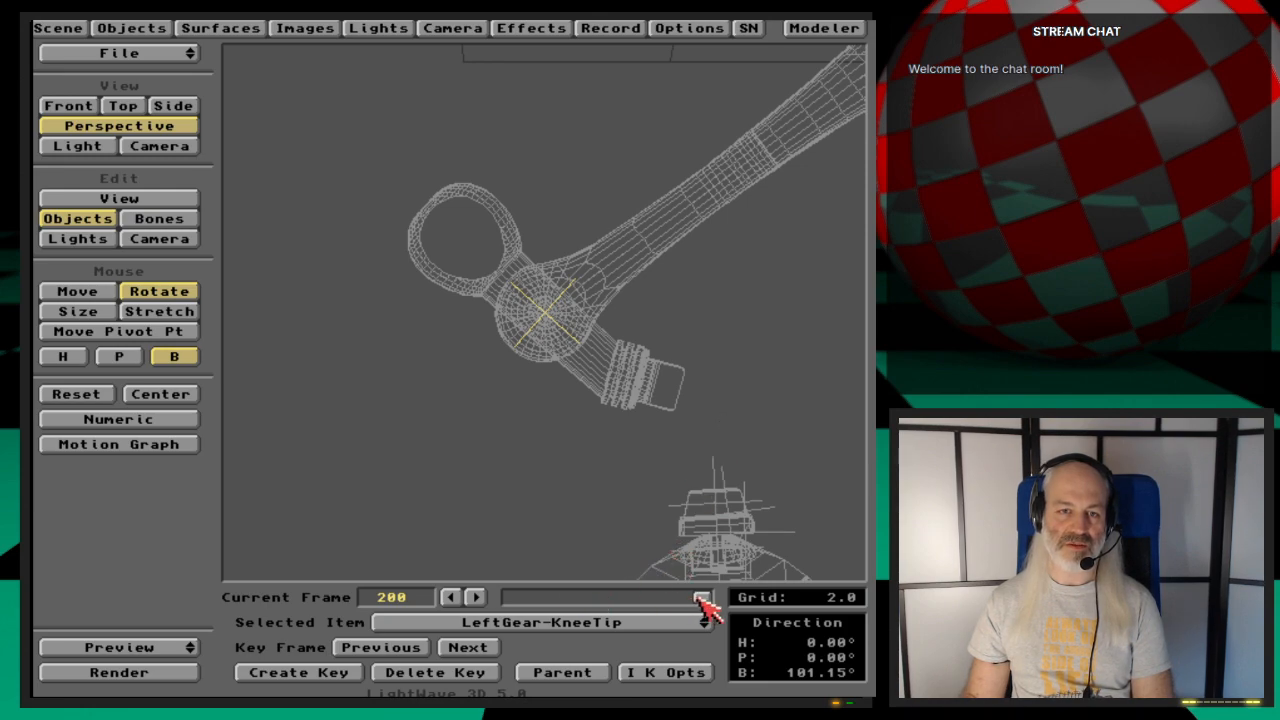
mouse_move(700, 600)
left_mouse_down()
mouse_move(509, 596)
mouse_move(706, 597)
left_mouse_up()
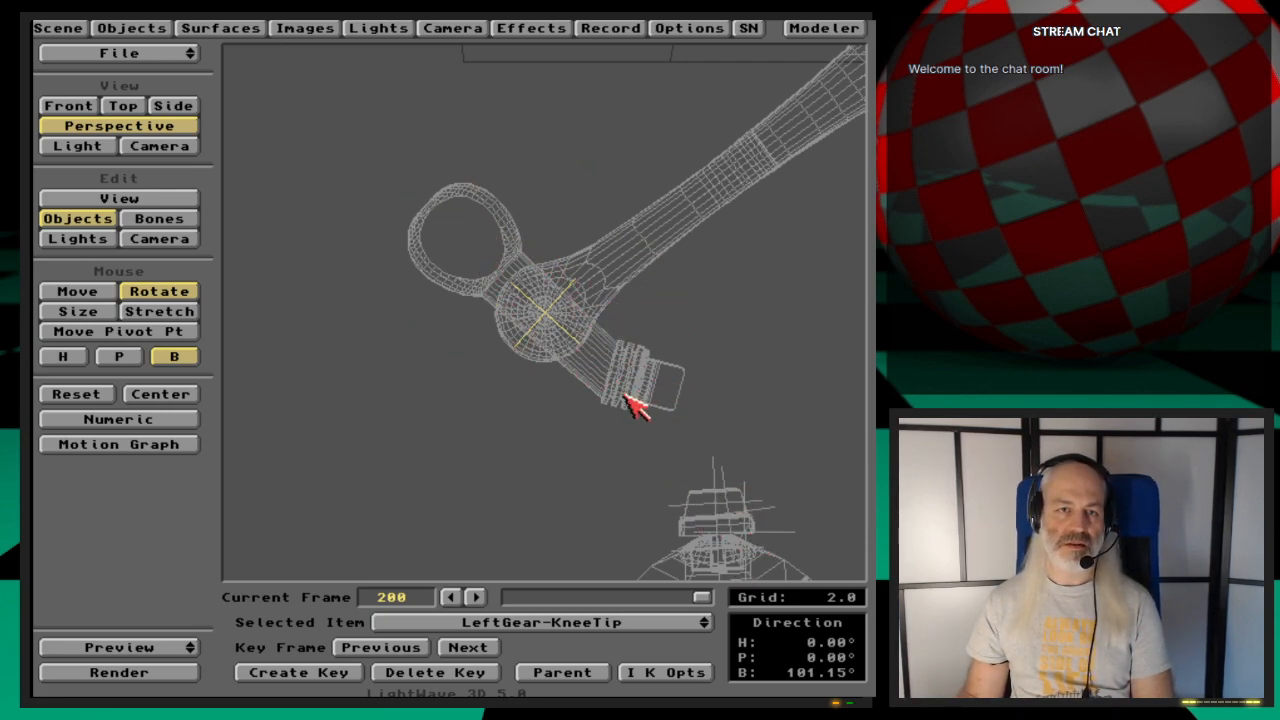
left_click(497, 290)
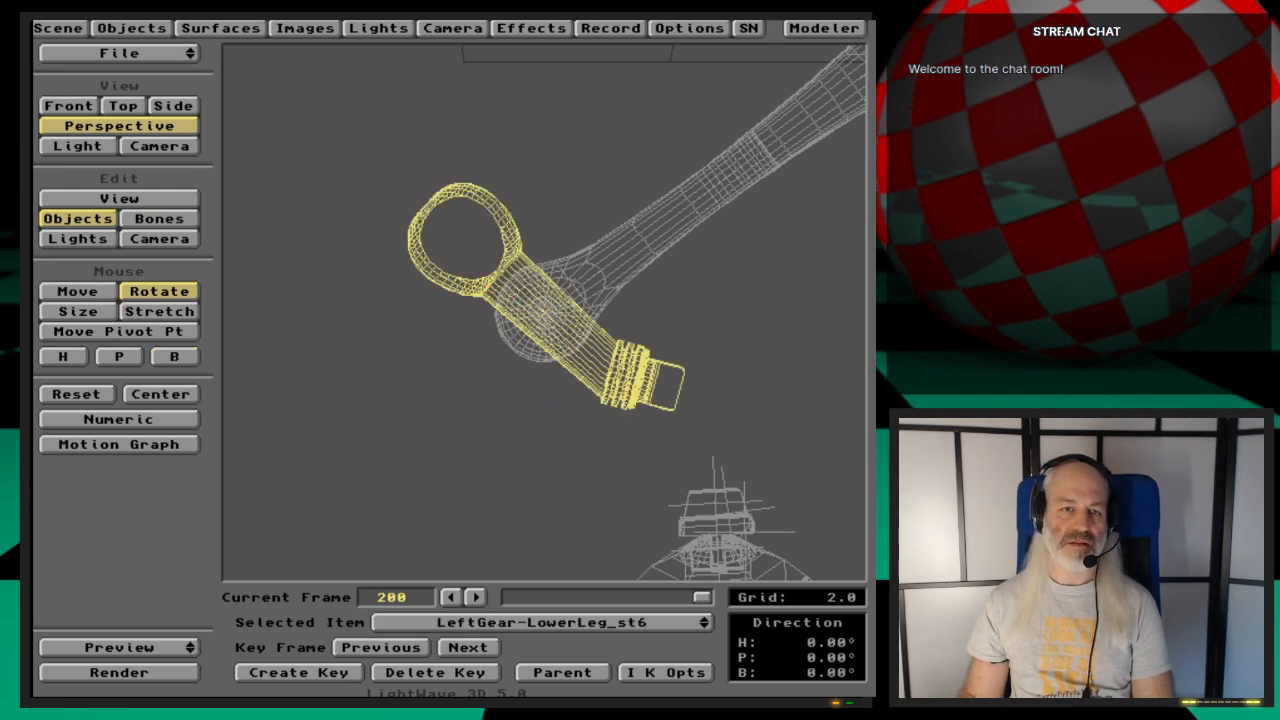
Step: Switch to Modeler, start a new project discarding all data, and import LeftGear-LowerLeg_st6 from Layout
left_click(824, 29)
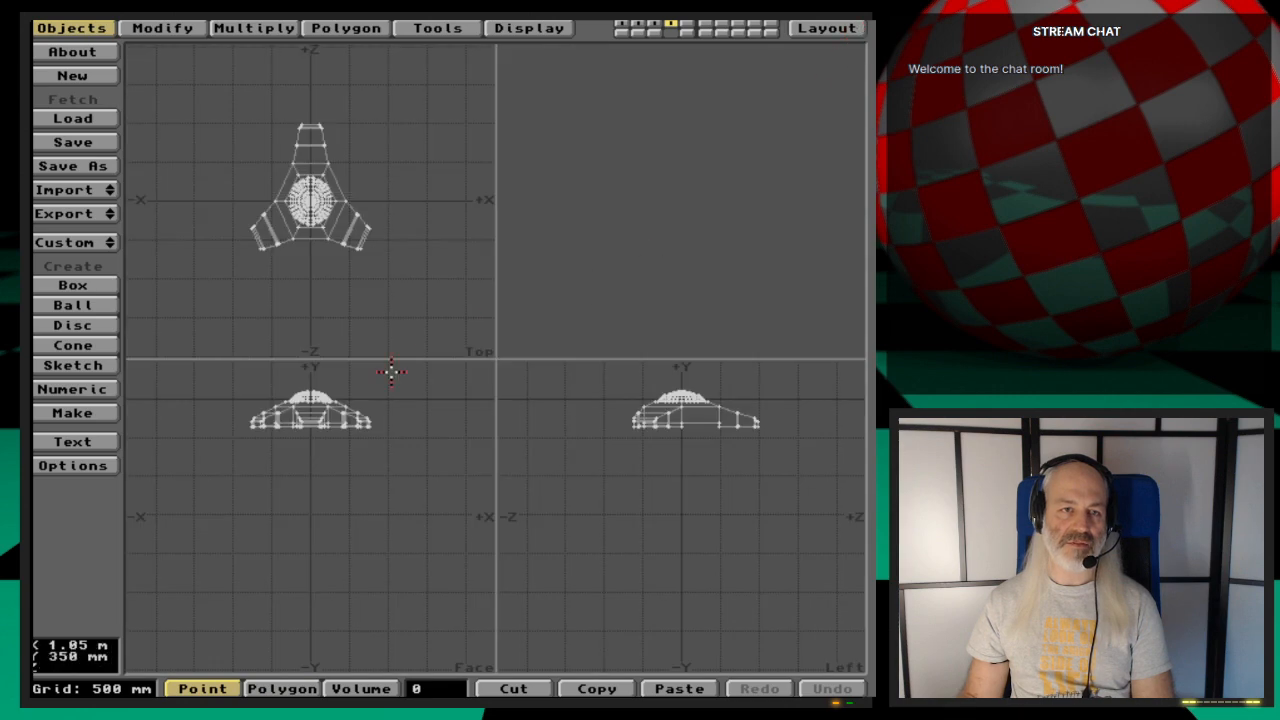
left_click(73, 75)
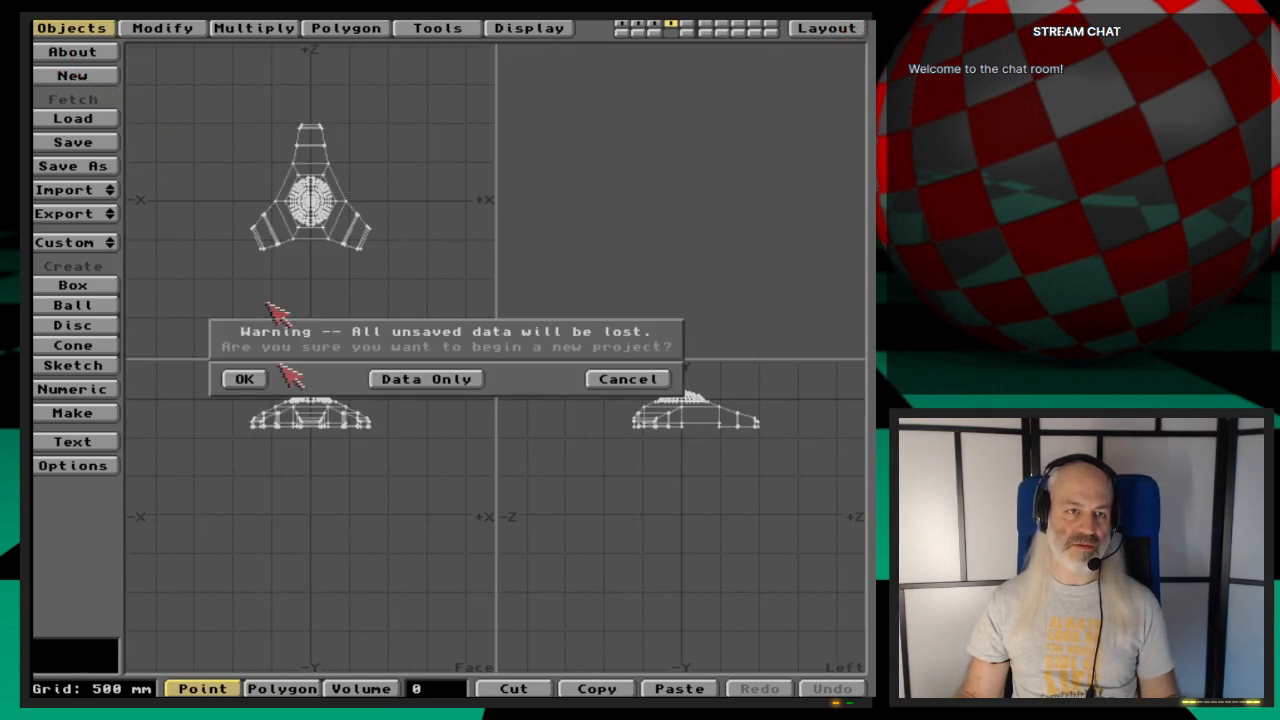
left_click(240, 386)
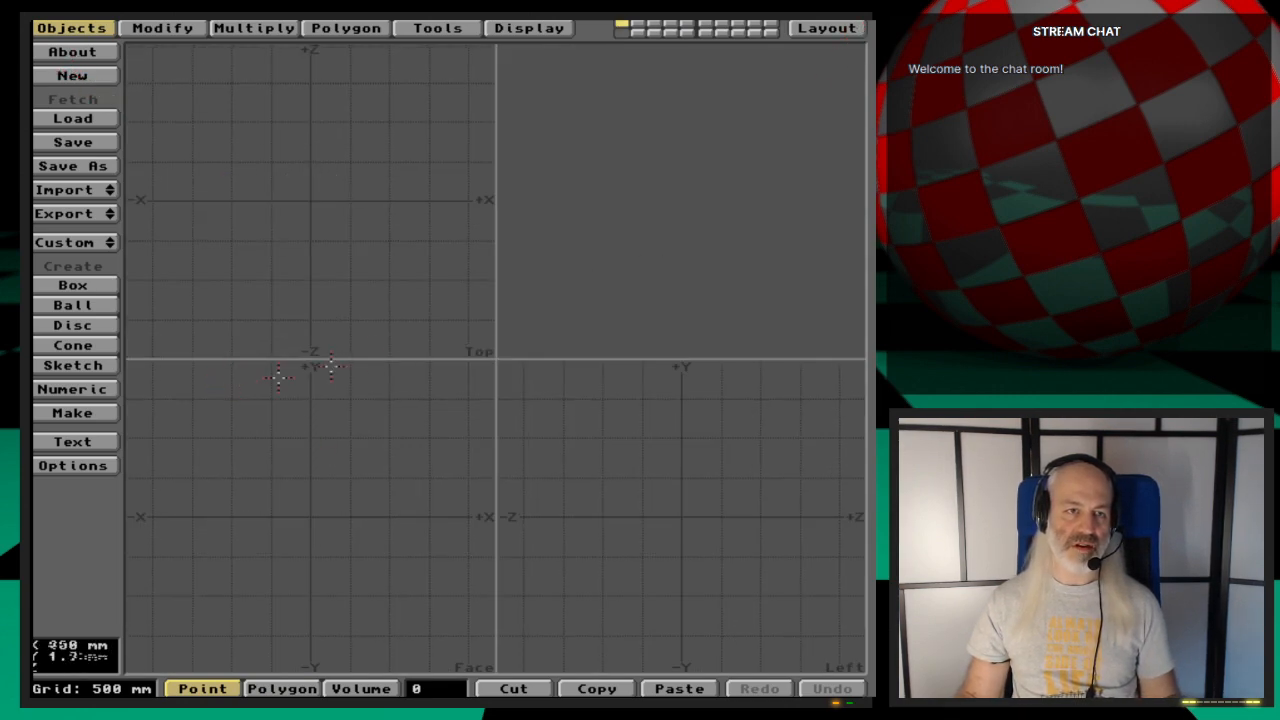
left_click(92, 190)
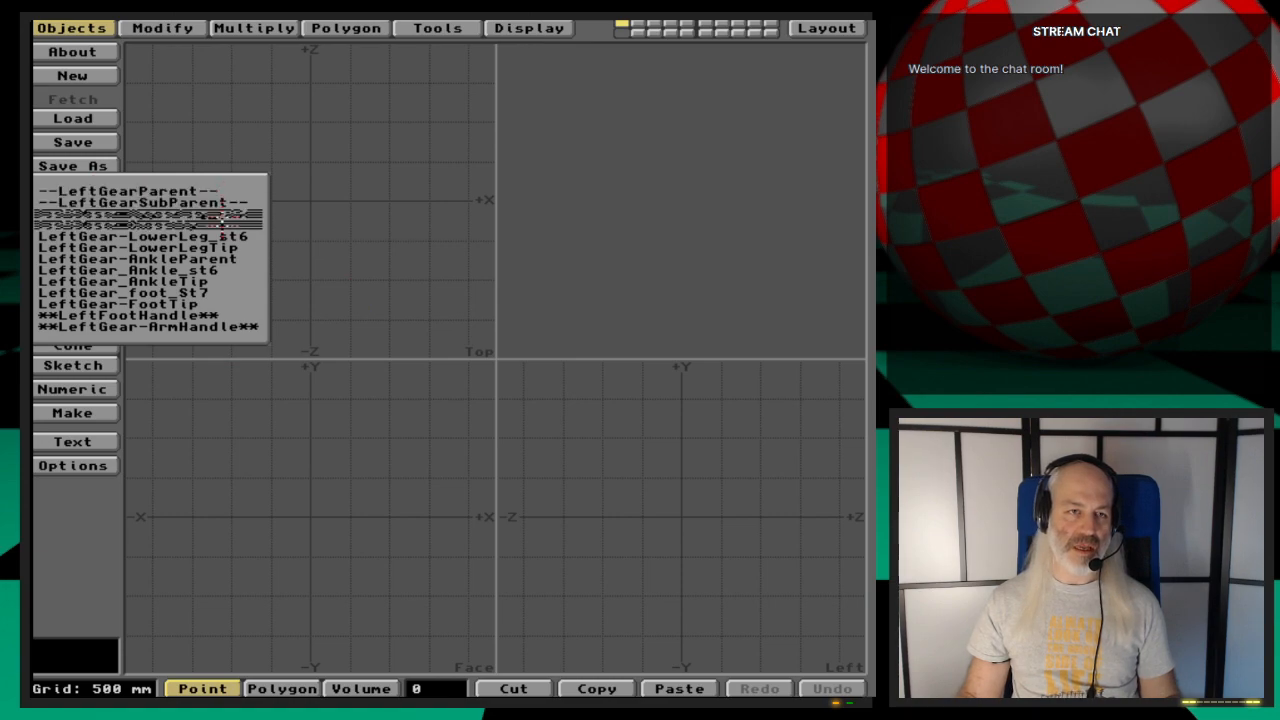
left_click(230, 237)
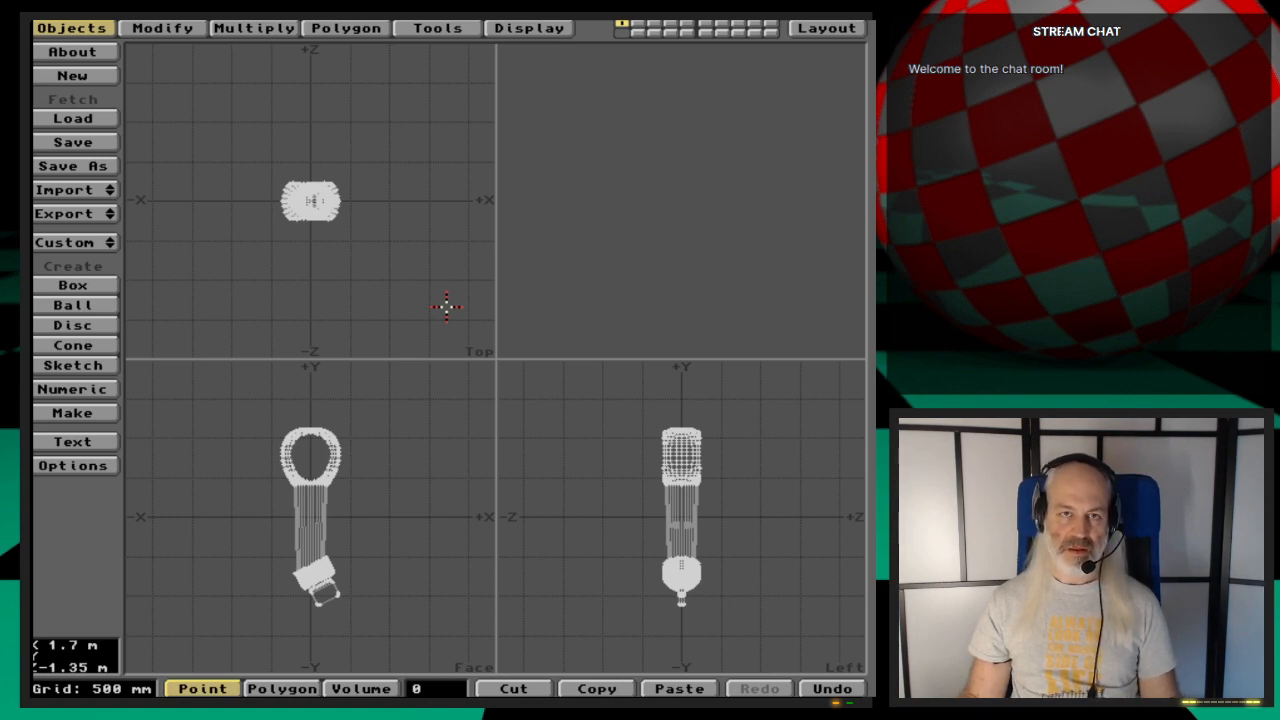
Step: Load the RightGear-LowerLeg_st6 object into layer 2
key("2")
key("l")
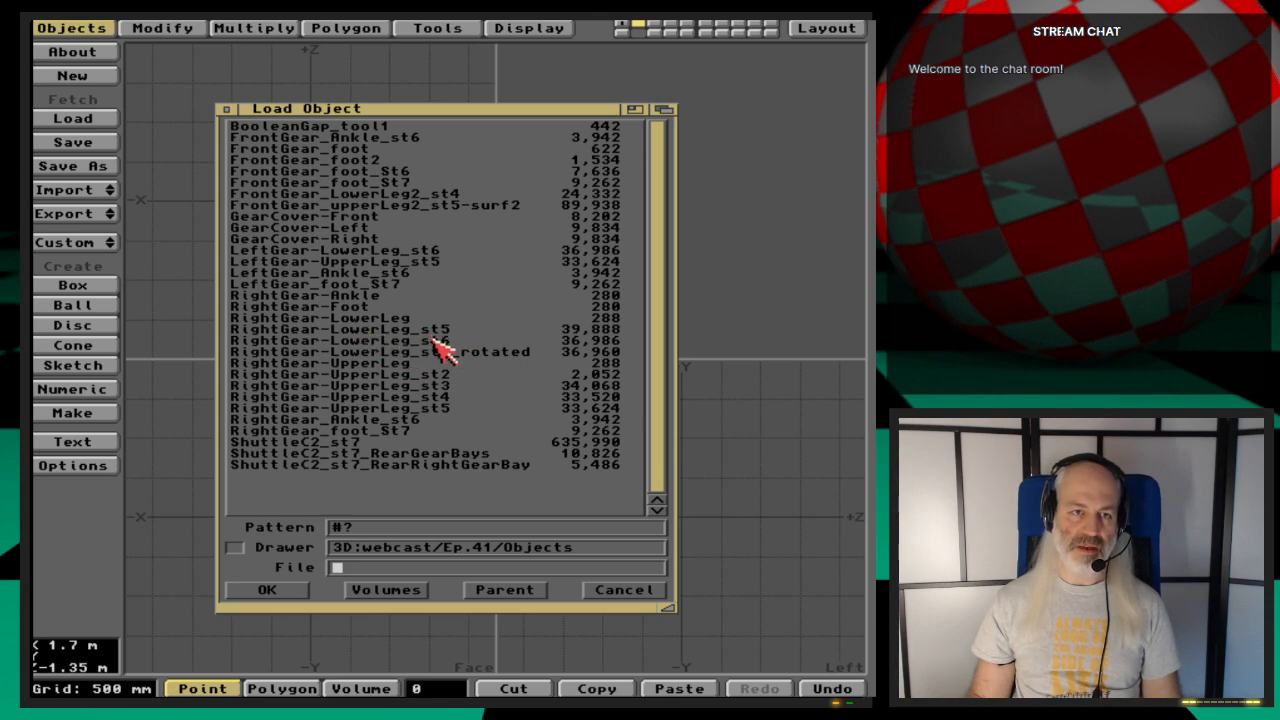
double_click(434, 340)
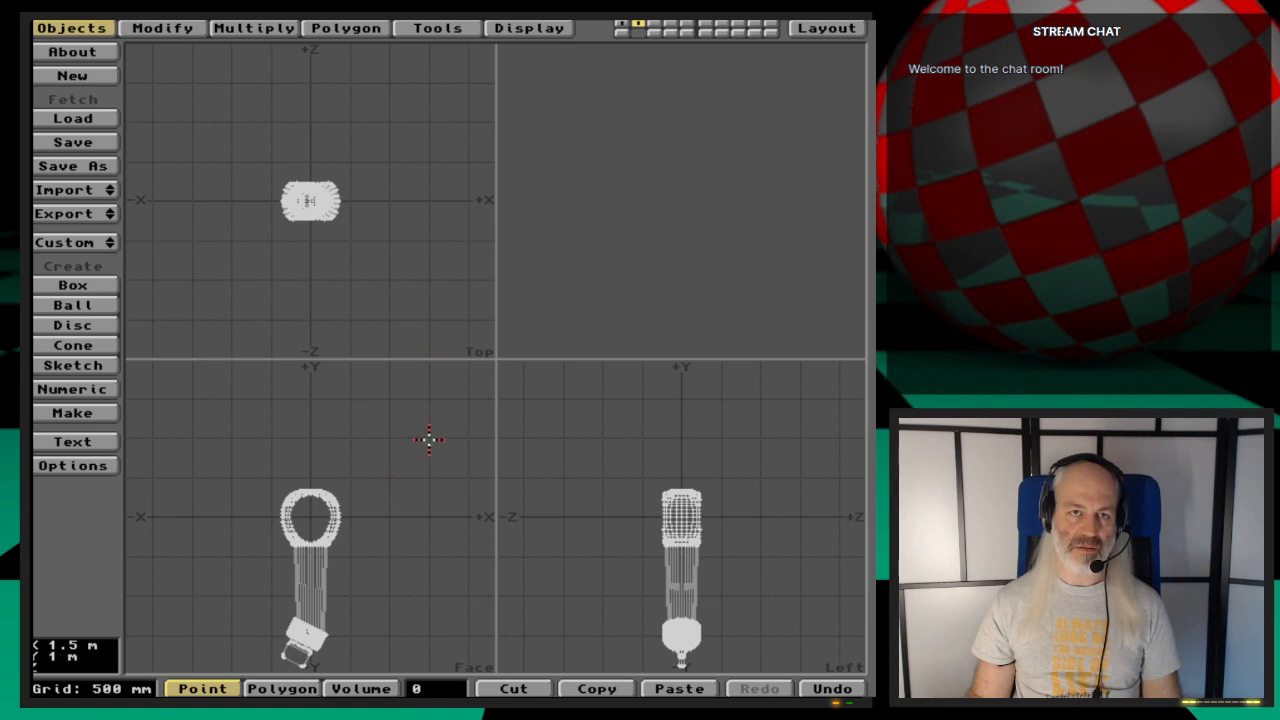
Step: Compare the position and orientation of the left lower leg in layer 1 with the right lower leg in layer 2
key("1")
key("2")
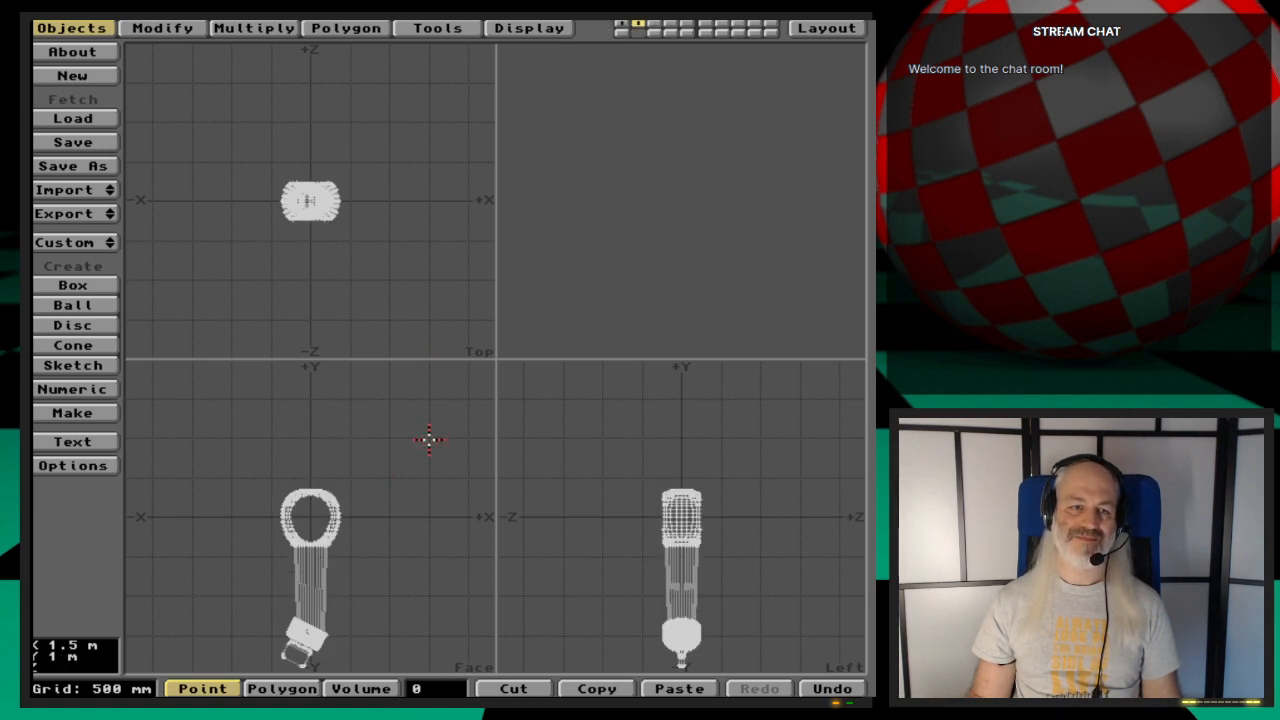
key("1")
key("2")
key("1")
key("2")
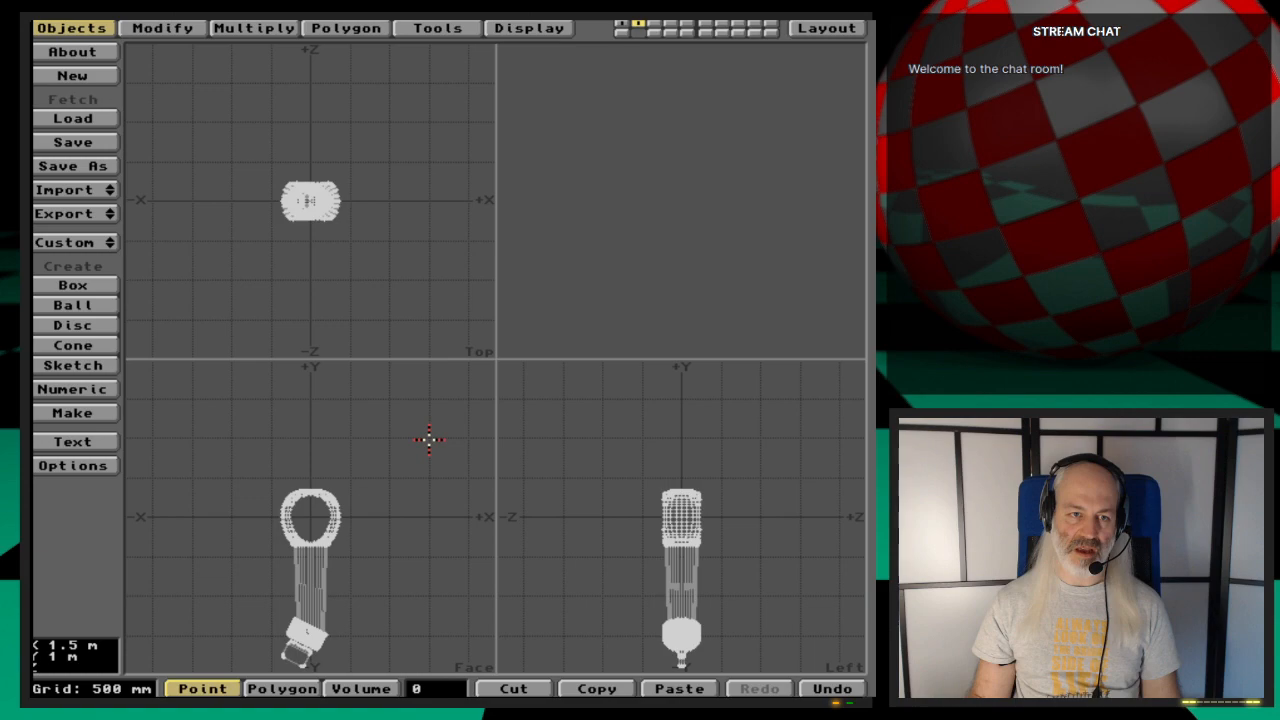
key("1")
key("2")
key("1")
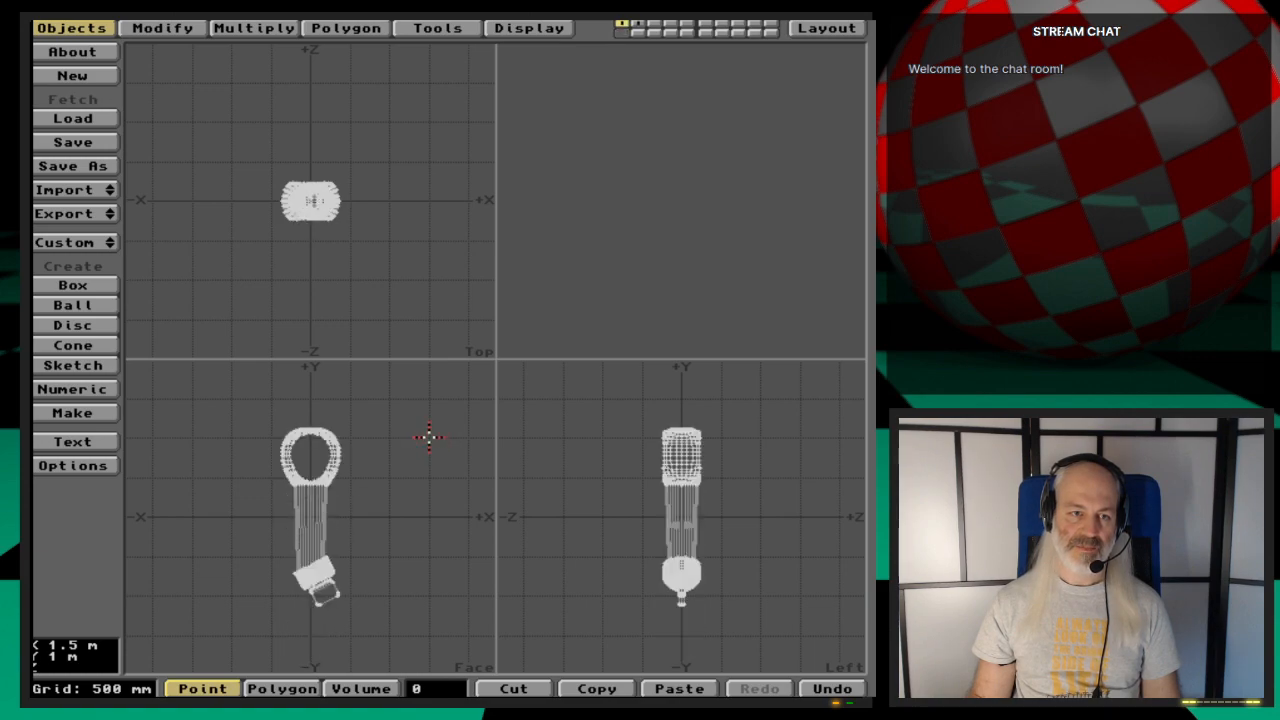
key("2")
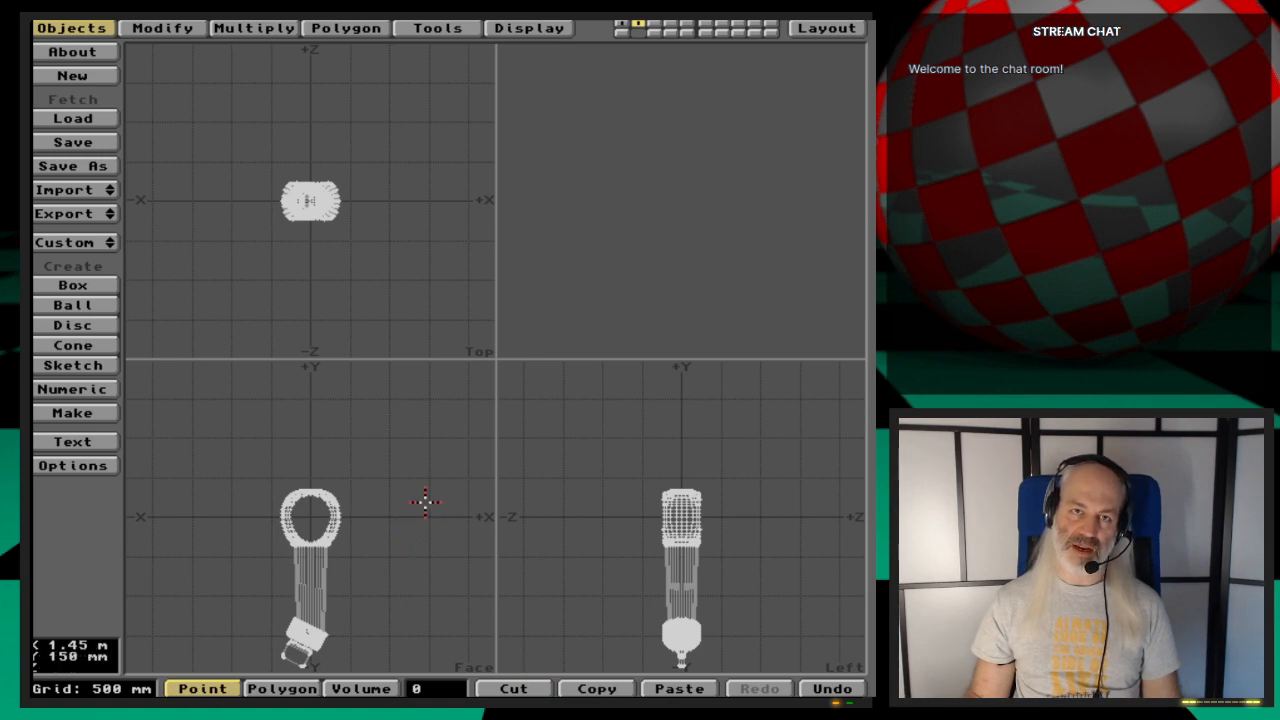
key("1")
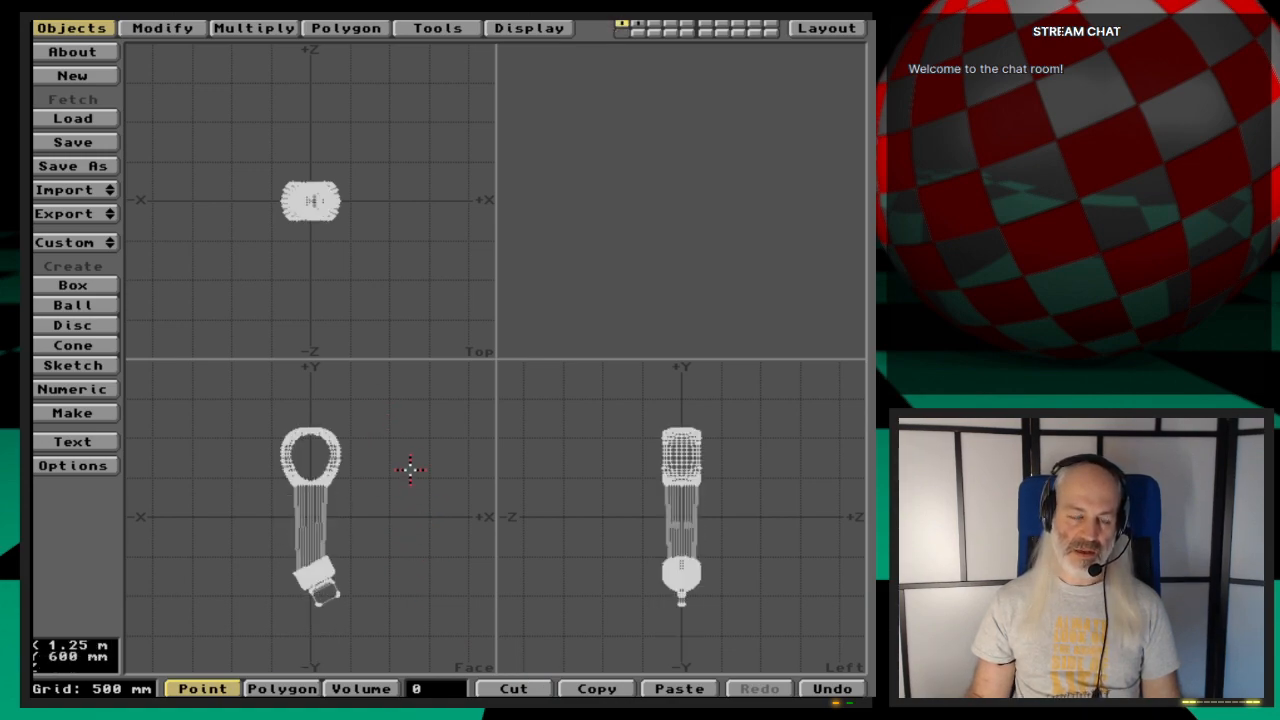
key("2")
key("1")
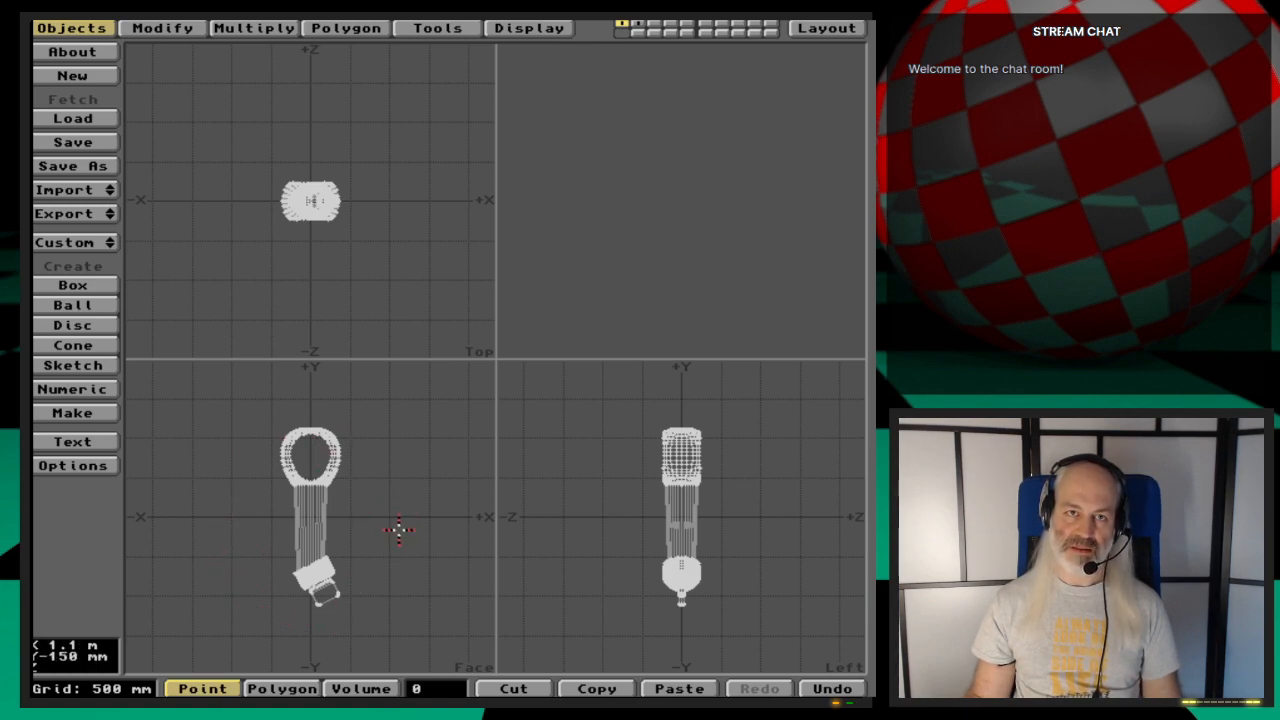
key("2")
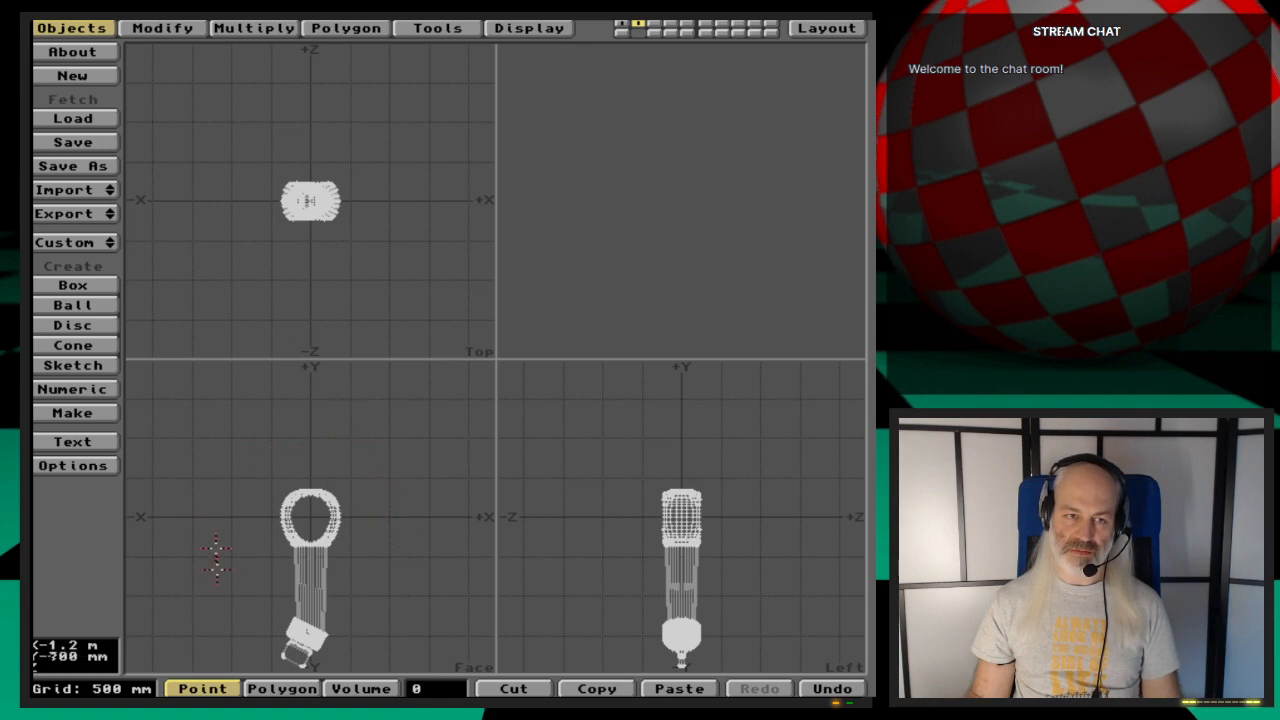
key("1")
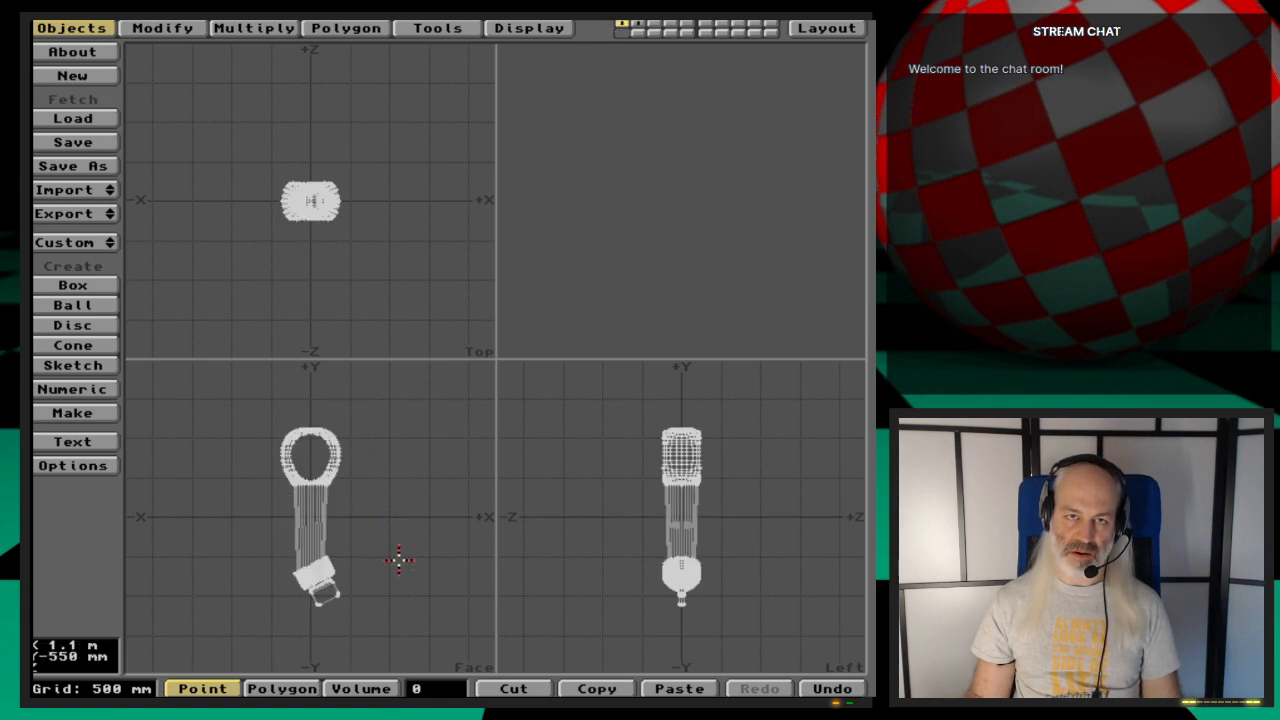
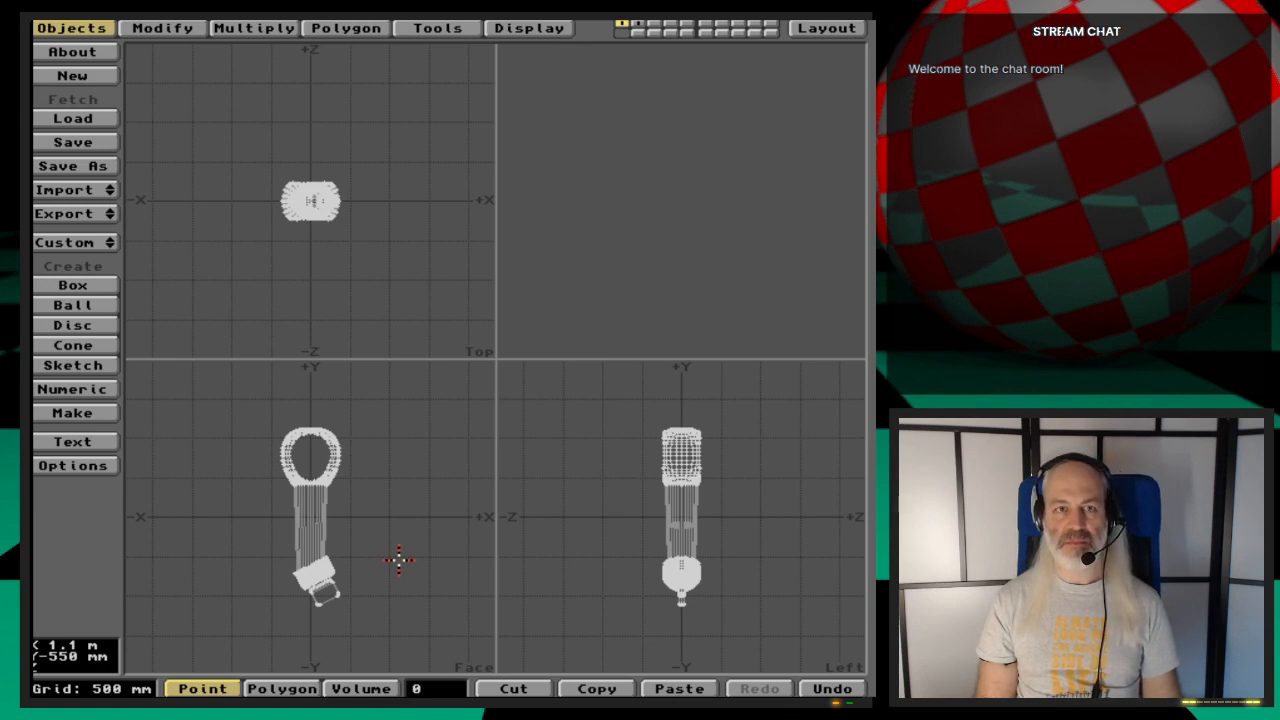
Step: Delete the left lower leg geometry from layer 1 and make the right lower leg's layer 2 active
key("Delete")
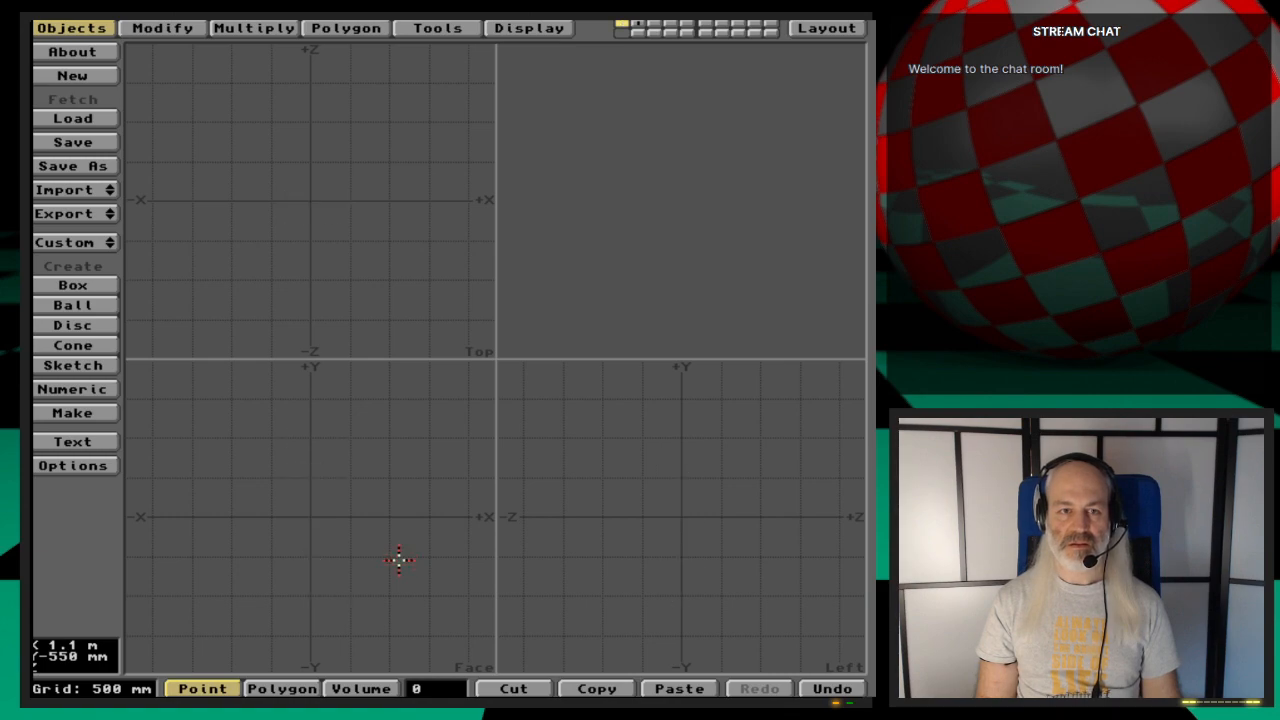
key("2")
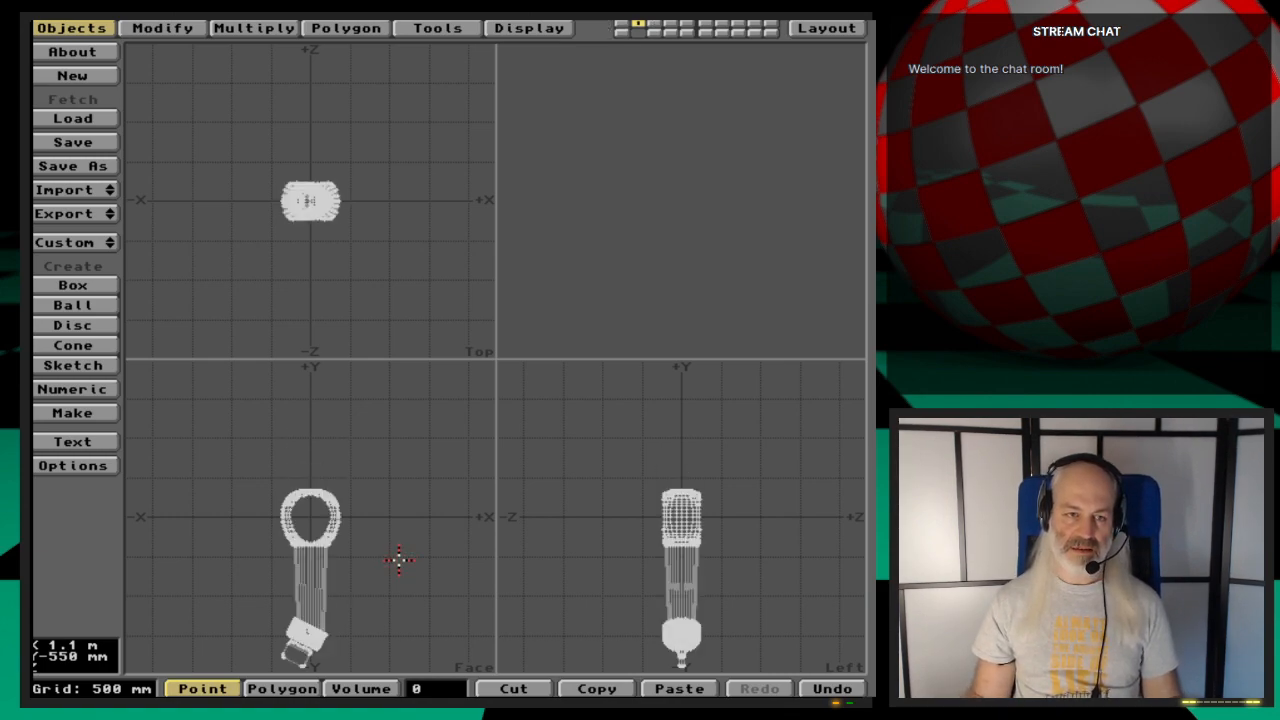
Step: Paste the right lower leg into layer 1 and mirror it across a vertical plane at X = 1 m
key("1")
key("v")
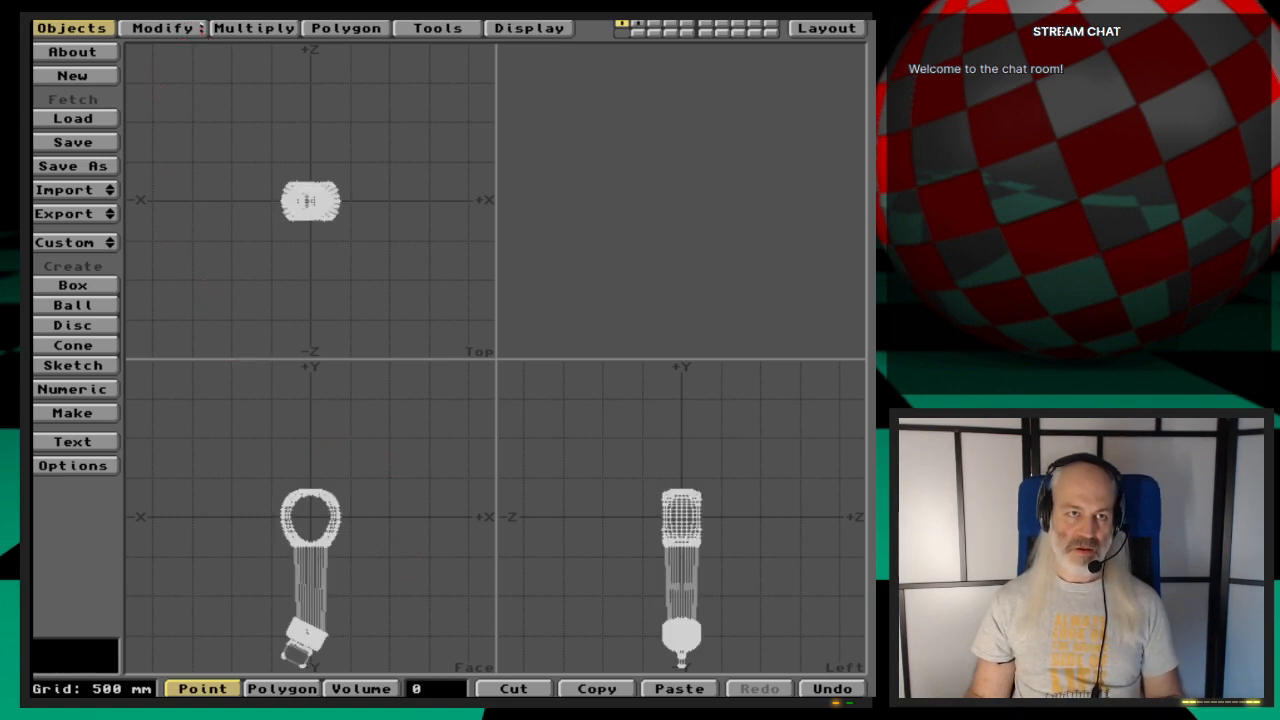
left_click(247, 28)
left_click(78, 92)
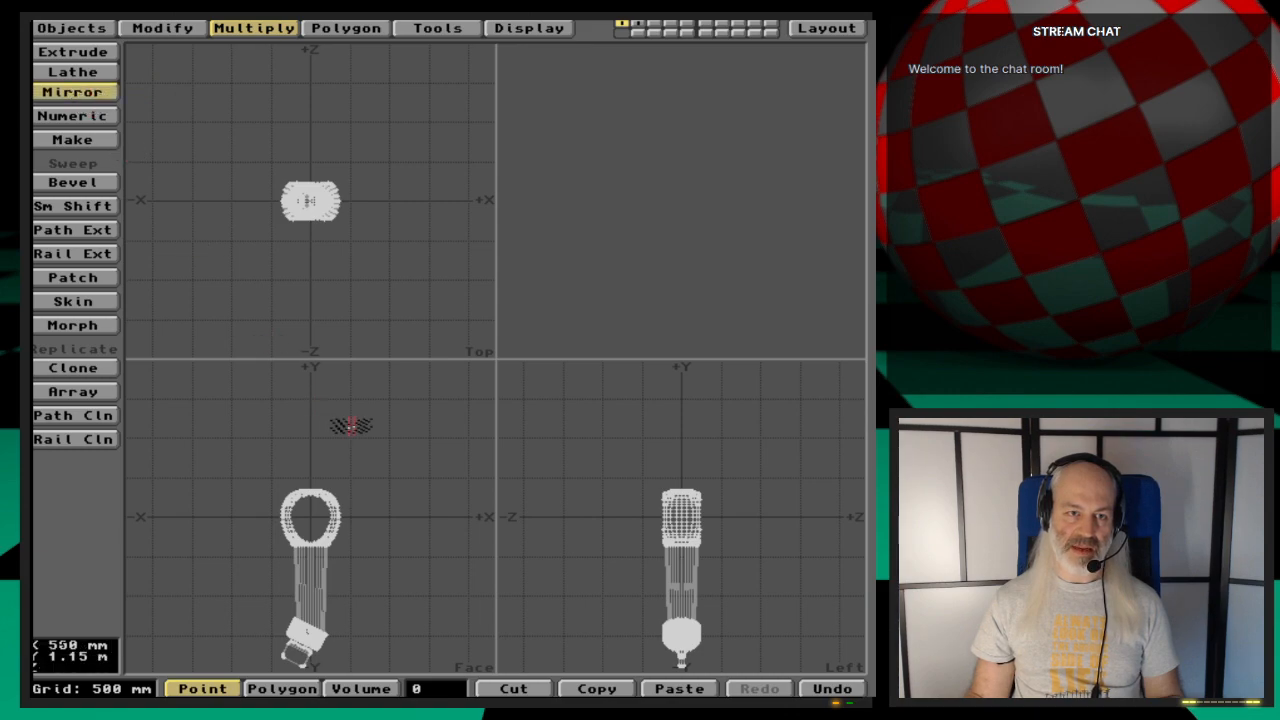
left_click_drag(351, 426, 390, 628)
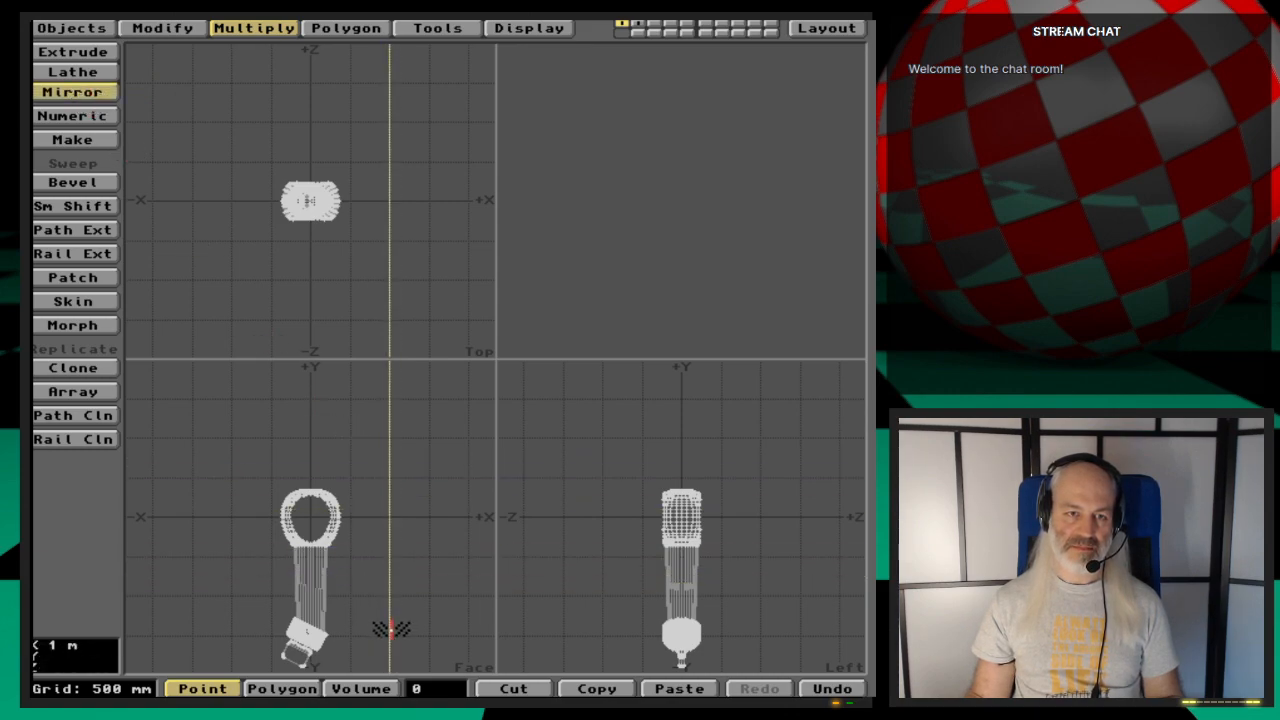
key("Return")
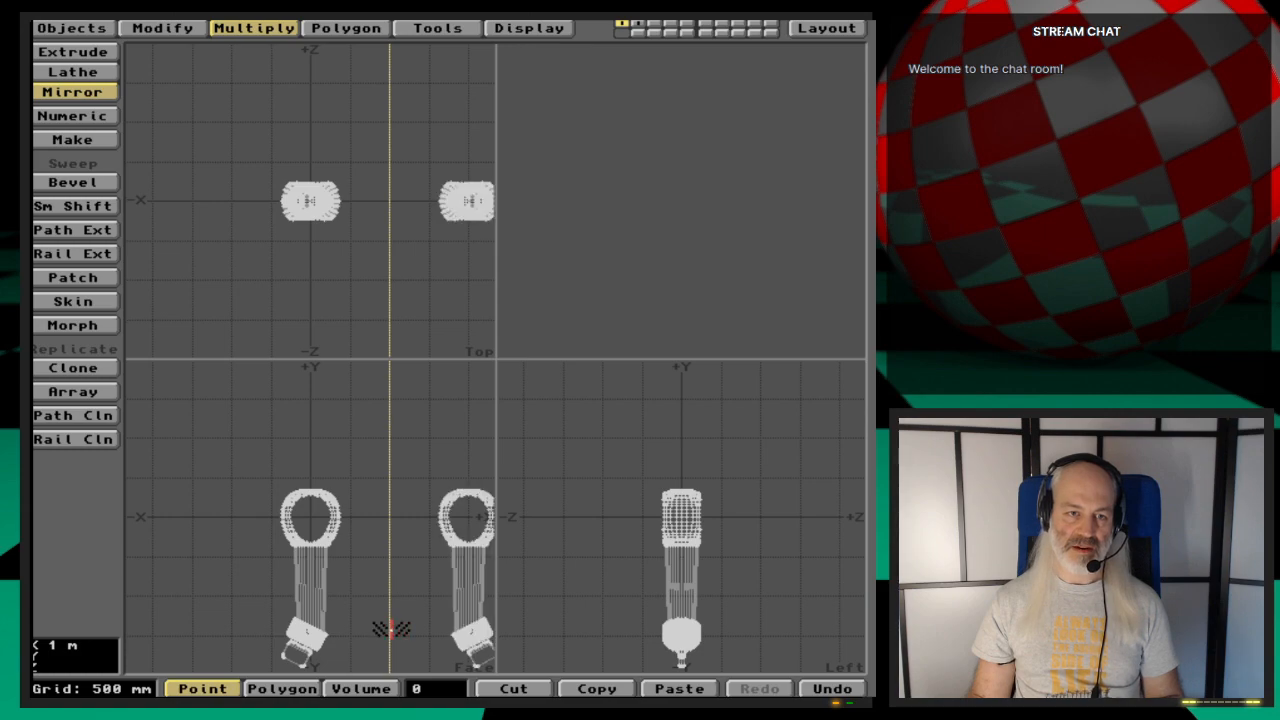
Step: Delete the original leg's polygons from layer 1 and center the mirrored copy on the X axis
key("space")
key("space")
mouse_move(390, 628)
right_mouse_down()
mouse_move(391, 600)
mouse_move(253, 440)
mouse_move(230, 670)
right_mouse_up()
right_click_drag(386, 540, 391, 529)
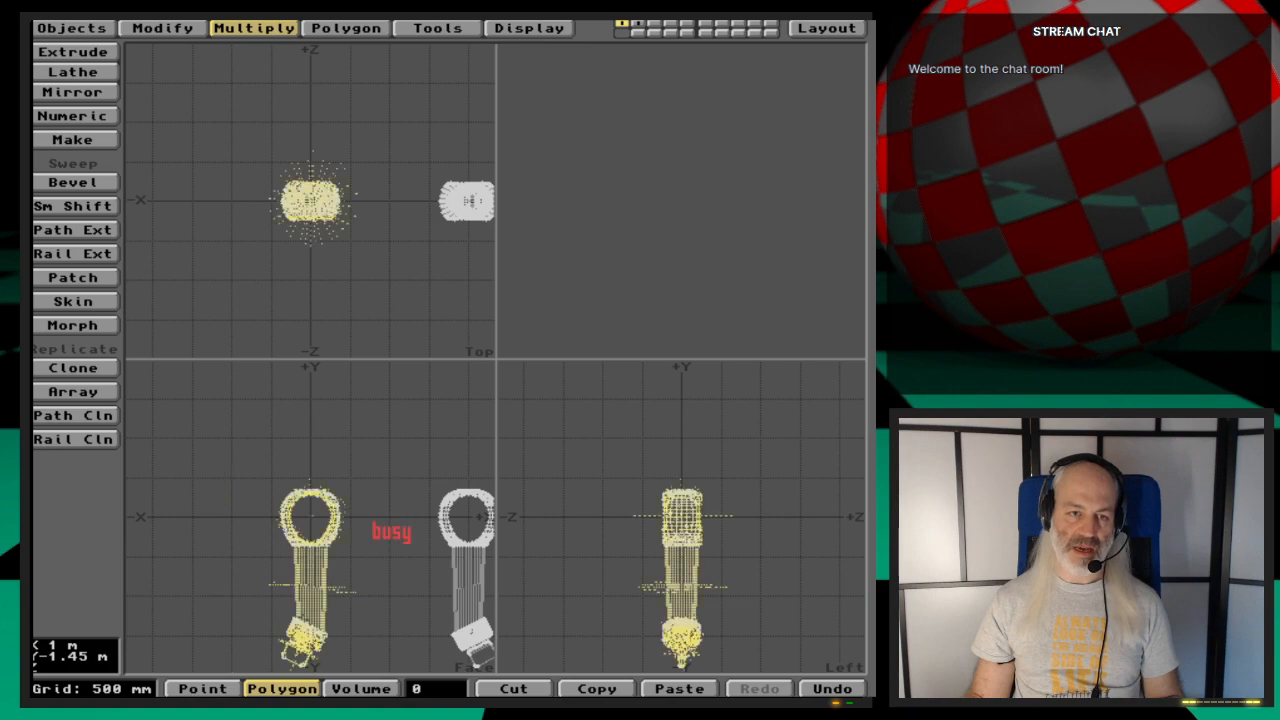
key("Delete")
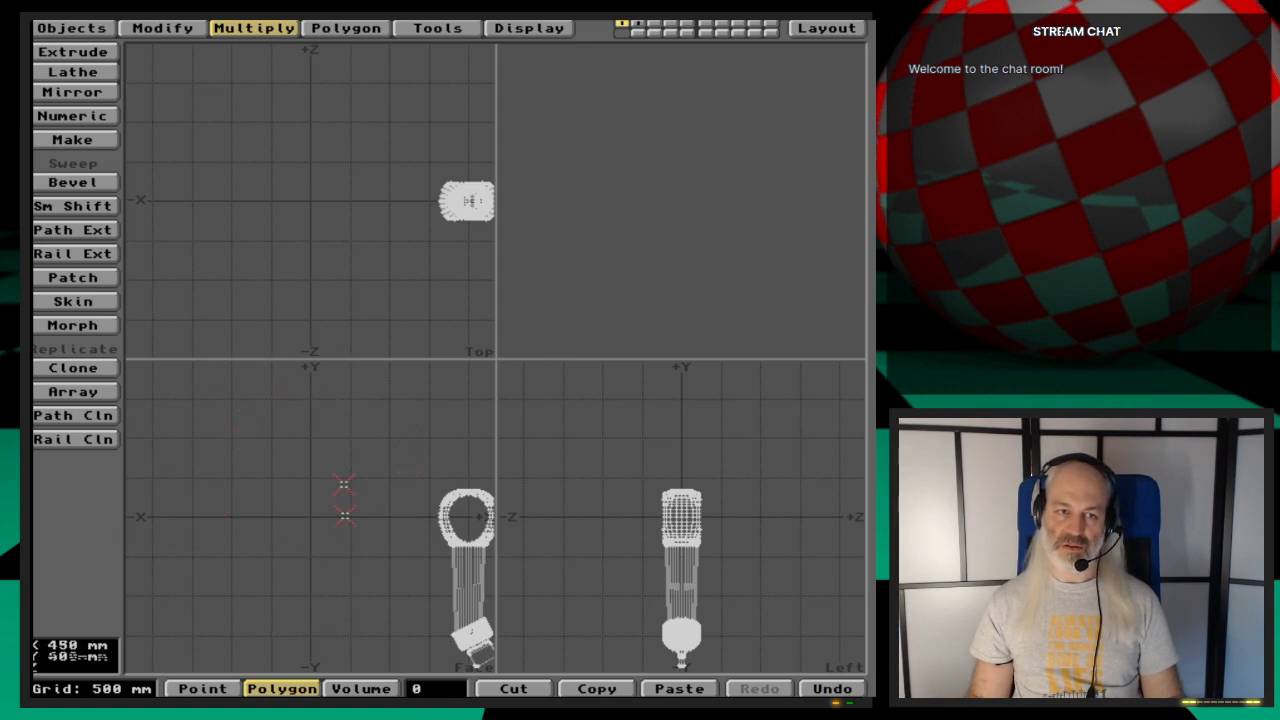
key("F2")
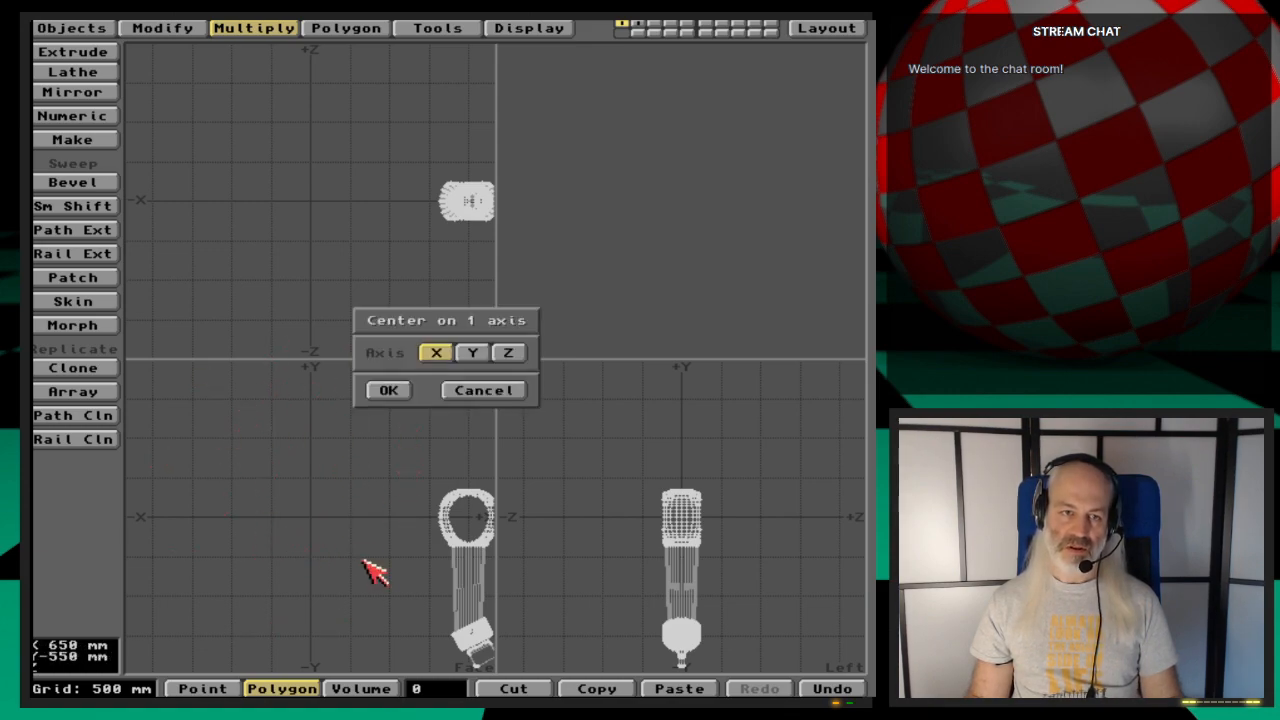
left_click(388, 391)
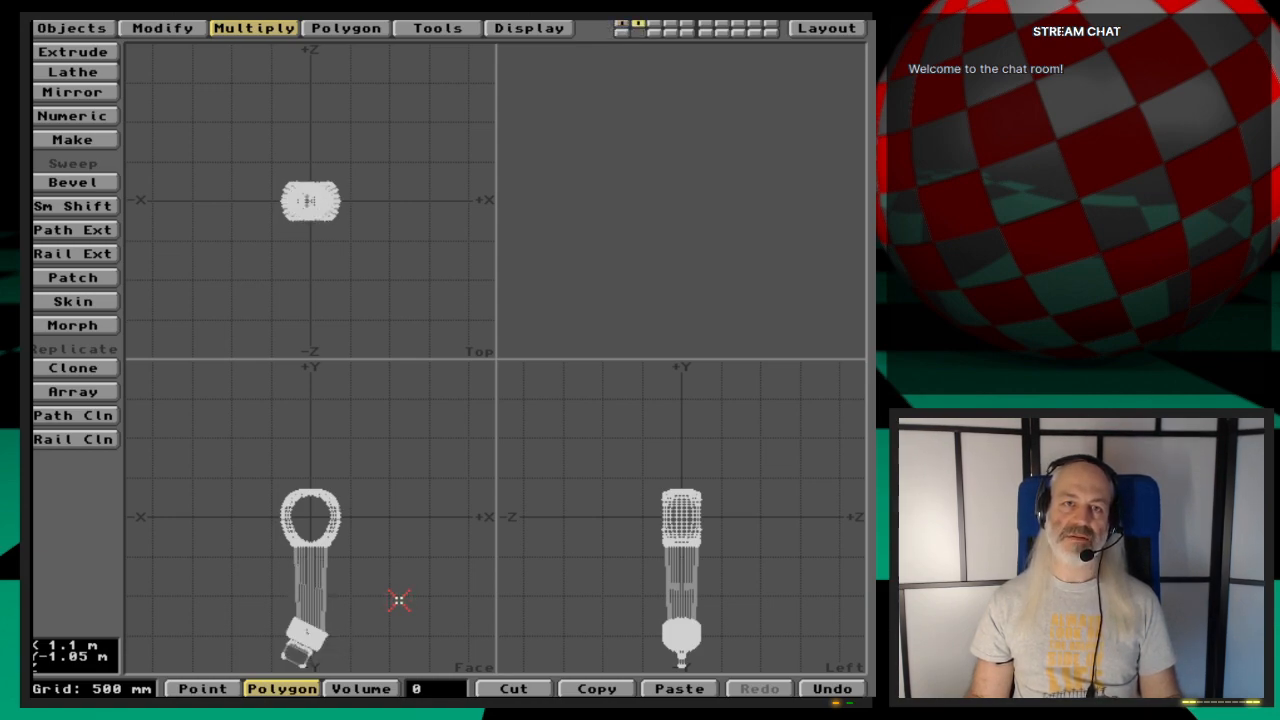
Step: Compare the mirrored leg with the right leg in layer 2, and export layer 1 to replace LeftGear-LowerLeg_st6
key("2")
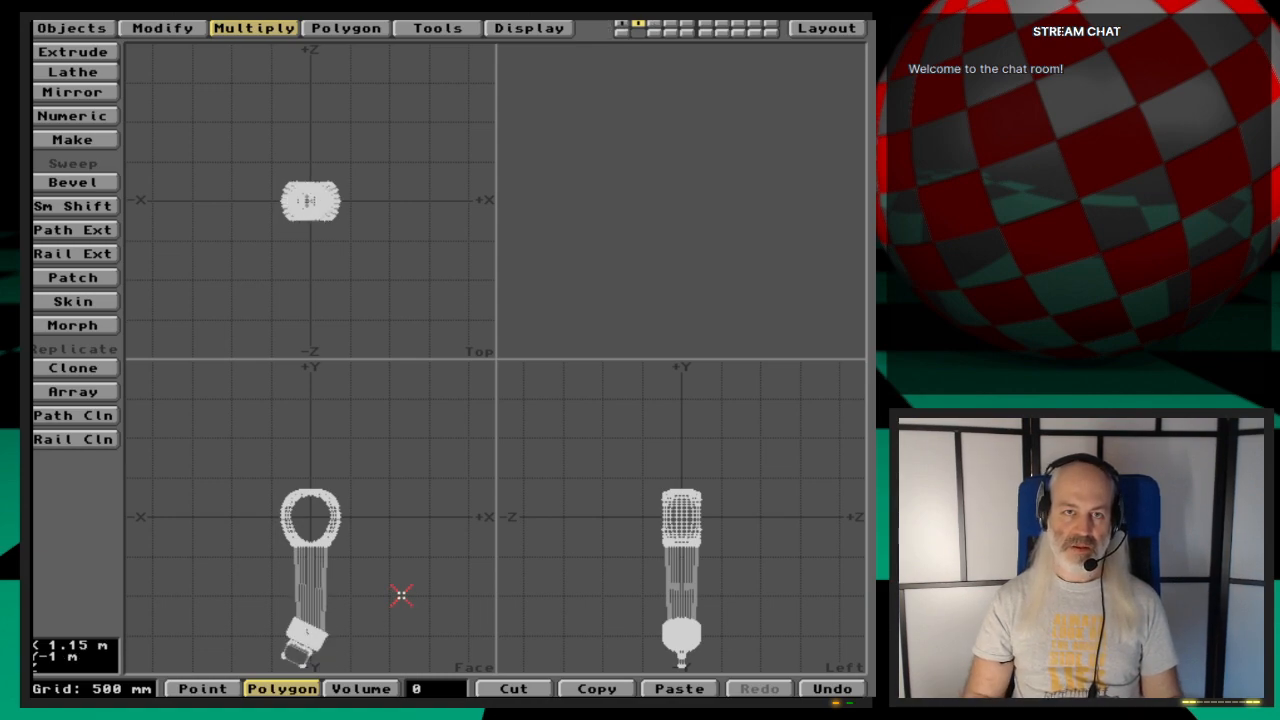
key("1")
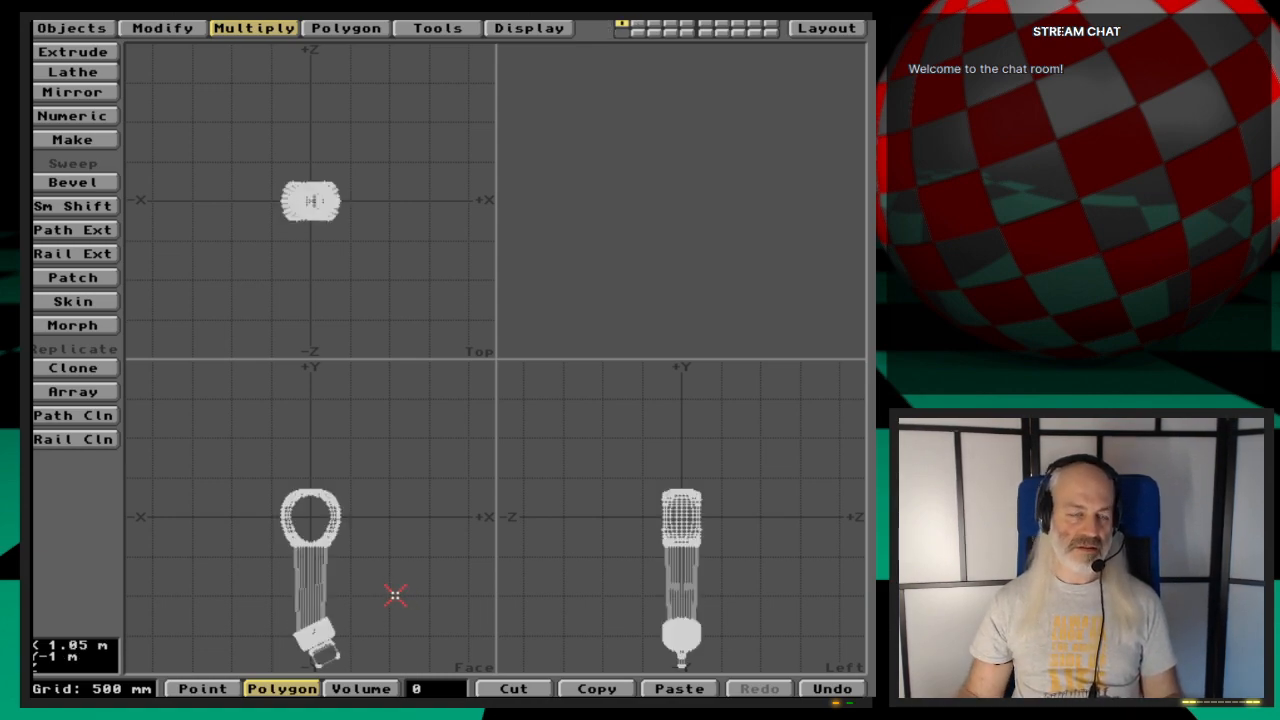
left_click(76, 29)
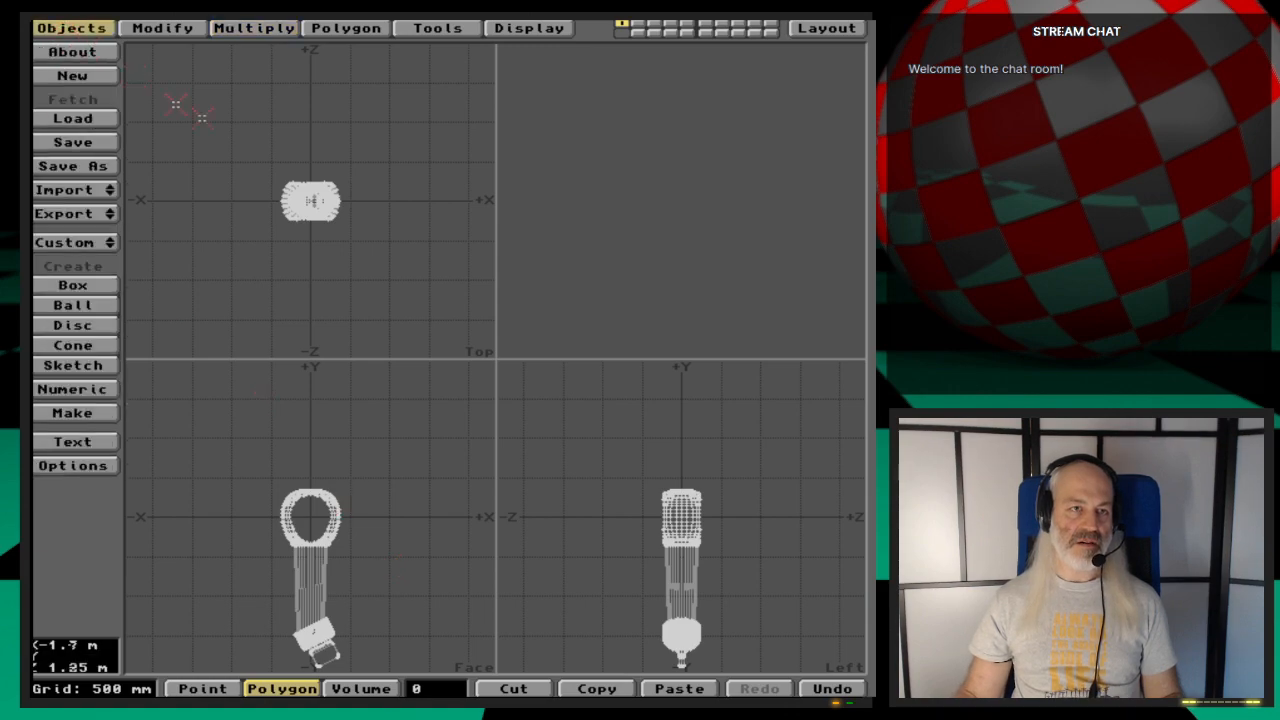
left_click(98, 213)
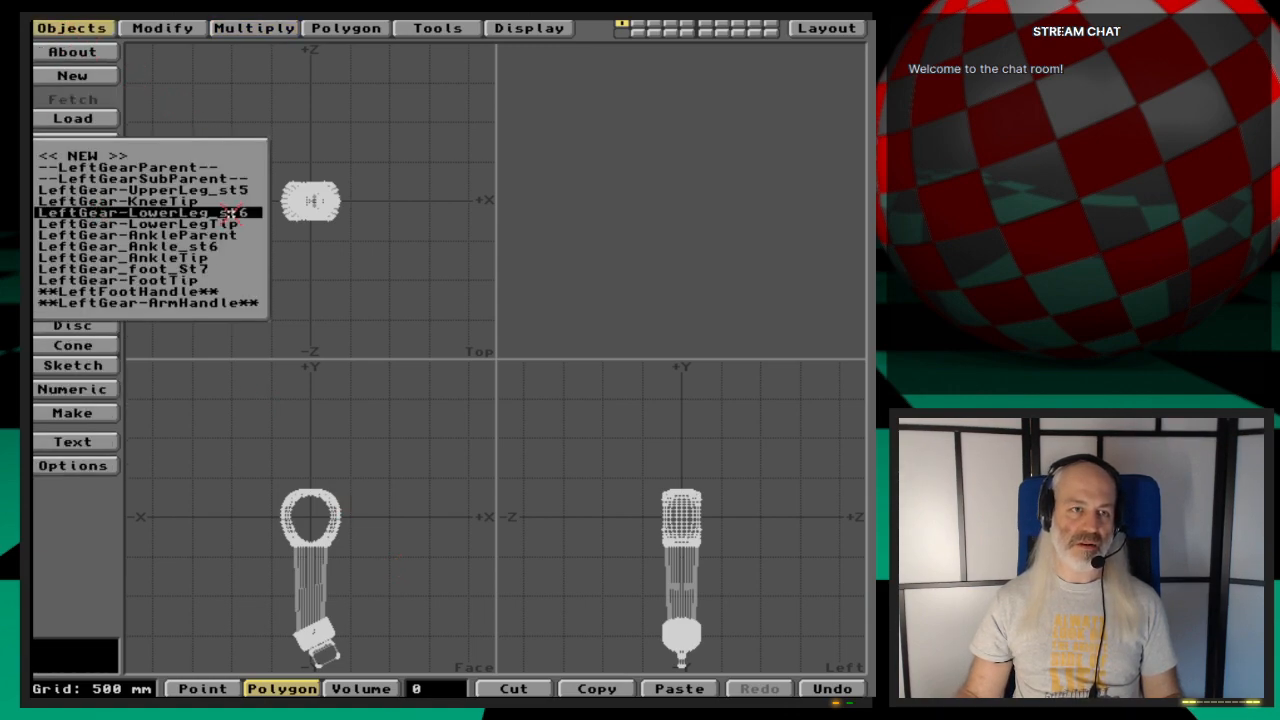
left_click(230, 213)
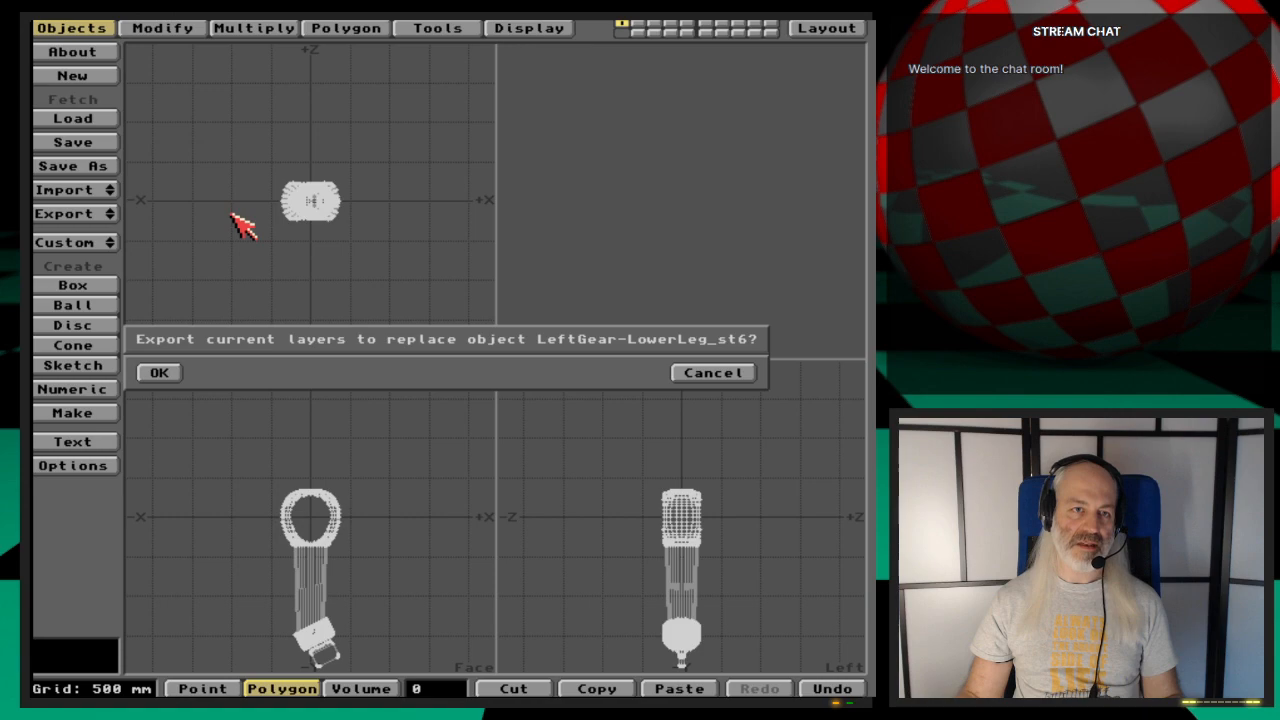
left_click(180, 371)
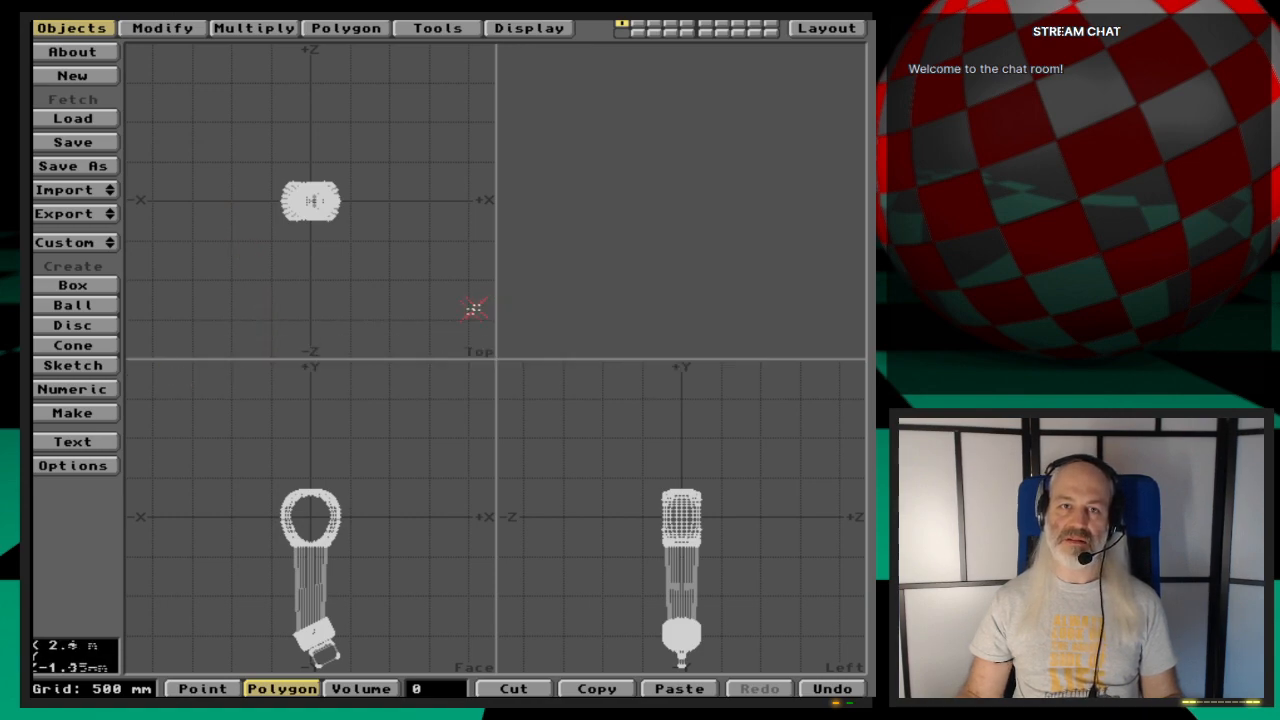
Step: Switch to Layout and examine how the replaced left lower leg fits the ankle from several angles
left_click(854, 27)
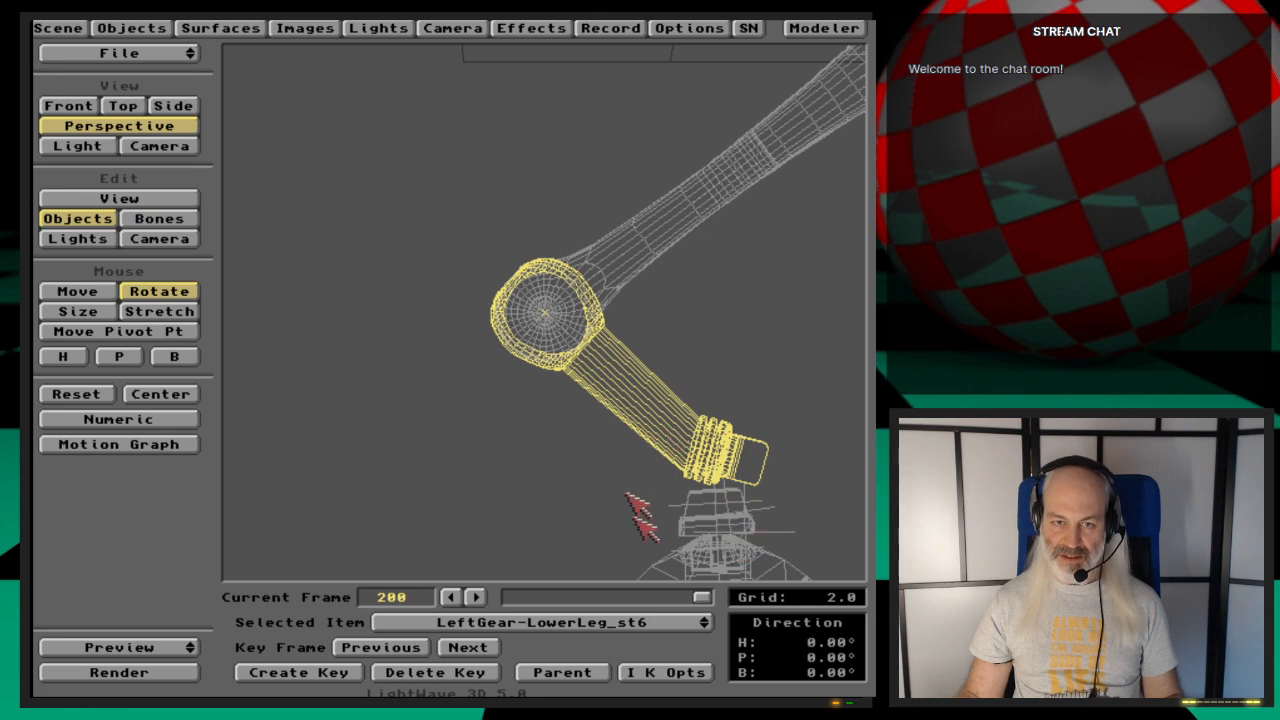
key("v")
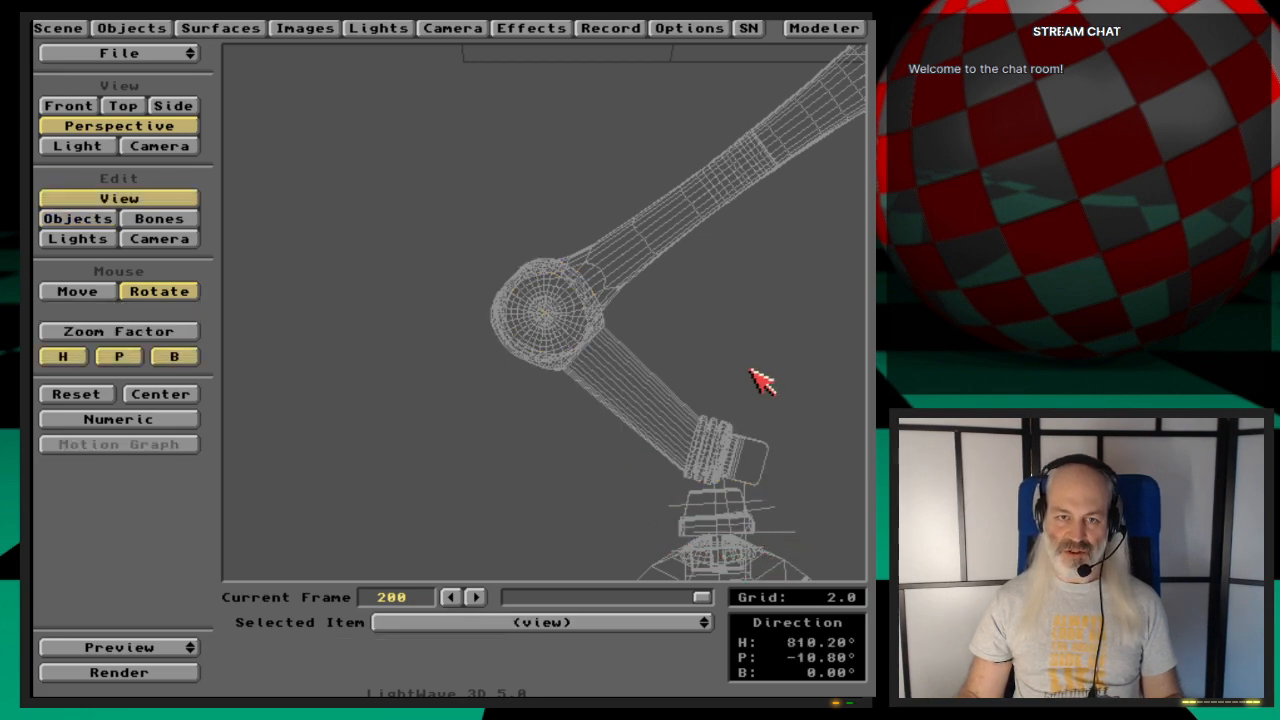
left_click_drag(752, 368, 857, 383)
left_click_drag(800, 550, 453, 555)
left_click_drag(751, 372, 741, 373)
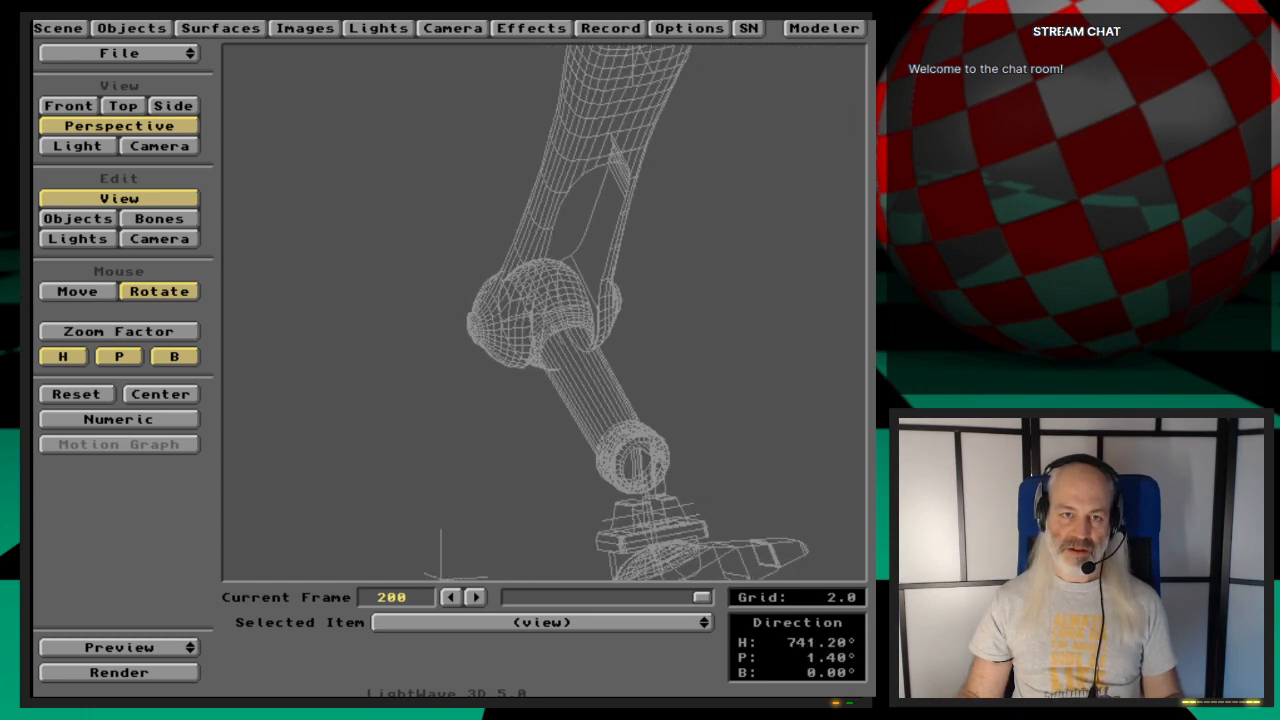
key("o")
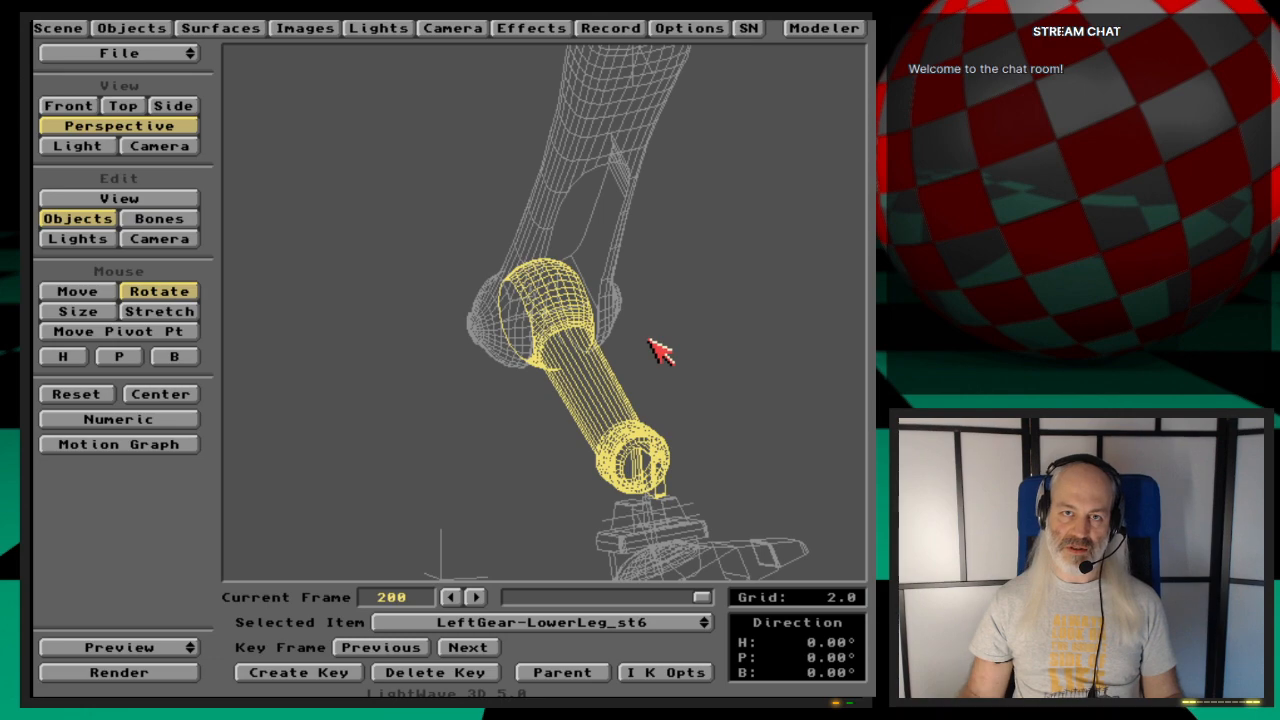
Step: Switch to Modeler and replace the mirrored leg geometry in layer 1 with the RightGear-LowerLeg_st6 object
left_click(824, 29)
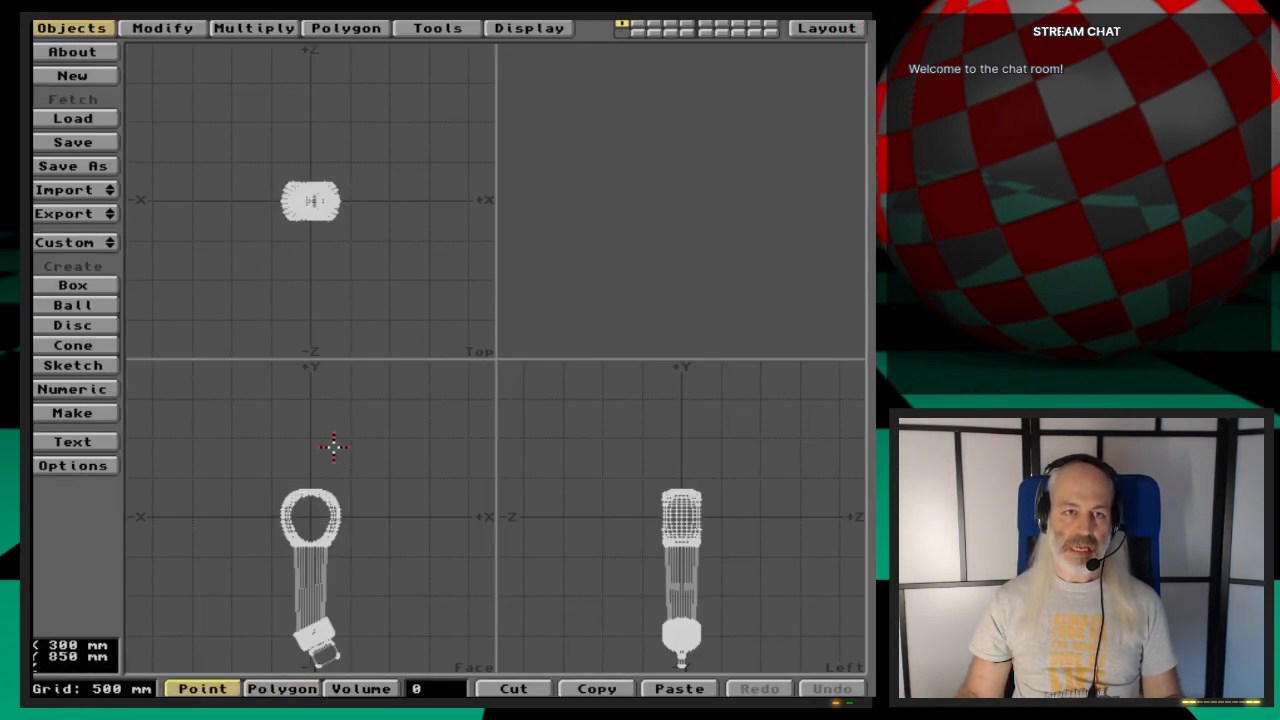
key("x")
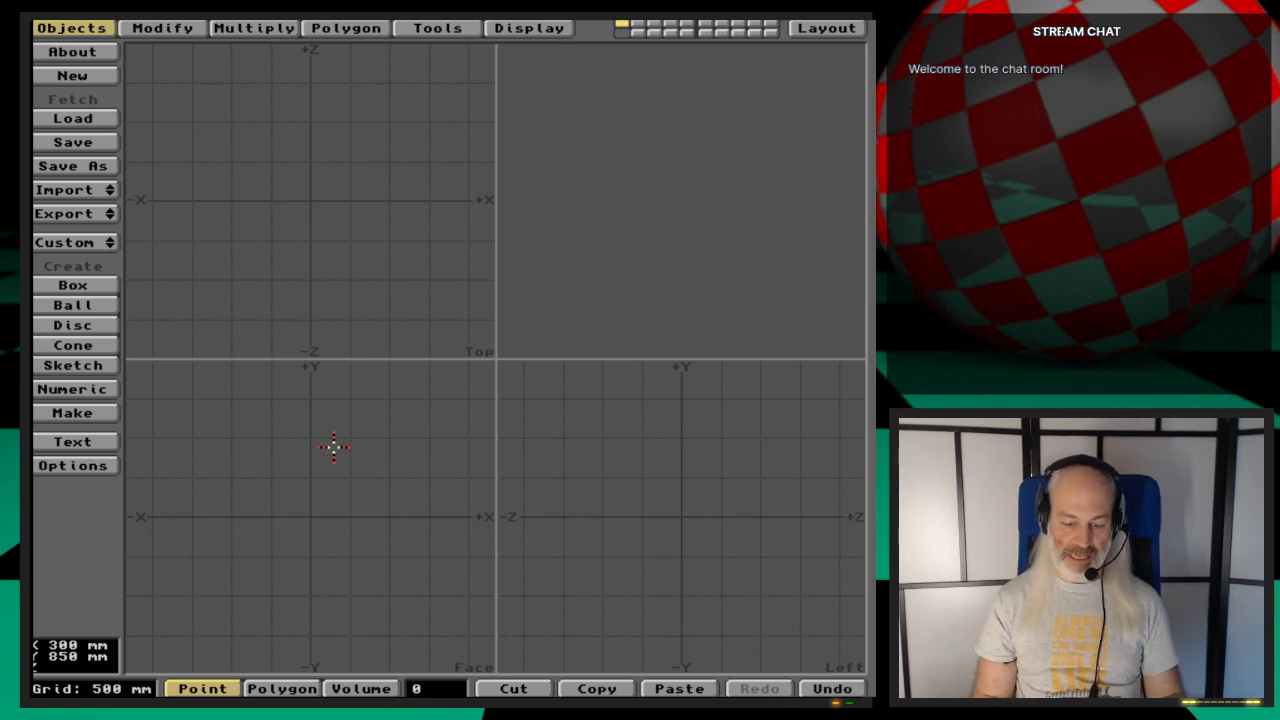
key("l")
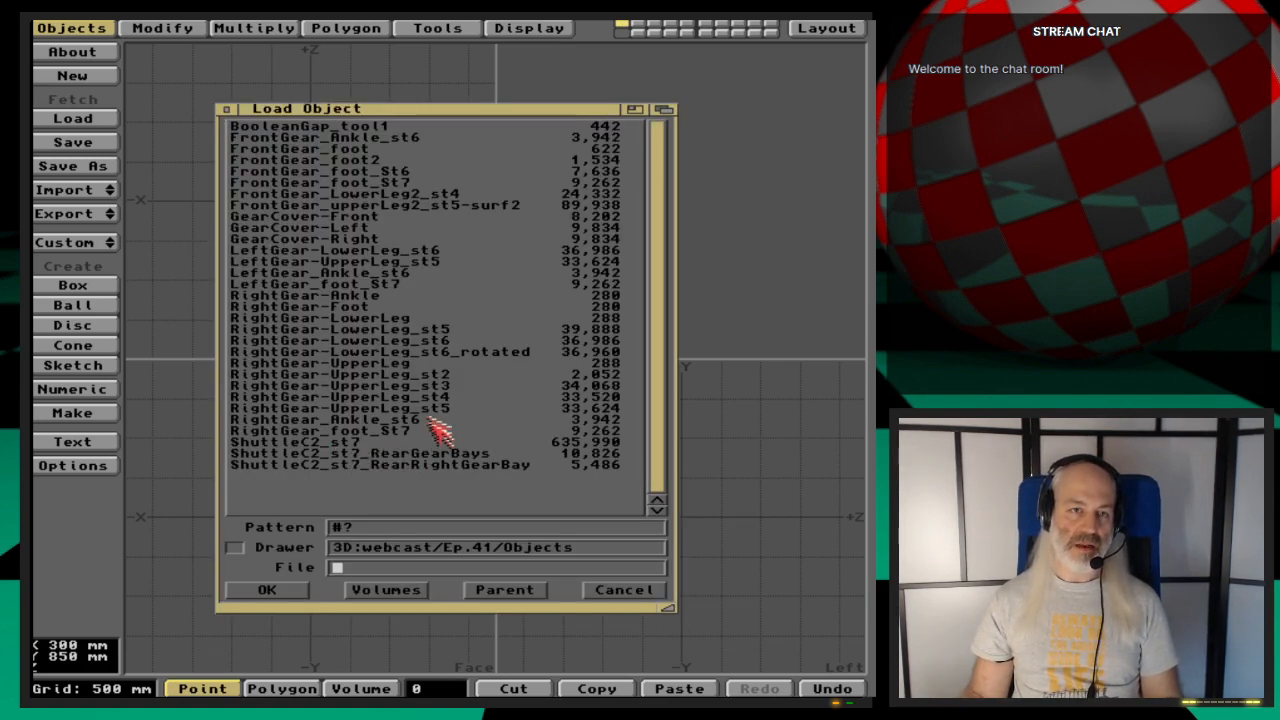
double_click(434, 341)
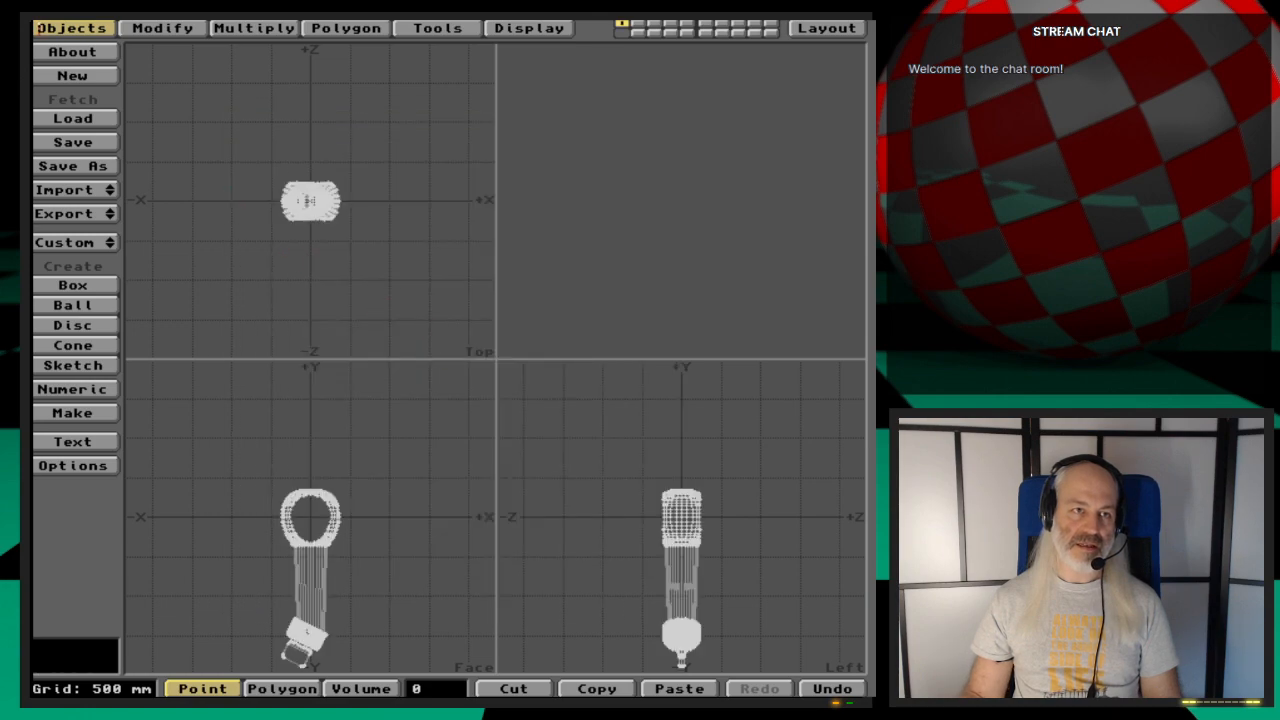
Step: Export layer 1 to replace LeftGear-LowerLeg_st6, and check the leg's fit in Layout from another angle
left_click(87, 212)
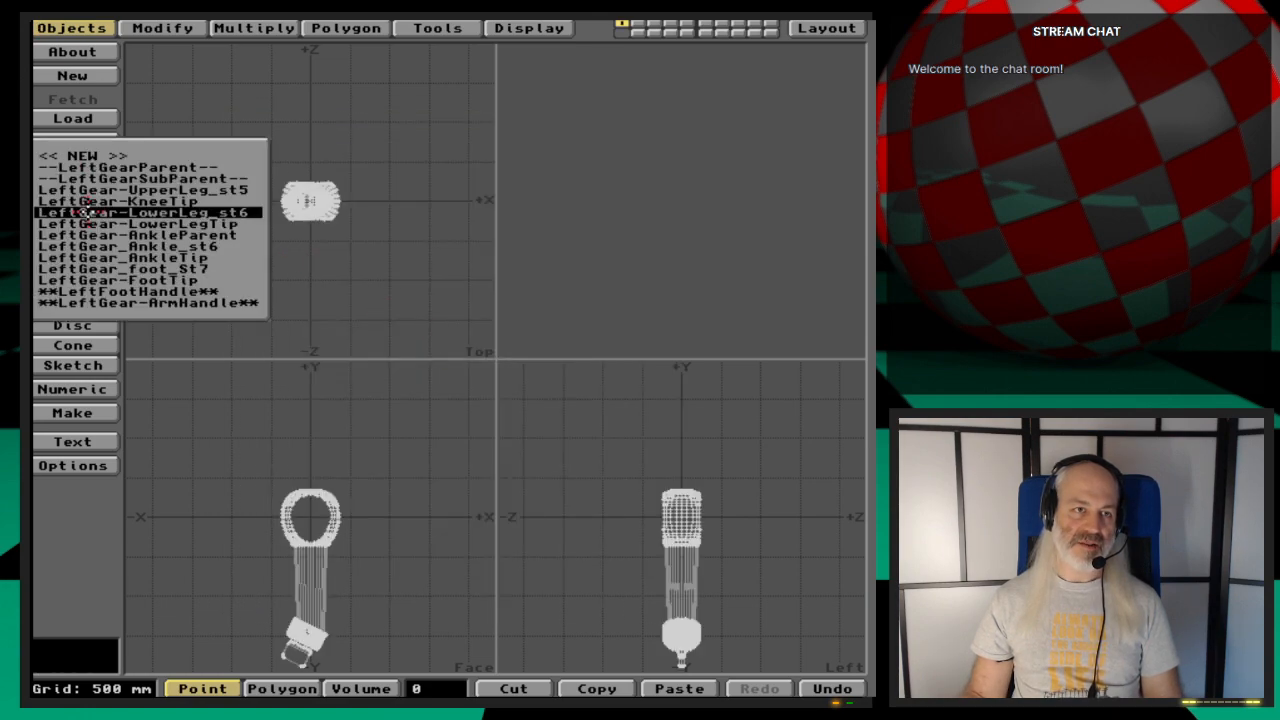
left_click(87, 212)
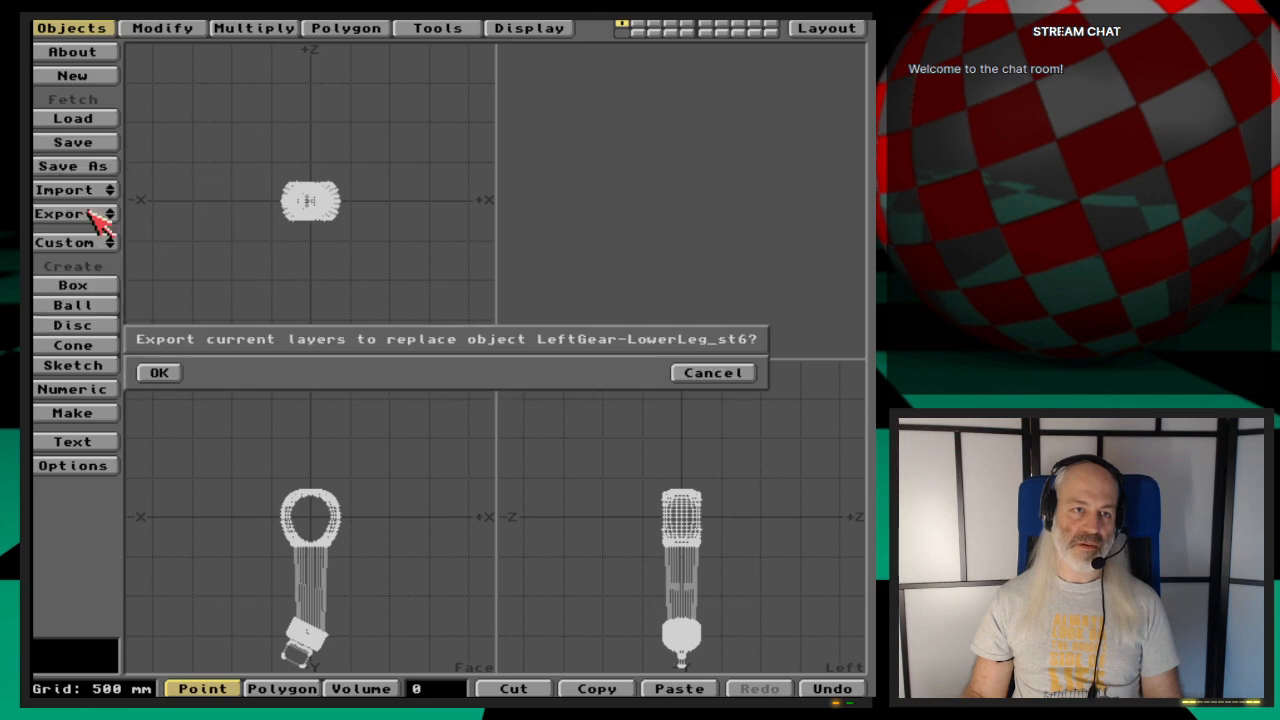
left_click(174, 376)
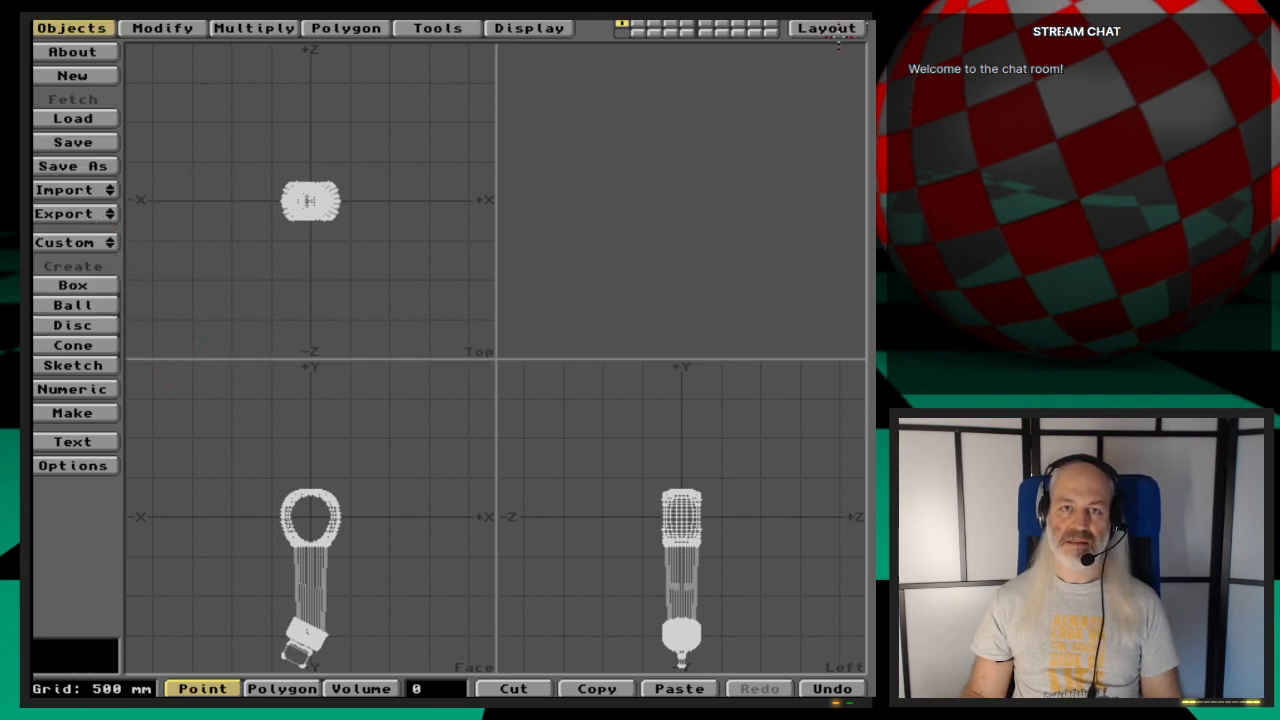
left_click(837, 33)
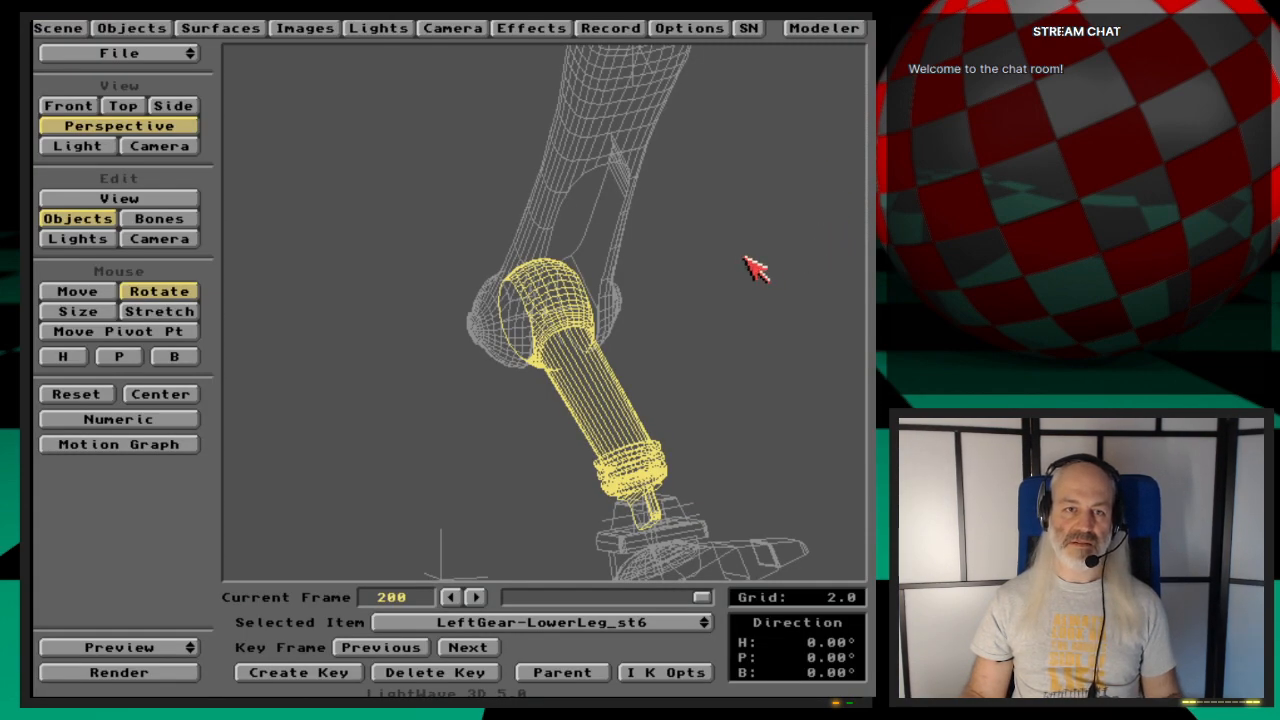
key("v")
left_click_drag(744, 256, 828, 256)
key("o")
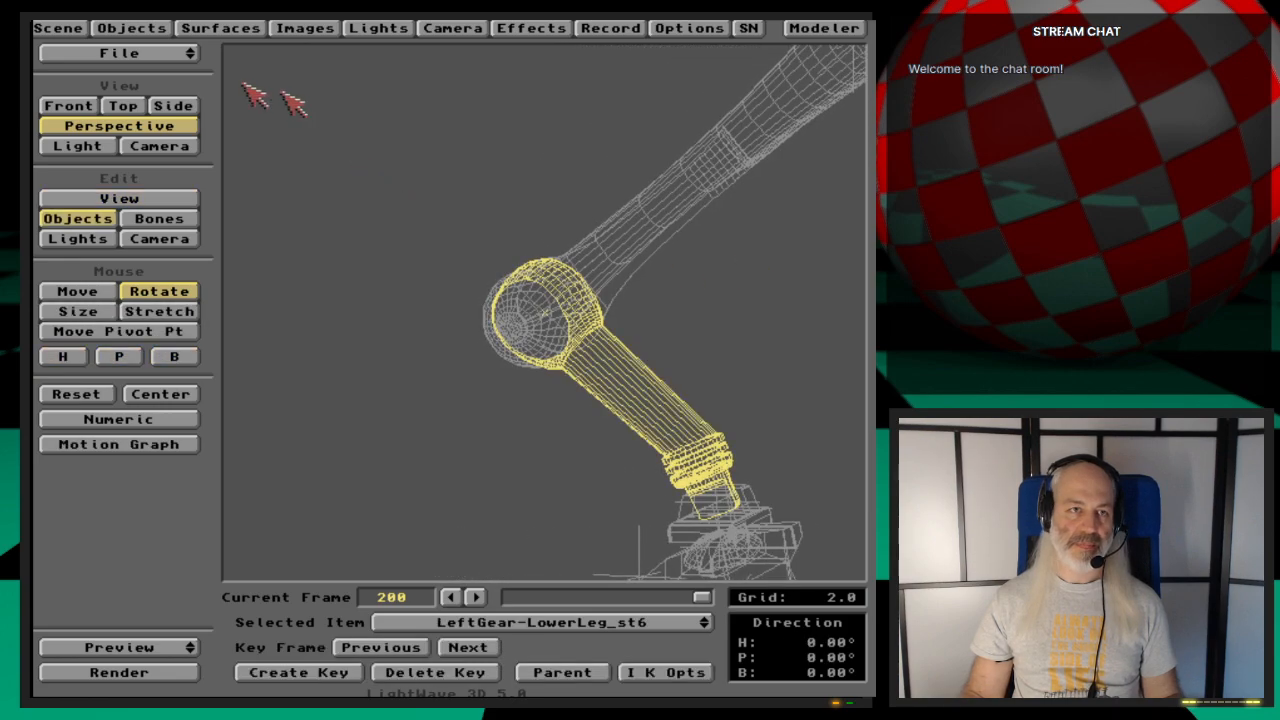
Step: Save all objects in the scene
left_click(131, 28)
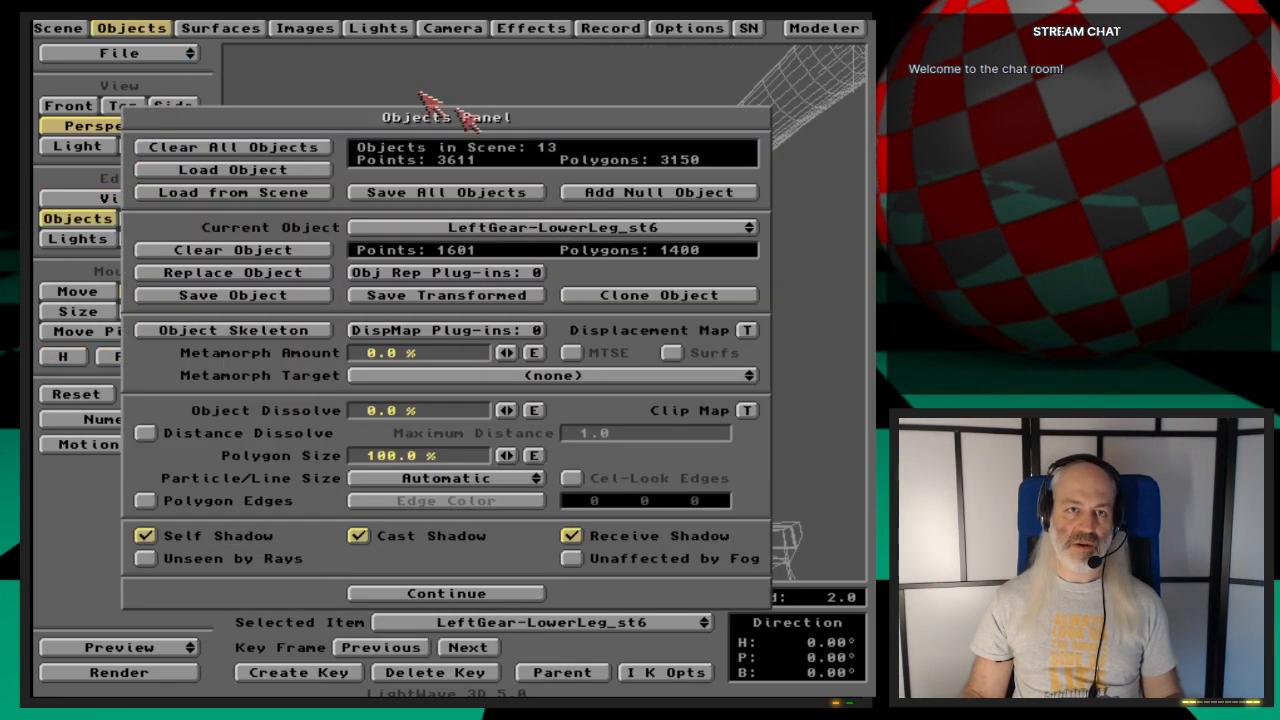
left_click(465, 192)
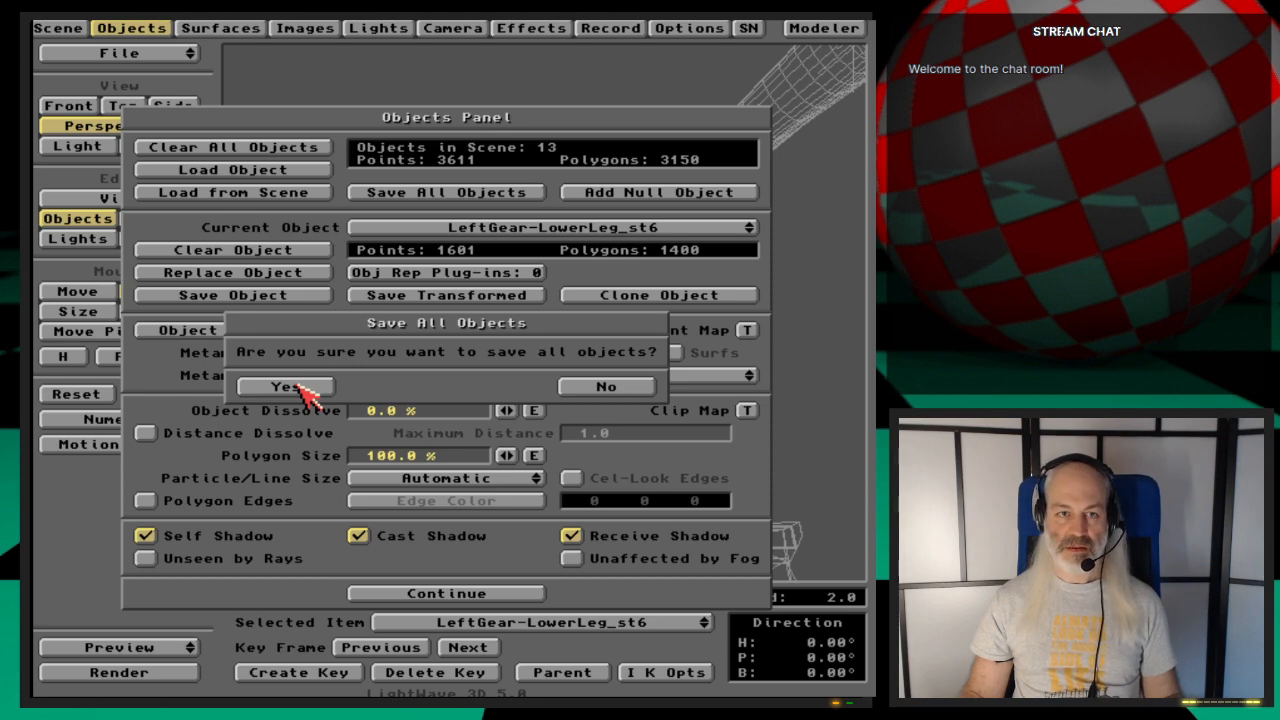
left_click(300, 388)
left_click(165, 30)
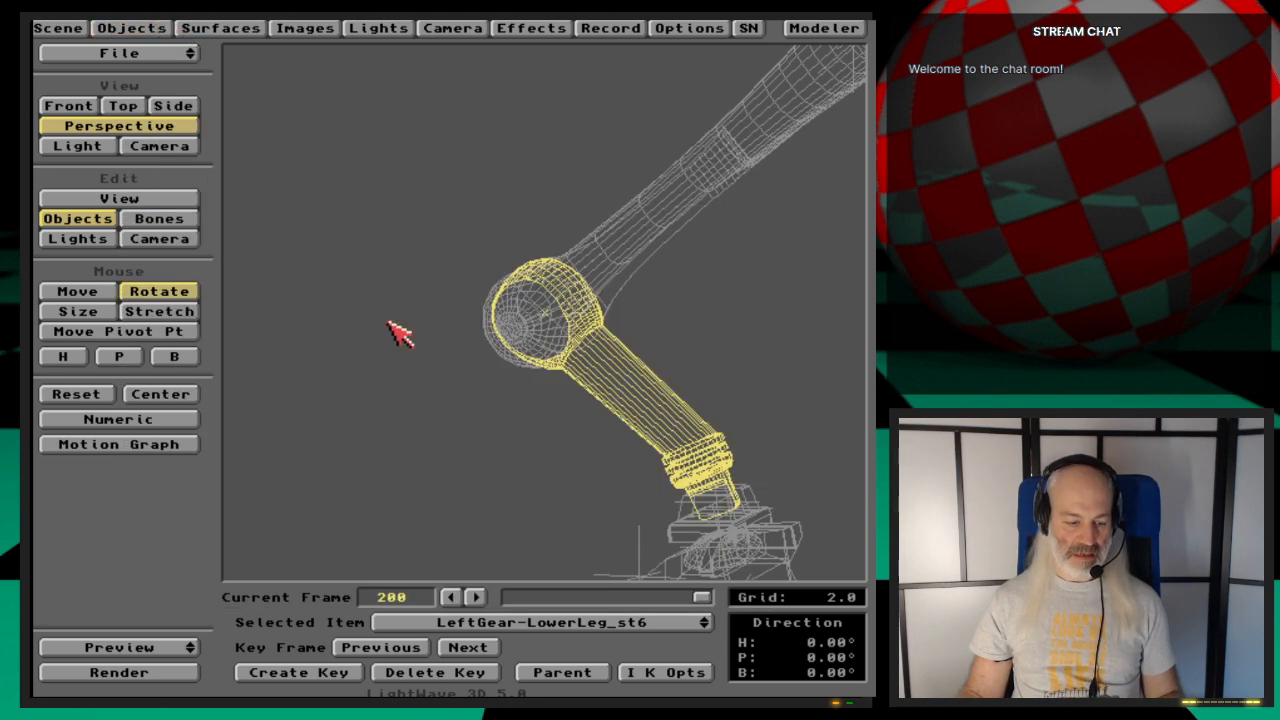
Step: Save the scene as RearLeftGear-Rig_default, overwriting the existing file
key("s")
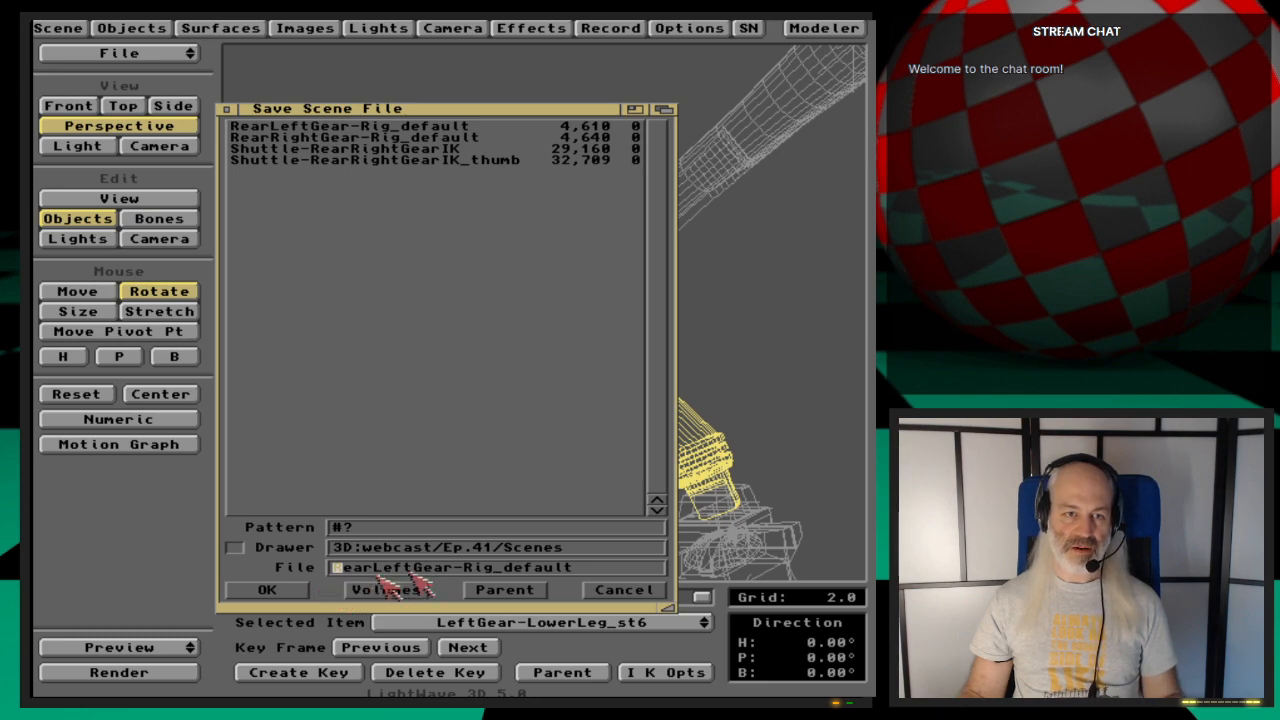
left_click(268, 591)
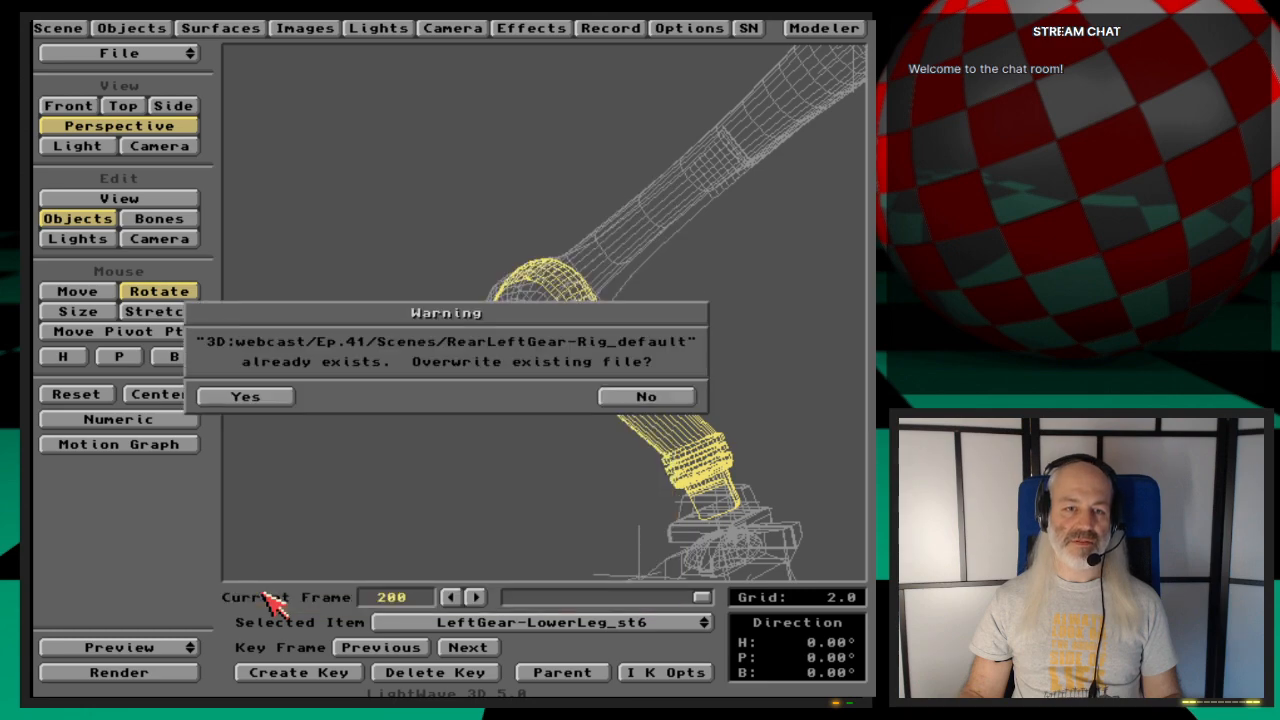
left_click(279, 399)
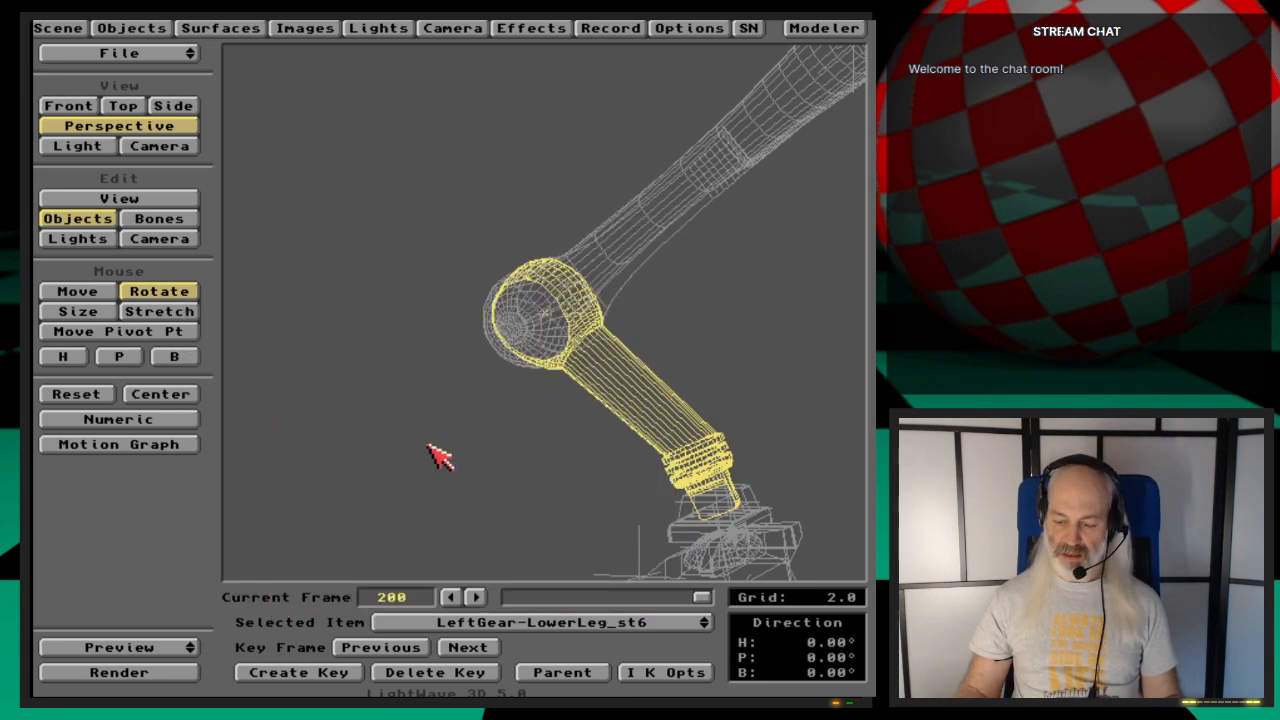
Step: In camera view, reposition the camera toward the gear, rotate it to about heading 9°, pitch -7°, and key it at frame 0
key("6")
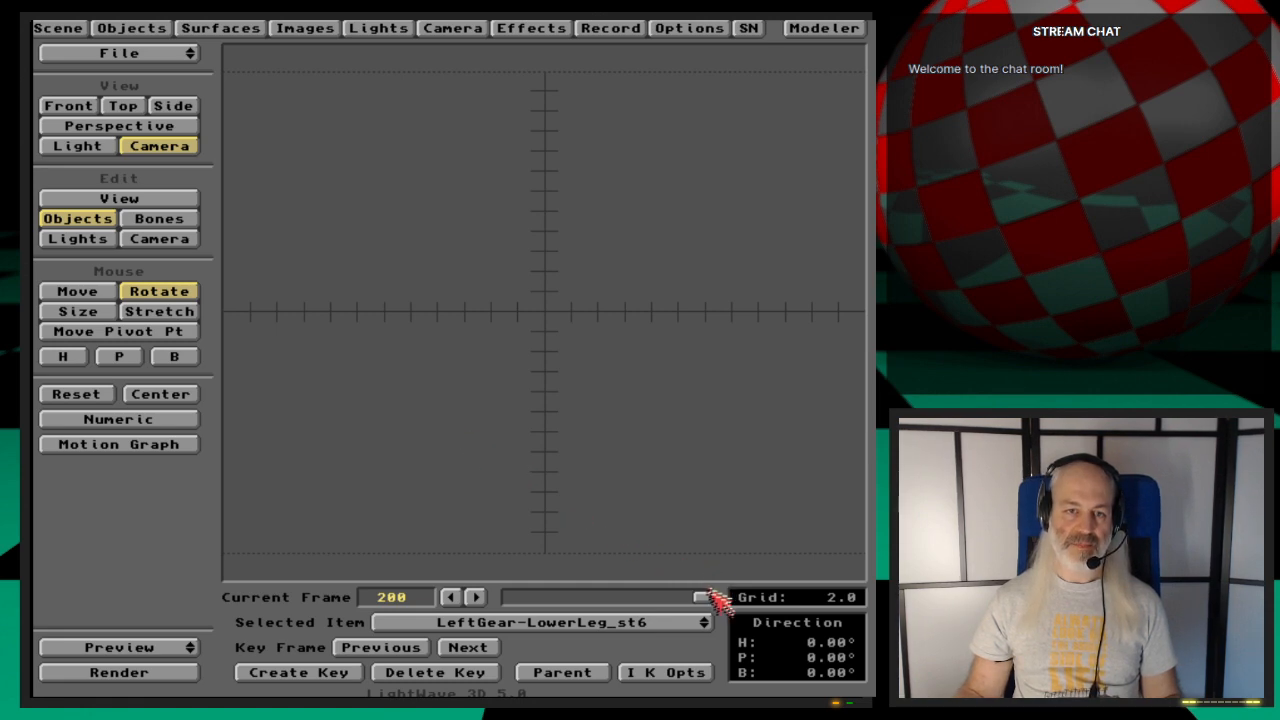
left_click_drag(702, 598, 514, 598)
left_click(150, 238)
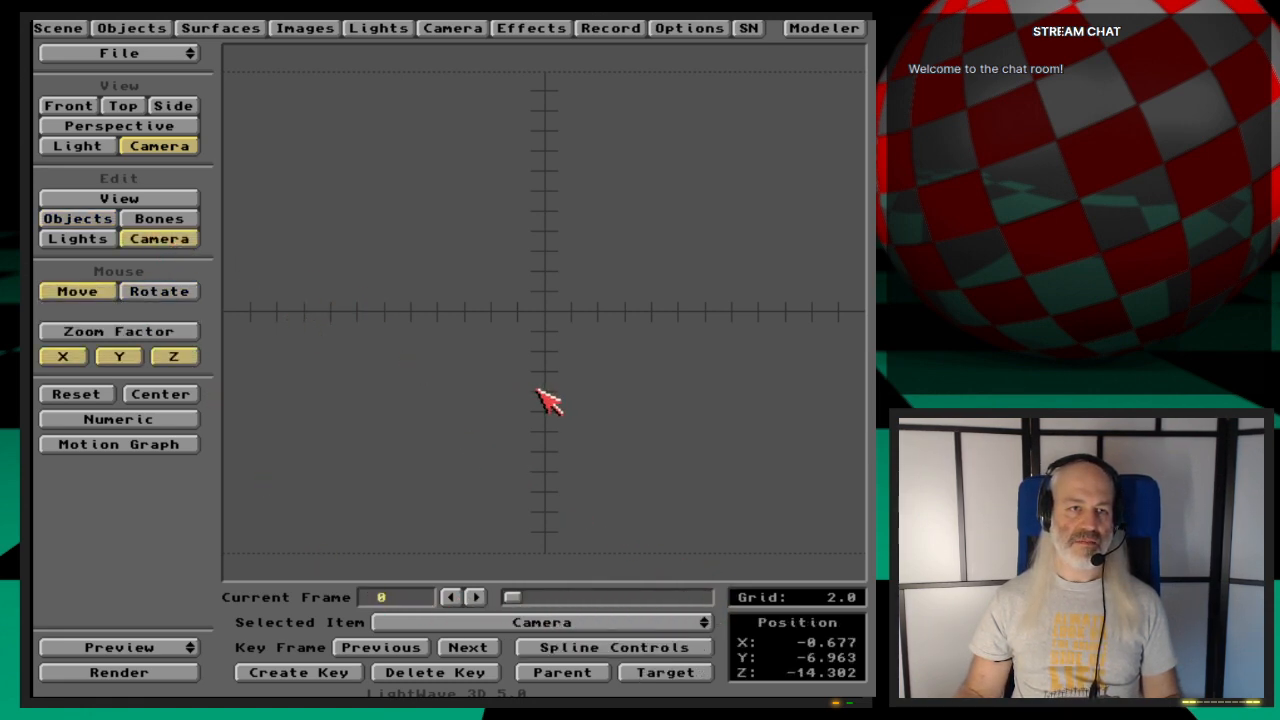
mouse_move(534, 346)
left_mouse_down()
mouse_move(535, 375)
mouse_move(572, 436)
mouse_move(584, 396)
mouse_move(522, 330)
mouse_move(546, 352)
left_mouse_up()
key("y")
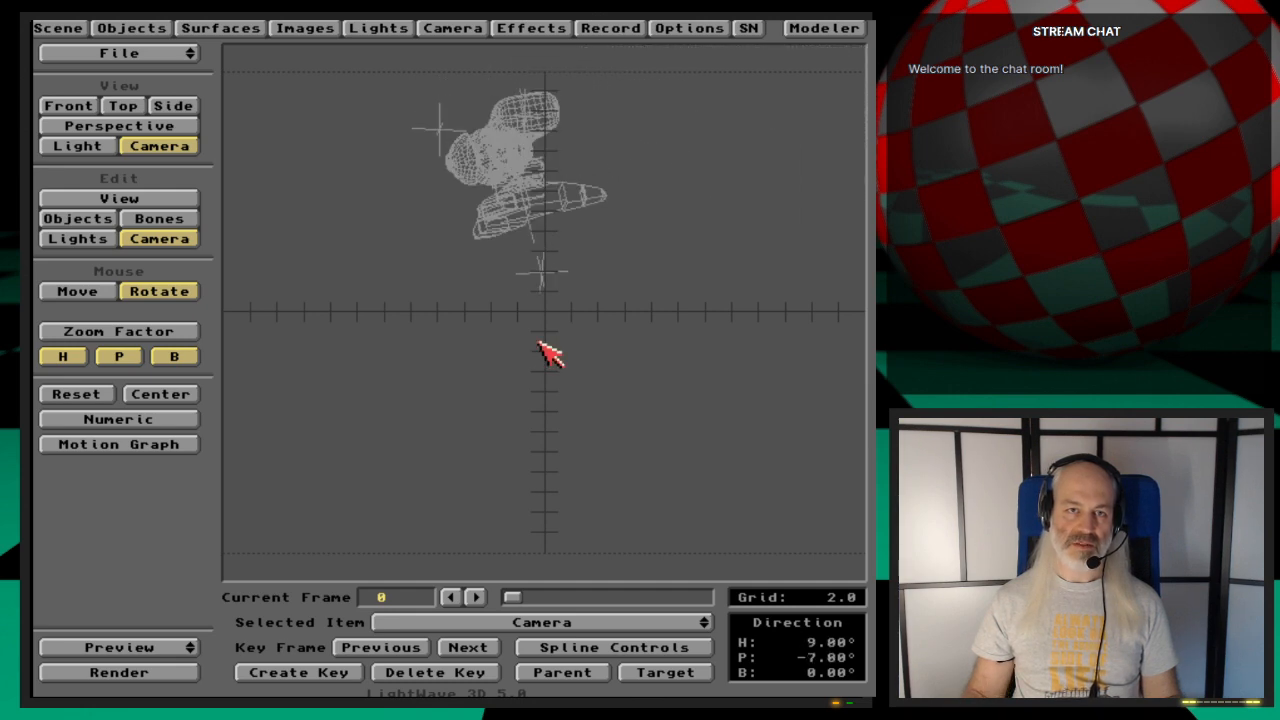
key("Return")
key("Return")
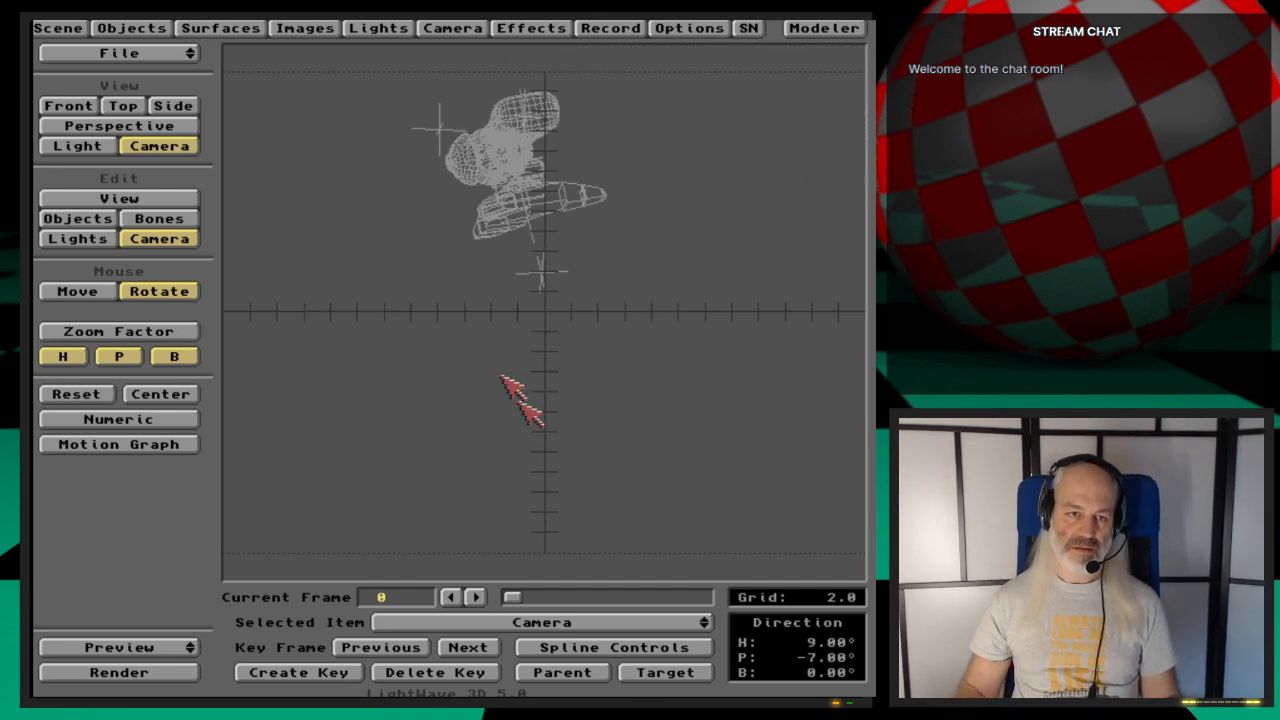
Step: Remove the camera's keyframe at frame 200, and check its framing of the leg from frame 0 to 200
left_click_drag(514, 597, 373, 601)
key("shift+Right")
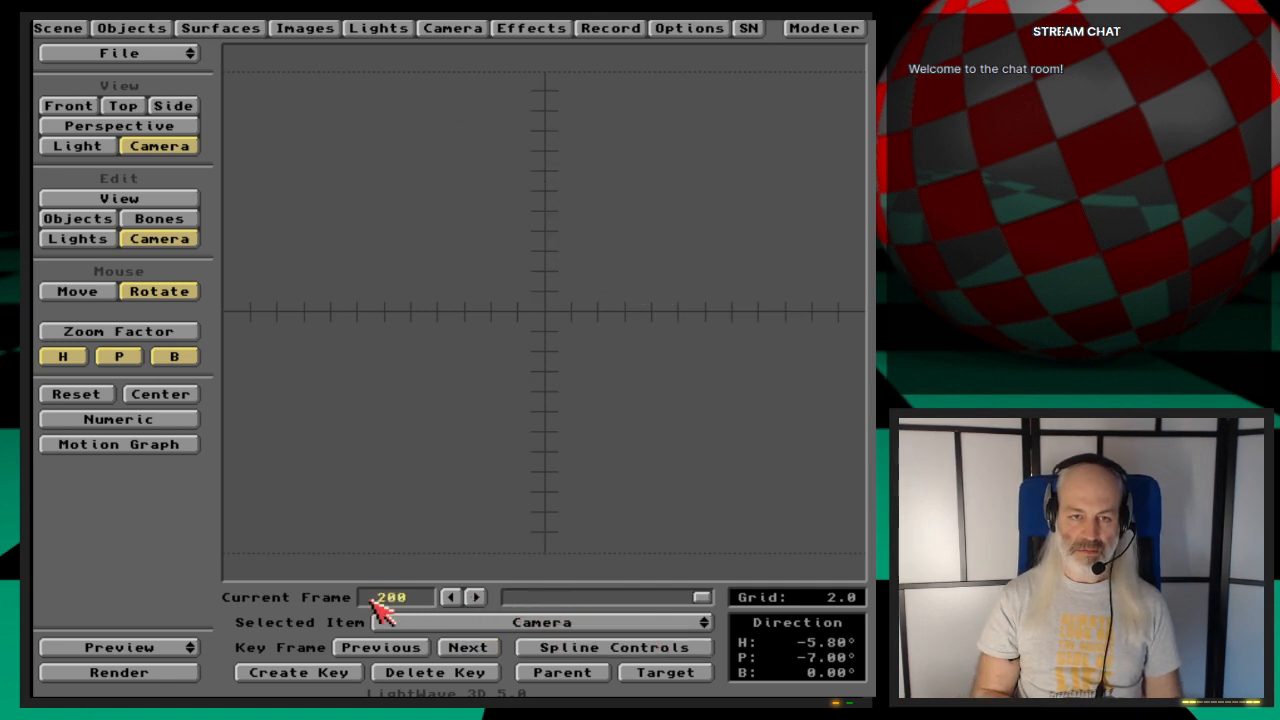
key("shift+Right")
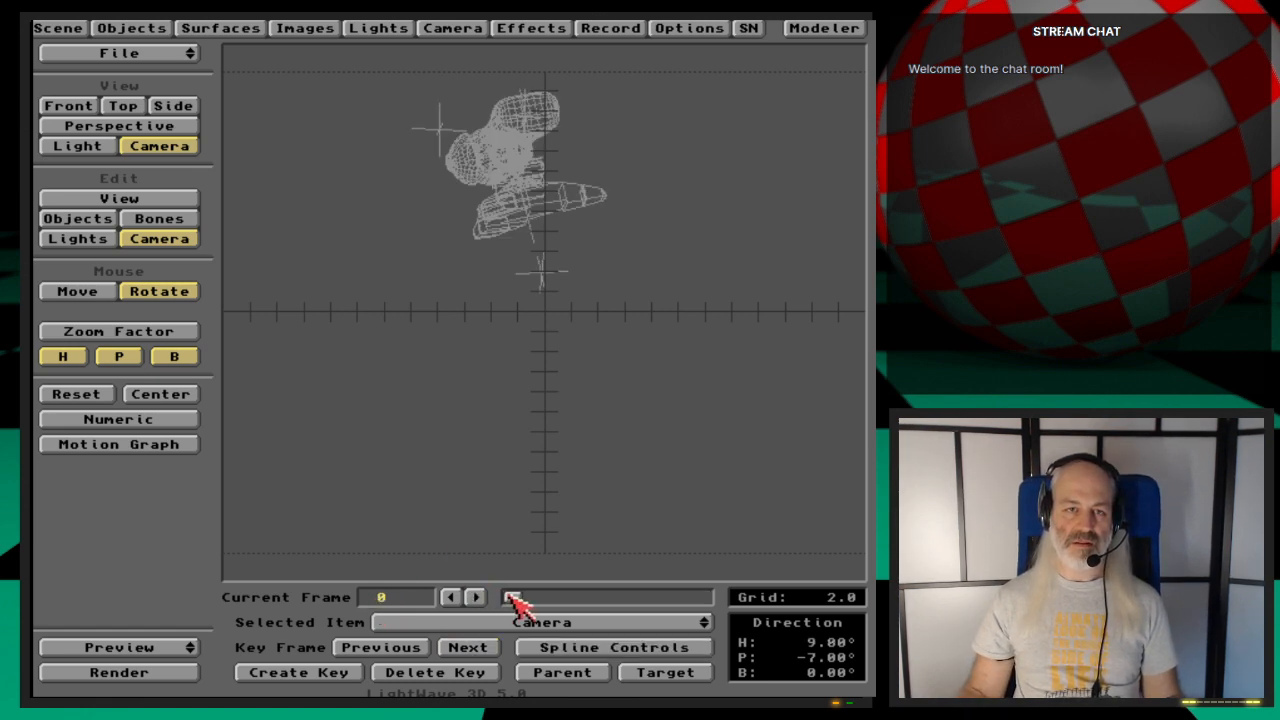
left_click_drag(513, 600, 748, 610)
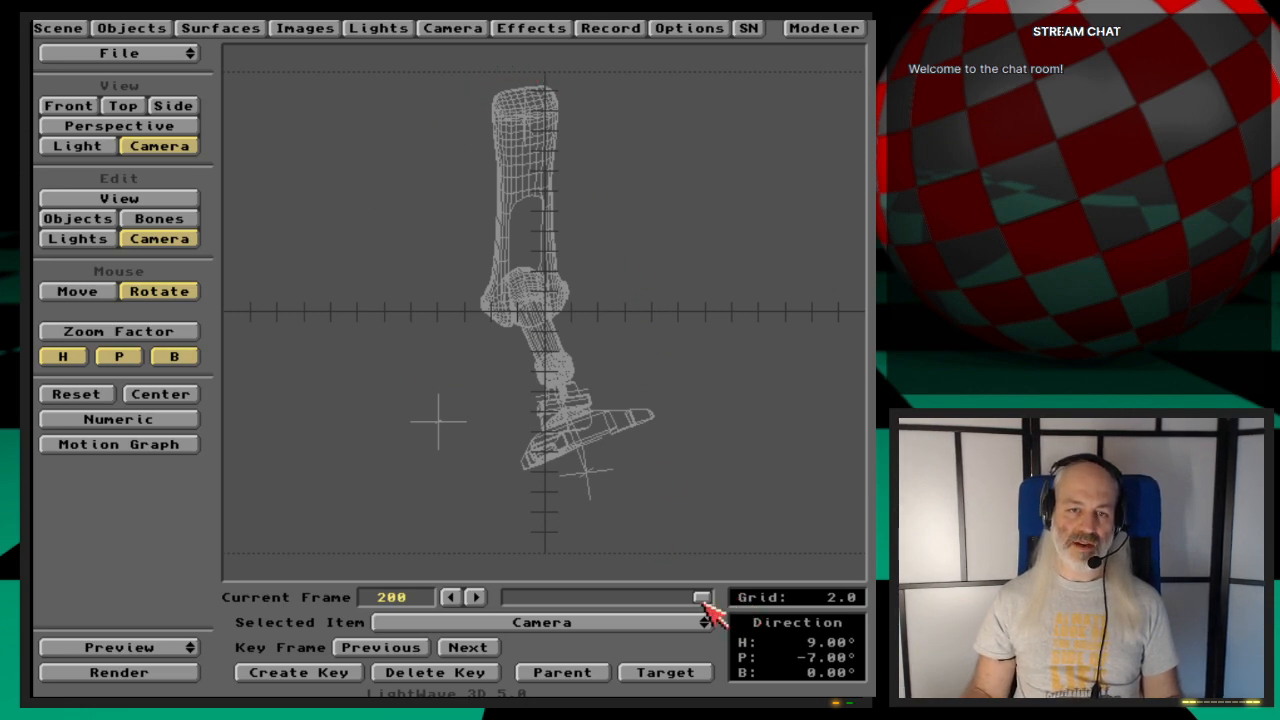
left_click_drag(701, 597, 422, 600)
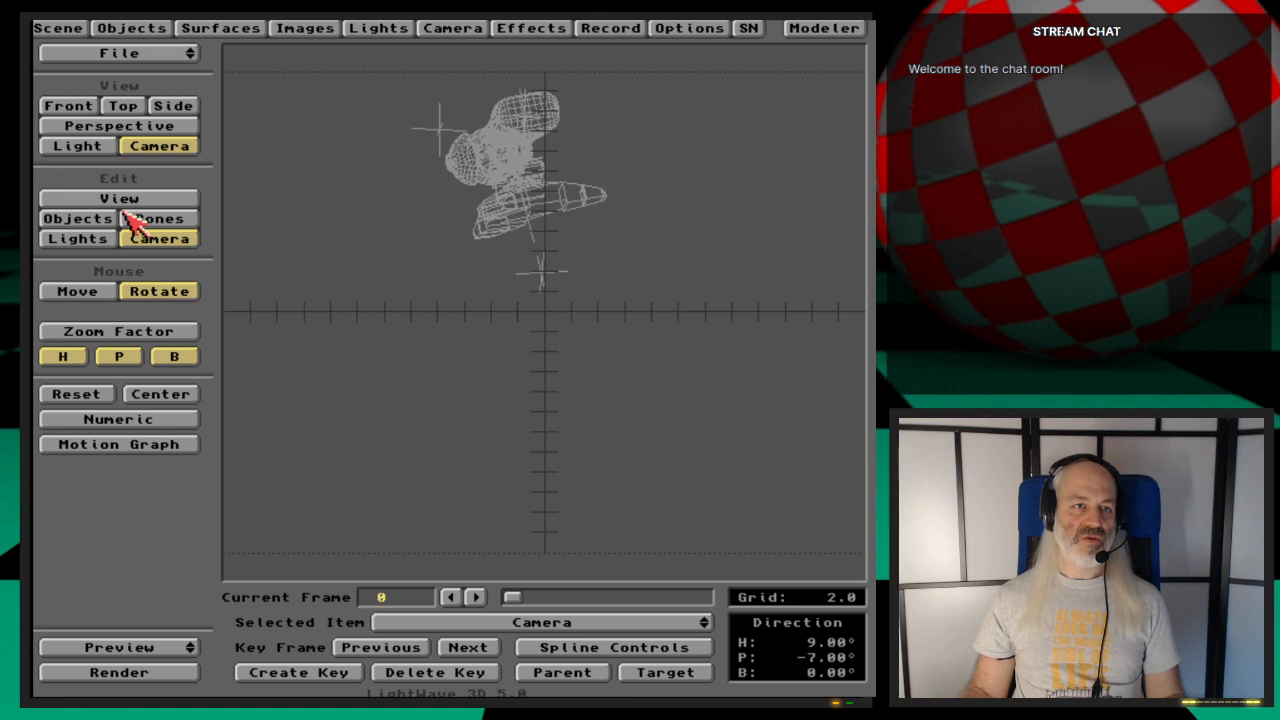
Step: Save the scene with the new camera setup over RearLeftGear-Rig_default
key("s")
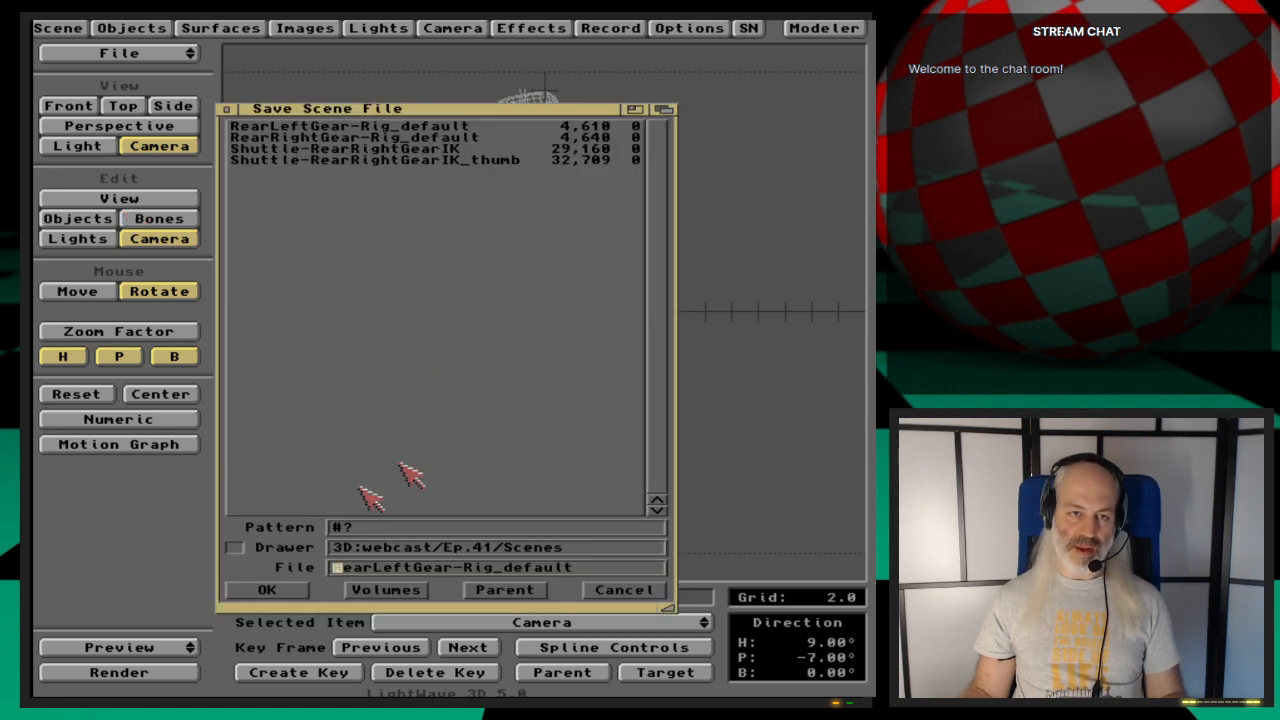
left_click(303, 590)
left_click(277, 398)
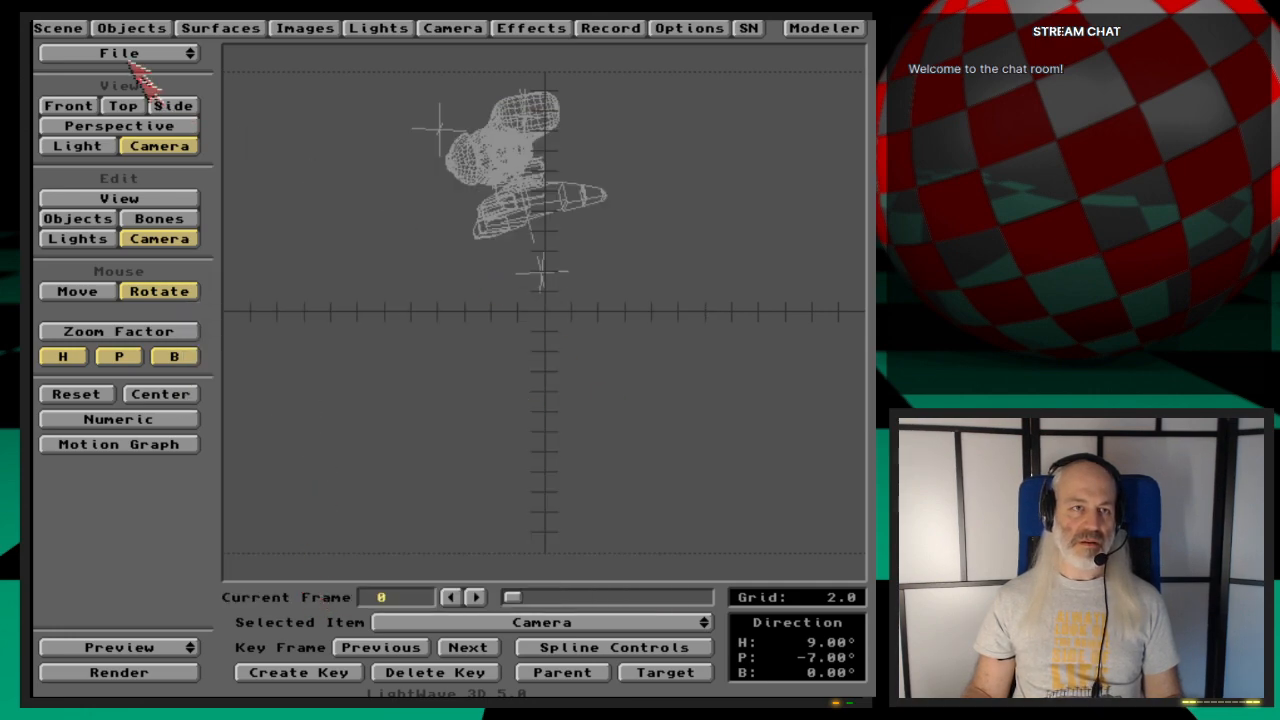
Step: Load the Shuttle-RearRightGearIK scene and save it under the new name Shuttle-LandingGearIK
left_click_drag(128, 60, 130, 72)
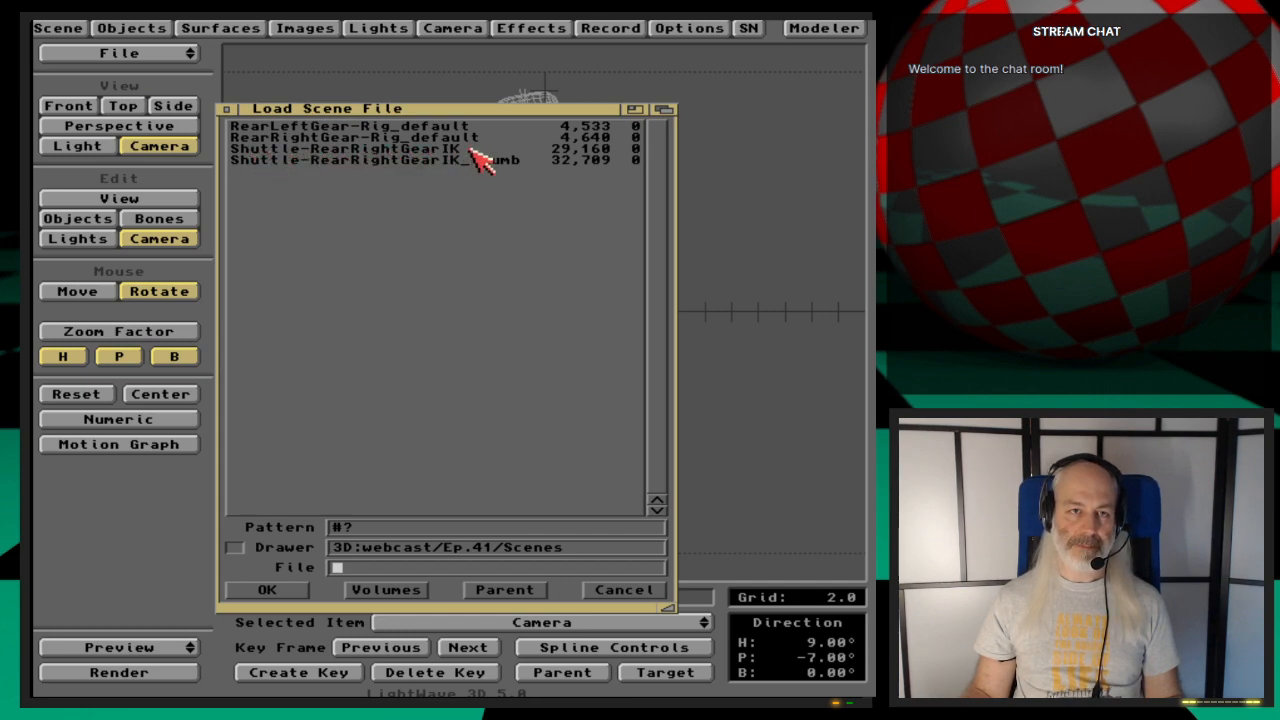
double_click(472, 150)
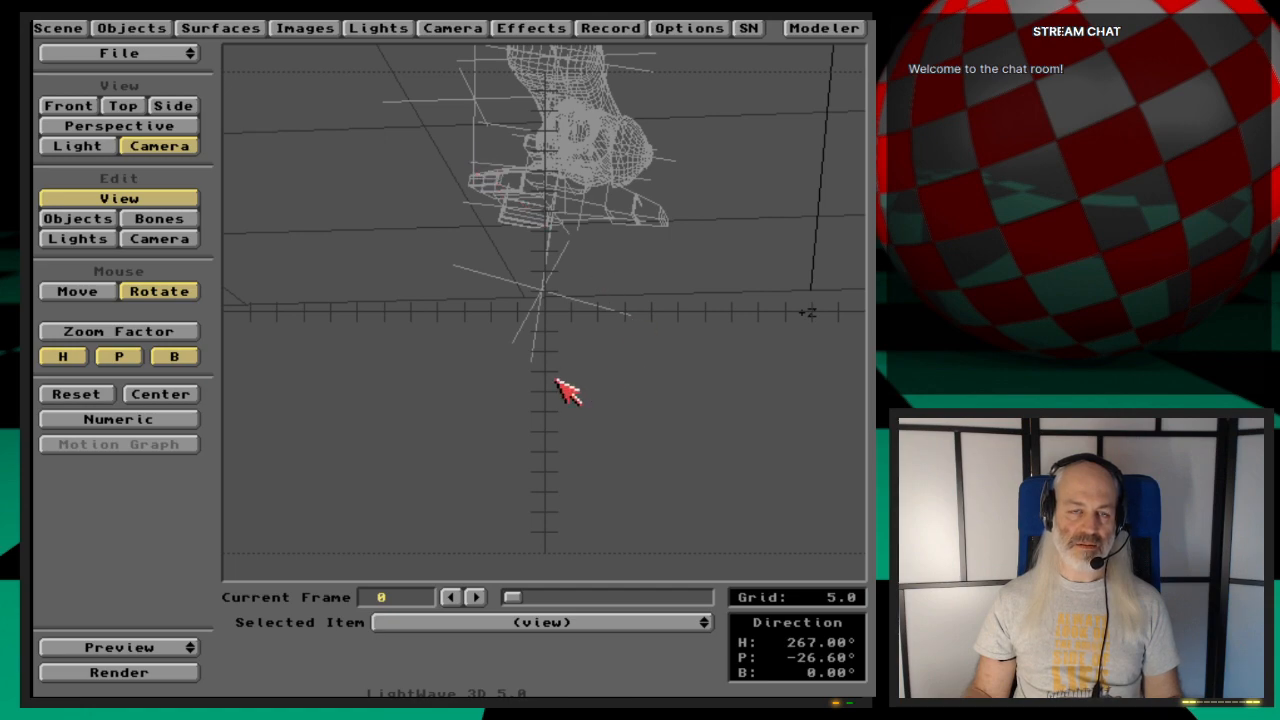
key("s")
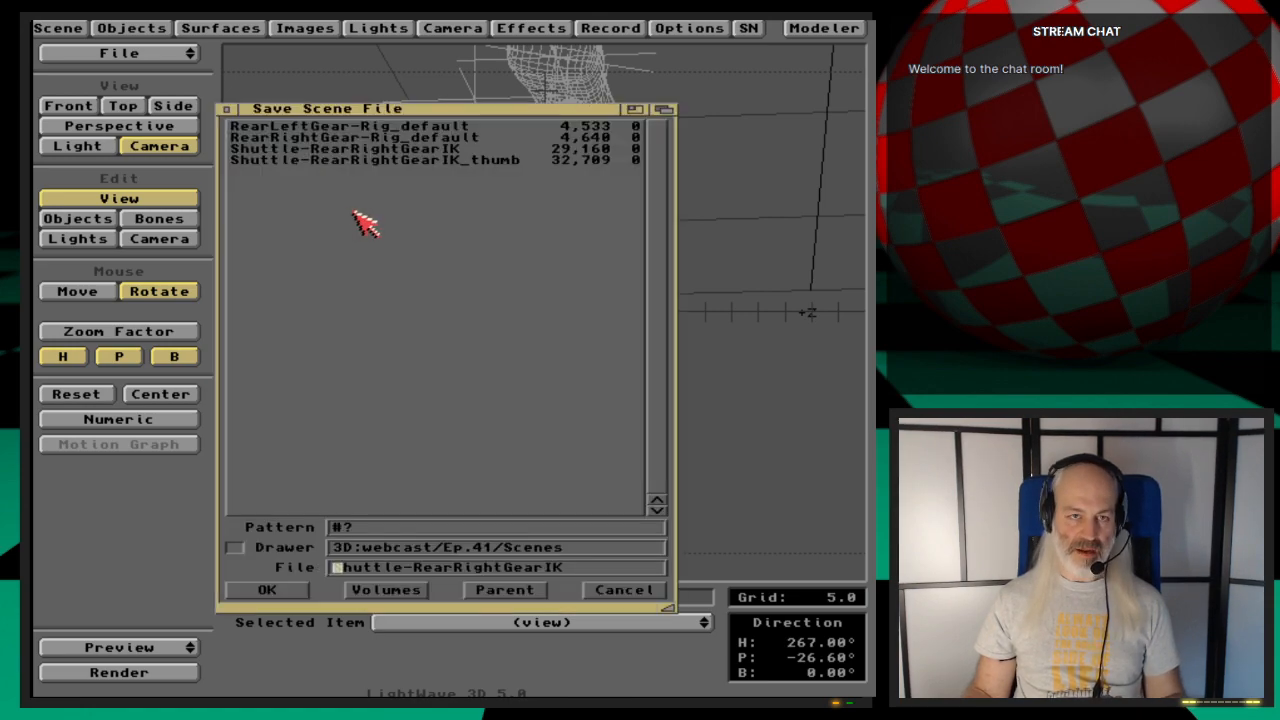
left_click(418, 567)
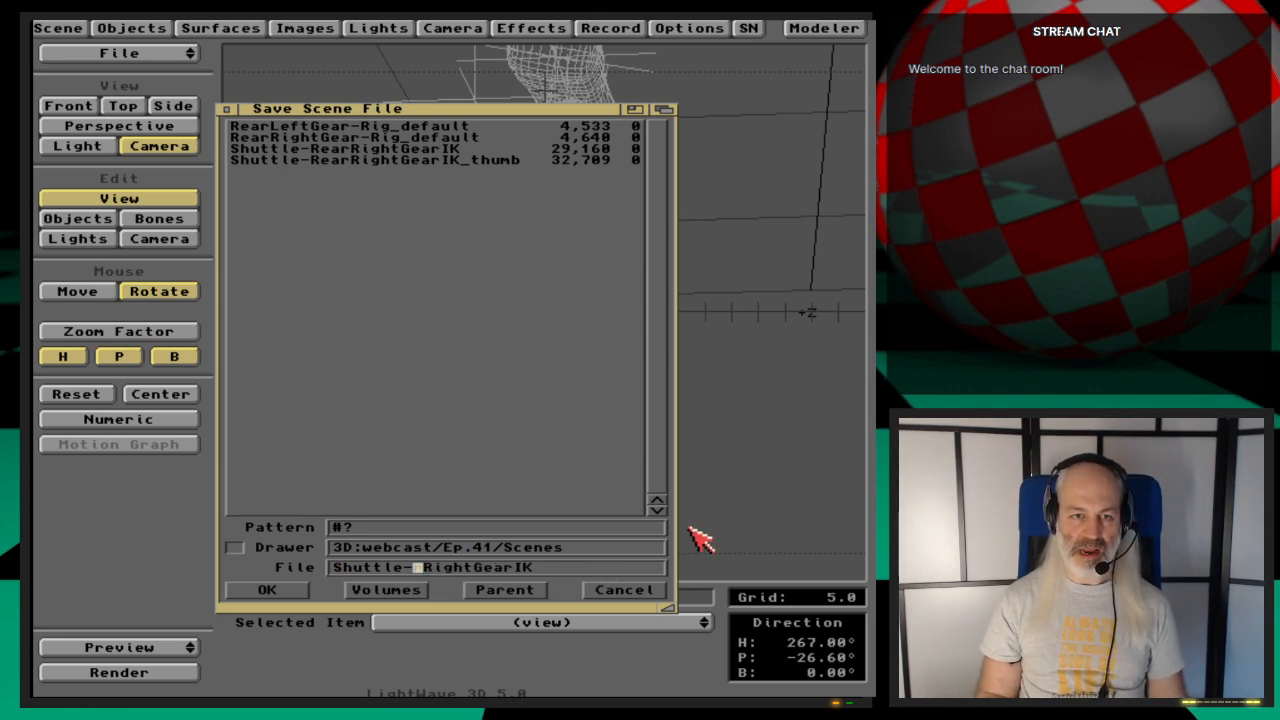
key("Delete")
key("Delete")
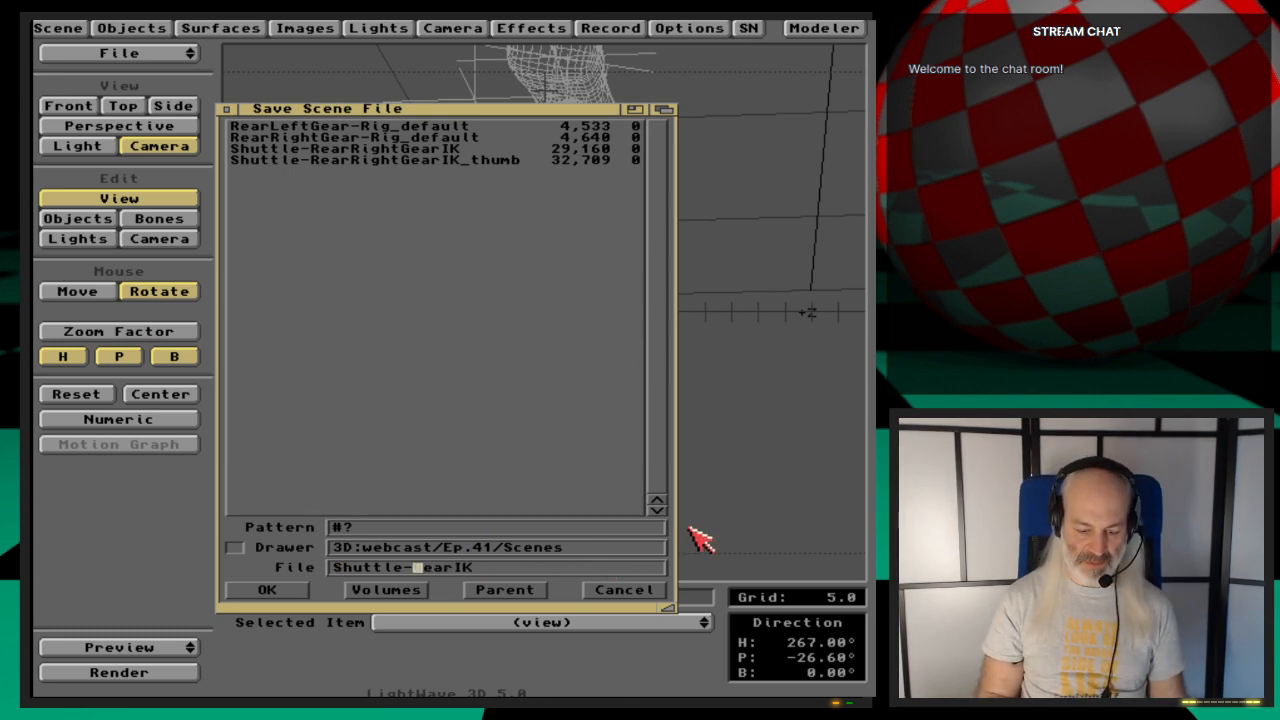
type("Landing")
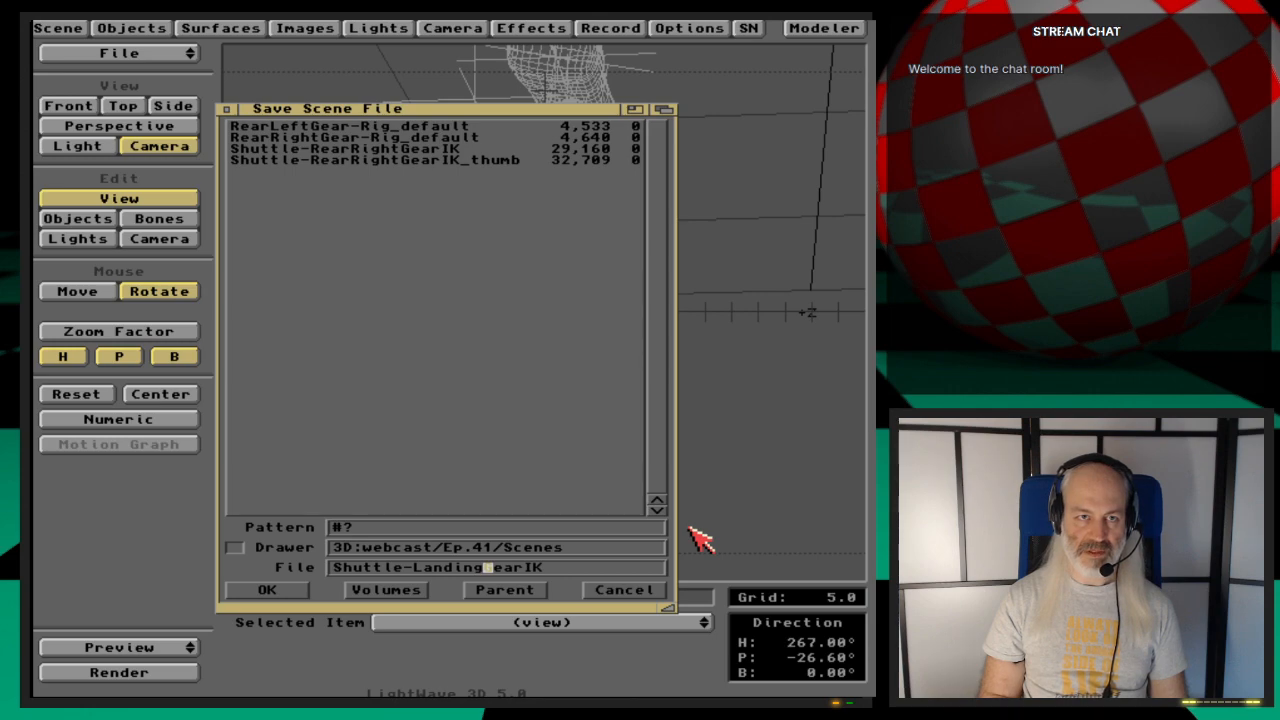
key("Return")
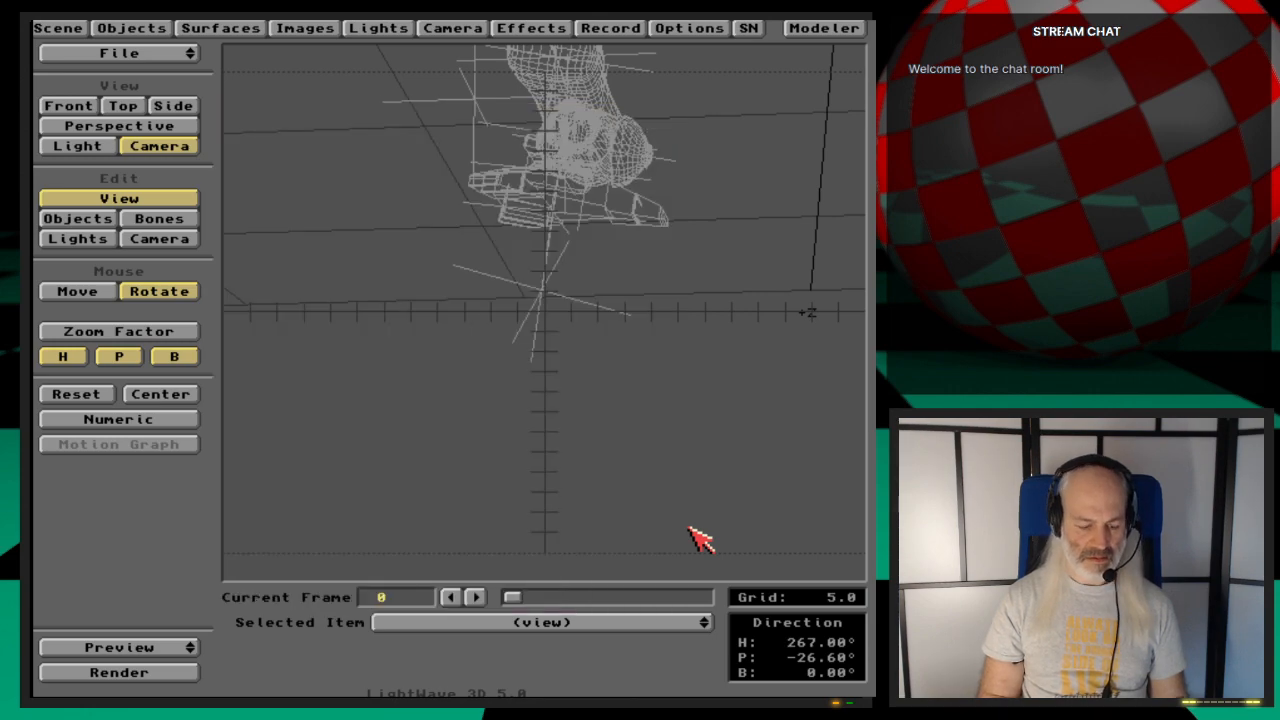
key("s")
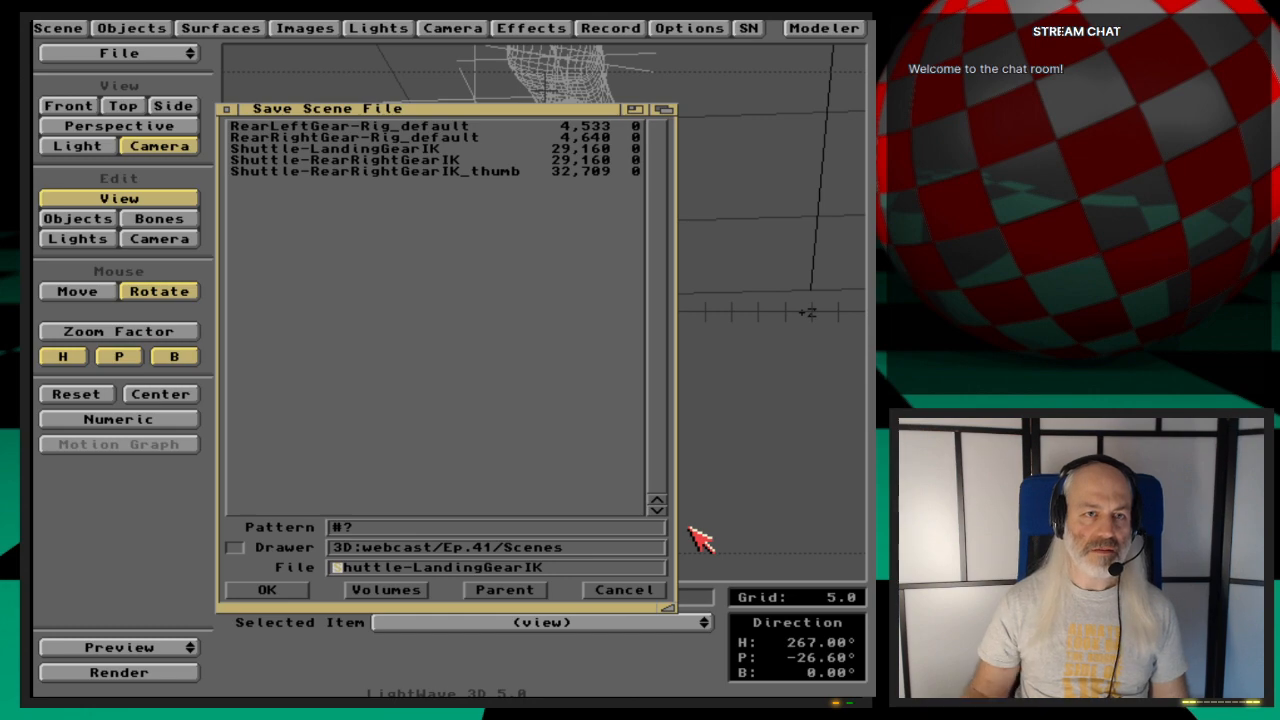
left_click(649, 589)
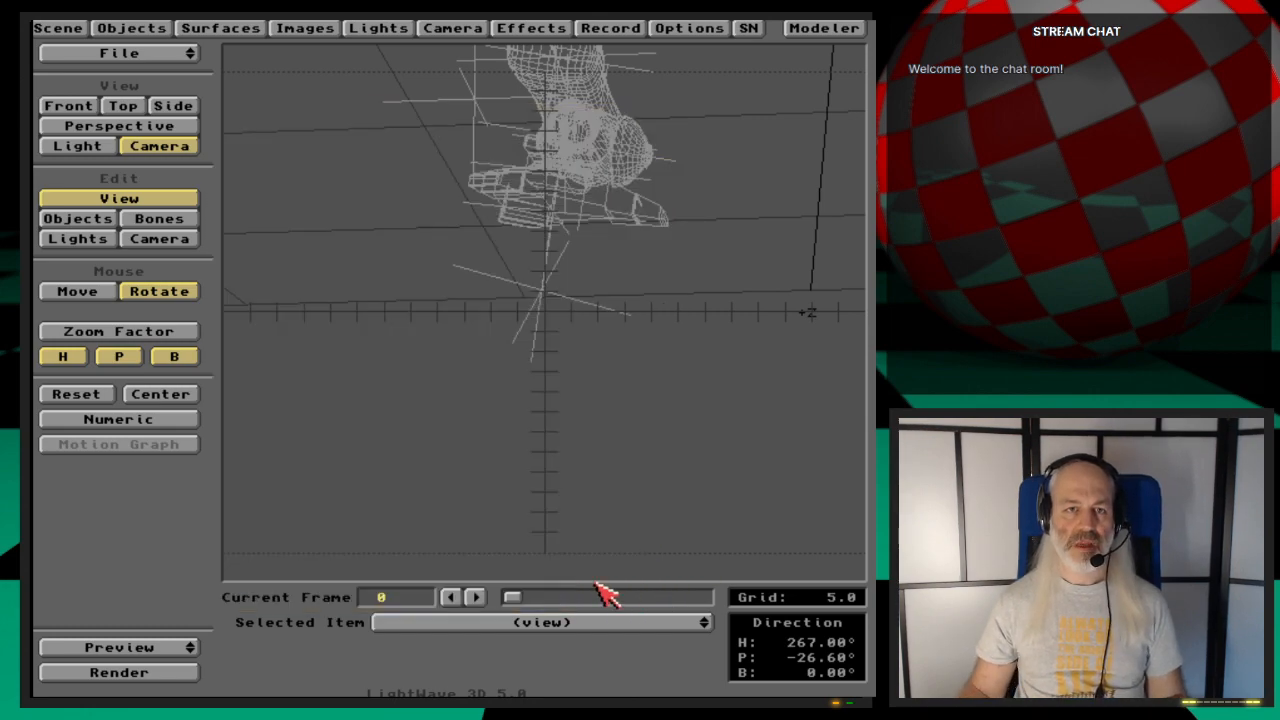
Step: Reposition the camera farther from the shuttle gear, rotate it to about heading -16.4°, pitch -11°, and key it at frame 0
left_click(172, 246)
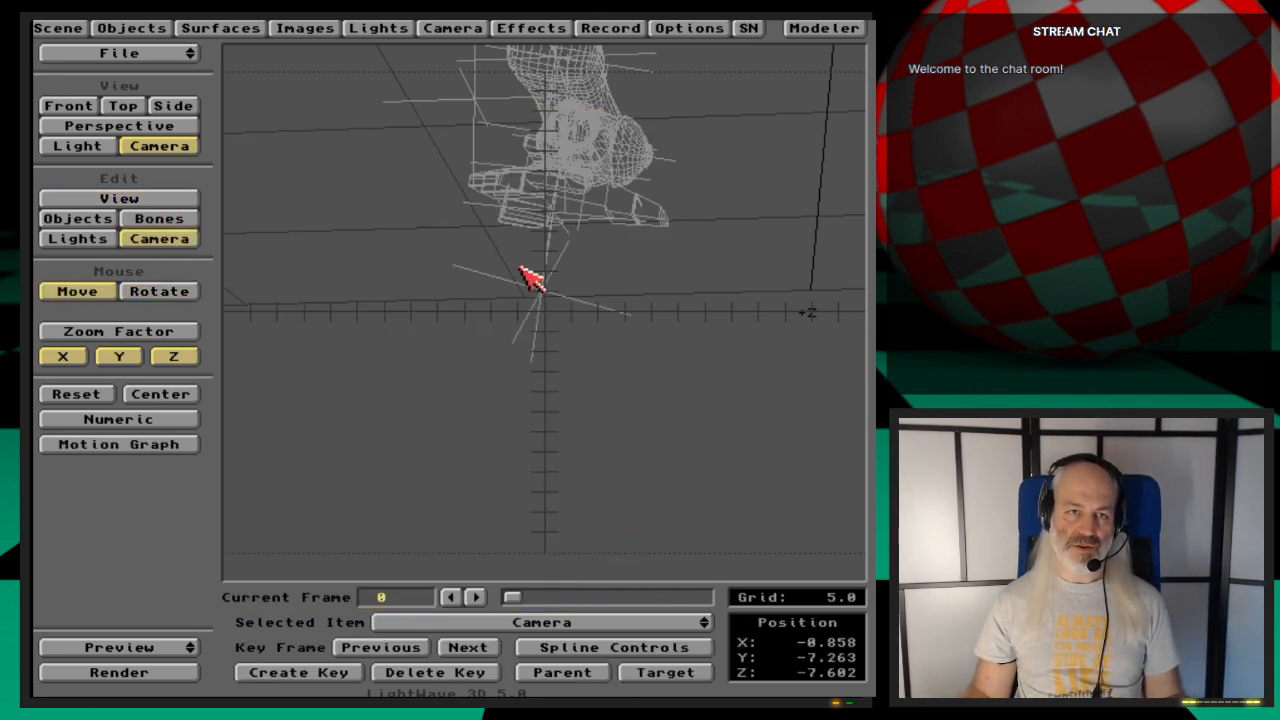
left_click_drag(563, 287, 661, 411)
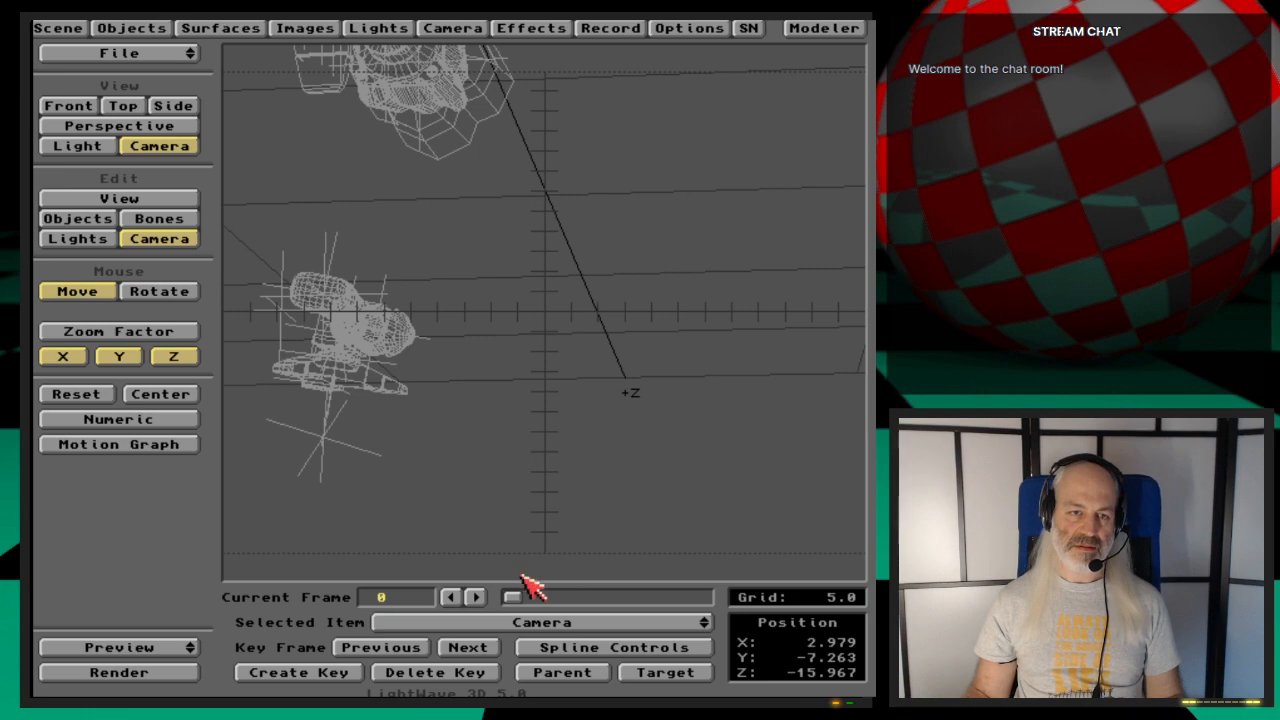
left_click_drag(518, 593, 462, 596)
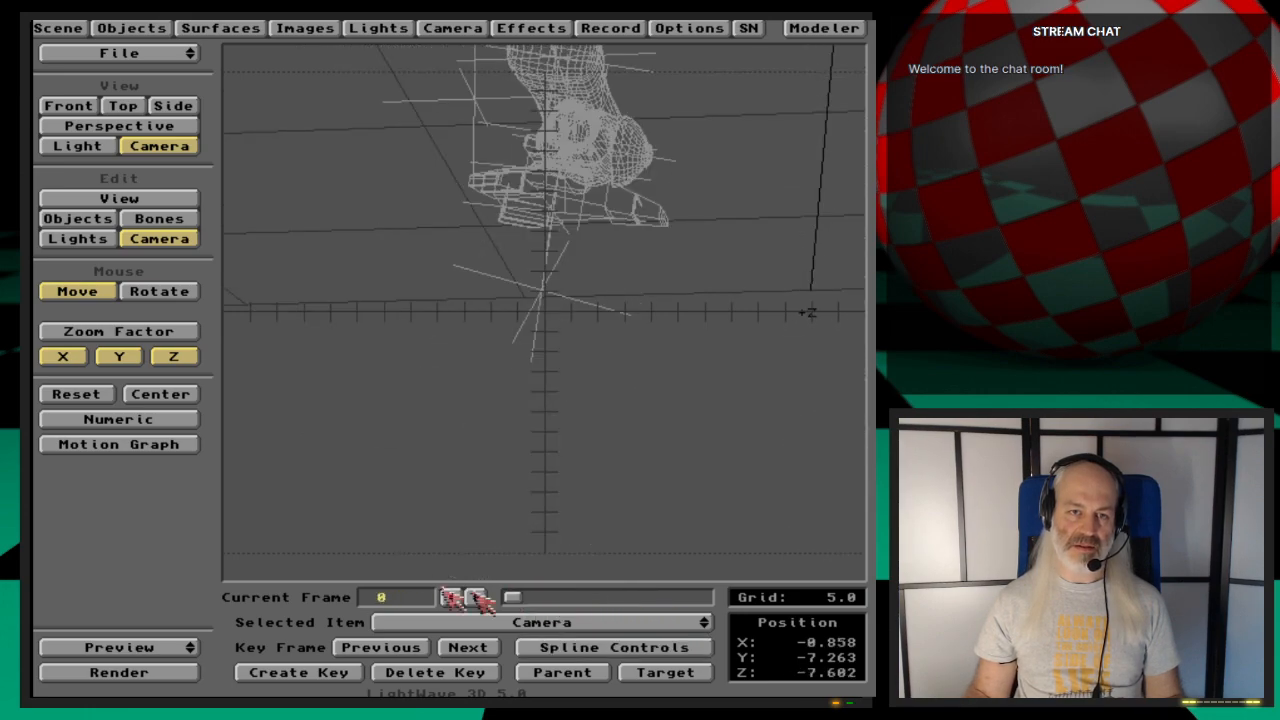
mouse_move(512, 316)
left_mouse_down()
mouse_move(580, 410)
mouse_move(514, 323)
left_mouse_up()
key("y")
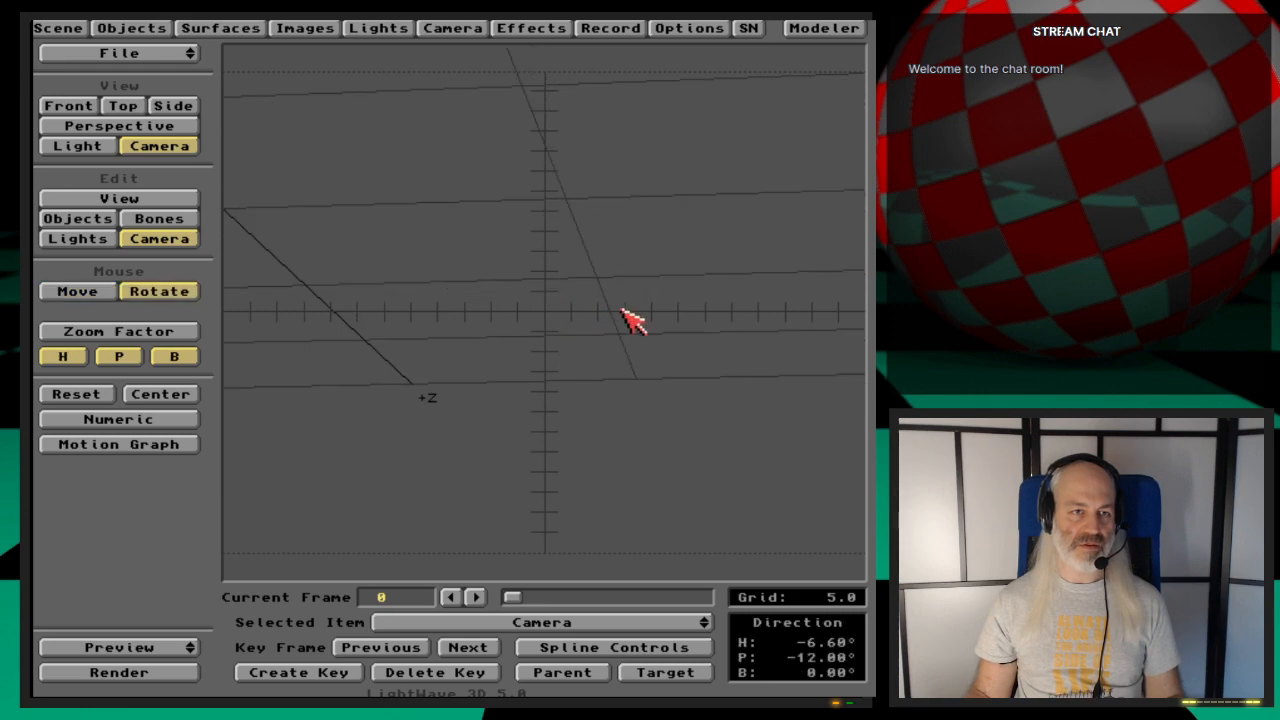
mouse_move(629, 320)
left_mouse_down()
mouse_move(560, 300)
mouse_move(632, 318)
mouse_move(619, 308)
left_mouse_up()
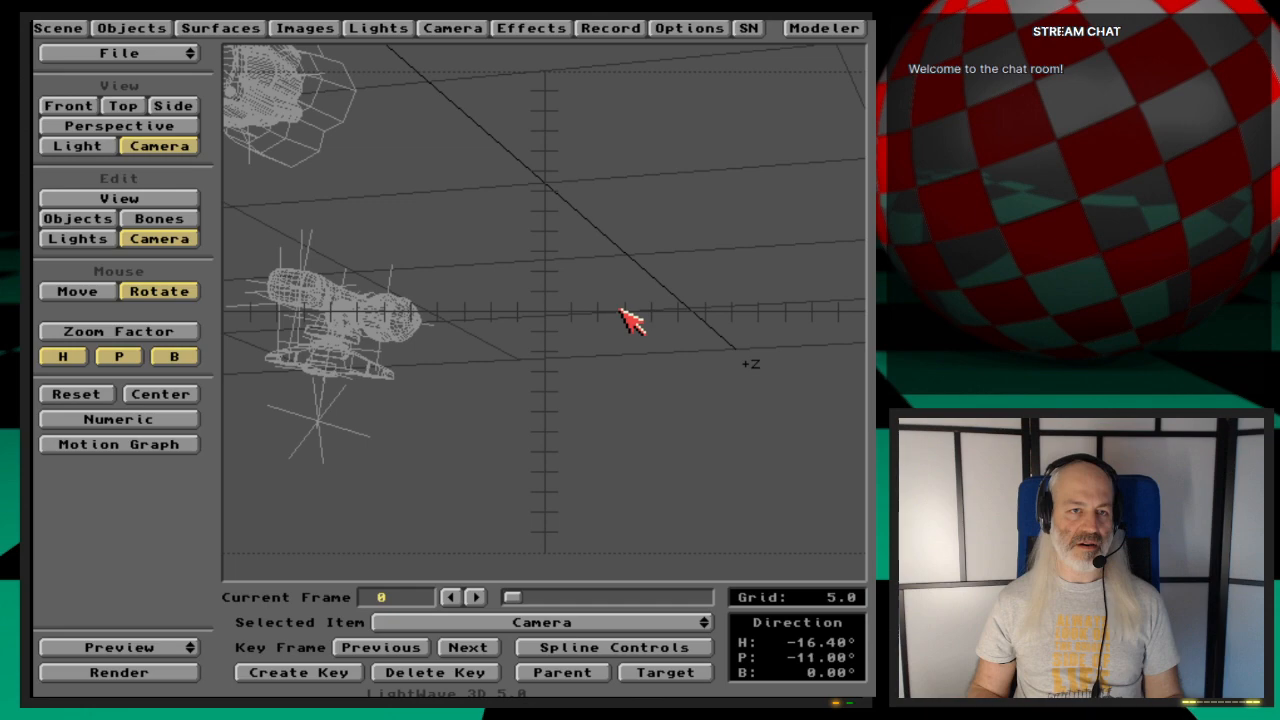
key("Return")
key("Return")
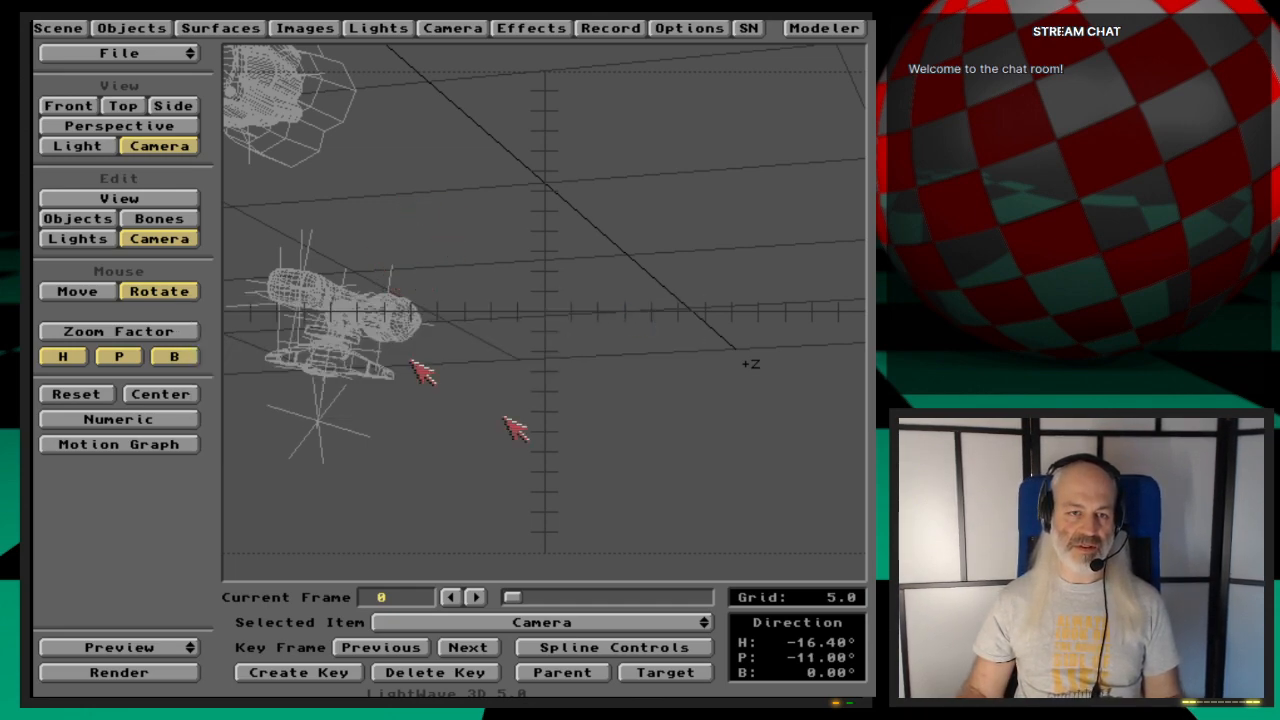
Step: Begin loading objects from a scene file and open the 3D:Webcast drawer
left_click_drag(512, 597, 100, 563)
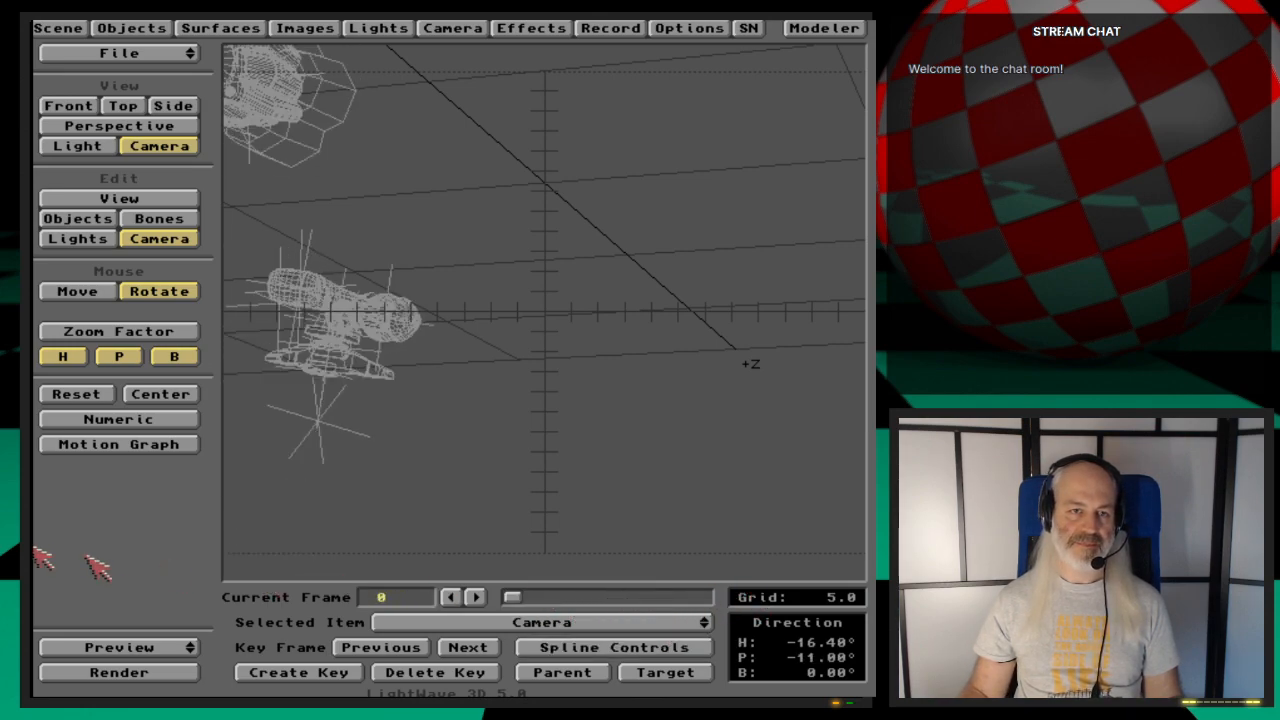
left_click(131, 27)
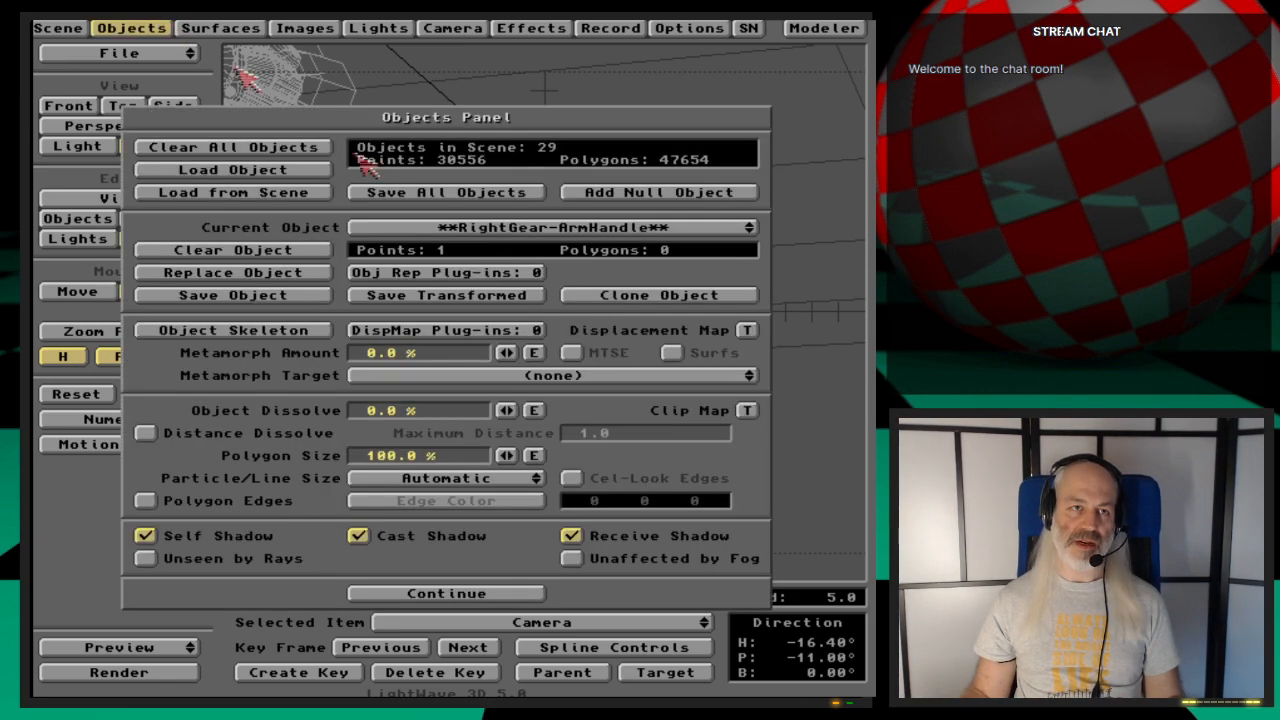
left_click_drag(590, 237, 335, 228)
left_click(290, 193)
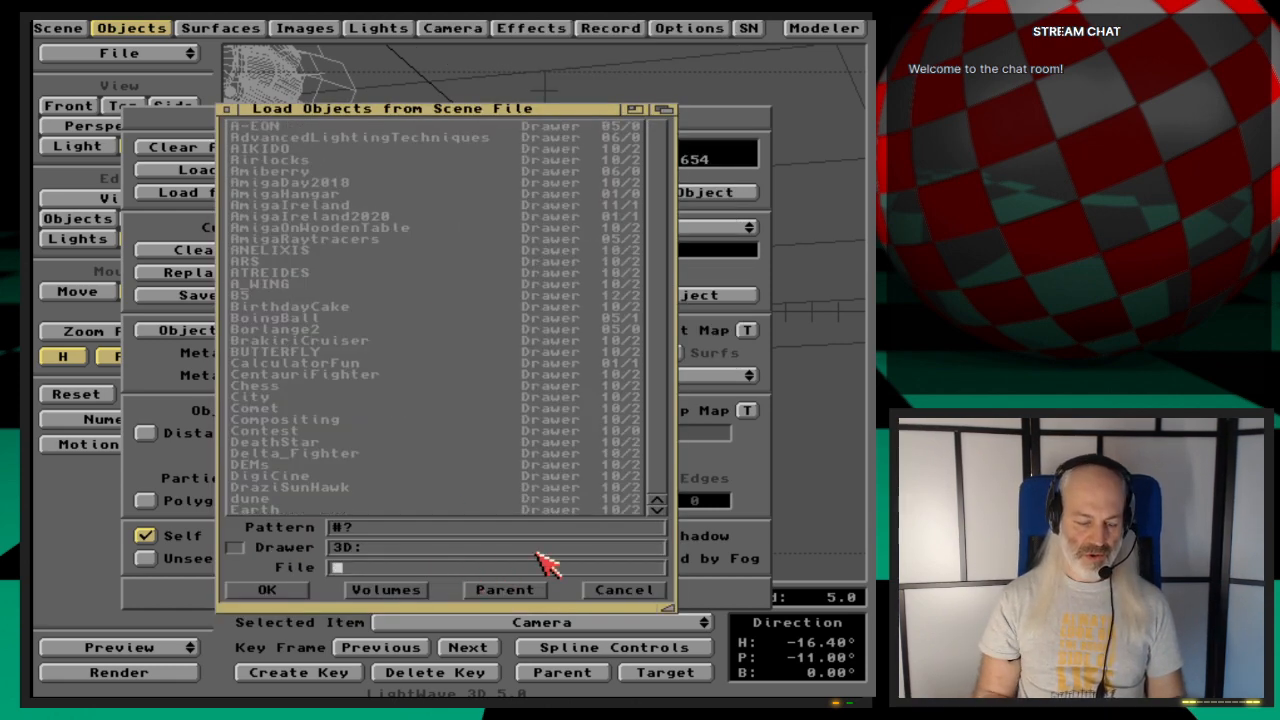
type("webcast/")
key("Return")
Step: Browse to the Scenes drawer inside Ep.41
key("Down")
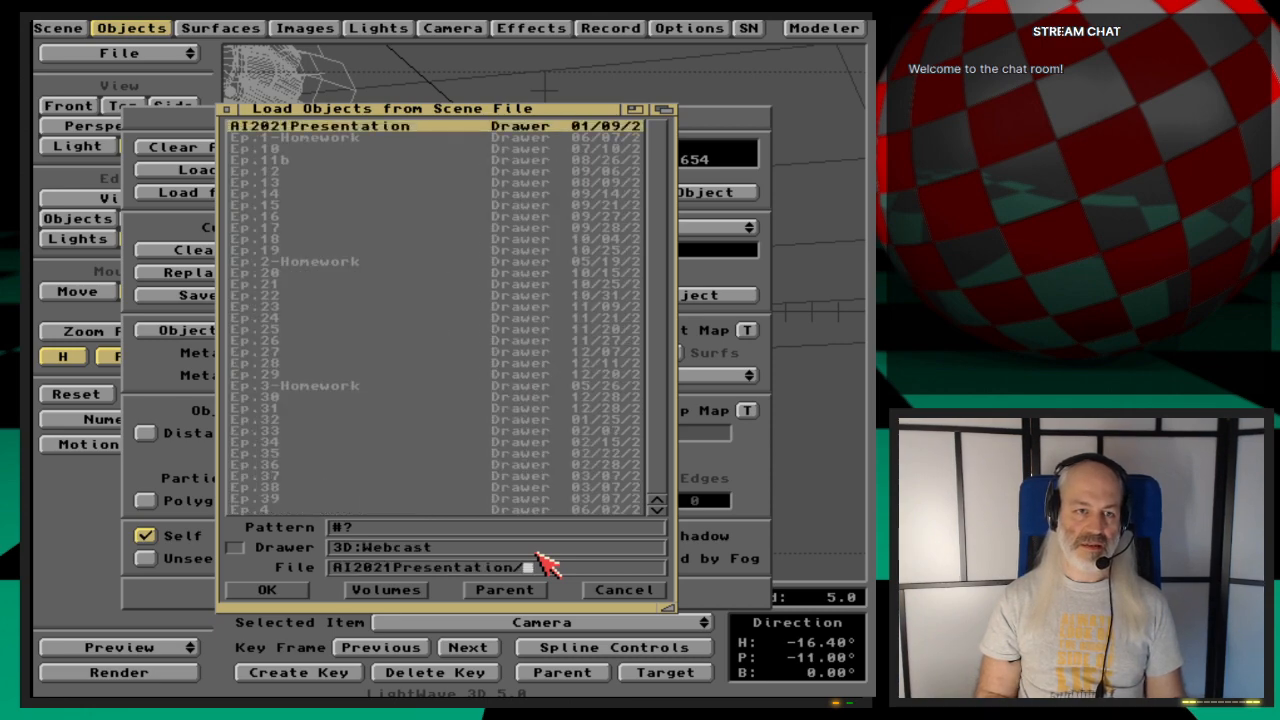
key("shift+Down")
key("Down")
key("Down")
key("Down")
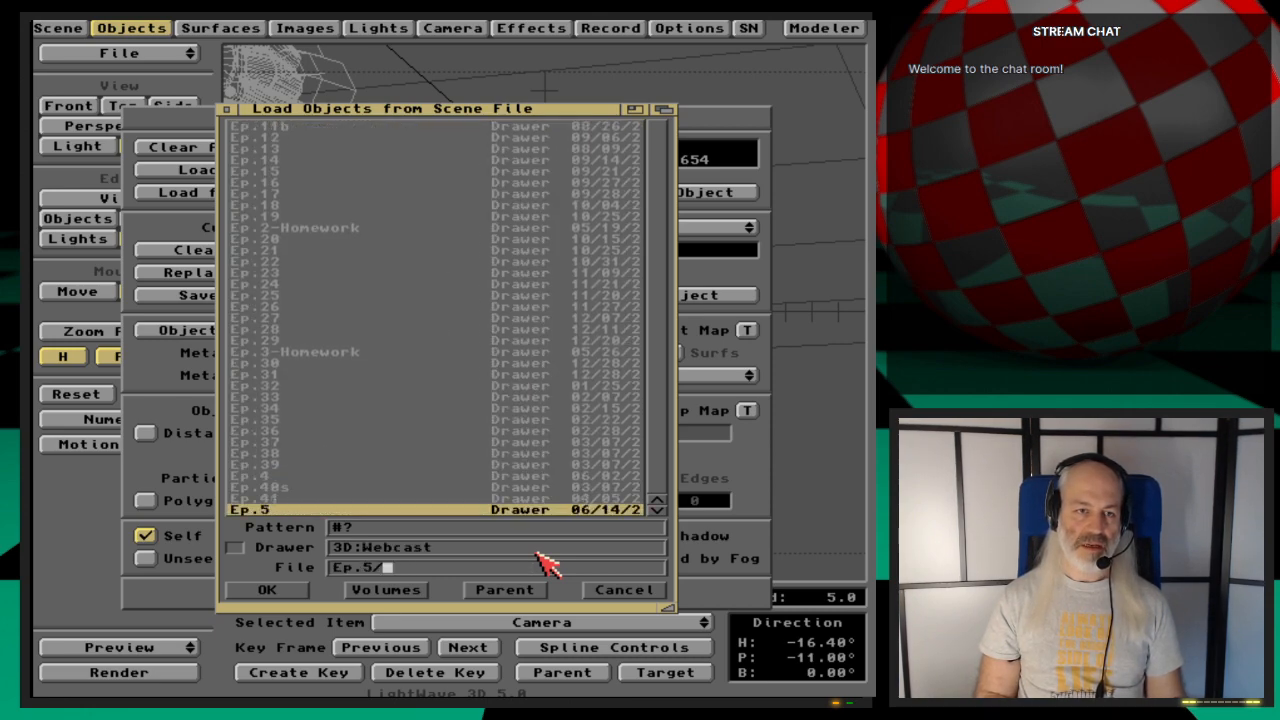
key("Up")
key("Return")
key("Down")
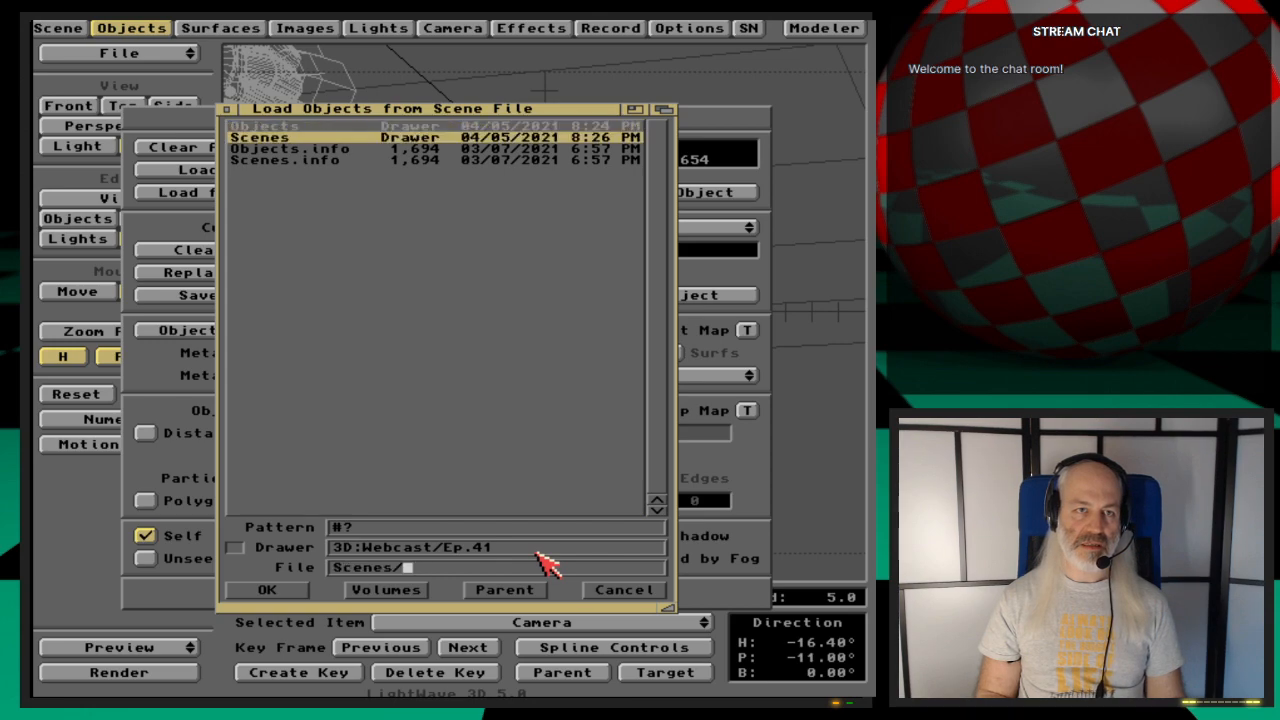
key("Return")
Step: Load the objects from the RearLeftGear-Rig_default scene without its lights
key("Down")
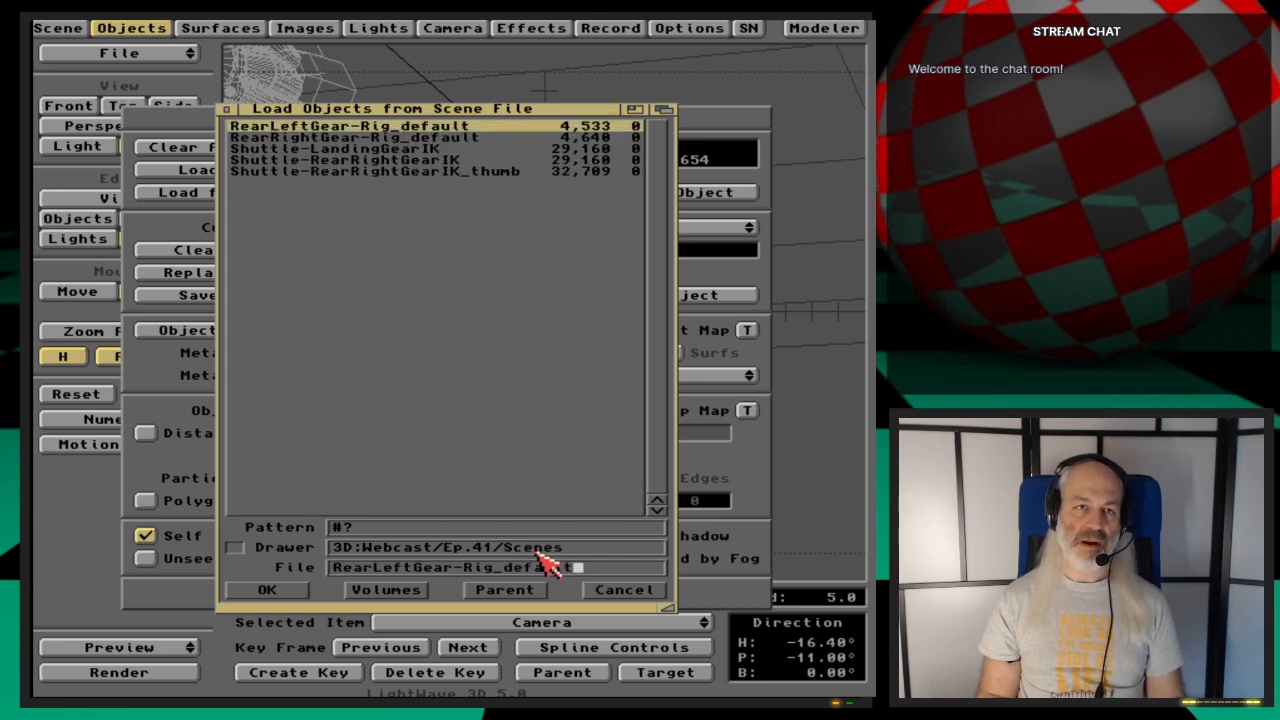
key("Return")
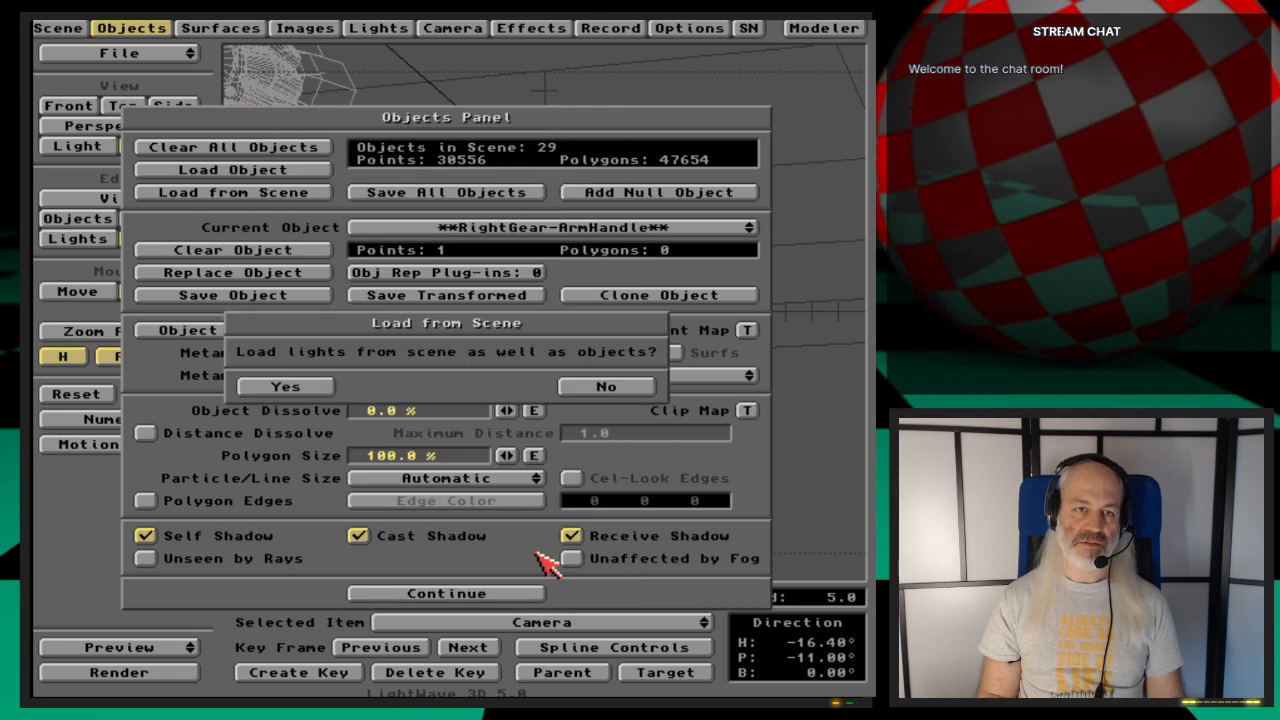
left_click(606, 387)
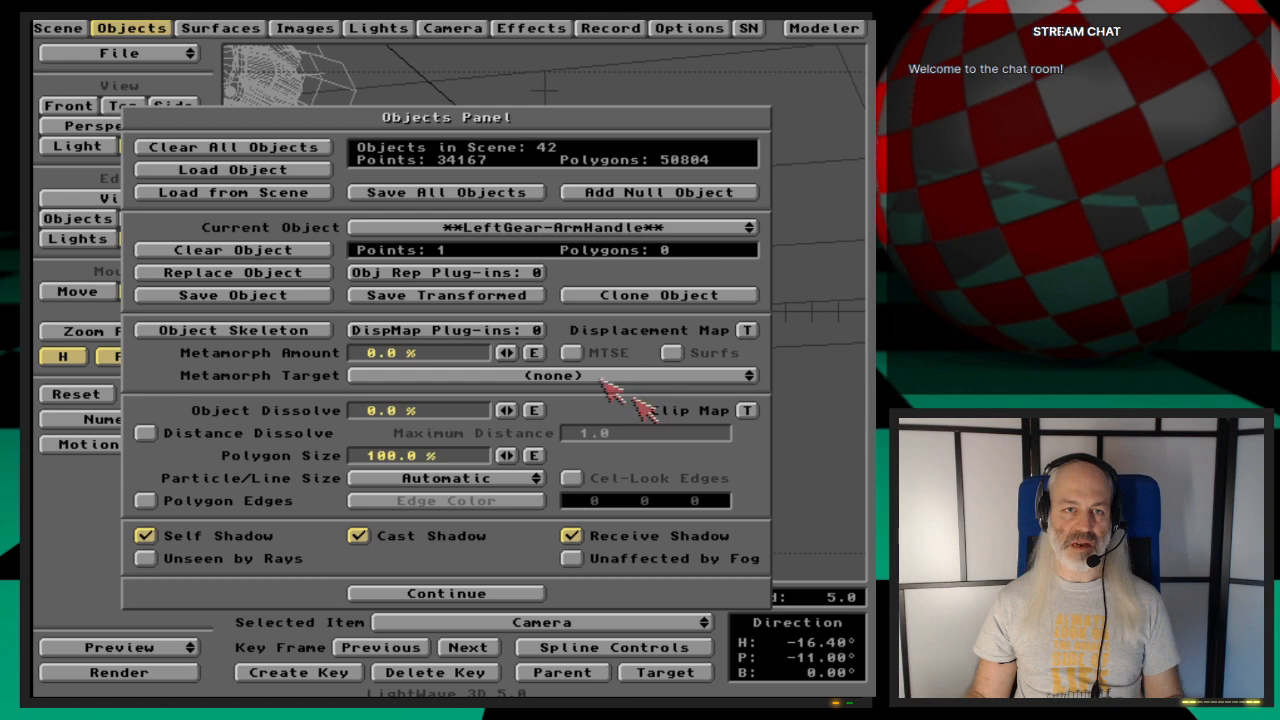
Step: Check the scene's object list for the left gear parts, leaving the current object selected, and close the object settings
left_click(720, 237)
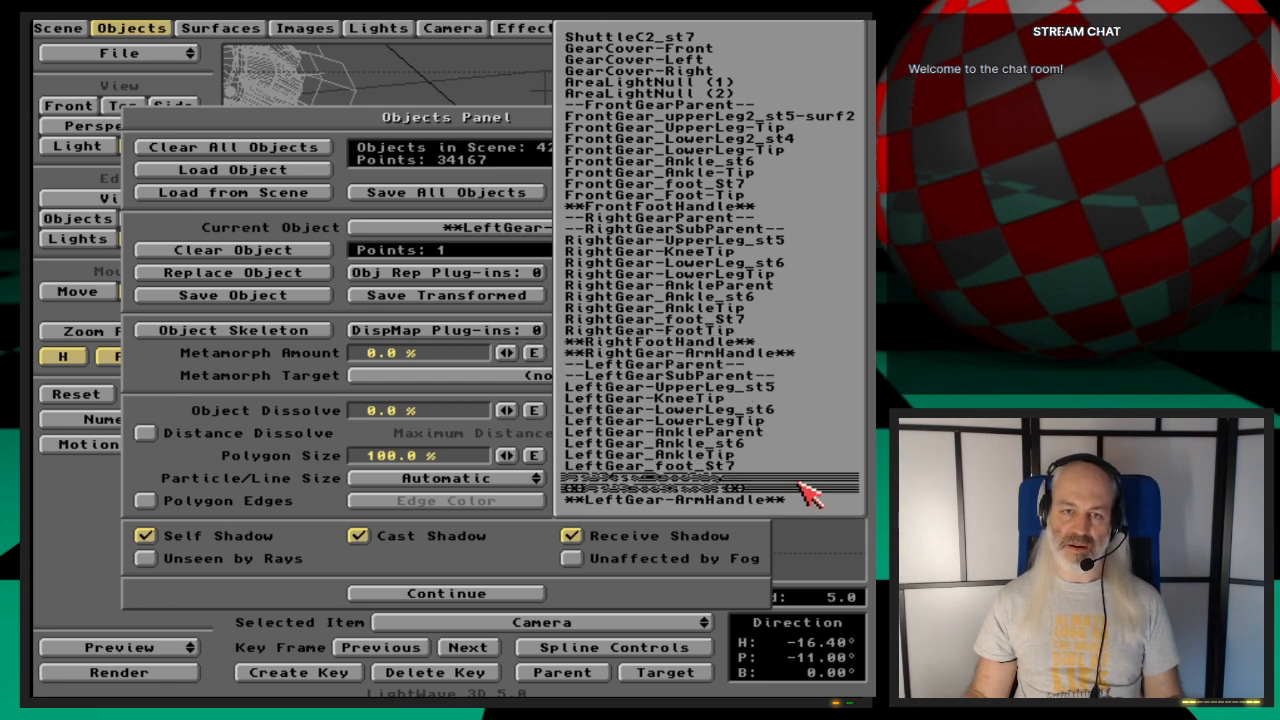
left_click(272, 435)
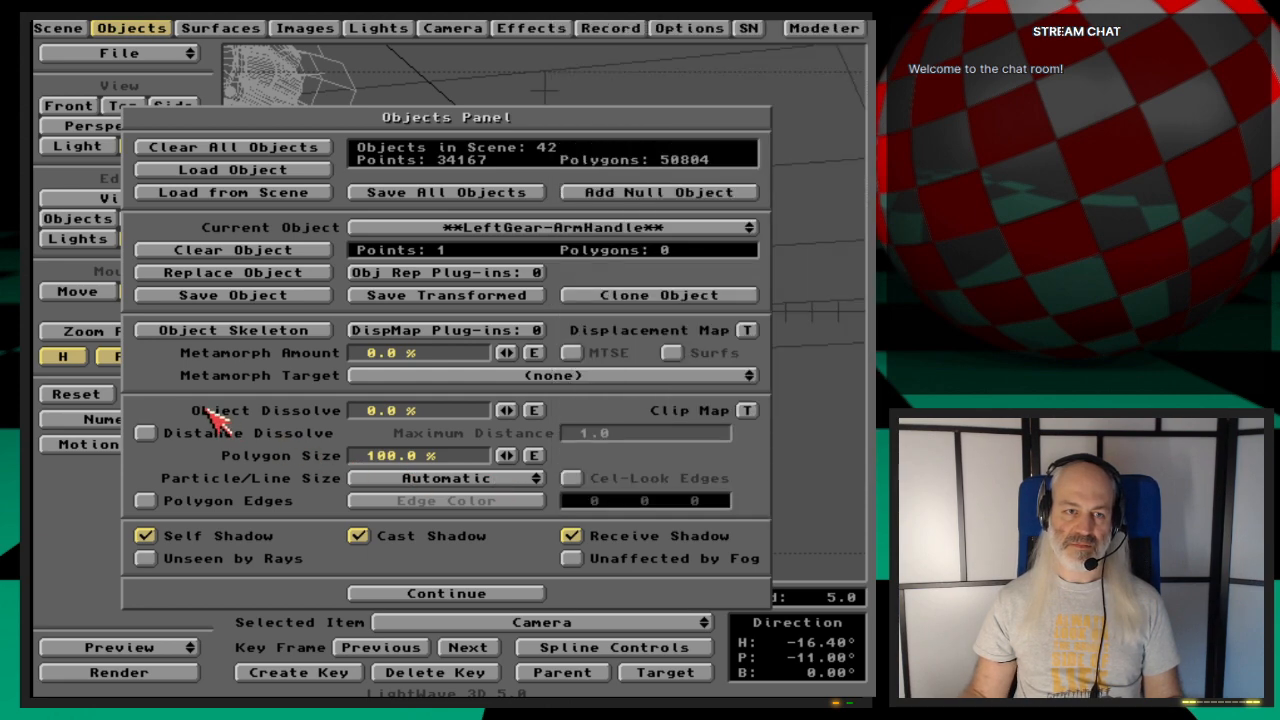
left_click(148, 30)
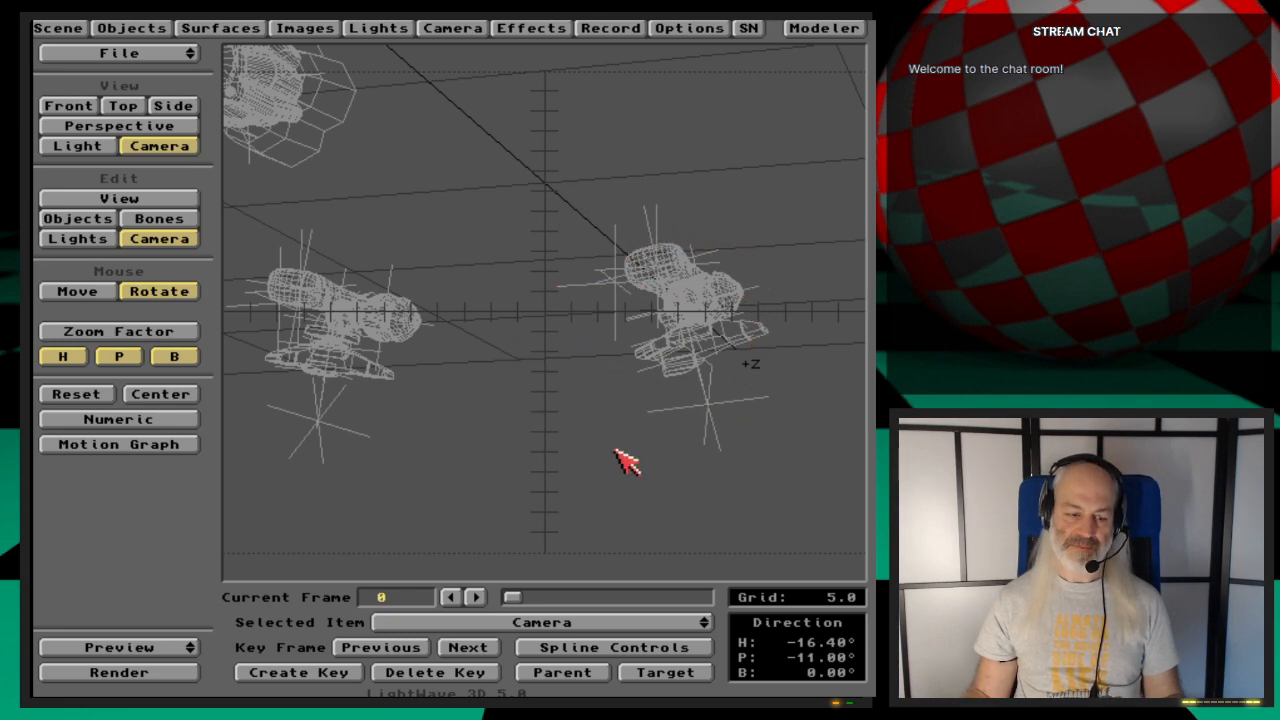
Step: Save the scene as Shuttle-LandingGearIK in 3D:webcast/Ep.41/Scenes, overwriting the existing file
key("s")
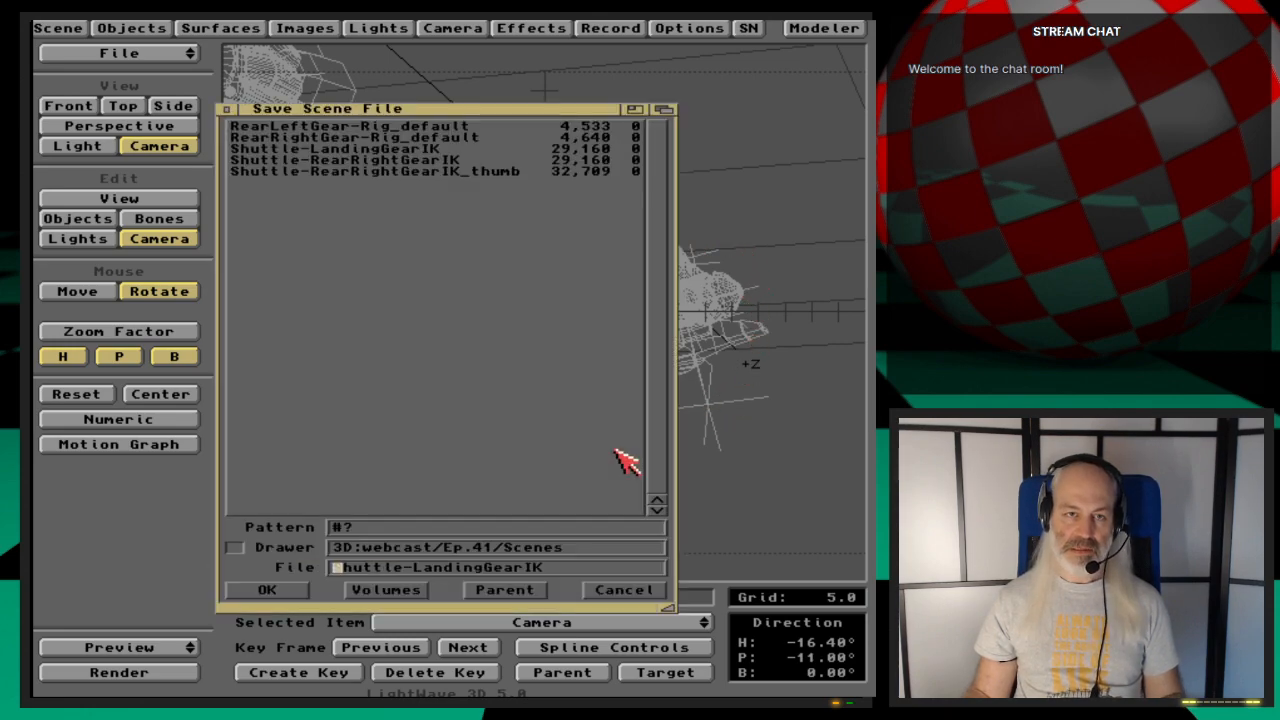
left_click(267, 591)
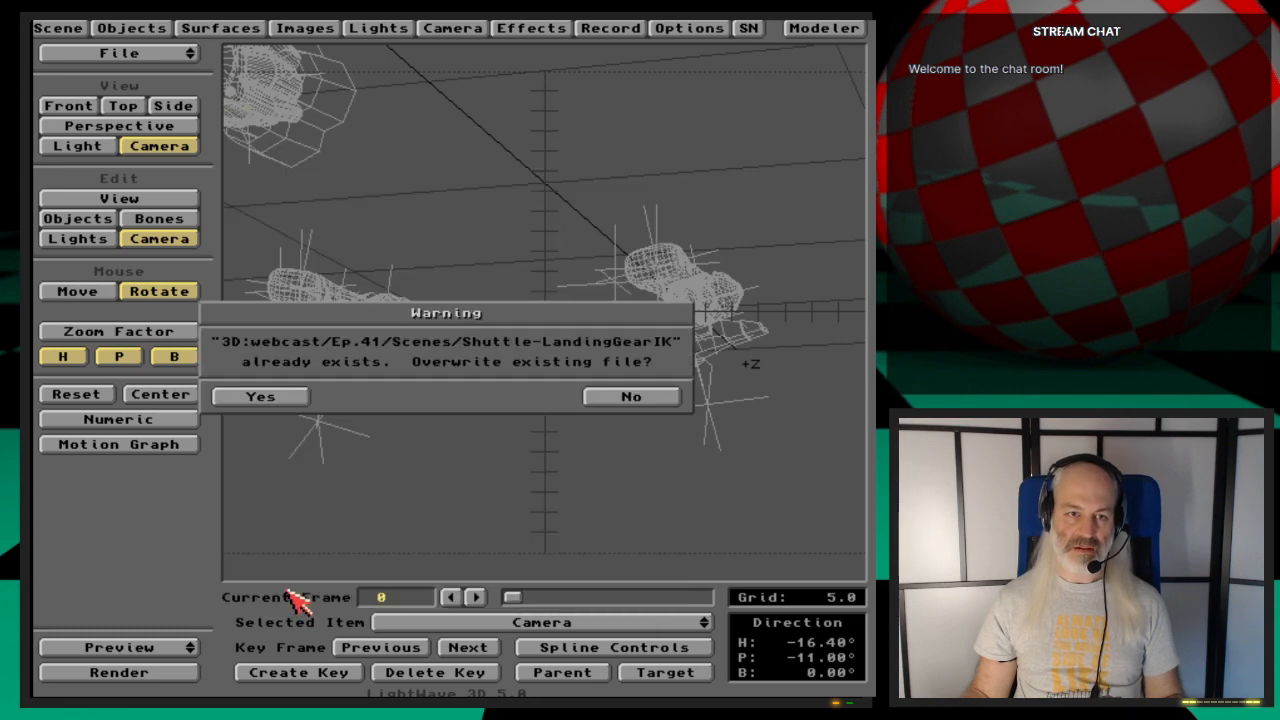
left_click(262, 397)
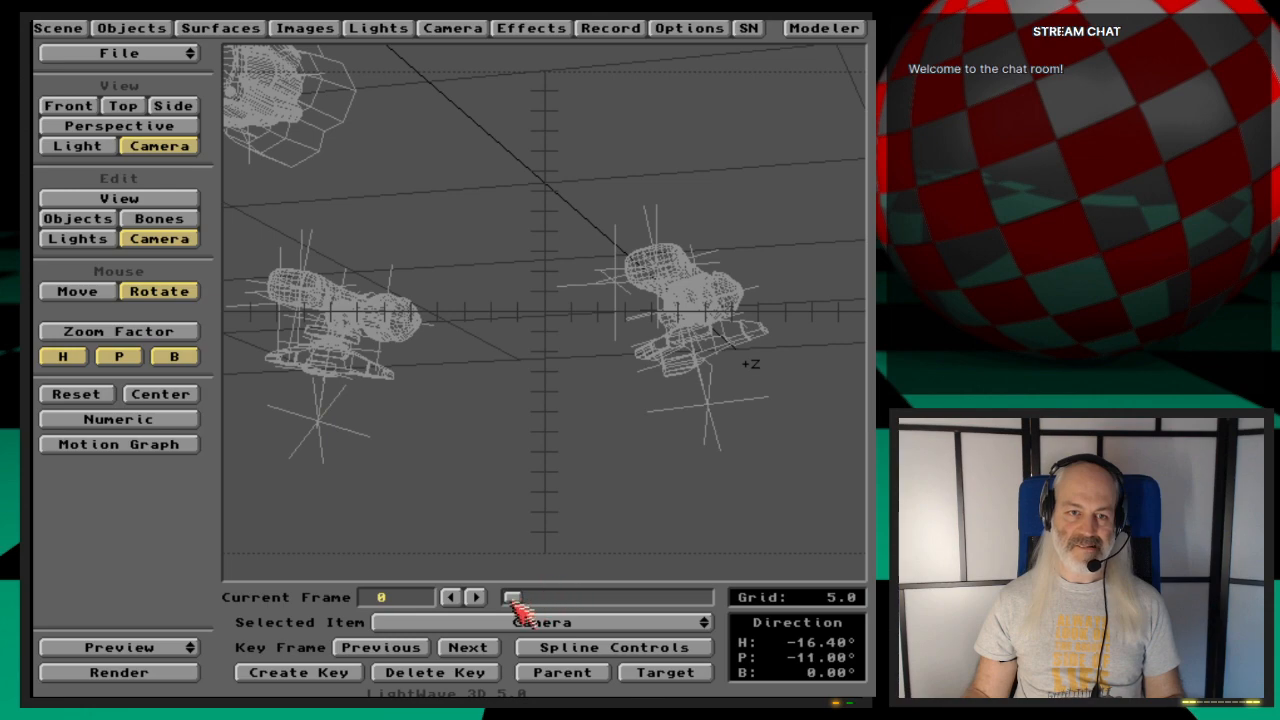
Step: Go to frame 5 and make the shuttle hull and gear covers display as wireframes through the scene overview
mouse_move(511, 603)
left_mouse_down()
mouse_move(656, 597)
mouse_move(516, 594)
left_mouse_up()
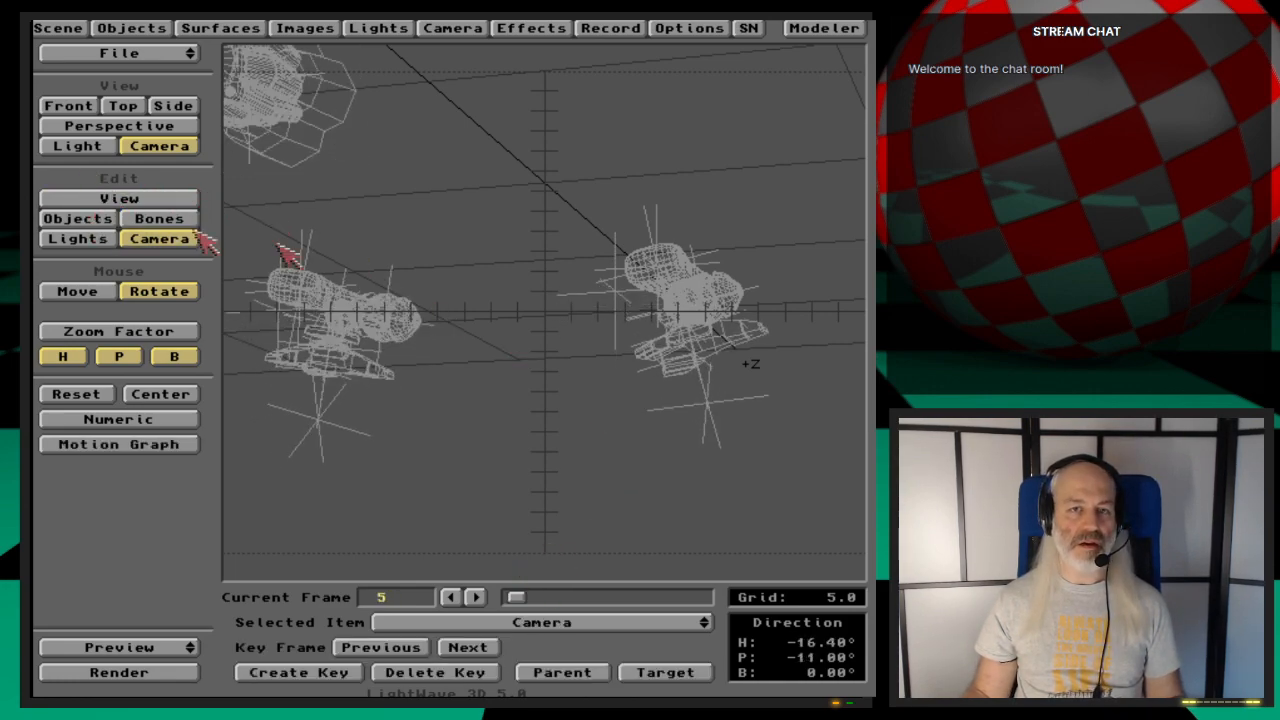
left_click(42, 27)
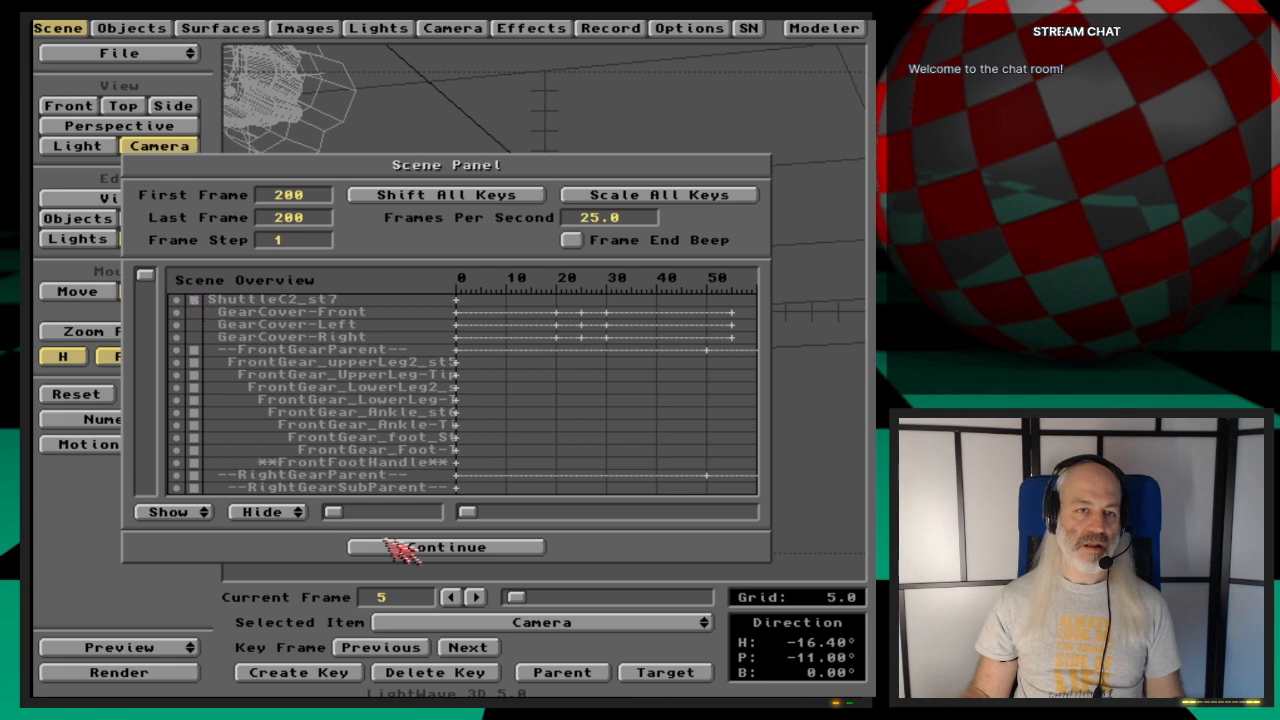
left_click(424, 552)
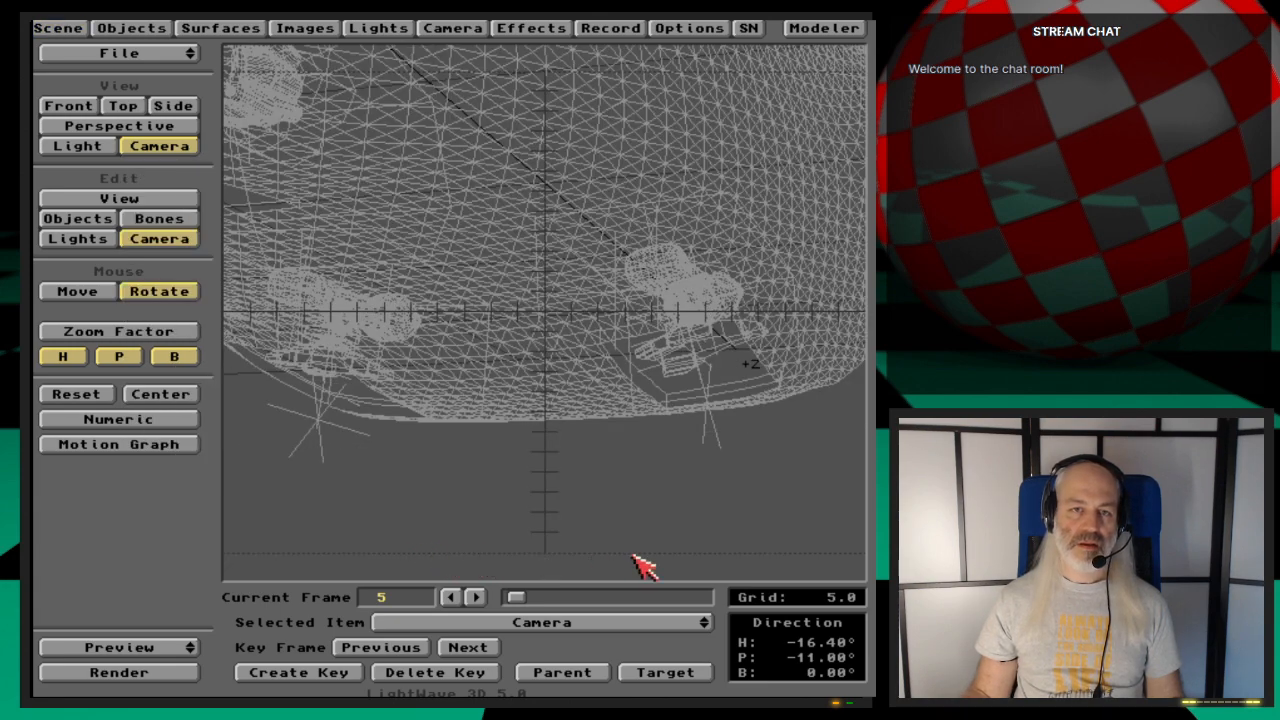
left_click(48, 27)
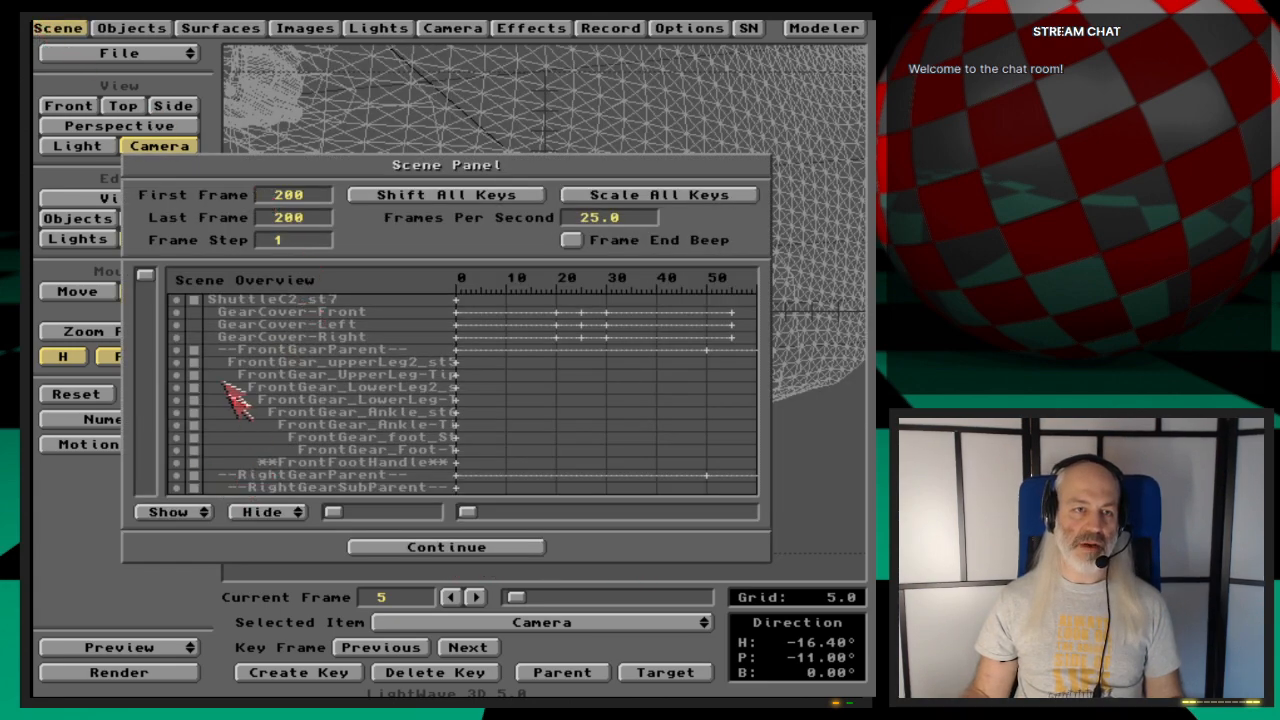
left_click_drag(170, 515, 208, 590)
left_click(446, 550)
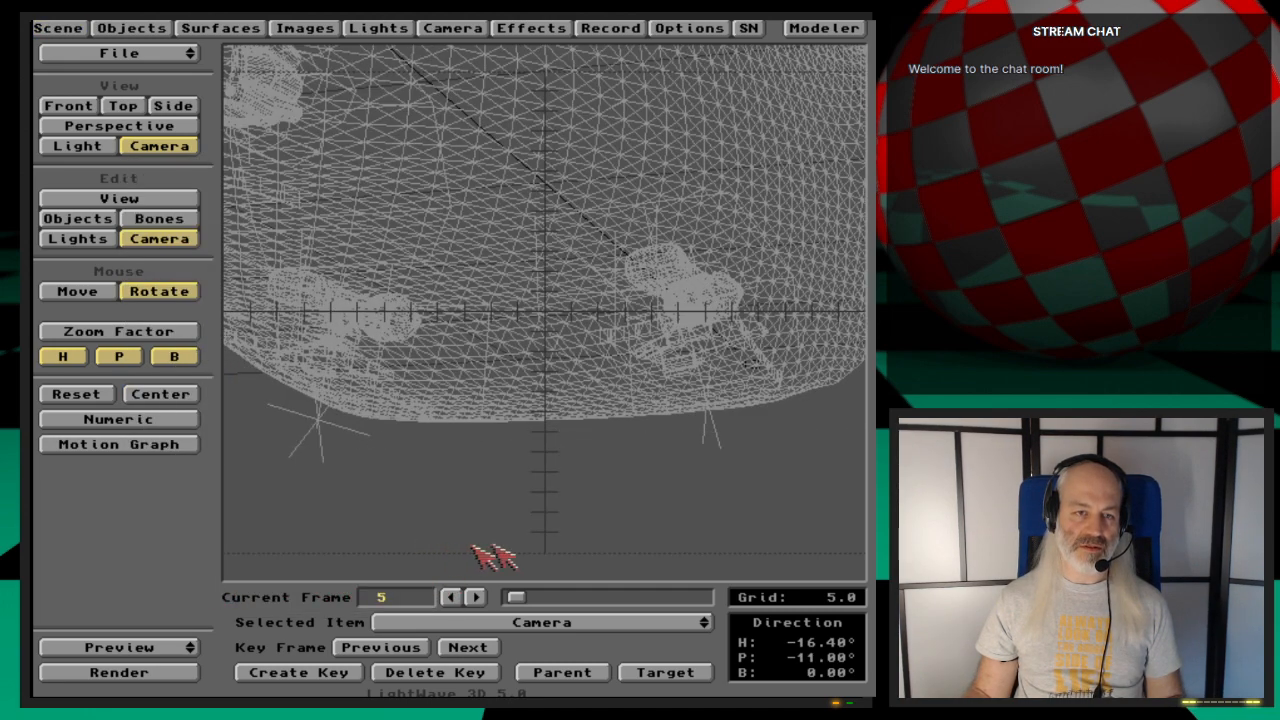
Step: Save the scene again over the existing Shuttle-LandingGearIK file
key("s")
key("Return")
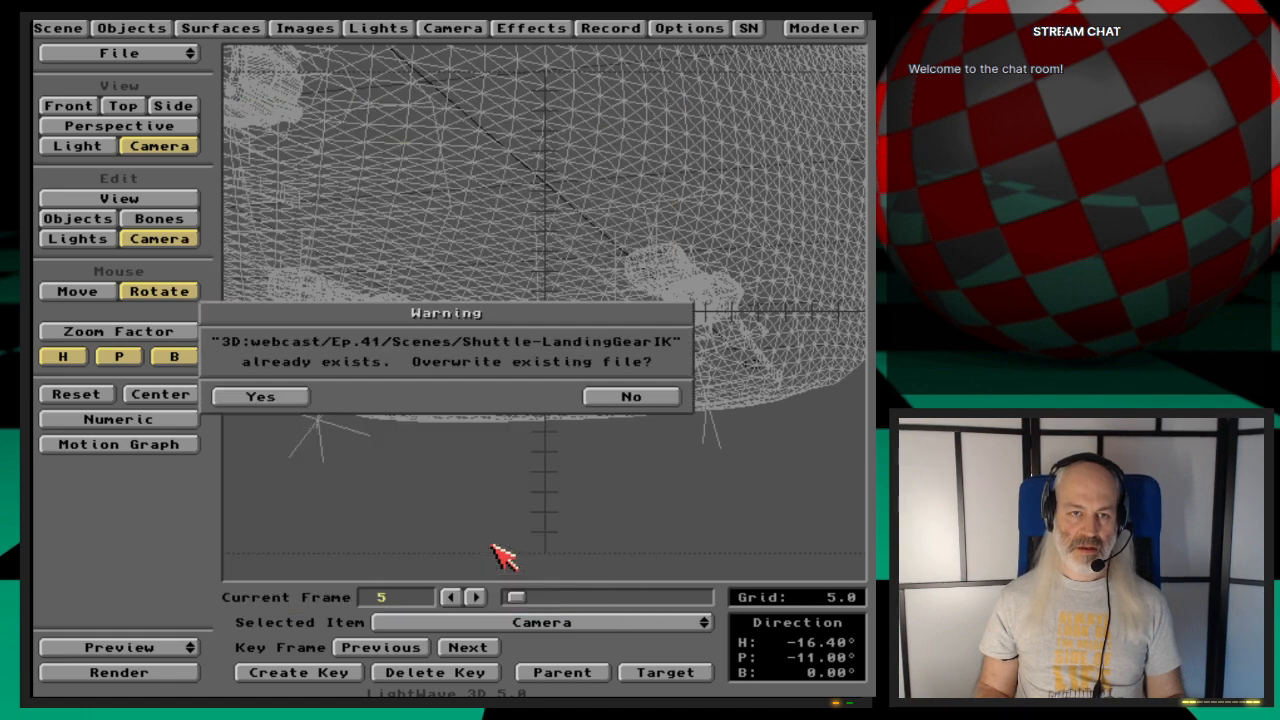
key("Return")
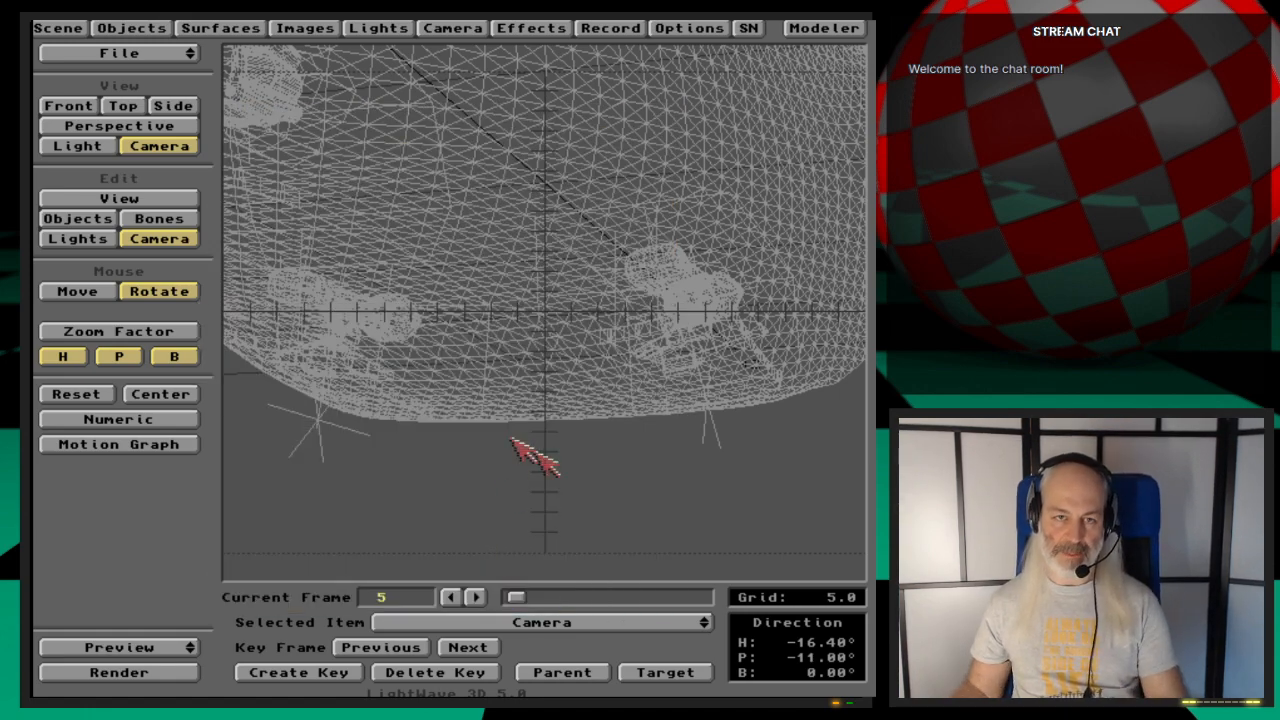
Step: Set the camera to Low Resolution (1/2 Video), with Trace Reflection disabled and Antialiasing set to Off
left_click(465, 30)
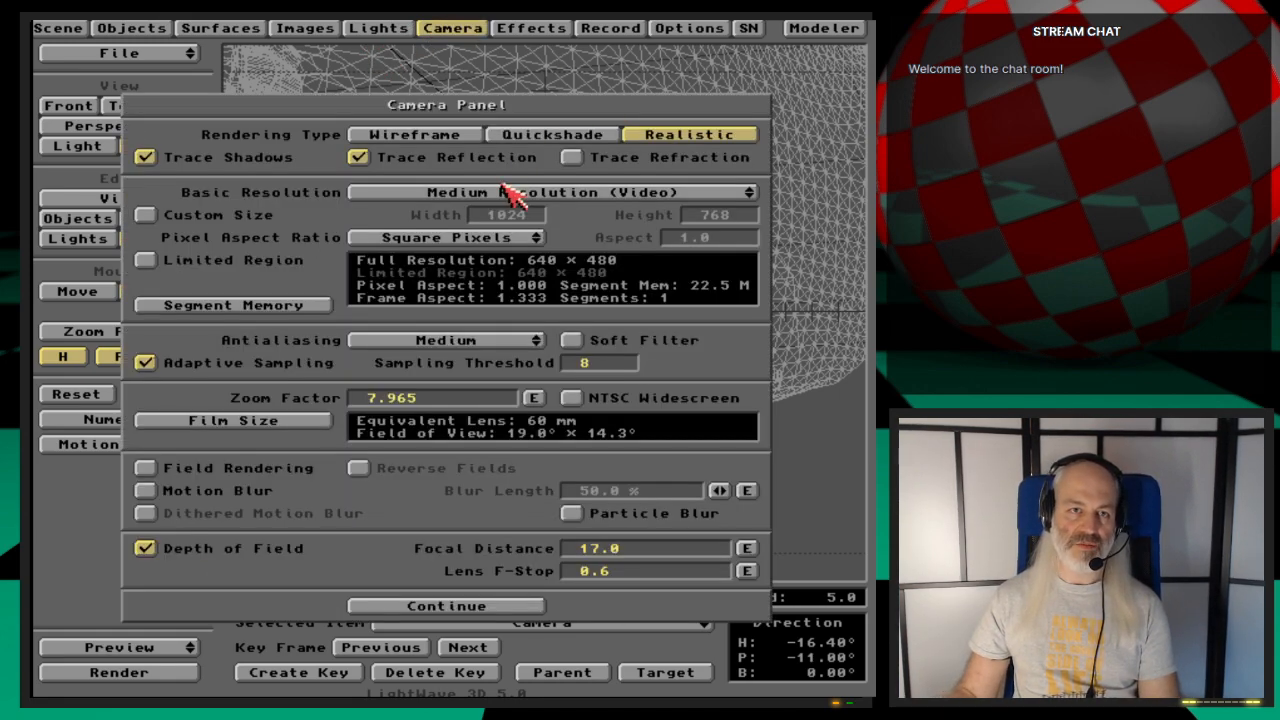
left_click_drag(509, 194, 508, 177)
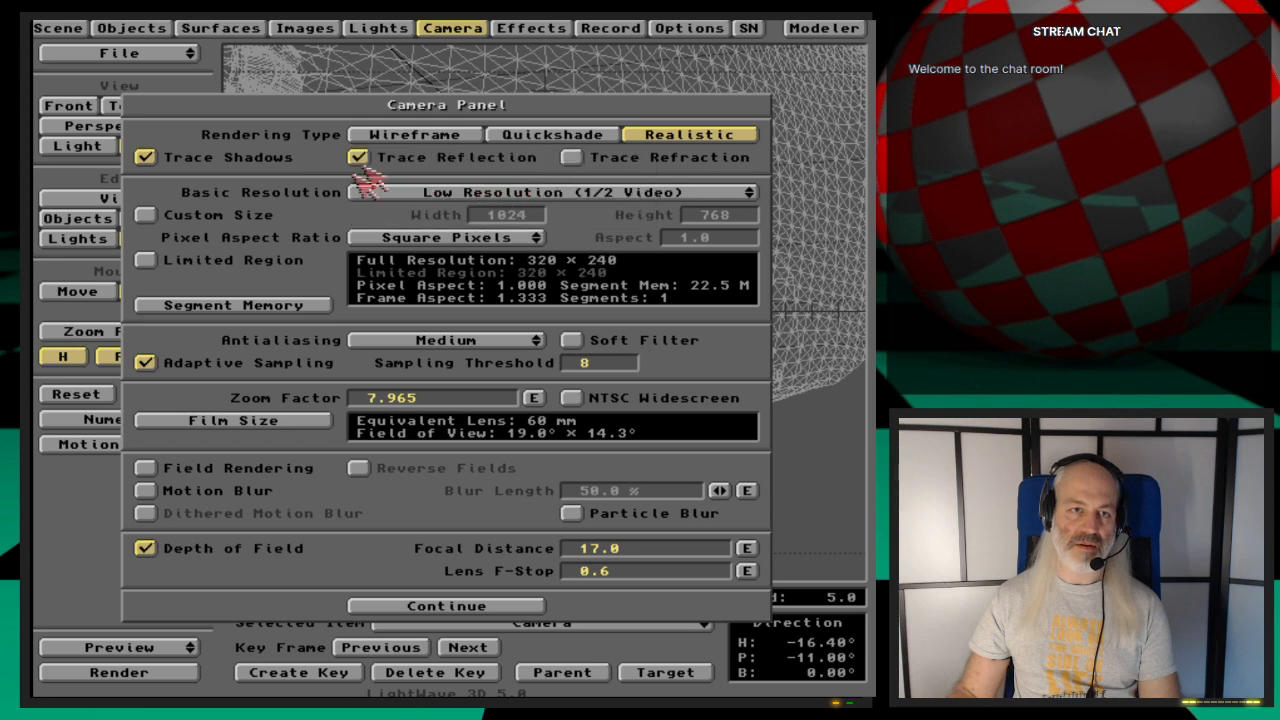
left_click(420, 158)
left_click_drag(505, 345, 510, 315)
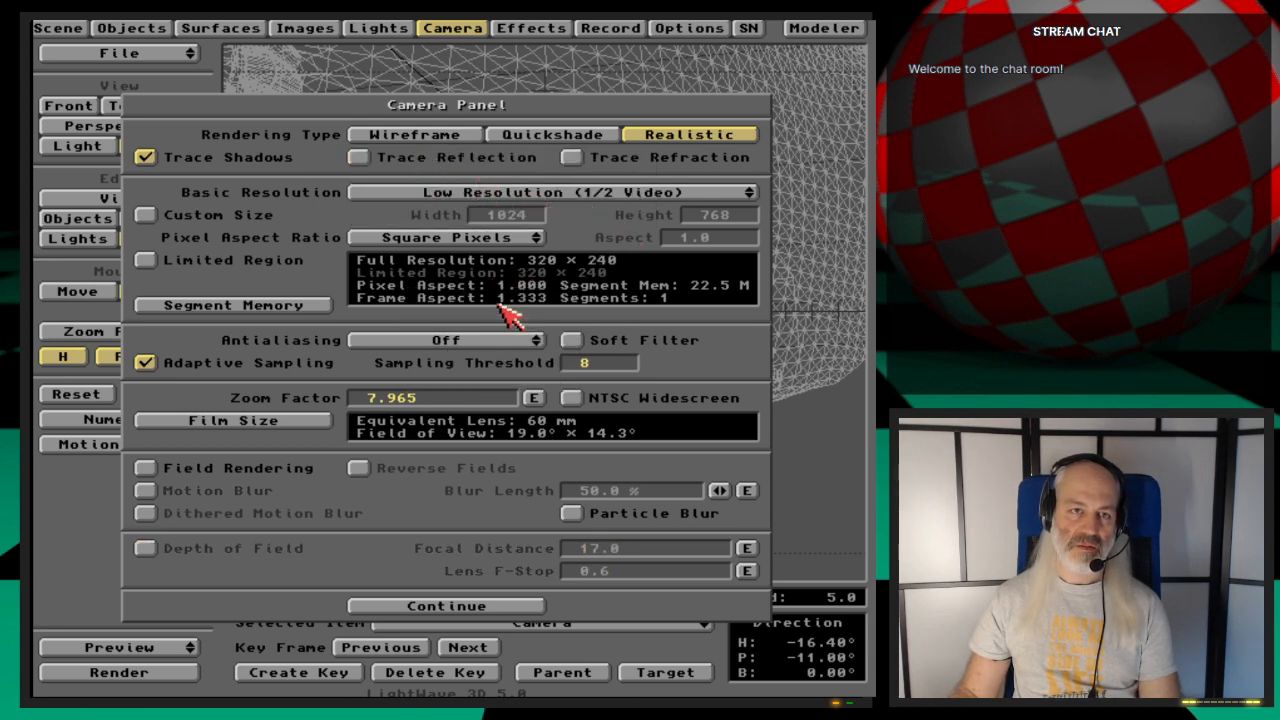
left_click(483, 30)
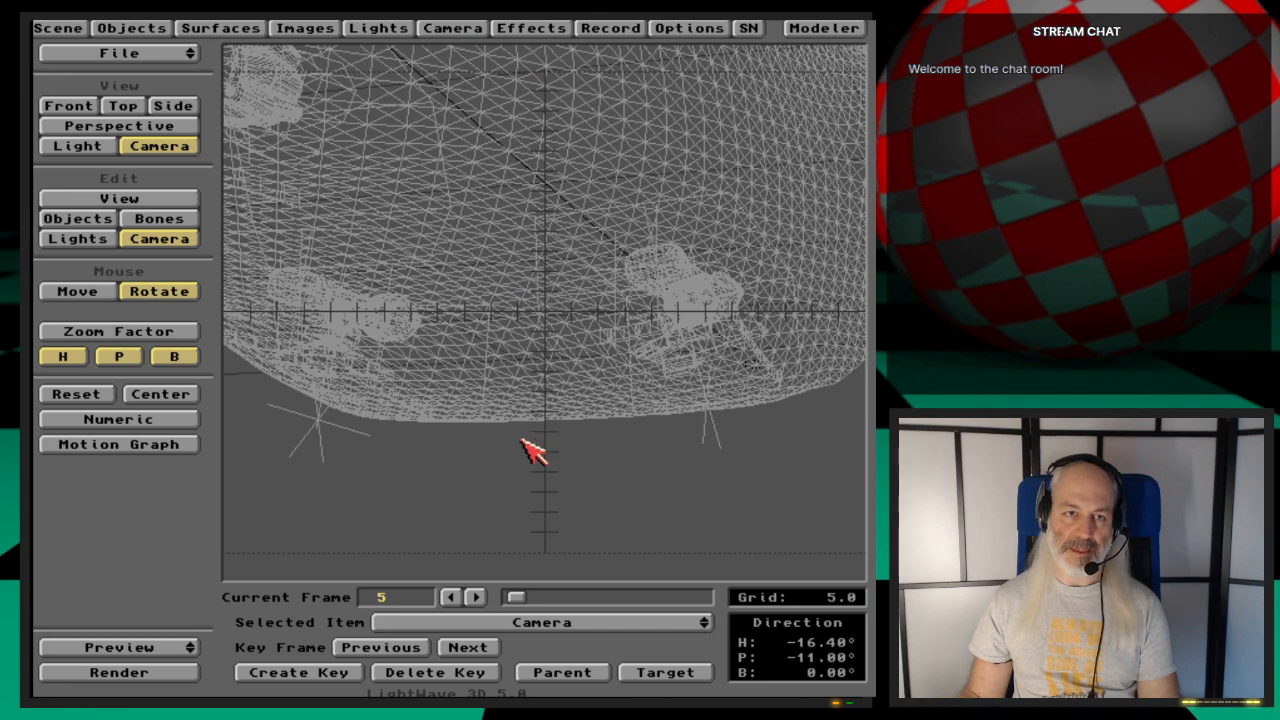
Step: Start a test render of frame 5, abort it, and inspect the list of lights in the scene
key("F9")
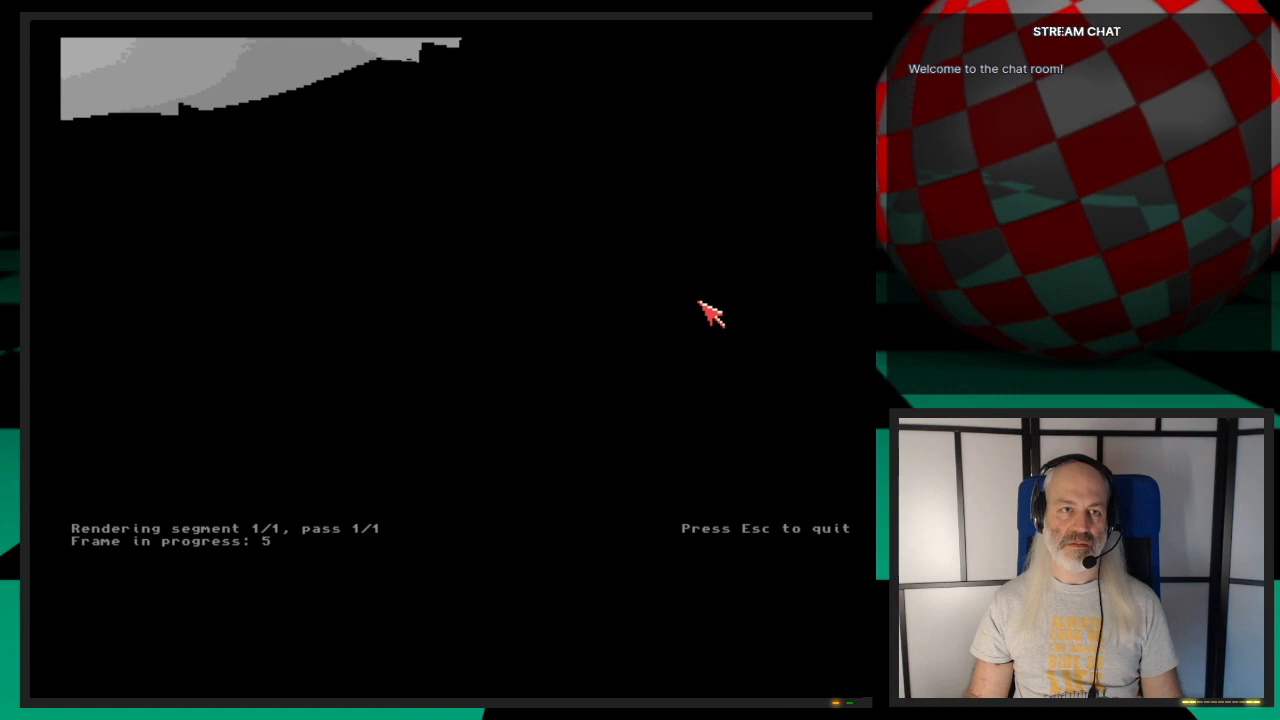
key("Escape")
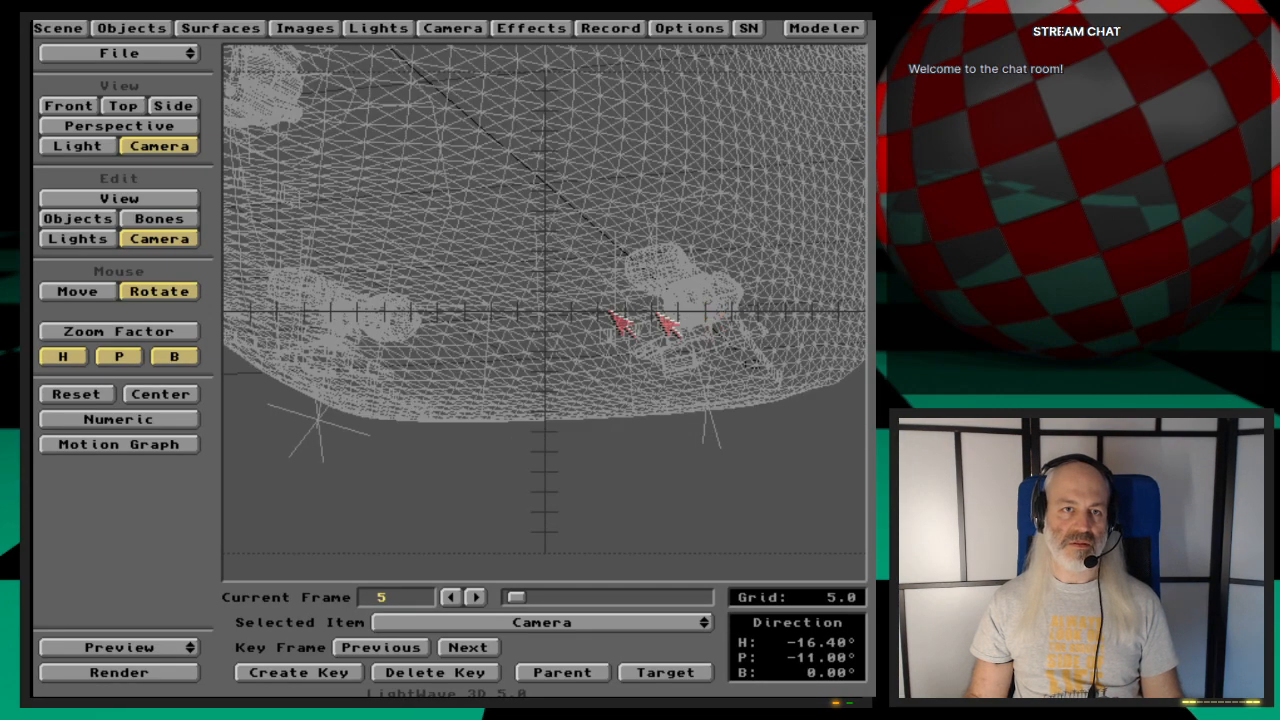
left_click(380, 30)
left_click_drag(640, 262, 305, 515)
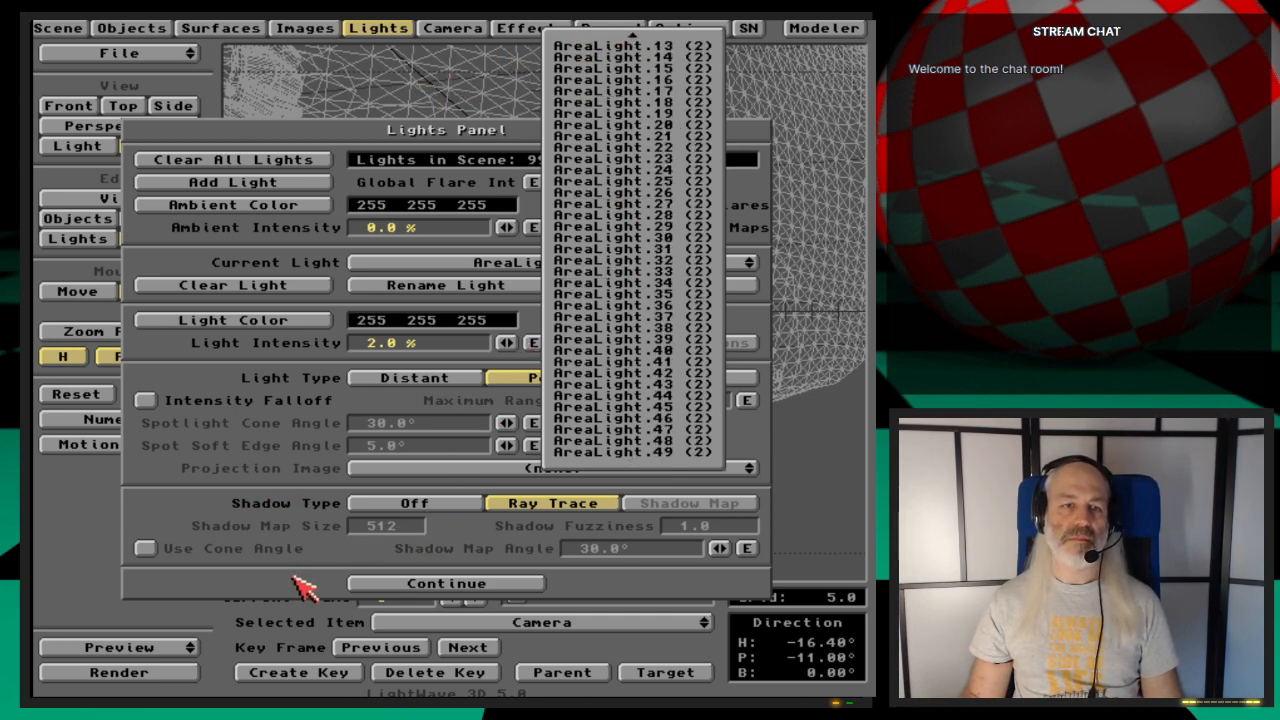
left_click_drag(305, 588, 310, 580)
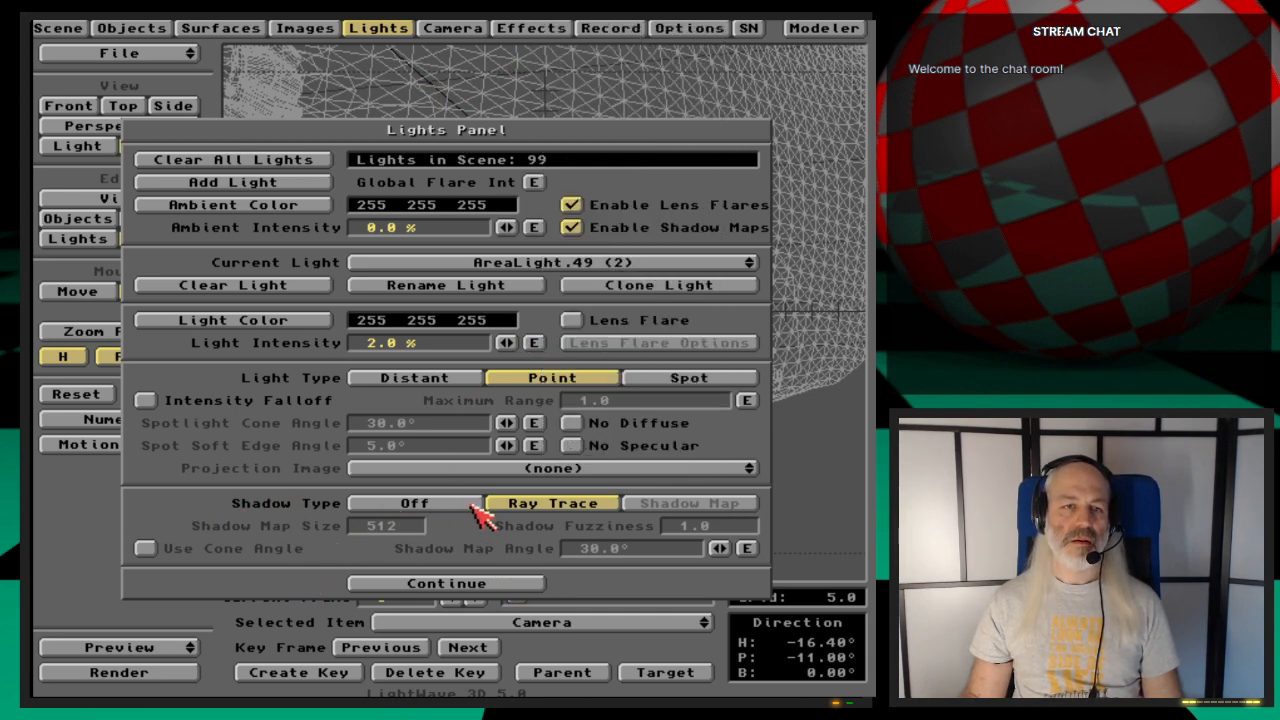
left_click(500, 584)
Step: Disable Trace Shadows for the camera and render frame 5 as a quick test
left_click(463, 26)
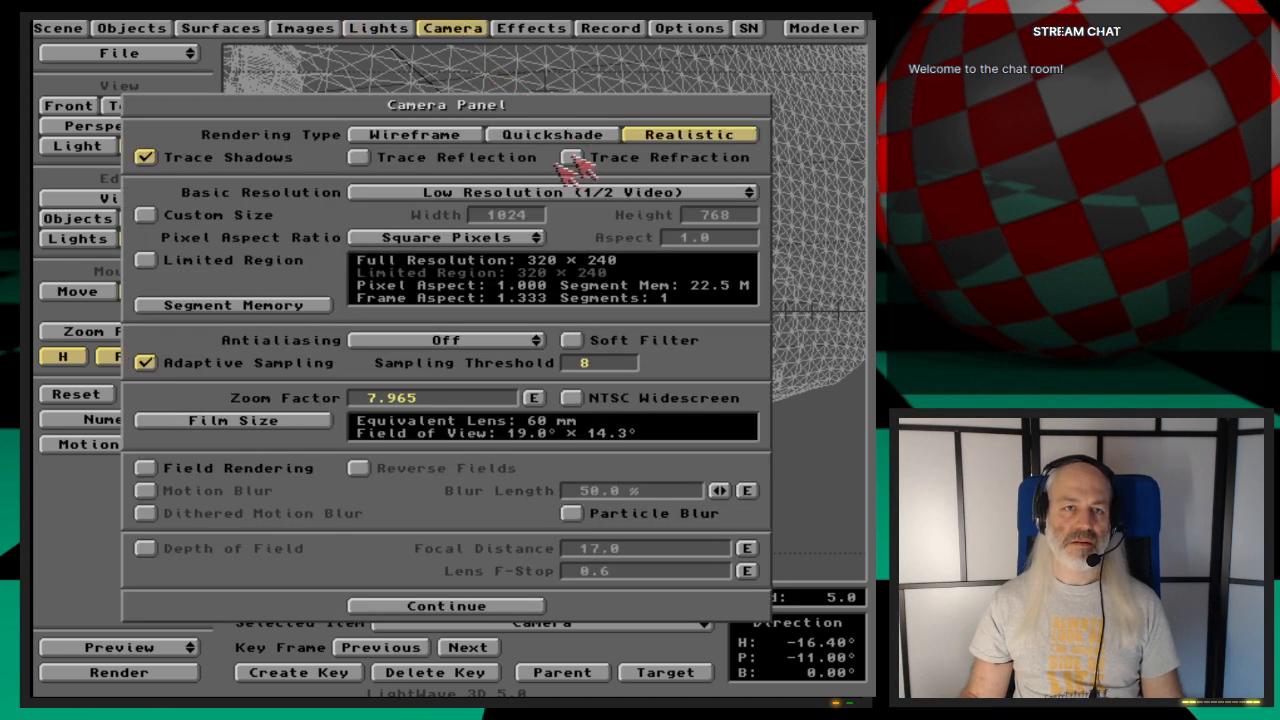
left_click(260, 158)
key("F9")
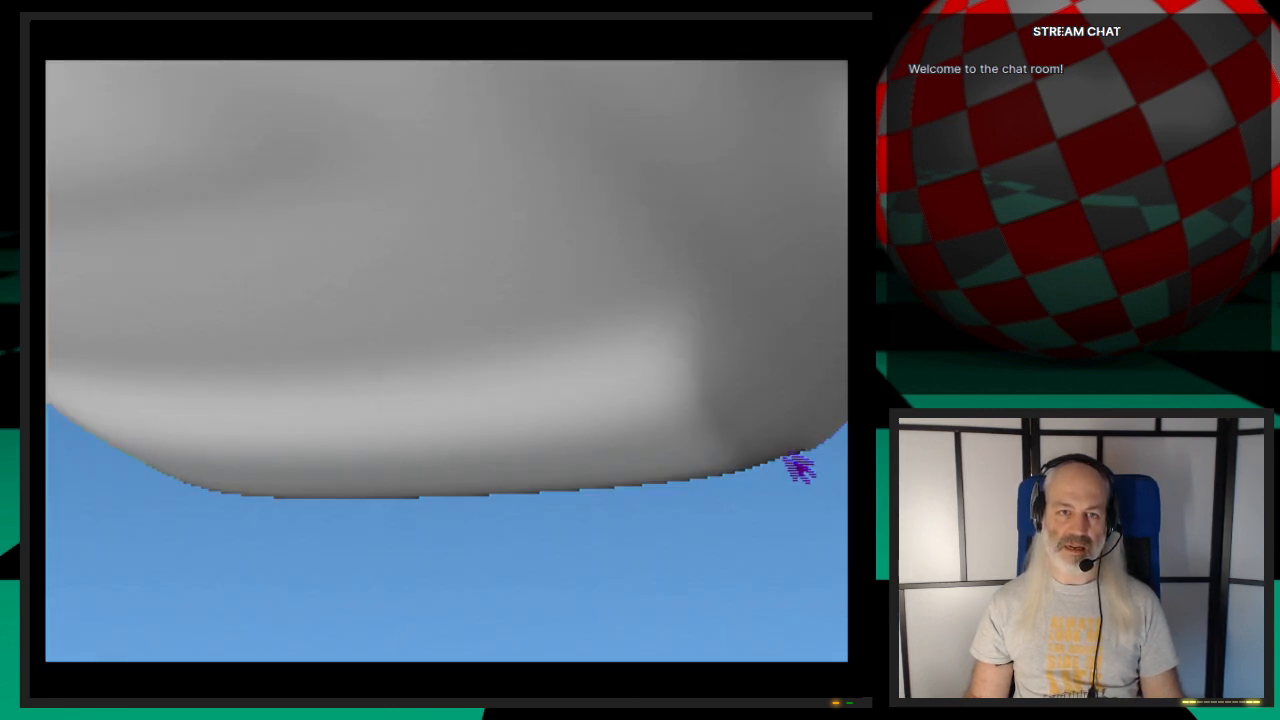
left_click(650, 618)
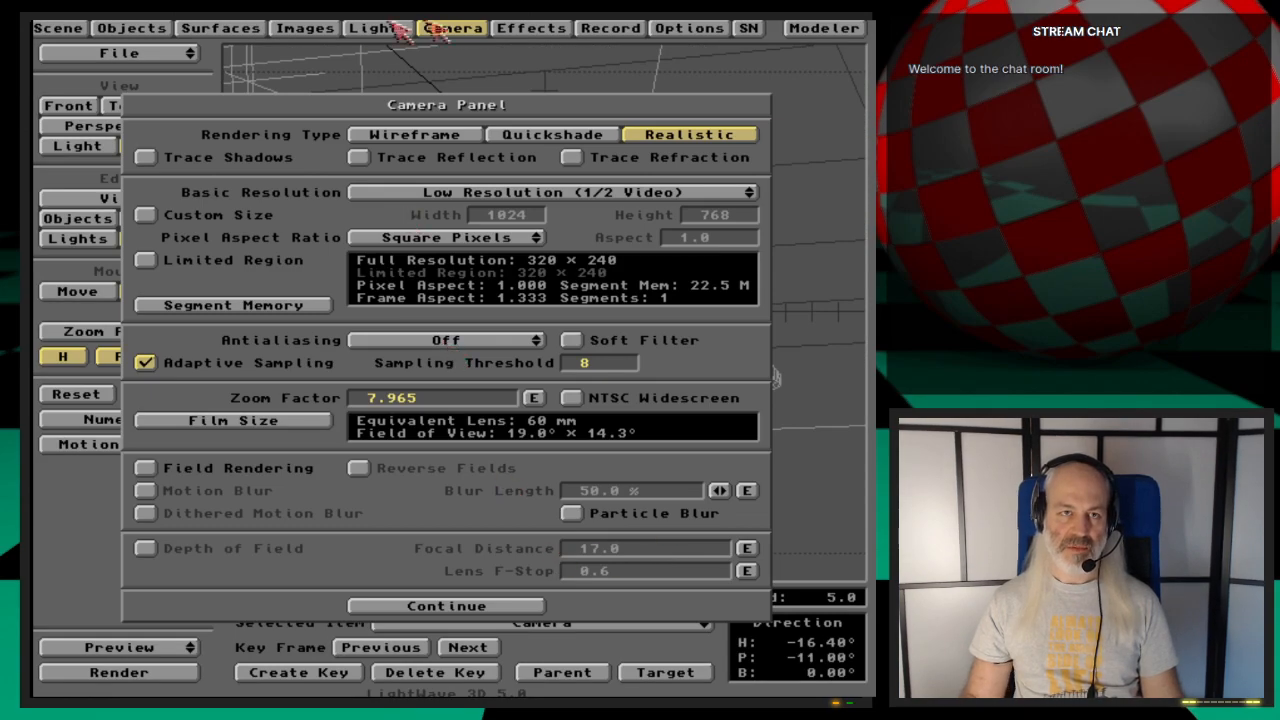
Step: Leave the camera settings and advance frame by frame to frame 13 to examine the rear landing gear's early movement
left_click(446, 29)
key("Right")
key("Right")
key("Right")
key("Right")
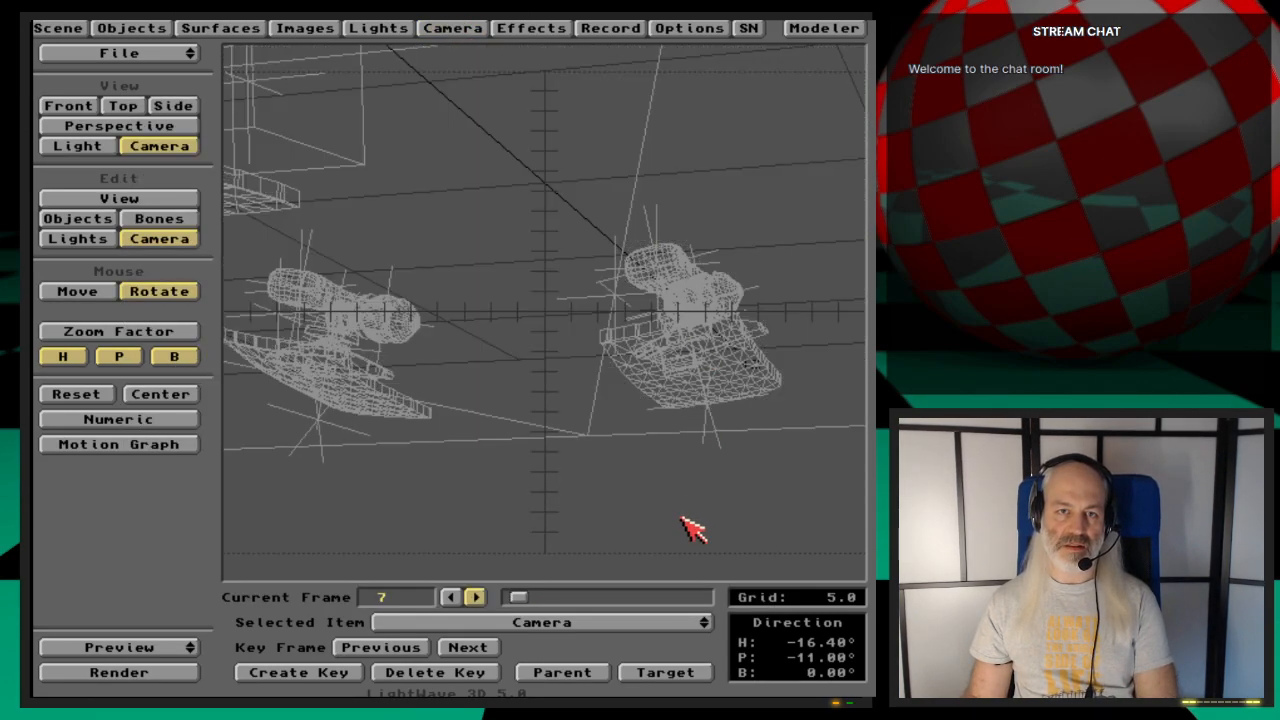
key("Right")
key("Right")
key("Right")
key("Right")
key("Right")
key("Right")
key("Right")
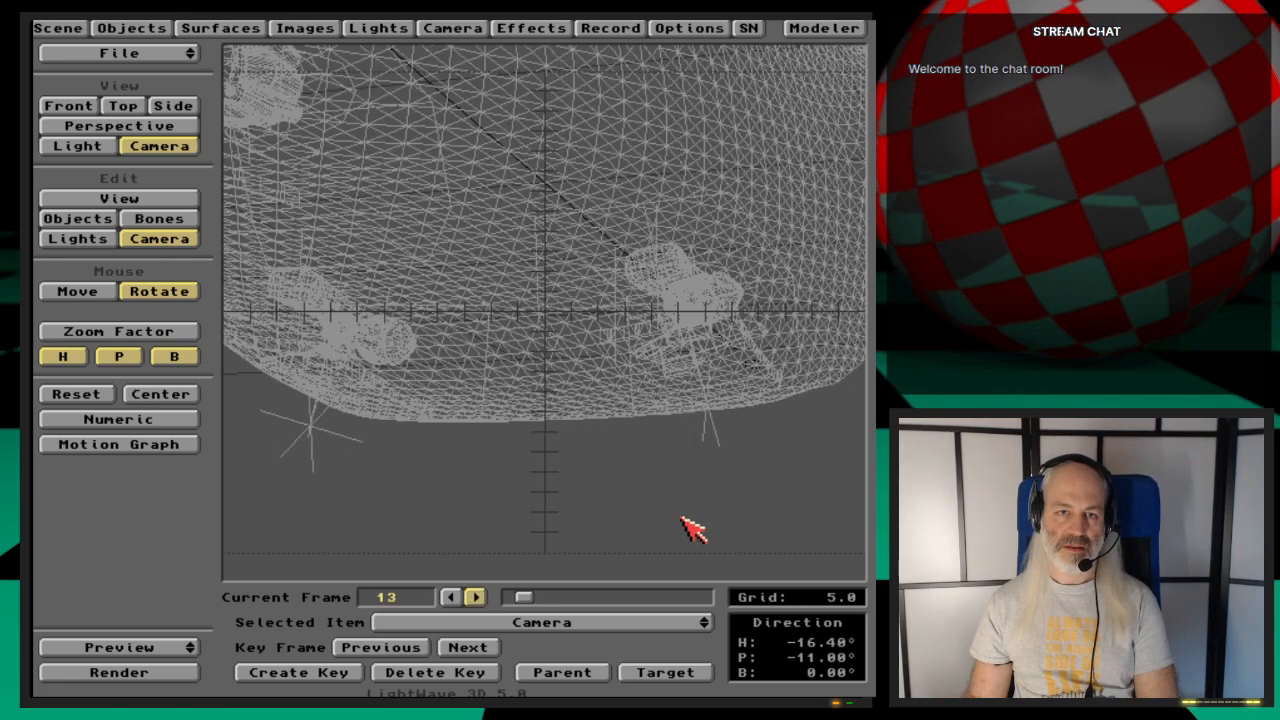
Step: Render frame 38 as a quick test of the rear gear, then return to the scene layout
left_click_drag(528, 596, 552, 608)
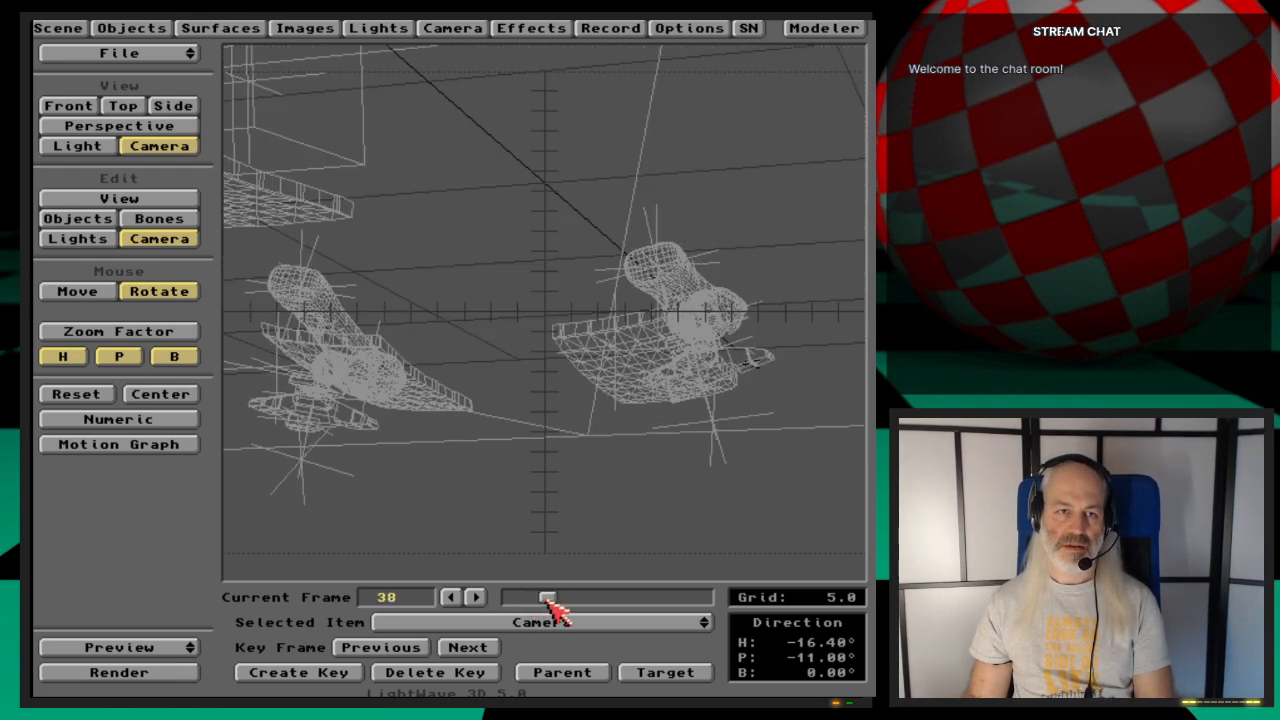
key("F9")
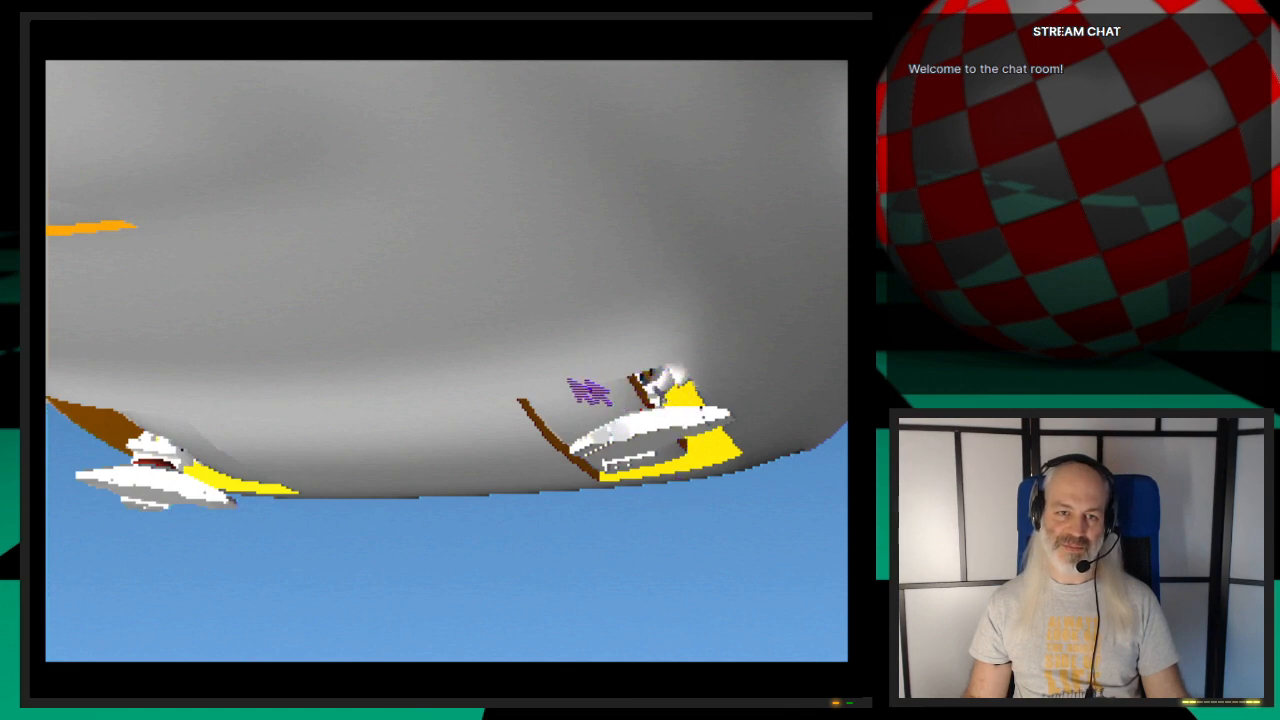
key("Escape")
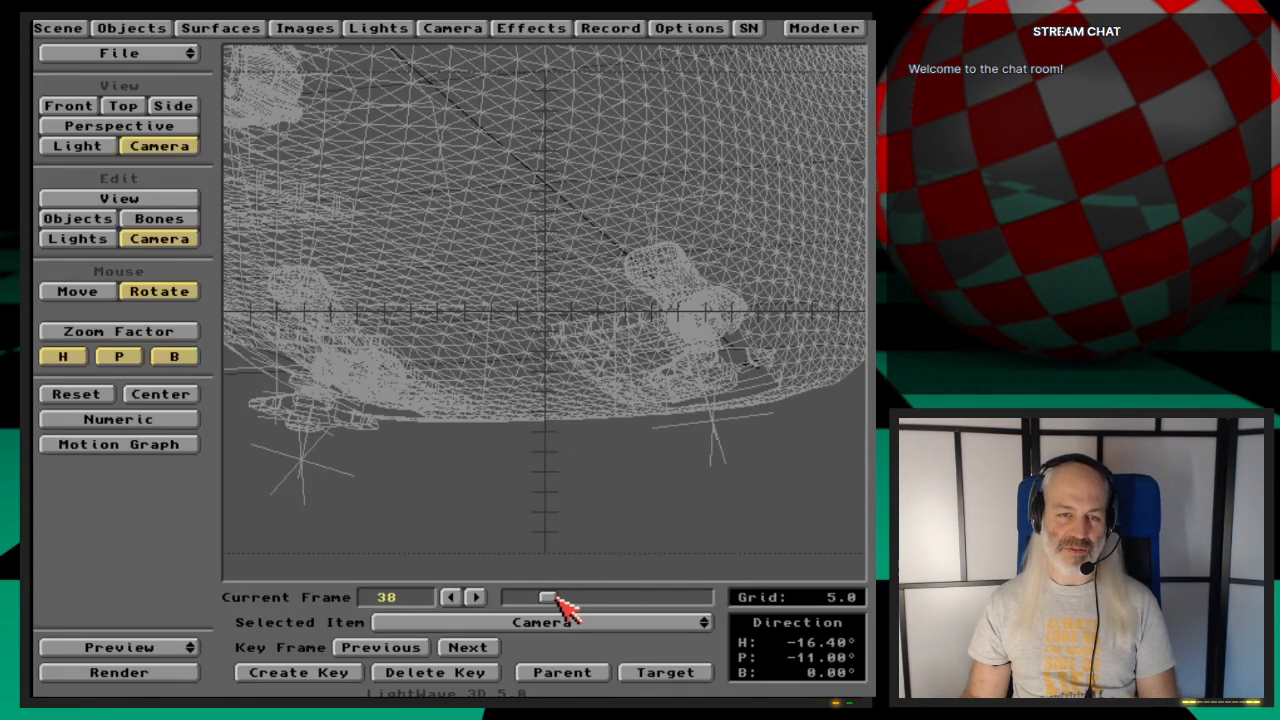
Step: Scrub through the gear animation to frame 50, select the GearCover-Right object and check its parent
left_click_drag(550, 599, 595, 603)
left_click_drag(588, 603, 560, 600)
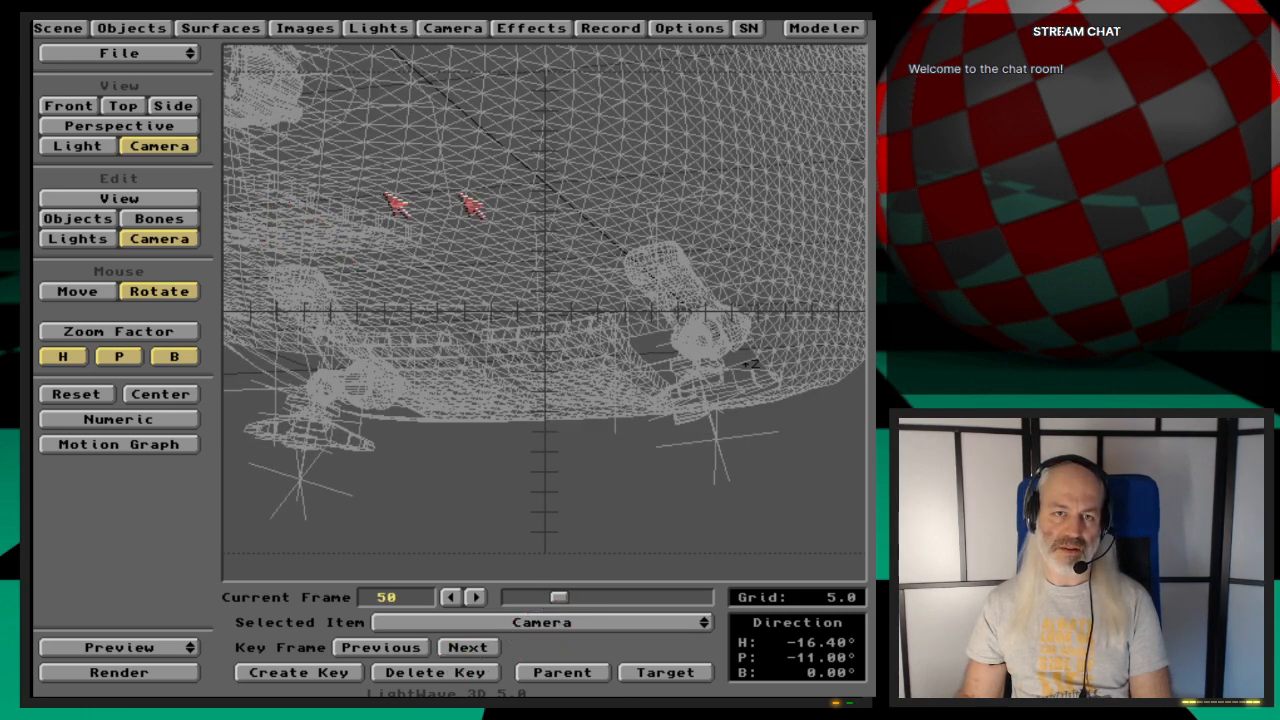
left_click(92, 218)
left_click(590, 623)
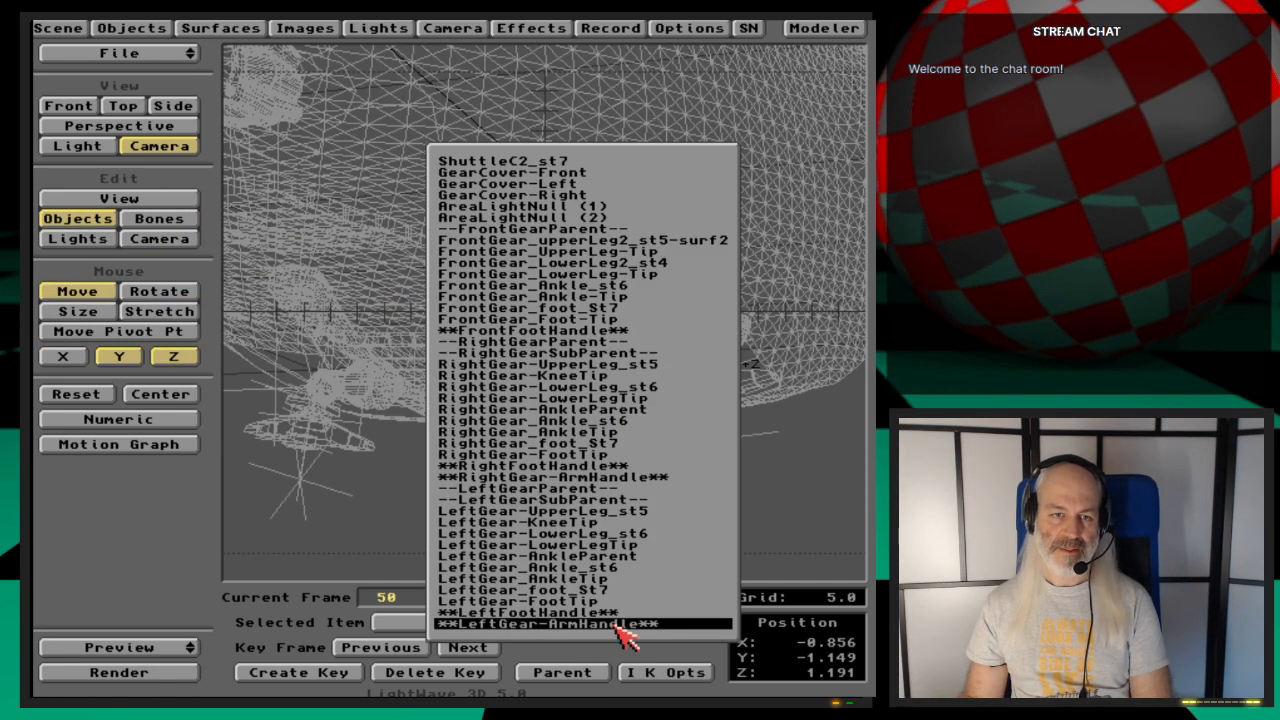
left_click(636, 200)
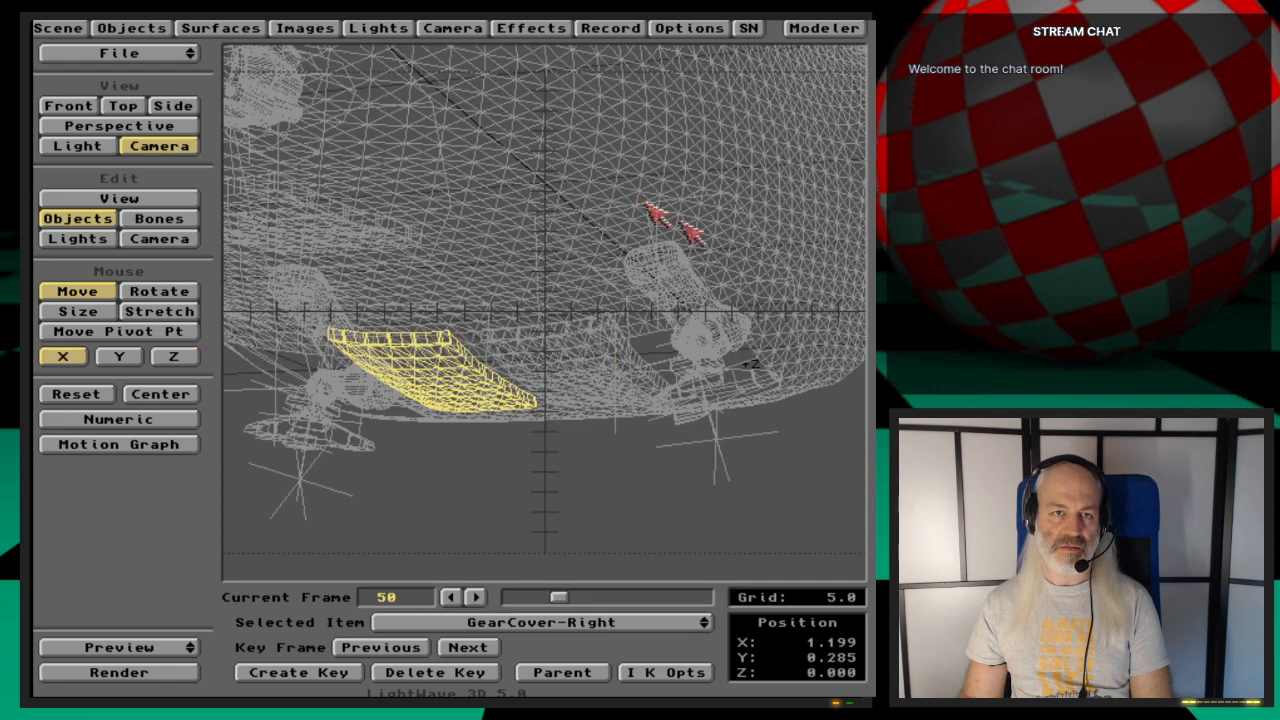
left_click(562, 672)
left_click(655, 392)
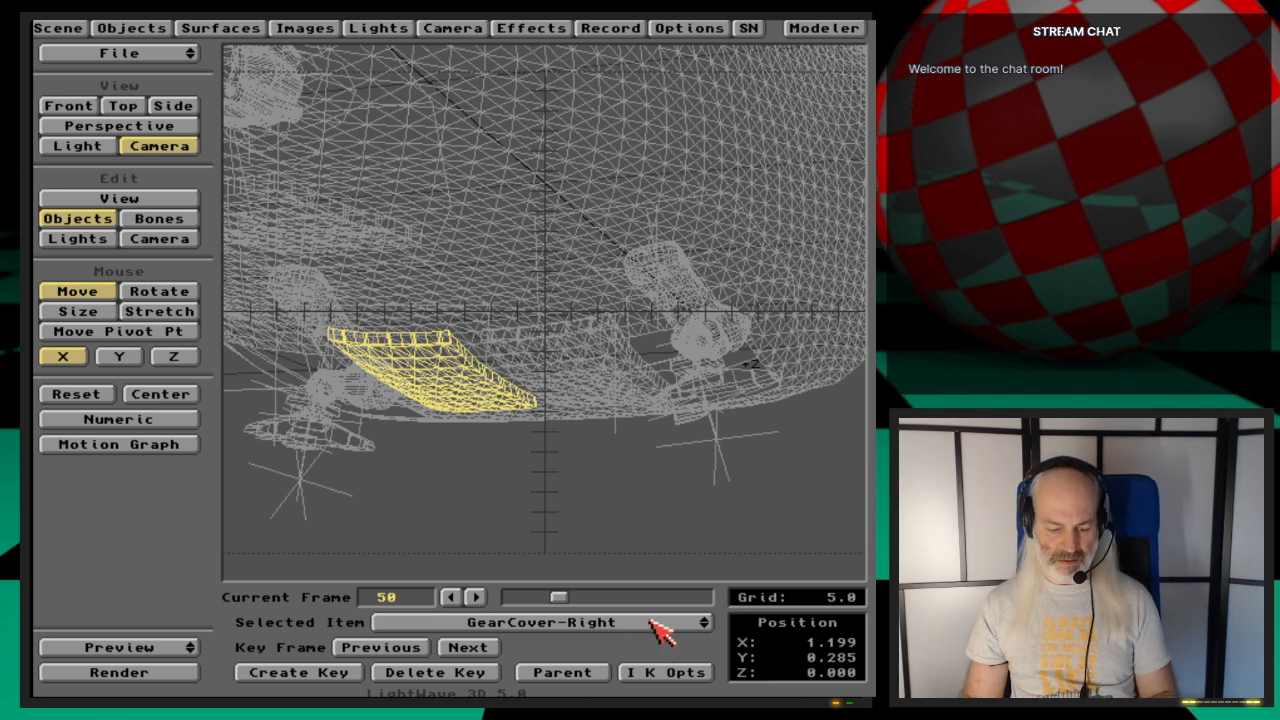
Step: Inspect the Velocity curve in GearCover-Right's motion graph, then discard any changes
key("m")
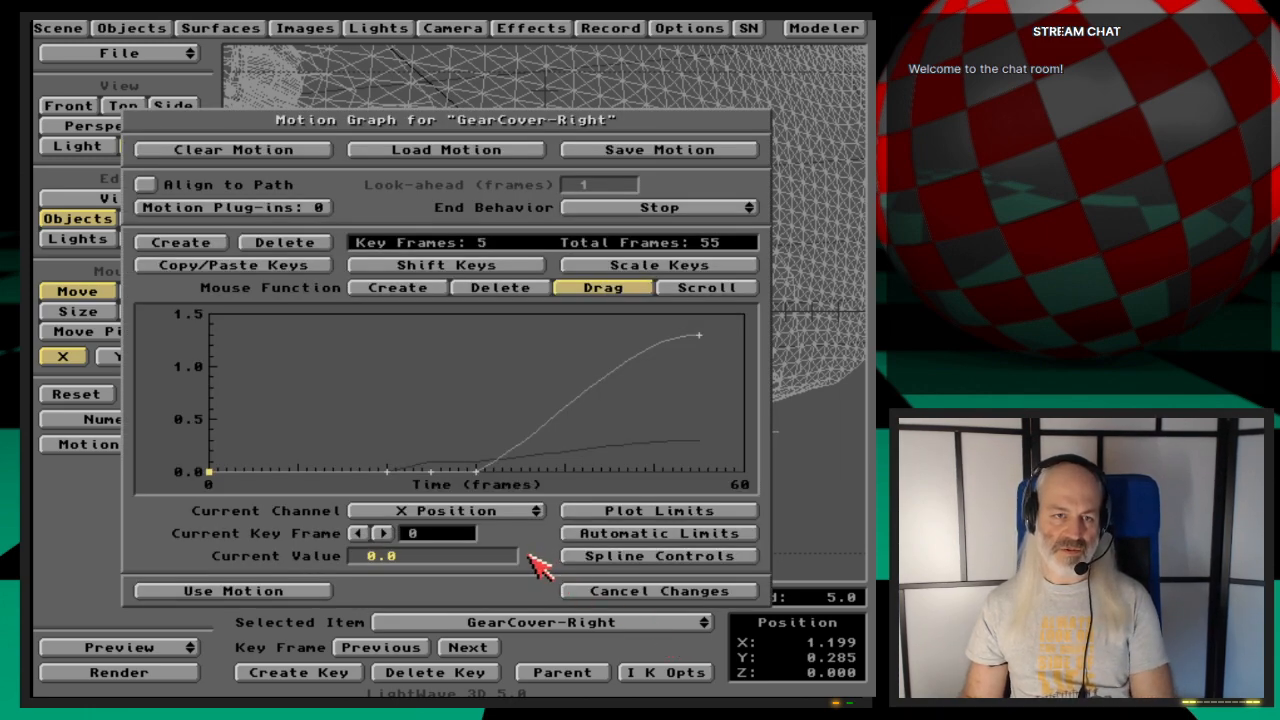
left_click(522, 511)
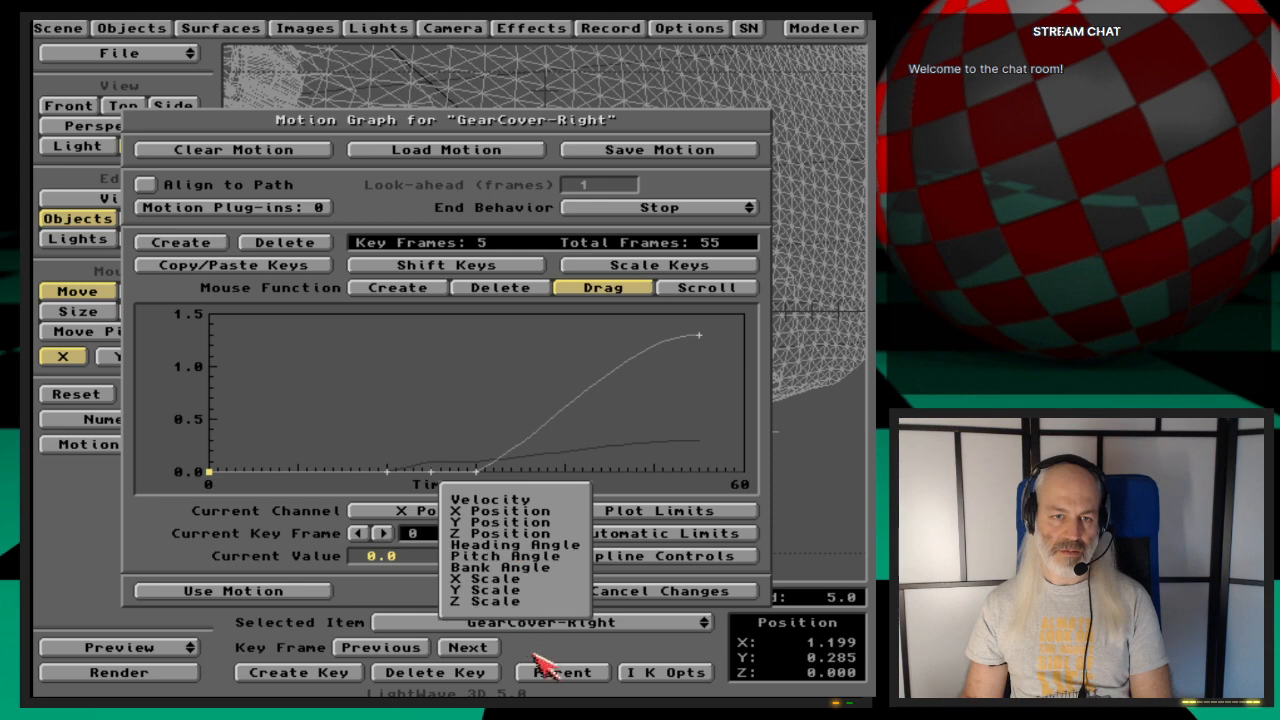
left_click(490, 499)
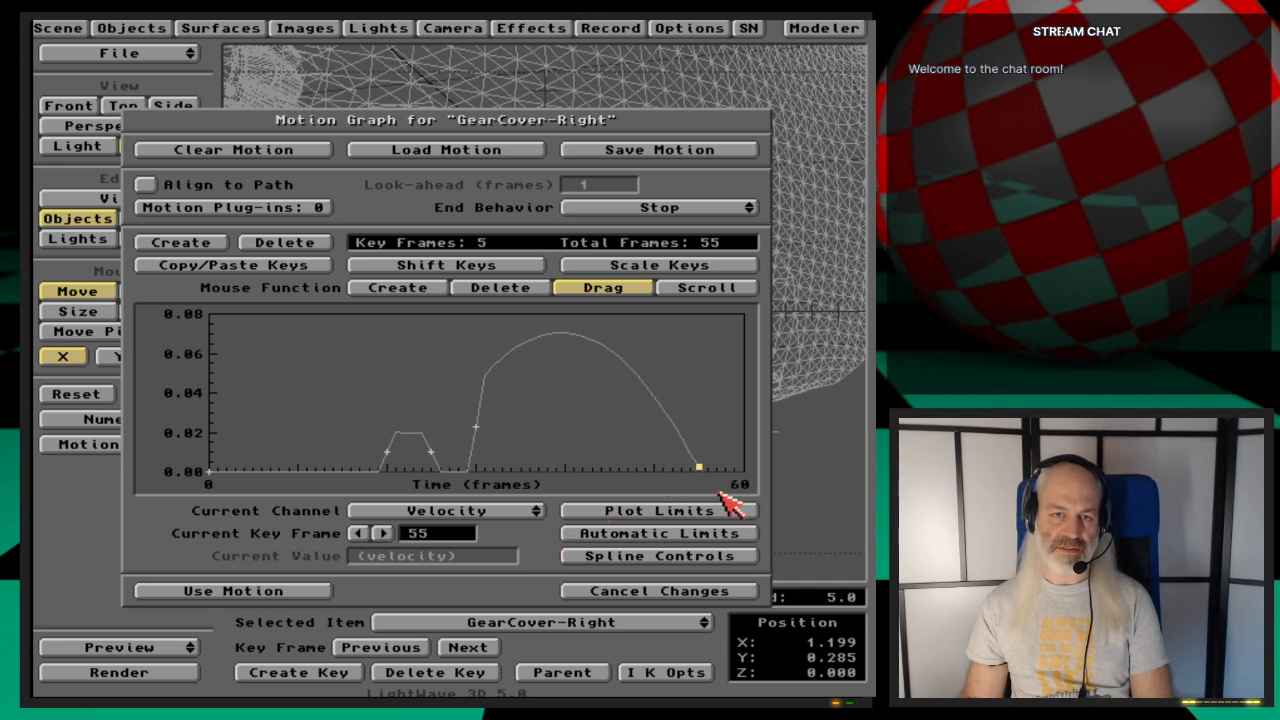
left_click(724, 591)
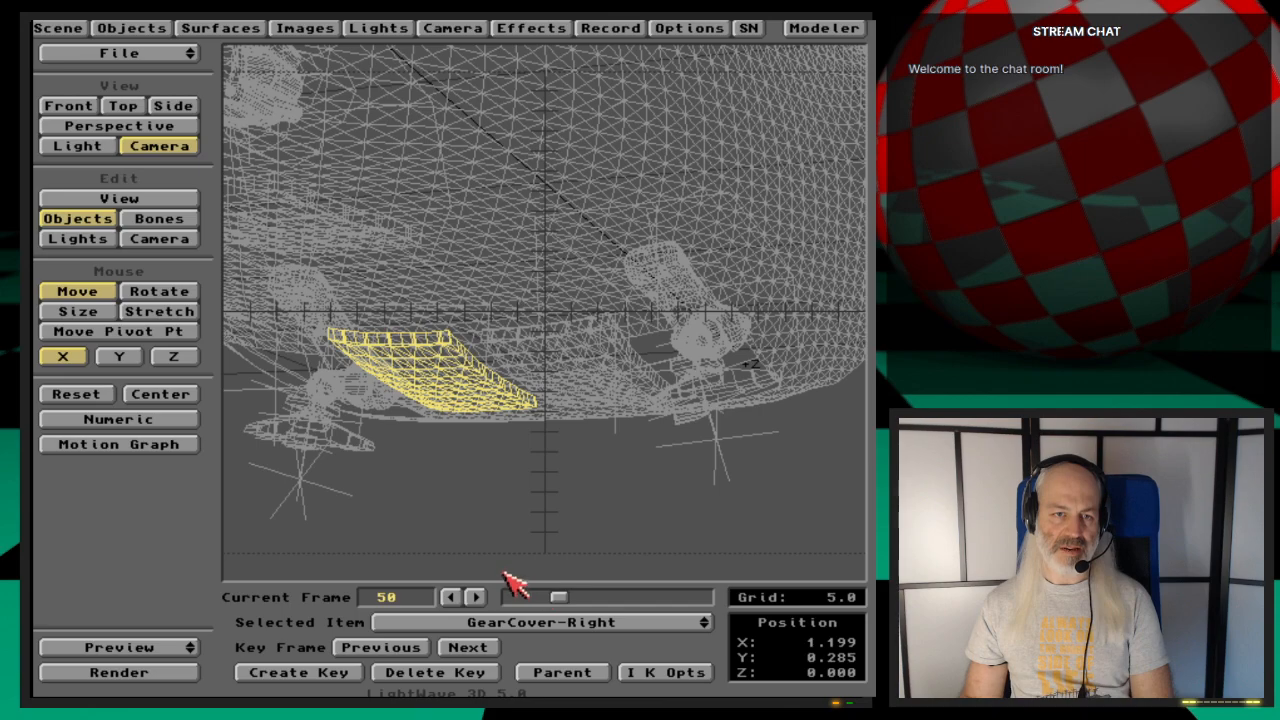
Step: Step through the frames from 49 to 55 to examine how GearCover-Right finishes opening
left_click(470, 597)
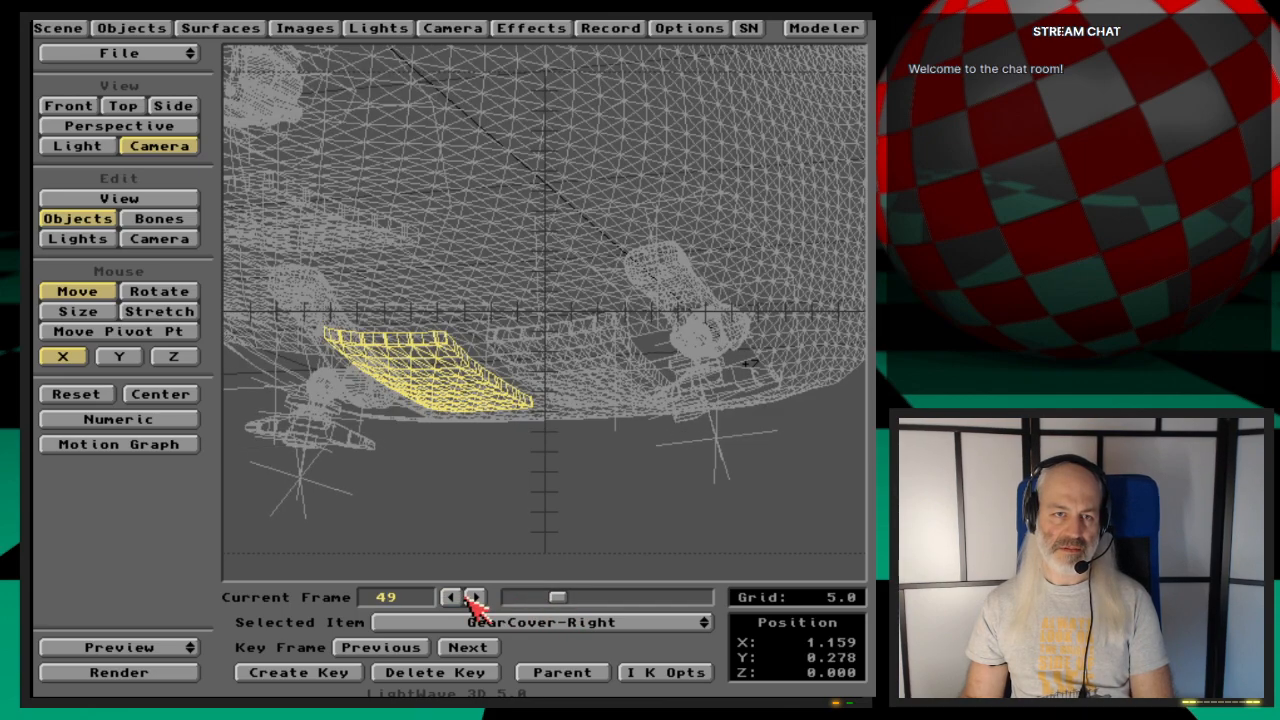
left_click(470, 597)
left_click(470, 597)
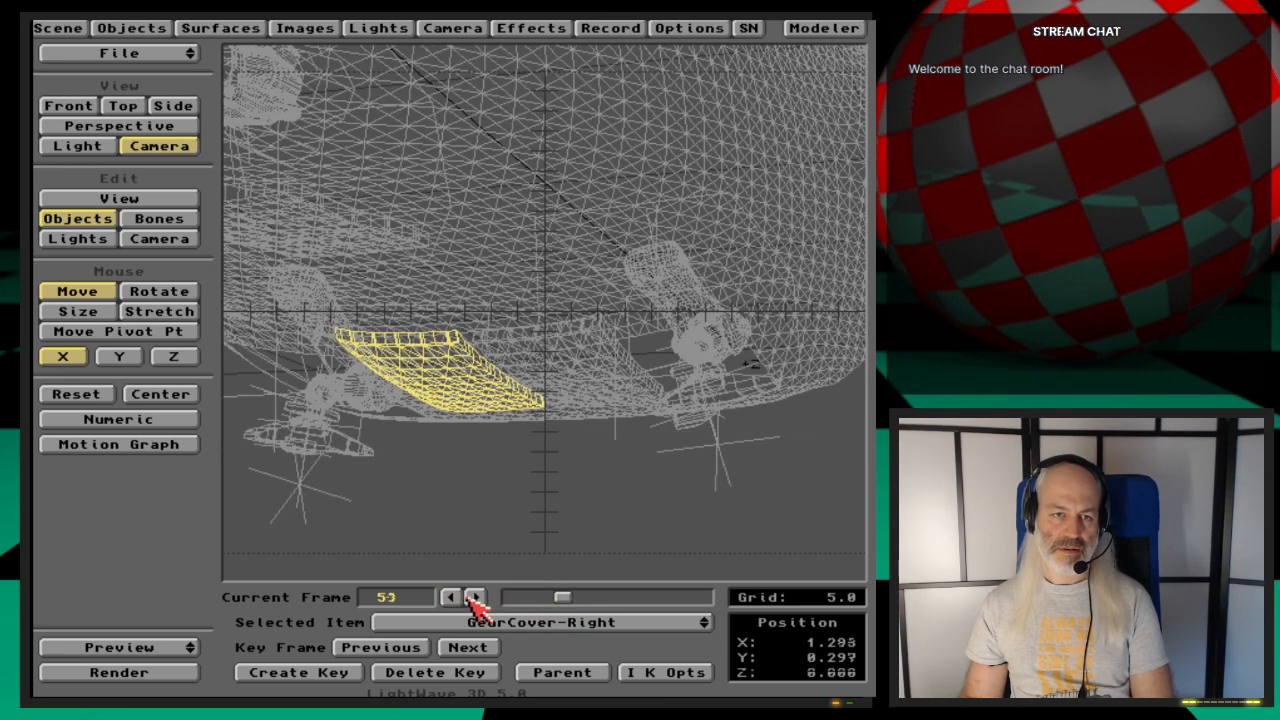
left_click(472, 597)
left_click(472, 597)
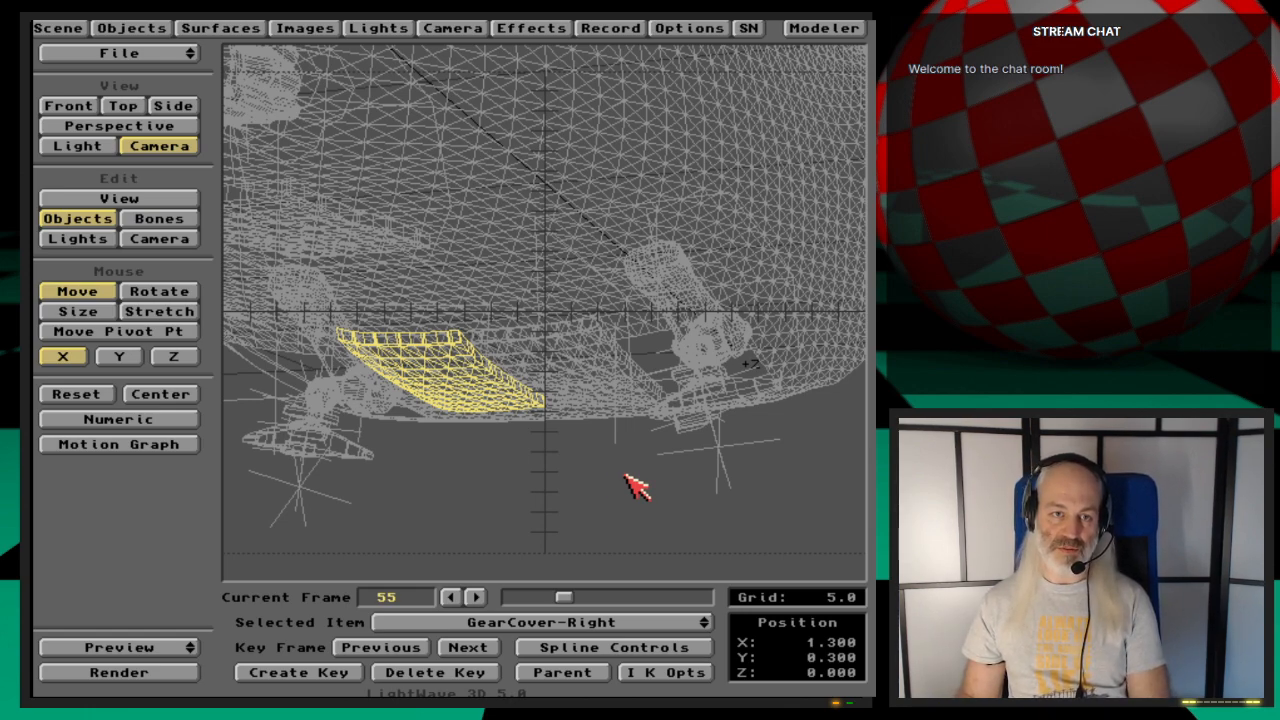
Step: Select the --RightGearParent-- null and check which object it is parented to
left_click(638, 626)
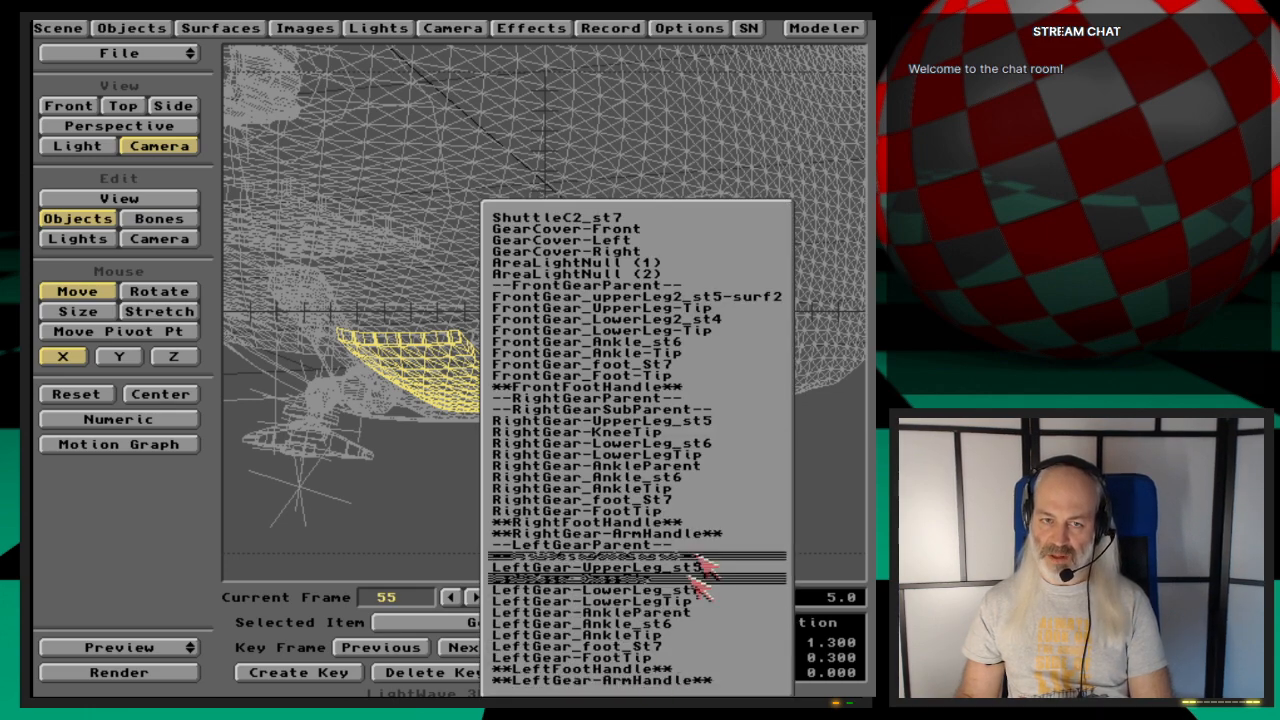
left_click(704, 399)
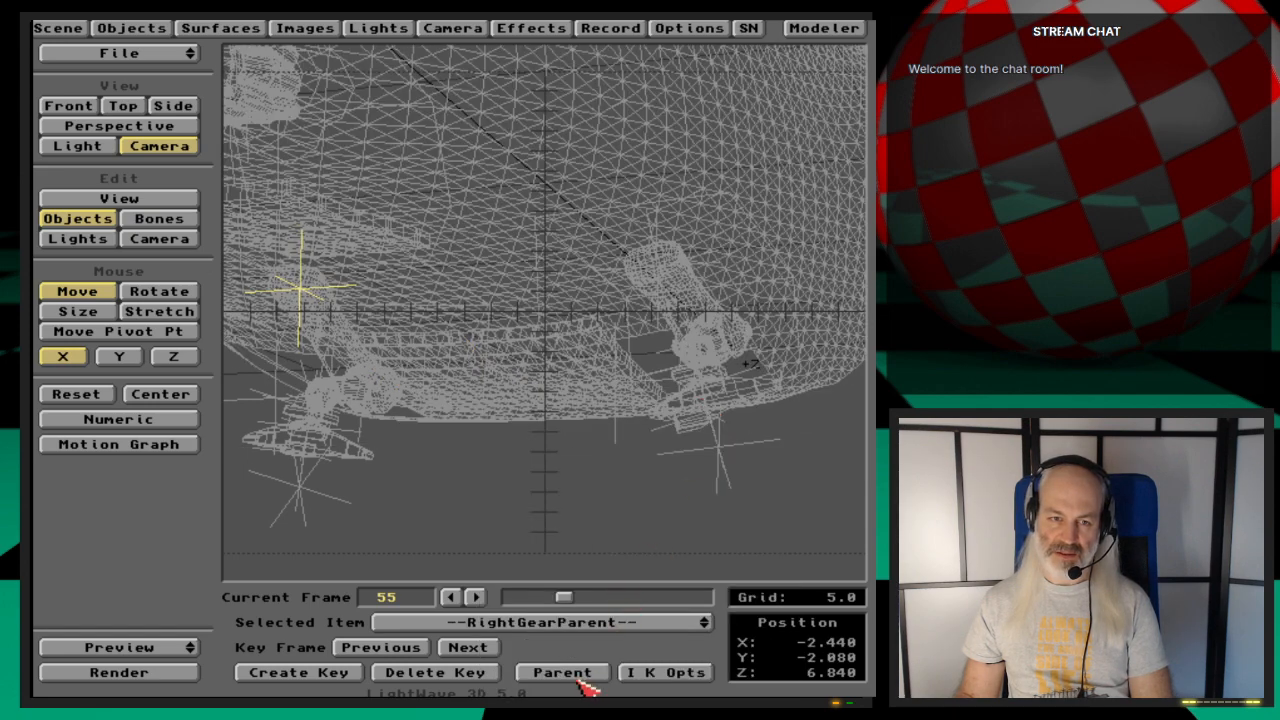
left_click(575, 676)
left_click(628, 390)
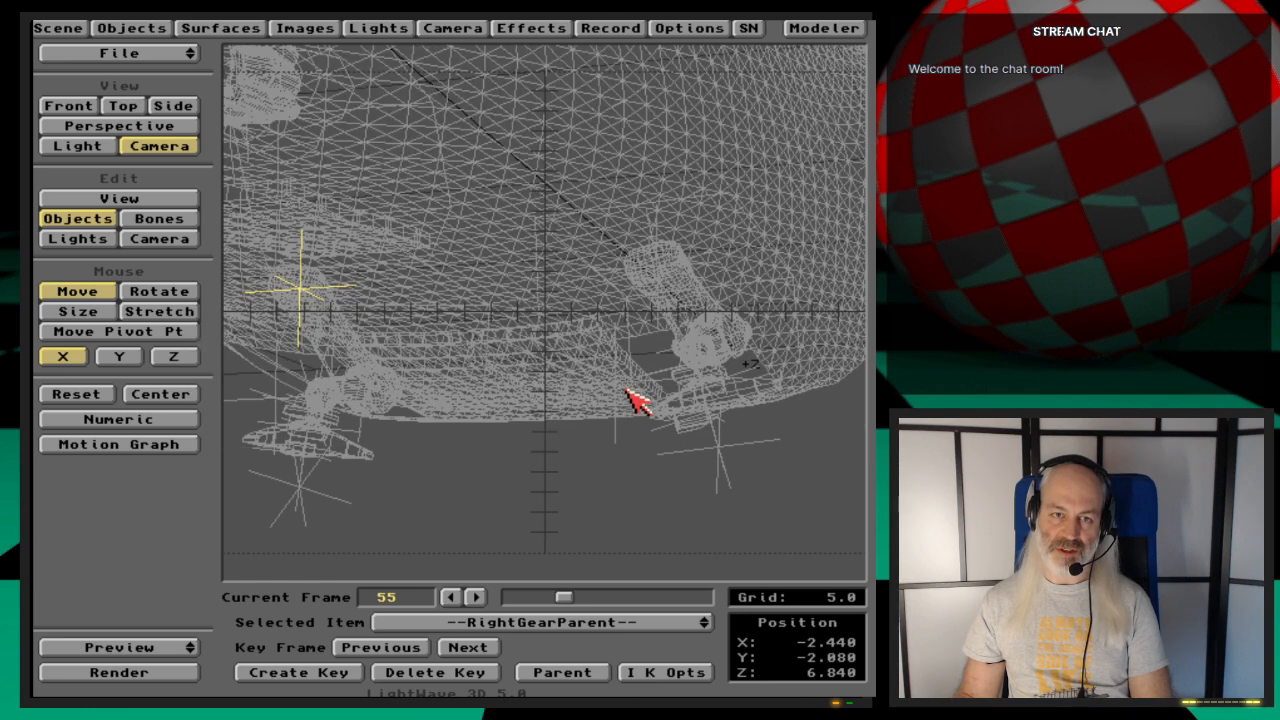
Step: Parent the --LeftGearParent-- null to the ShuttleC2_st7 object
left_click_drag(670, 624, 665, 553)
left_click(574, 677)
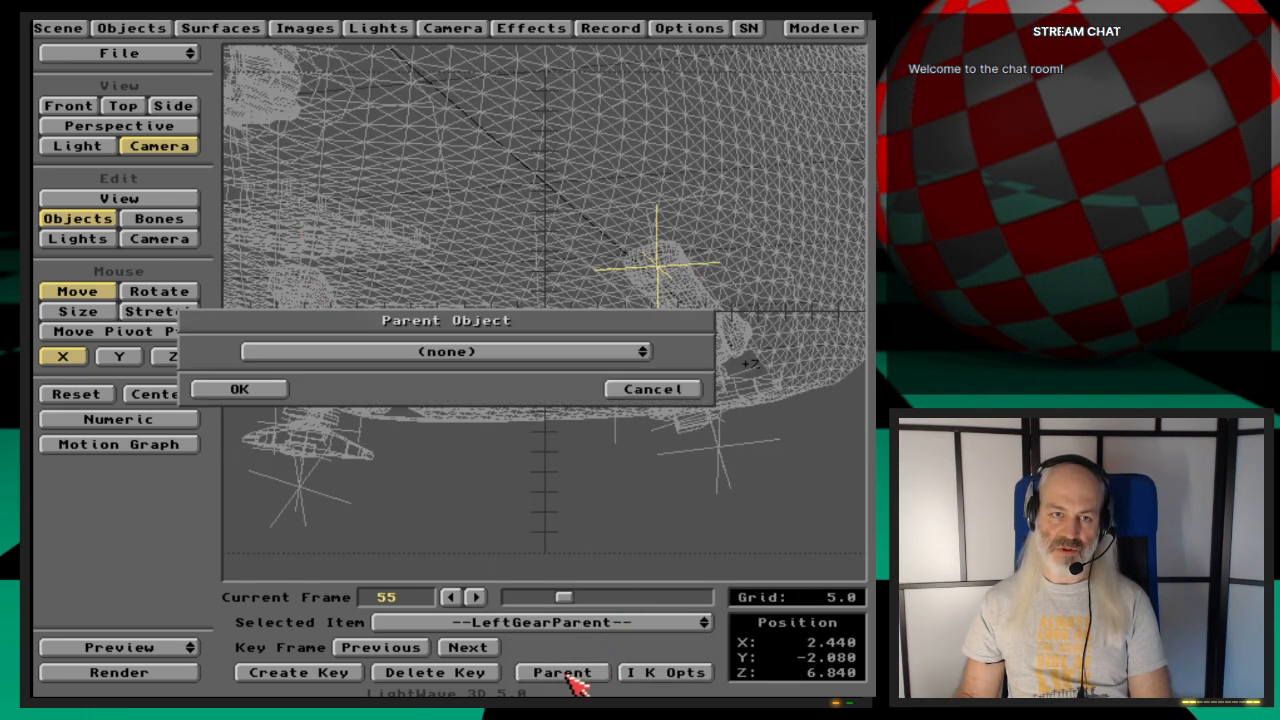
left_click(485, 352)
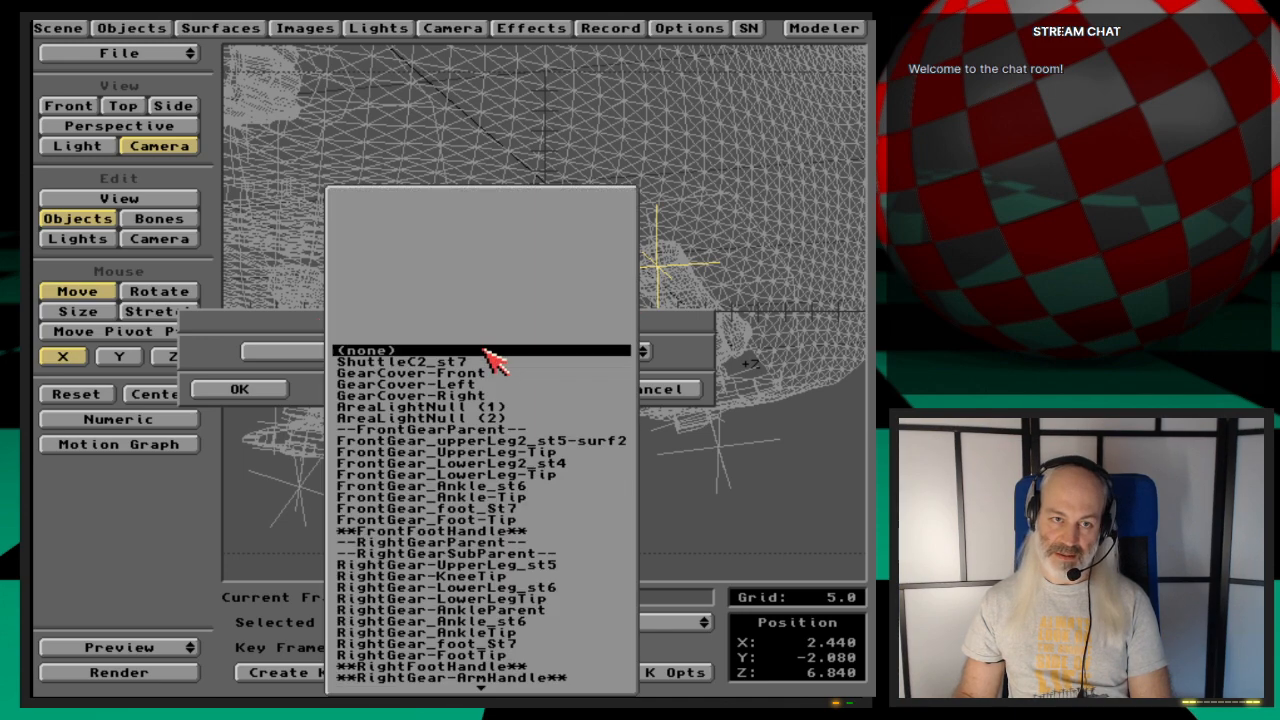
left_click(500, 362)
left_click(284, 390)
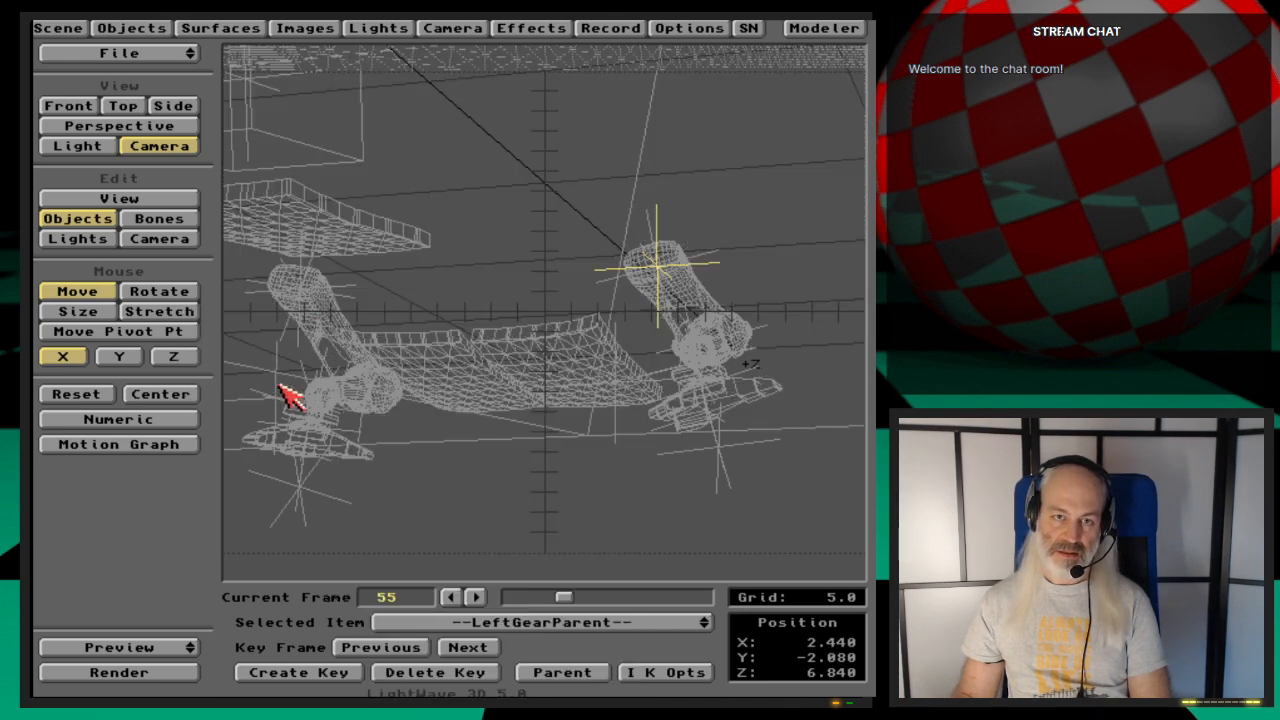
Step: Save the scene over the existing Shuttle-LandingGearIK file
key("s")
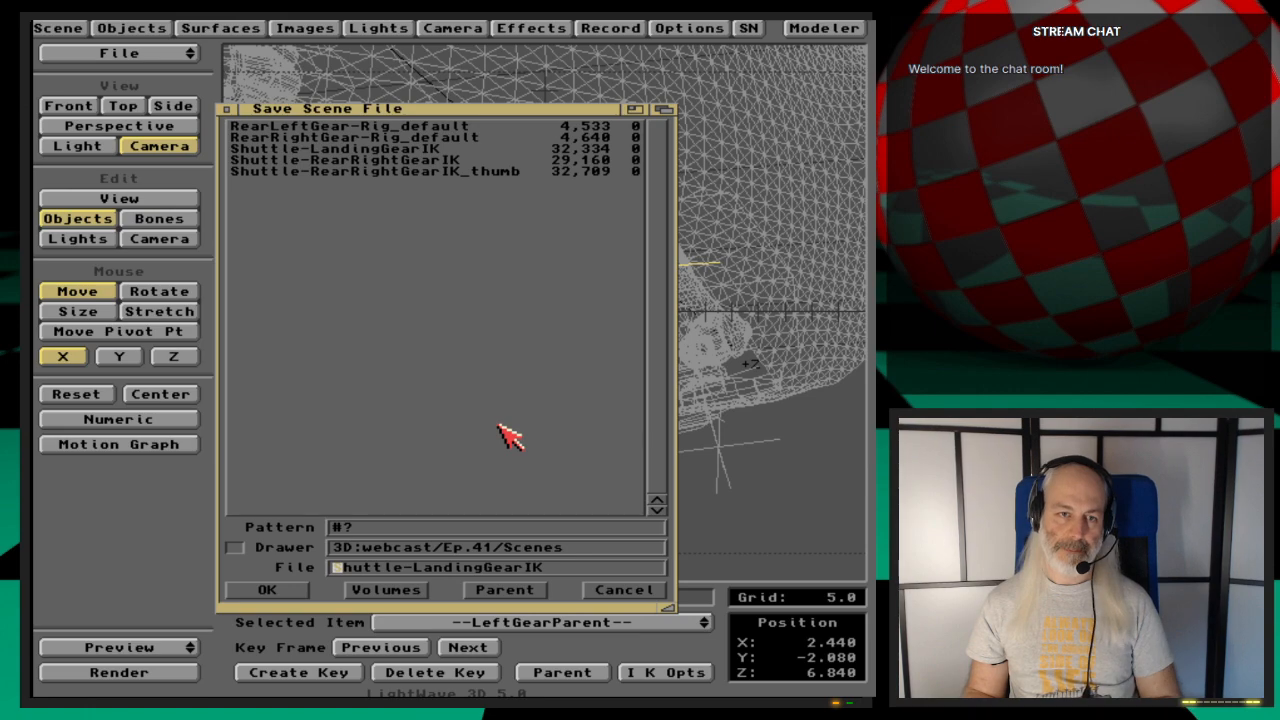
key("Return")
key("Return")
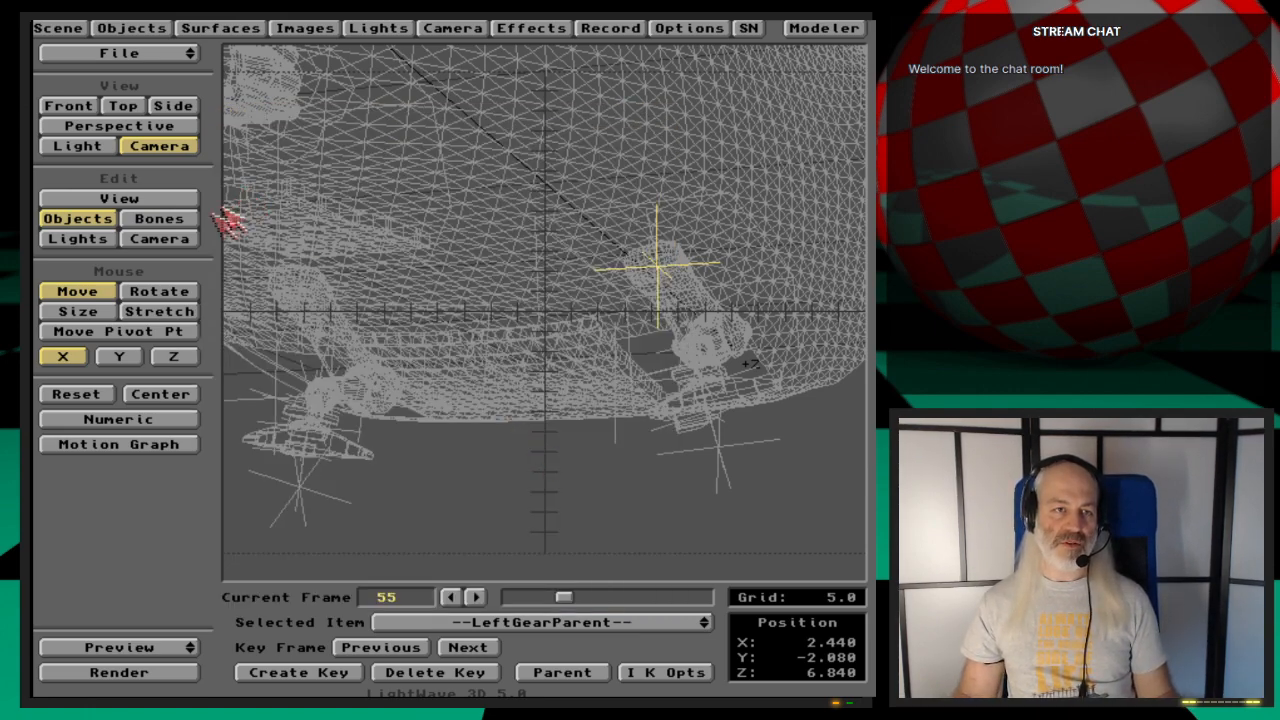
Step: Move and rotate the camera to frame the front landing gear, with heading about -16.6° and pitch about -29.8°, and key it at frame 0
left_click(190, 240)
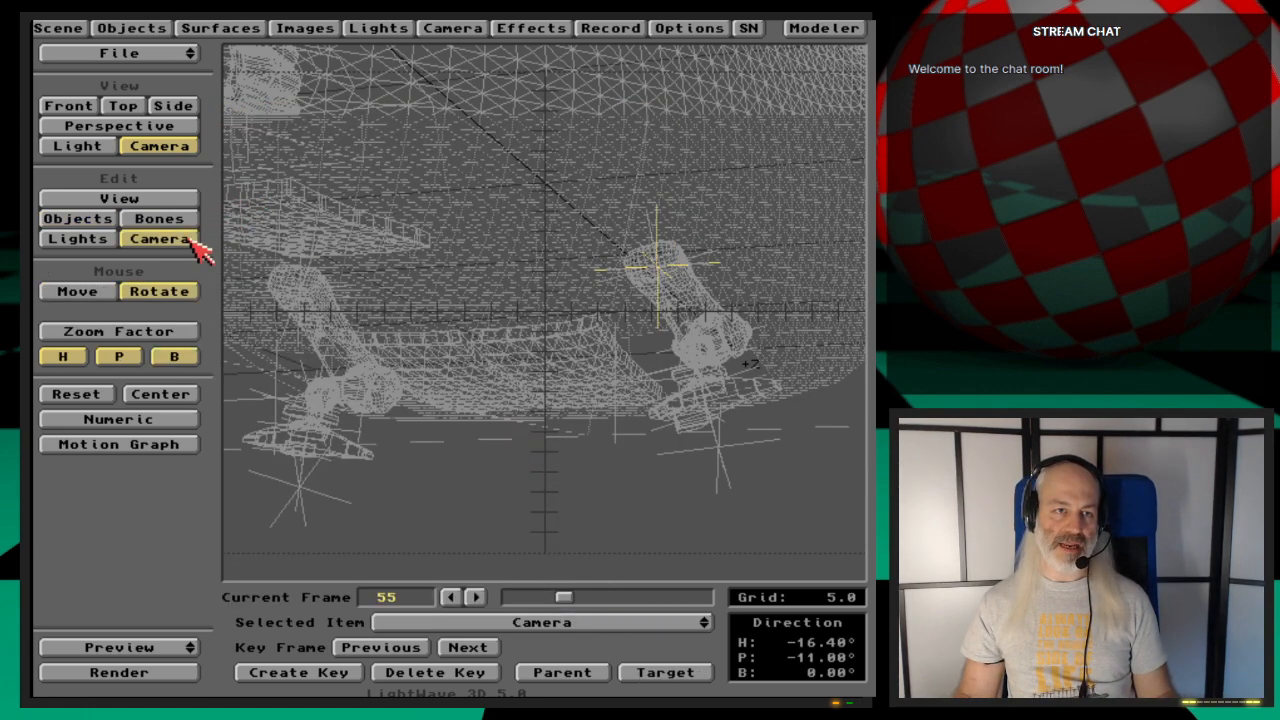
left_click(78, 291)
left_click_drag(503, 251, 509, 290)
key("y")
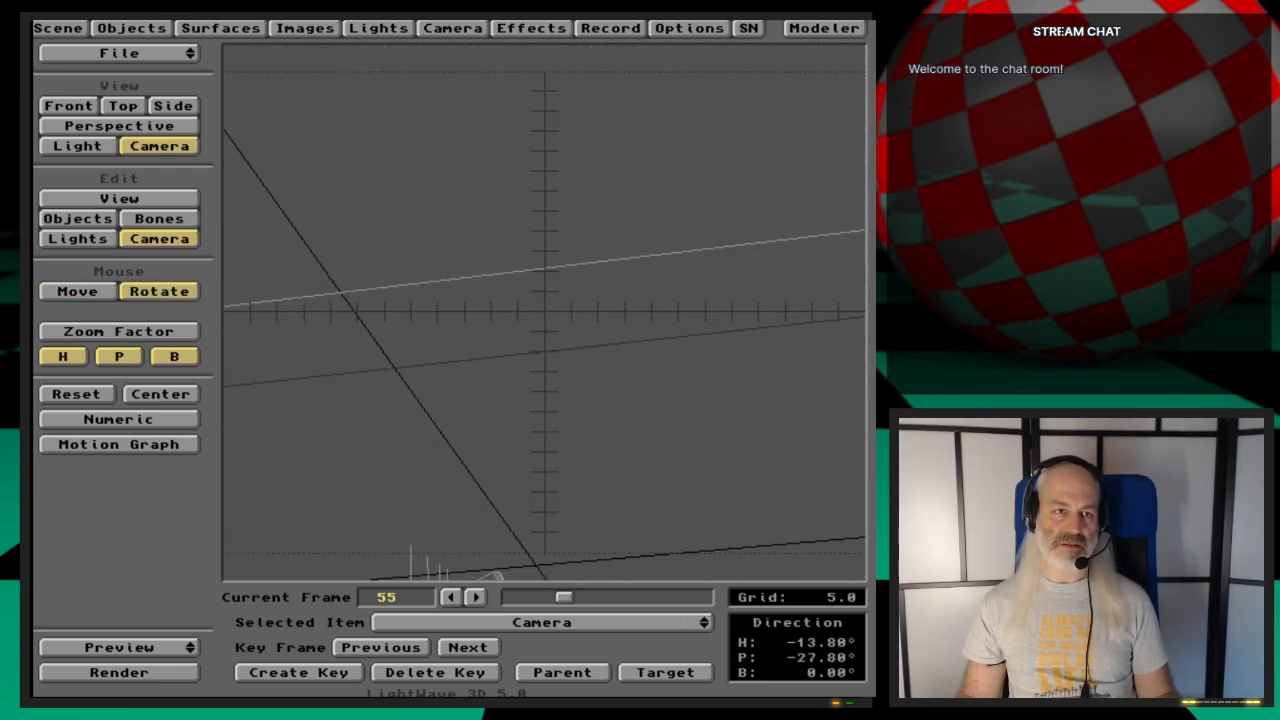
key("t")
right_click_drag(510, 272, 511, 297)
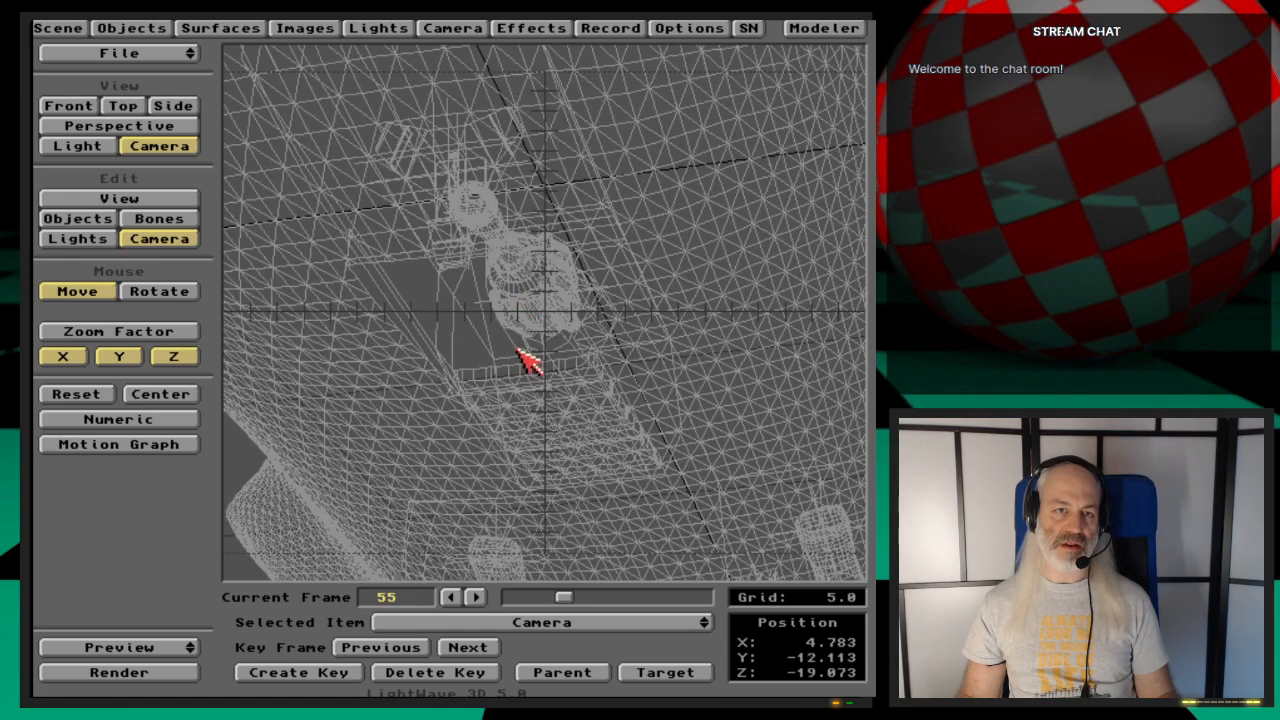
right_click_drag(517, 348, 526, 358)
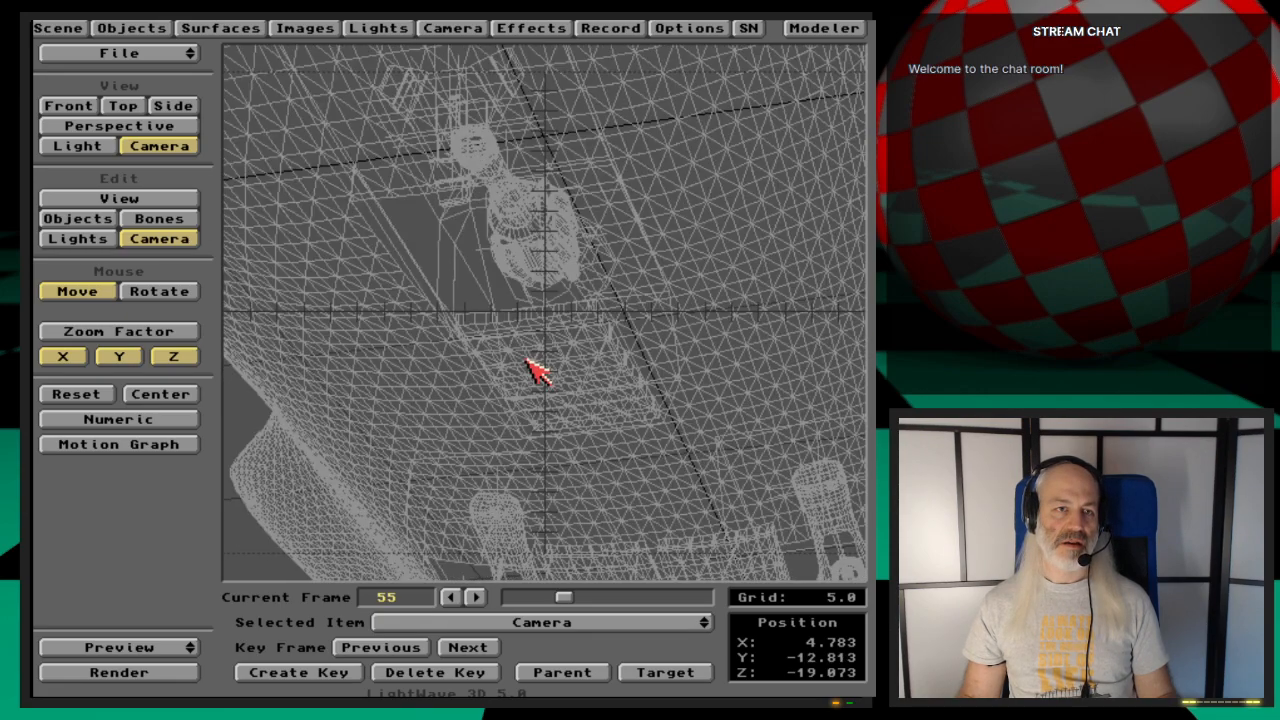
key("y")
left_click_drag(537, 370, 530, 368)
key("Return")
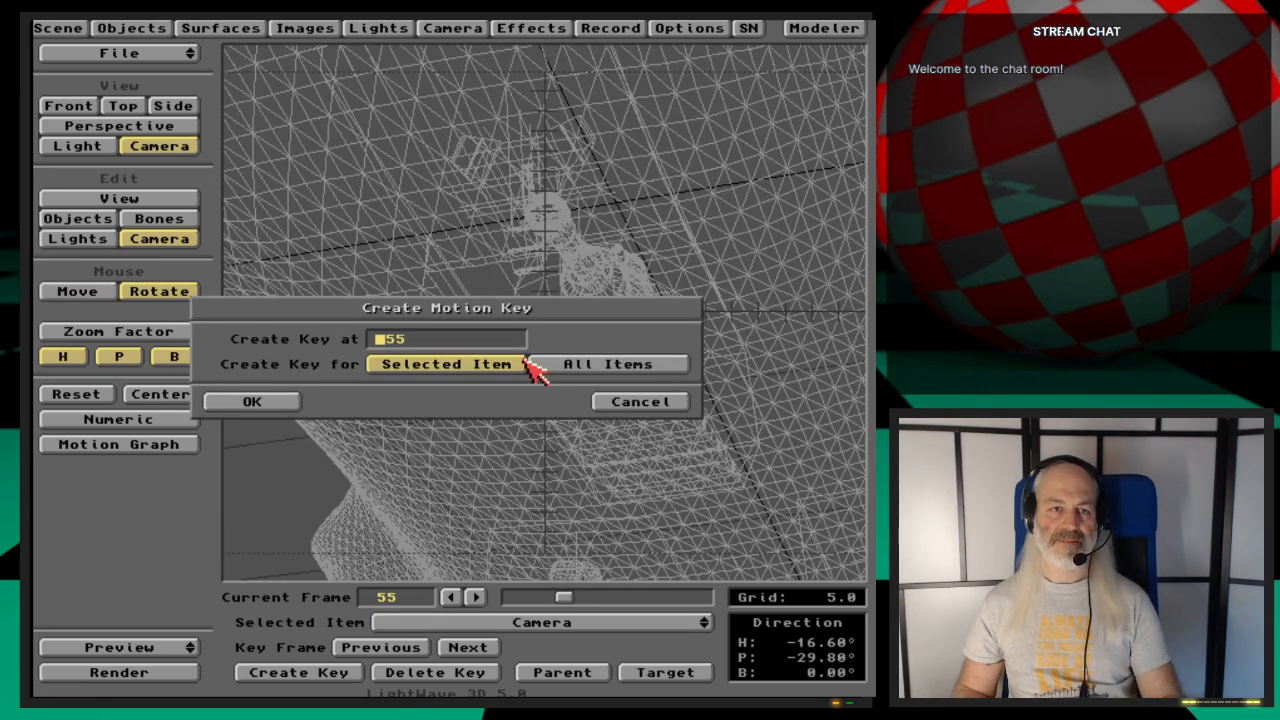
key("Return")
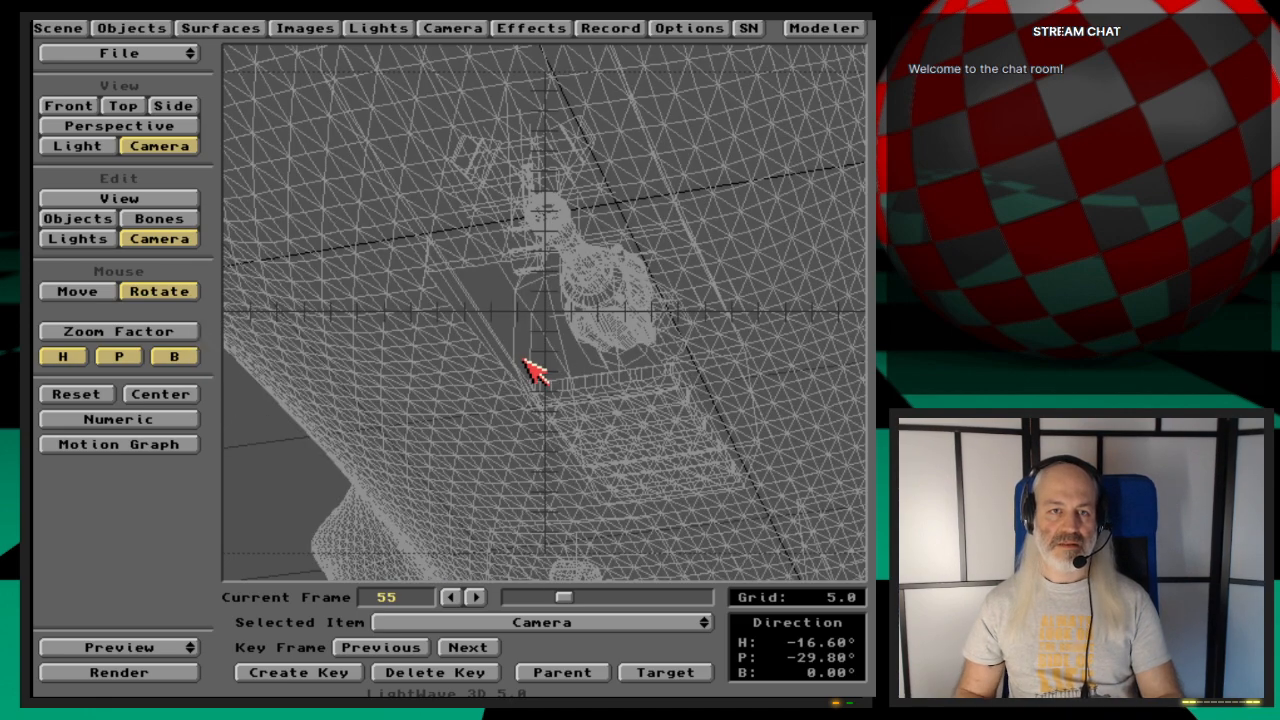
Step: Return to frame 0, make a wireframe preview of frames 1 to 200 with a step of 1, then play and pause it
left_click_drag(585, 612, 452, 598)
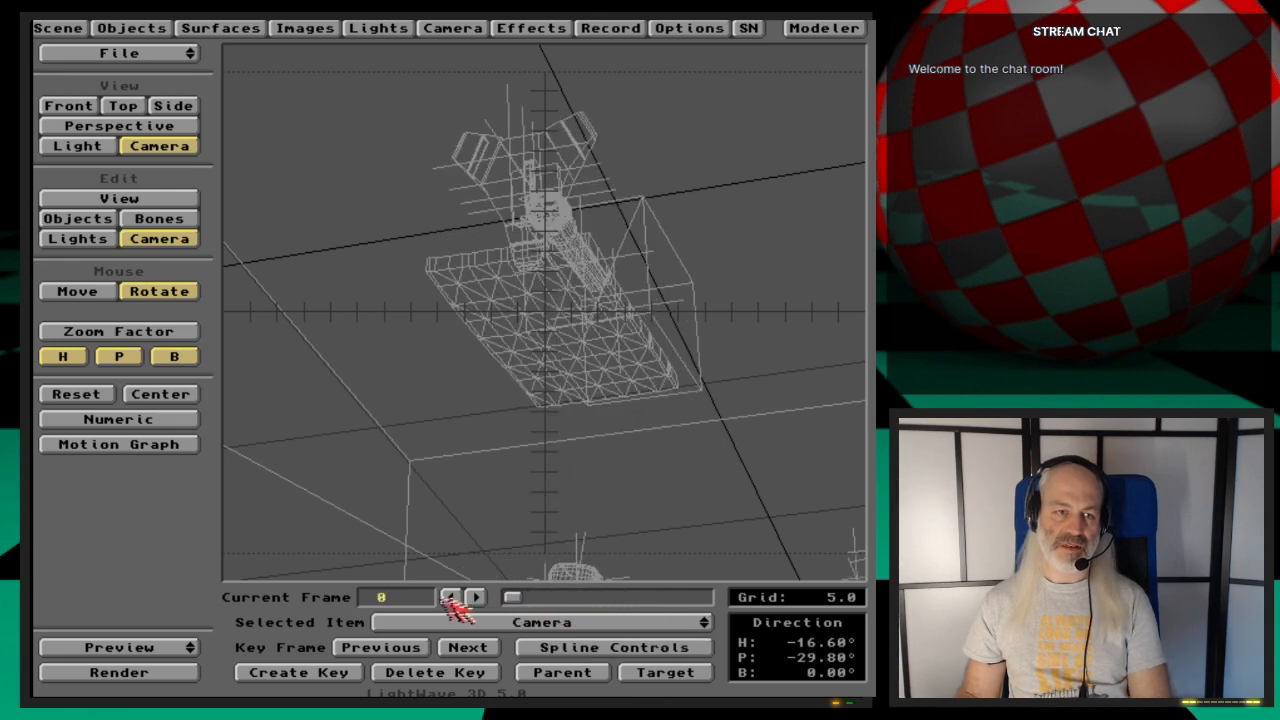
left_click(190, 647)
left_click(190, 650)
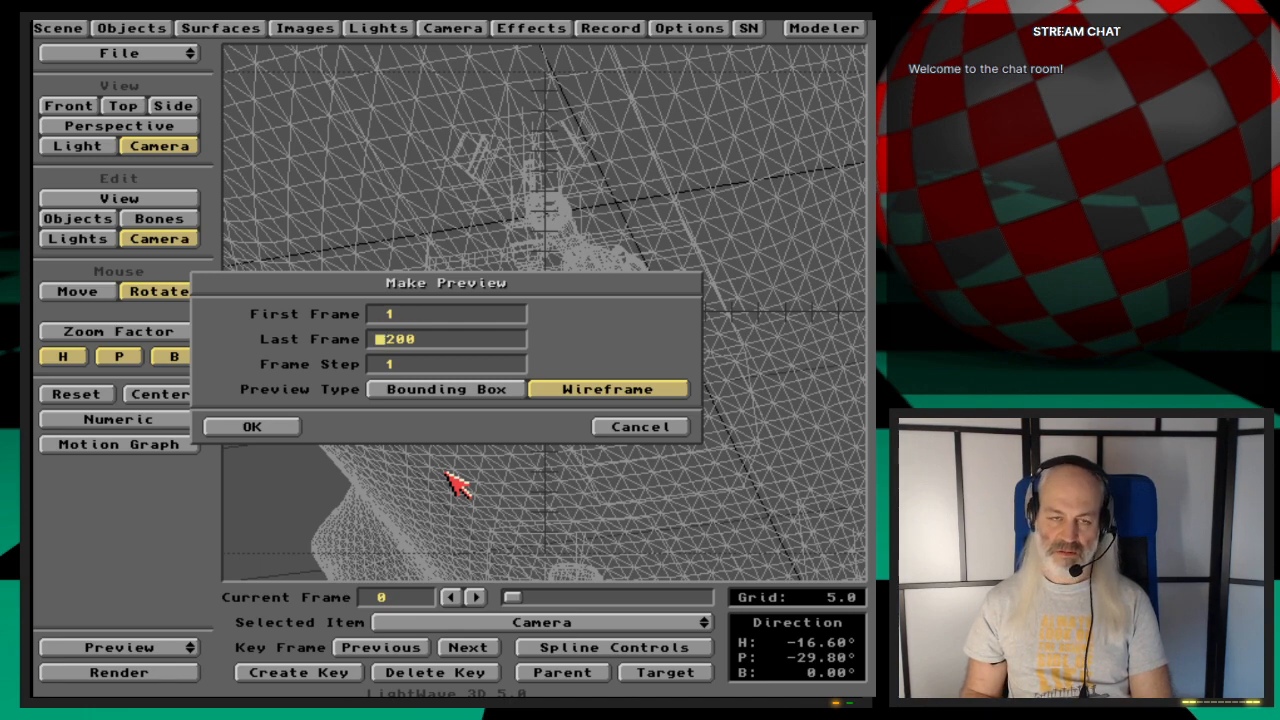
key("Return")
key("Return")
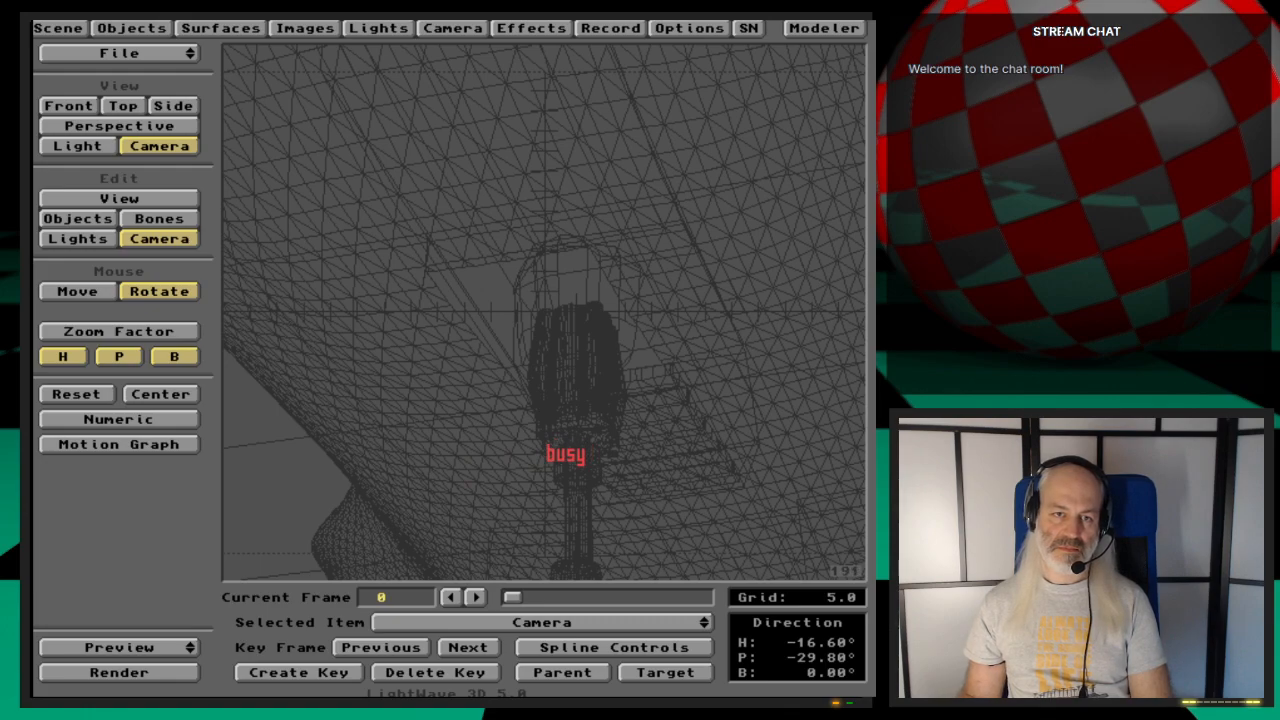
left_click(525, 620)
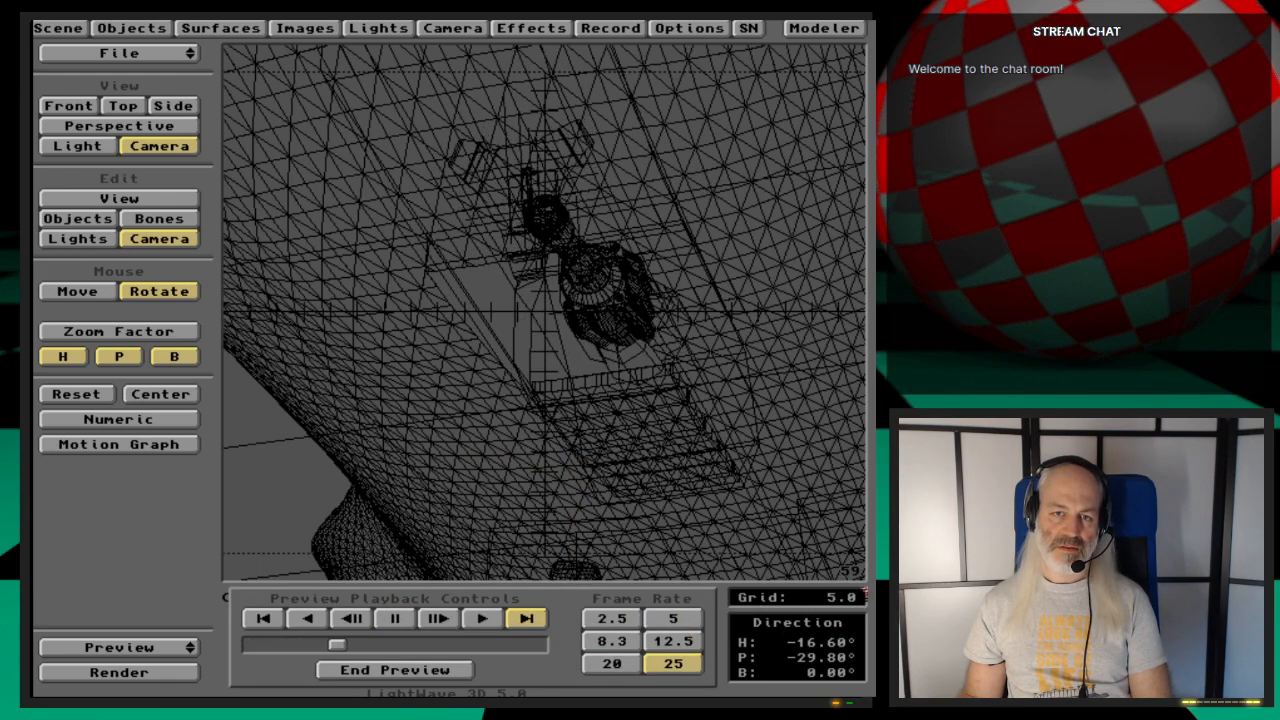
left_click(395, 619)
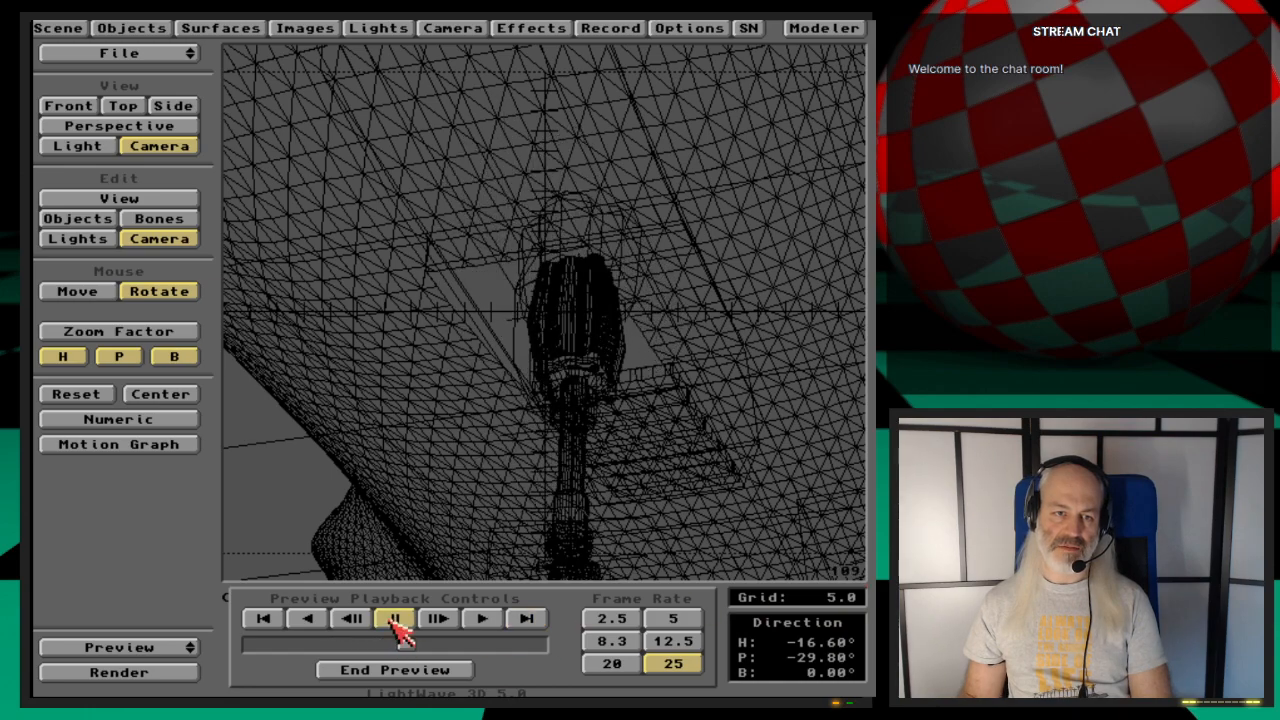
Step: Scrub the wireframe preview to review the front gear's motion around frame 55, and end the preview
left_click_drag(413, 645, 337, 650)
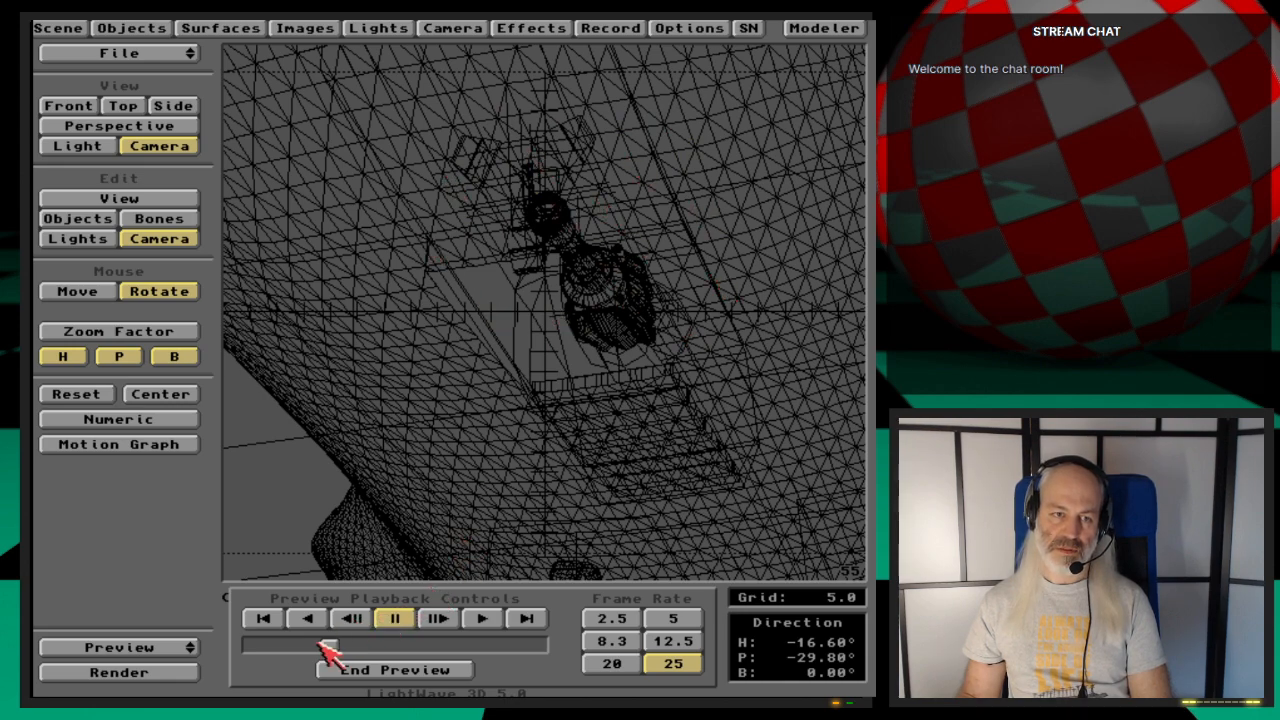
left_click_drag(333, 650, 421, 673)
left_click(420, 672)
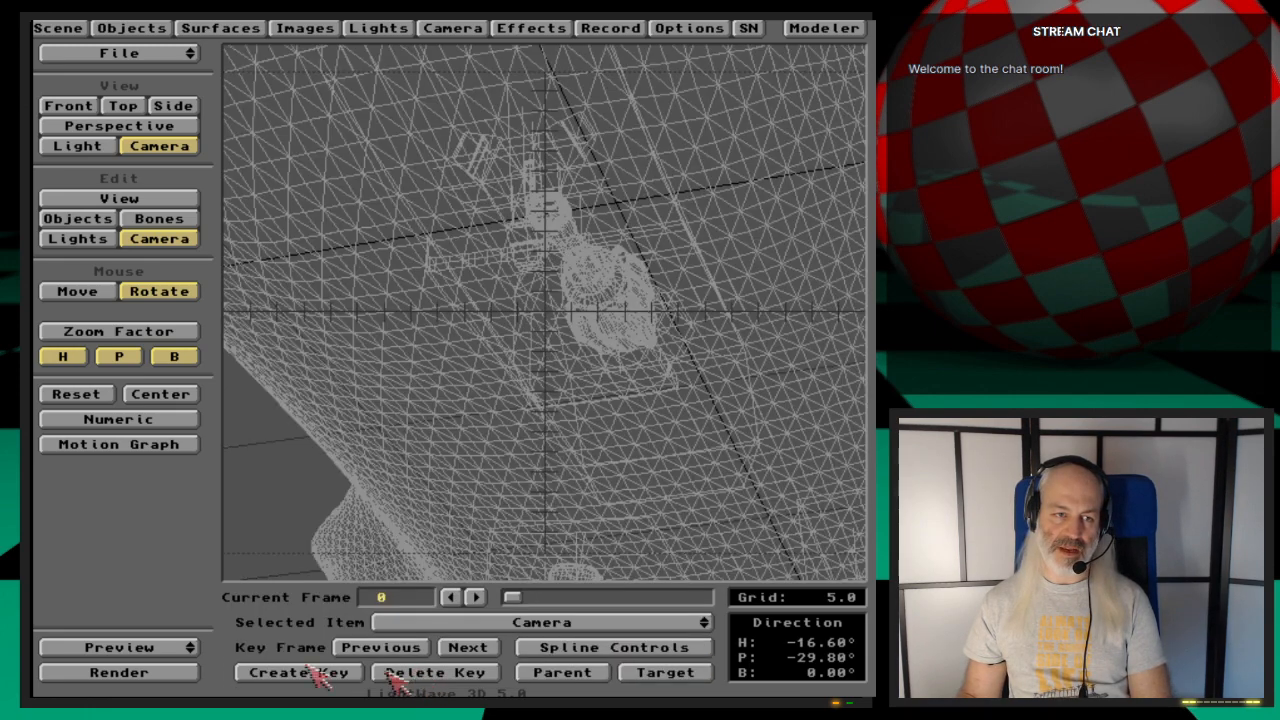
Step: Move and rotate the camera to frame the rear right landing gear, at about X -8.892, Y -12.813, Z -7.051, and key it at frame 0
left_click_drag(183, 660, 186, 674)
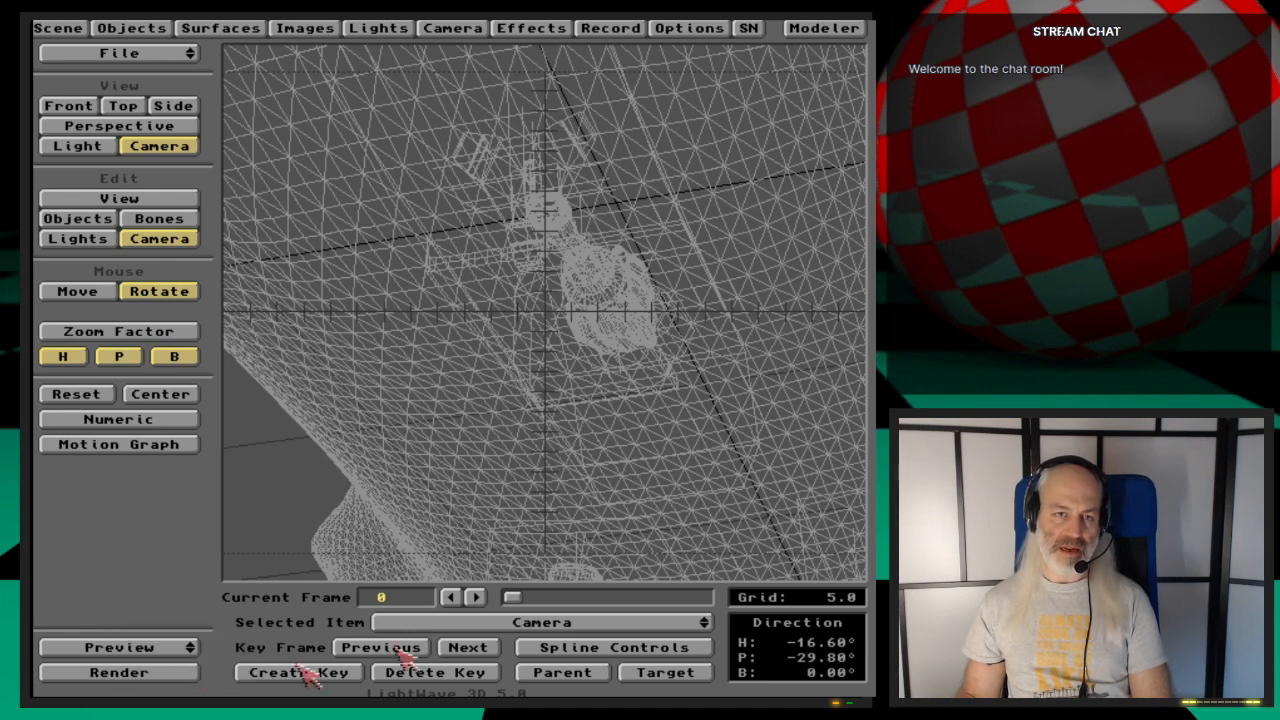
left_click(98, 294)
left_click_drag(609, 466, 428, 414)
key("y")
key("h")
key("t")
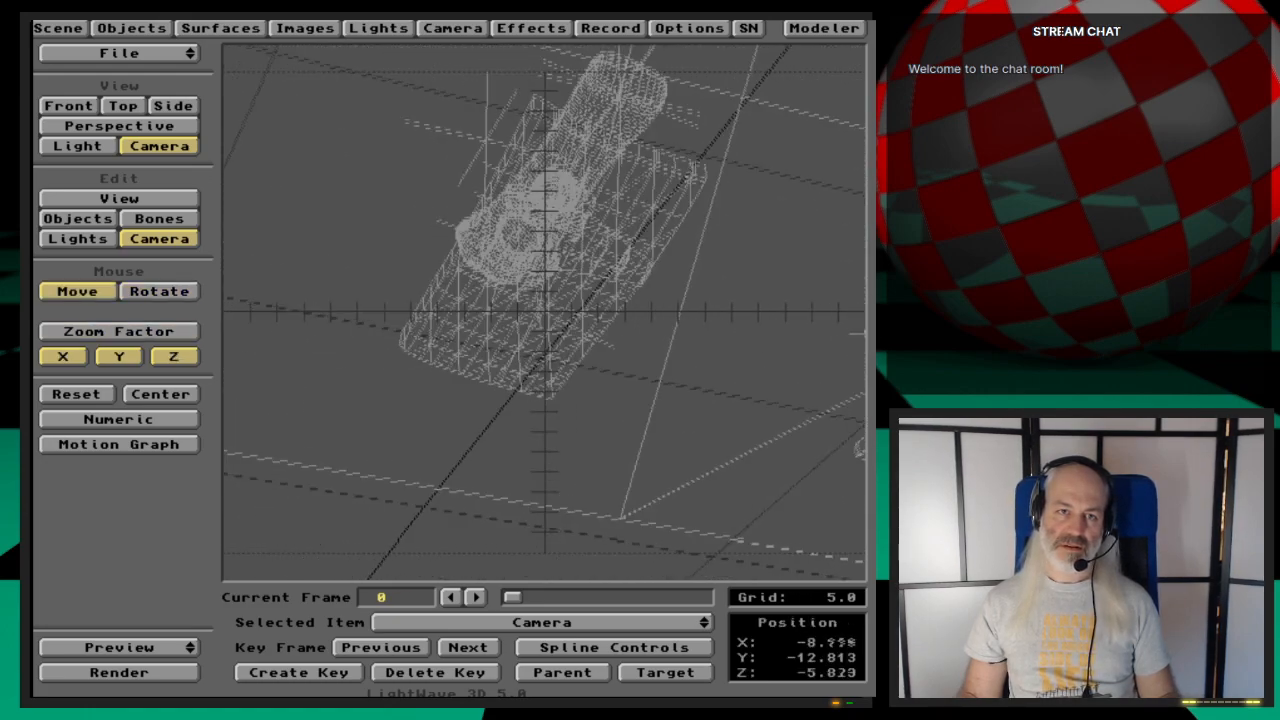
left_click_drag(613, 437, 622, 462)
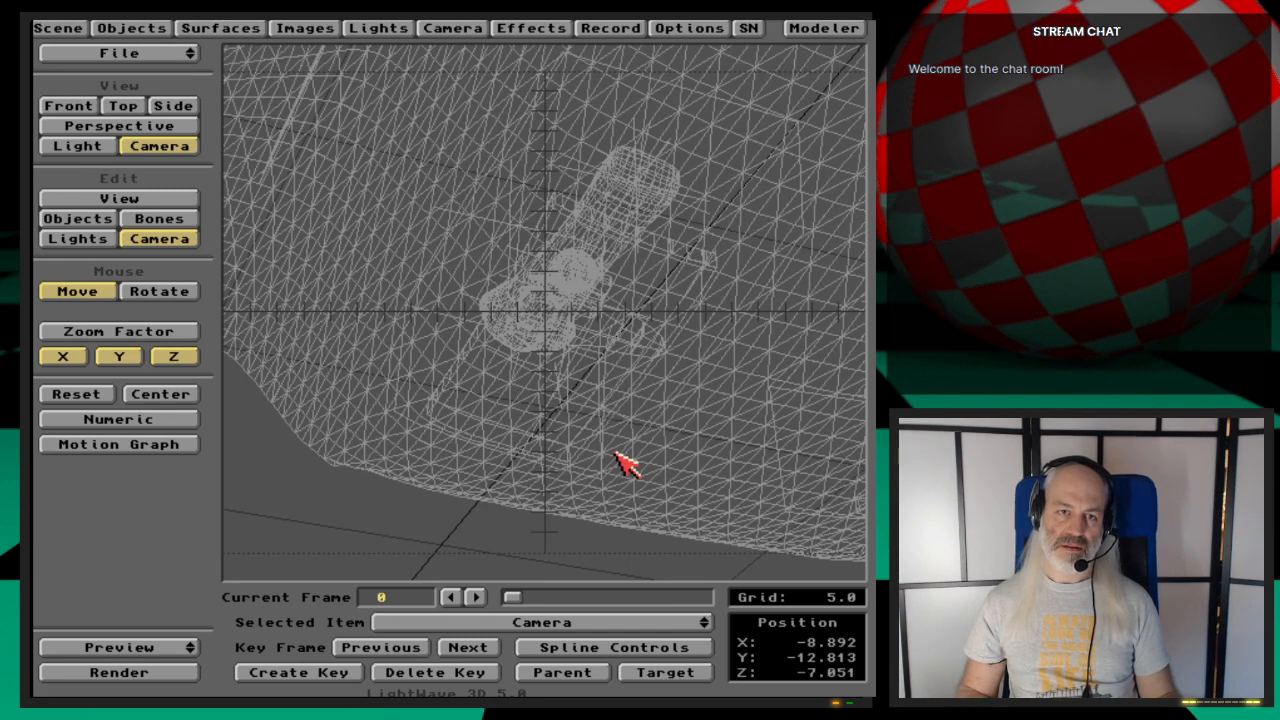
key("Return")
key("Return")
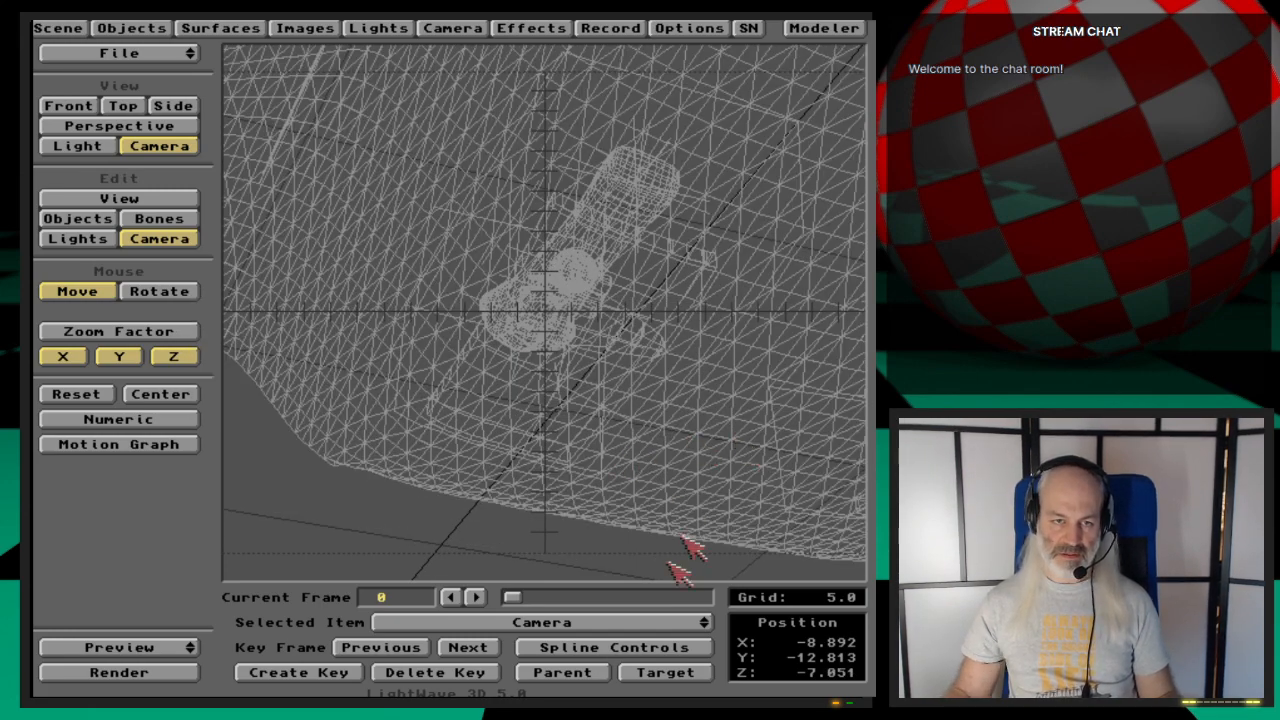
Step: Save the scene over the existing Shuttle-LandingGearIK file
key("s")
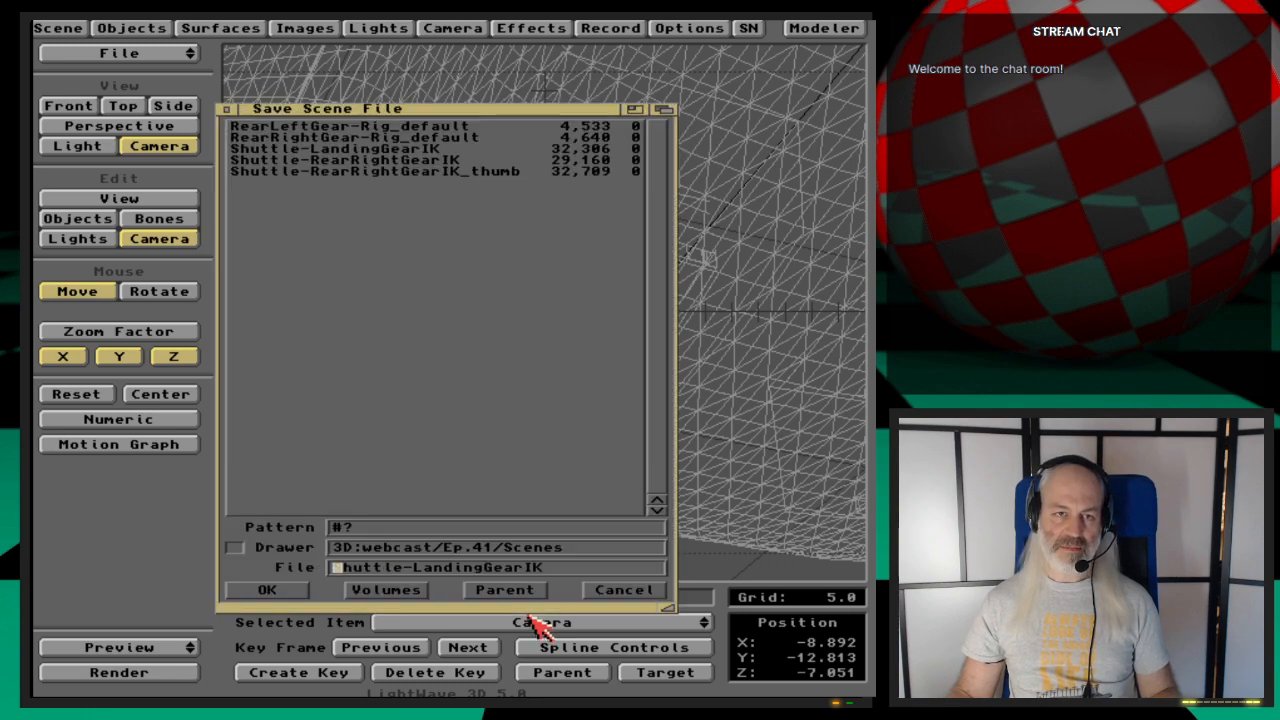
left_click(268, 590)
left_click(288, 398)
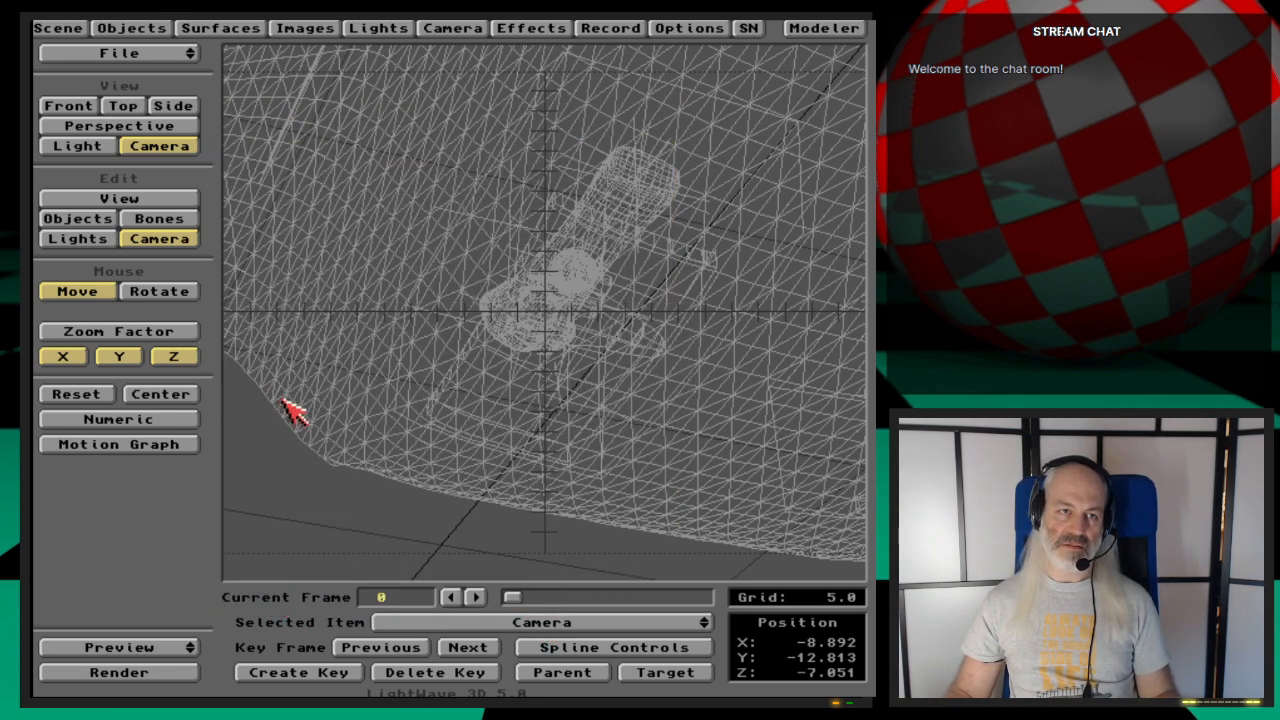
Step: Save all objects in the scene and close the object settings
left_click(147, 27)
left_click(452, 194)
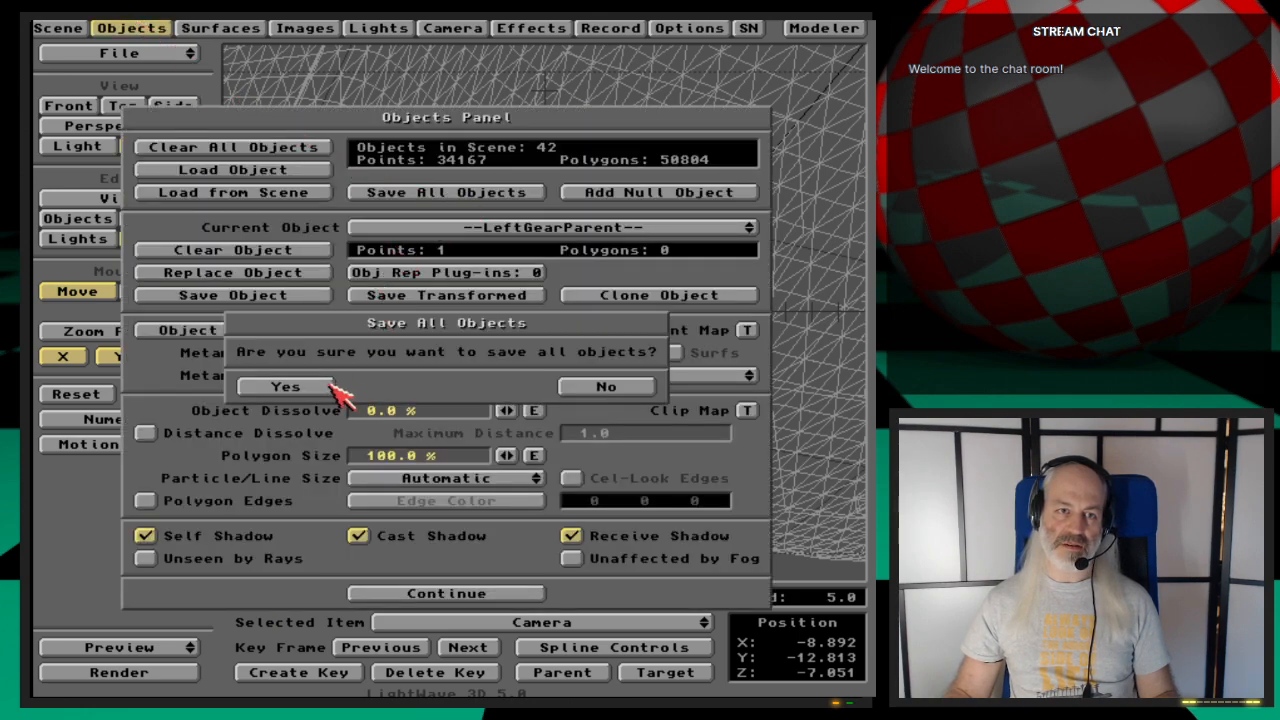
left_click(285, 387)
left_click(490, 596)
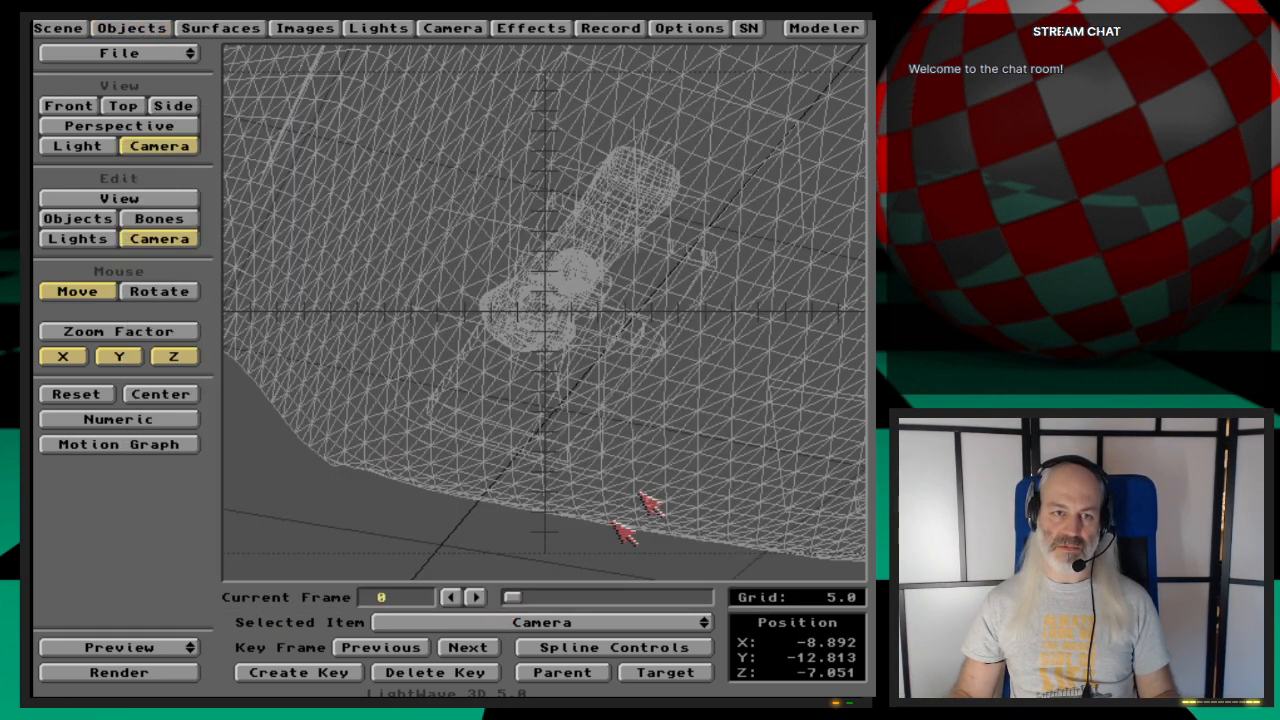
Step: Scrub the animation to frame 50 and step forward to frame 55 to check the rear gear against its opening cover
left_click_drag(519, 605, 566, 600)
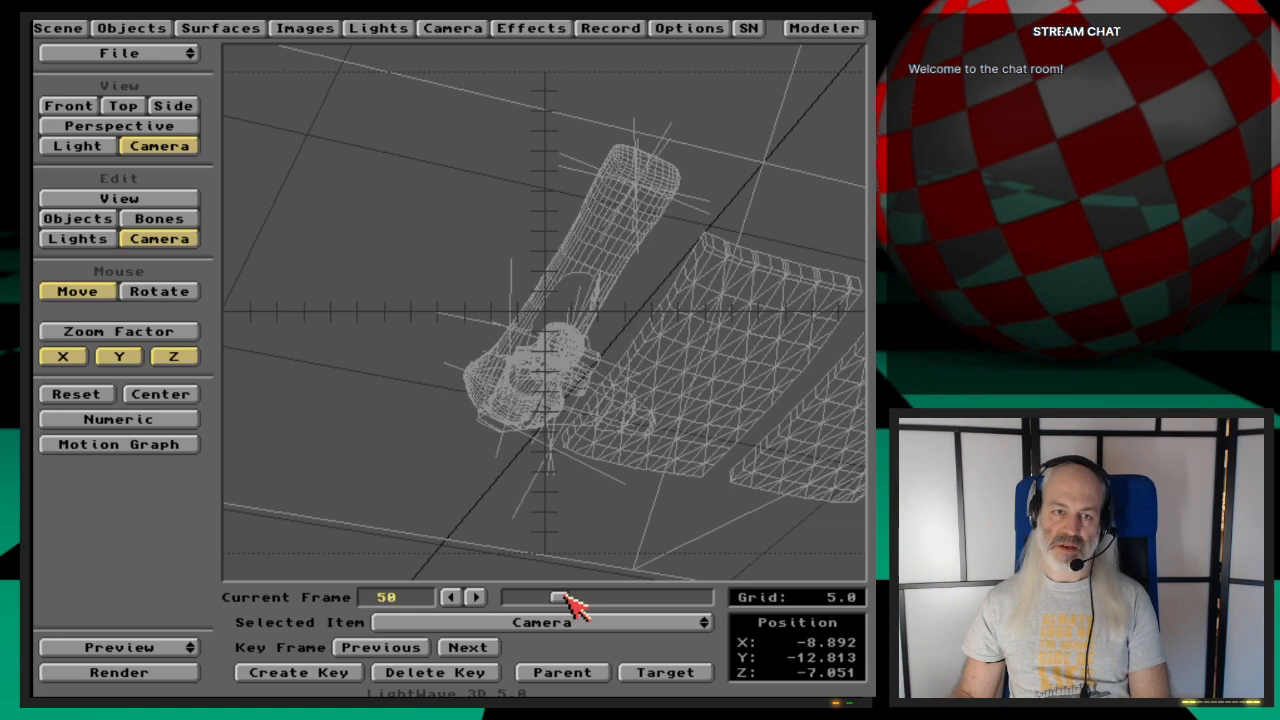
left_click(475, 598)
left_click(475, 598)
left_click(475, 598)
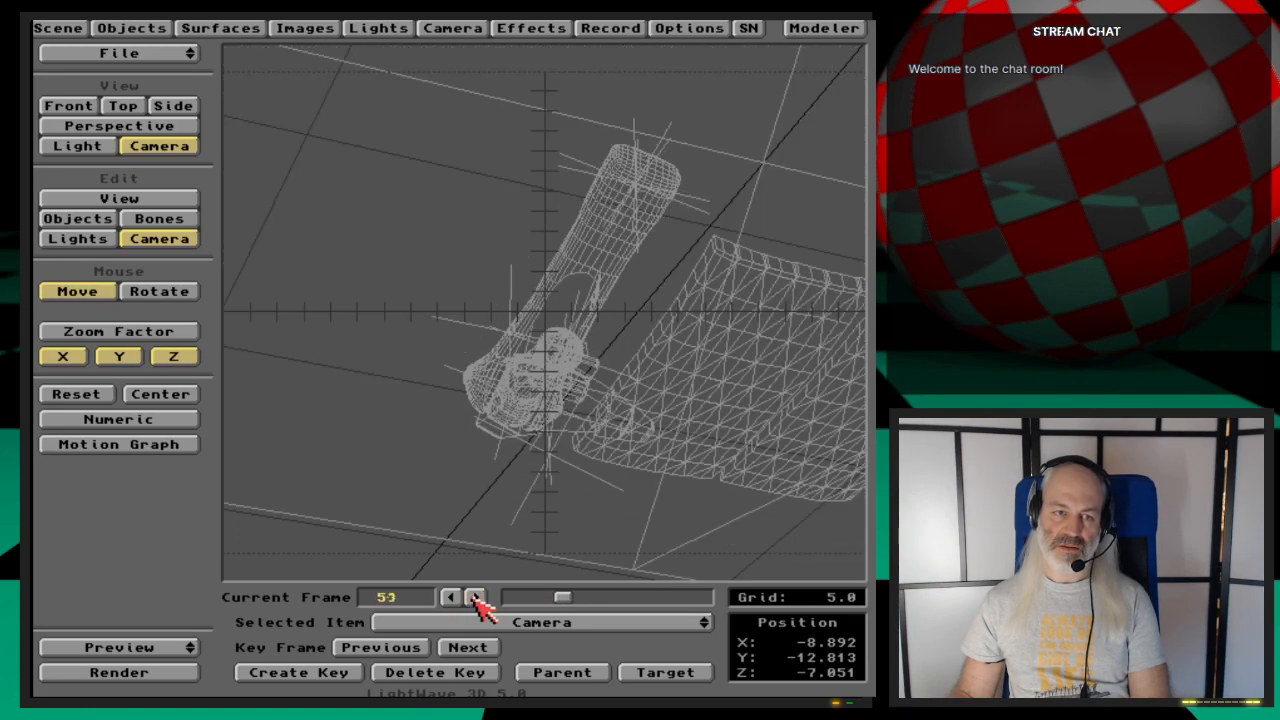
left_click(475, 598)
left_click(475, 598)
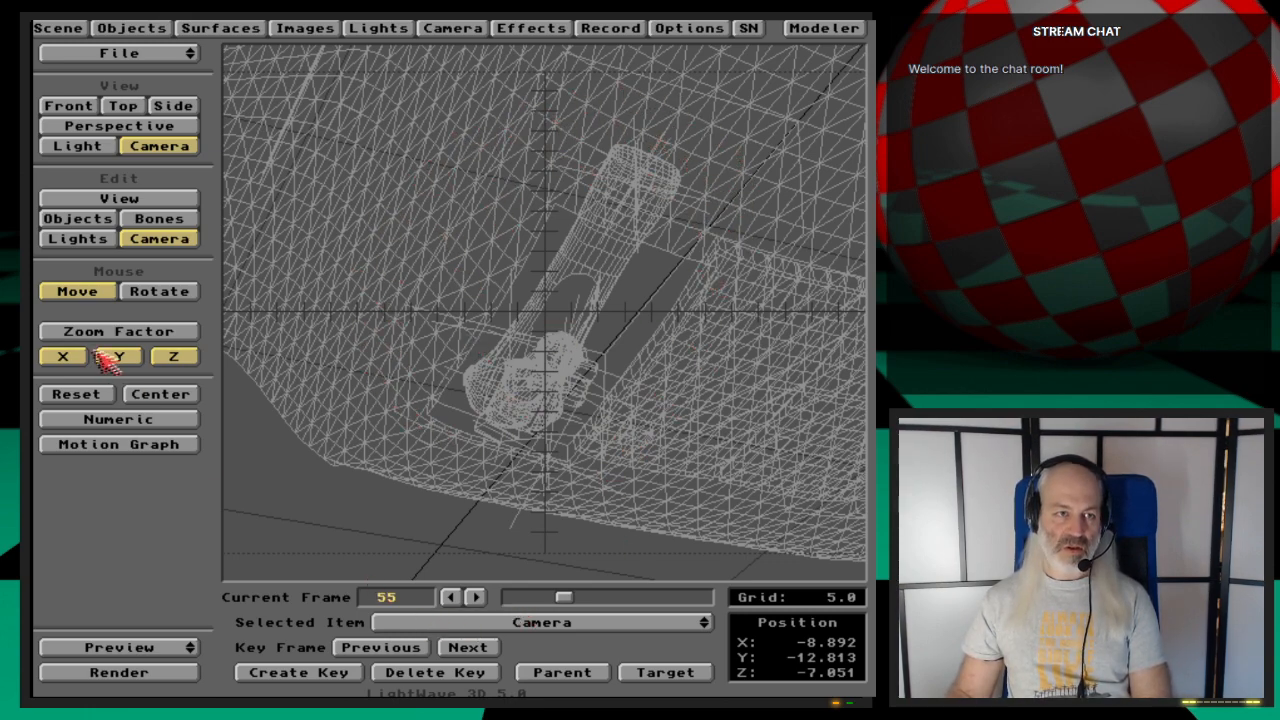
Step: Select the **RightGear-ArmHandle** null for editing and scrub the animation to frame 77
left_click(98, 218)
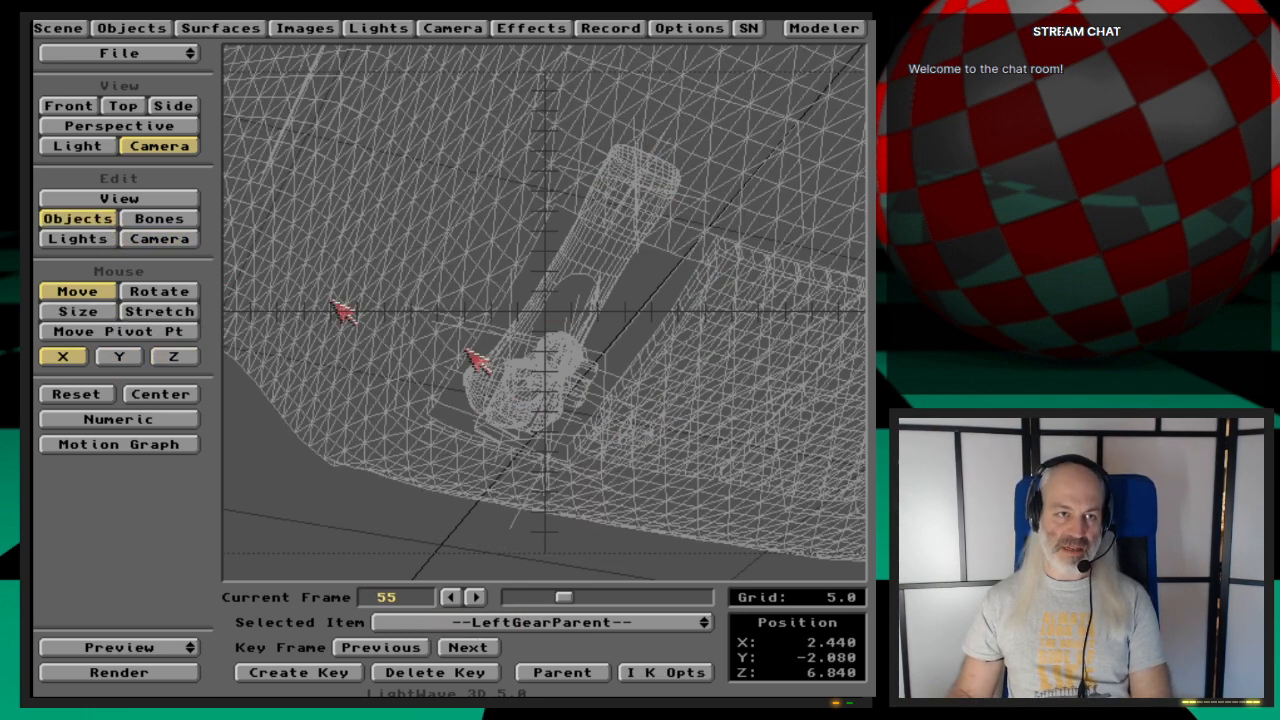
left_click(636, 626)
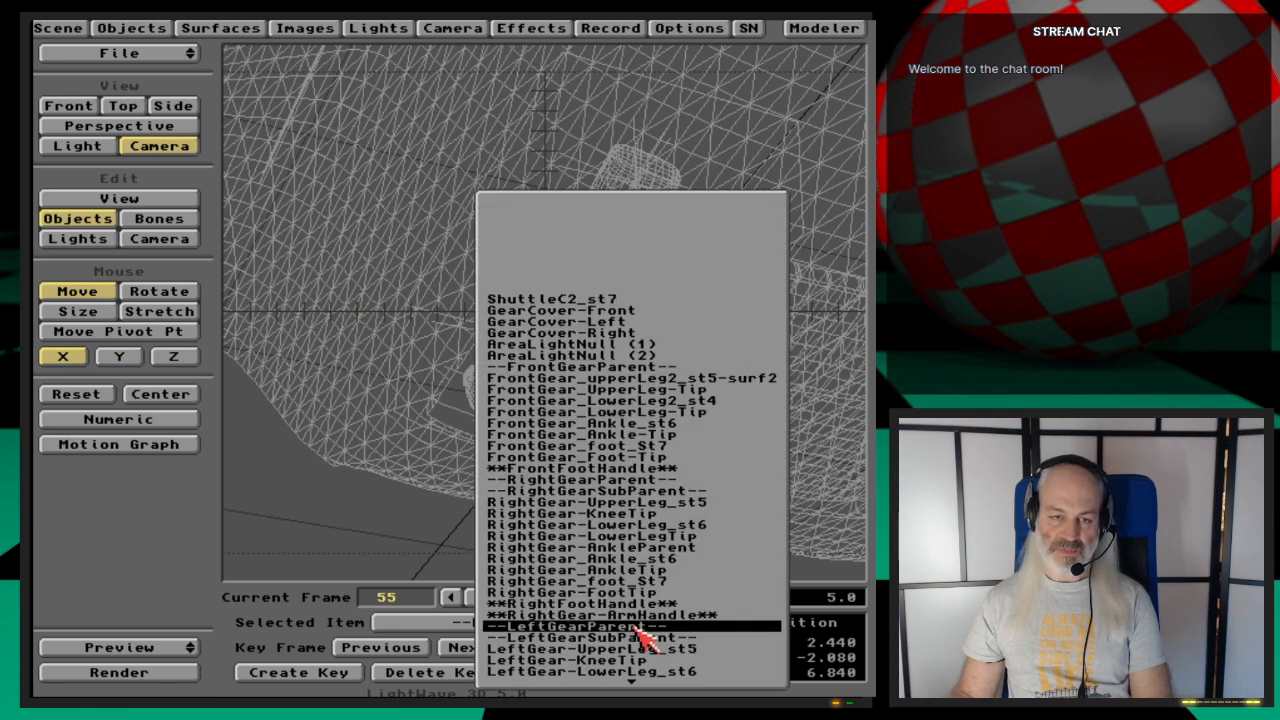
left_click_drag(635, 628, 677, 514)
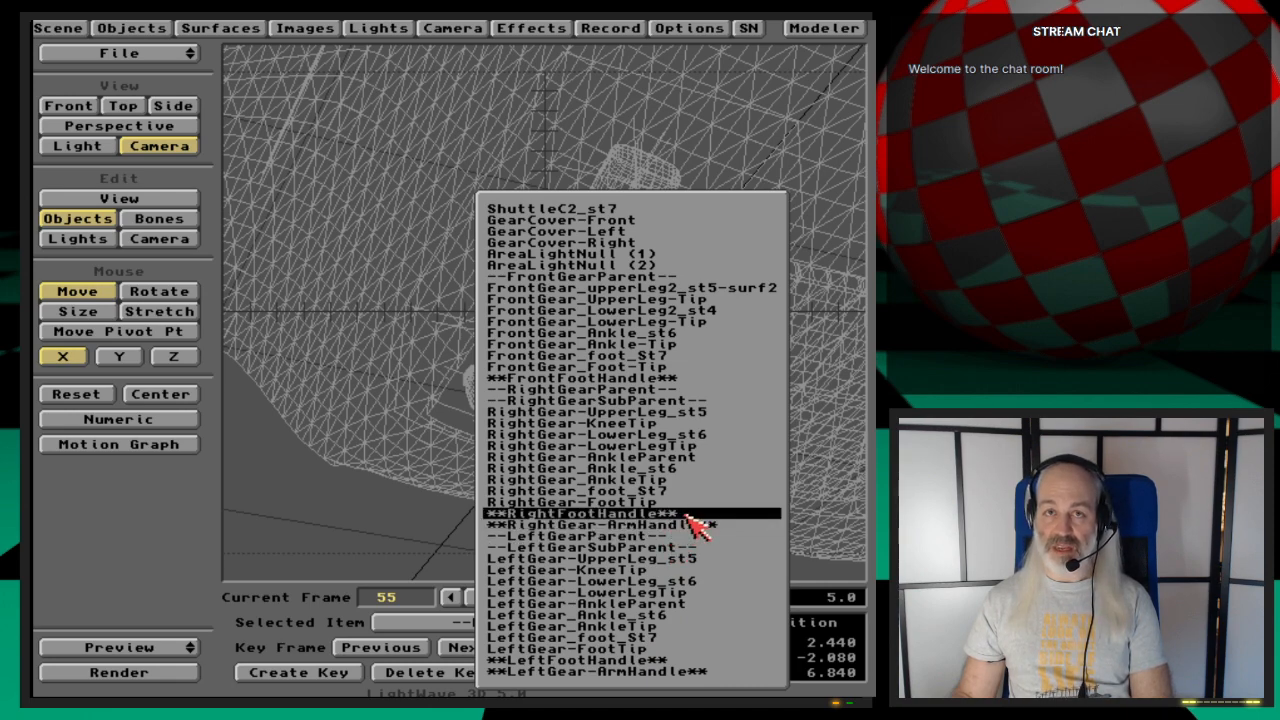
left_click_drag(686, 517, 706, 519)
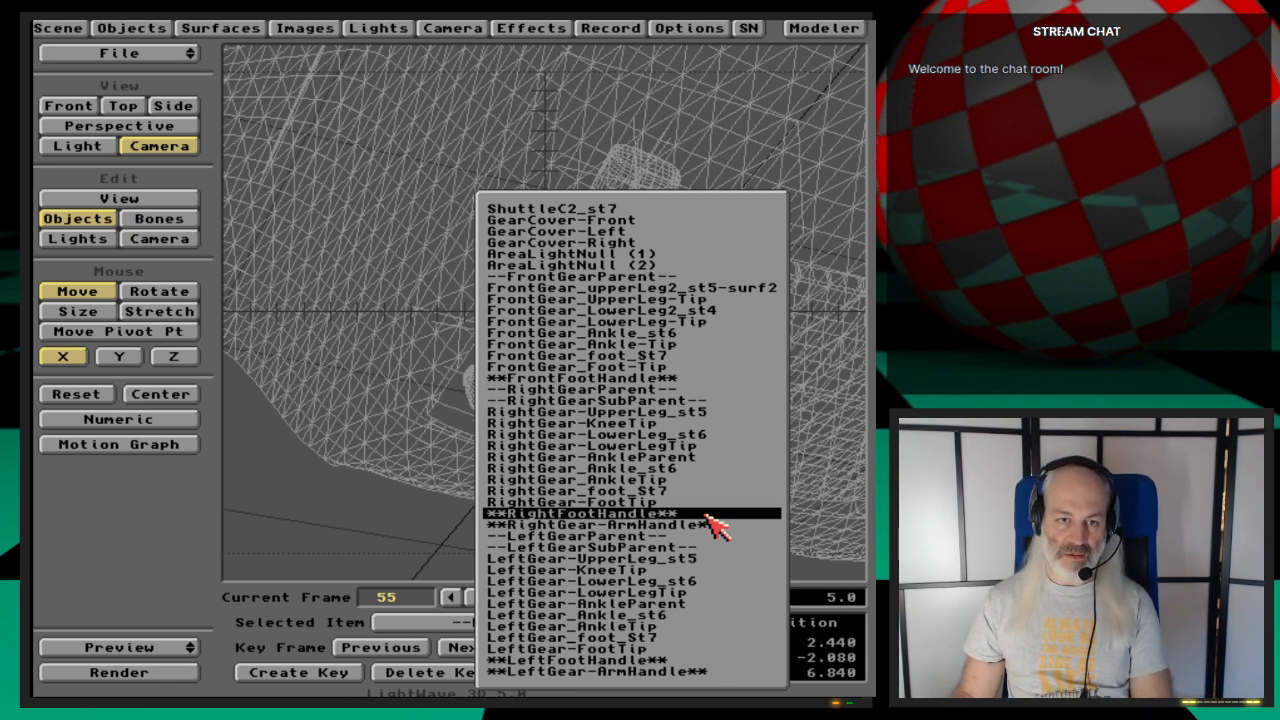
left_click_drag(706, 518, 706, 519)
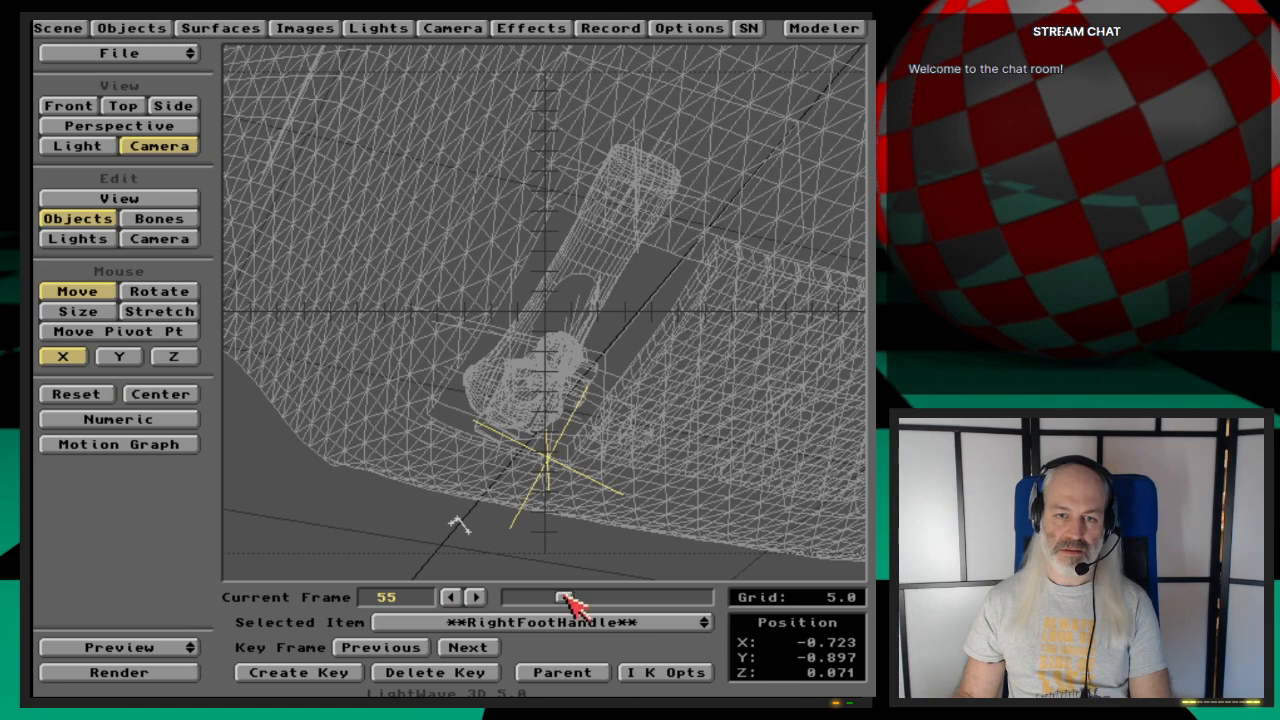
left_click_drag(568, 600, 672, 640)
mouse_move(576, 601)
left_mouse_down()
mouse_move(654, 606)
mouse_move(545, 605)
mouse_move(608, 605)
mouse_move(596, 606)
left_mouse_up()
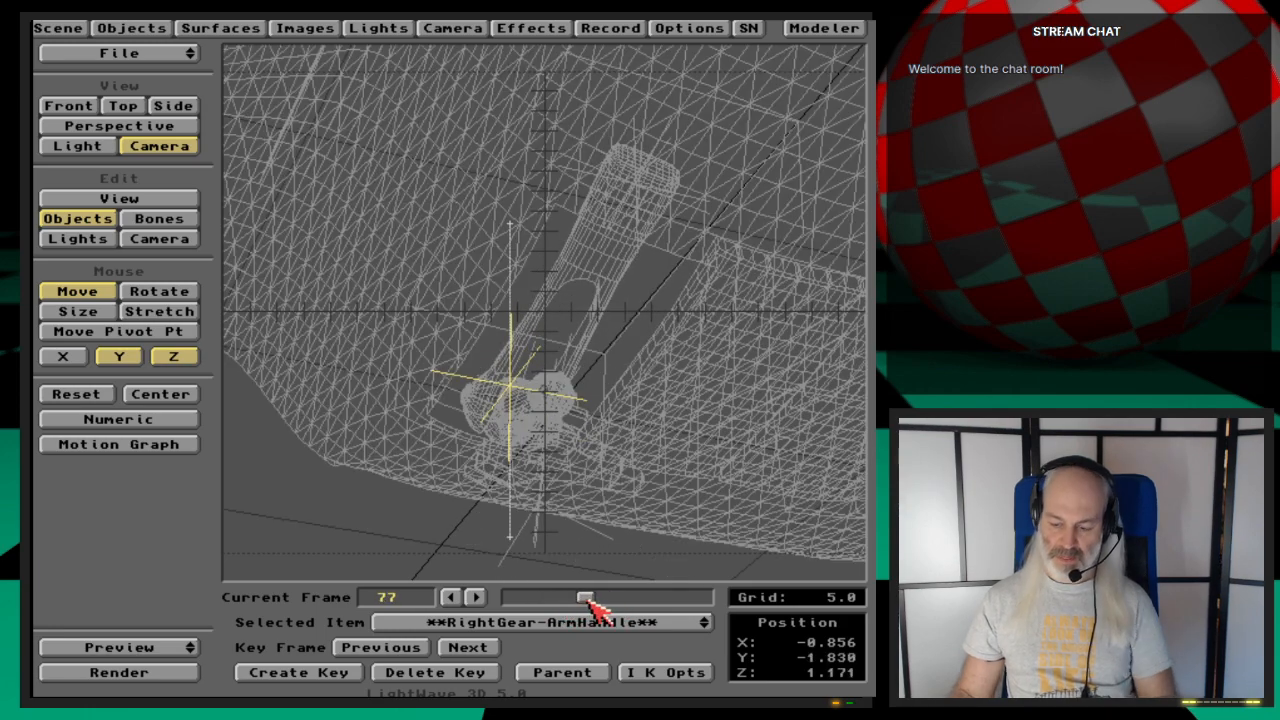
Step: Show the arm handle centred in a close side view and scrub the animation back to frame 0
key("1")
key("3")
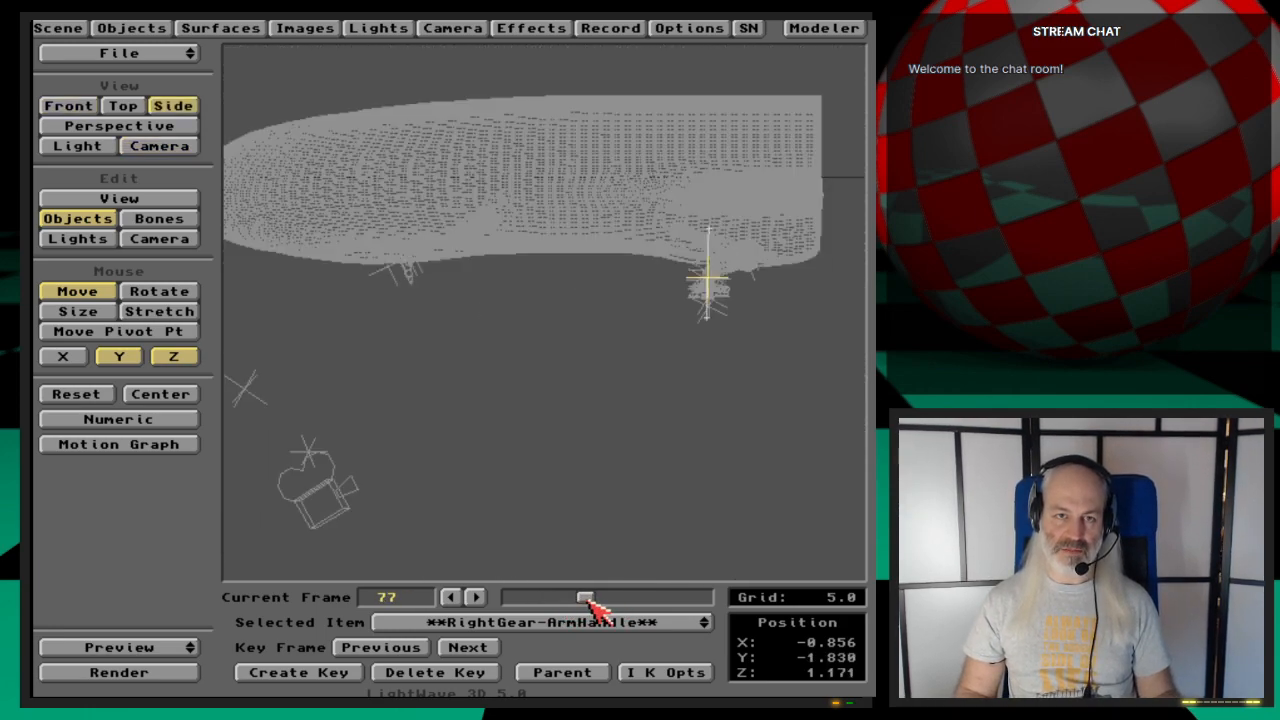
key("period")
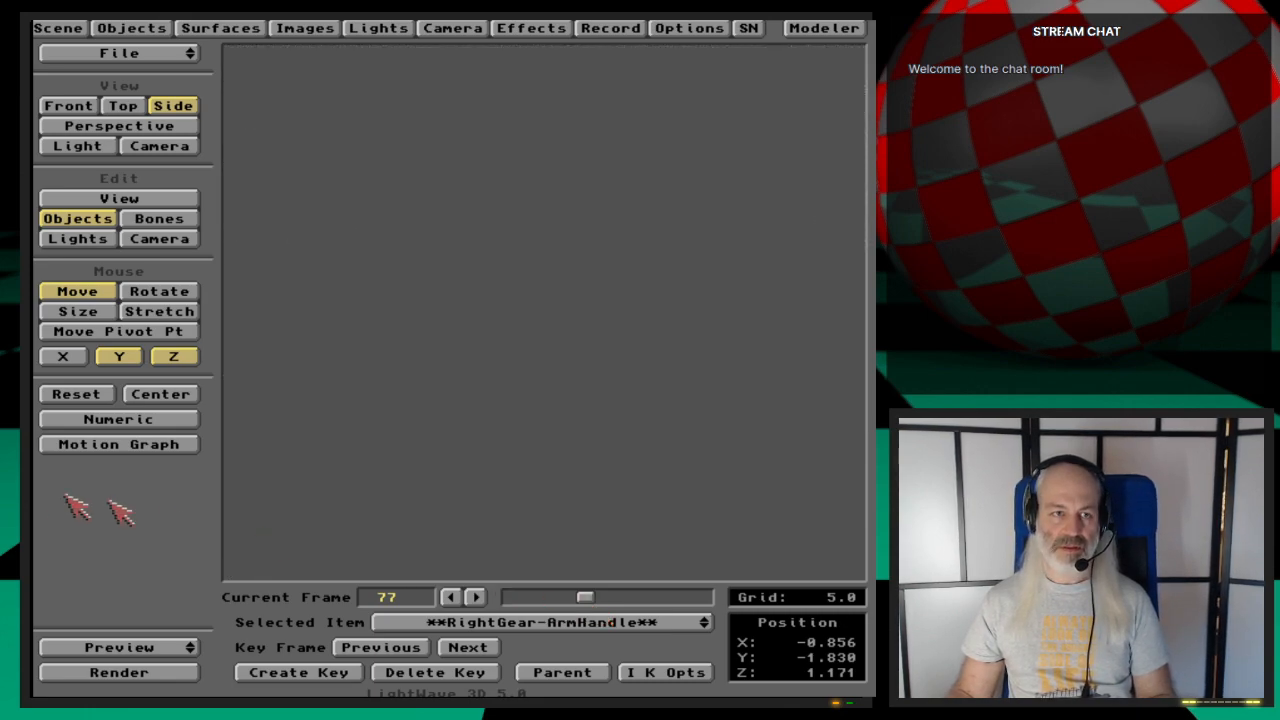
left_click(162, 397)
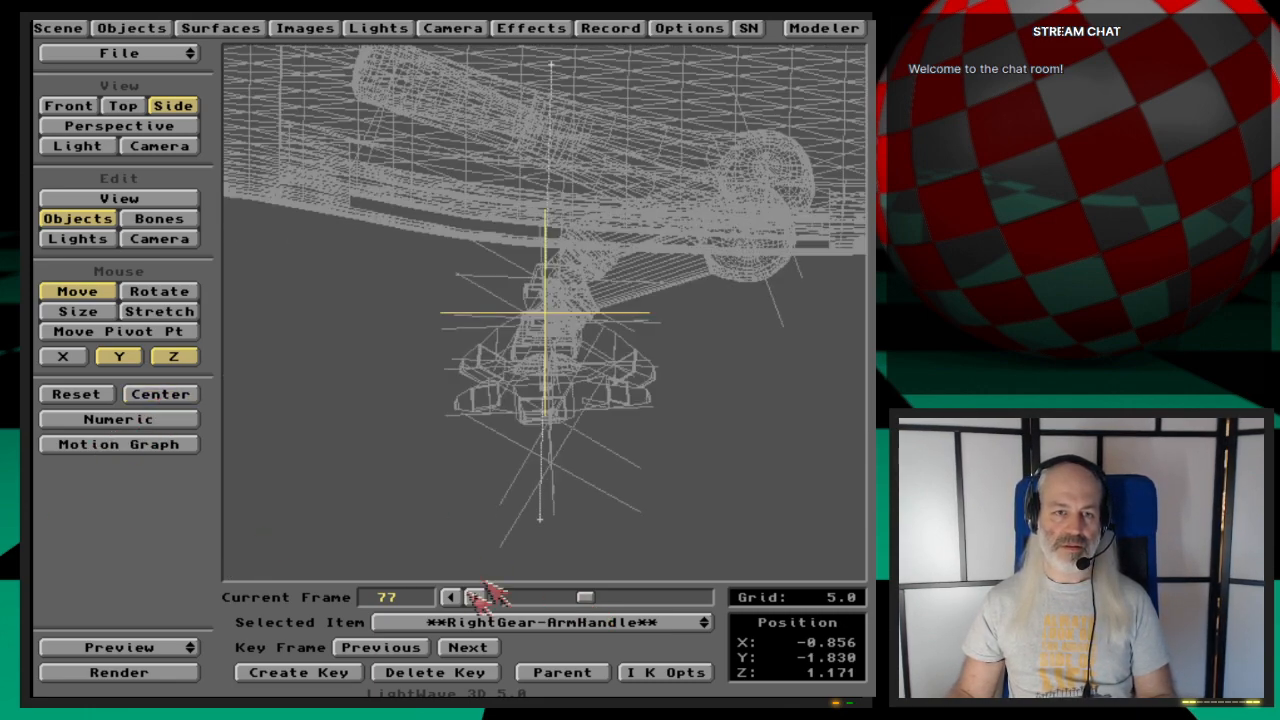
left_click_drag(586, 598, 506, 609)
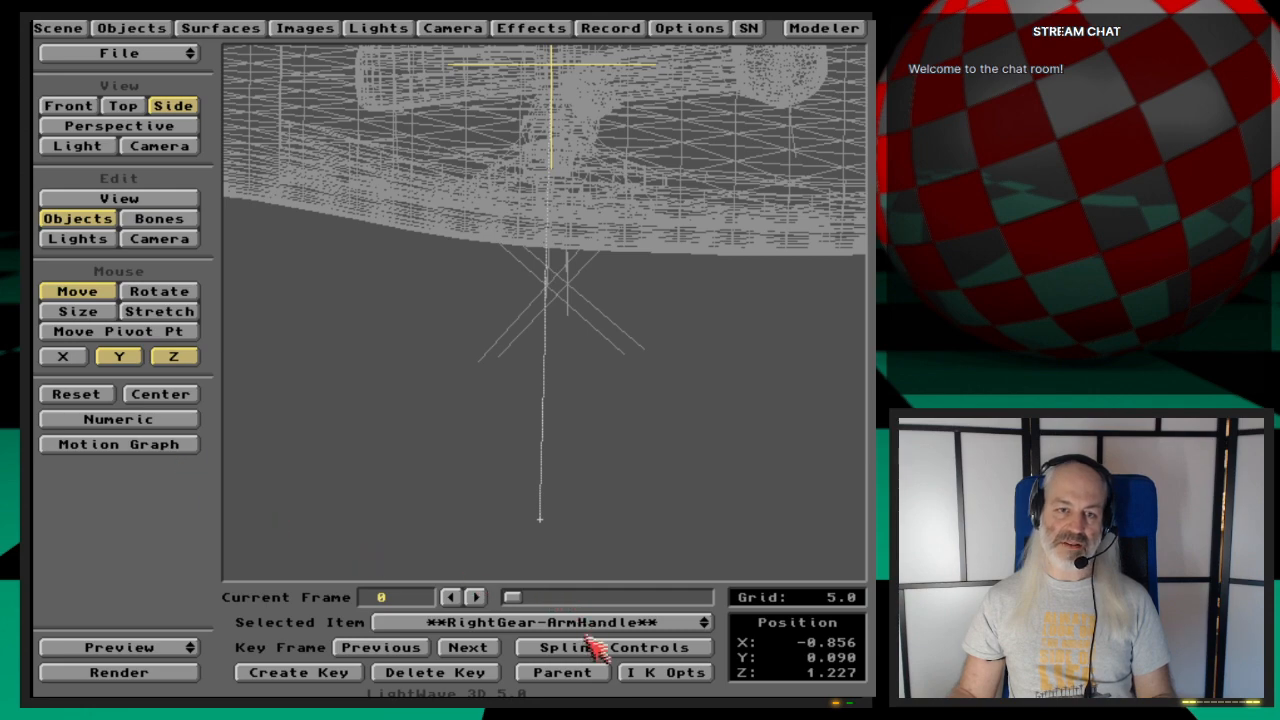
Step: Open the motion graph for **RightGear-ArmHandle** and examine the Y Position curve's keys at frames 150 and 200
left_click(195, 445)
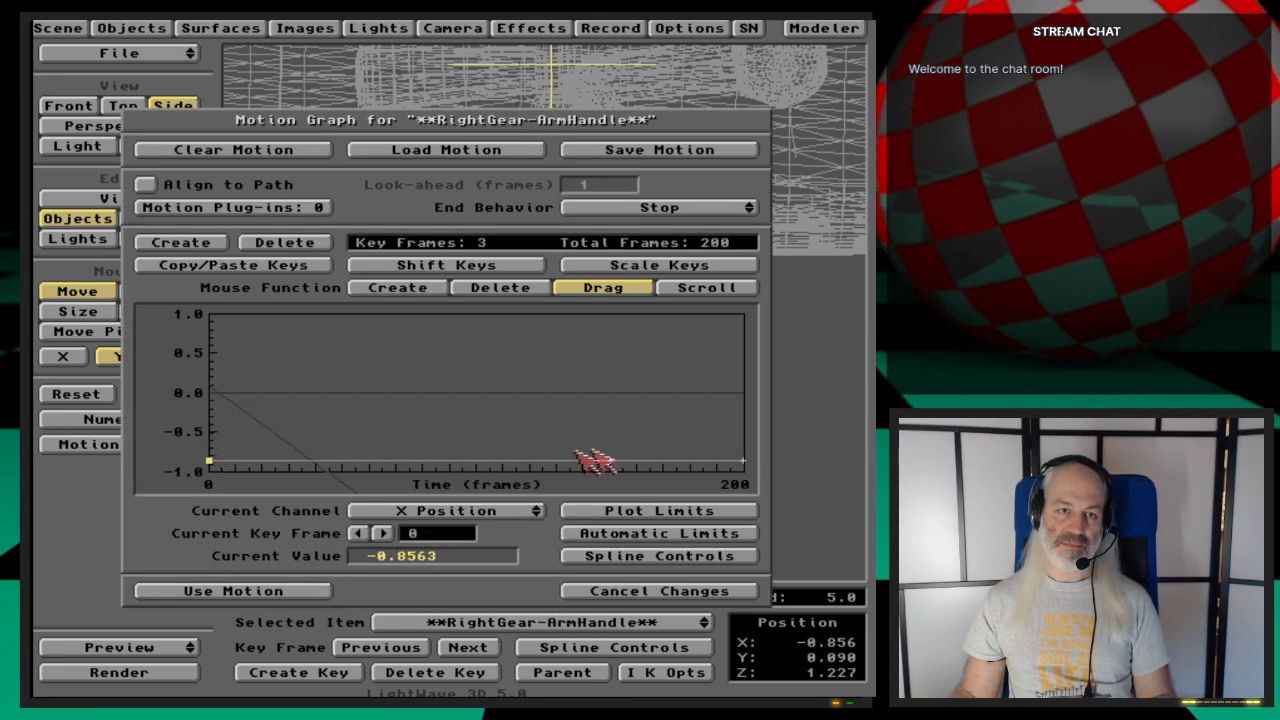
left_click(529, 512)
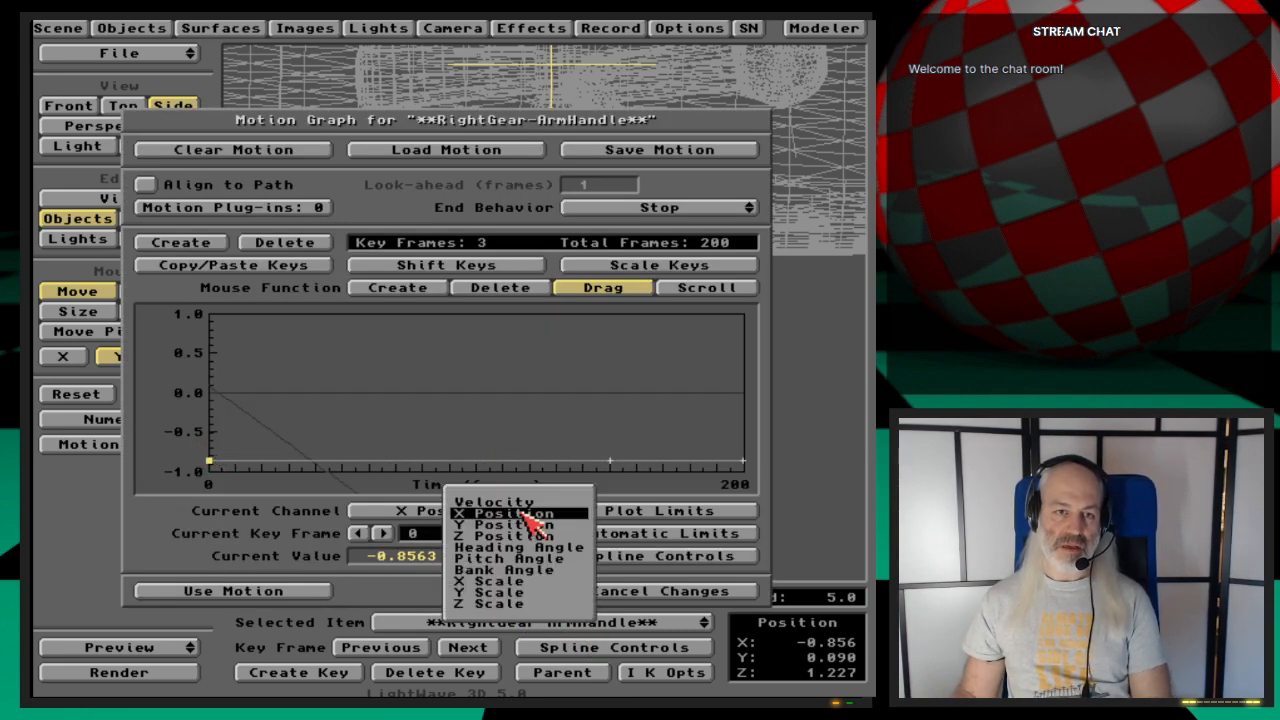
left_click(529, 514)
key("Down")
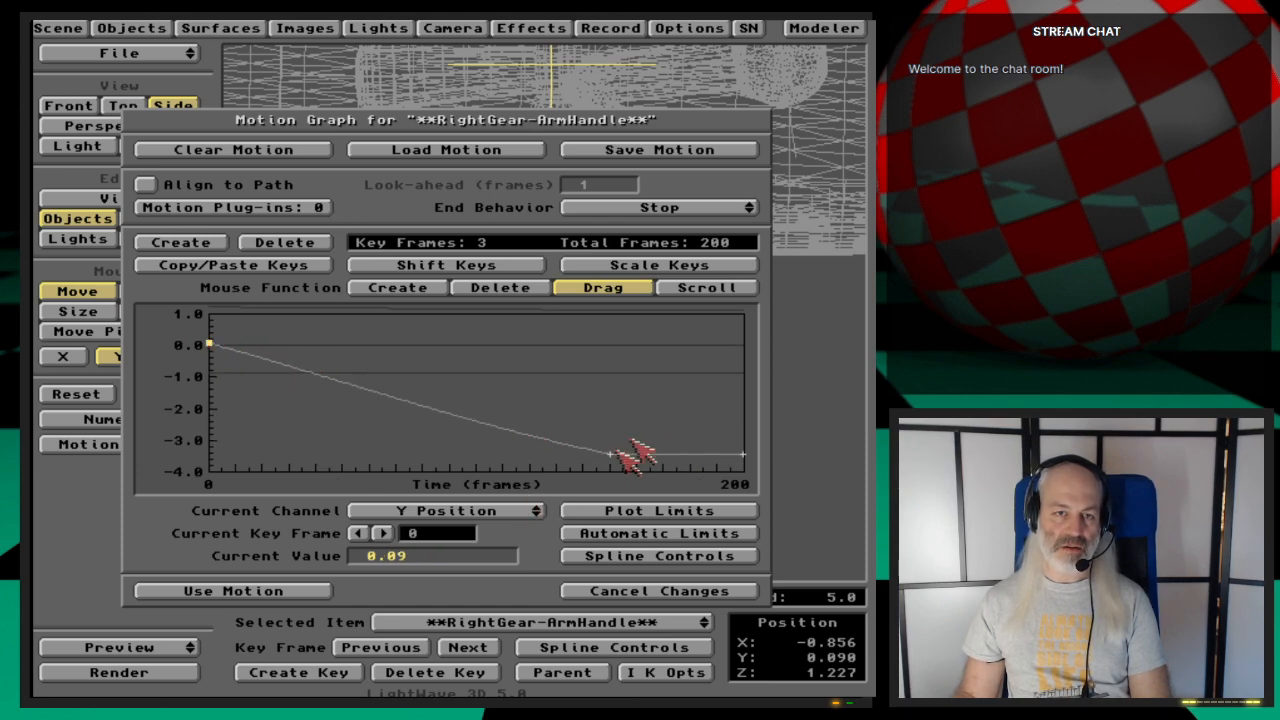
left_click(611, 454)
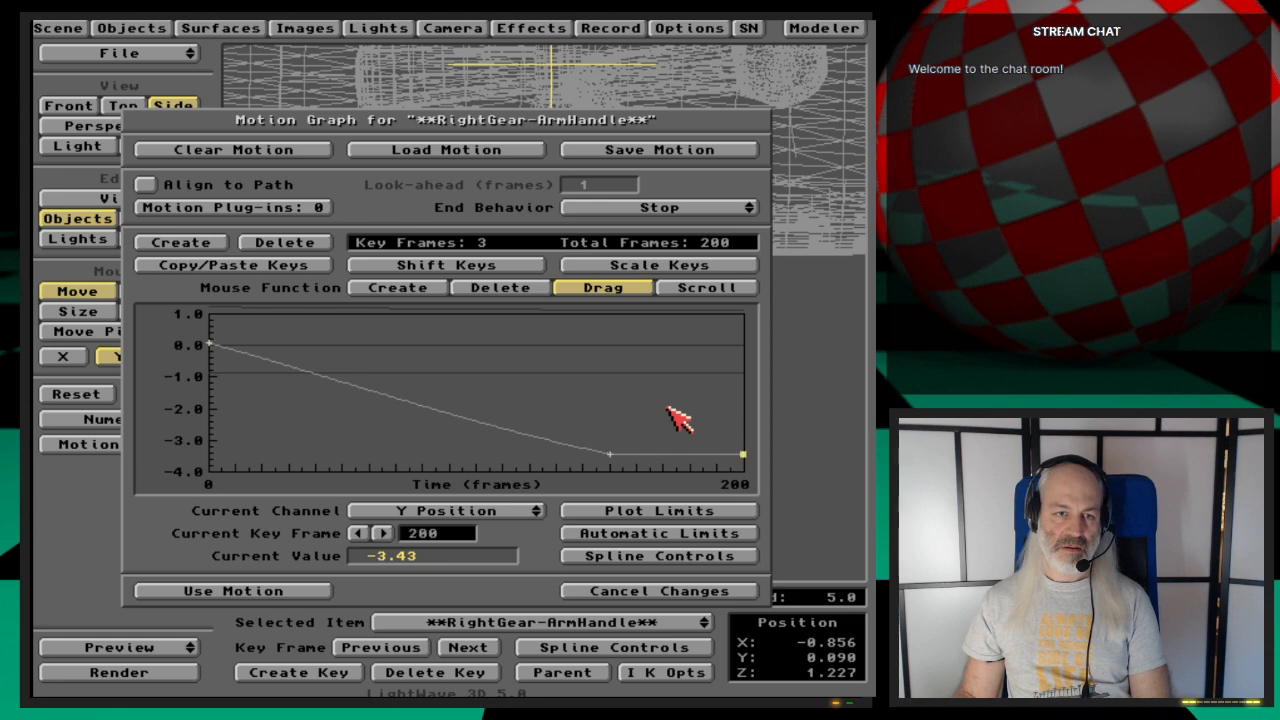
key("Right")
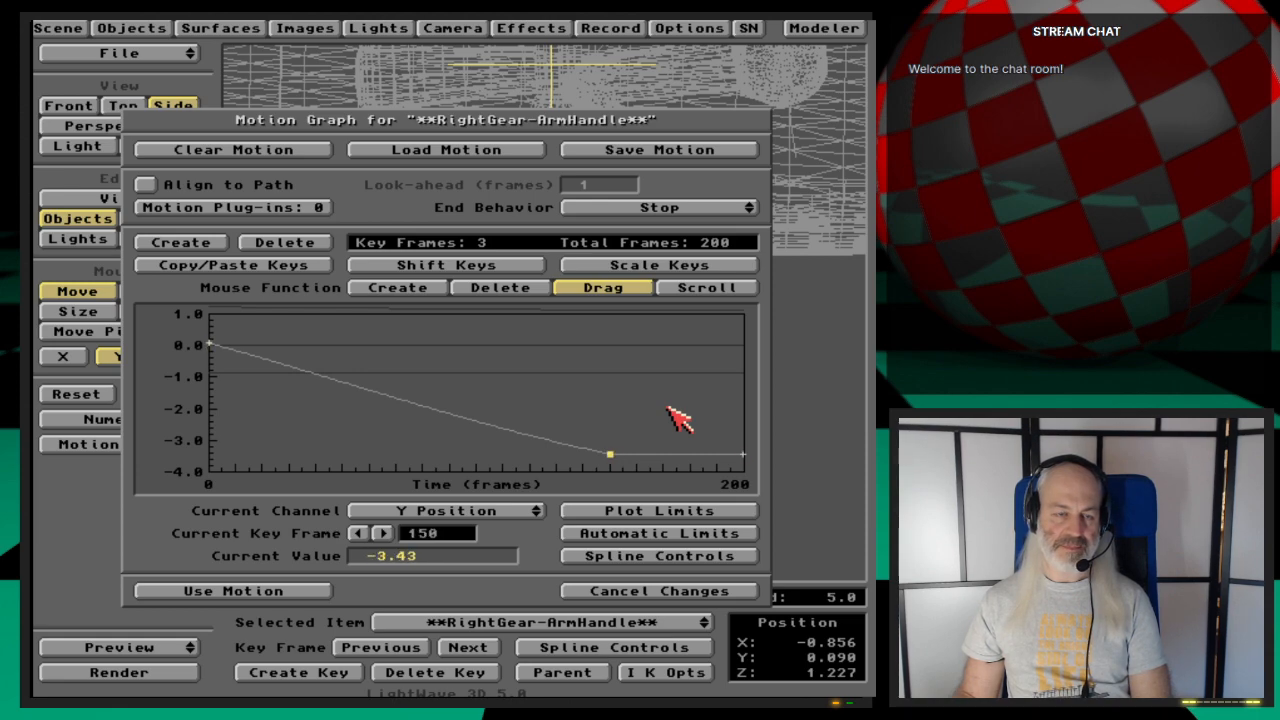
key("Left")
key("Right")
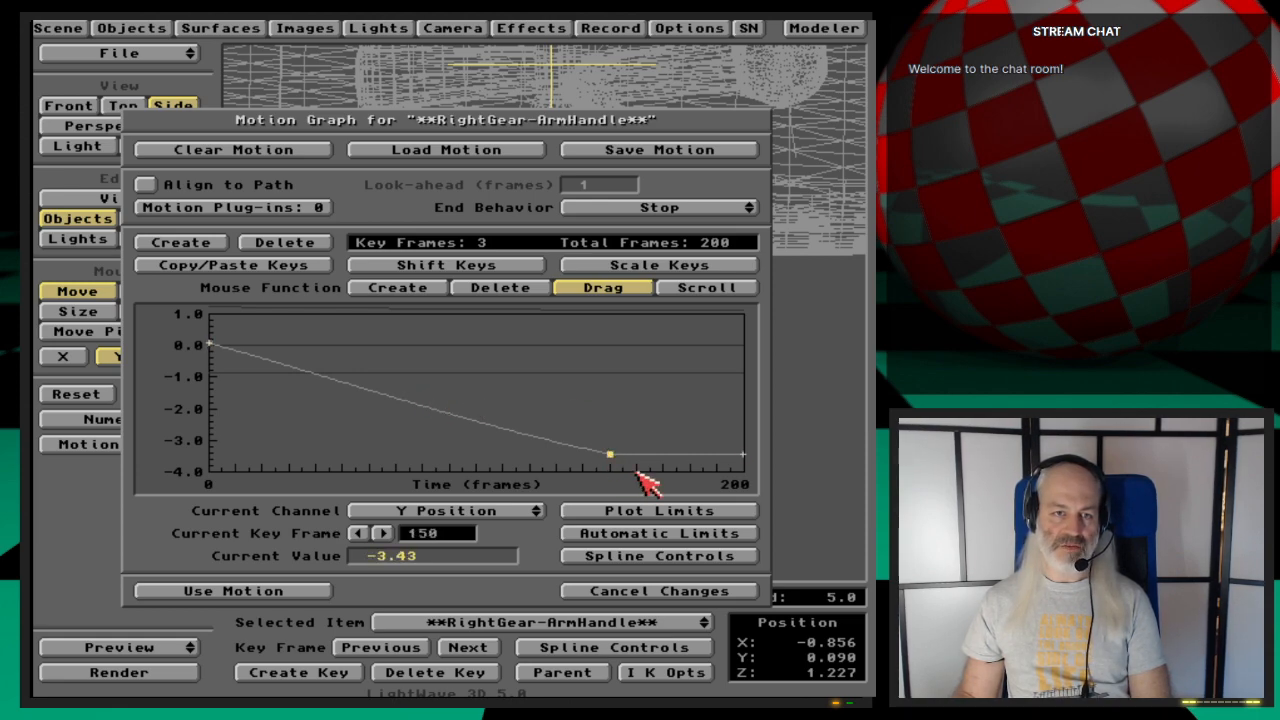
Step: Examine the handle's Z Position, rotation and scale curves, and view the Shift Keys settings without applying a shift
left_click(210, 344)
key("Down")
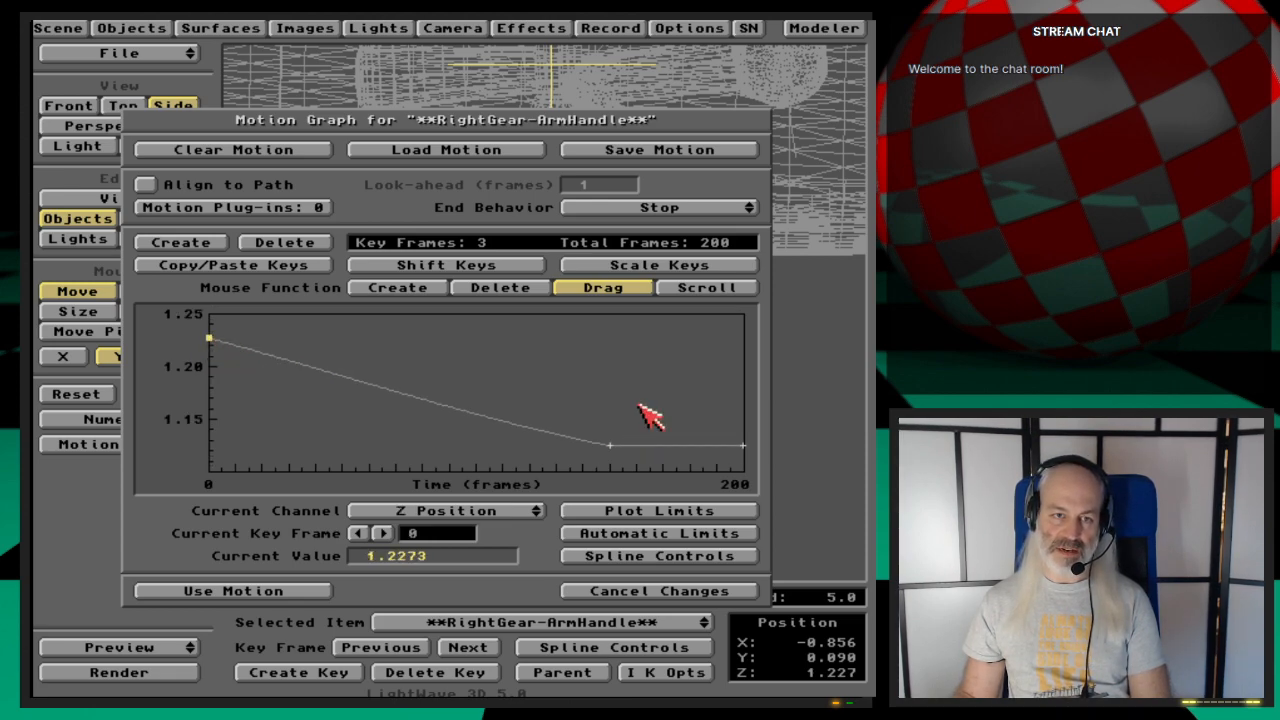
key("Down")
key("Up")
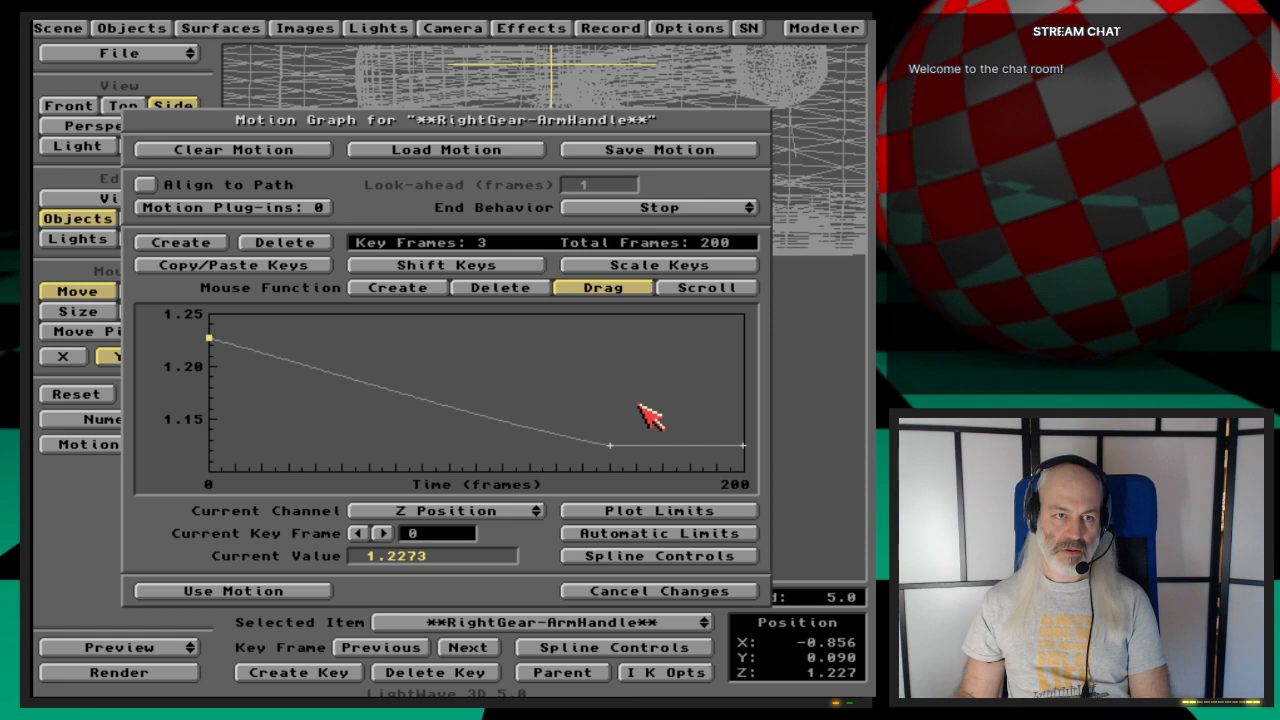
key("Down")
key("Down")
key("Down")
key("Down")
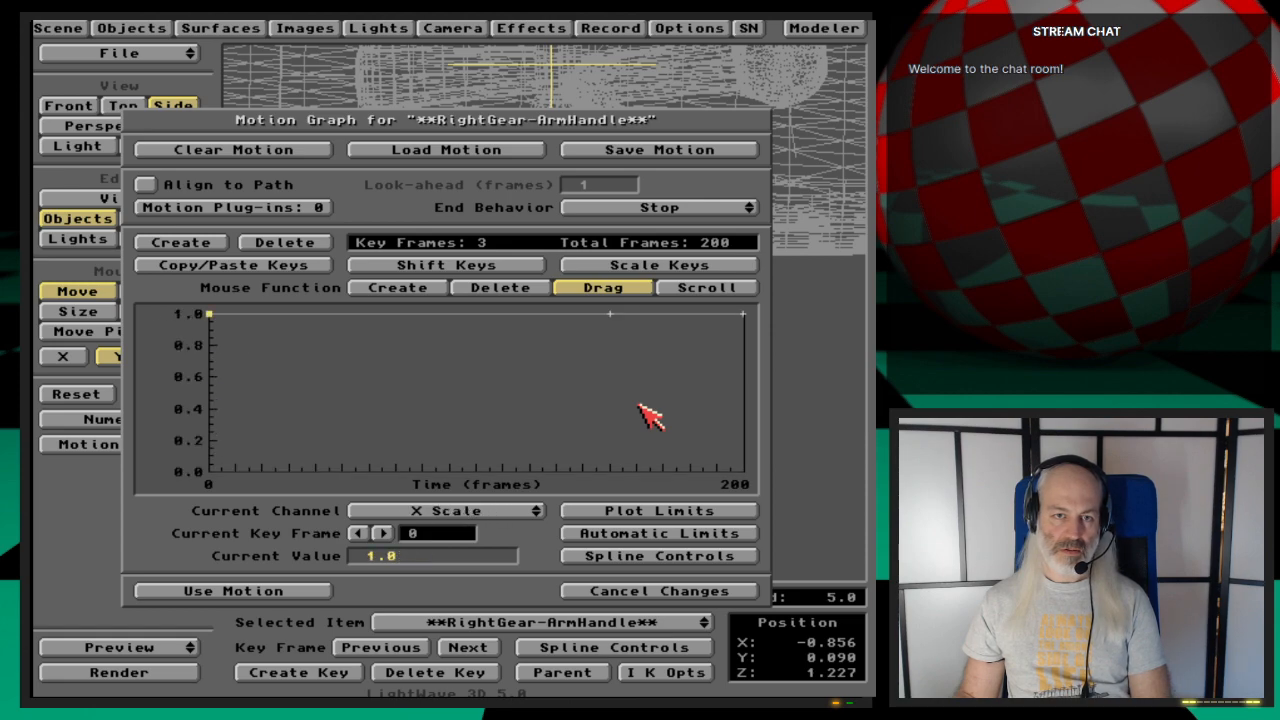
key("Up")
key("Up")
key("Up")
key("Up")
key("Up")
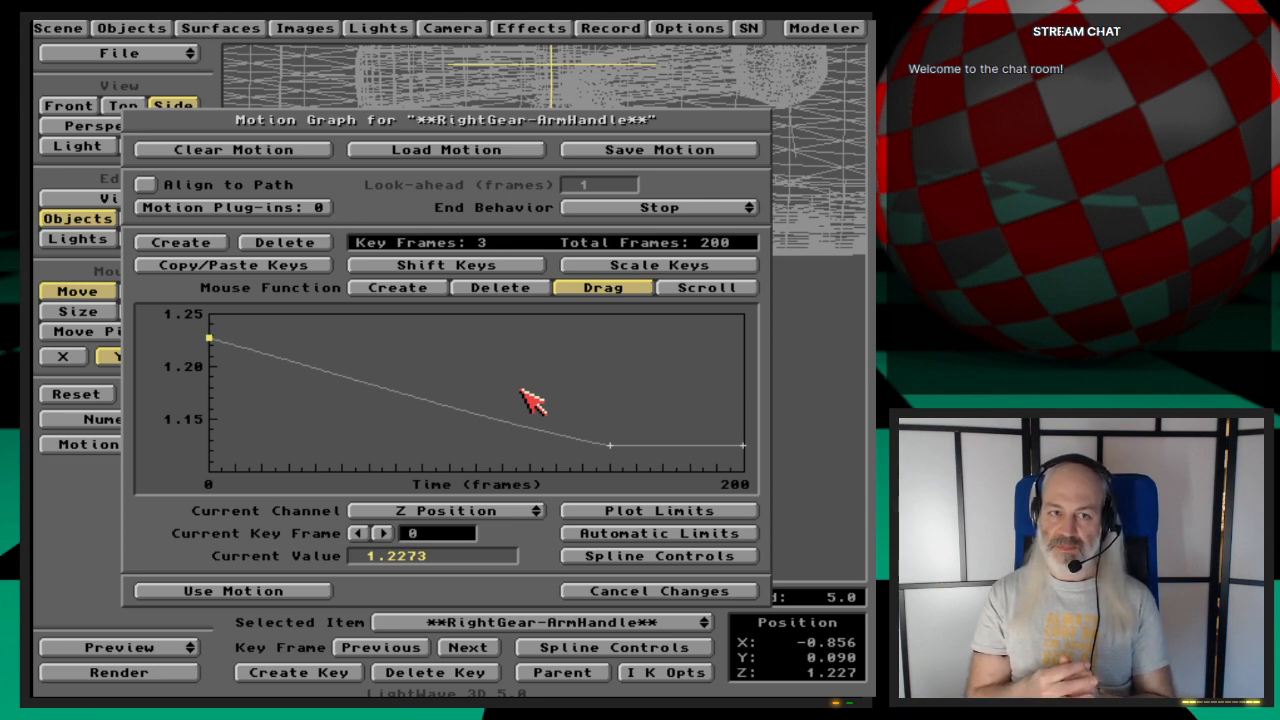
left_click(503, 264)
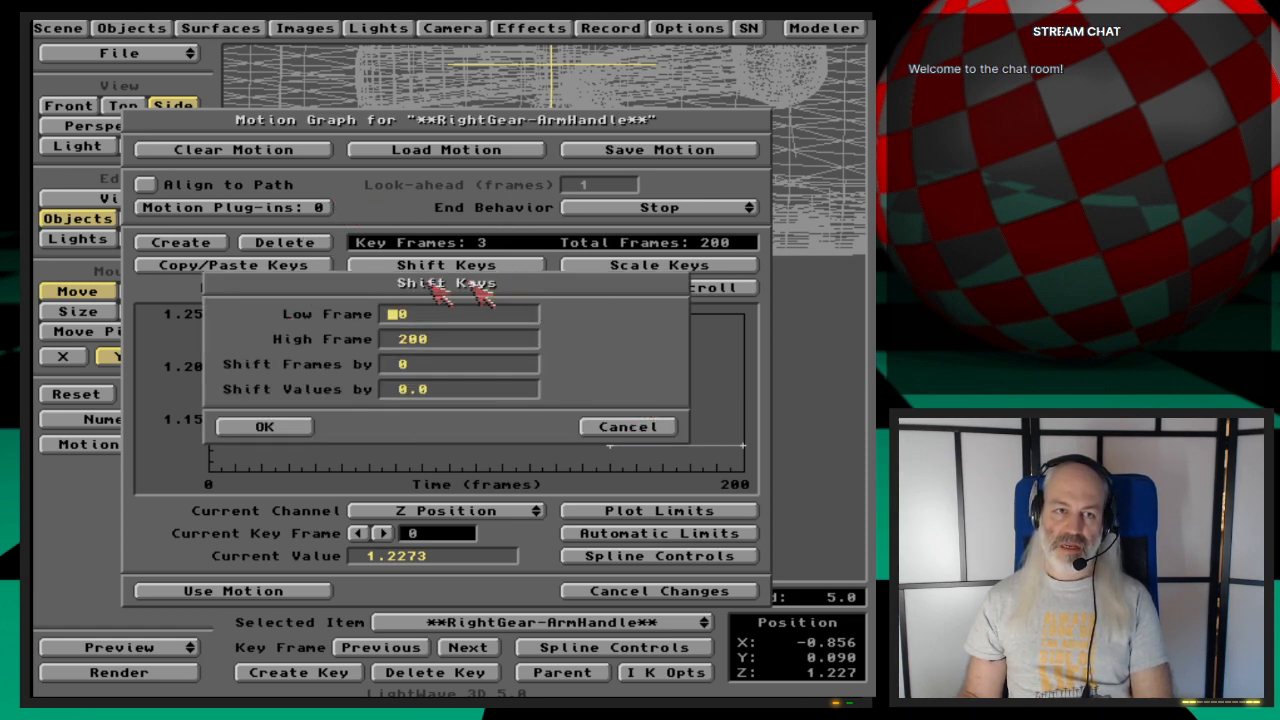
left_click(612, 425)
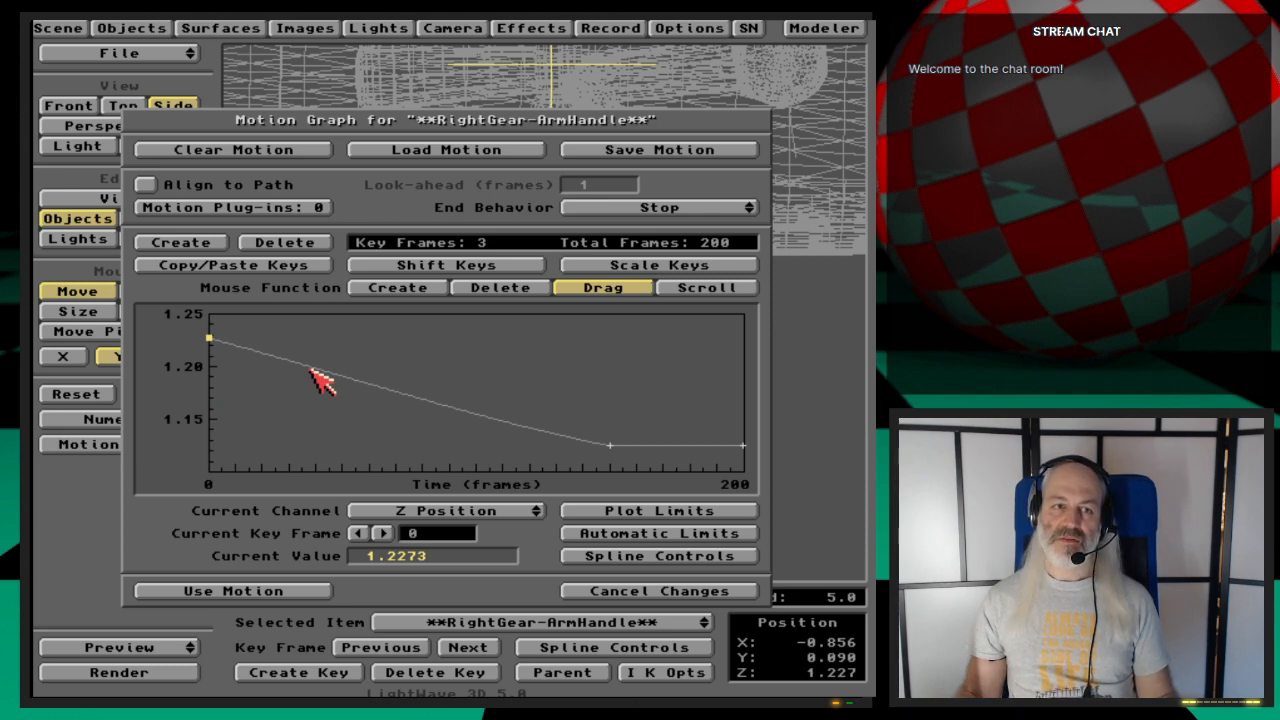
Step: Shift the arm handle's keys between frames 0 and 200 by 55 frames, and fit the motion graph with automatic limits
left_click(444, 266)
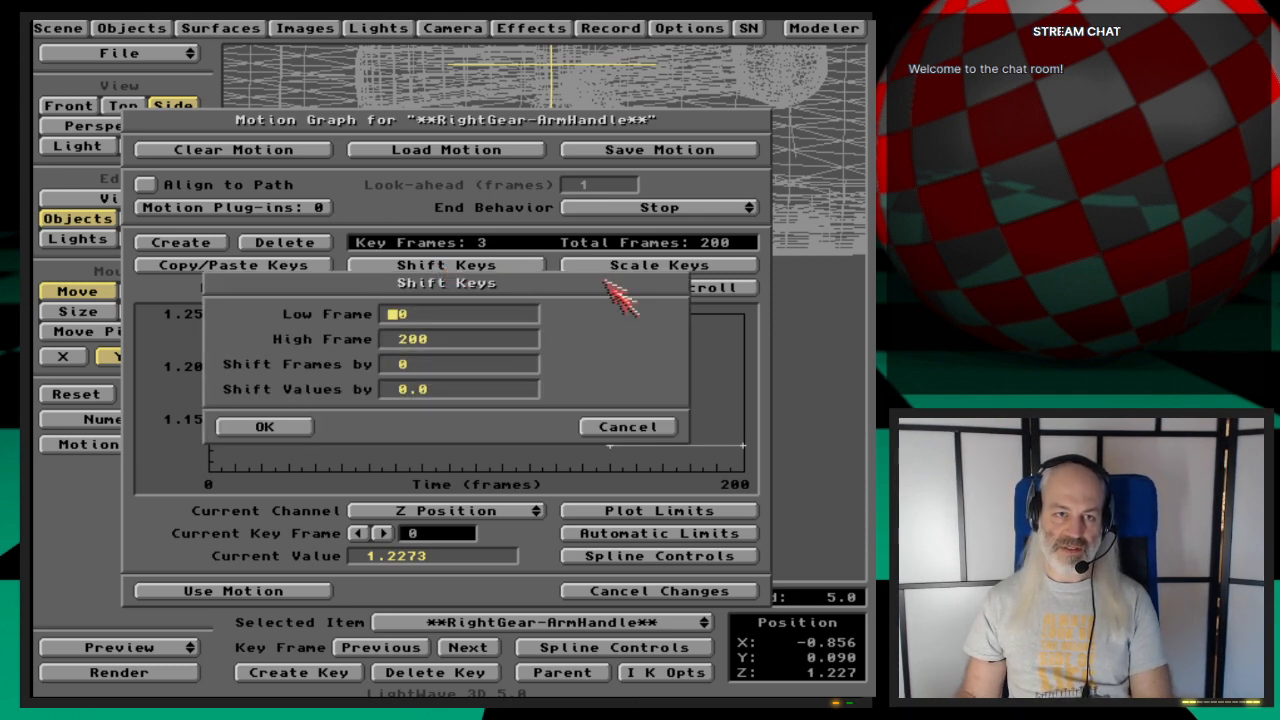
left_click(388, 315)
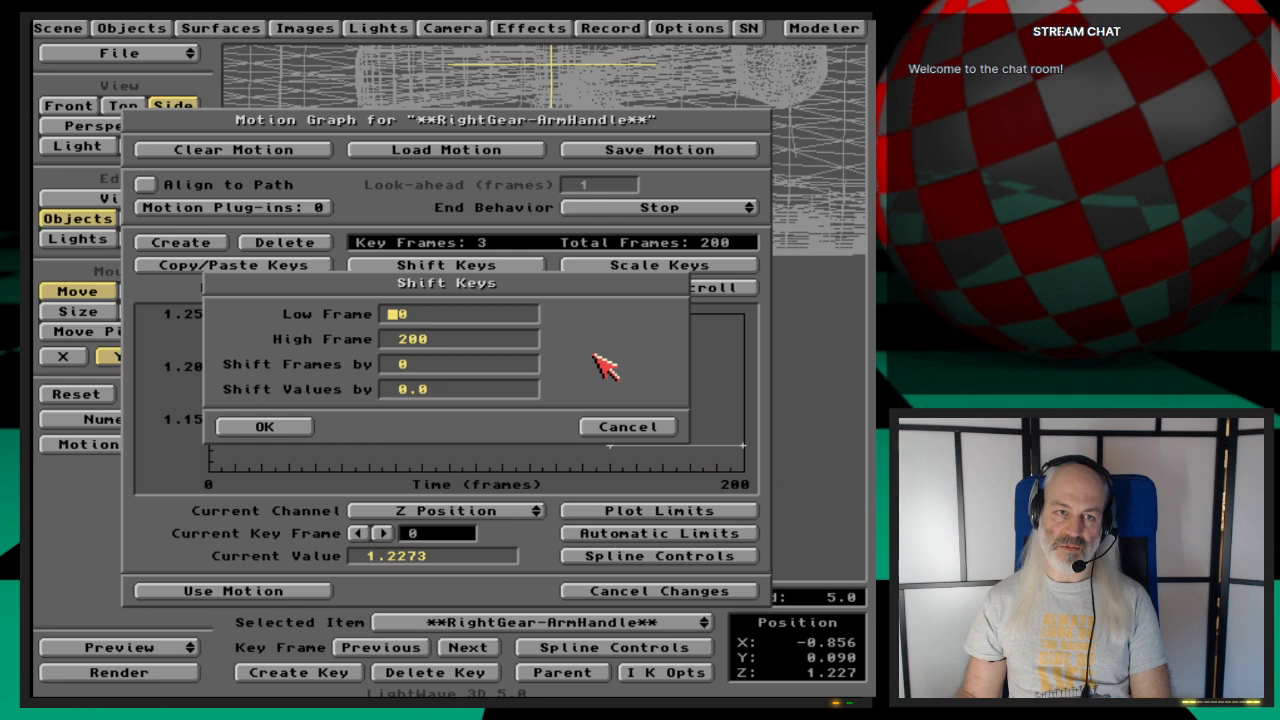
key("Tab")
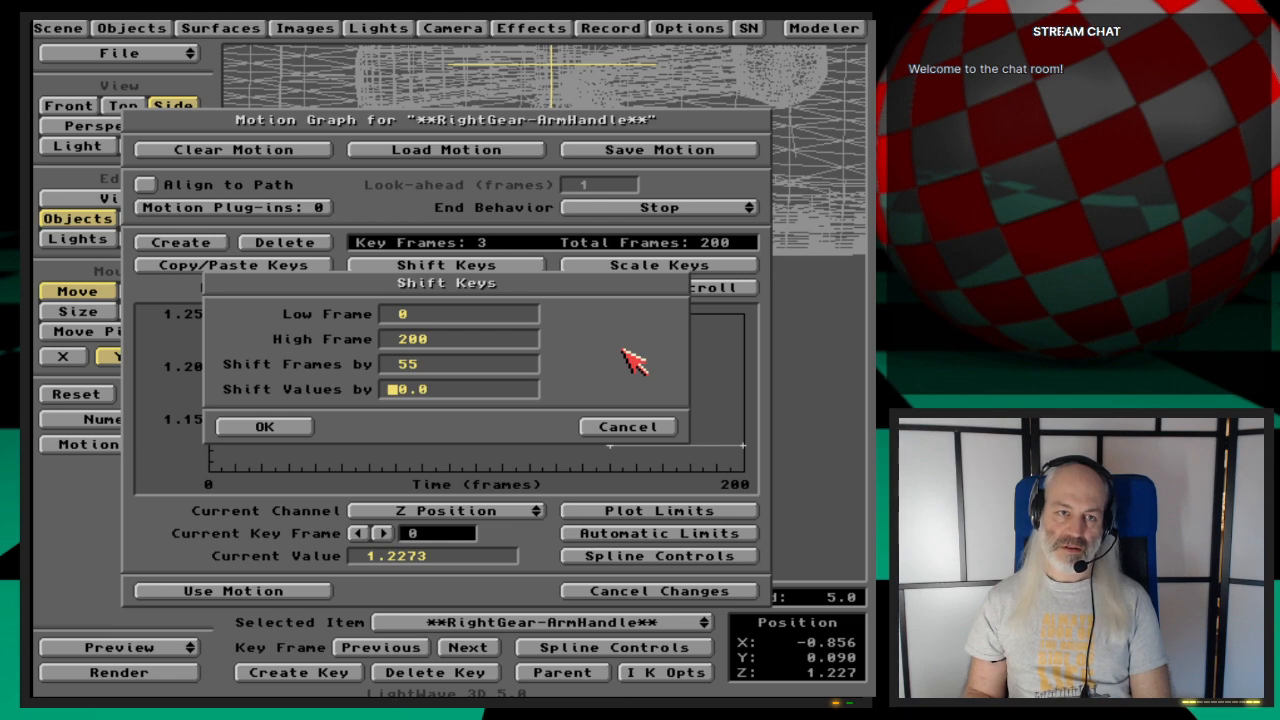
key("Return")
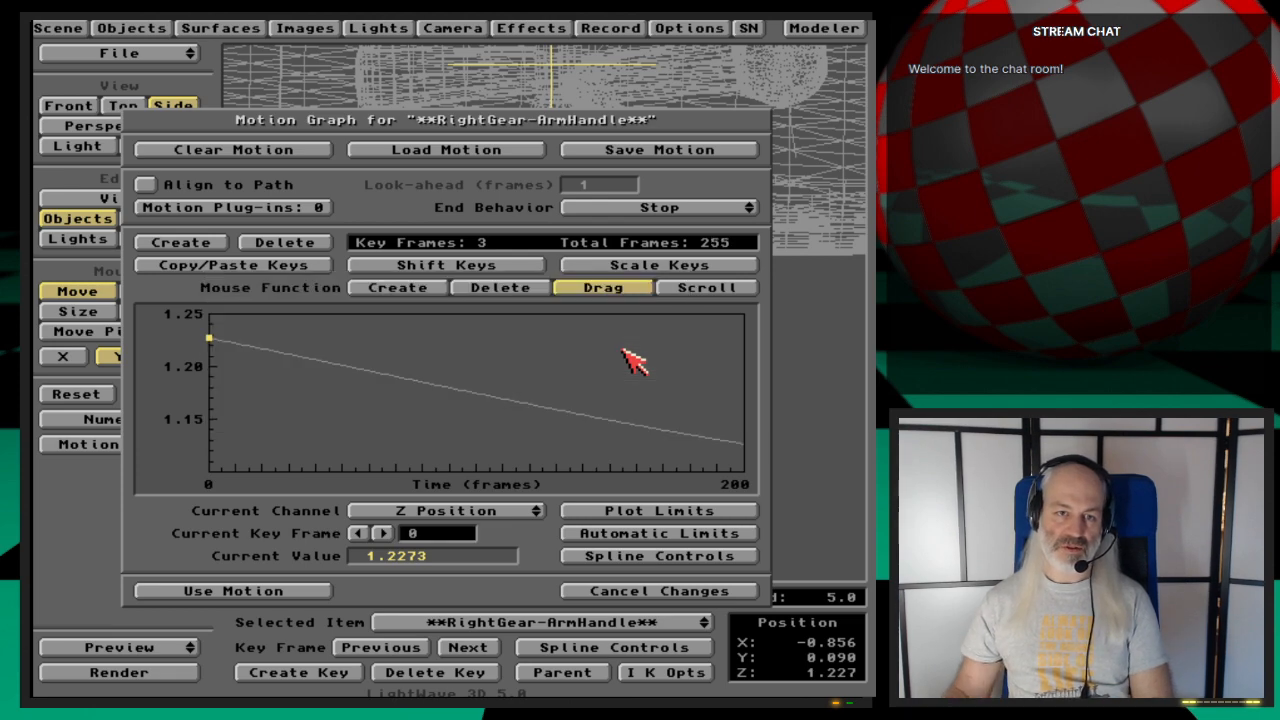
left_click(722, 536)
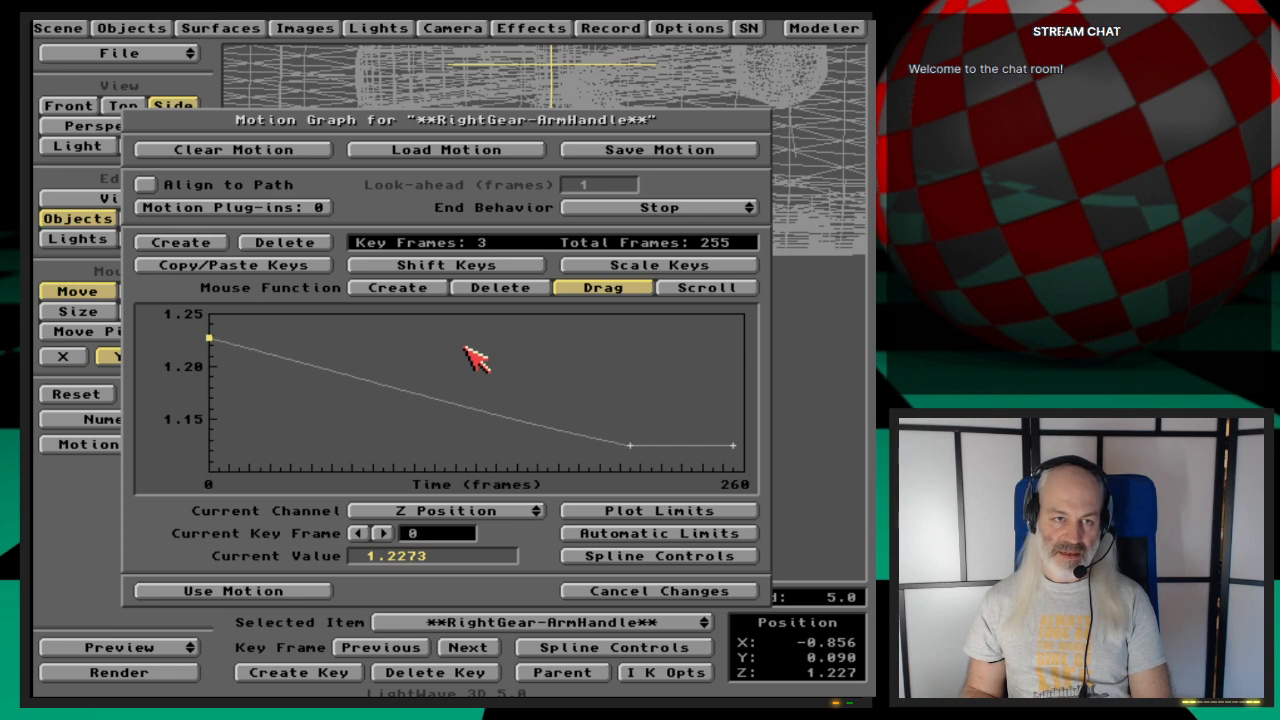
Step: Create a key at frame 55 in the arm handle's motion, make its spline linear, and apply the motion
key("Return")
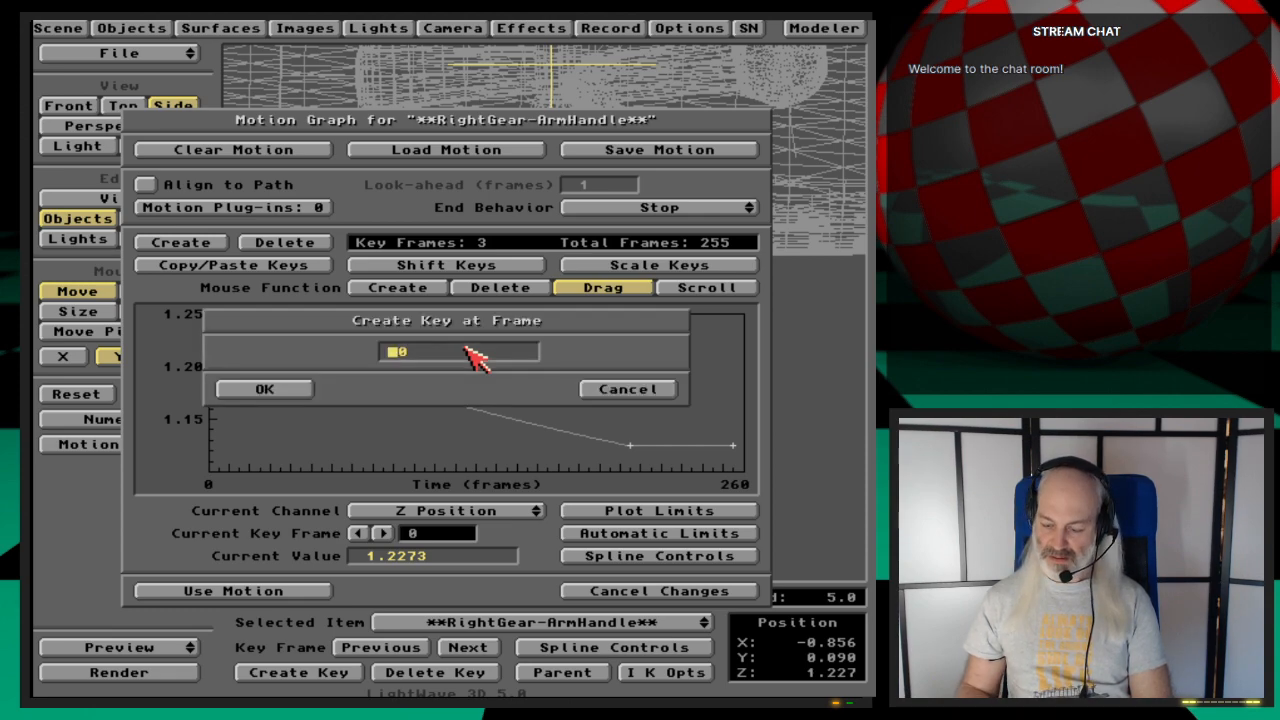
key("Return")
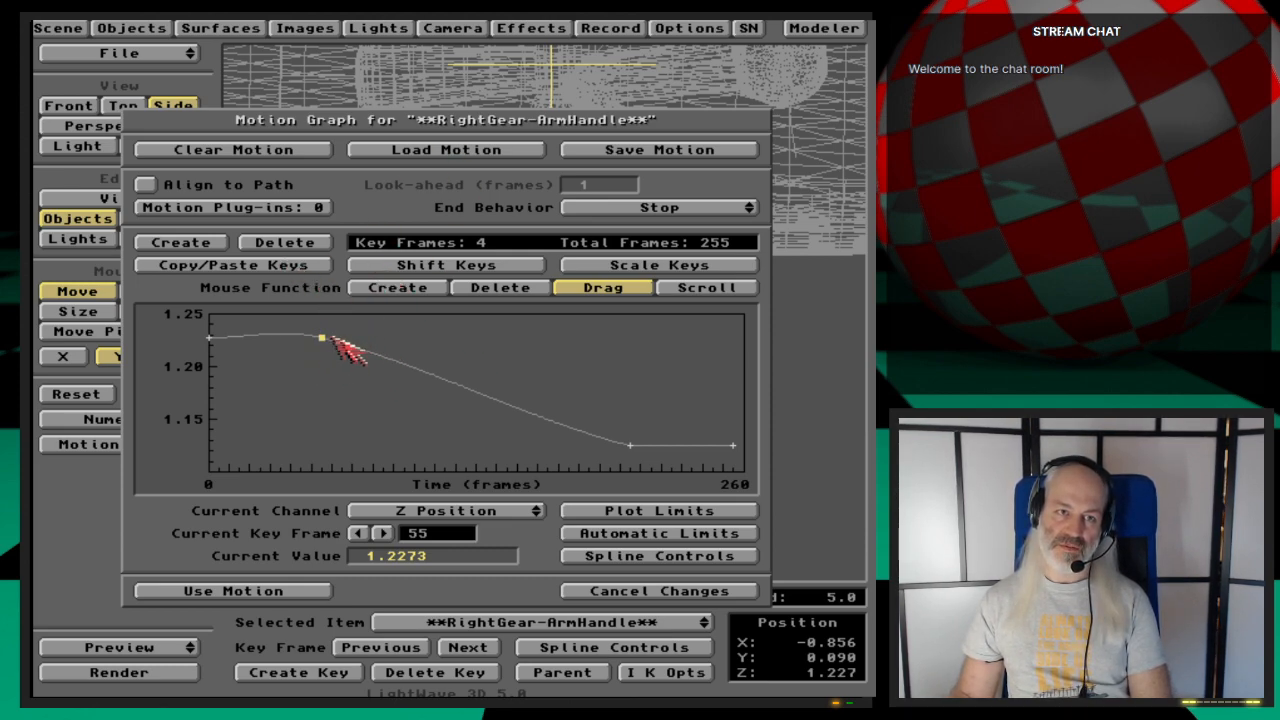
left_click(614, 558)
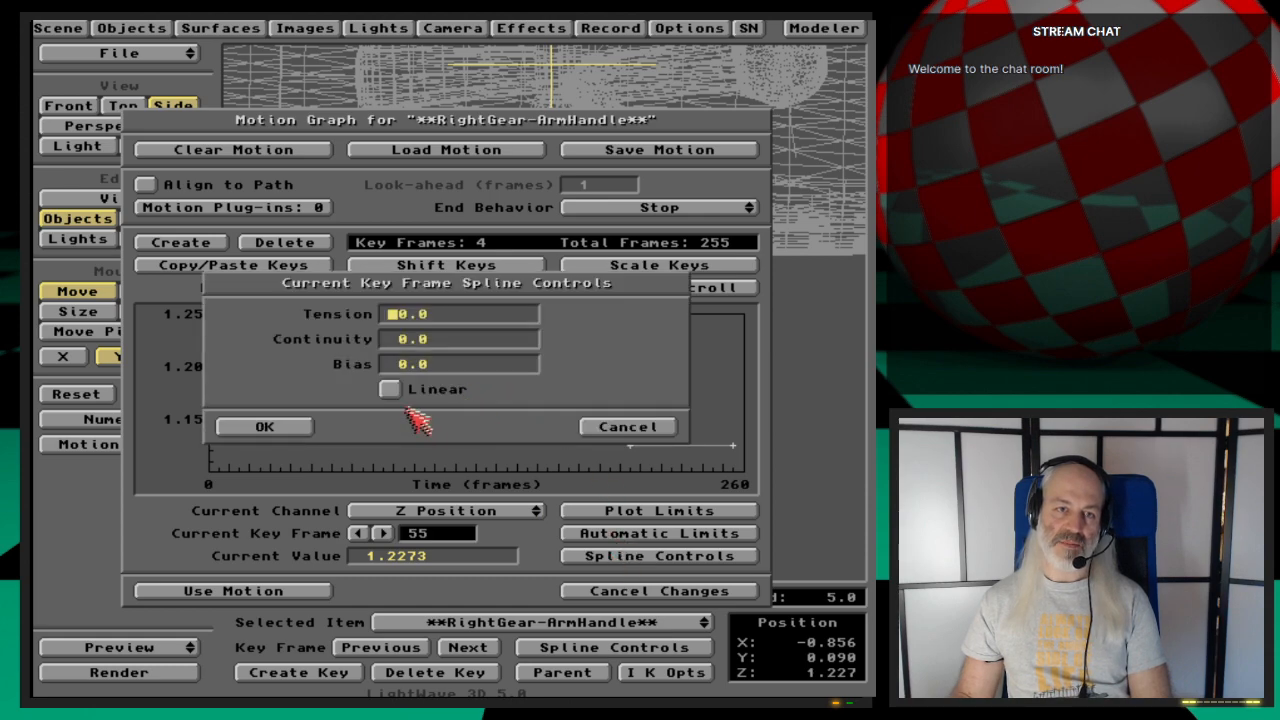
left_click(295, 424)
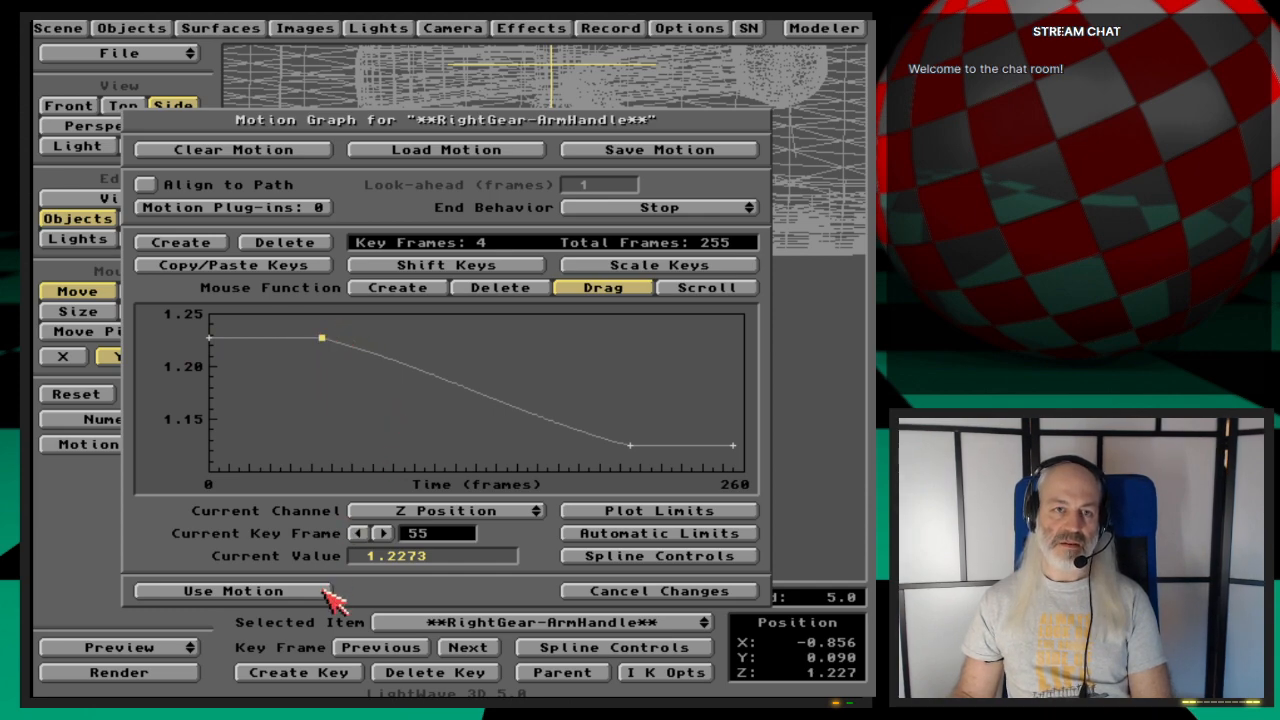
left_click(232, 591)
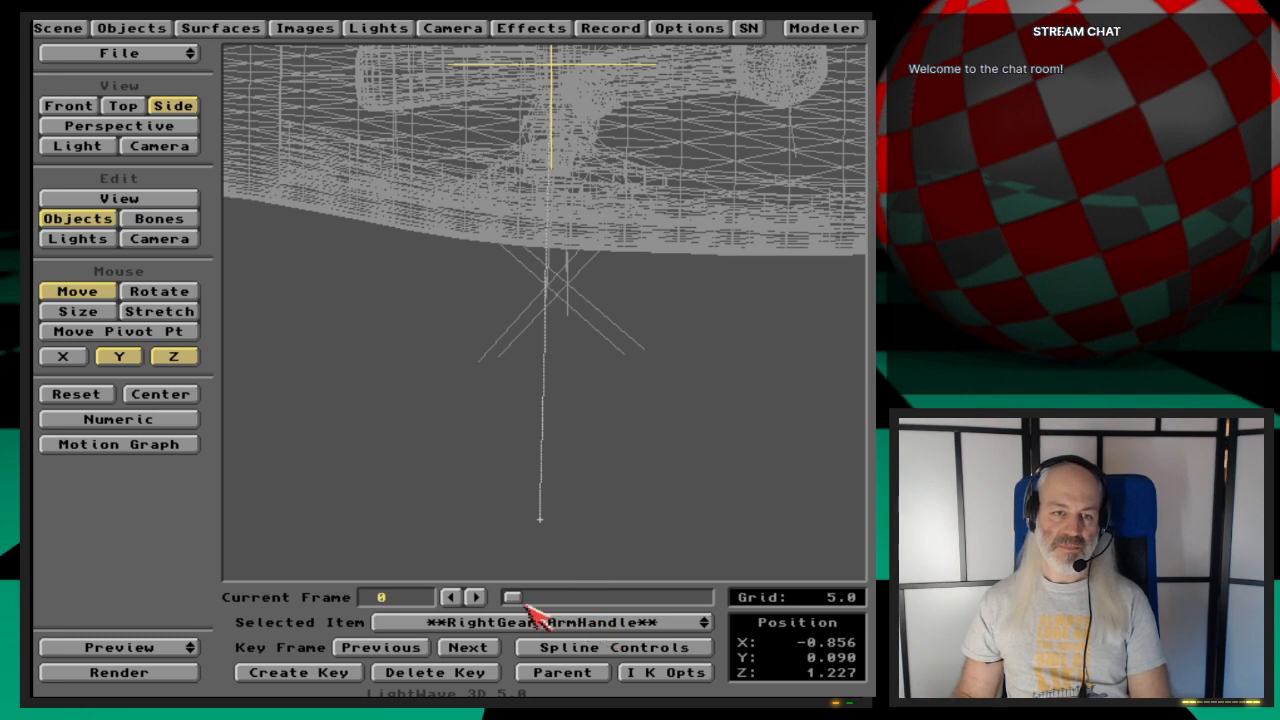
Step: Scrub the animation forward and back to frame 0, and select the **RightFootHandle** null
left_click_drag(514, 597, 561, 598)
left_click_drag(567, 598, 360, 597)
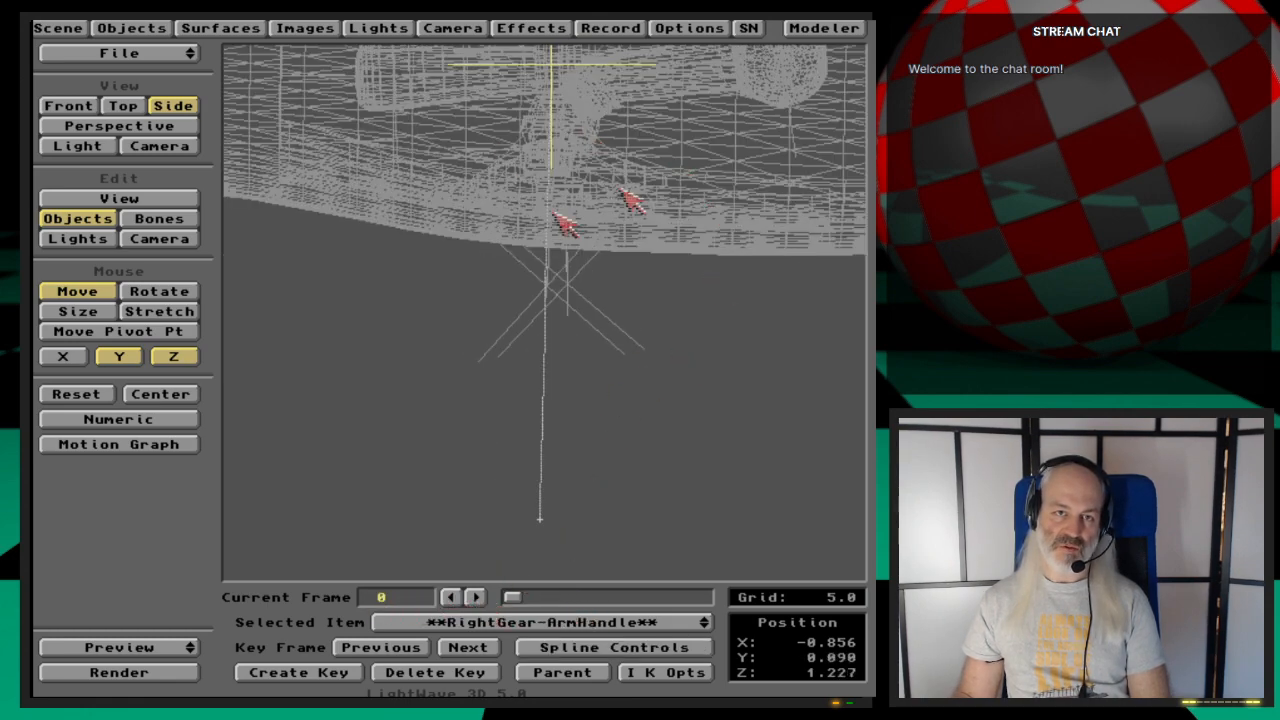
left_click(652, 623)
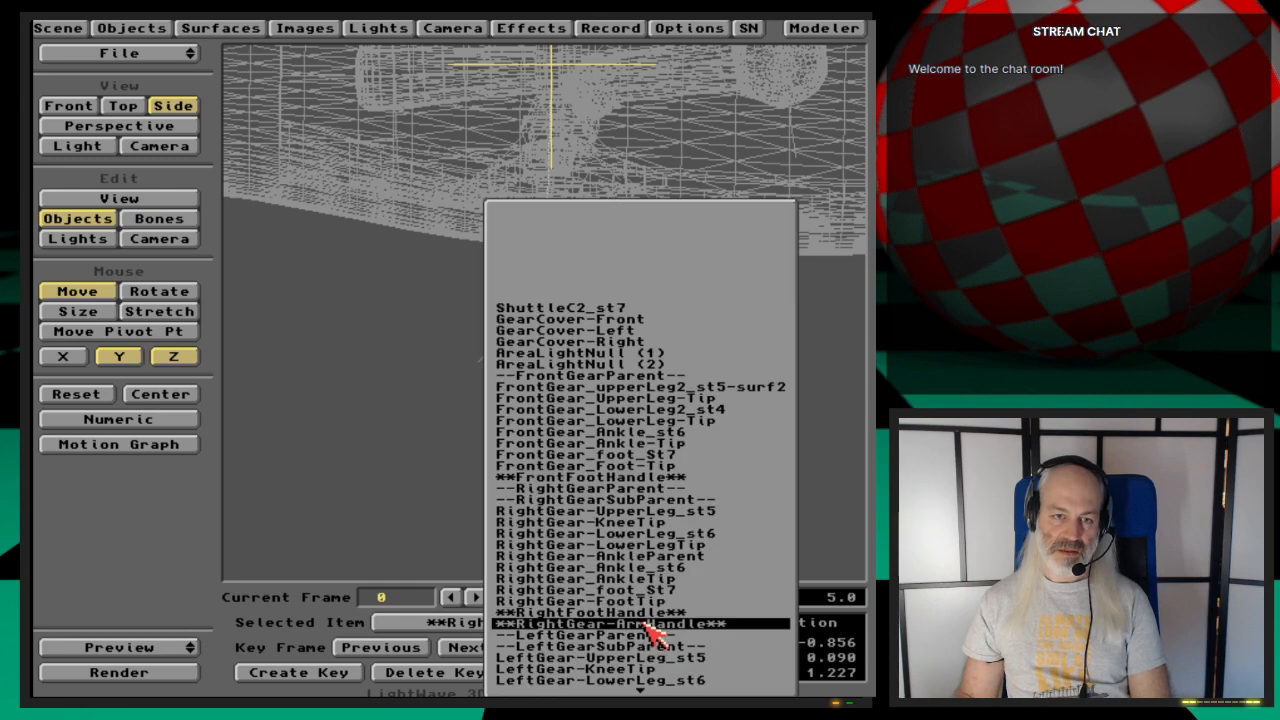
left_click(745, 613)
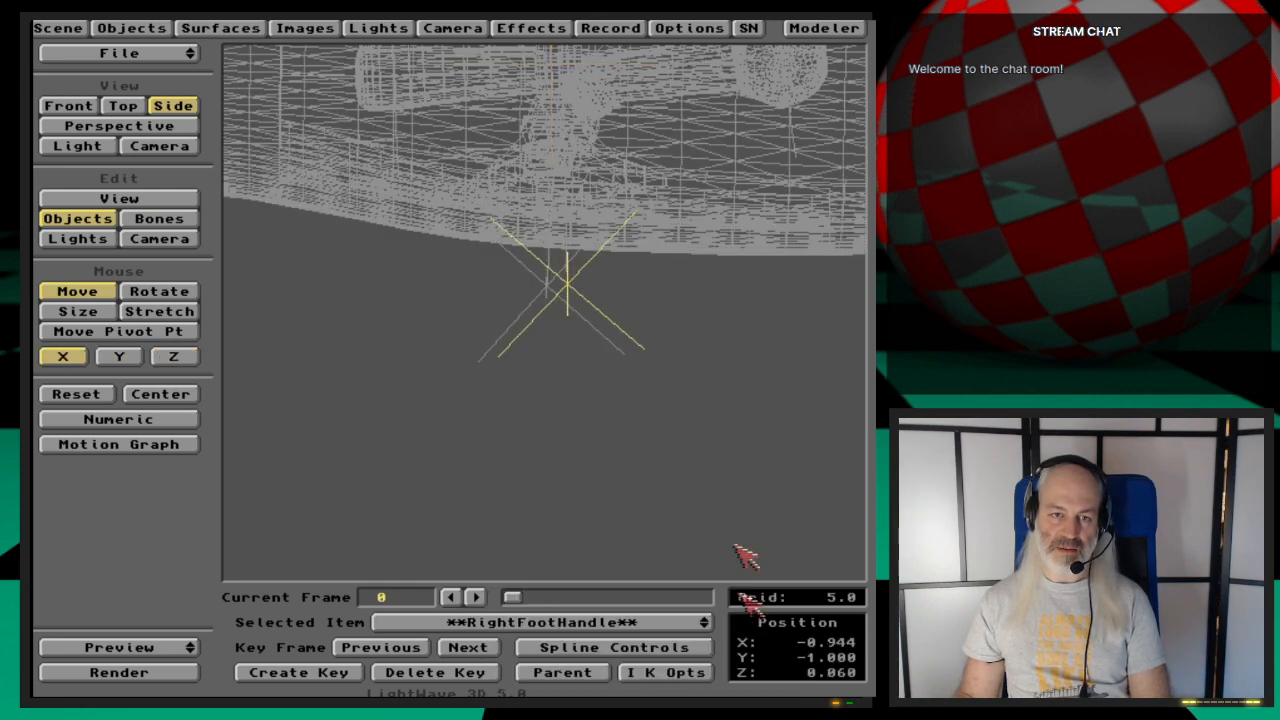
left_click(549, 624)
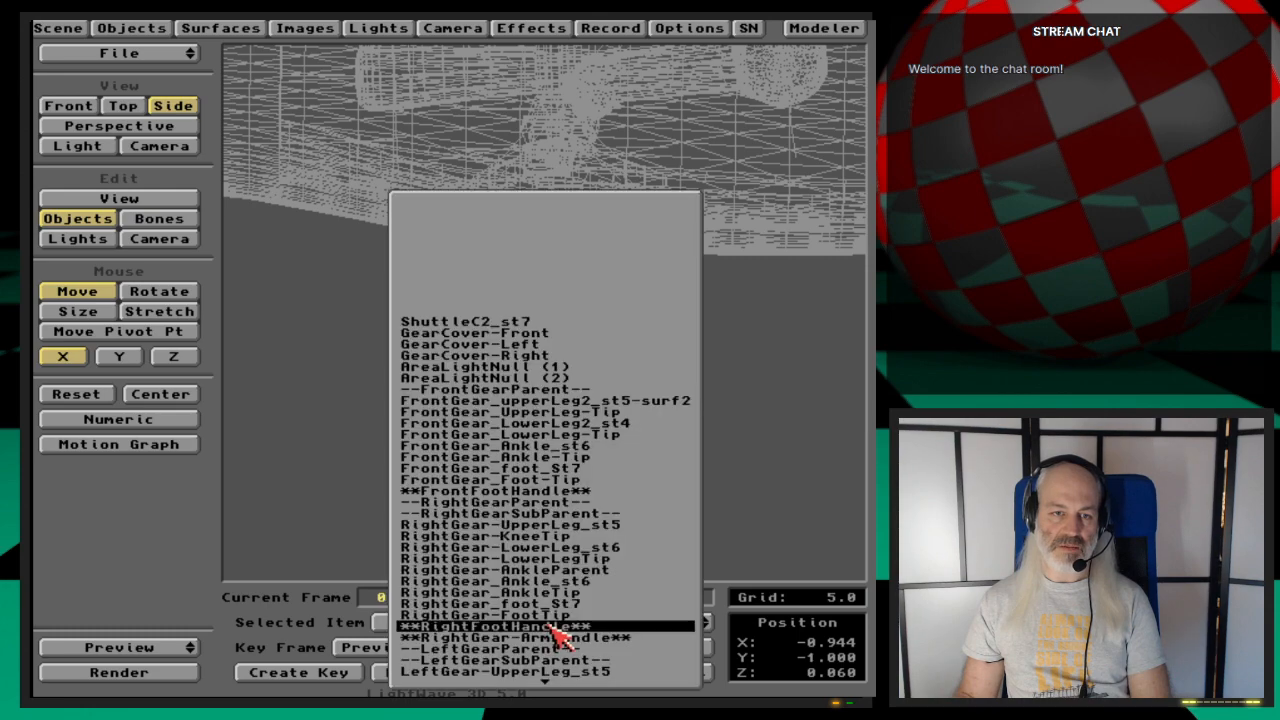
left_click(606, 625)
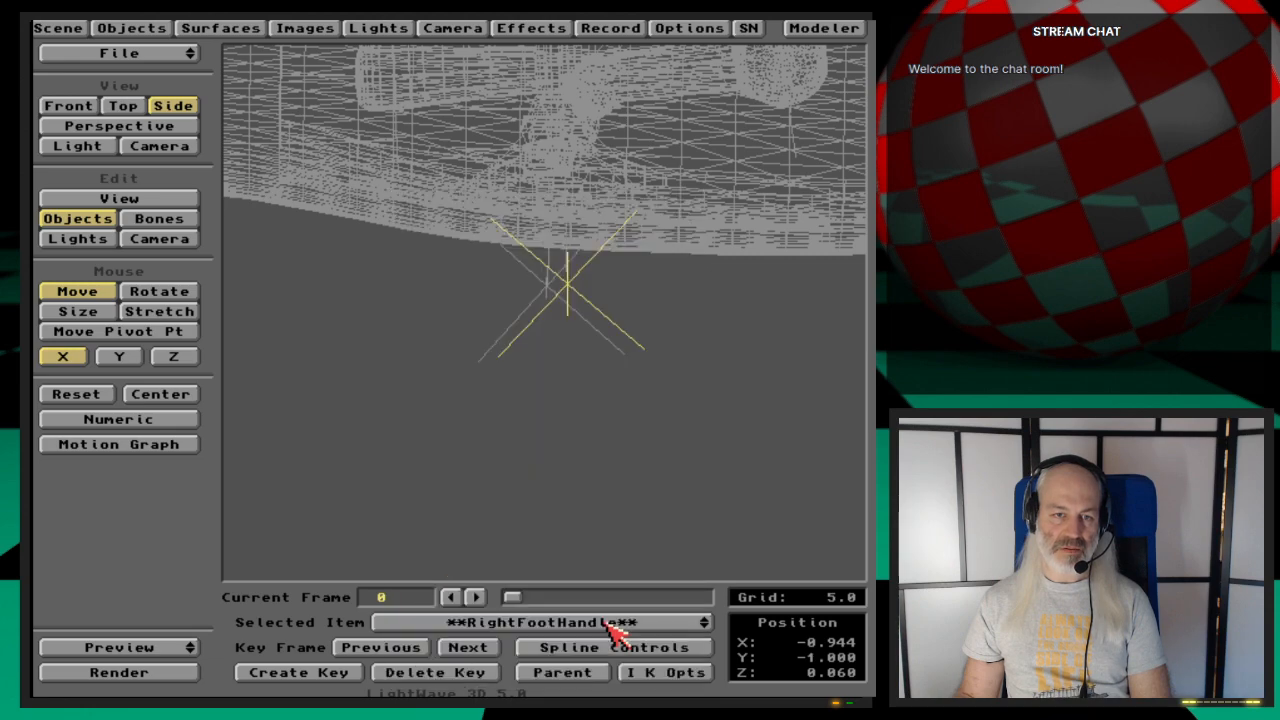
key("Down")
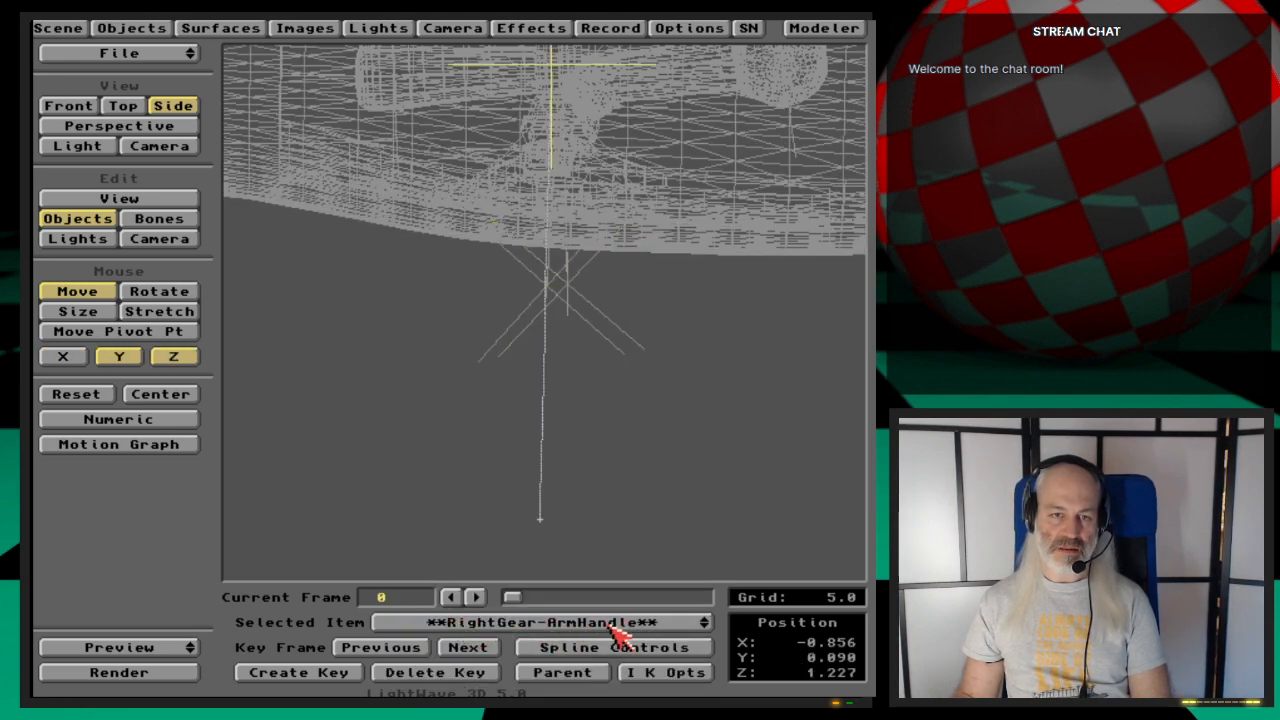
key("Up")
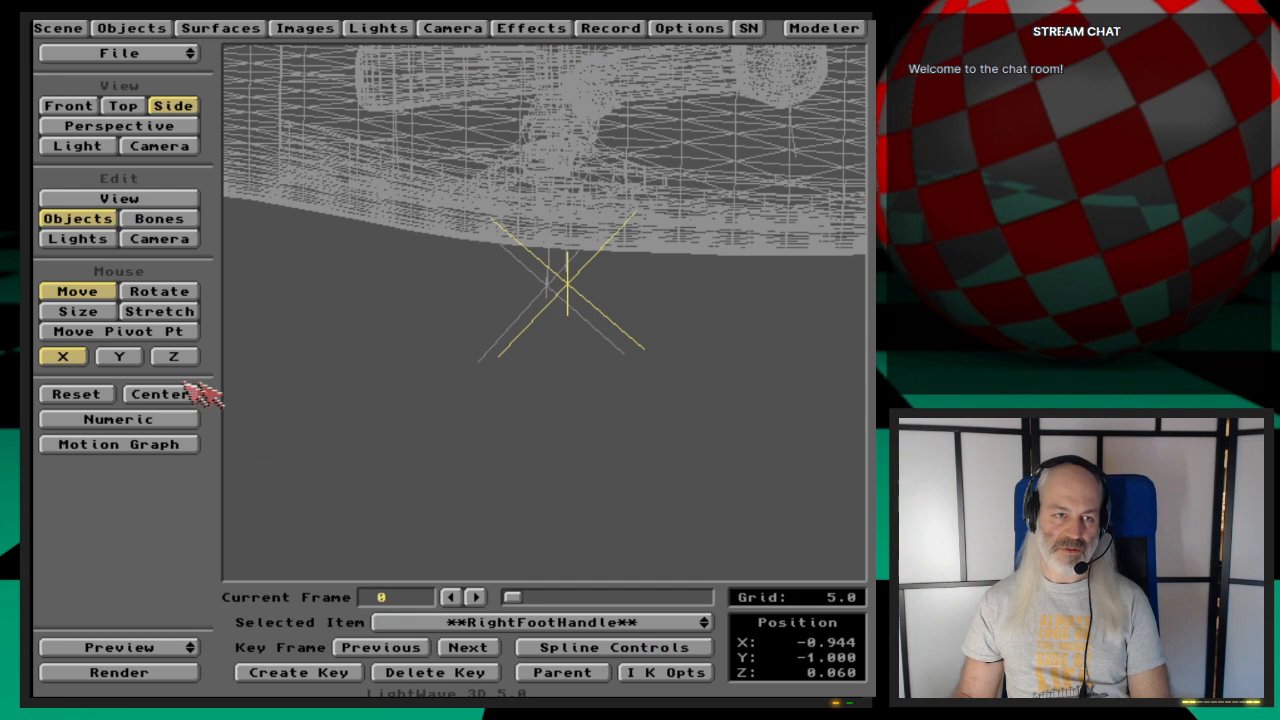
Step: Open the motion graph for **RightFootHandle** and shift its keys between frames 0 and 200 by 55 frames
left_click(176, 456)
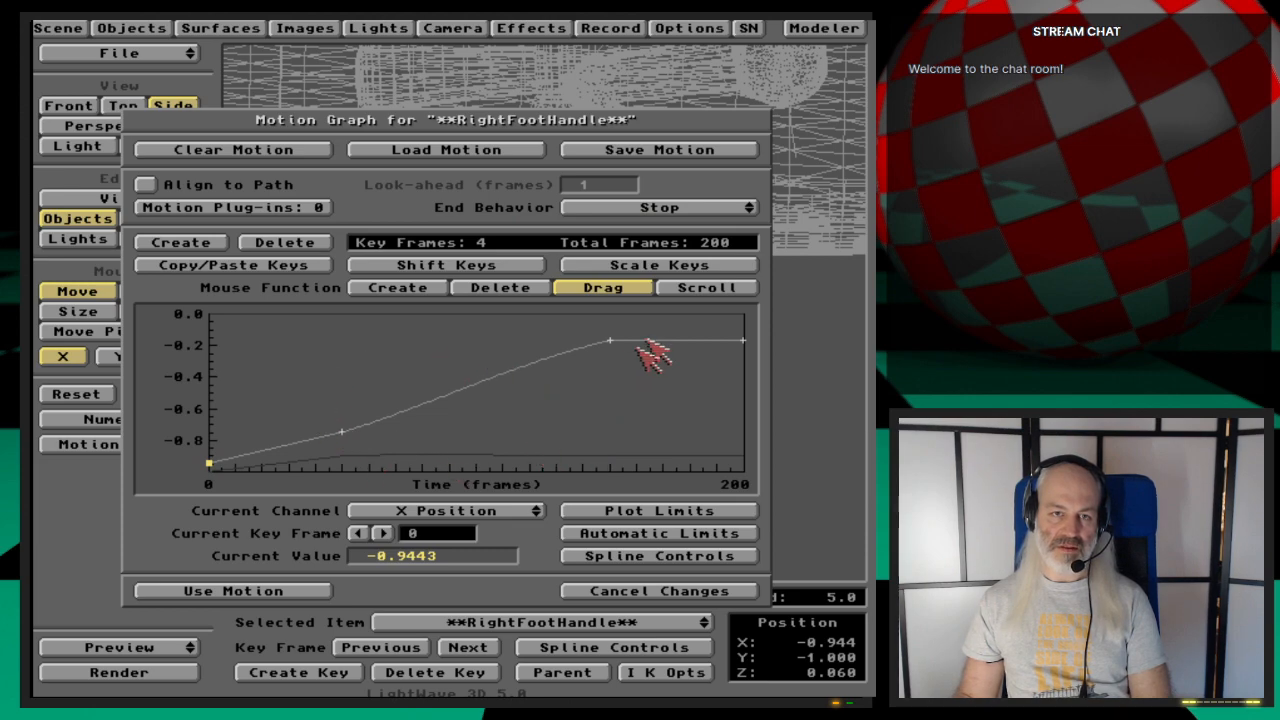
left_click(485, 266)
key("Tab")
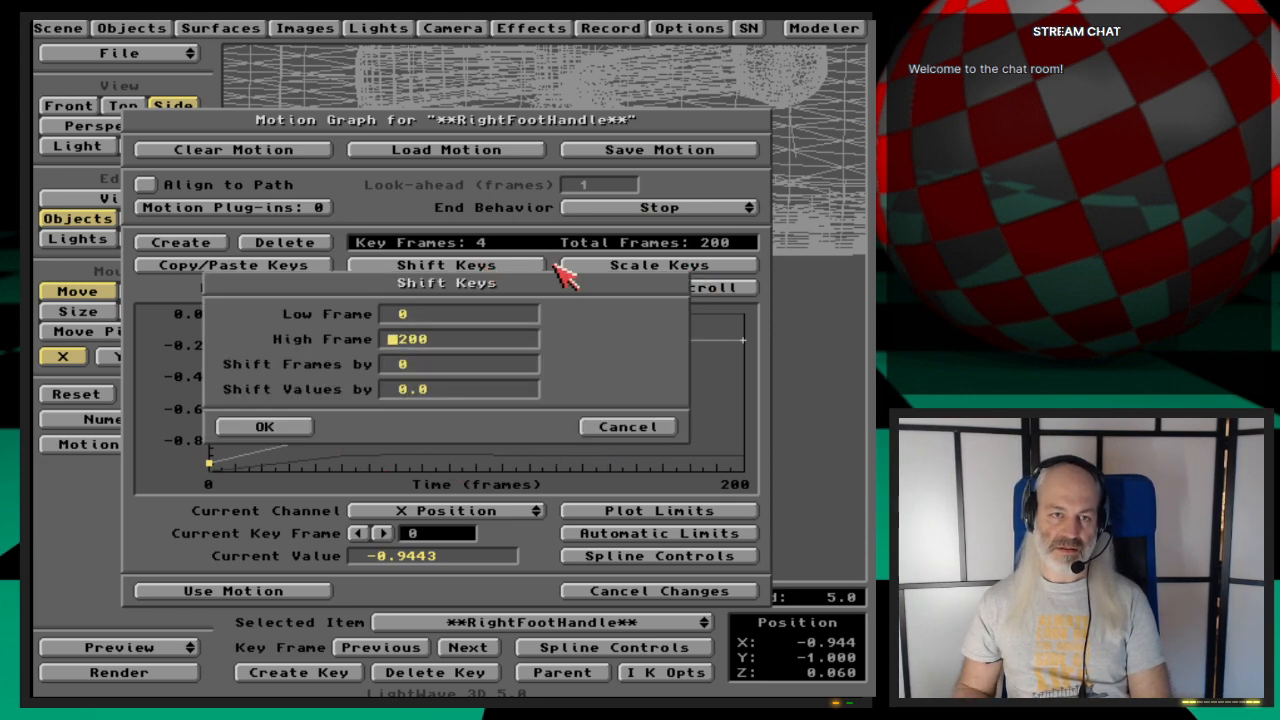
key("Tab")
type("55")
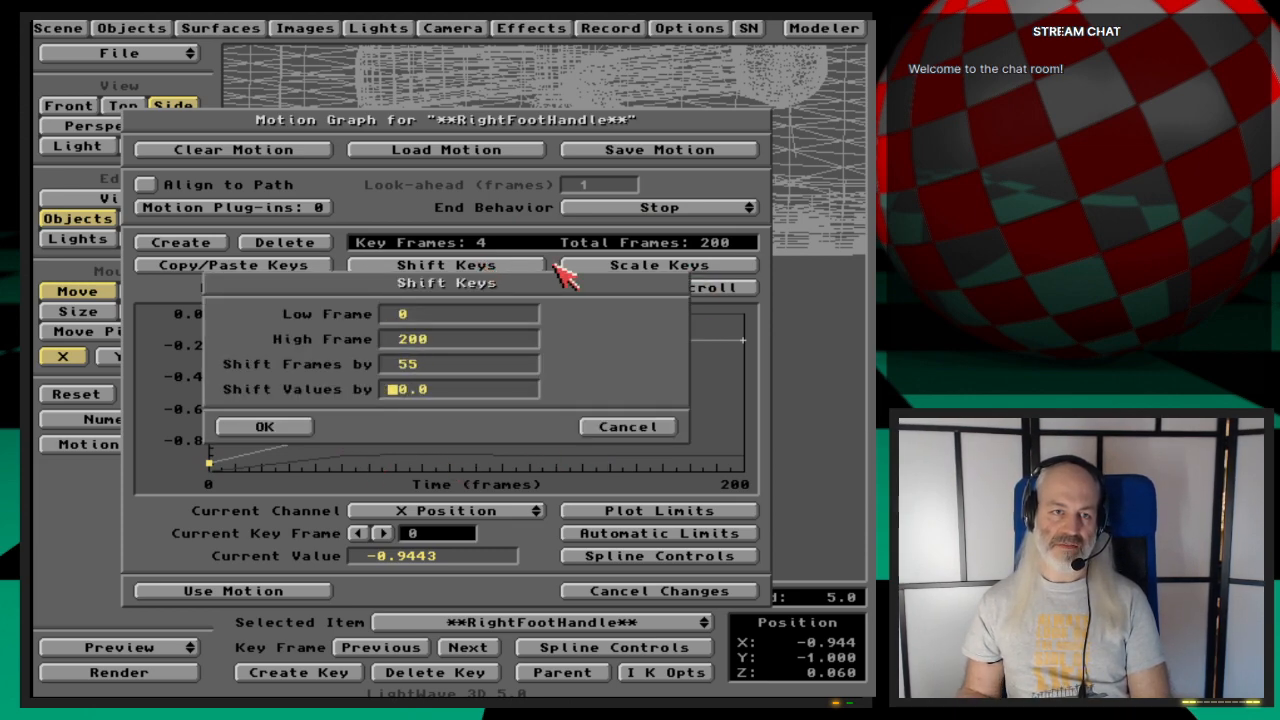
key("Return")
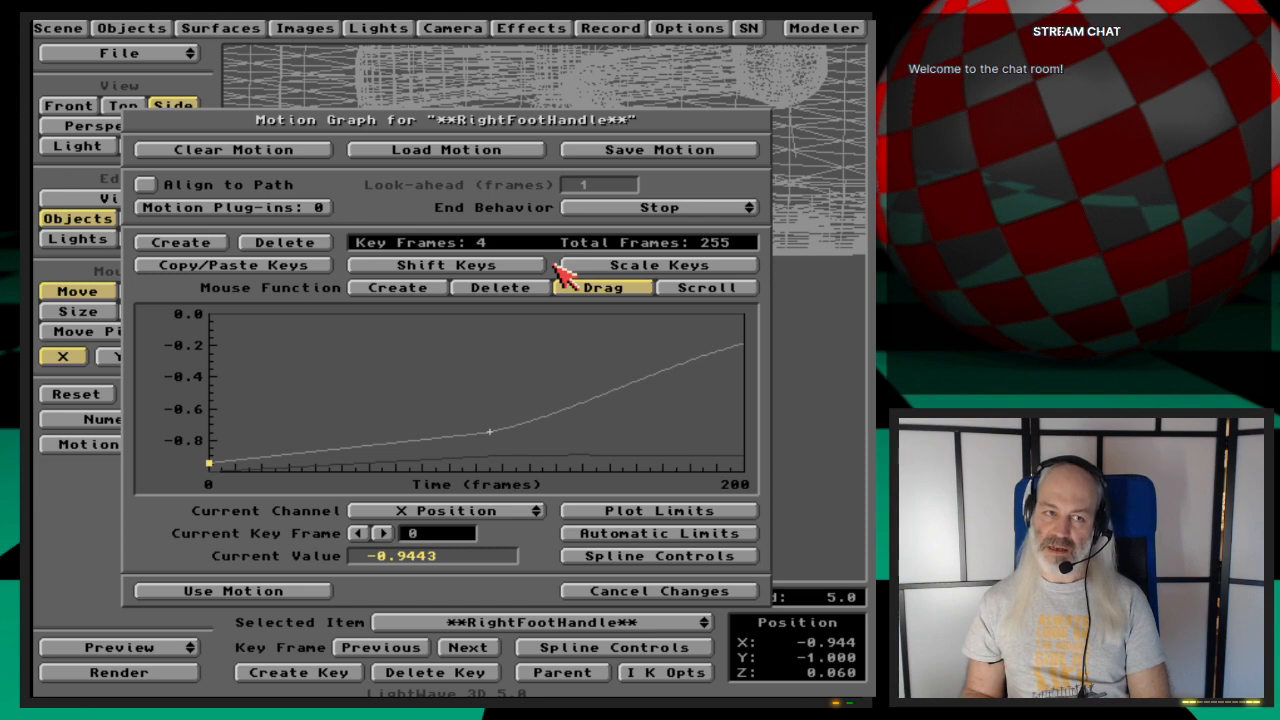
Step: Add a linear key at frame 55 to the foot handle's motion and apply the changed motion
key("Return")
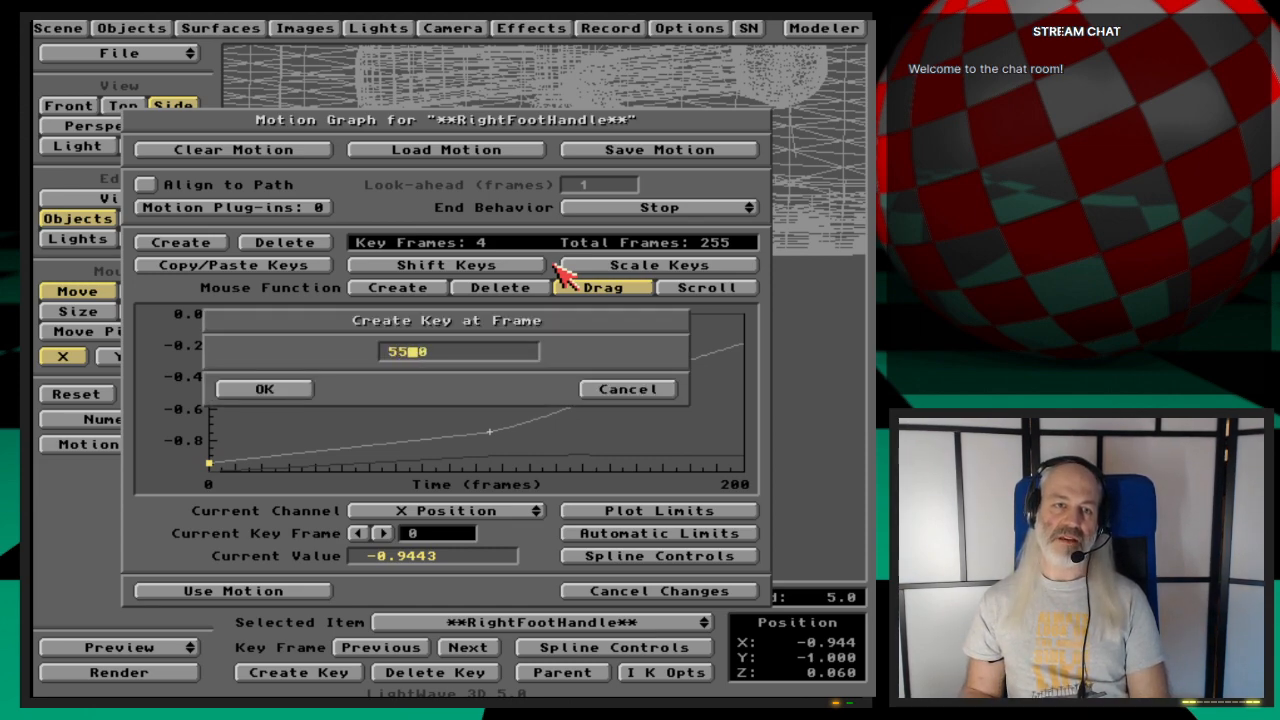
key("Return")
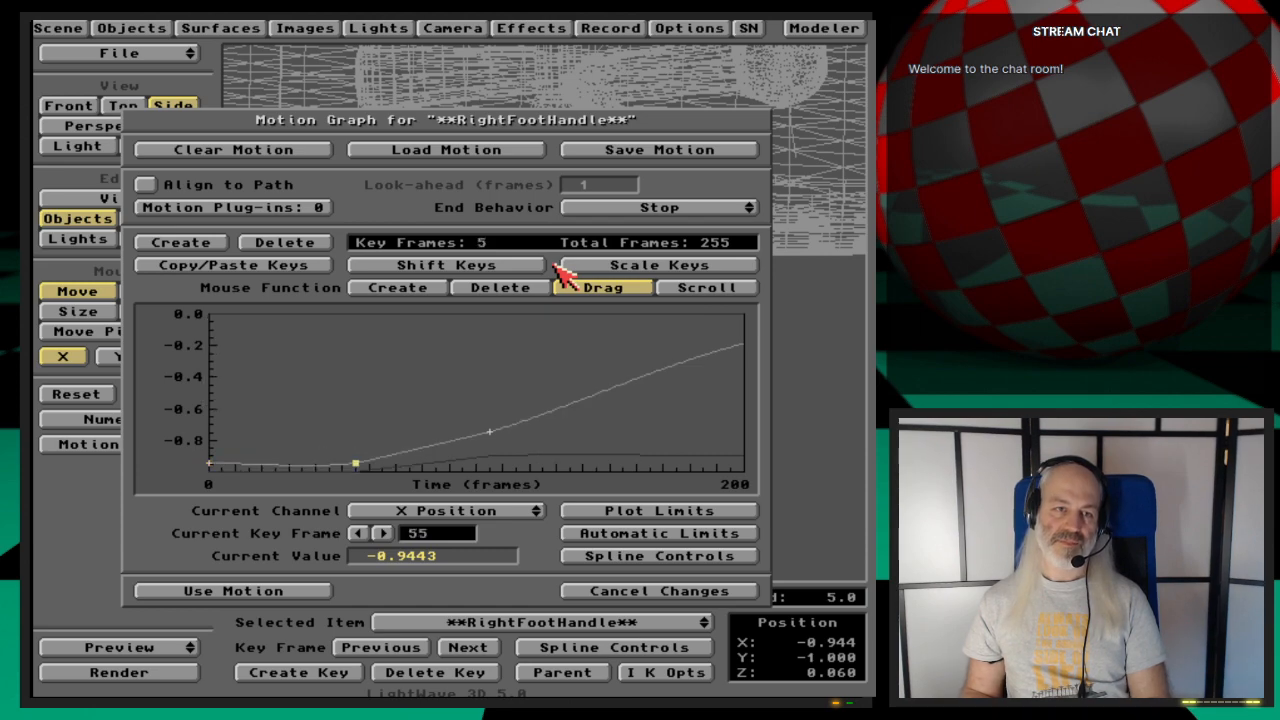
left_click(655, 556)
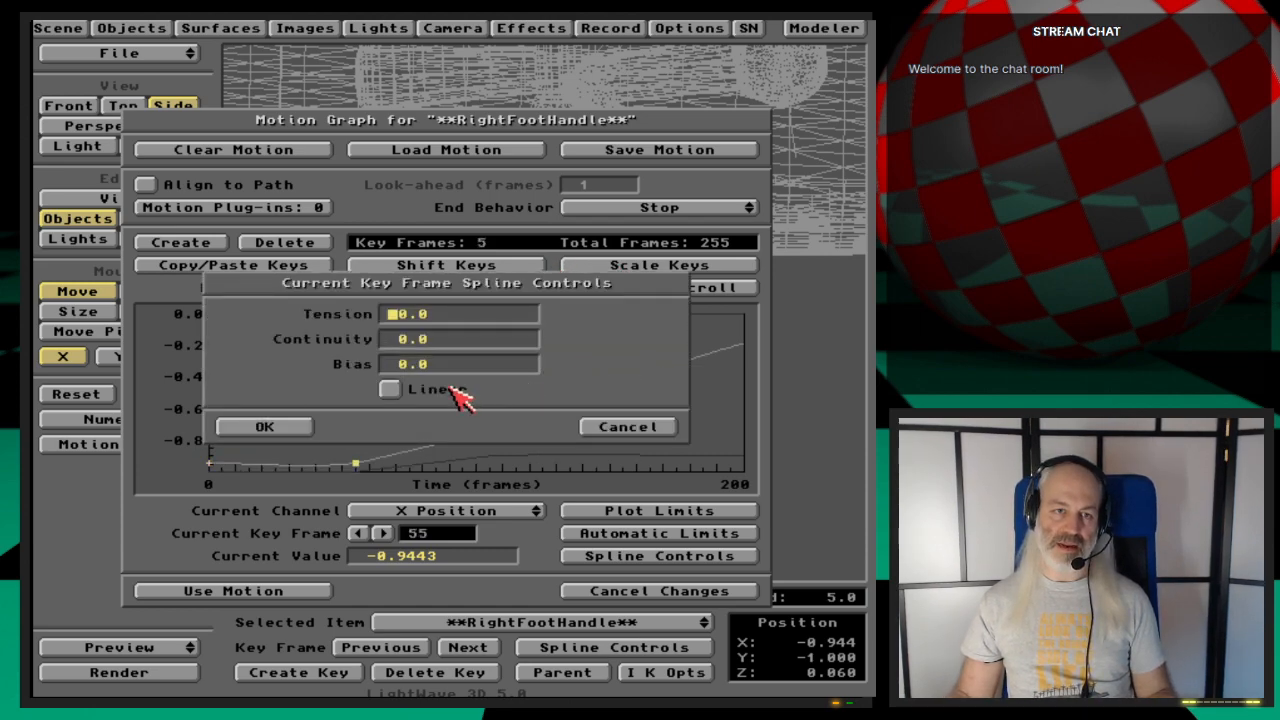
left_click(458, 395)
left_click(272, 432)
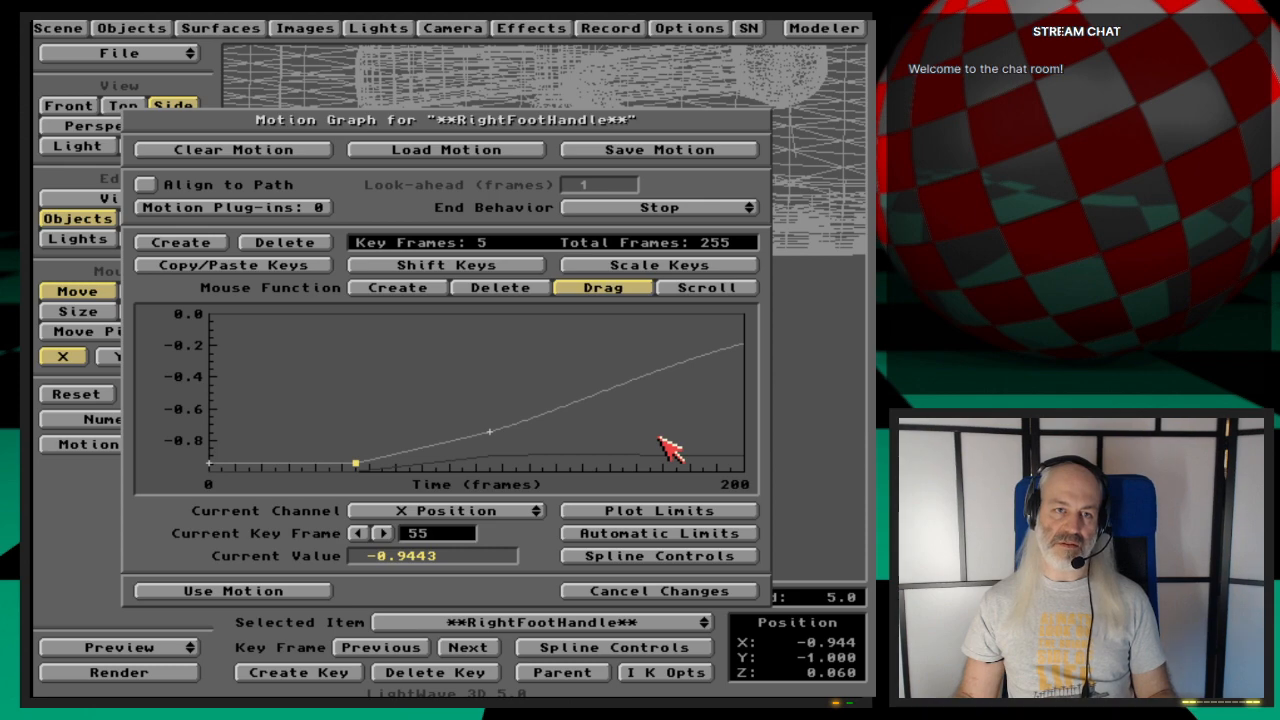
left_click(233, 591)
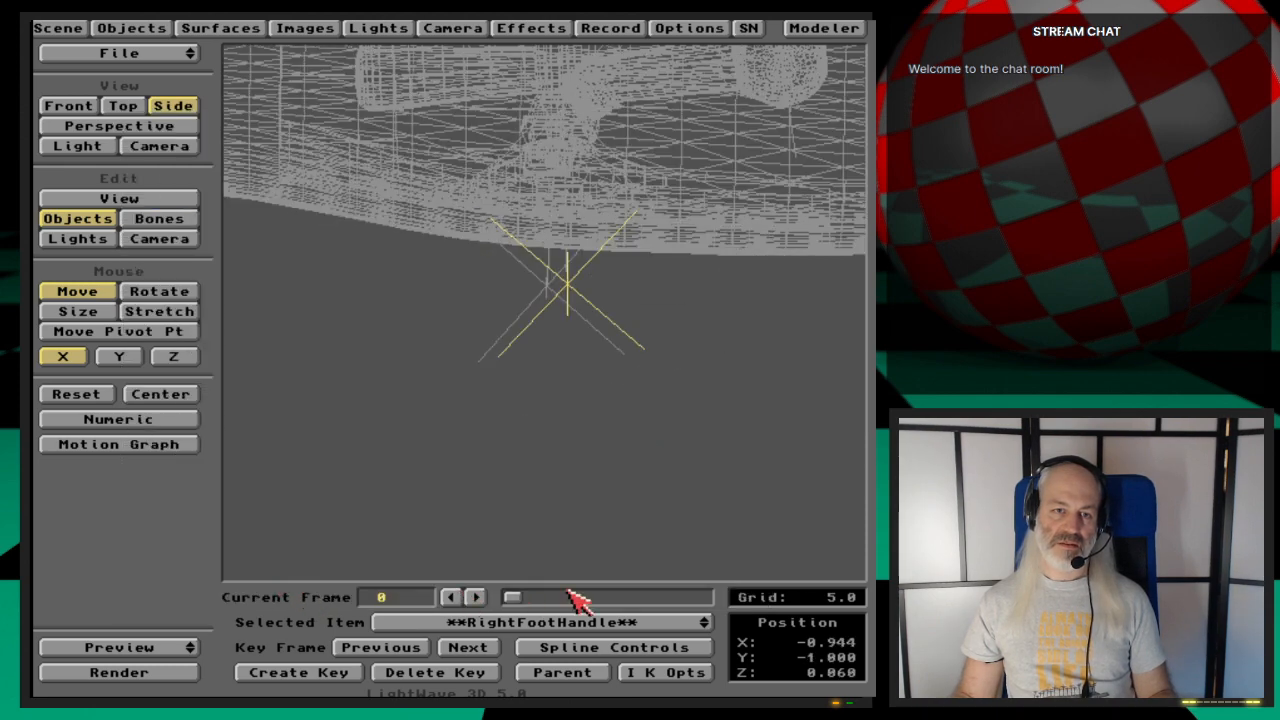
Step: Check the gear animation through the camera view by scrubbing from frame 0 to frame 200
key("6")
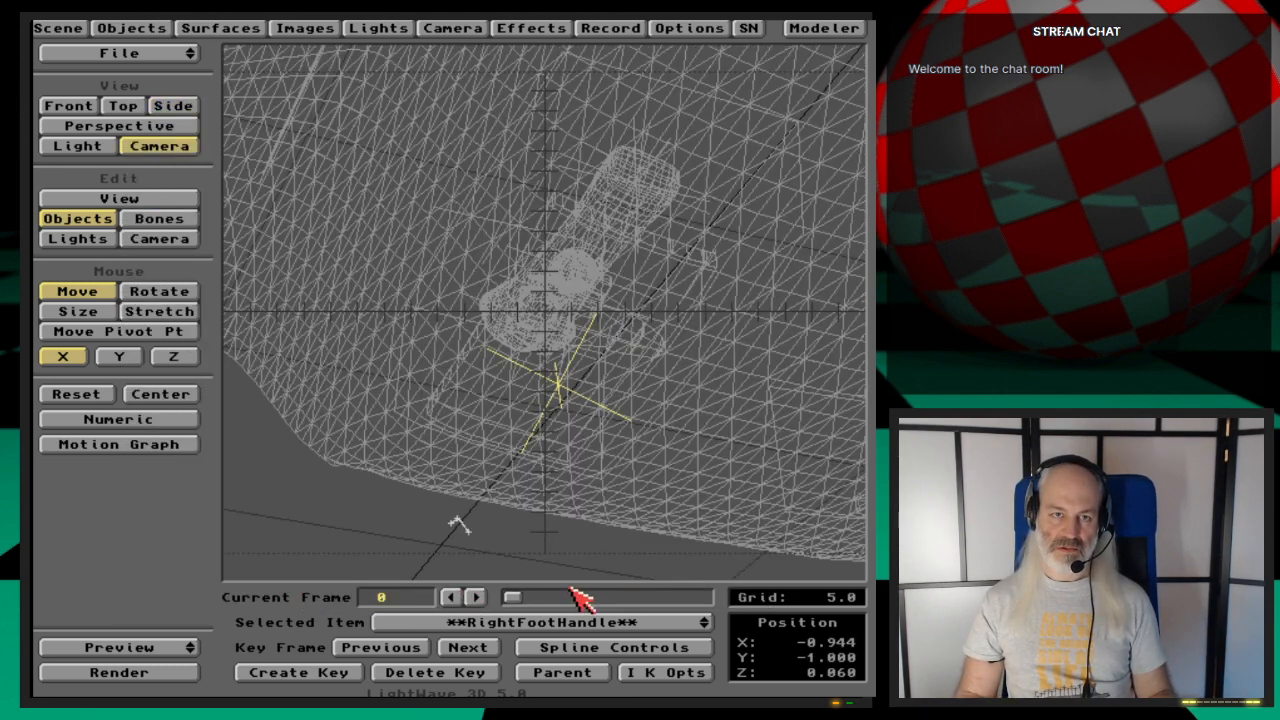
left_click_drag(515, 601, 486, 599)
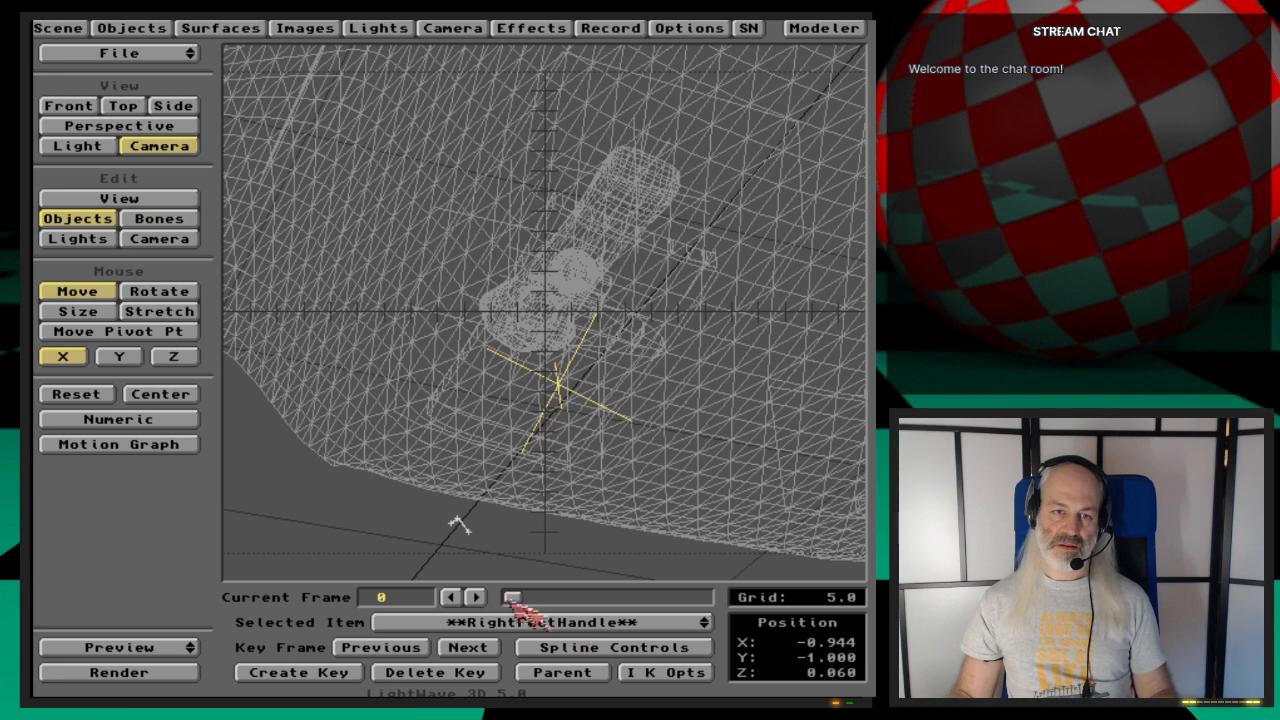
left_click_drag(513, 600, 704, 598)
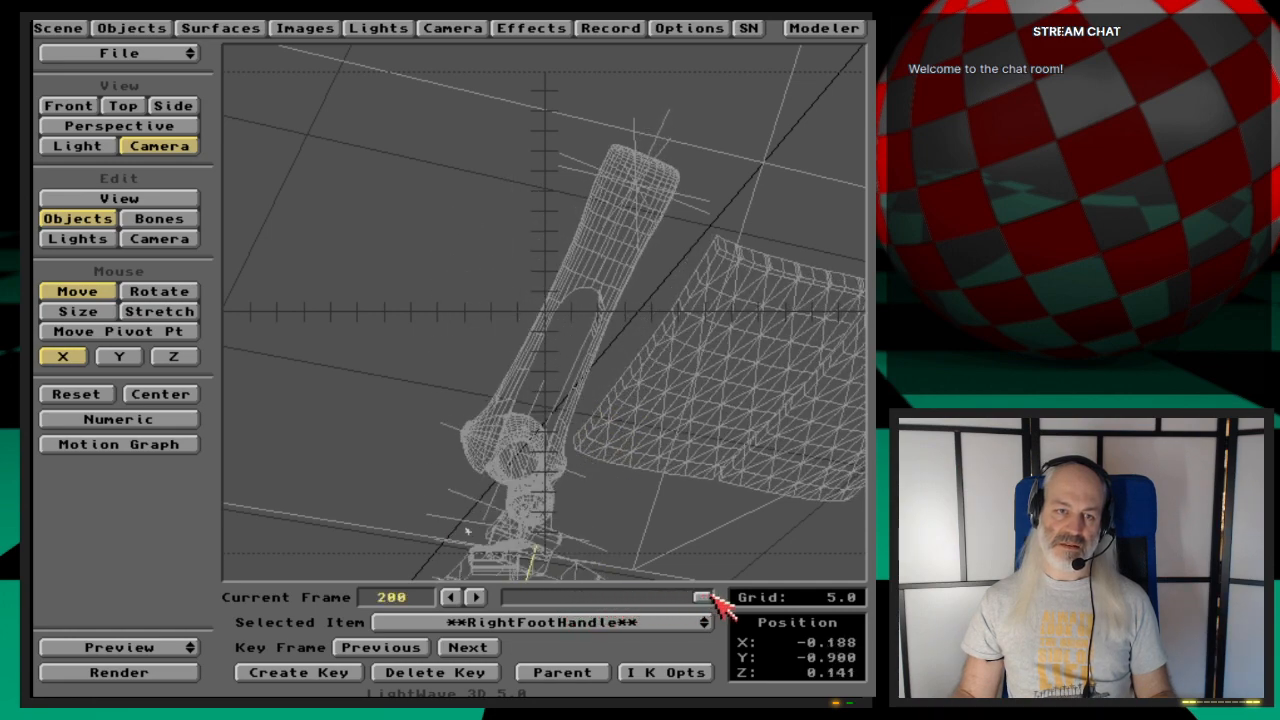
Step: Save the scene as Shuttle-LandingGearIK, overwriting the existing file
key("s")
key("Return")
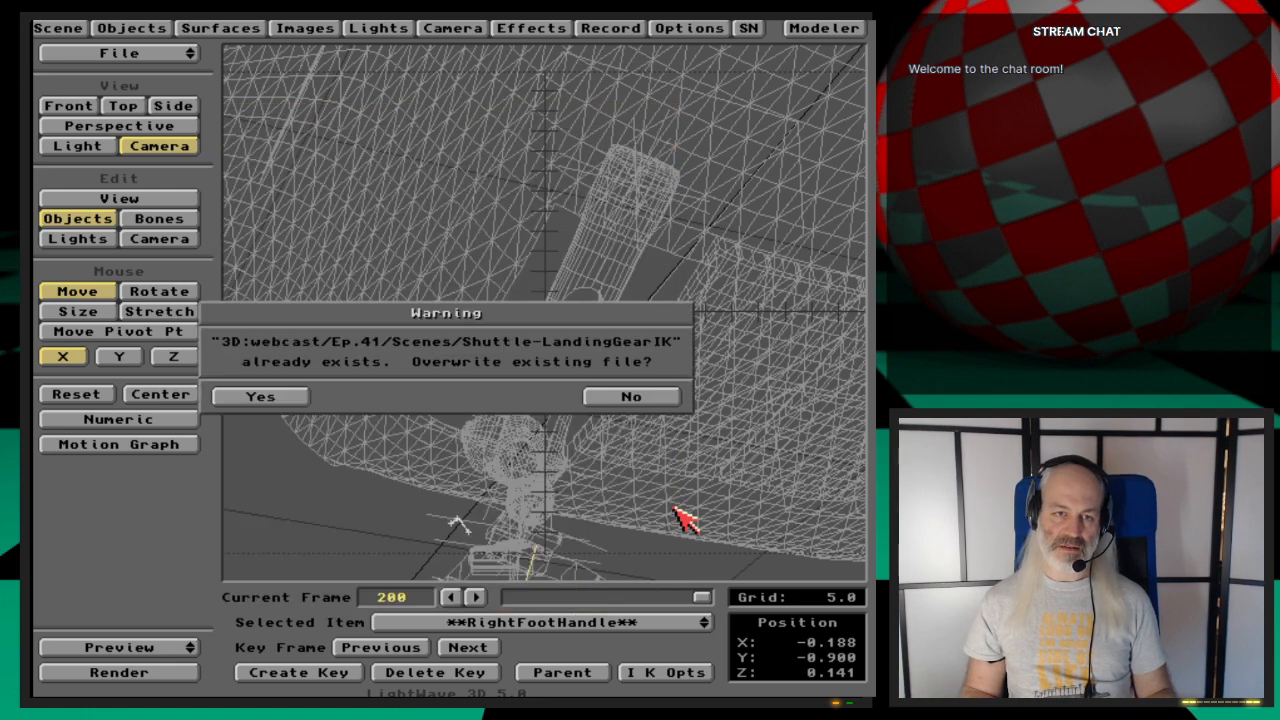
key("Return")
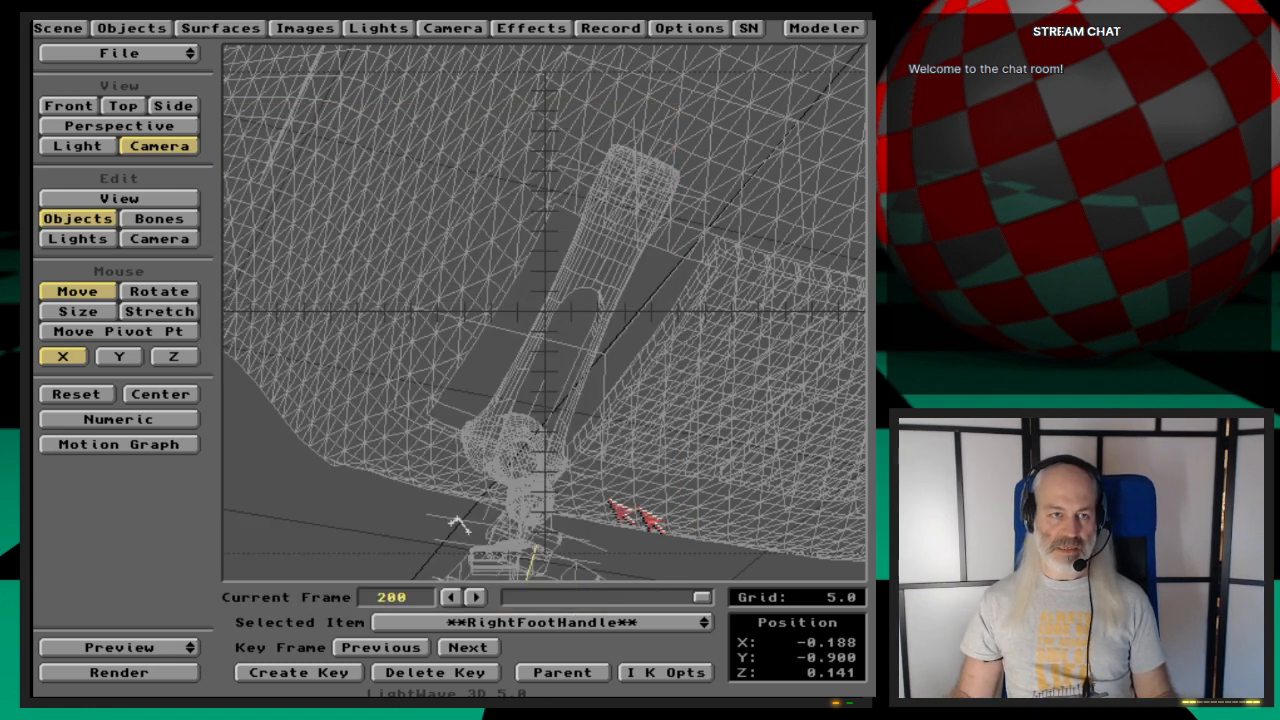
Step: Show the perspective view, rotate it to face the extended right gear leg, and select the camera for editing
left_click(160, 239)
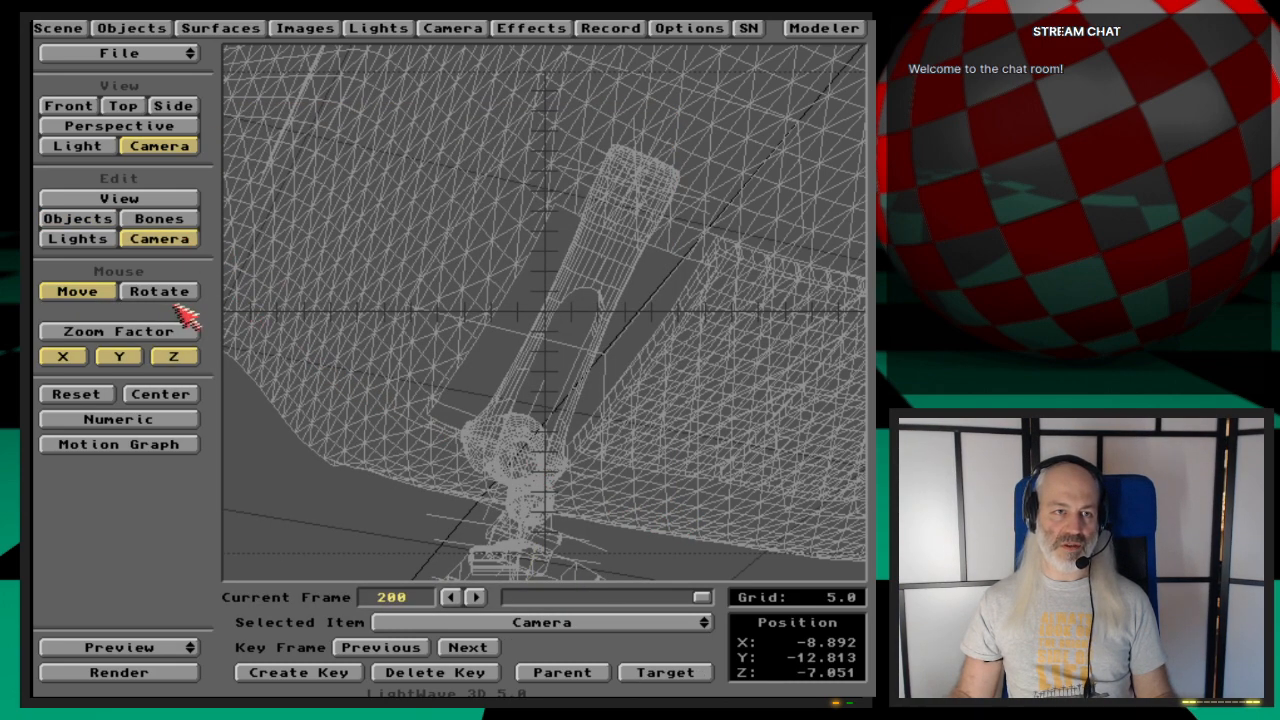
key("4")
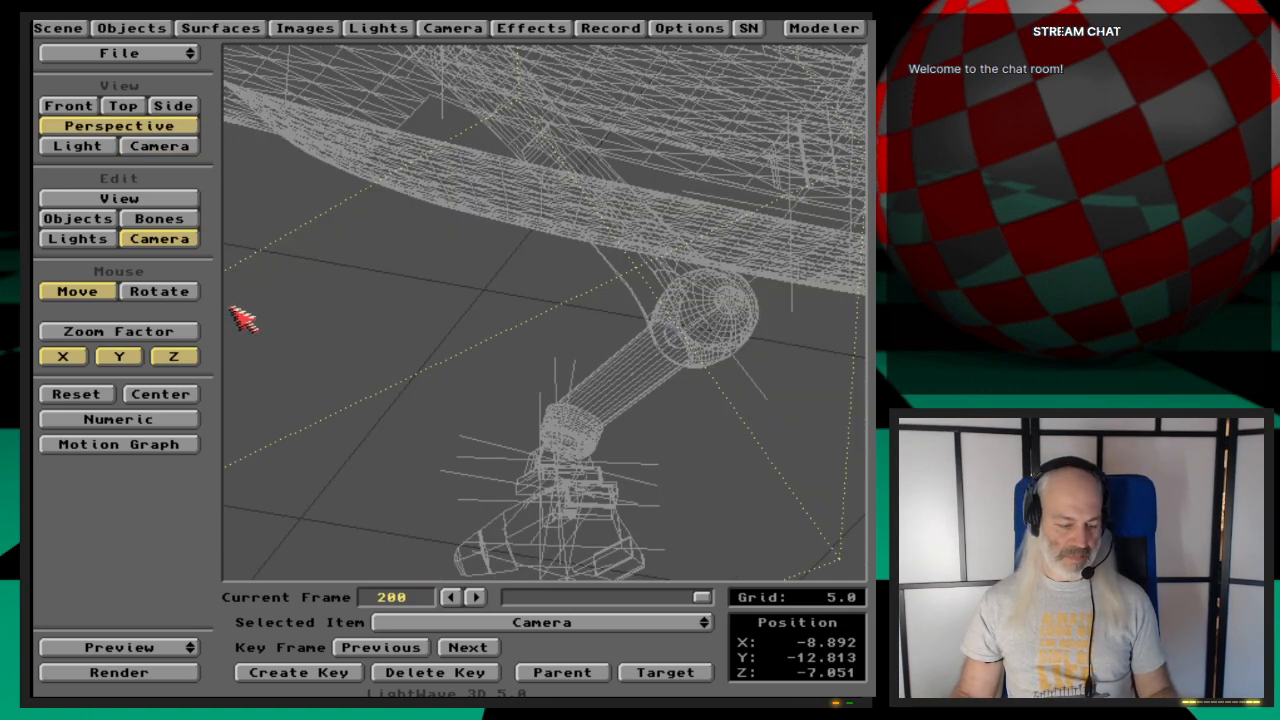
left_click(119, 199)
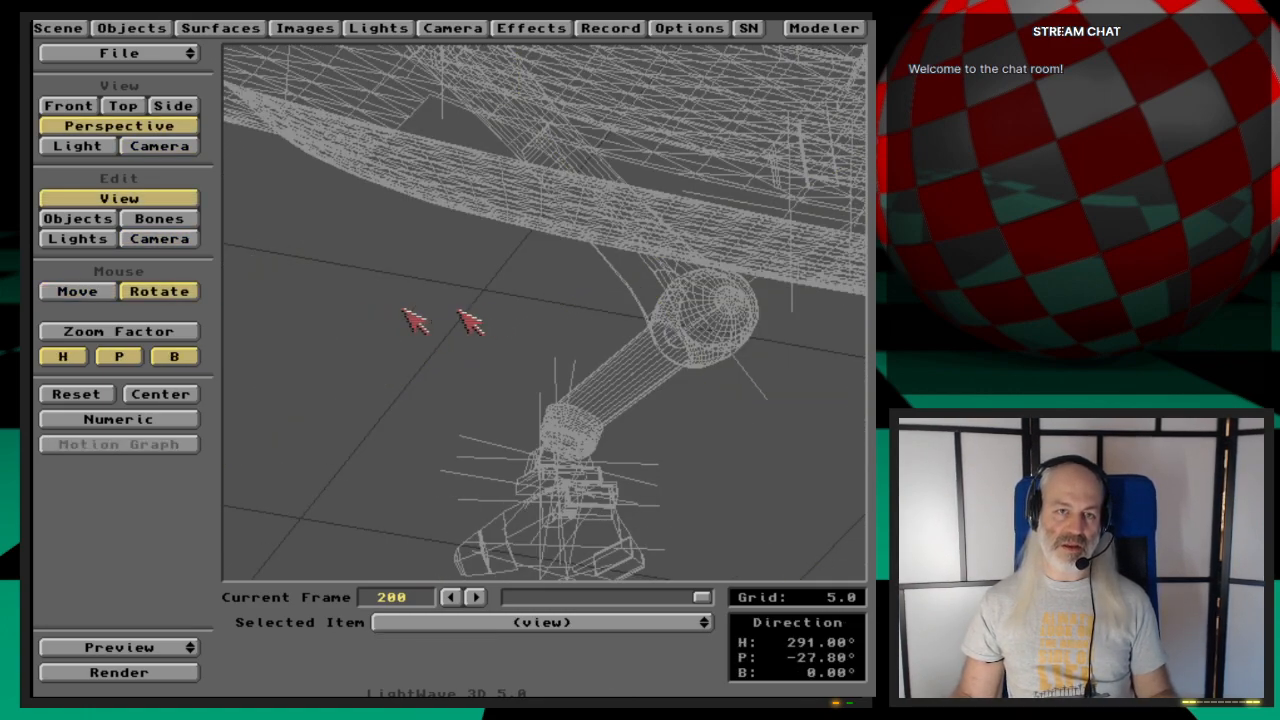
left_click_drag(312, 310, 505, 350)
left_click(162, 240)
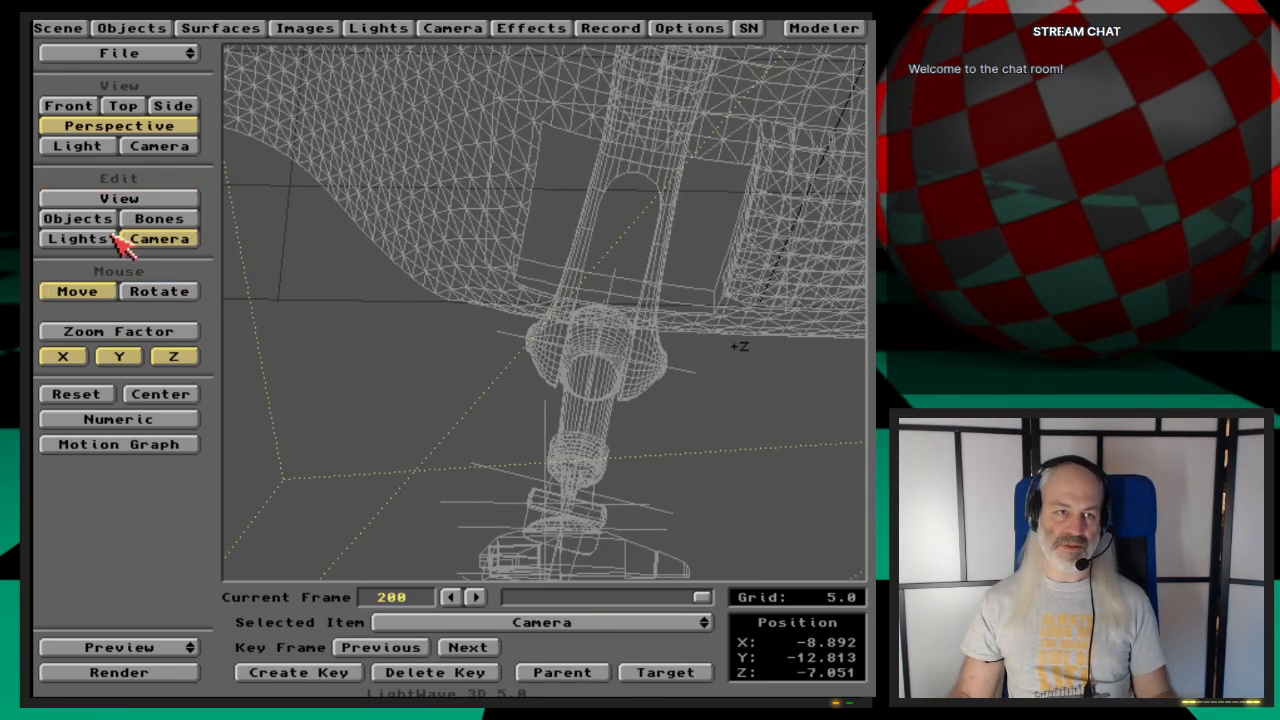
Step: Select the --LeftGearParent-- object and centre the perspective view on it
left_click(80, 219)
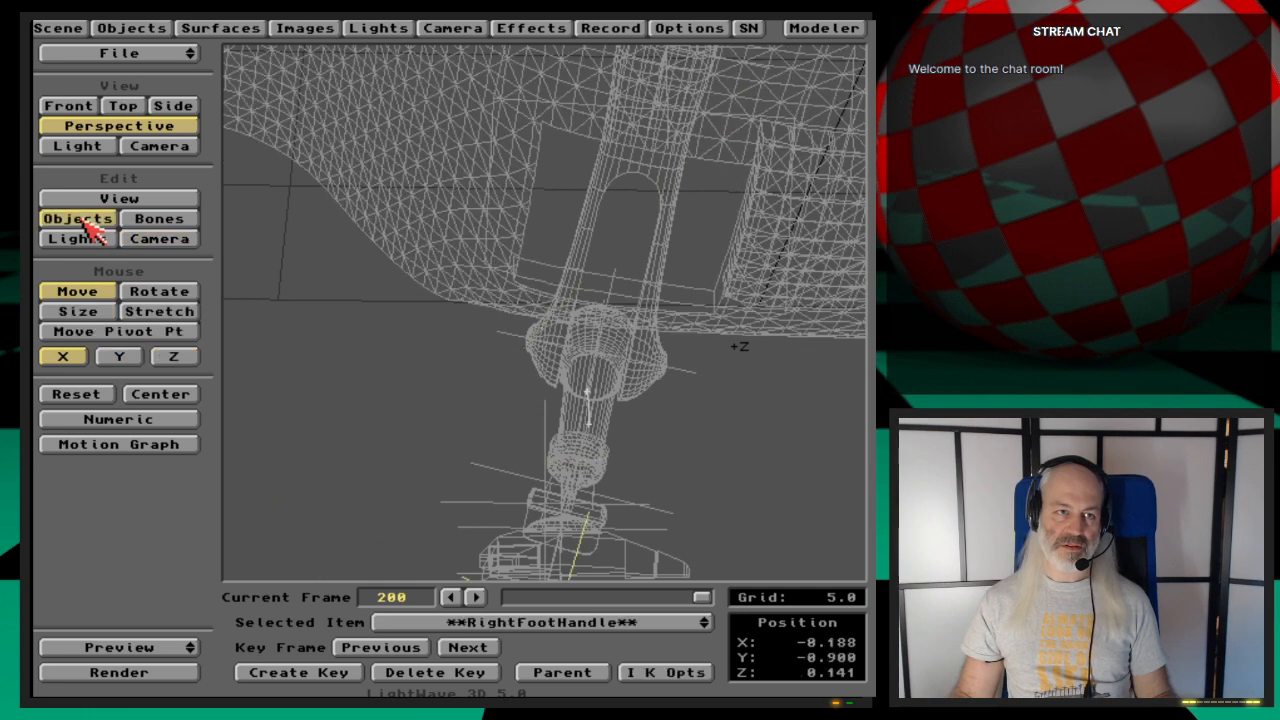
left_click(598, 622)
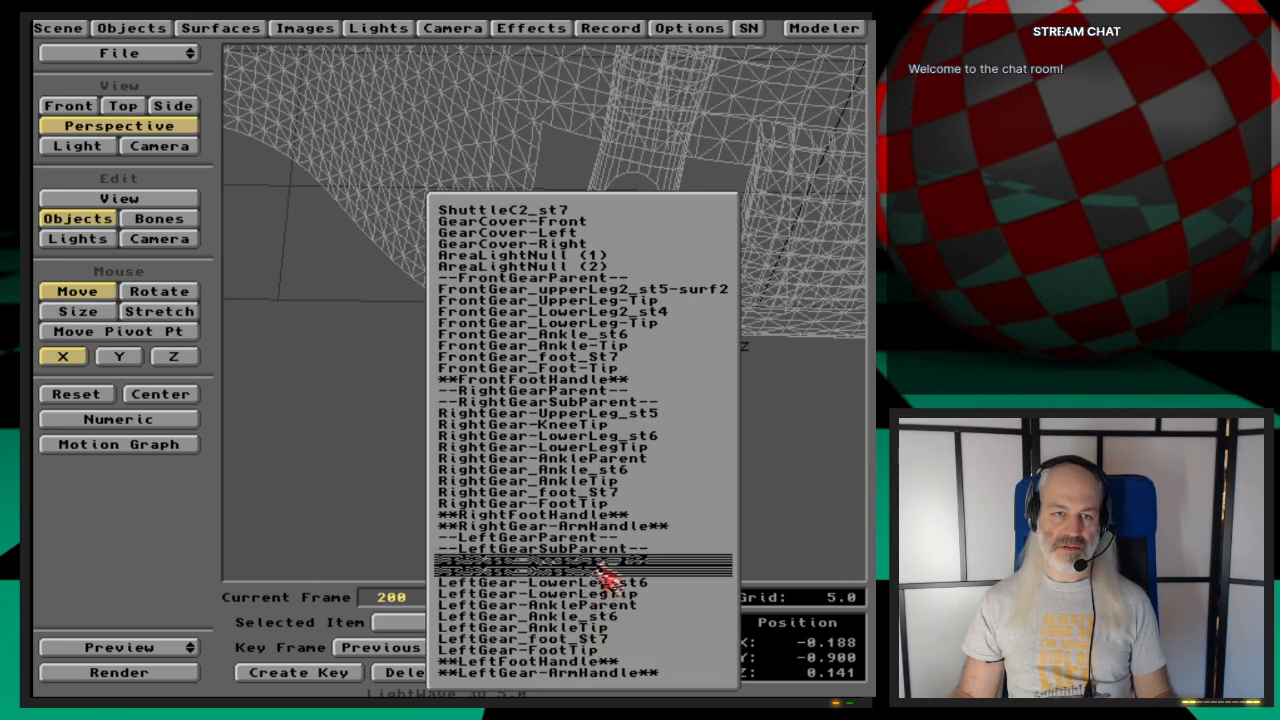
left_click(630, 560)
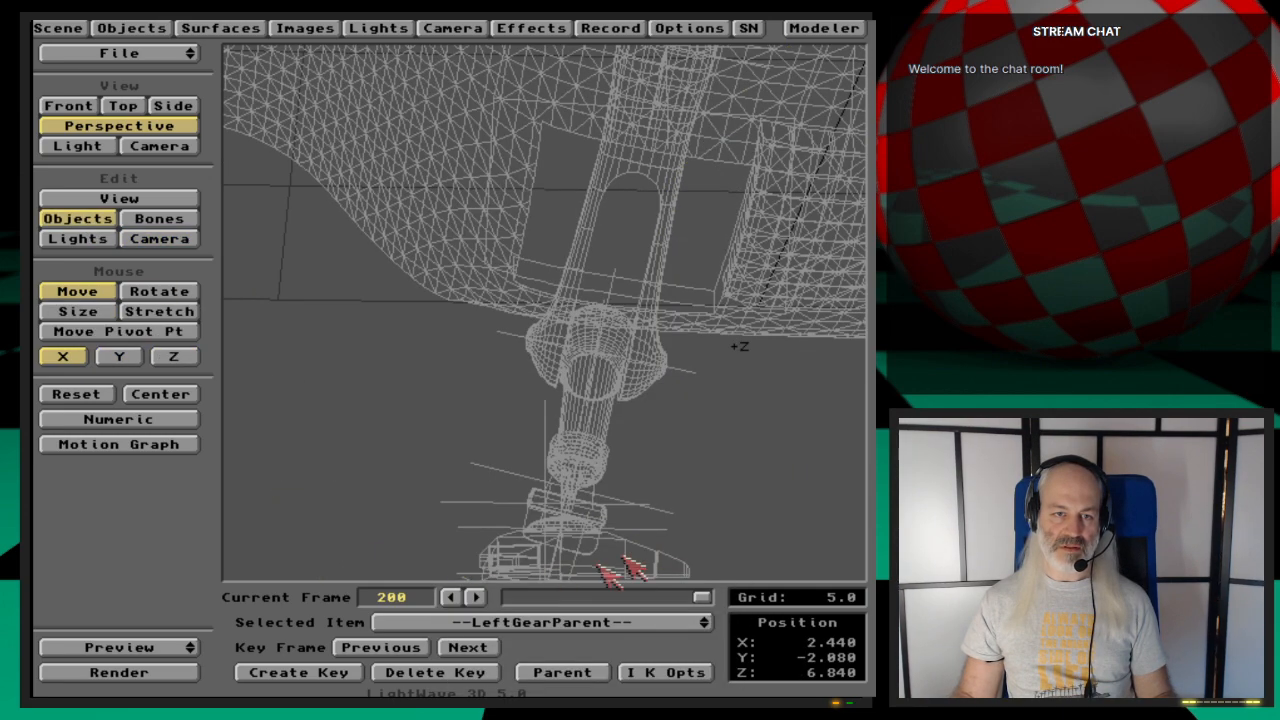
left_click(165, 394)
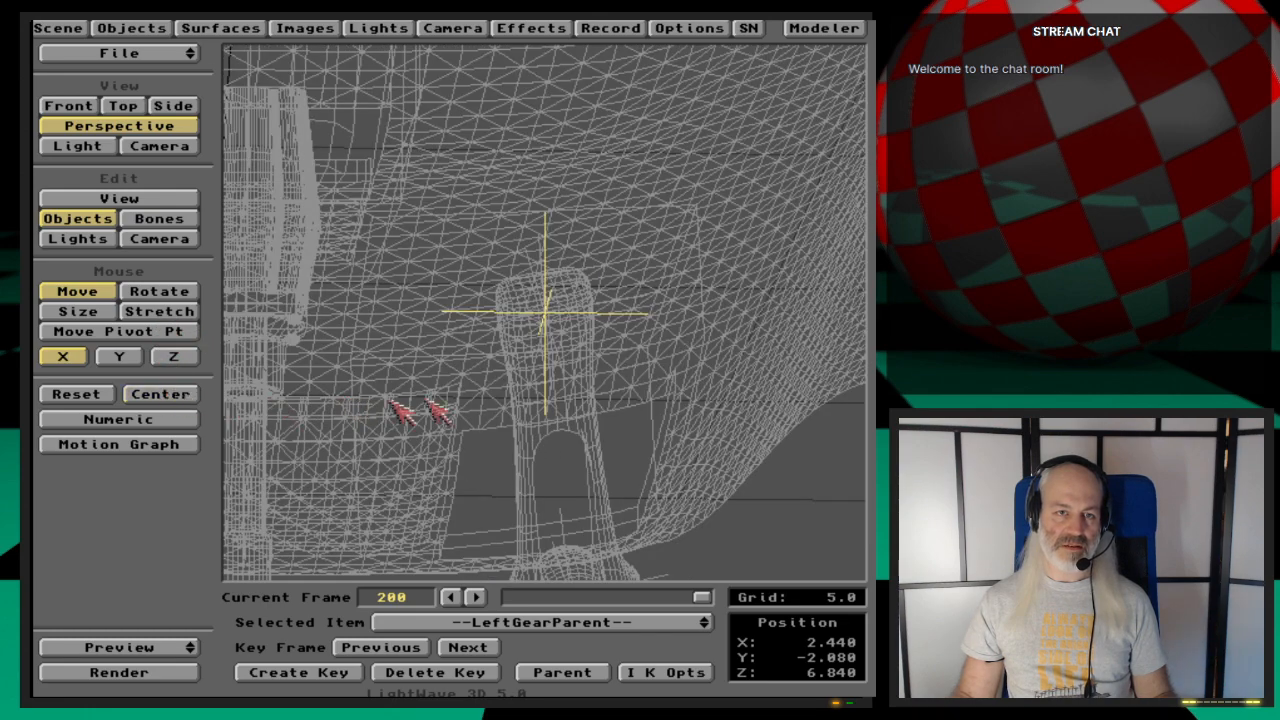
left_click_drag(560, 416, 560, 416)
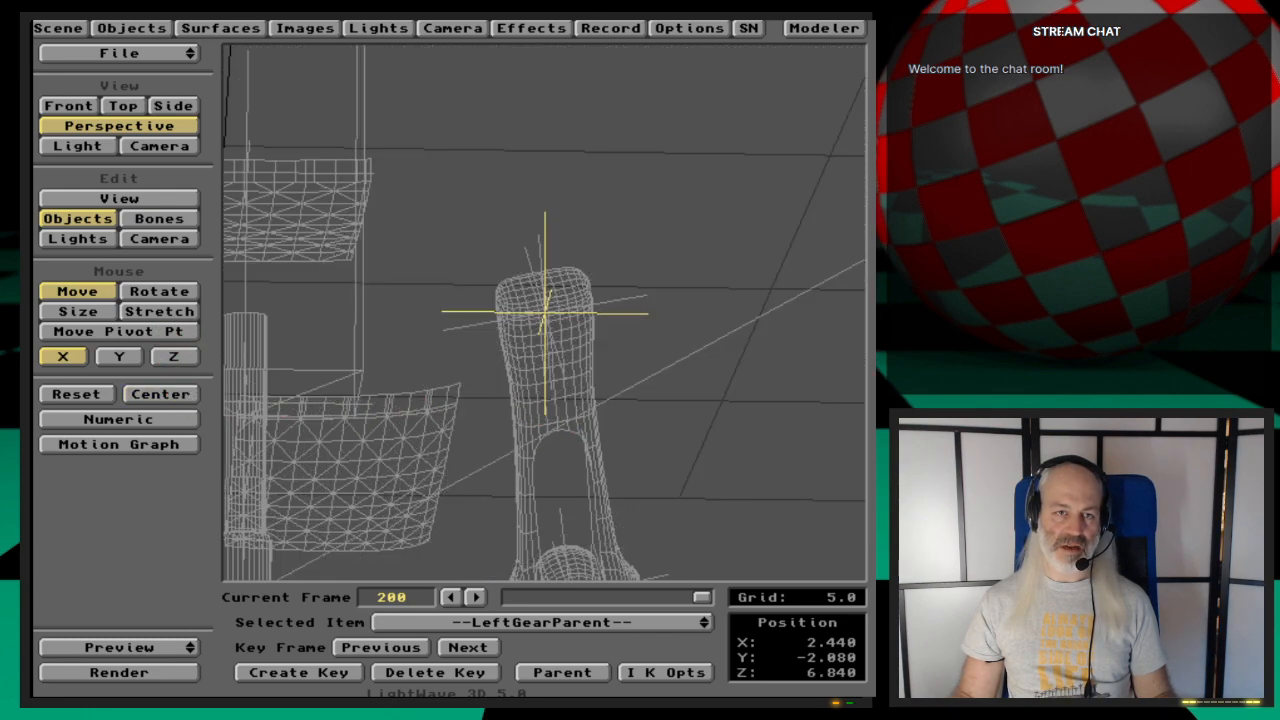
Step: Shift the perspective view down to frame the left gear's lower leg and foot, and scrub back to frame 48
key("v")
left_click(86, 293)
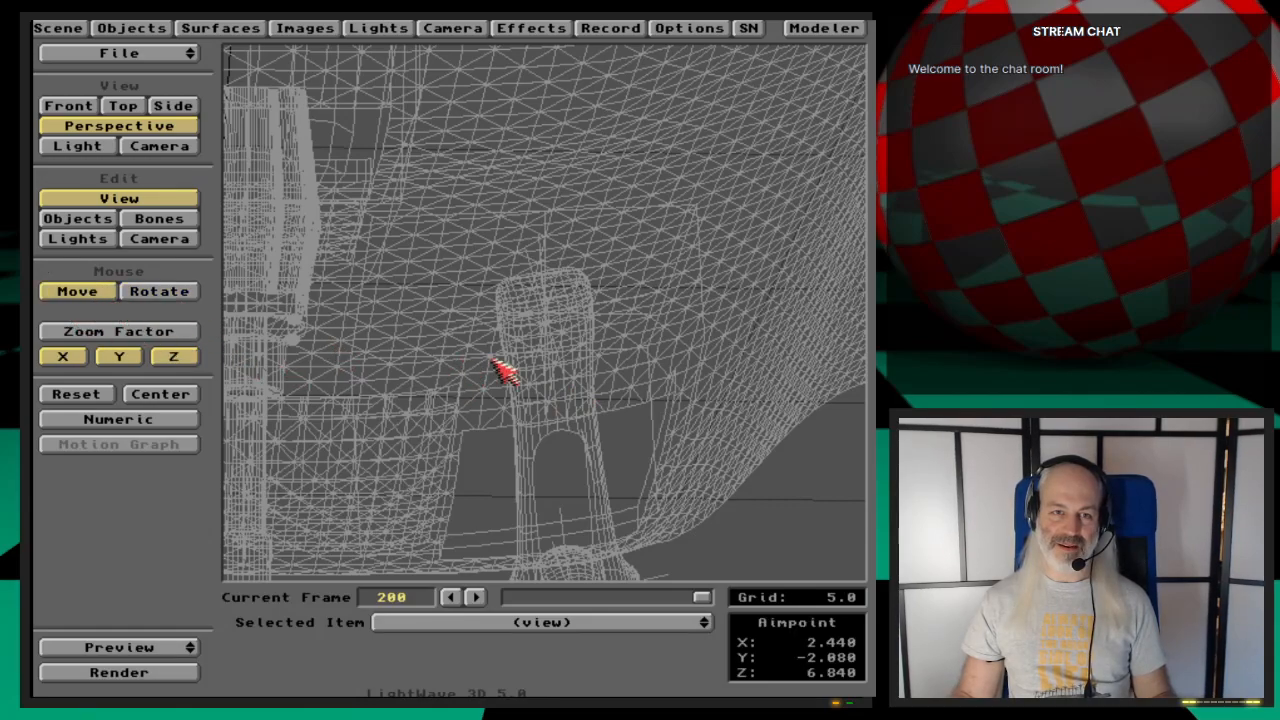
mouse_move(492, 358)
right_mouse_down()
mouse_move(492, 333)
mouse_move(492, 528)
mouse_move(492, 366)
right_mouse_up()
key("o")
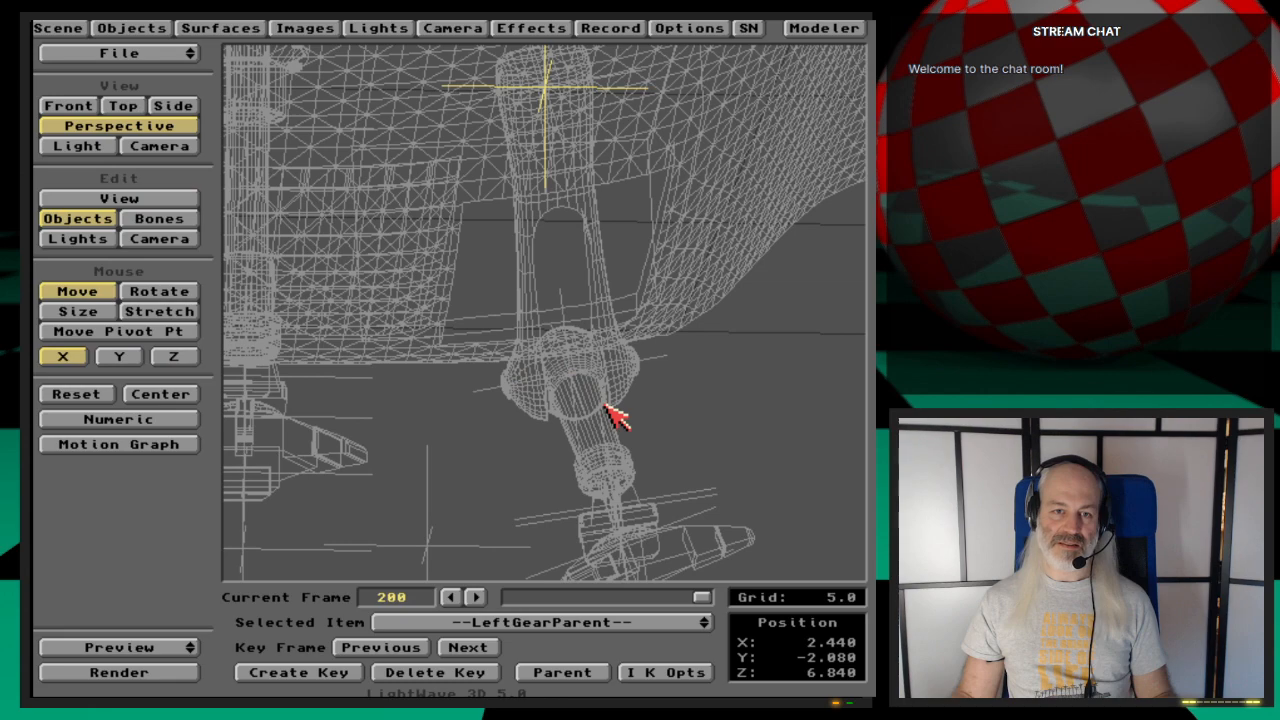
key("v")
right_click_drag(612, 412, 612, 486)
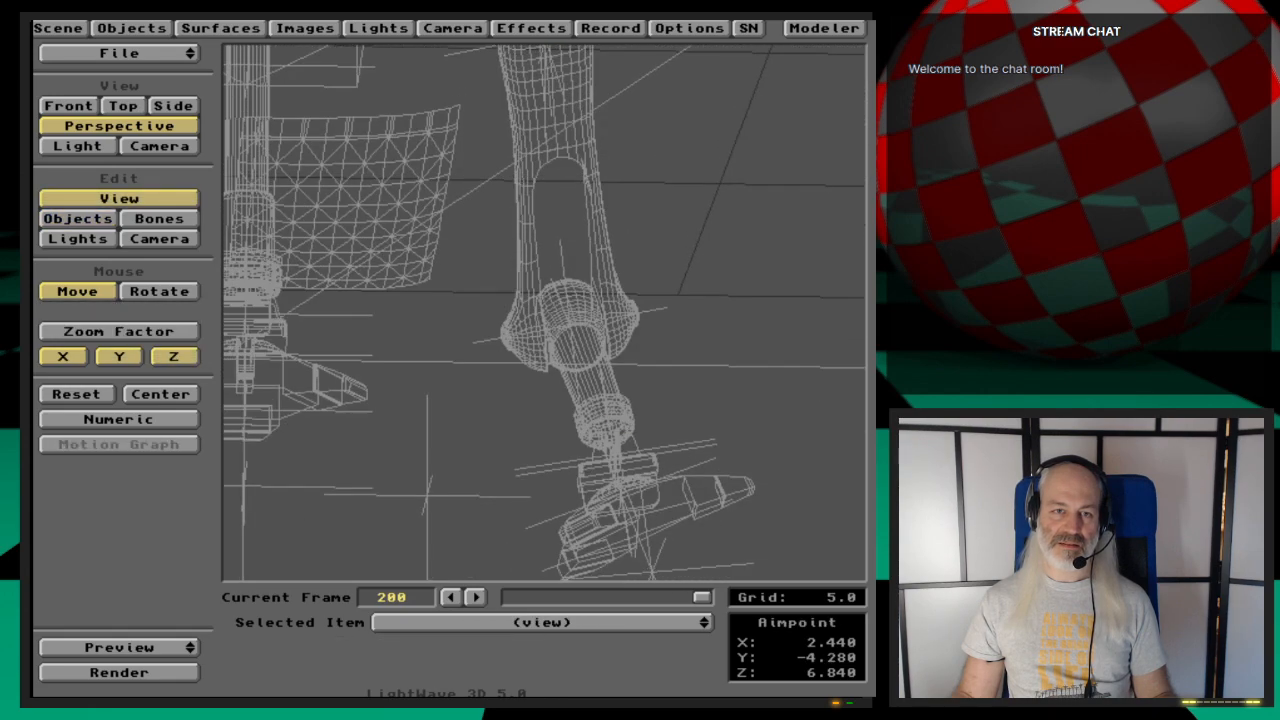
key("o")
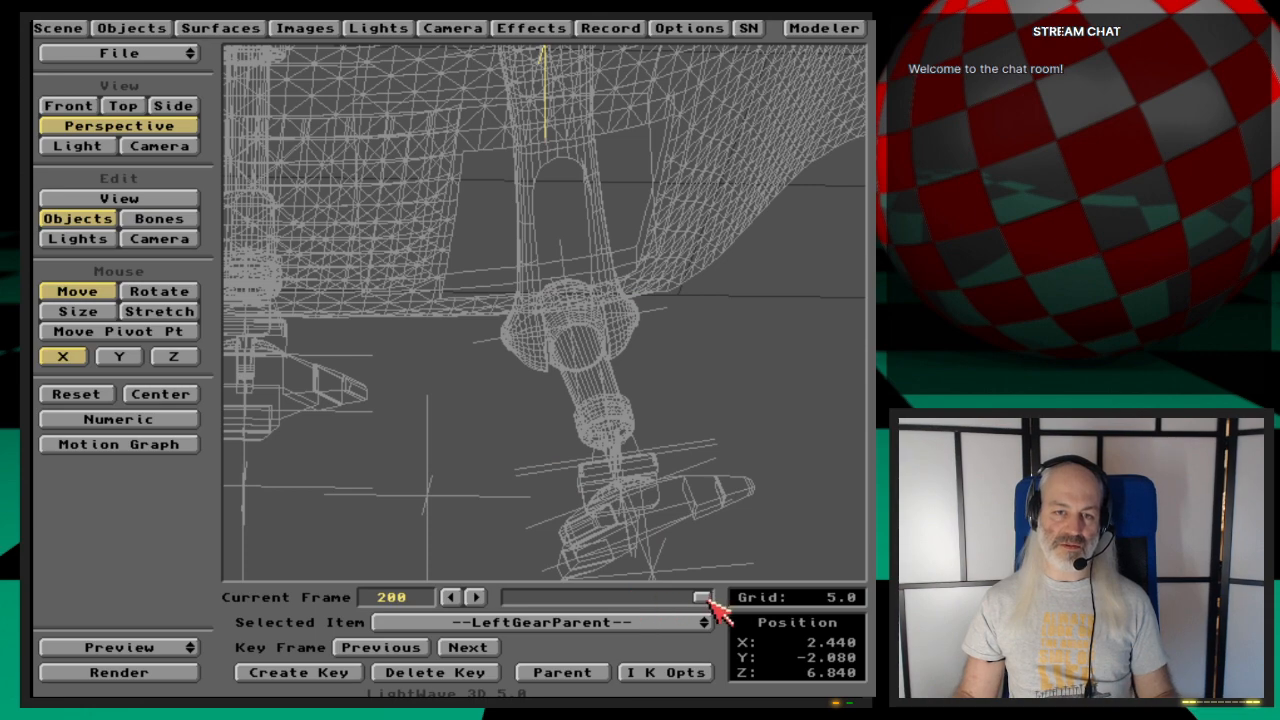
left_click_drag(706, 598, 563, 603)
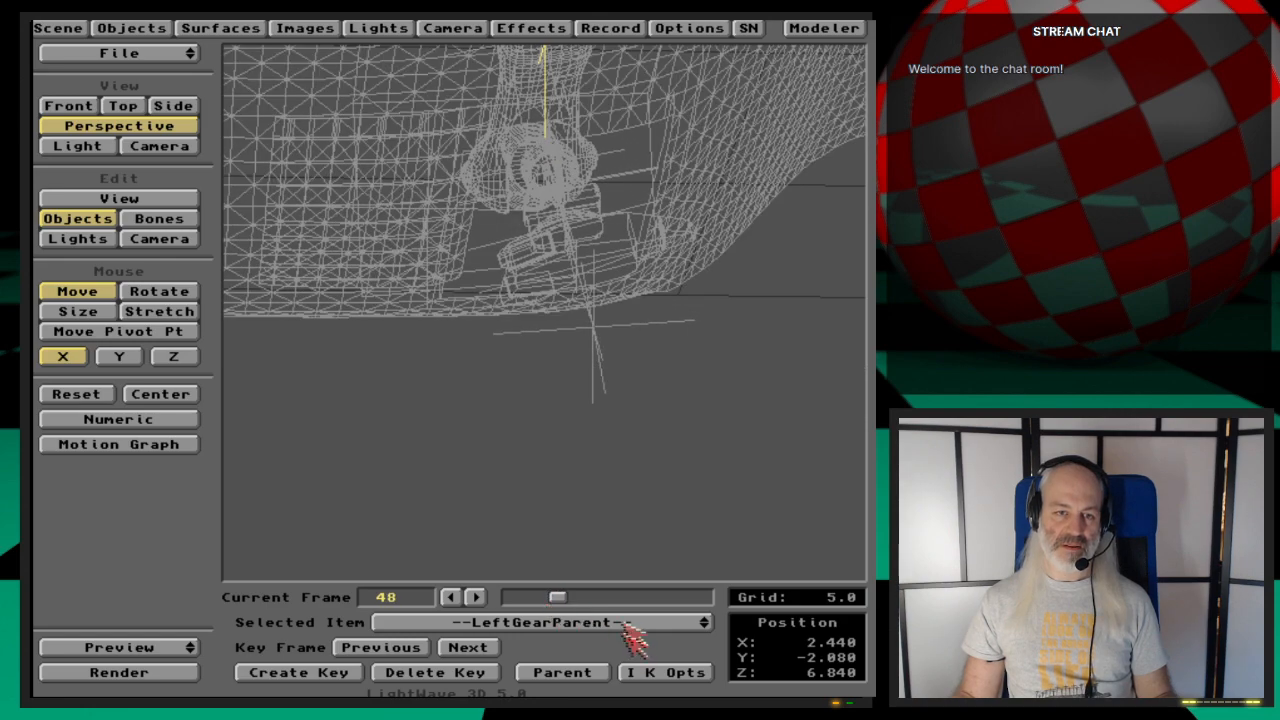
Step: Shift the keys of **LeftGear-ArmHandle** from frames 0 to 200 by 55 frames in its motion graph
left_click(655, 624)
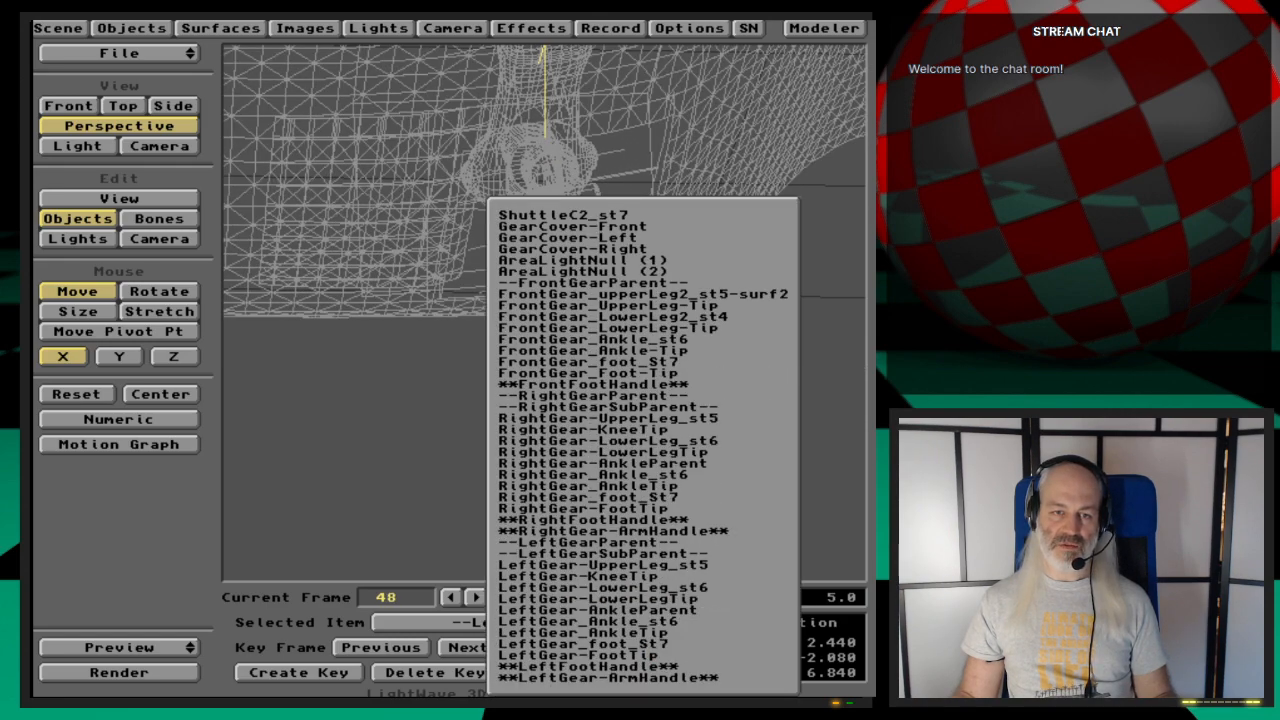
left_click(699, 671)
left_click(683, 623)
left_click(742, 642)
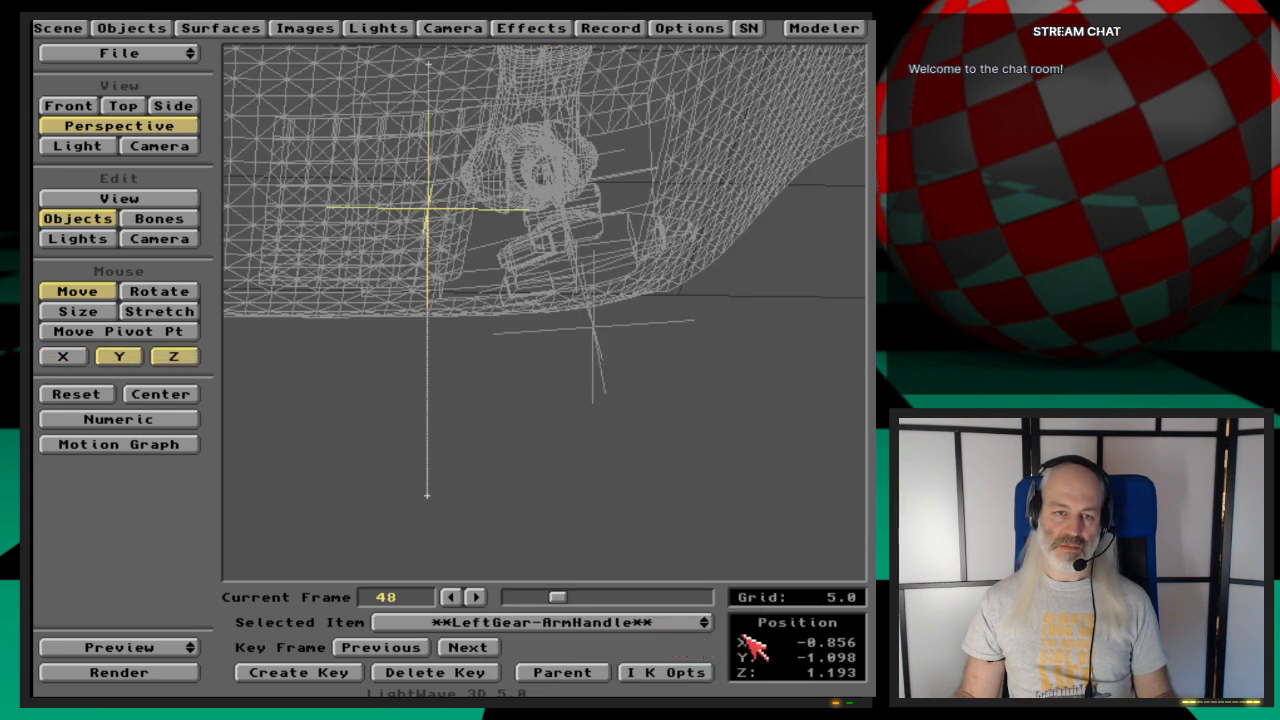
left_click(150, 445)
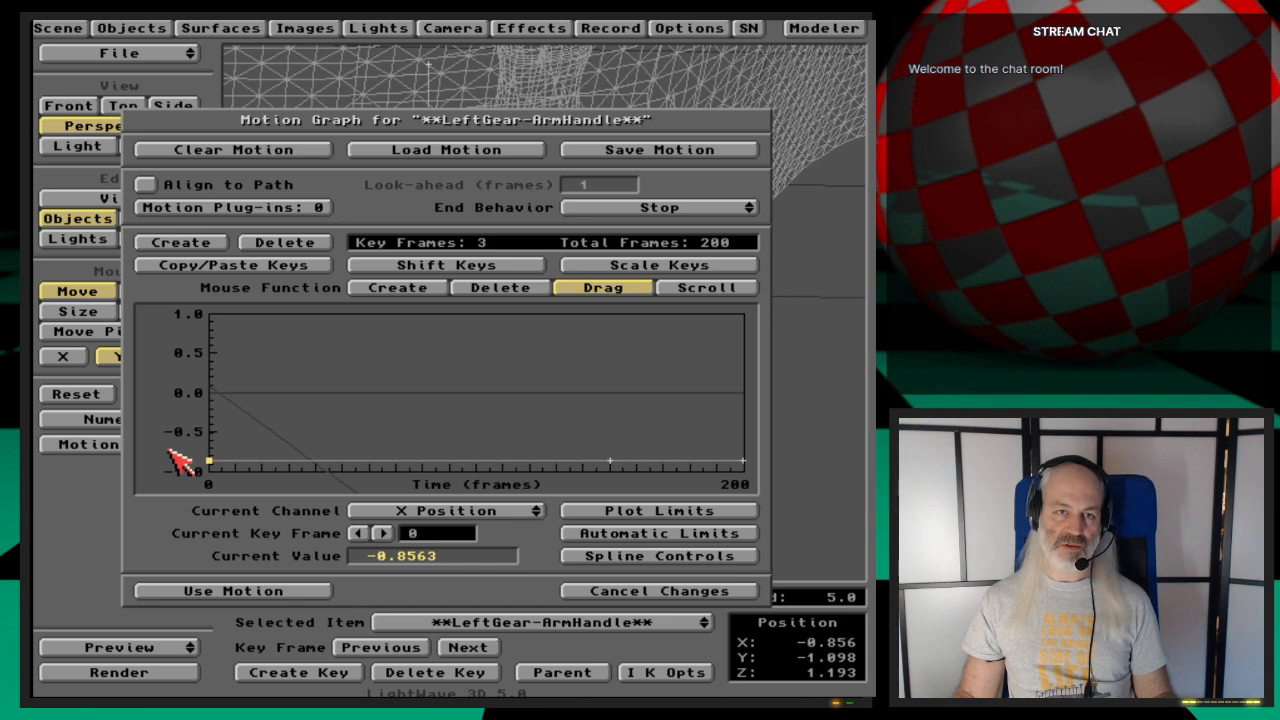
left_click(488, 266)
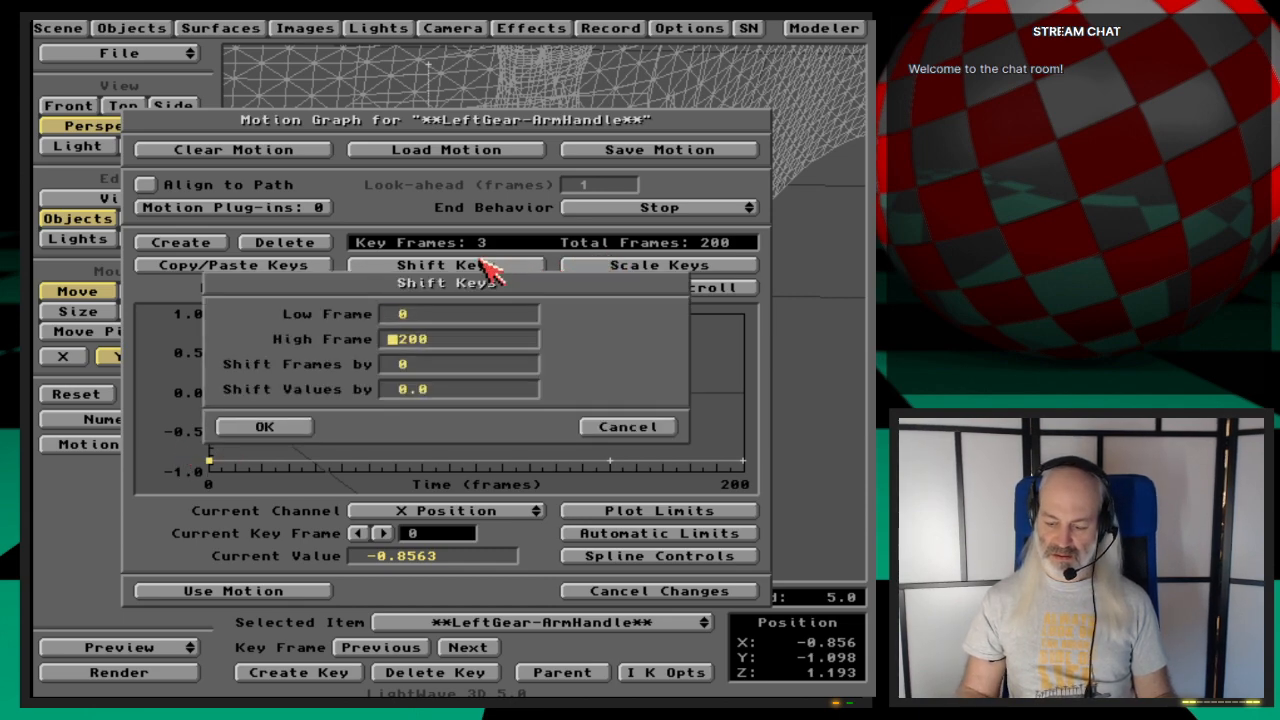
type("55")
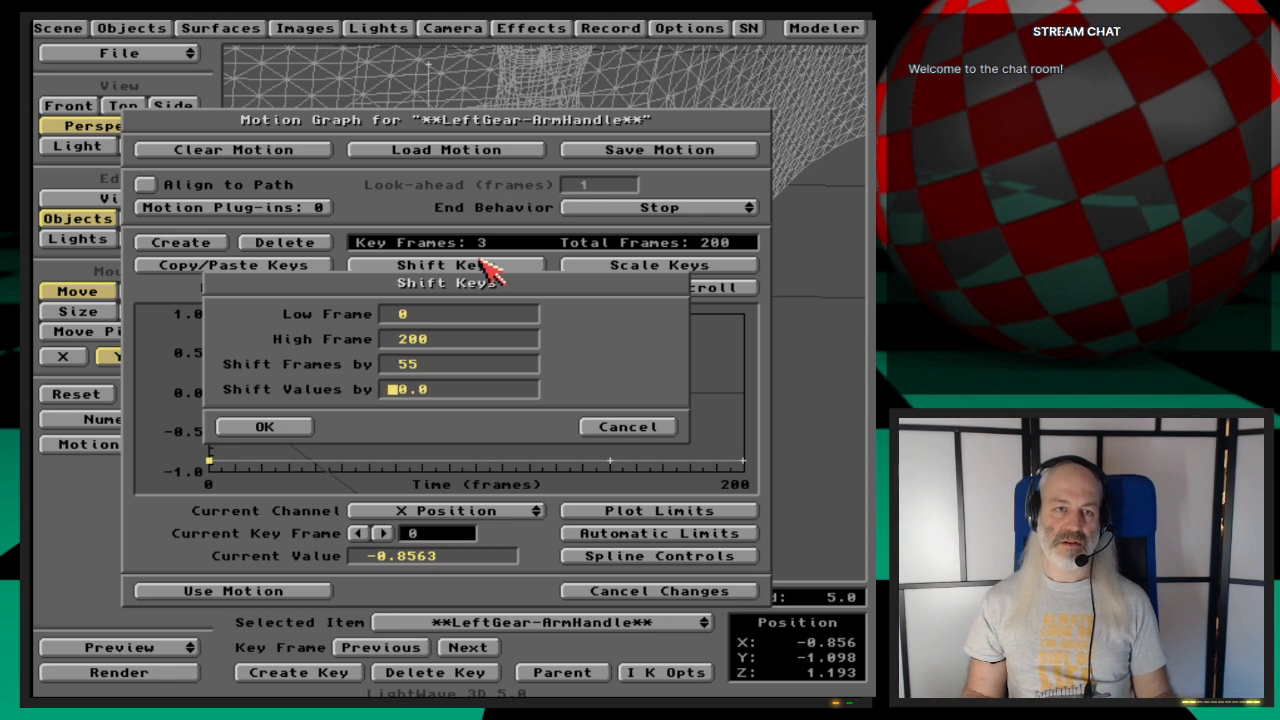
key("Return")
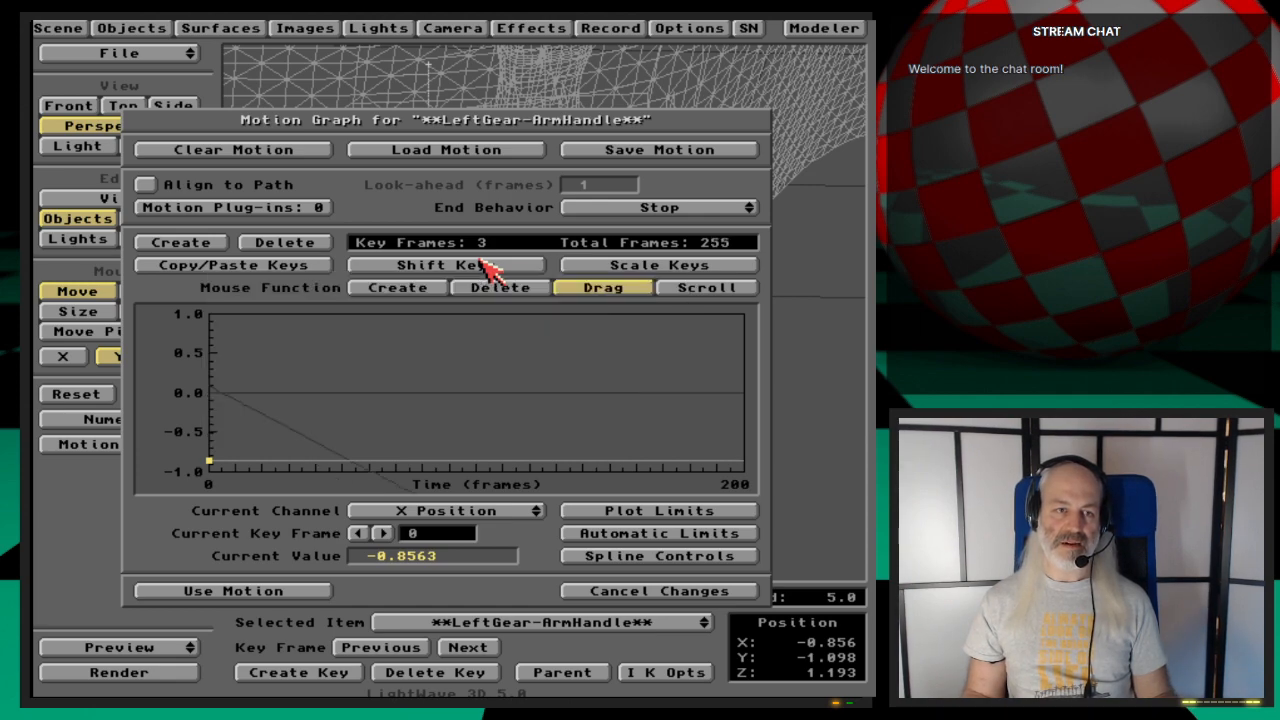
Step: Make the arm handle's key at frame 0 linear and apply the changed motion
key("Return")
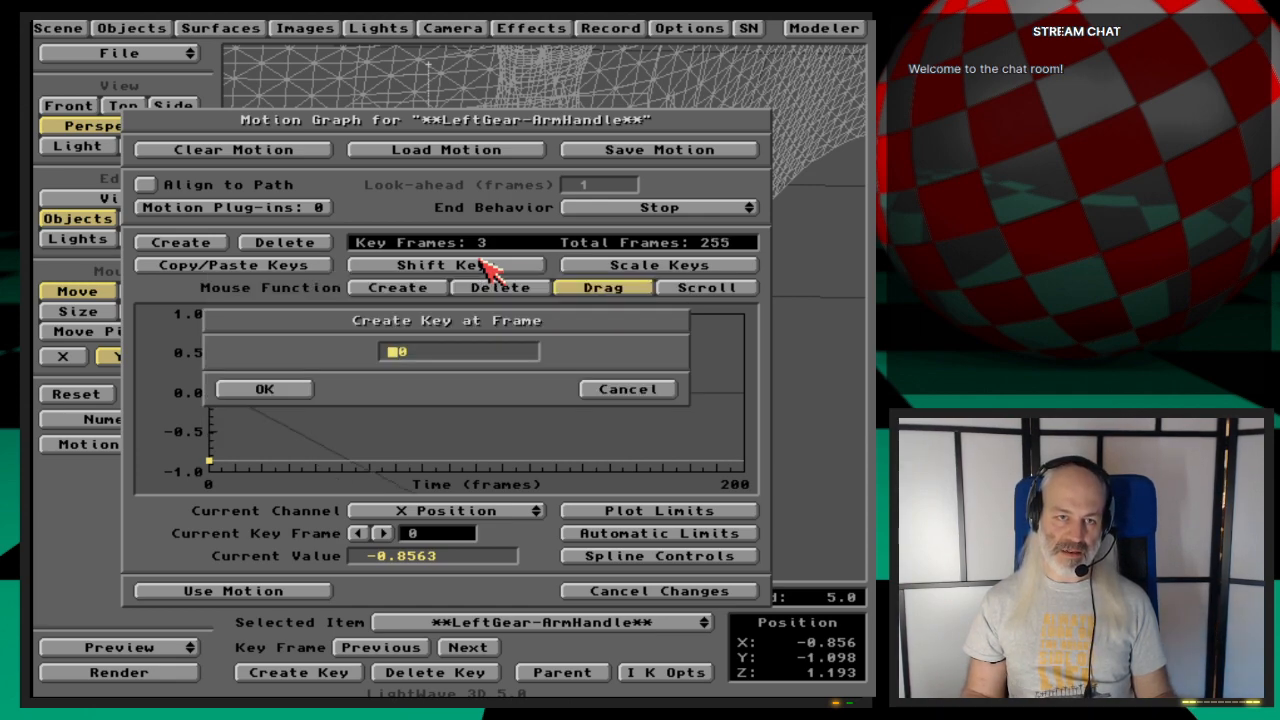
key("Escape")
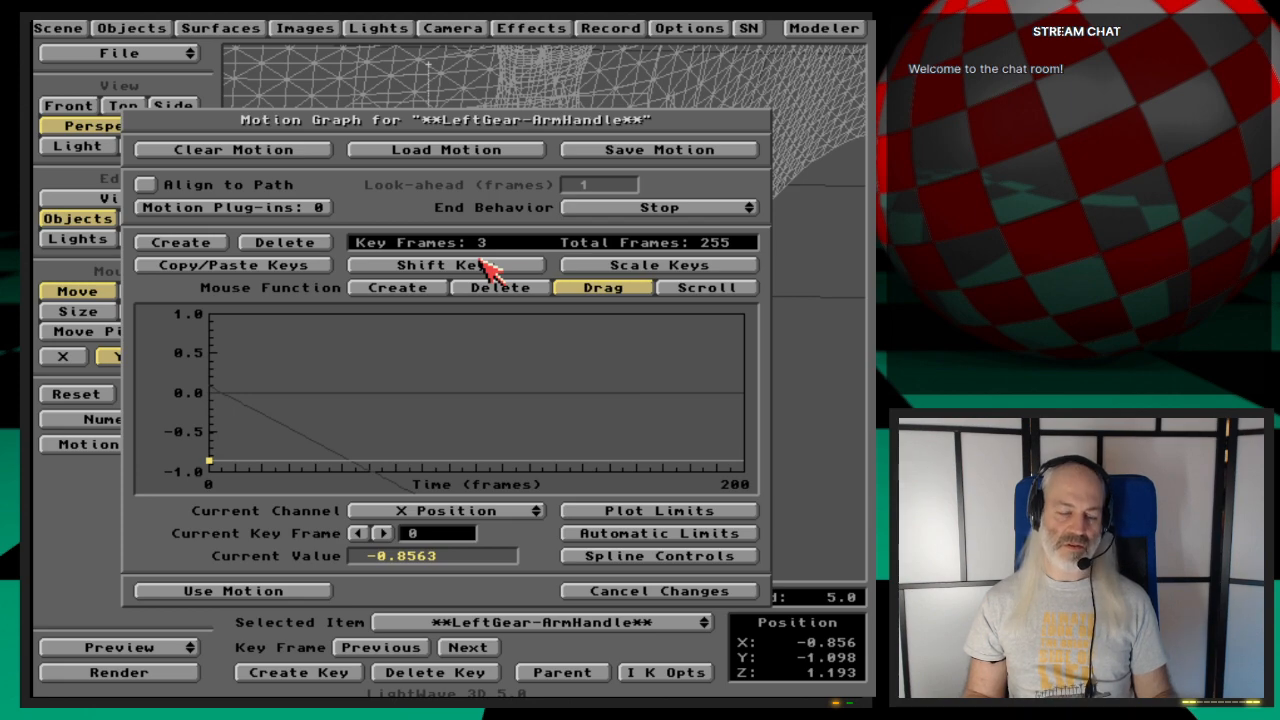
key("s")
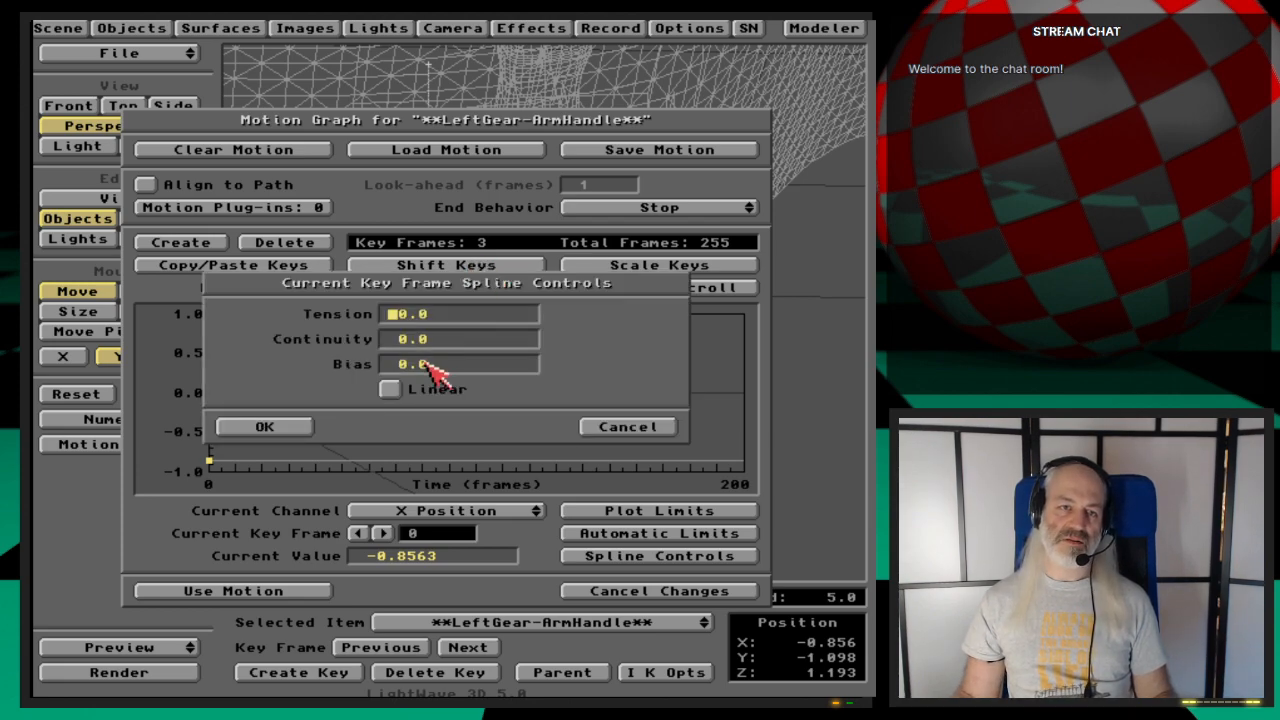
left_click(270, 427)
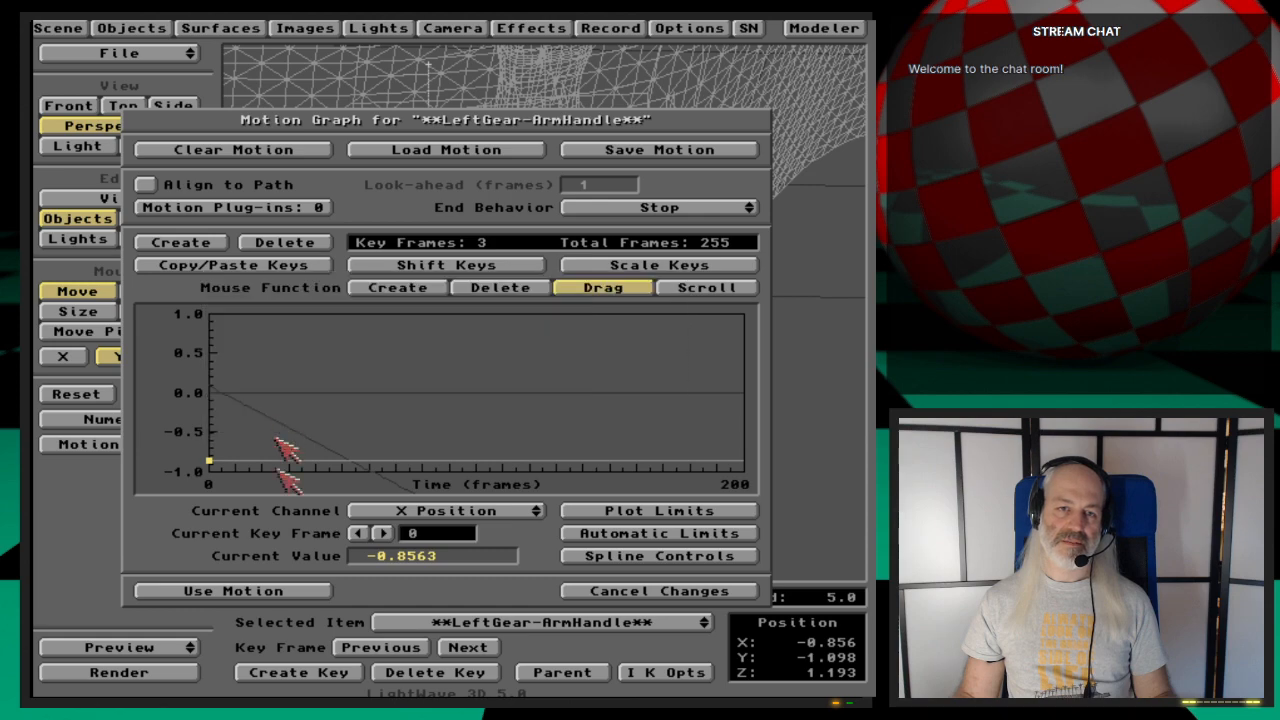
left_click(681, 564)
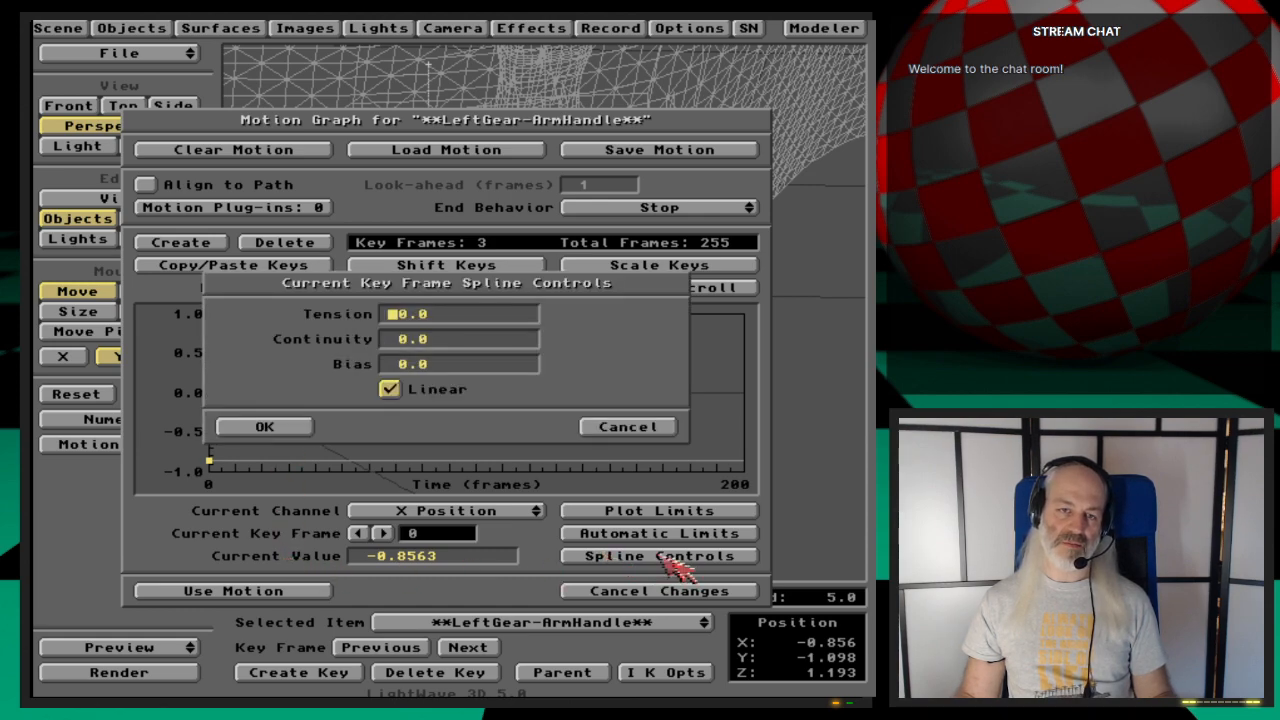
left_click(630, 428)
left_click(300, 592)
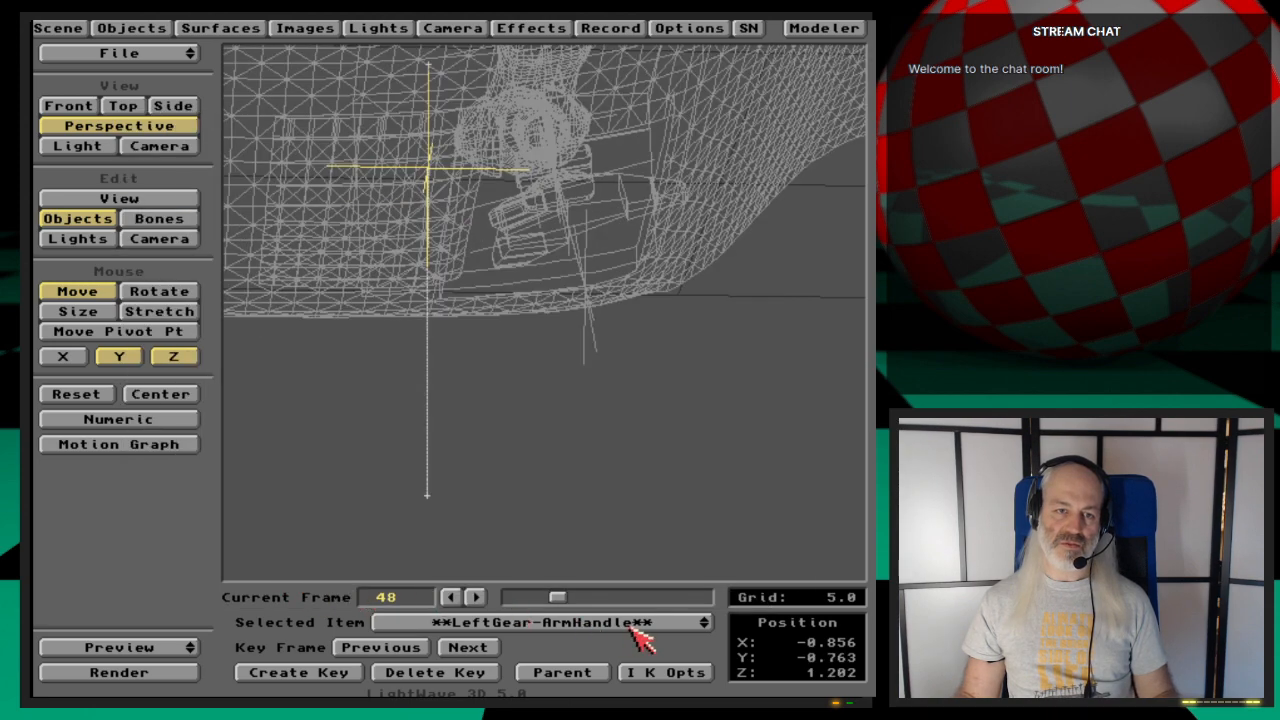
Step: Shift the keys of **LeftFootHandle** from frames 0 to 200 by 55 frames in its motion graph
left_click(664, 624)
left_click(664, 616)
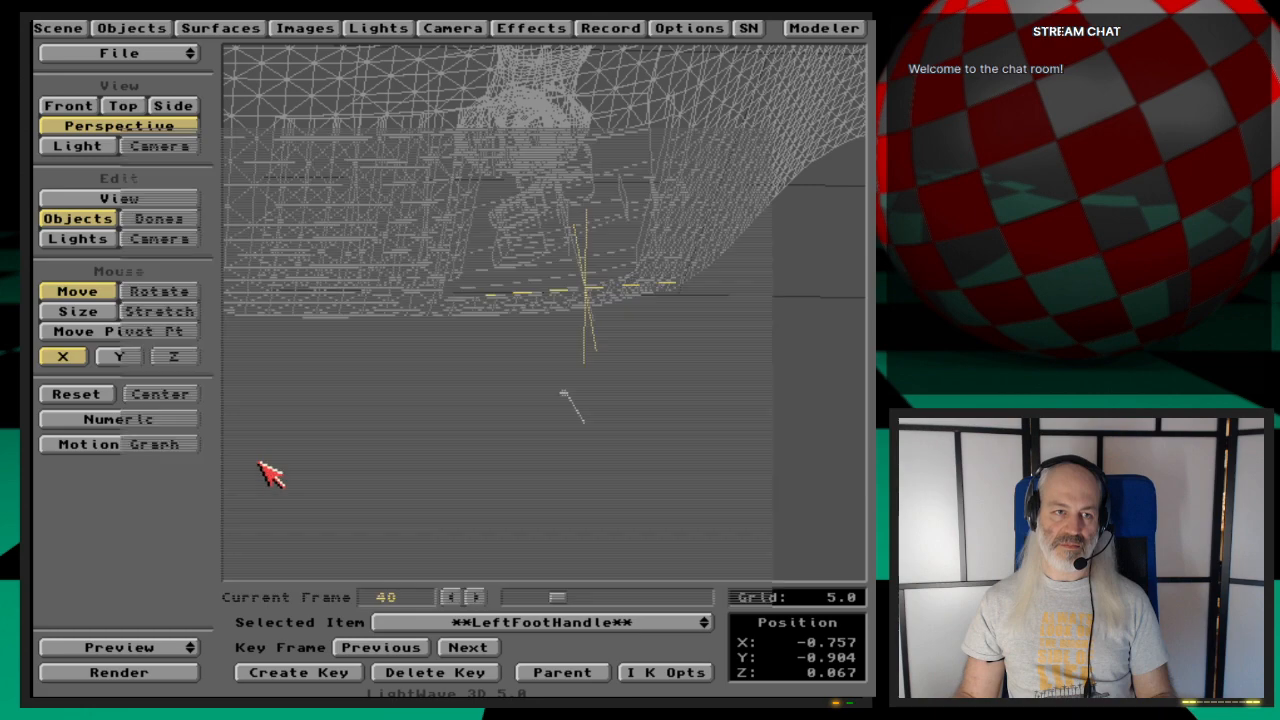
key("m")
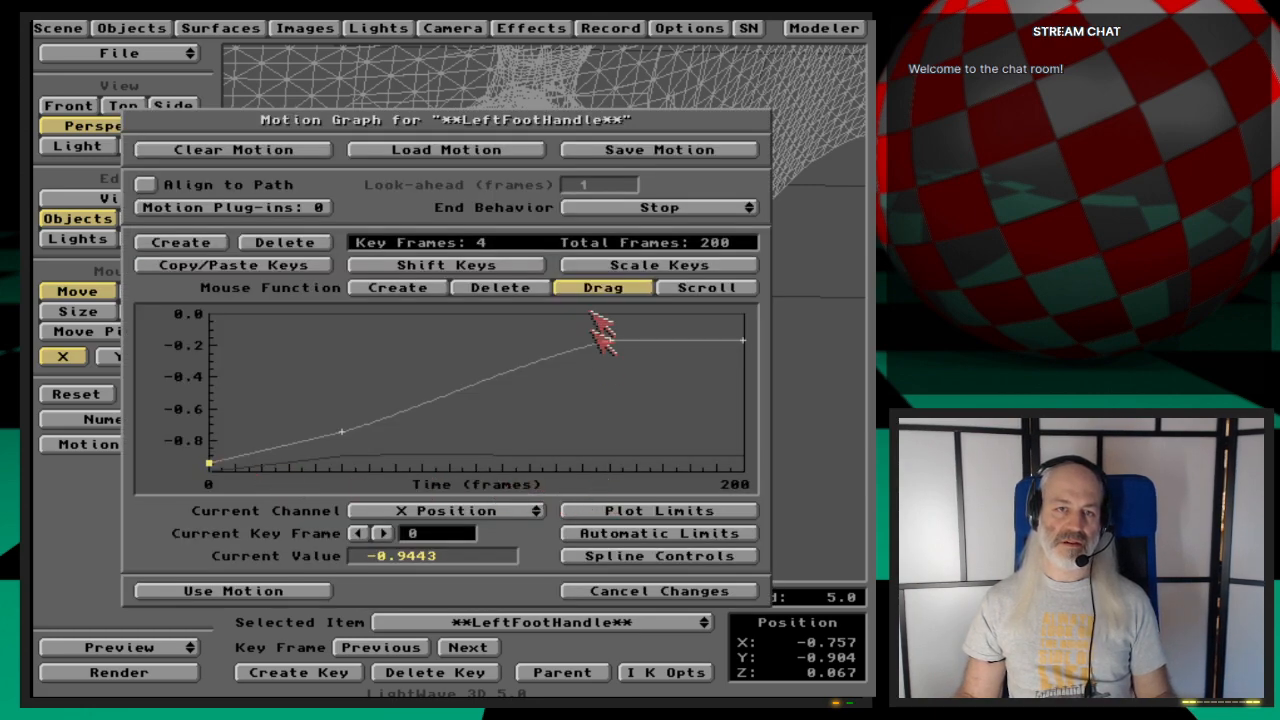
left_click(505, 266)
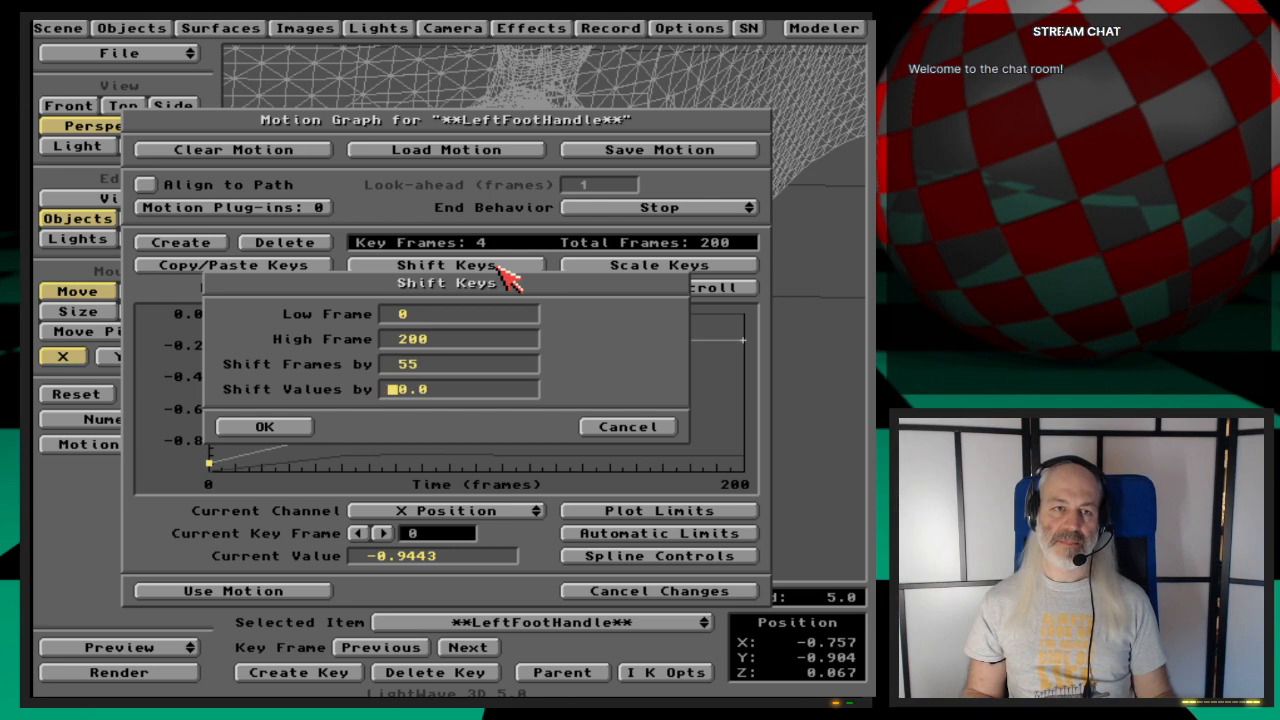
key("Return")
Step: Add a linear key at frame 55 to the left foot handle's motion and apply the changed motion
key("Return")
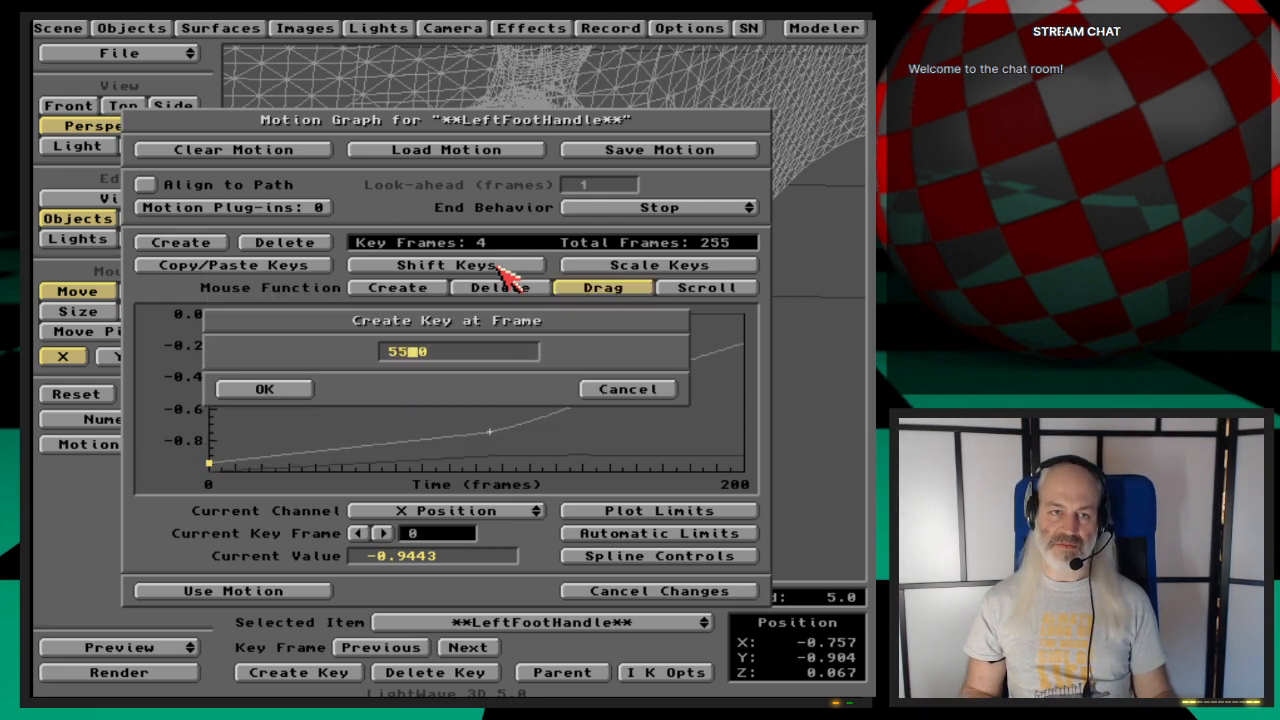
type("55")
key("Return")
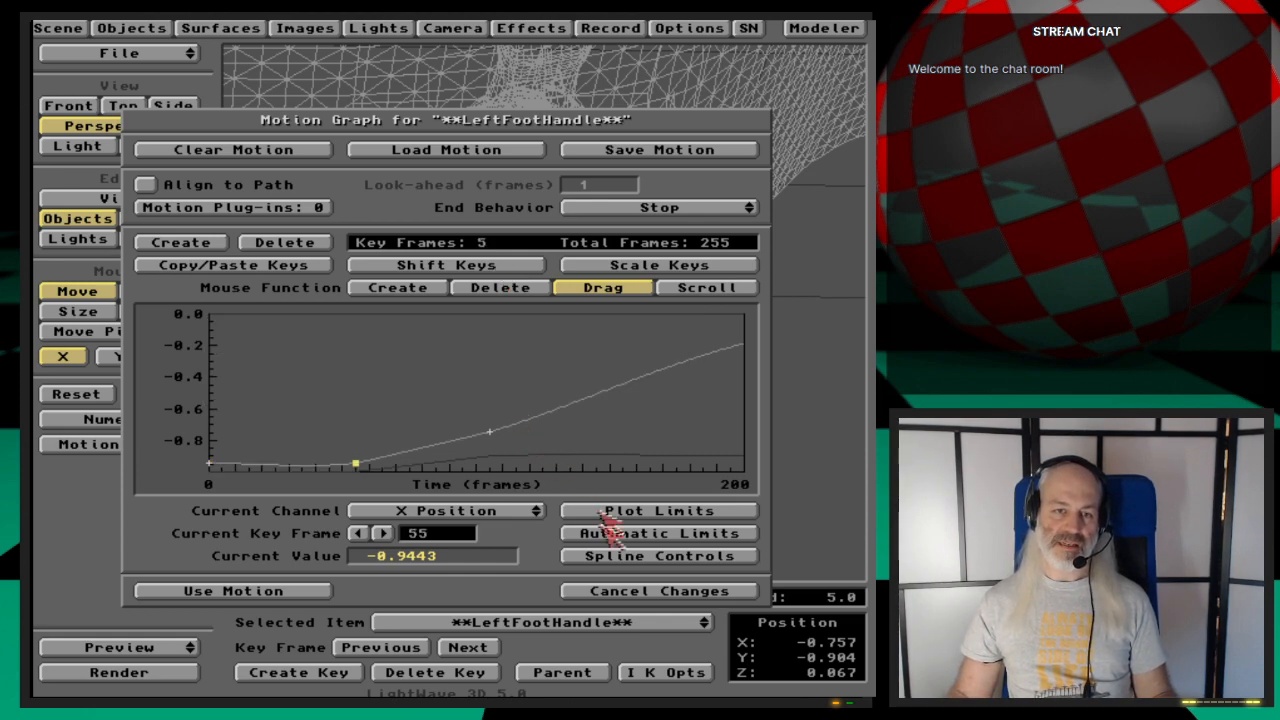
left_click(612, 557)
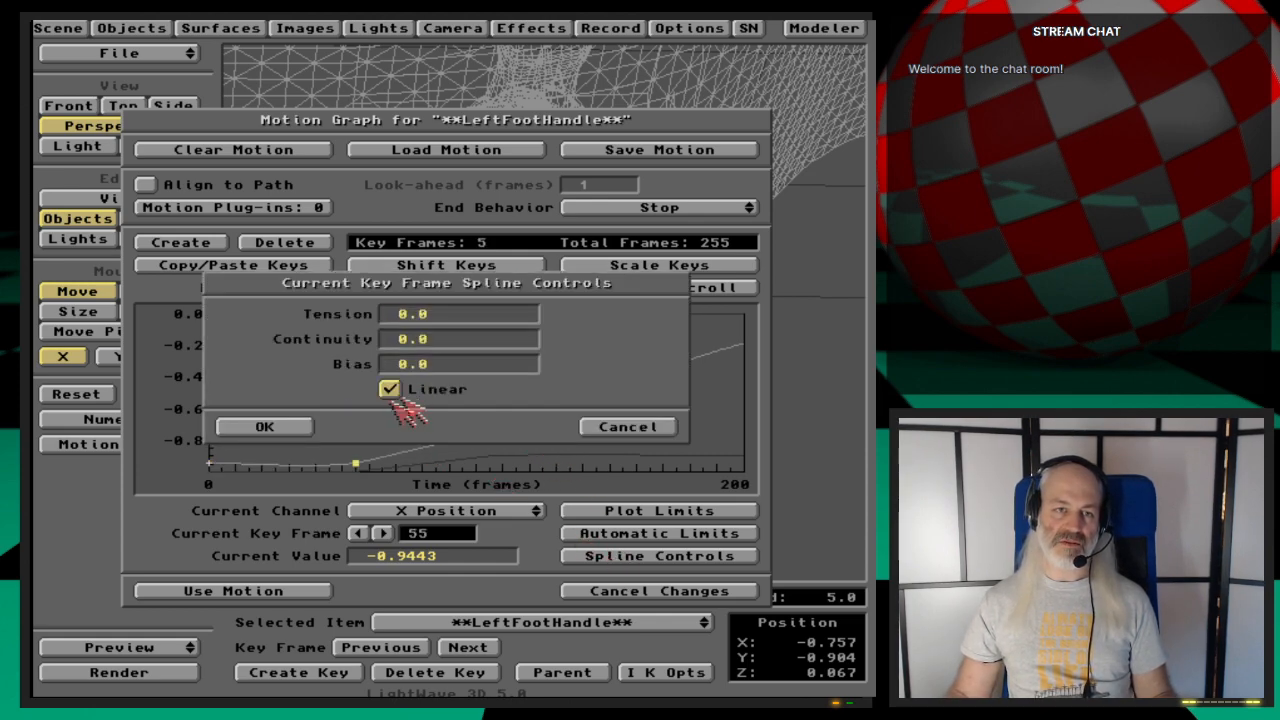
left_click(302, 427)
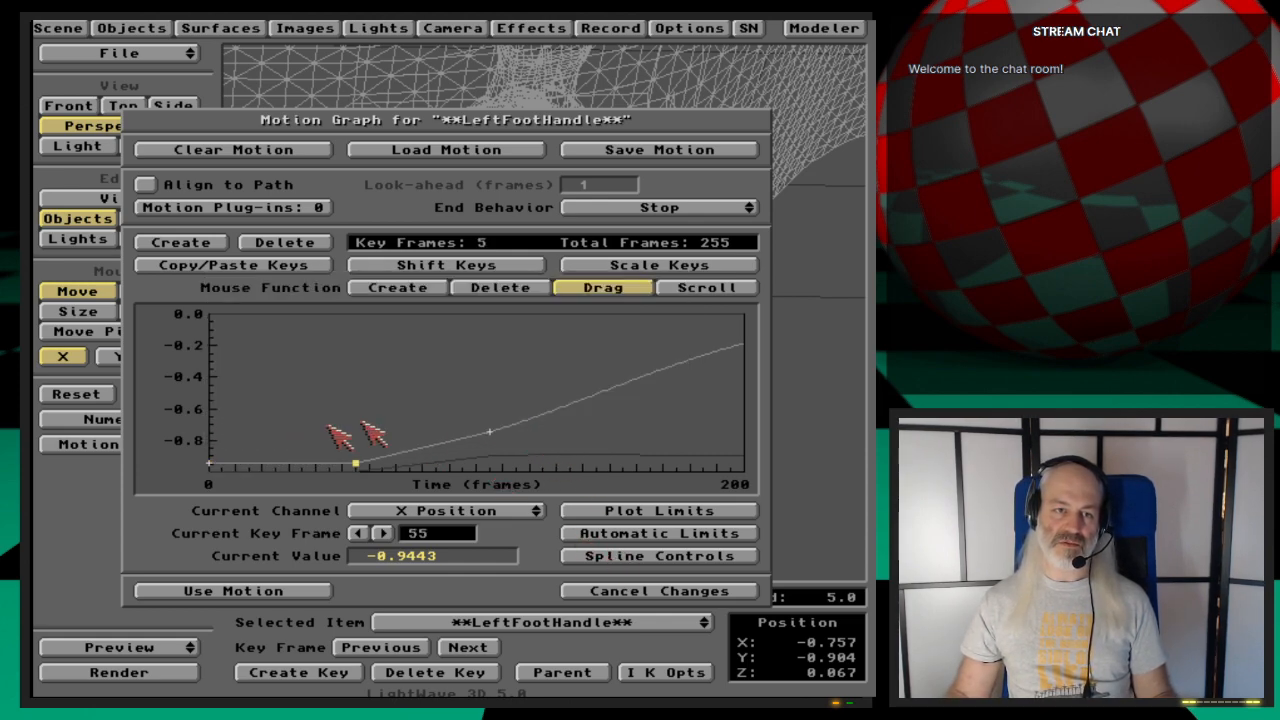
left_click(300, 591)
Step: Save the scene as Shuttle-LandingGearIK, overwriting the existing file
key("s")
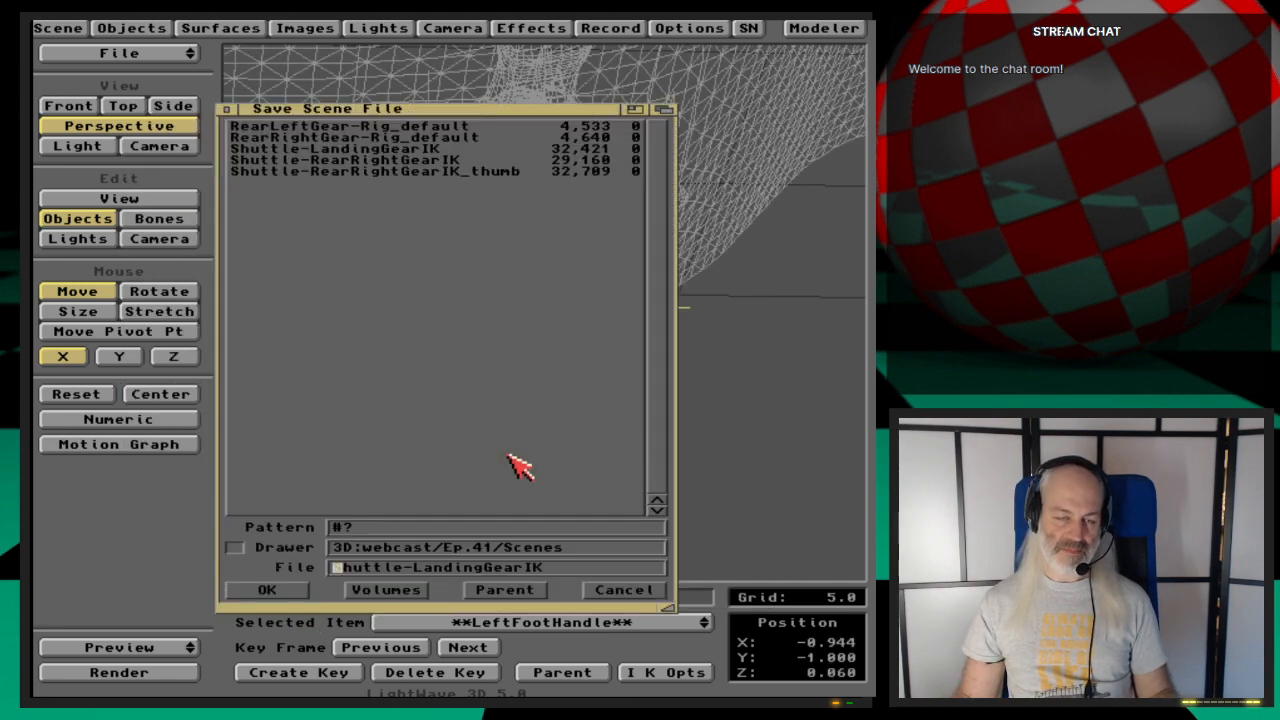
key("Return")
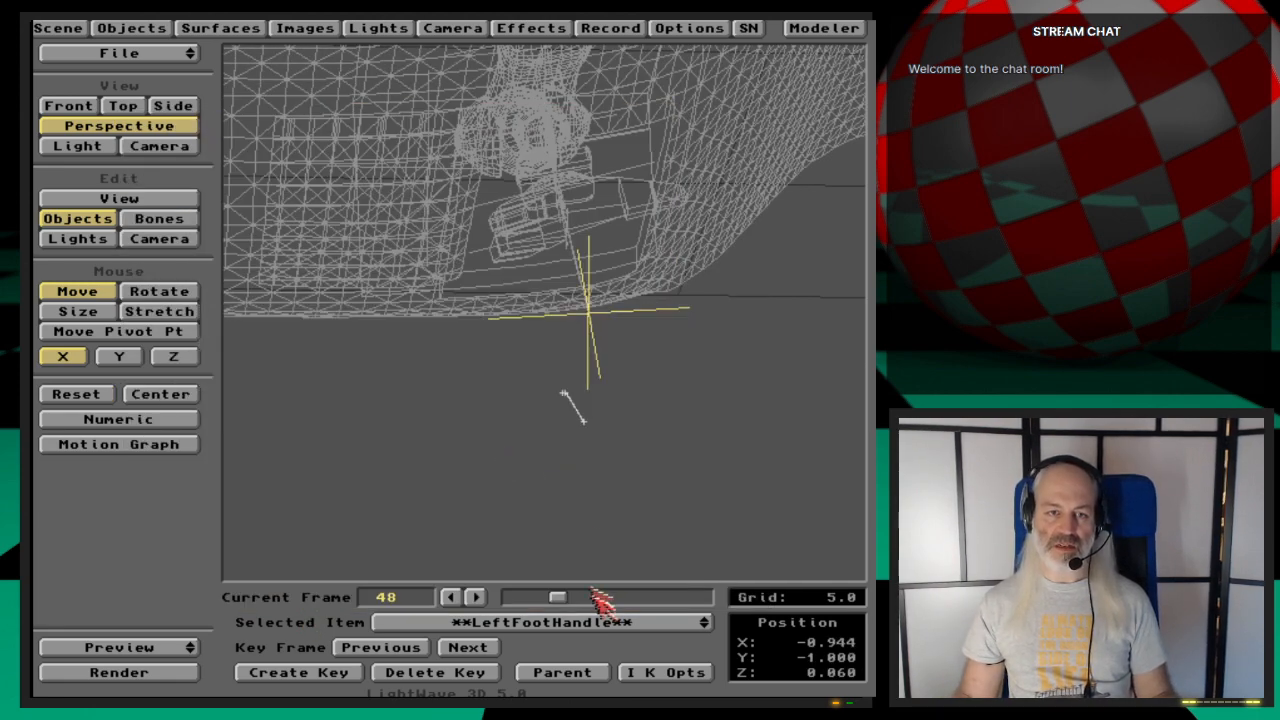
Step: Examine the left gear's unfolding by scrubbing the timeline to frame 107, with **LeftGear-ArmHandle** selected
mouse_move(557, 594)
left_mouse_down()
mouse_move(477, 594)
mouse_move(674, 595)
mouse_move(530, 596)
mouse_move(565, 596)
left_mouse_up()
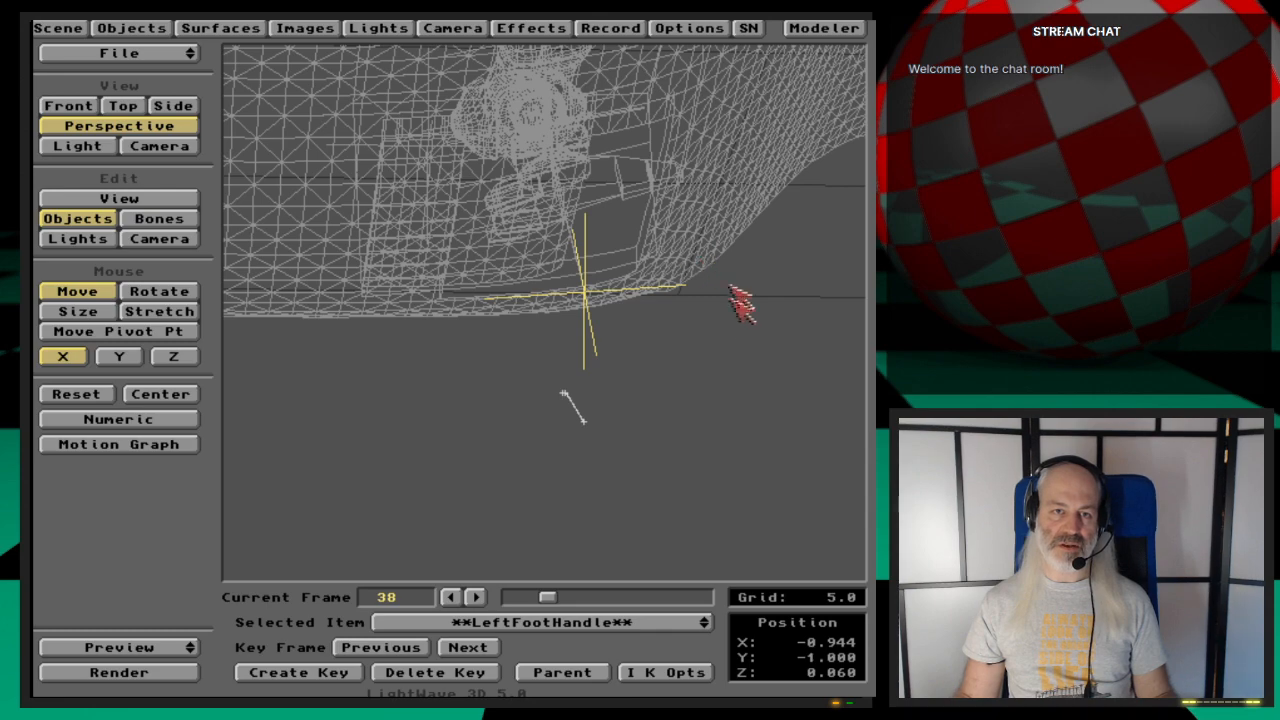
left_click_drag(583, 630, 609, 647)
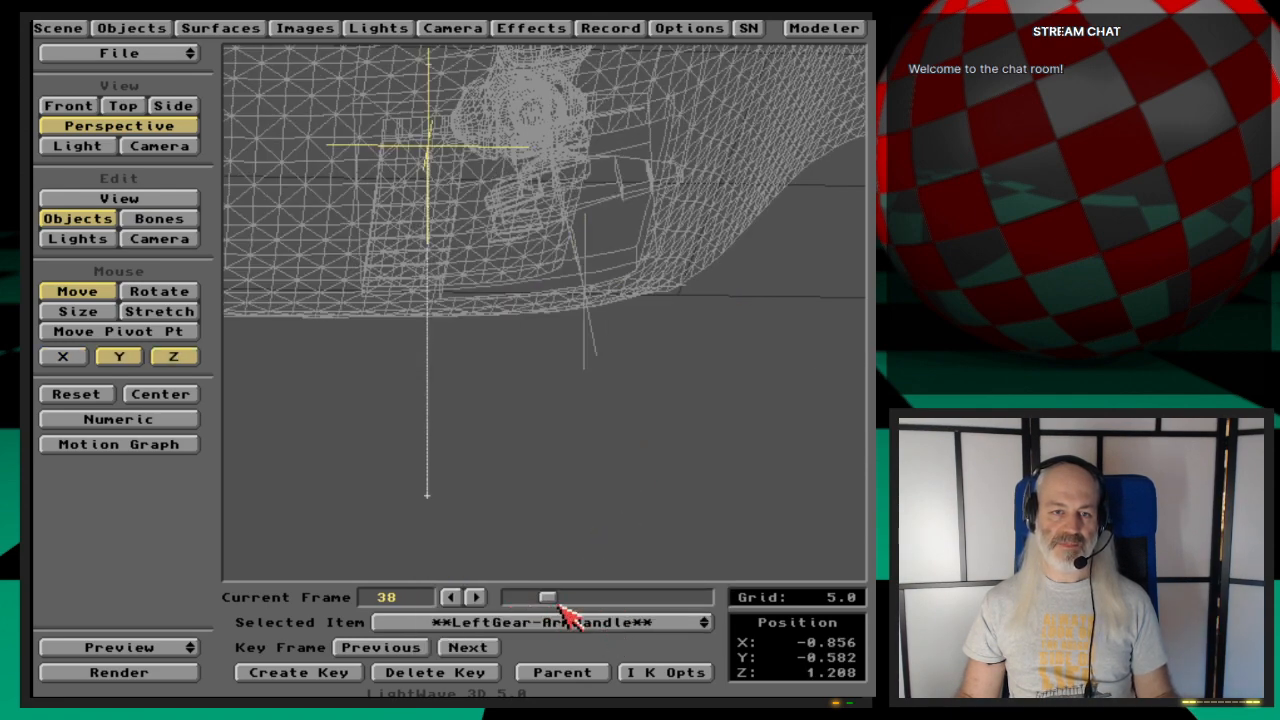
left_click_drag(549, 600, 588, 597)
left_click_drag(602, 594, 612, 598)
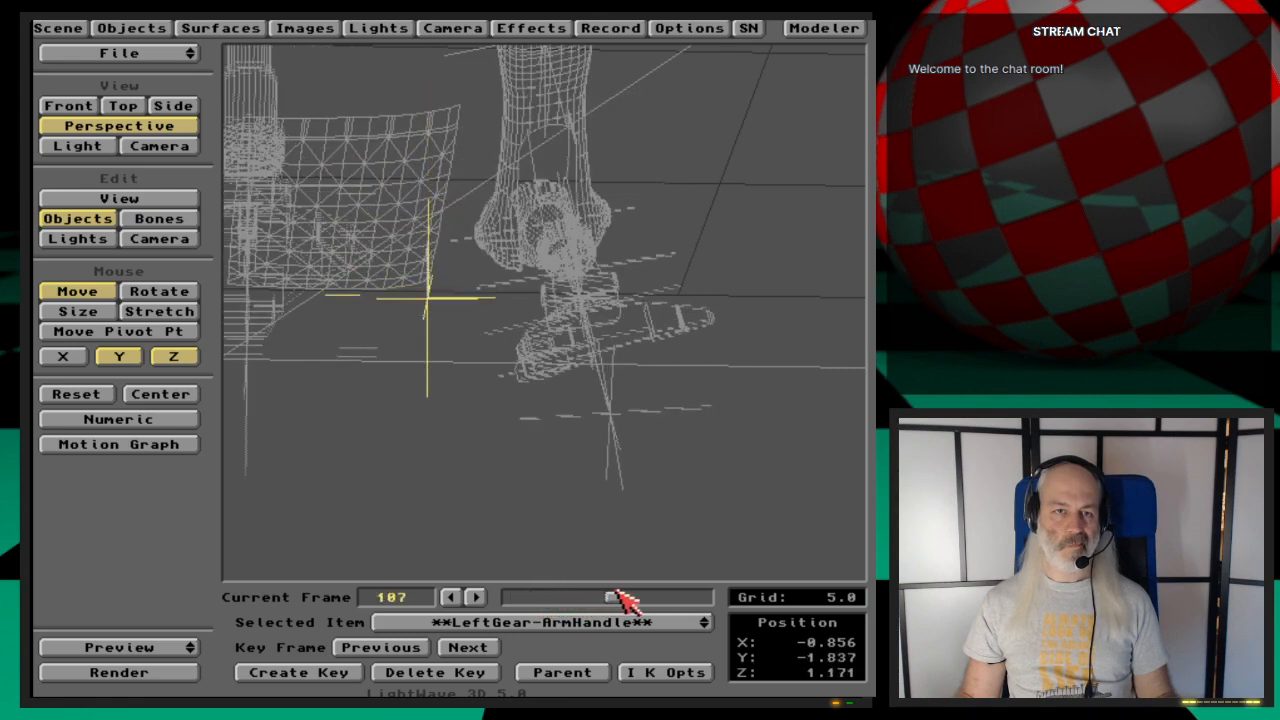
Step: Add a linear key at frame 55 to the motion of **LeftGear-ArmHandle** and apply the changed motion
left_click(185, 447)
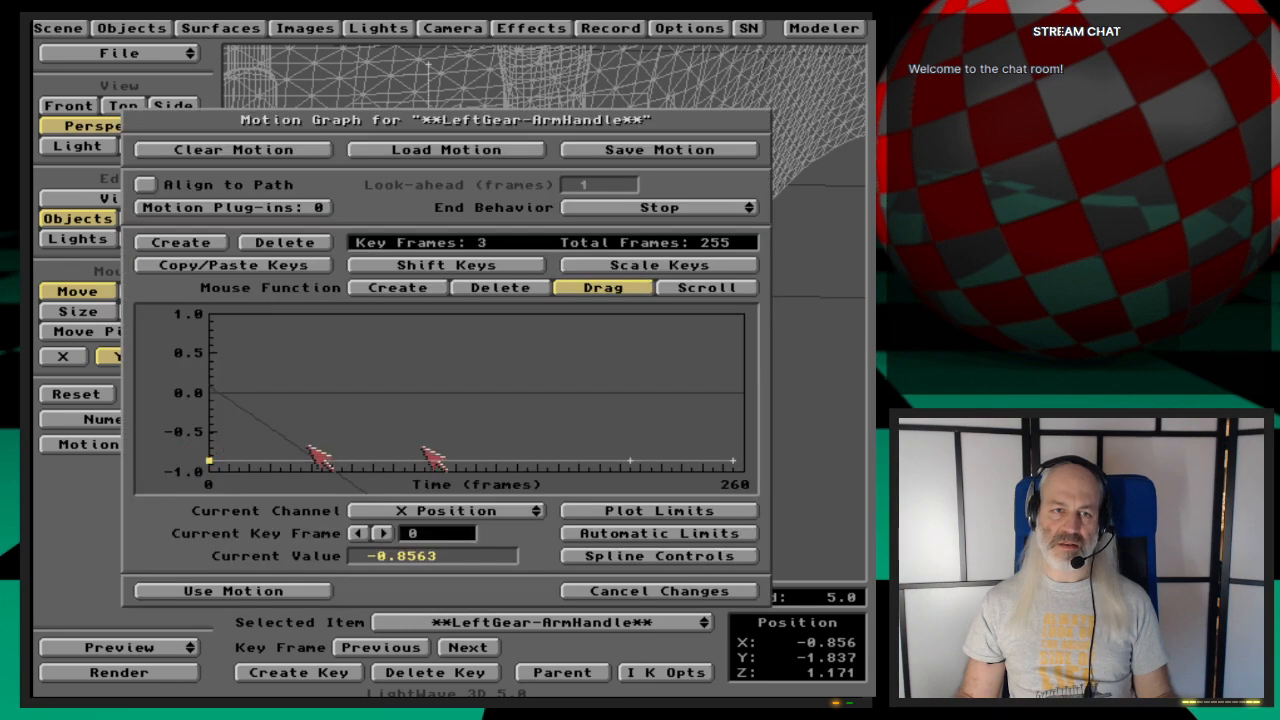
key("Down")
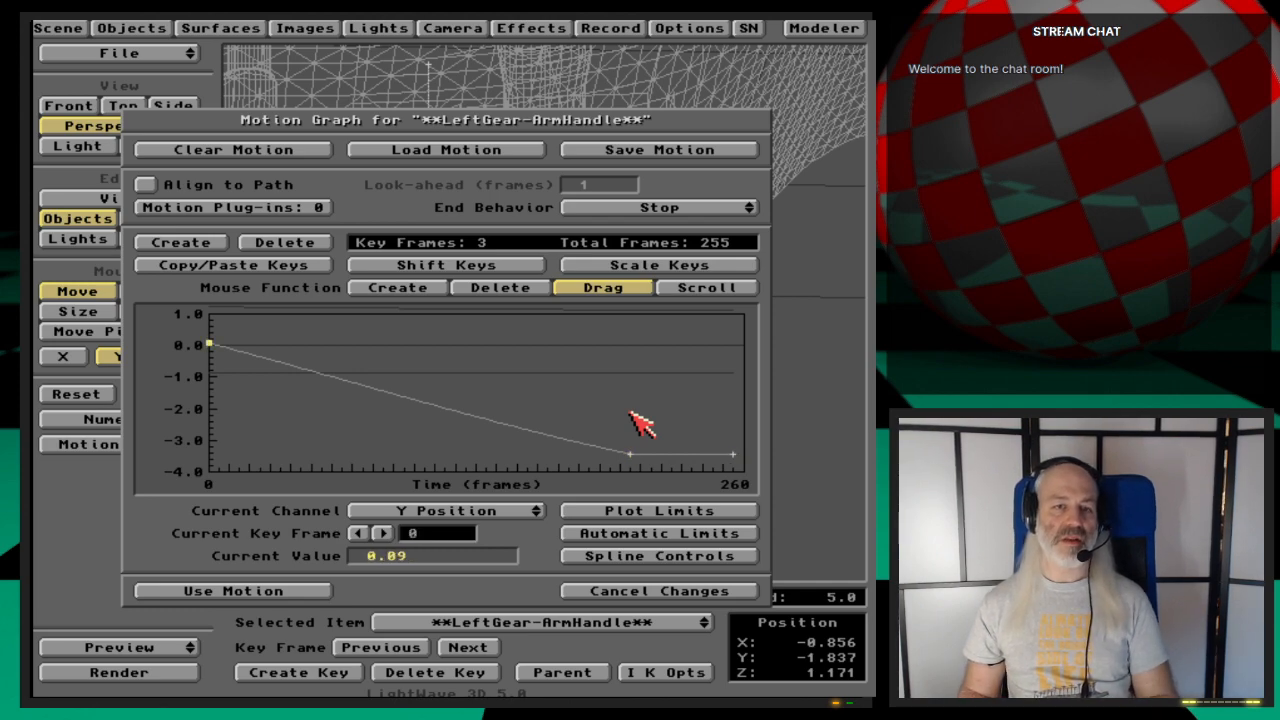
key("Up")
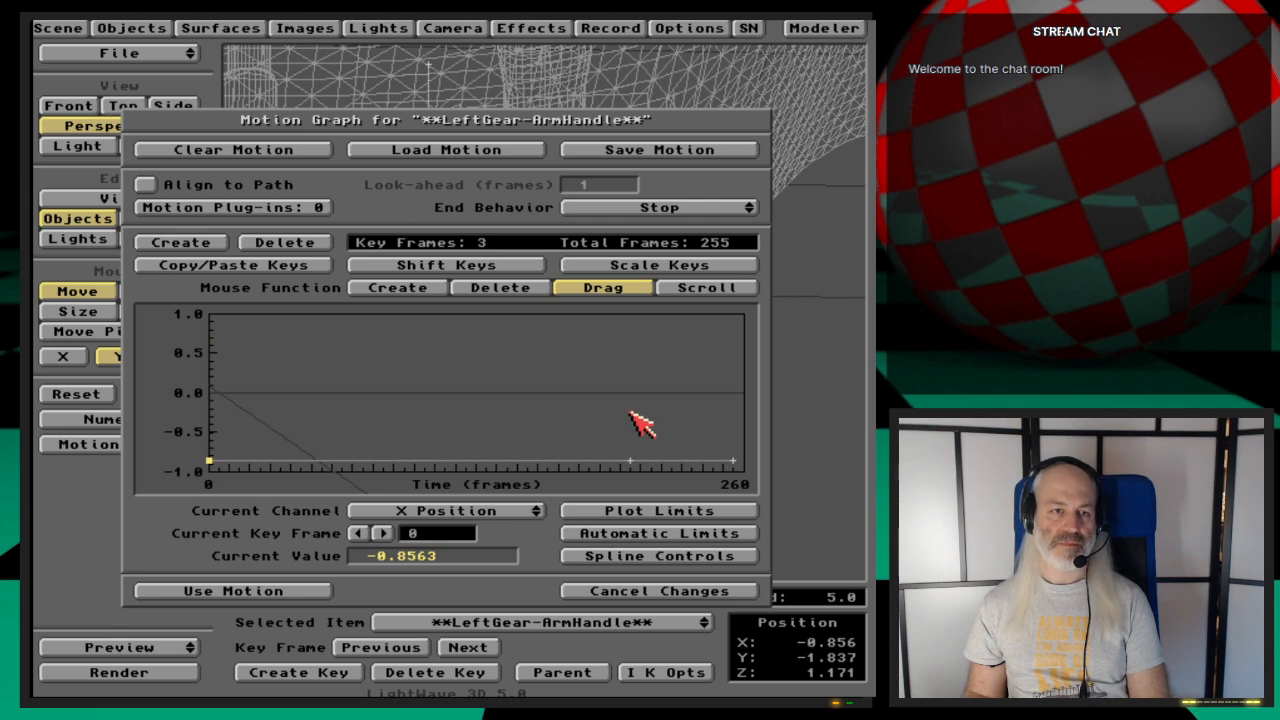
key("Down")
key("Return")
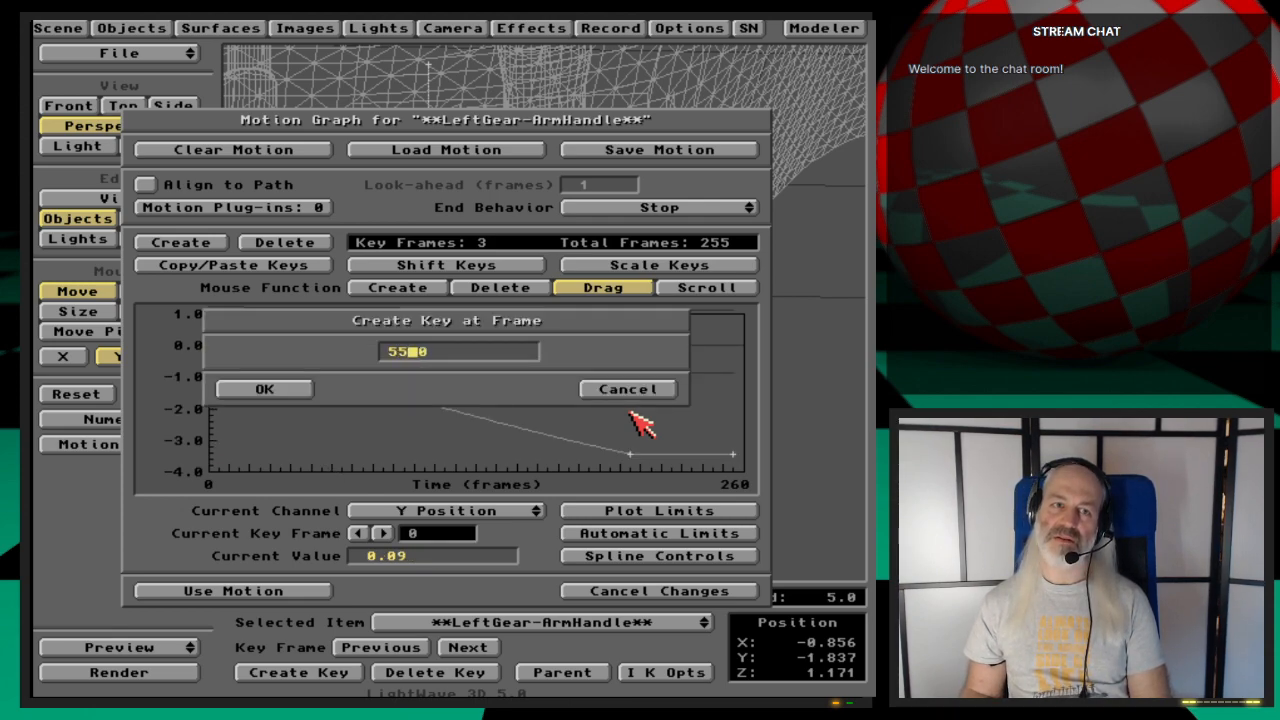
type("55")
key("Return")
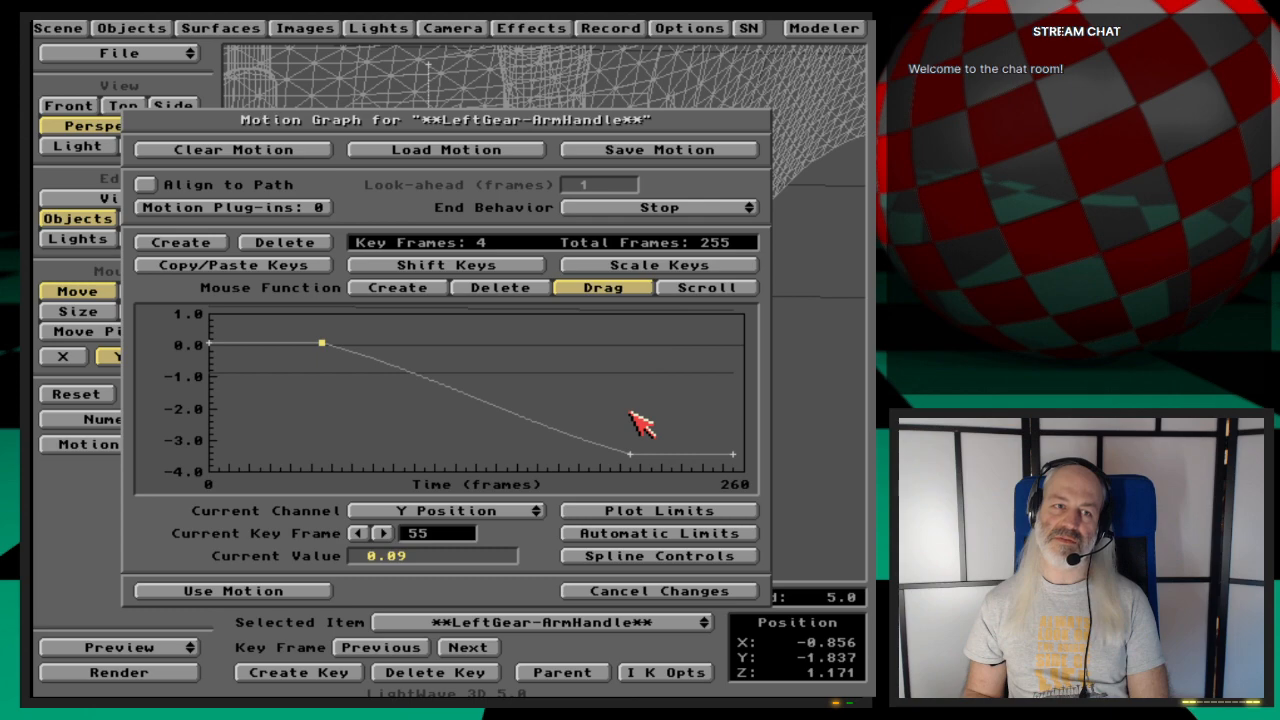
left_click(665, 558)
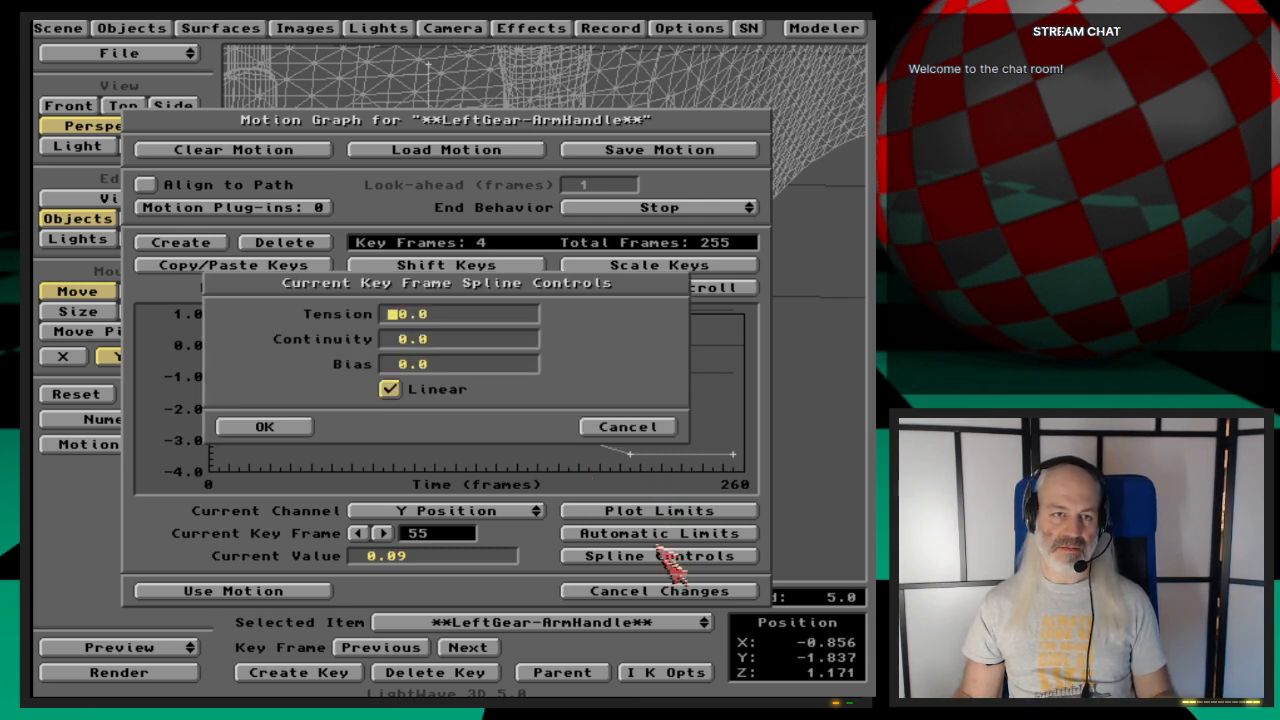
left_click(264, 427)
left_click(305, 591)
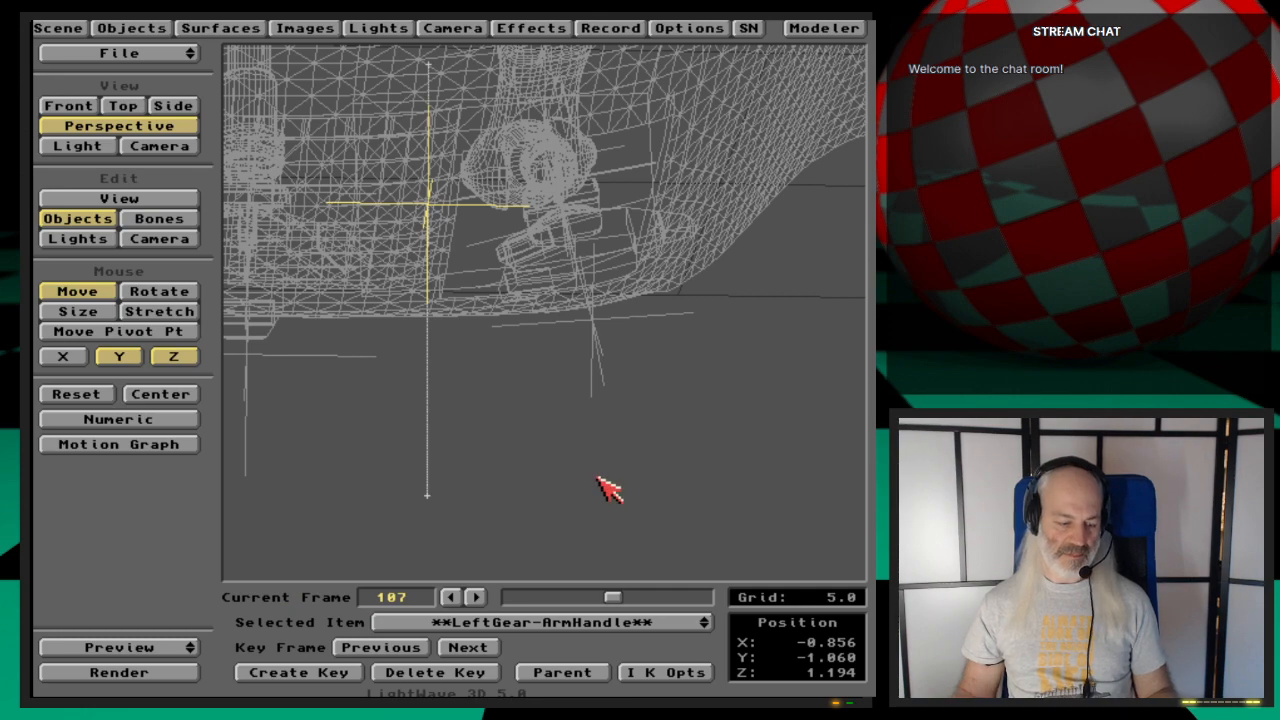
Step: Save the scene and return the timeline to frame 0
key("s")
key("Return")
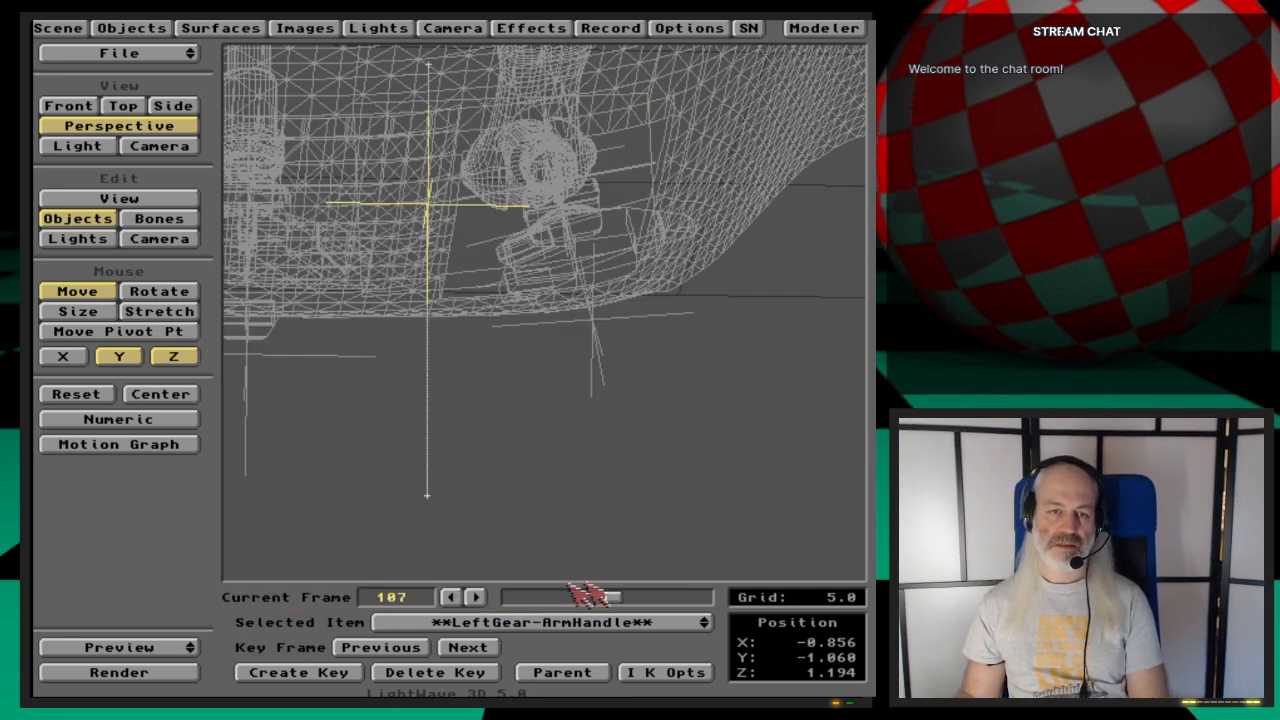
left_click_drag(614, 600, 482, 596)
Step: Check the keys of **RightGear-ArmHandle** in its motion graph without changing them, and view the scene overview
left_click(605, 614)
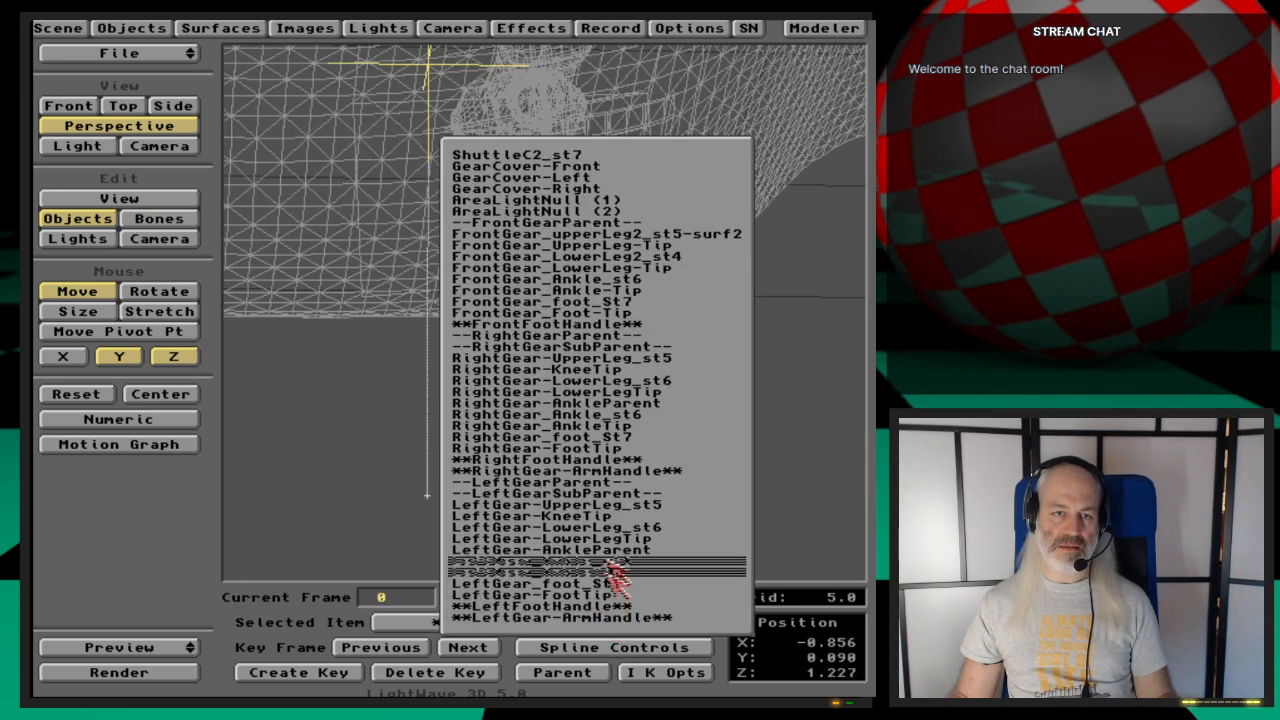
left_click(666, 472)
key("m")
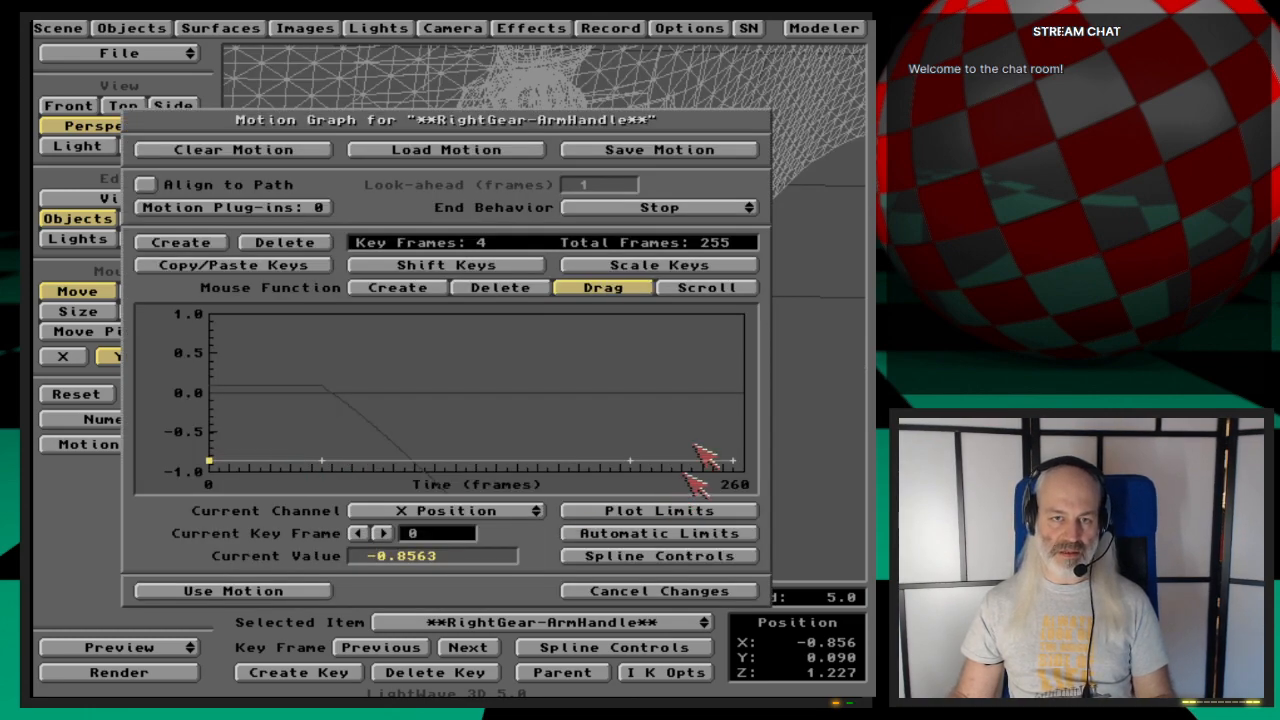
key("Left")
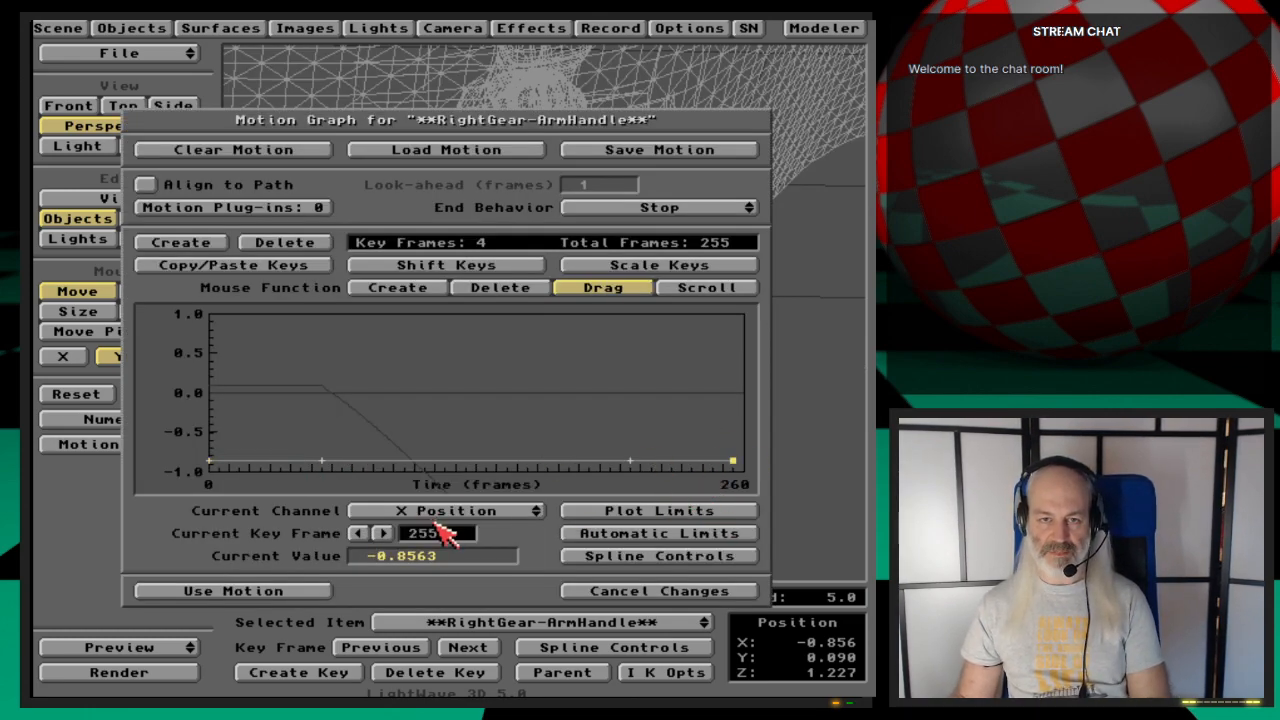
left_click(600, 593)
left_click(40, 30)
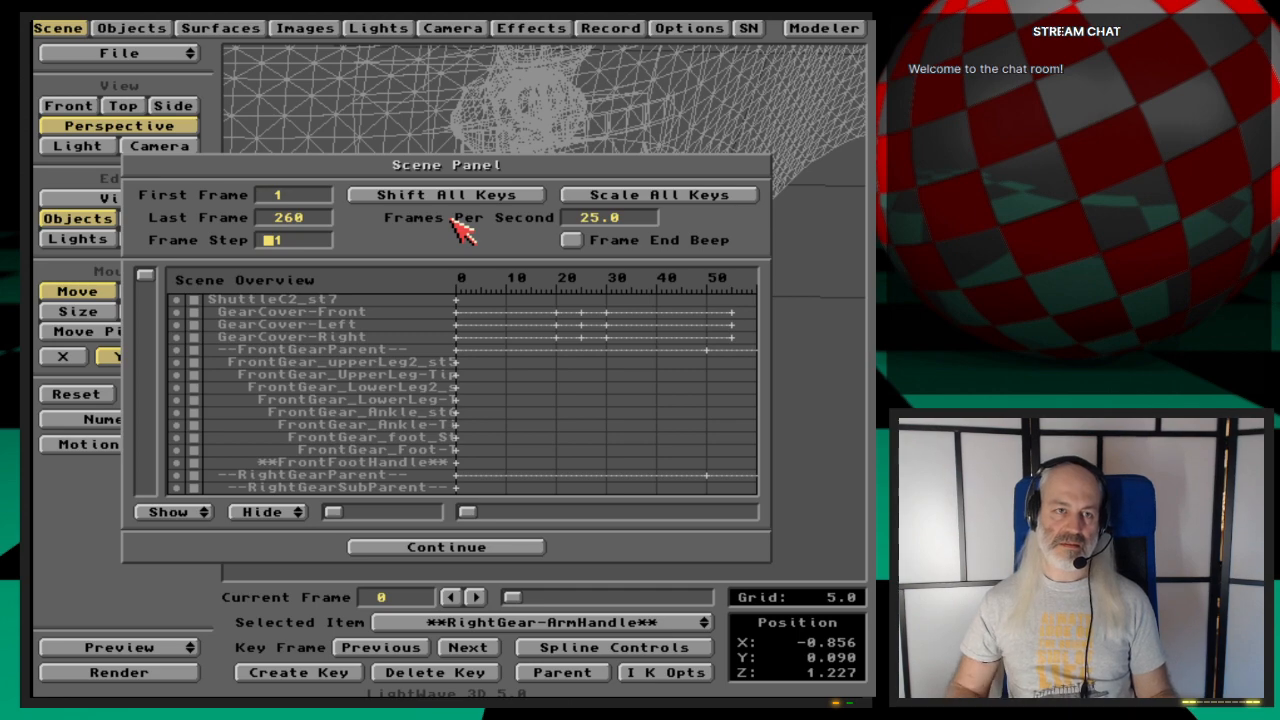
left_click(60, 29)
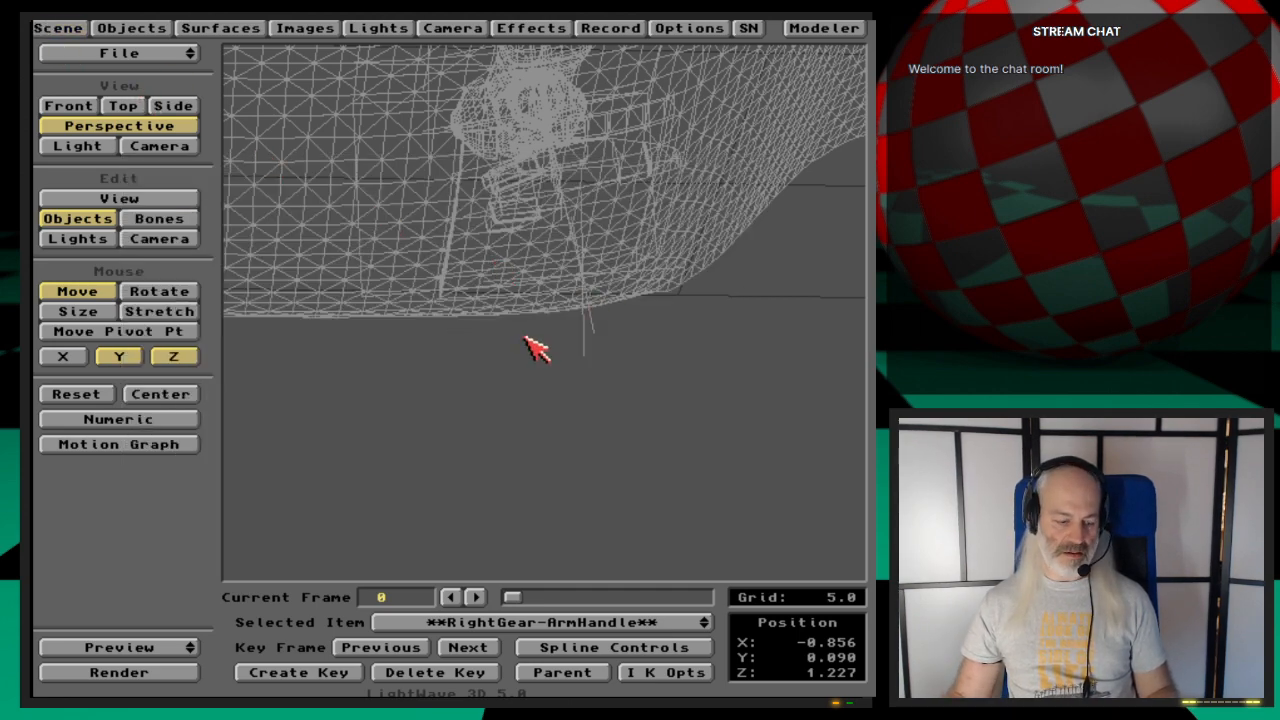
Step: Save the scene as Shuttle-LandingGearIK in 3D:webcast/Ep.41/Scenes, overwriting the existing file
key("s")
left_click(292, 590)
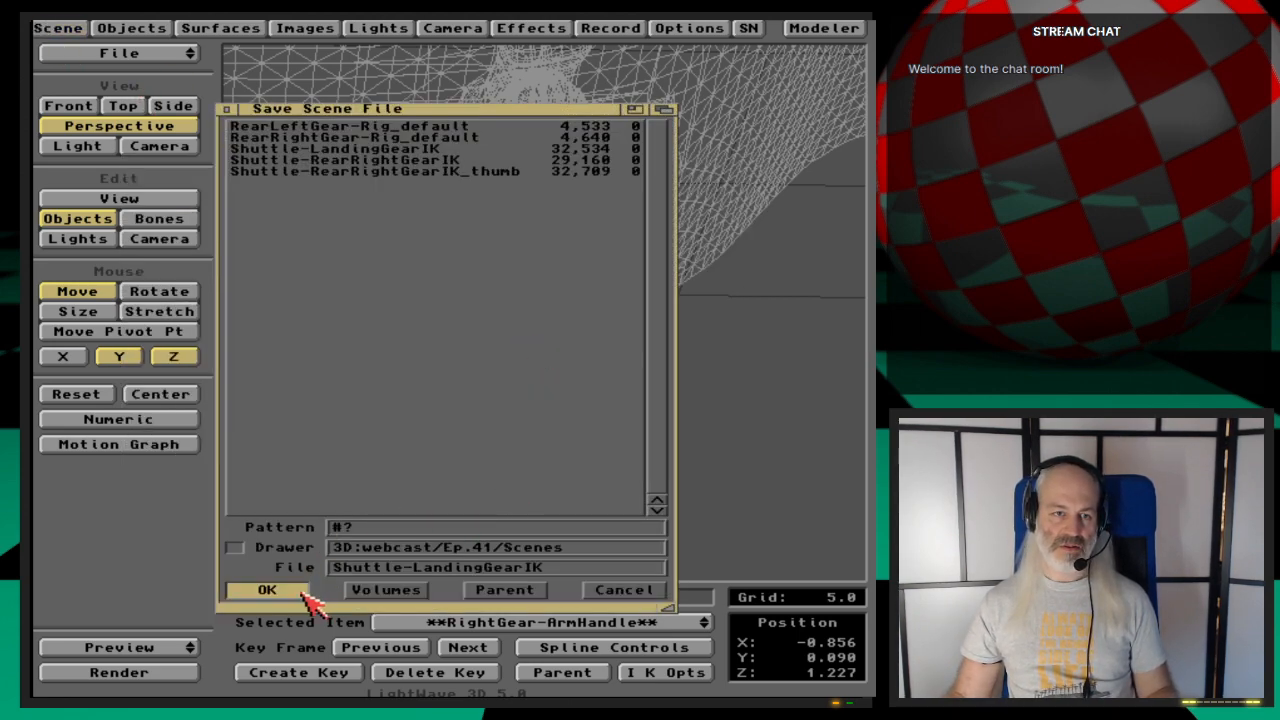
left_click(276, 404)
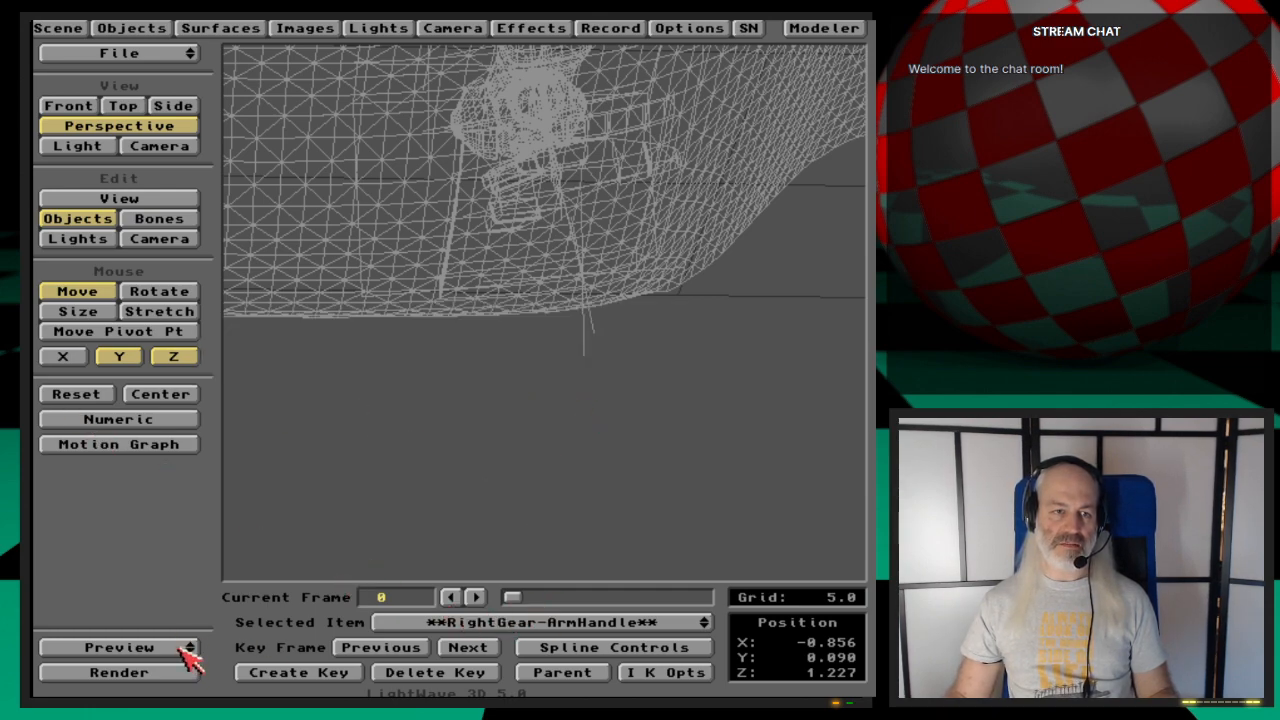
Step: Generate and play a wireframe preview of frames 1 to 260, then end the preview
left_click_drag(190, 655, 200, 630)
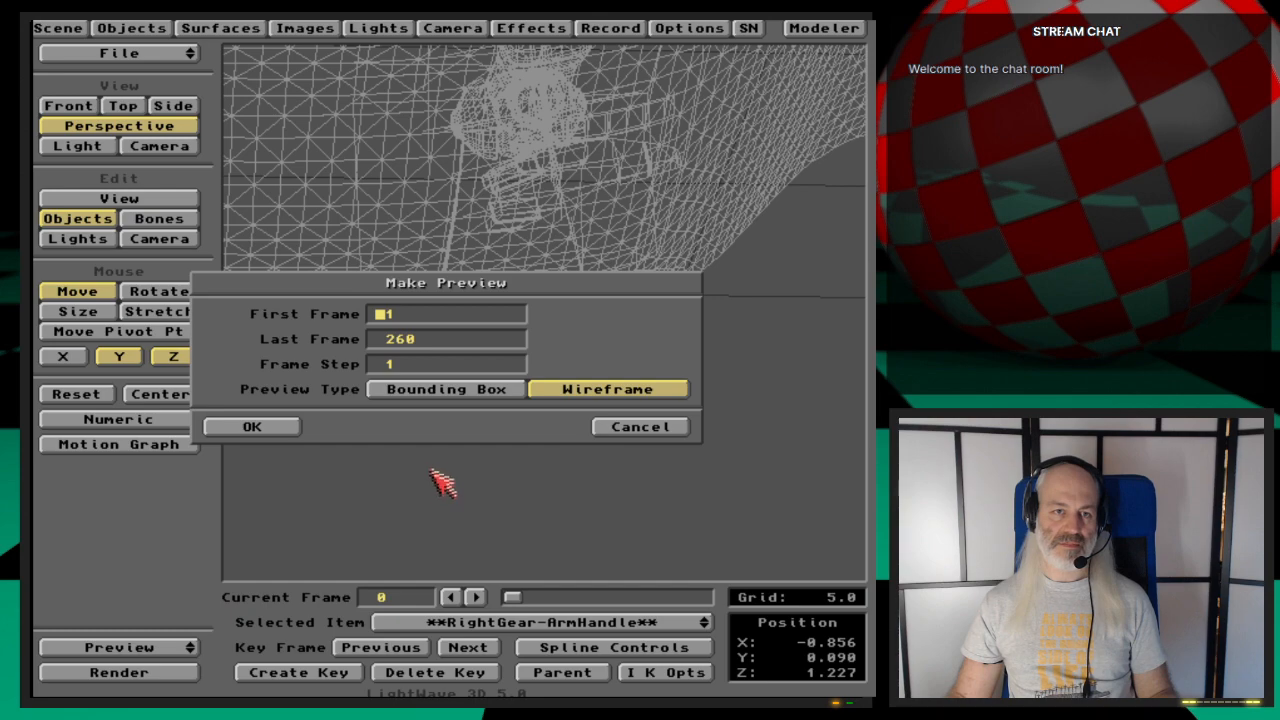
left_click(288, 426)
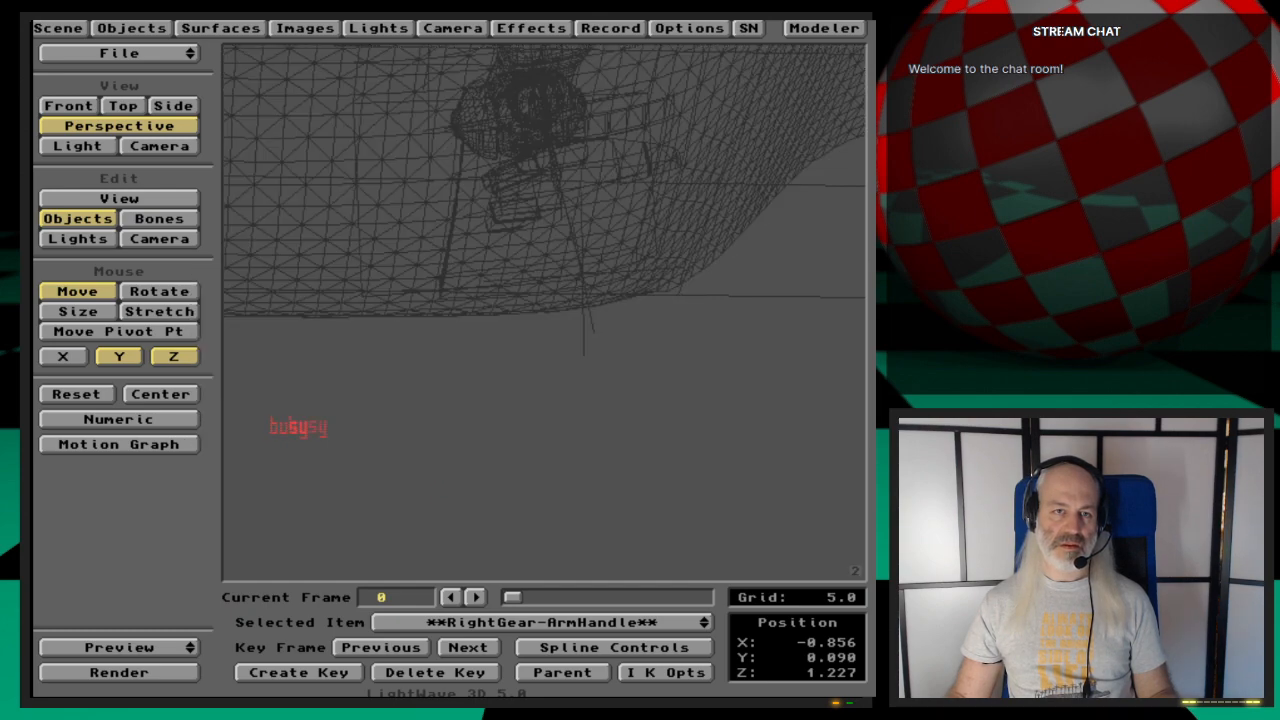
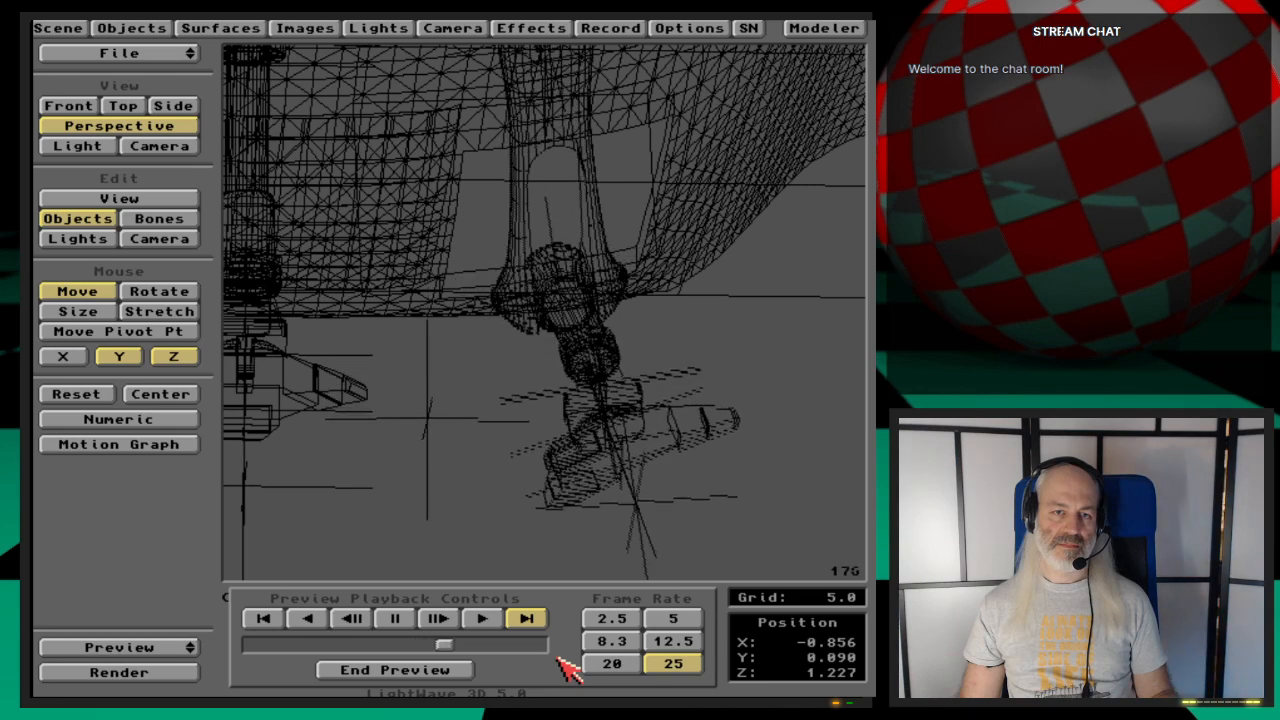
left_click(447, 672)
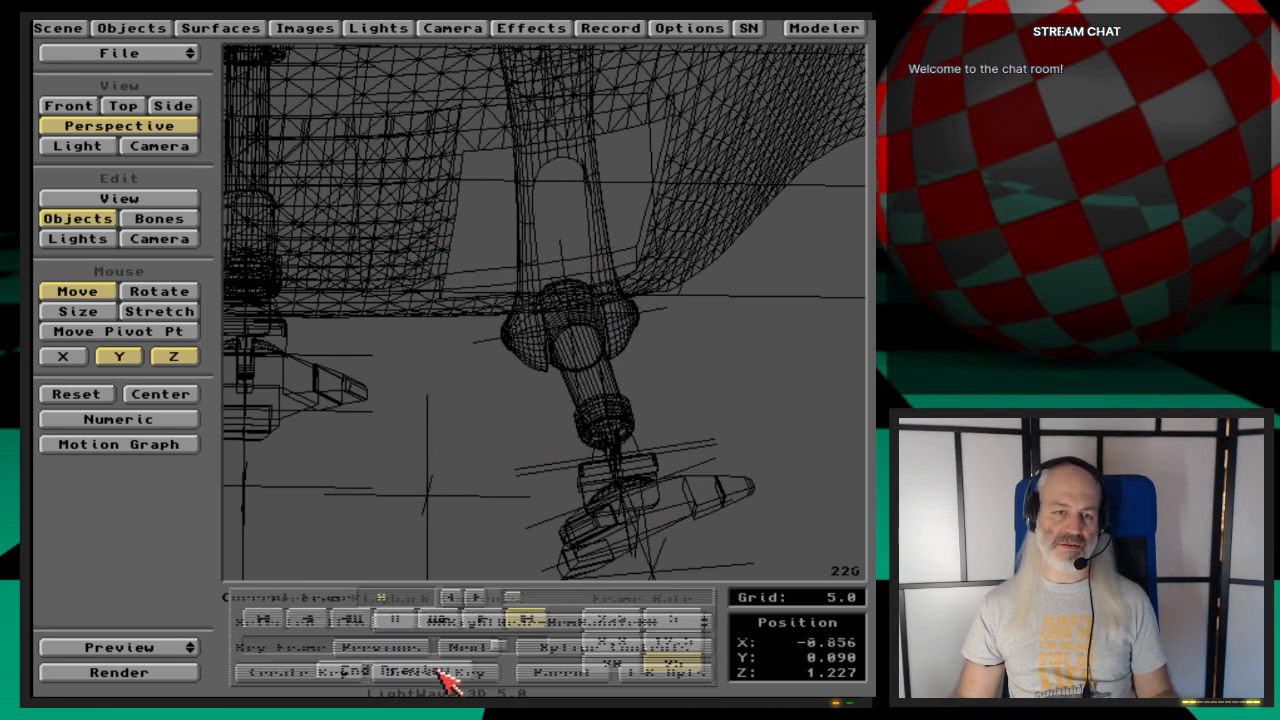
Step: Examine the camera's placement relative to the shuttle's underside and rear landing gears from several perspective angles
left_click(174, 240)
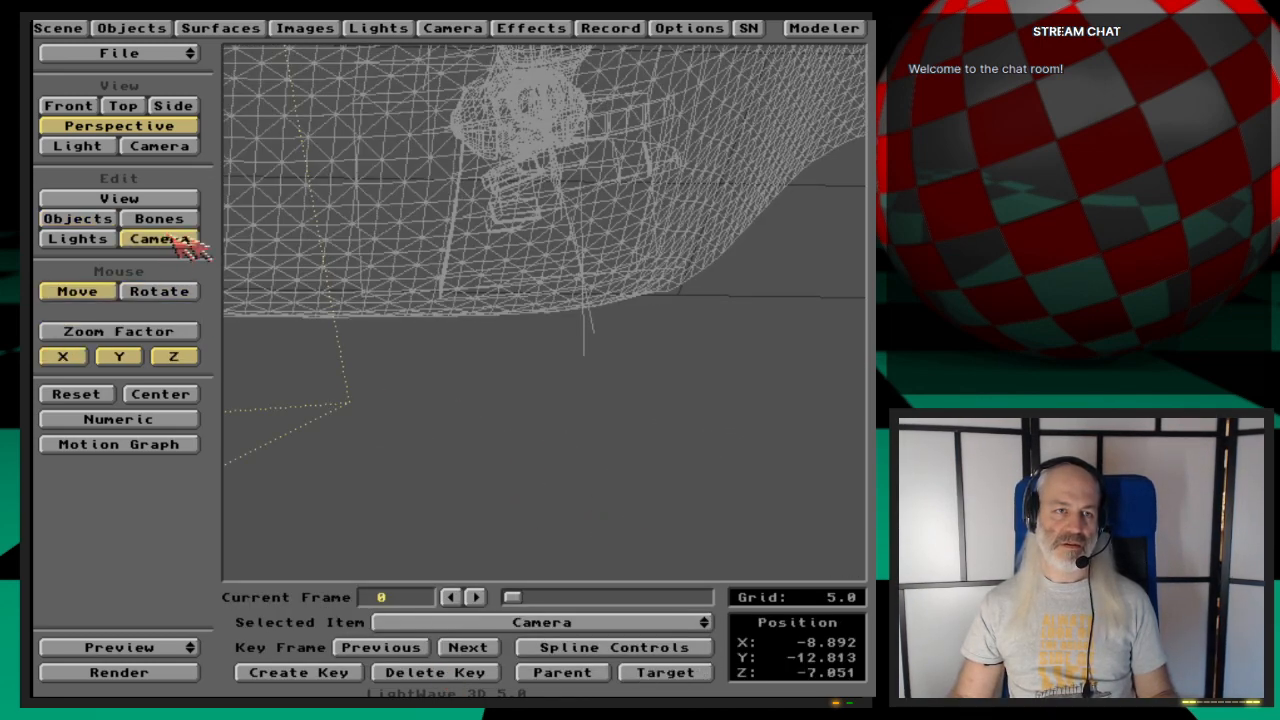
mouse_move(379, 341)
left_mouse_down()
mouse_move(388, 358)
mouse_move(372, 349)
left_mouse_up()
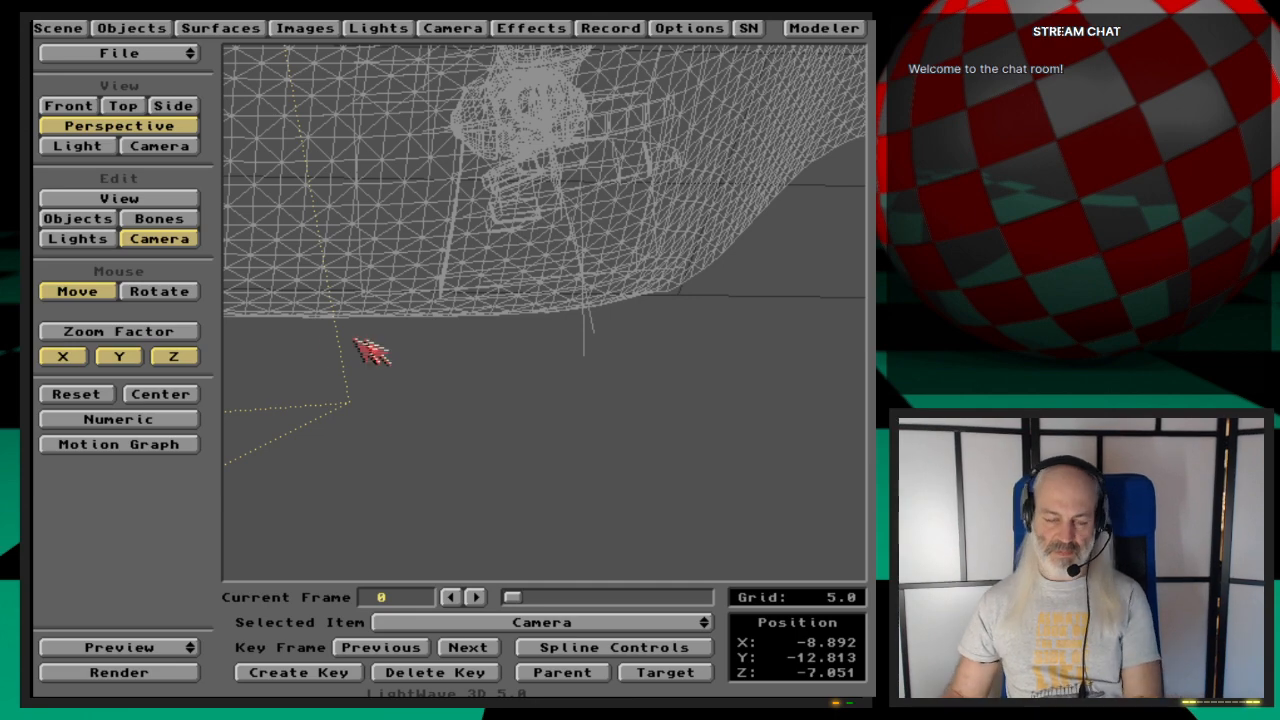
key("v")
mouse_move(480, 320)
left_mouse_down()
mouse_move(545, 302)
mouse_move(437, 294)
left_mouse_up()
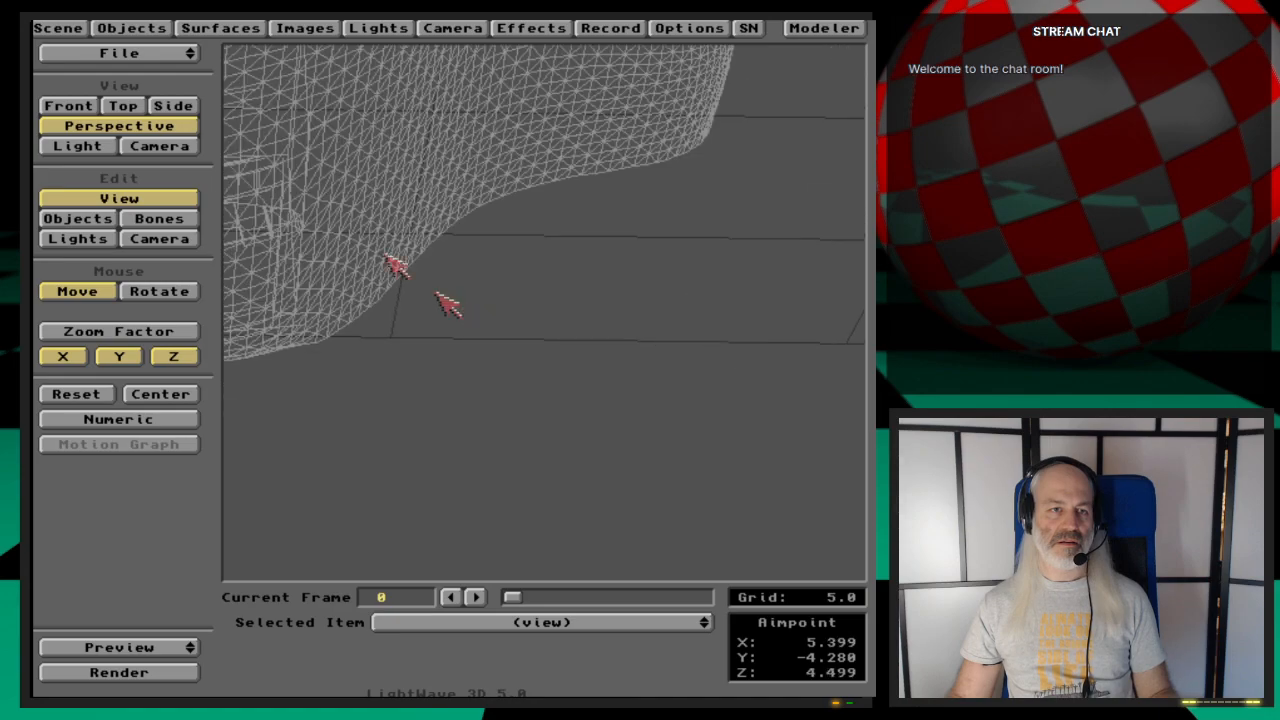
left_click(158, 291)
mouse_move(297, 297)
left_mouse_down()
mouse_move(360, 300)
mouse_move(225, 300)
mouse_move(222, 317)
mouse_move(286, 312)
left_mouse_up()
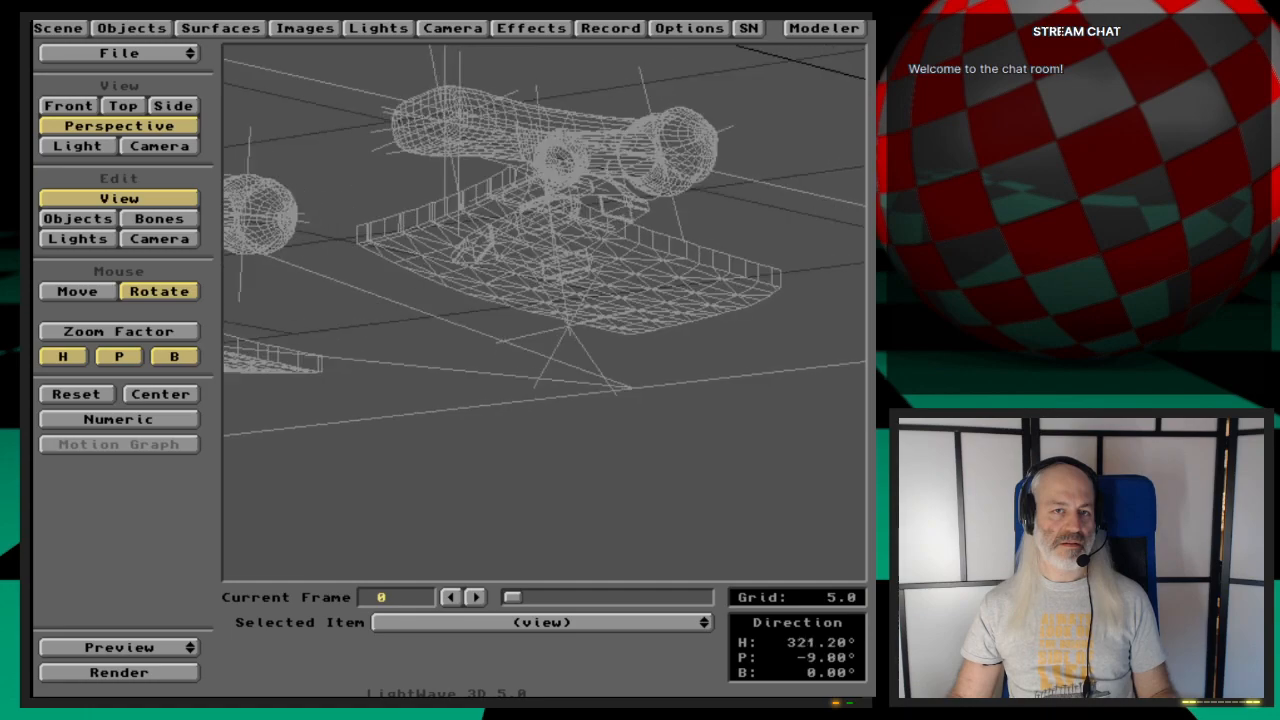
left_click_drag(230, 265, 232, 265)
left_click(70, 290)
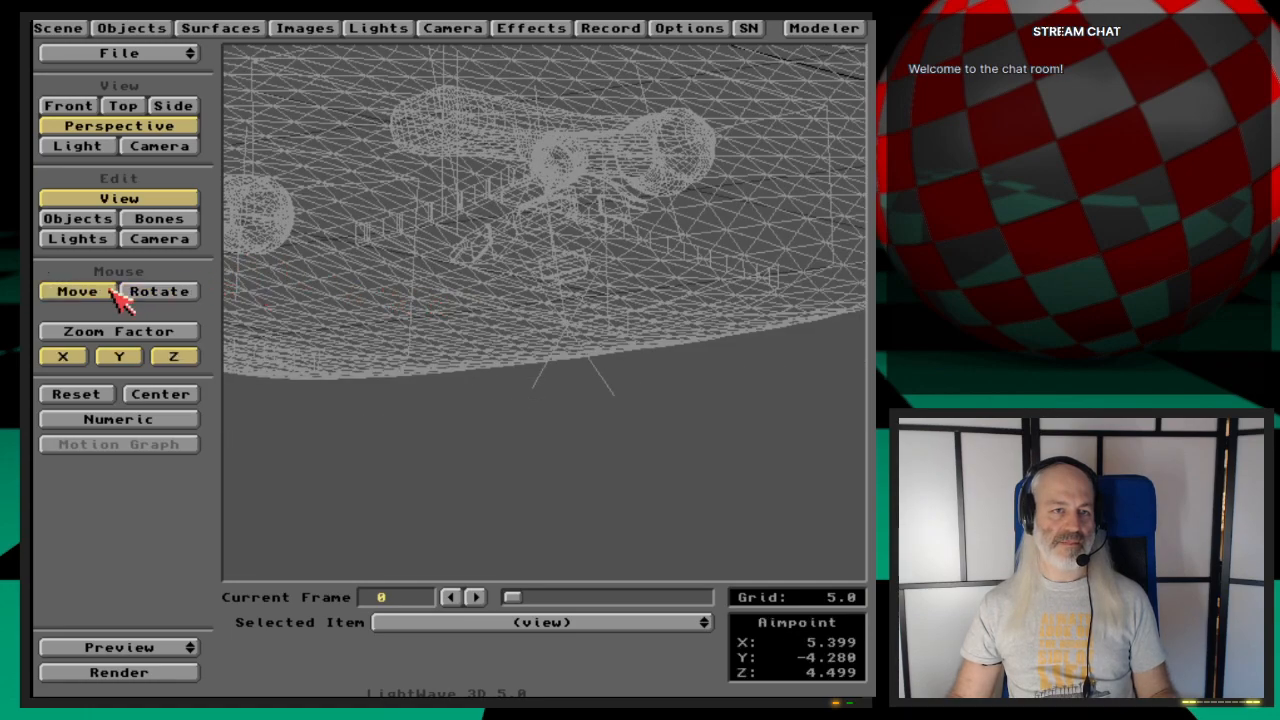
left_click_drag(352, 356, 352, 270)
left_click_drag(358, 380, 364, 358)
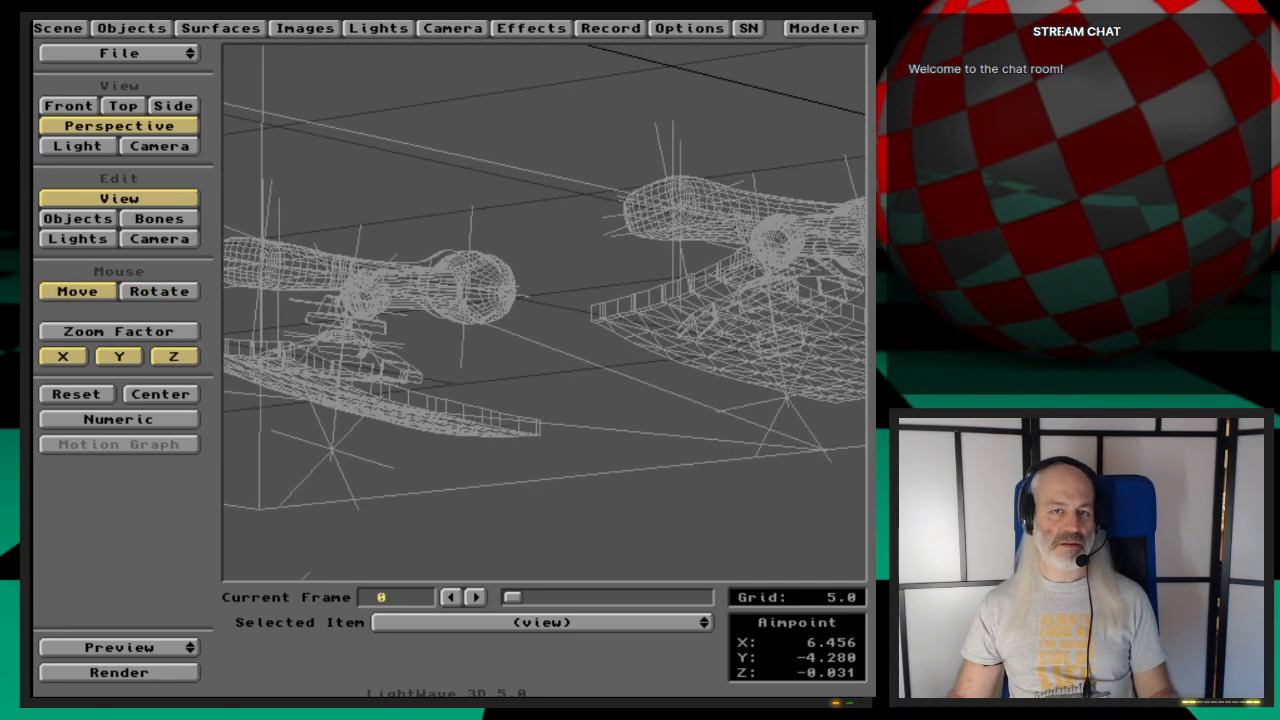
right_click_drag(364, 358, 364, 388)
key("c")
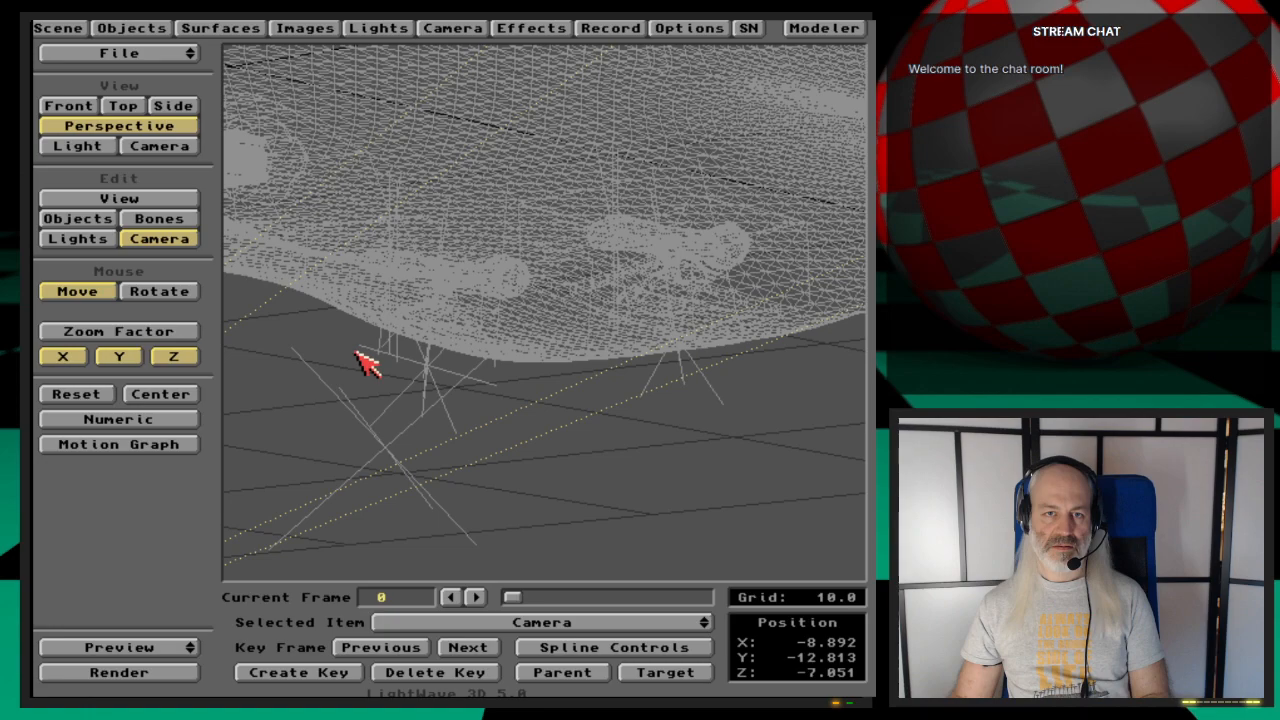
key("v")
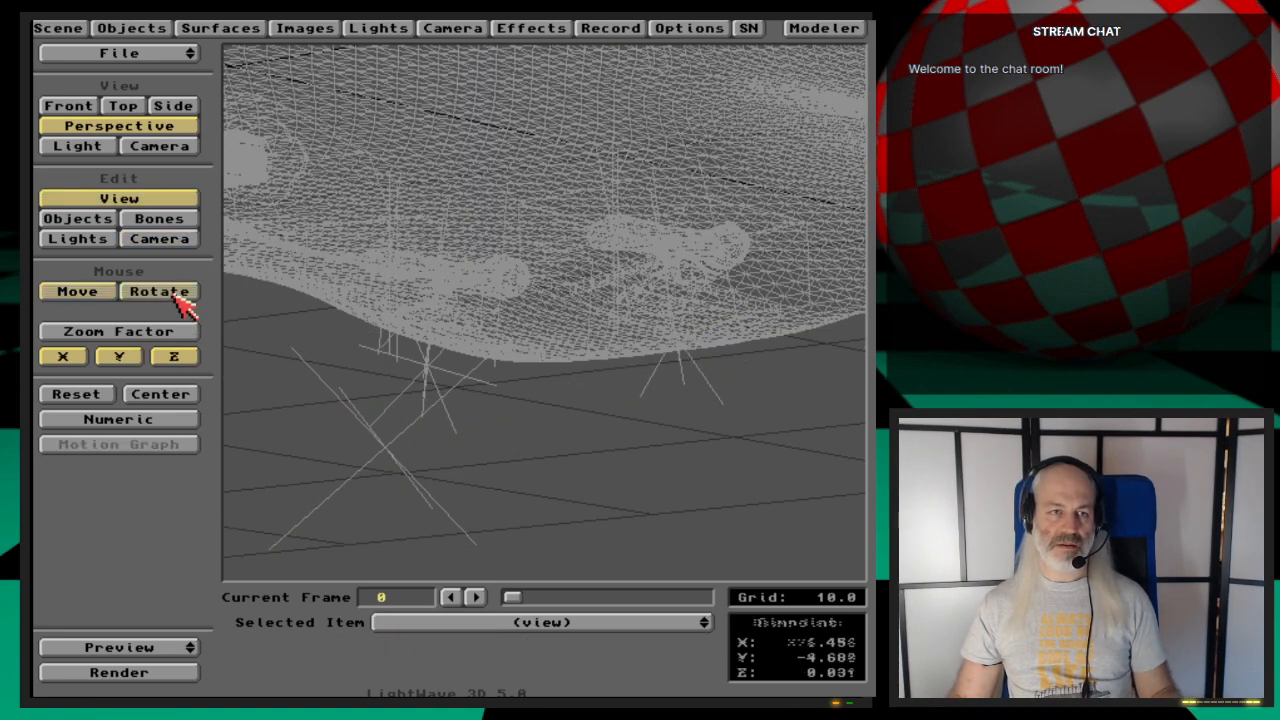
left_click(159, 291)
mouse_move(434, 371)
left_mouse_down()
mouse_move(400, 425)
mouse_move(433, 373)
left_mouse_up()
key("c")
key("v")
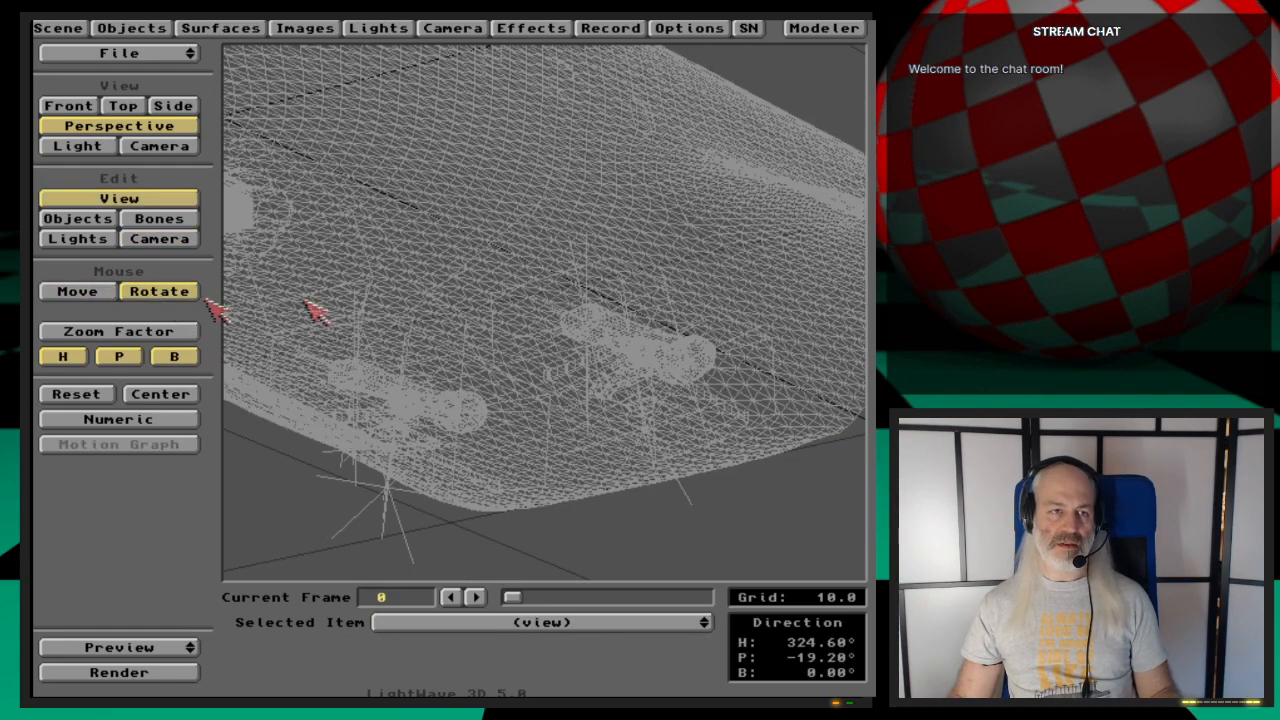
key("c")
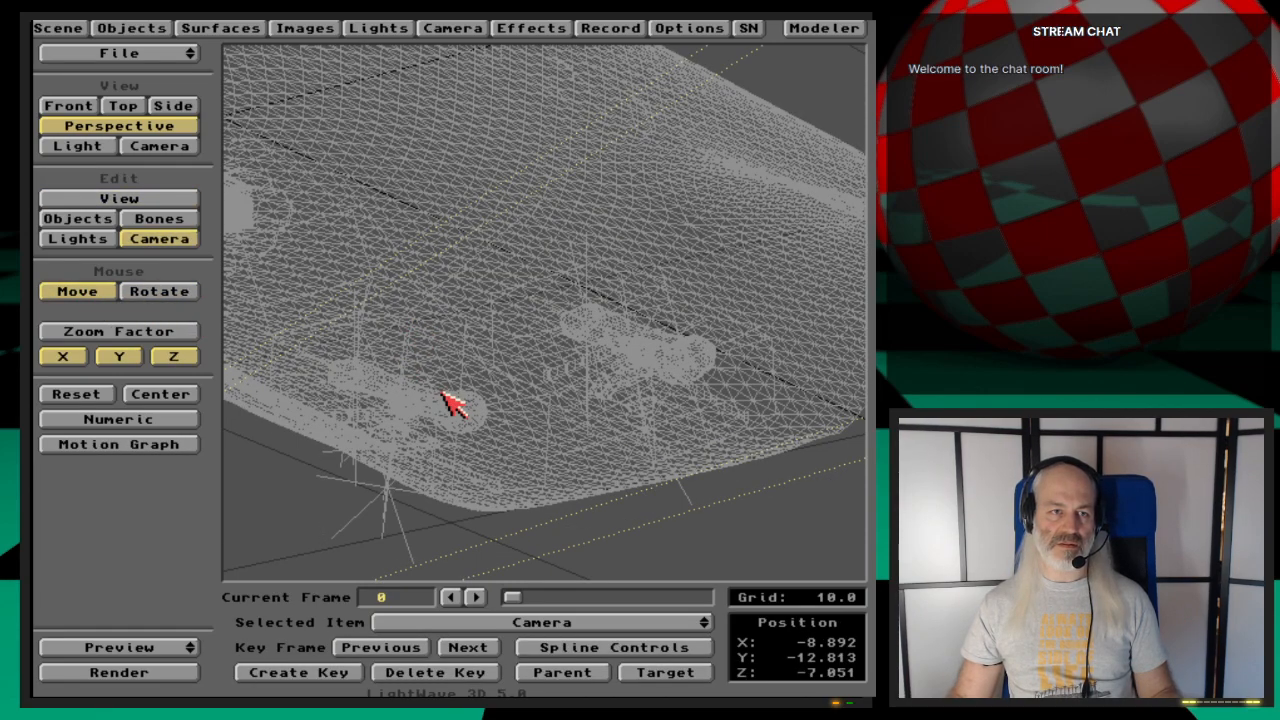
key("v")
left_click(91, 291)
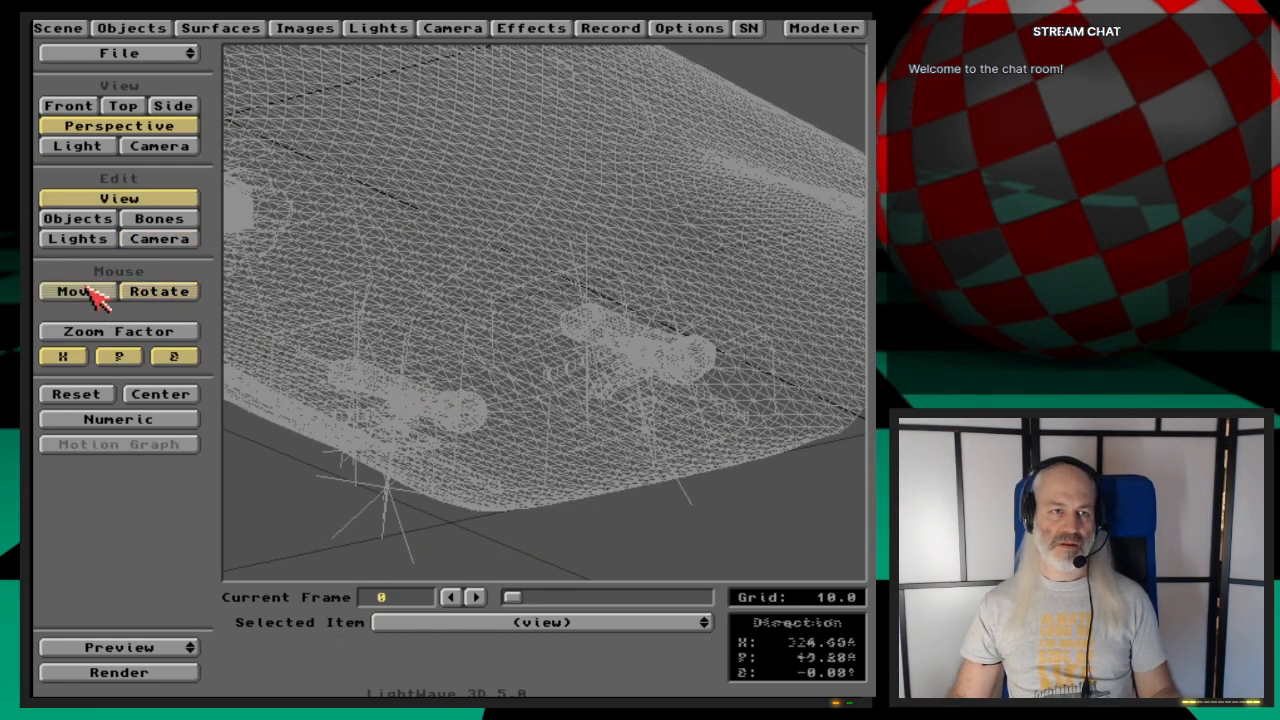
left_click_drag(457, 371, 452, 395)
right_click_drag(452, 395, 443, 363)
key("c")
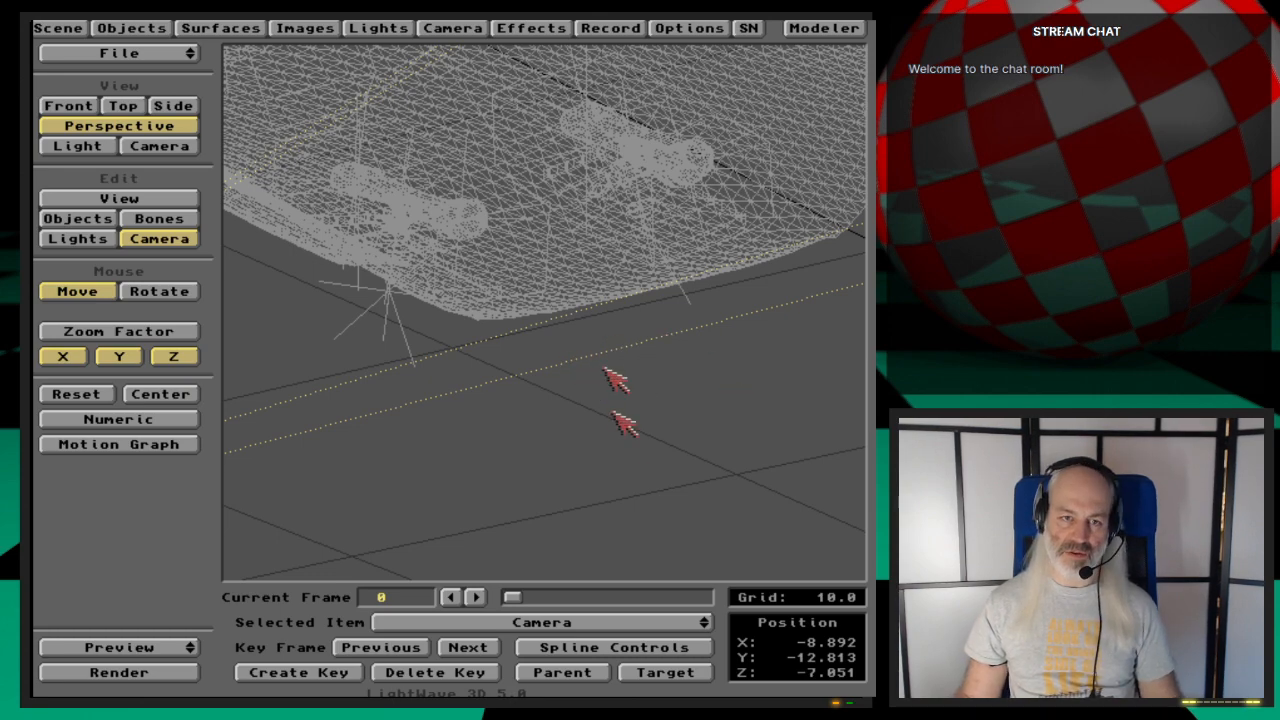
left_click_drag(515, 596, 423, 580)
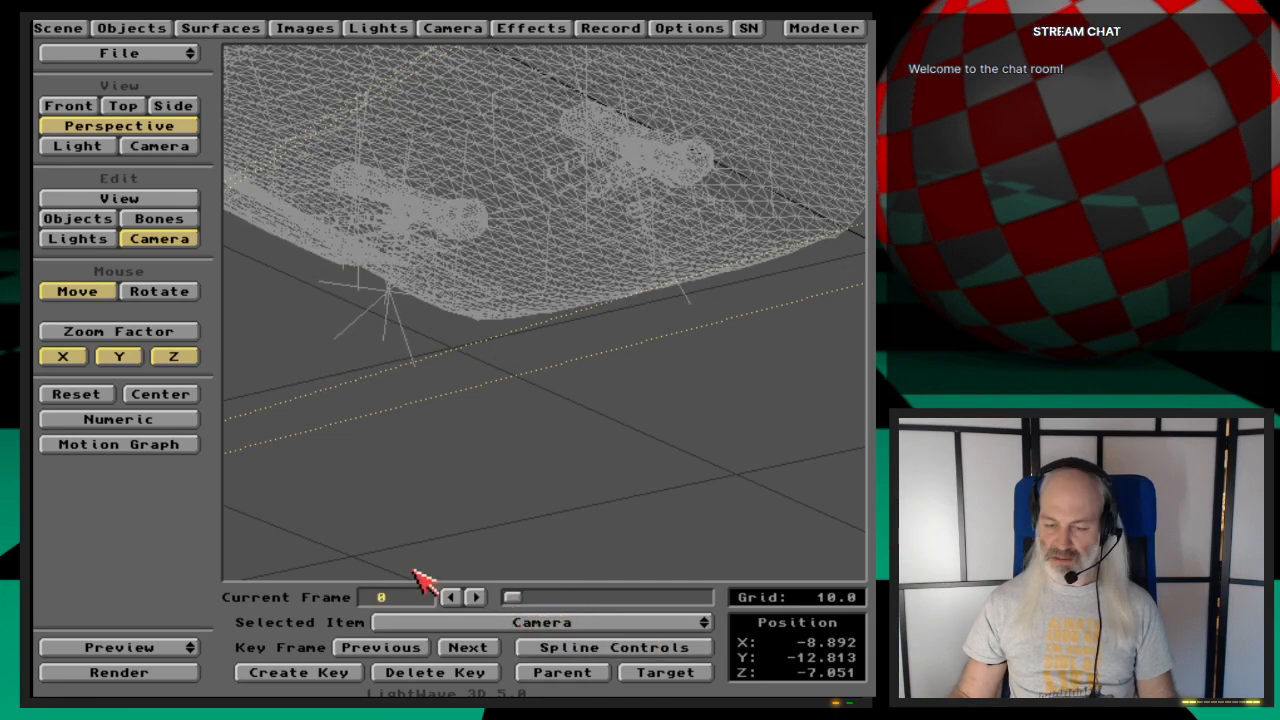
Step: Hide ShuttleC2_st7 and the front, left and right gear covers in the scene overview, and show the front view
left_click(45, 25)
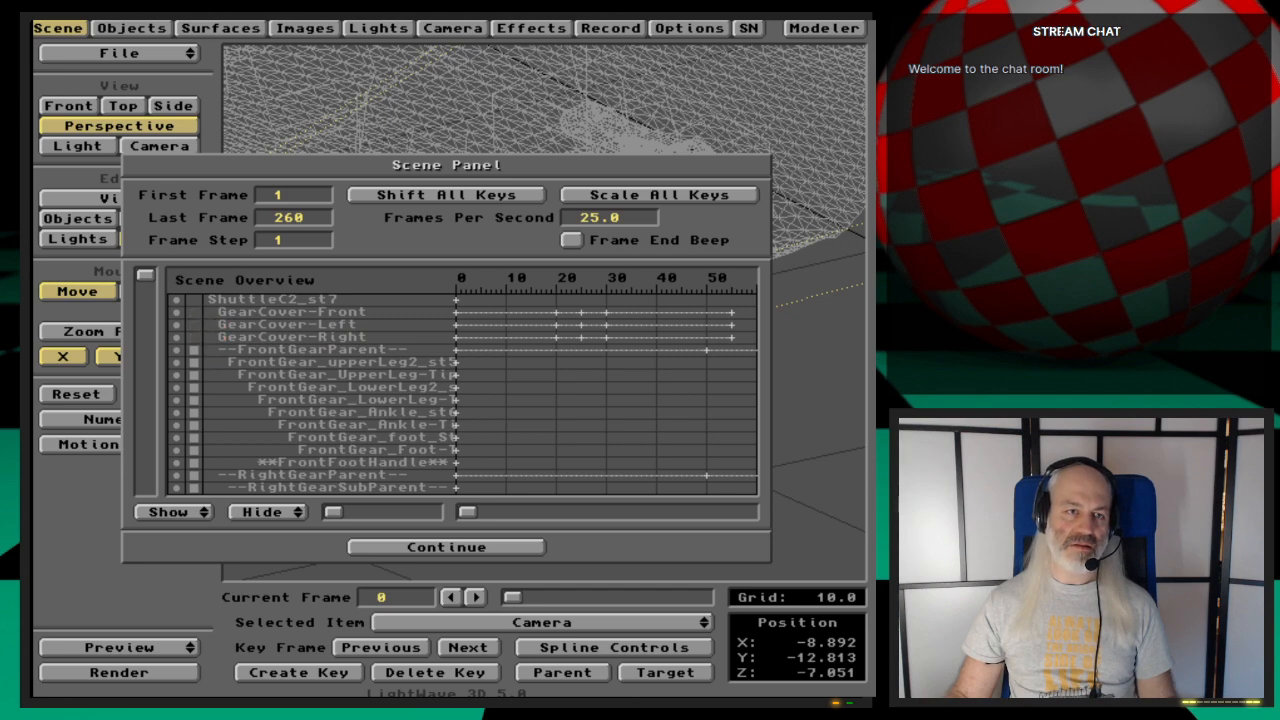
left_click(478, 548)
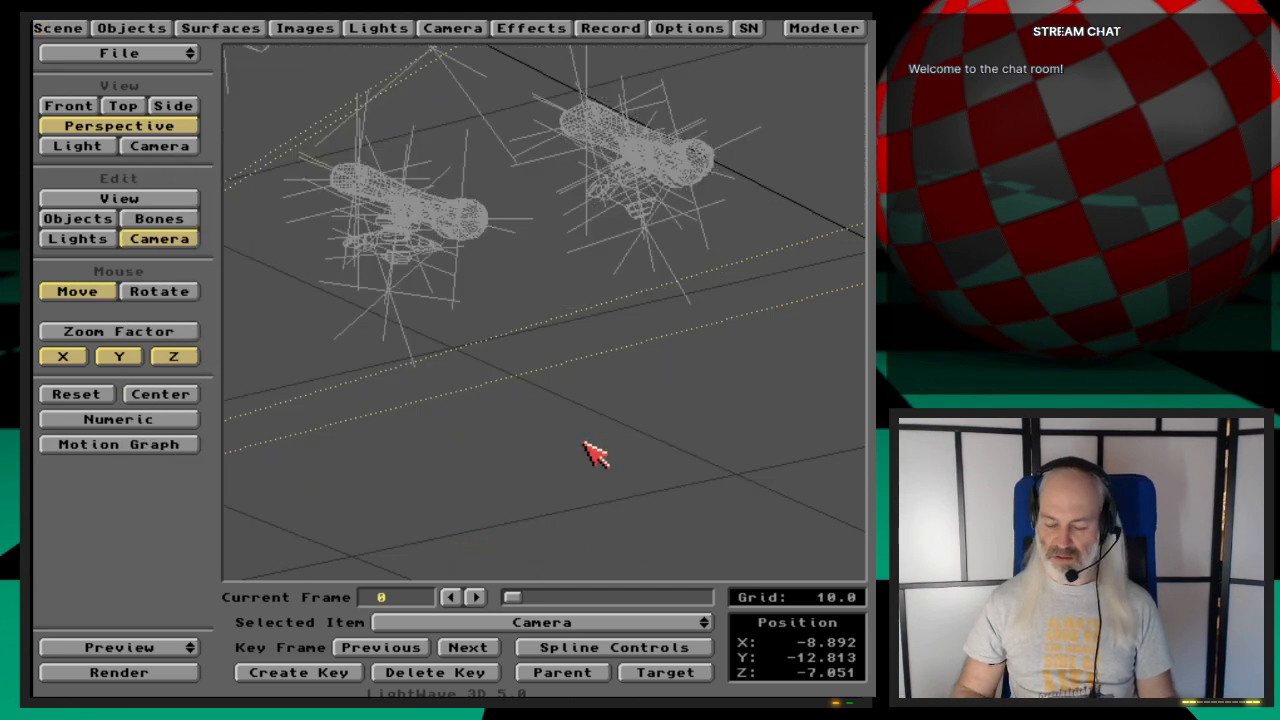
key("1")
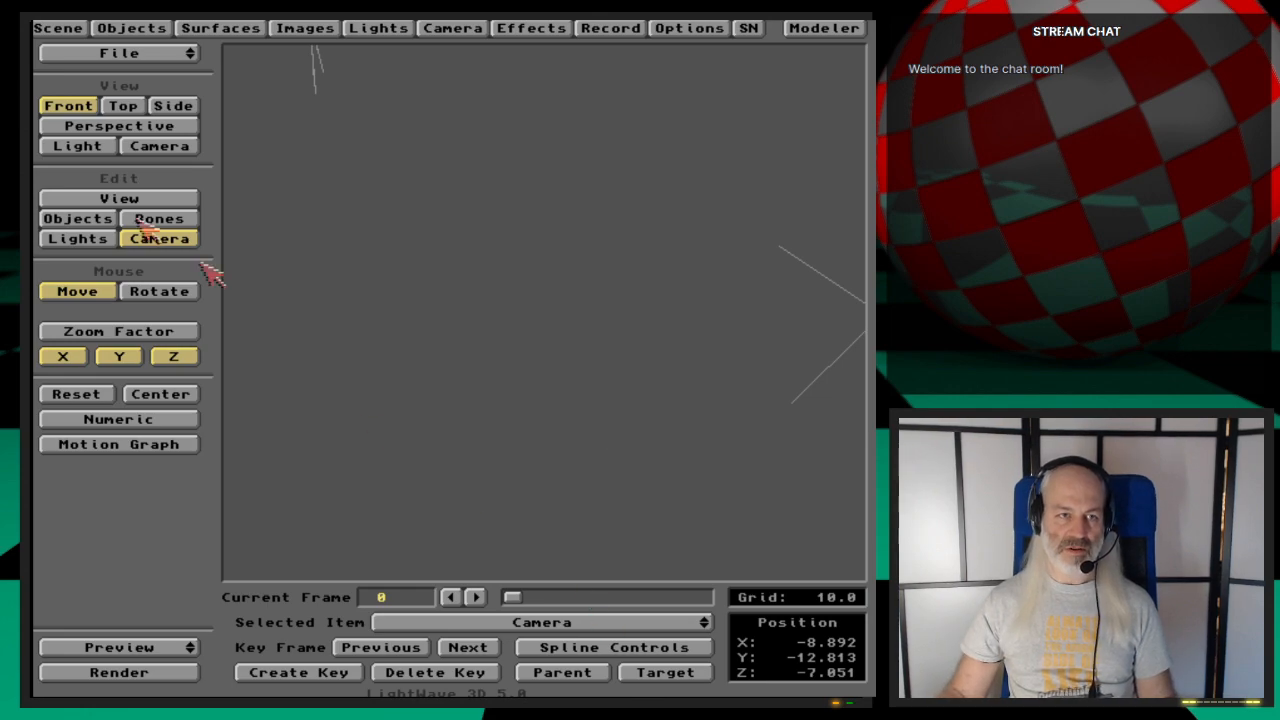
Step: Center the front view on --LeftGearParent-- and frame all three landing gears together
left_click(78, 218)
left_click_drag(608, 630, 660, 549)
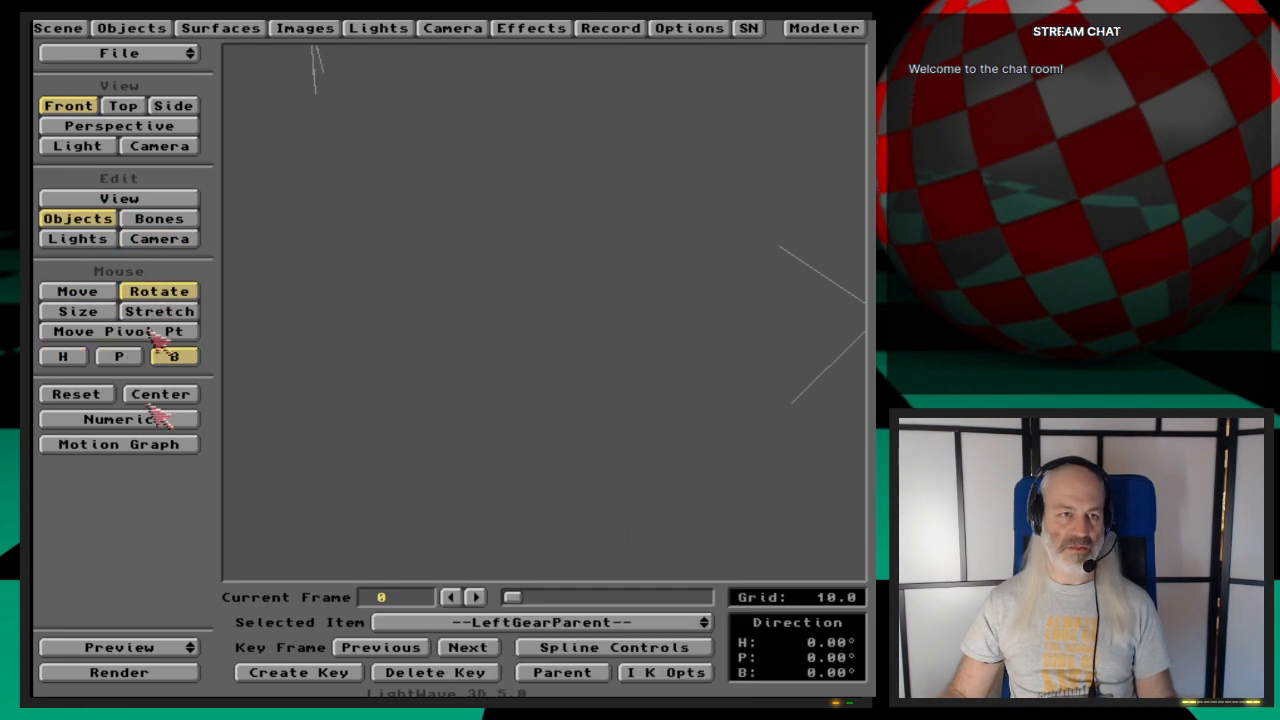
left_click(163, 396)
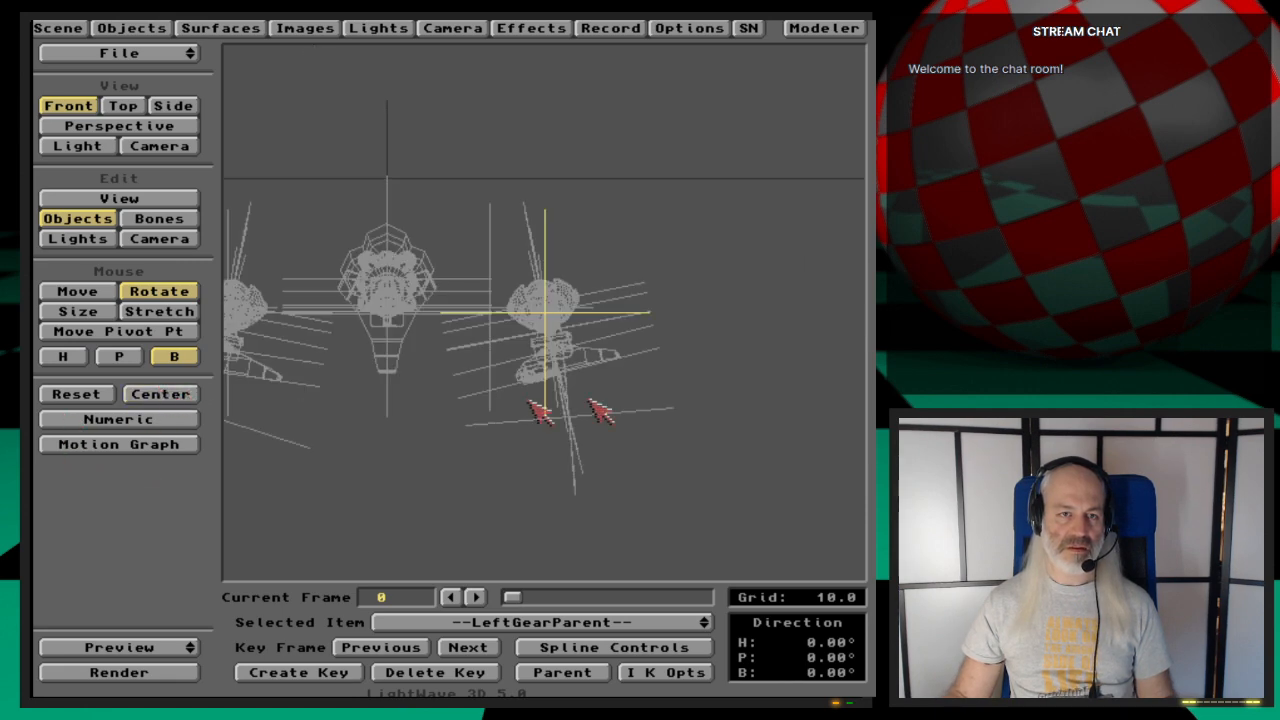
key("v")
key("o")
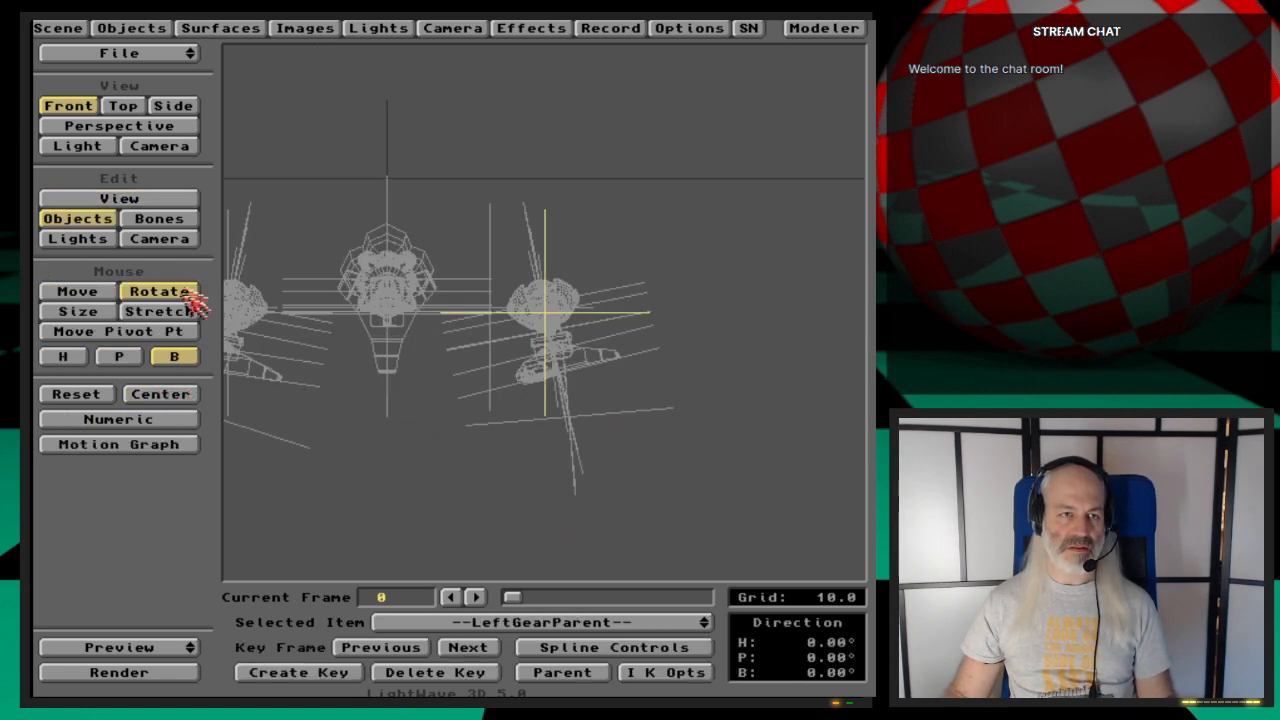
key("v")
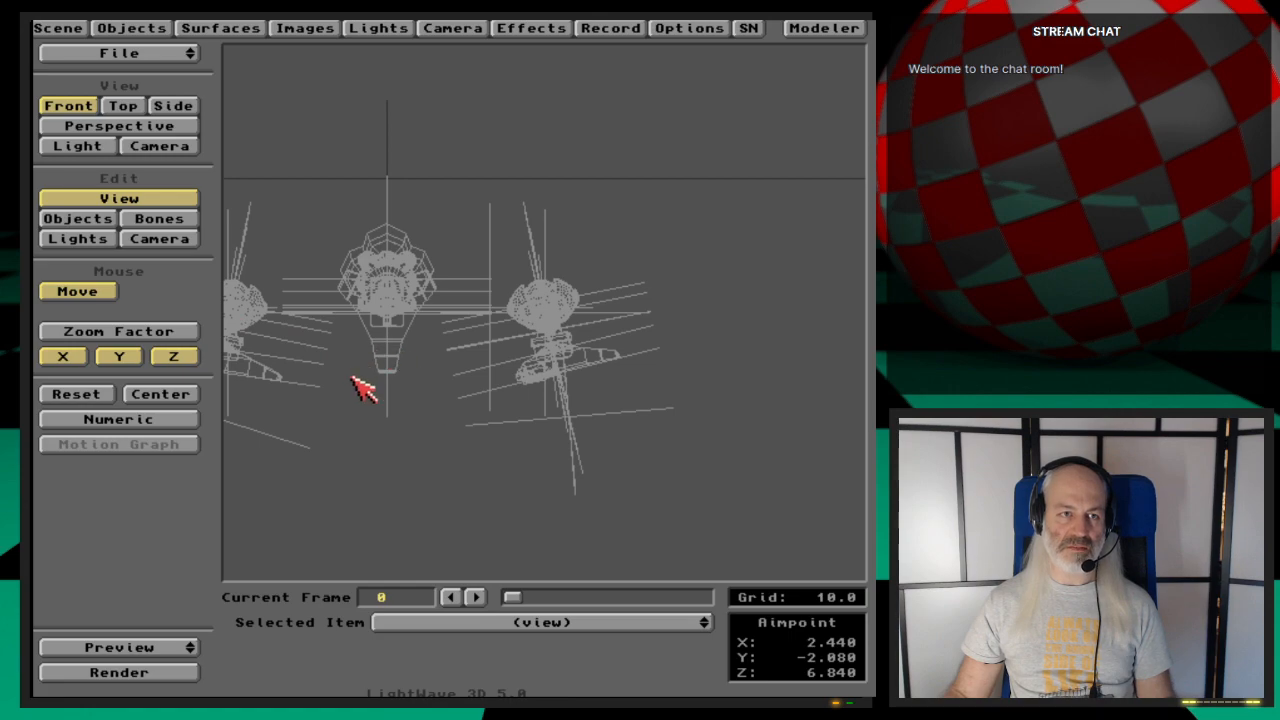
left_click_drag(362, 388, 560, 342)
key("o")
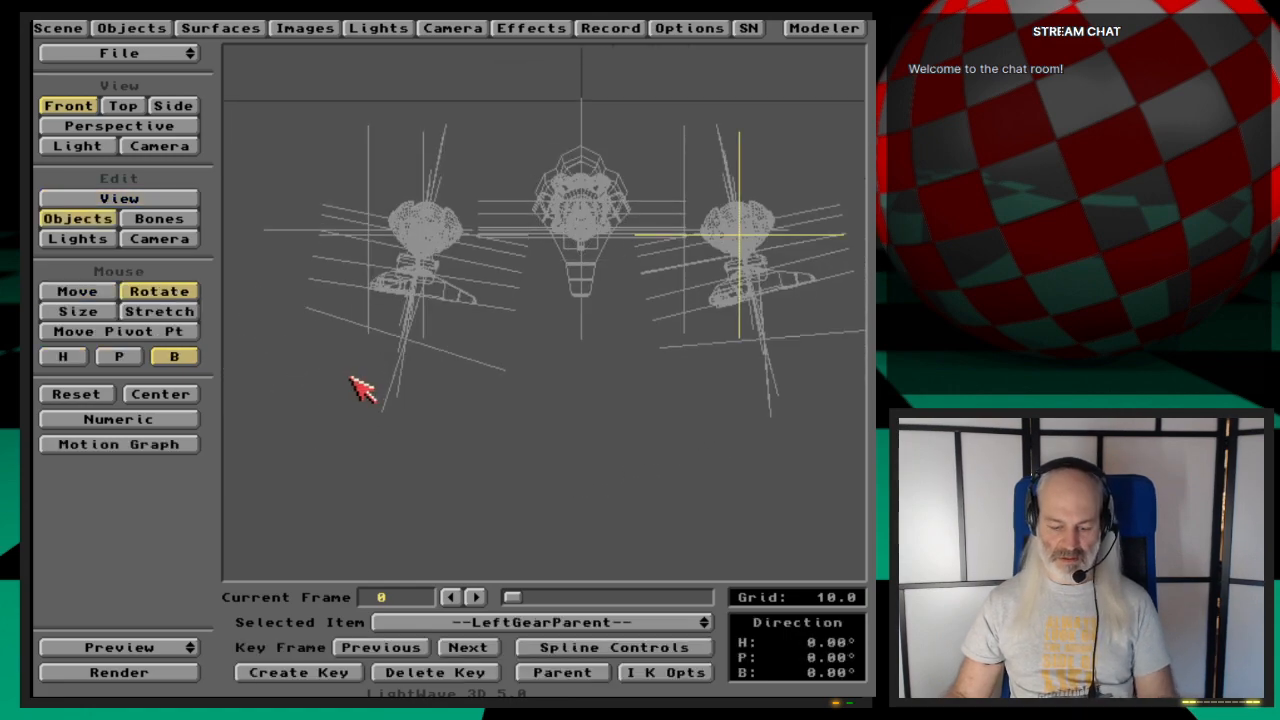
key("period")
key("v")
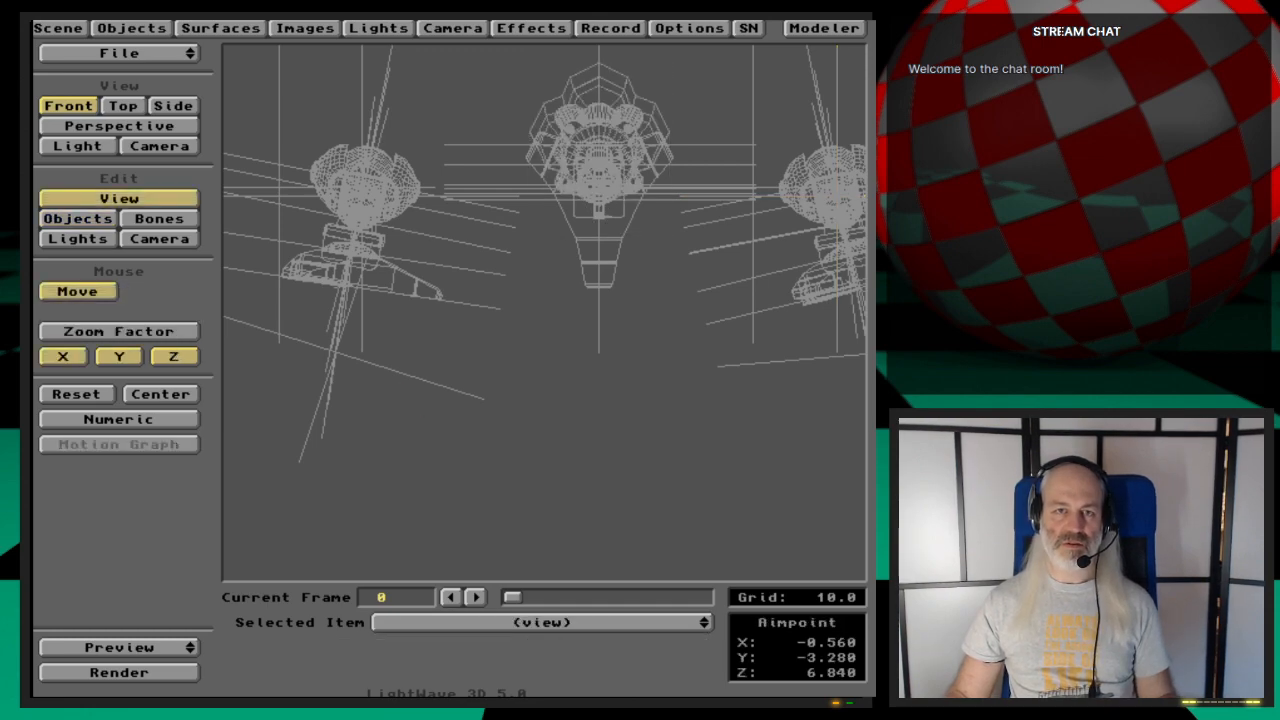
left_click_drag(430, 369, 400, 397)
key("o")
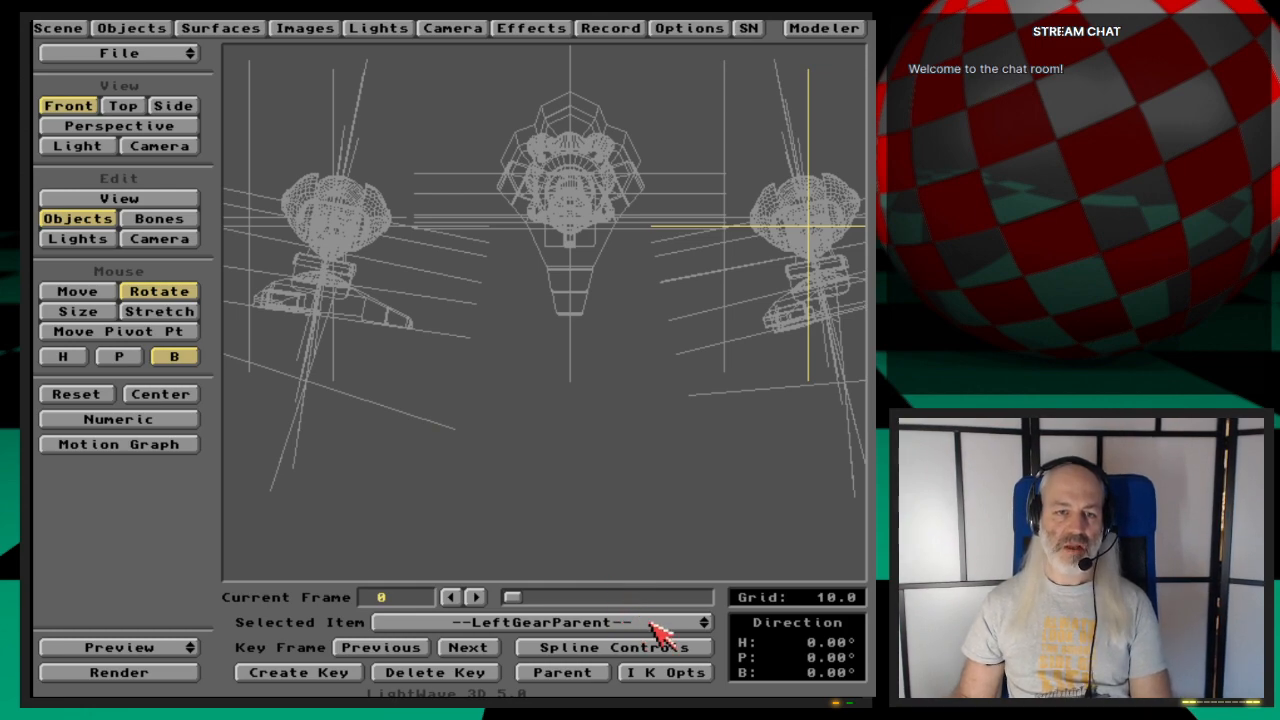
key("comma")
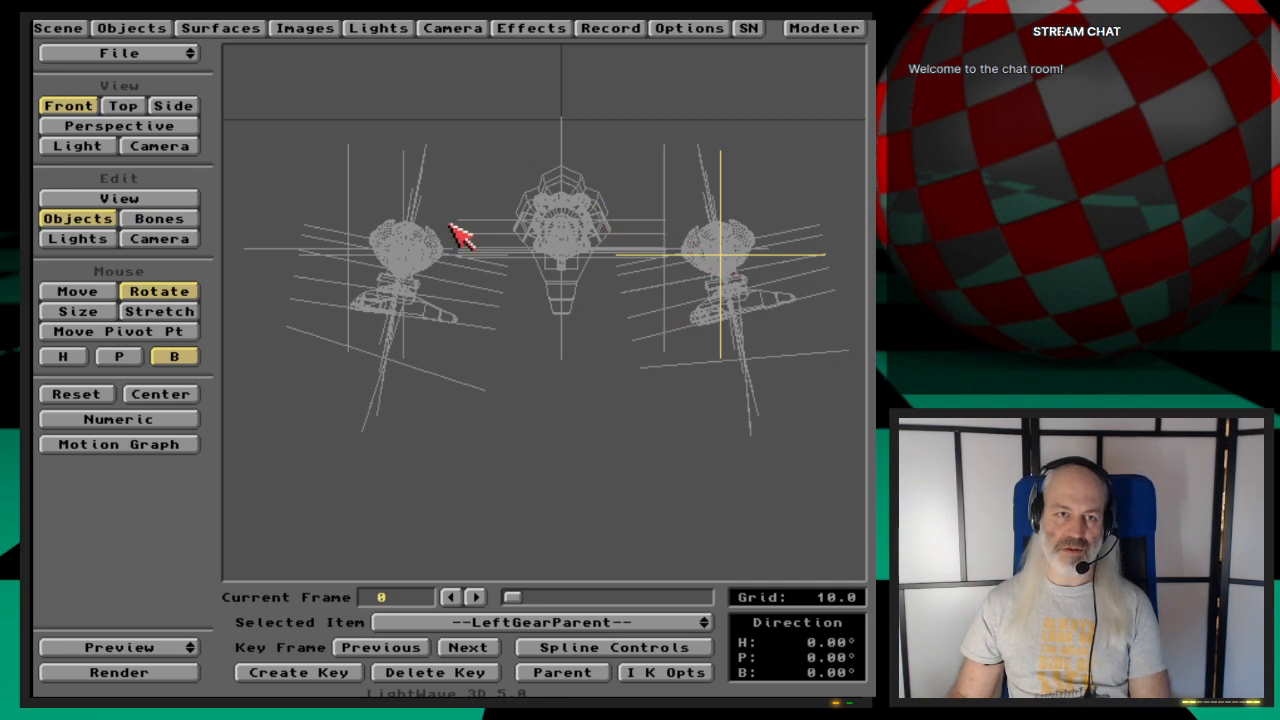
Step: Compare the directions of --LeftGearParent--, --RightGearParent-- and their two SubParent nulls by selecting each in turn
left_click(640, 622)
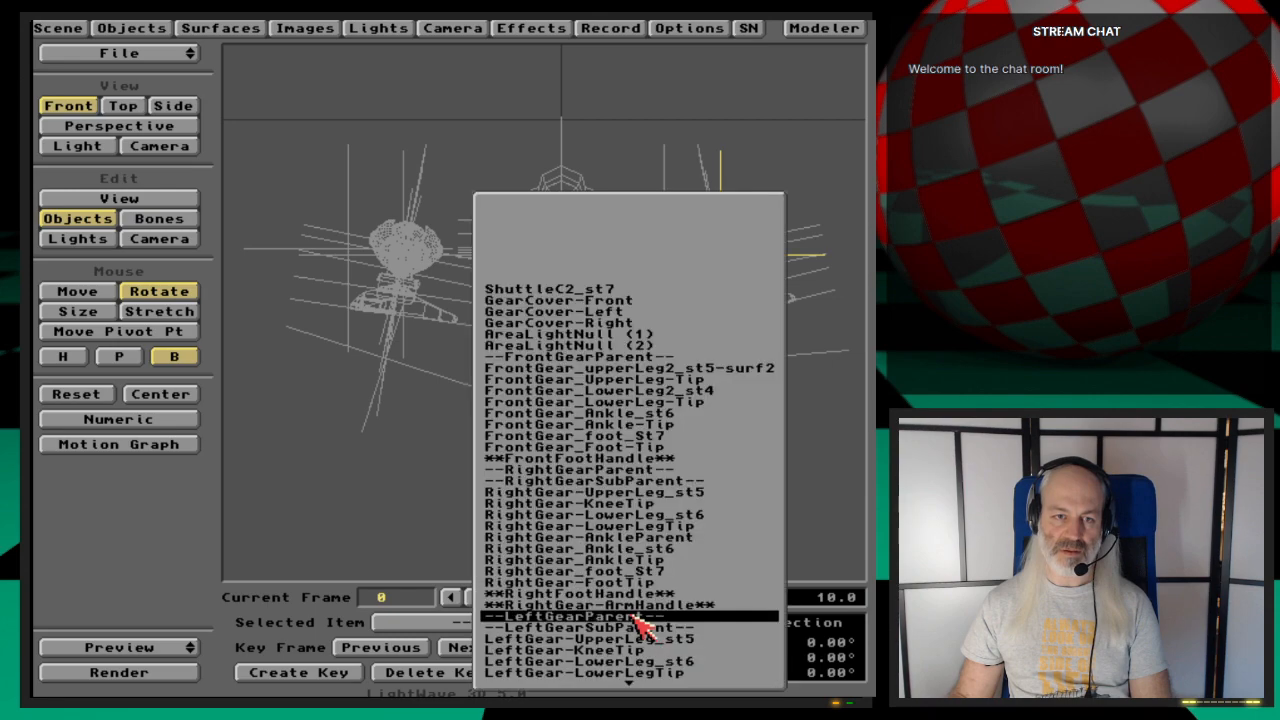
left_click(640, 617)
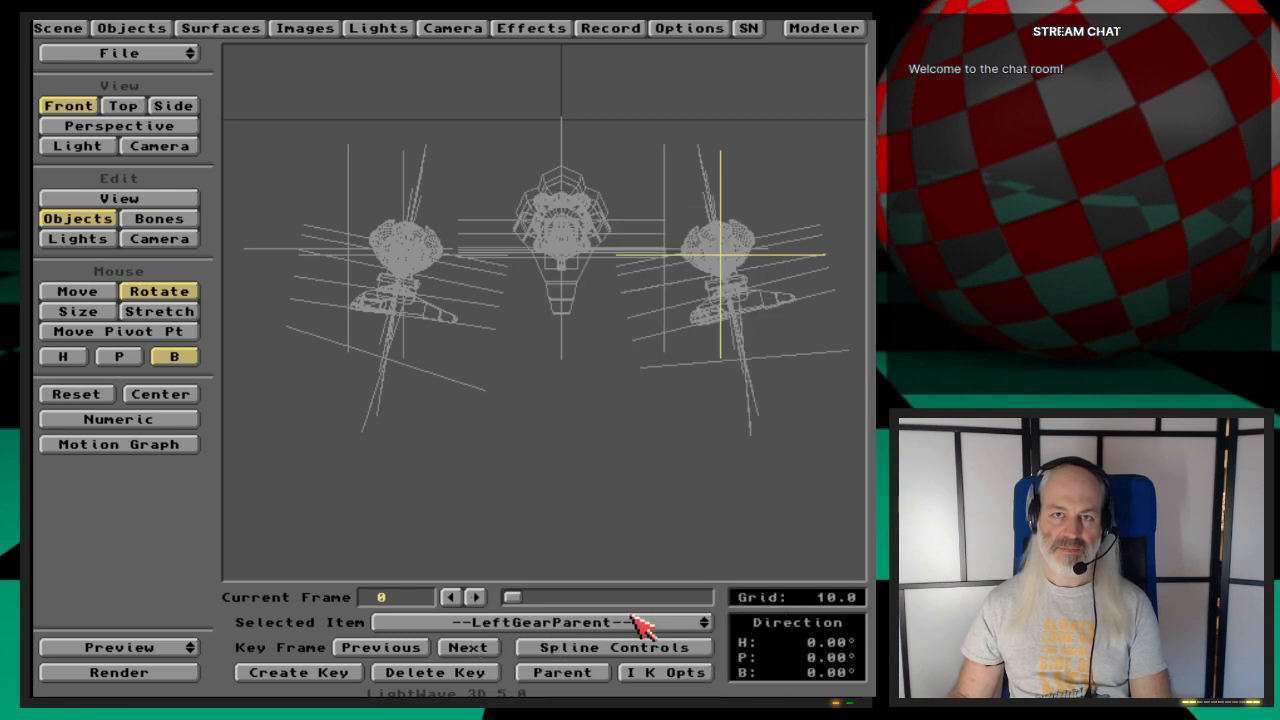
left_click(640, 623)
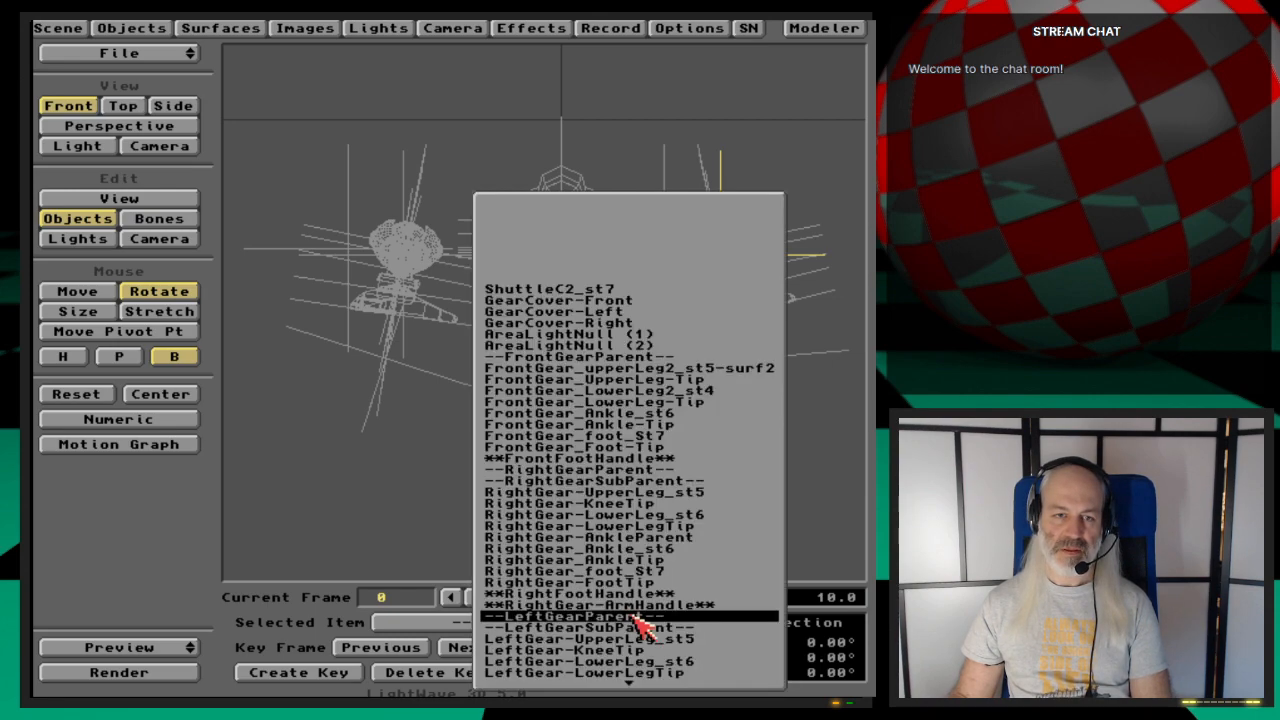
left_click_drag(638, 618, 645, 470)
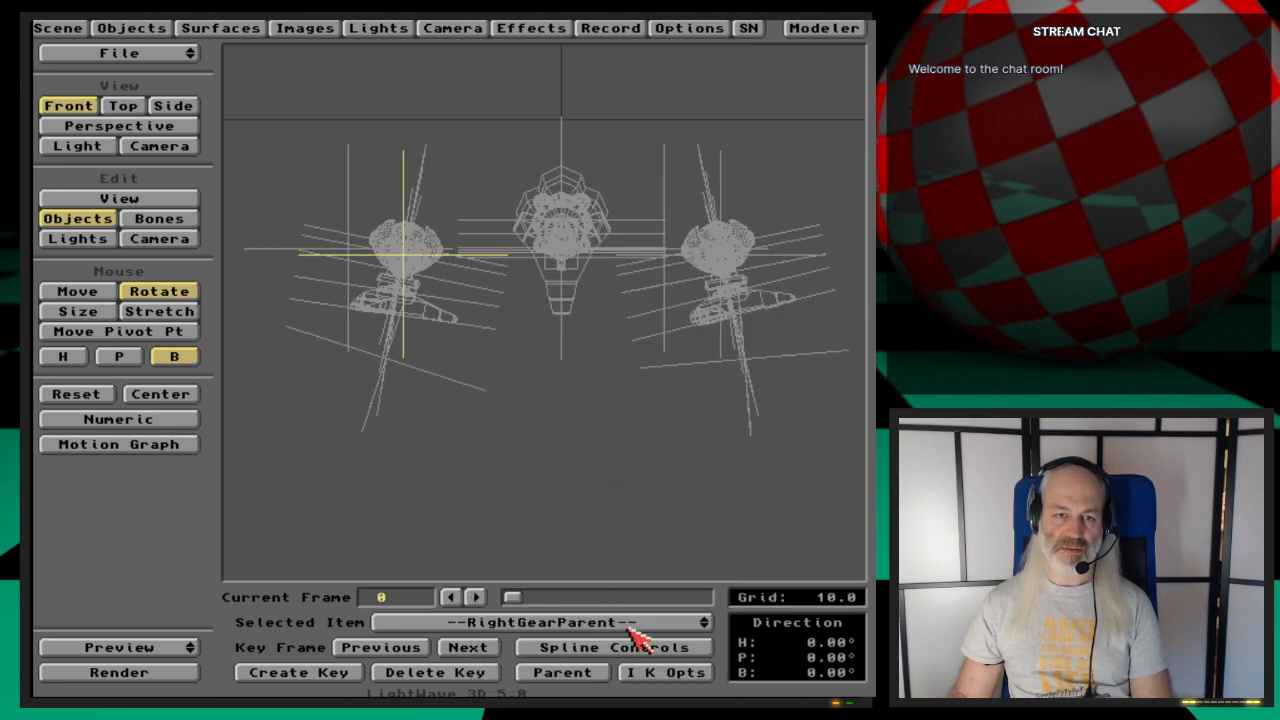
key("Down")
key("Up")
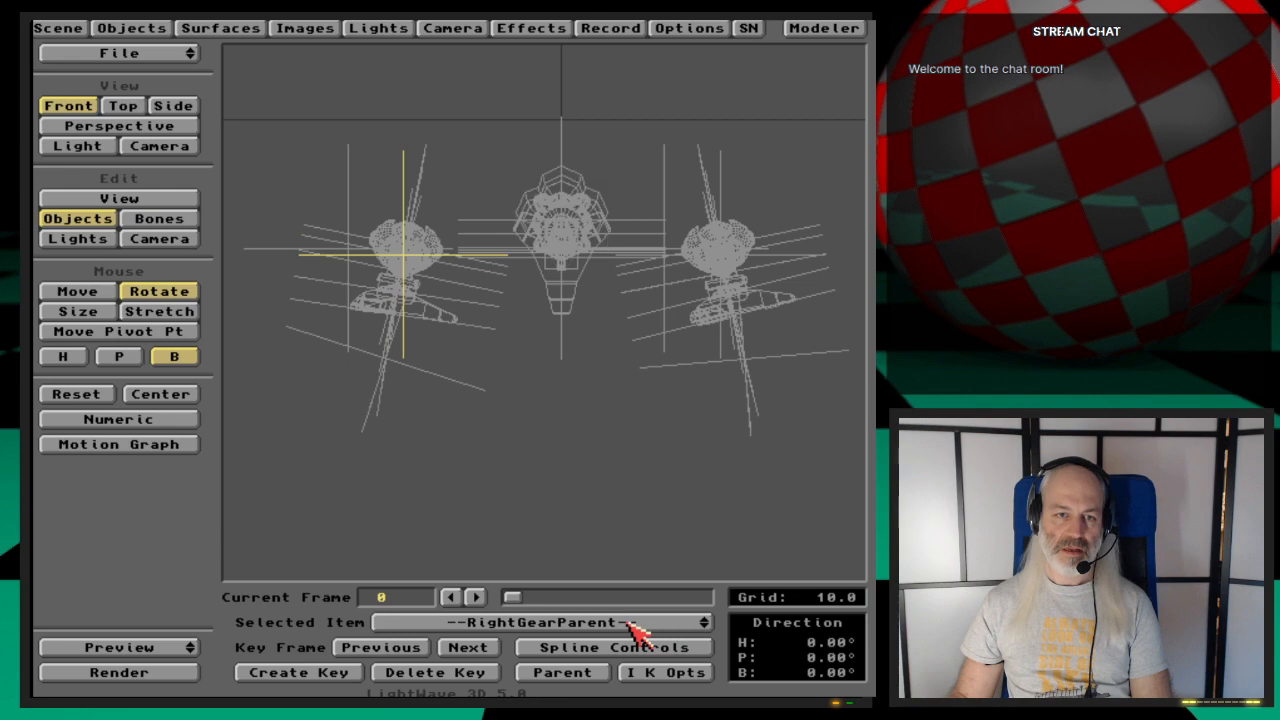
key("Down")
key("Up")
key("Down")
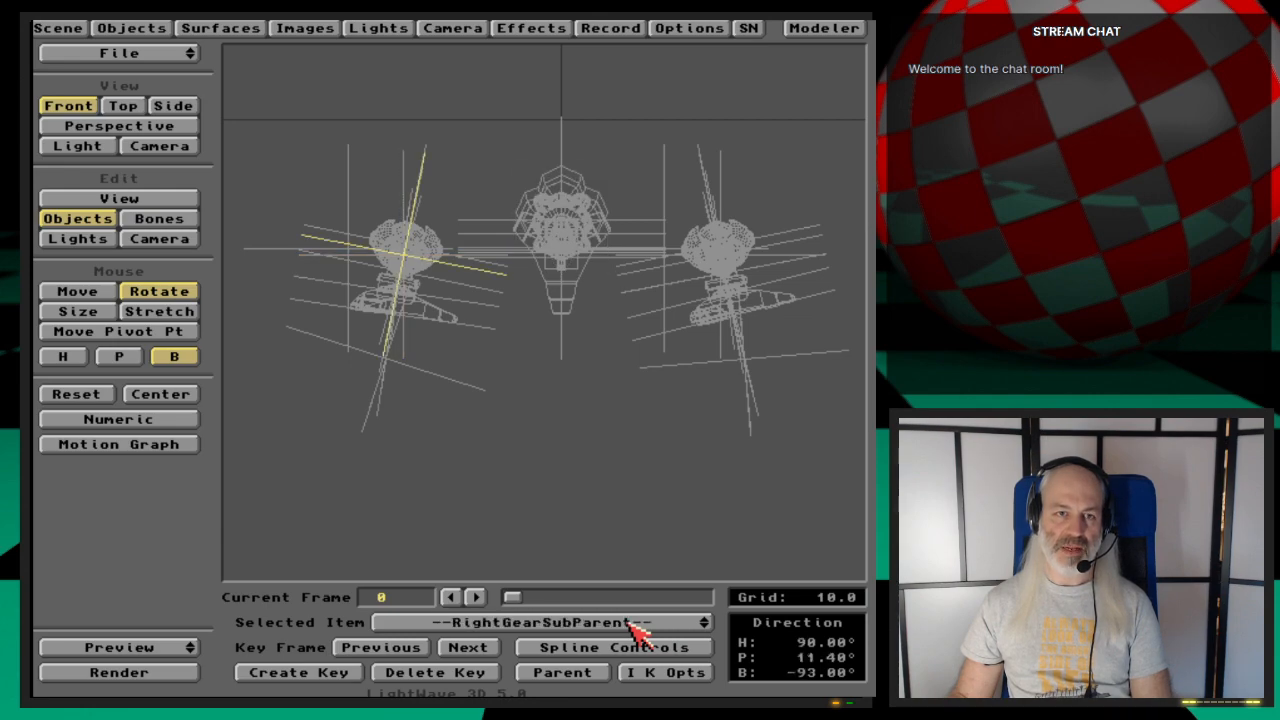
left_click_drag(662, 628, 678, 562)
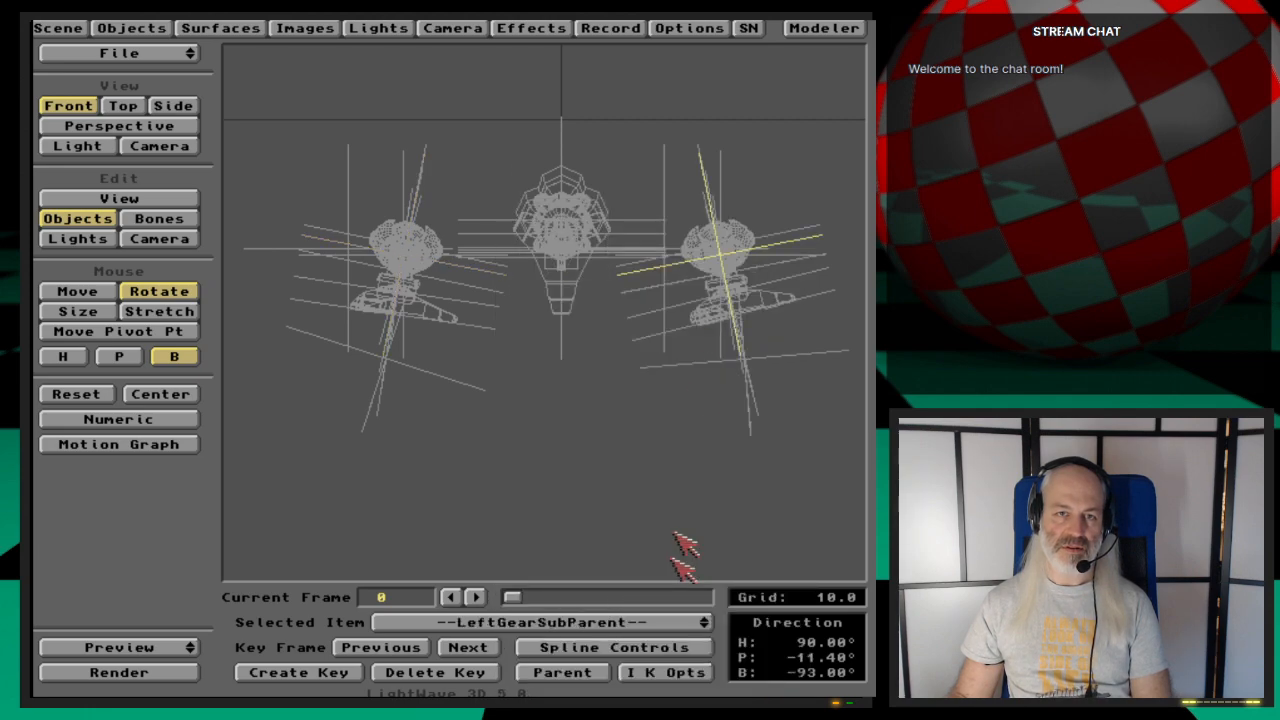
Step: Compare the rotation of **RightFootHandle** and **LeftFootHandle** at frame 0
left_click(640, 628)
left_click_drag(640, 628, 684, 522)
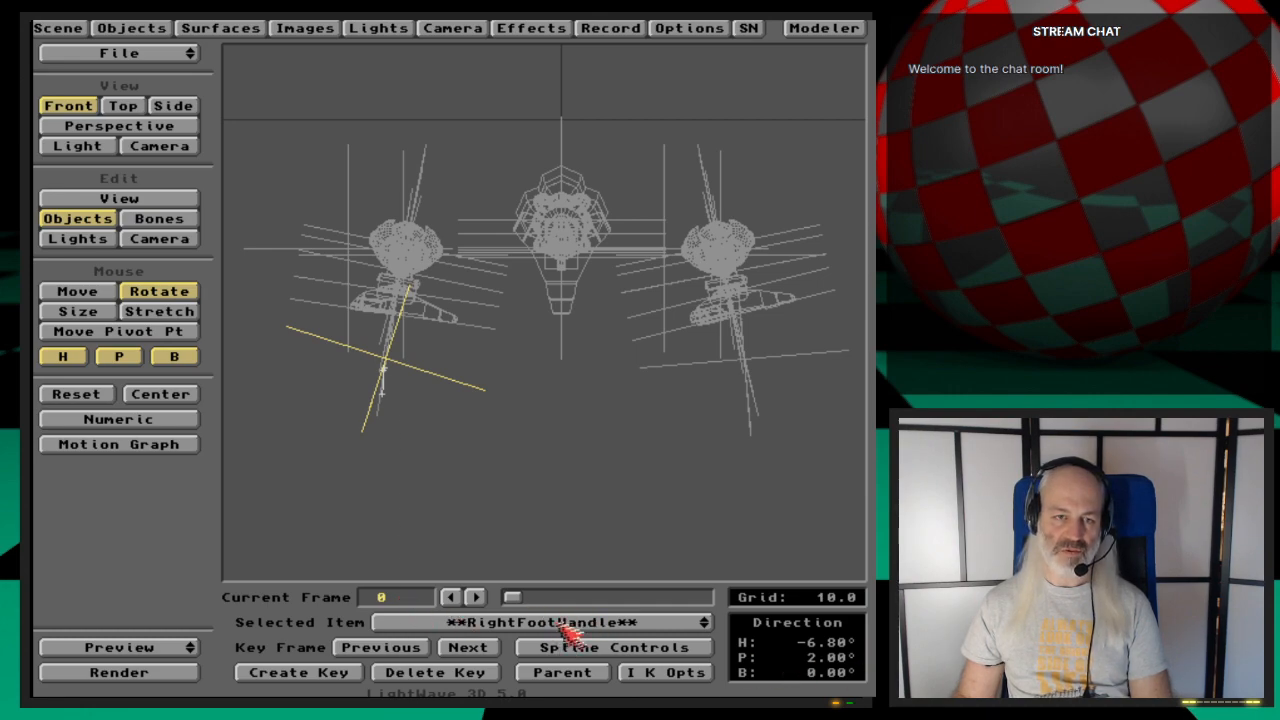
left_click_drag(572, 622, 305, 624)
left_click_drag(680, 634, 692, 678)
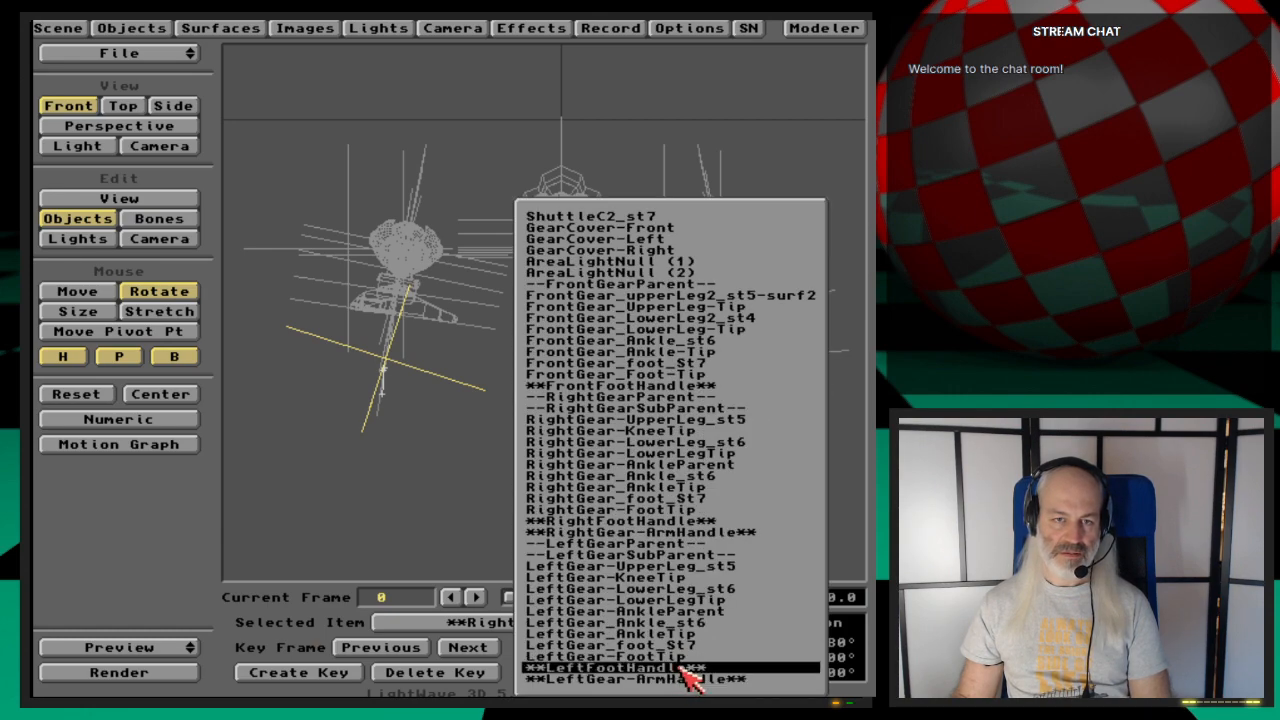
left_click_drag(690, 678, 689, 674)
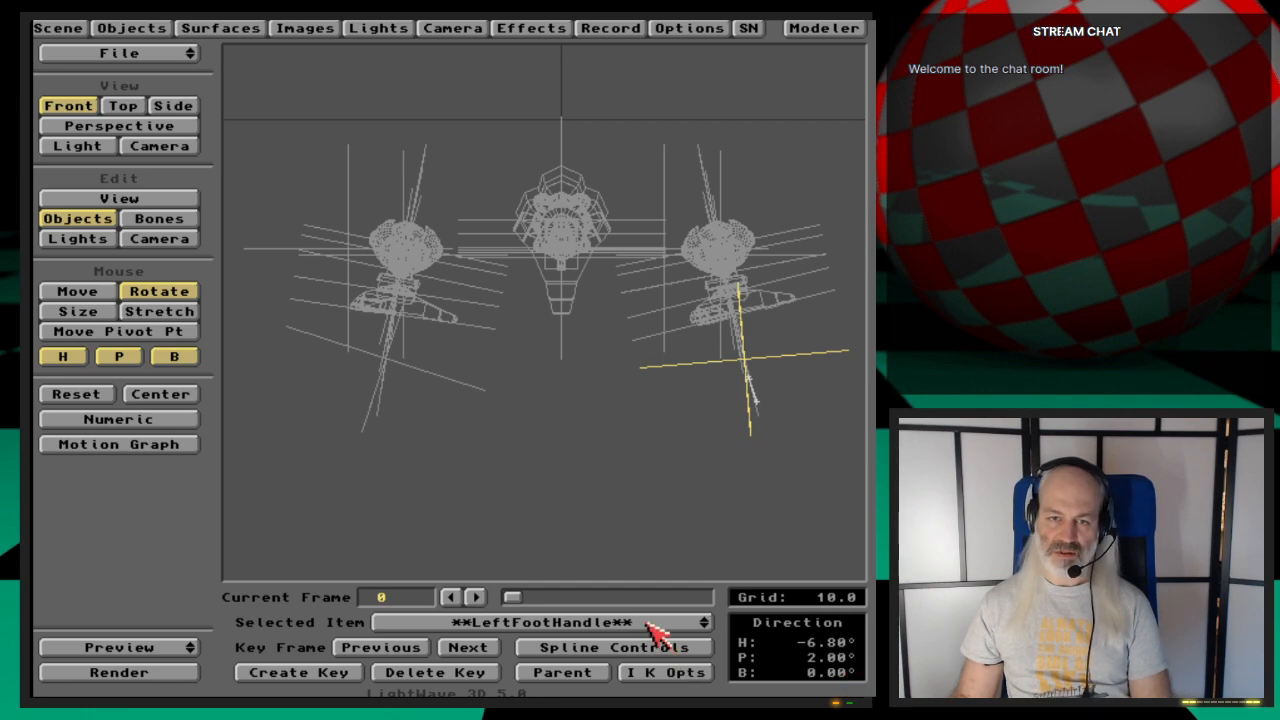
left_click_drag(655, 630, 674, 491)
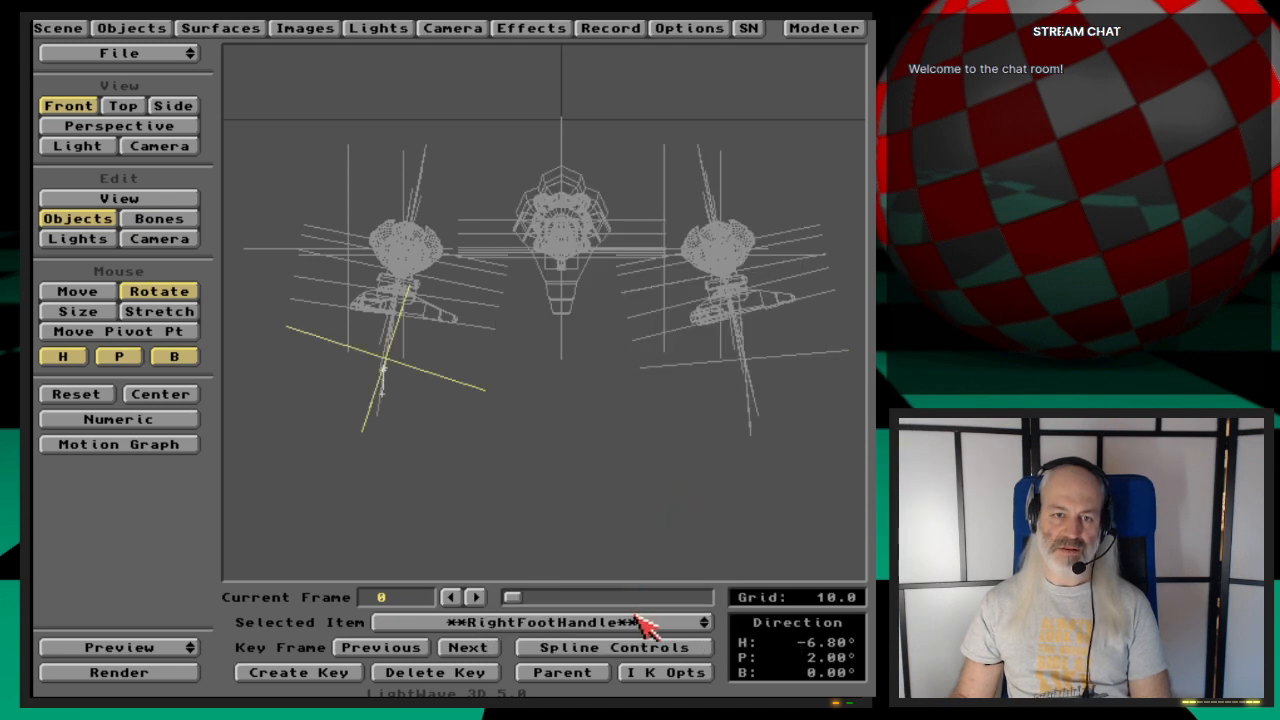
left_click_drag(645, 625, 648, 664)
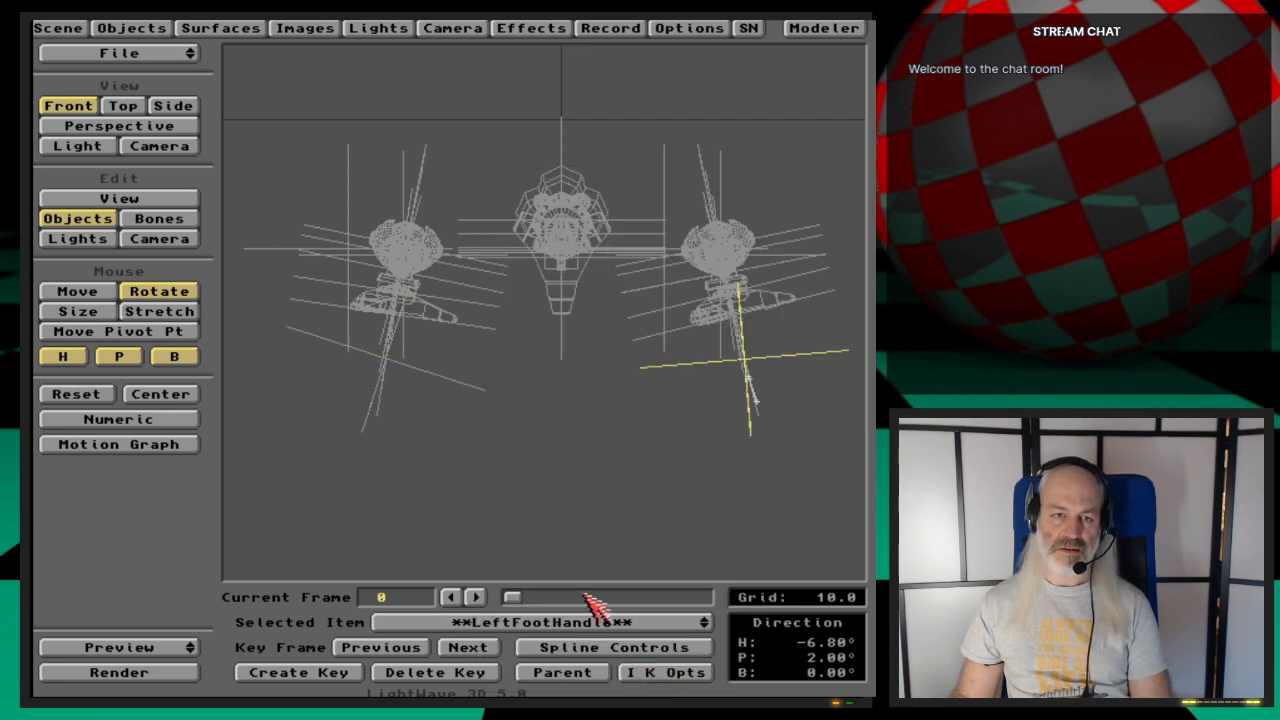
Step: Compare the Move positions of **RightGear-ArmHandle** and **LeftGear-ArmHandle** at frame 0
left_click_drag(599, 624, 625, 498)
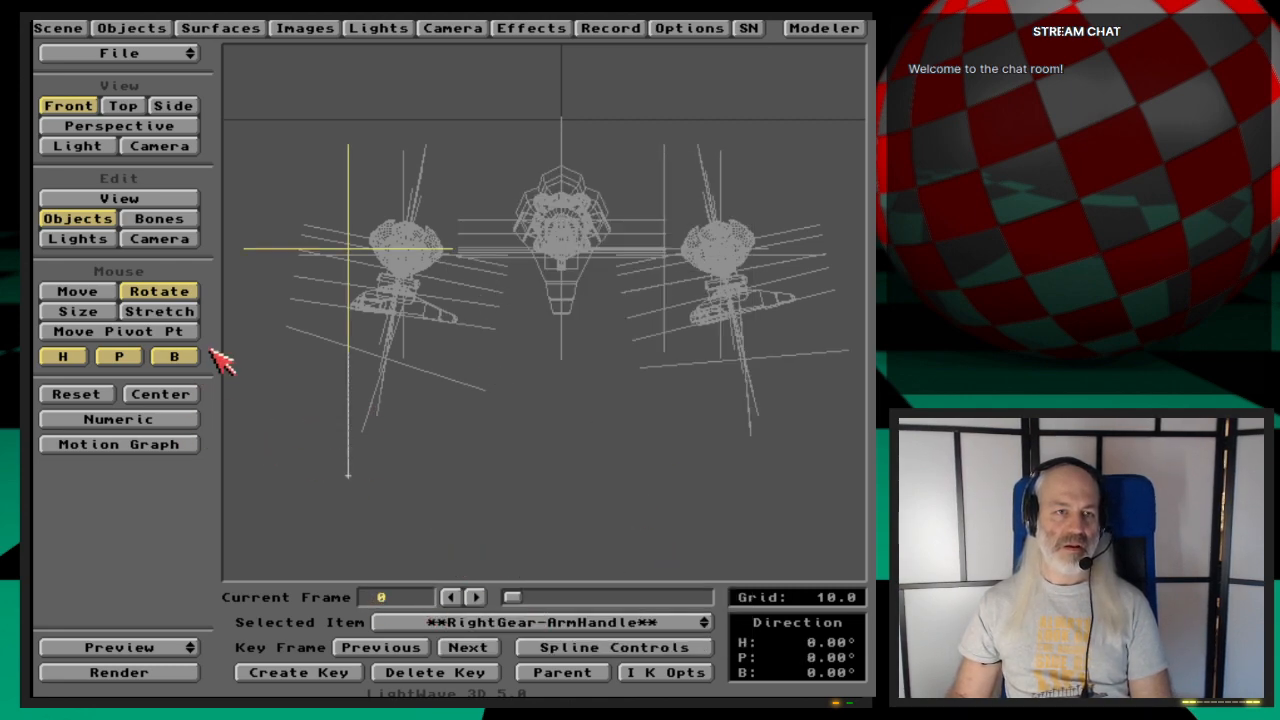
left_click(112, 292)
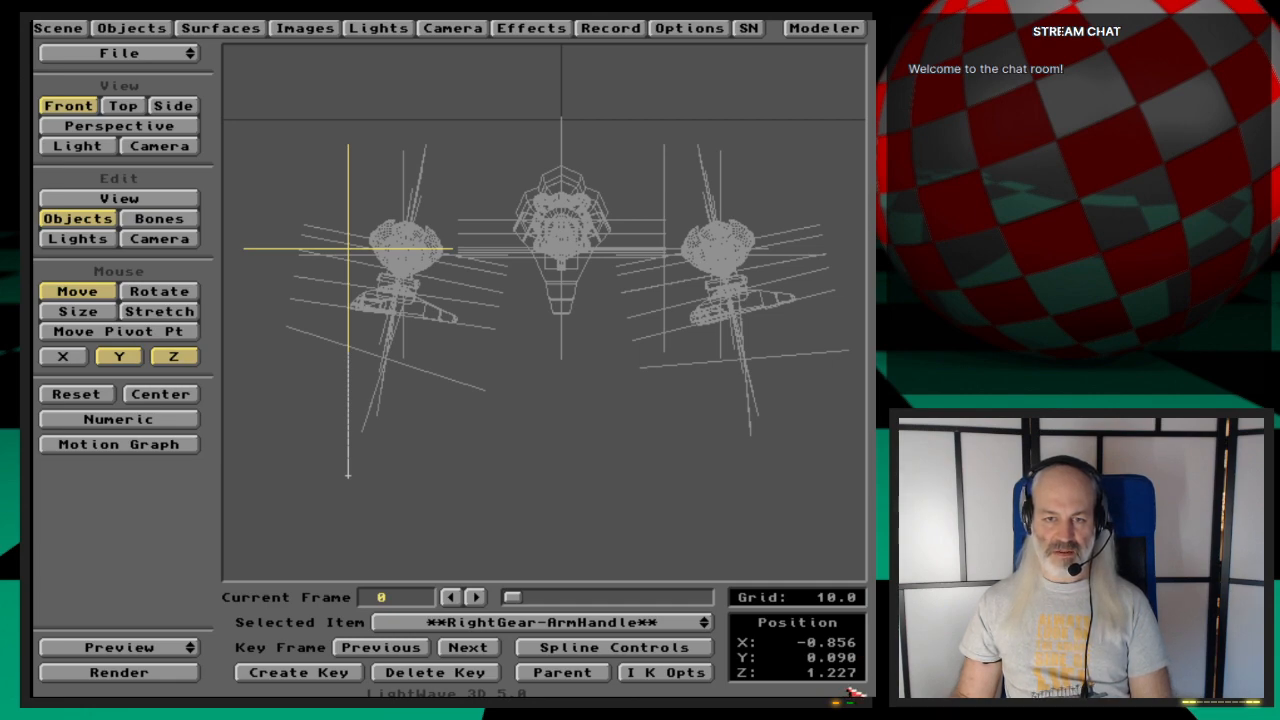
left_click_drag(600, 622, 624, 675)
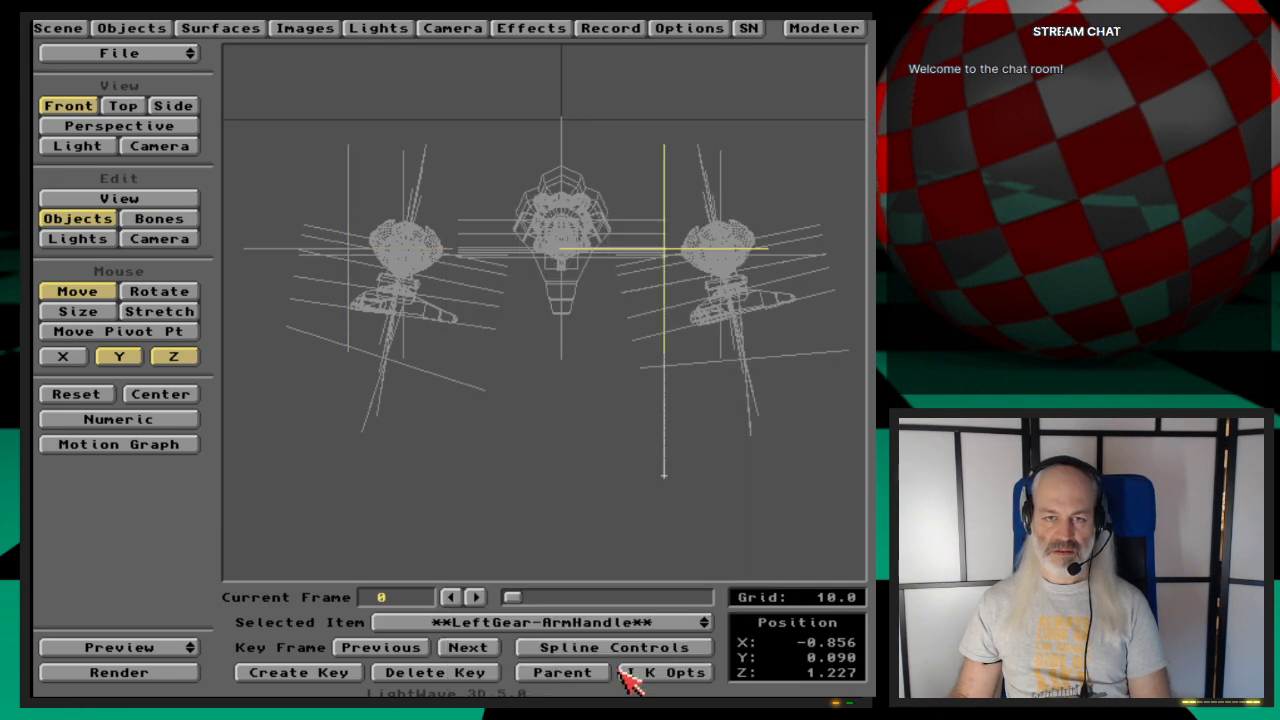
left_click_drag(622, 624, 703, 485)
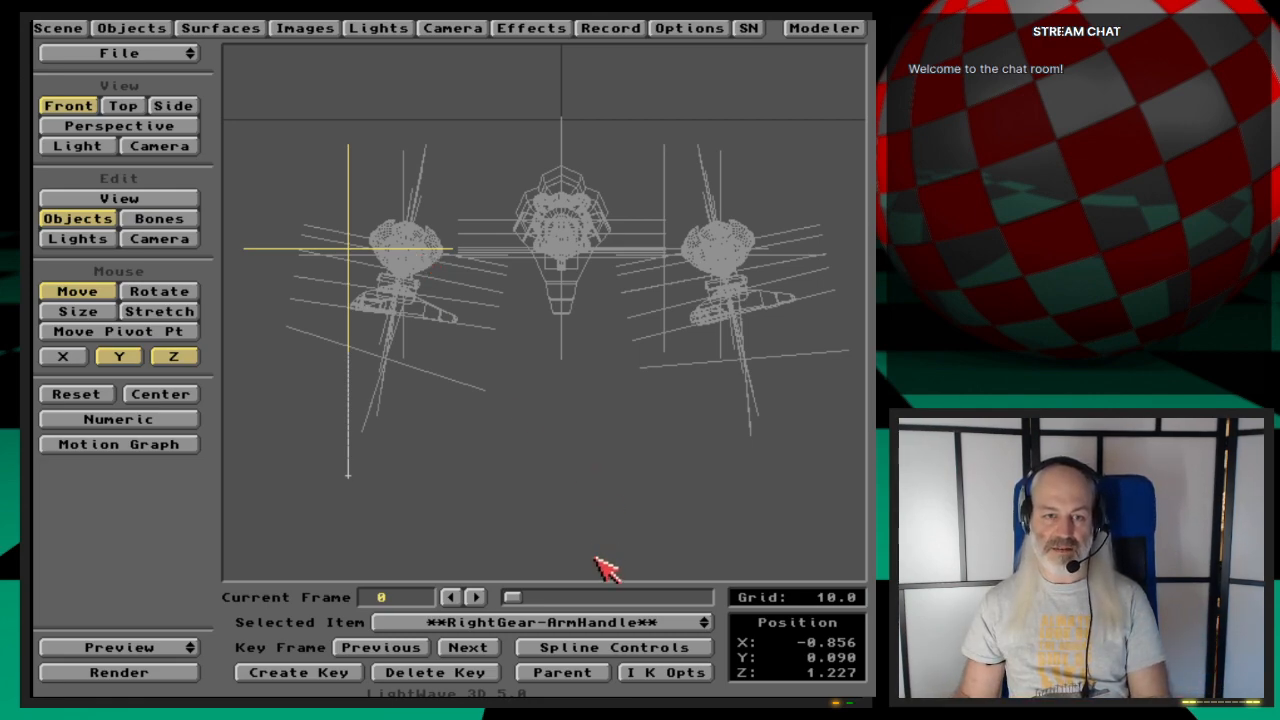
left_click(624, 620)
left_click_drag(620, 617, 646, 674)
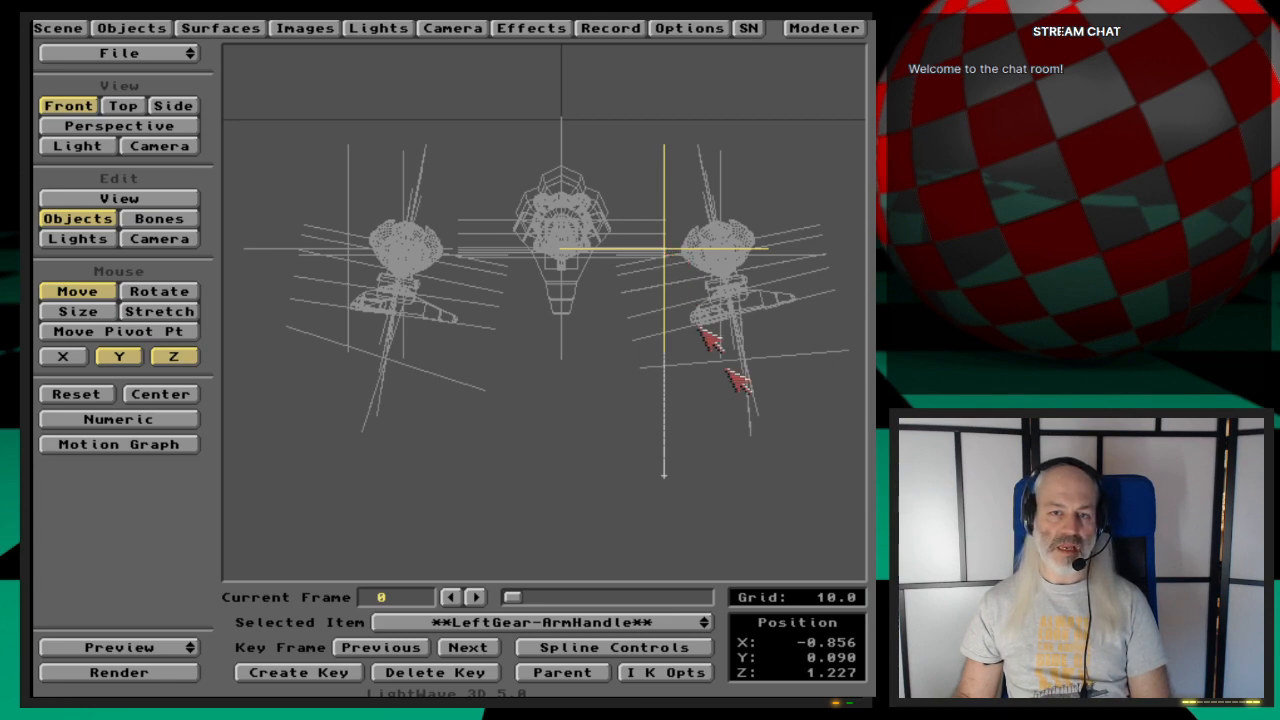
Step: Set the X position of **LeftGear-ArmHandle** to 0.8563 and create a motion key for it at frame 0
left_click(812, 645)
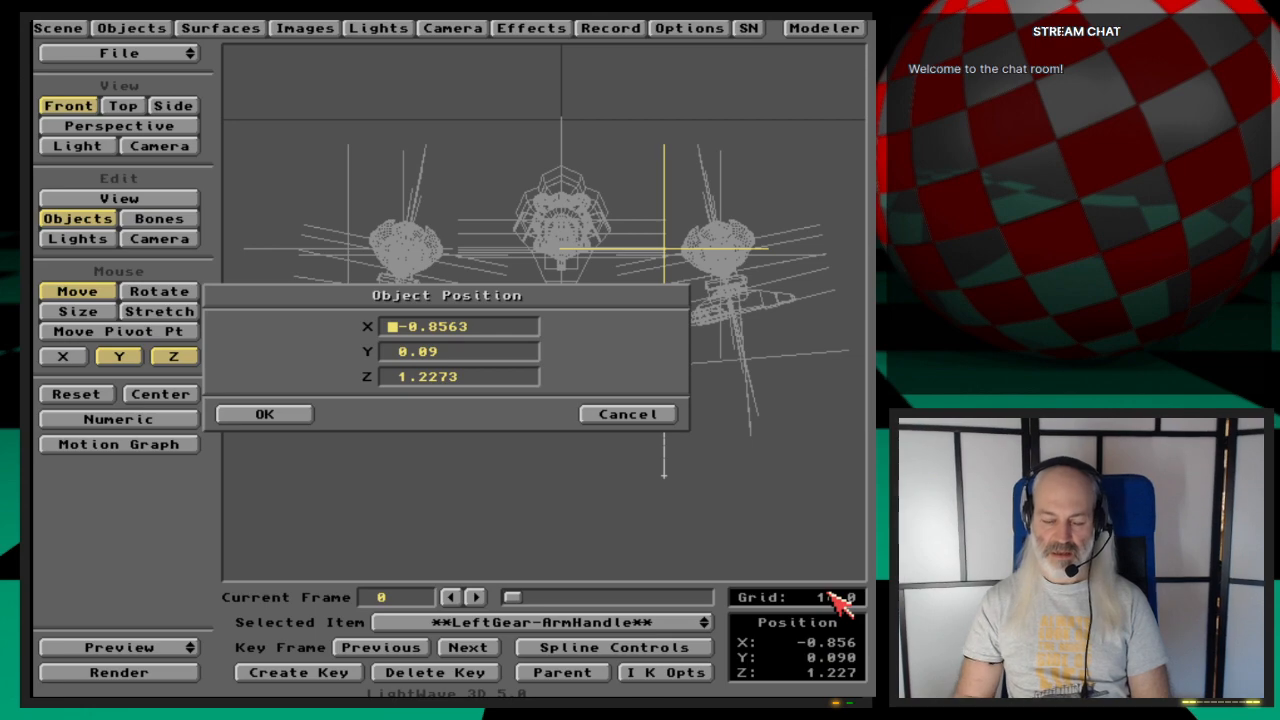
key("BackSpace")
key("Tab")
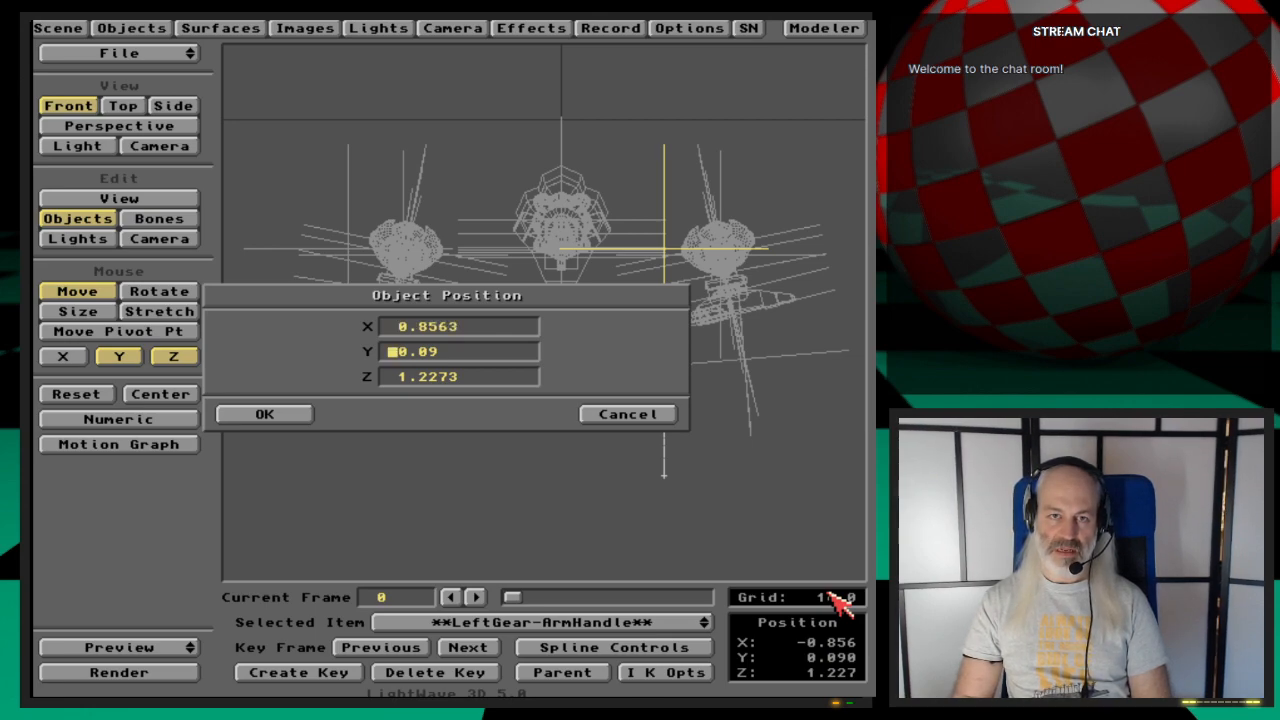
key("Return")
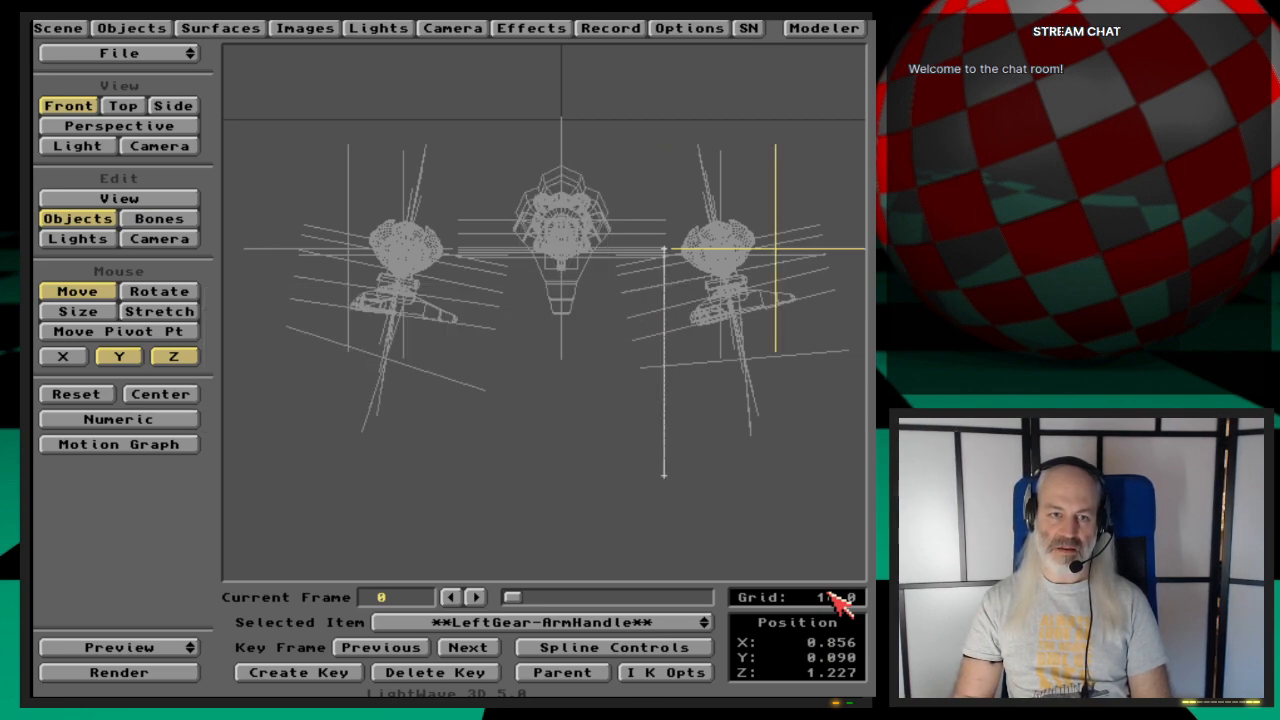
key("Return")
key("Return")
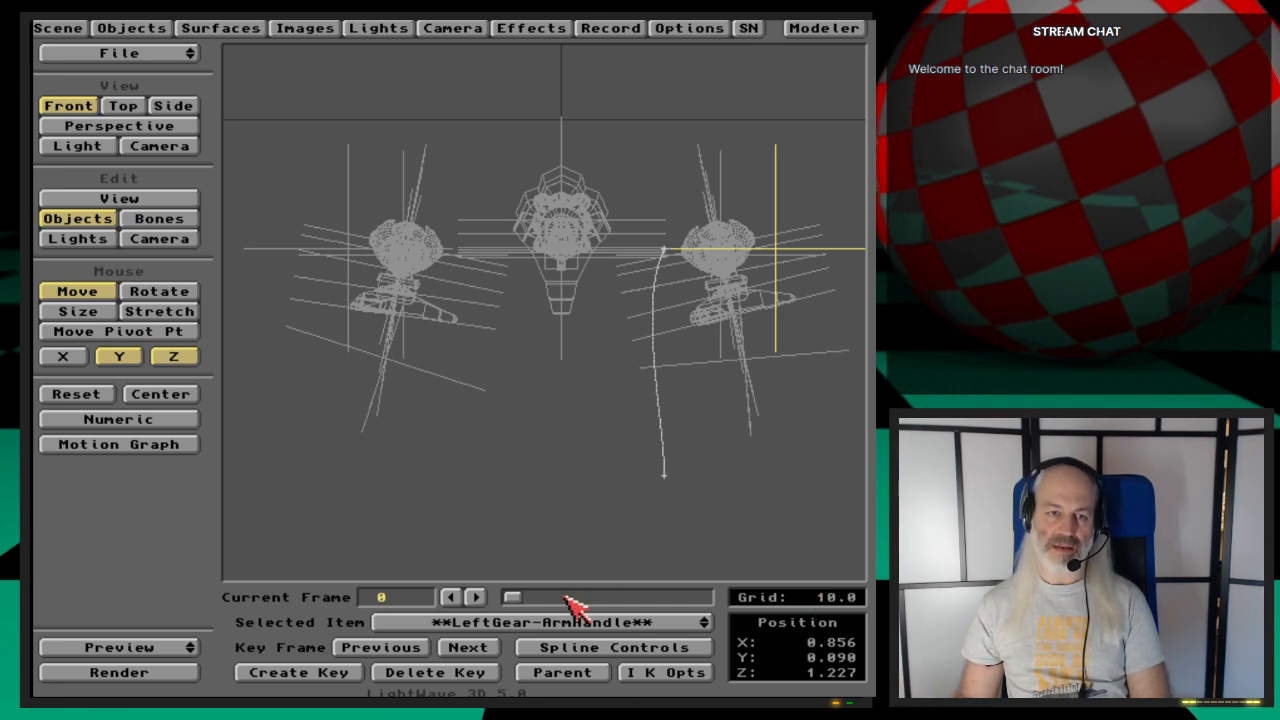
Step: Go to the keyframe at frame 55, set **LeftGear-ArmHandle**'s X position to 0.8563 and create its key there
left_click(484, 647)
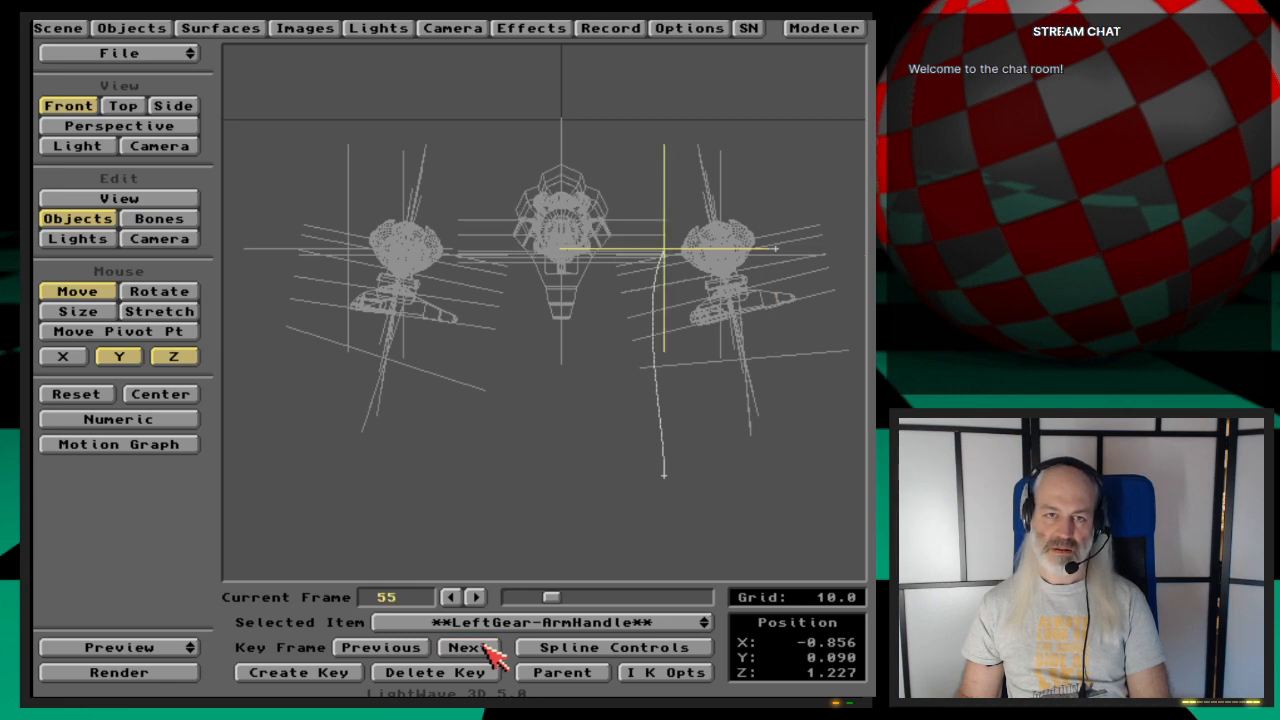
key("n")
key("Delete")
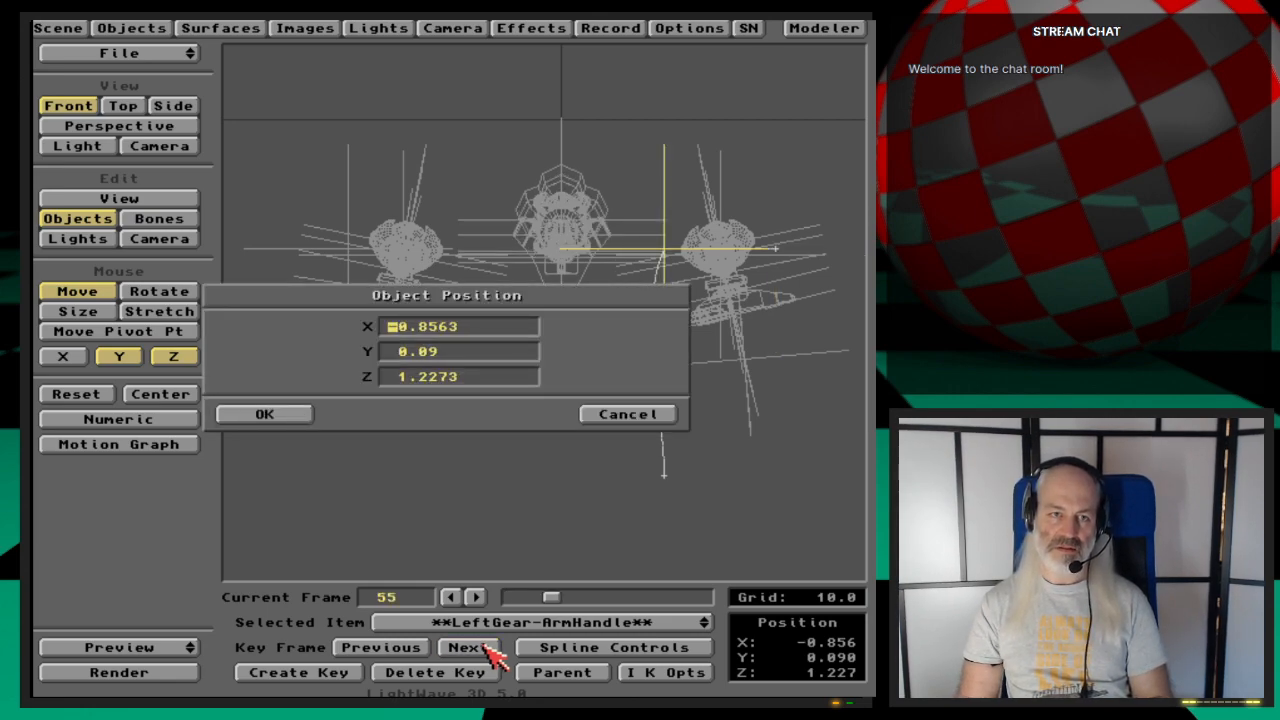
key("Return")
key("Return")
key("Return")
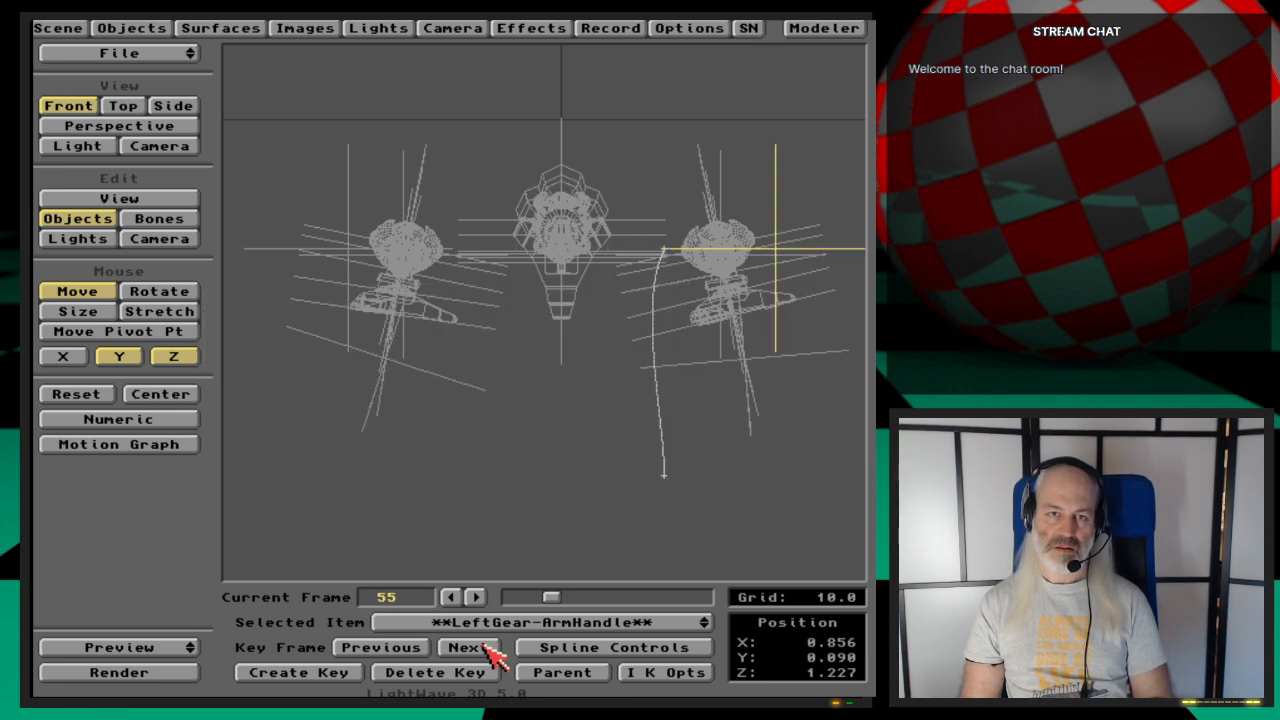
key("Return")
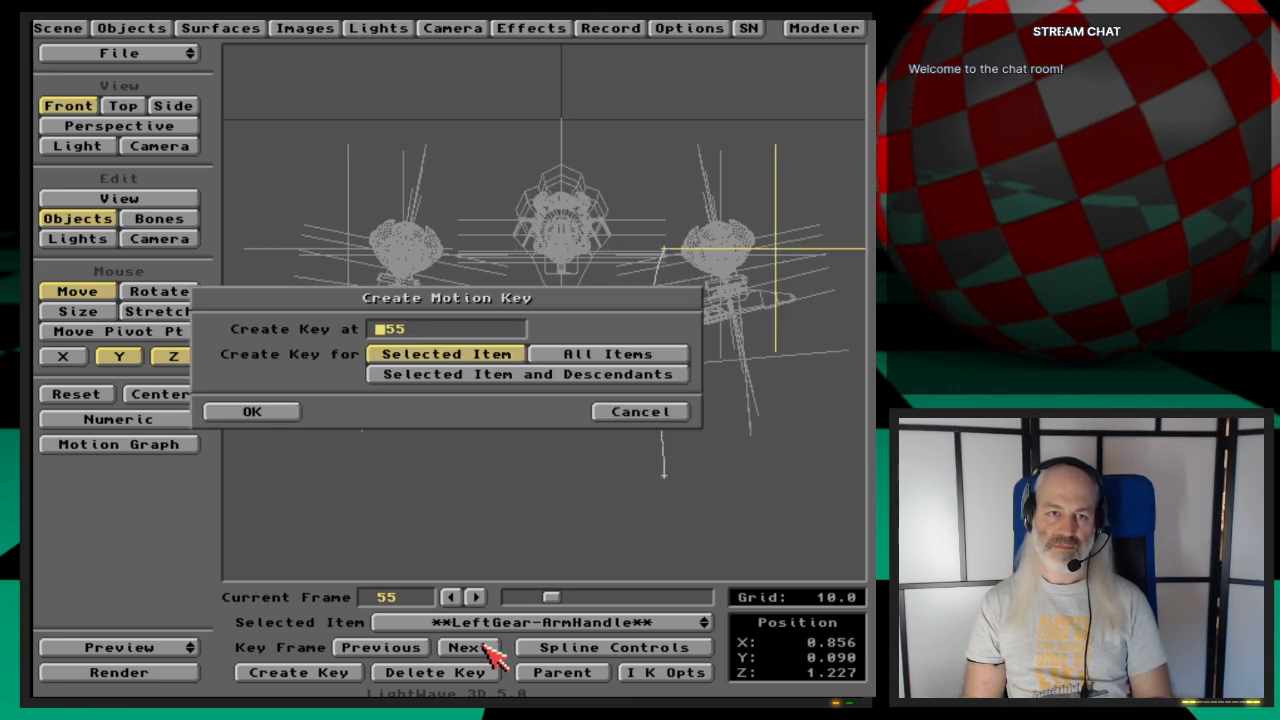
key("Return")
Step: Go to the keyframe at frame 205, set **LeftGear-ArmHandle**'s X position to 0.8563 and create its key there
left_click(487, 646)
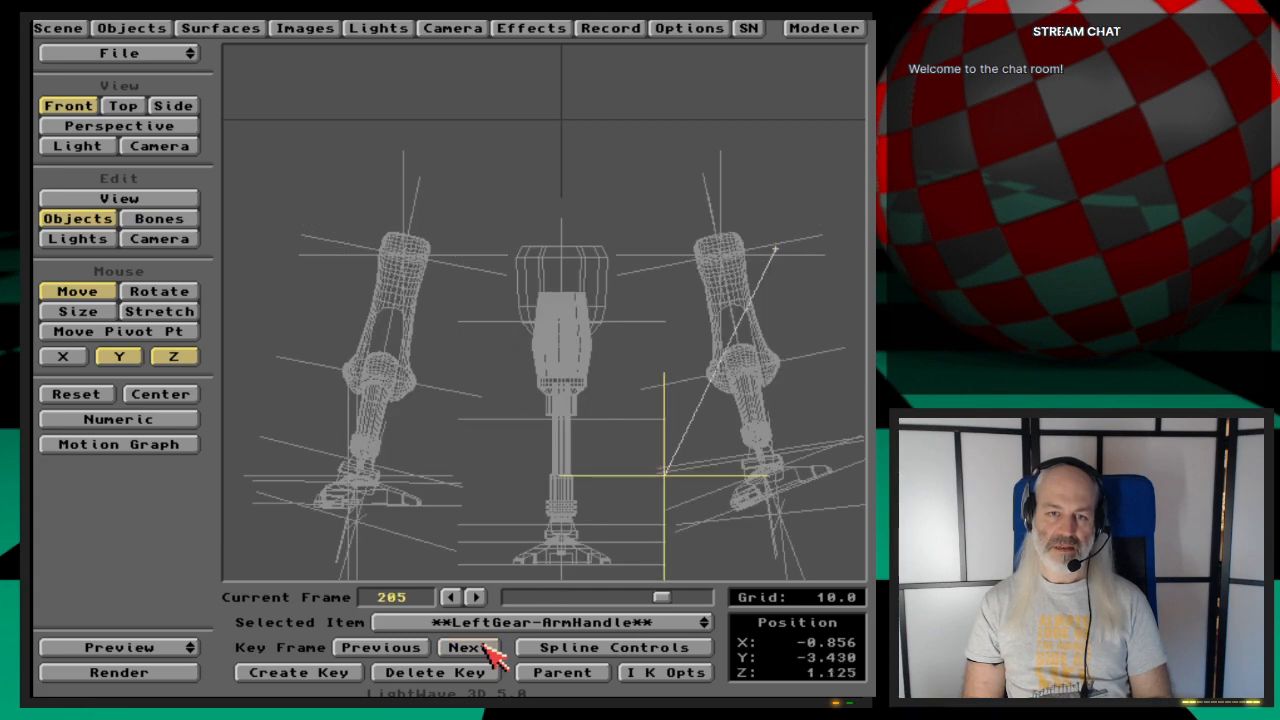
key("n")
key("Delete")
key("Tab")
key("Tab")
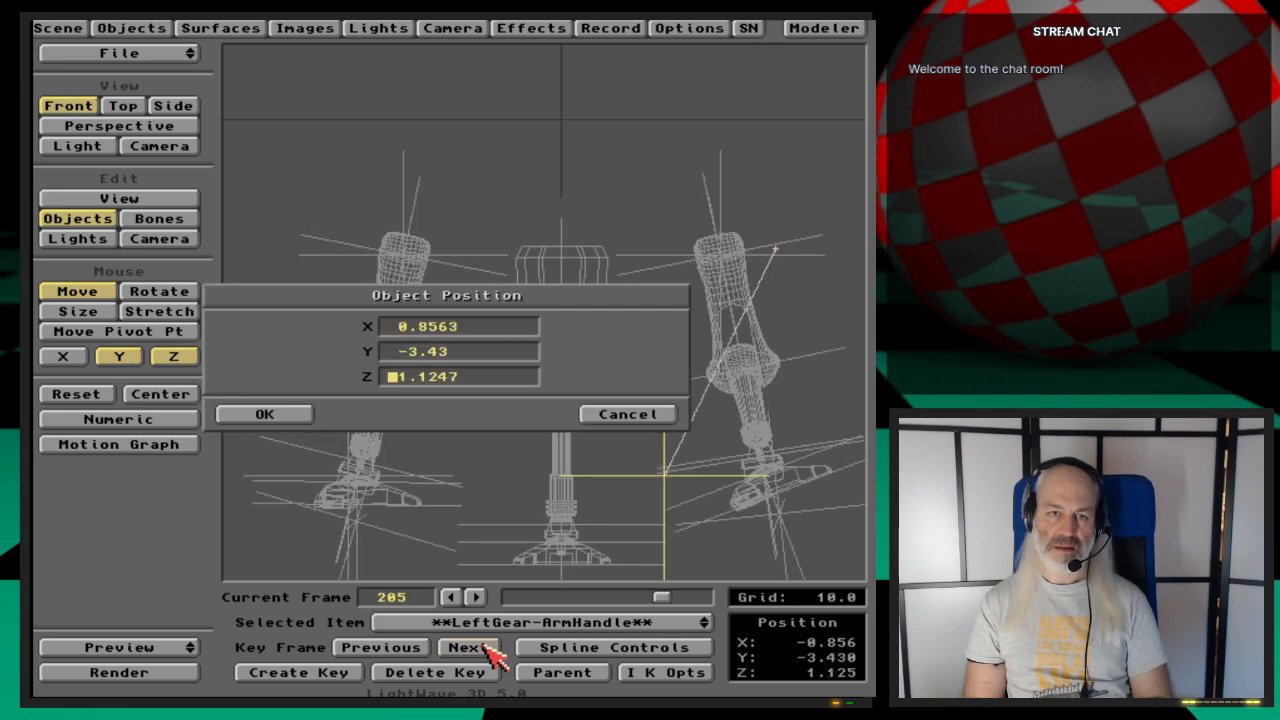
key("Return")
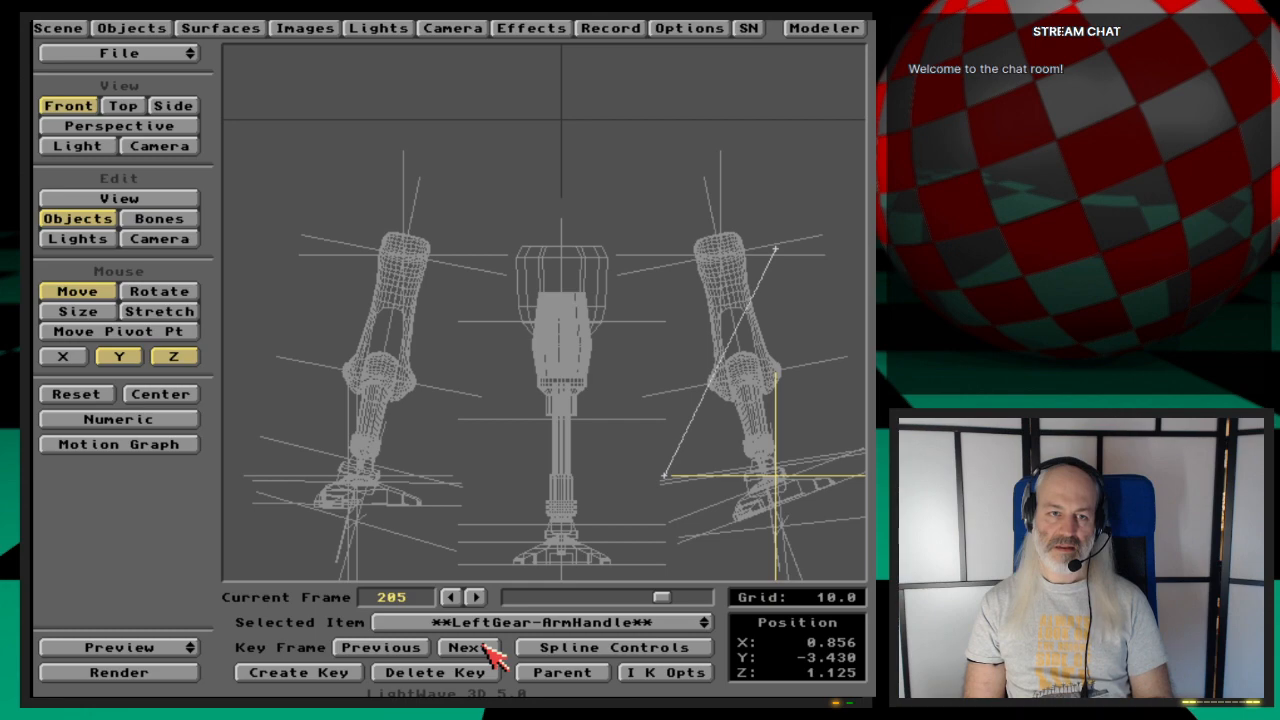
key("Return")
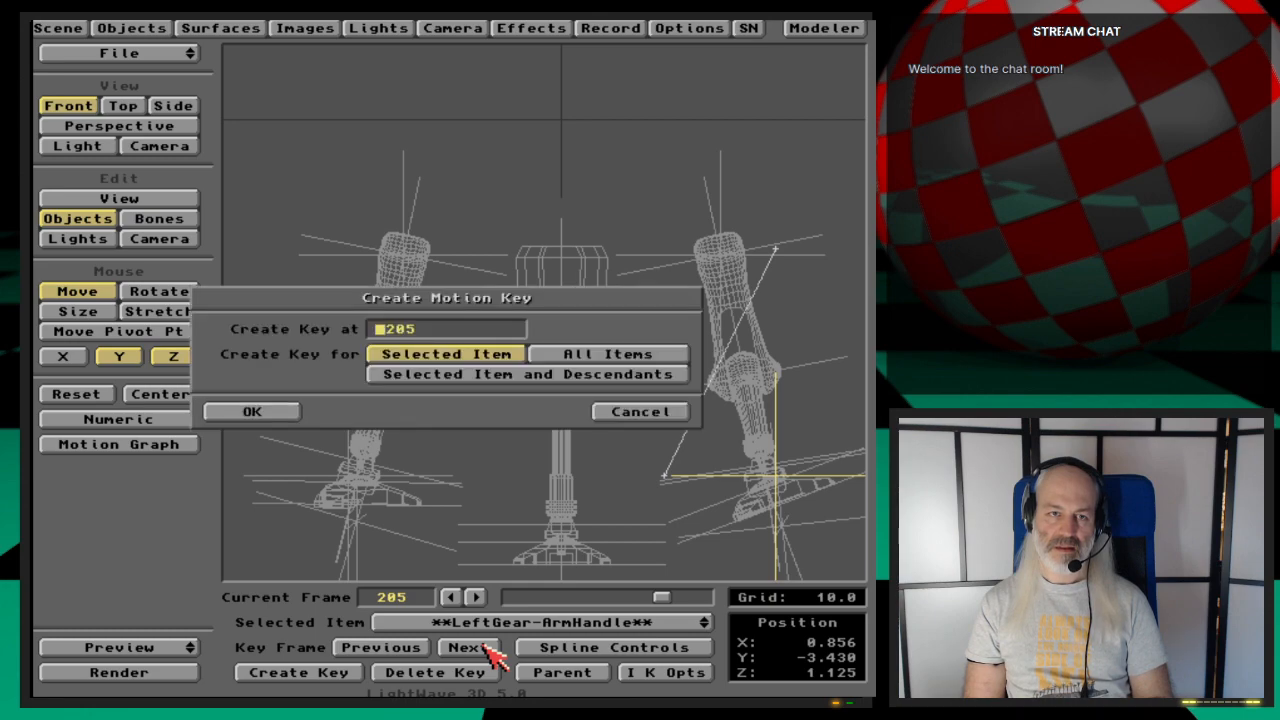
key("Return")
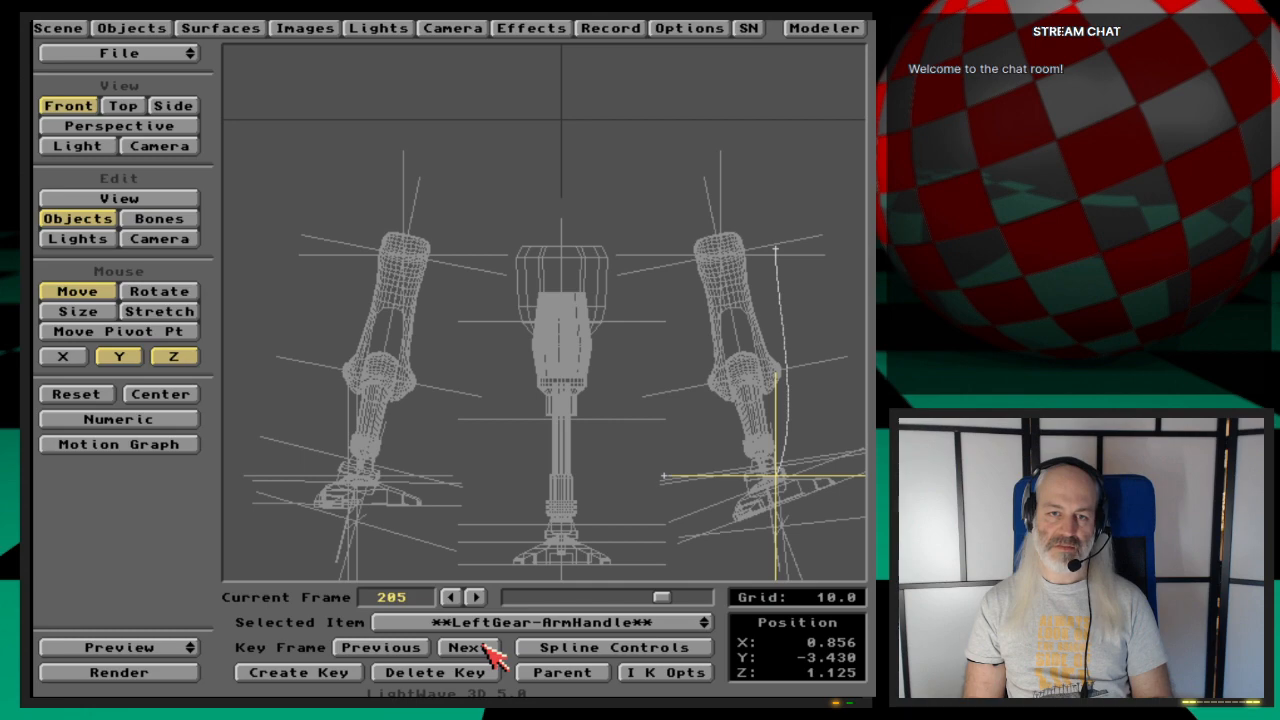
Step: Go to the keyframe at frame 255, set **LeftGear-ArmHandle**'s X position to 0.8563 and create its key there
left_click(487, 646)
key("n")
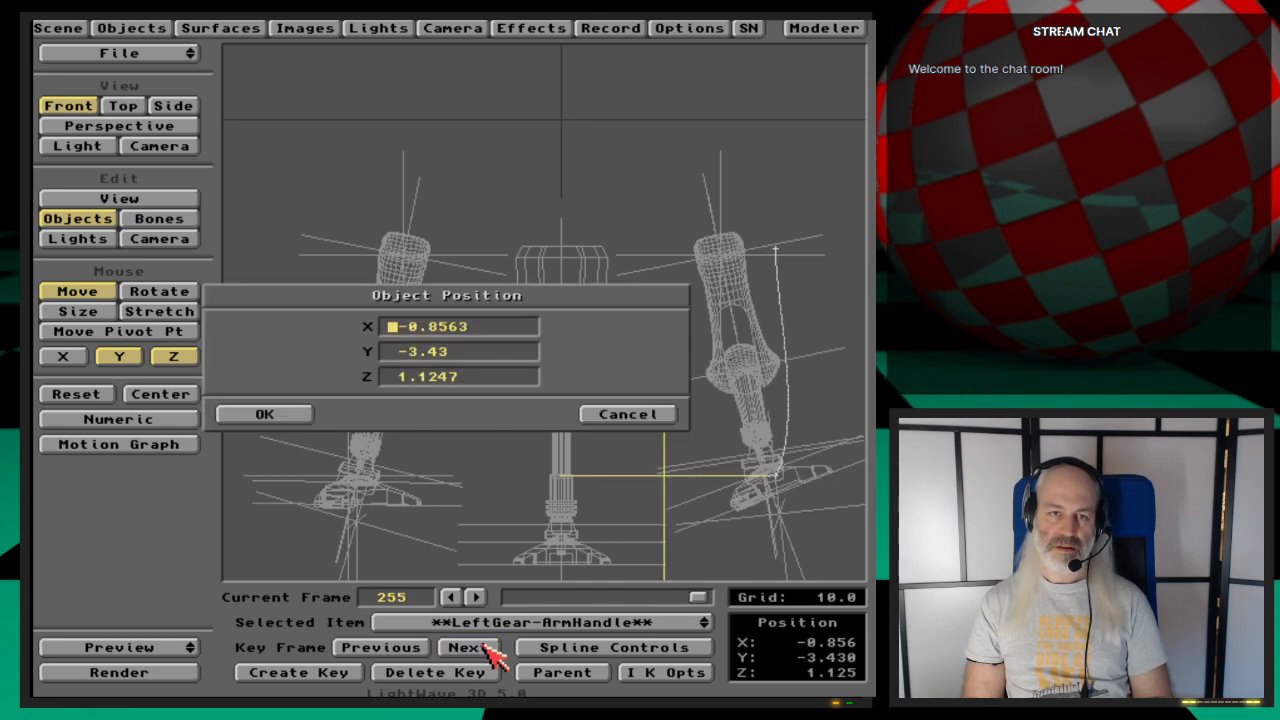
key("Delete")
key("Return")
key("Return")
key("Return")
key("Return")
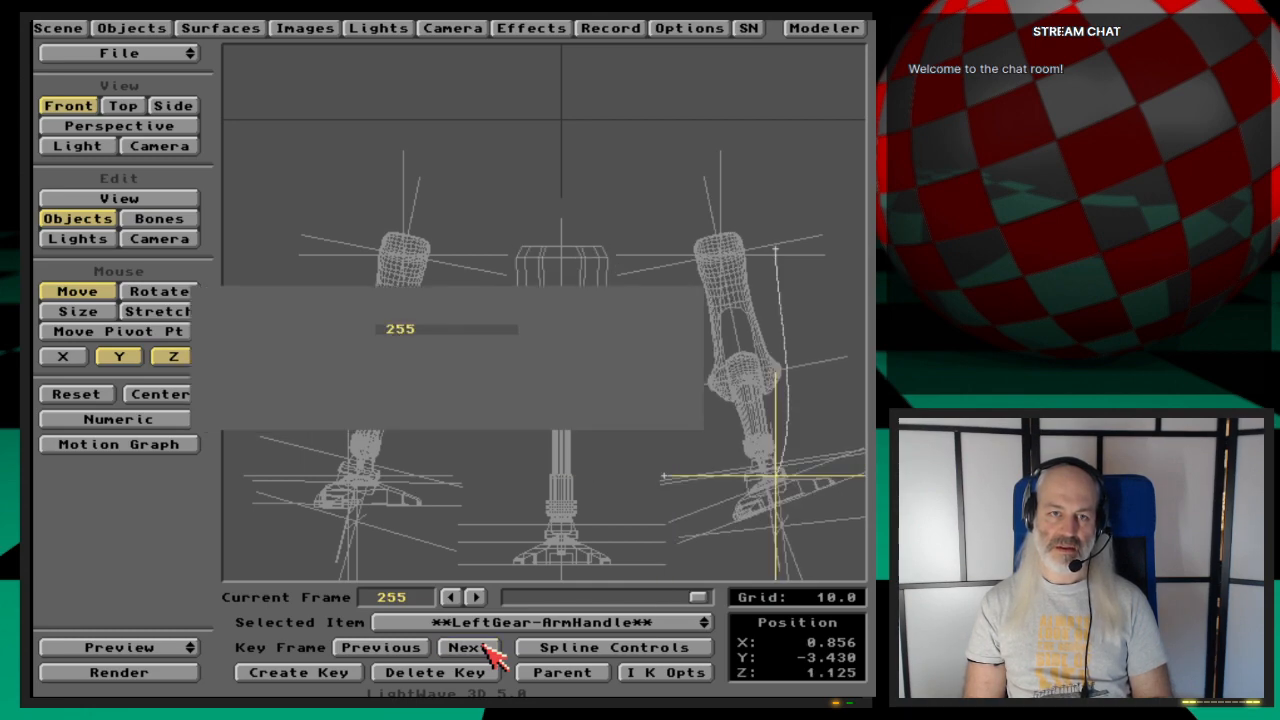
key("Return")
Step: Check **LeftGear-ArmHandle**'s spline controls at frames 0 and 55, and scrub through the gear animation and back to frame 0
left_click(466, 647)
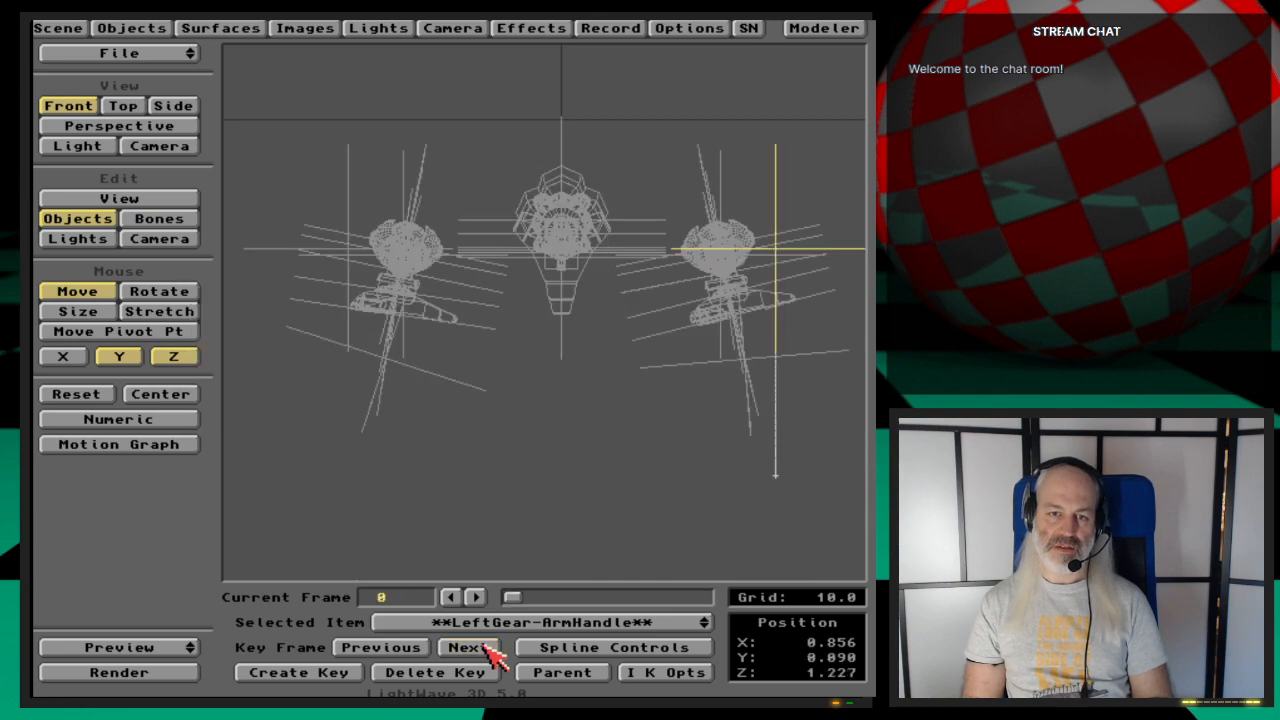
left_click(598, 648)
left_click(592, 424)
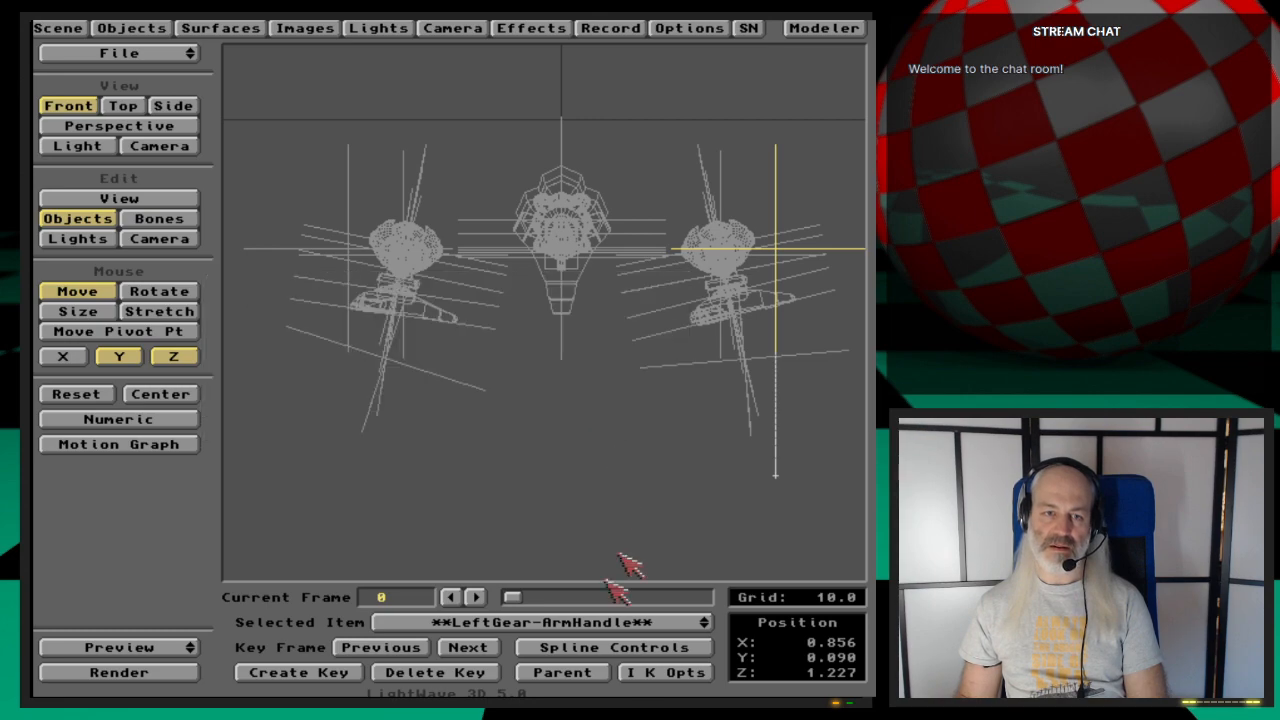
left_click(472, 648)
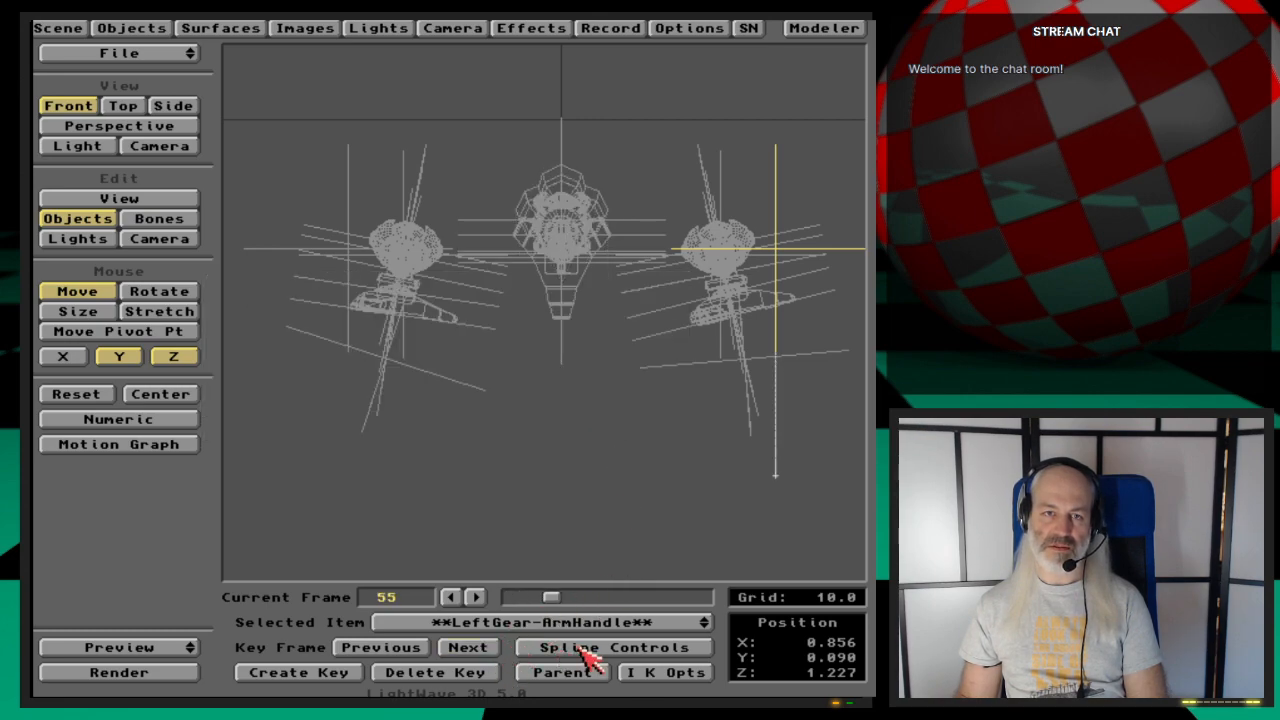
left_click(590, 650)
left_click(605, 431)
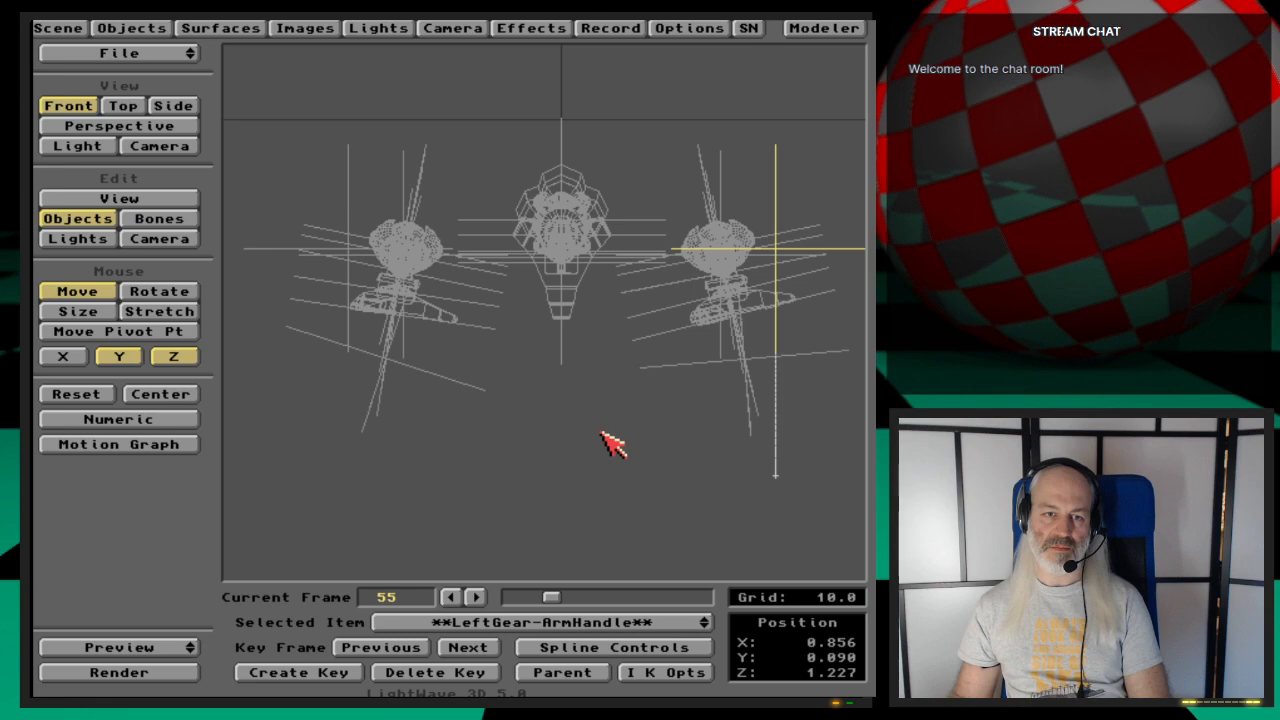
left_click_drag(553, 598, 650, 583)
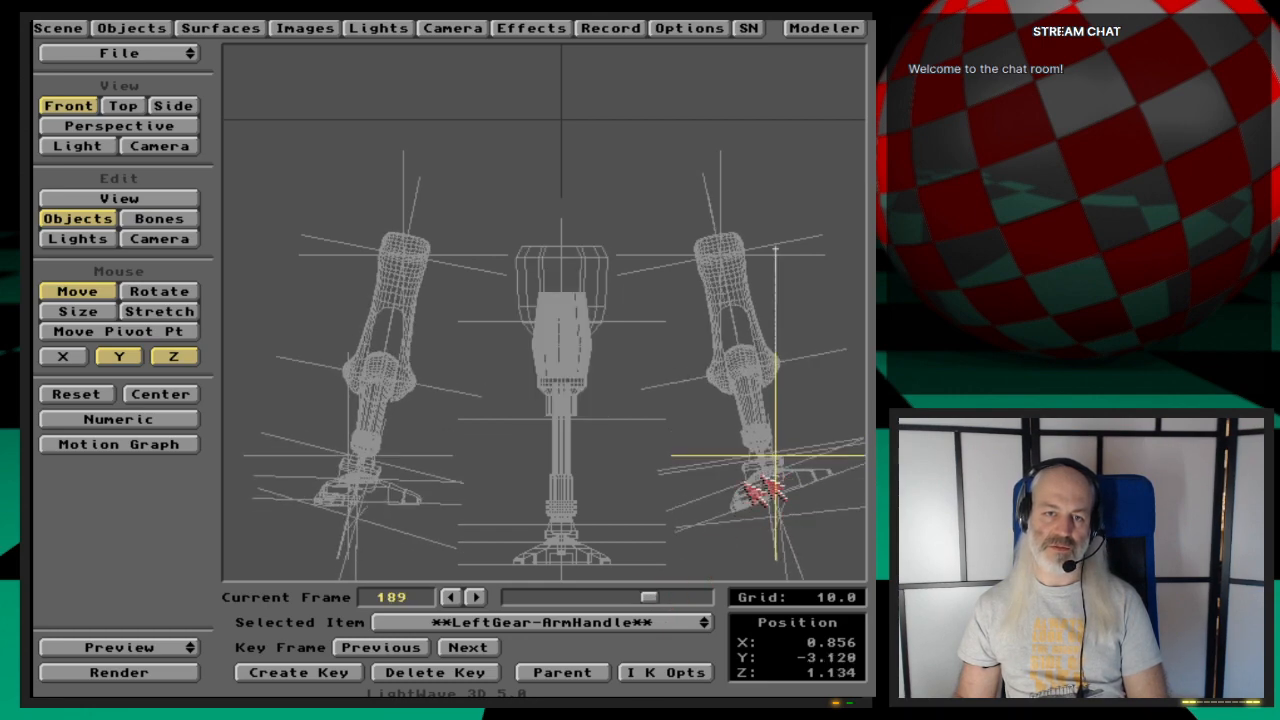
left_click_drag(654, 597, 512, 592)
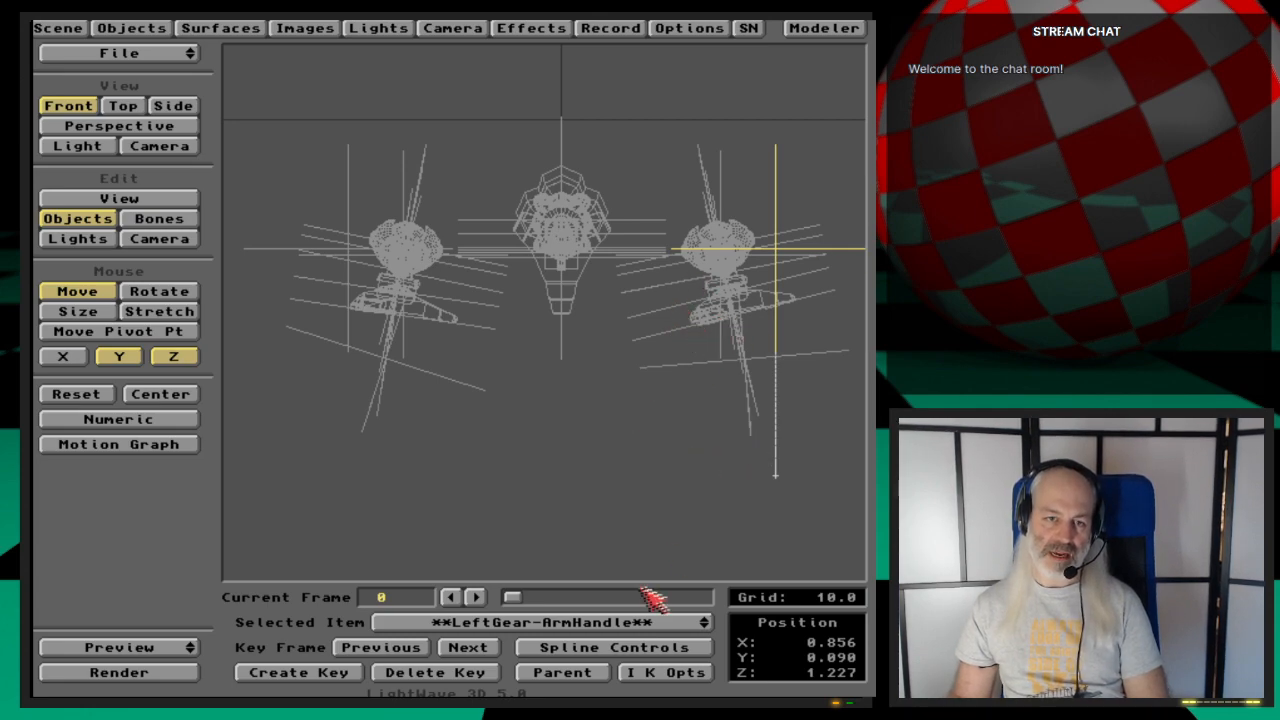
Step: Check the spline controls of **RightGear-ArmHandle** at the keyframes at frames 0 and 55
left_click(640, 622)
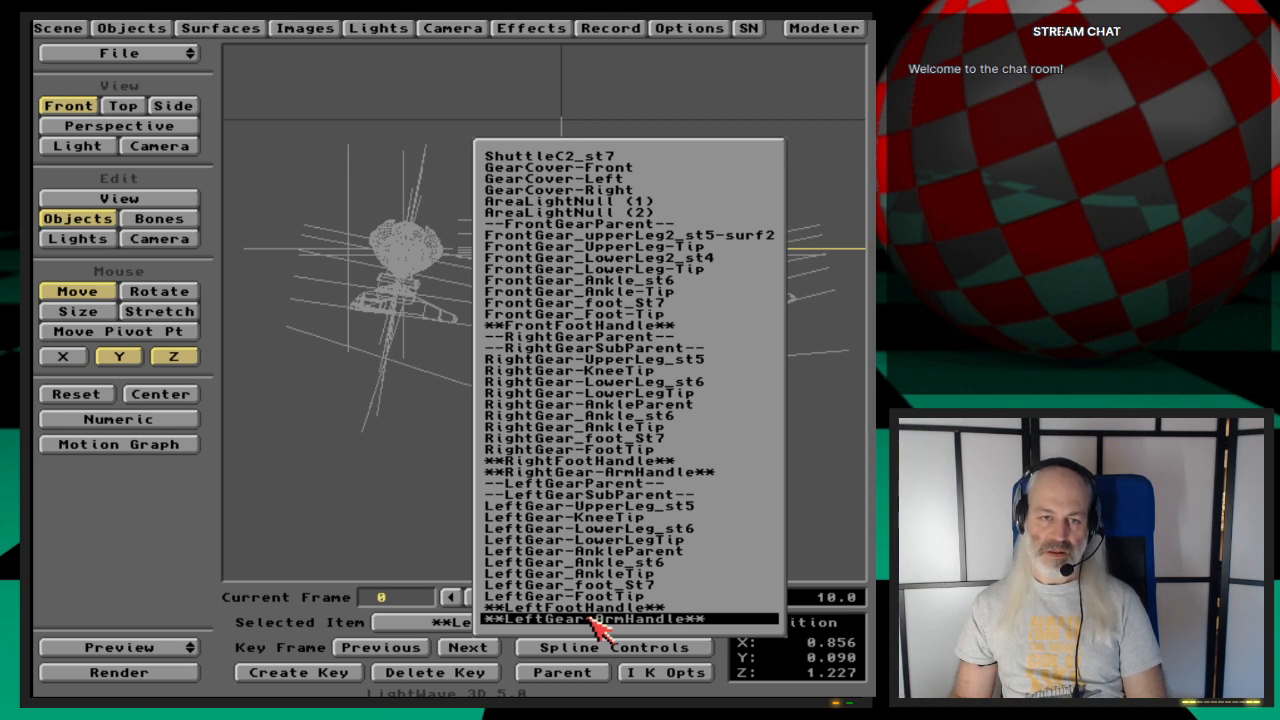
left_click(612, 472)
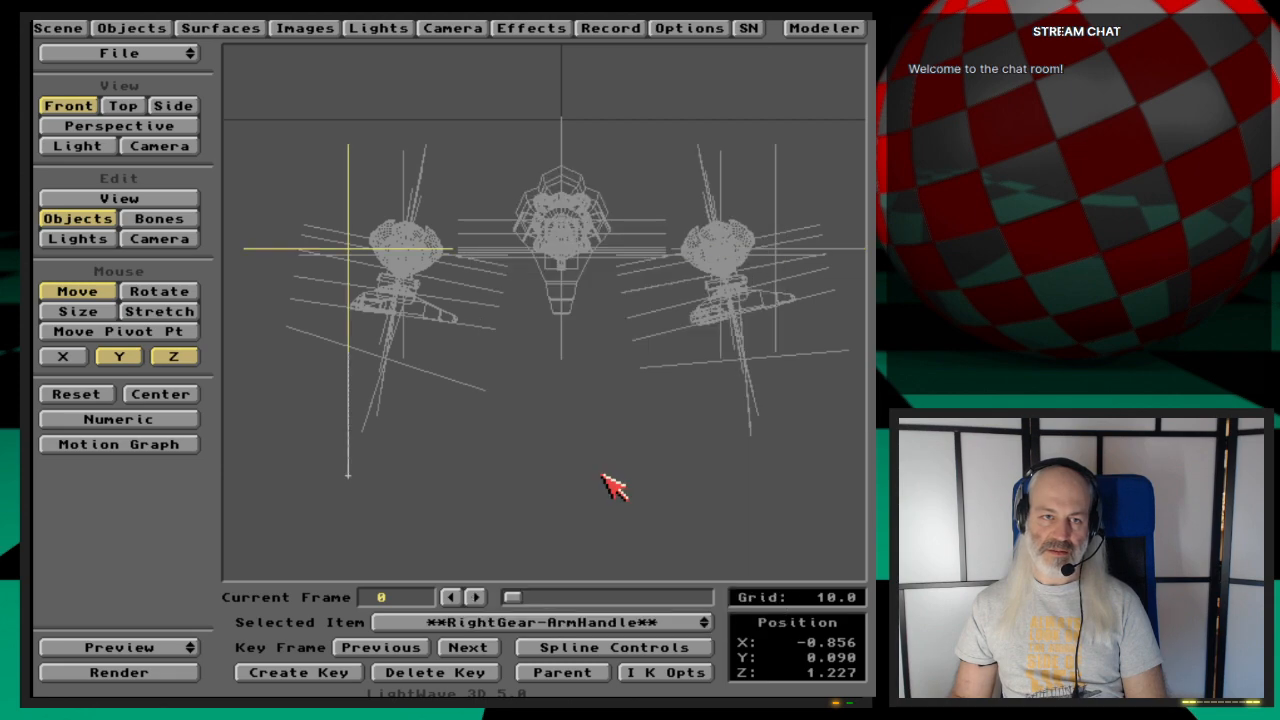
left_click(660, 648)
left_click(615, 426)
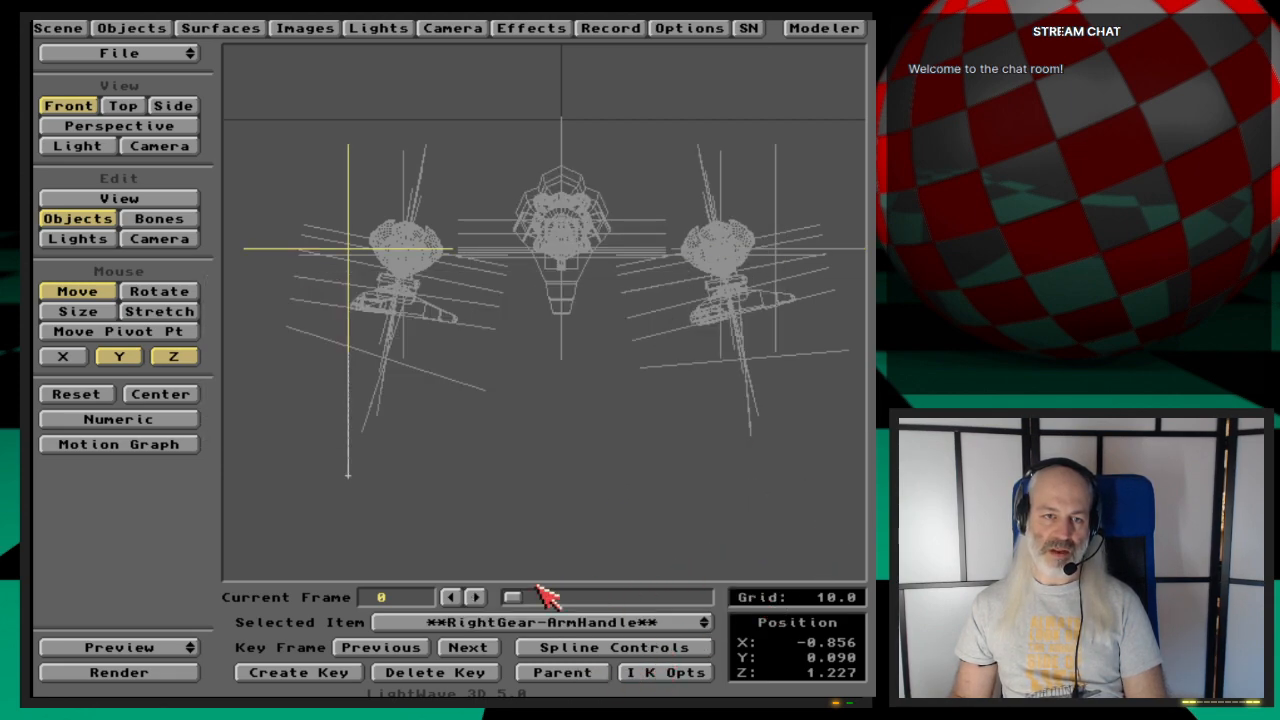
left_click(466, 648)
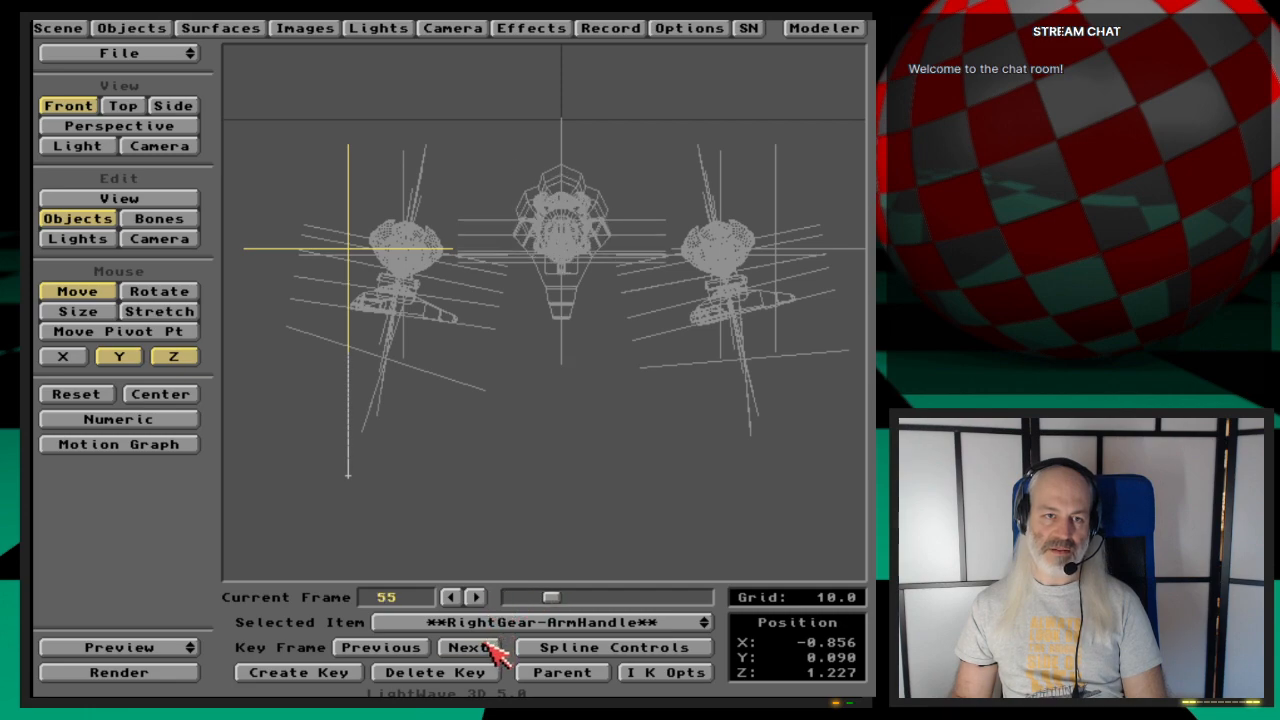
left_click(588, 647)
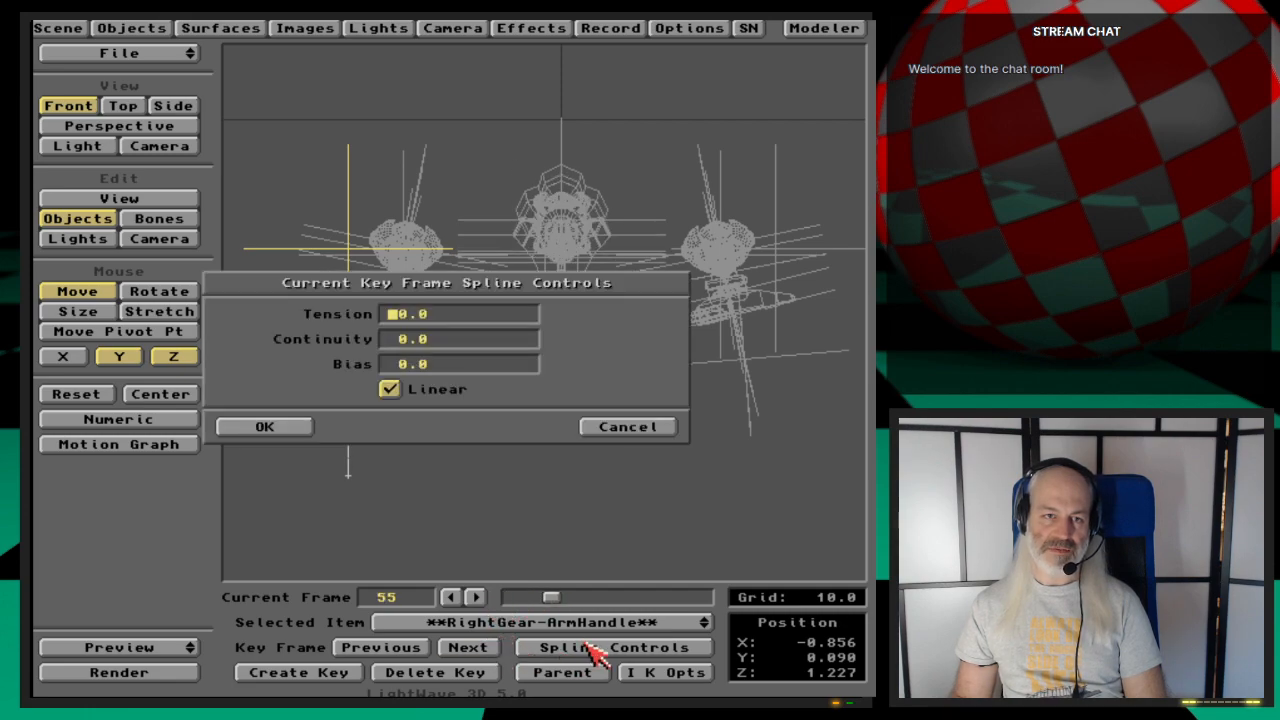
left_click(612, 432)
Step: Turn off Linear for **LeftGear-ArmHandle**'s key at frame 0, and review and accept its spline controls at frame 55
left_click(640, 622)
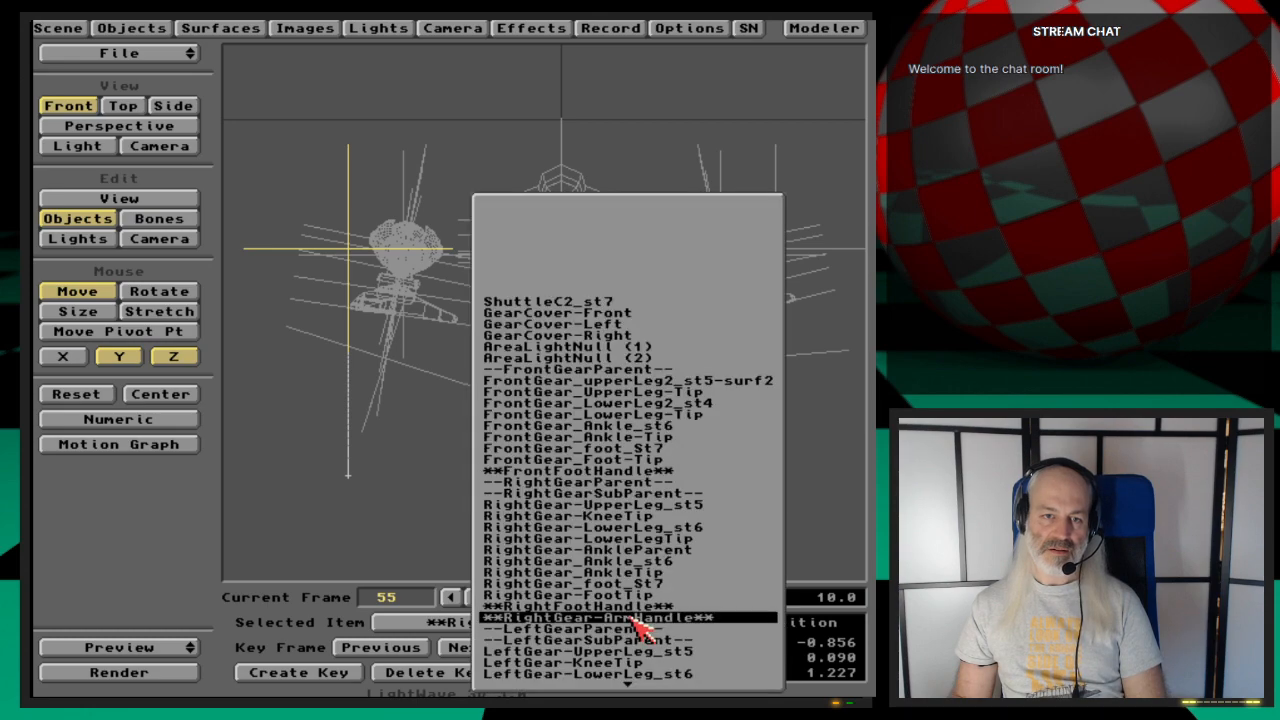
left_click(622, 674)
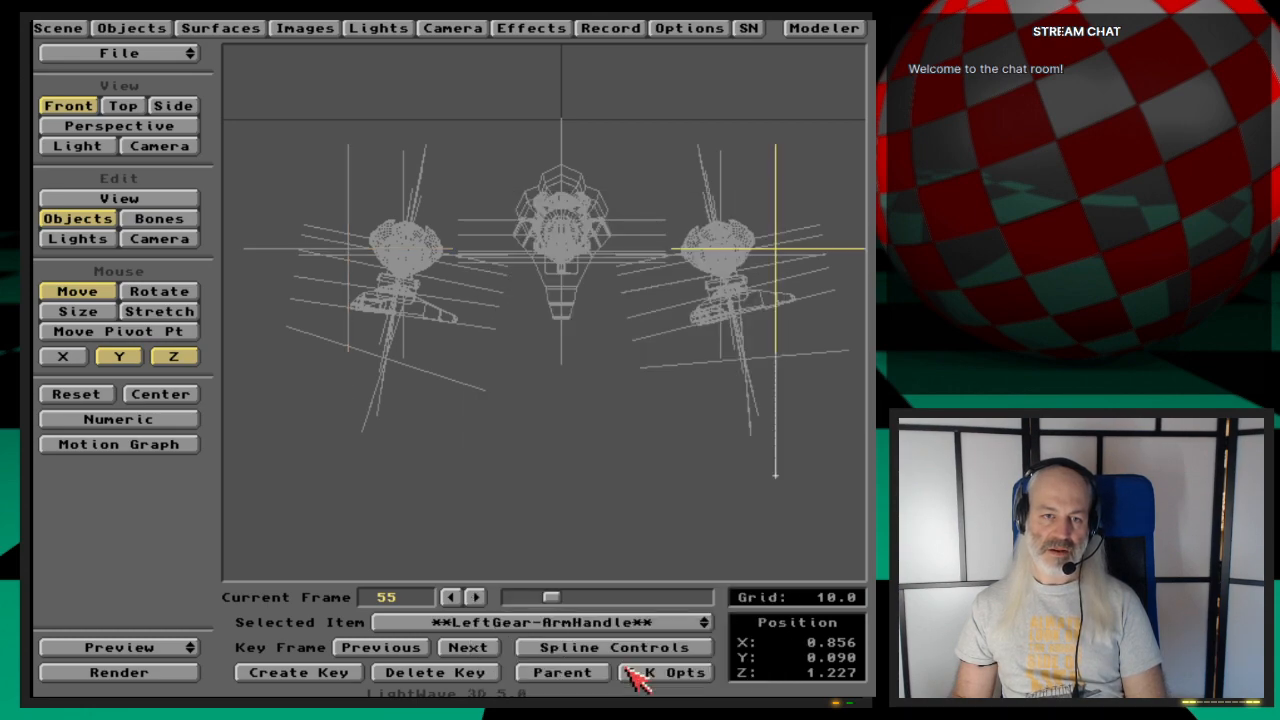
left_click(400, 648)
left_click(570, 650)
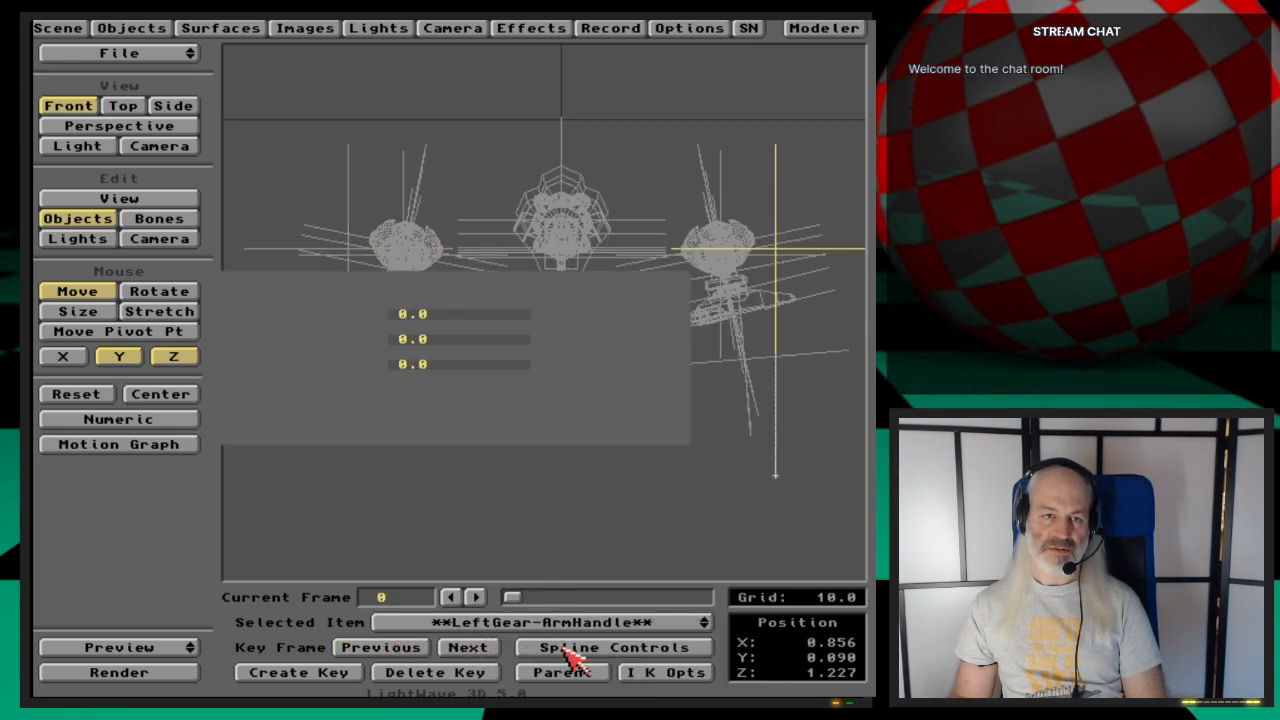
left_click(422, 392)
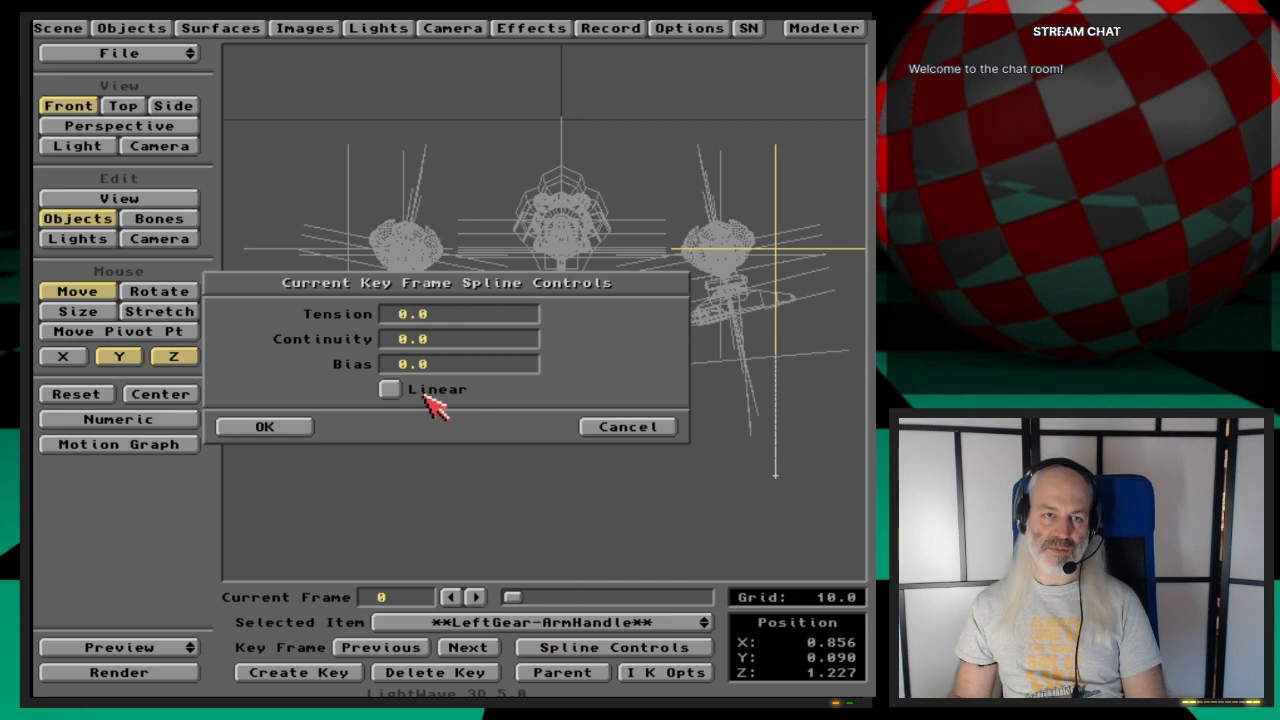
left_click(296, 430)
left_click(464, 645)
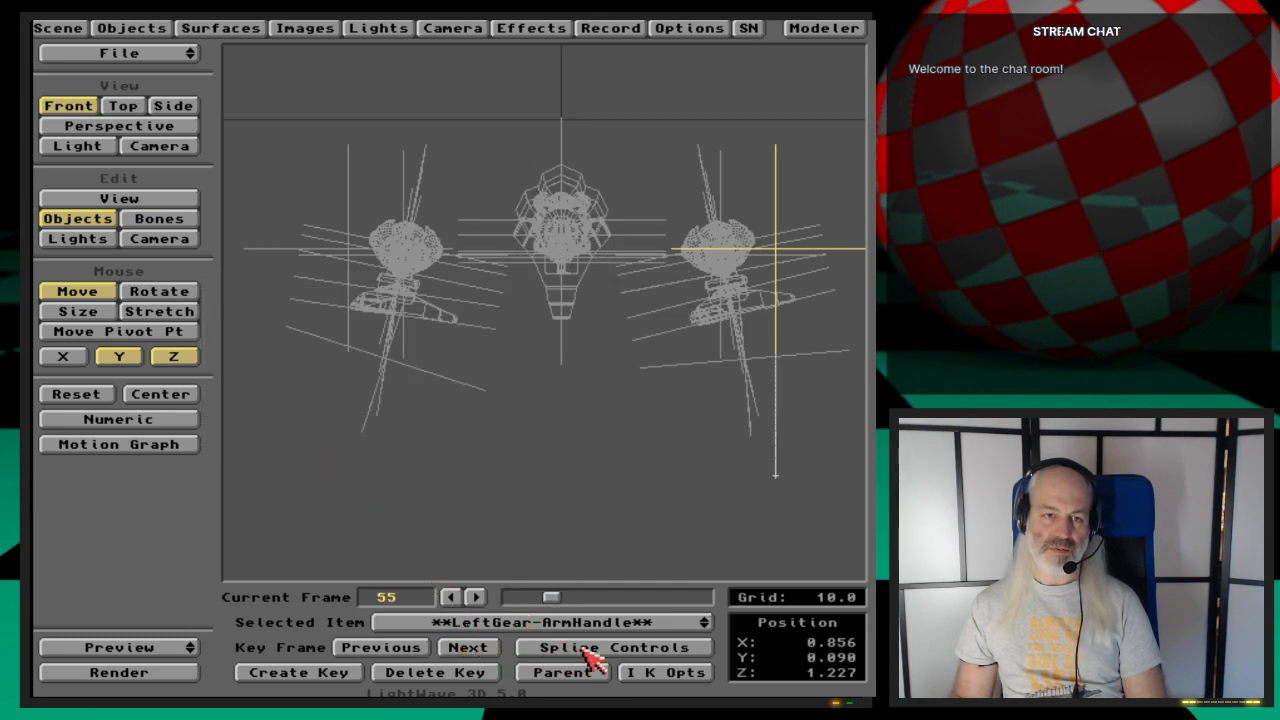
left_click(582, 647)
left_click(298, 434)
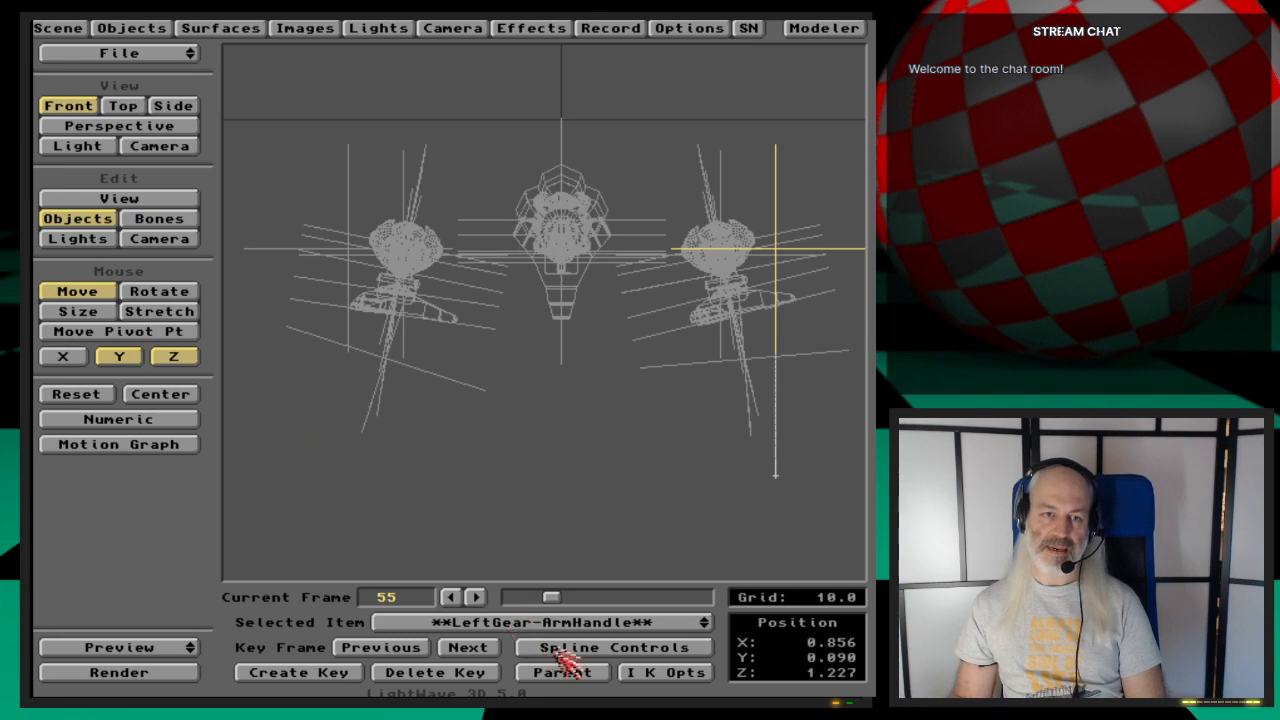
Step: Compare the spline controls of **LeftGear-ArmHandle** and **RightGear-ArmHandle** at the keyframe at frame 205
left_click(585, 624)
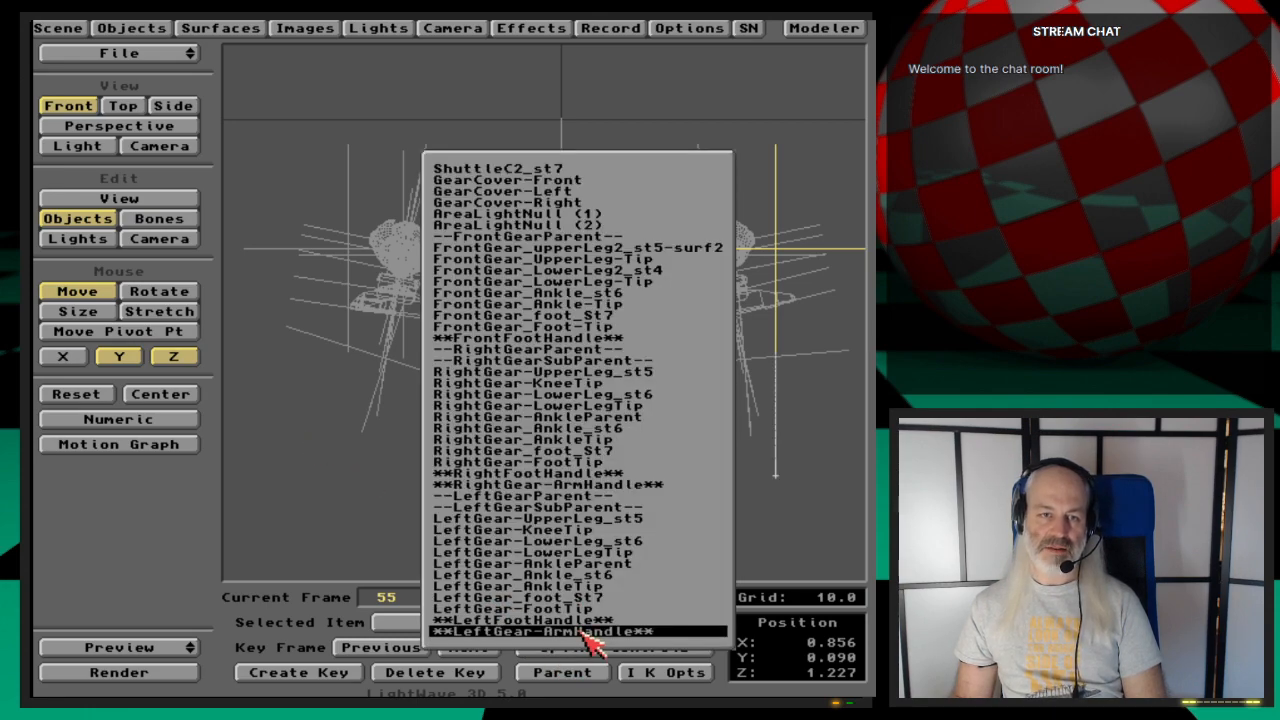
left_click(588, 632)
left_click(478, 647)
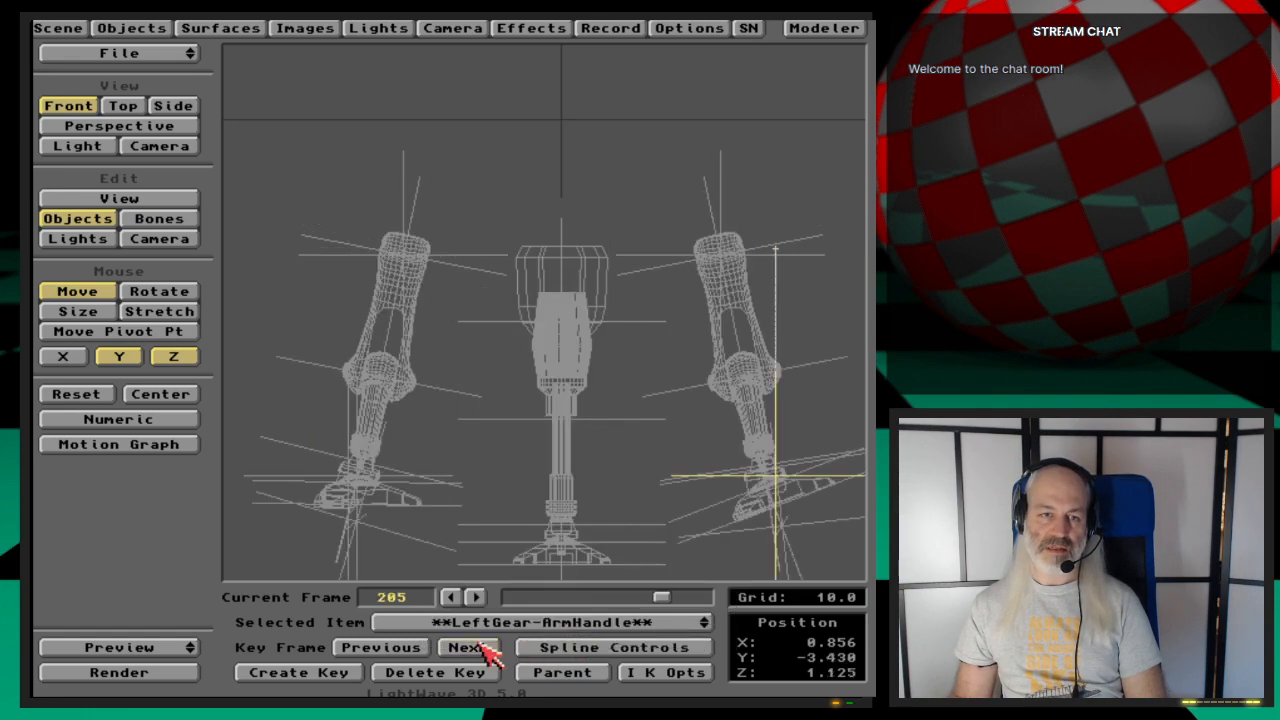
left_click(570, 648)
left_click(621, 428)
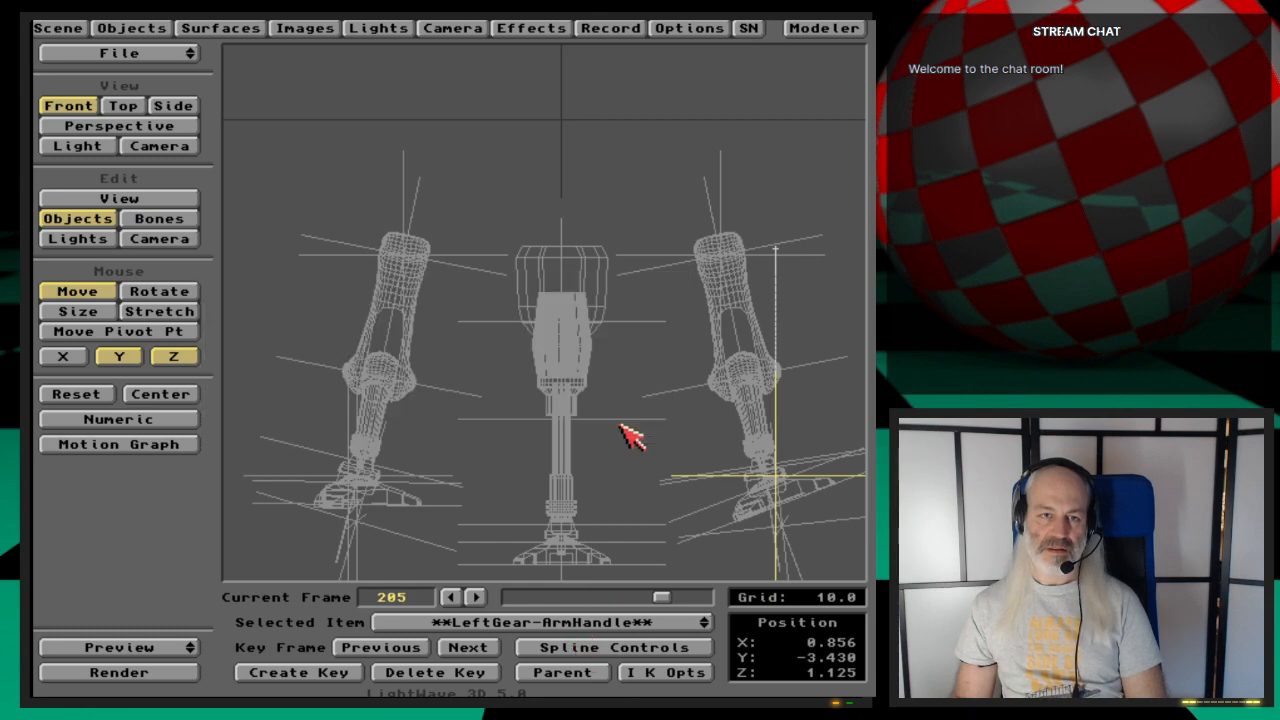
left_click(622, 622)
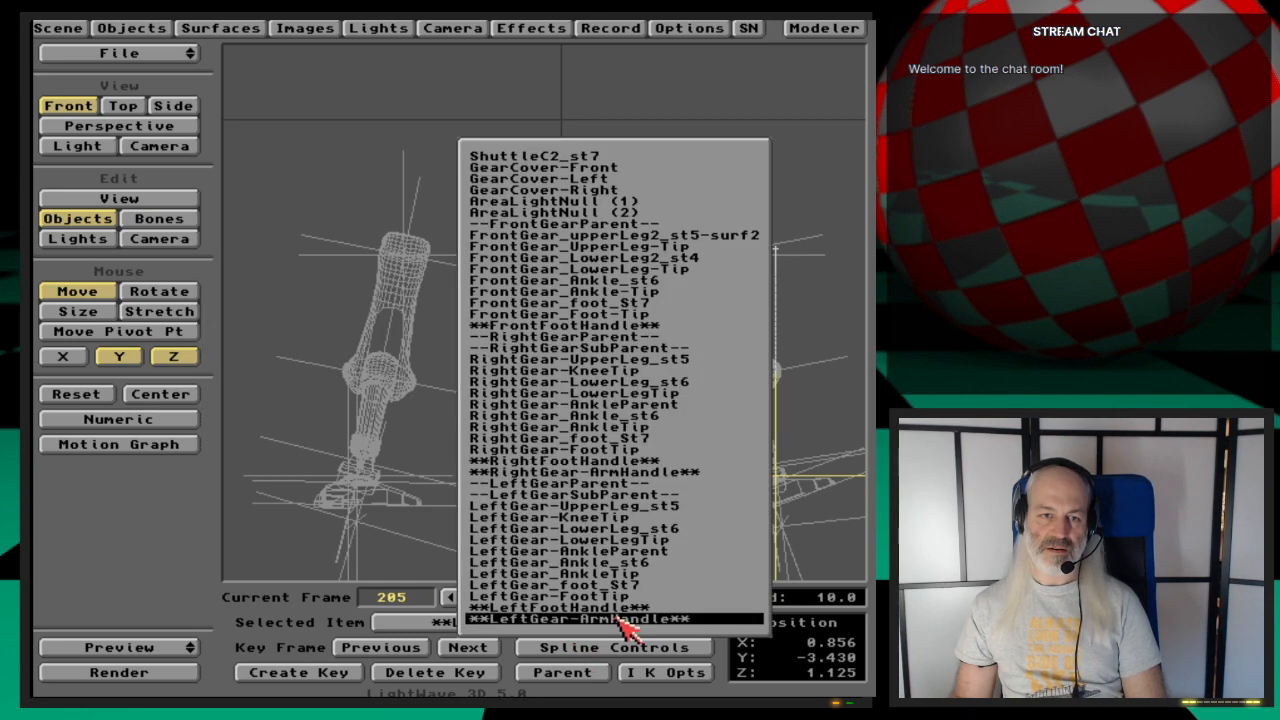
left_click(664, 474)
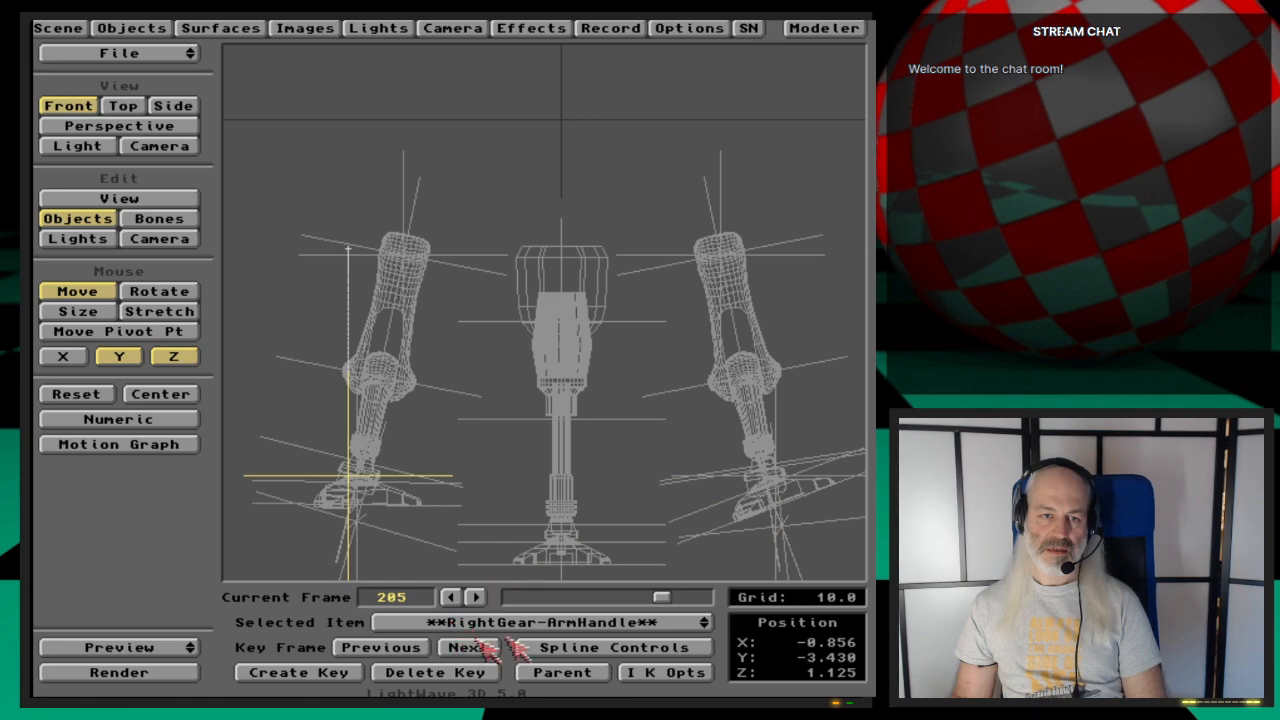
left_click(545, 650)
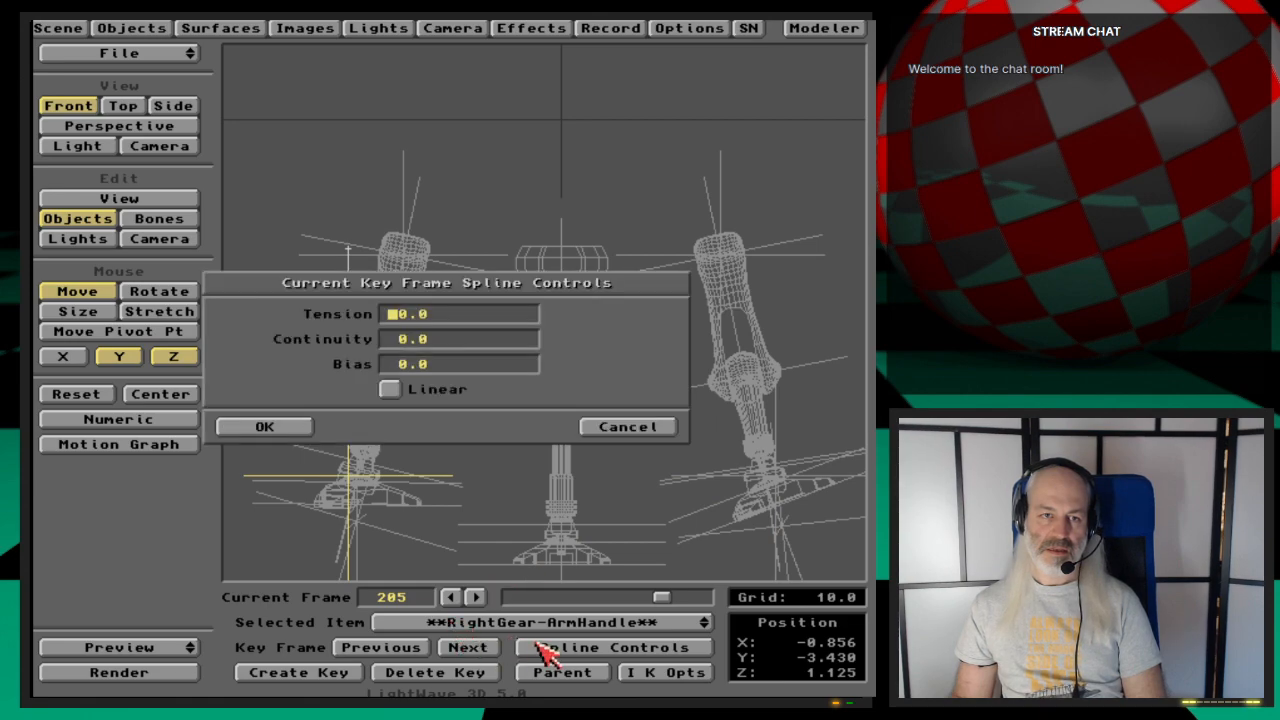
left_click(620, 427)
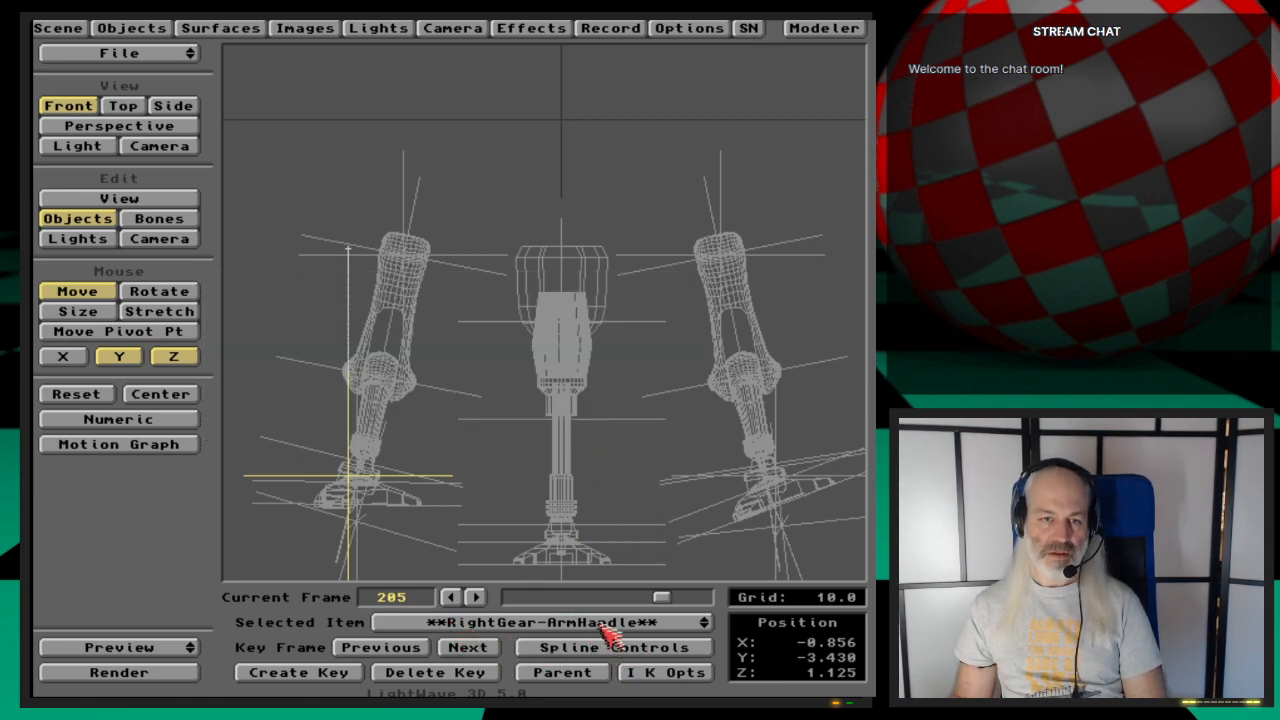
Step: Compare the spline controls of **LeftGear-ArmHandle** and **RightGear-ArmHandle** at the keyframe at frame 255
left_click_drag(604, 627, 606, 685)
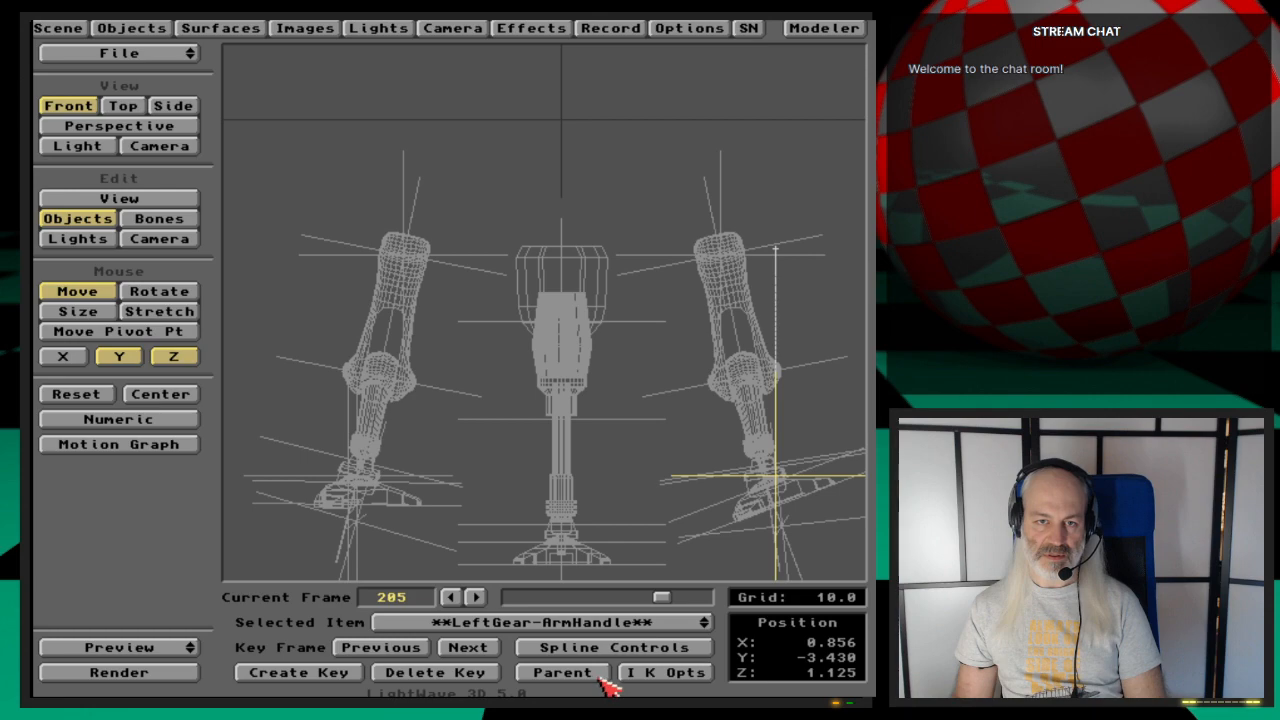
left_click_drag(668, 628, 662, 618)
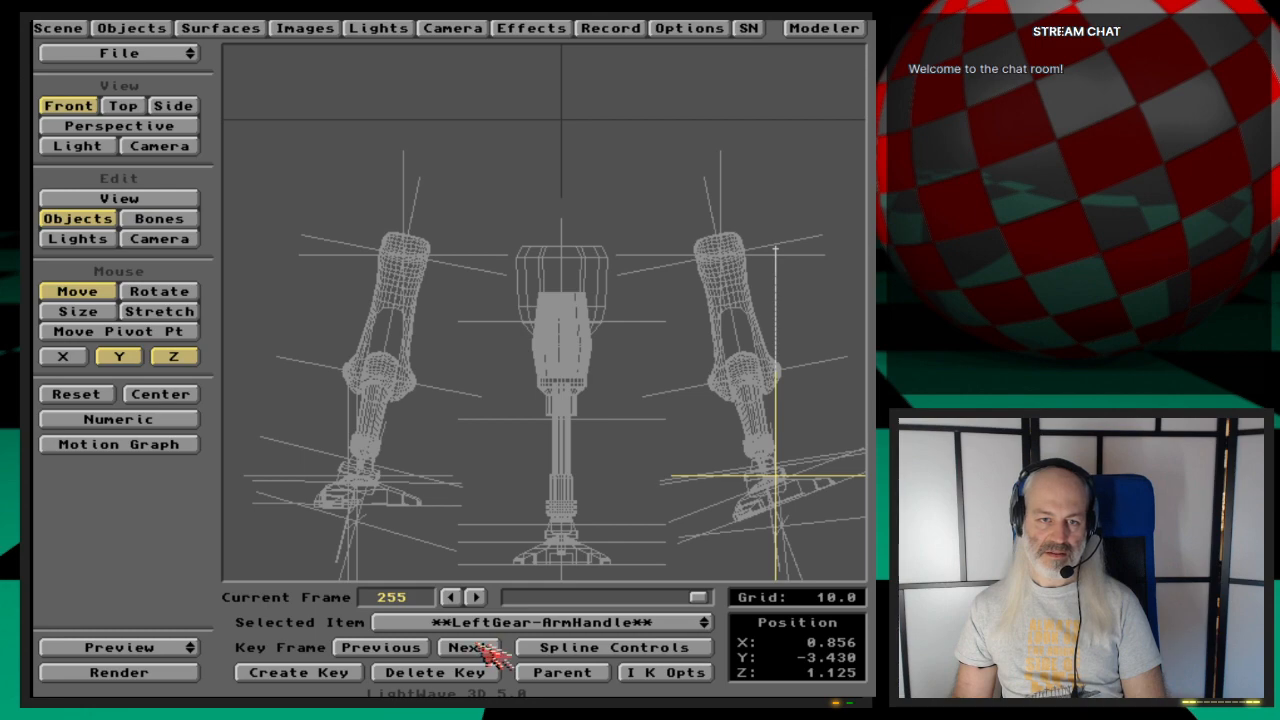
left_click(608, 652)
left_click(607, 428)
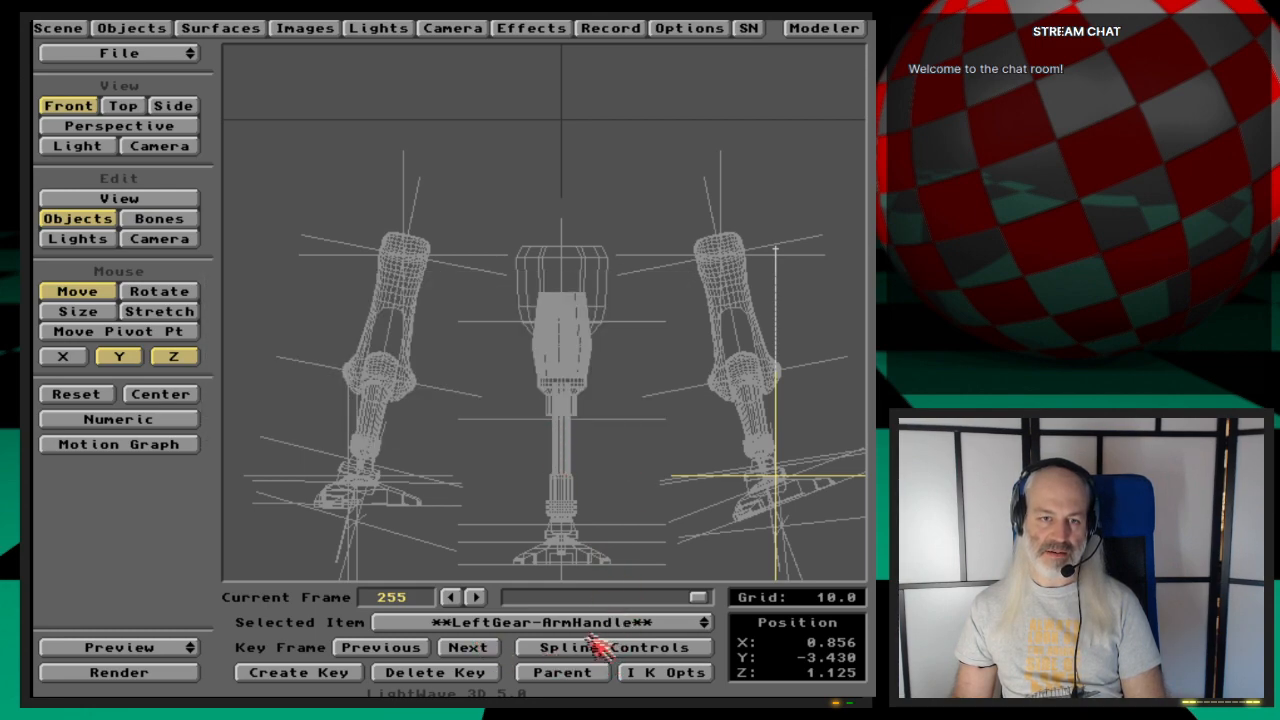
left_click_drag(597, 634, 655, 485)
left_click(586, 648)
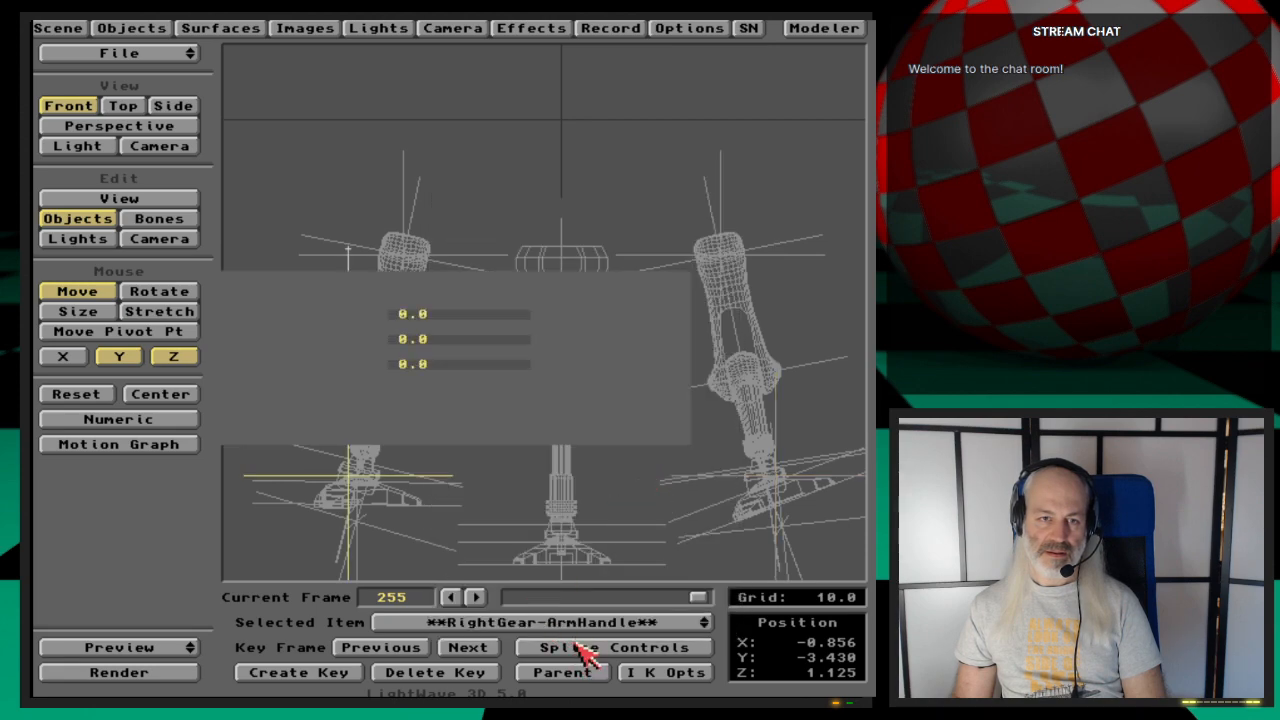
left_click(627, 429)
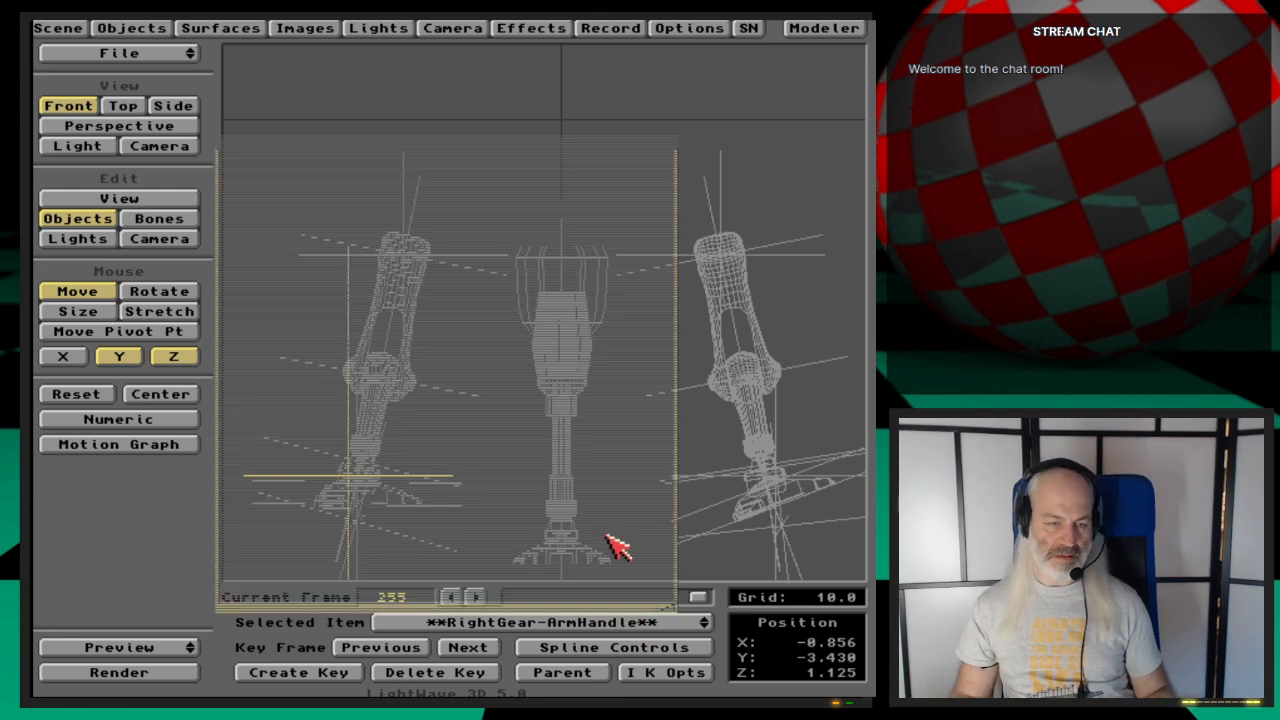
Step: Go to frame 260 and save the scene as Shuttle-LandingGearIK in the Ep.41 Scenes drawer
key("s")
key("Return")
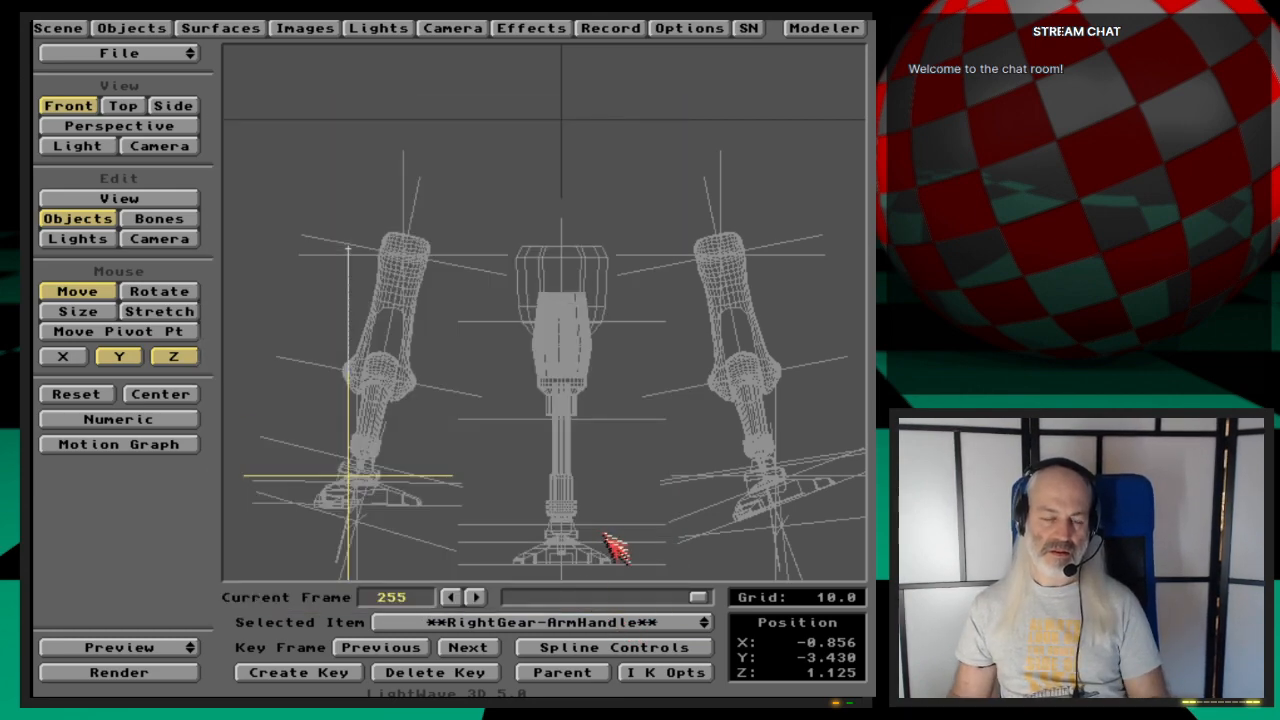
left_click_drag(695, 598, 704, 596)
key("v")
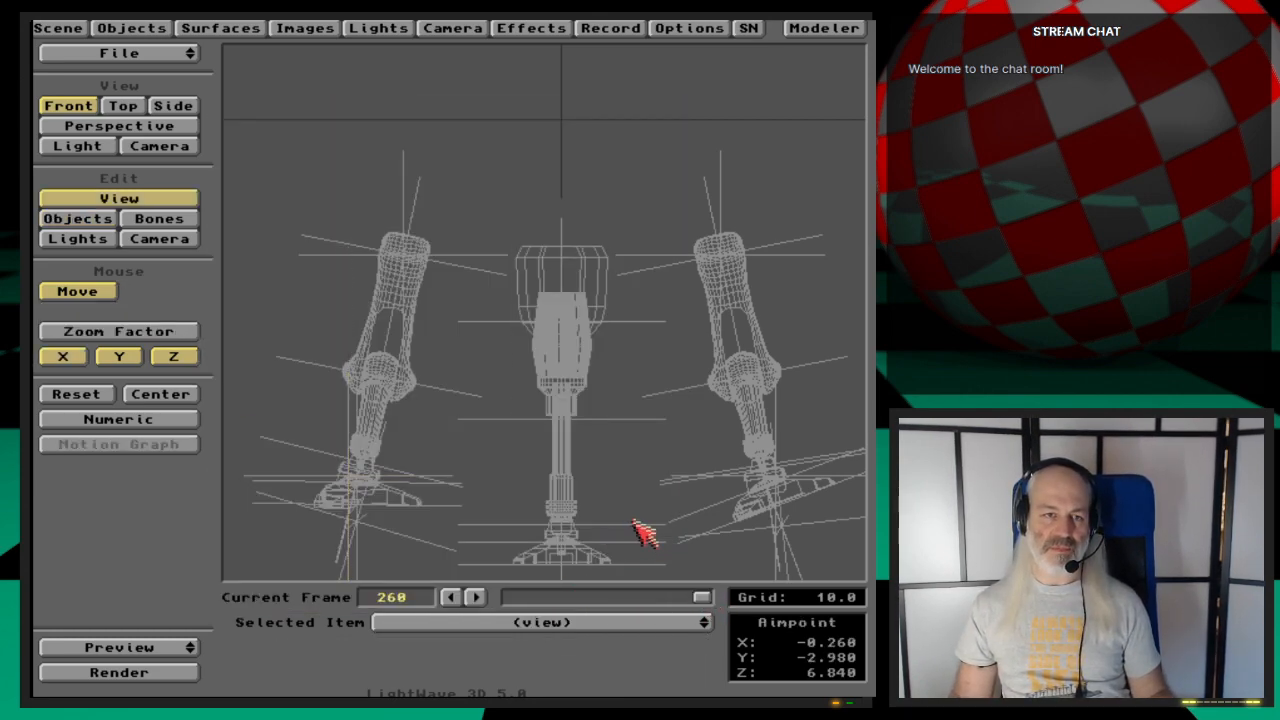
left_click_drag(658, 549, 633, 516)
key("o")
key("s")
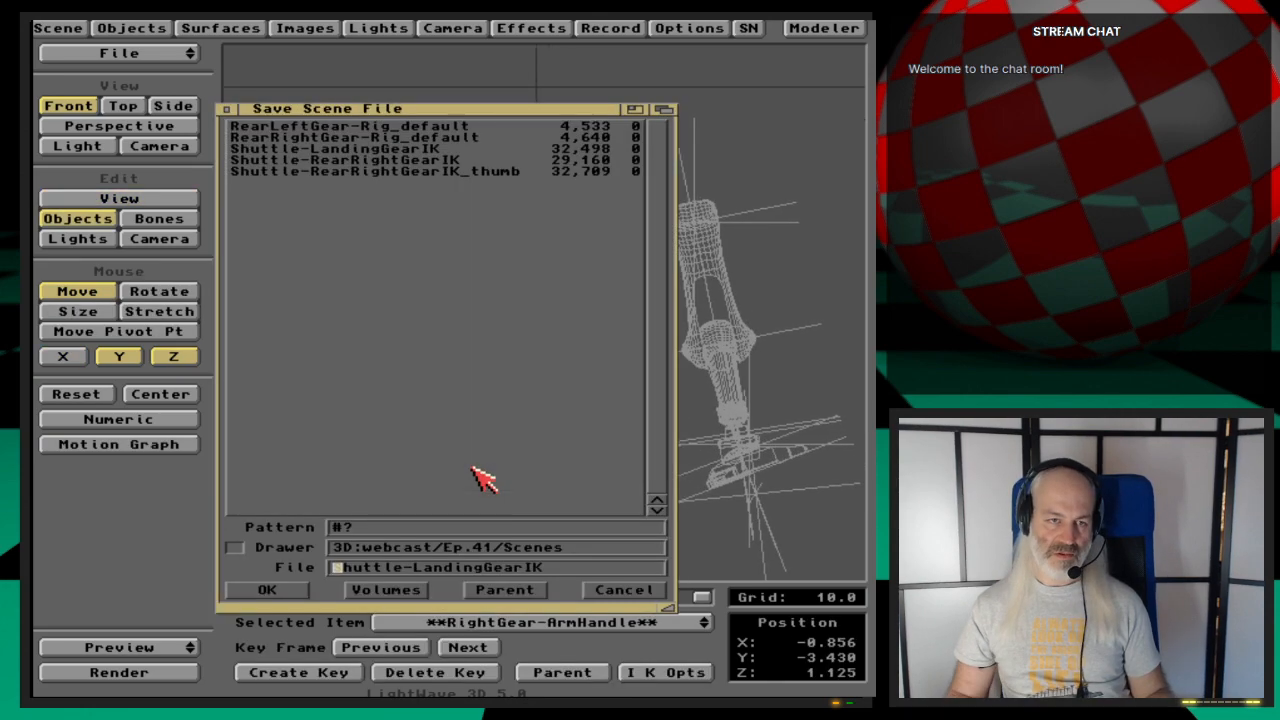
key("Return")
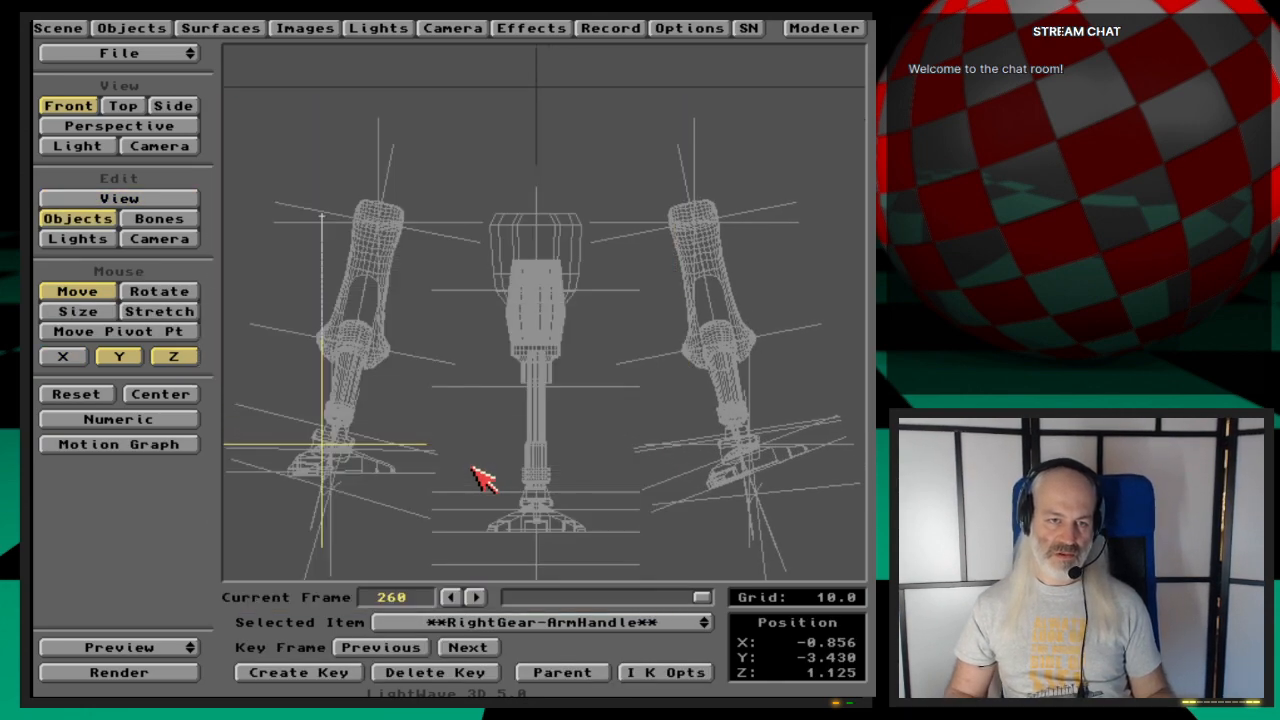
Step: Make a wireframe preview of frames 1 to 260 with a frame step of 1, play it through, and end it
left_click(172, 648)
left_click(175, 650)
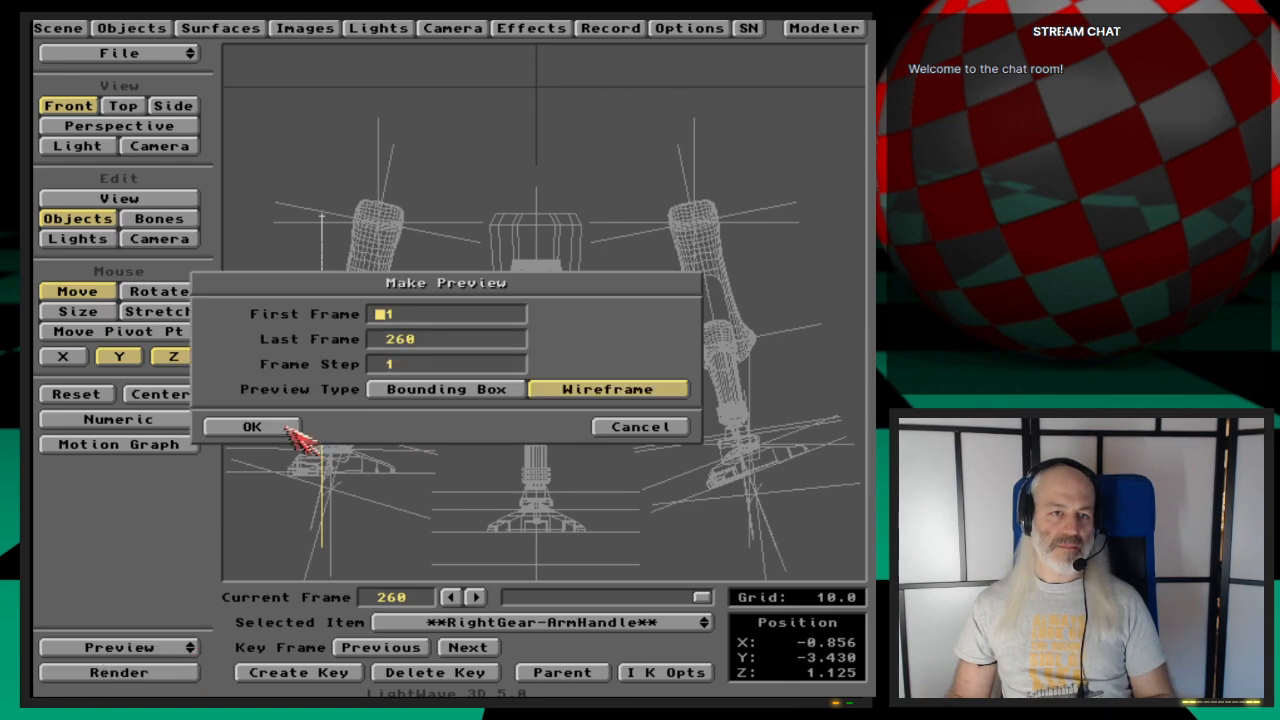
left_click(286, 429)
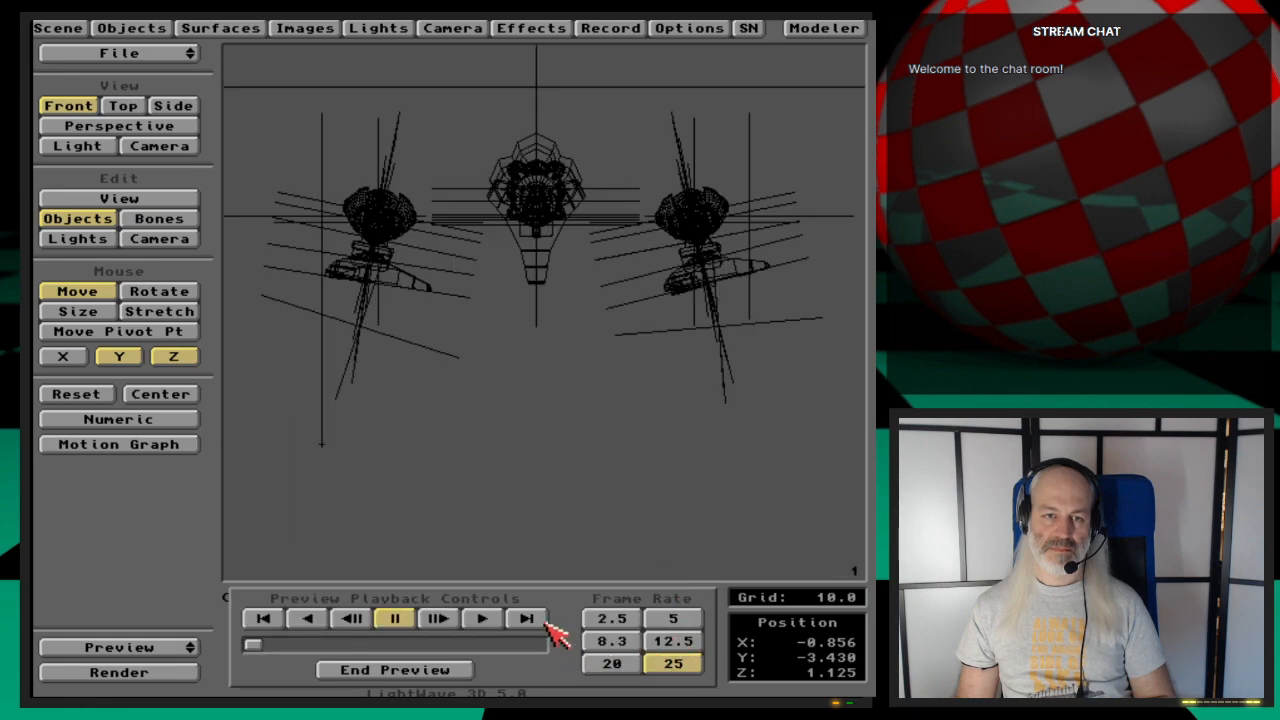
left_click(543, 618)
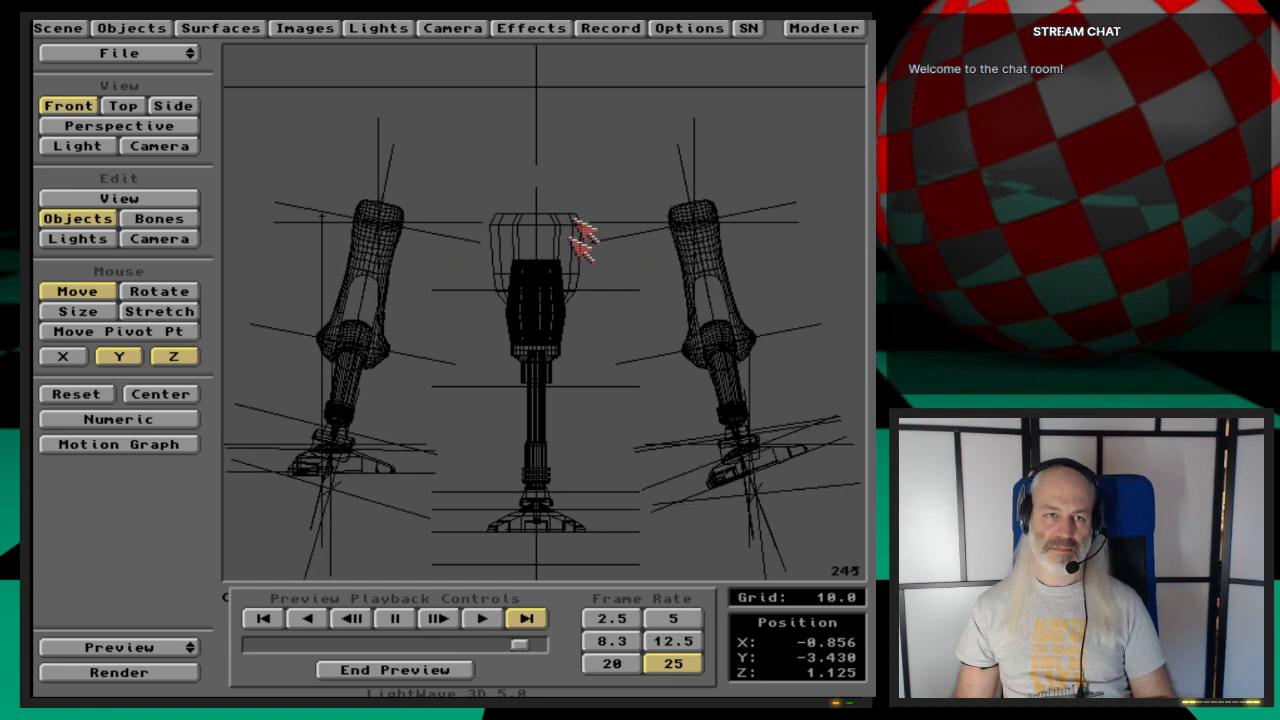
left_click(398, 618)
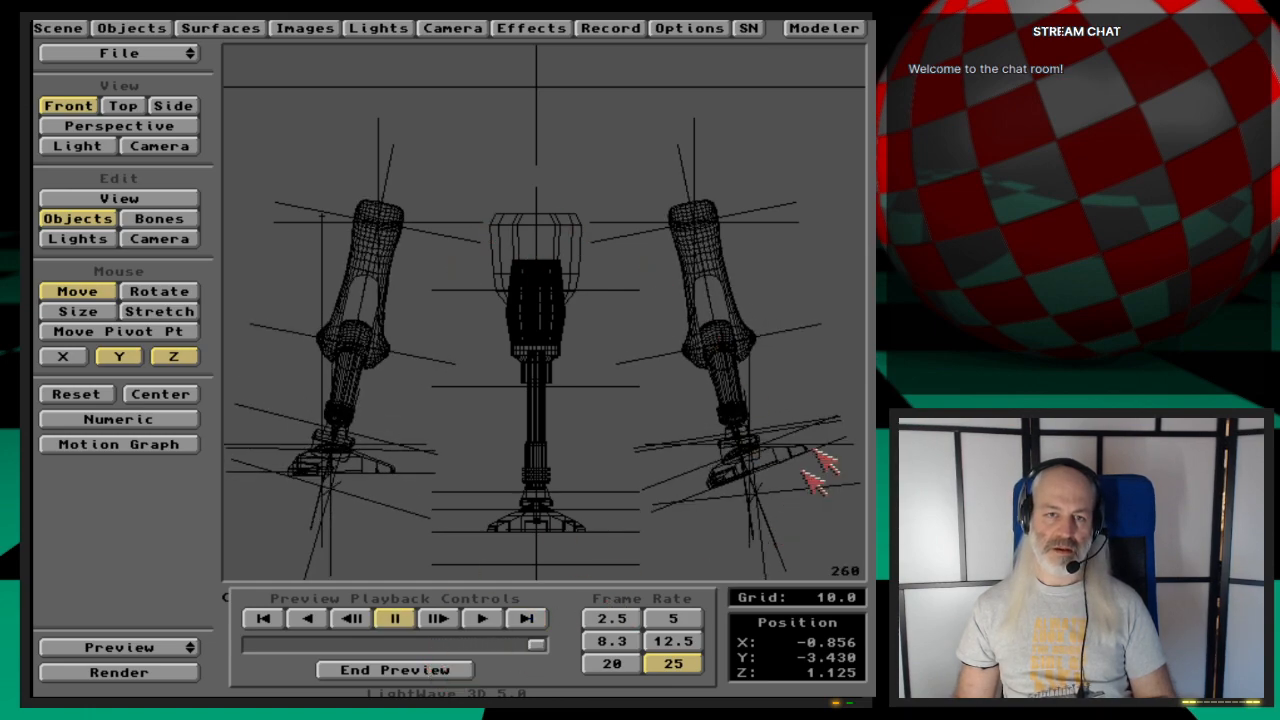
left_click(395, 669)
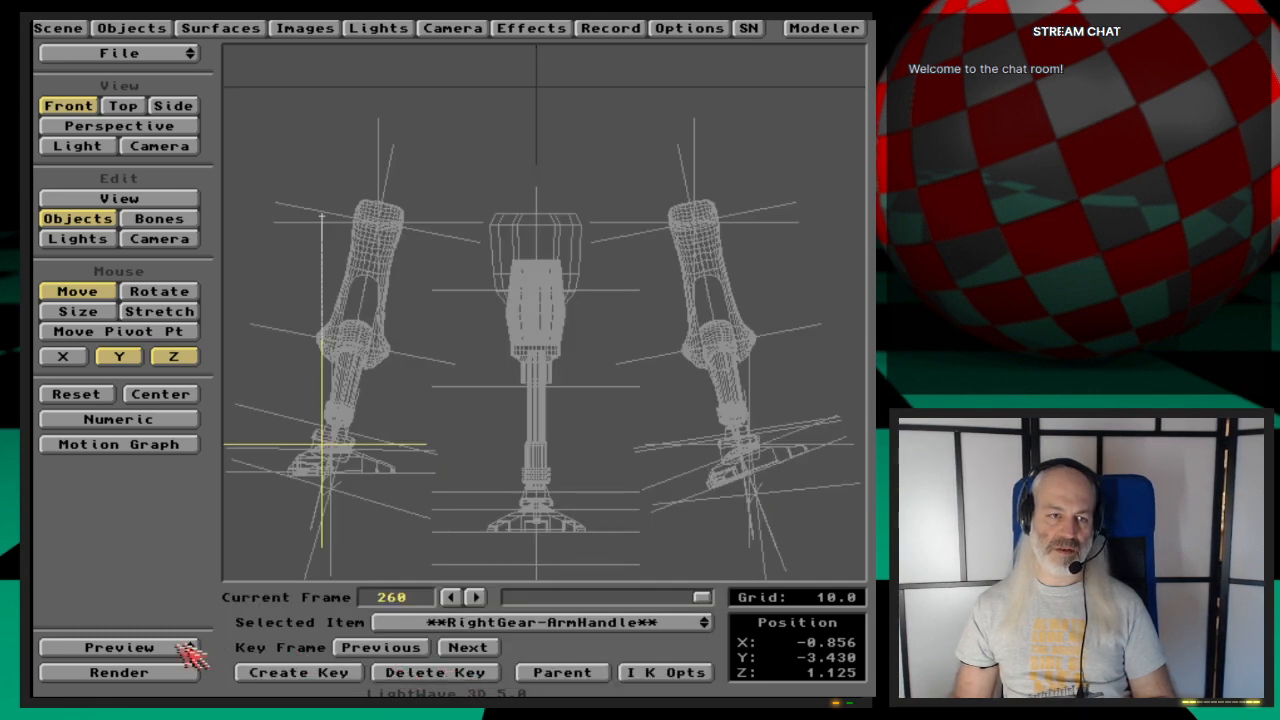
mouse_move(194, 649)
left_mouse_down()
mouse_move(190, 678)
mouse_move(185, 669)
left_mouse_up()
Step: Compare the positions of **RightFootHandle** and **LeftFootHandle** at the keyframe at frame 0
left_click_drag(634, 623, 714, 514)
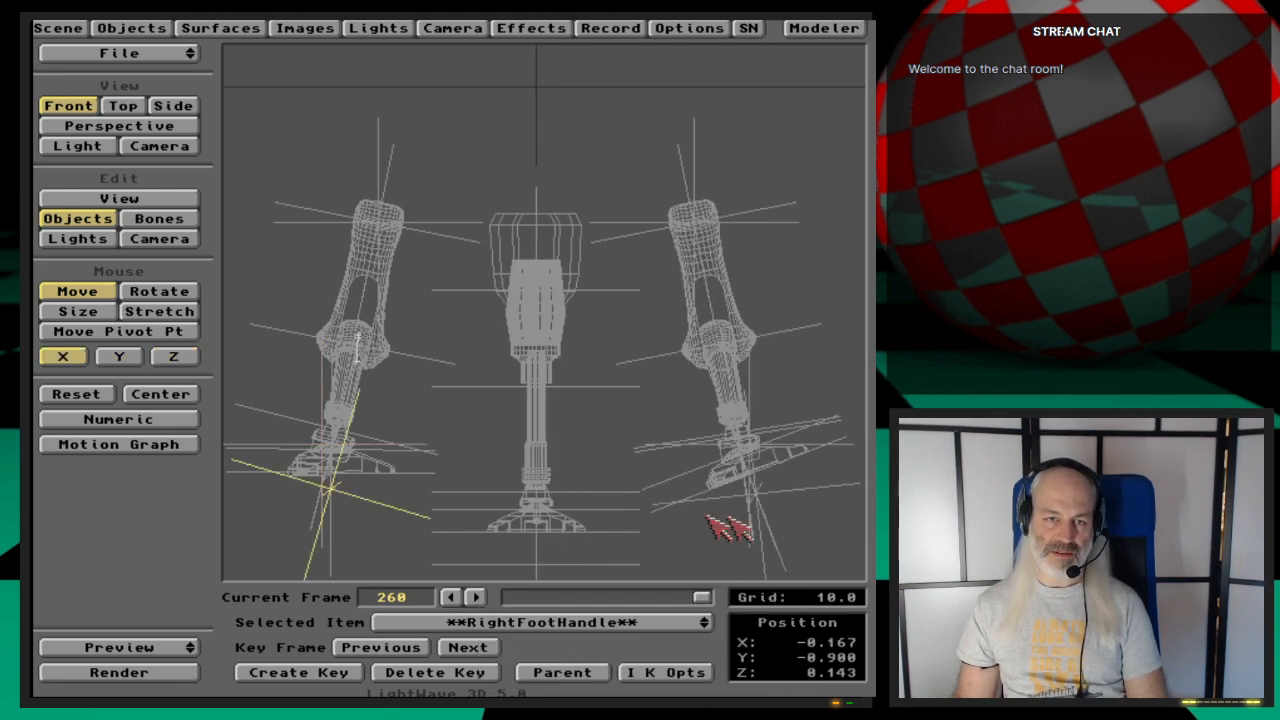
left_click(474, 649)
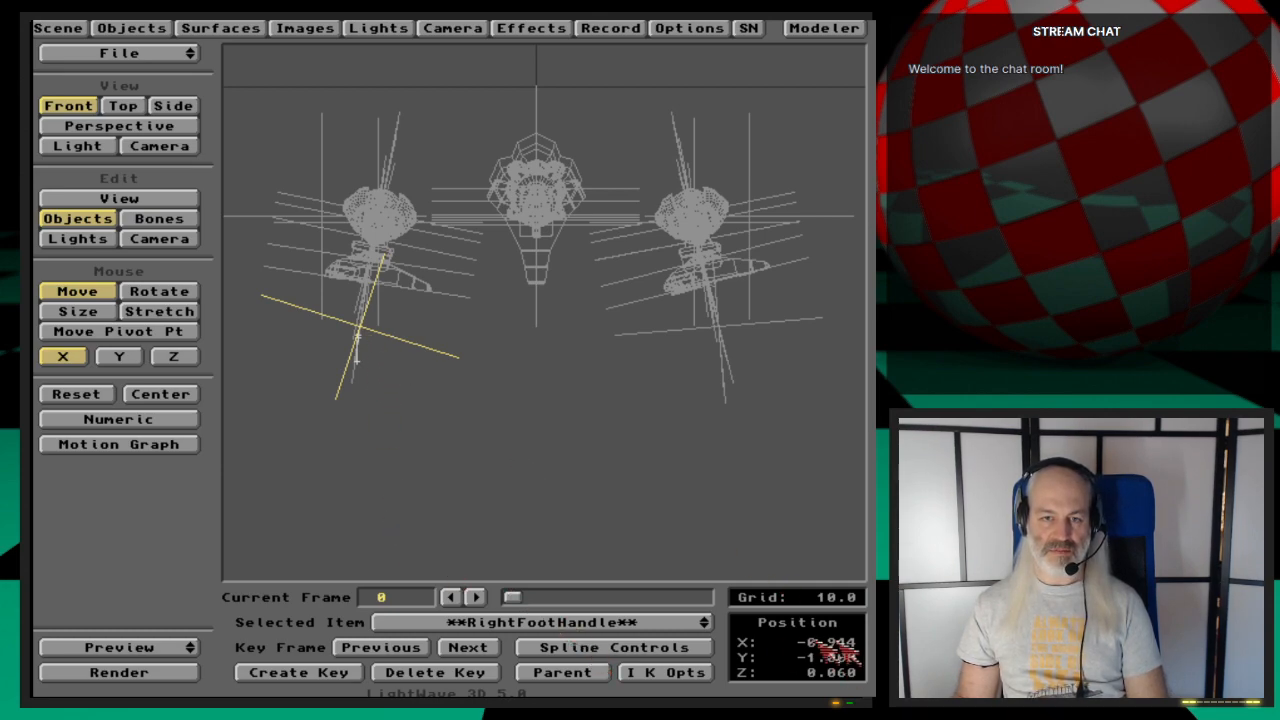
left_click(650, 624)
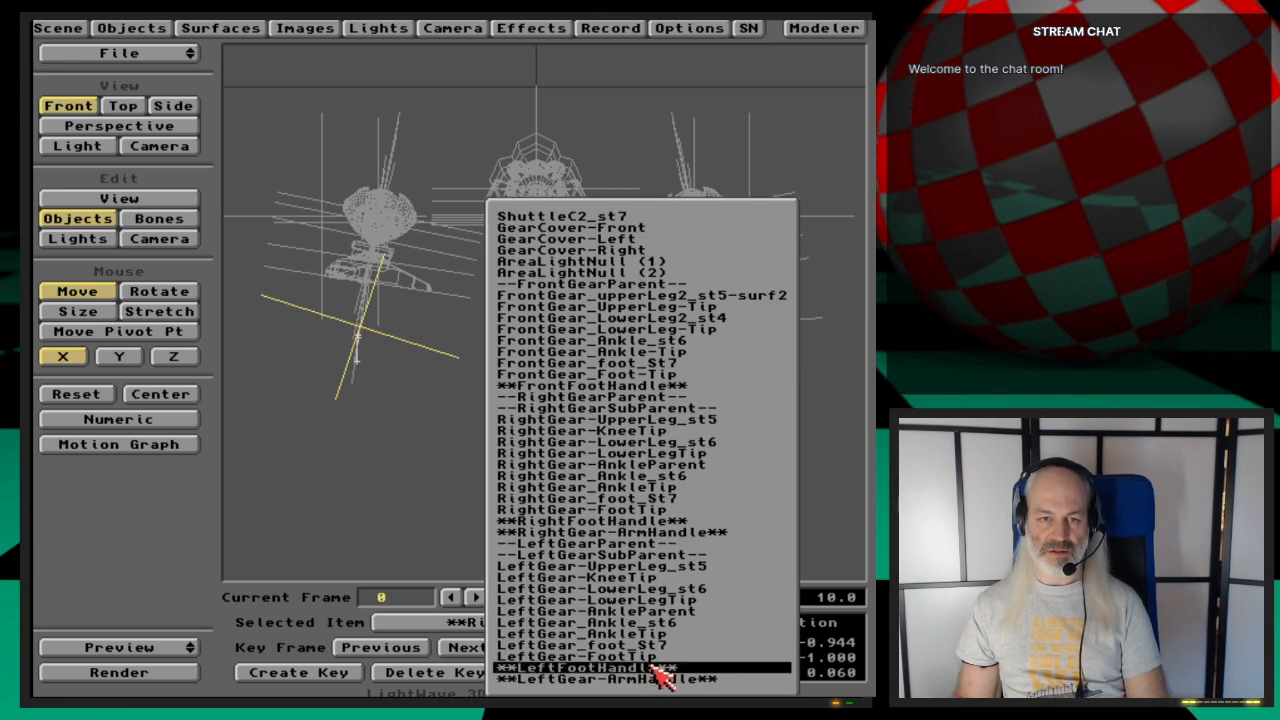
left_click(658, 668)
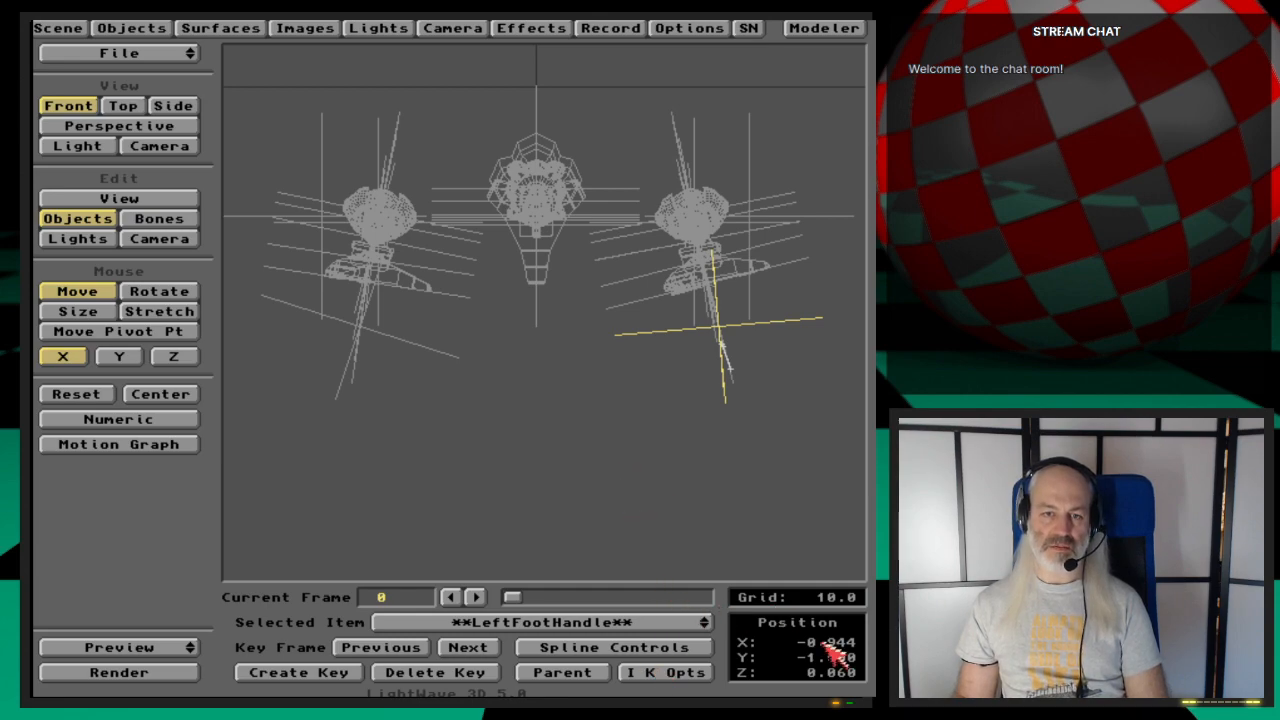
left_click(646, 624)
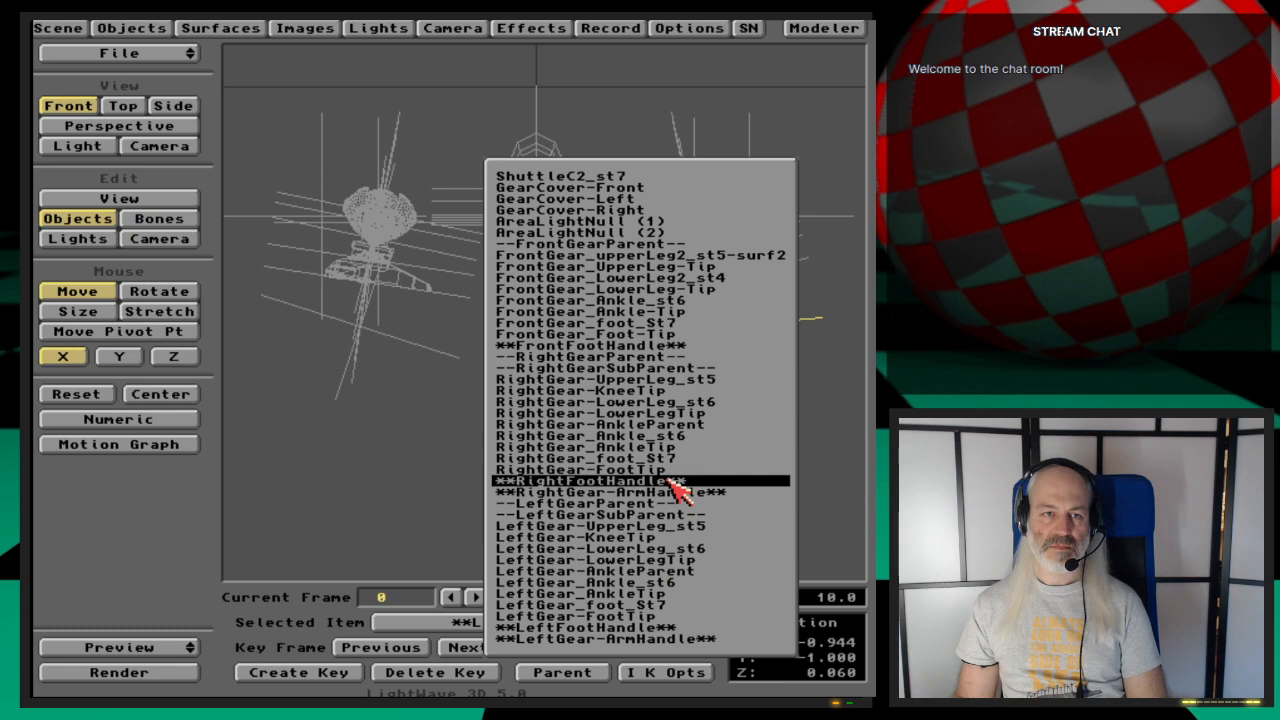
left_click(677, 484)
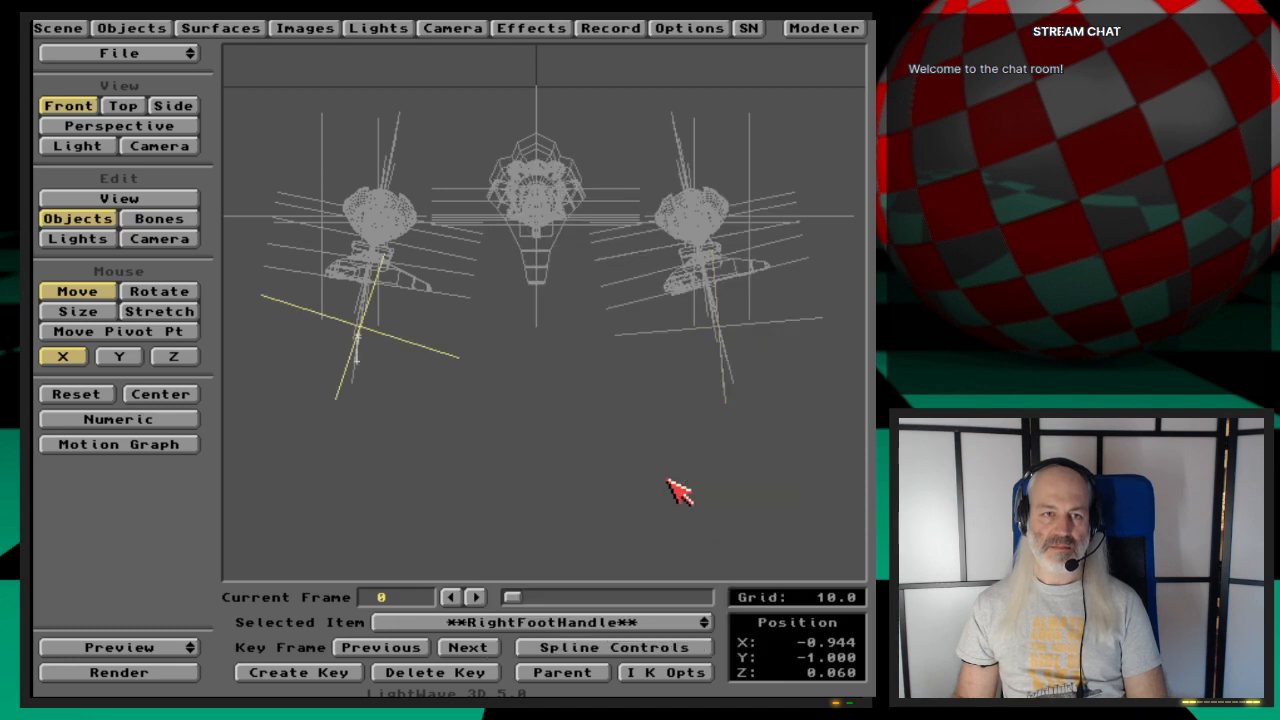
left_click(655, 622)
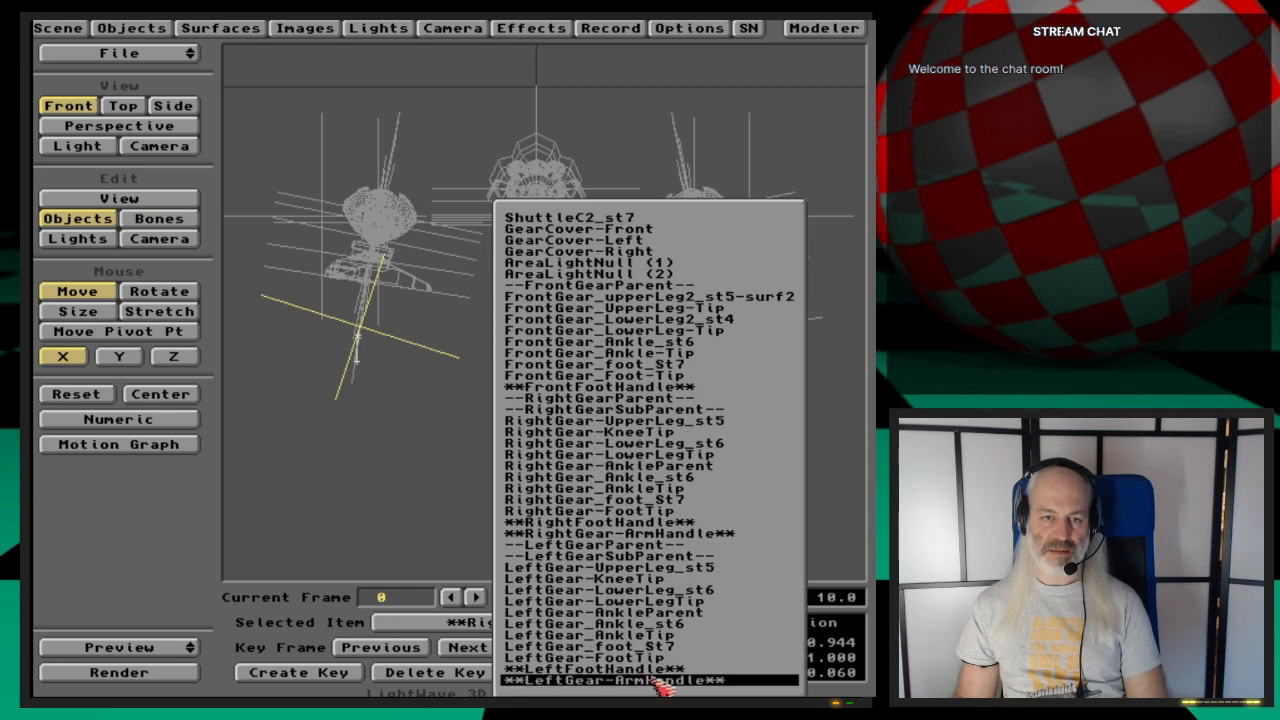
left_click(659, 670)
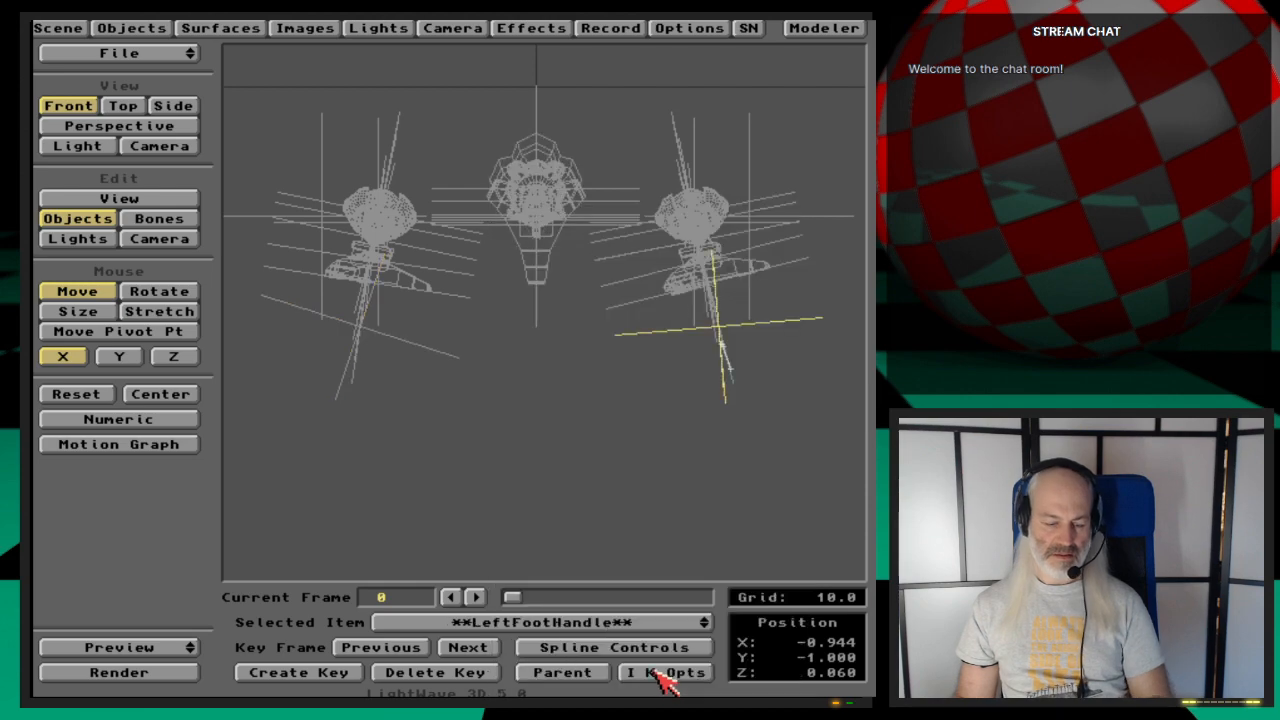
Step: Try an X position of 0.9443 for **LeftFootHandle** at frame 0, and discard the unkeyed change
key("n")
key("Delete")
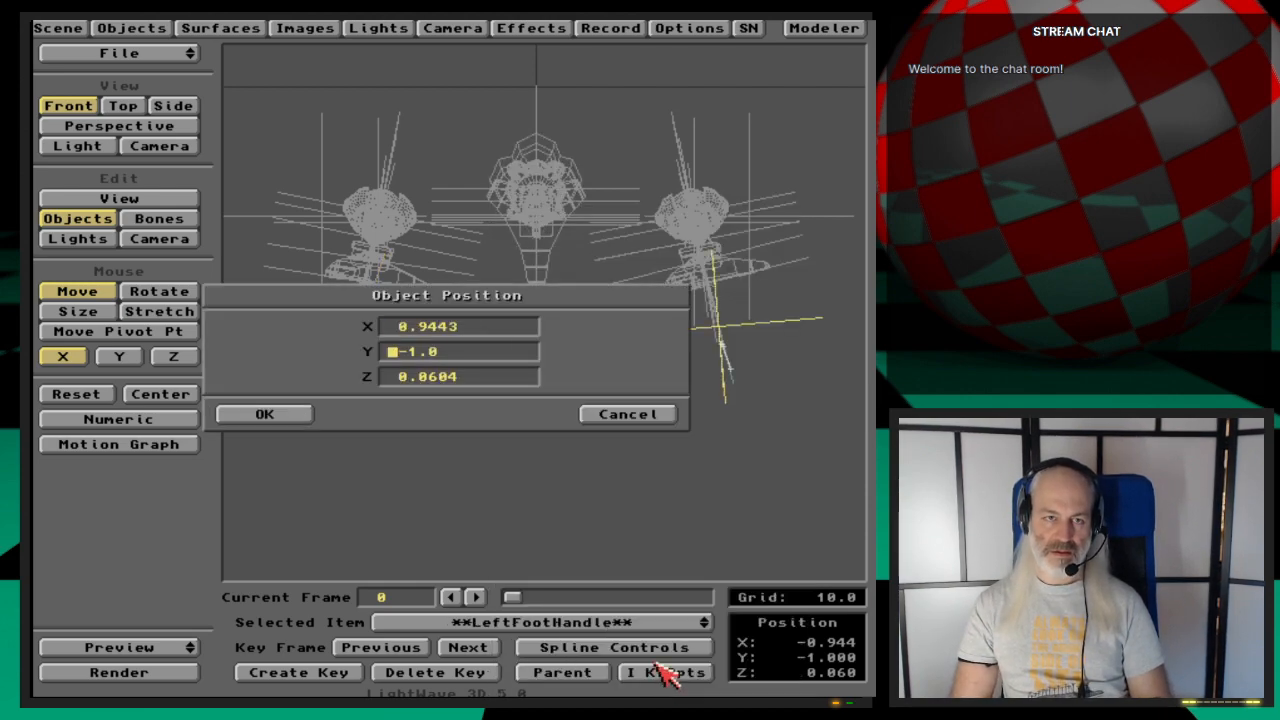
key("Return")
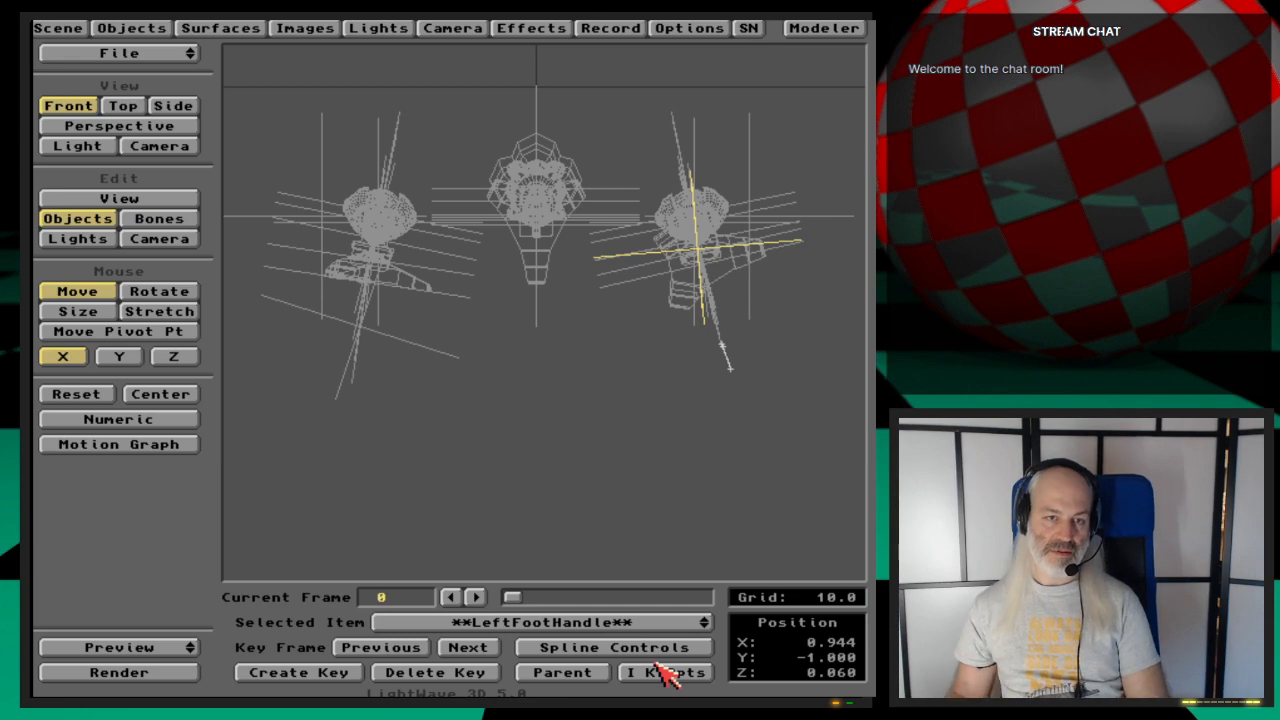
key("Right")
key("Left")
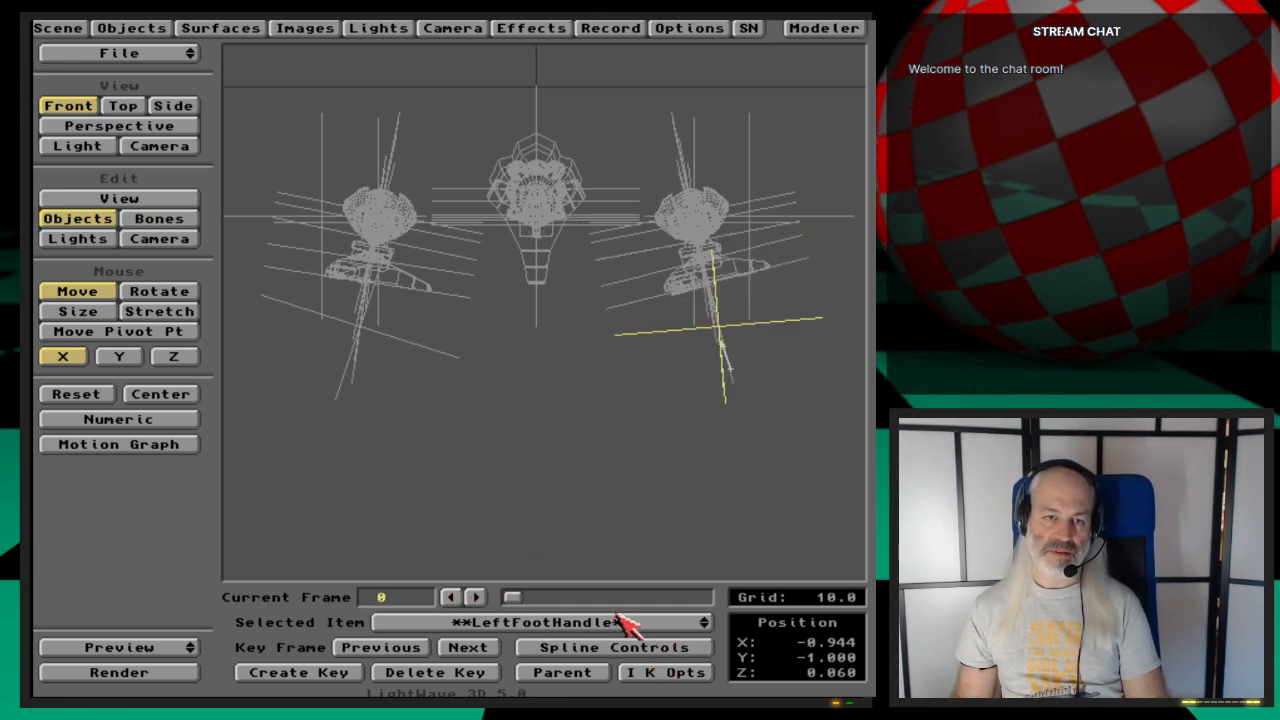
Step: Check which parent objects **RightFootHandle** and **LeftFootHandle** are assigned to, leaving both assignments as they are
left_click(625, 622)
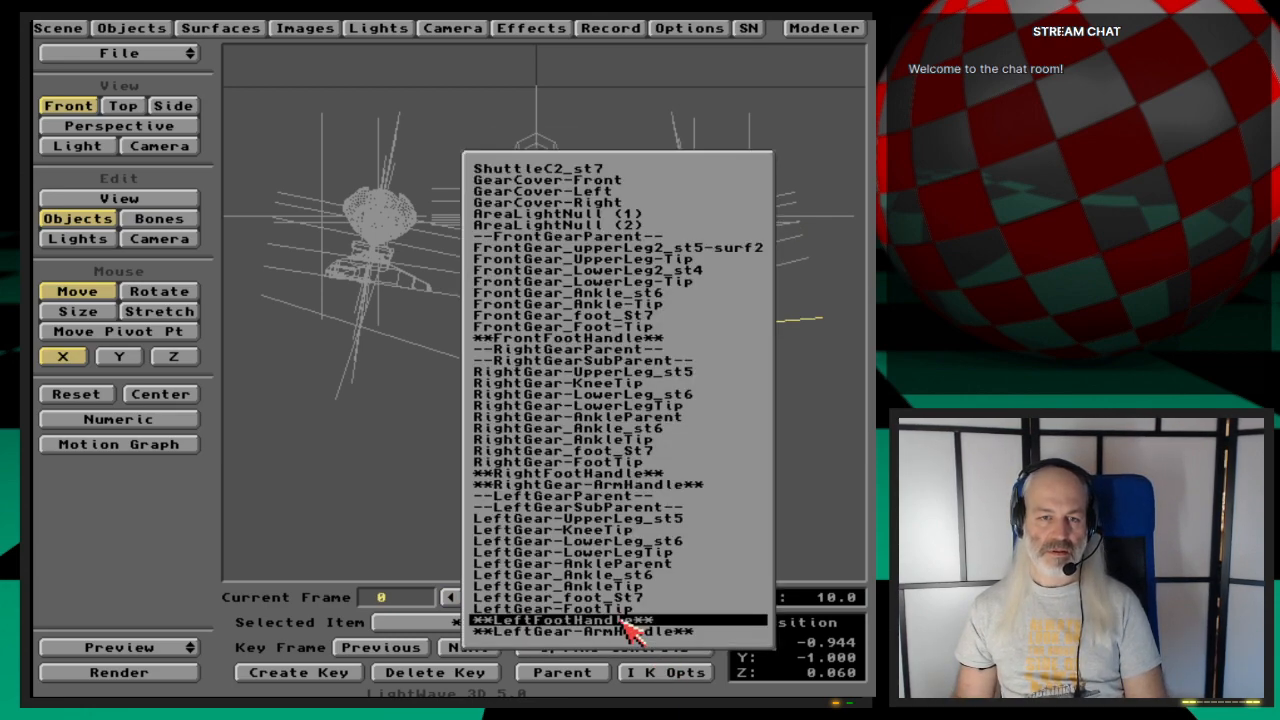
left_click(626, 476)
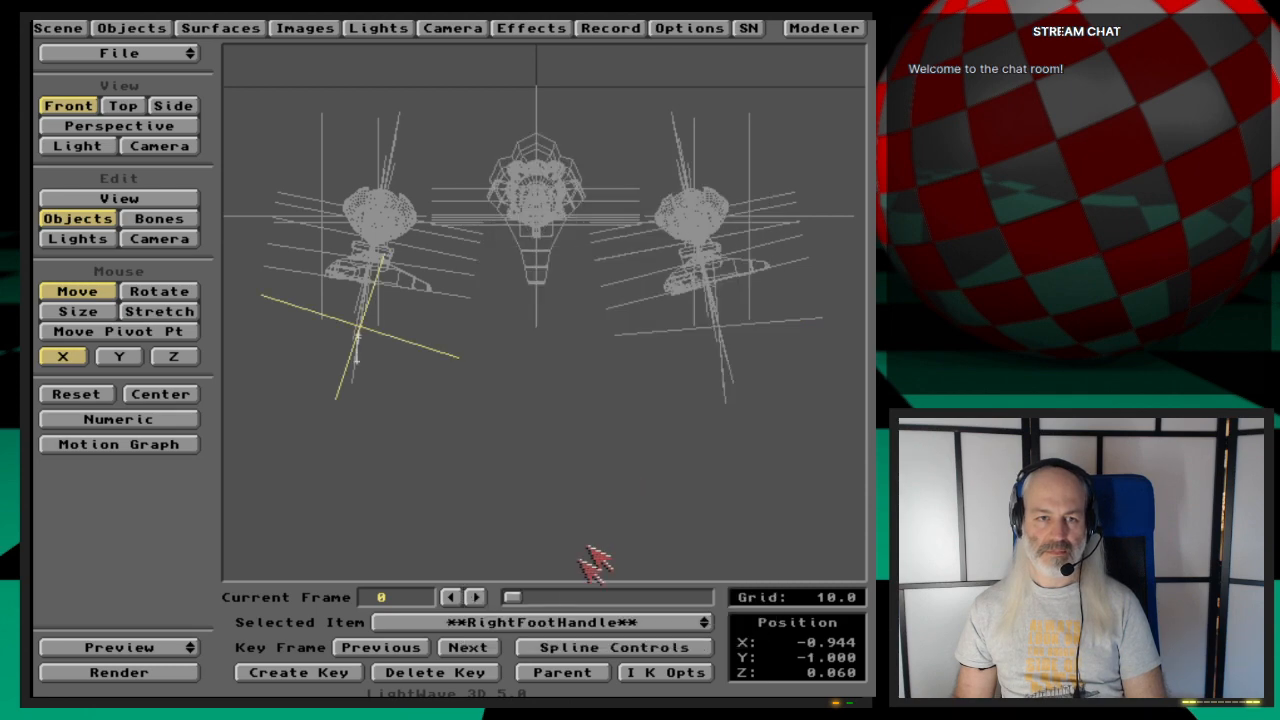
left_click_drag(516, 598, 493, 612)
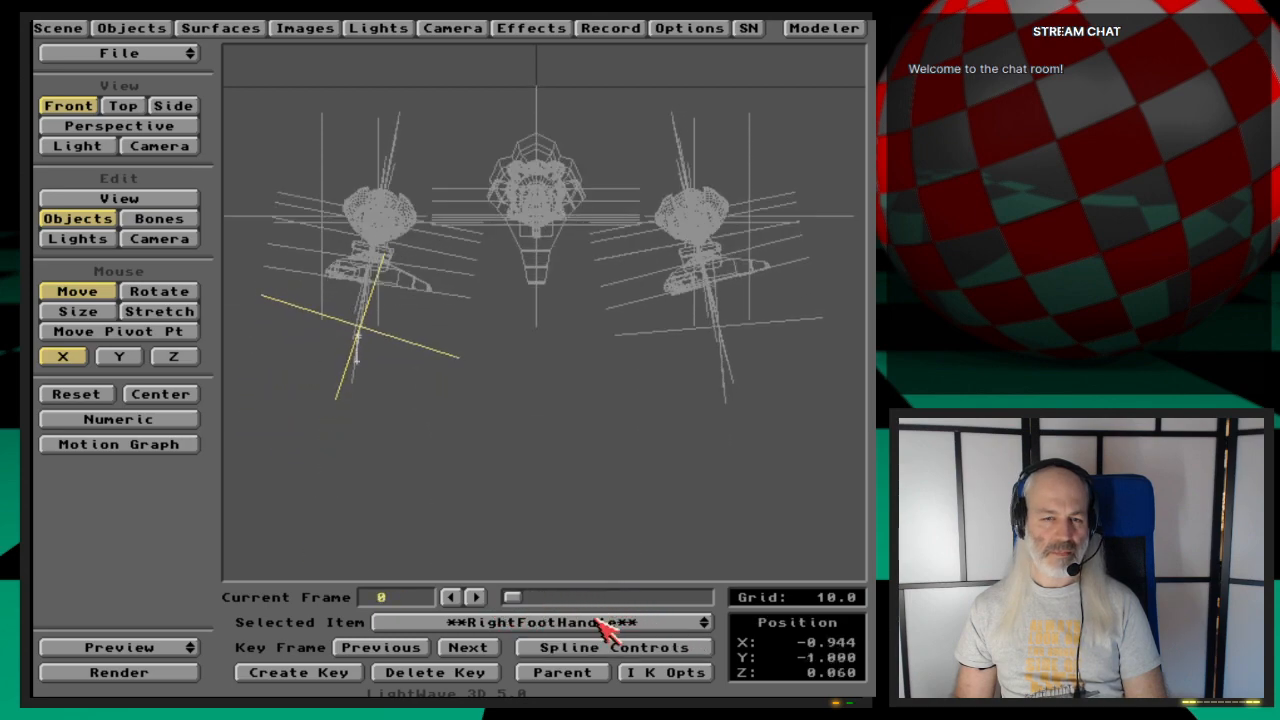
left_click(562, 672)
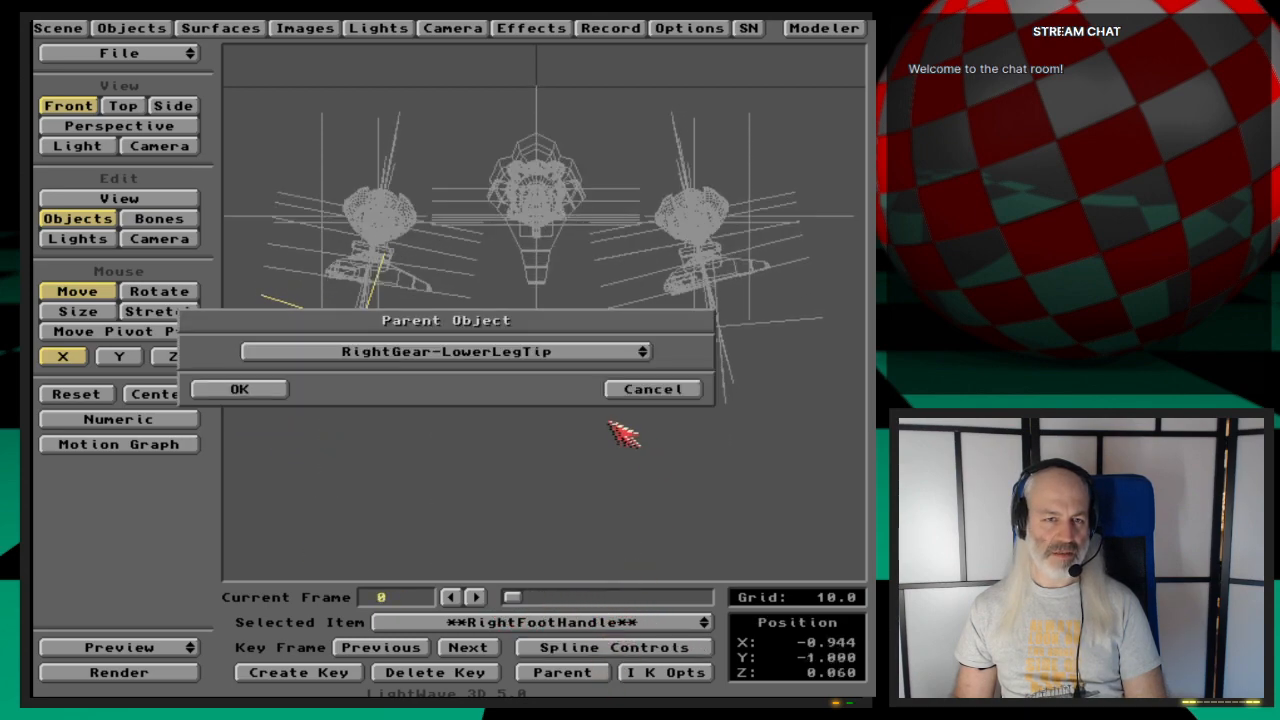
left_click(620, 388)
left_click(645, 624)
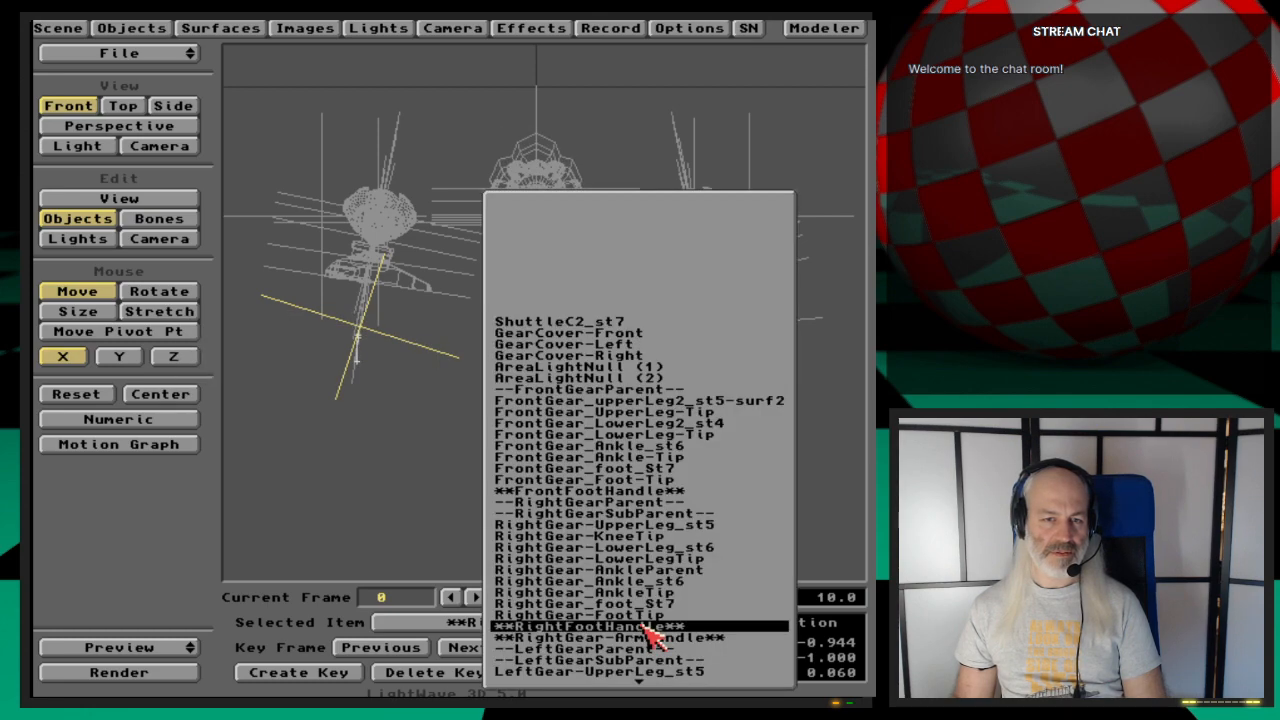
left_click_drag(645, 627, 648, 664)
left_click(590, 678)
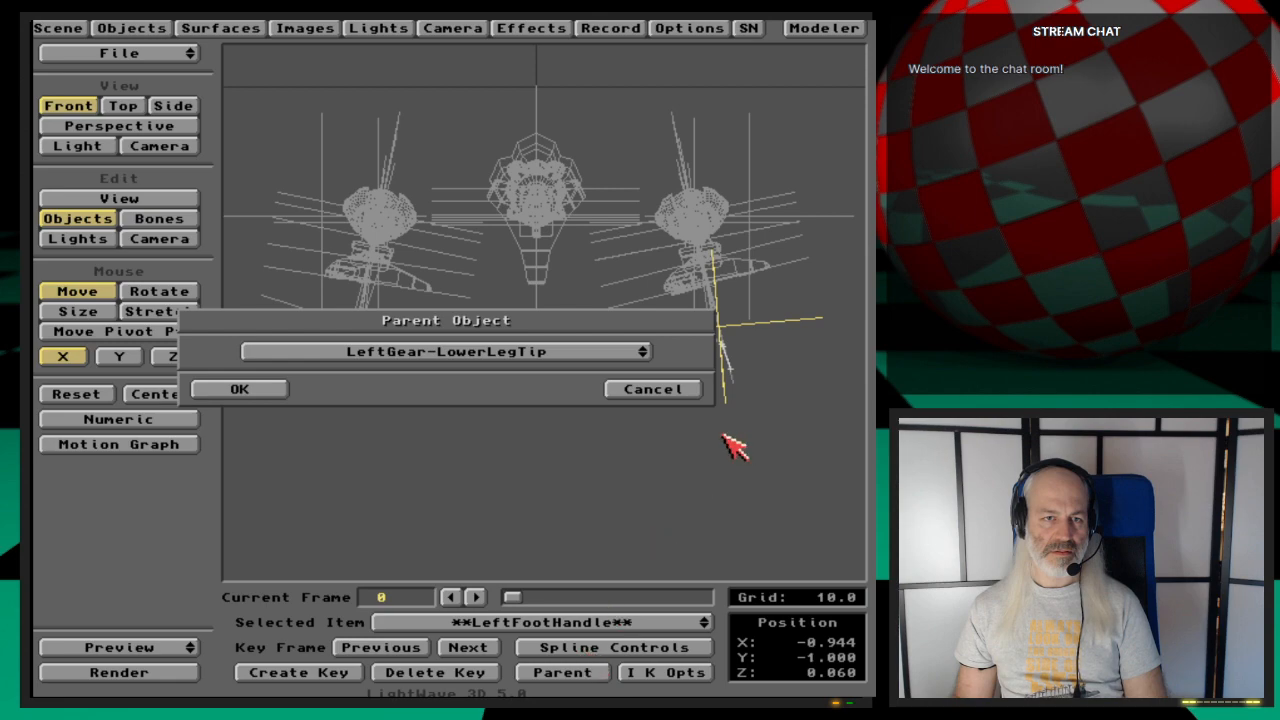
left_click(660, 390)
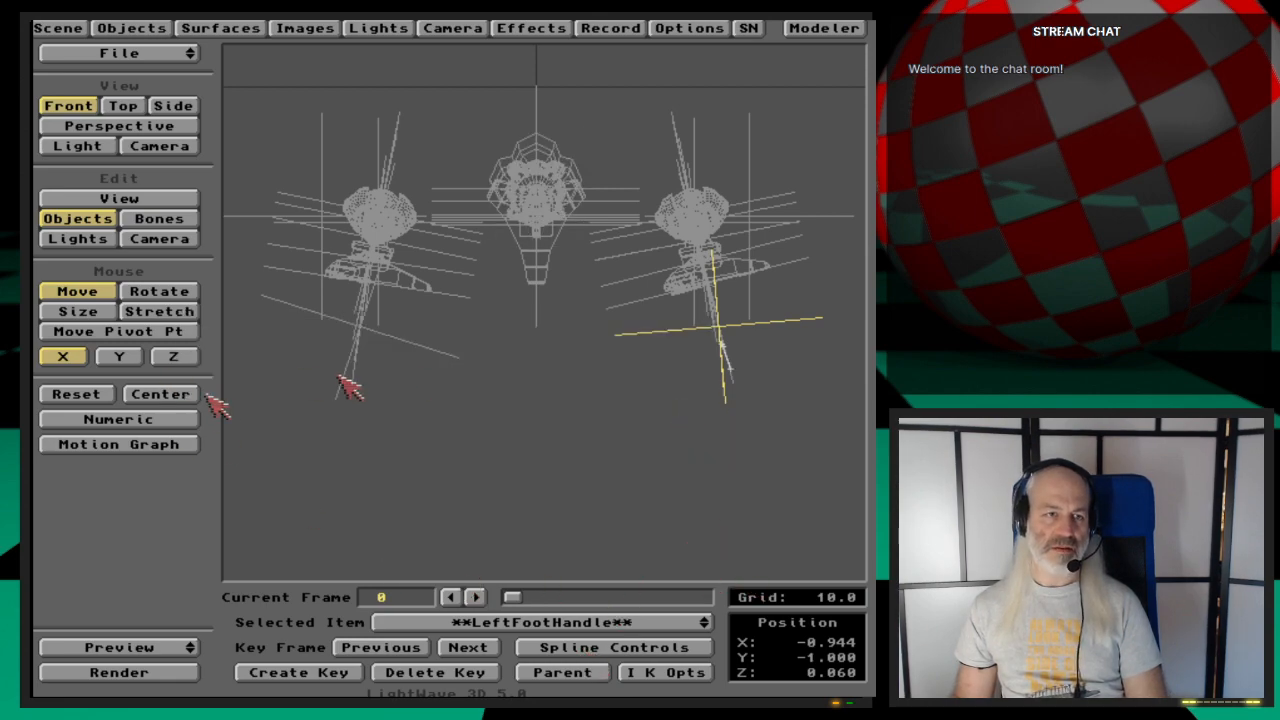
Step: Compare the rotation angles of **LeftFootHandle** and **RightFootHandle** at frame 0
left_click(185, 291)
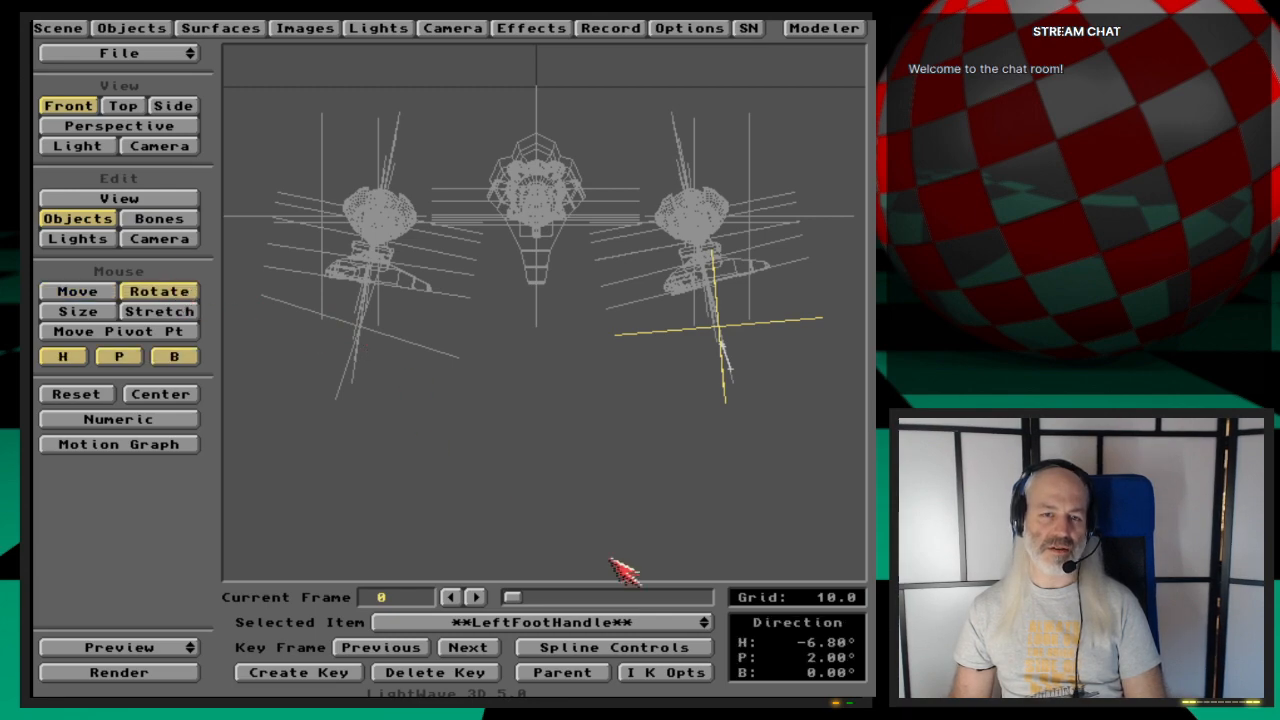
left_click(634, 622)
left_click(645, 621)
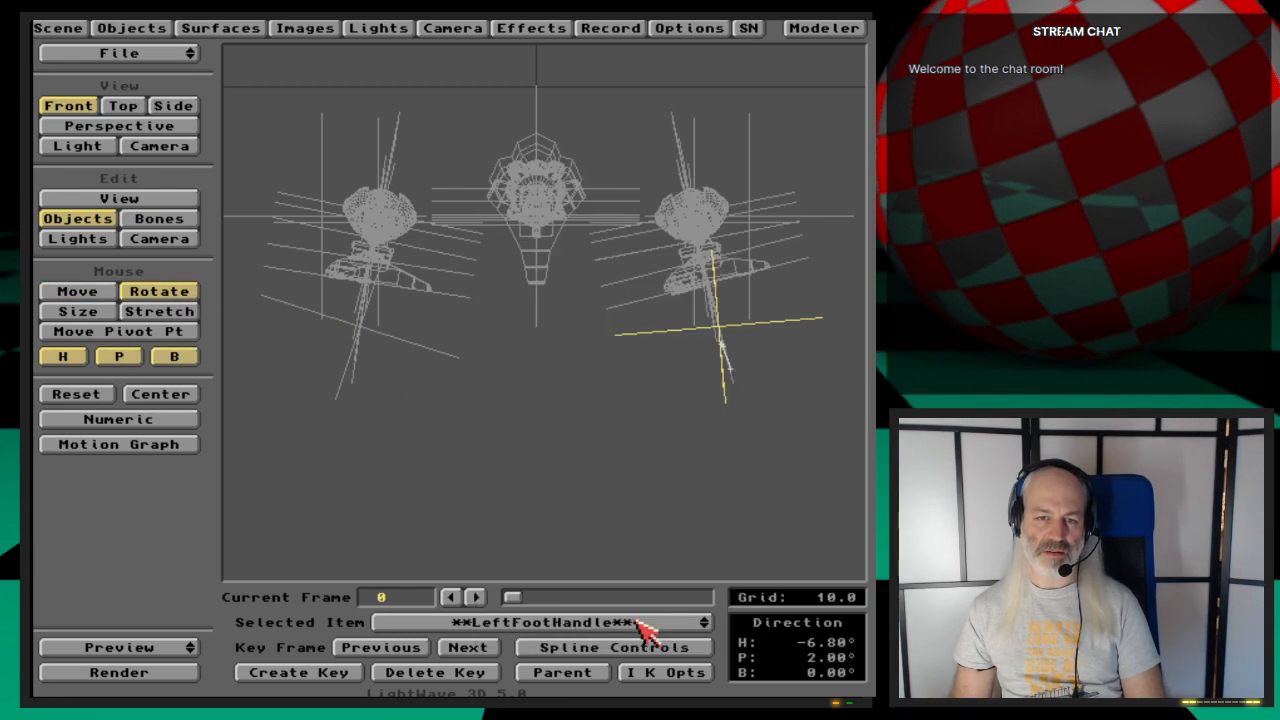
left_click(635, 622)
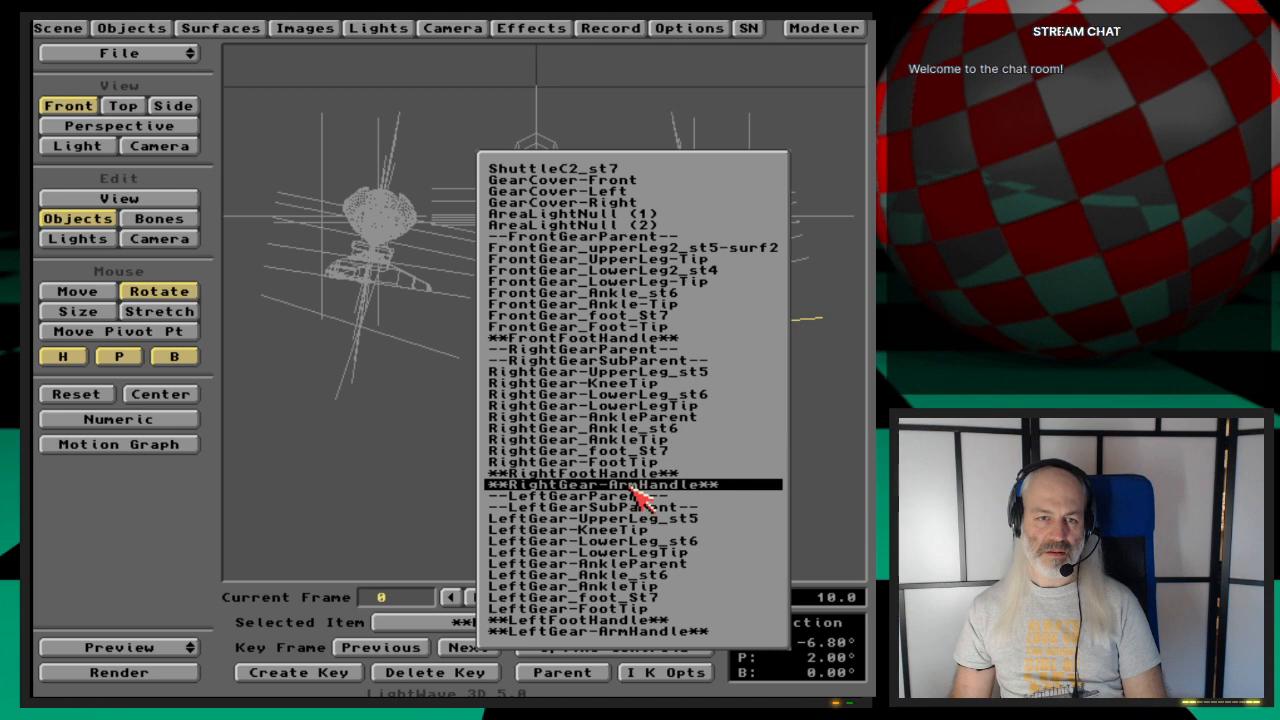
left_click(636, 478)
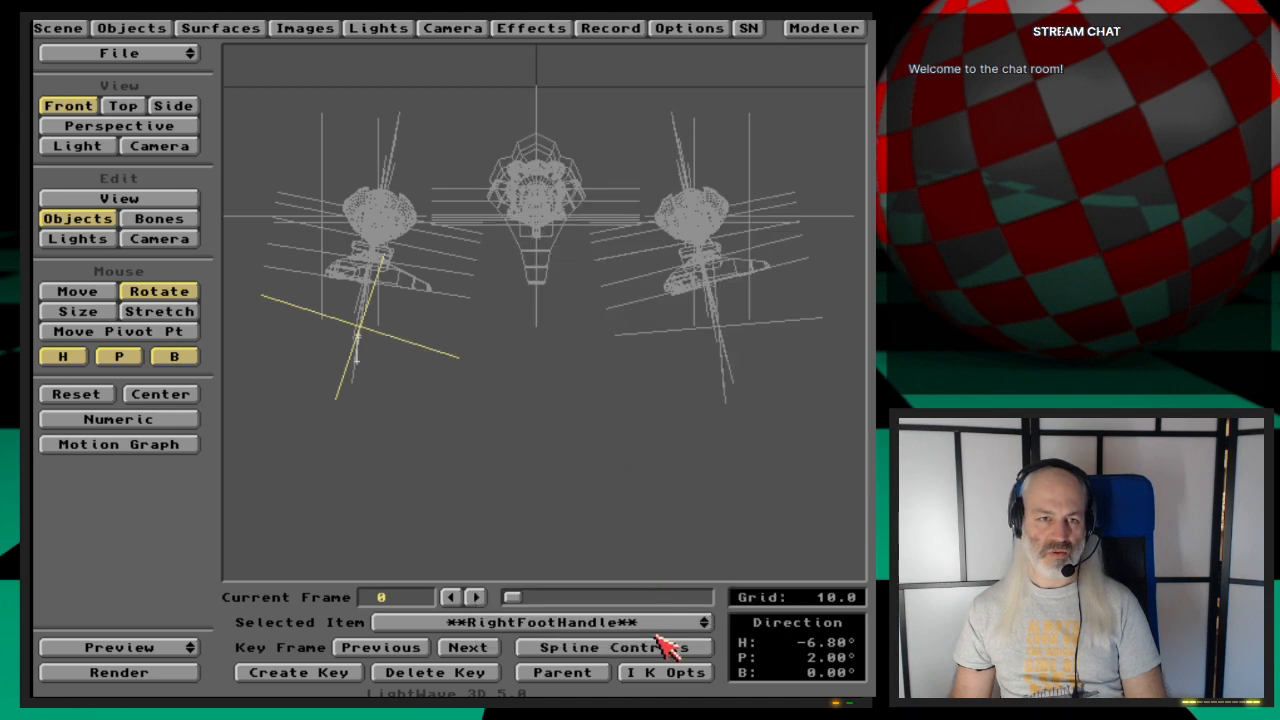
key("Down")
key("Up")
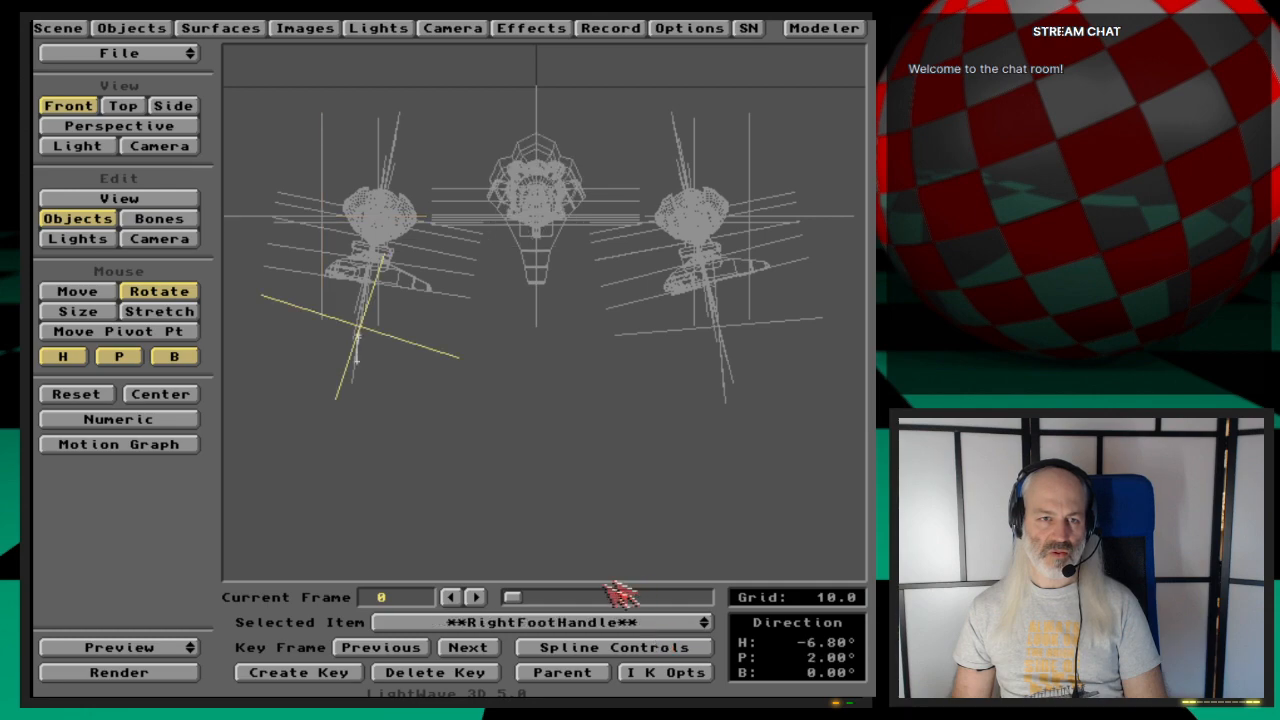
Step: At frame 65, hide all objects, then show only **RightFootHandle**, **RightGear-ArmHandle**, LeftGear_foot_St7 and LeftGear-FootTip
left_click_drag(514, 596, 566, 598)
mouse_move(563, 603)
left_mouse_down()
mouse_move(578, 607)
mouse_move(566, 605)
left_mouse_up()
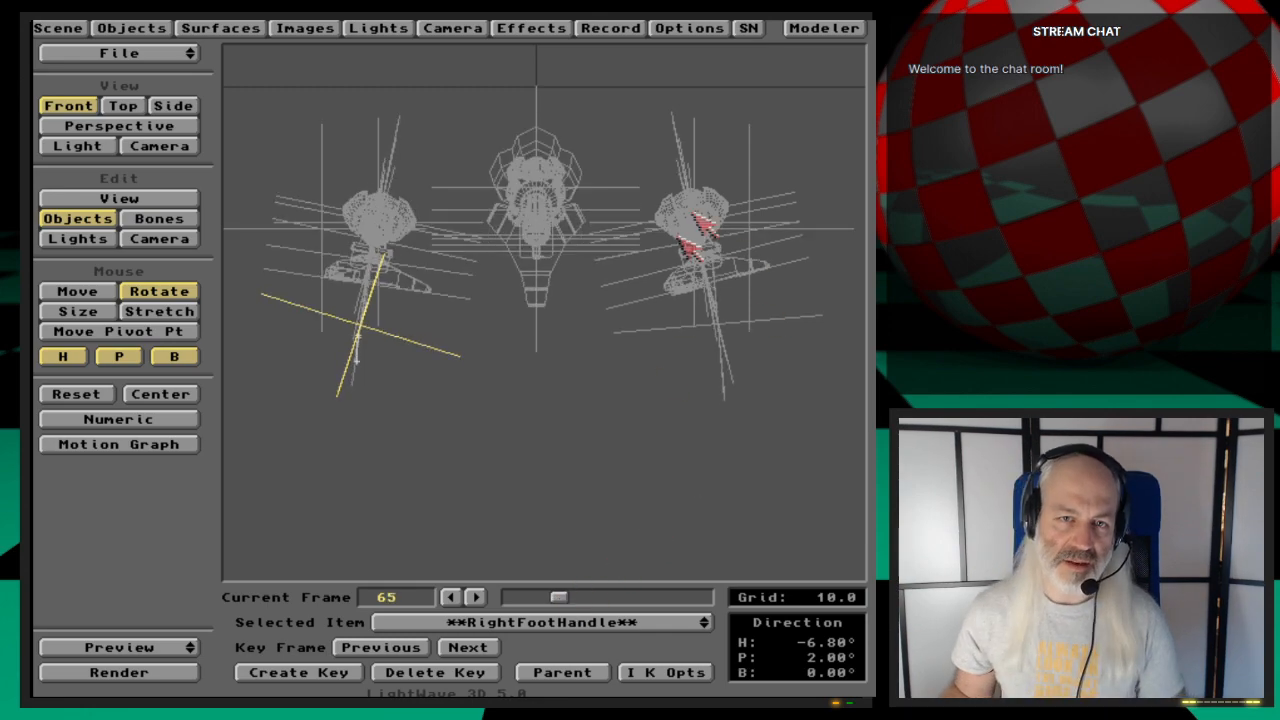
left_click(38, 28)
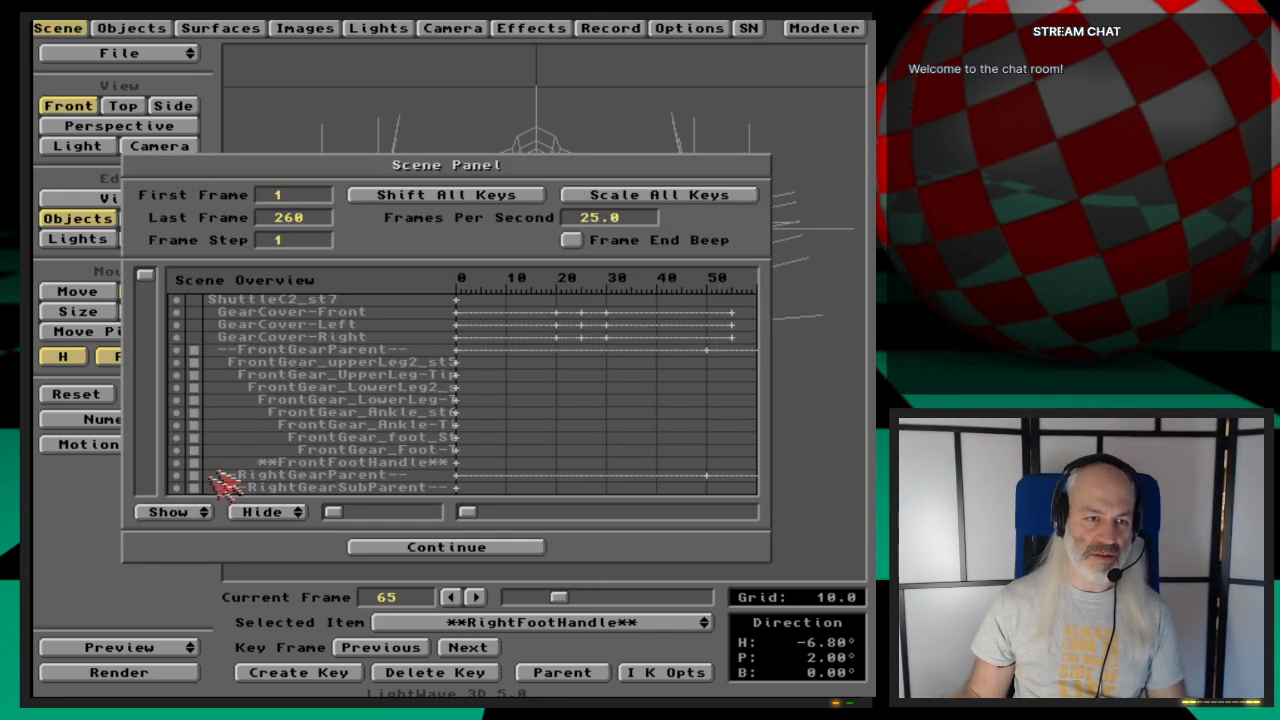
left_click(270, 505)
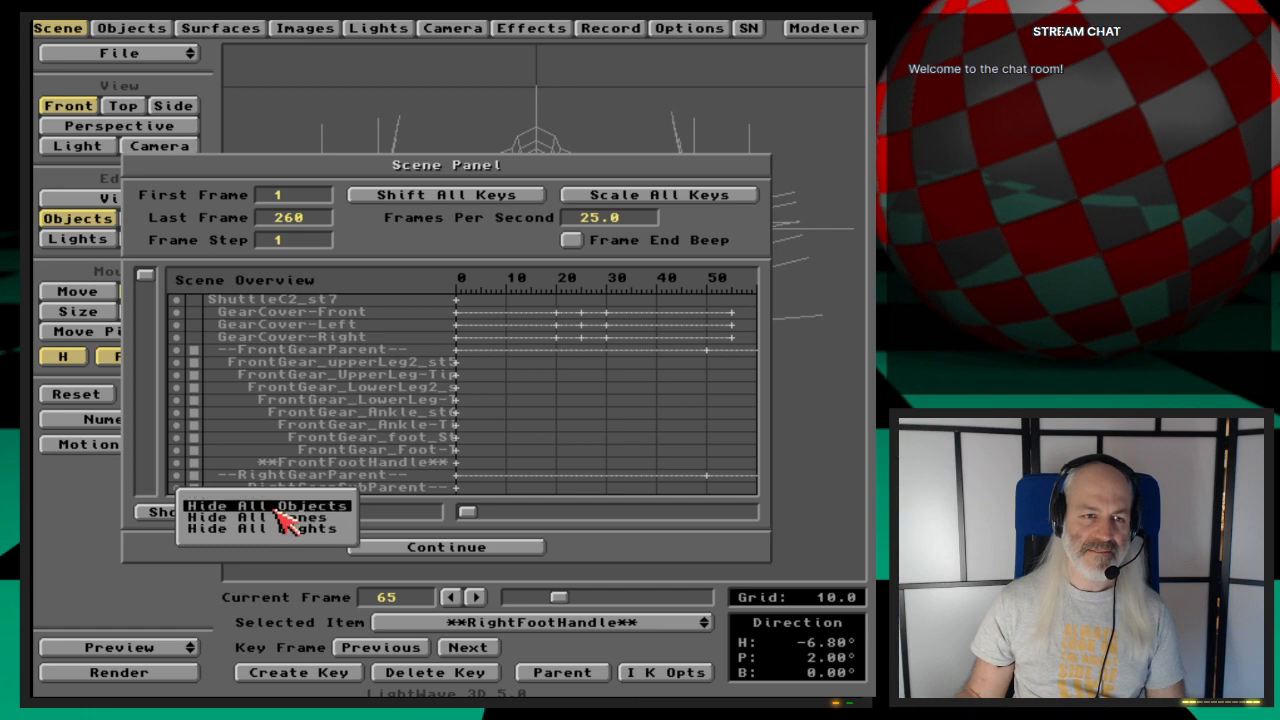
left_click(272, 507)
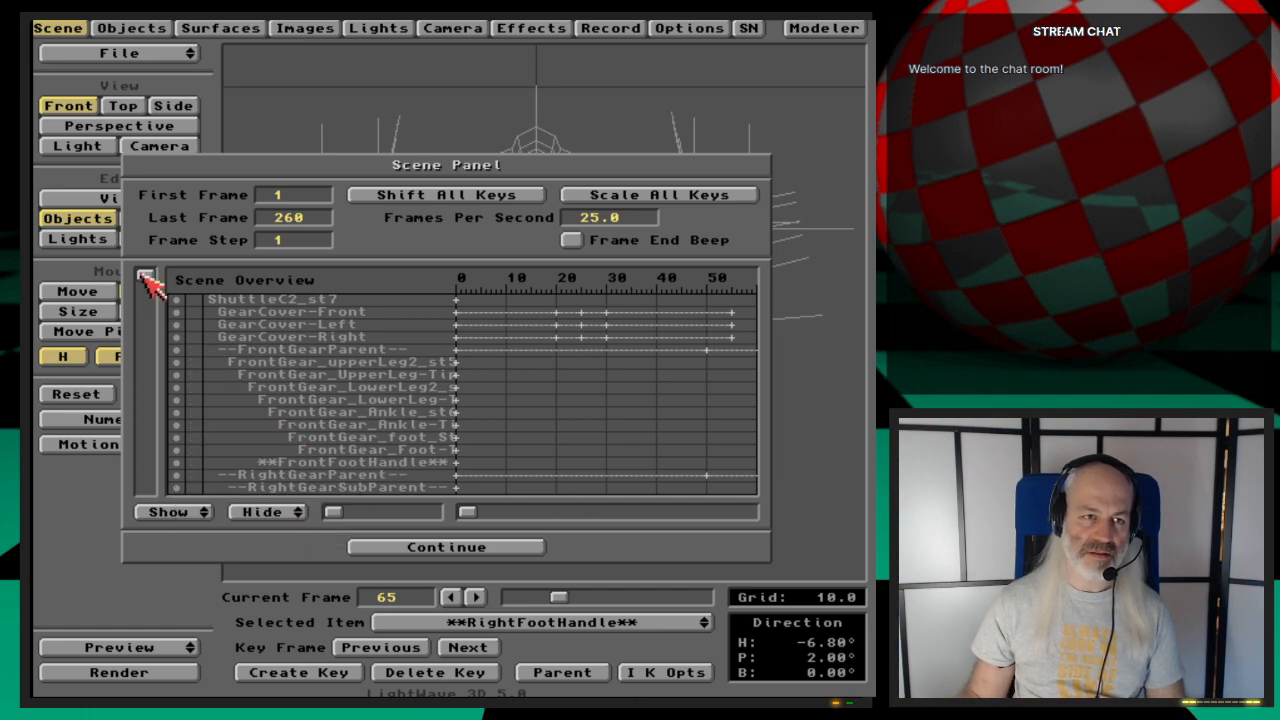
left_click_drag(142, 271, 143, 297)
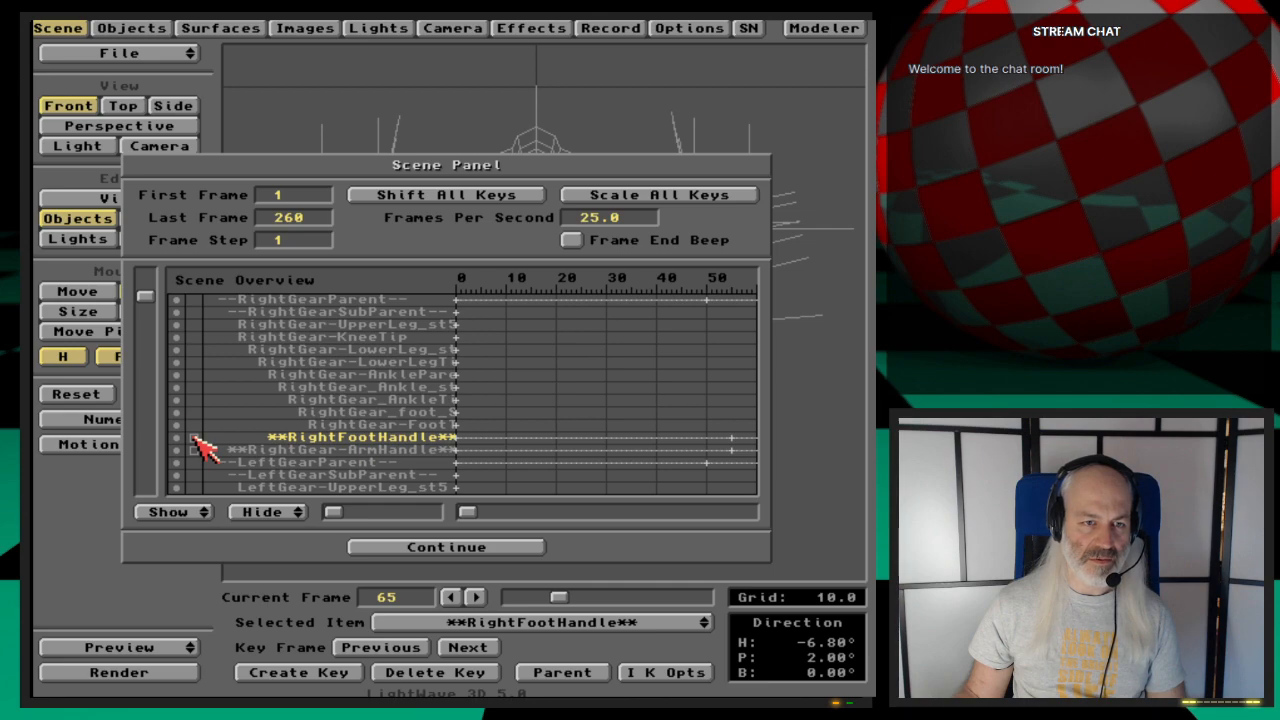
left_click_drag(148, 297, 153, 323)
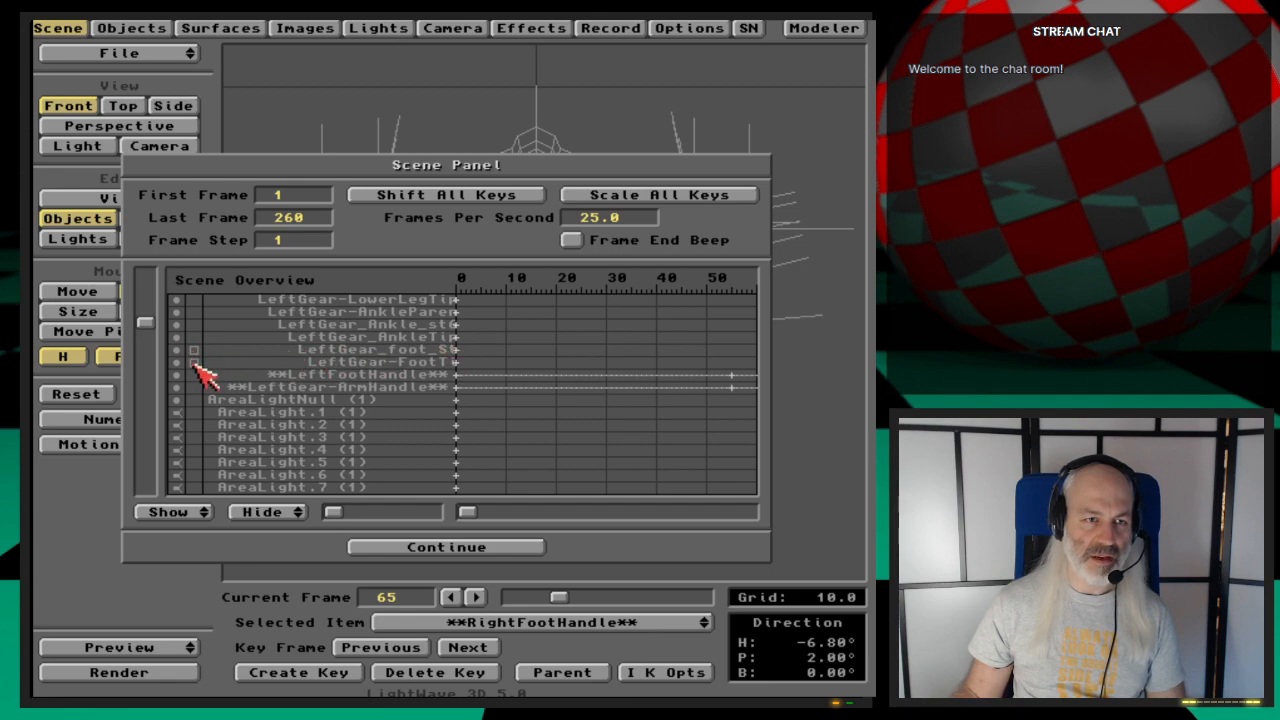
left_click(480, 551)
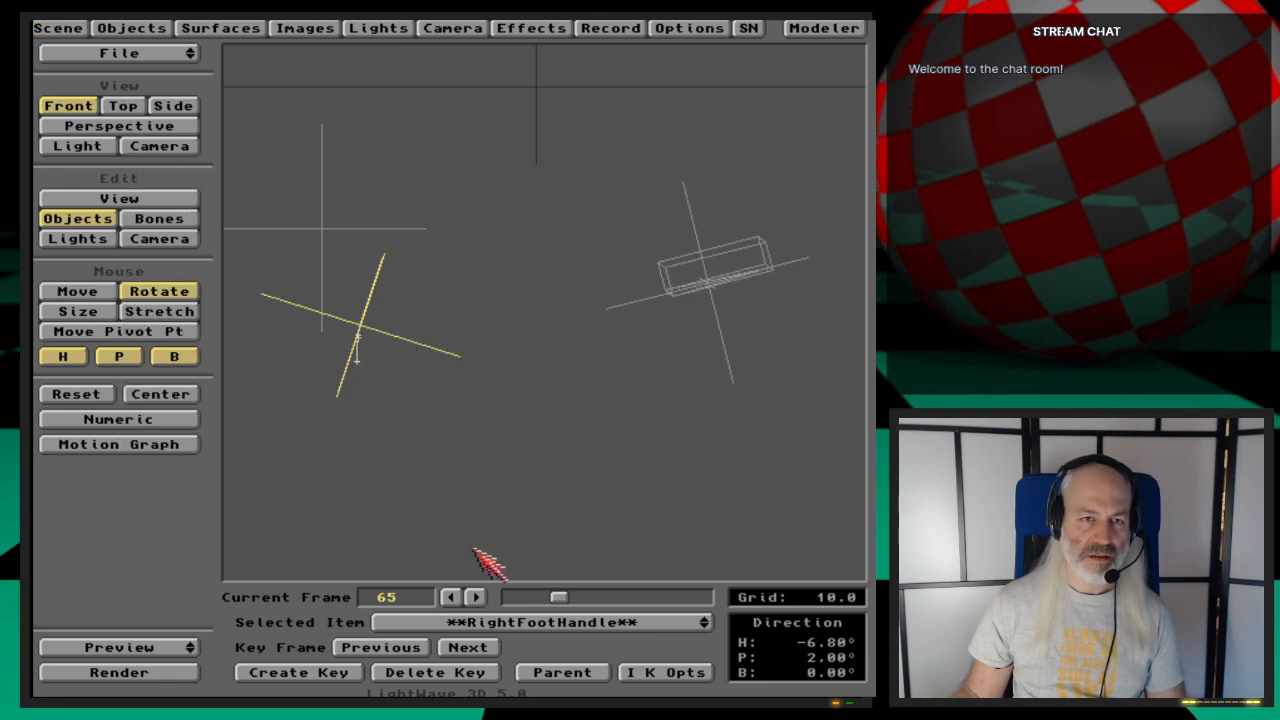
Step: Check which right and left gear objects are set visible in the scene overview, and return to frame 0
mouse_move(561, 597)
left_mouse_down()
mouse_move(574, 600)
mouse_move(555, 598)
left_mouse_up()
left_click(38, 26)
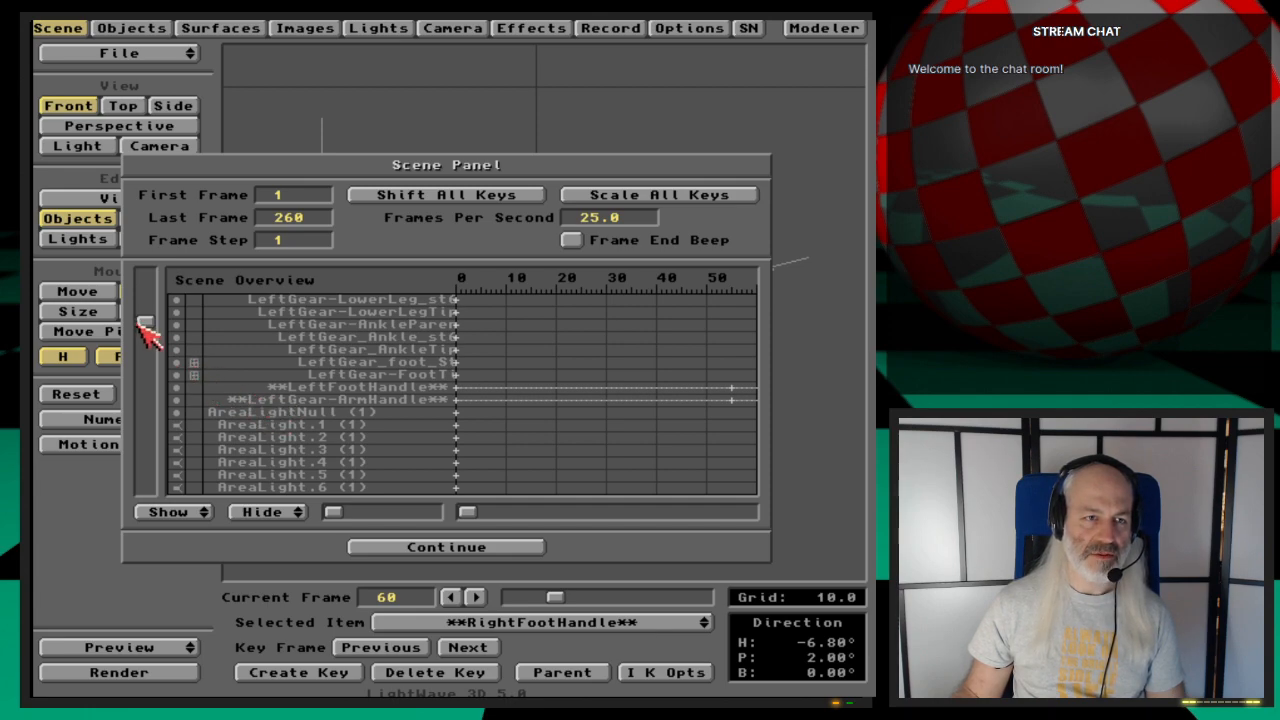
left_click_drag(143, 322, 148, 310)
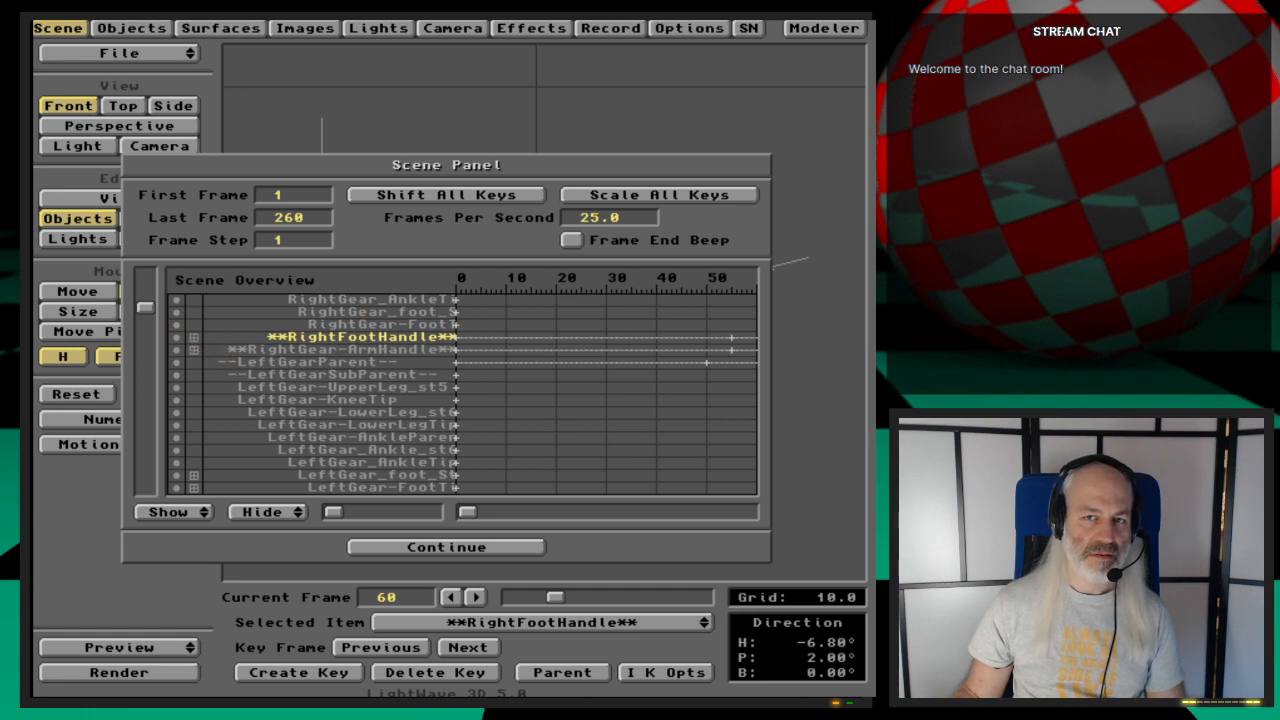
left_click(488, 548)
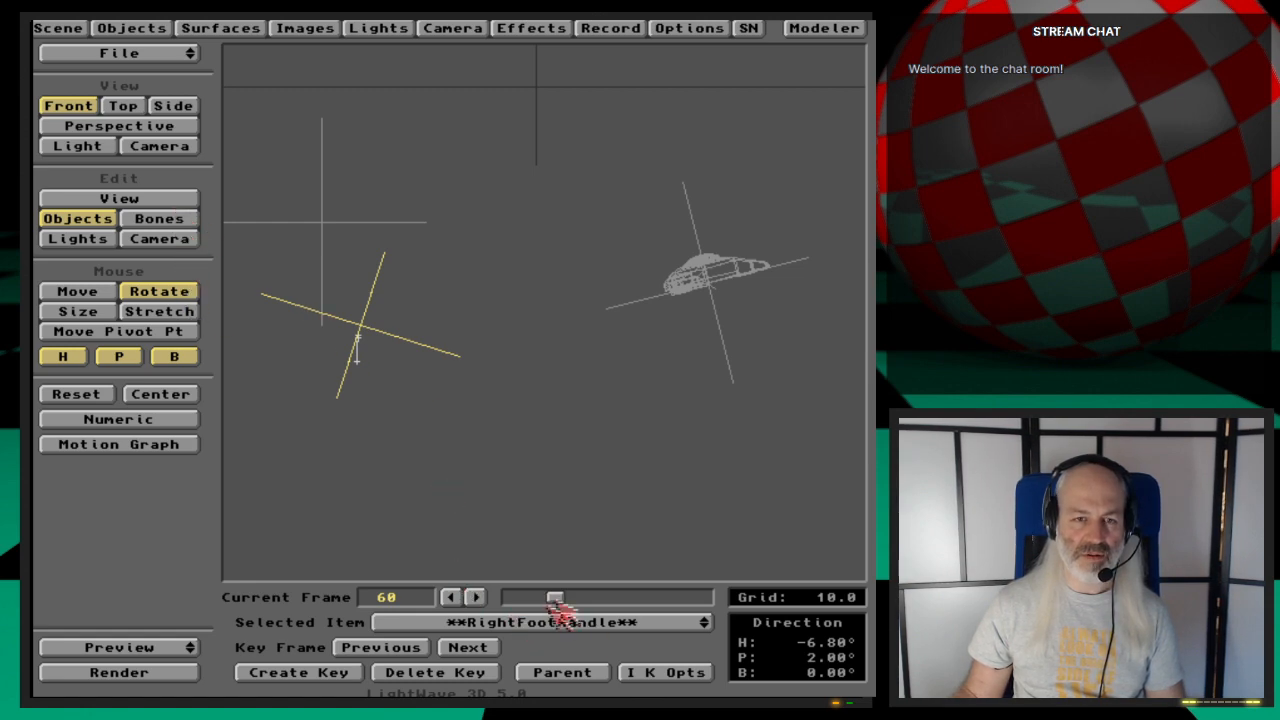
left_click_drag(555, 598, 277, 571)
Step: Hide LeftGear_foot_St7 and LeftGear-FootTip, and show **LeftFootHandle** and **LeftGear-ArmHandle** instead
left_click(42, 30)
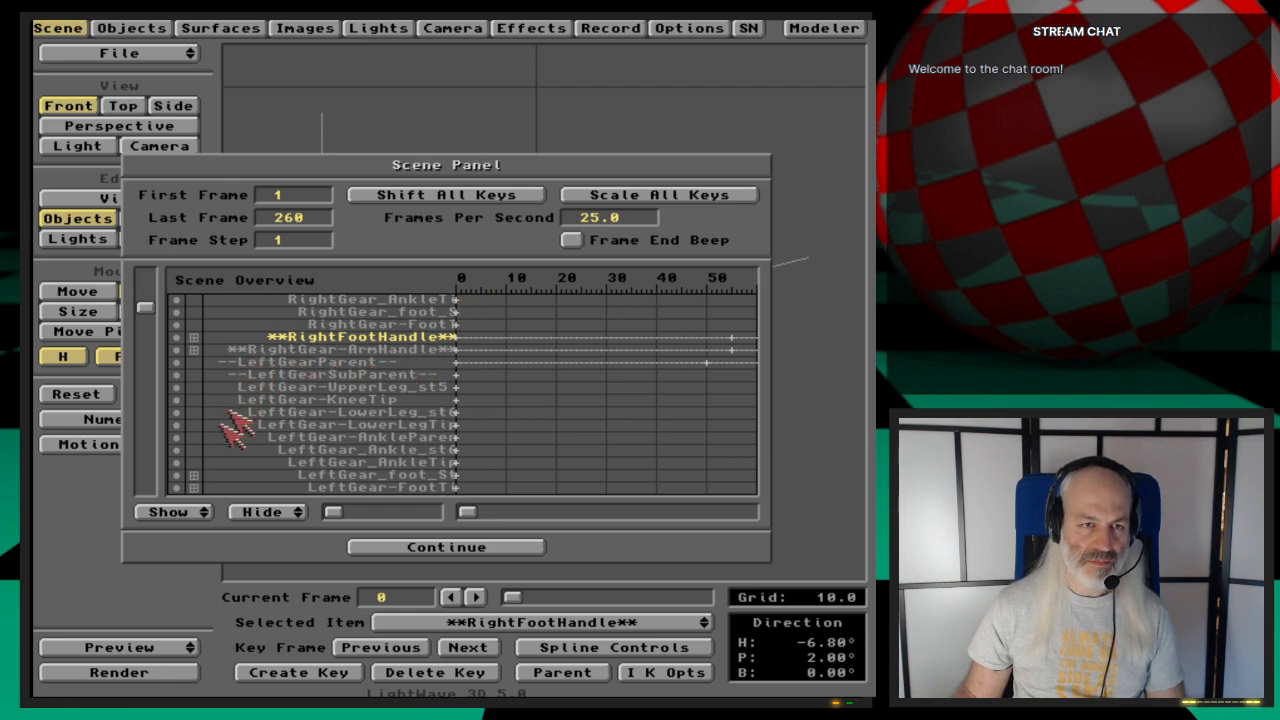
left_click_drag(146, 308, 148, 334)
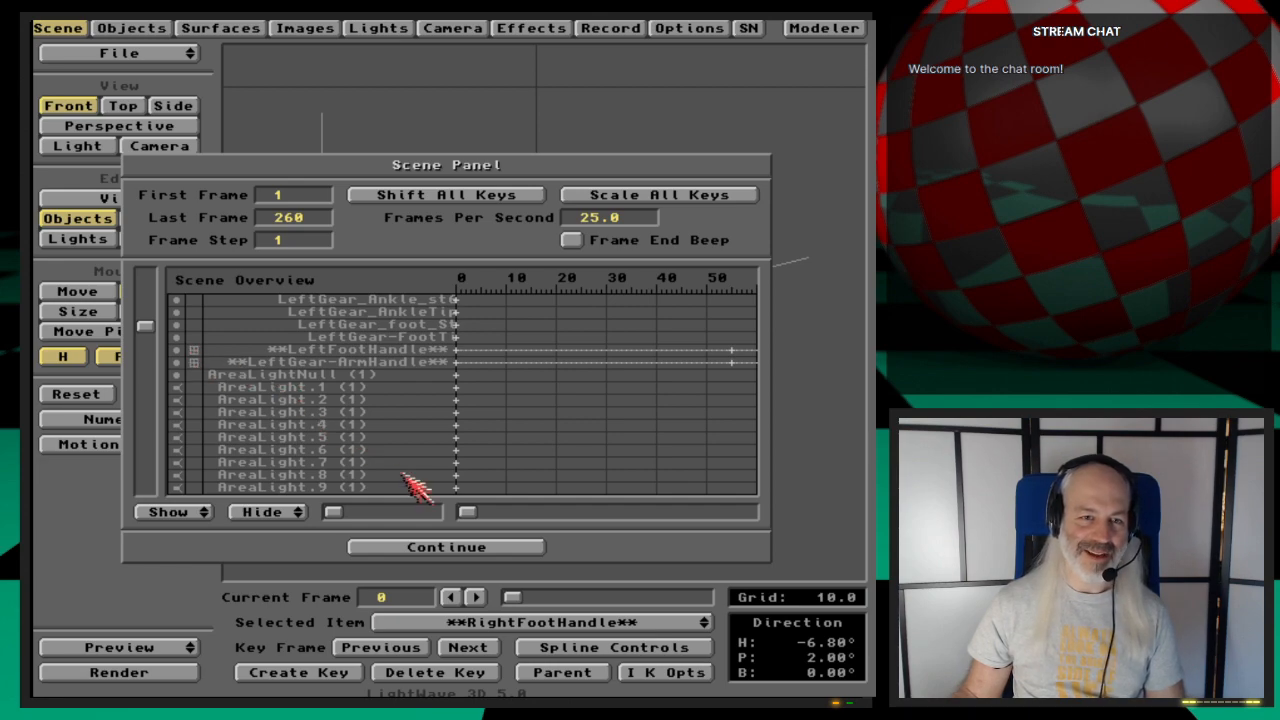
left_click(447, 547)
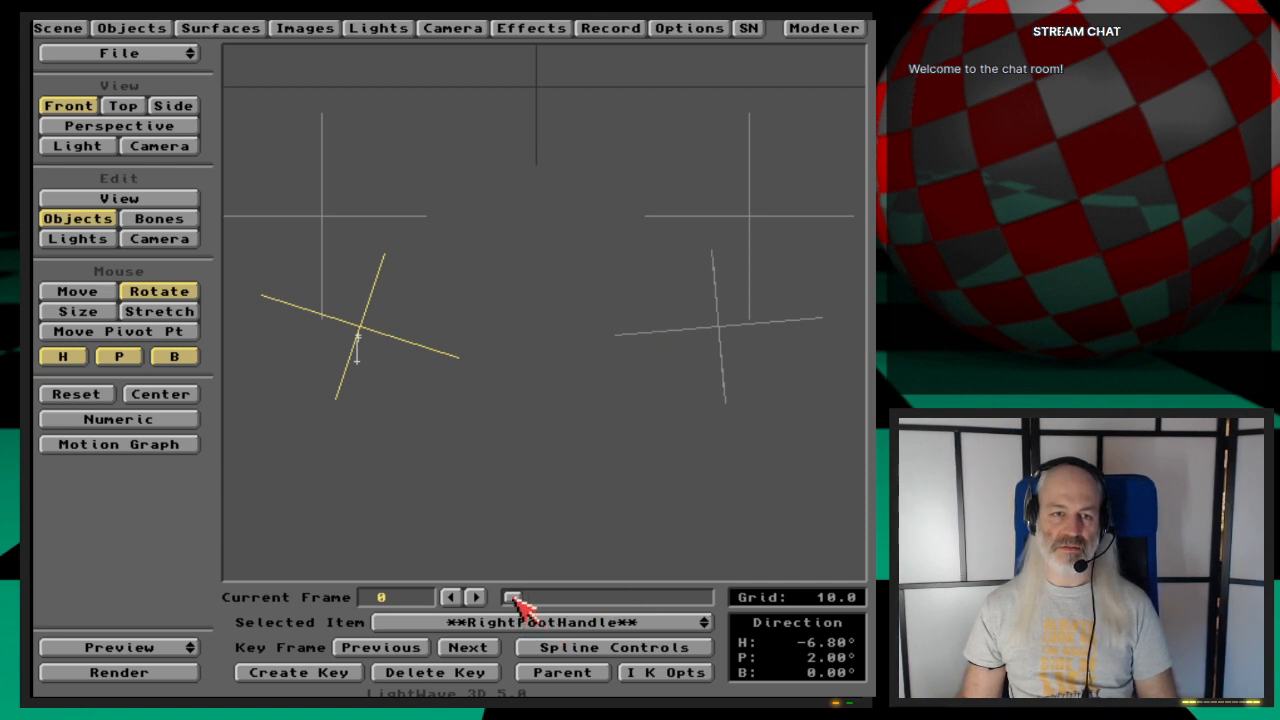
Step: Compare the isolated handles' motion from frame 0 to 253, select **LeftFootHandle**, and go on to frame 258
left_click_drag(513, 595, 697, 597)
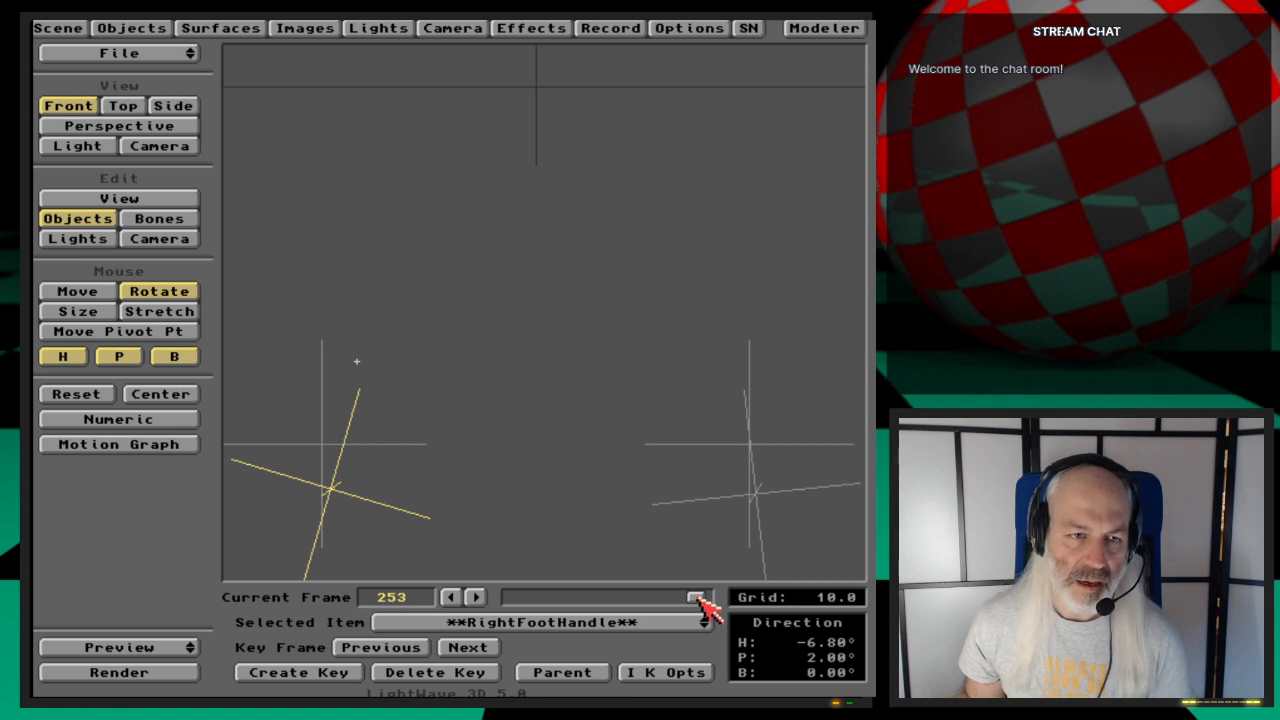
left_click(661, 637)
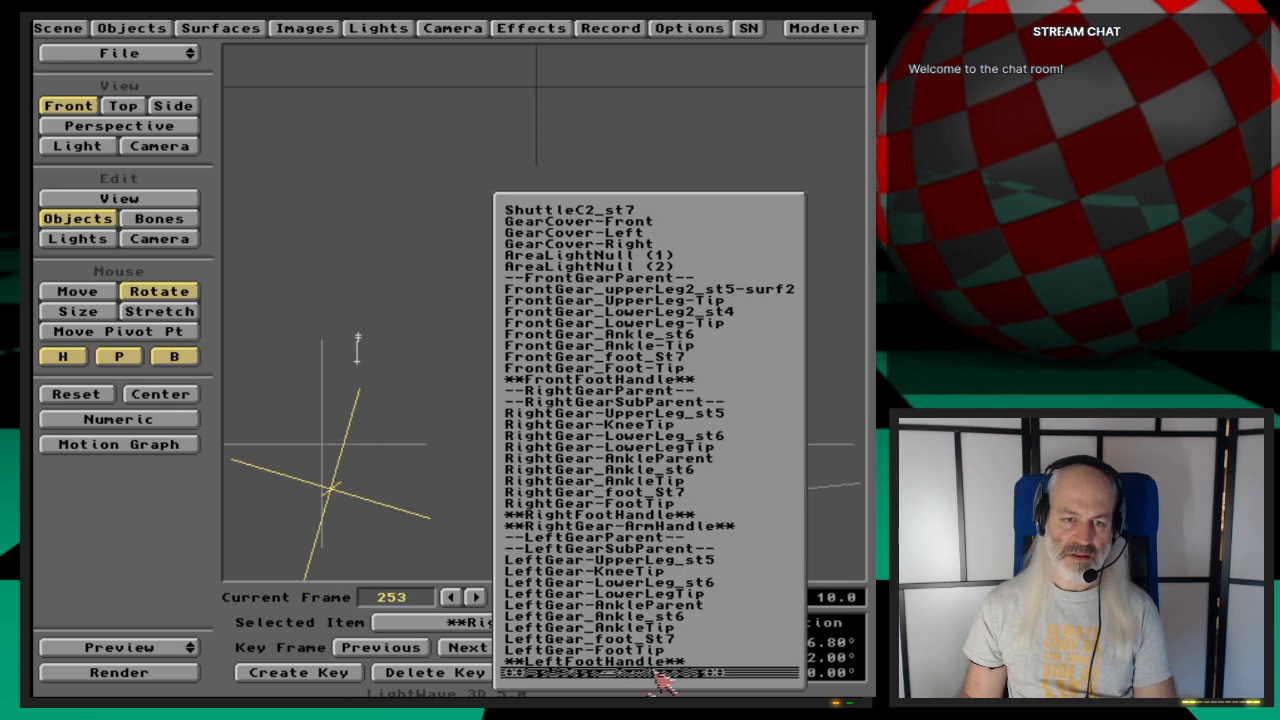
left_click(665, 655)
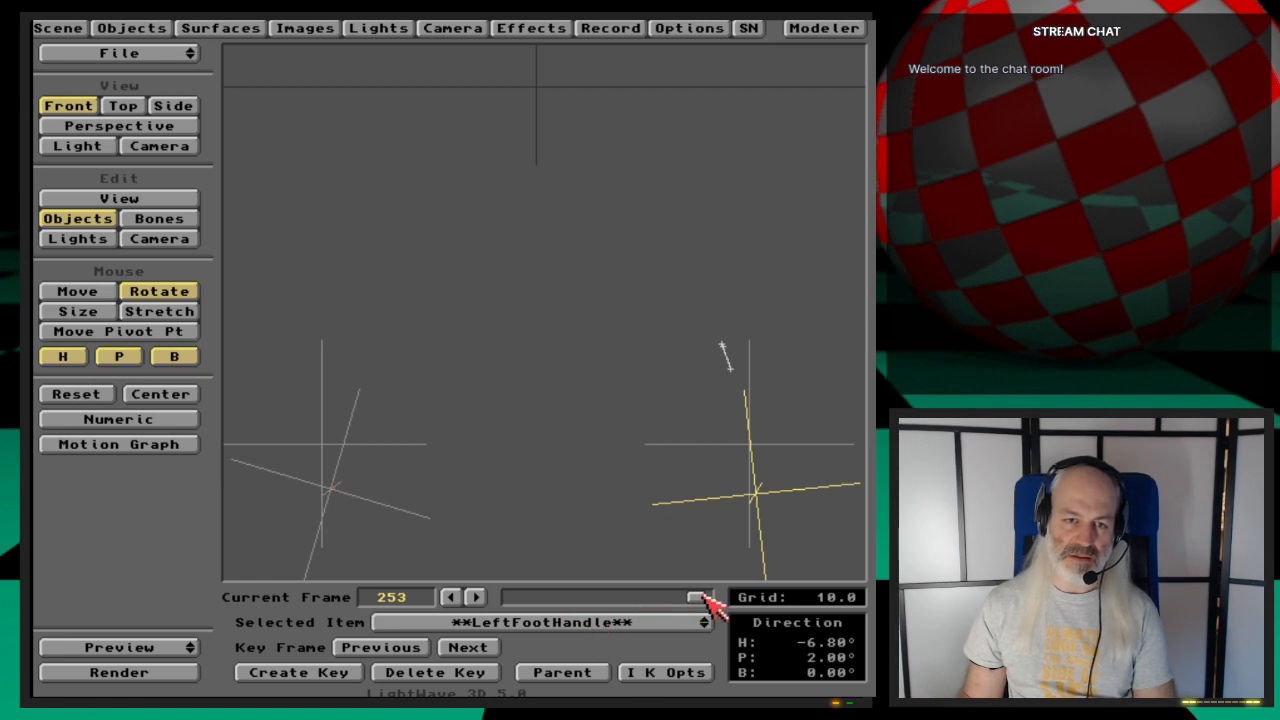
left_click_drag(676, 601, 714, 600)
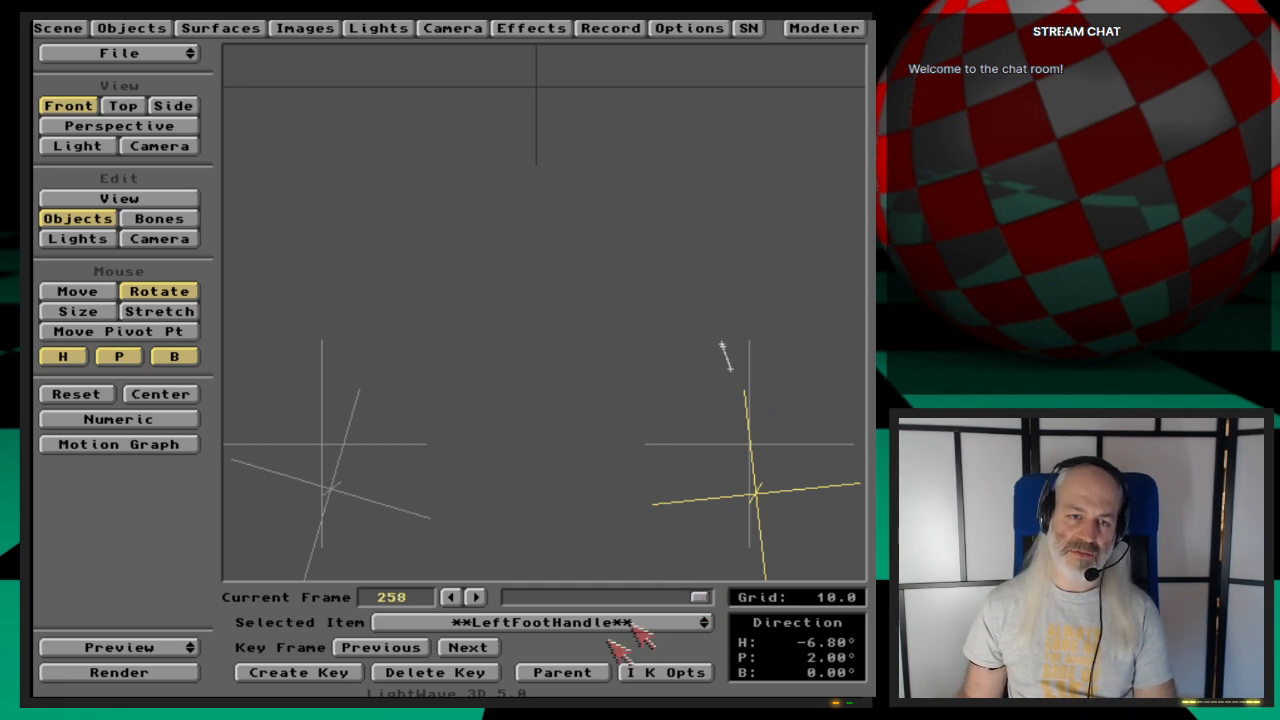
Step: Check **LeftFootHandle**'s parent object and make the LeftGear-LowerLegTip and RightGear-LowerLegTip objects visible in the scene overview
left_click(560, 672)
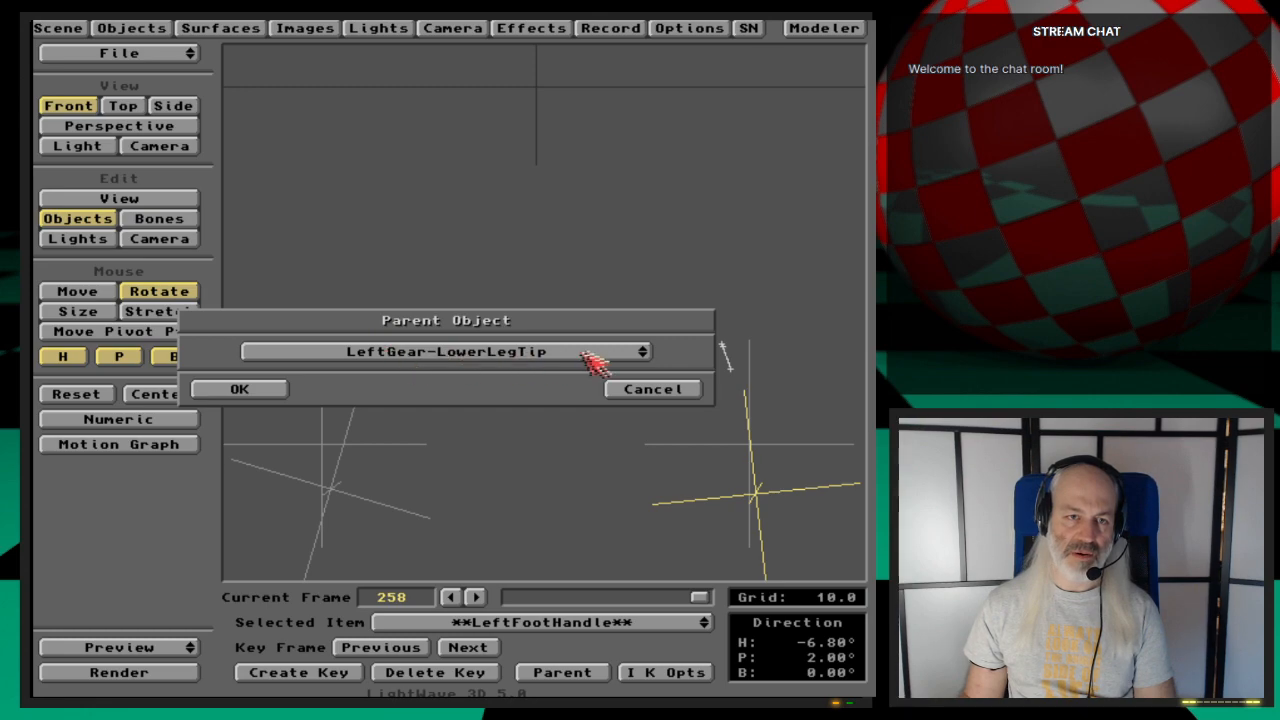
left_click(675, 388)
left_click(44, 30)
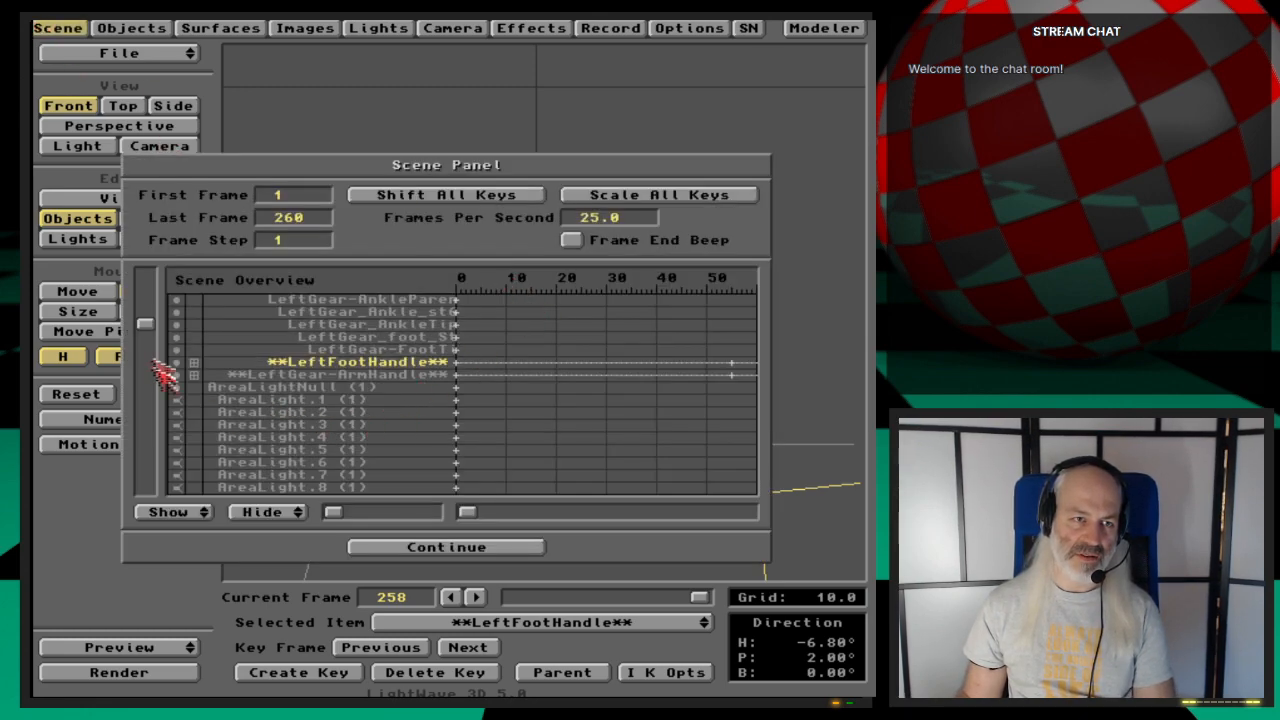
left_click_drag(148, 324, 148, 316)
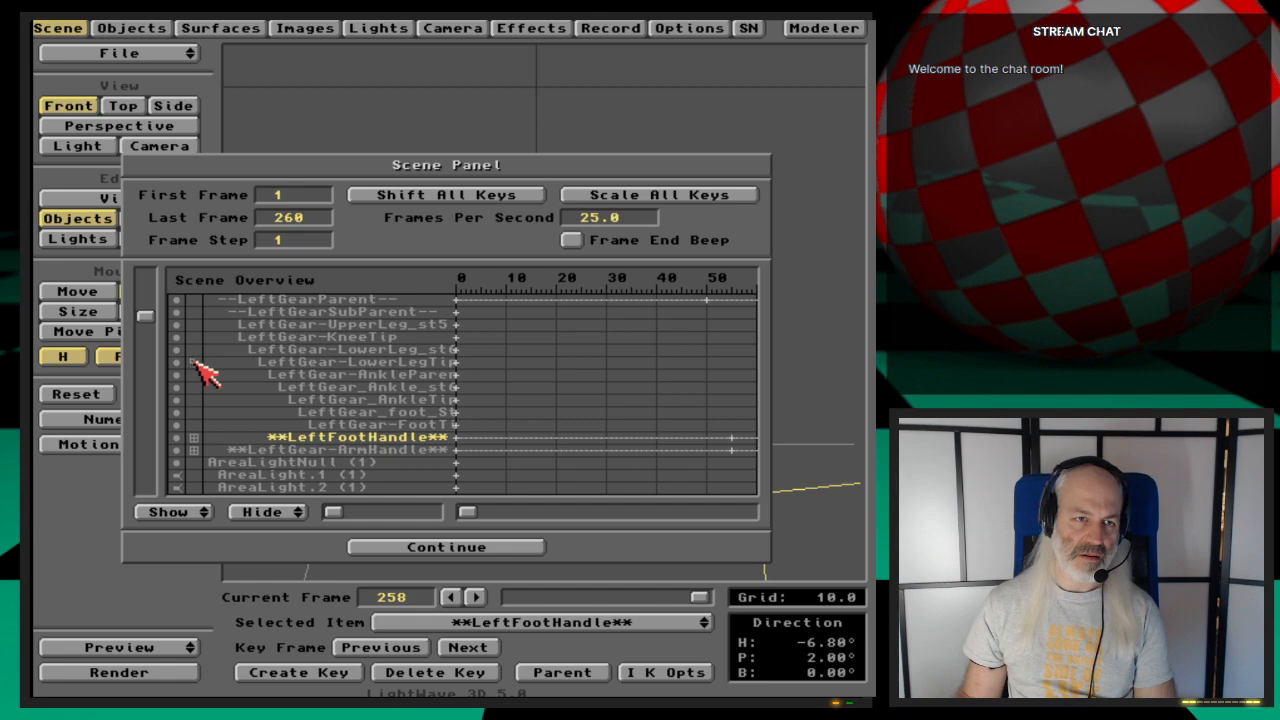
left_click_drag(148, 322, 150, 300)
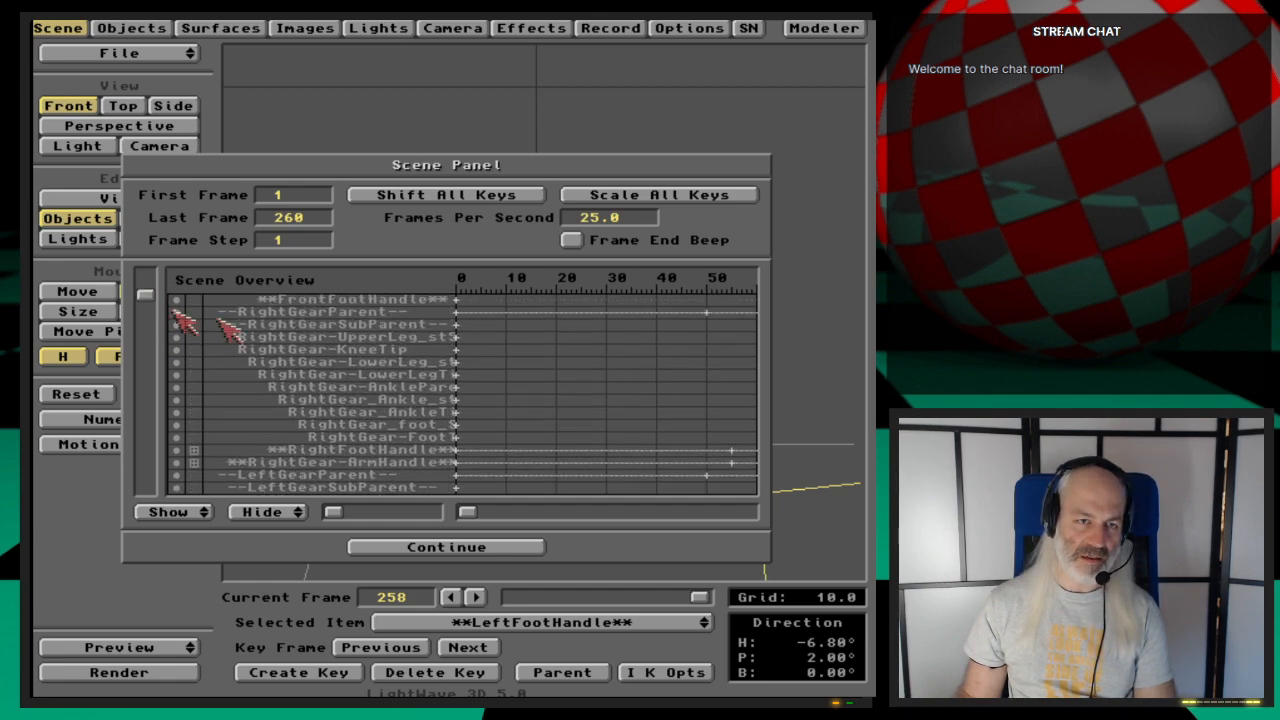
left_click(194, 375)
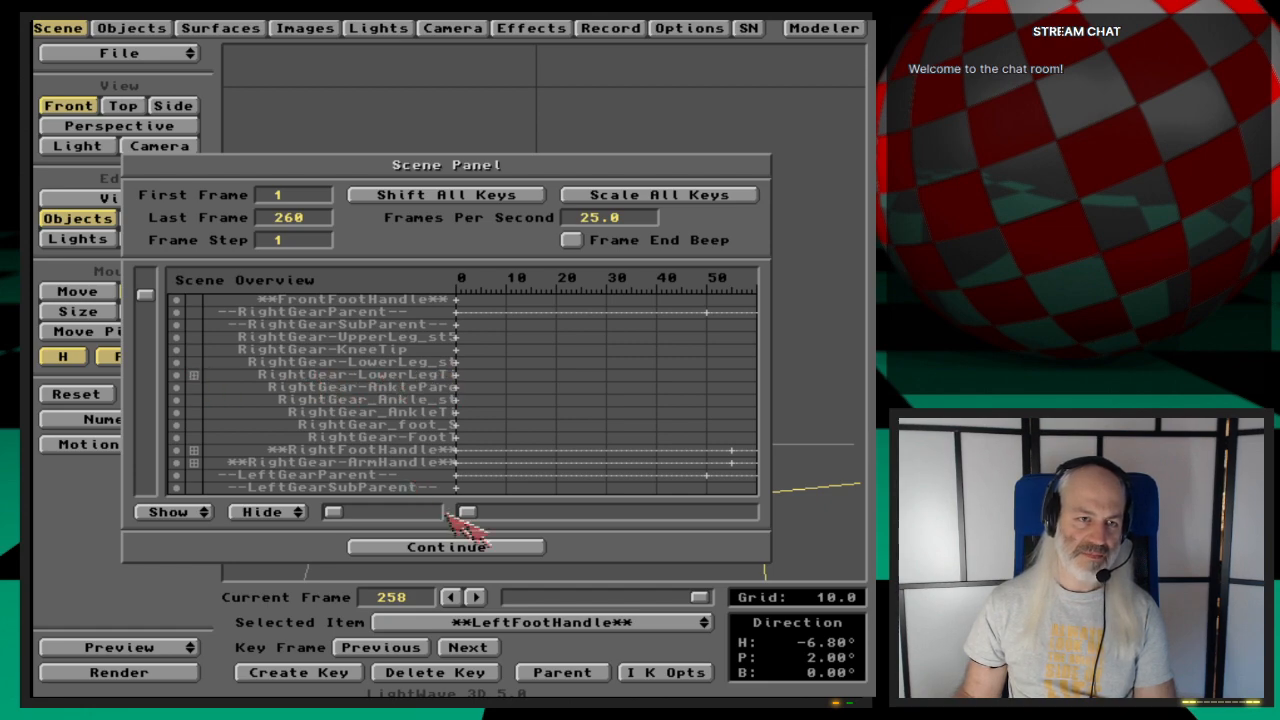
left_click(490, 548)
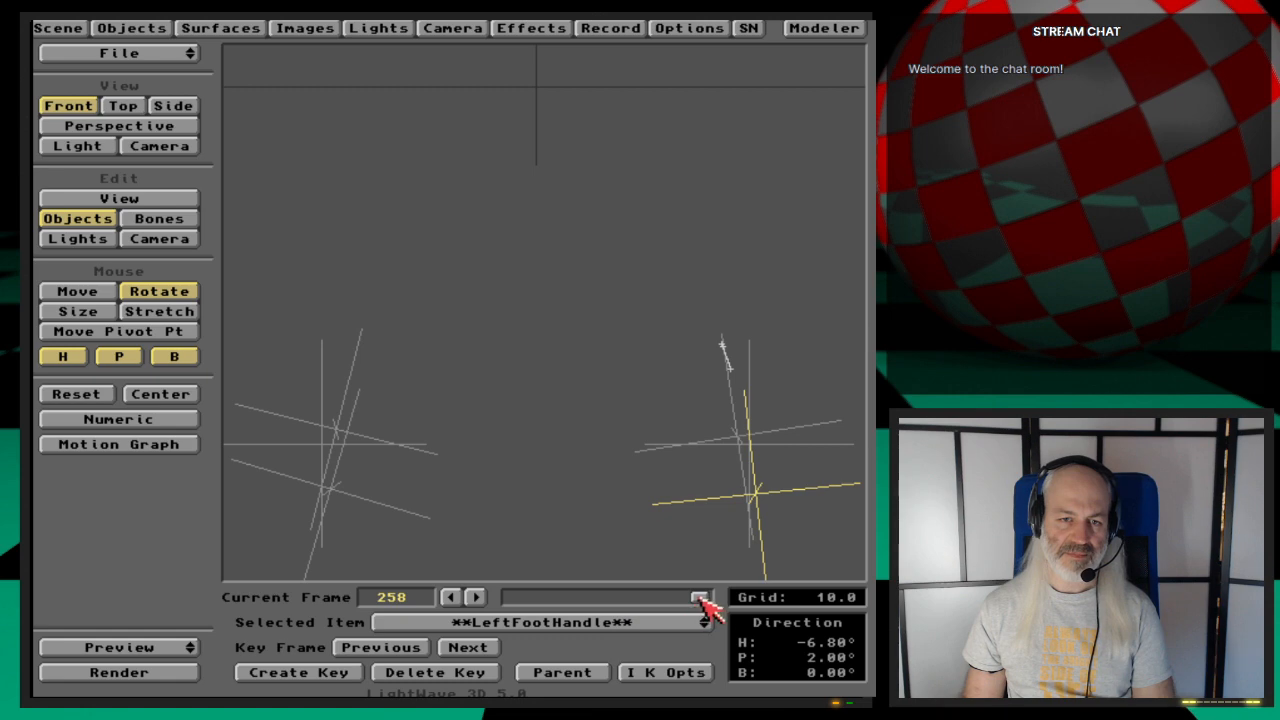
Step: Go to frame 0 and compare the rotation values of LeftGear-LowerLegTip and RightGear-LowerLegTip
left_click_drag(703, 600, 515, 600)
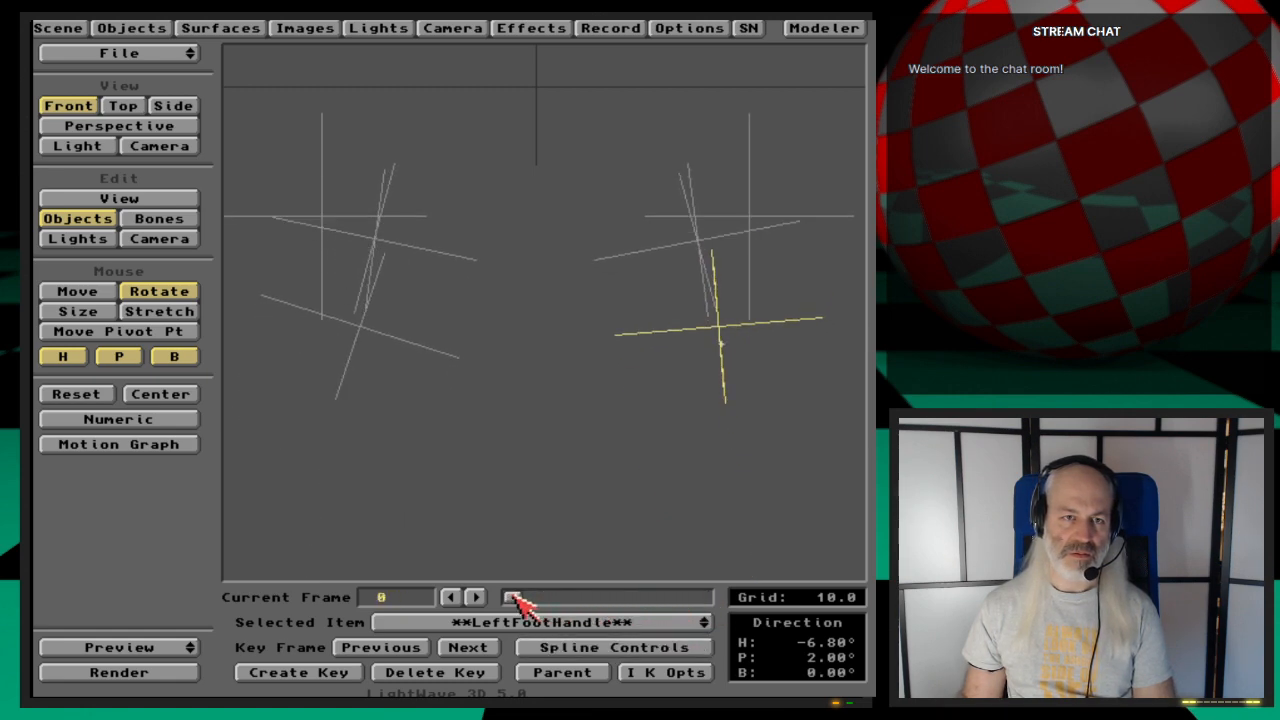
left_click(622, 626)
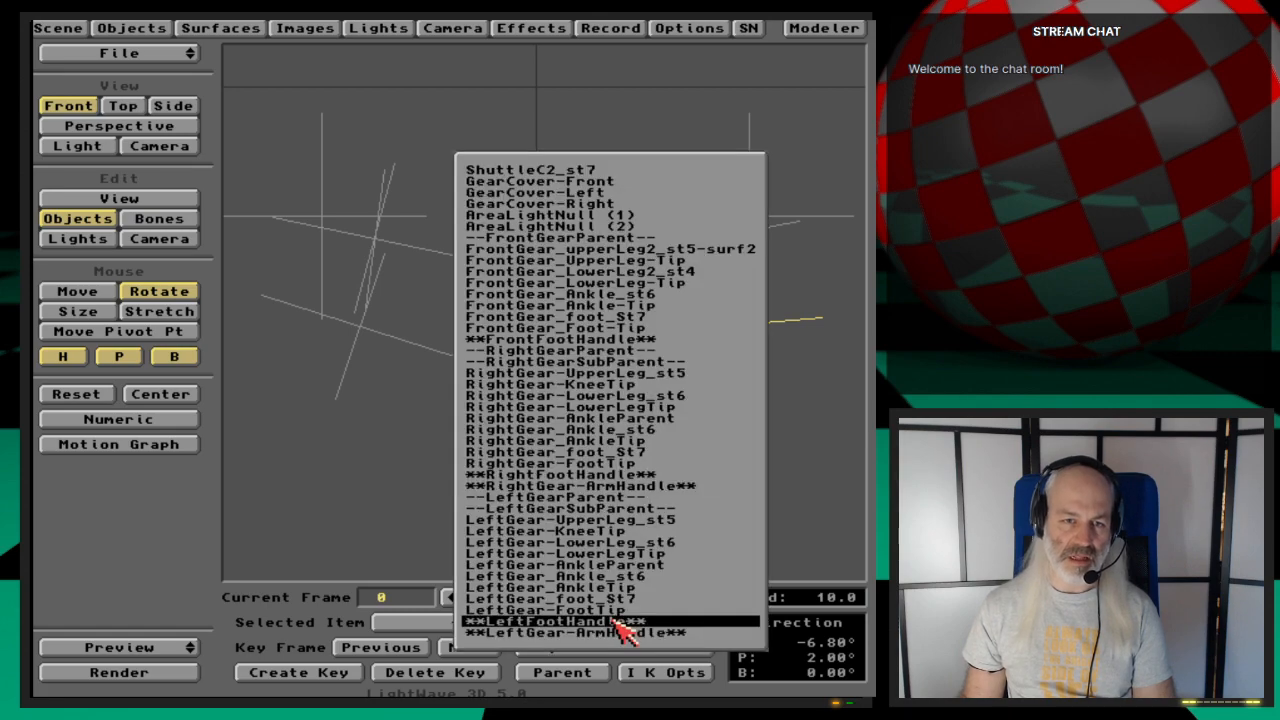
left_click(680, 560)
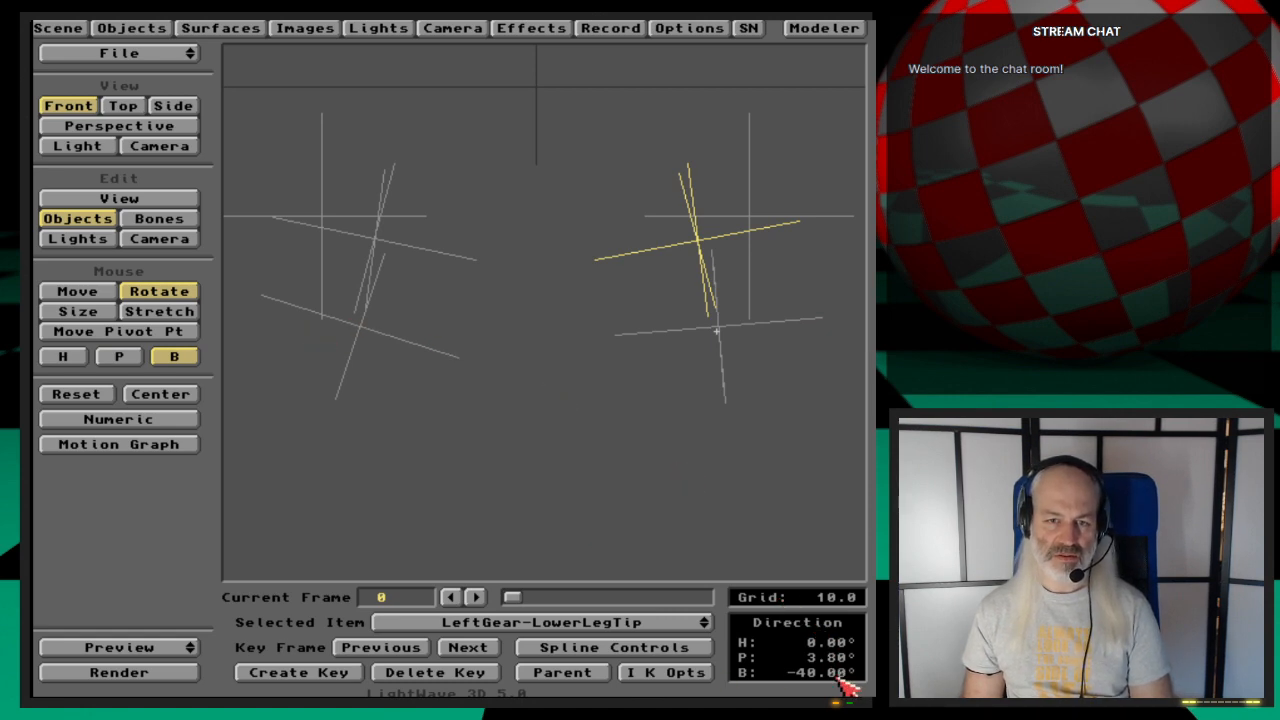
left_click(660, 622)
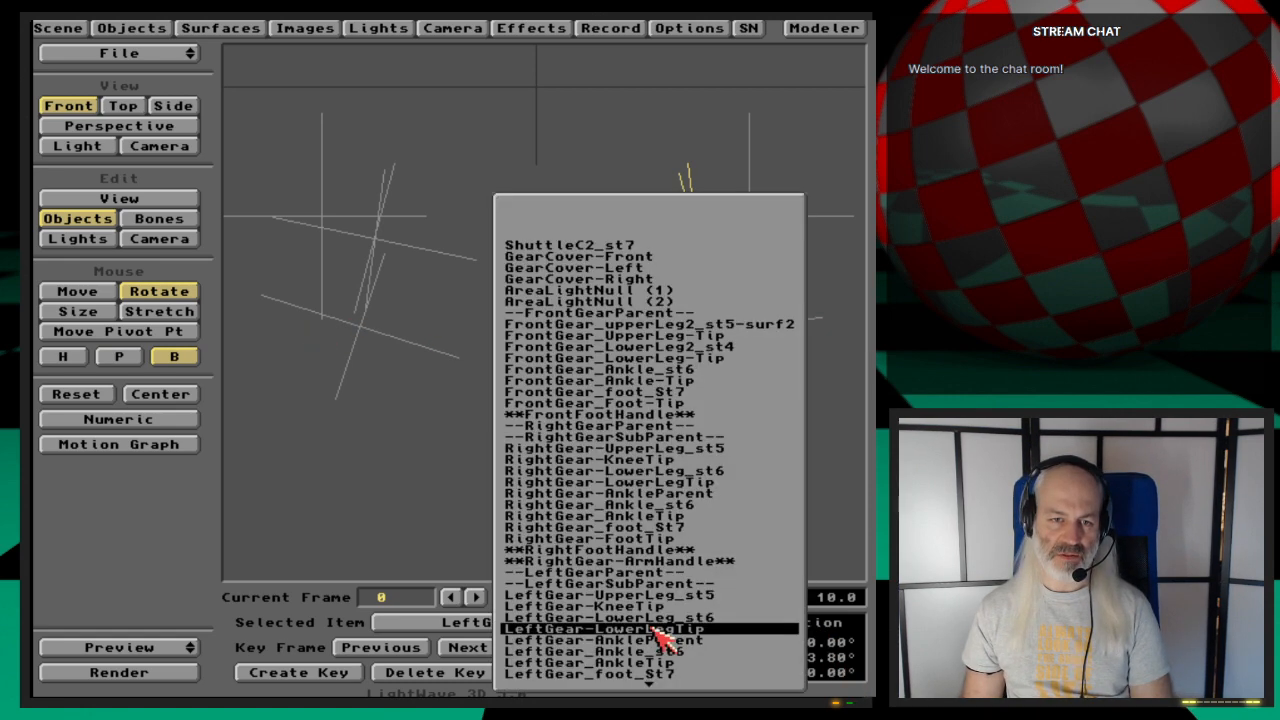
left_click(713, 482)
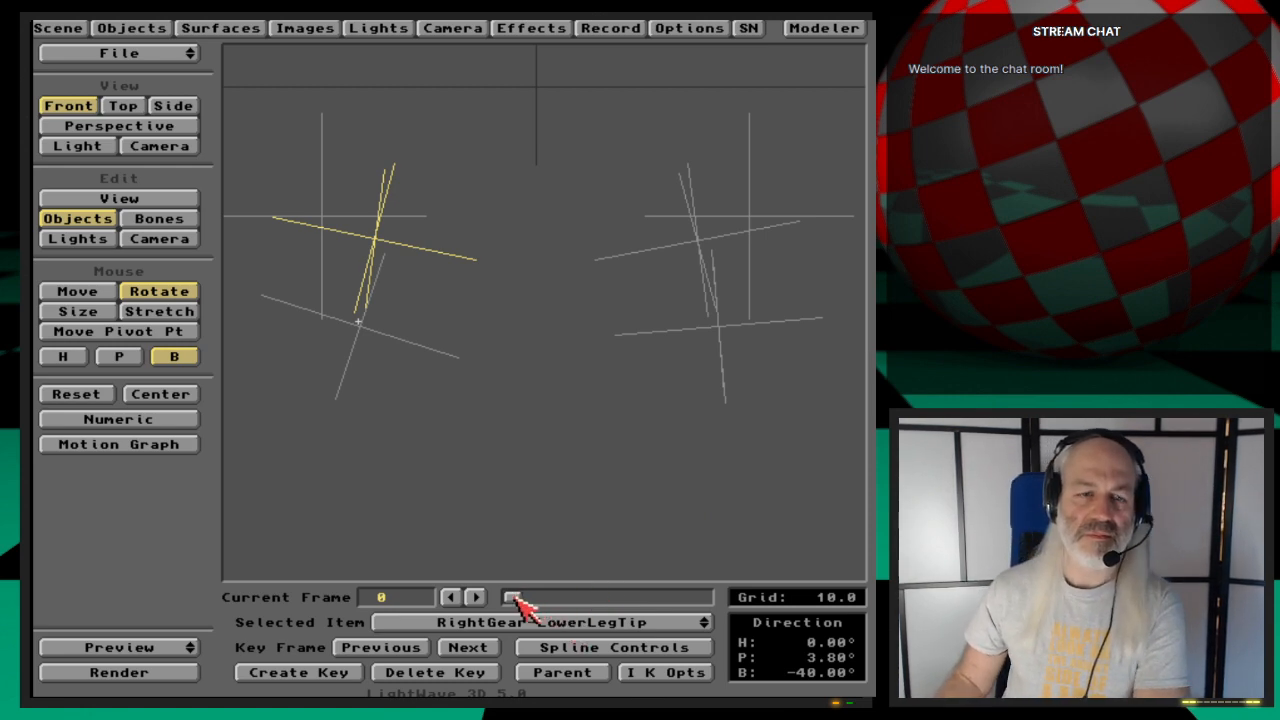
Step: Try rotating **LeftFootHandle** freely on all axes at frame 15, and discard the rotation
mouse_move(528, 600)
left_mouse_down()
mouse_move(668, 600)
mouse_move(523, 602)
left_mouse_up()
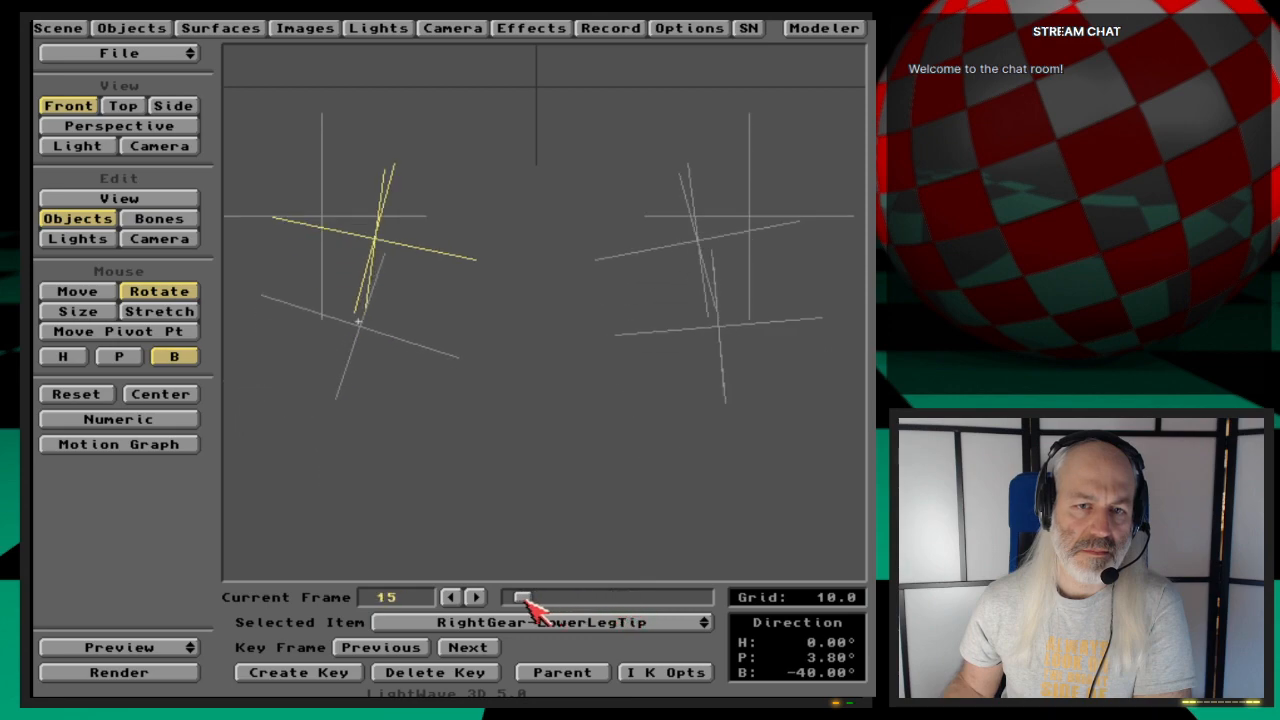
left_click_drag(660, 628, 668, 676)
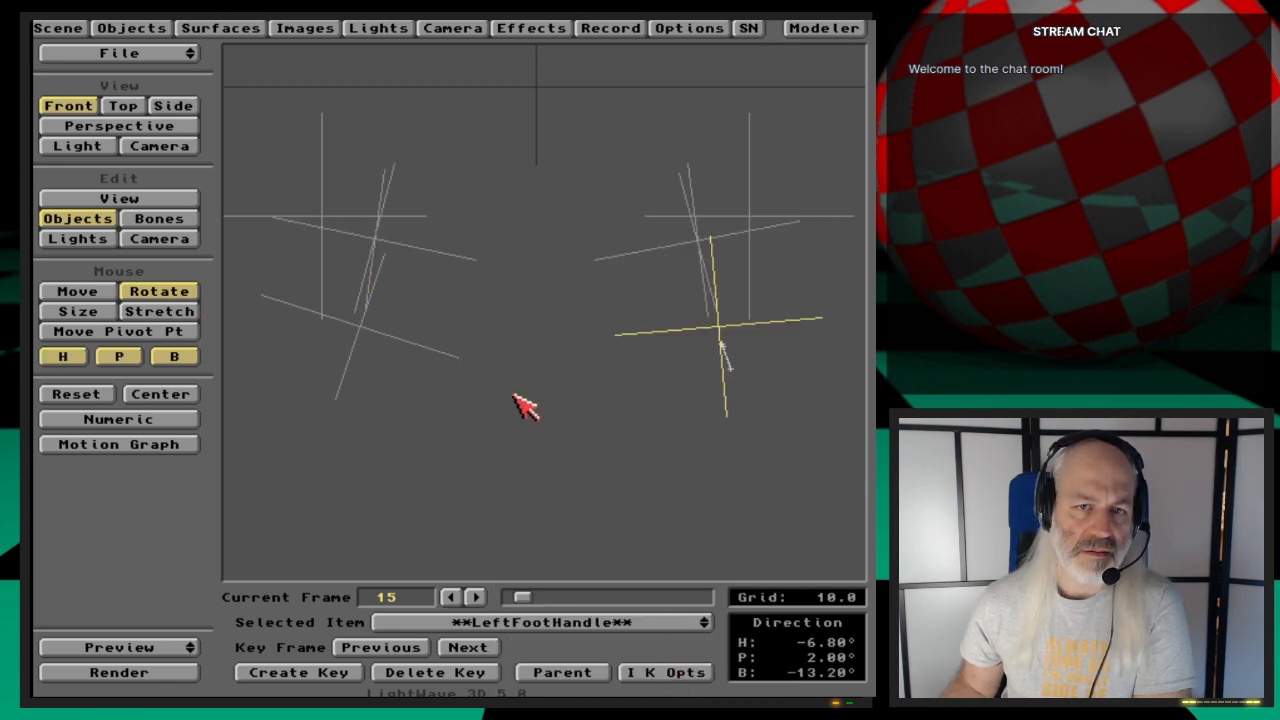
mouse_move(524, 405)
left_mouse_down()
mouse_move(510, 405)
mouse_move(530, 410)
mouse_move(530, 440)
mouse_move(530, 428)
left_mouse_up()
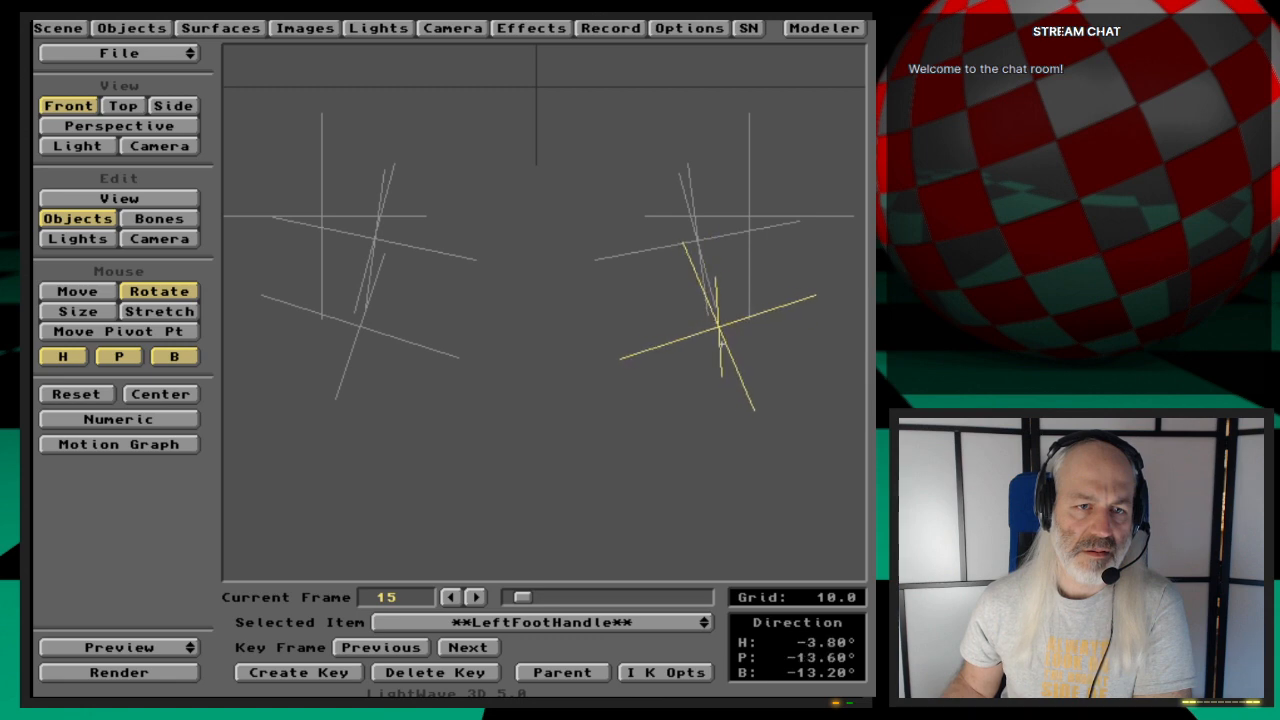
key("Left")
key("Right")
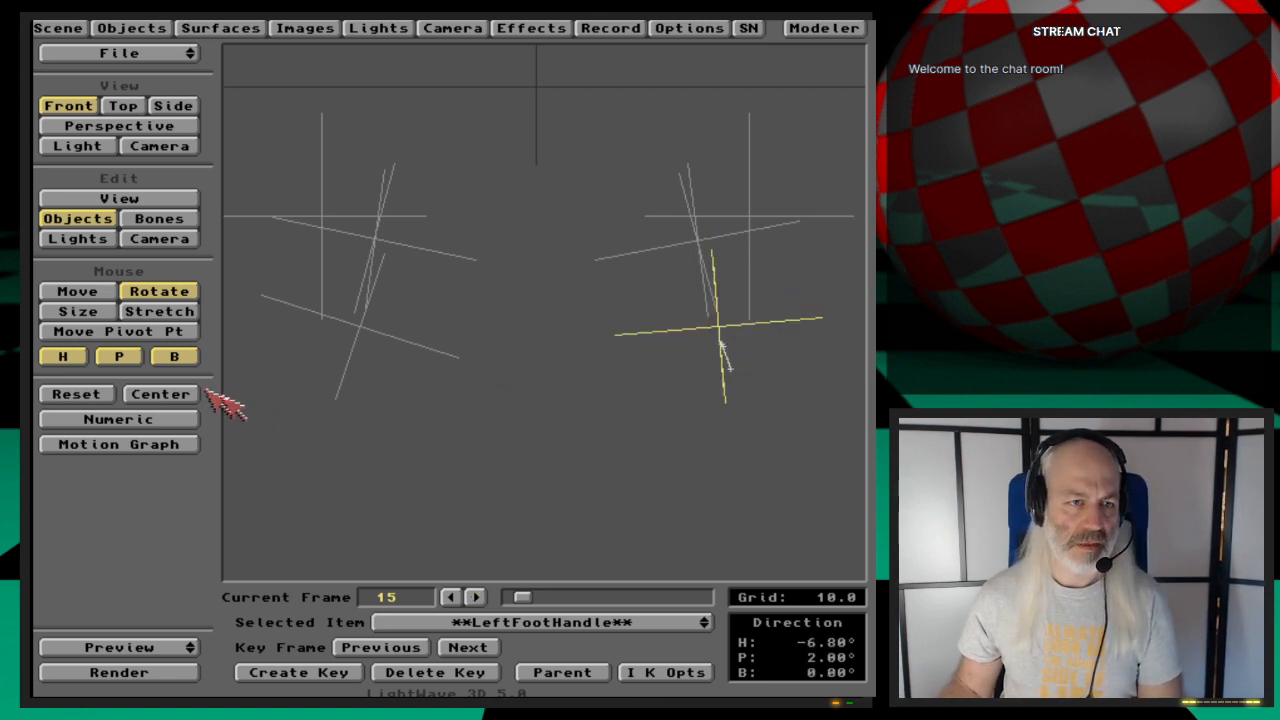
Step: Restrict **LeftFootHandle**'s rotation to the pitch axis and try tilting it at frame 15
left_click(119, 358)
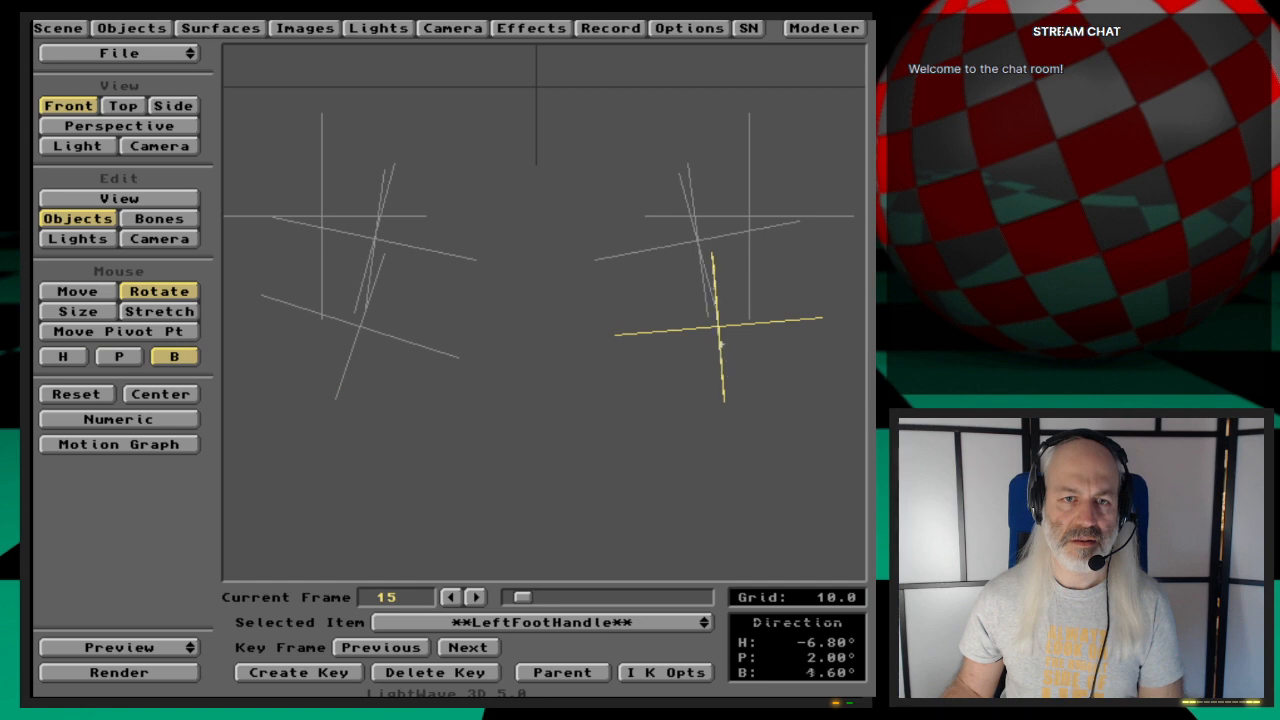
left_click(119, 357)
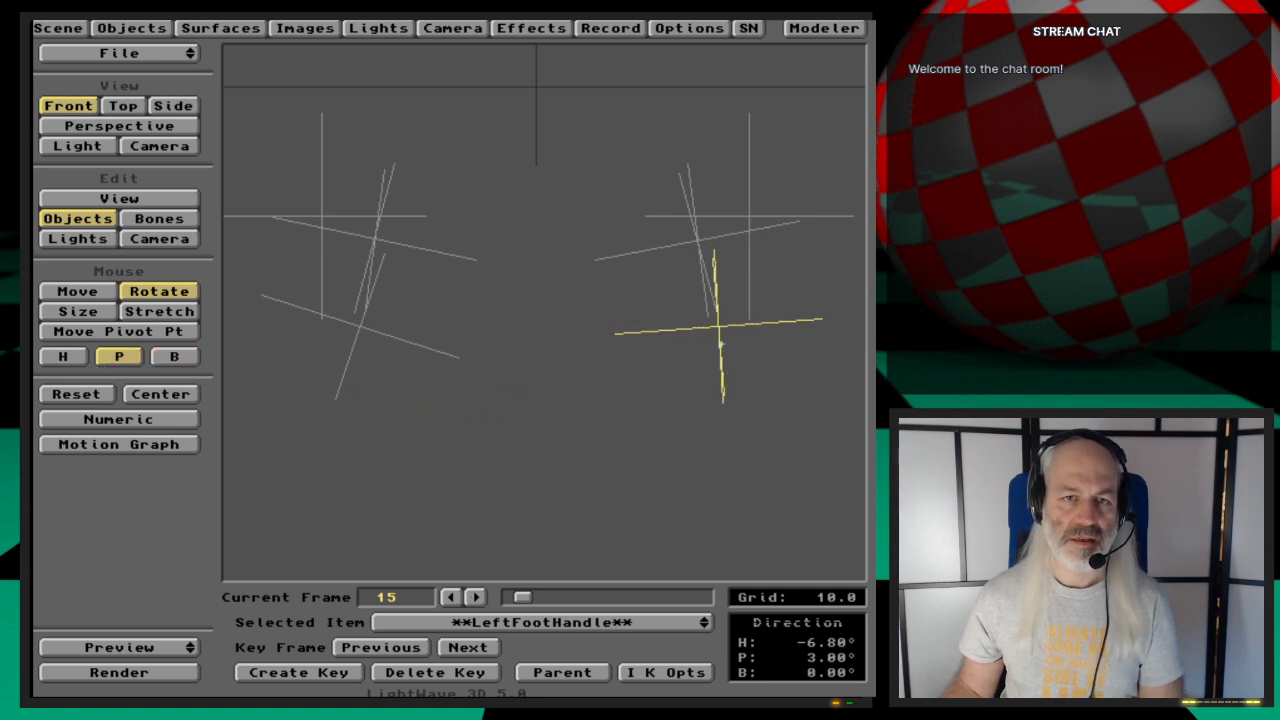
left_click_drag(720, 344, 720, 341)
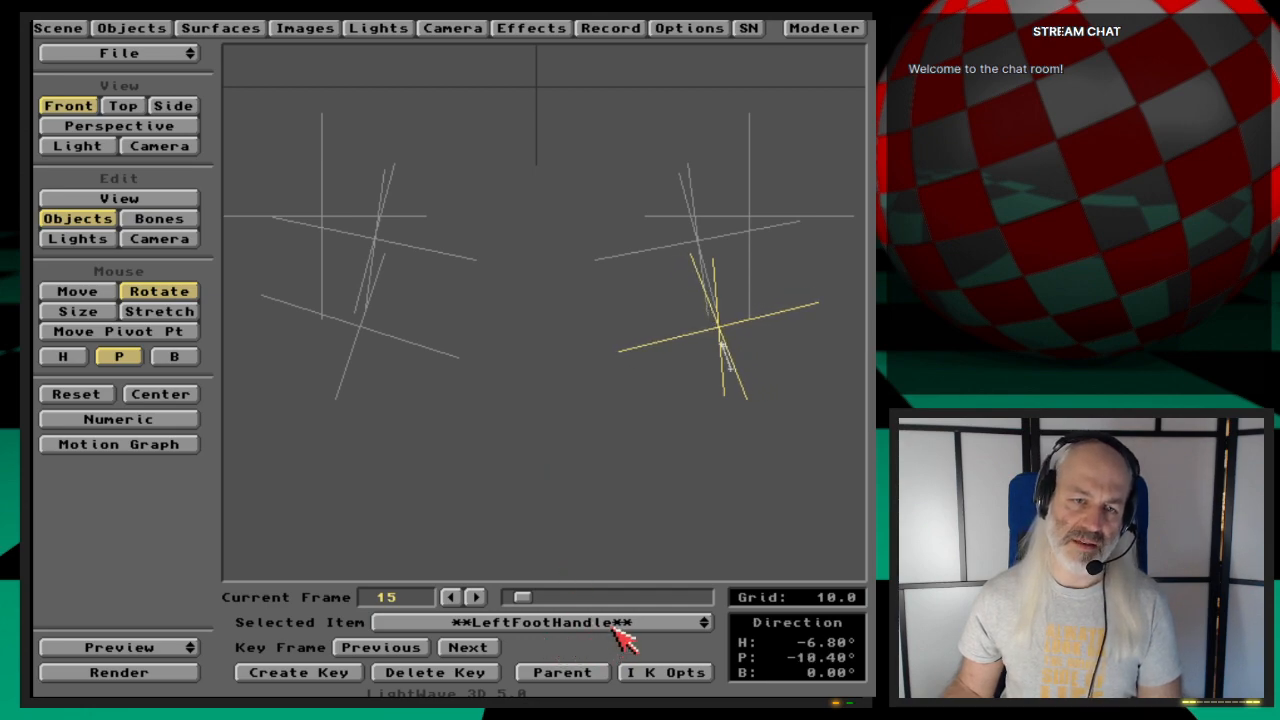
Step: Check **RightFootHandle**'s rotation, try pitching **LeftFootHandle** again at frame 15, and go back to frame 0
left_click_drag(622, 638, 687, 488)
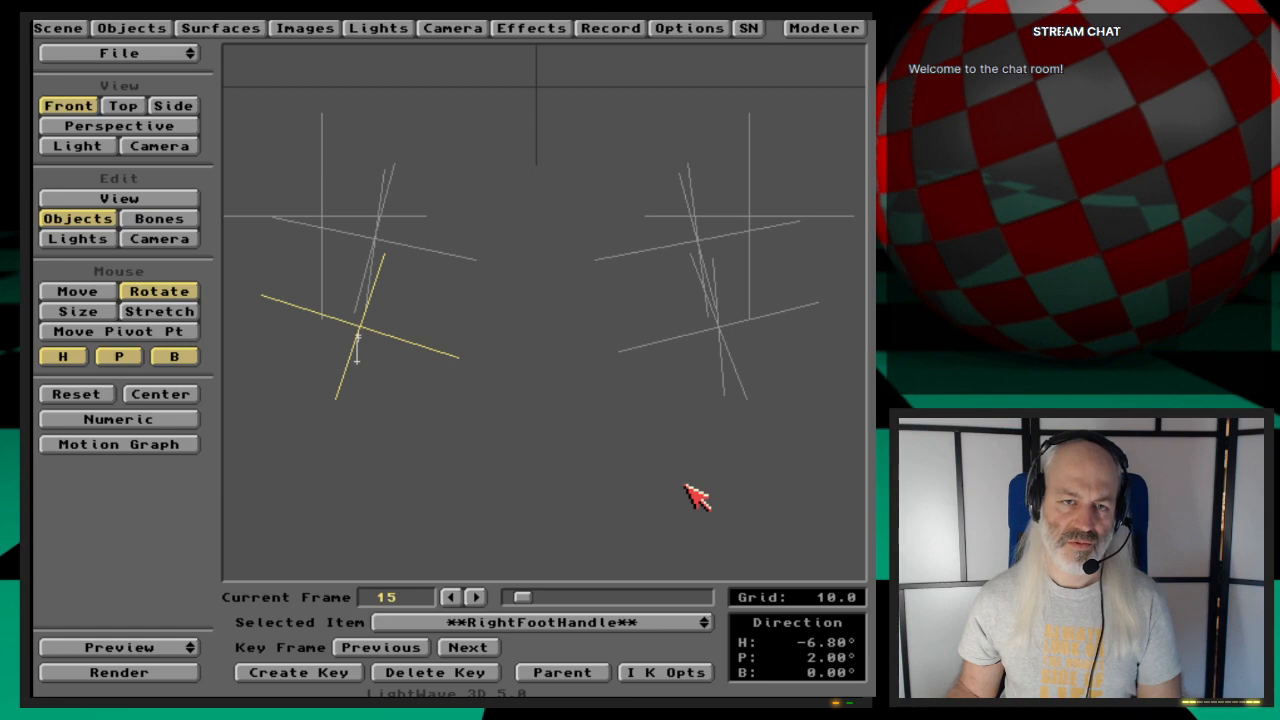
left_click_drag(669, 616, 686, 672)
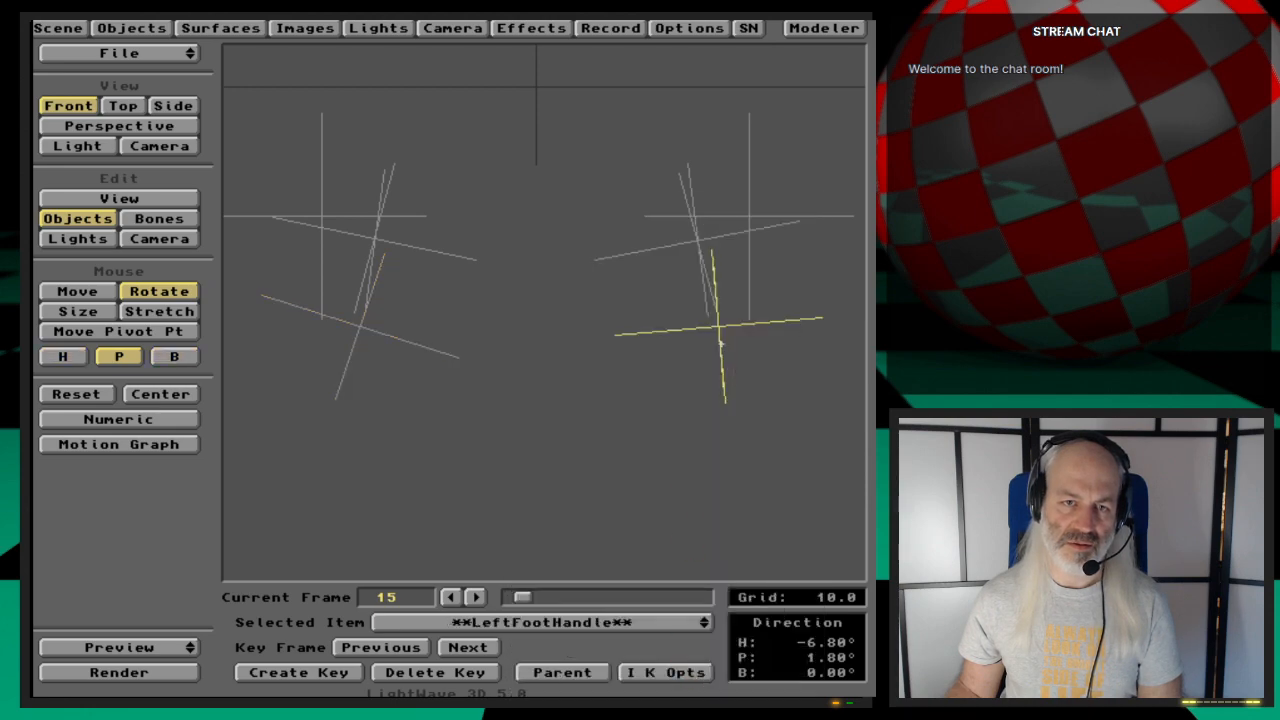
left_click_drag(721, 344, 721, 343)
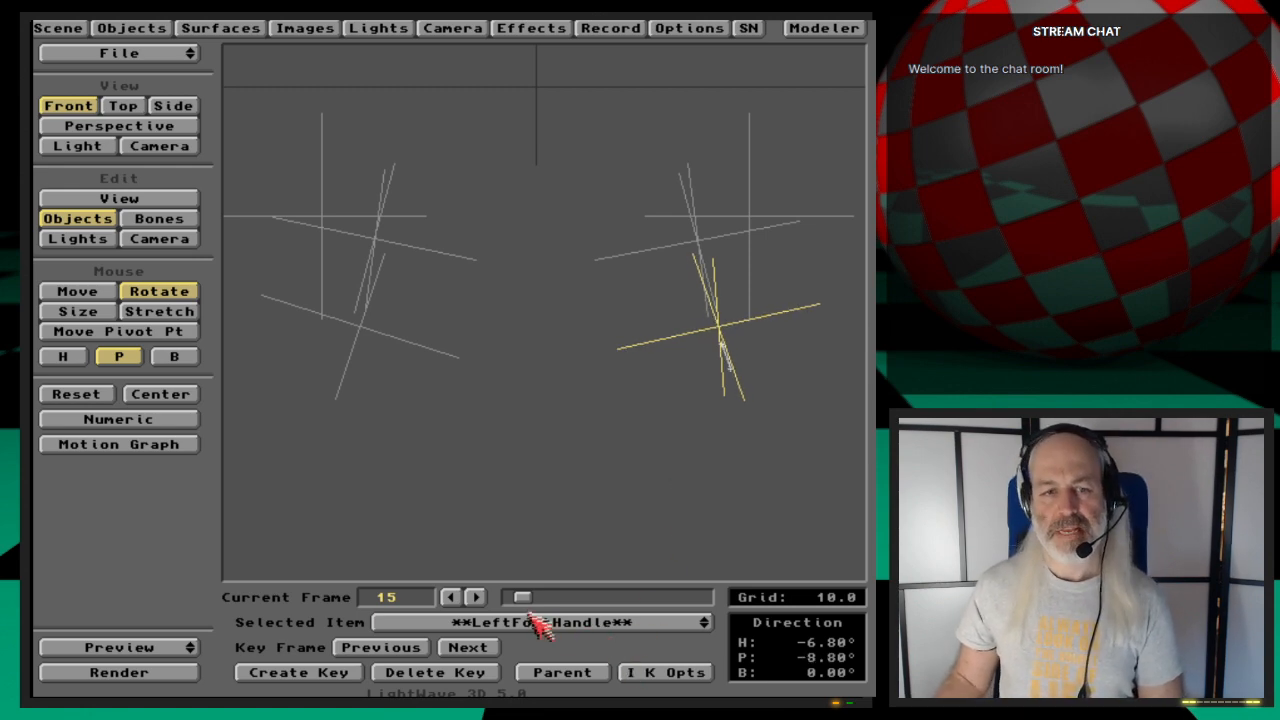
left_click_drag(530, 600, 451, 598)
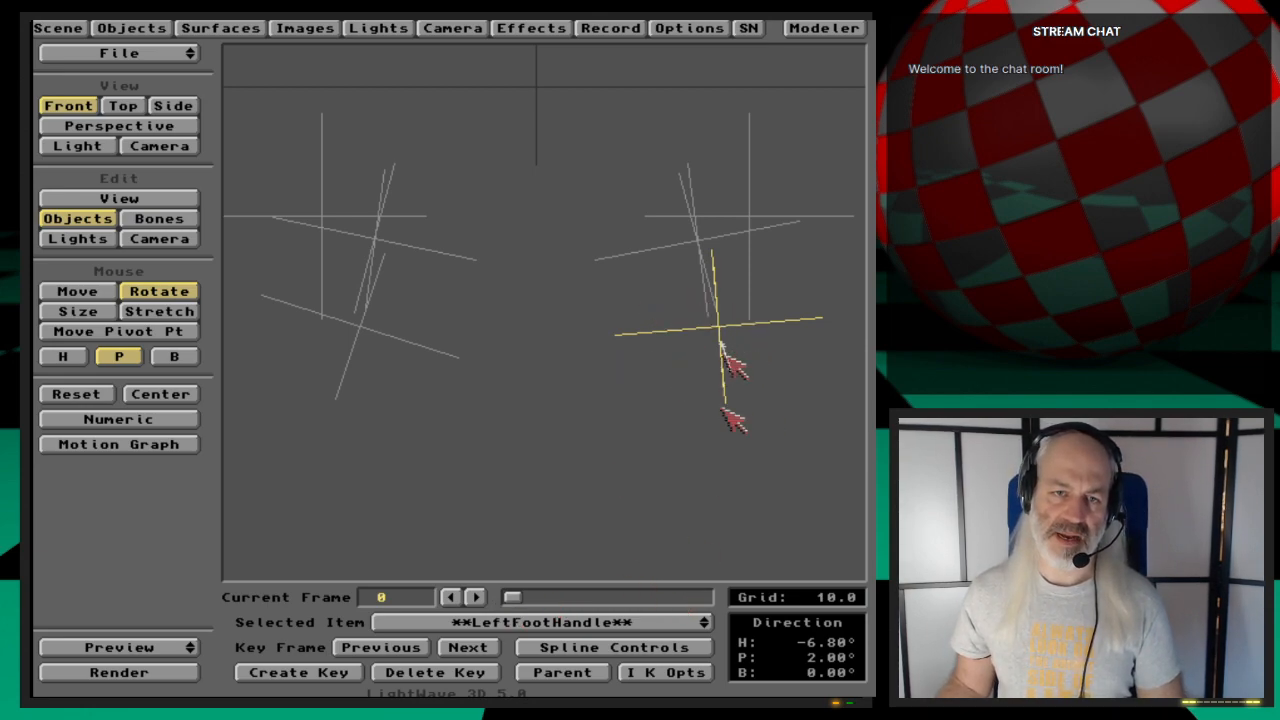
left_click(664, 624)
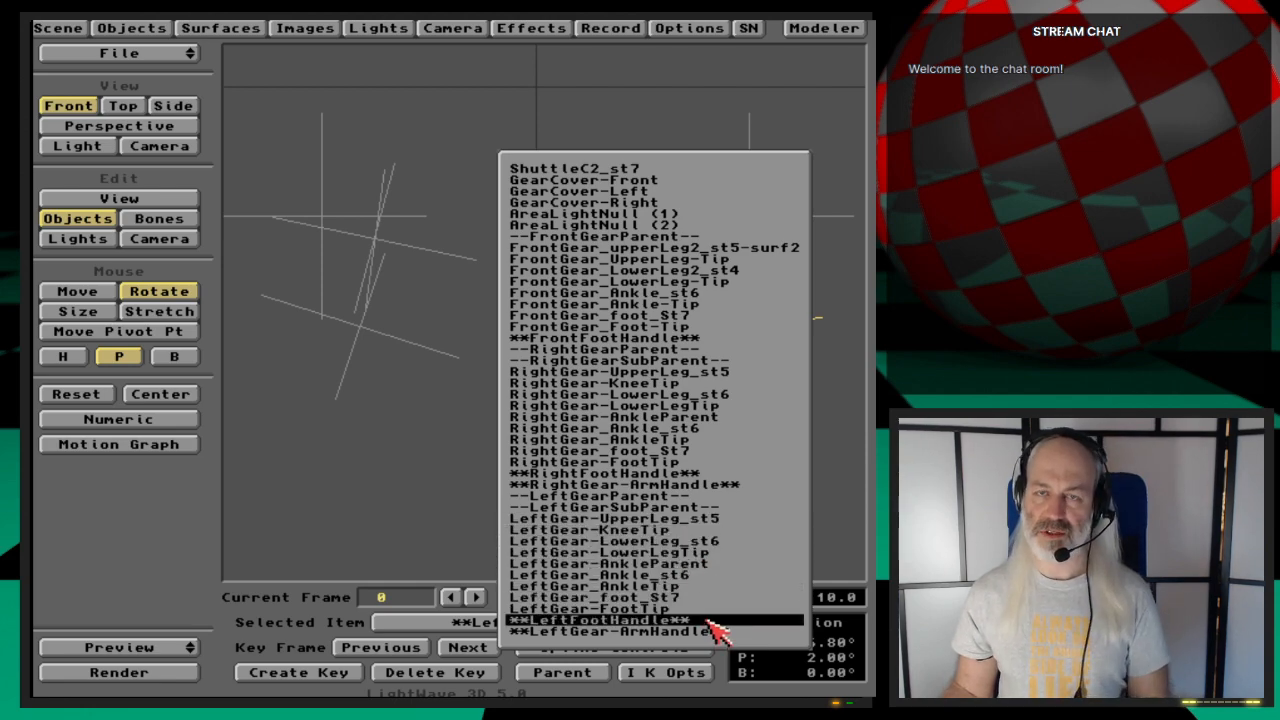
left_click(443, 556)
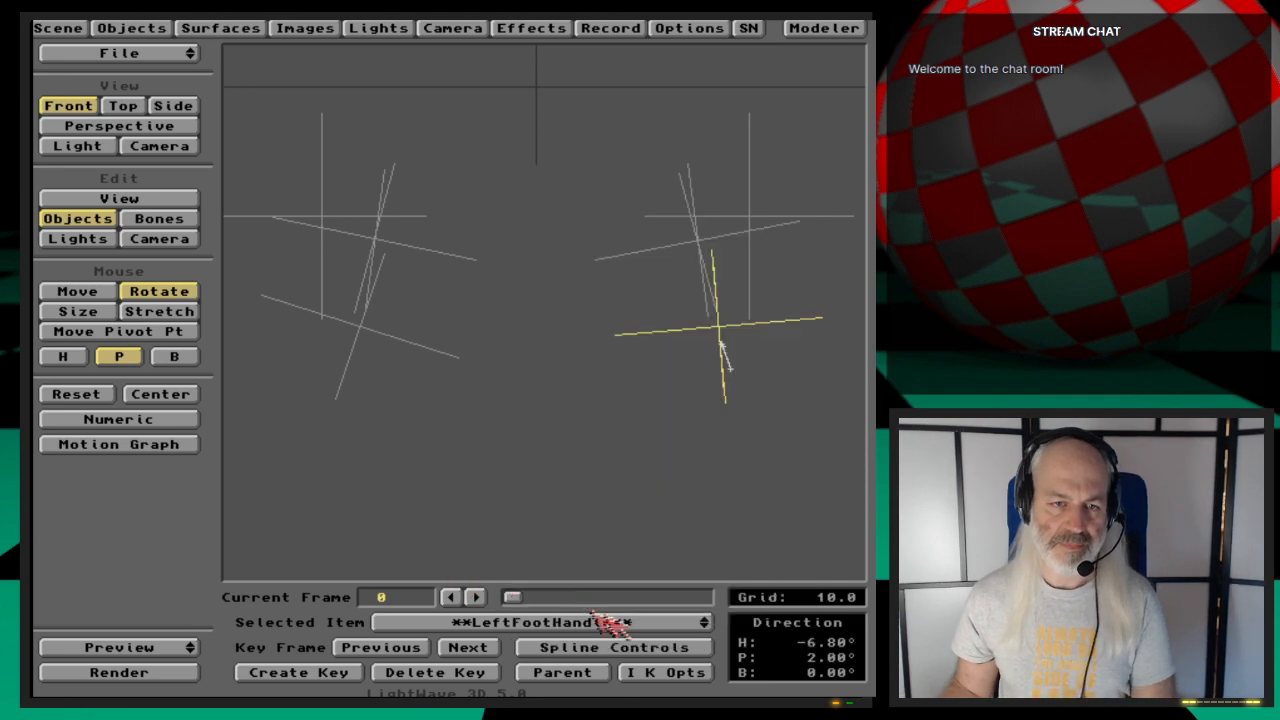
Step: Step through the animation up to frame 111 to examine how the foot handles and lower leg tips move
left_click_drag(516, 598, 556, 596)
key("Right")
key("Right")
key("Right")
key("Right")
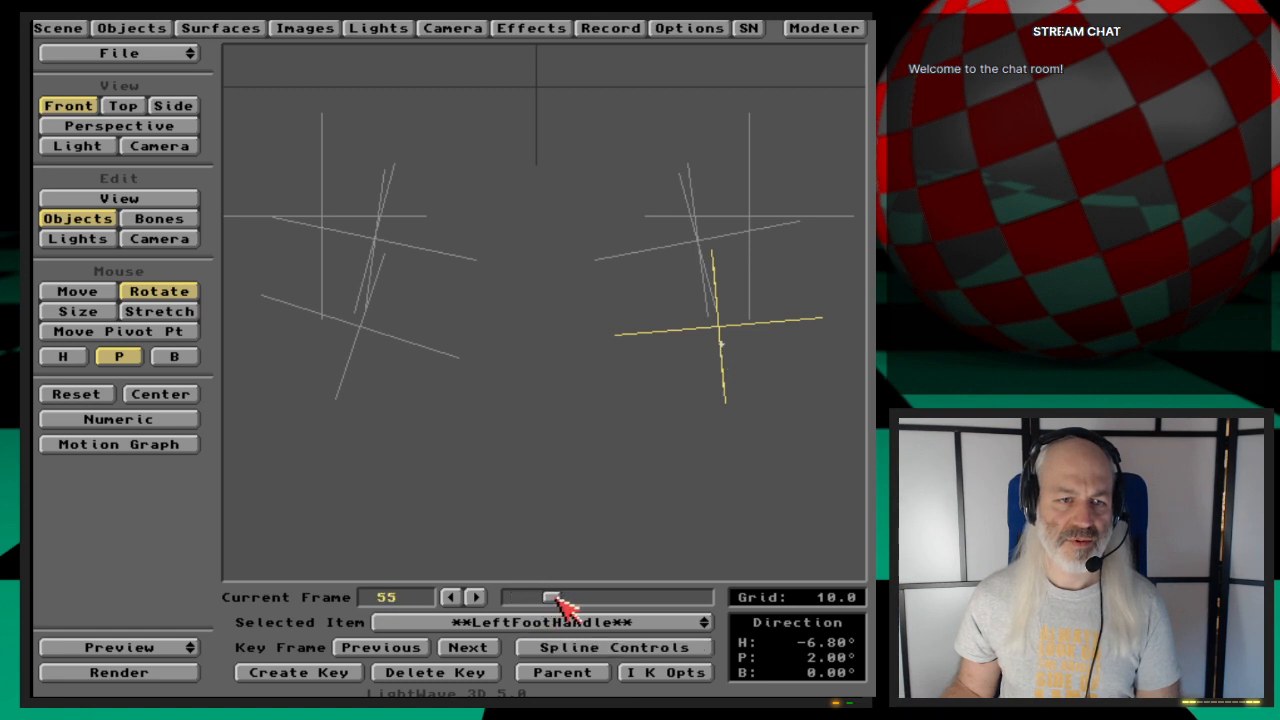
key("Right")
key("Right")
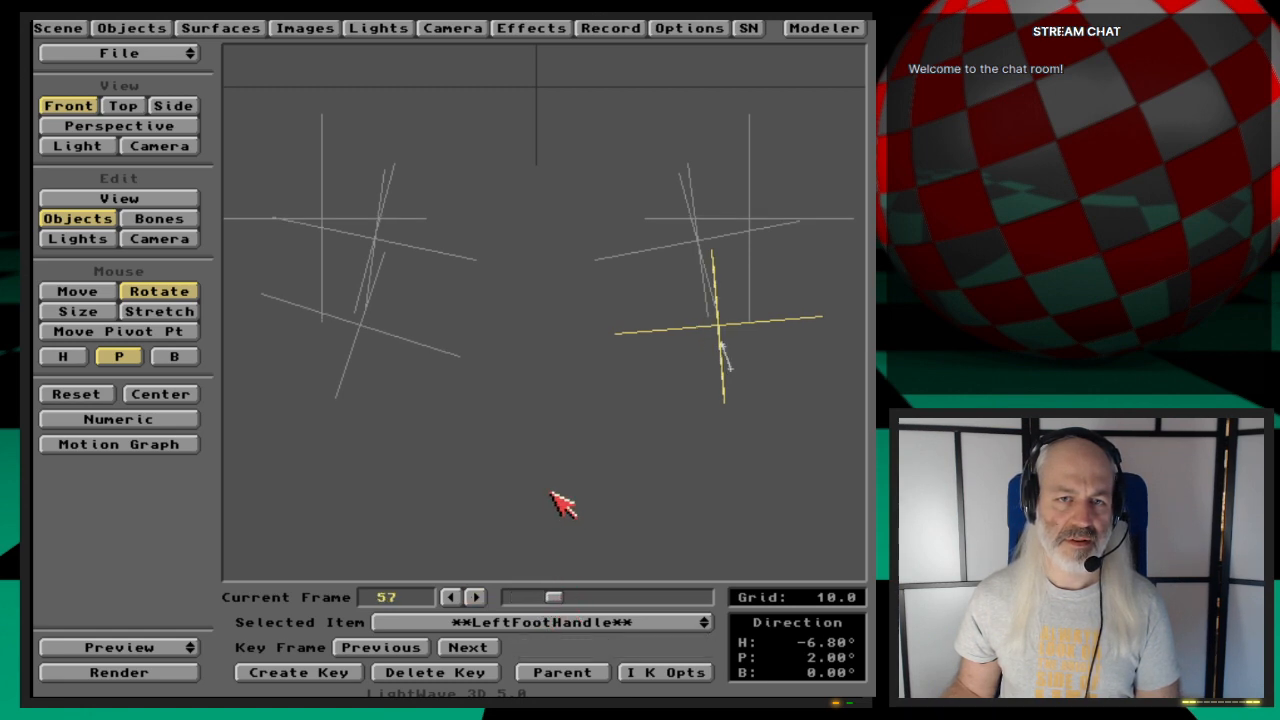
key("Left")
key("Left")
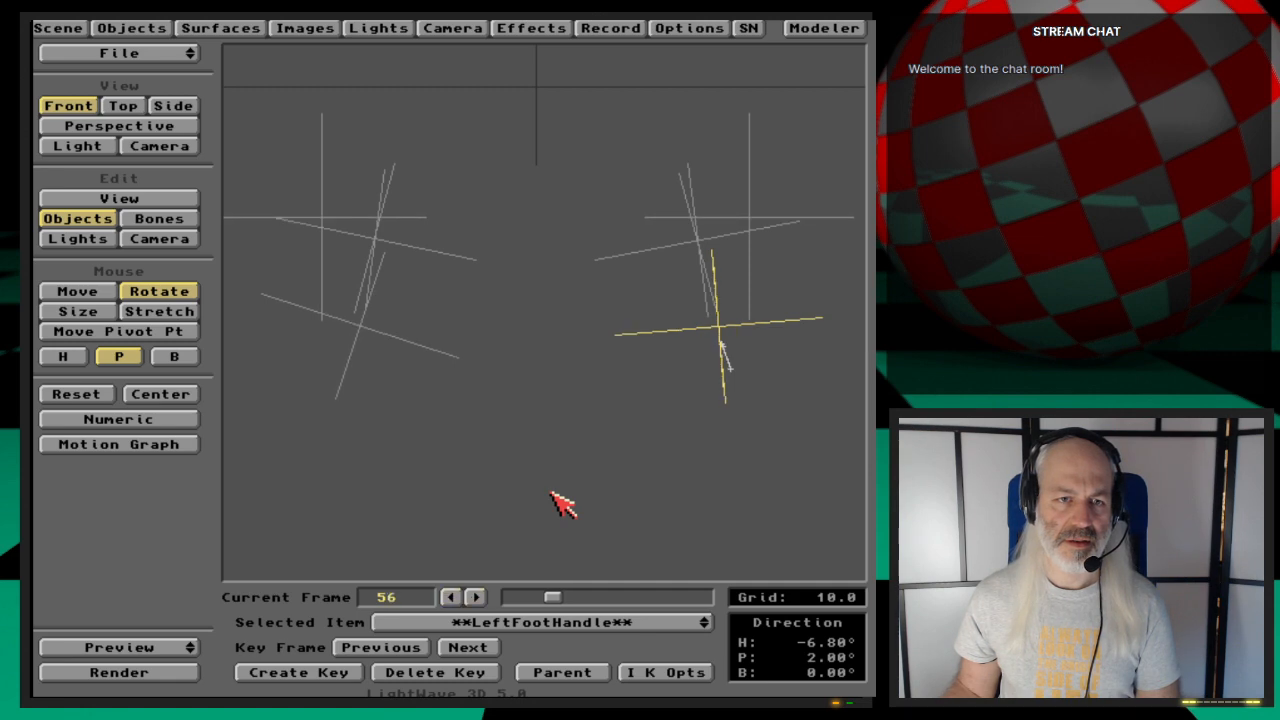
key("Right")
key("Right")
key("Right")
key("Right")
key("Right")
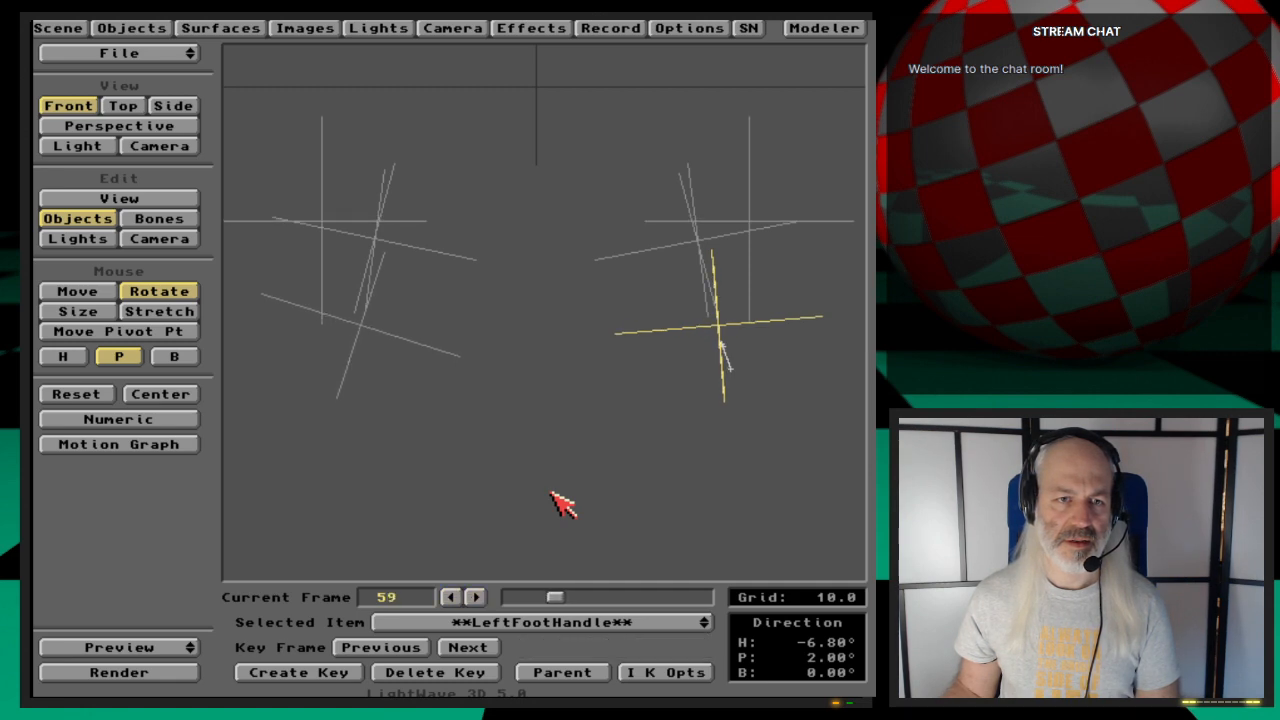
key("Right")
key("Right")
key("Right")
key("Right")
key("Right")
key("Right")
key("Right")
key("Right")
key("Right")
key("Right")
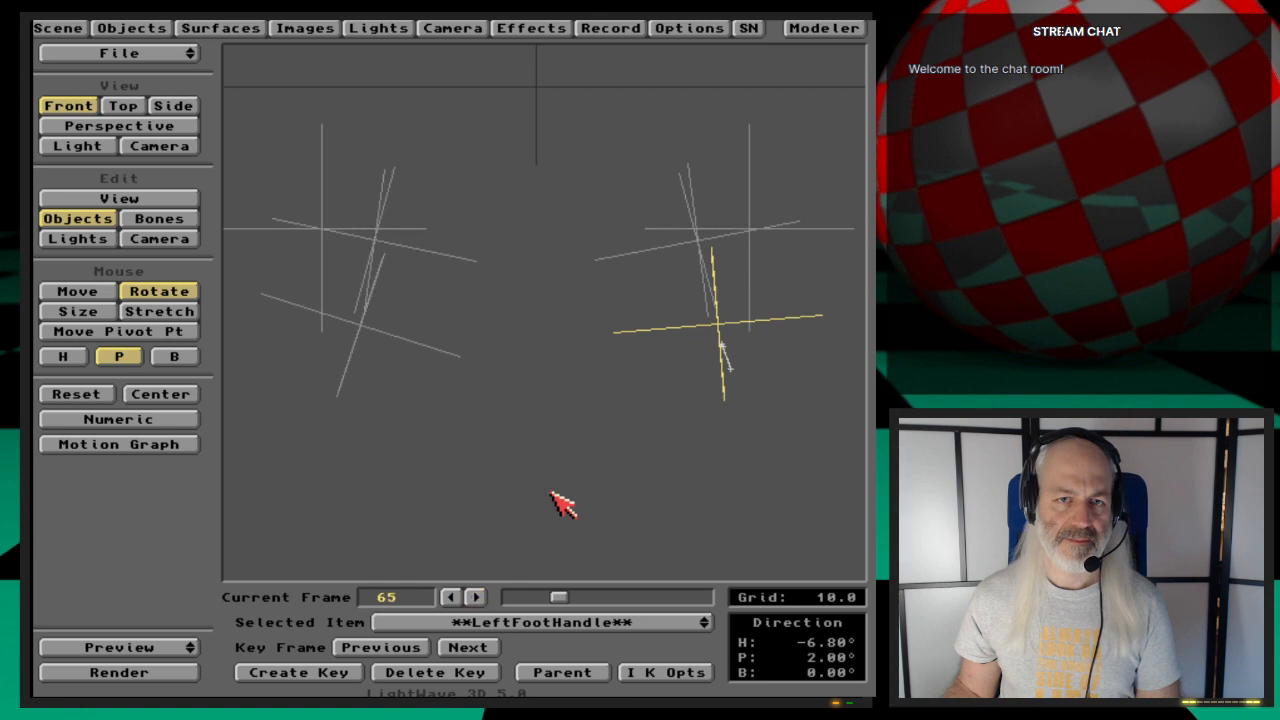
key("Right")
key("Right")
key("Right")
key("Right")
key("Right")
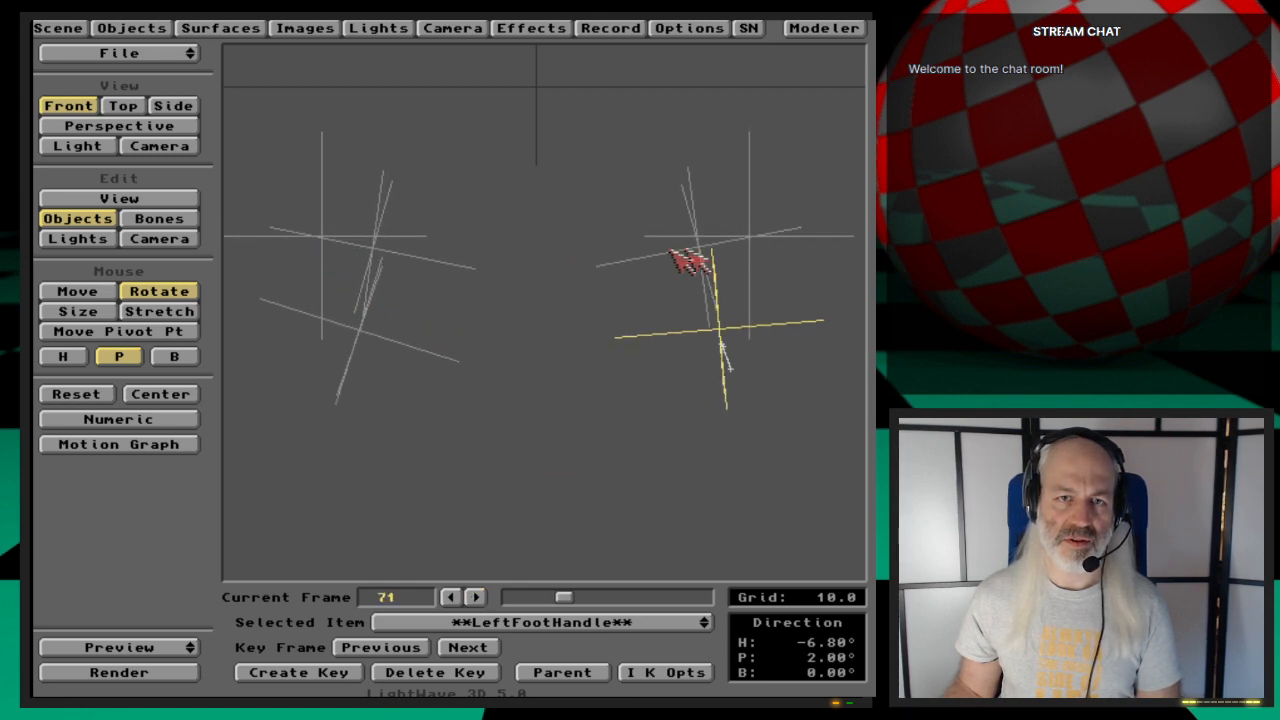
key("Right")
key("Right")
key("Right")
key("Right")
key("Right")
key("Right")
key("Right")
key("Right")
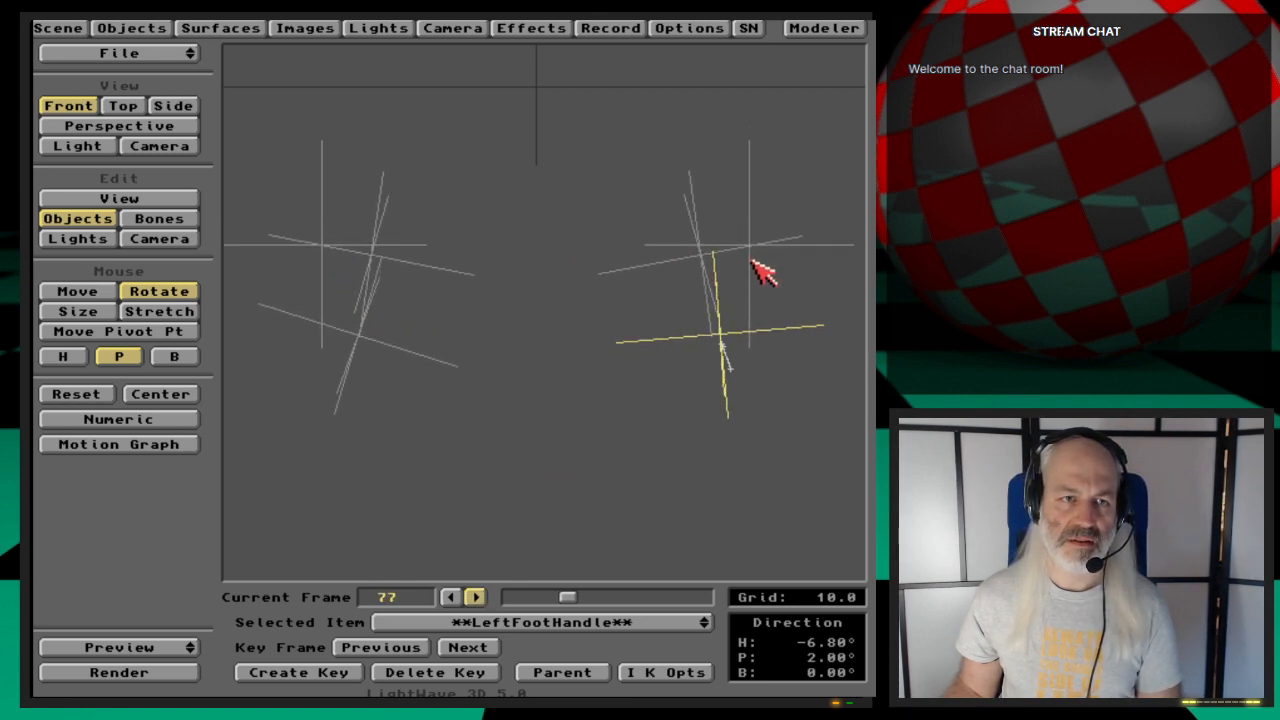
key("Right")
key("Right")
key("Right")
key("Right")
key("Right")
key("Right")
key("Right")
key("Right")
key("Right")
key("Right")
key("Right")
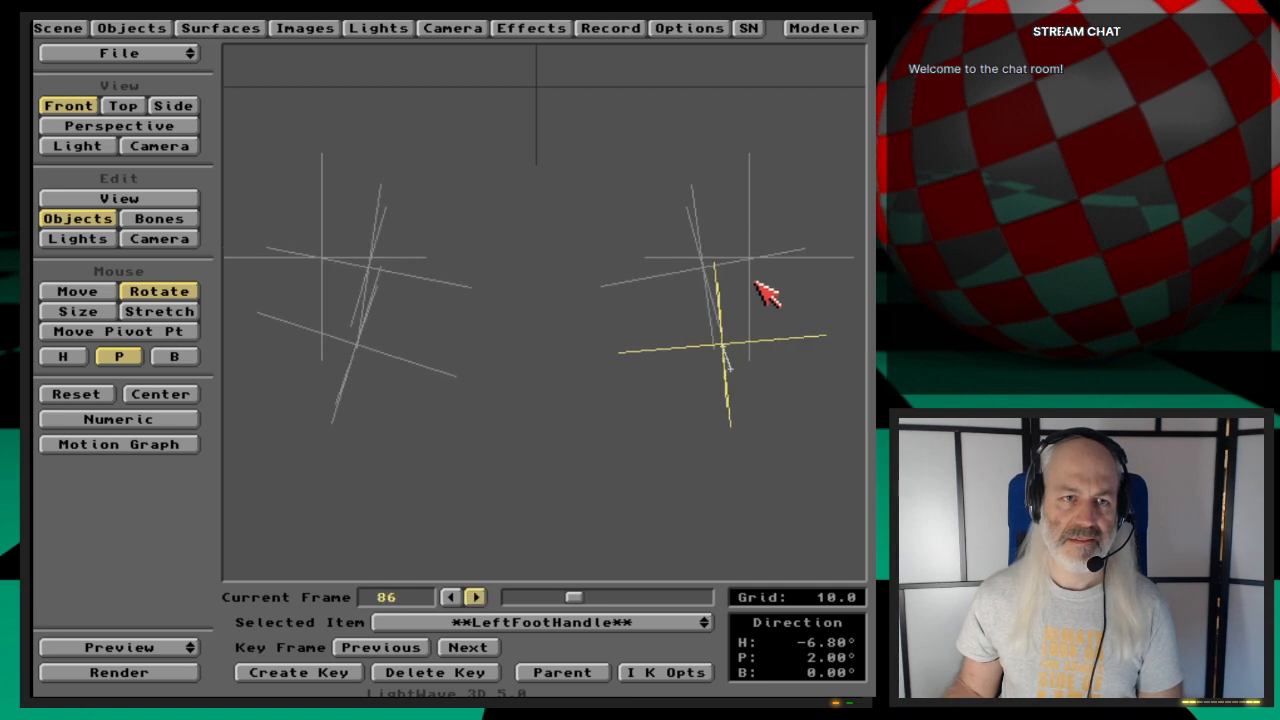
key("Right")
key("Right")
key("Right")
key("Right")
key("Right")
key("Right")
key("Right")
key("Right")
key("Right")
key("Right")
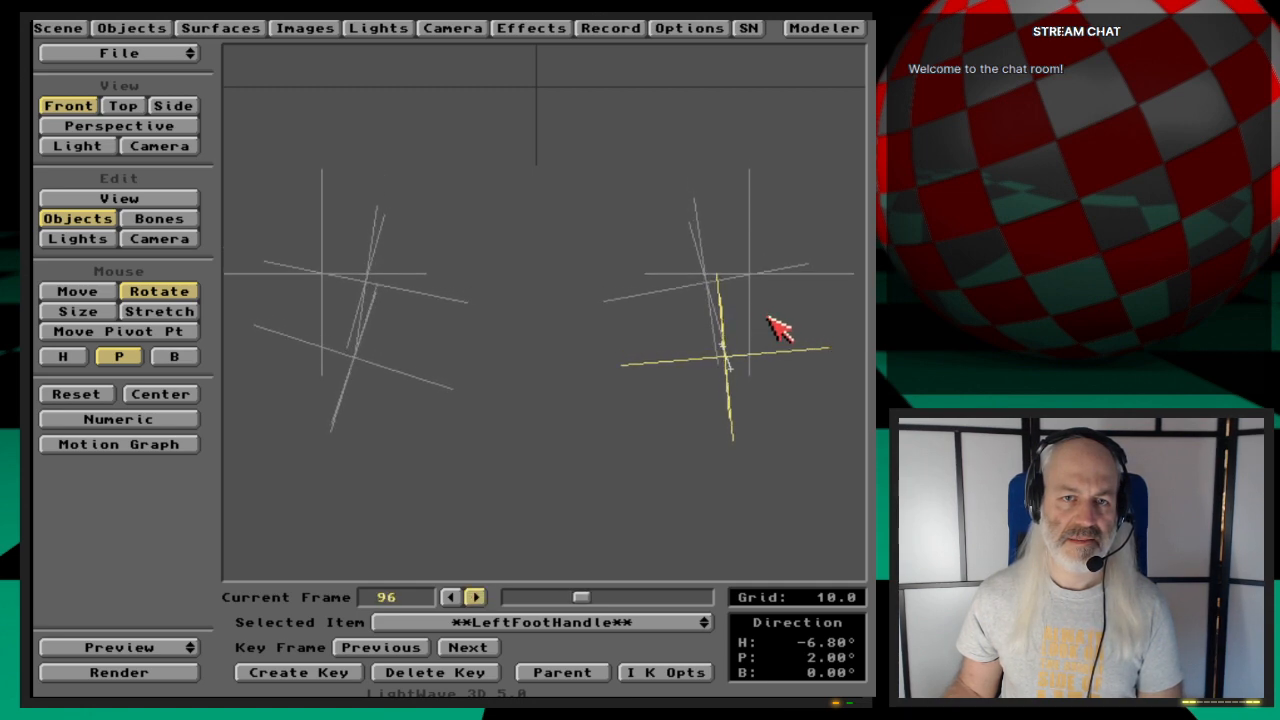
key("Right")
key("Right")
key("Right")
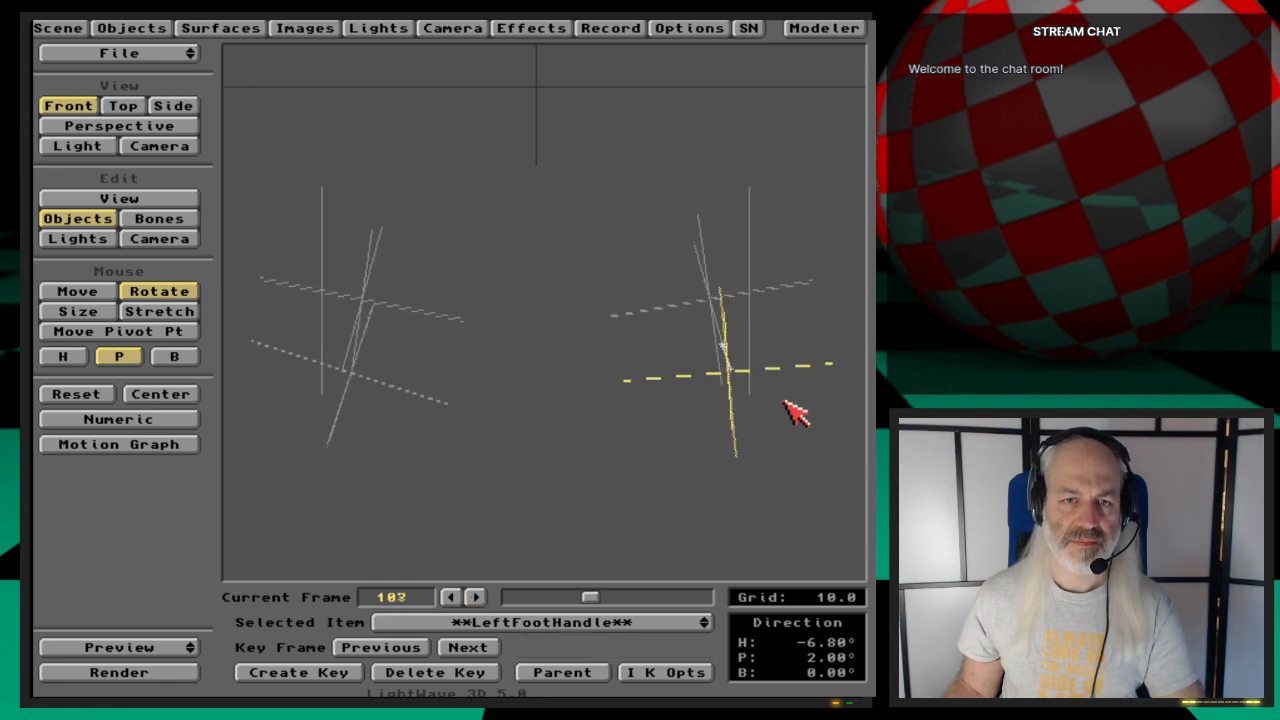
key("Right")
key("Right")
key("Right")
key("Right")
Step: Compare the positions of **RightFootHandle** and **LeftFootHandle** at frame 111
left_click(80, 291)
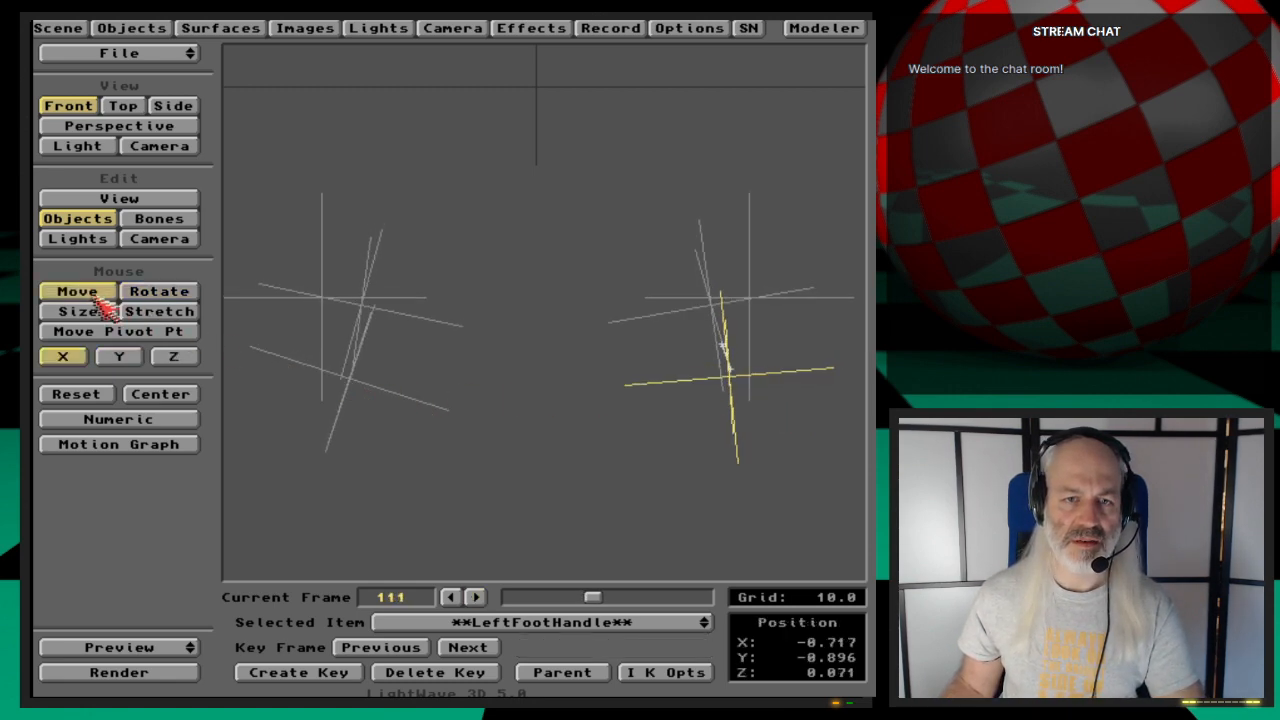
left_click(632, 640)
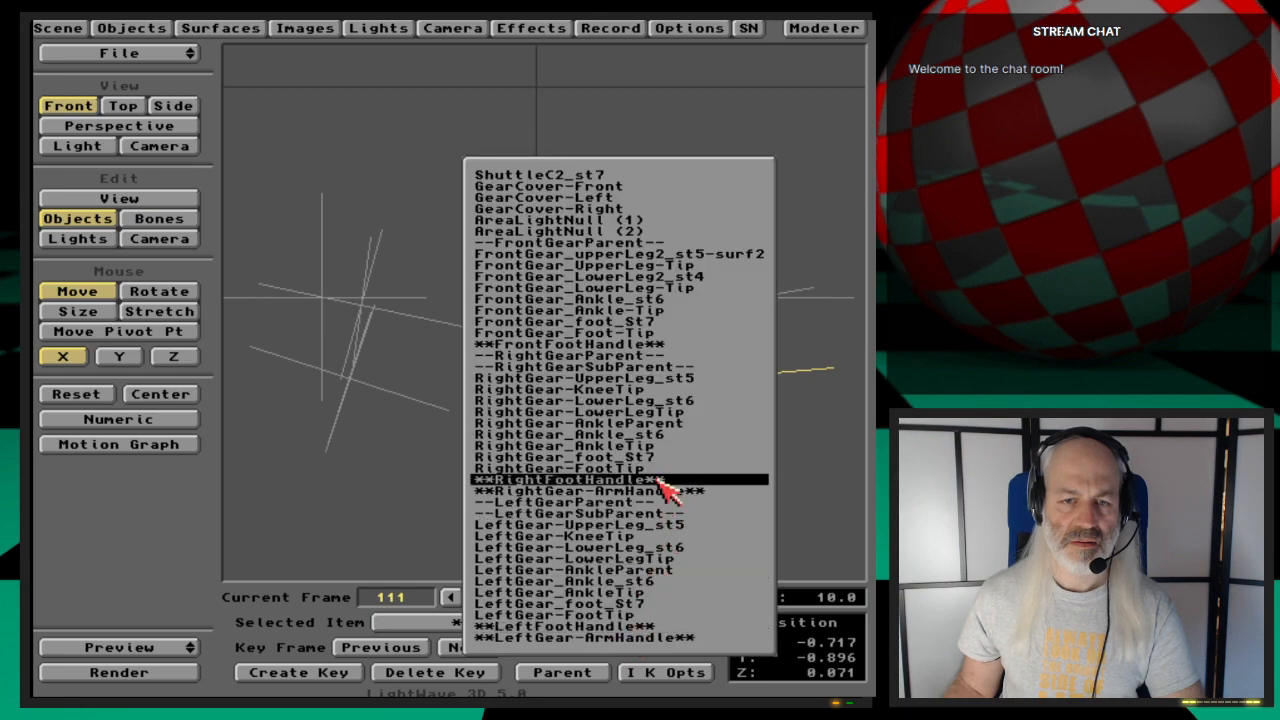
left_click(620, 480)
left_click(629, 619)
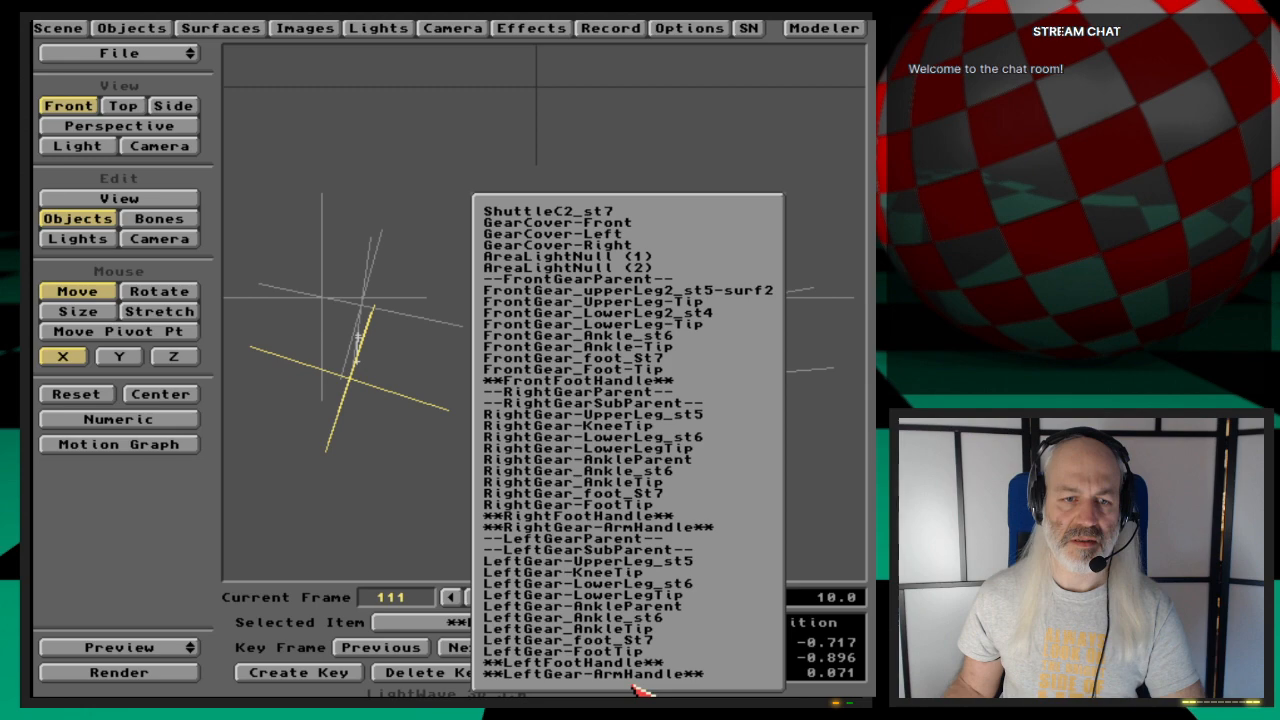
left_click(631, 661)
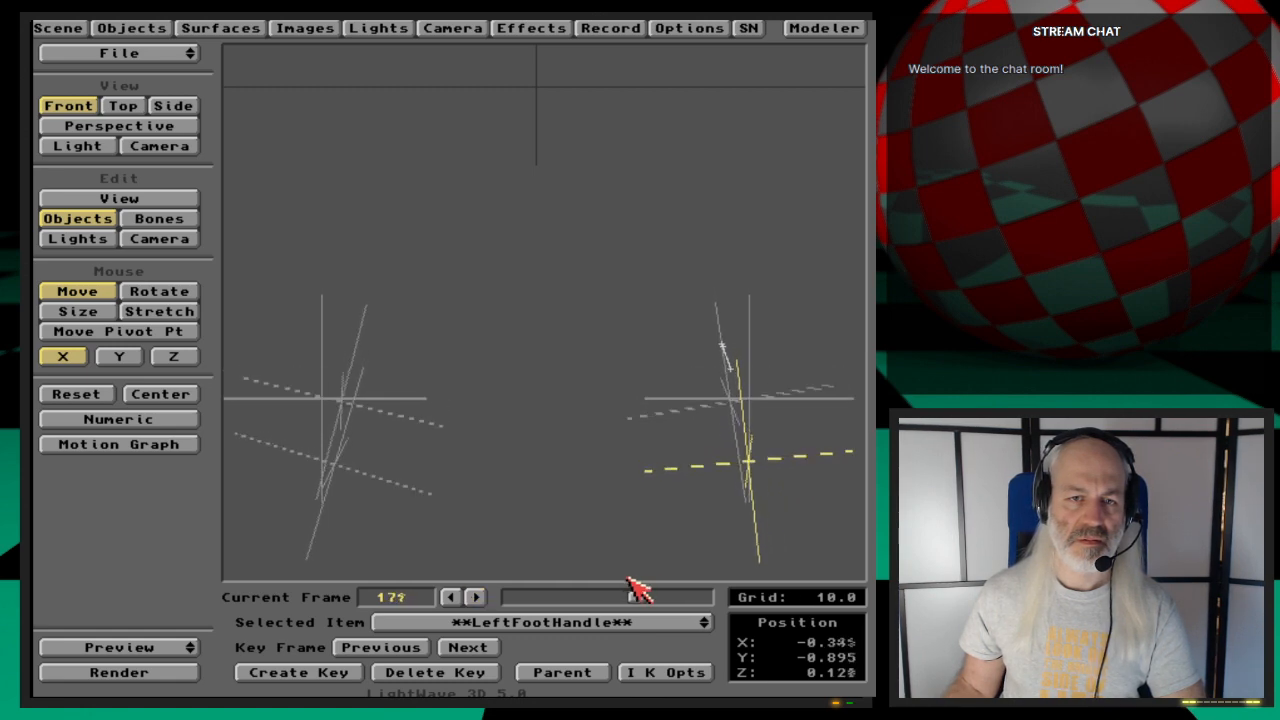
Step: Step the animation to frame 181, return to frame 169, and scrub back to frame 0 in the side view to examine the foot handles
key("Right")
key("Right")
key("Right")
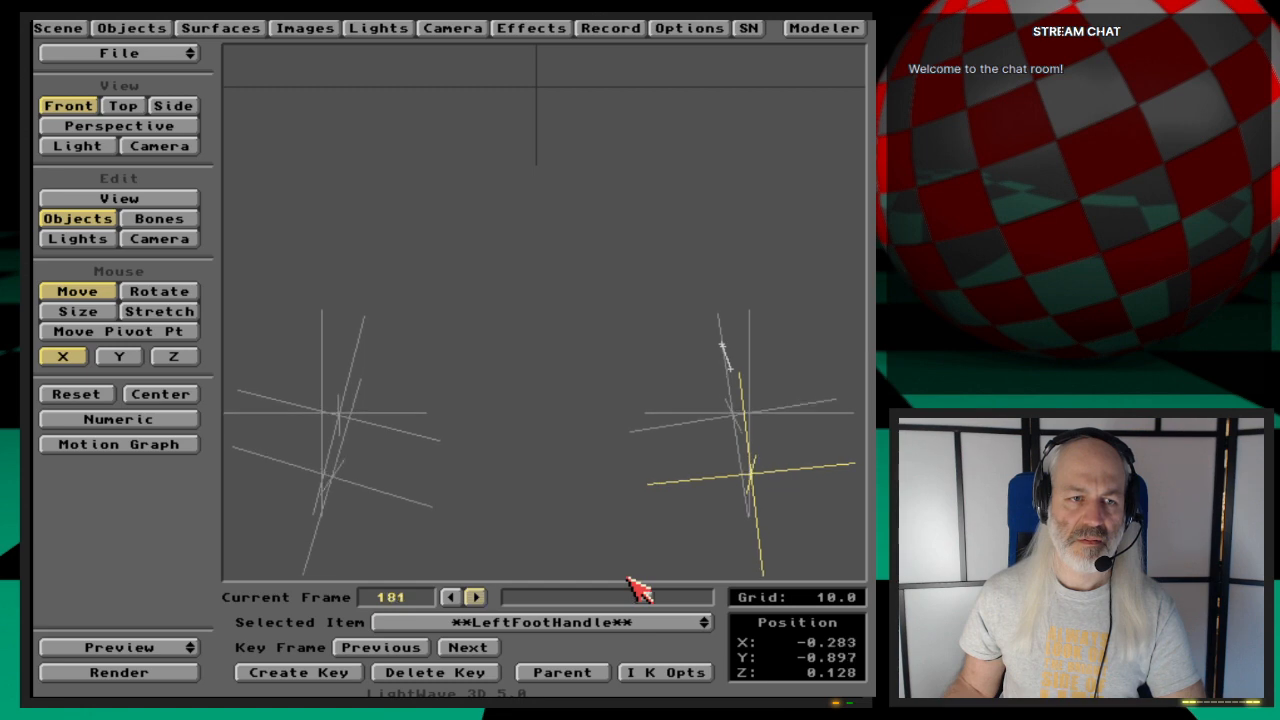
left_click_drag(643, 598, 635, 598)
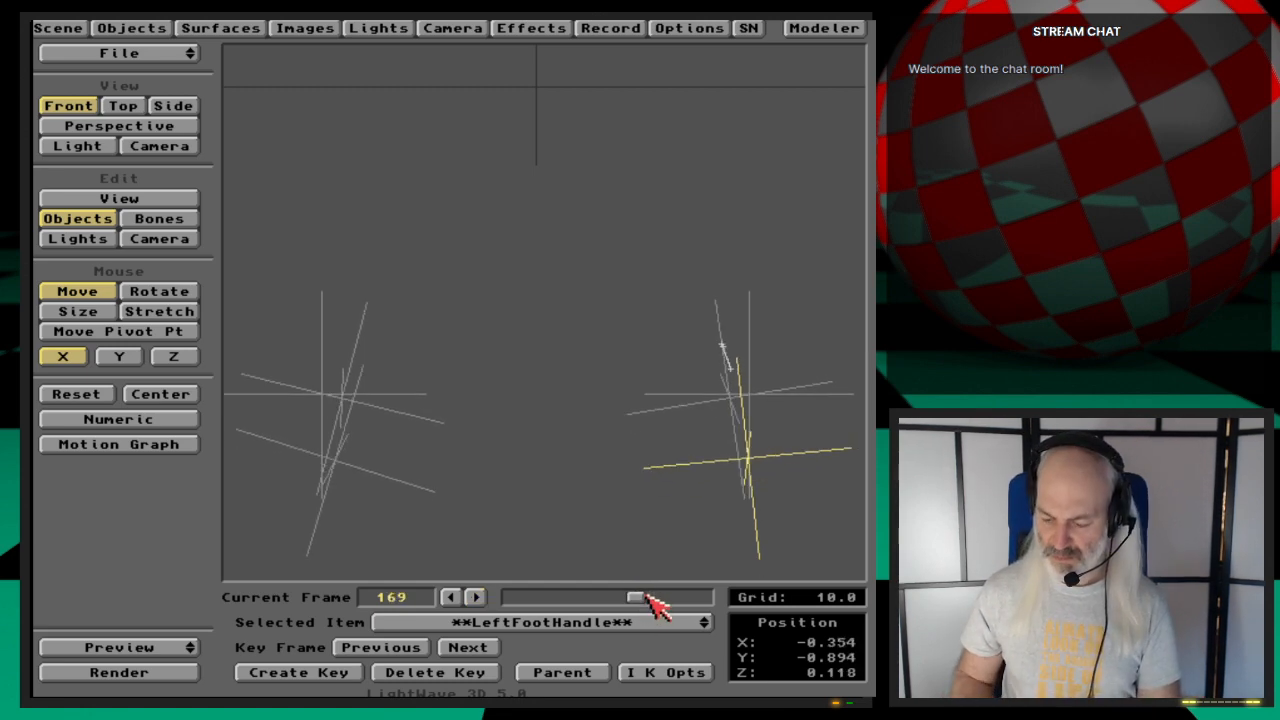
key("3")
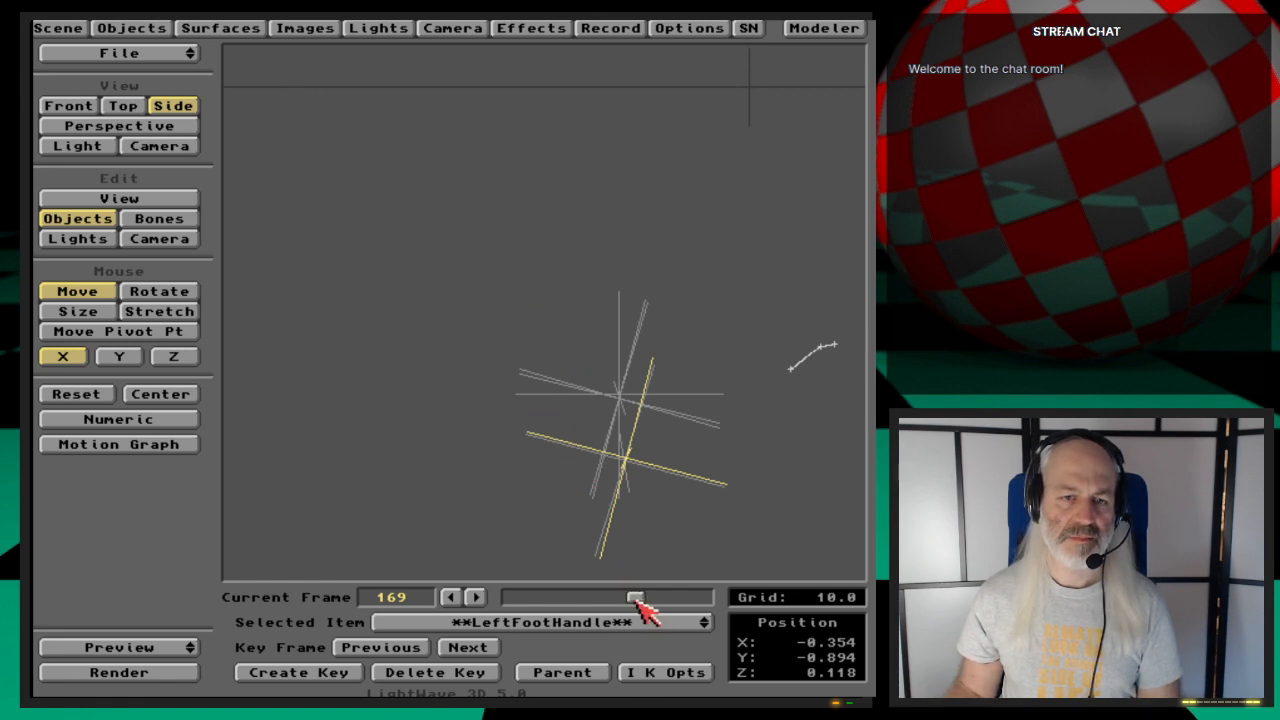
left_click_drag(640, 600, 486, 608)
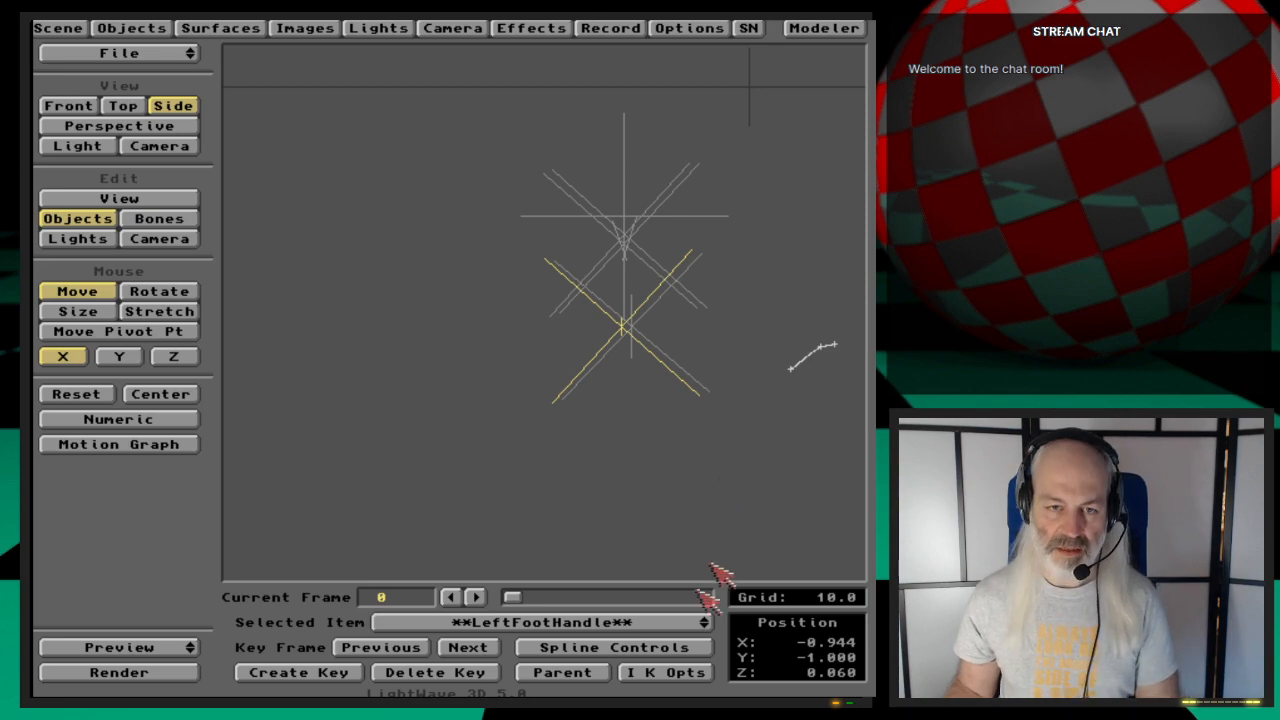
Step: Check the position of **RightFootHandle** at frame 0, and select --RightGearParent--
left_click(679, 623)
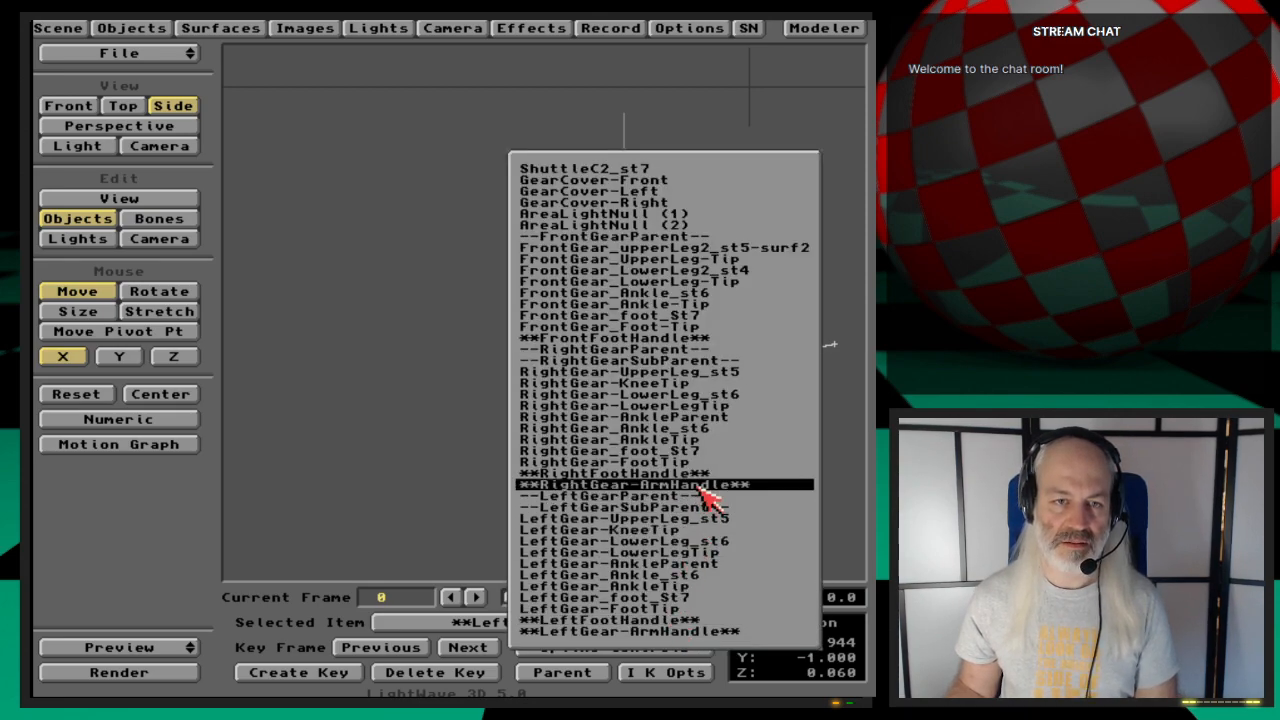
left_click(765, 474)
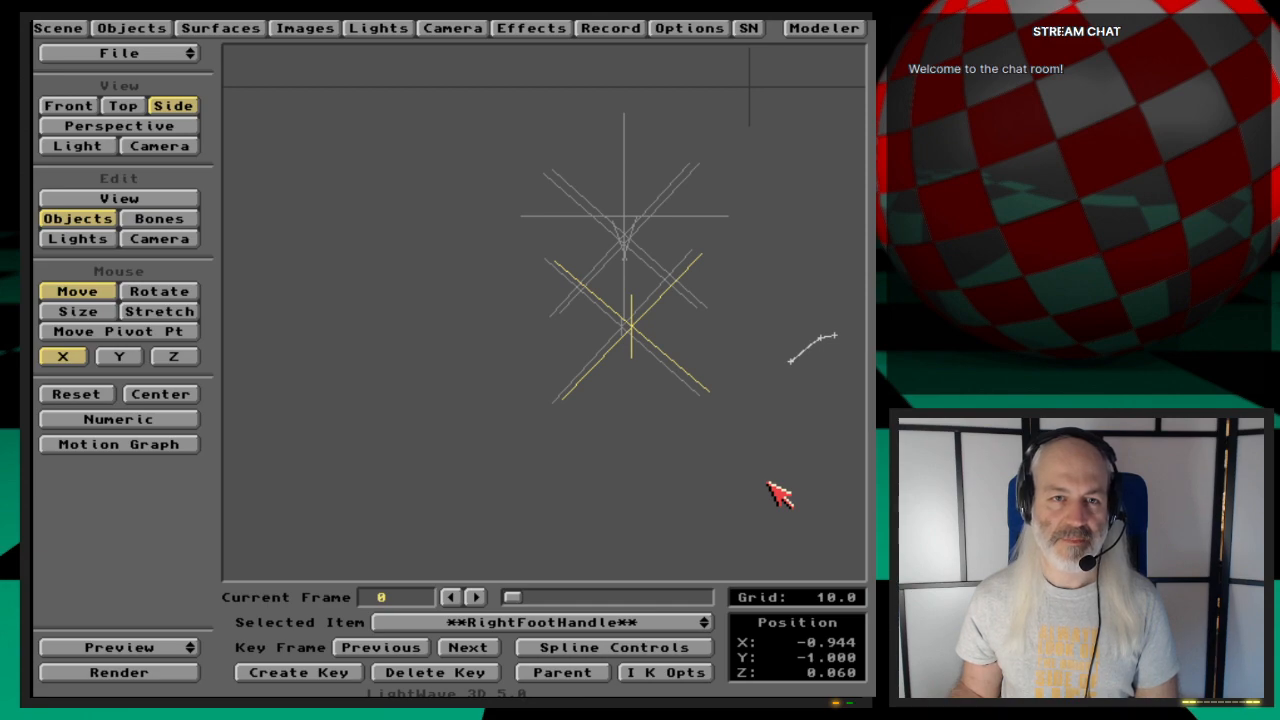
left_click(698, 621)
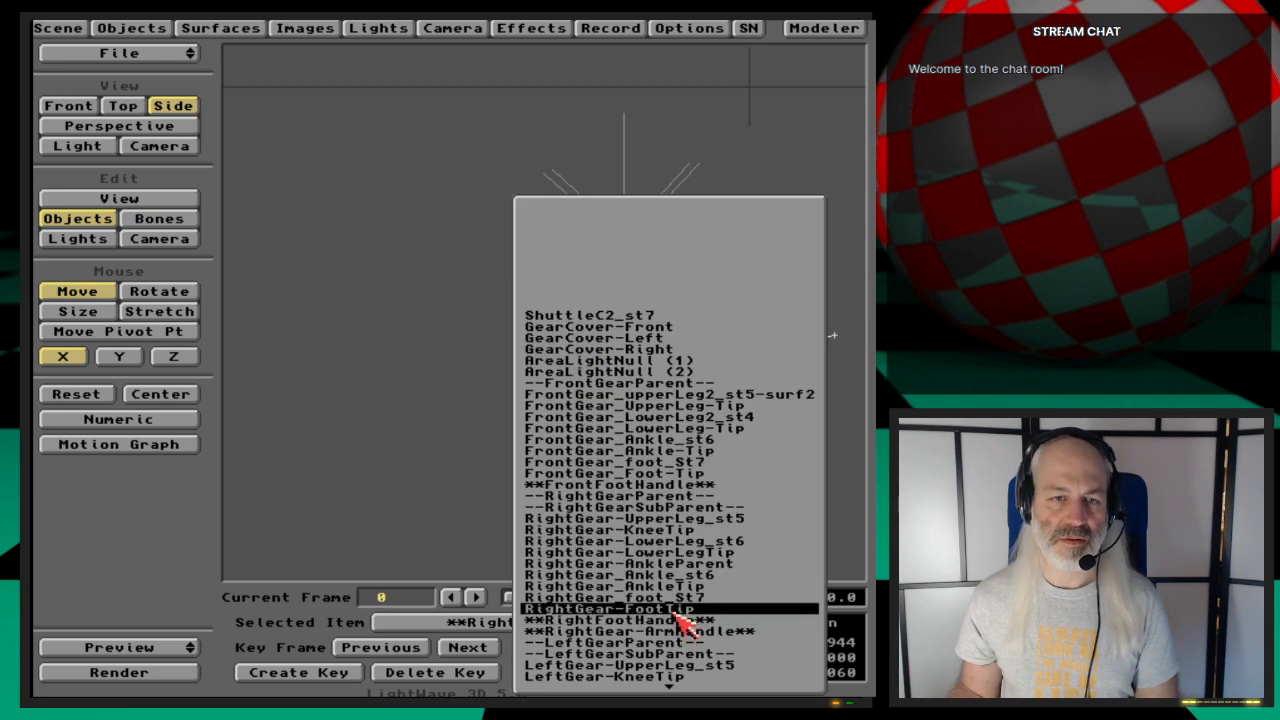
left_click(705, 496)
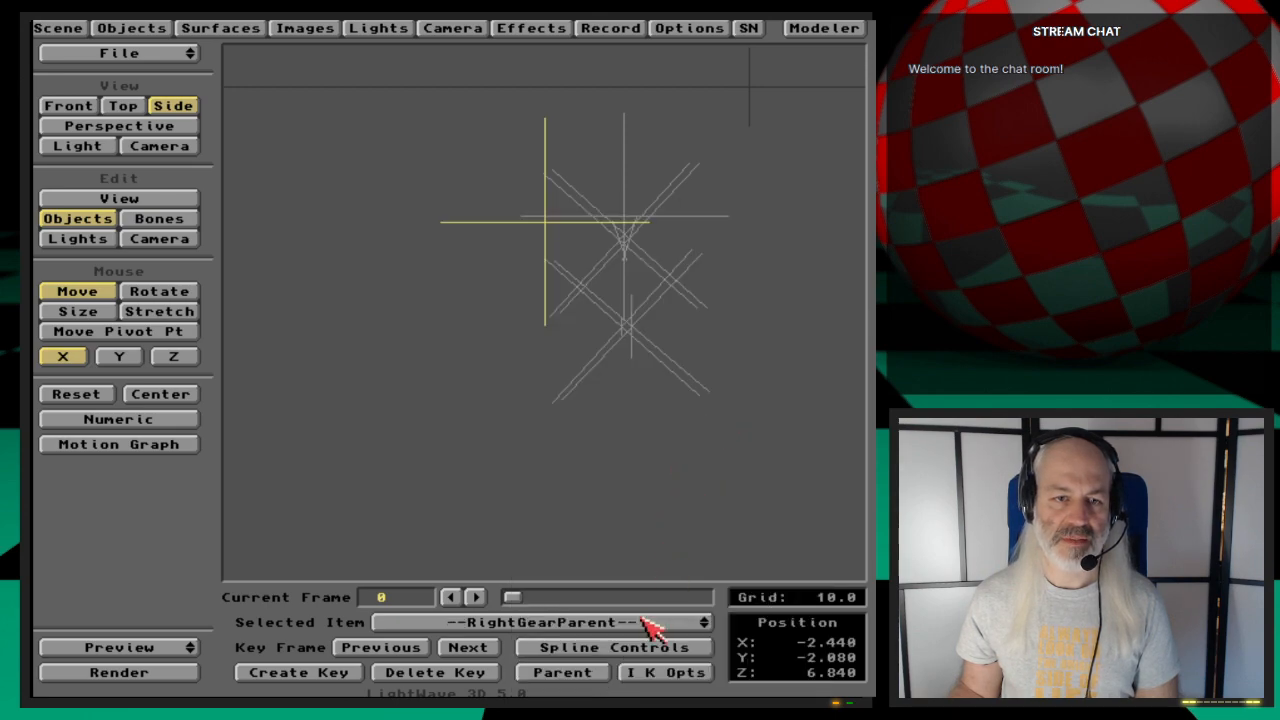
Step: Make --RightGearParent-- and --LeftGearParent-- visible in the scene, and scrub the timeline to check their movement
left_click(42, 28)
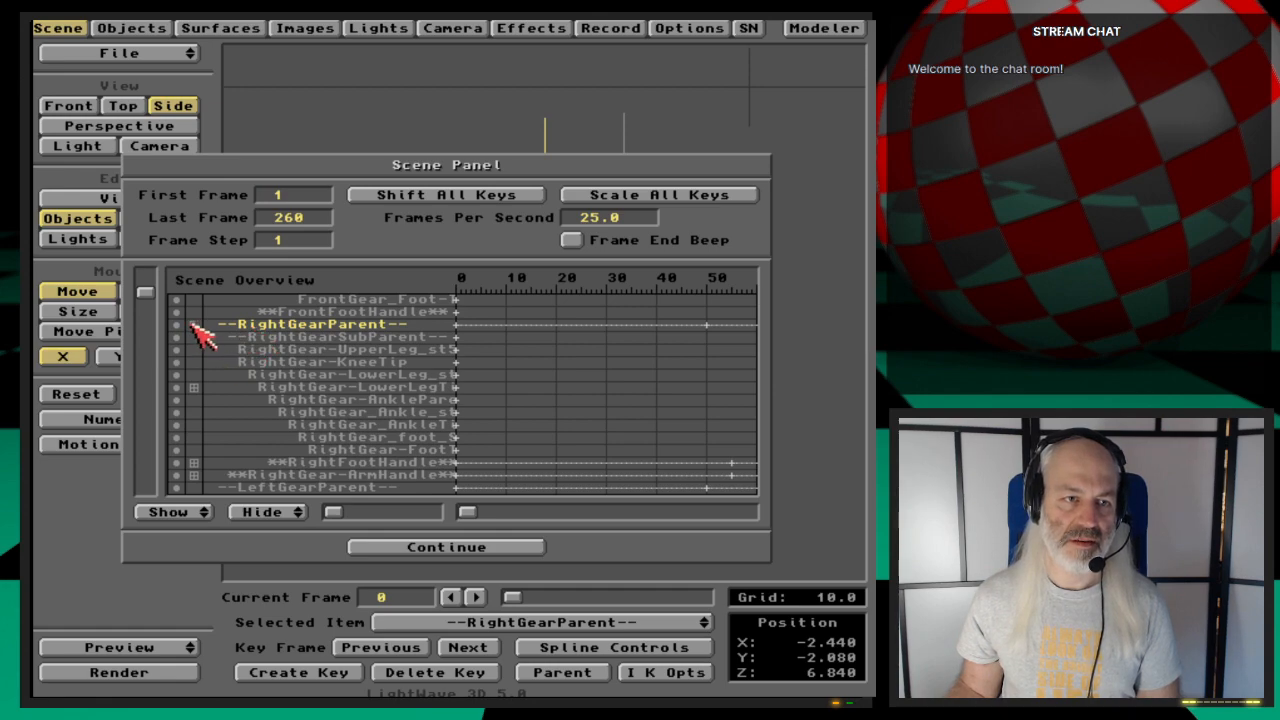
left_click_drag(150, 295, 151, 321)
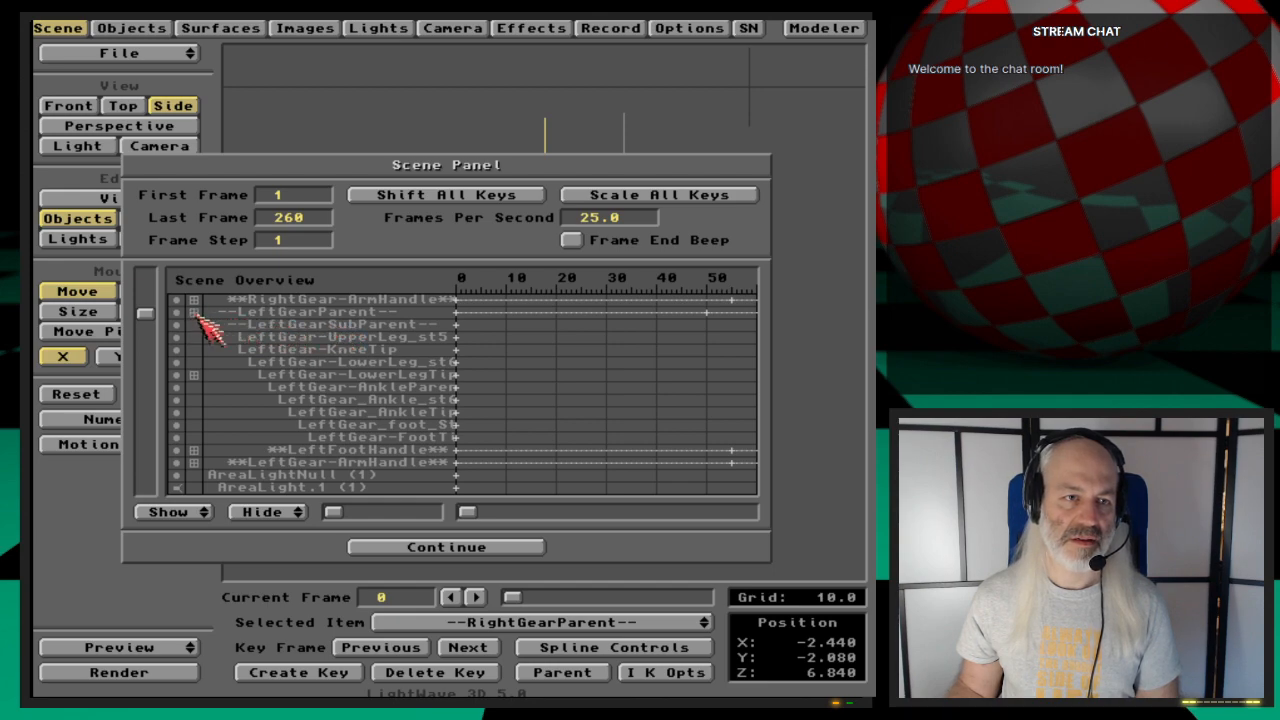
left_click(490, 546)
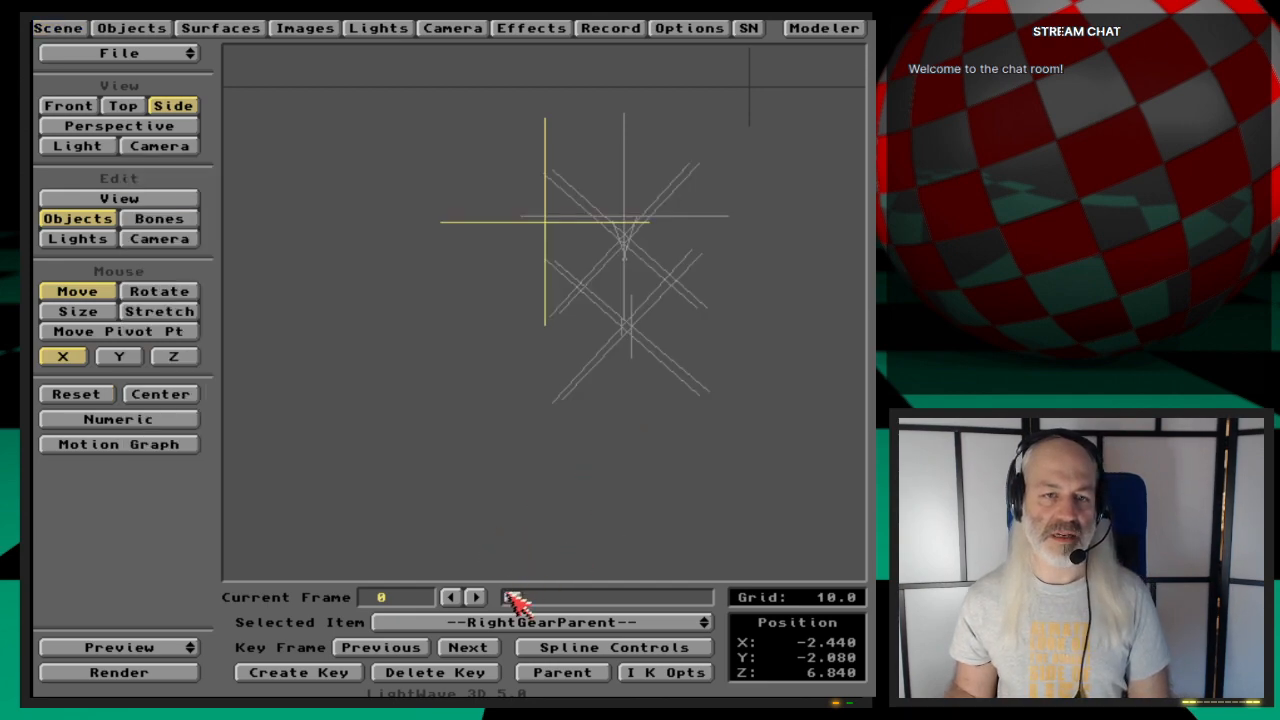
mouse_move(510, 598)
left_mouse_down()
mouse_move(614, 596)
mouse_move(510, 597)
left_mouse_up()
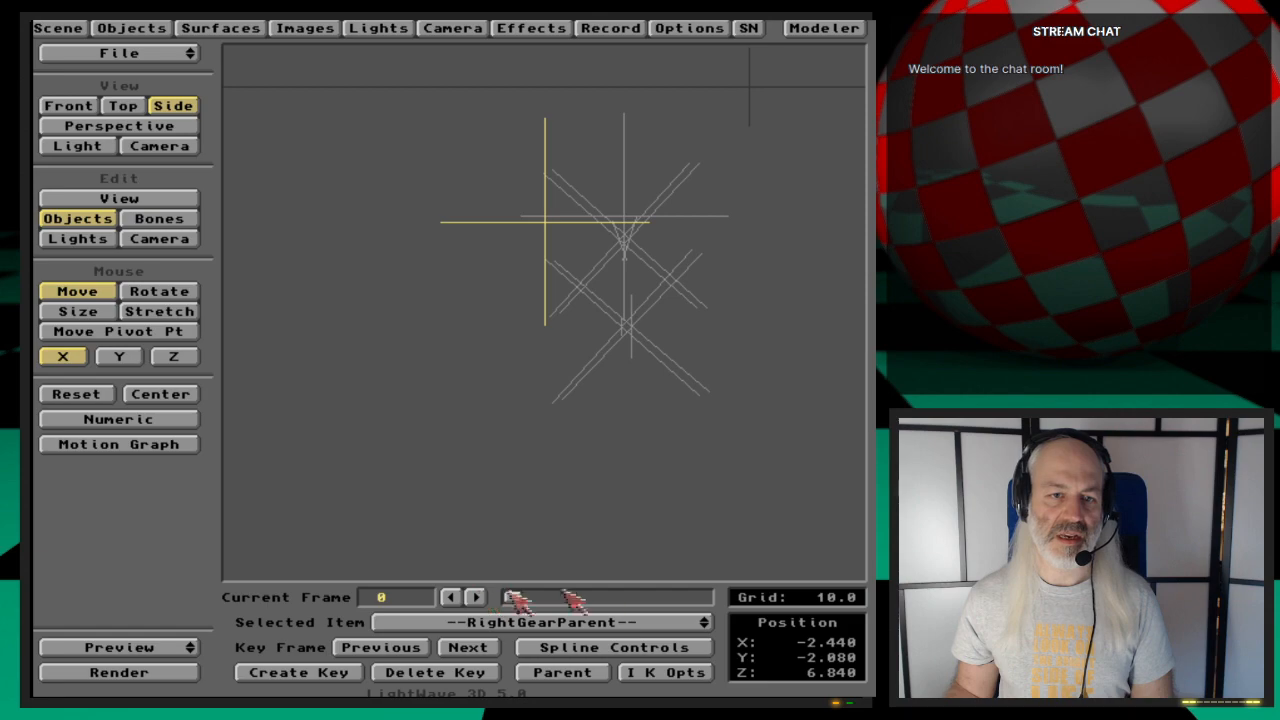
left_click(620, 622)
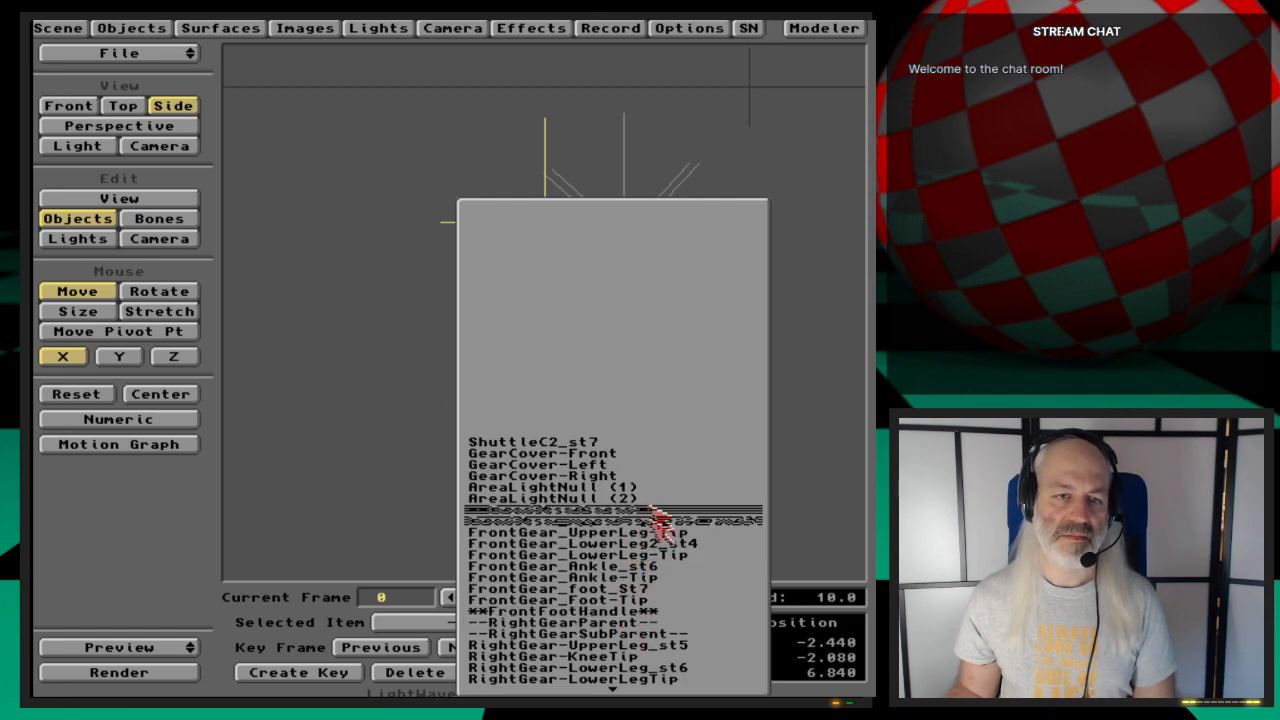
left_click(665, 623)
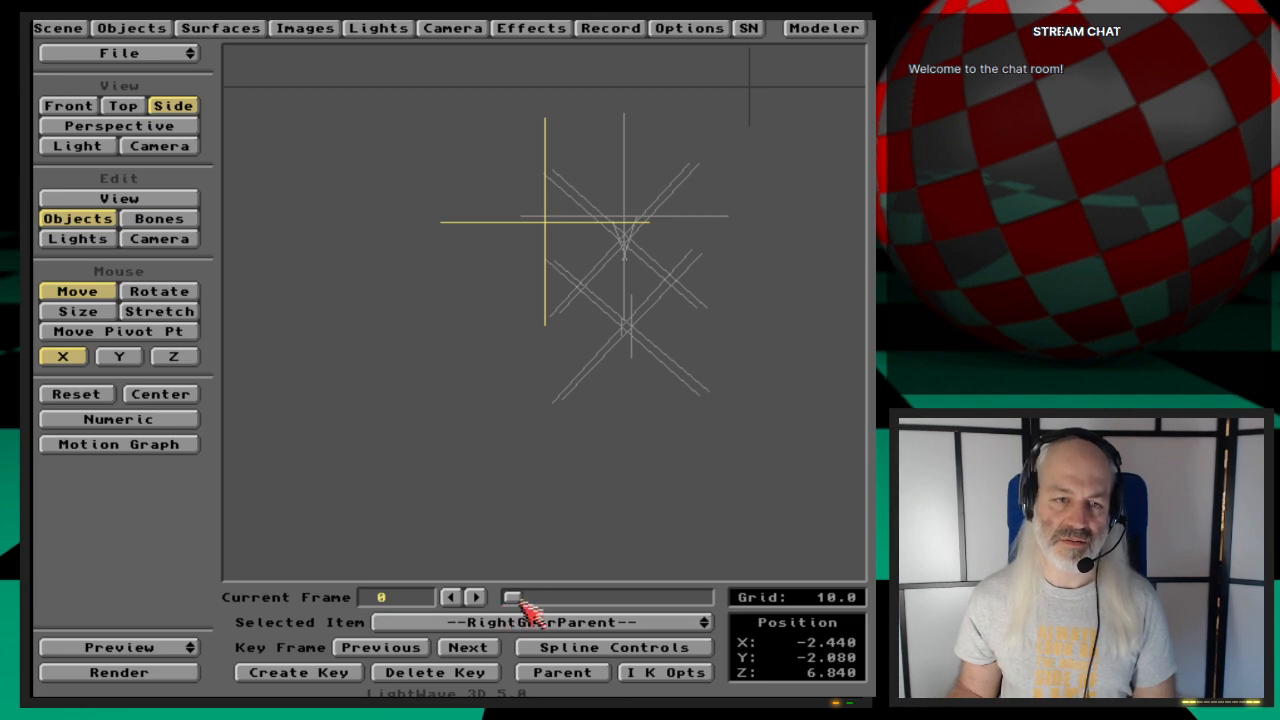
Step: Make --RightGearSubParent-- and --LeftGearSubParent-- visible in the scene, and scrub the timeline to check them
left_click(58, 27)
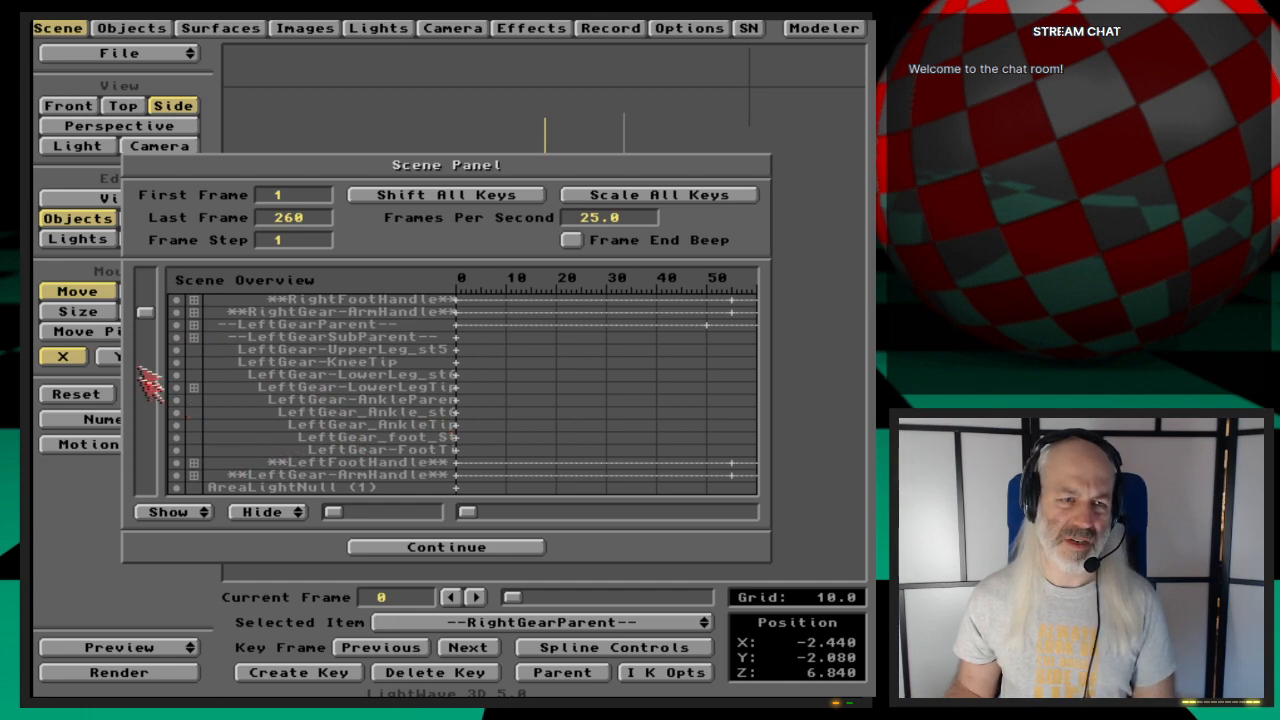
scroll(148, 316, "up", 5)
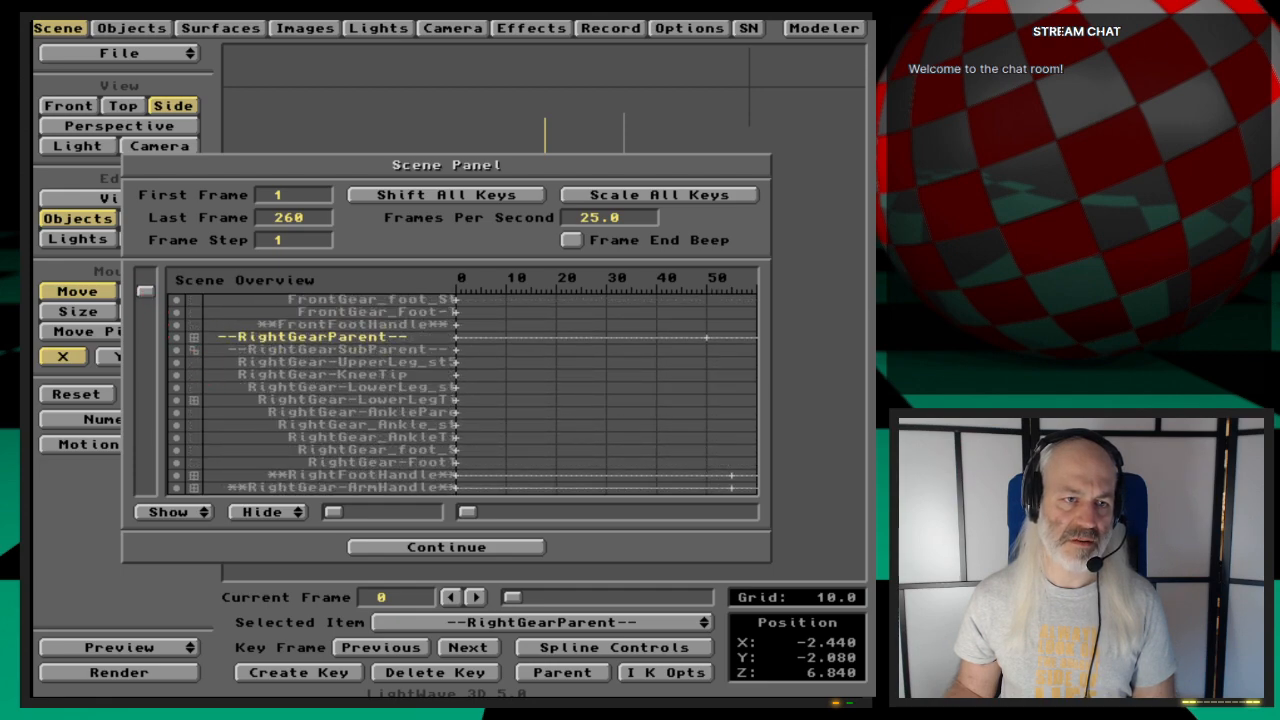
left_click(496, 553)
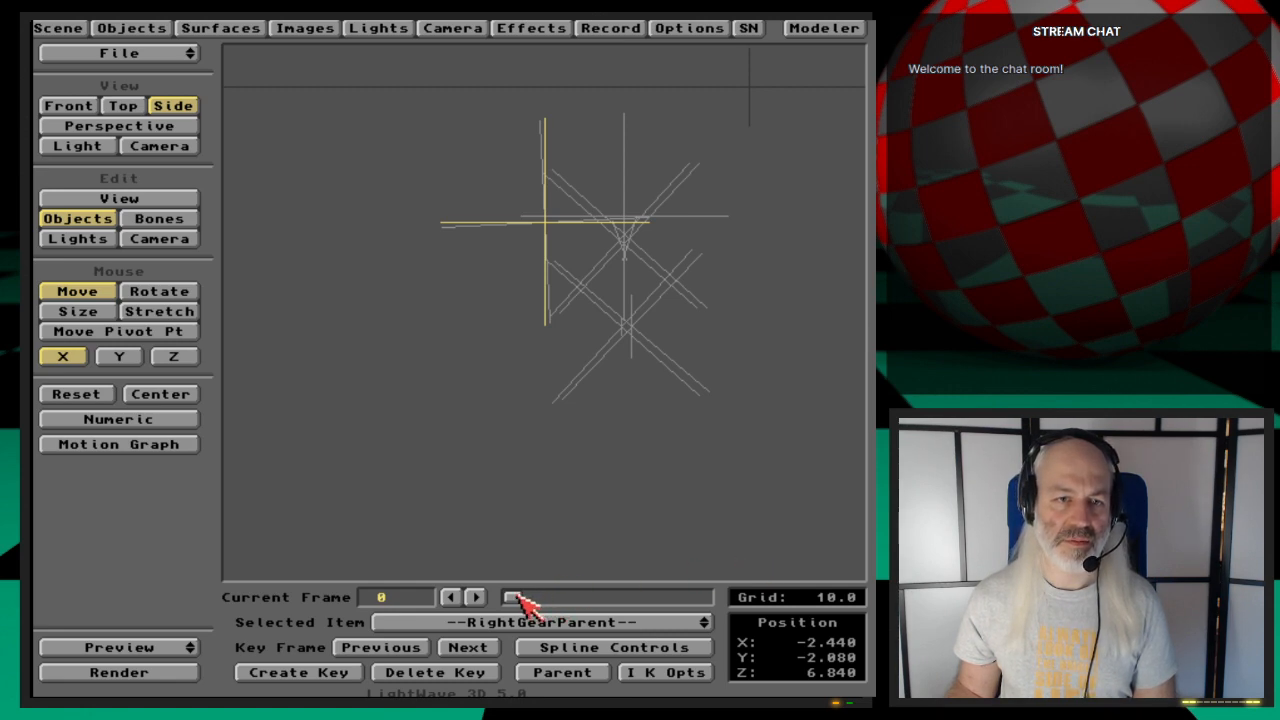
left_click_drag(518, 596, 480, 600)
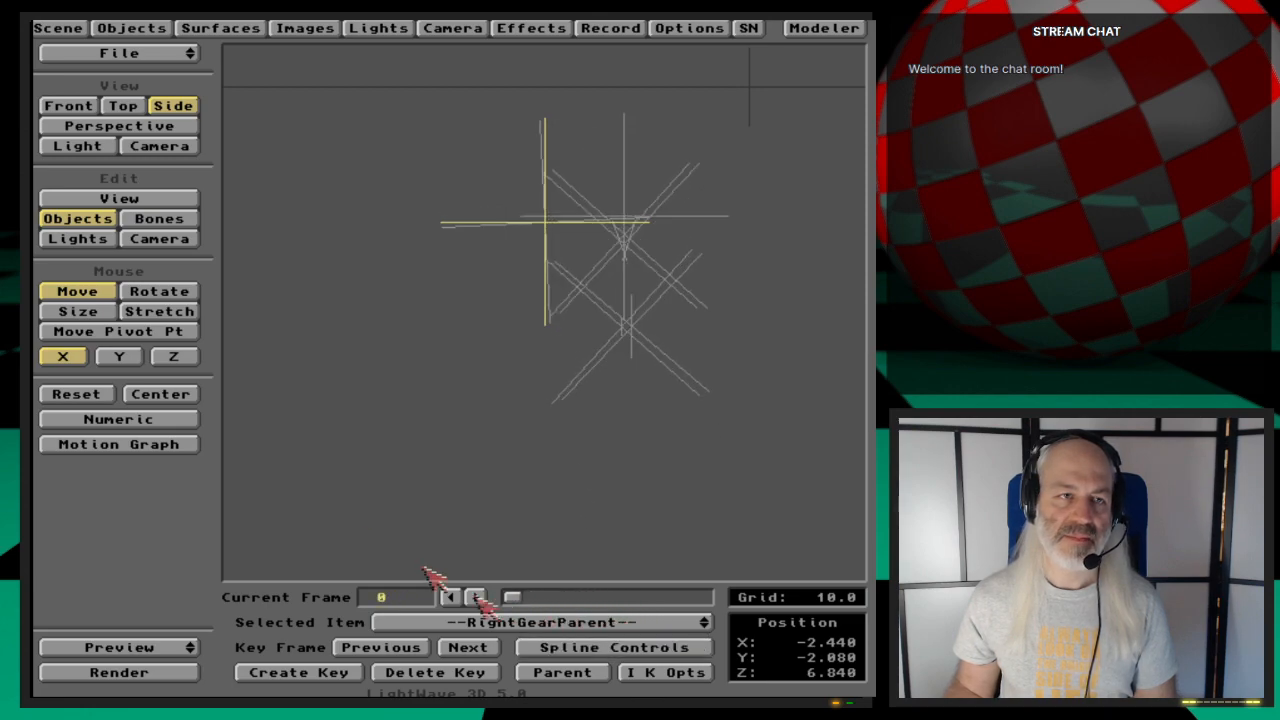
Step: Hide --RightGearParent-- and --LeftGearParent-- in the scene again
left_click(37, 25)
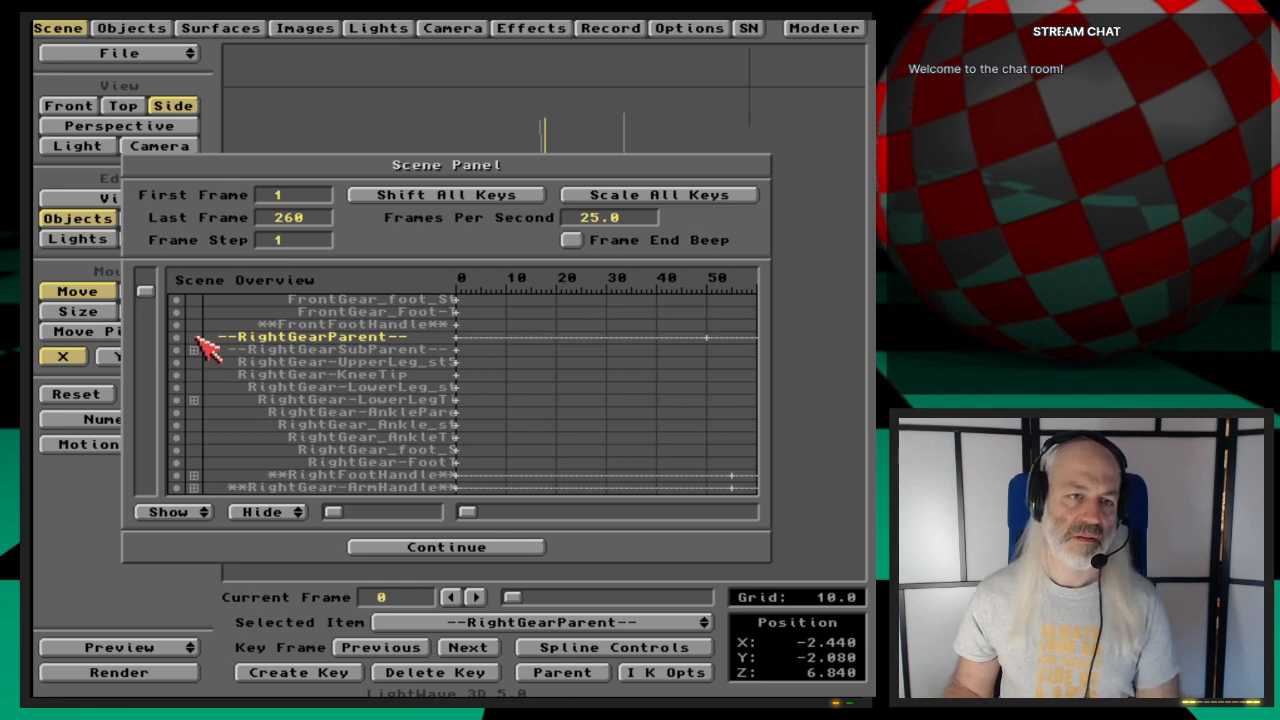
mouse_move(145, 288)
left_mouse_down()
mouse_move(146, 274)
mouse_move(155, 300)
left_mouse_up()
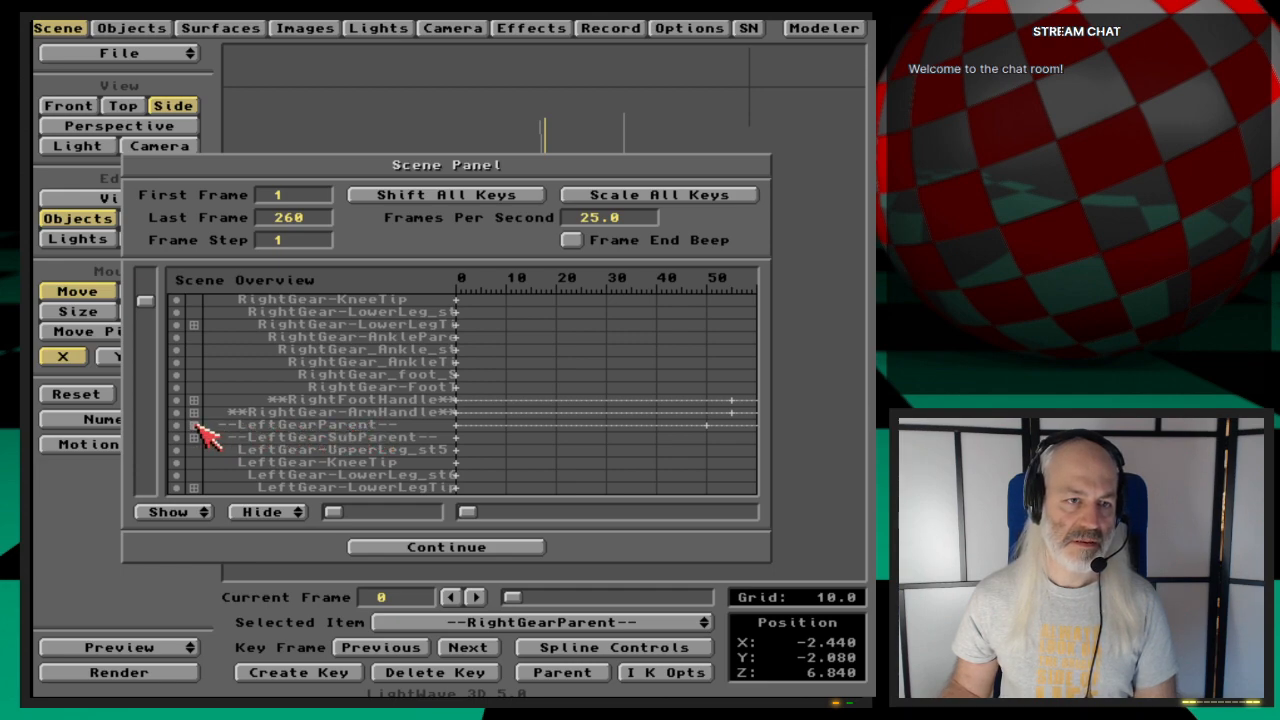
left_click(506, 544)
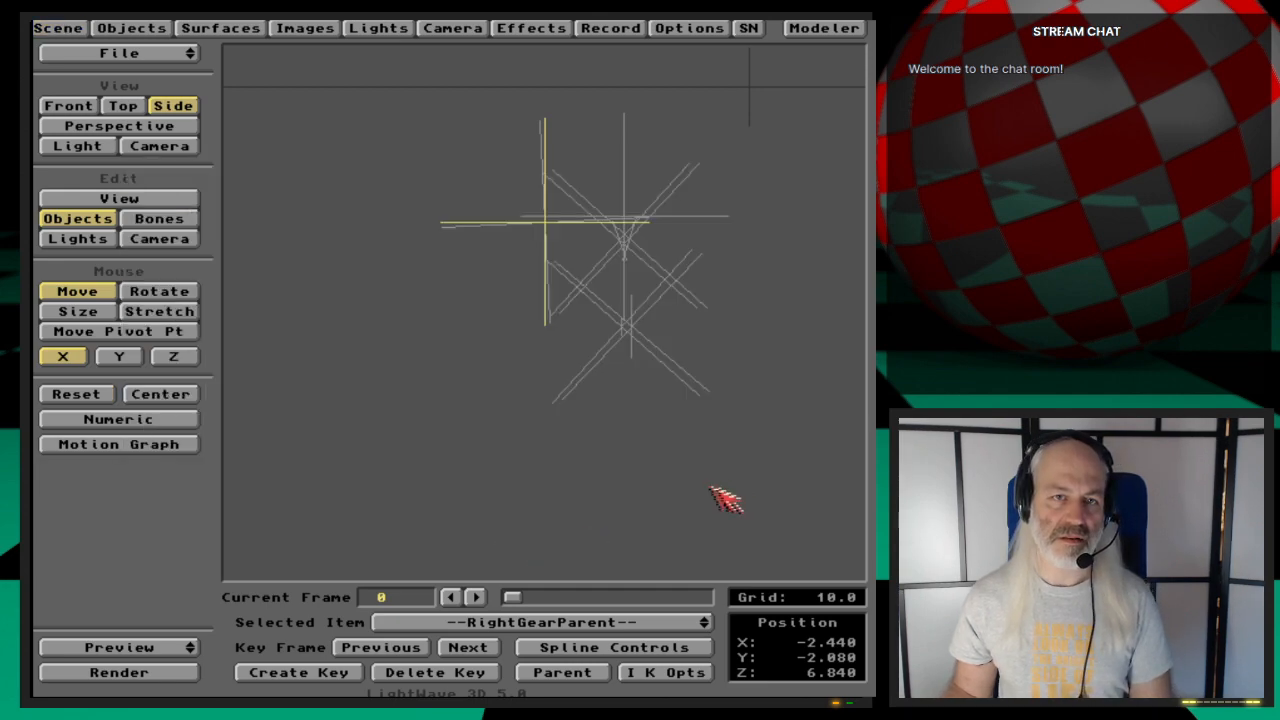
Step: Select --RightGearSubParent-- and then --LeftGearSubParent-- to compare their positions at frame 0
left_click(175, 397)
key("period")
key("period")
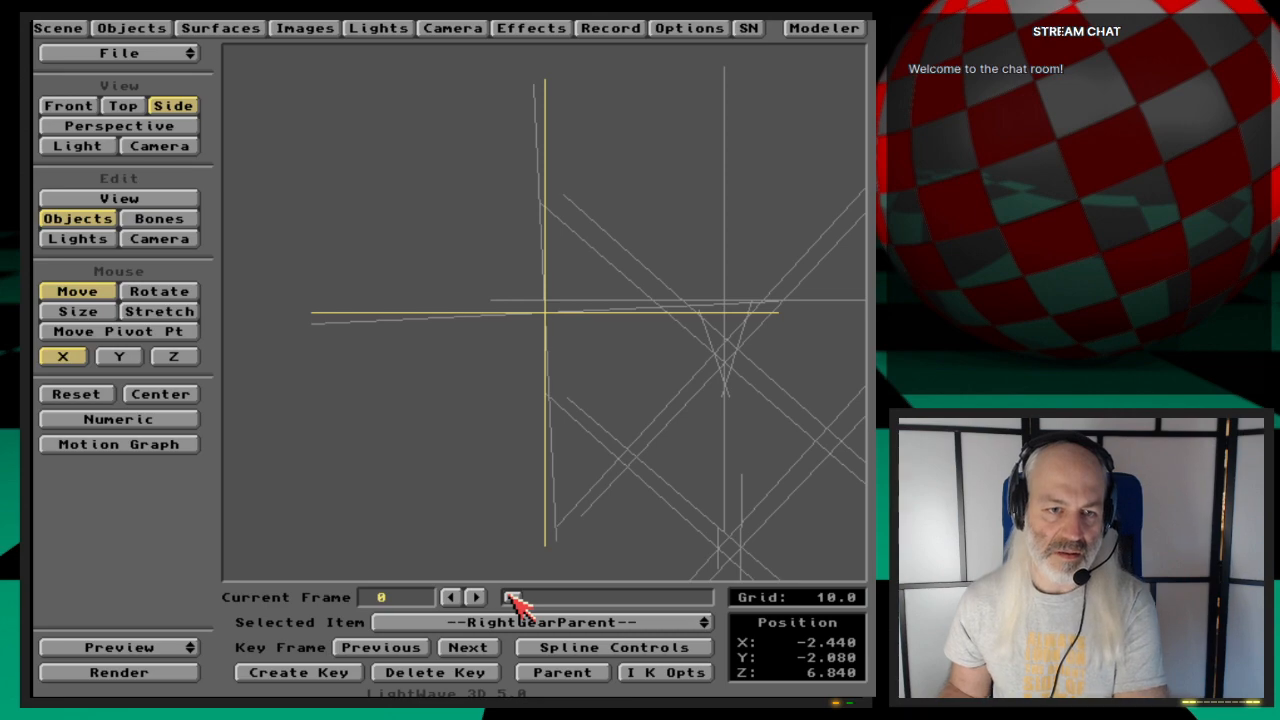
left_click_drag(607, 622, 680, 404)
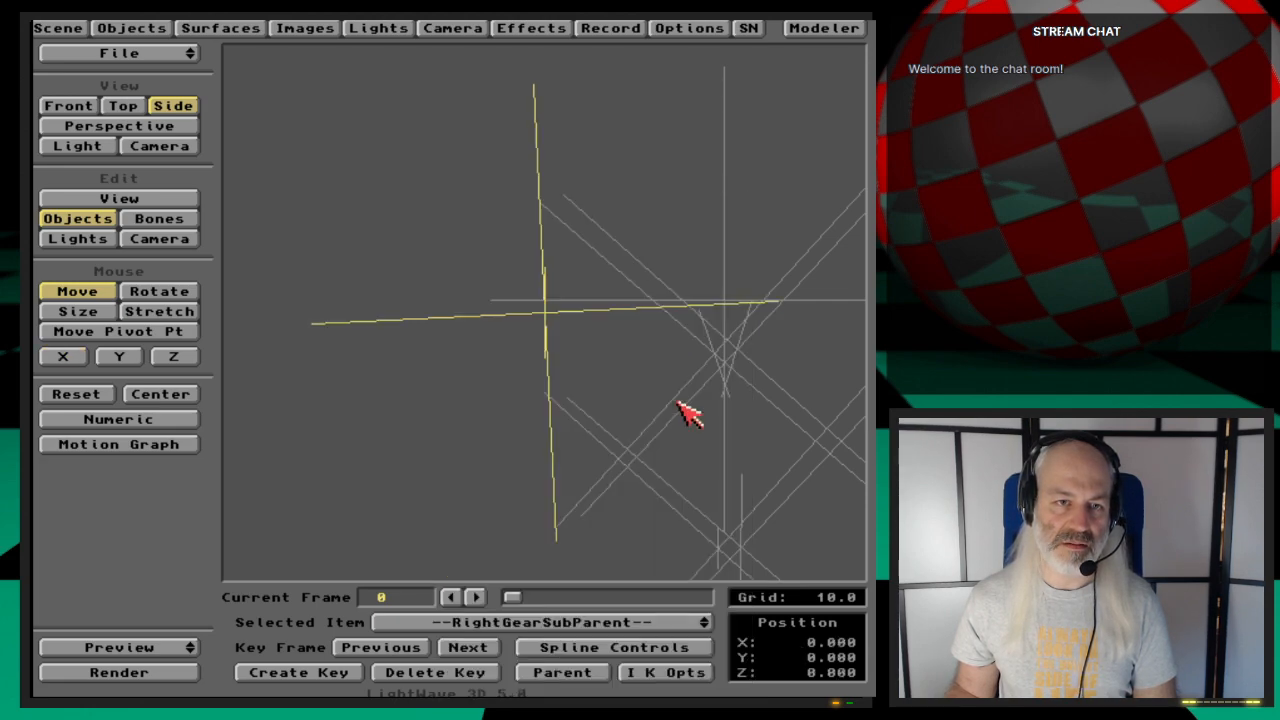
left_click_drag(634, 622, 677, 551)
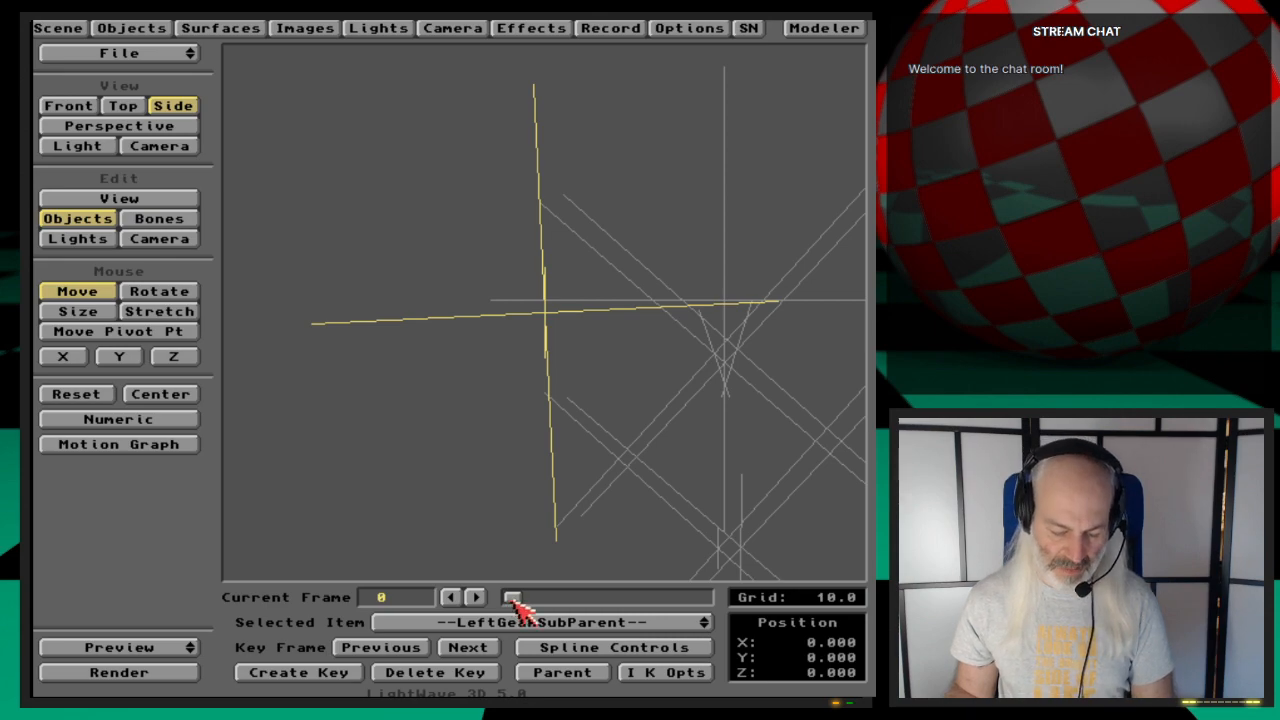
Step: Go to frame 55 and step forward to frame 82 to examine how the left and right sub-parents rotate
key("comma")
left_click_drag(514, 599, 449, 594)
left_click(410, 597)
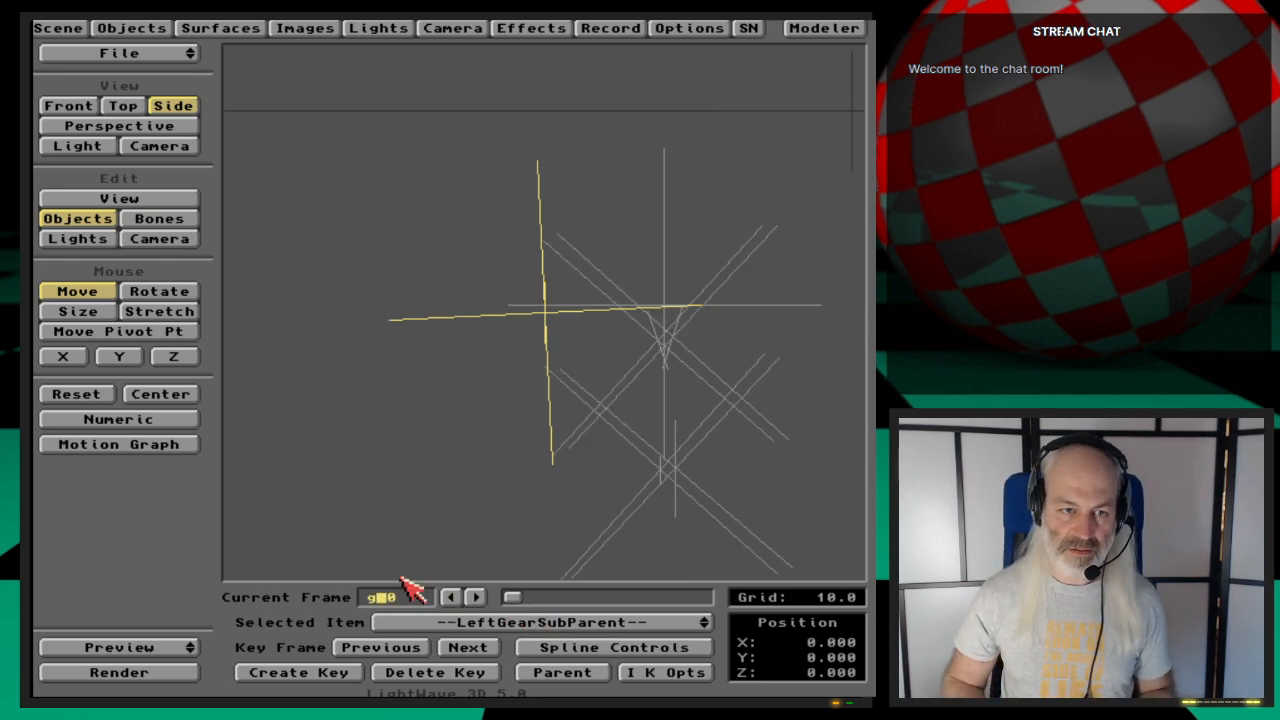
key("BackSpace")
key("Delete")
key("Return")
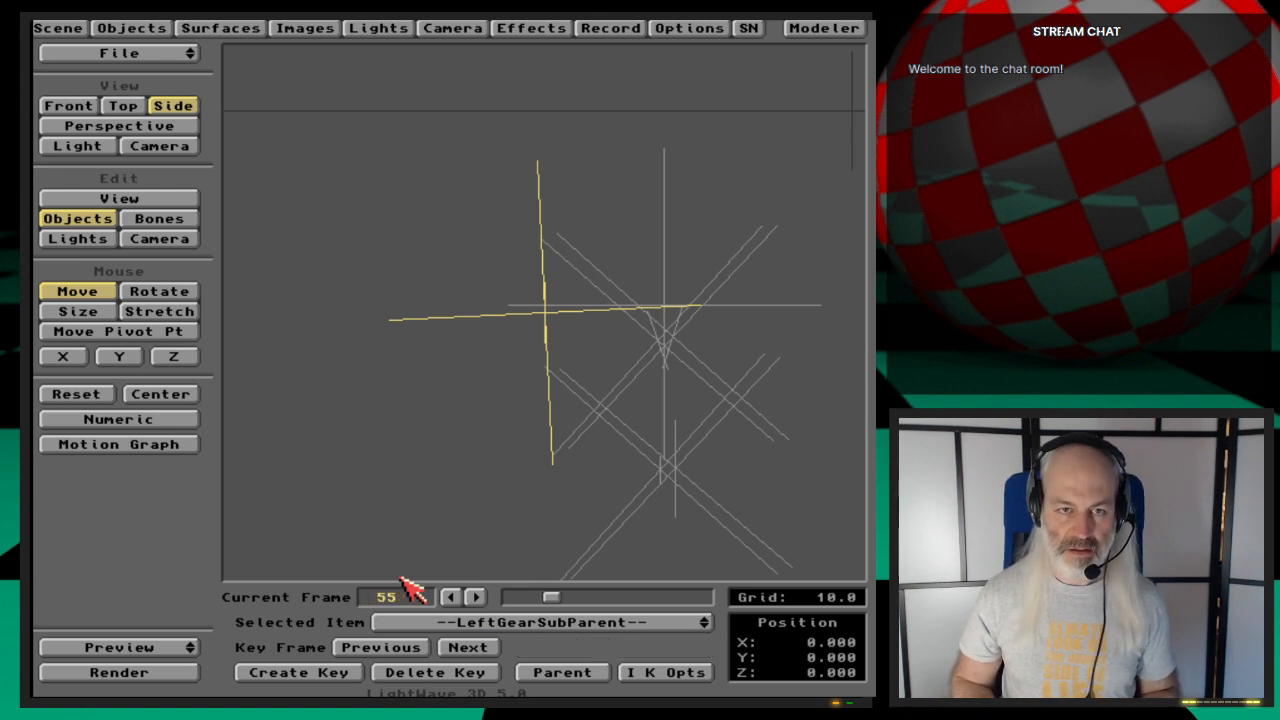
key("Right")
key("Right")
key("Right")
key("Right")
key("Right")
key("Right")
key("Right")
key("Right")
key("Right")
key("Right")
key("Right")
key("Right")
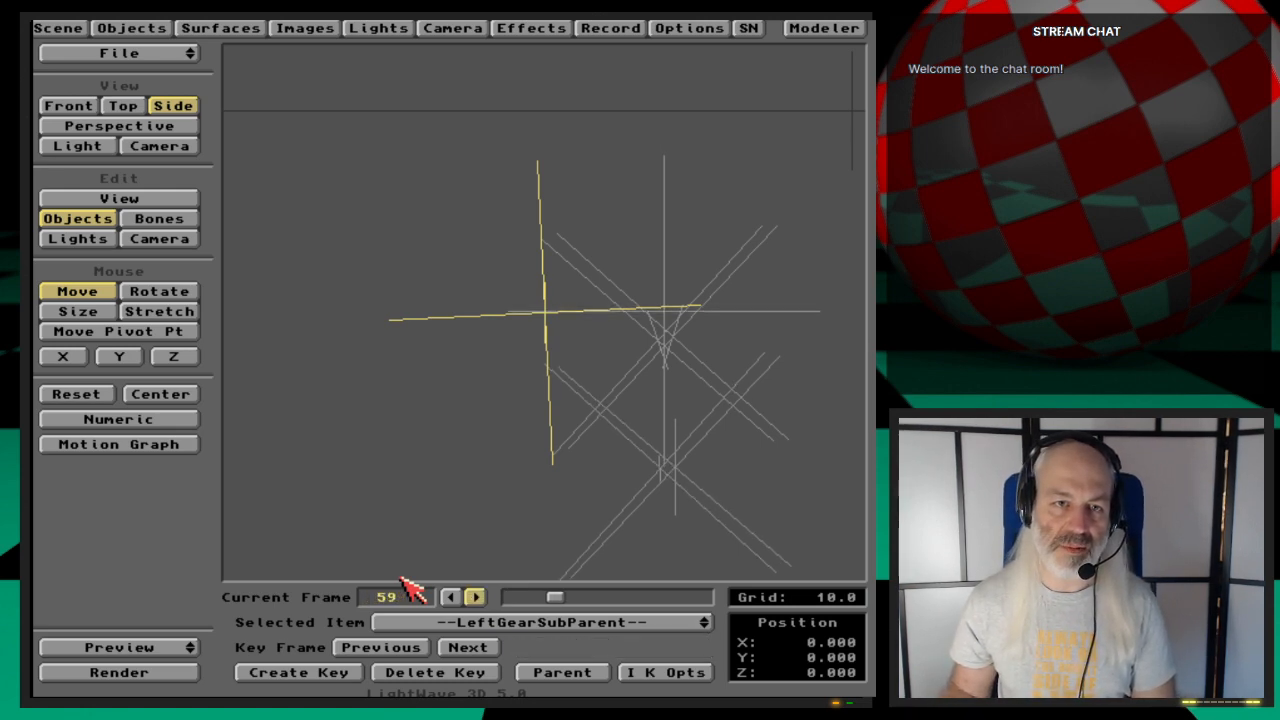
key("Right")
key("Right")
key("Right")
key("Right")
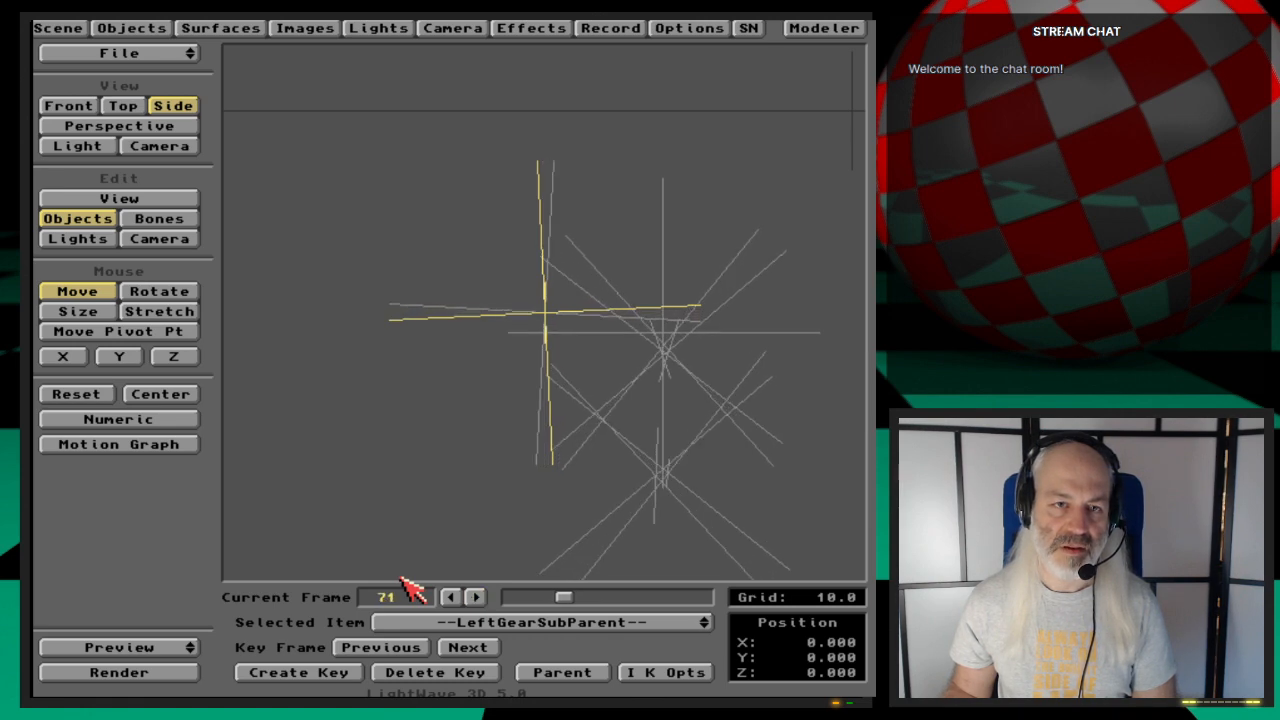
key("Right")
key("Right")
key("Right")
key("Right")
key("Right")
key("Right")
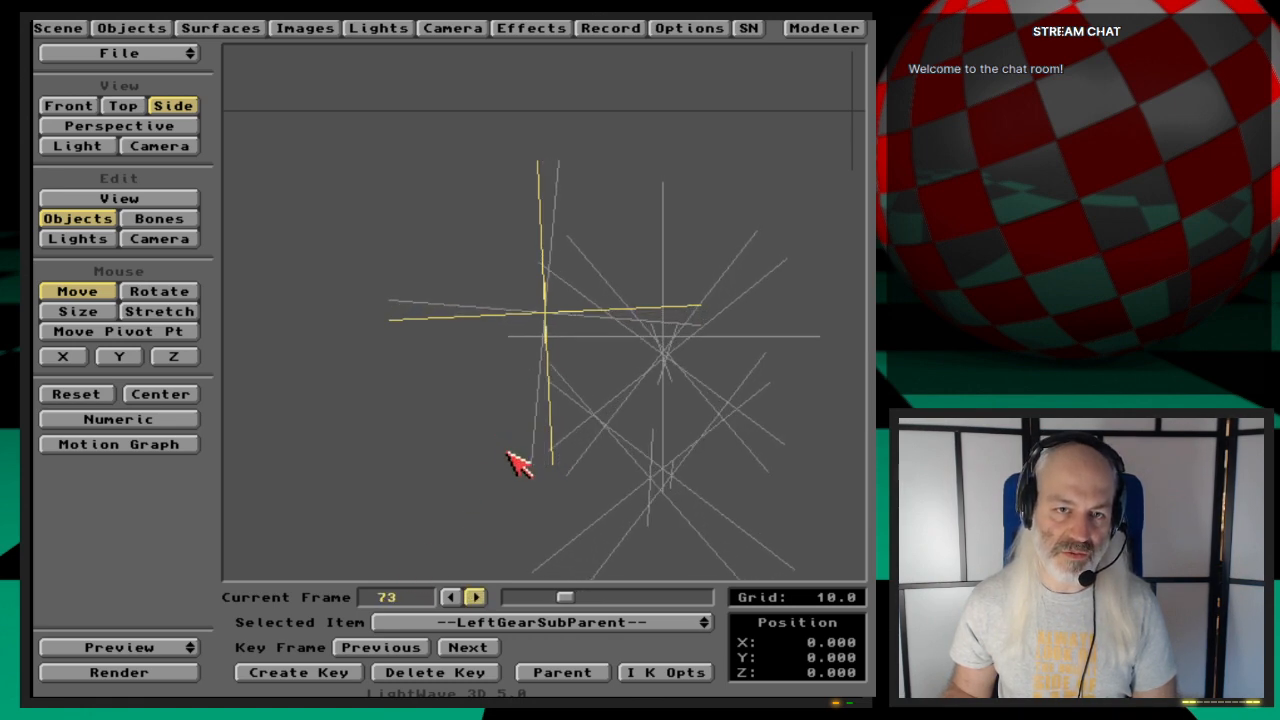
key("Right")
key("Right")
key("Right")
key("Right")
key("Right")
key("Right")
key("Right")
key("Right")
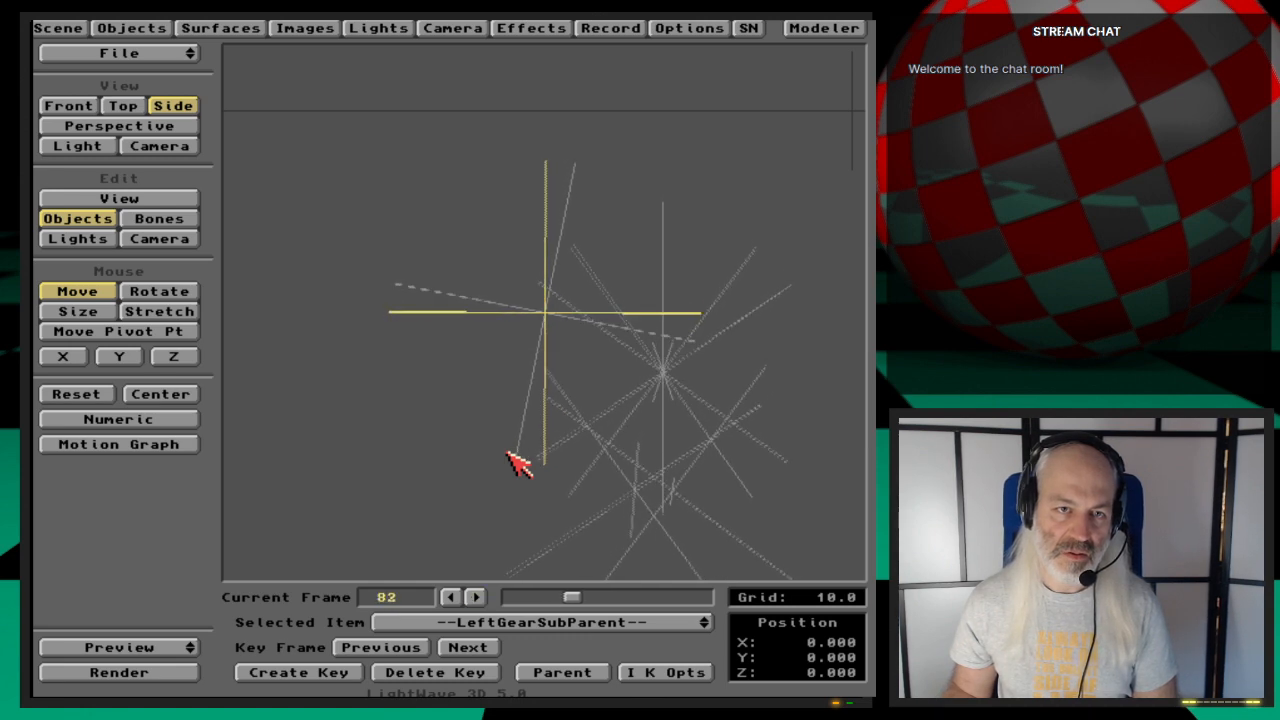
Step: Step the animation backwards from frame 82 to re-examine when each gear sub-parent moves
key("Left")
key("Left")
key("Left")
key("Left")
key("Left")
key("Left")
key("Left")
key("Left")
key("Left")
key("Left")
key("Left")
key("Left")
key("Left")
key("Left")
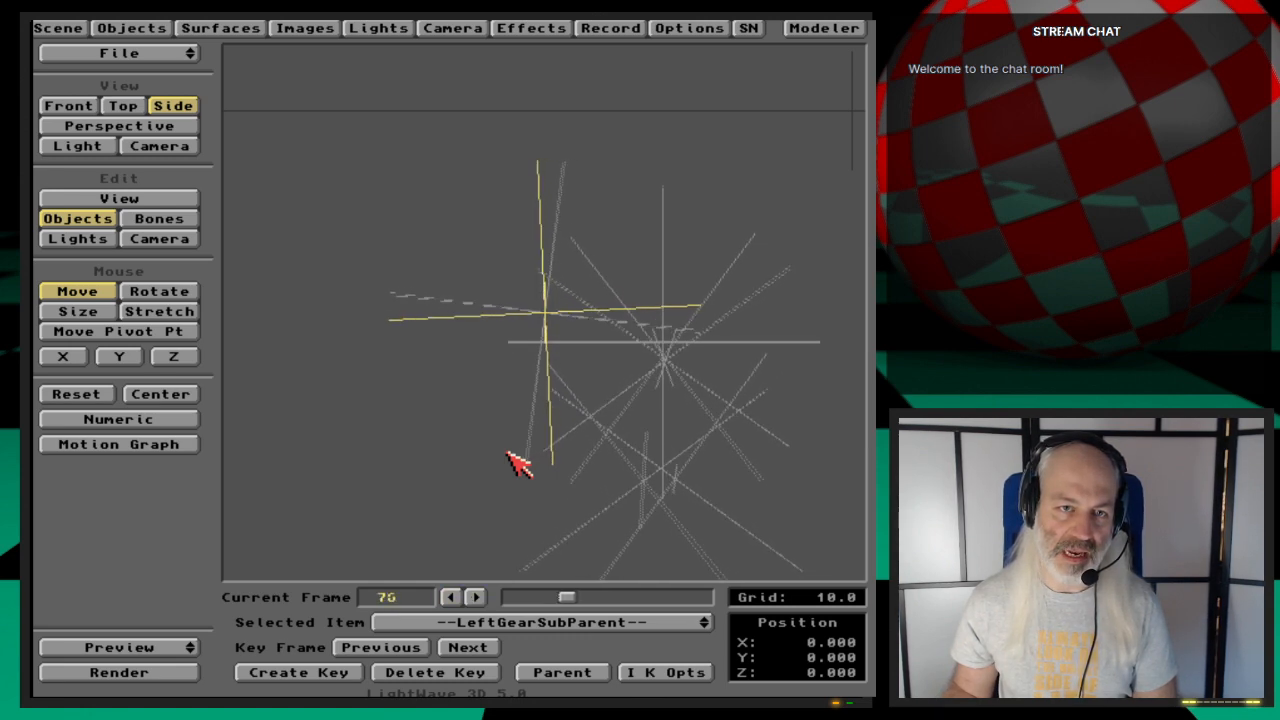
Step: Step the animation back from frame 76 to 69 and forward again to examine when the gear sub-parents move, then return to frame 0
key("Left")
key("Left")
key("Left")
key("Left")
key("Left")
key("Left")
key("Left")
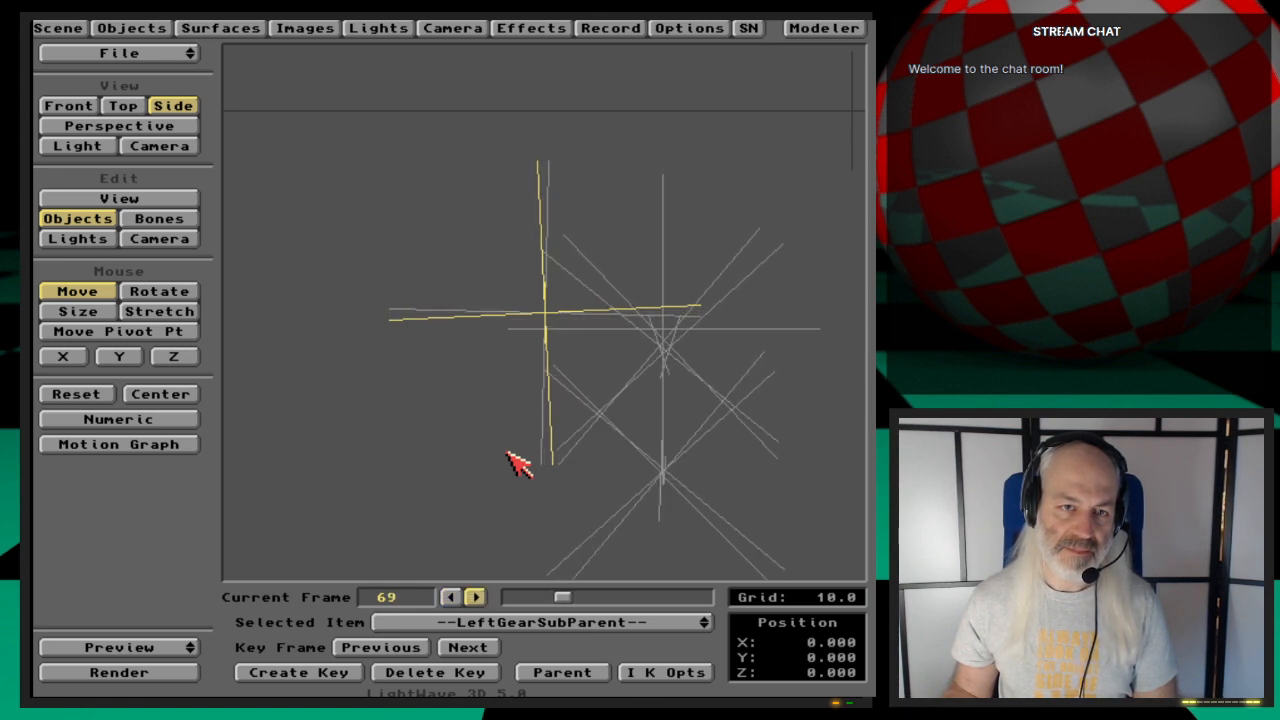
key("Right")
key("Right")
key("Right")
key("Right")
key("Right")
left_click(482, 648)
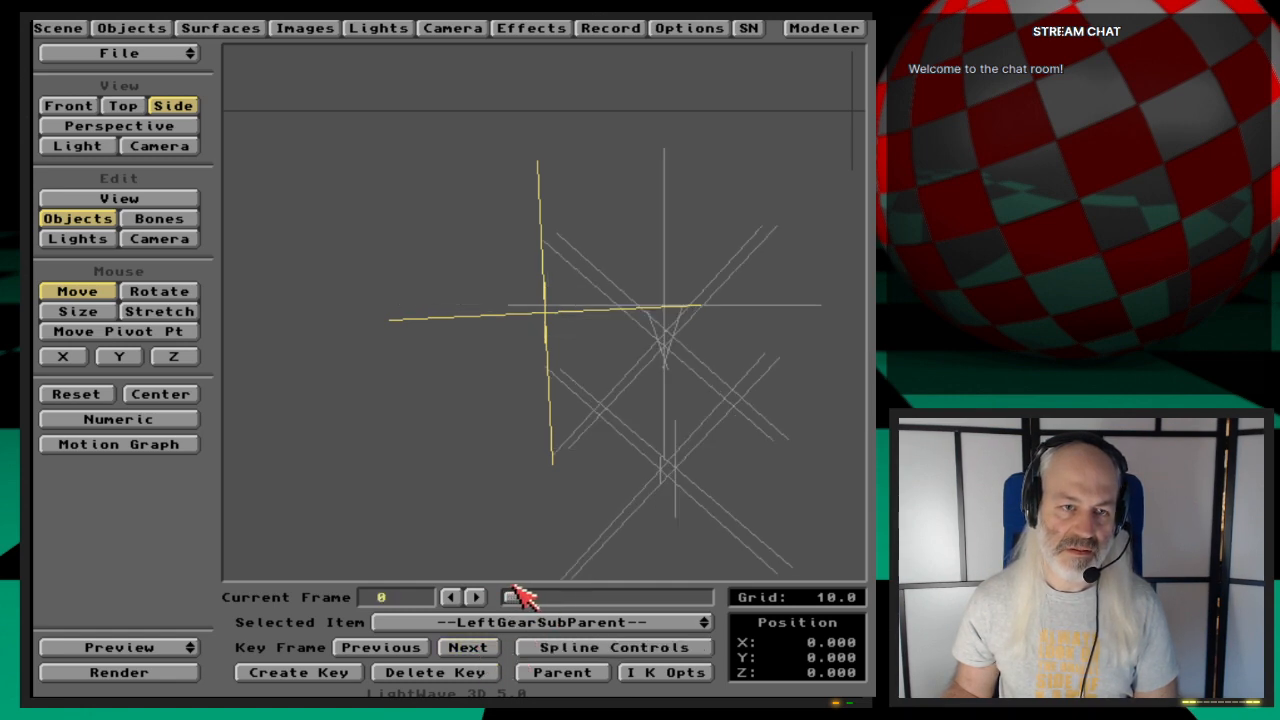
Step: Scrub to frame 121 and compare the left and right gear from several viewing directions, finishing in the side view
left_click_drag(513, 599, 603, 604)
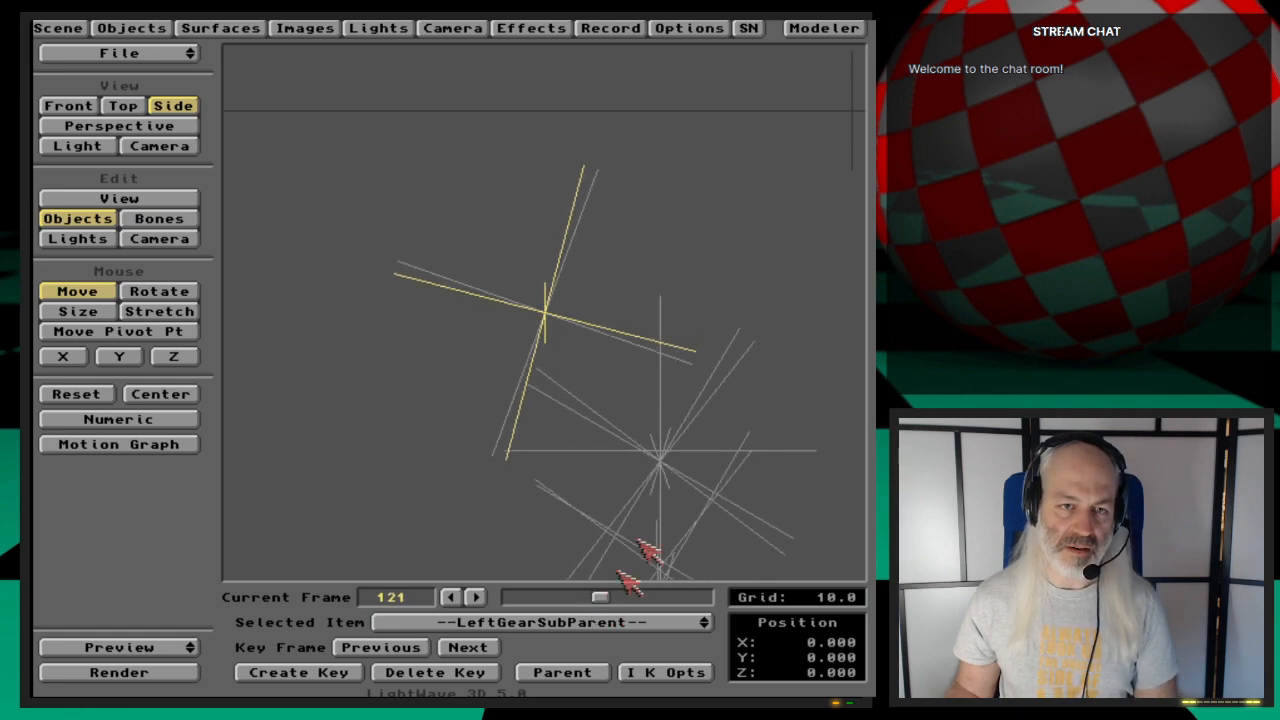
key("1")
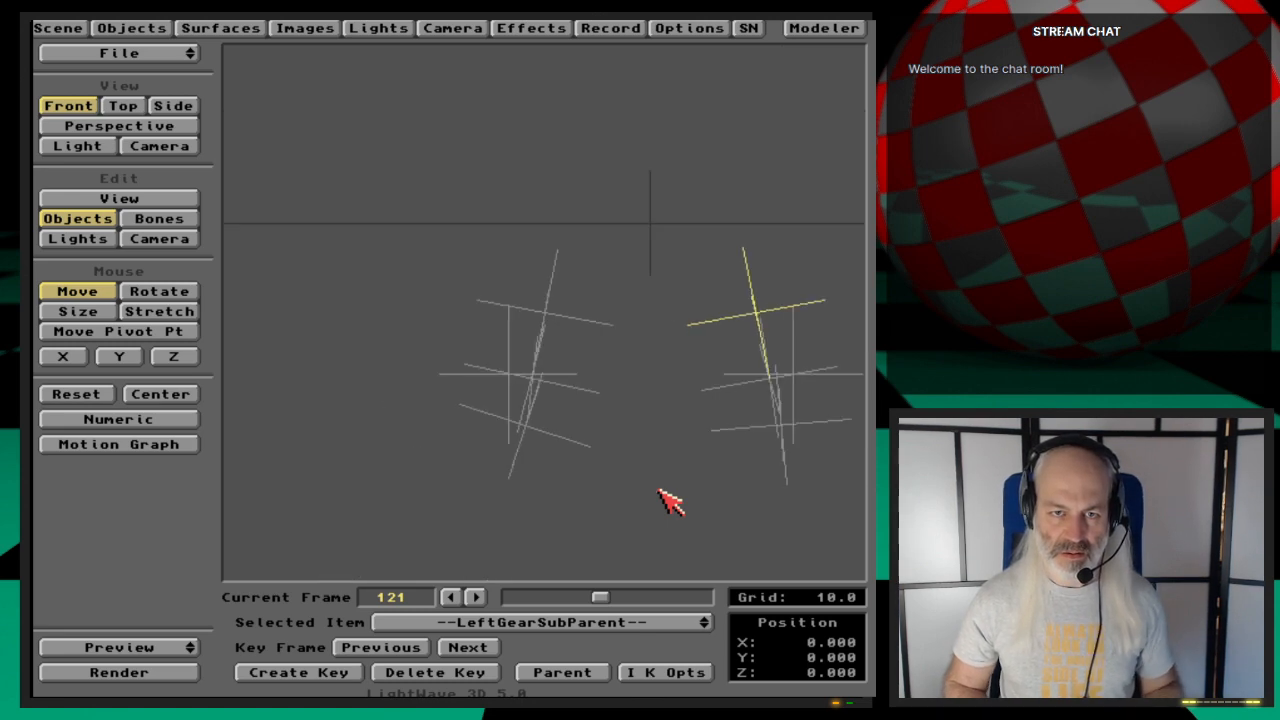
key("2")
key("1")
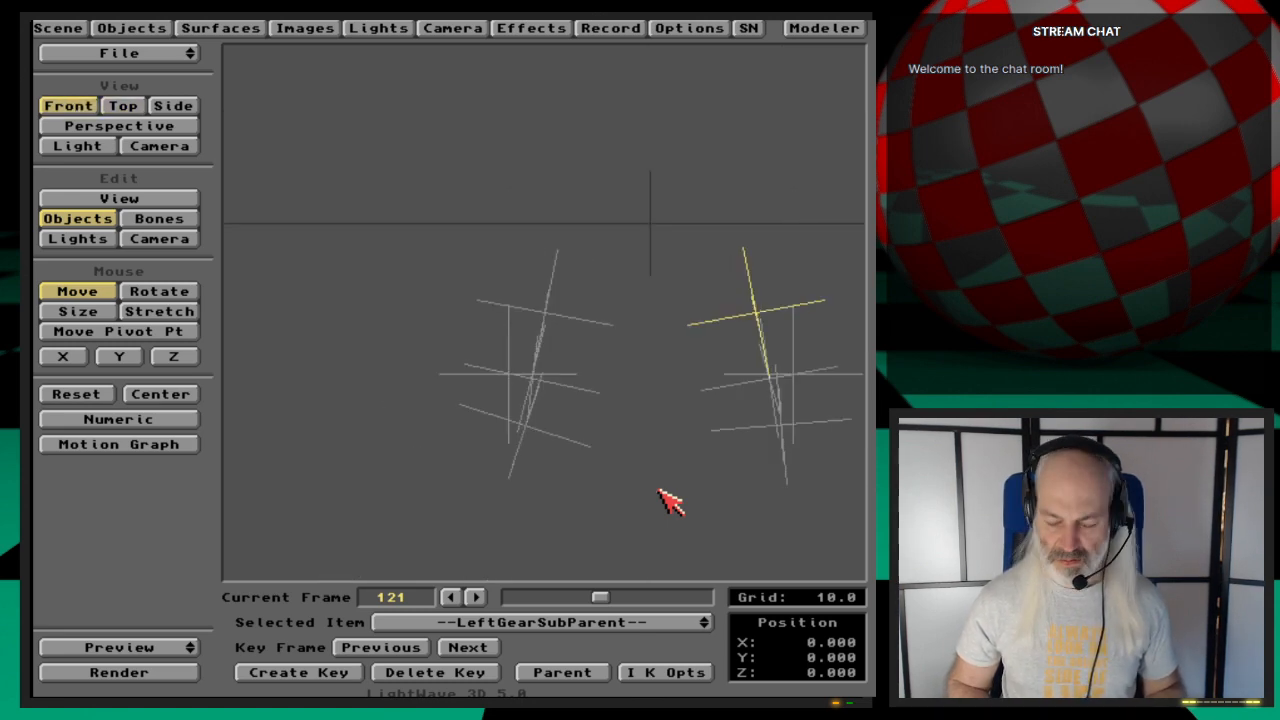
key("4")
key("6")
key("3")
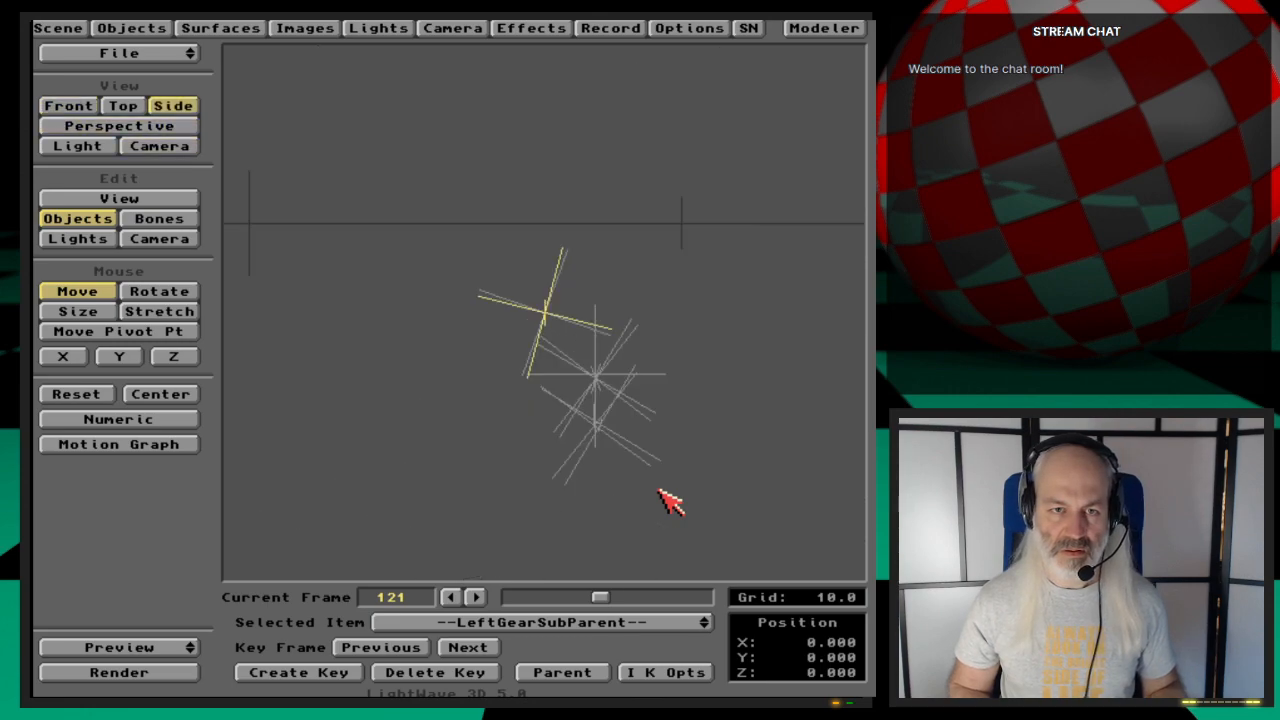
key("period")
key("period")
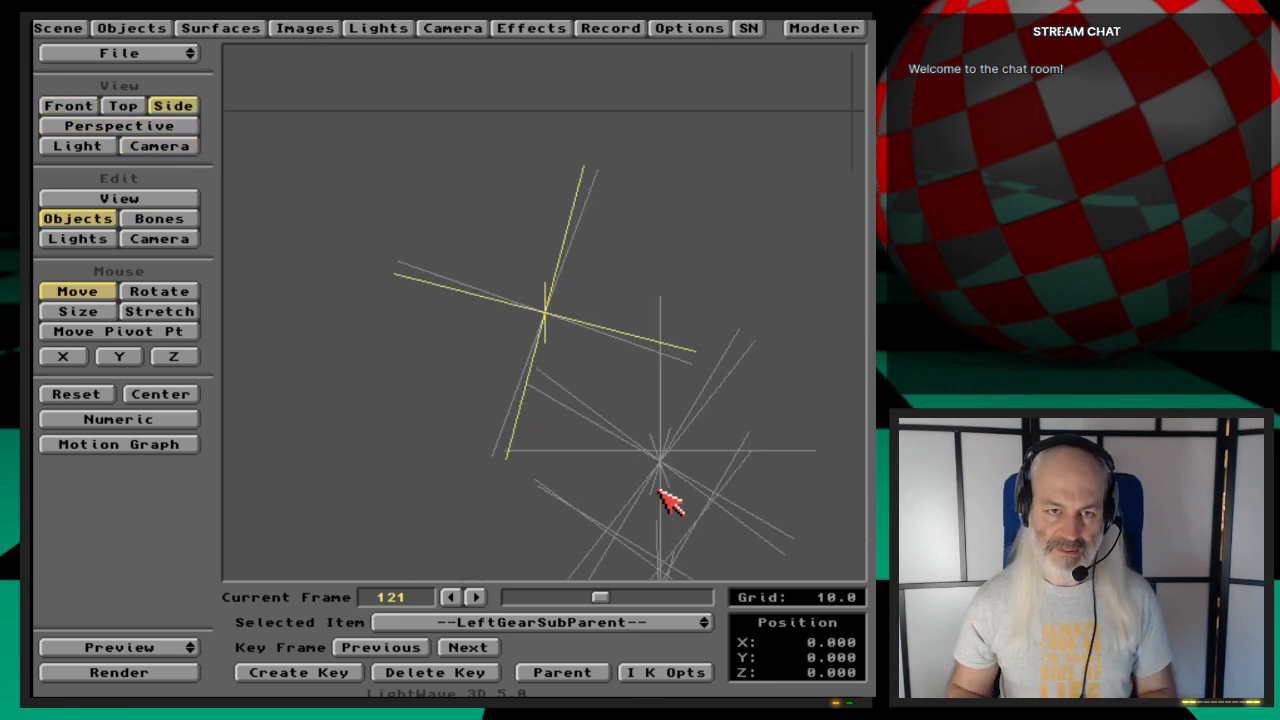
key("v")
left_click_drag(647, 499, 598, 344)
key("o")
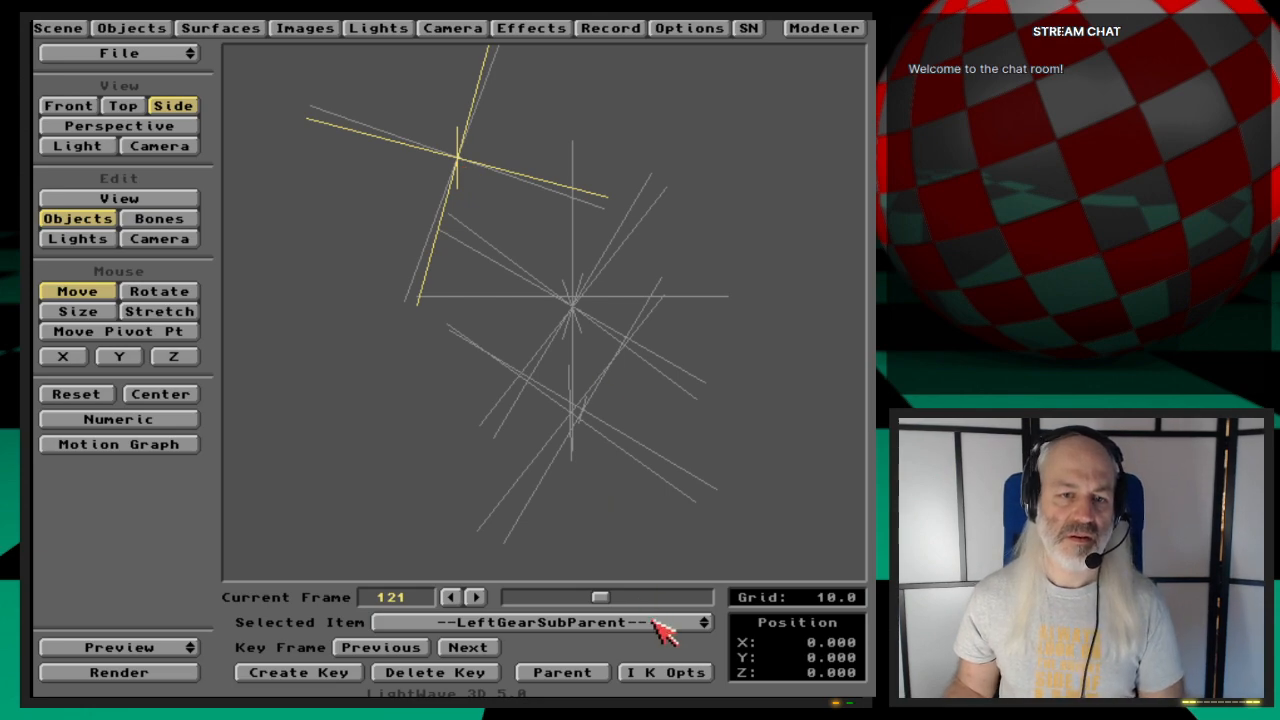
Step: Select **LeftFootHandle**, **LeftGear-ArmHandle** and **RightGear-ArmHandle** in turn to compare their positions at frame 121
left_click_drag(664, 628, 727, 668)
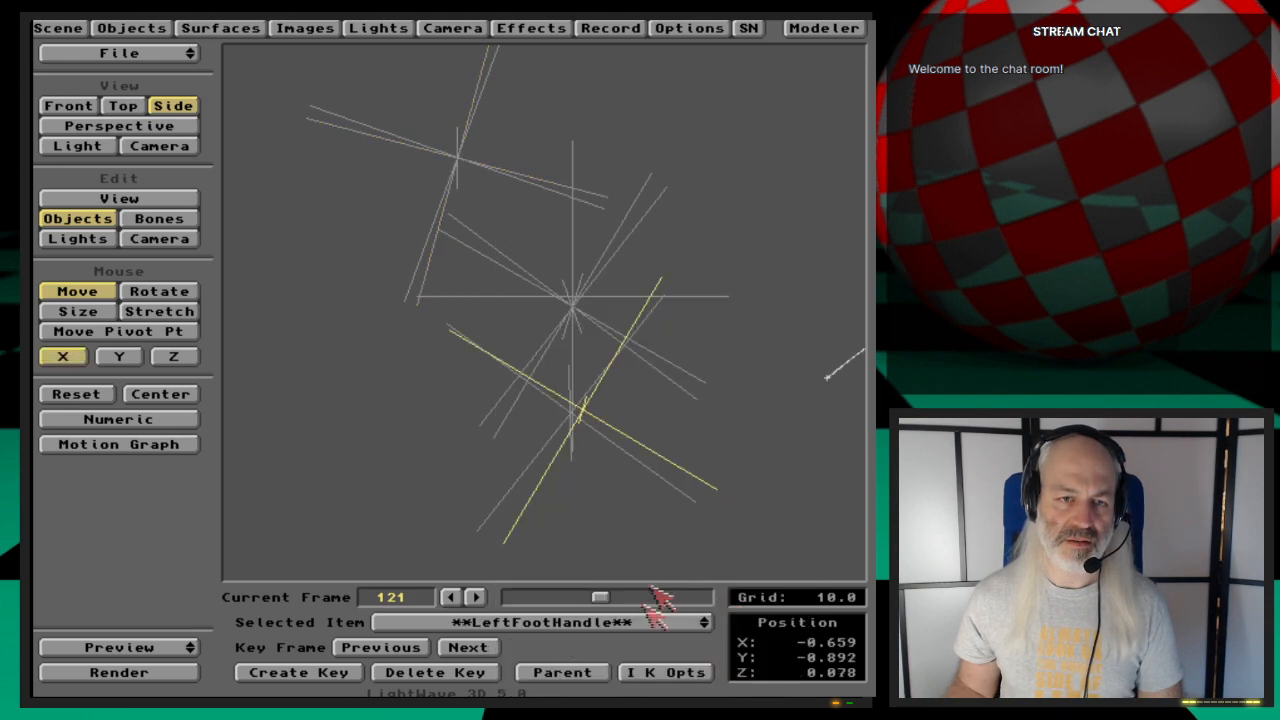
key("Down")
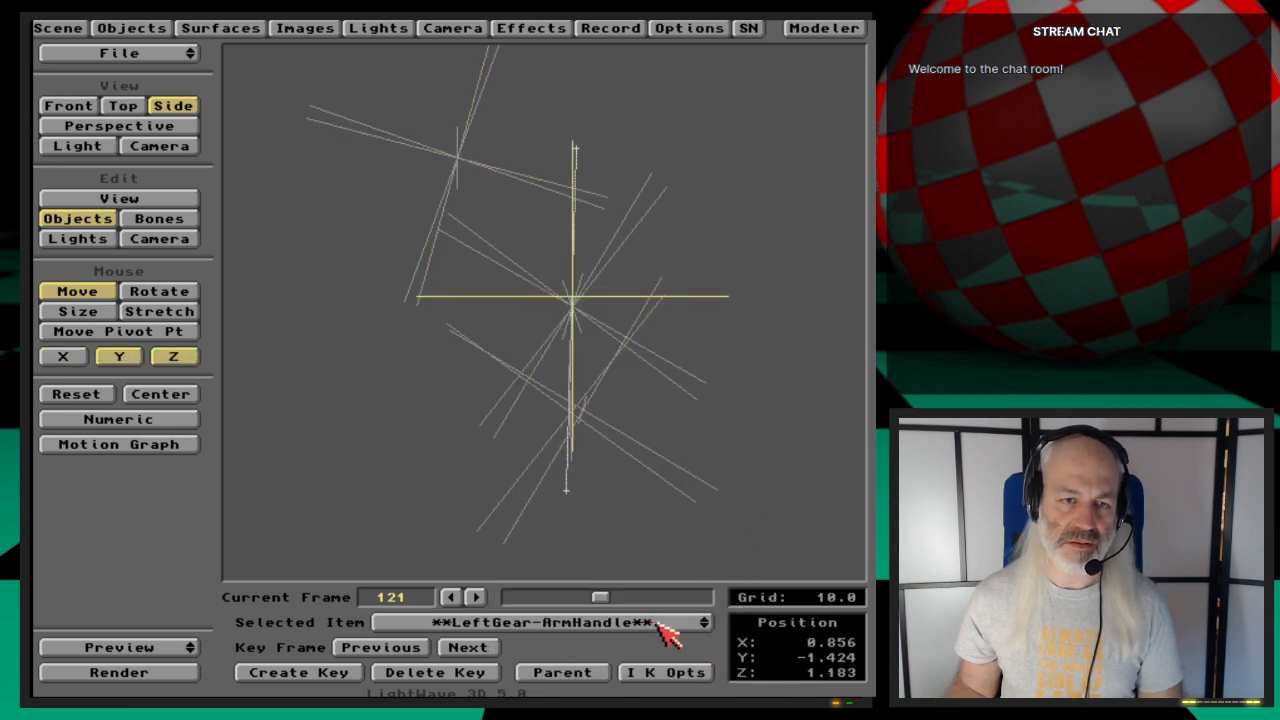
left_click_drag(670, 630, 689, 481)
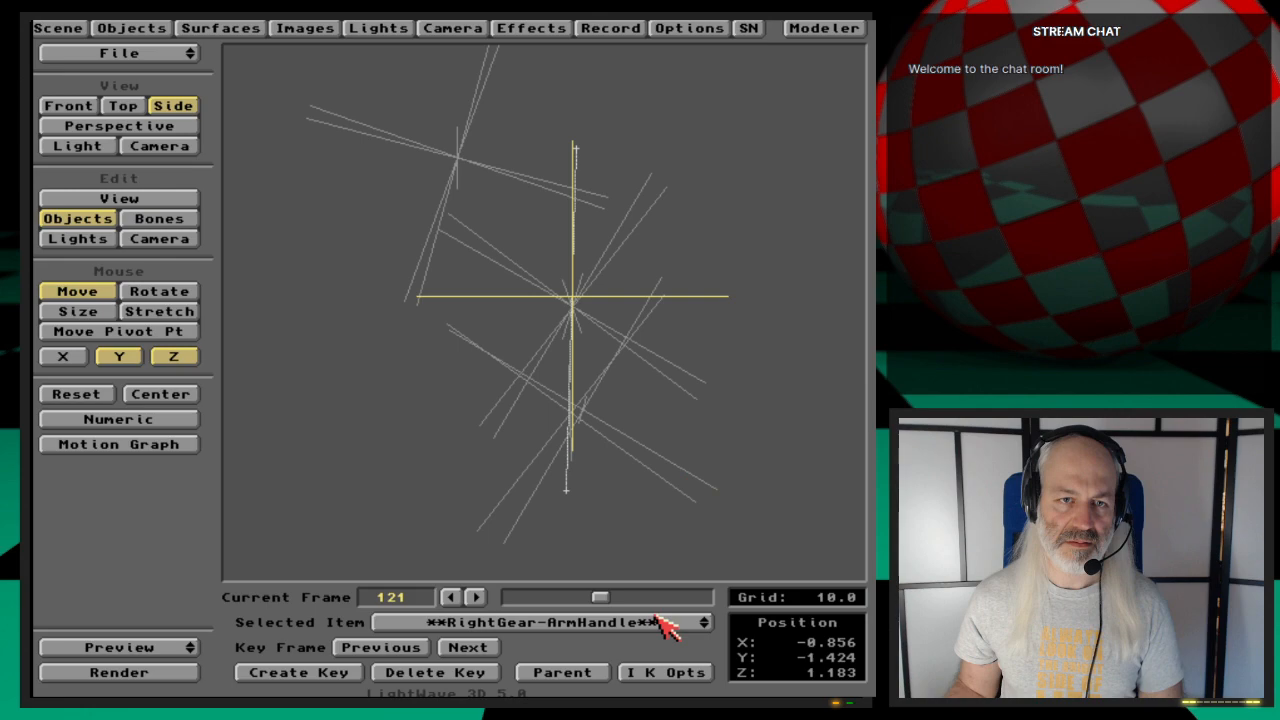
Step: Step between frames 120 and 126 to examine how **RightGear-ArmHandle** and the gear parts around it move
key("Left")
key("Right")
key("Right")
key("Right")
key("Right")
key("Right")
key("Right")
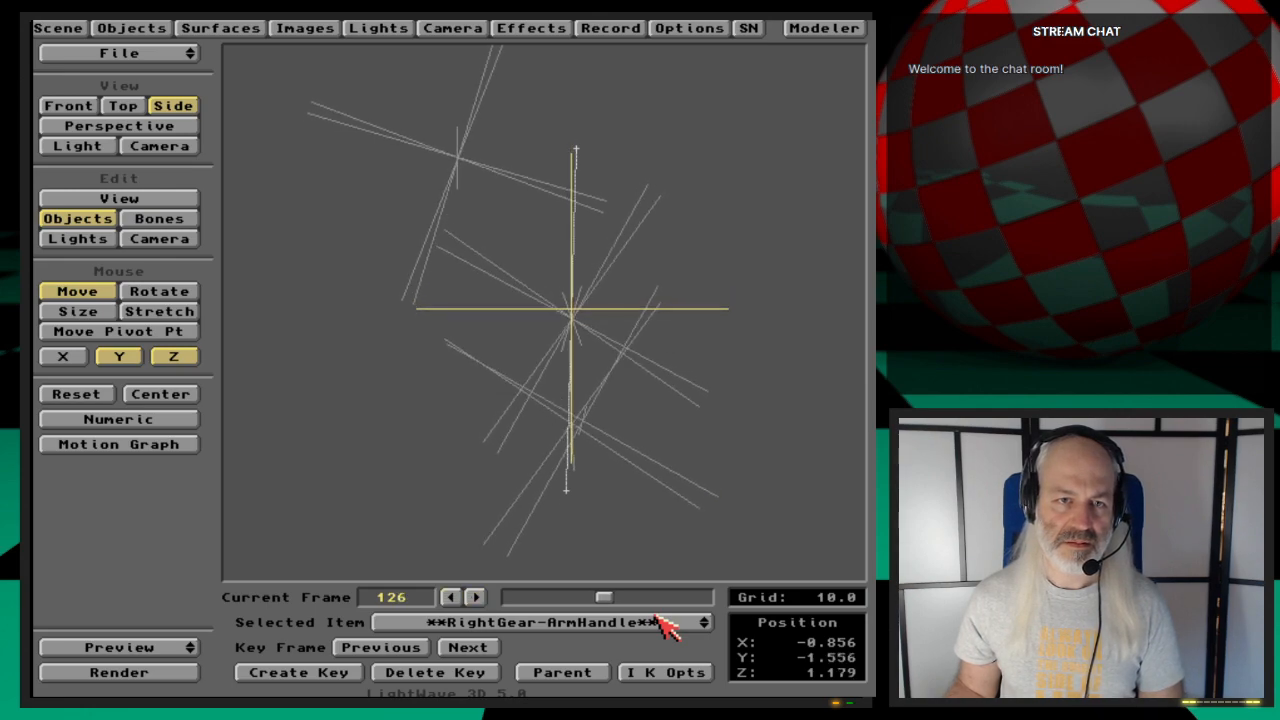
key("Left")
key("Left")
key("Left")
key("Left")
key("Left")
key("Left")
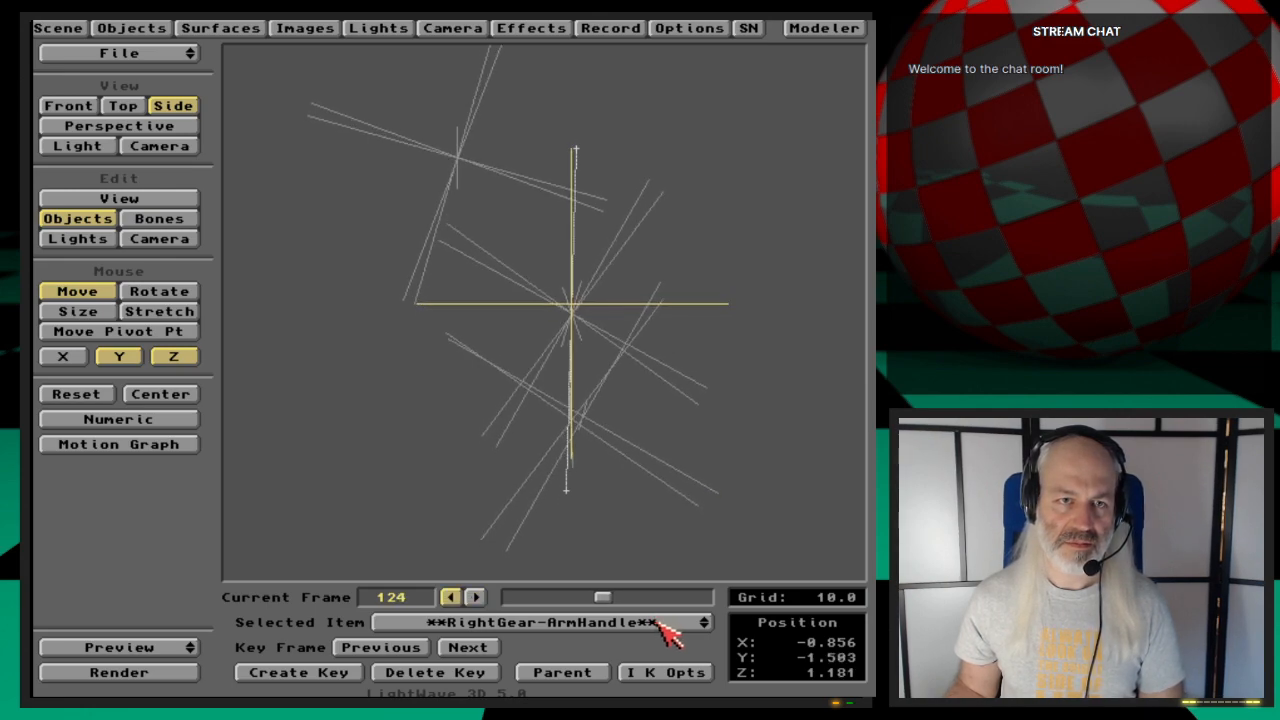
Step: Restrict **RightGear-ArmHandle** to Y movement by disabling Z, and try lowering it to Y -2.098 at frame 120
mouse_move(573, 294)
left_mouse_down()
mouse_move(592, 138)
mouse_move(621, 438)
mouse_move(640, 290)
mouse_move(571, 171)
mouse_move(471, 234)
mouse_move(525, 370)
mouse_move(586, 291)
mouse_move(571, 296)
mouse_move(581, 196)
mouse_move(600, 225)
mouse_move(573, 294)
left_mouse_up()
left_click(173, 357)
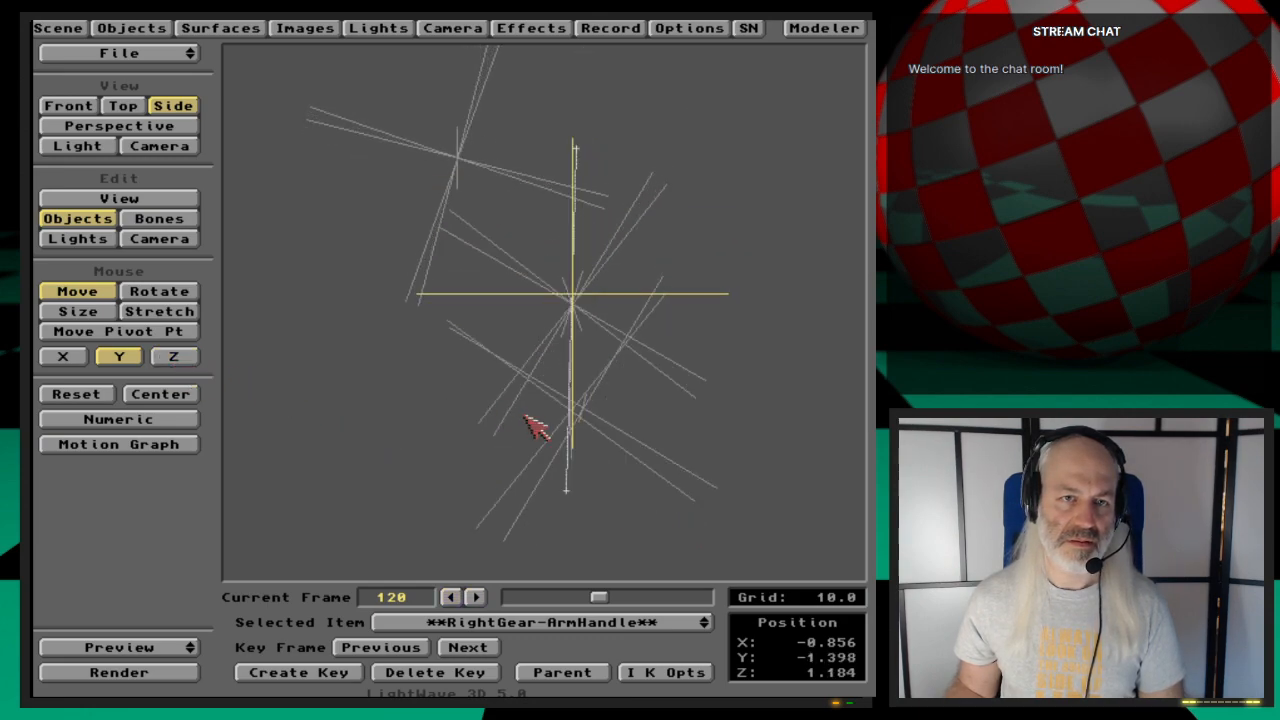
mouse_move(529, 423)
left_mouse_down()
mouse_move(529, 243)
mouse_move(535, 434)
left_mouse_up()
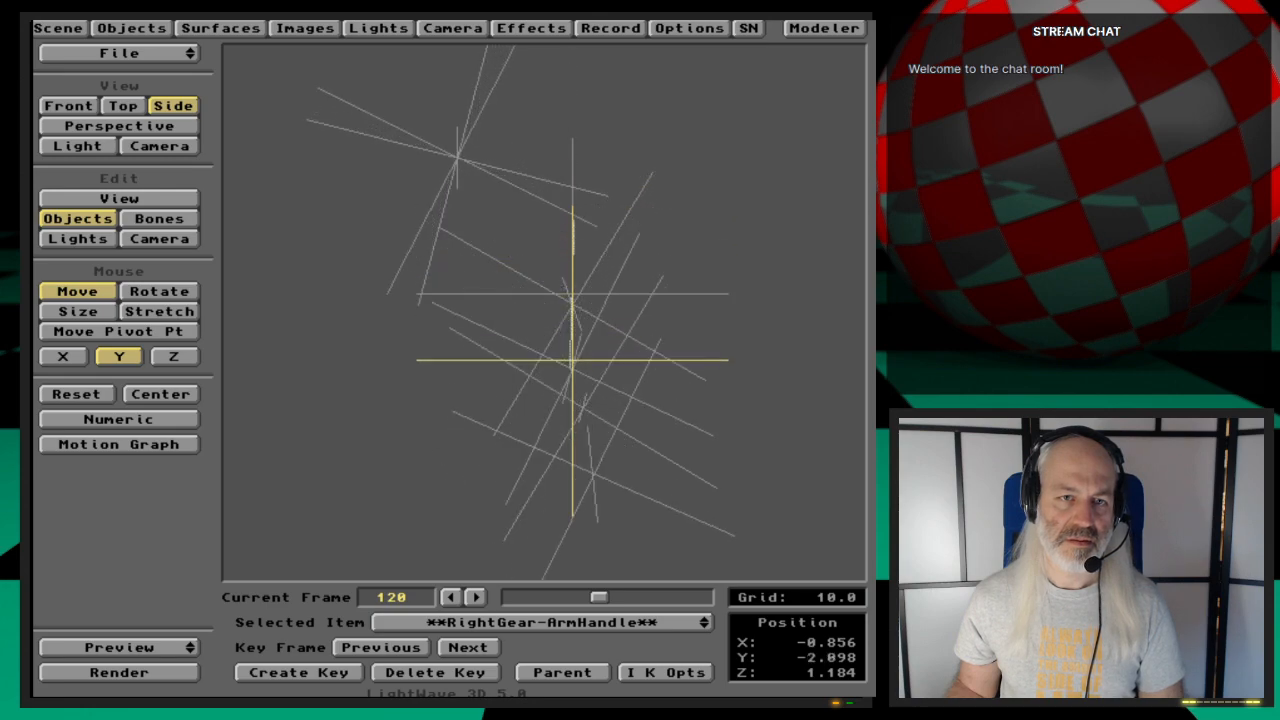
Step: Go to the key at frame 205 and compare the spline controls of **LeftGear-ArmHandle** and **RightGear-ArmHandle**
left_click(425, 650)
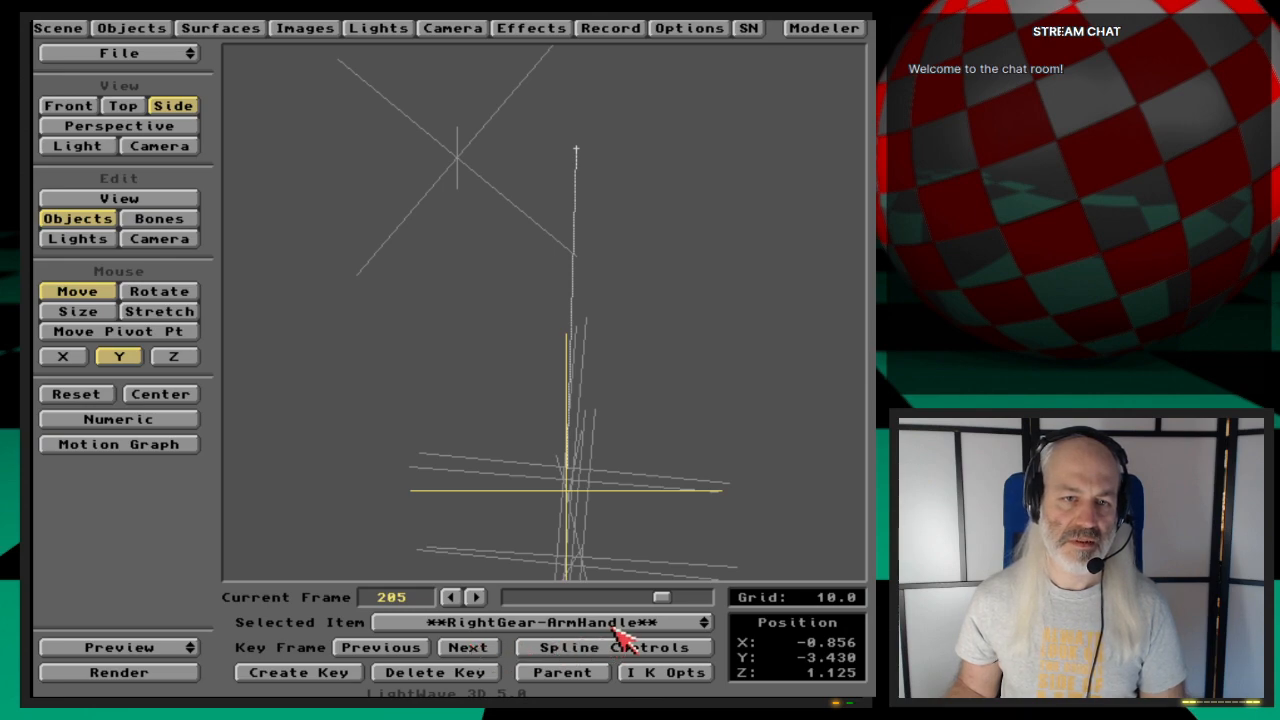
left_click_drag(620, 623, 622, 668)
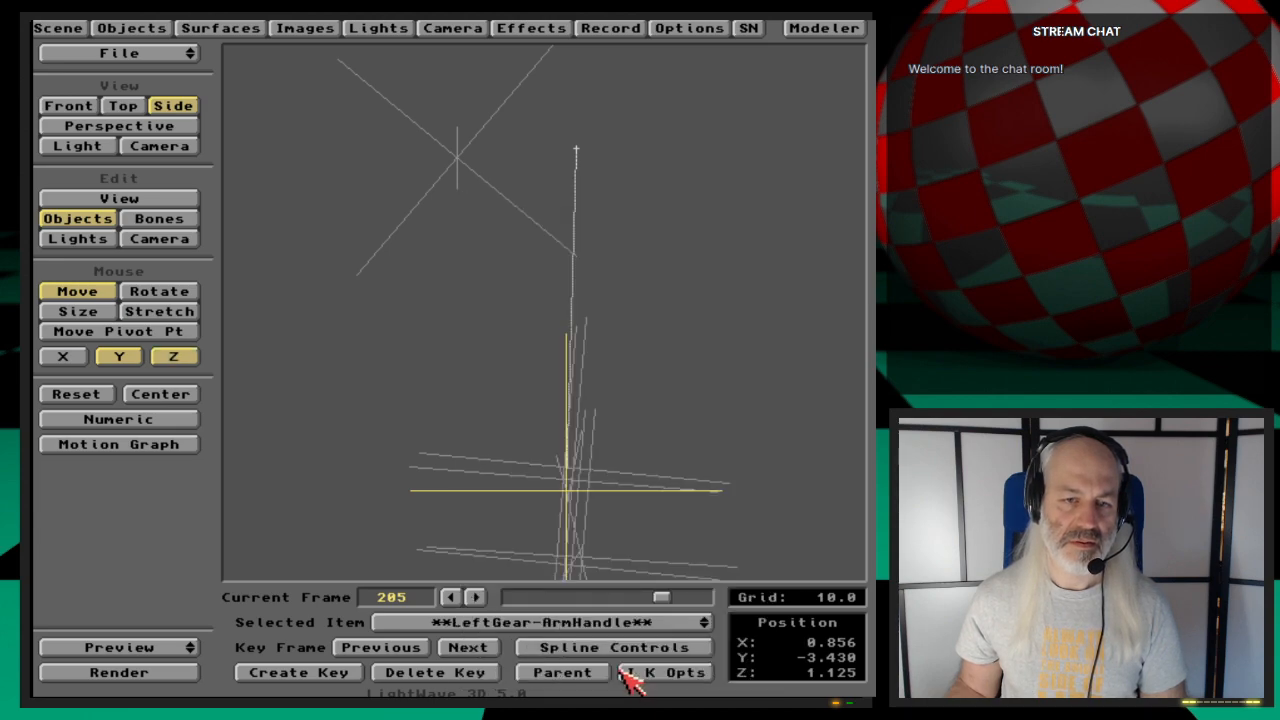
left_click(625, 650)
left_click(302, 426)
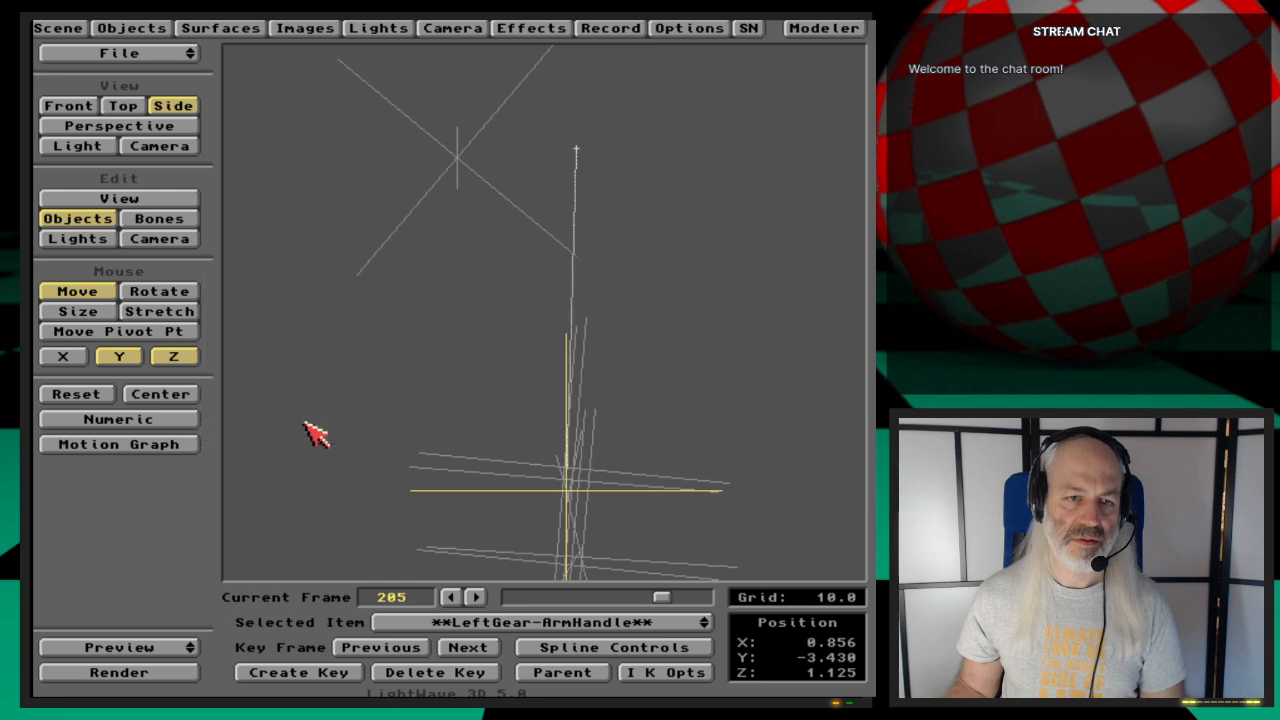
left_click_drag(608, 618, 623, 474)
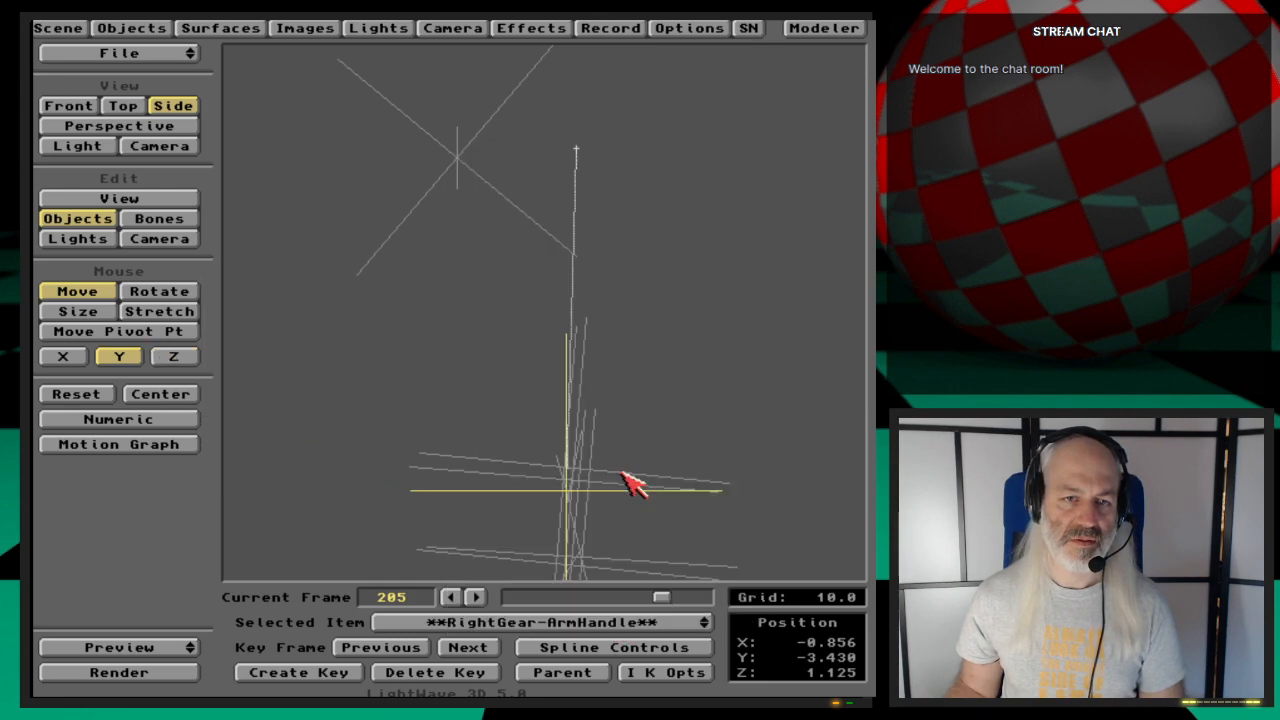
left_click(620, 649)
left_click(628, 428)
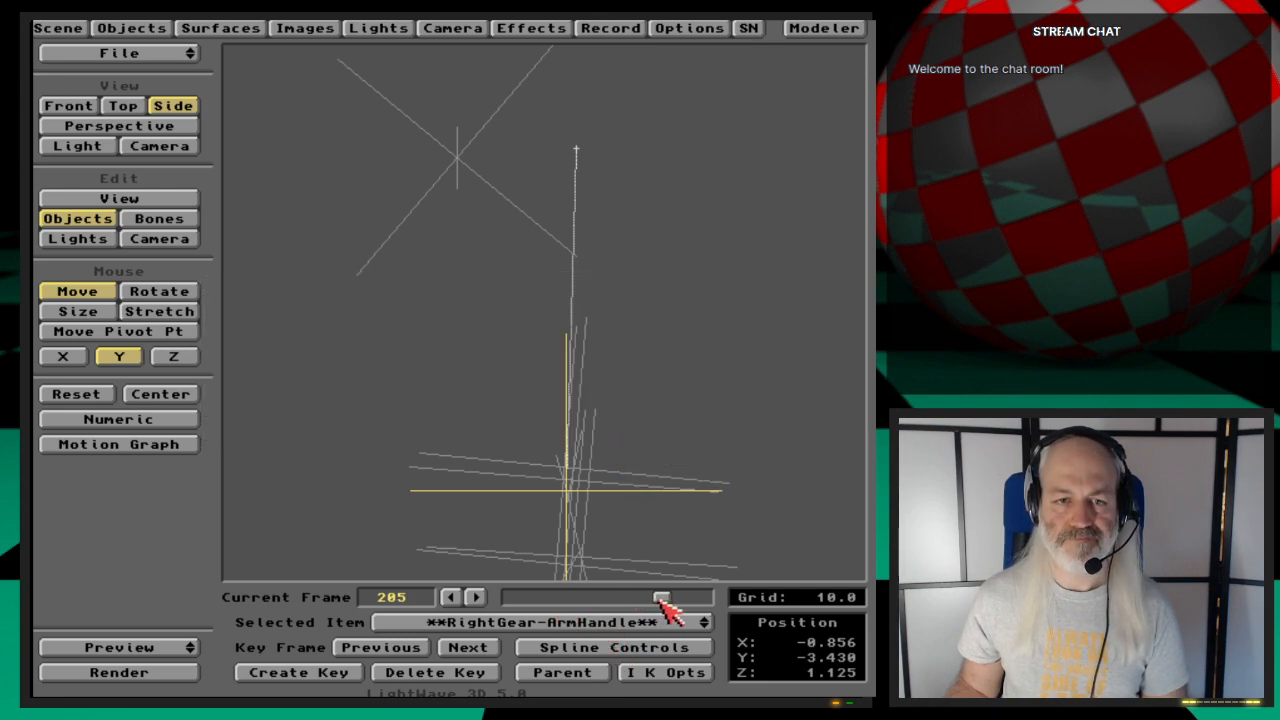
Step: Try lowering **LeftGear-ArmHandle** to Y -1.333 at frame 98 and select **RightGear-ArmHandle** for comparison
left_click_drag(663, 600, 588, 584)
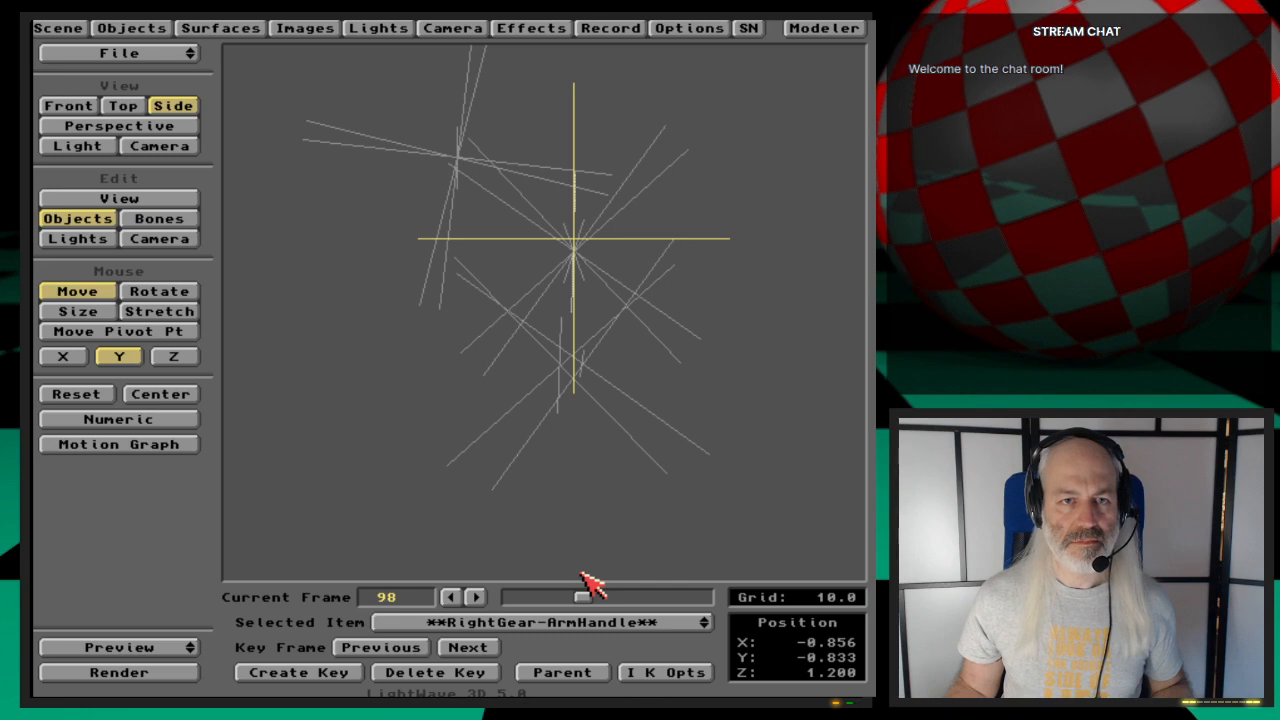
left_click_drag(605, 620, 626, 678)
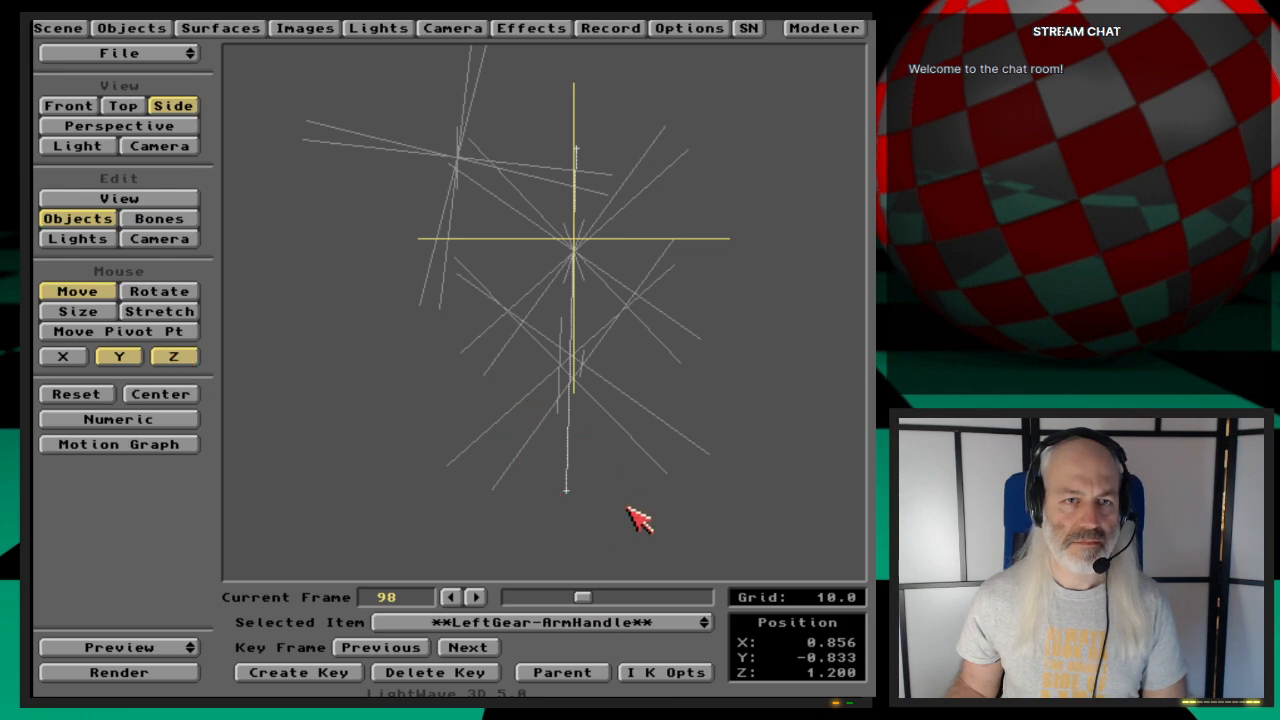
left_click_drag(566, 490, 566, 539)
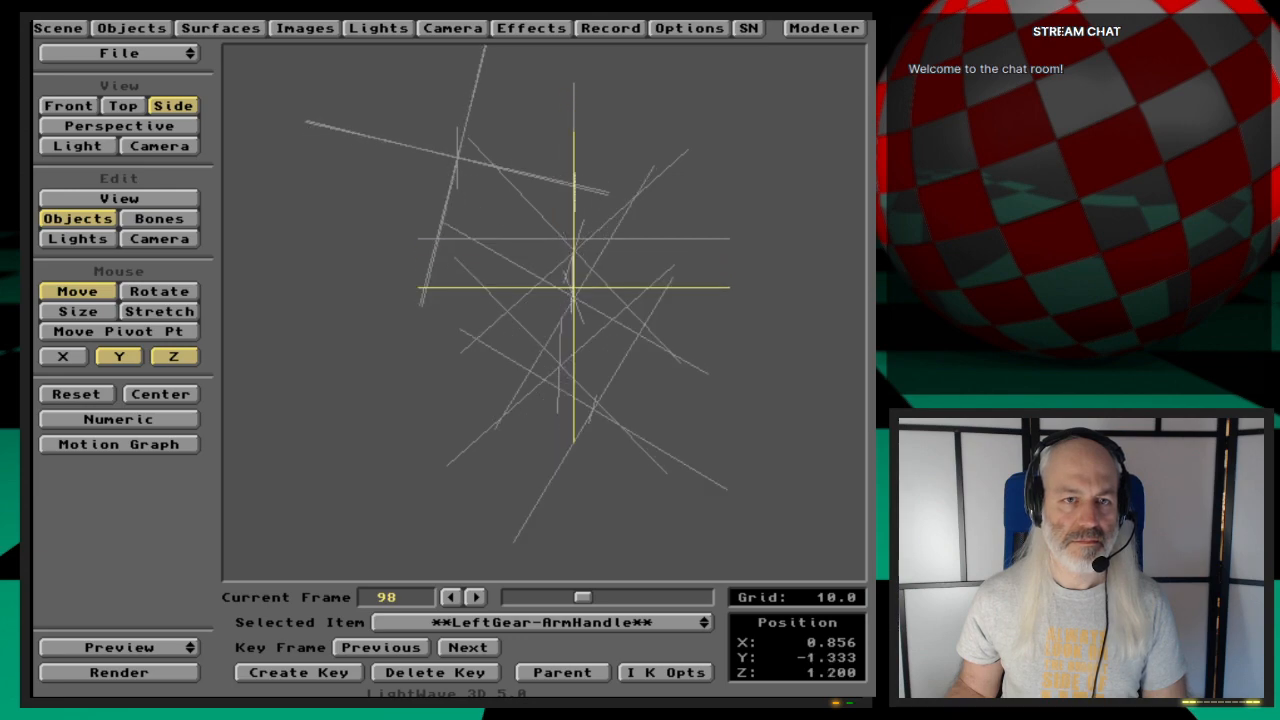
left_click(633, 628)
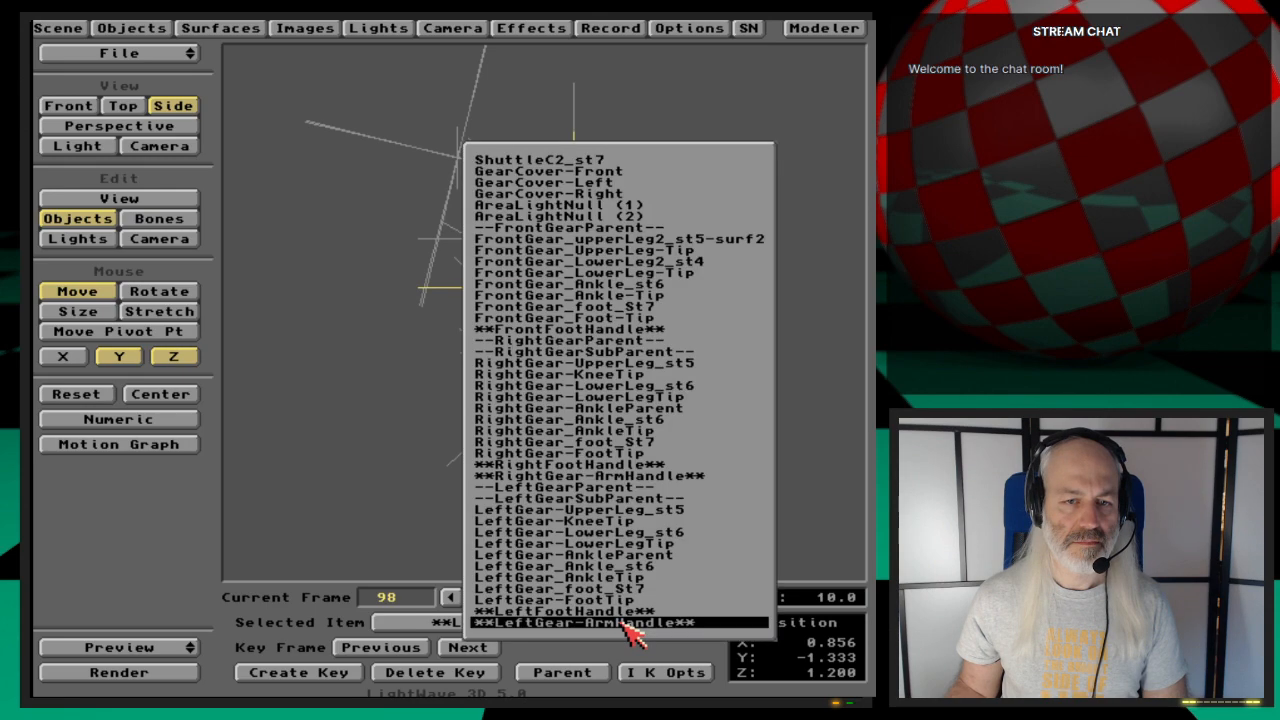
left_click(640, 477)
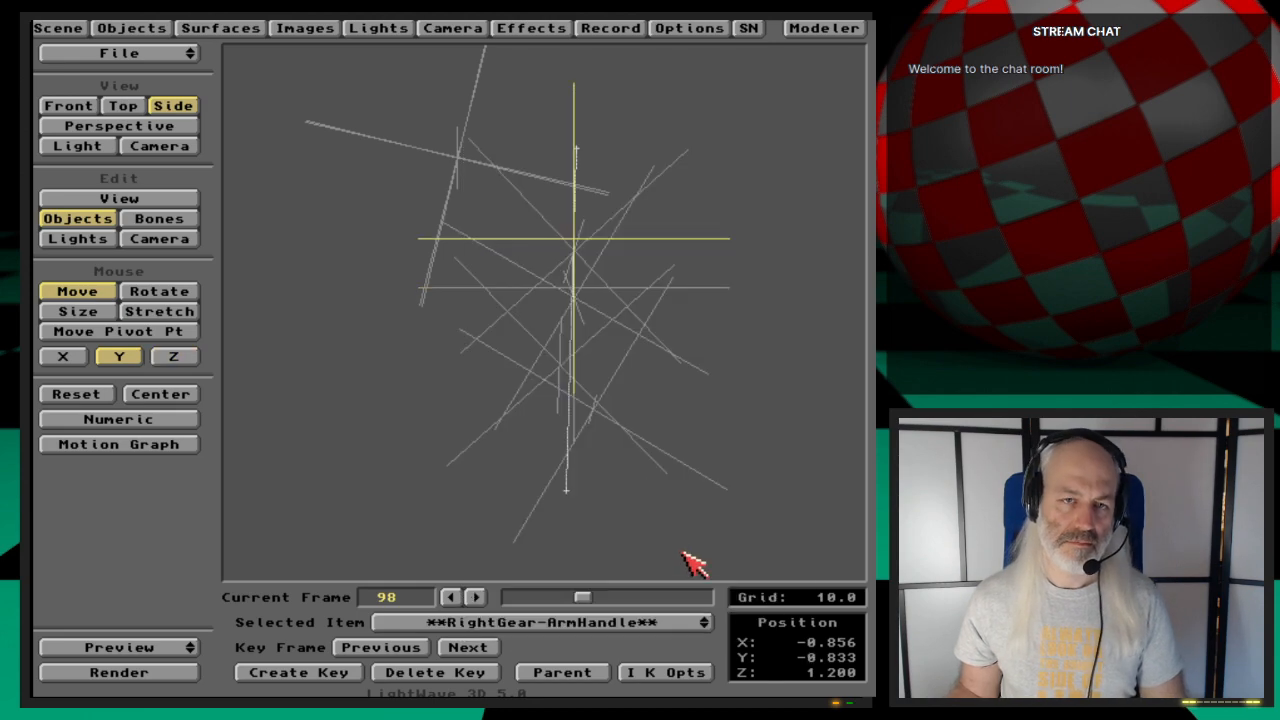
Step: Cycle through the left and right gear items at frame 130, ending on RightGear-LowerLegTip, to examine each part's position
key("Left")
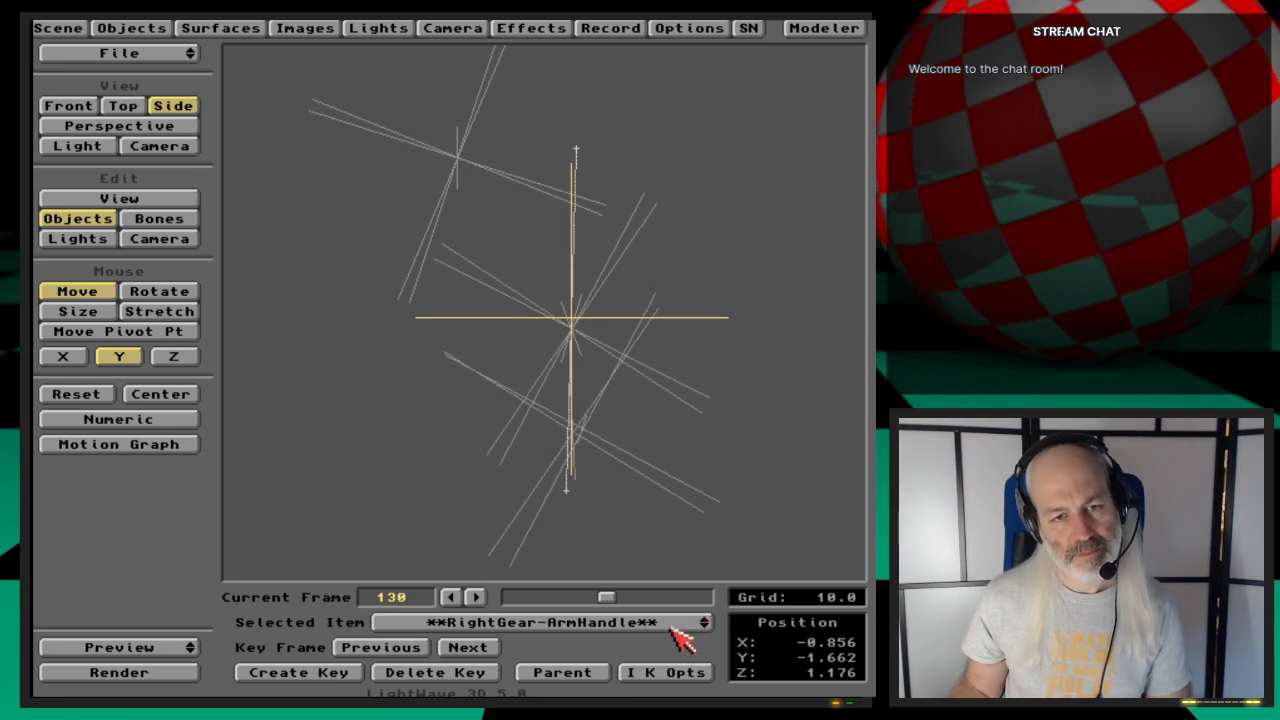
key("Down")
key("Down")
key("Down")
key("Down")
key("Up")
key("Up")
key("Up")
key("Up")
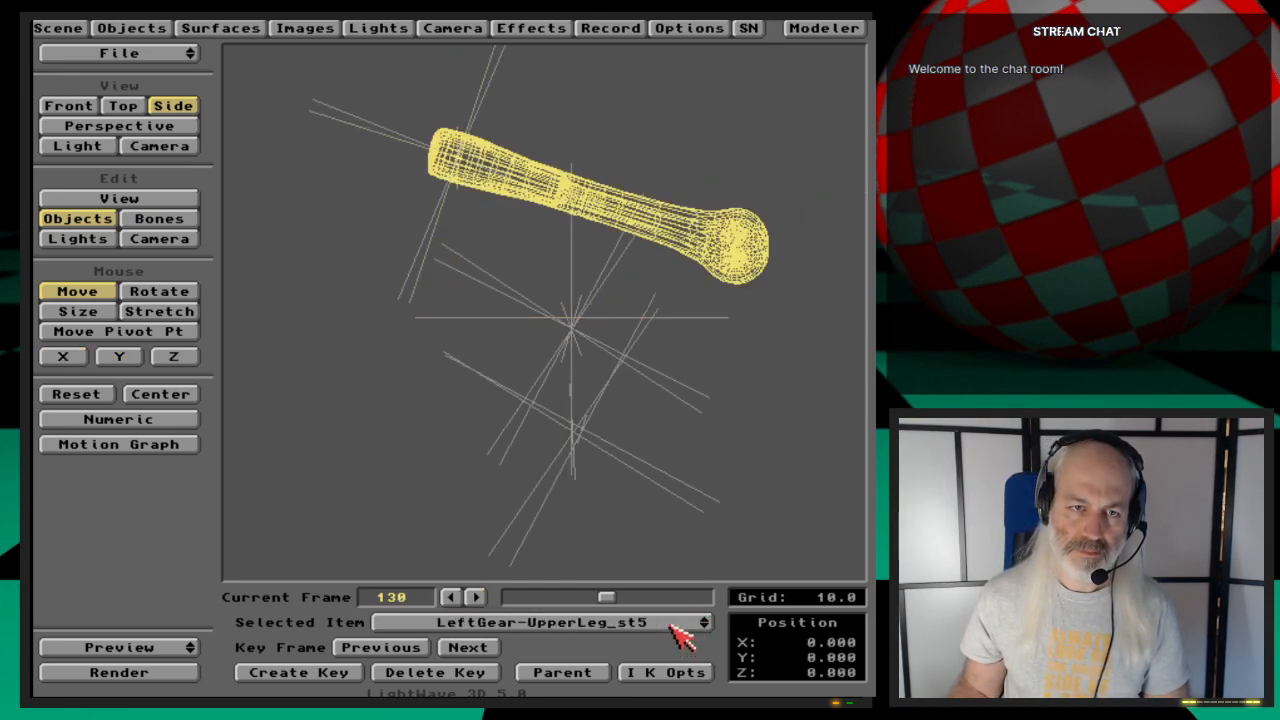
key("Up")
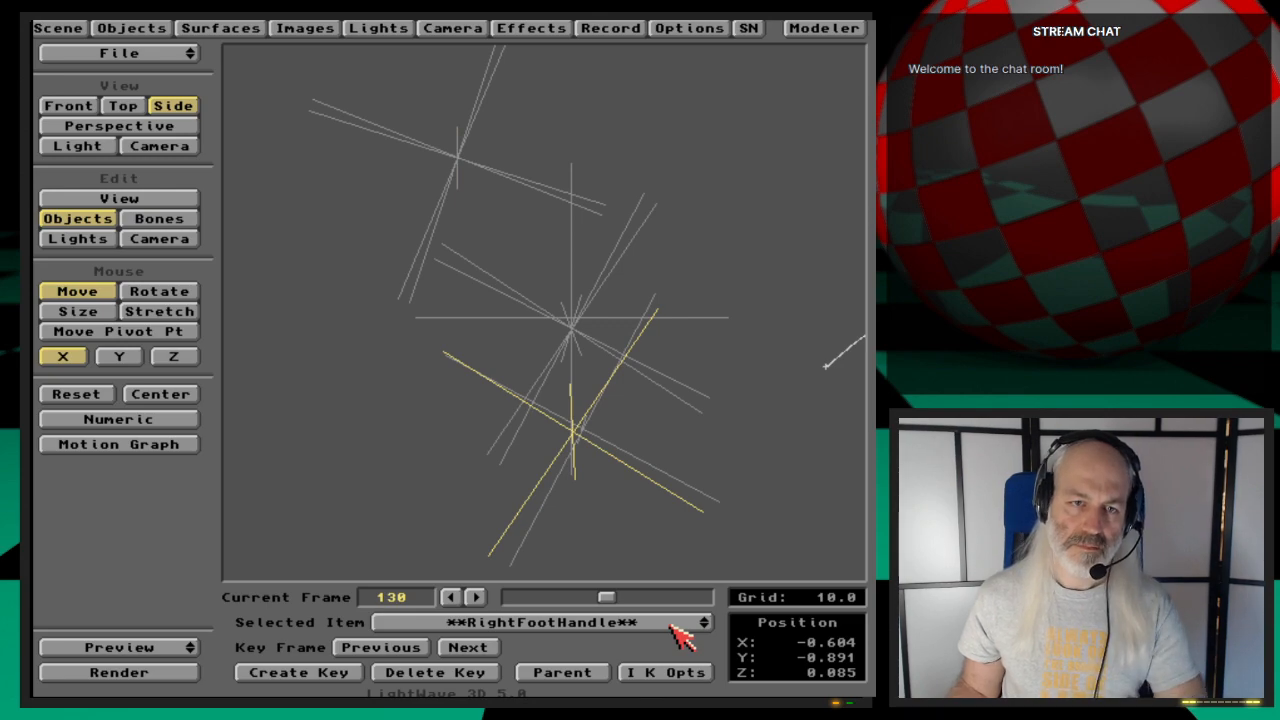
key("Up")
key("Up")
key("Up")
key("Up")
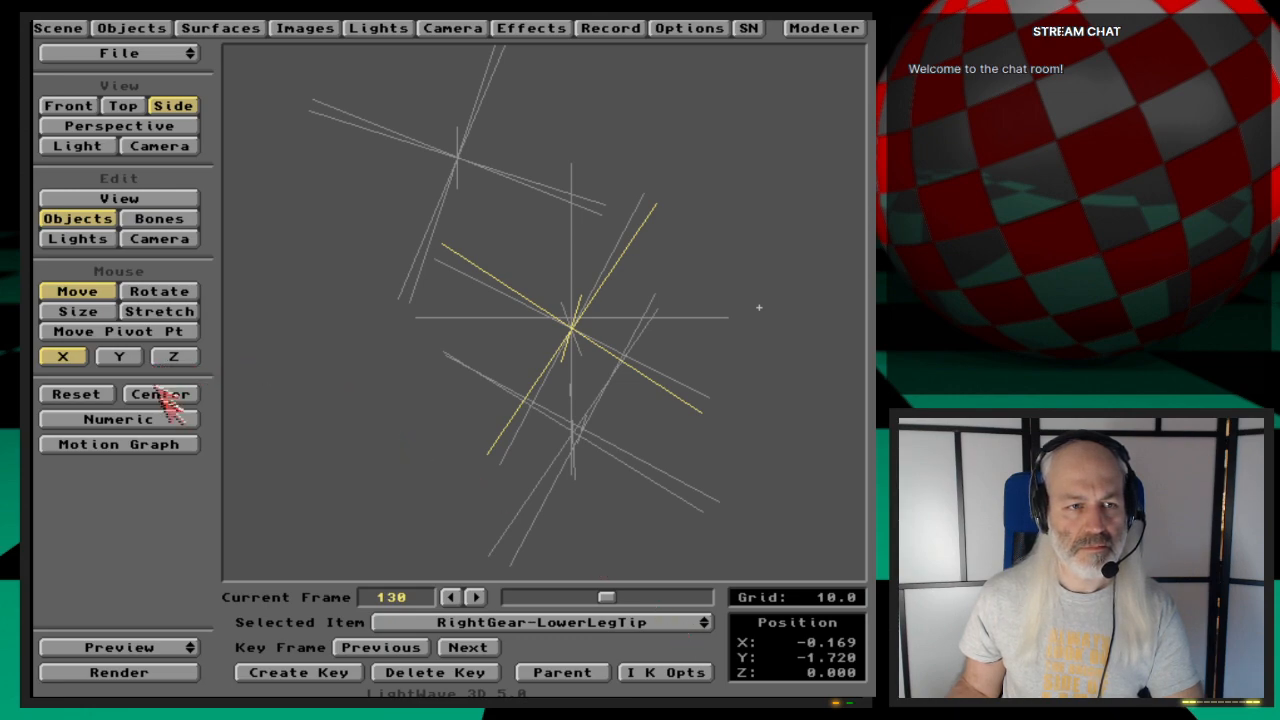
left_click_drag(627, 627, 370, 584)
left_click_drag(190, 545, 284, 578)
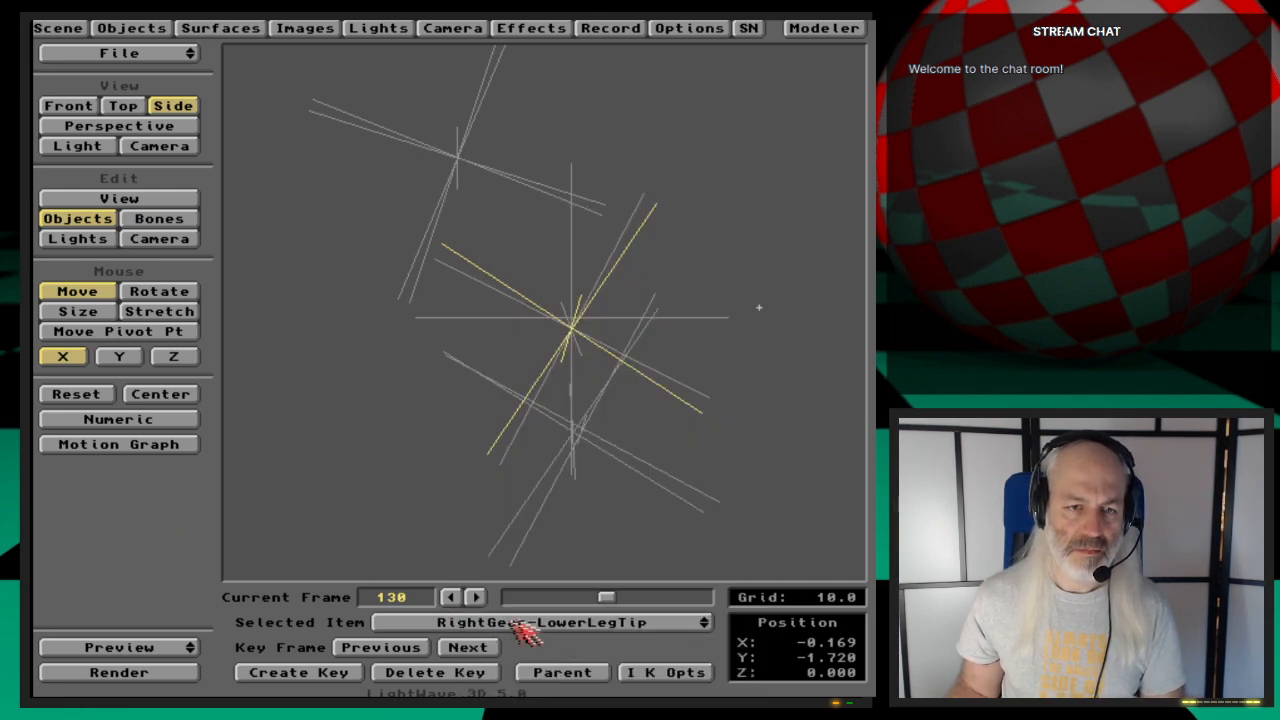
Step: Show all scene objects as full wireframes, switch to the perspective view and activate view editing
left_click(58, 28)
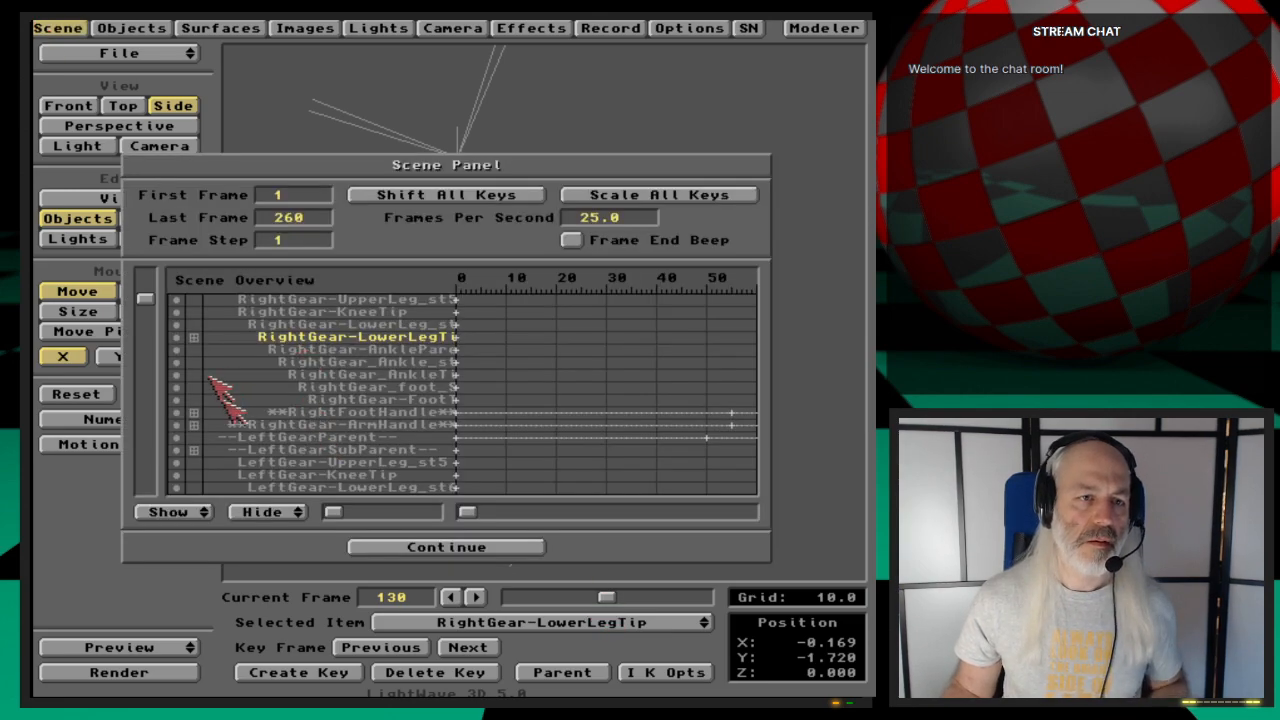
mouse_move(177, 512)
left_mouse_down()
mouse_move(180, 586)
mouse_move(180, 530)
left_mouse_up()
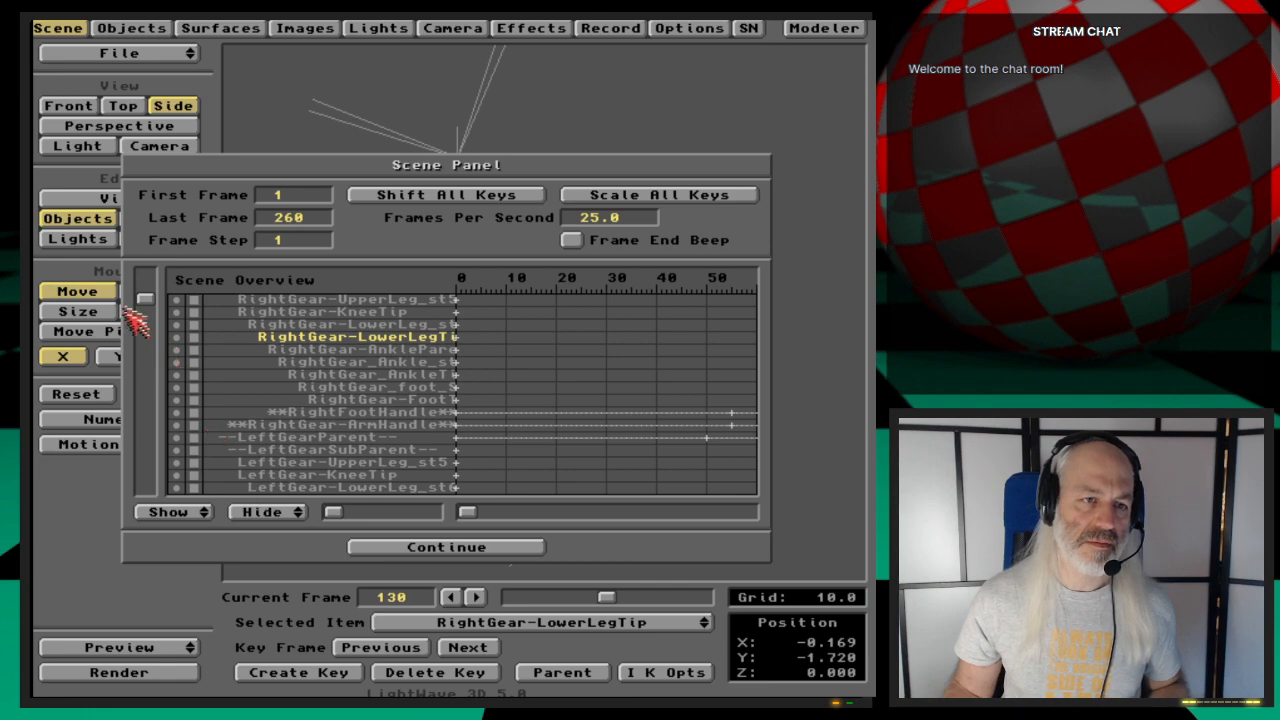
left_click_drag(147, 300, 146, 274)
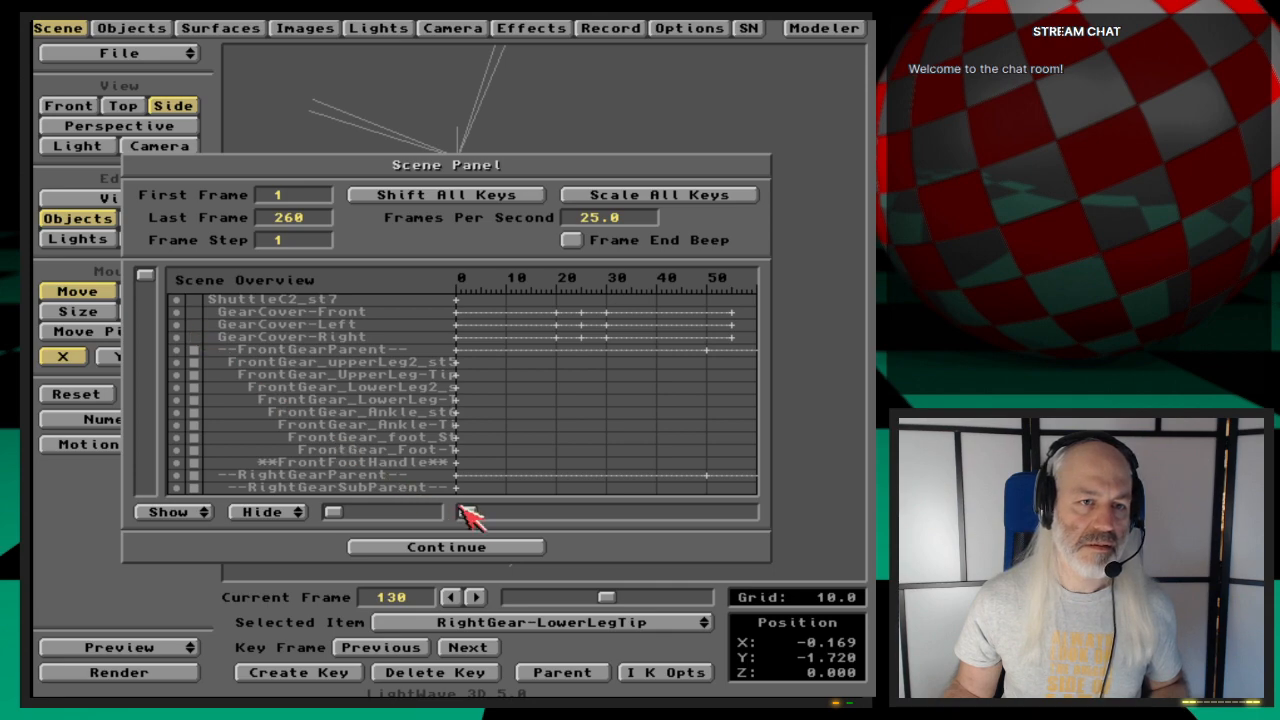
left_click(480, 547)
key("4")
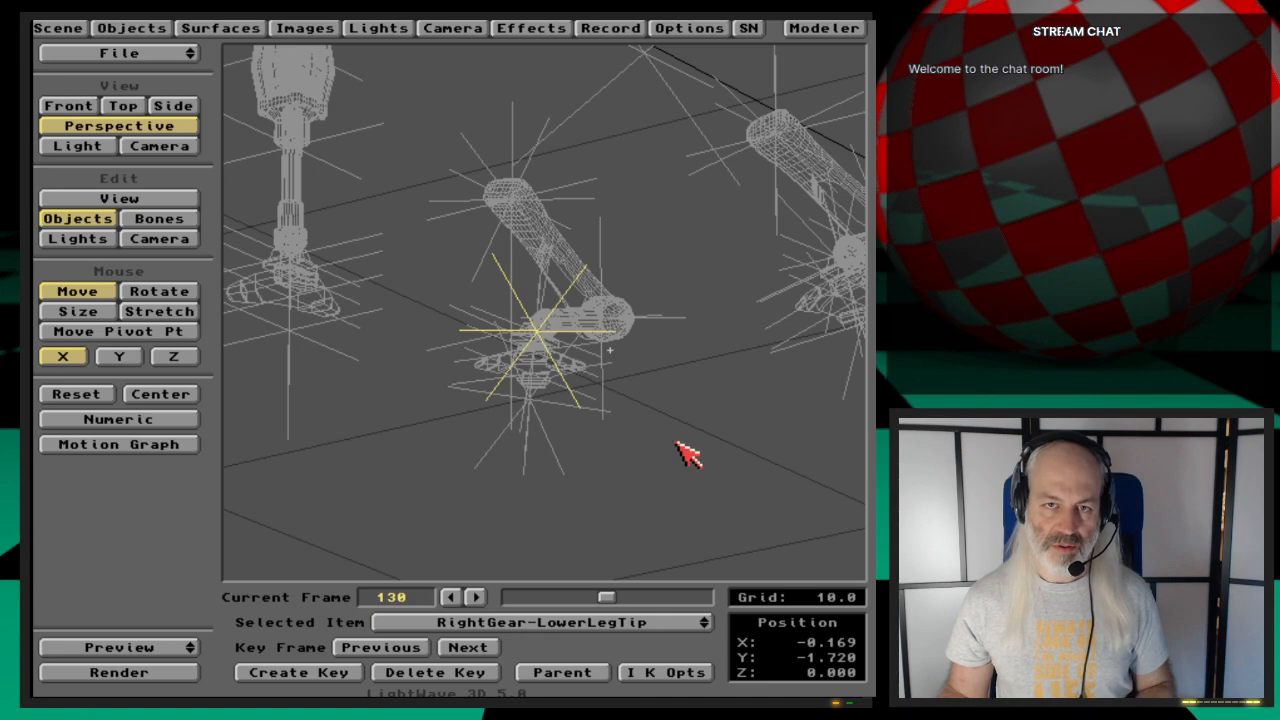
key("shift+v")
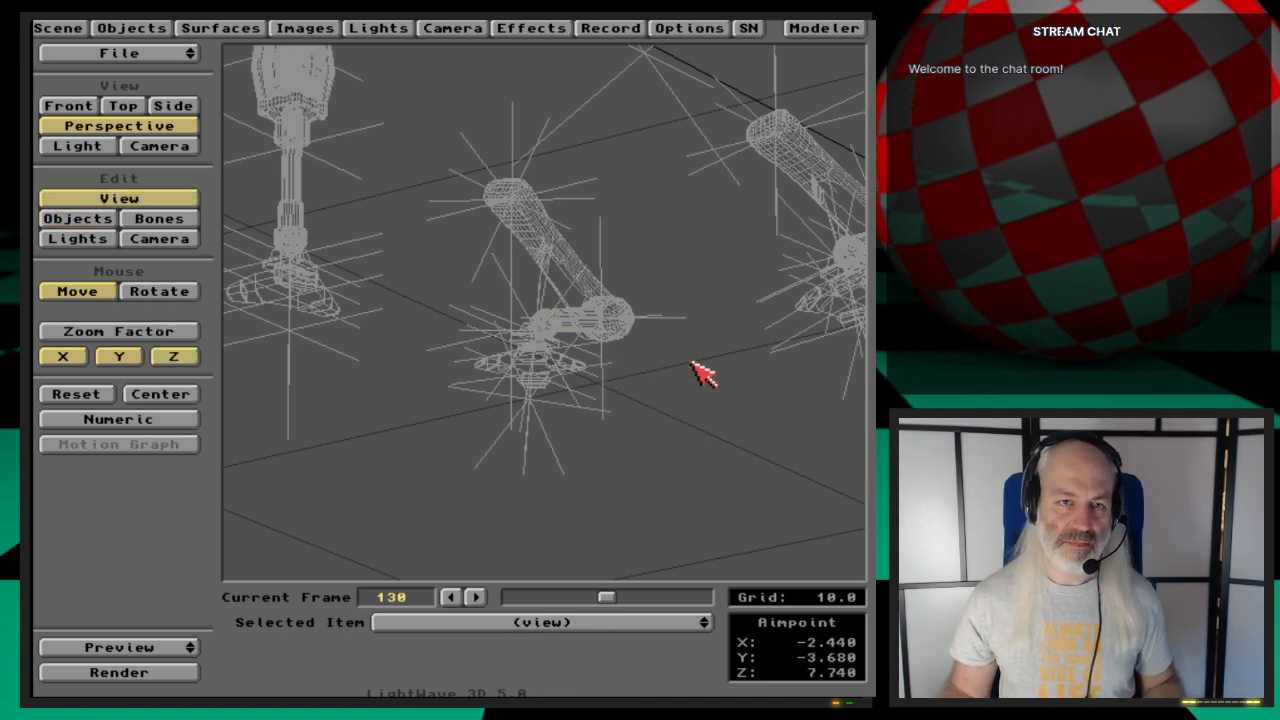
Step: Frame the left and right gear in the perspective view, return to object editing and go to frame 29
left_click_drag(700, 371, 556, 406)
key("shift+o")
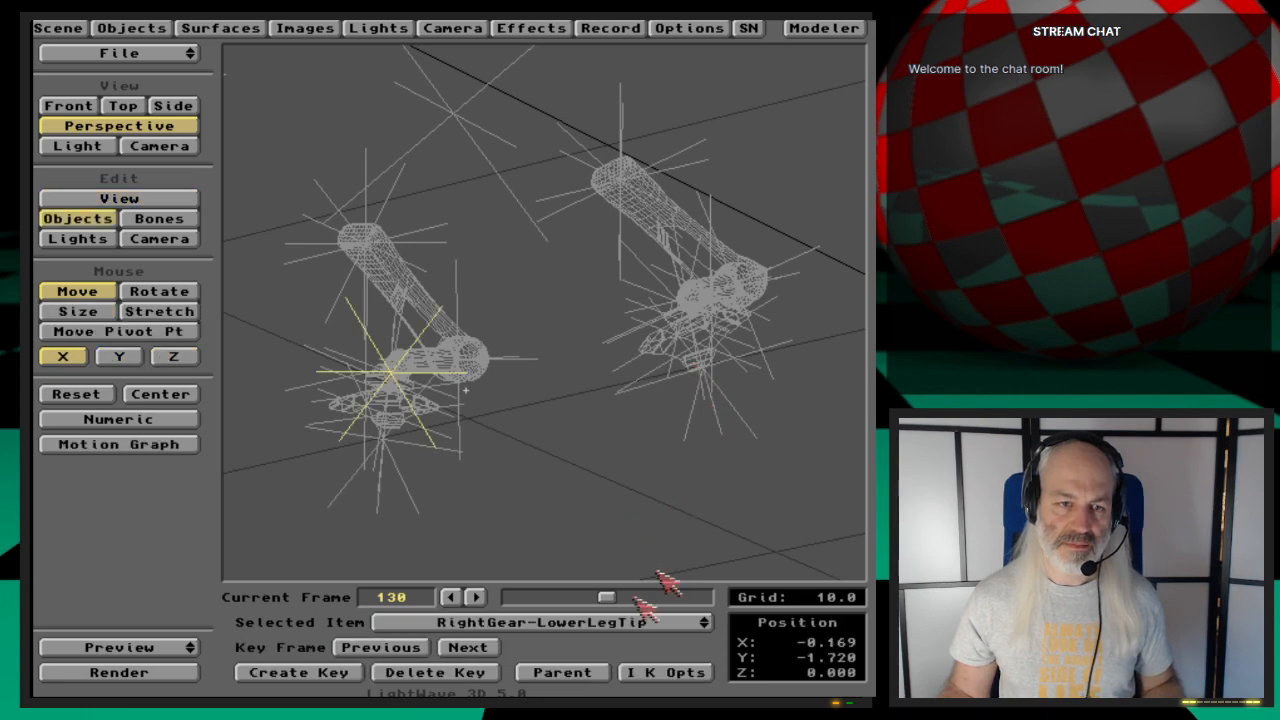
left_click_drag(612, 596, 537, 597)
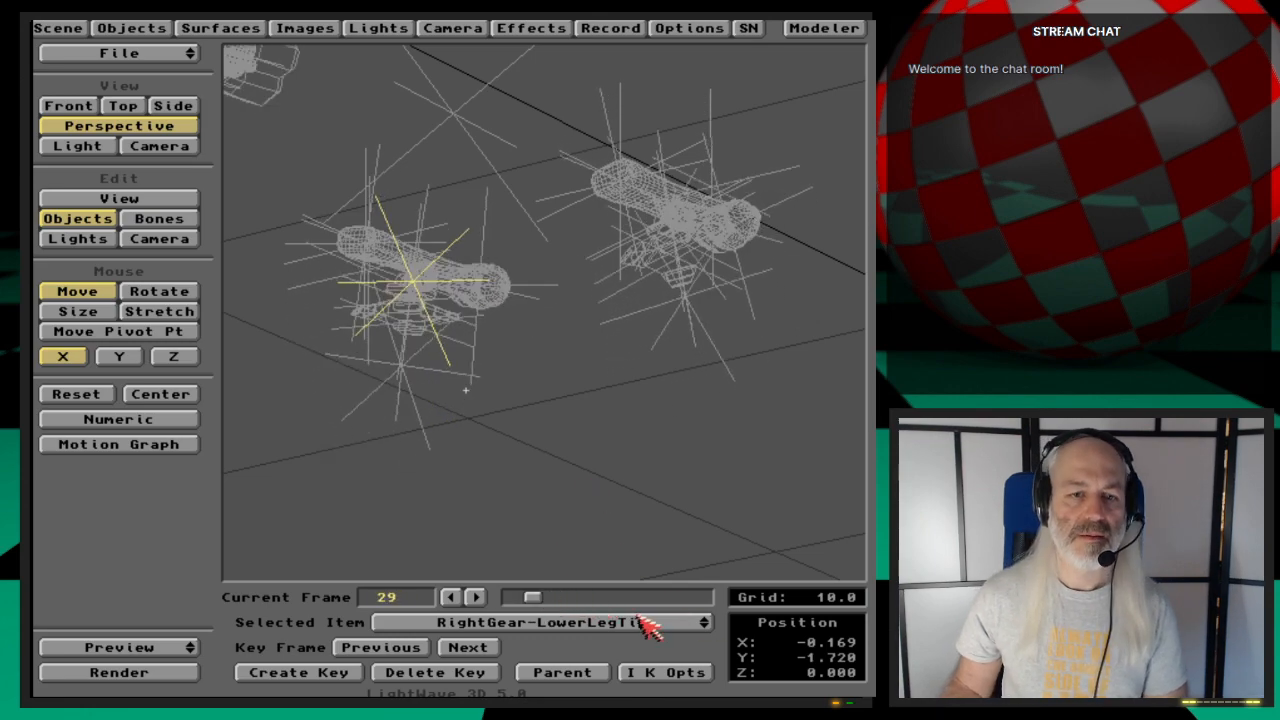
Step: Compare the inverse kinematics options of --RightGearSubParent-- and --LeftGearSubParent--
left_click(670, 622)
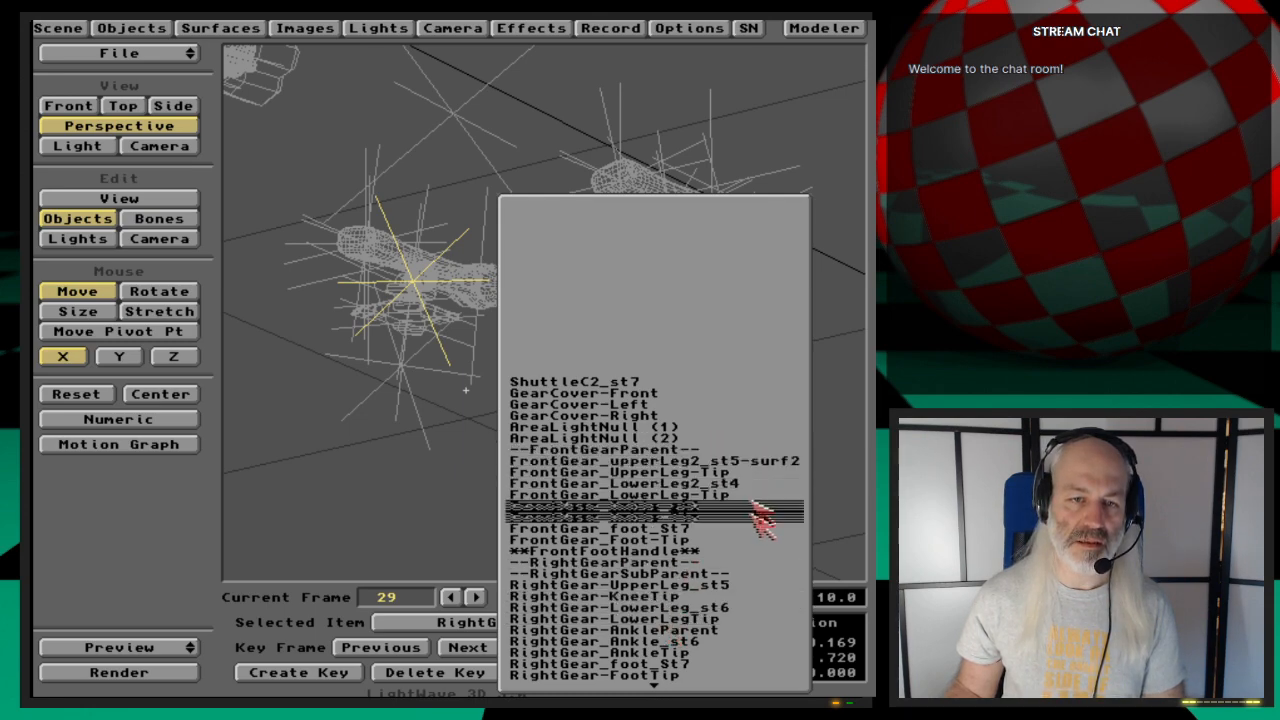
left_click(758, 573)
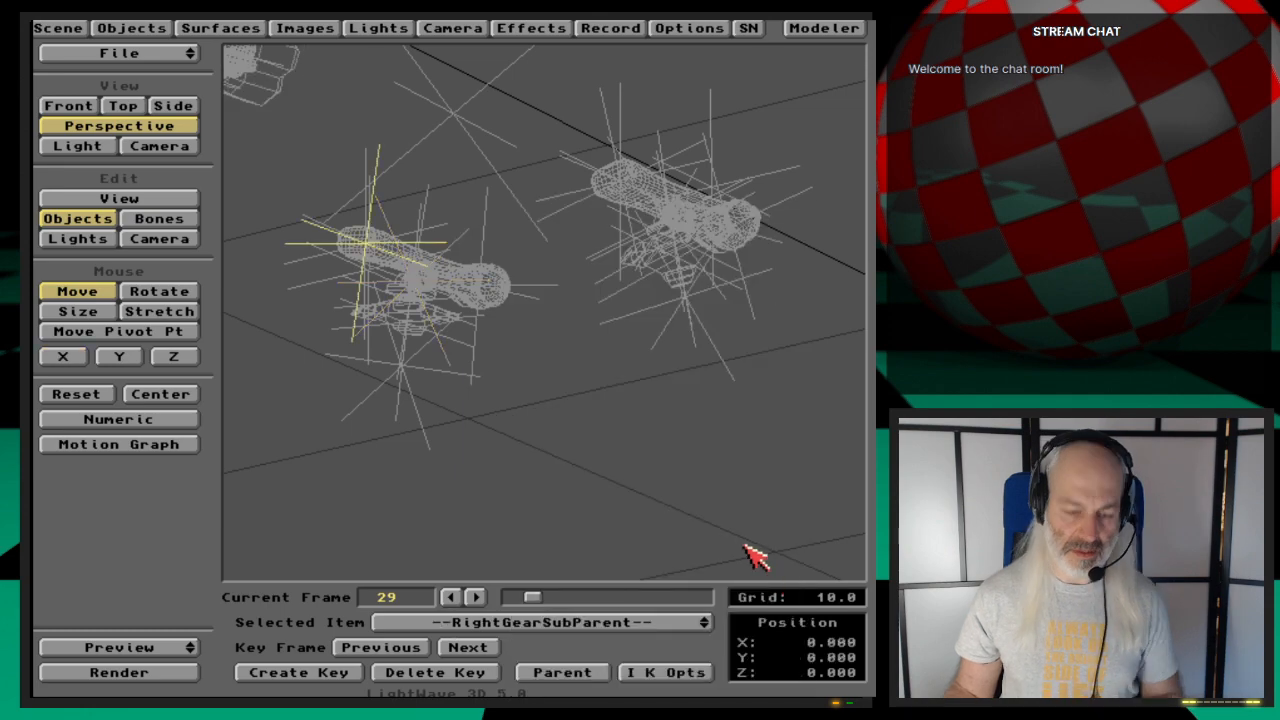
key("k")
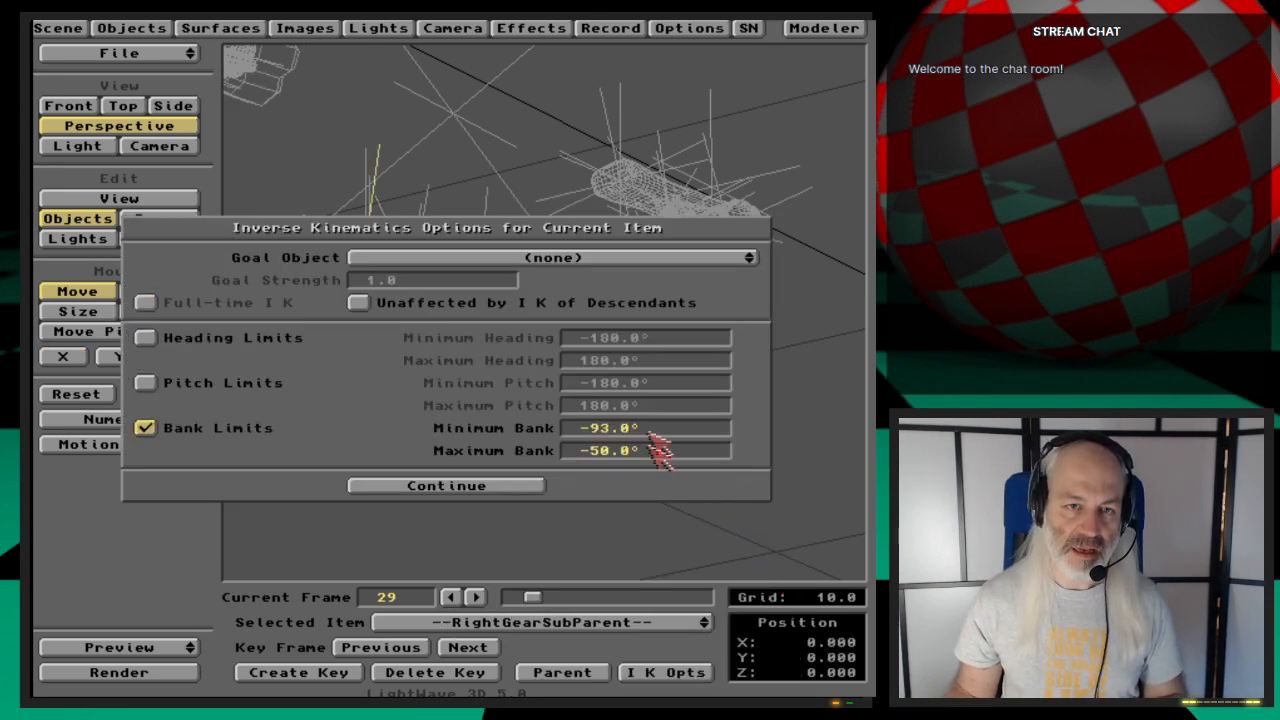
left_click(530, 487)
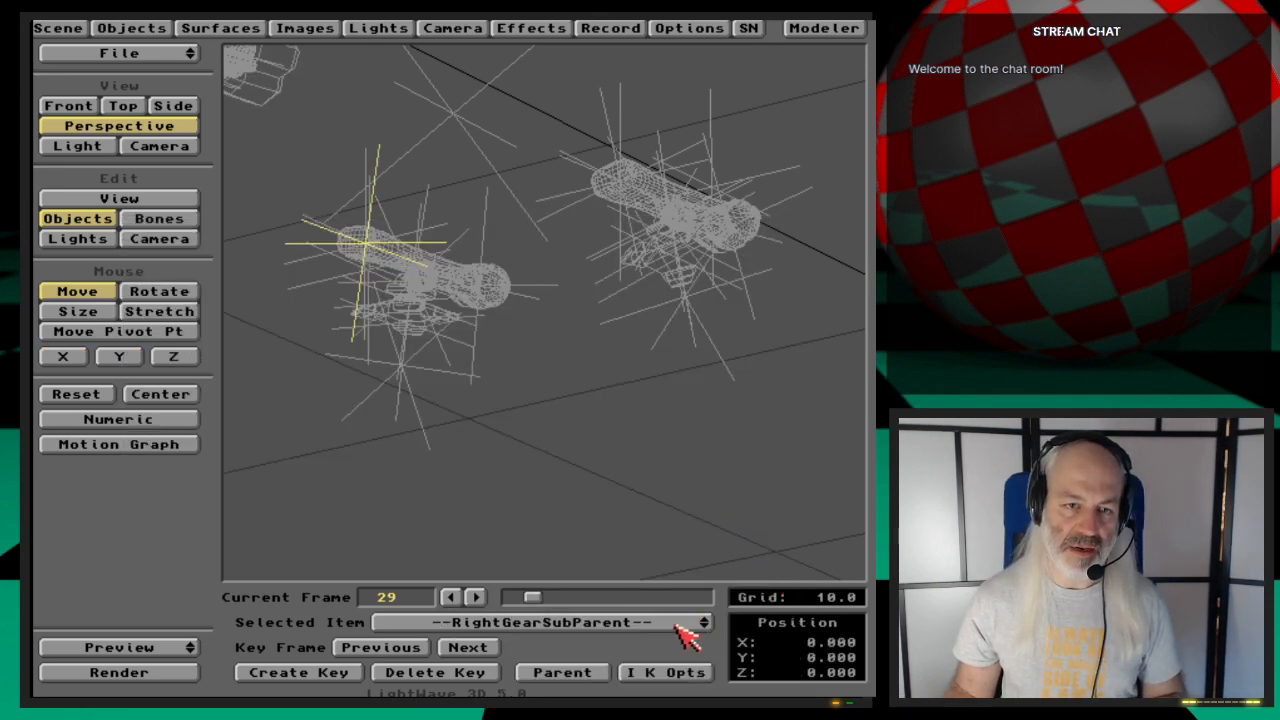
left_click(686, 628)
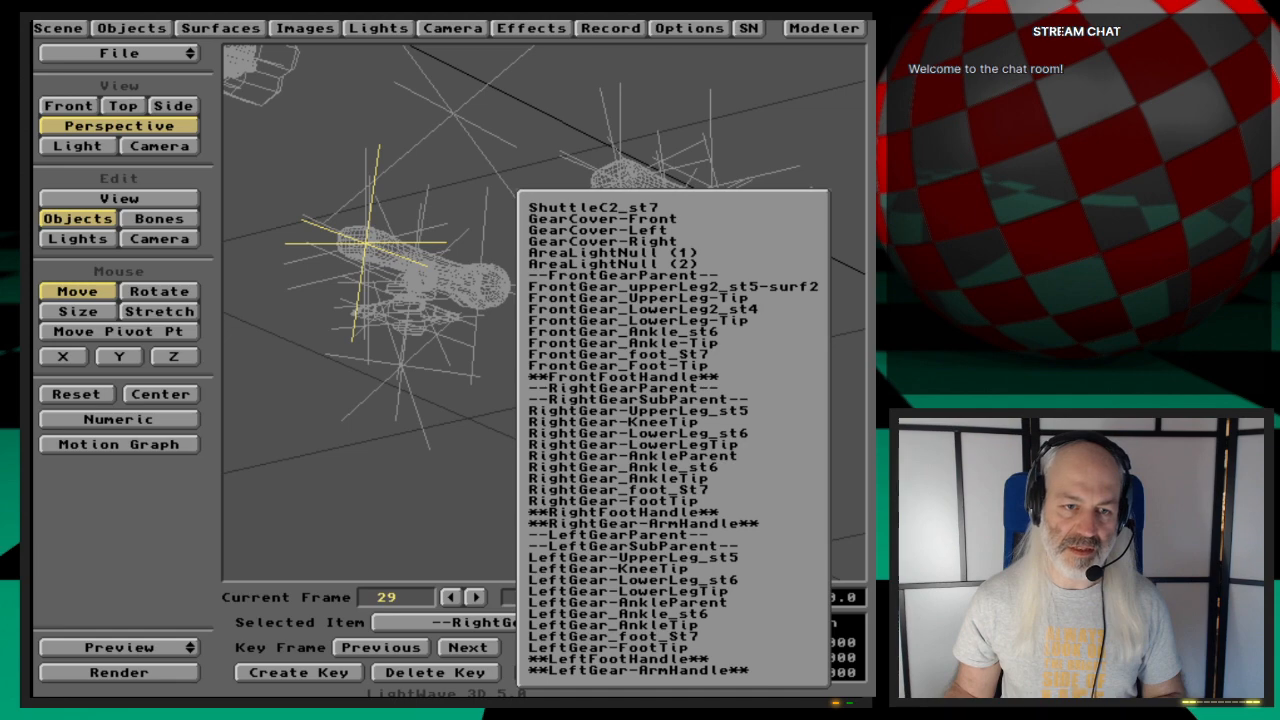
left_click(734, 548)
left_click(688, 677)
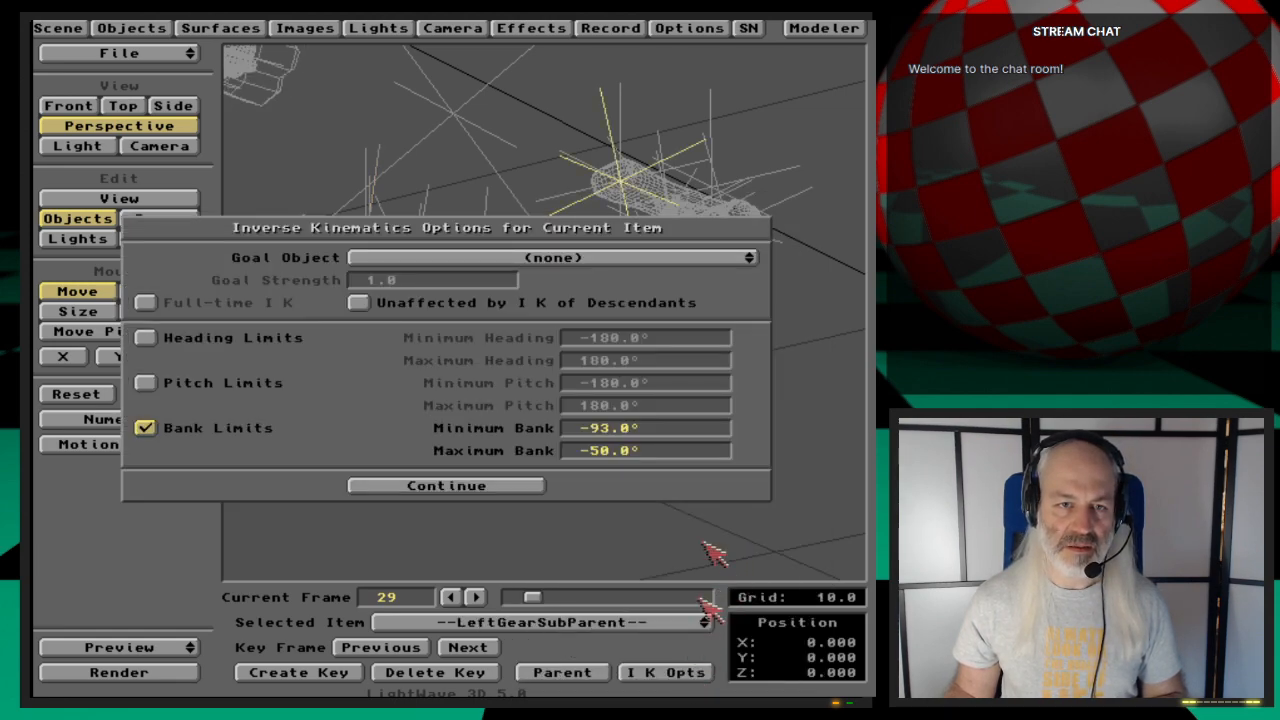
left_click(517, 489)
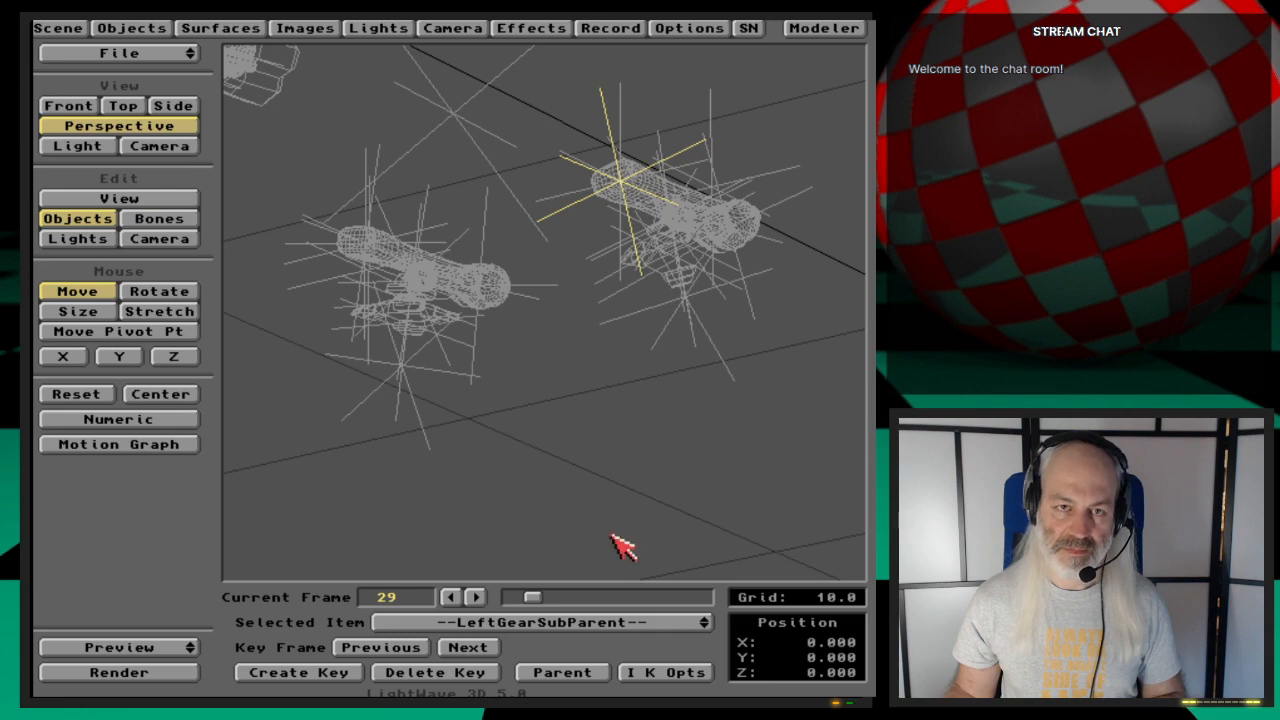
Step: Compare the goal object and bank limits in the inverse kinematics options of LeftGear-KneeTip and RightGear-KneeTip
left_click_drag(603, 617, 684, 648)
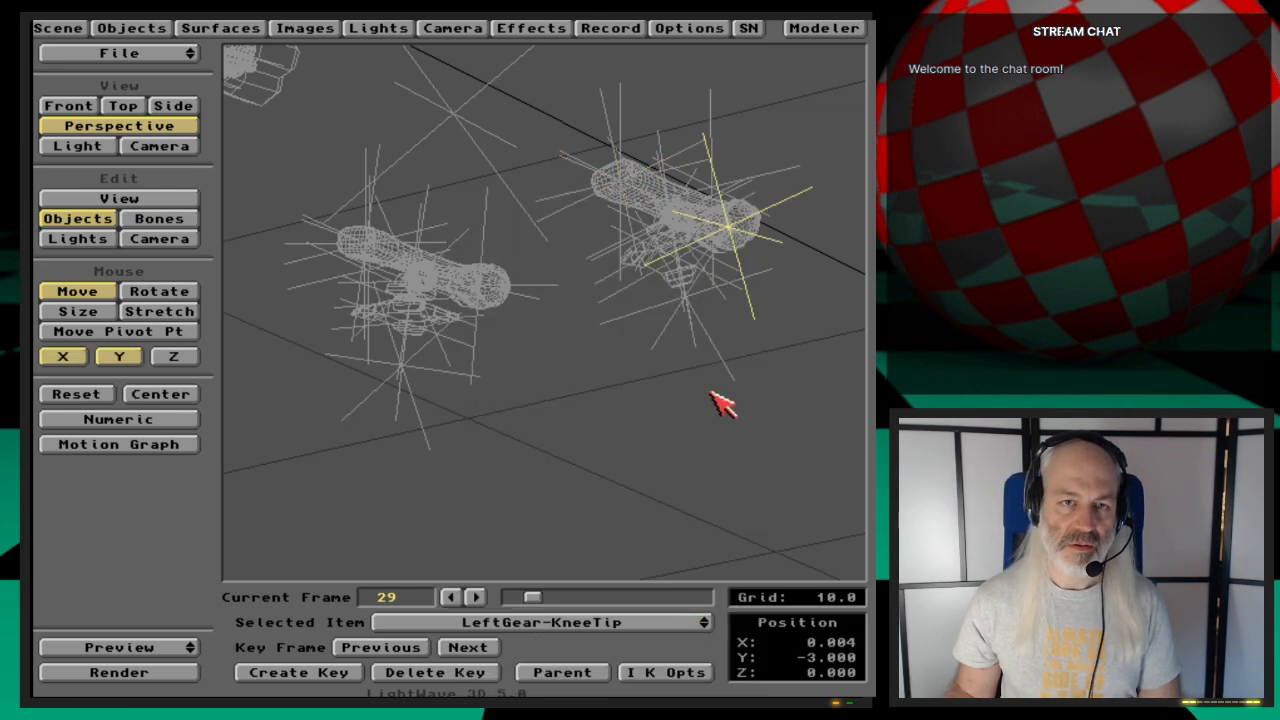
left_click(668, 674)
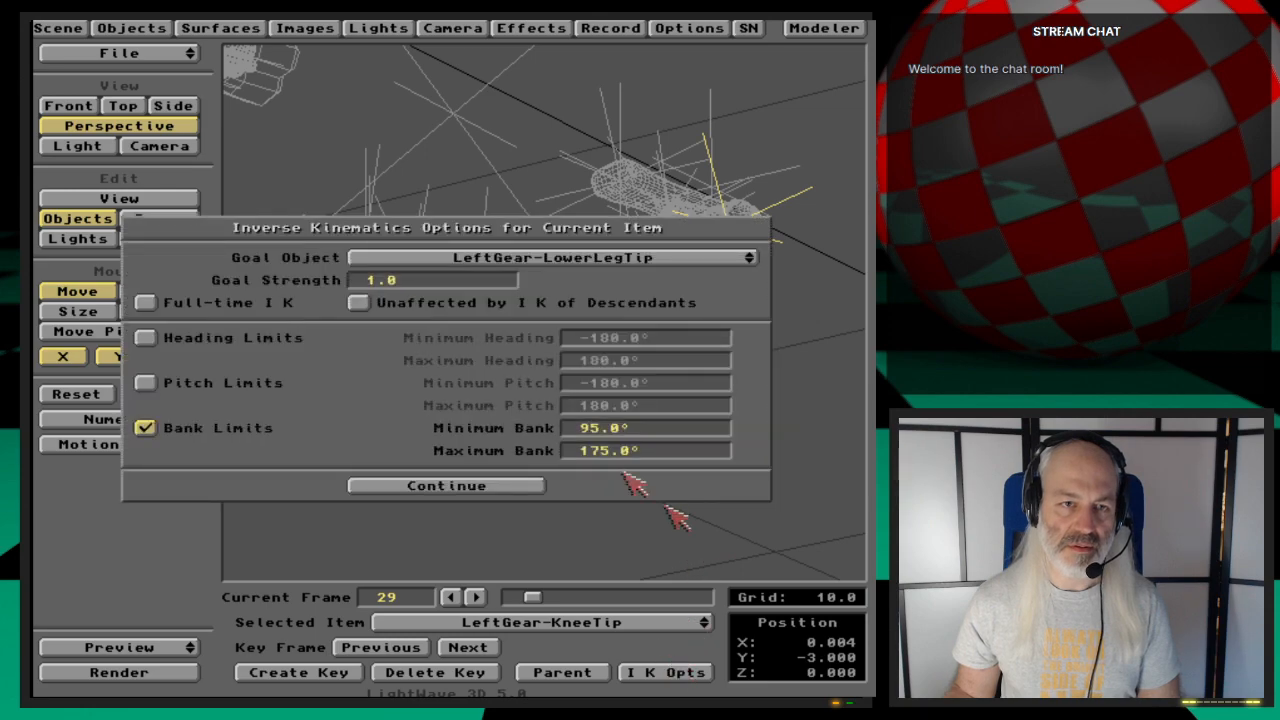
left_click(527, 488)
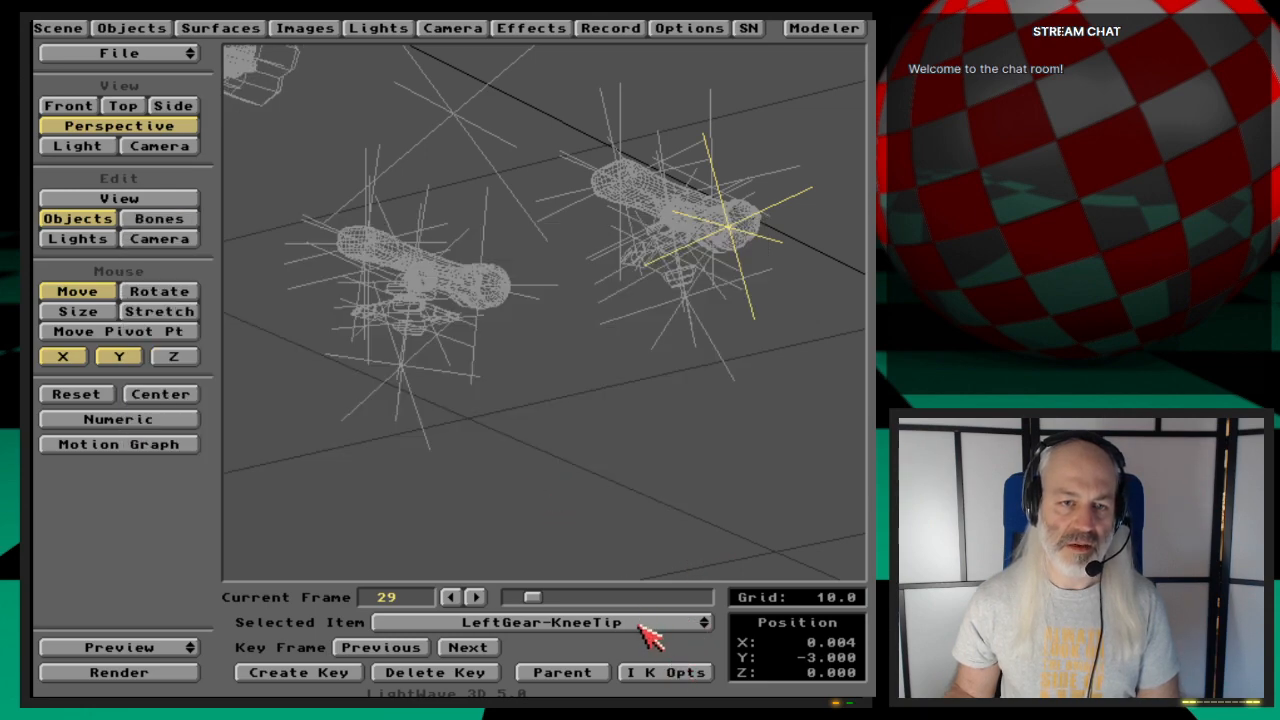
left_click_drag(648, 637, 728, 482)
left_click(666, 672)
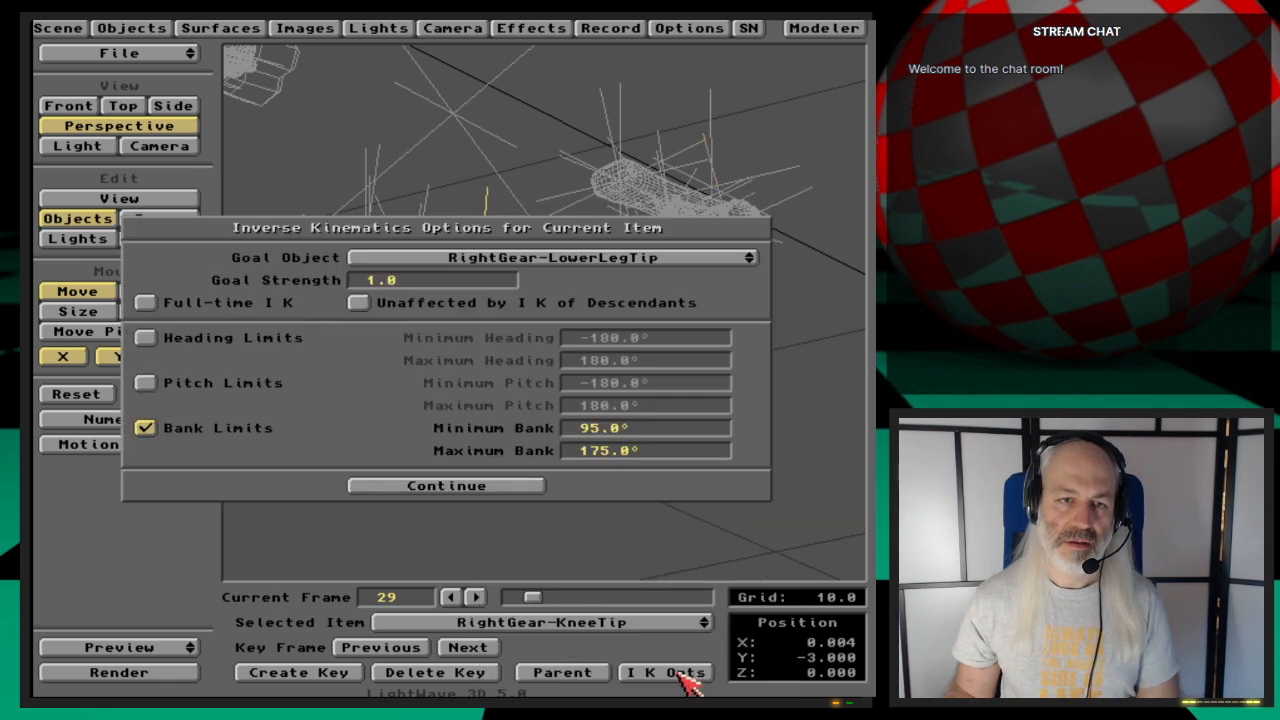
left_click(527, 488)
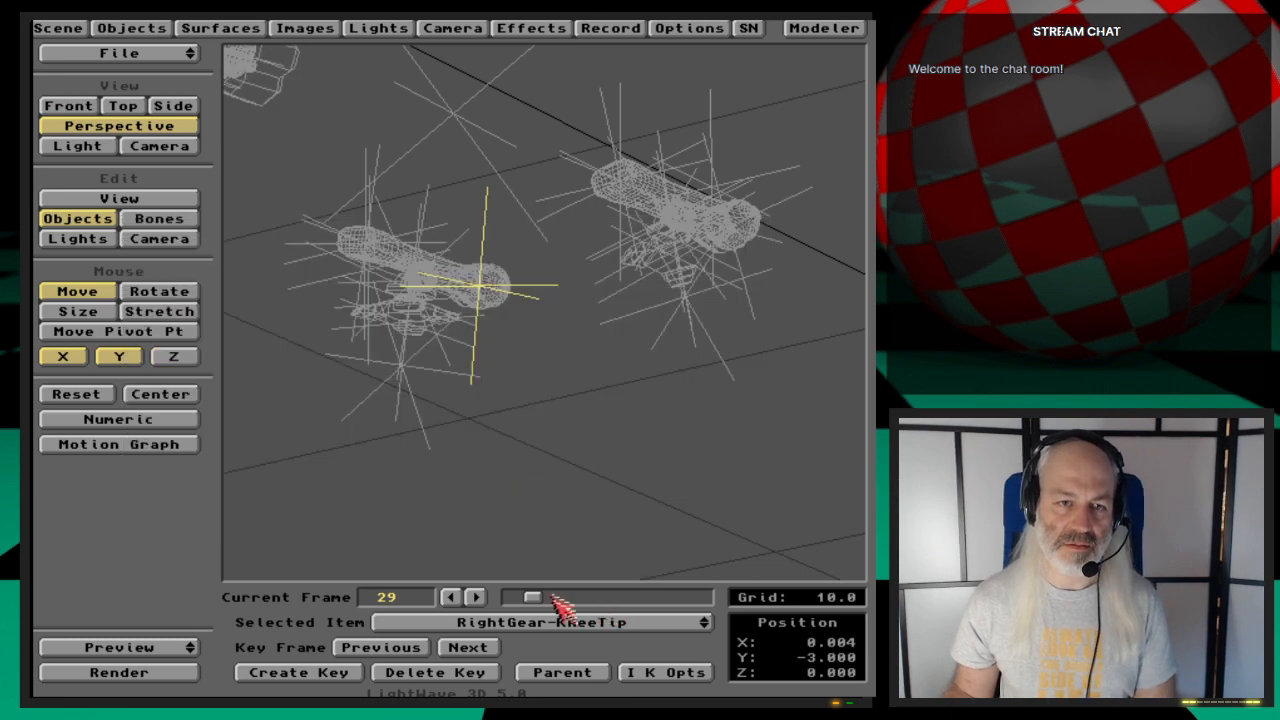
Step: Scrub the gear animation through frame 77 to frame 201 and switch to the front view
left_click_drag(540, 598, 579, 598)
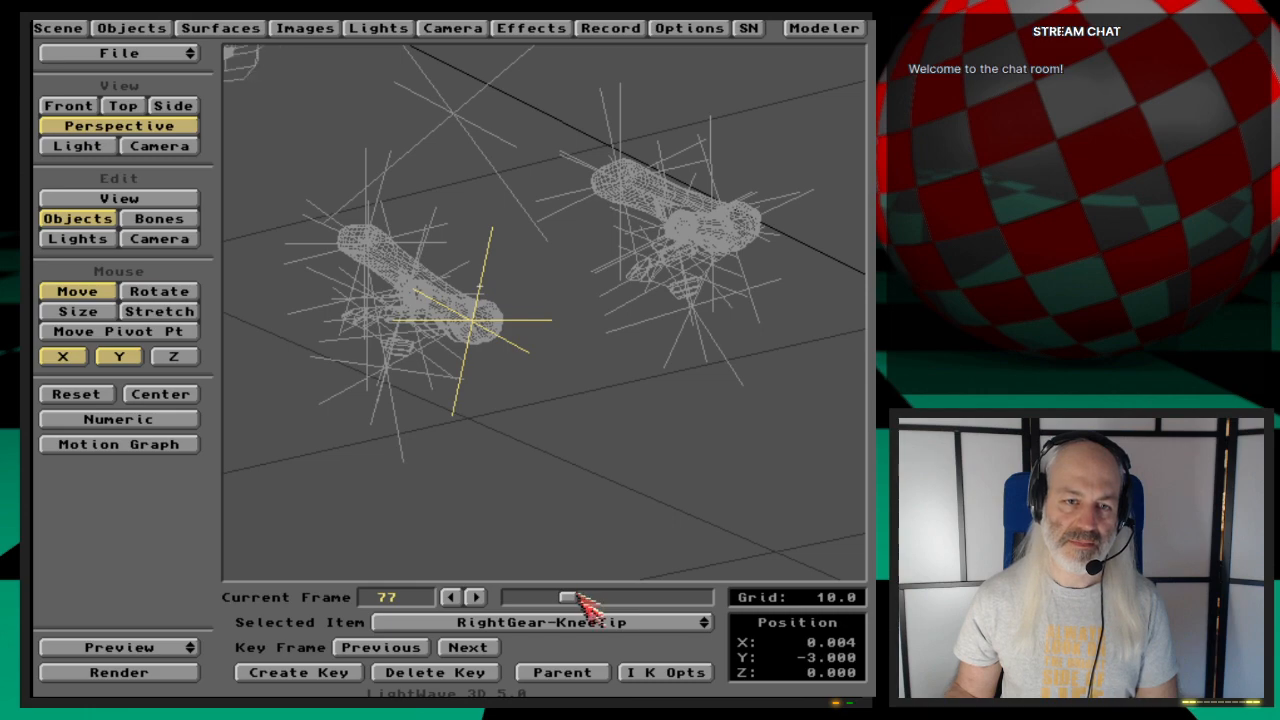
left_click(650, 635)
left_click(643, 623)
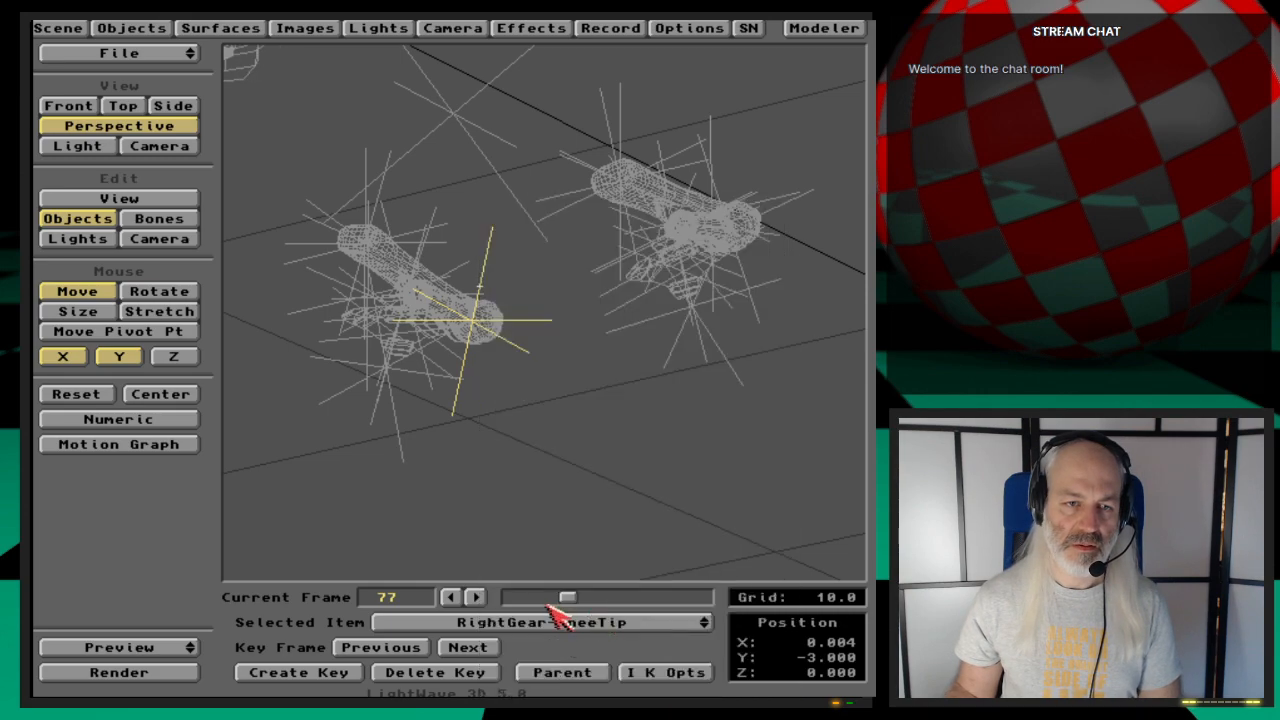
left_click_drag(573, 598, 665, 582)
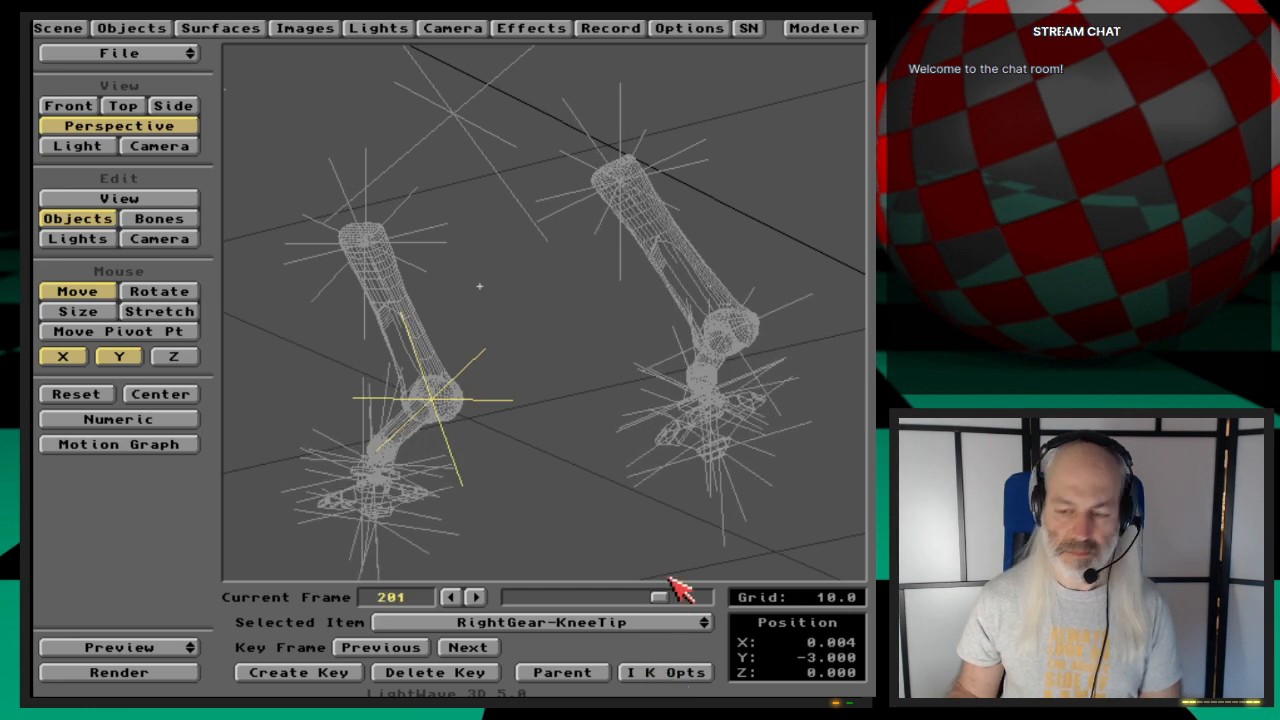
key("1")
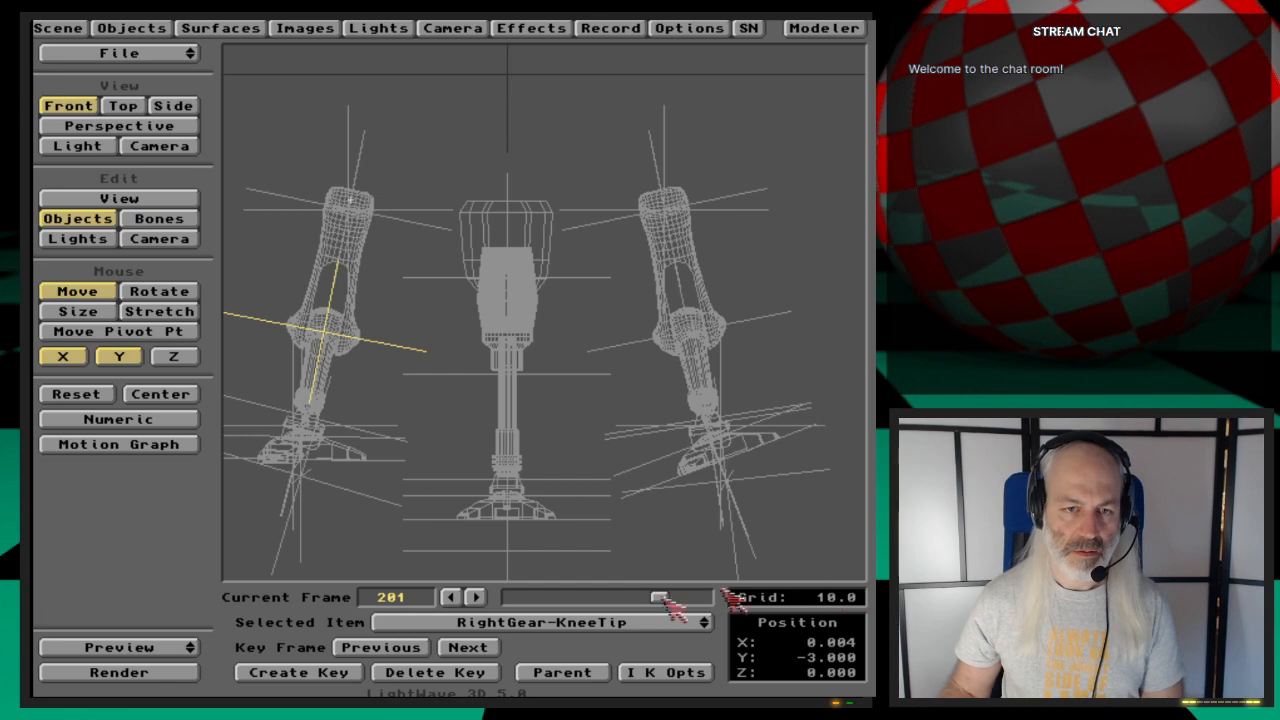
Step: Compare the positions of **LeftFootHandle** and **RightFootHandle** at frame 201, ending on **LeftFootHandle**
left_click(700, 624)
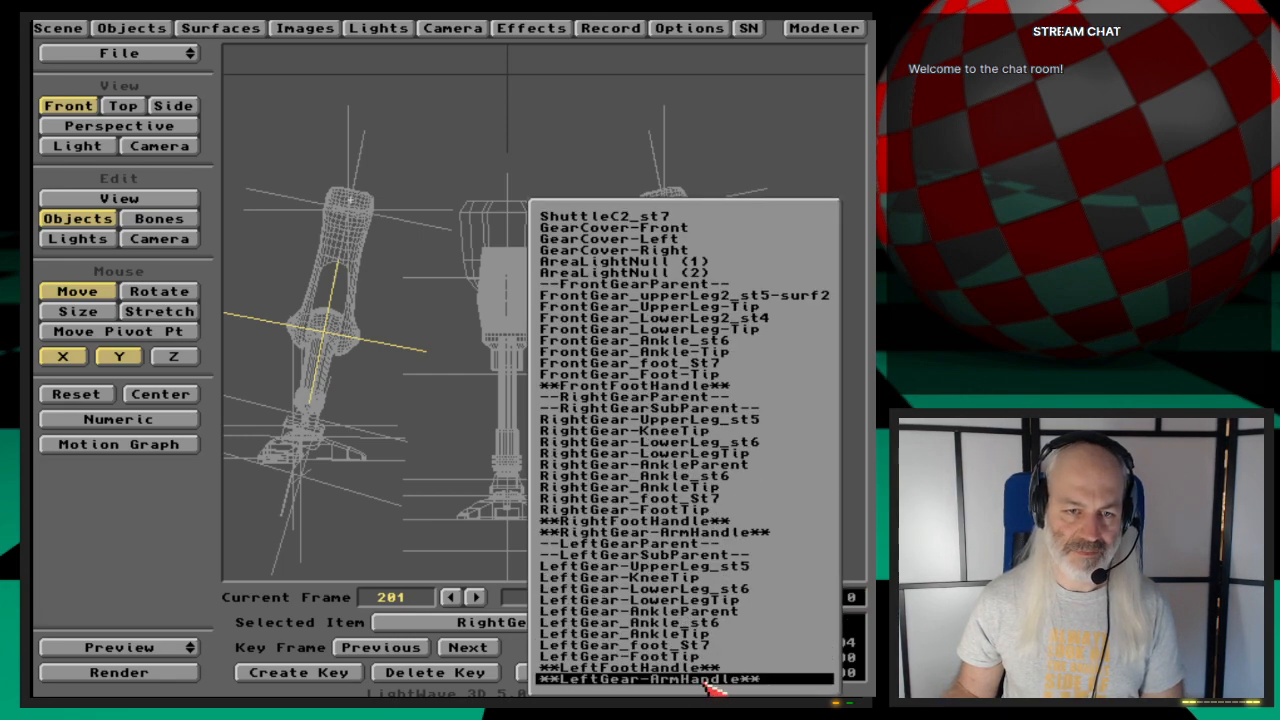
left_click(707, 667)
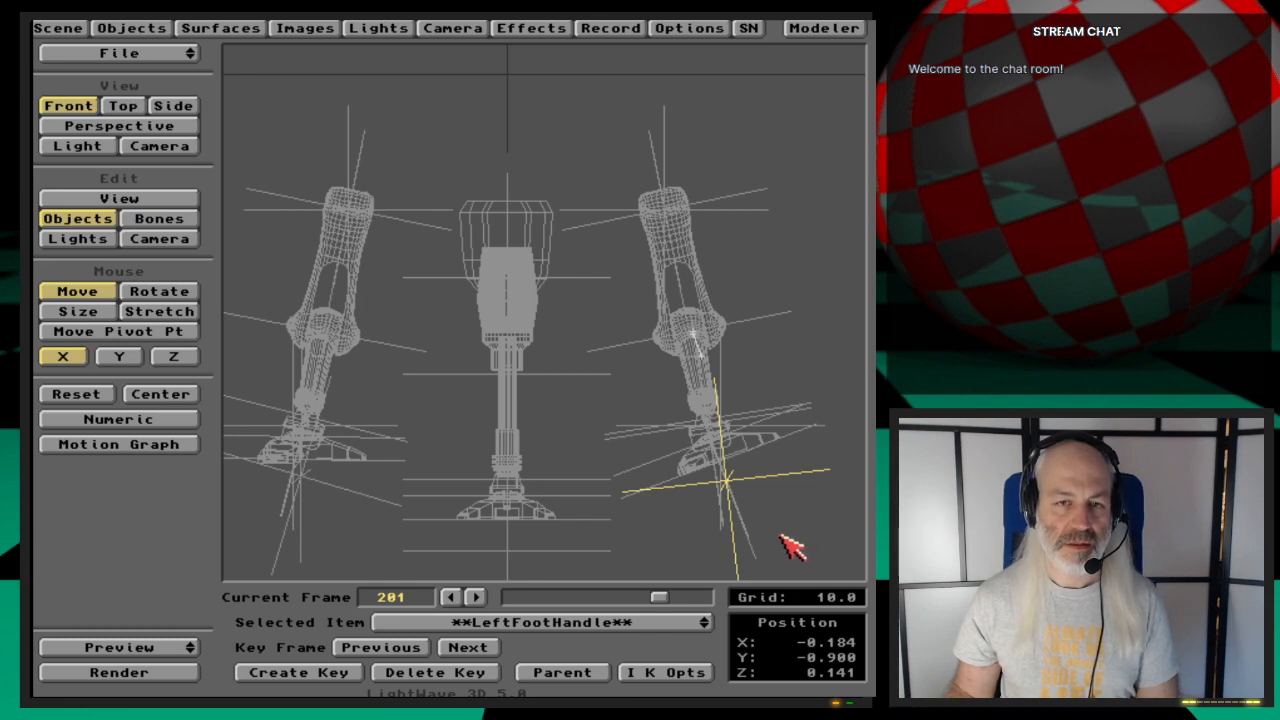
left_click(680, 626)
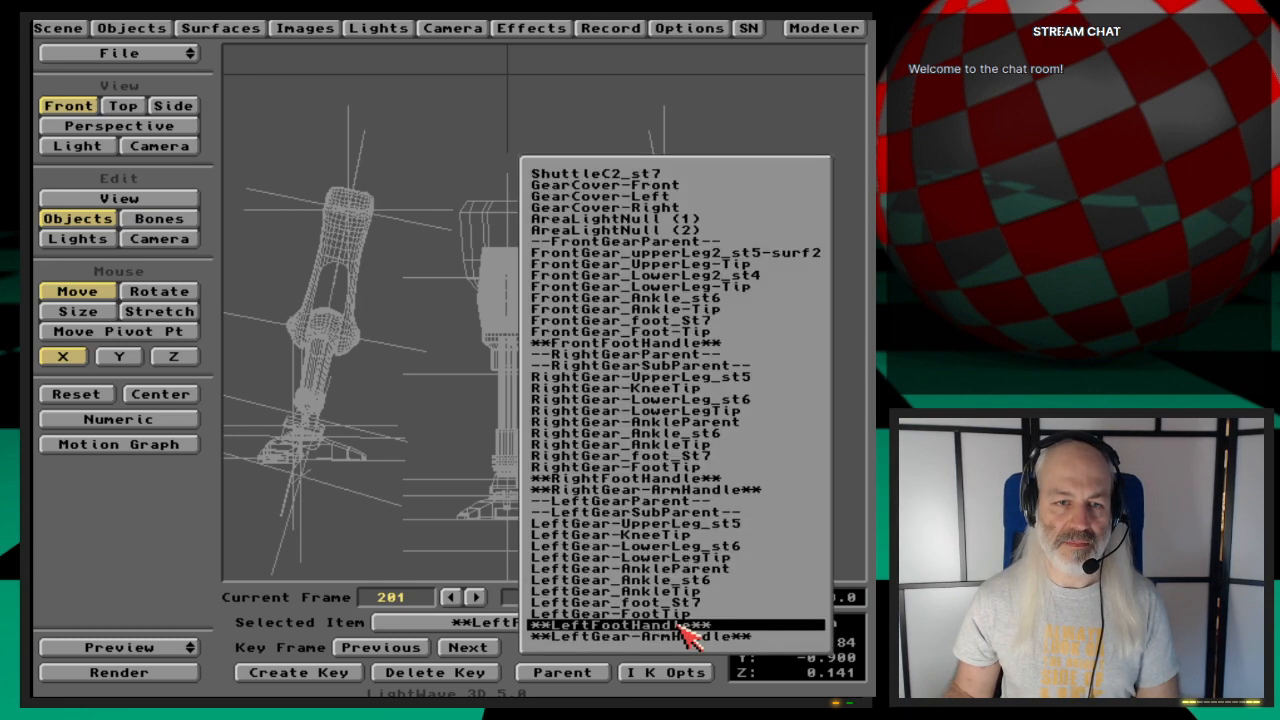
left_click_drag(744, 556, 748, 556)
key("Left")
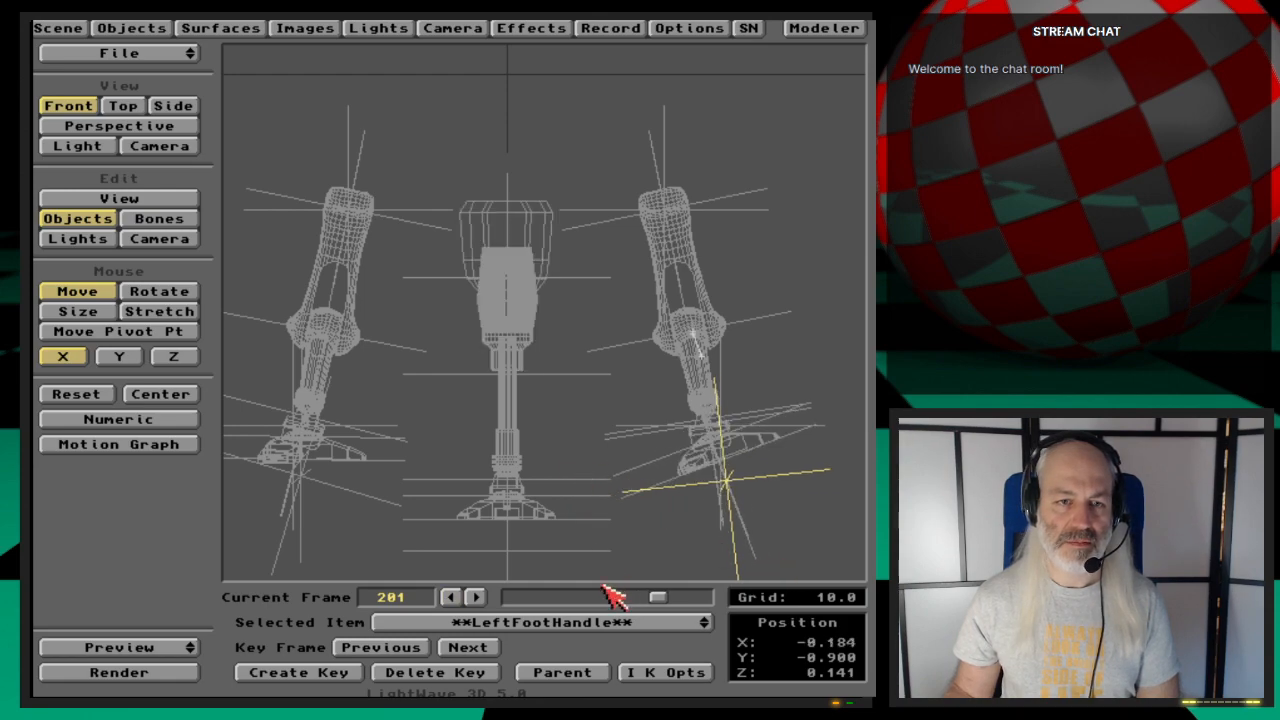
left_click_drag(617, 630, 634, 488)
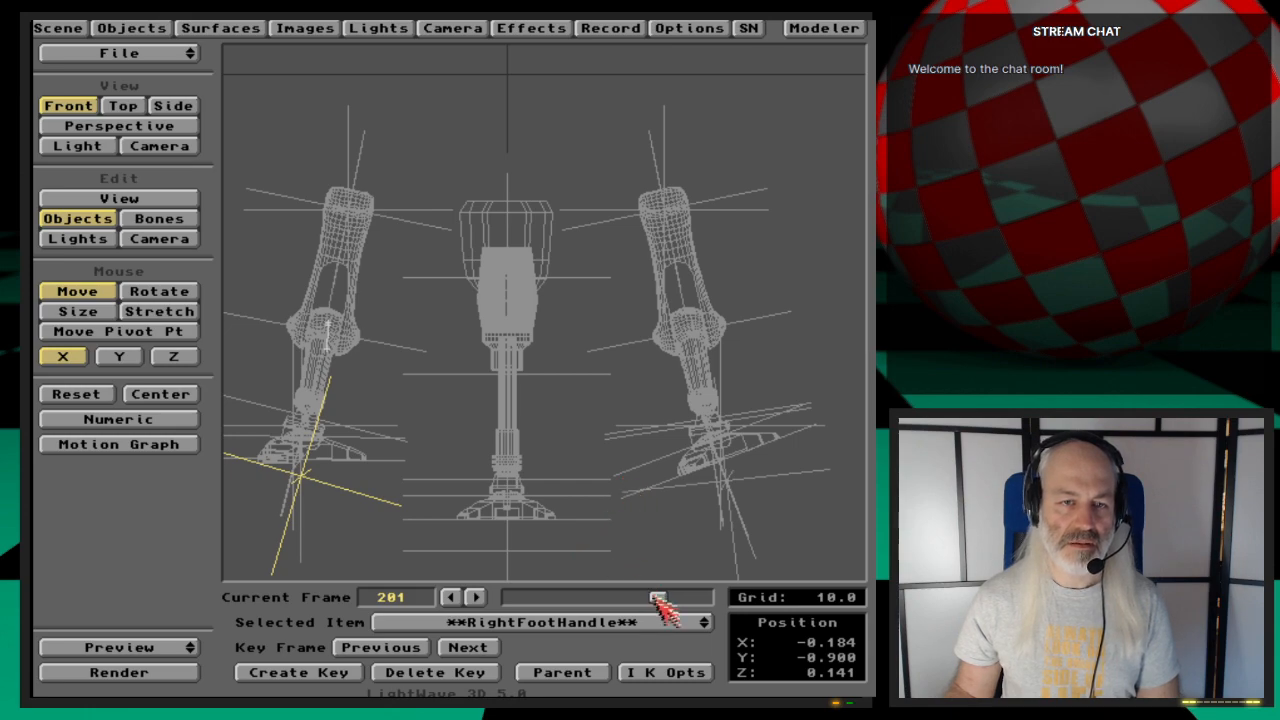
left_click_drag(670, 635, 663, 669)
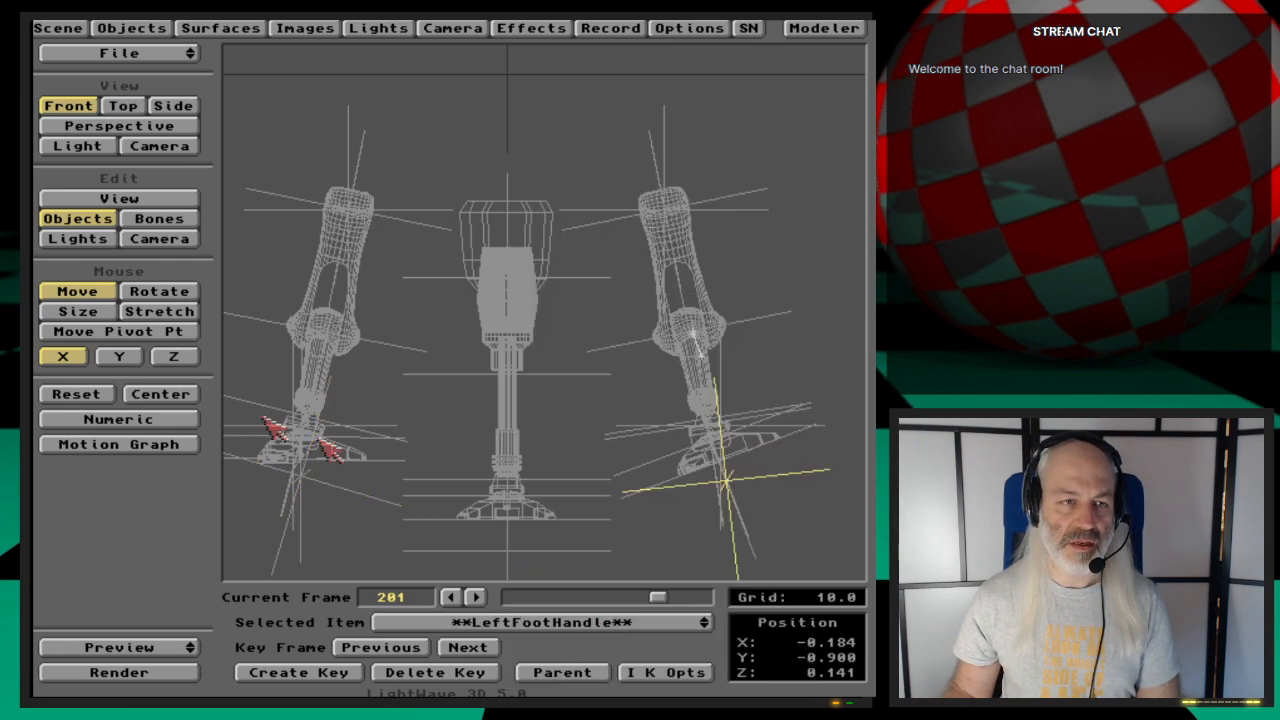
Step: Try moving **LeftFootHandle** to X -2.584, Y -0.400 in the front view, then restore its position
left_click(178, 356)
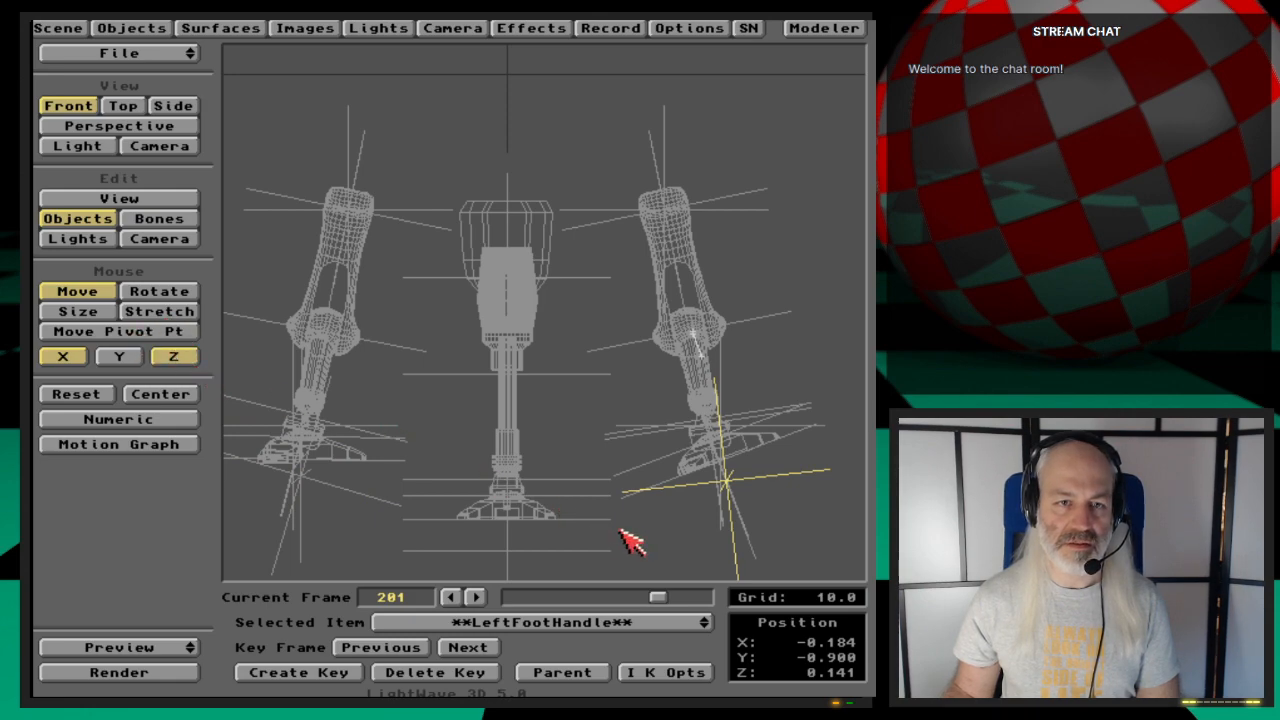
left_click_drag(697, 332, 632, 516)
key("u")
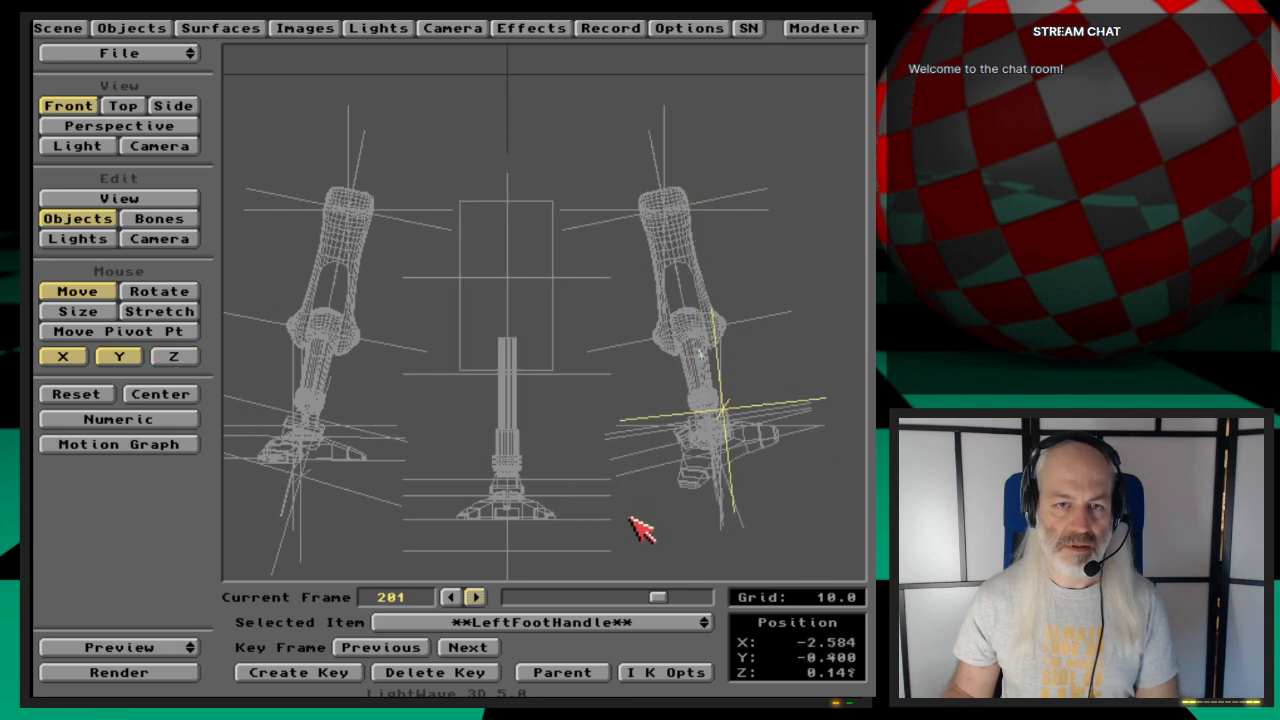
key("u")
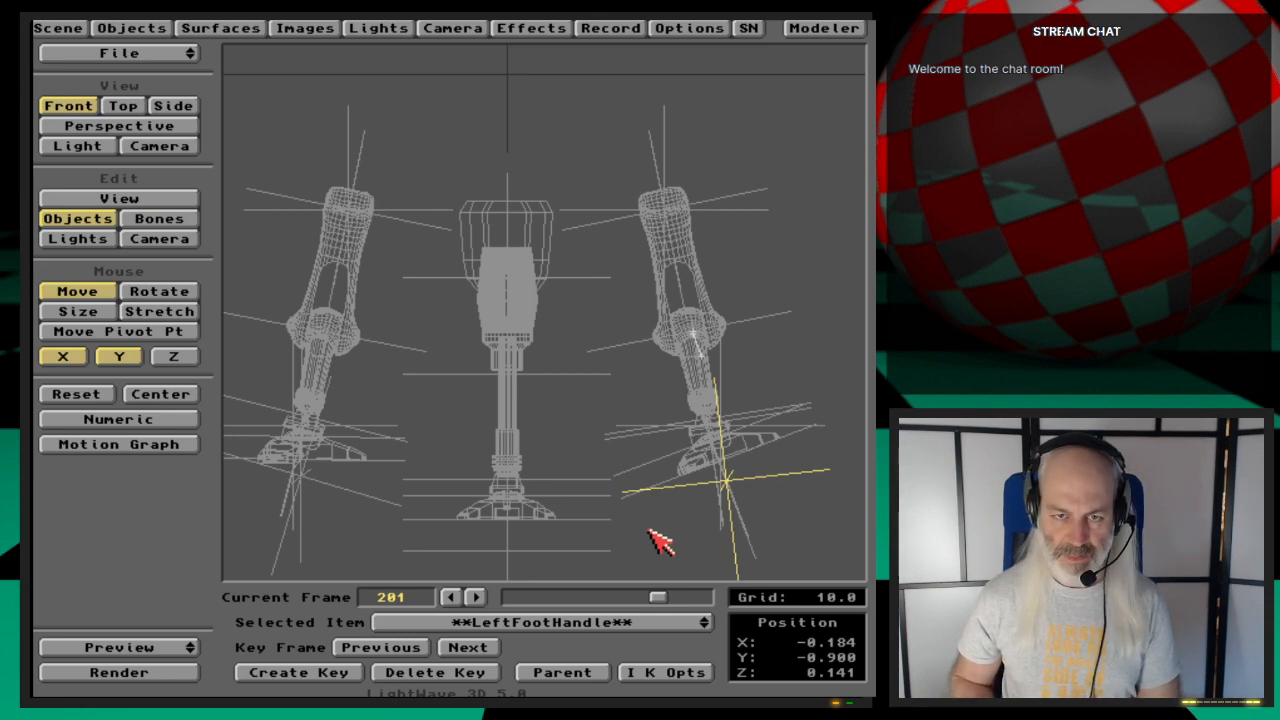
Step: Try moving **LeftFootHandle** to X -2.584 in the top view, restore its position and check the camera view
key("2")
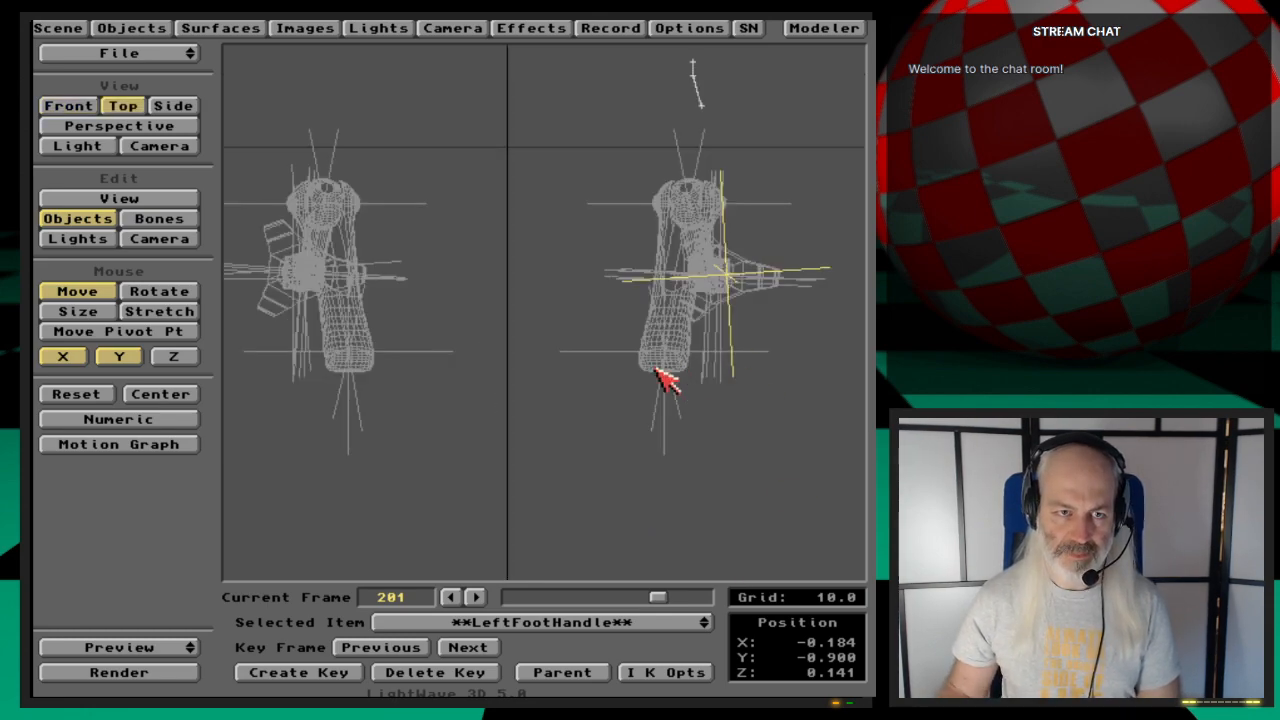
left_click_drag(760, 320, 768, 166)
key("Right")
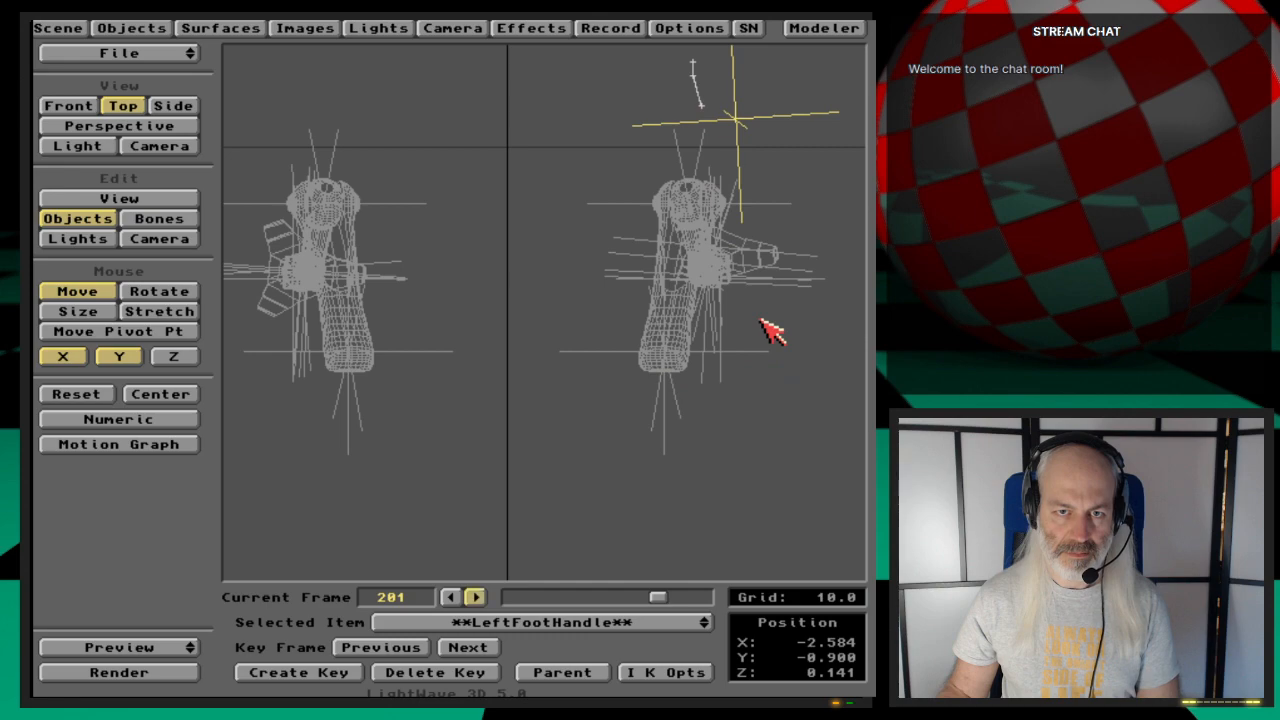
key("Left")
key("6")
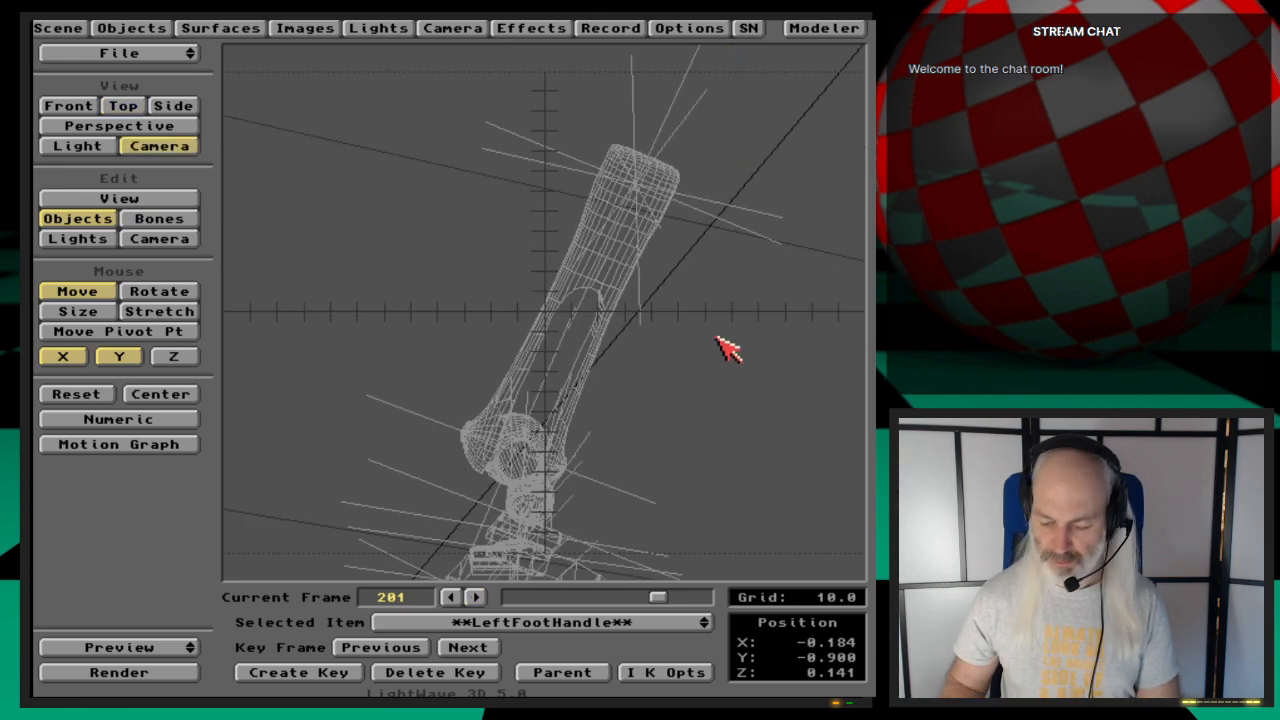
Step: Move **LeftFootHandle** to X 2.016, Y -1.100 in the front view at frame 201 to test the left foot
key("1")
left_click_drag(794, 409, 775, 332)
left_click_drag(706, 405, 719, 481)
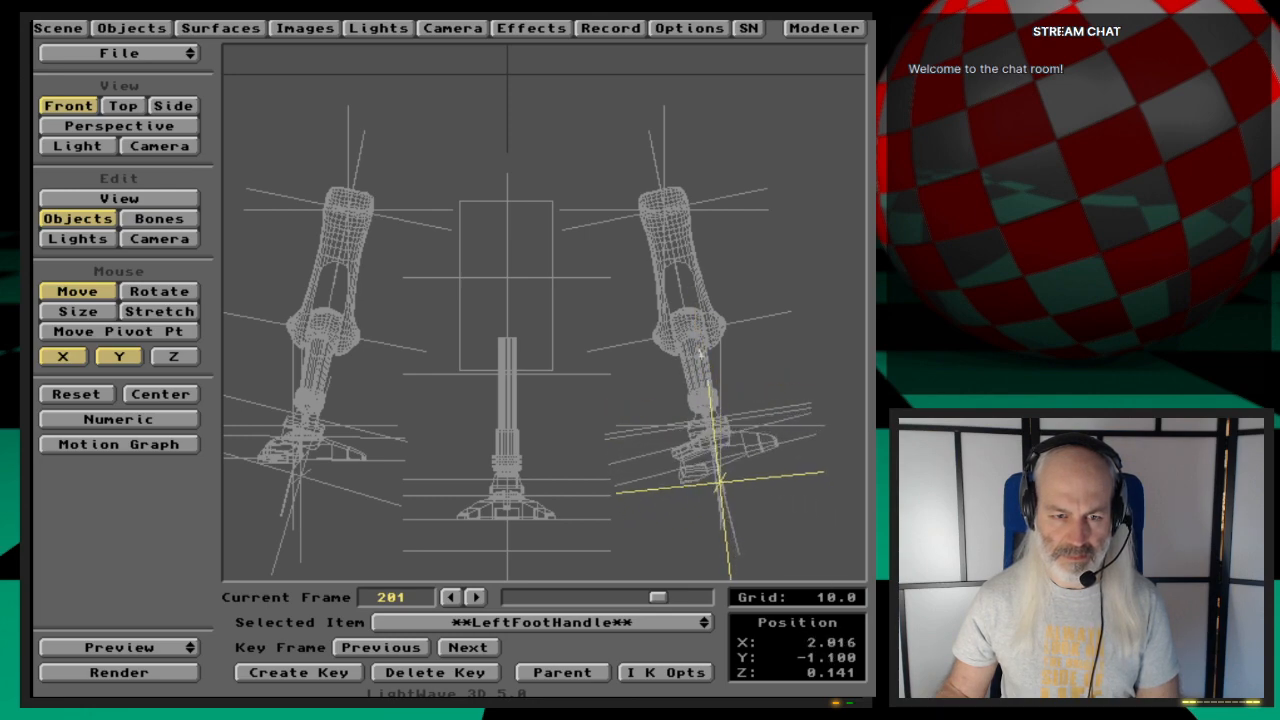
Step: Compare the parent objects of **LeftFootHandle** and **RightFootHandle**, leaving both unchanged and ending with **LeftFootHandle** selected
left_click(600, 673)
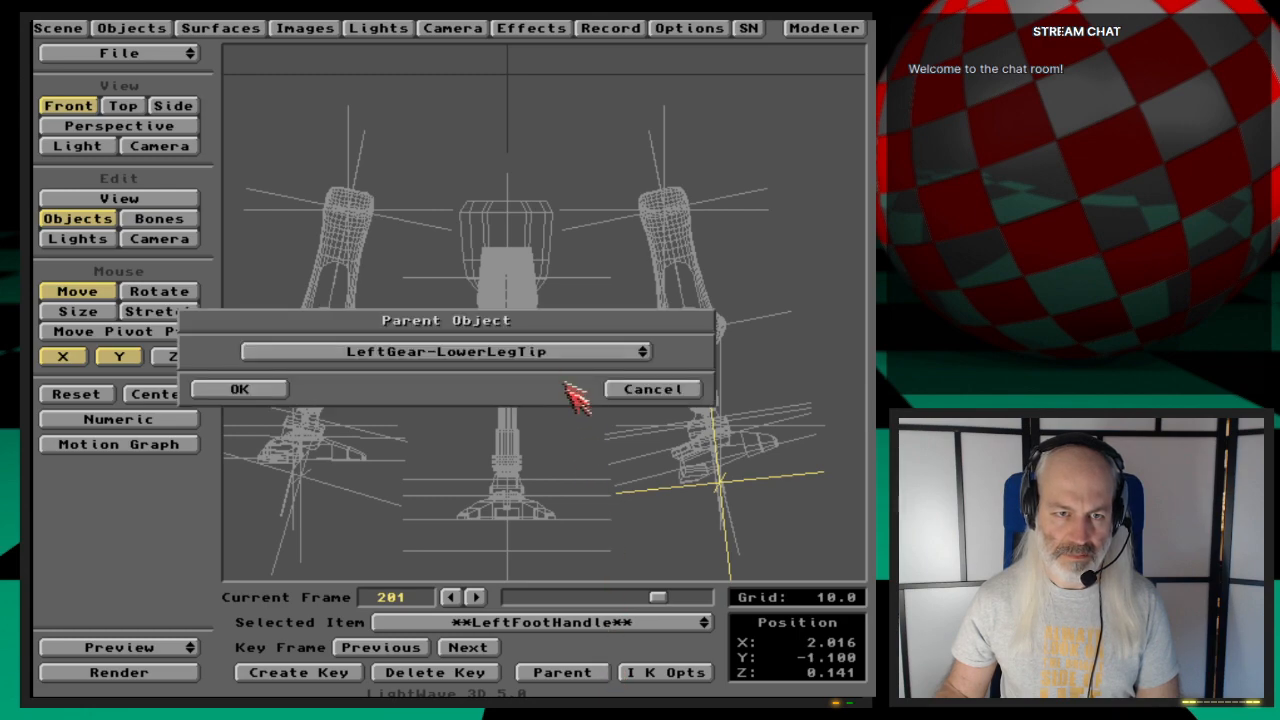
left_click(668, 392)
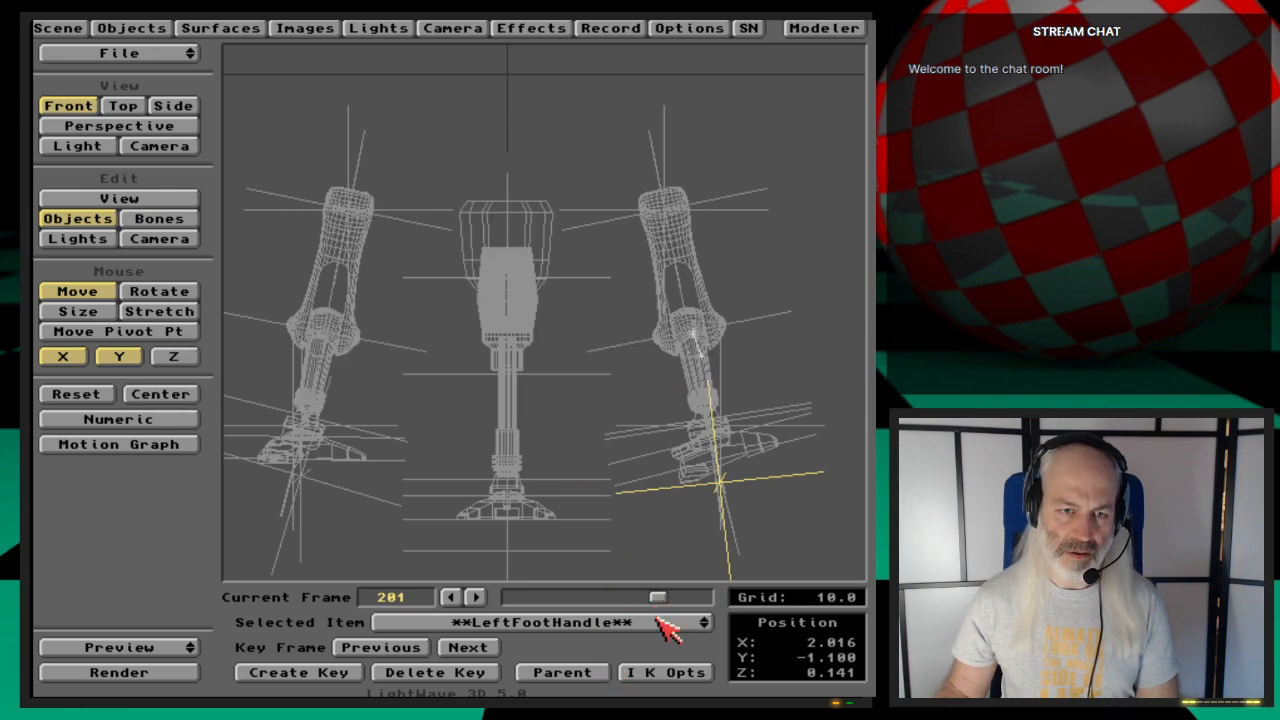
left_click_drag(667, 625, 657, 512)
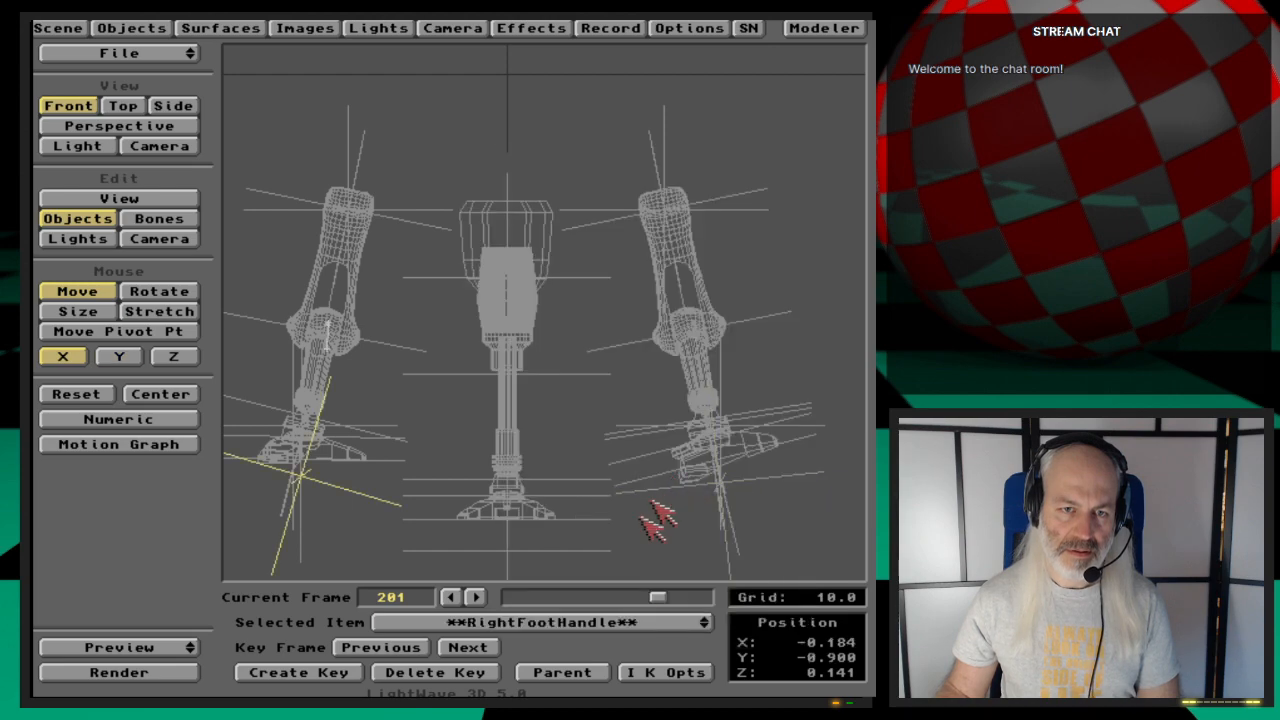
left_click(599, 675)
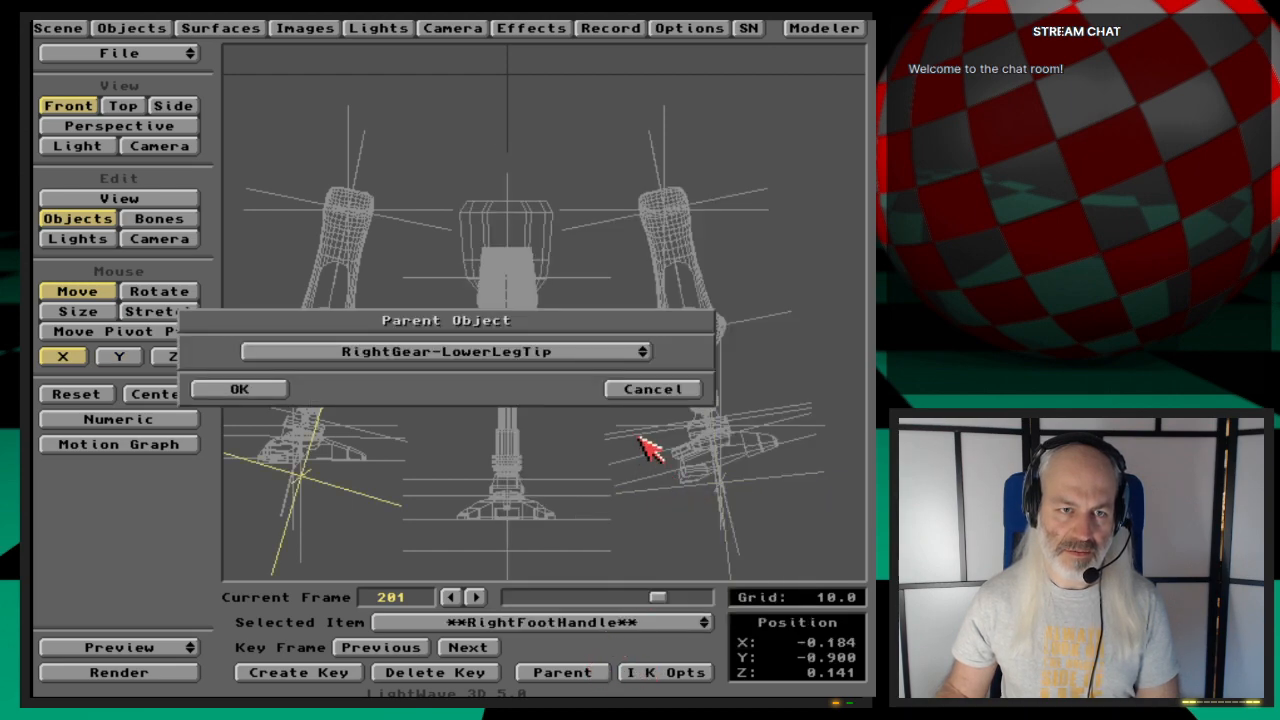
left_click(654, 389)
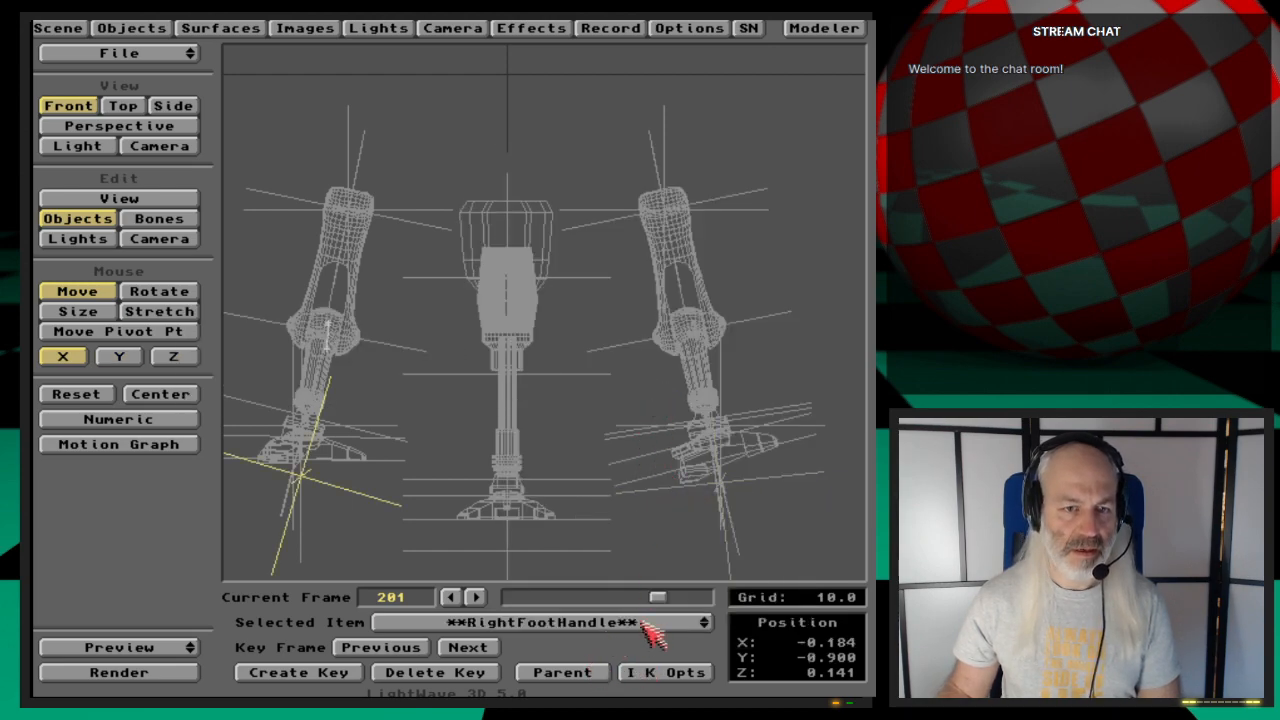
left_click_drag(622, 631, 634, 668)
Step: Try moving **LeftFootHandle** one axis at a time in the front view, to X -0.284 and Y -23.300
left_click(119, 356)
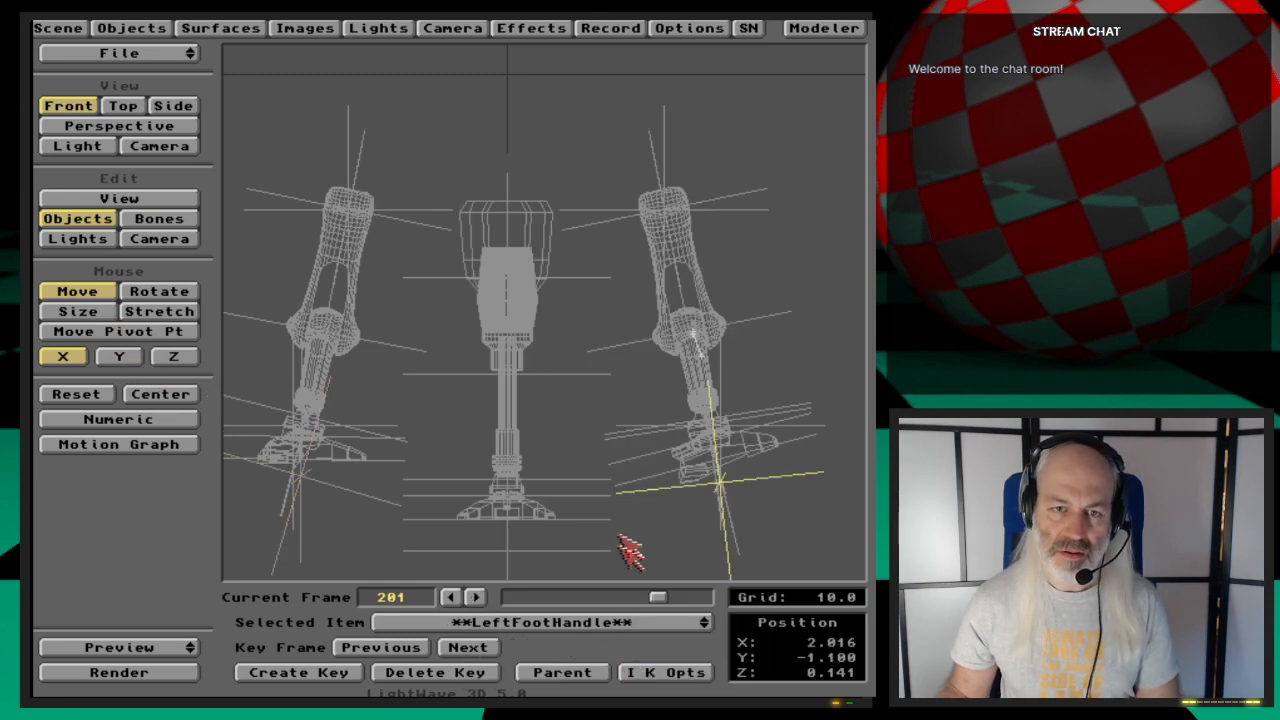
left_click_drag(629, 545, 665, 545)
left_click_drag(701, 354, 699, 353)
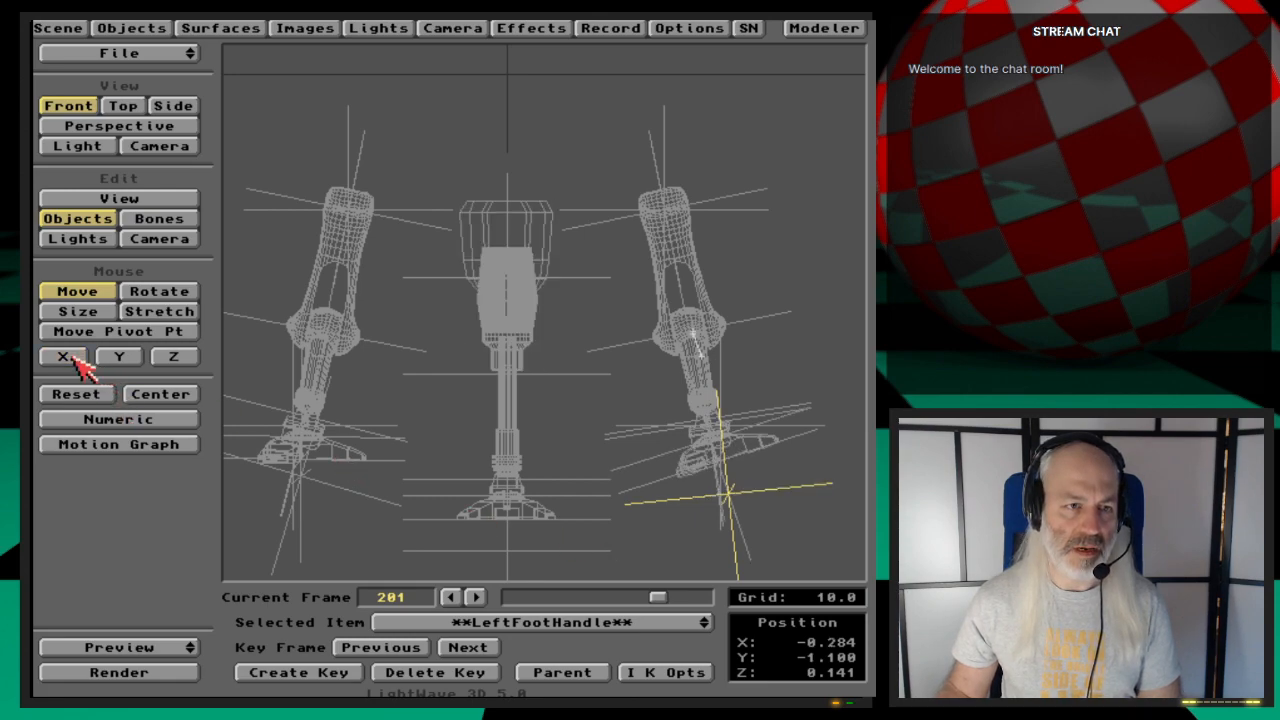
left_click_drag(602, 453, 603, 452)
left_click_drag(709, 500, 709, 488)
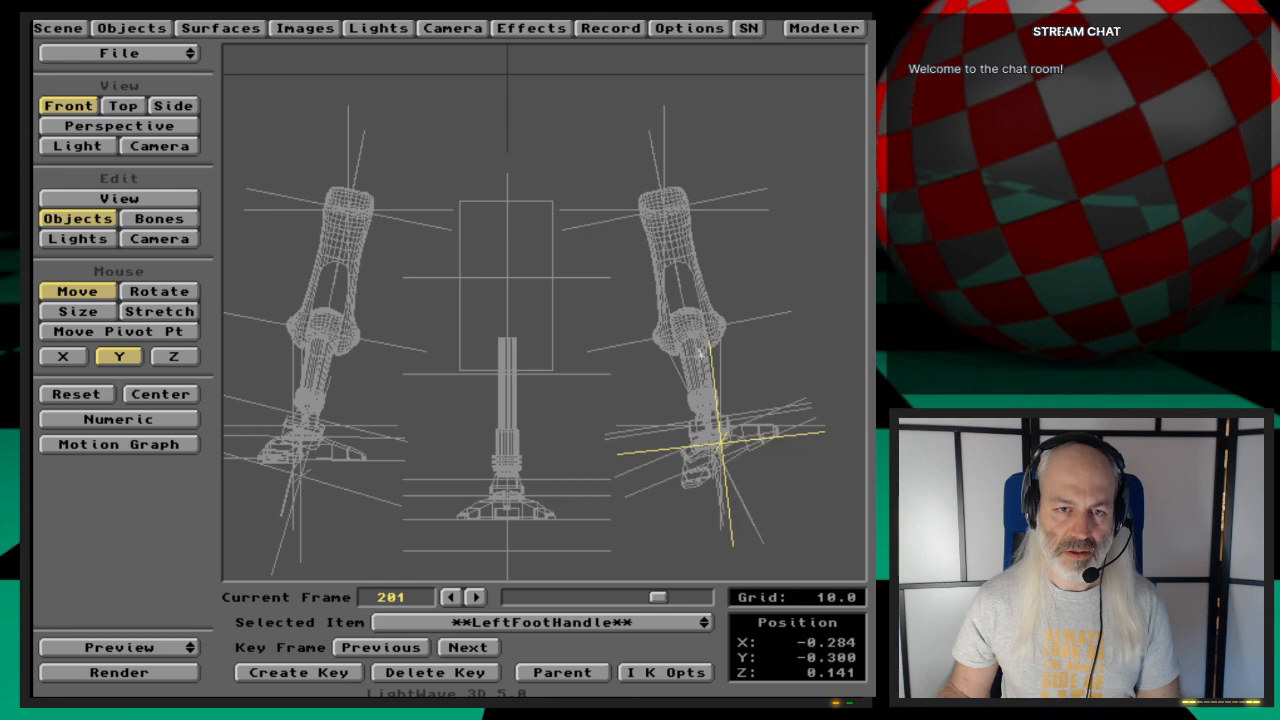
left_click_drag(700, 353, 700, 353)
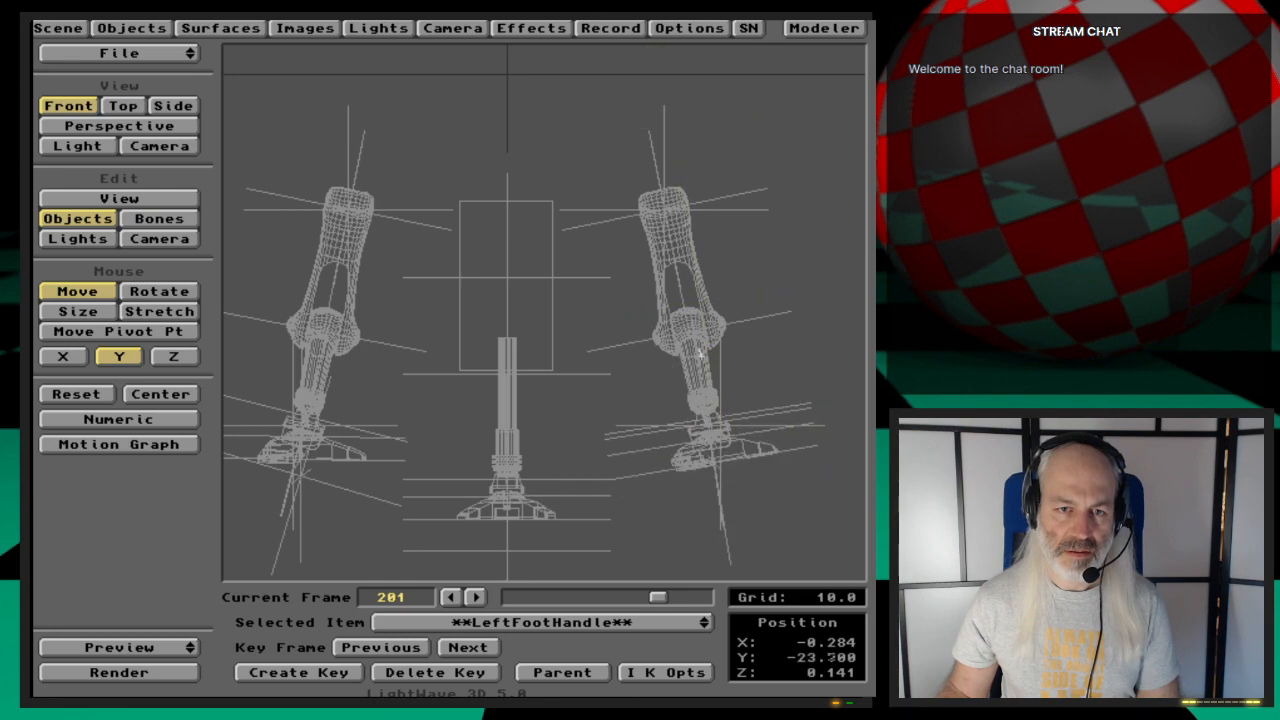
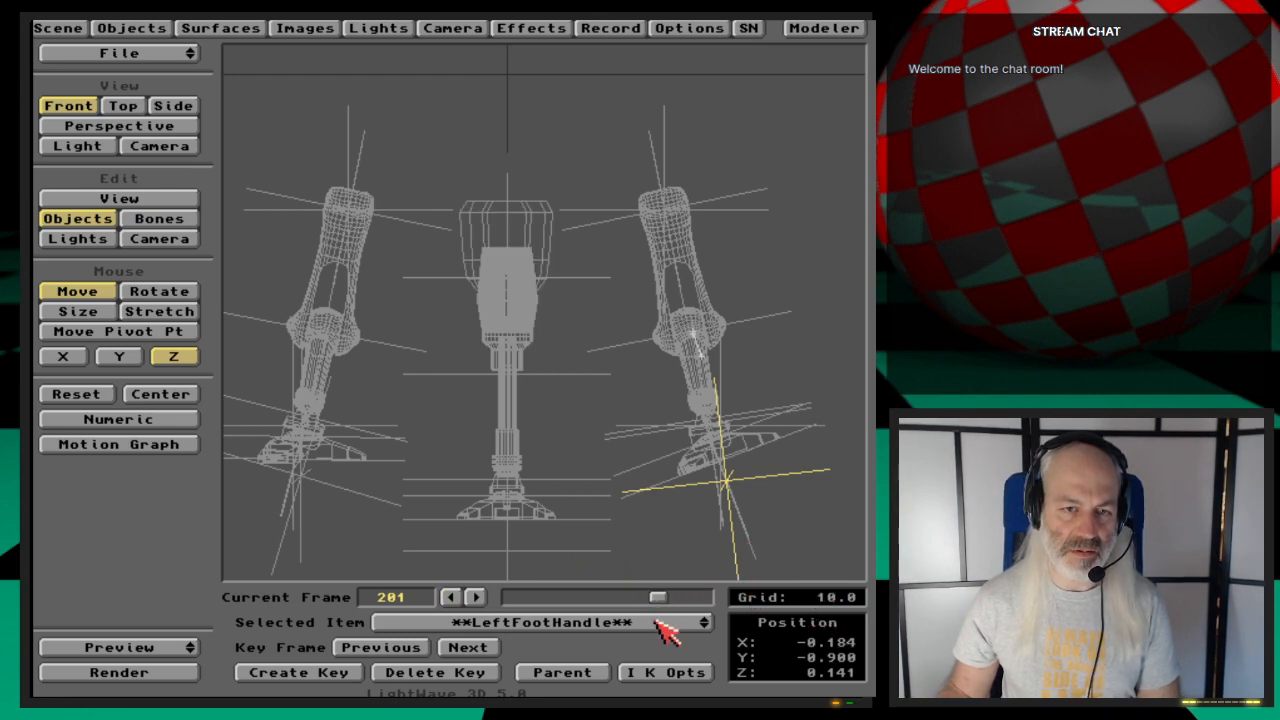
Step: Move **RightFootHandle** to X 0.616 in the front view, and center the perspective view on it
left_click_drag(660, 625, 684, 478)
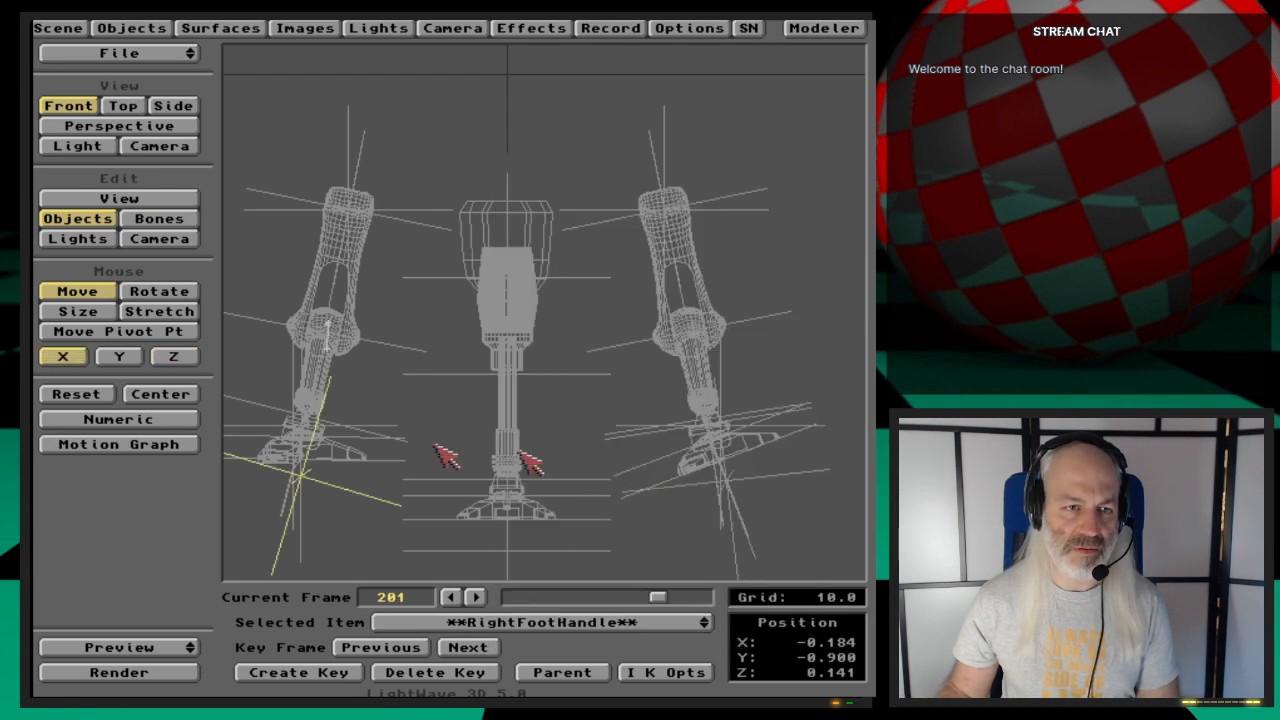
mouse_move(307, 452)
left_mouse_down()
mouse_move(252, 452)
mouse_move(320, 452)
left_mouse_up()
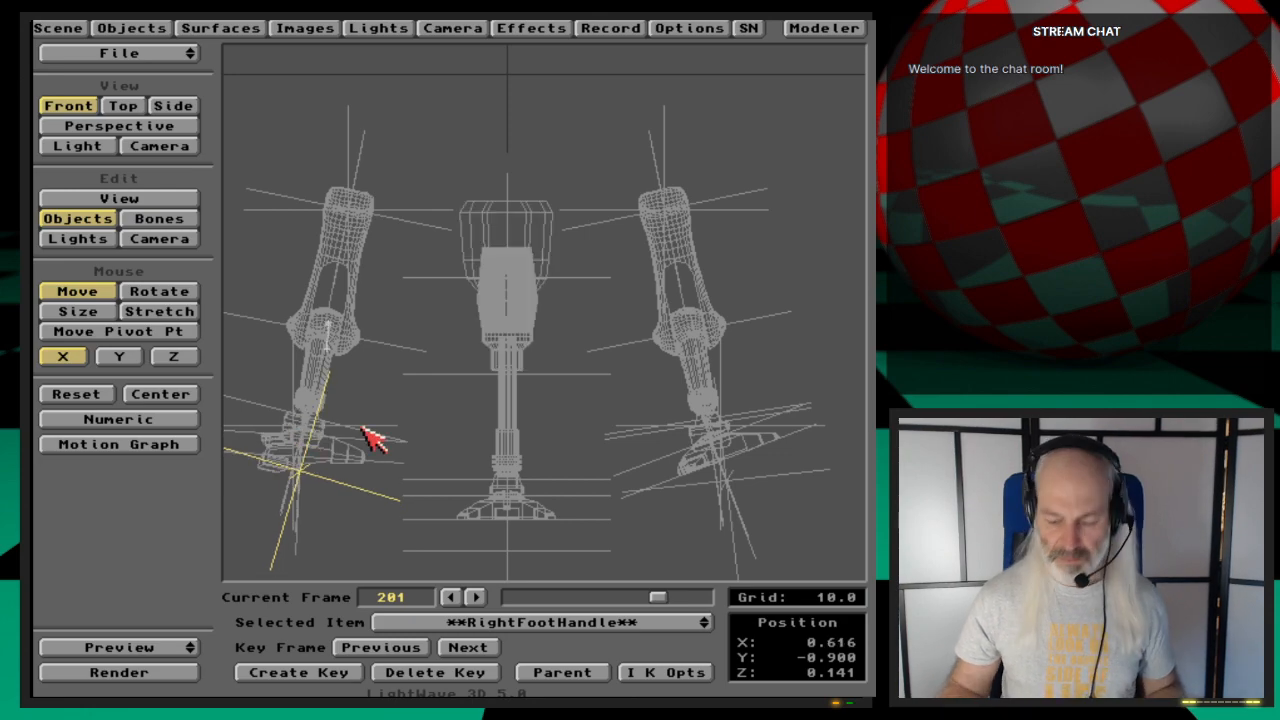
key("4")
left_click_drag(248, 465, 195, 428, "alt")
left_click(178, 395)
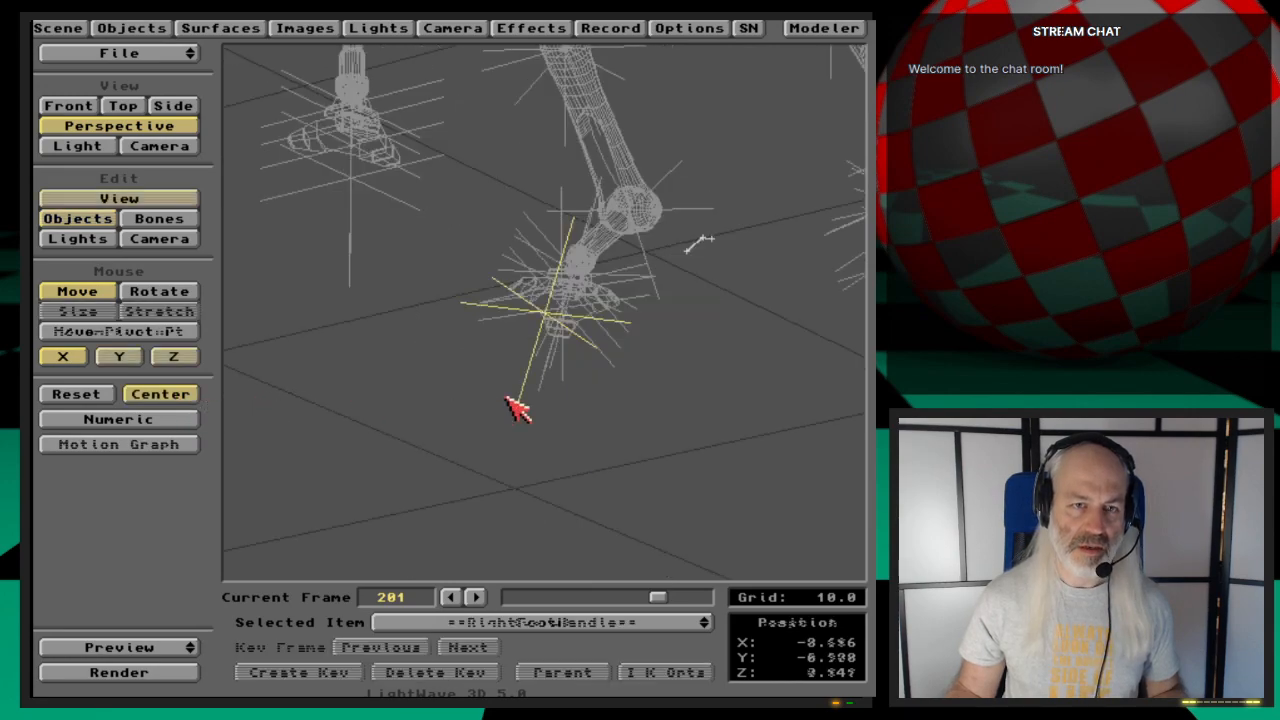
Step: Try moving **RightFootHandle** to X 2.107, Z -0.122 with Y locked, checking the foot in the top and perspective views
left_click_drag(520, 406, 280, 305, "alt")
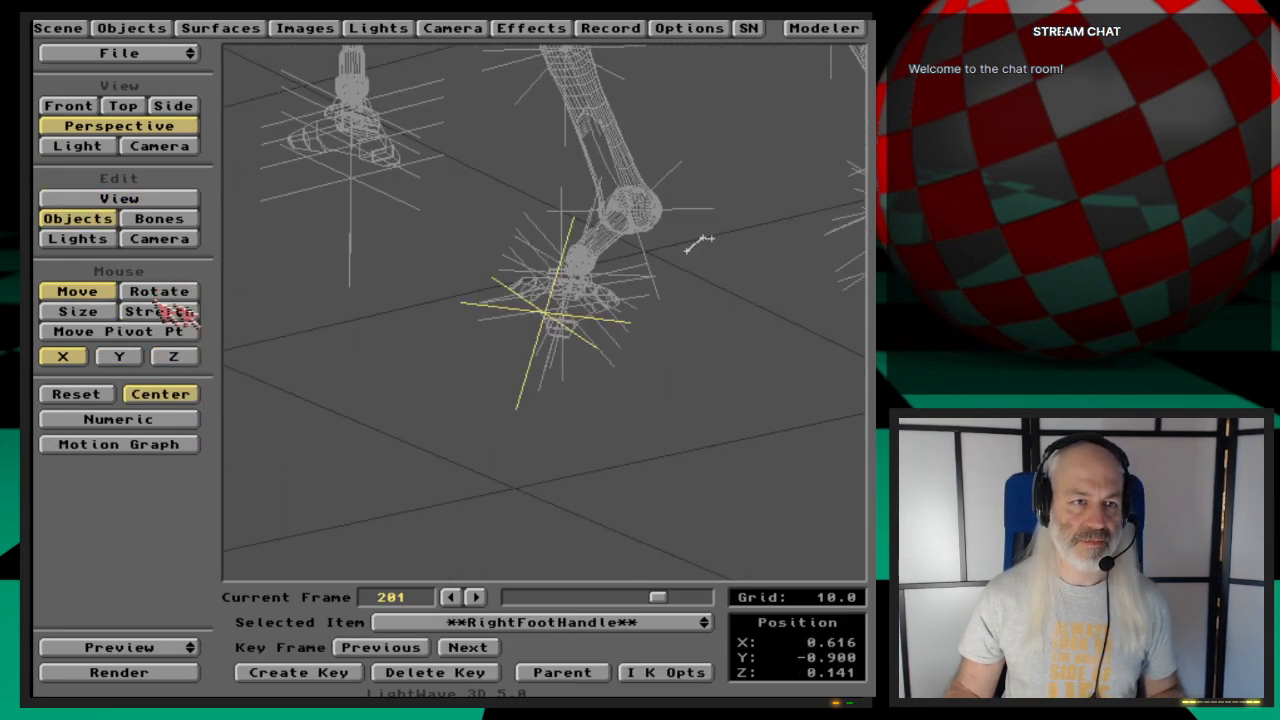
key("alt")
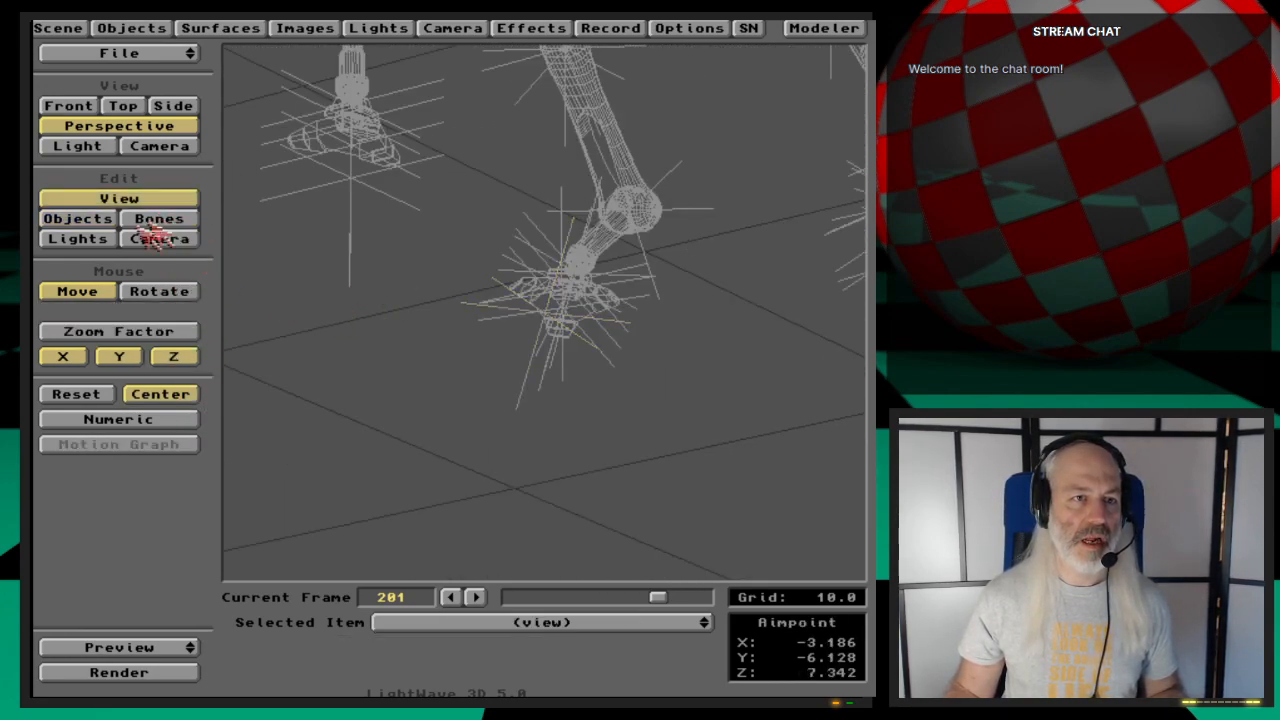
left_click(159, 293)
left_click_drag(555, 307, 611, 312)
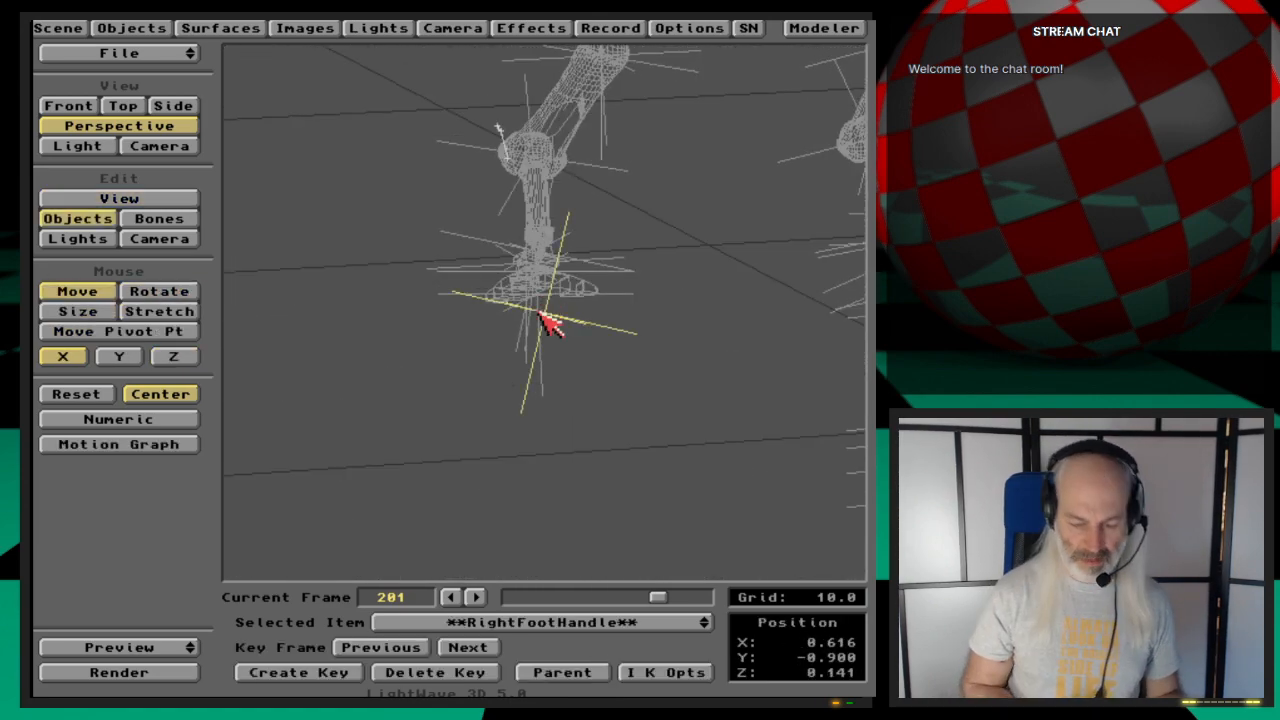
key("period")
key("period")
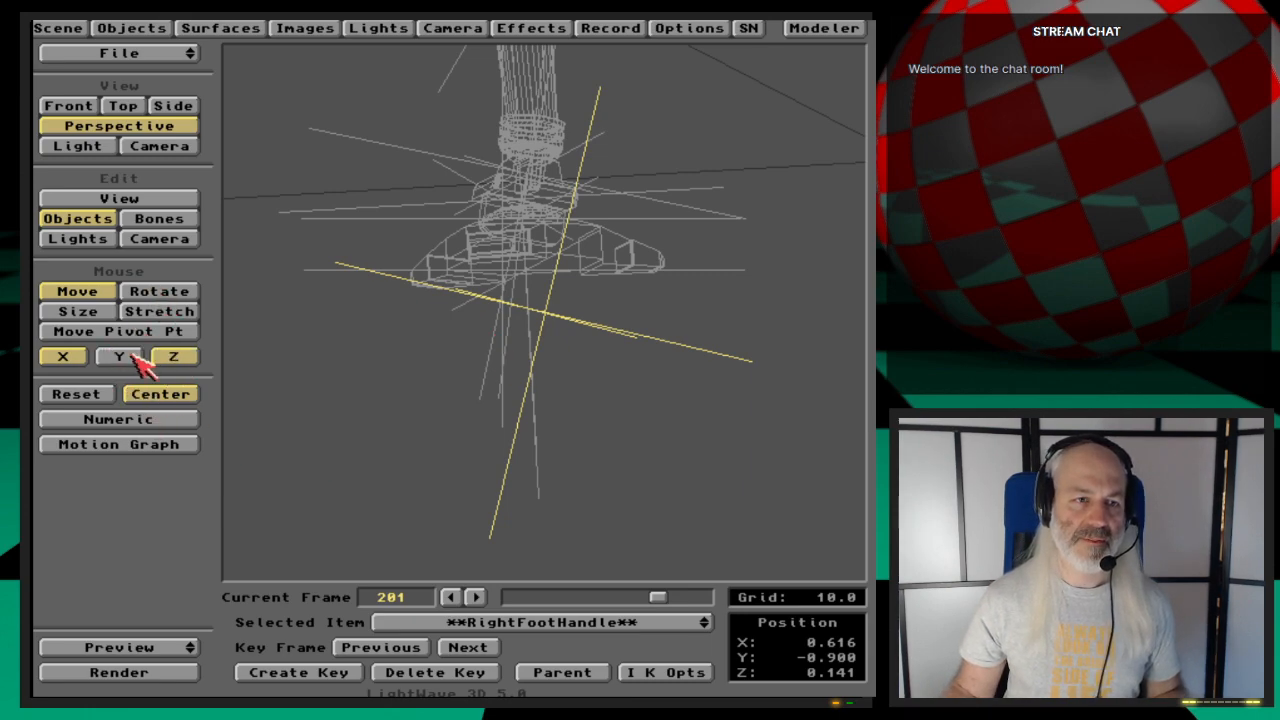
left_click_drag(385, 410, 283, 409)
left_click_drag(200, 400, 80, 405)
left_click_drag(685, 349, 541, 314)
key("2")
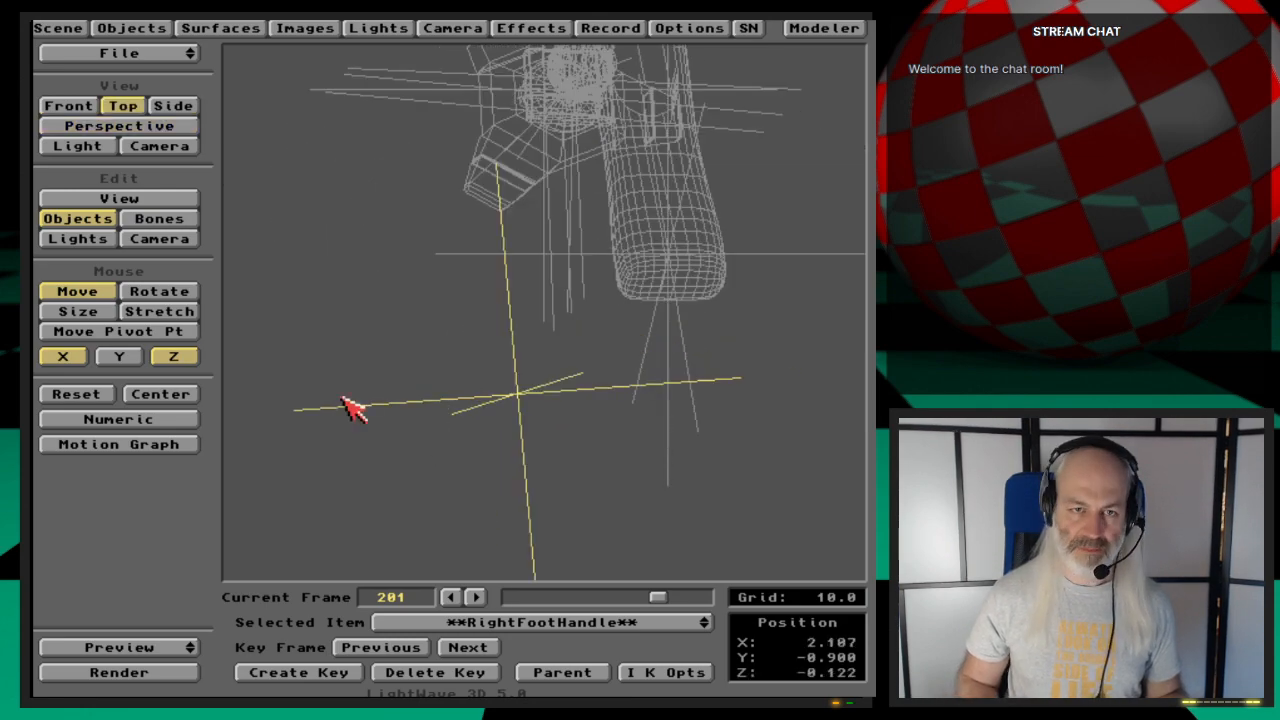
key("4")
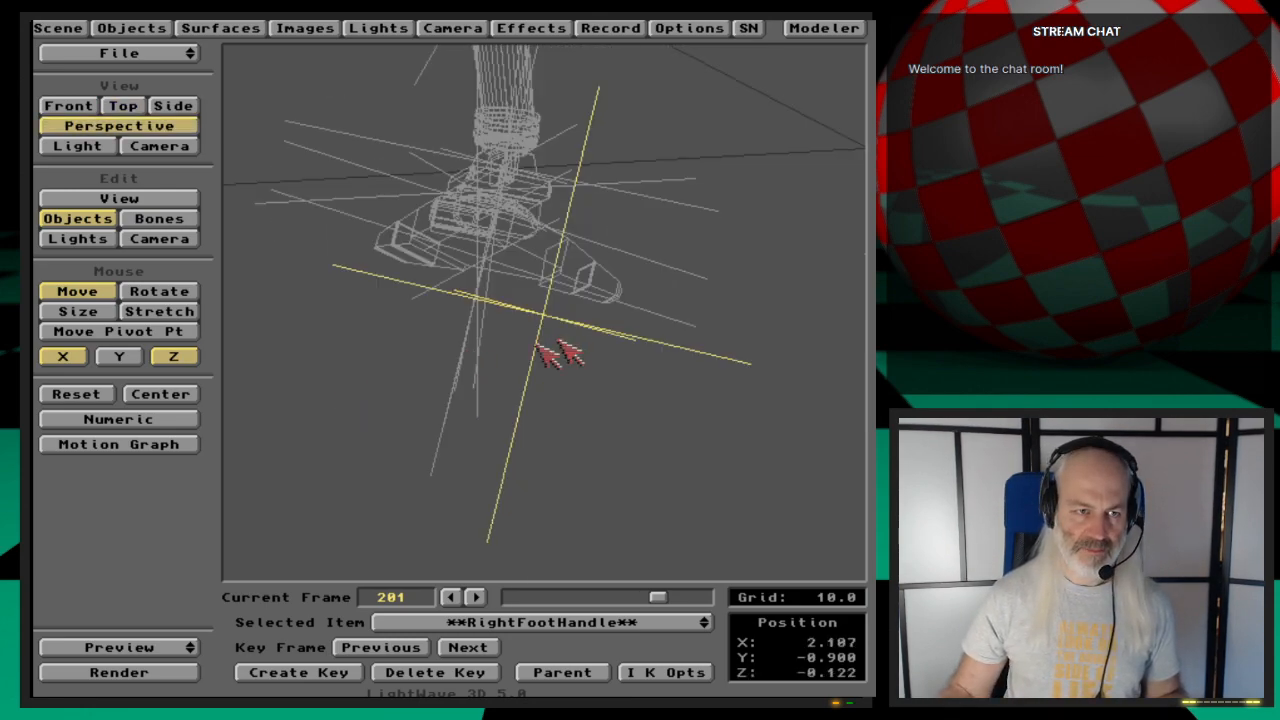
Step: Restore **RightFootHandle**'s keyed position at frame 201, and move it to X 0.103, Z -0.155 in a rotated perspective view
key("shift+v")
left_click_drag(431, 366, 694, 336)
key("shift+o")
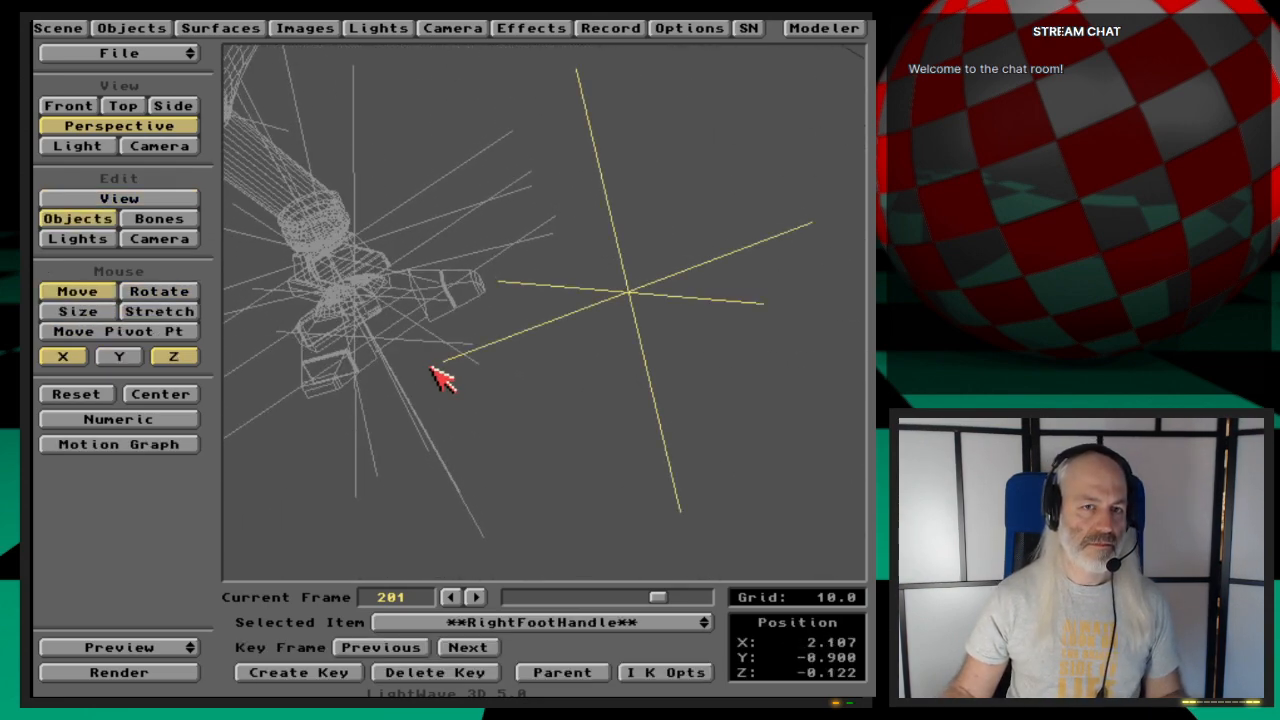
key("Left")
key("Right")
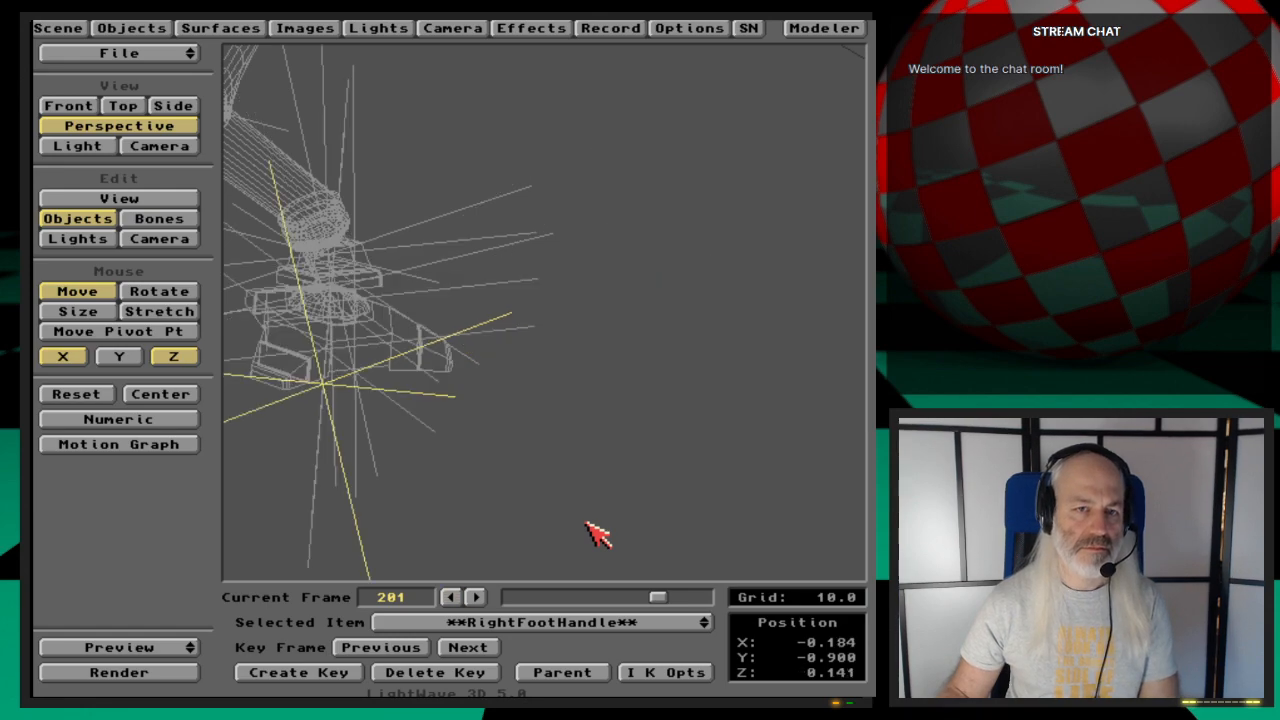
mouse_move(462, 519)
left_mouse_down()
mouse_move(410, 528)
mouse_move(508, 553)
mouse_move(447, 551)
mouse_move(446, 576)
mouse_move(521, 598)
mouse_move(715, 440)
mouse_move(595, 392)
mouse_move(450, 398)
mouse_move(344, 529)
mouse_move(325, 638)
mouse_move(458, 696)
mouse_move(591, 663)
mouse_move(630, 579)
mouse_move(583, 461)
mouse_move(393, 513)
mouse_move(490, 478)
mouse_move(468, 522)
left_mouse_up()
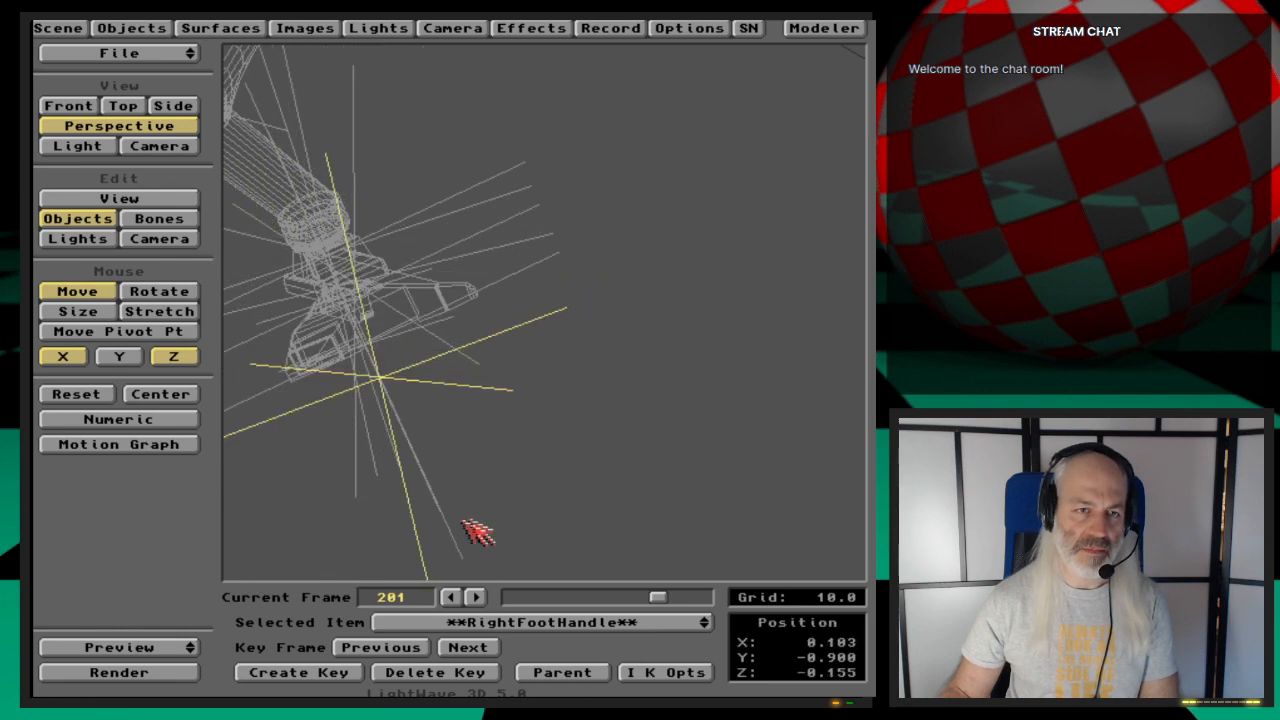
Step: Compare **LeftFootHandle** with **RightFootHandle** in perspective, and move **LeftFootHandle** to X 0.018, Z 0.841 with Y locked
left_click_drag(662, 632, 672, 666)
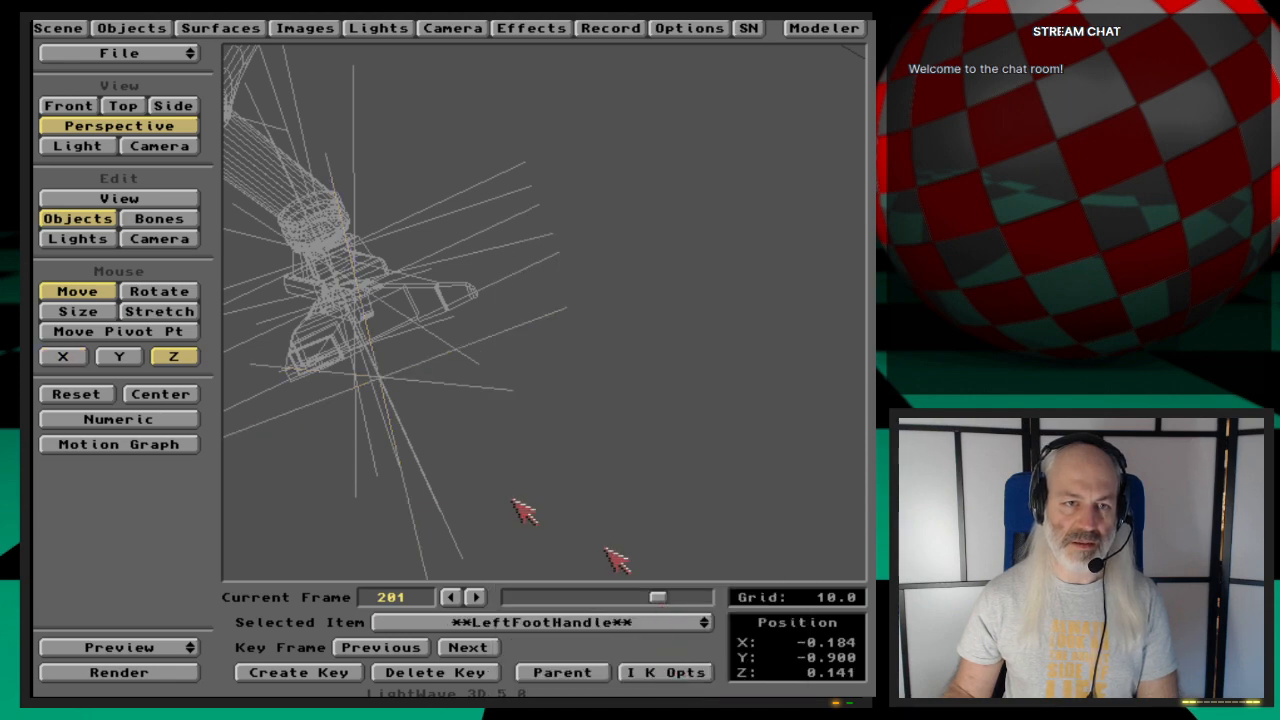
left_click(188, 400)
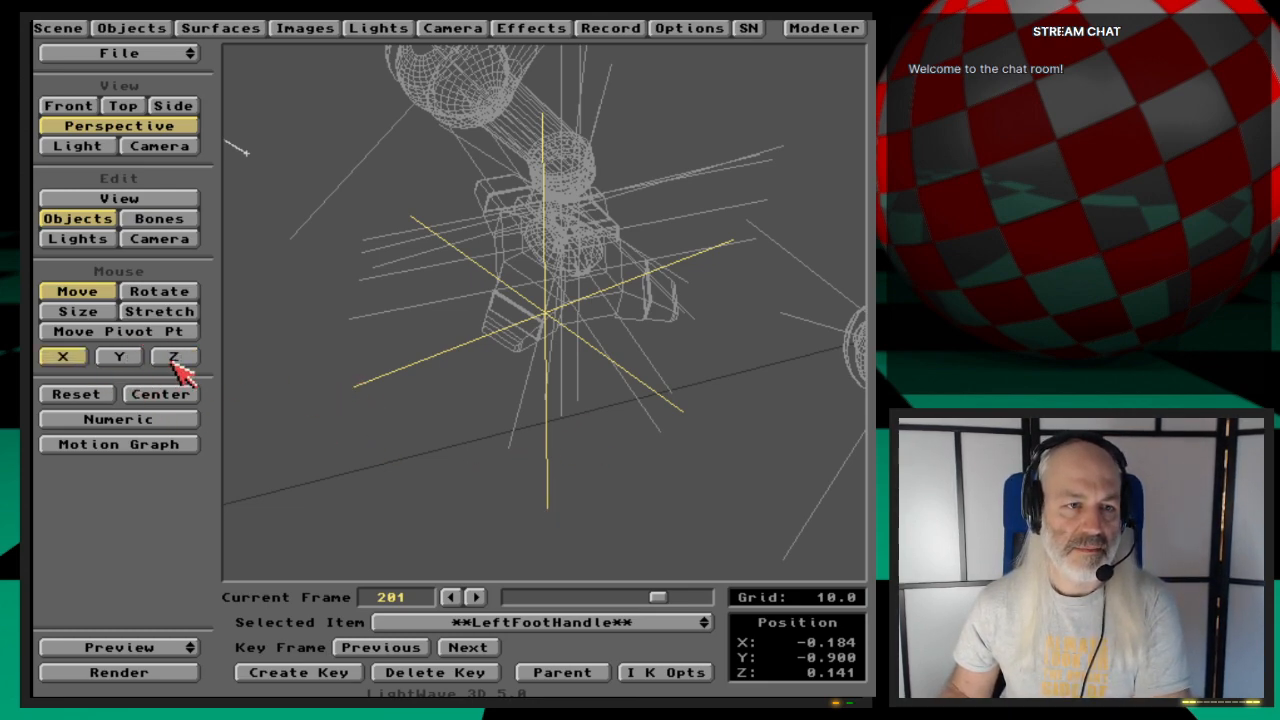
left_click_drag(620, 633, 622, 488)
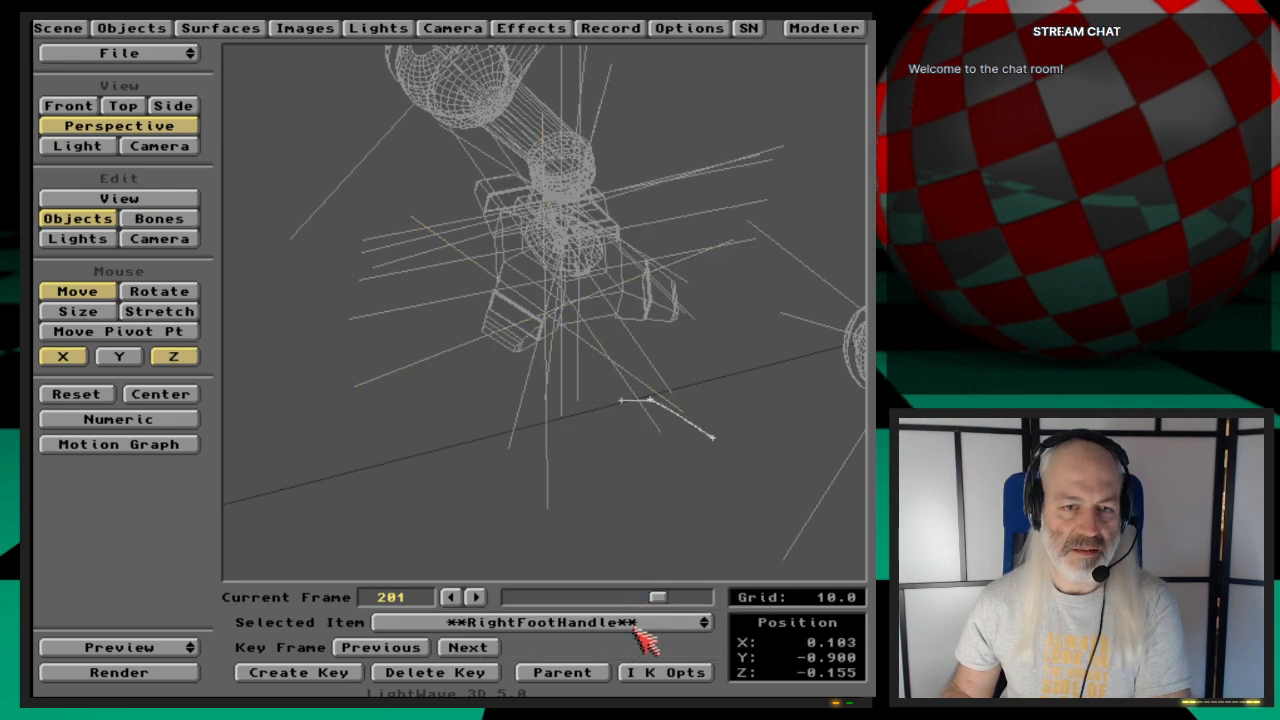
left_click_drag(645, 640, 652, 668)
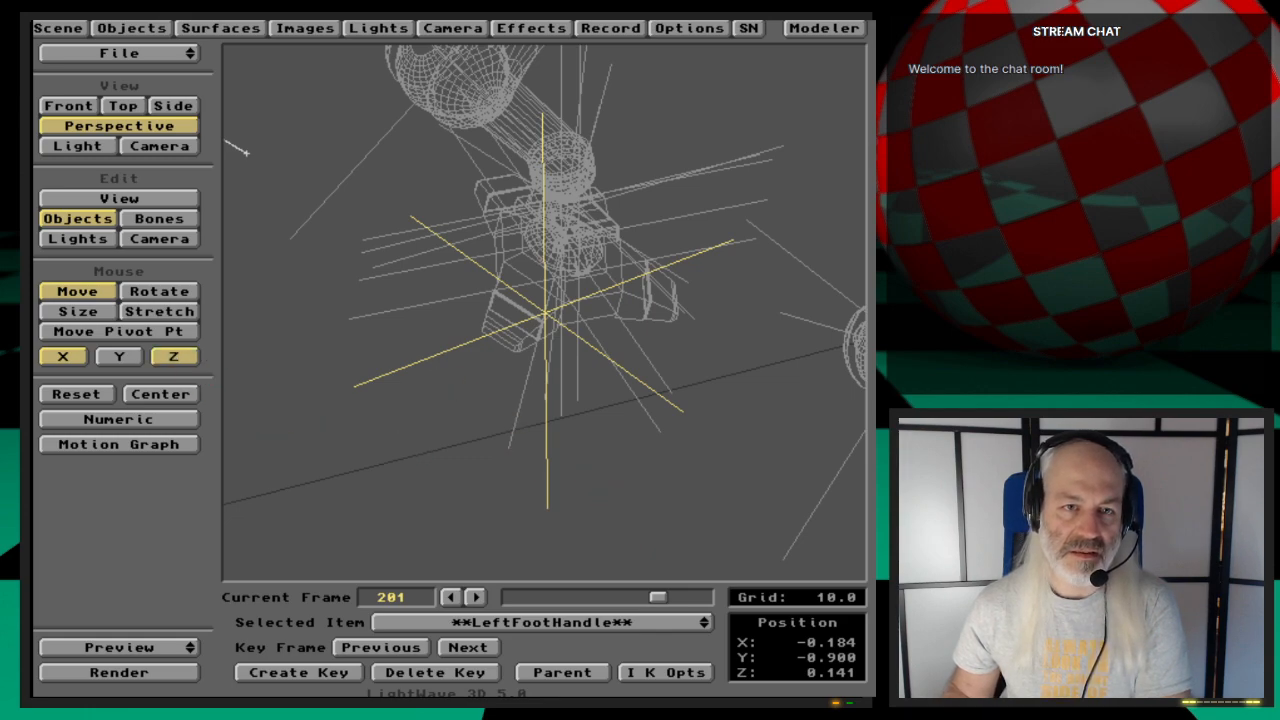
left_click_drag(240, 150, 240, 150)
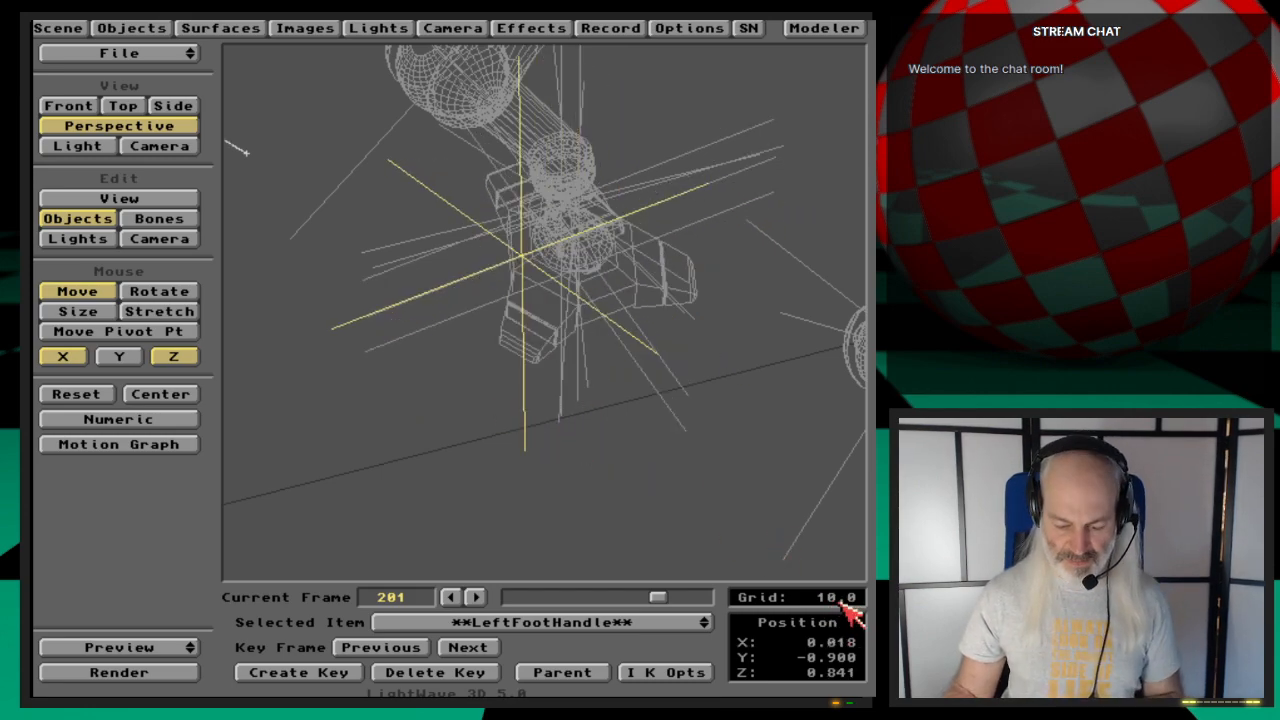
Step: Set the grid size to 2.0 with view centering off, and inspect the left foot from the side, top and front
key(".")
key("[")
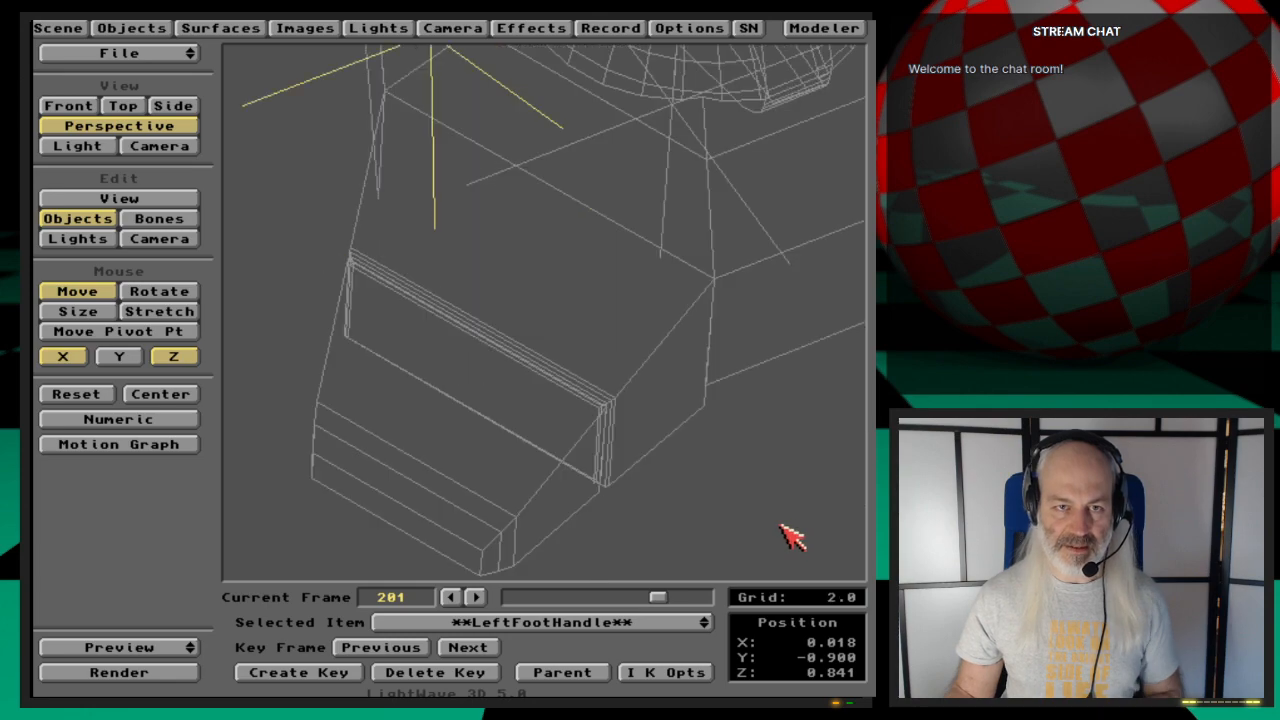
key(".")
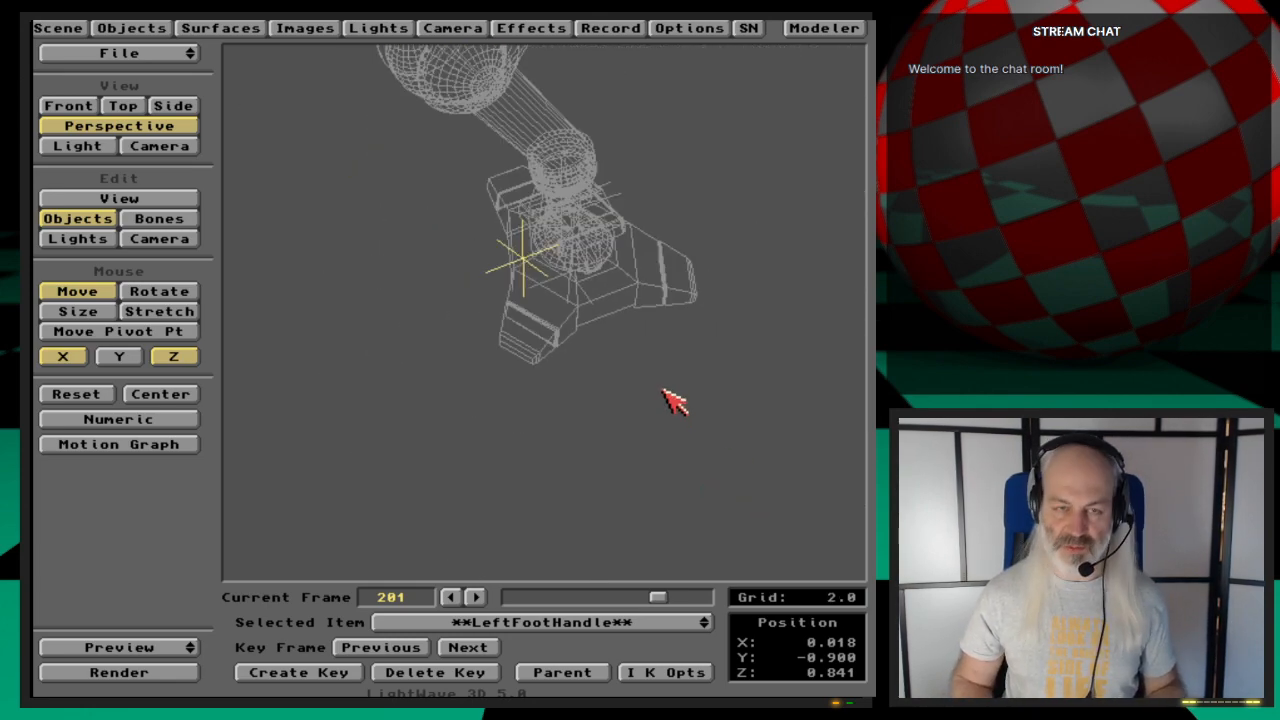
key("3")
key("2")
key("1")
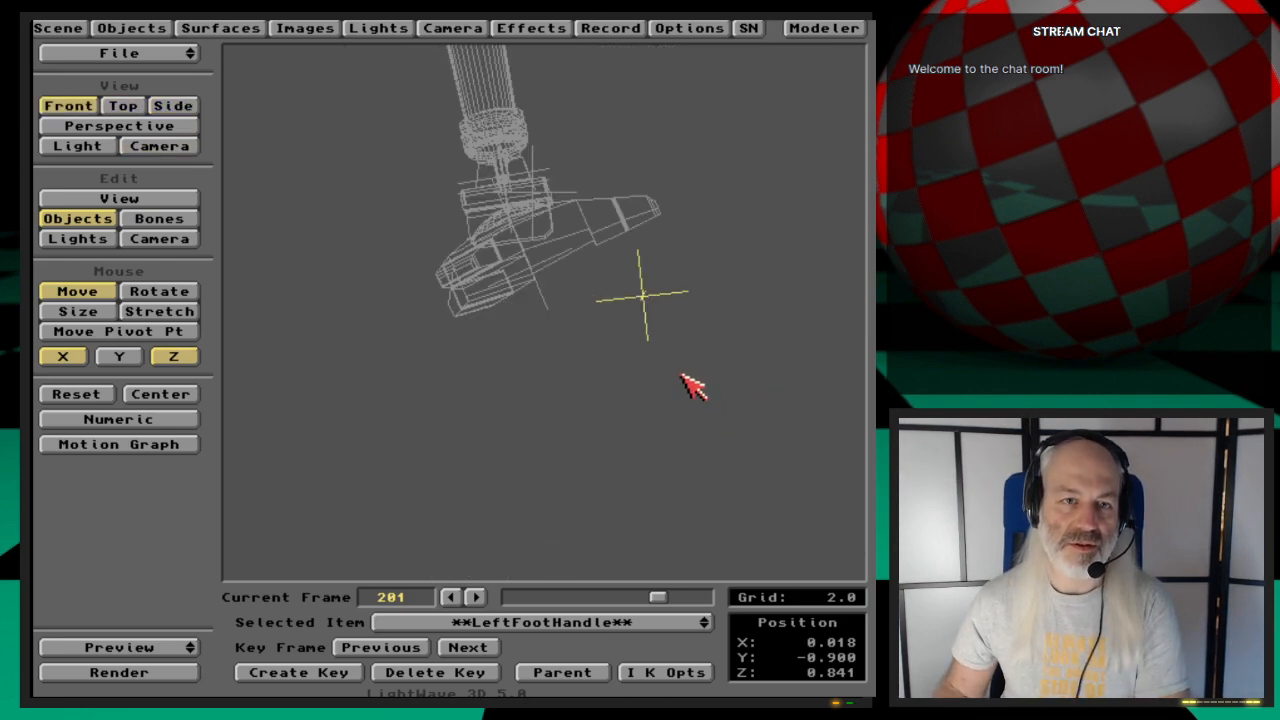
Step: Move **LeftFootHandle** along X and Z to X -0.117, Z -0.204, and show the left foot in perspective
left_click_drag(680, 373, 311, 373)
left_click_drag(511, 373, 662, 491)
key("4")
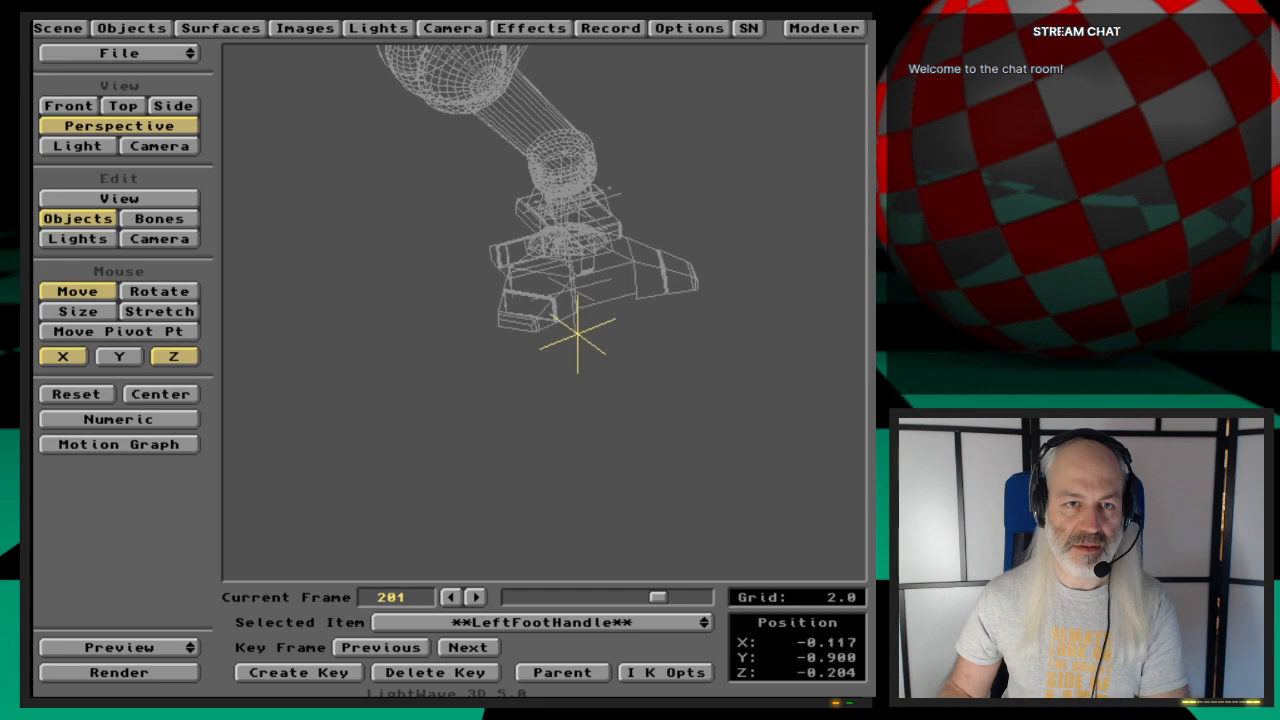
Step: Check the left foot in the side, top and front views, and move **LeftFootHandle** to X 0.150, Z -0.041
key("3")
key("2")
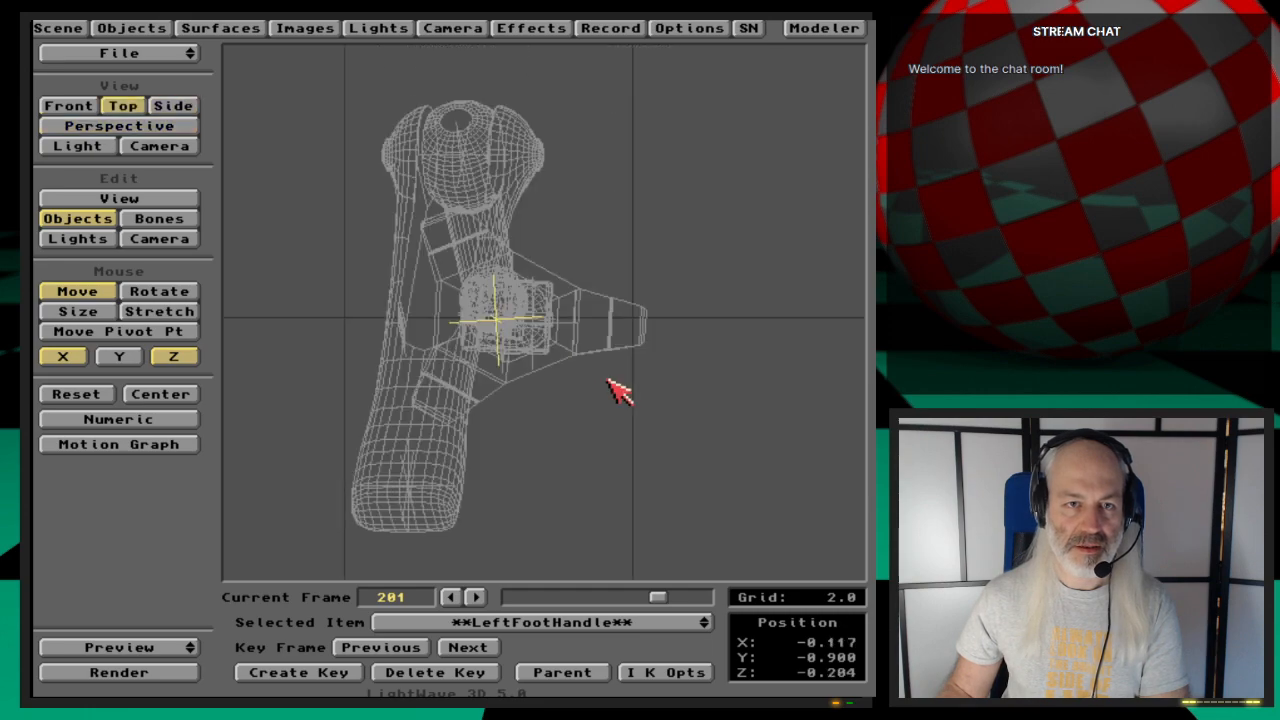
key("1")
key("4")
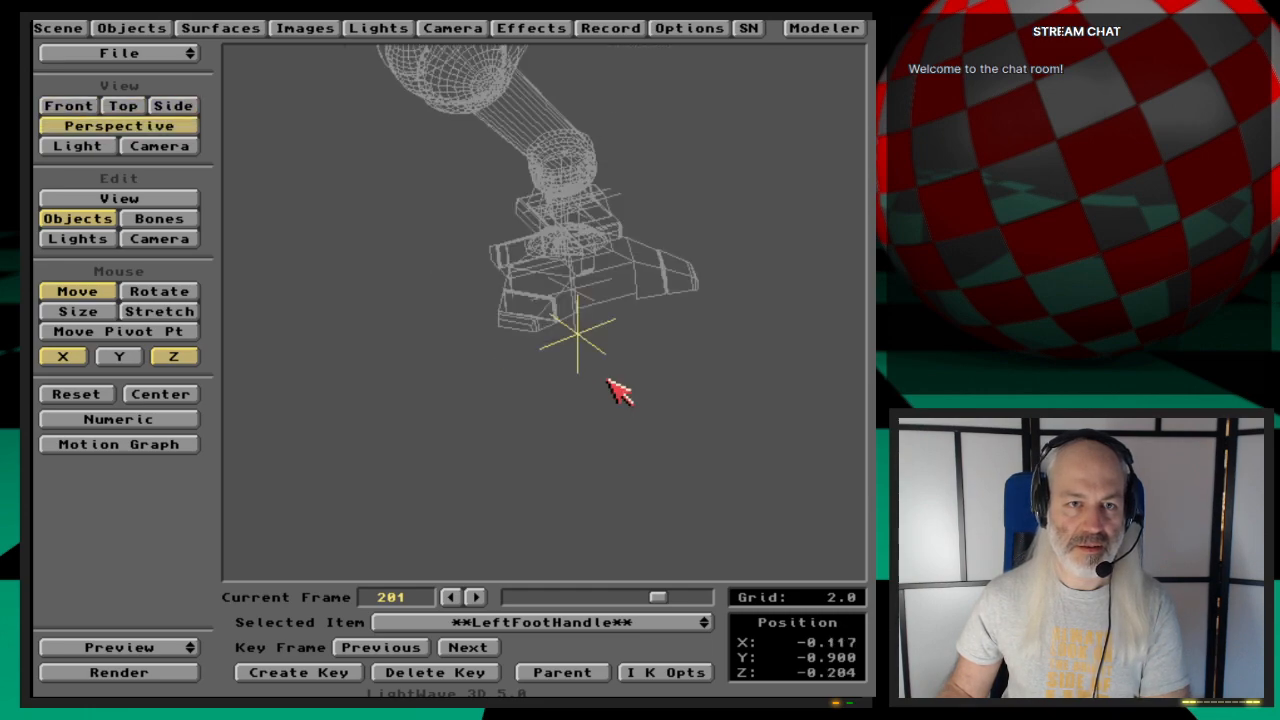
key("1")
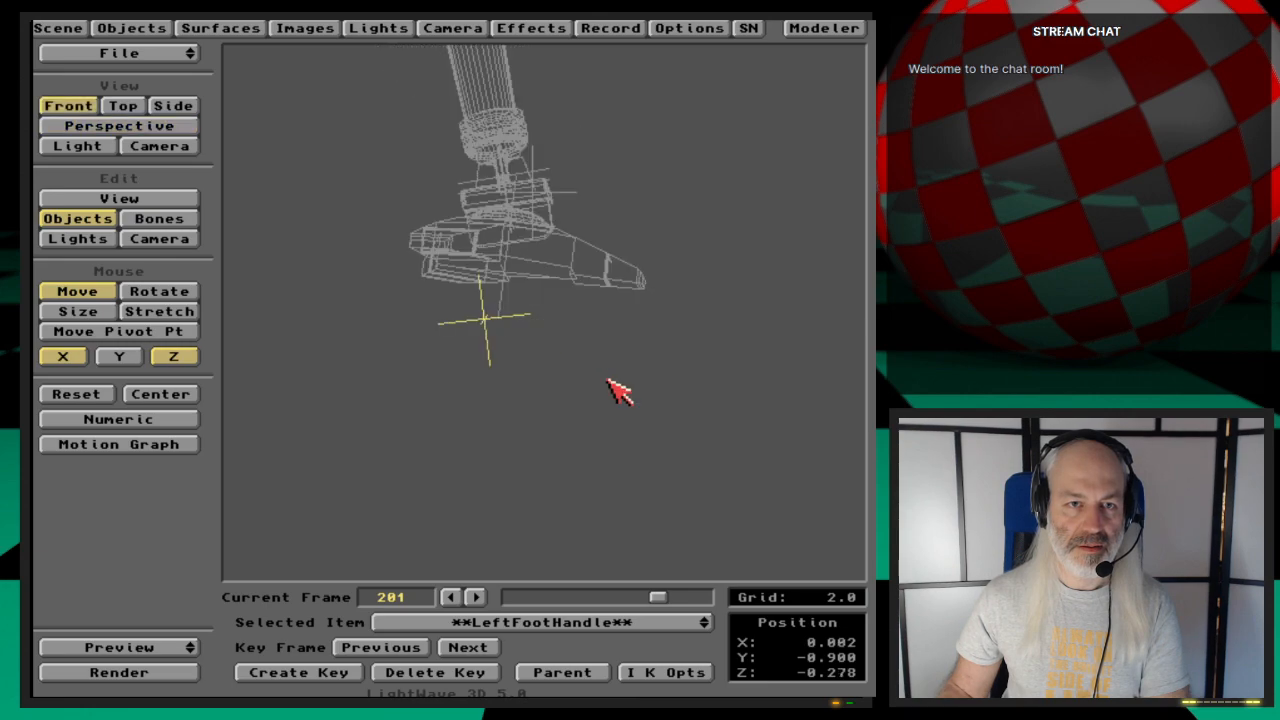
key("4")
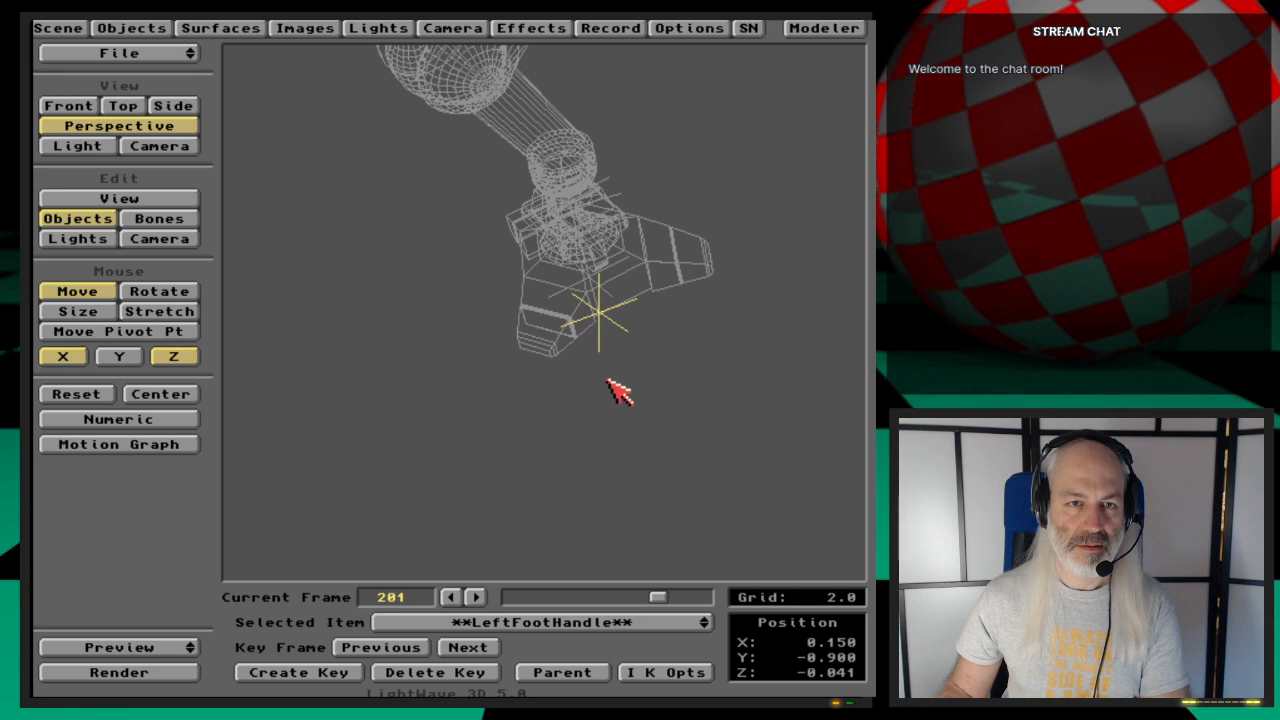
Step: Move **LeftFootHandle** along X and Z to X 0.224, Z 0.455, comparing the foot's response in the front and perspective views
key("1")
key("4")
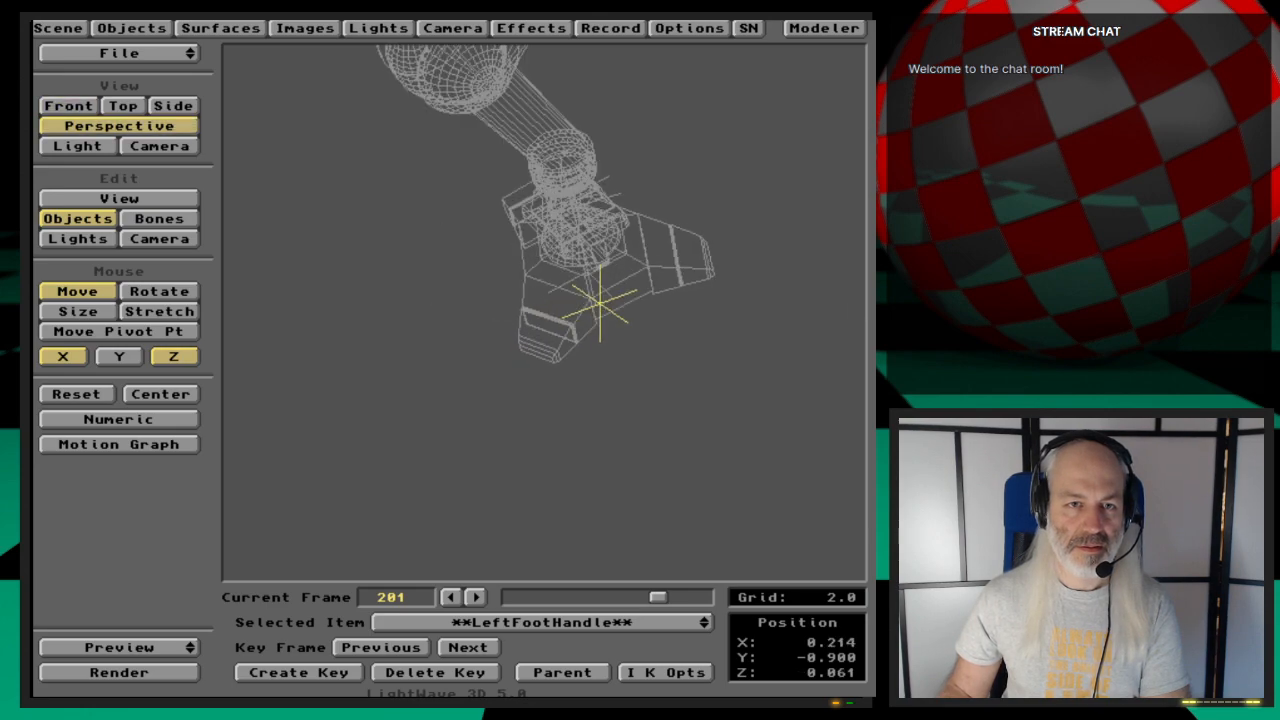
key("1")
key("4")
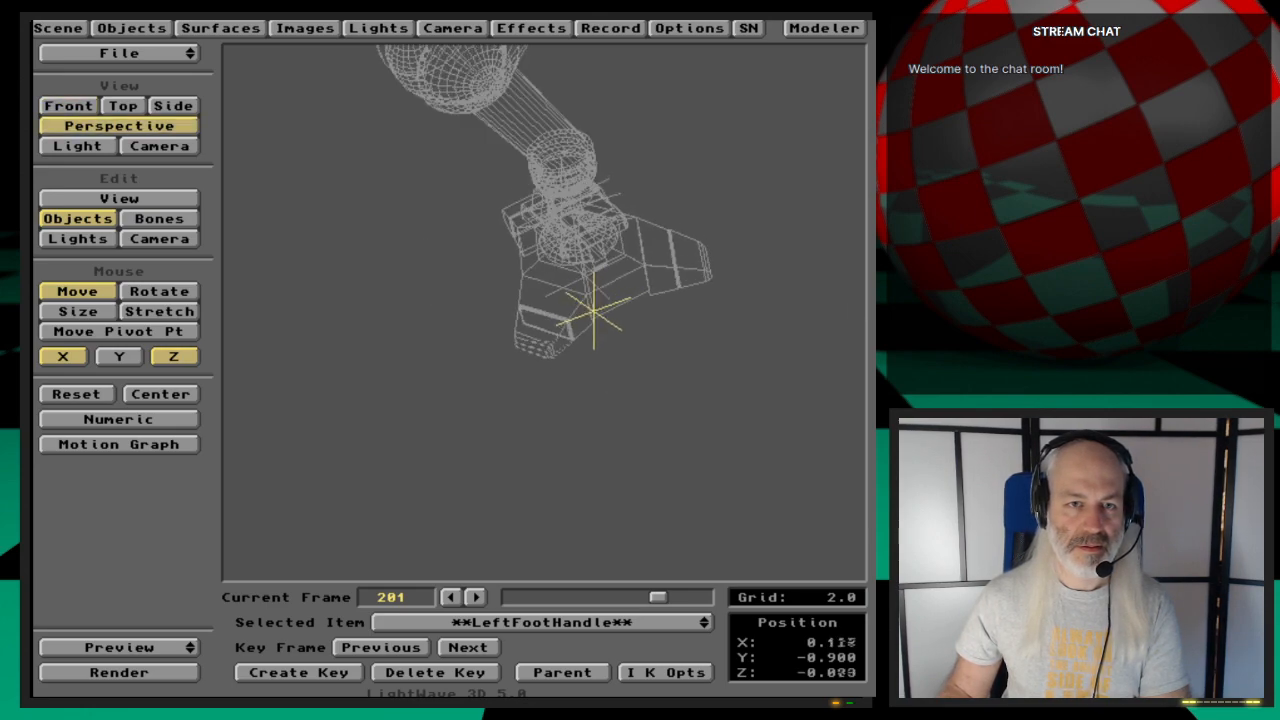
key("1")
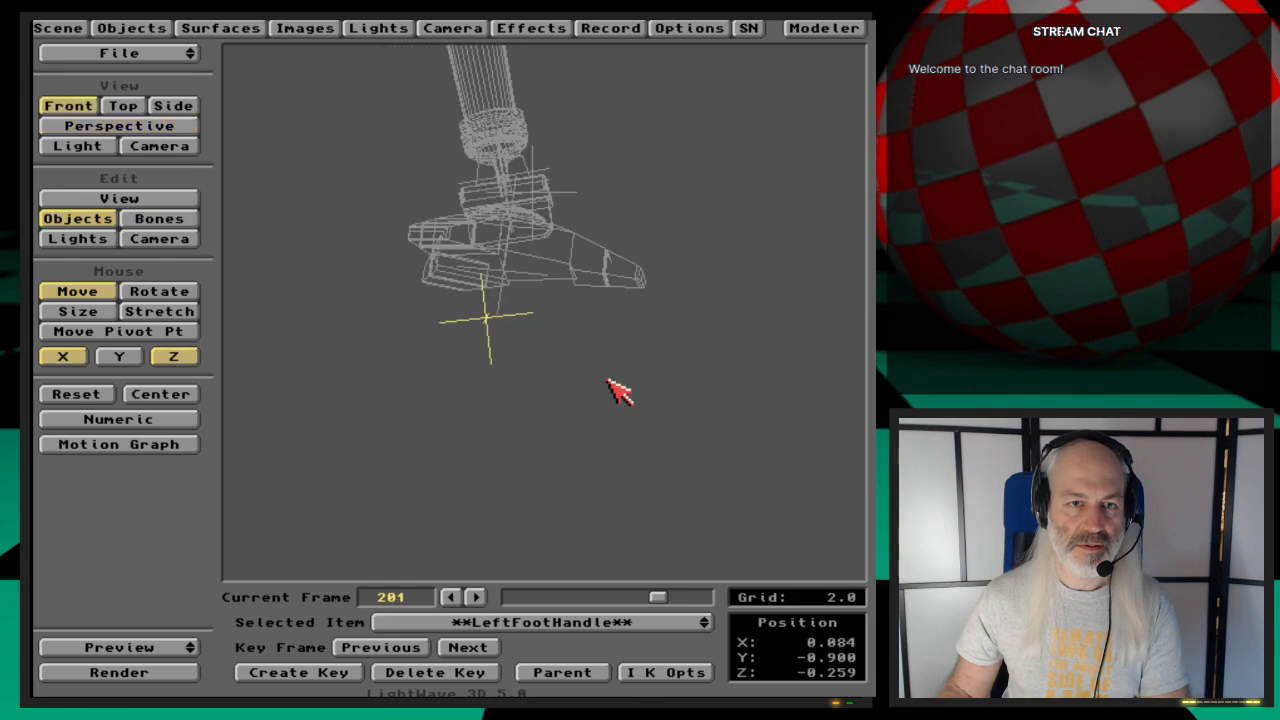
key("4")
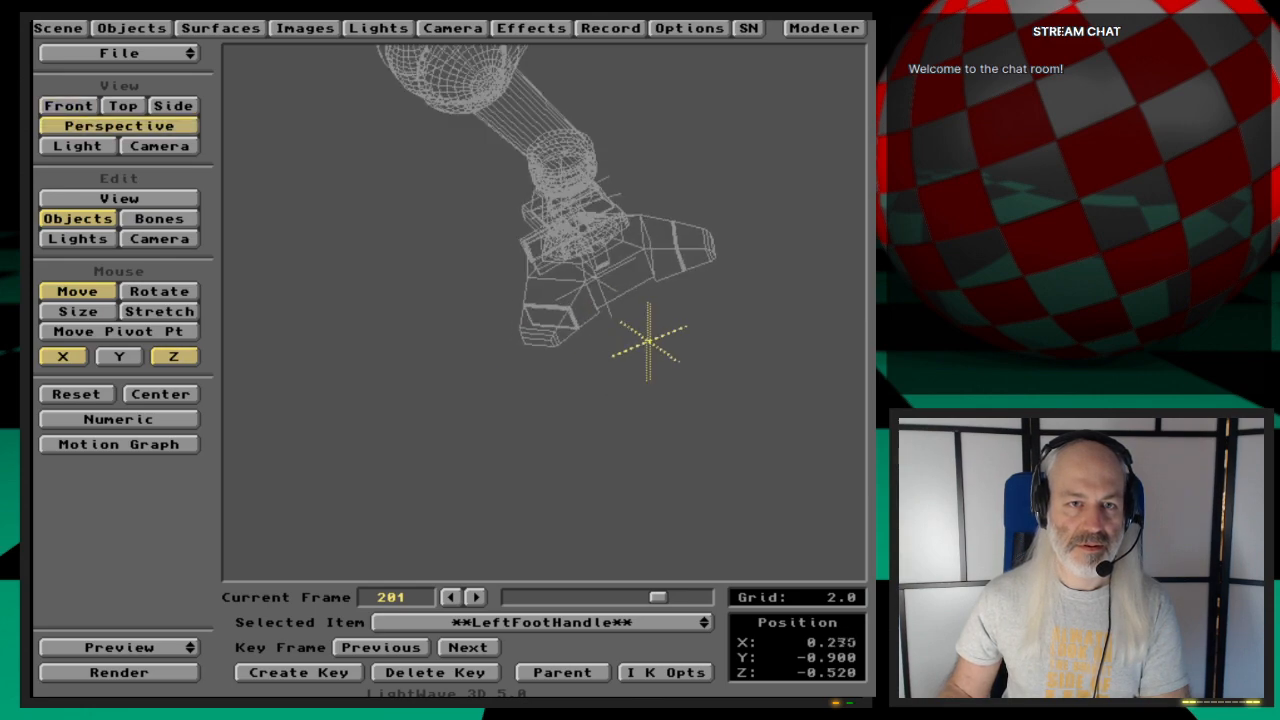
key("1")
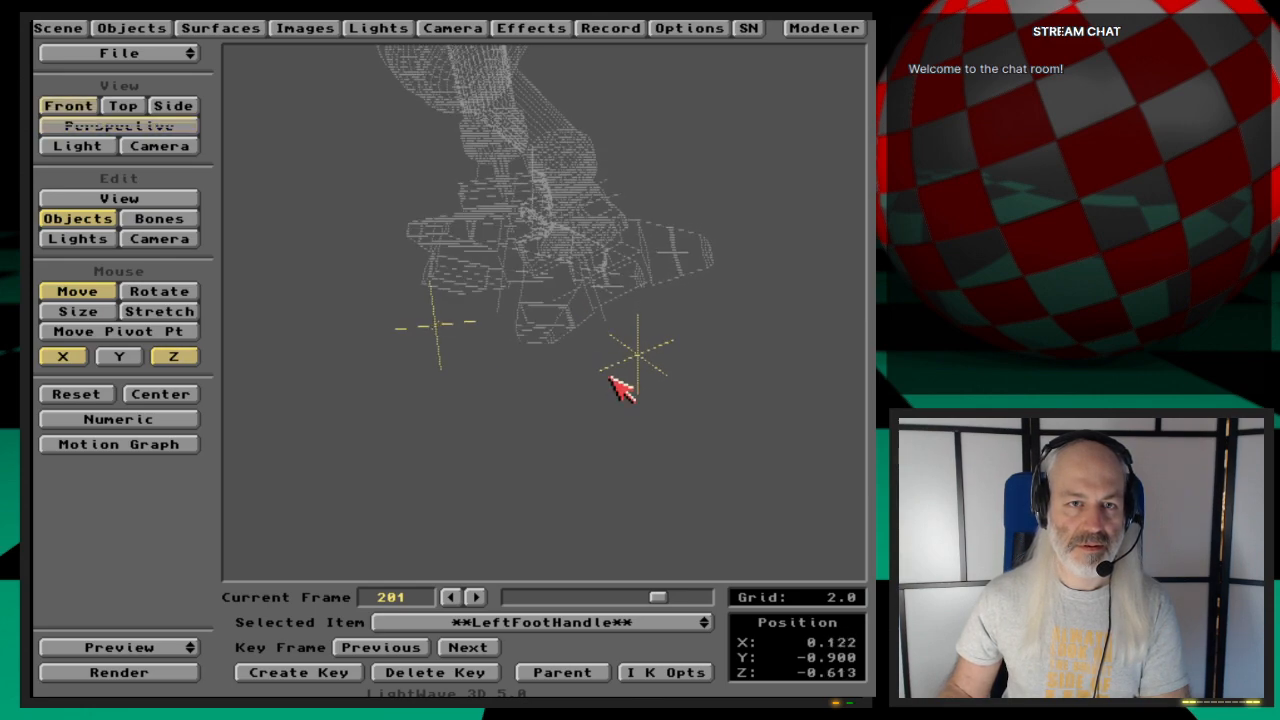
key("4")
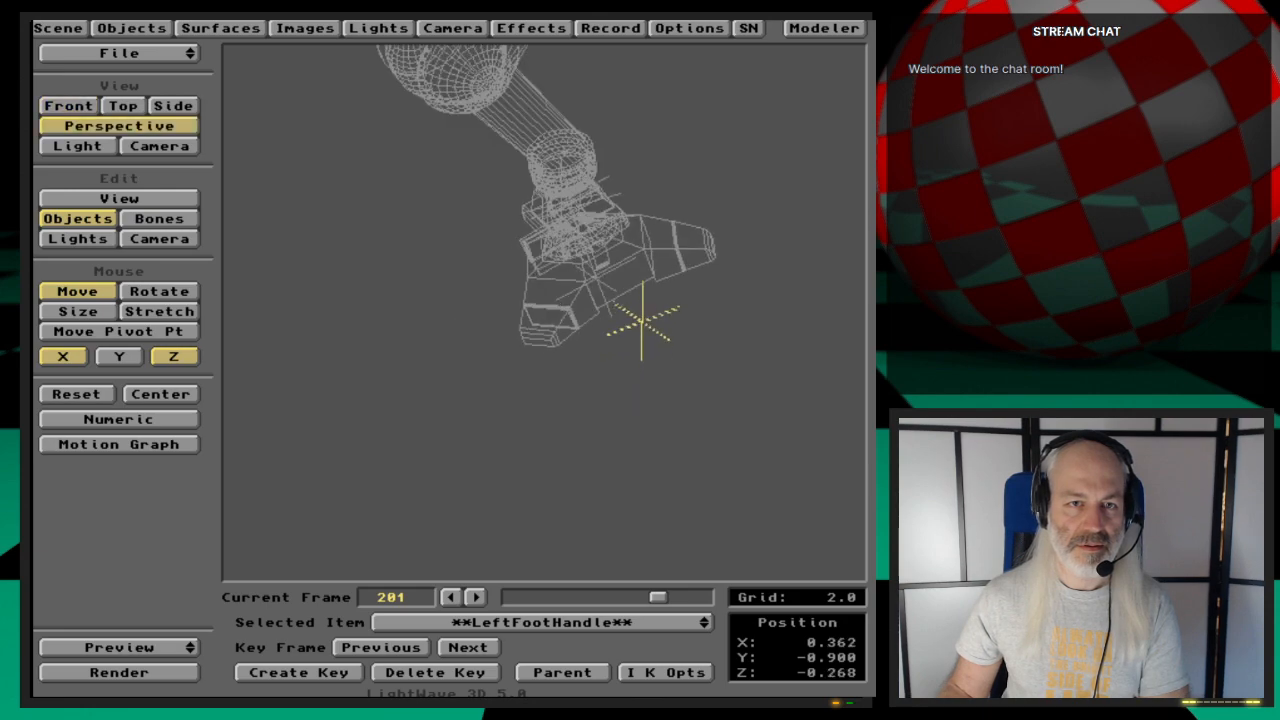
key("1")
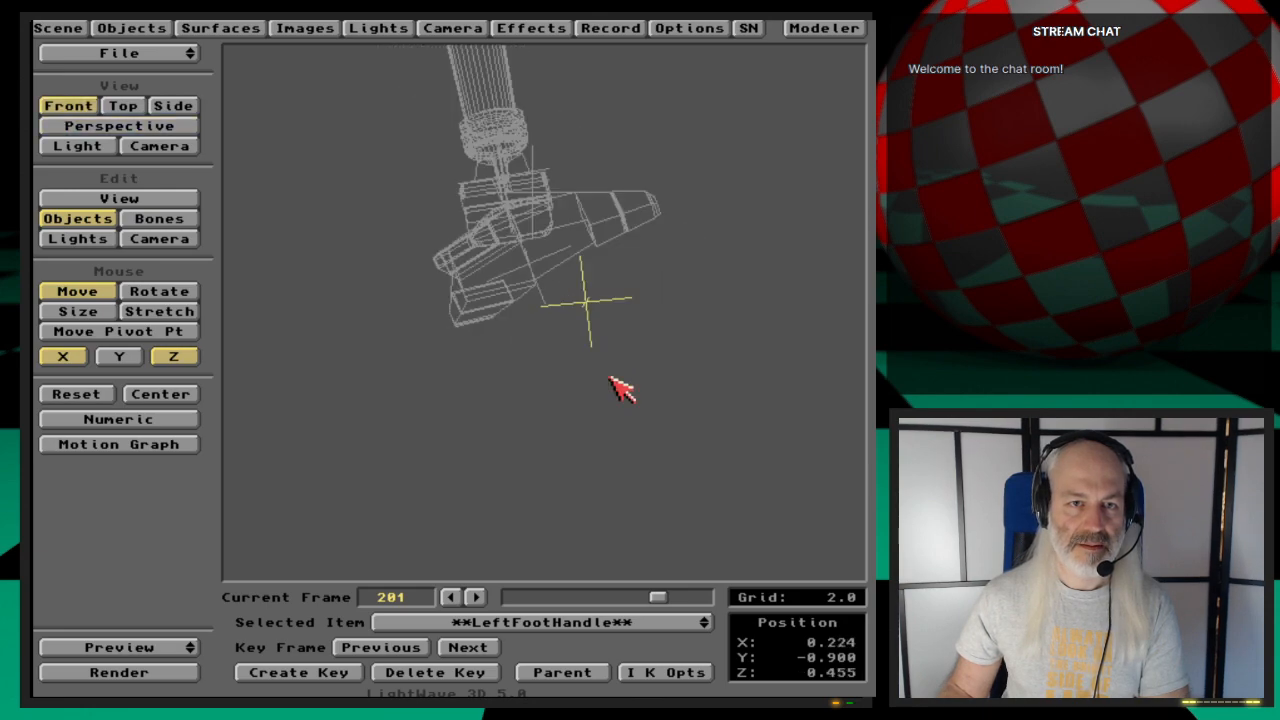
Step: Keep testing **LeftFootHandle** in the front and perspective views, moving it to X 0.101, Z -0.836
key("4")
mouse_move(610, 378)
left_mouse_down()
mouse_move(603, 419)
mouse_move(620, 380)
mouse_move(626, 400)
mouse_move(608, 386)
mouse_move(625, 404)
mouse_move(620, 388)
left_mouse_up()
key("1")
key("4")
key("1")
key("4")
key("1")
key("4")
key("1")
key("4")
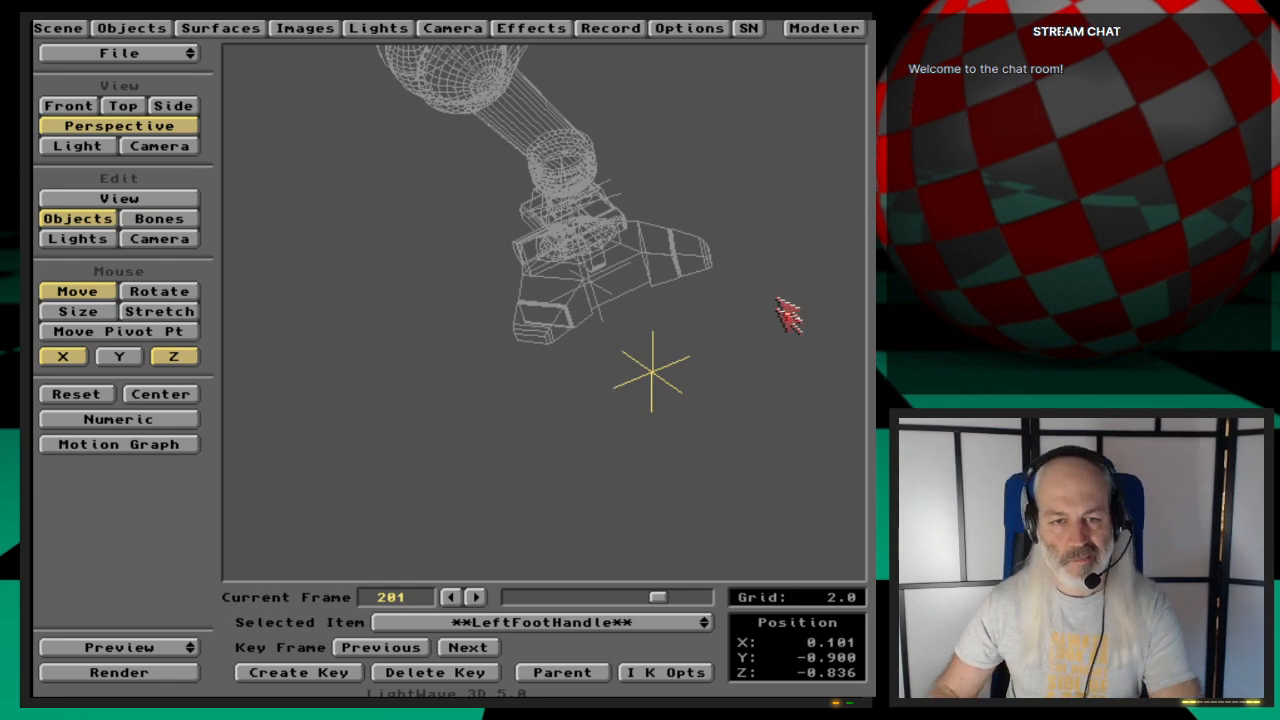
Step: Compare the inverse kinematics options of LeftGear-AnkleParent with those of RightGear-AnkleParent
left_click(670, 627)
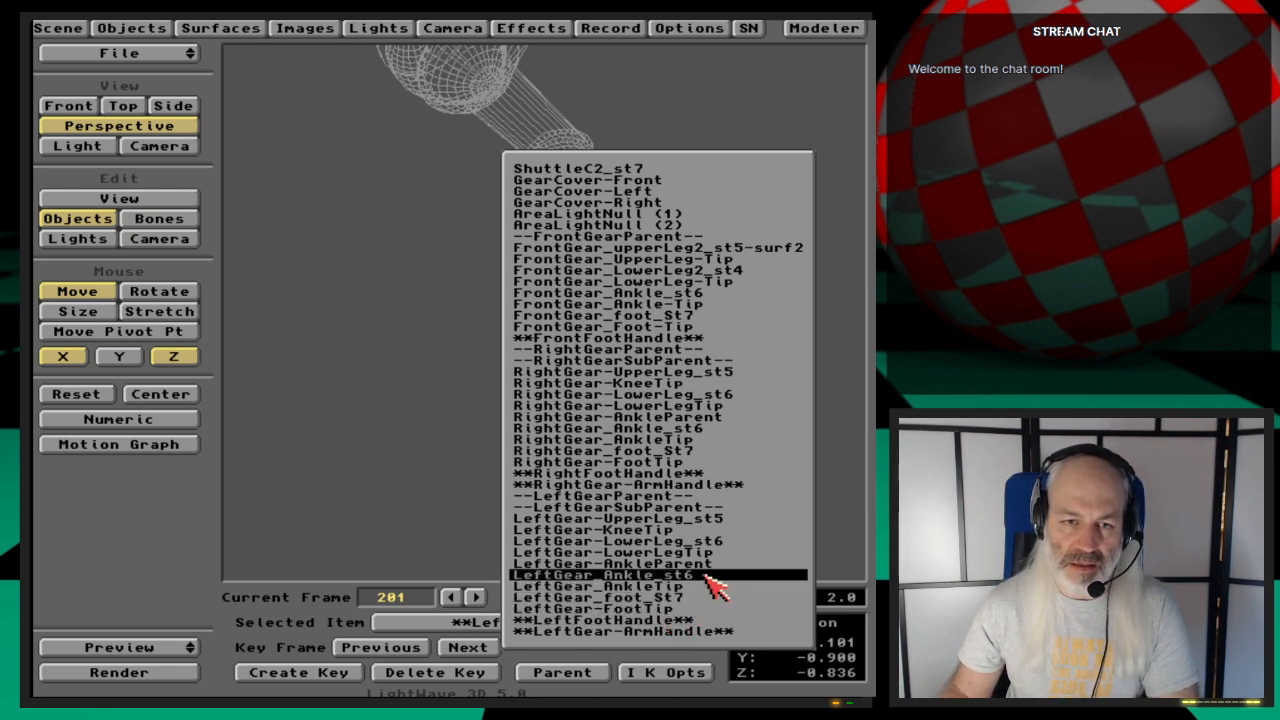
left_click(715, 575)
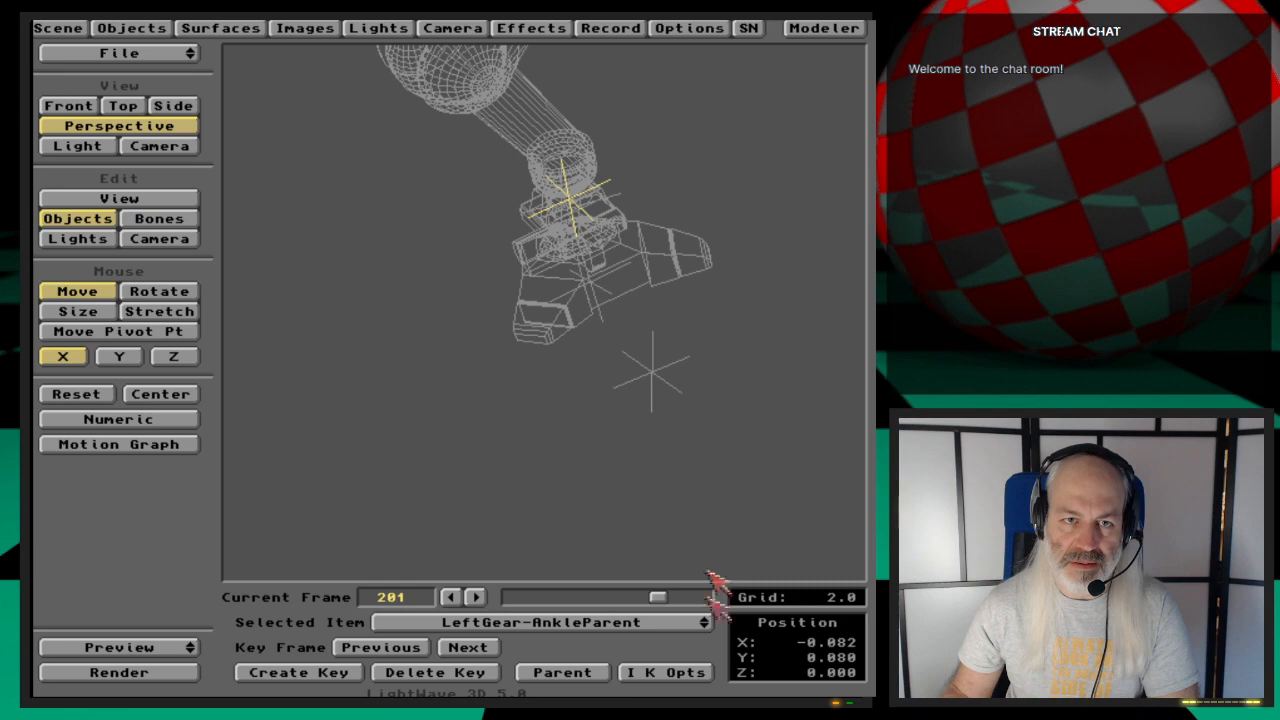
left_click(680, 666)
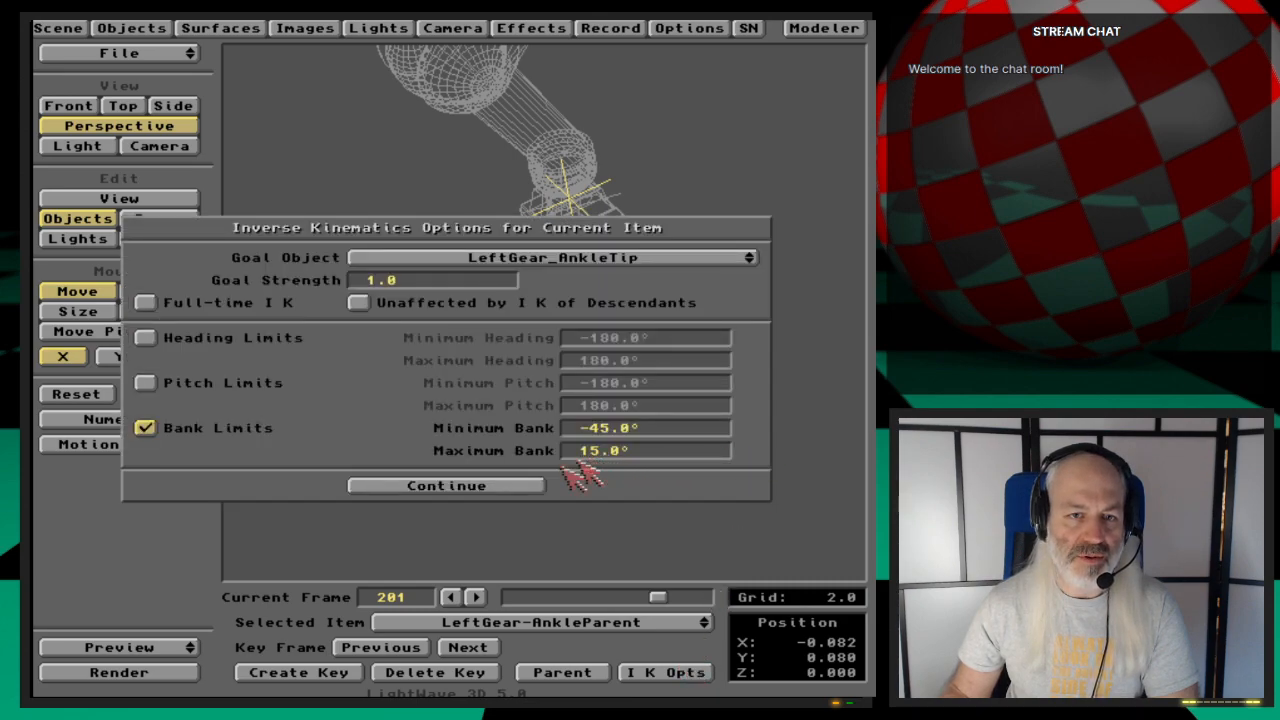
left_click(528, 485)
left_click(668, 624)
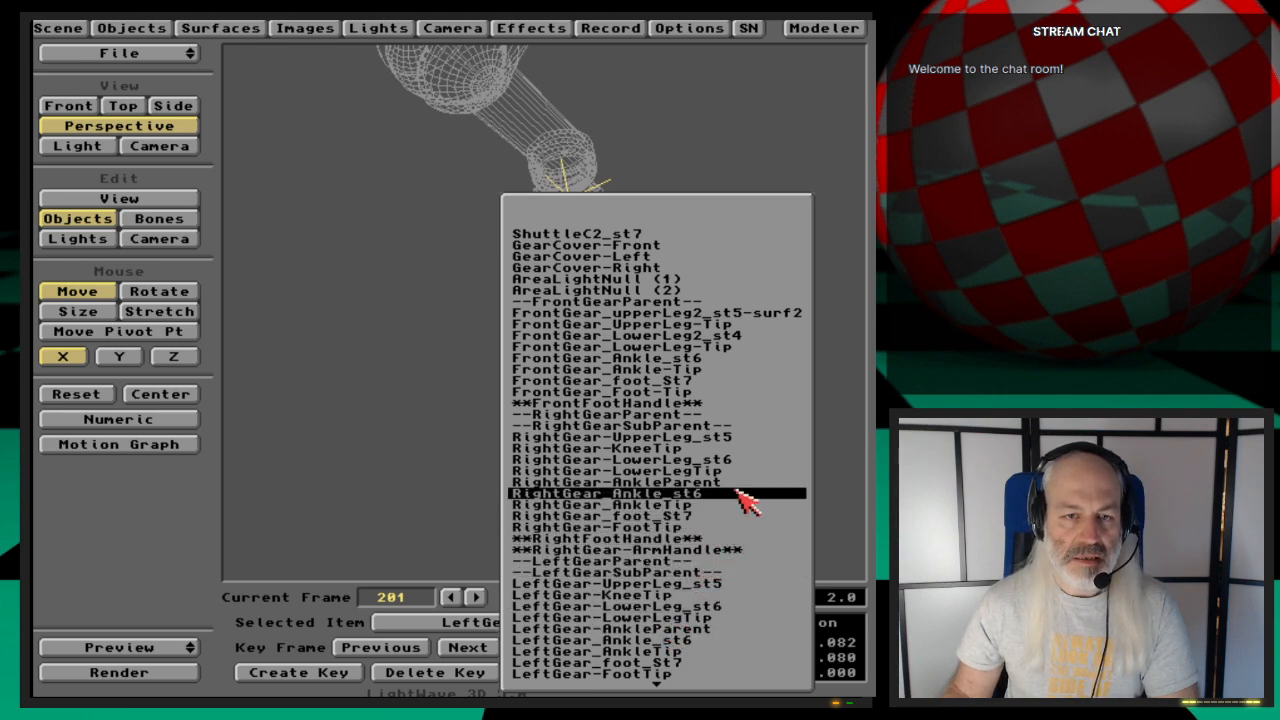
left_click(326, 597)
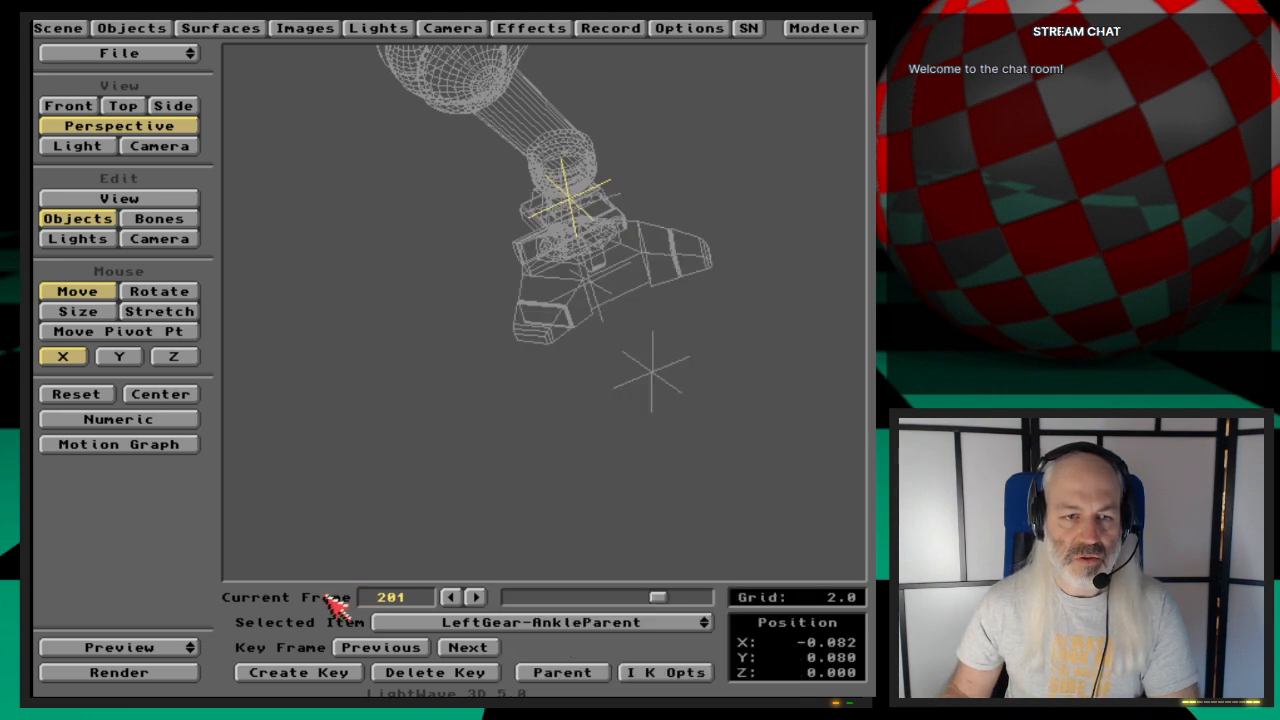
left_click(633, 622)
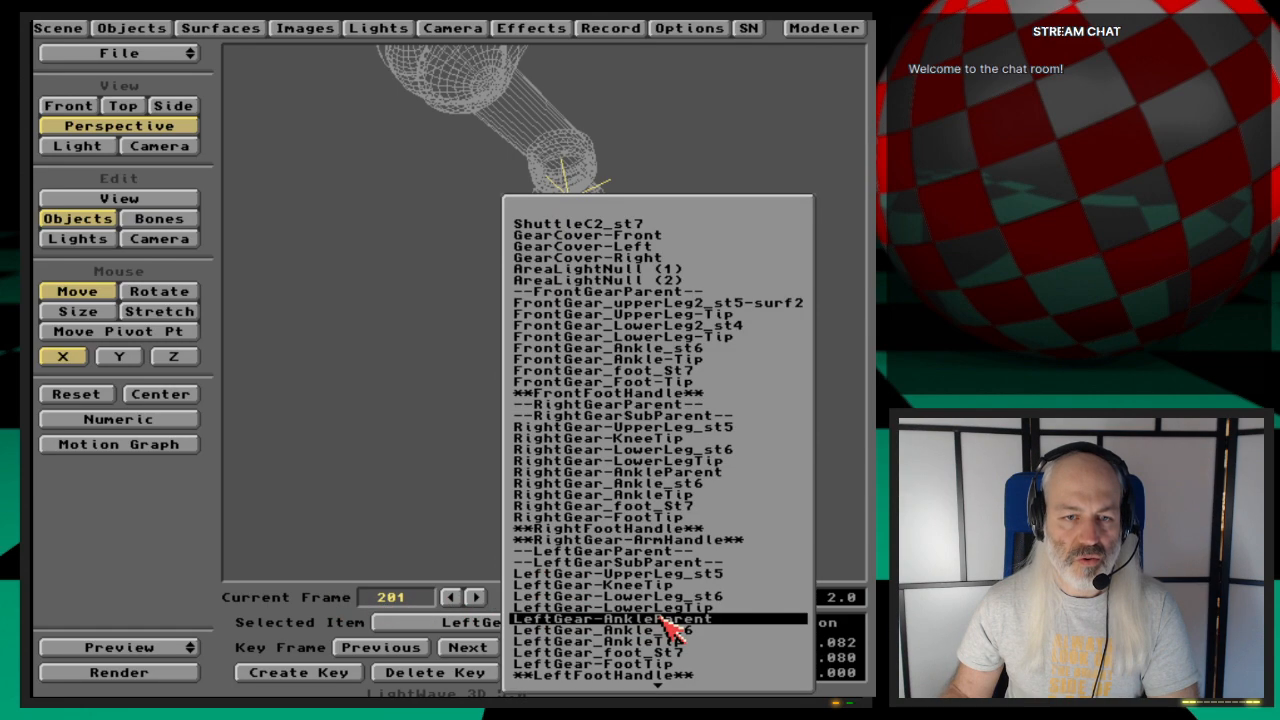
left_click(733, 480)
left_click(701, 676)
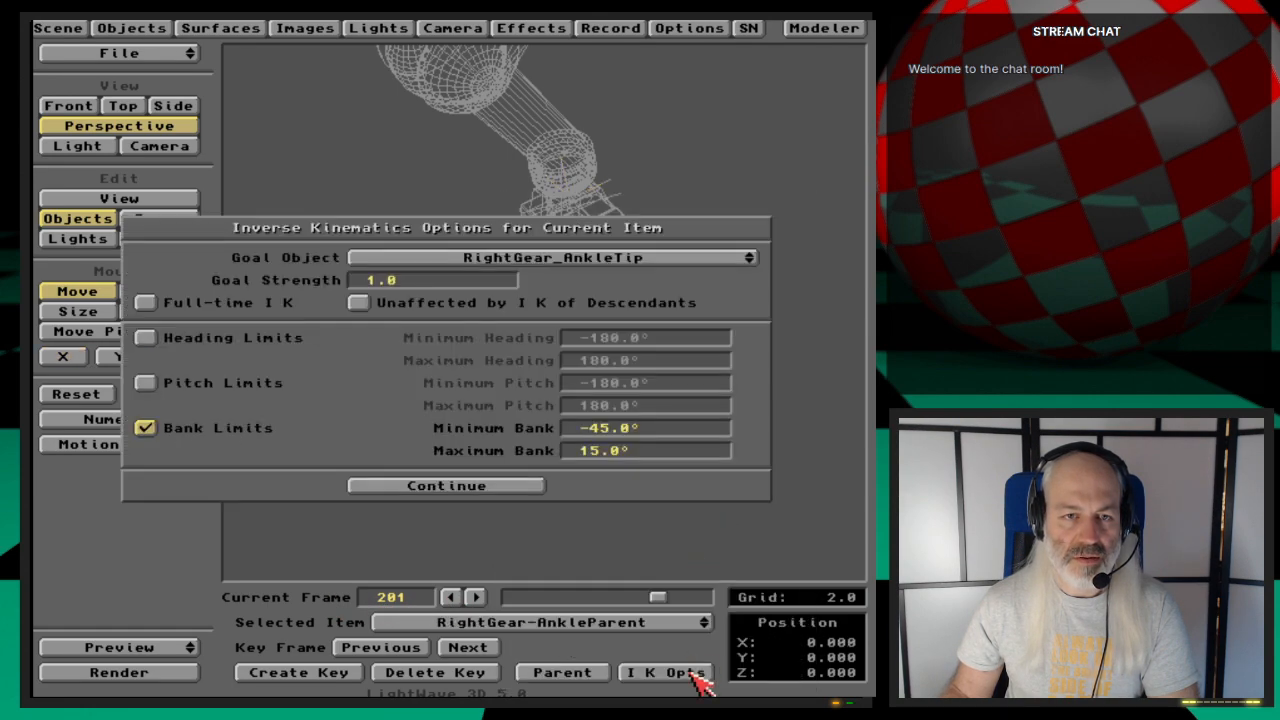
left_click(526, 485)
Step: Compare the inverse kinematics options and rotation values of RightGear_AnkleTip and LeftGear_AnkleTip
left_click(679, 624)
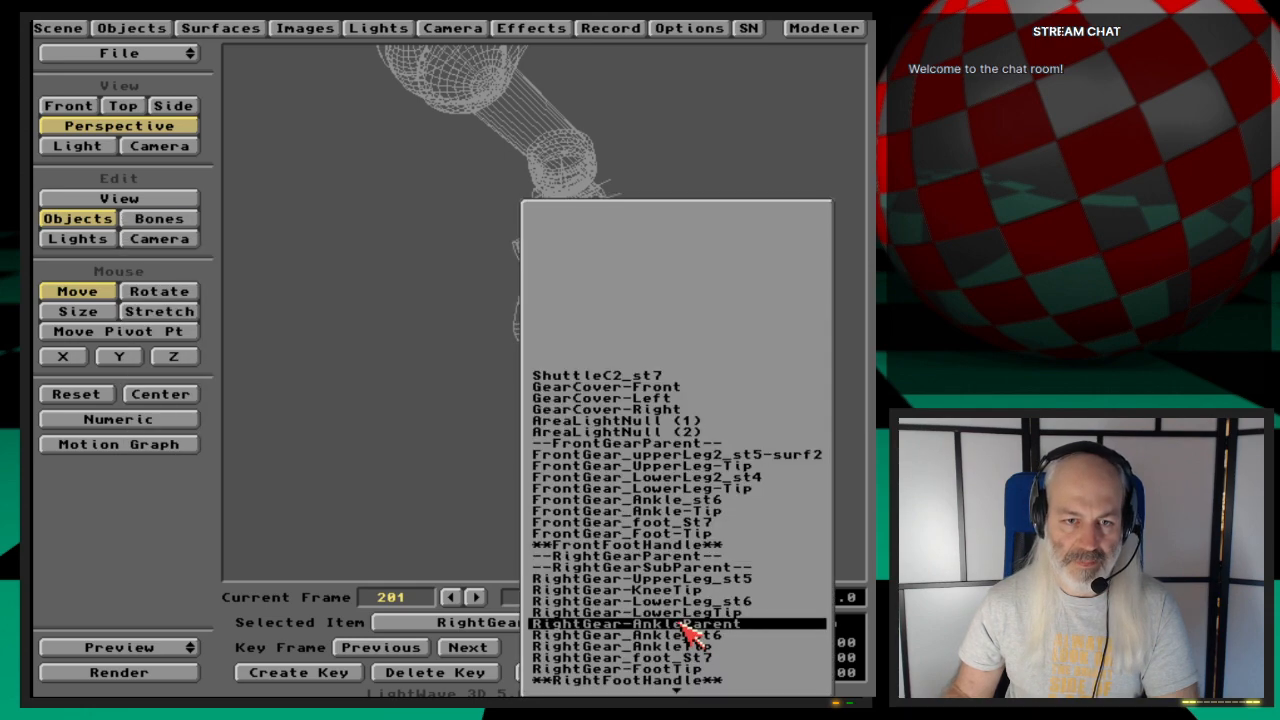
left_click(737, 647)
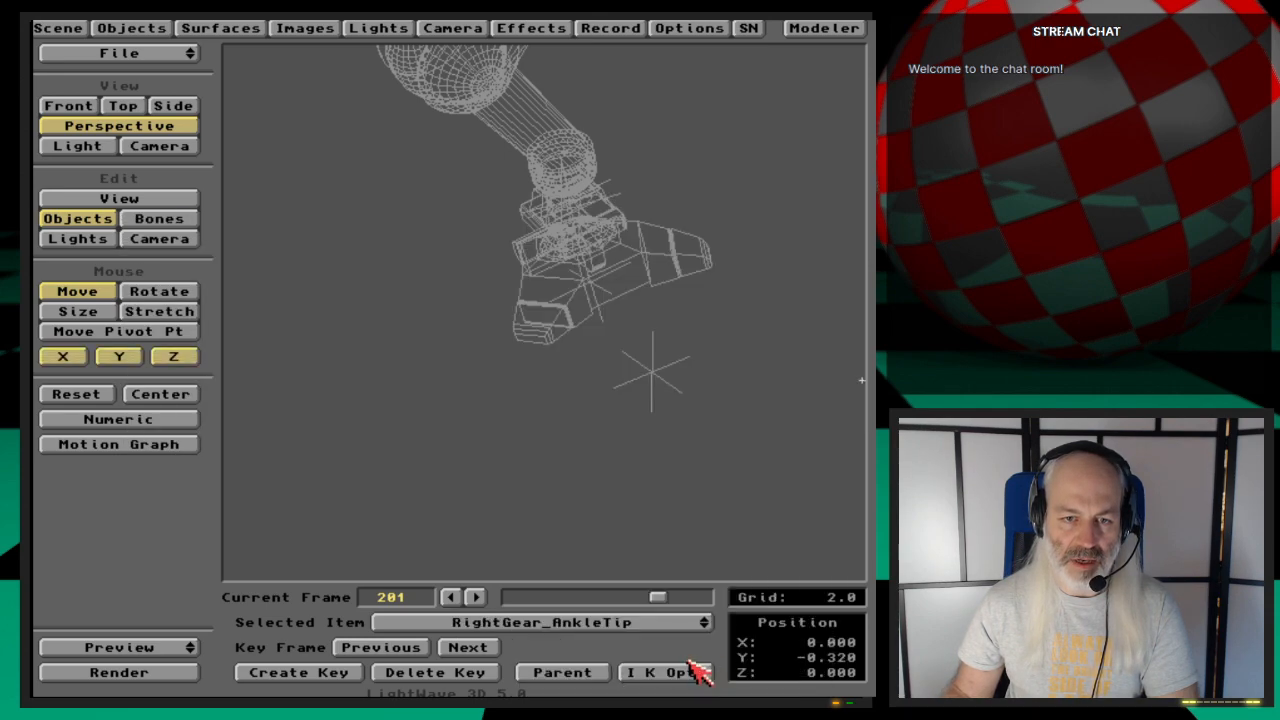
left_click(697, 671)
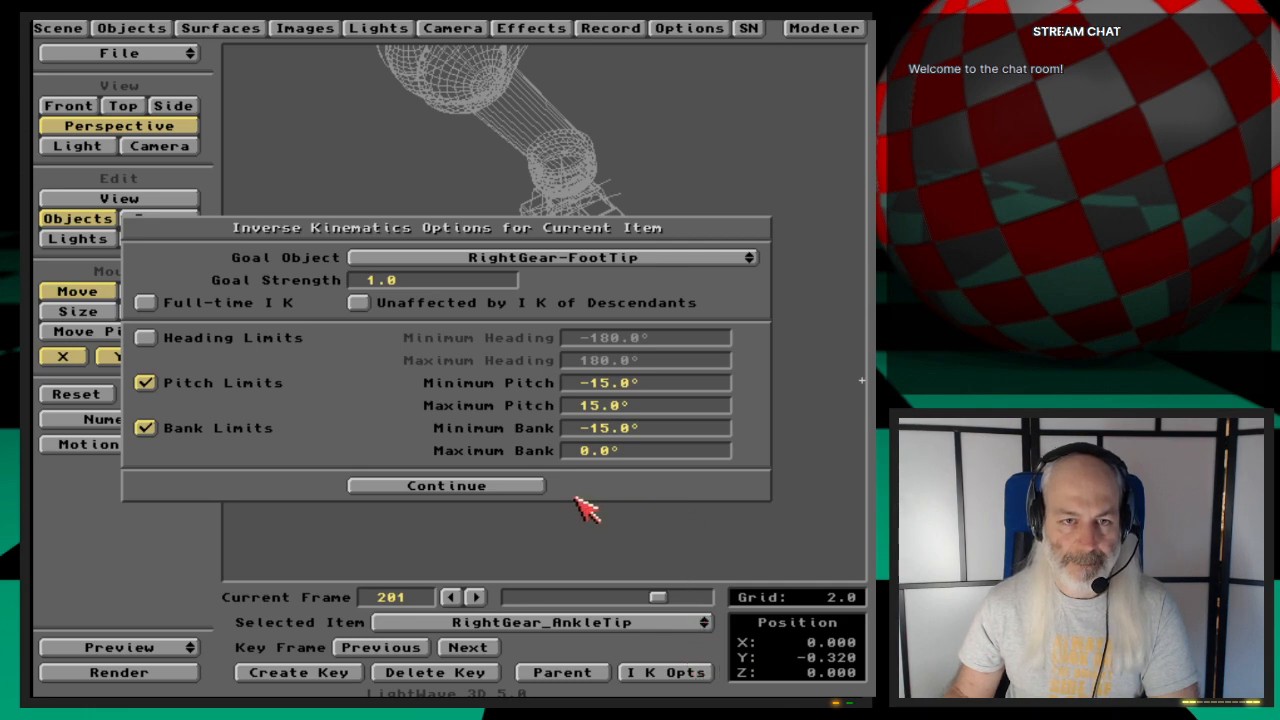
left_click(520, 487)
left_click(652, 620)
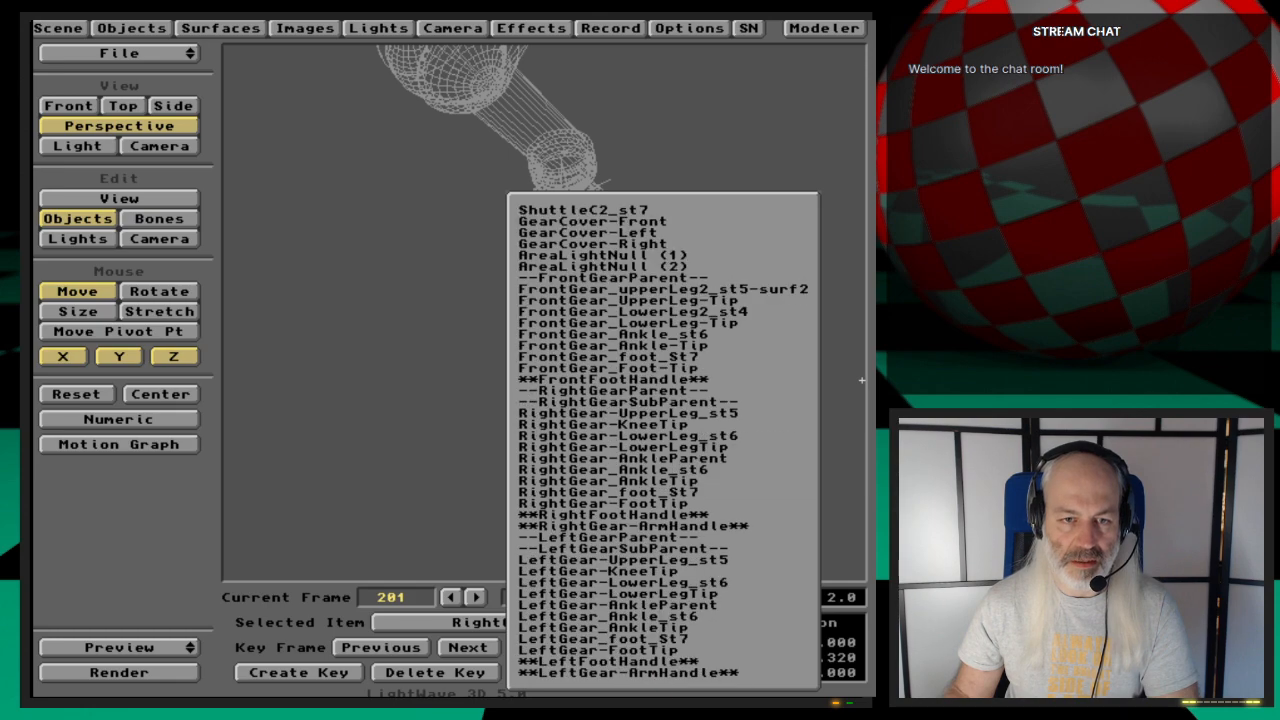
left_click(693, 628)
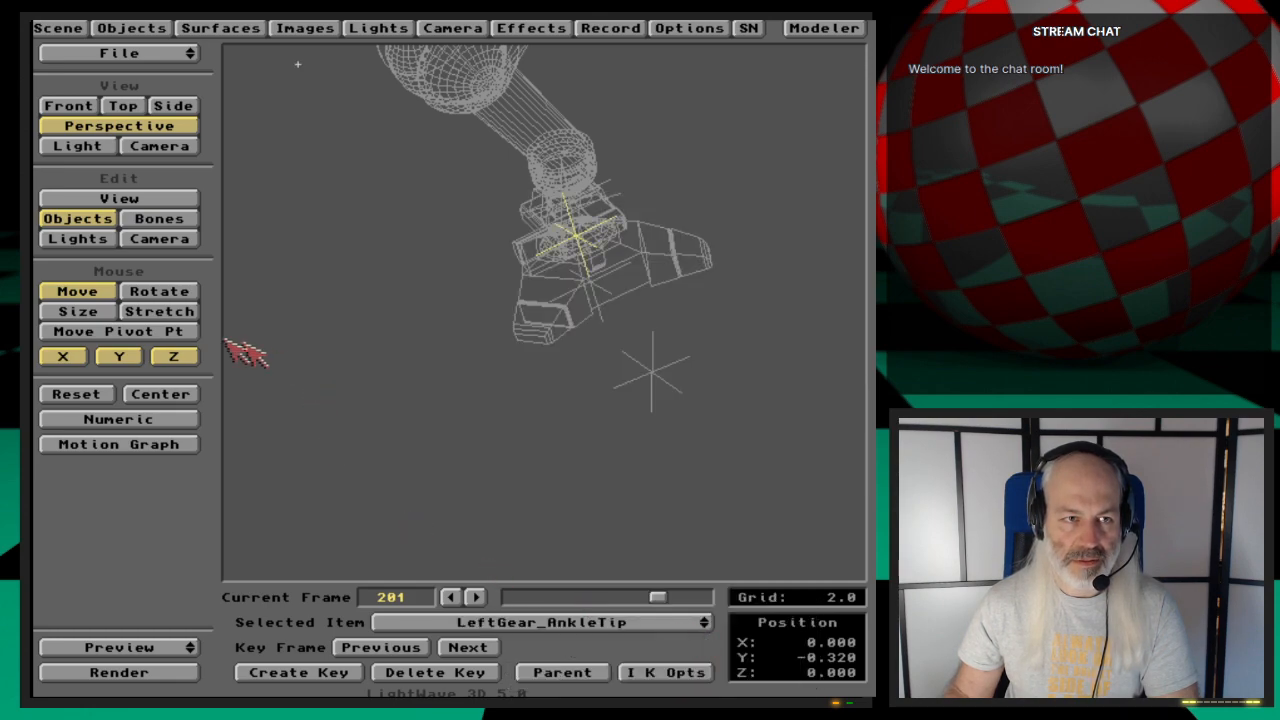
left_click(200, 310)
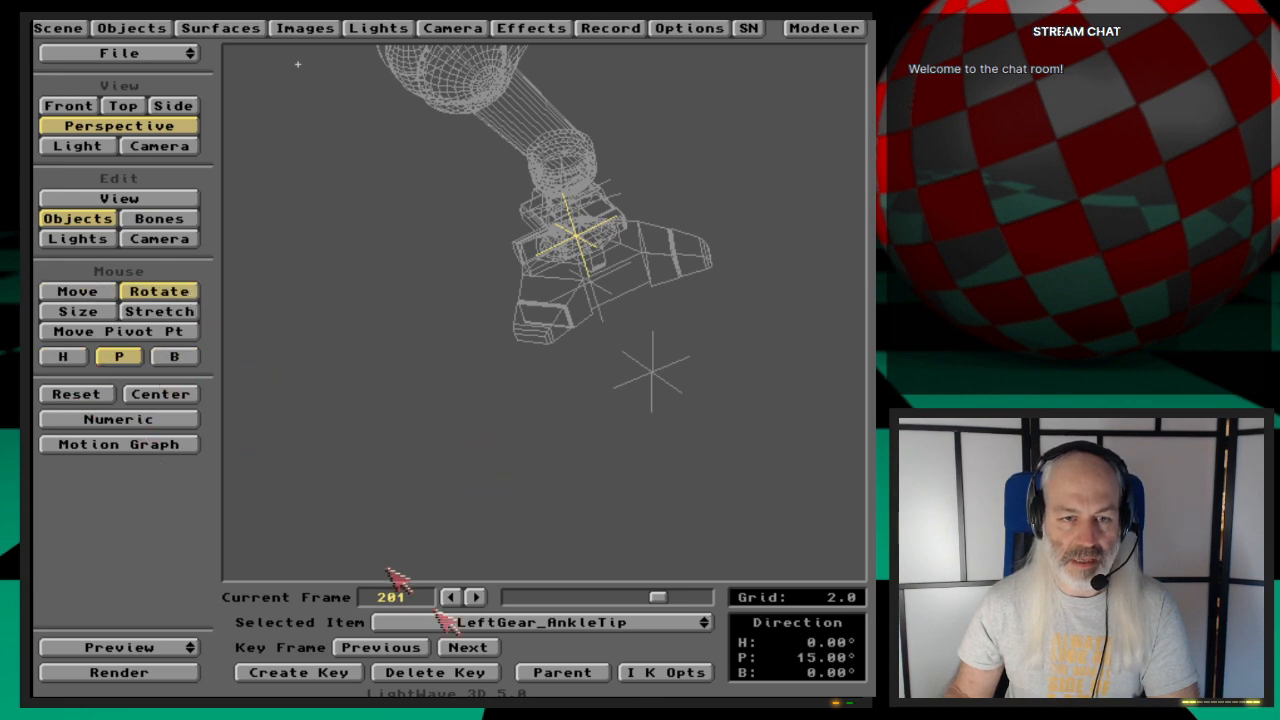
left_click(650, 673)
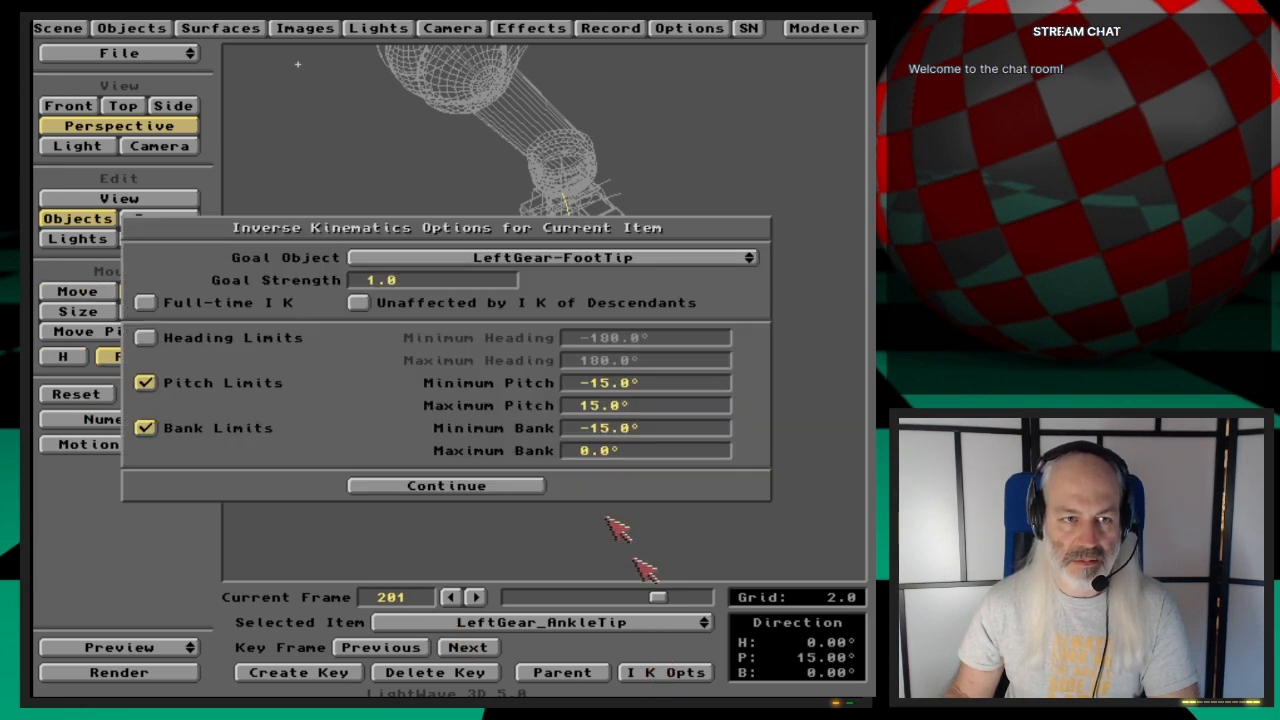
left_click(470, 486)
left_click(630, 624)
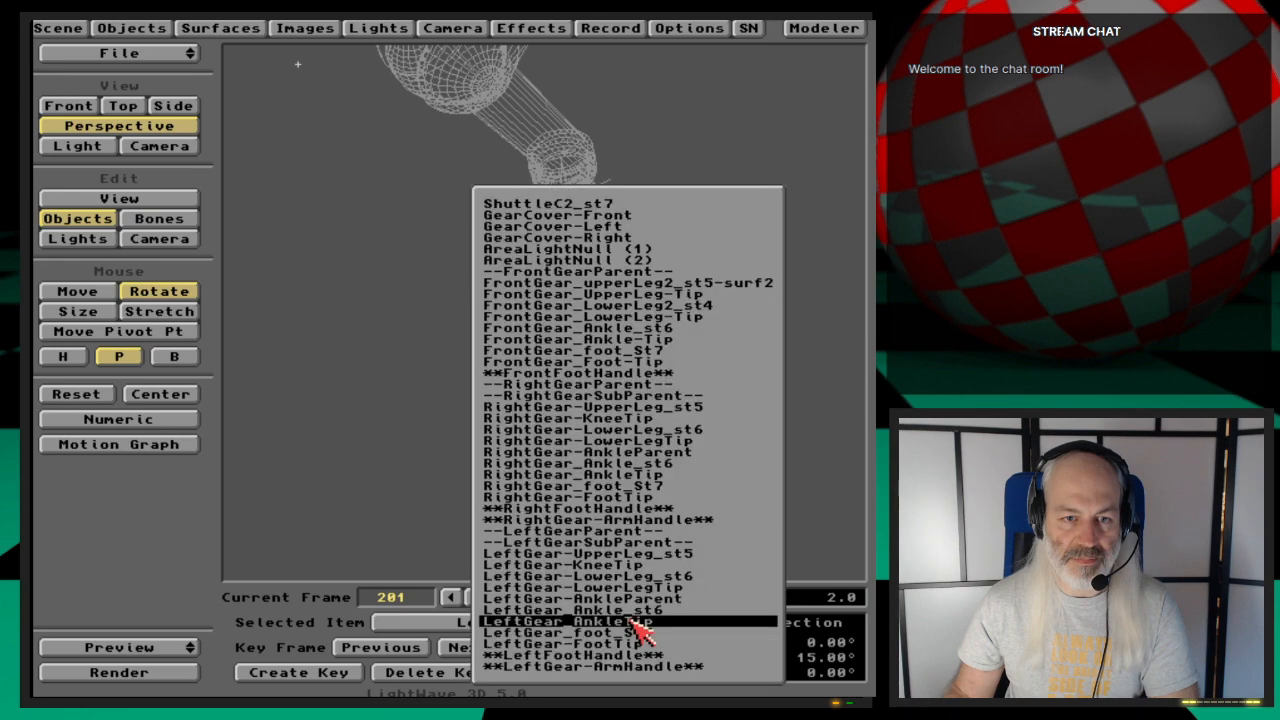
left_click_drag(634, 618, 668, 479)
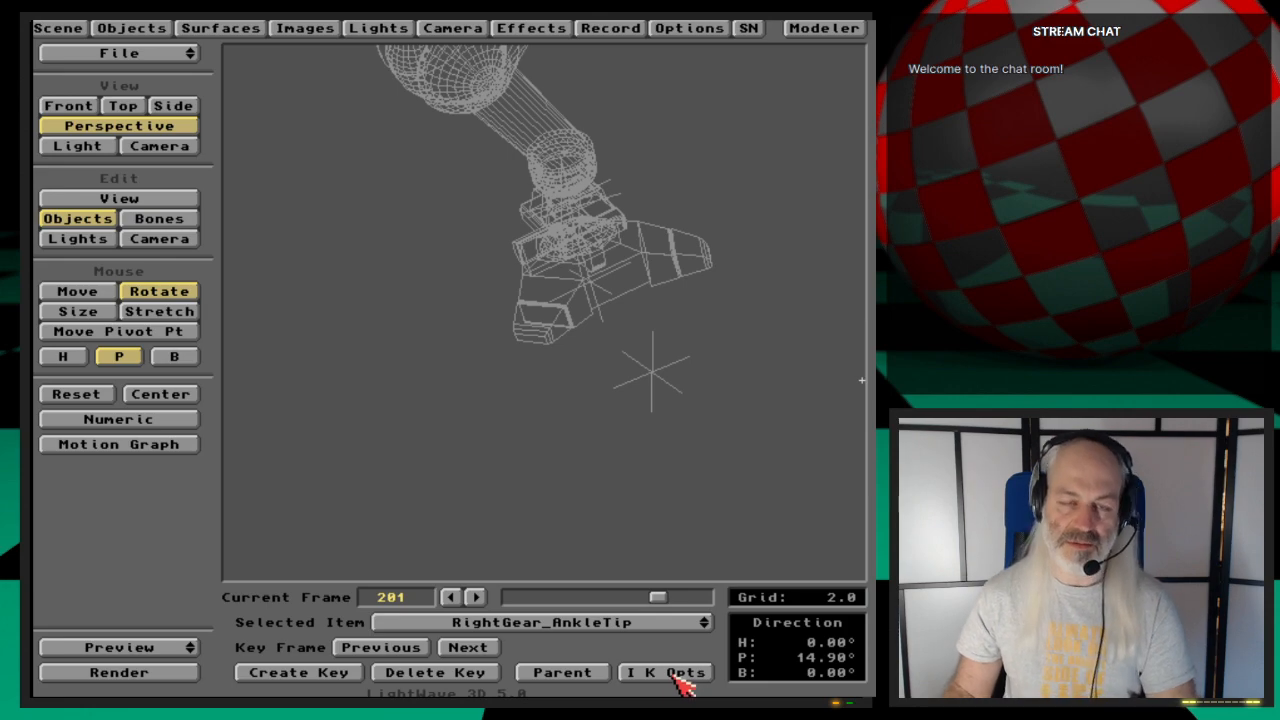
Step: In the camera view, reposition and rotate the camera to frame the landing gear from X 6.112, Y -12.813, Z -17.132, and create a motion key
key("6")
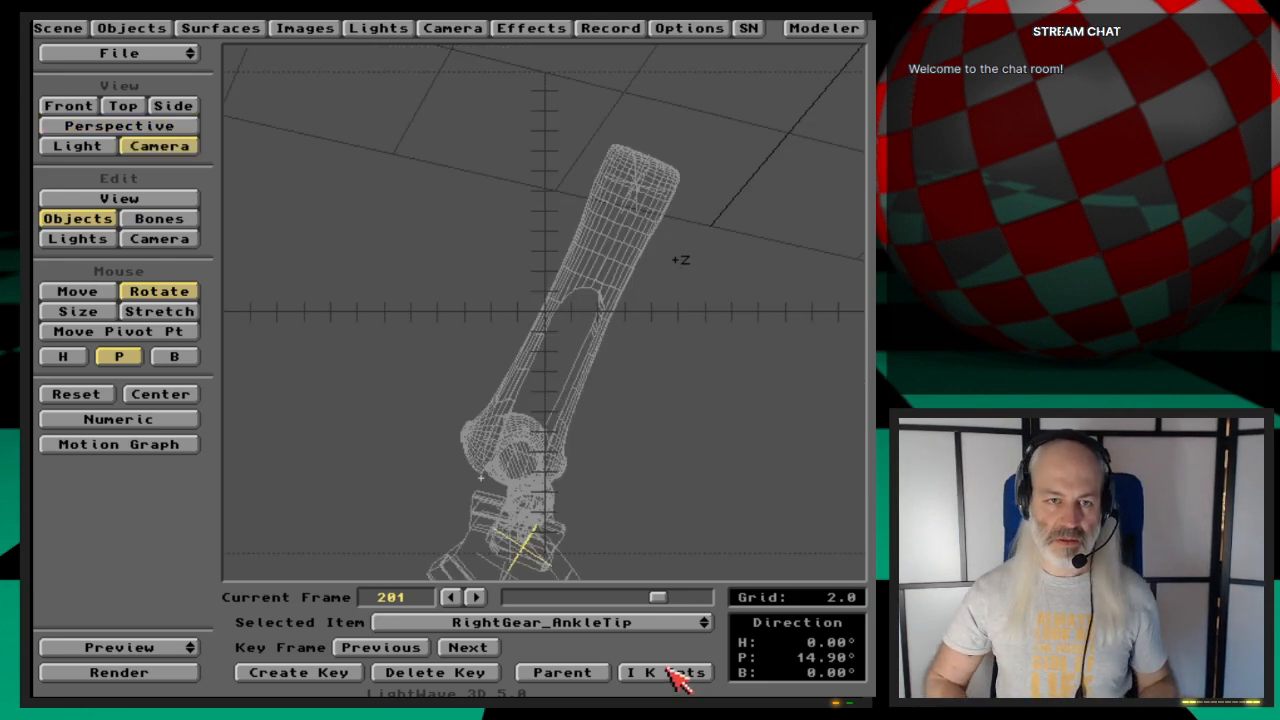
left_click(180, 240)
left_click_drag(536, 294, 597, 316)
key("y")
key("t")
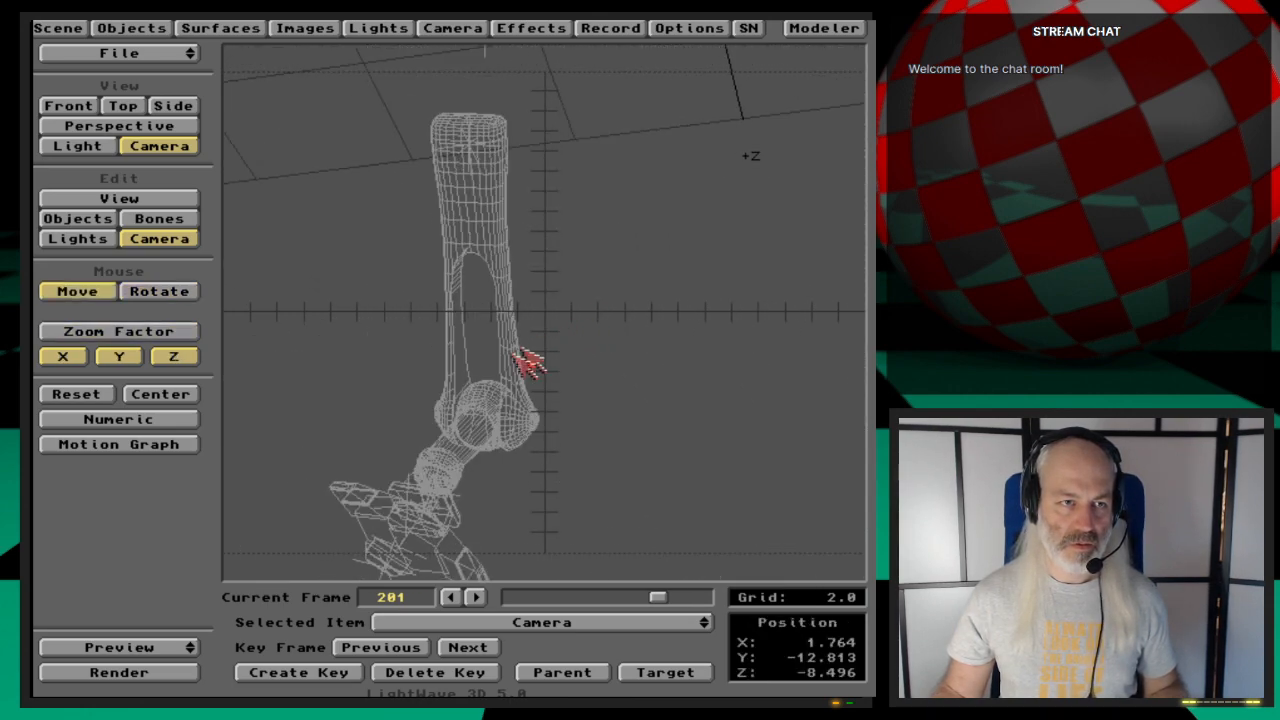
mouse_move(523, 357)
left_mouse_down()
mouse_move(563, 338)
mouse_move(520, 350)
mouse_move(527, 320)
mouse_move(522, 356)
mouse_move(526, 342)
mouse_move(540, 362)
left_mouse_up()
key("y")
key("t")
key("Return")
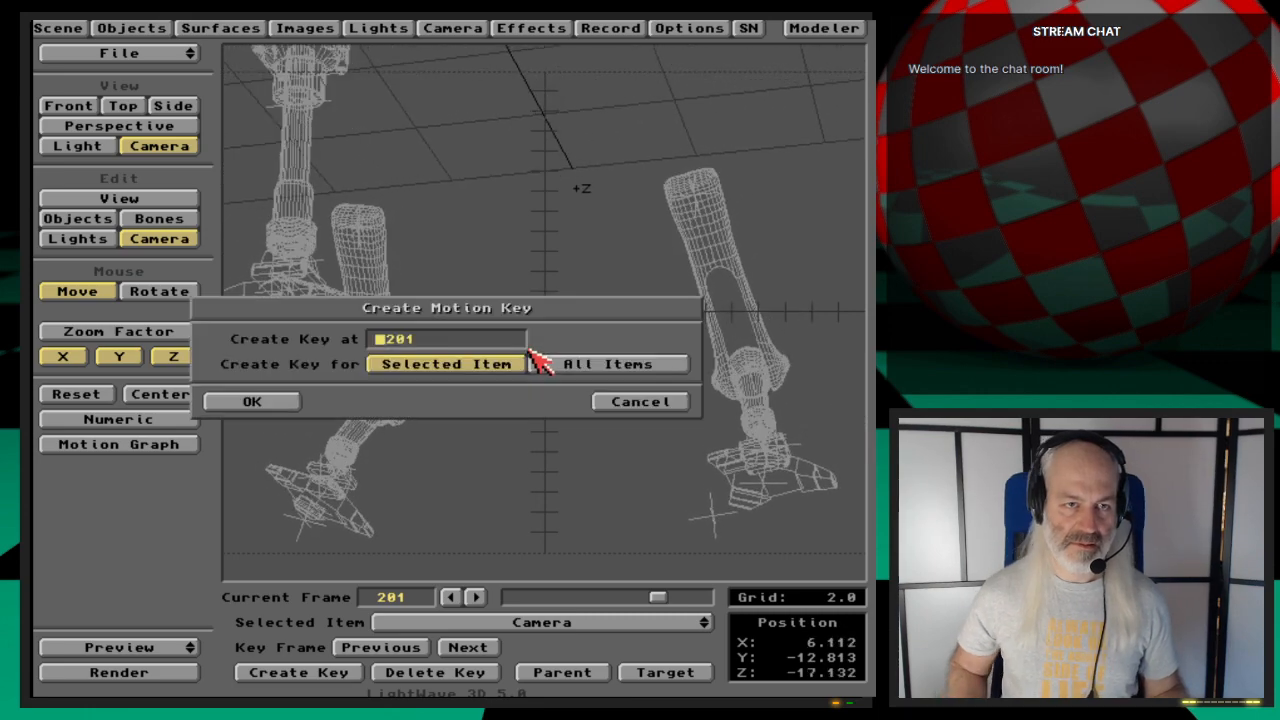
key("Return")
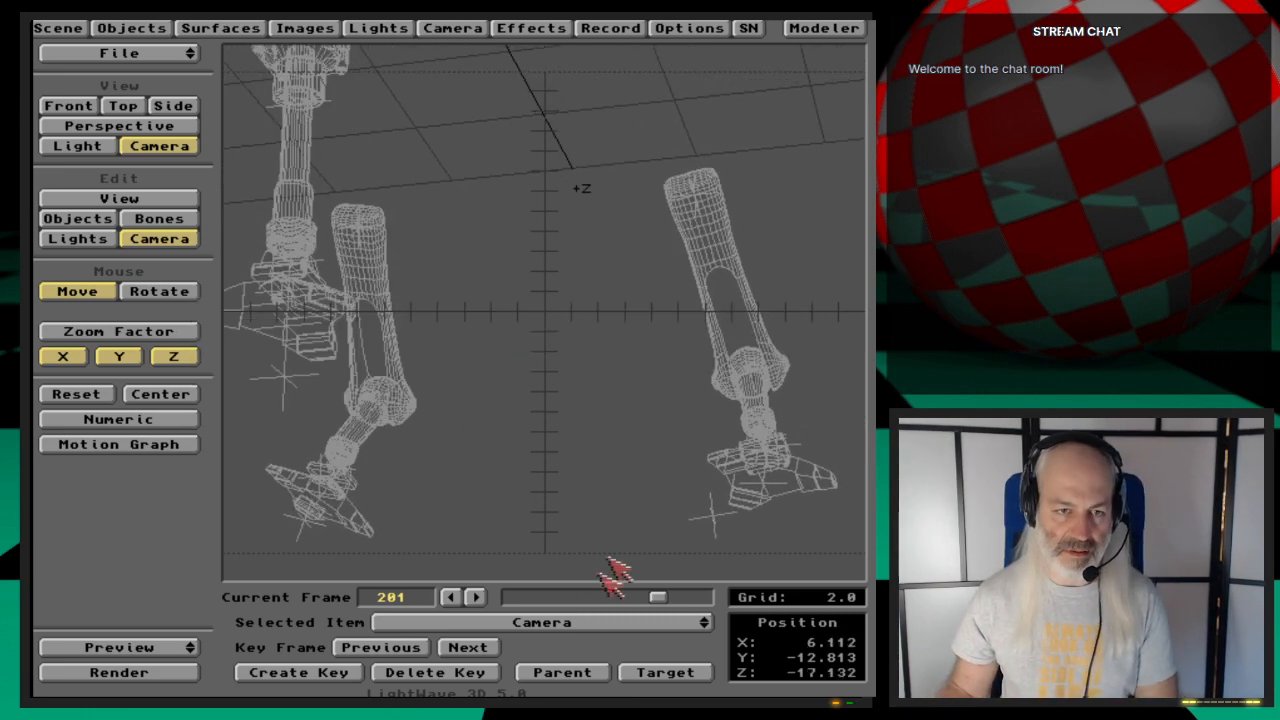
Step: At frame 0, center the side view on **LeftGear-ArmHandle** and move it to Y -0.310, Z 1.027
left_click(649, 596)
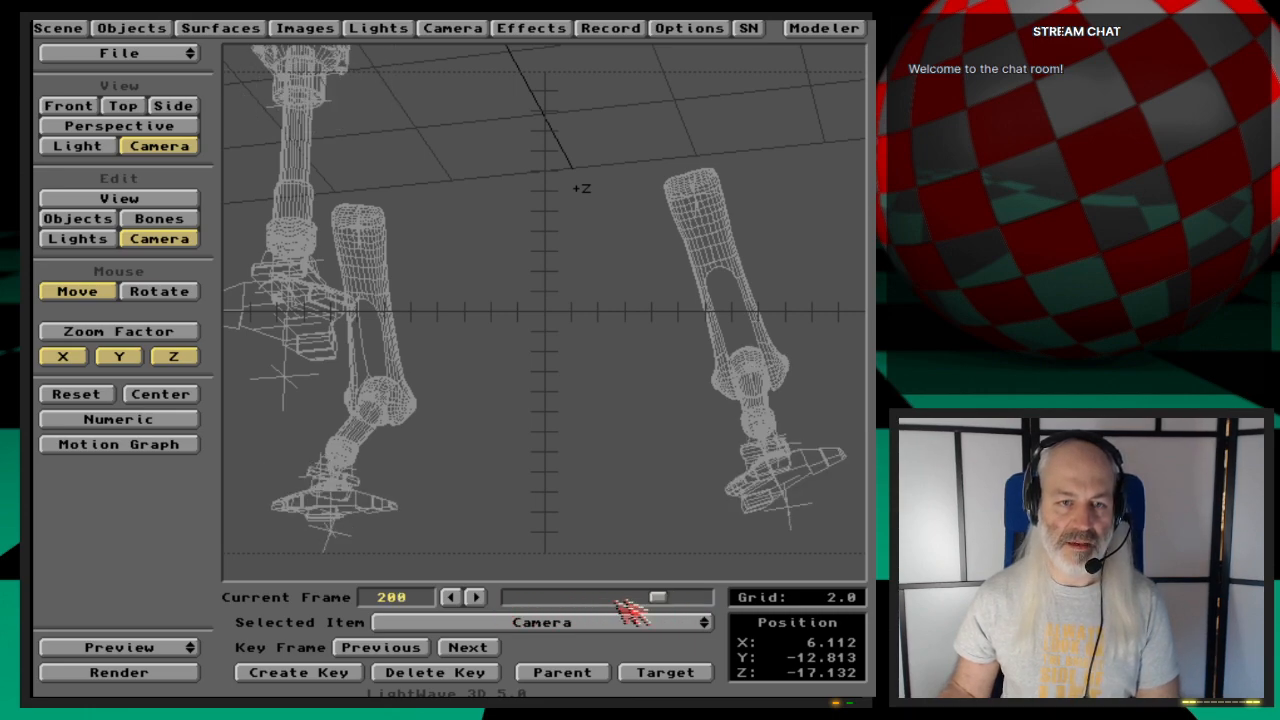
left_click_drag(660, 598, 477, 602)
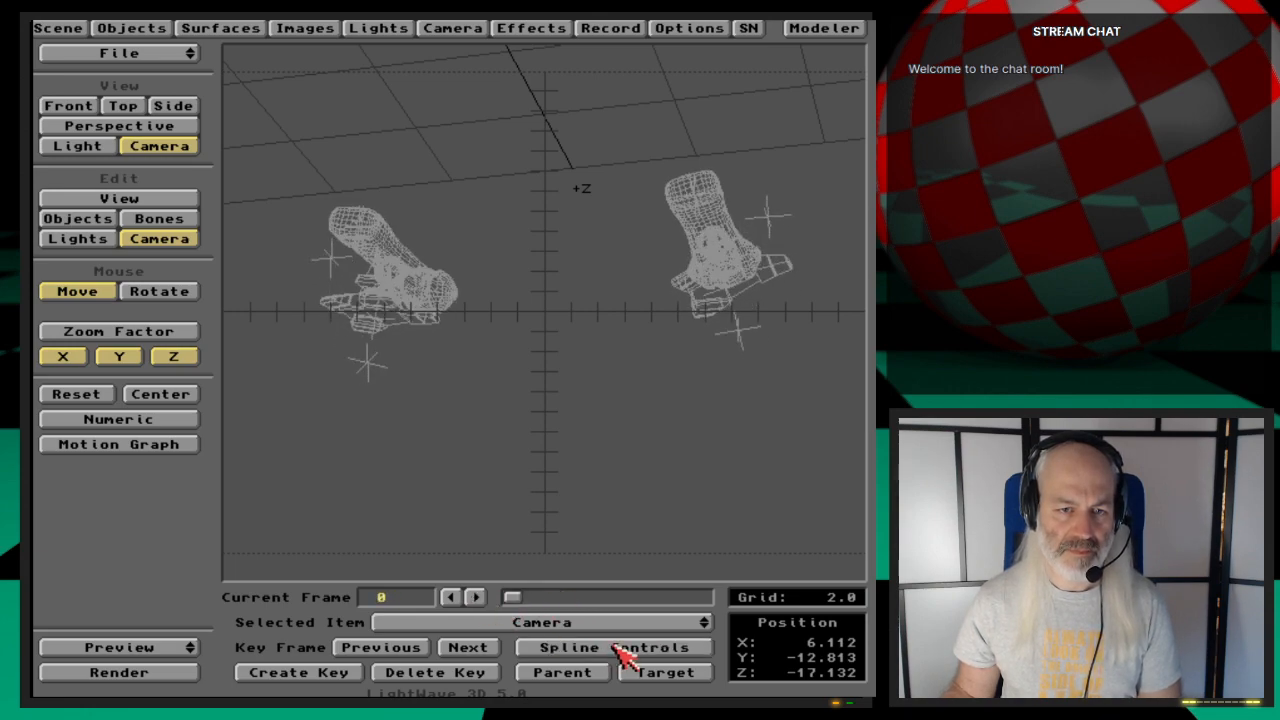
left_click(78, 218)
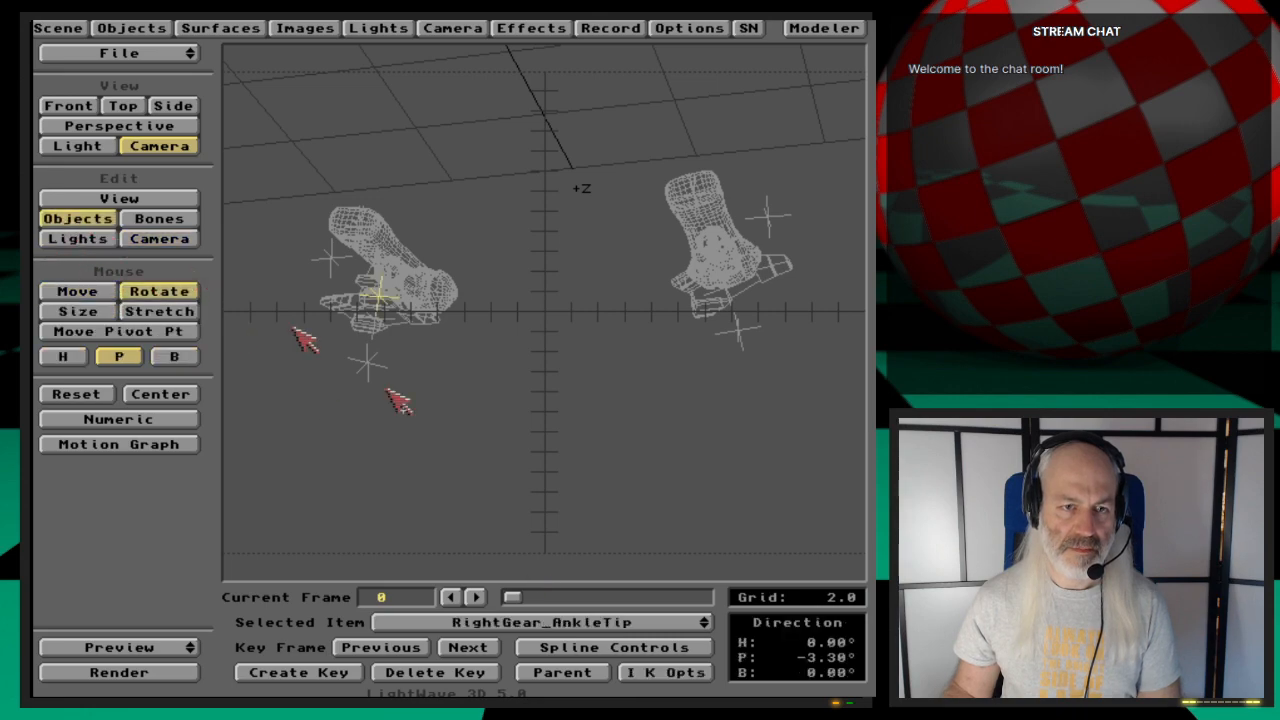
left_click_drag(600, 622, 632, 670)
left_click(78, 291)
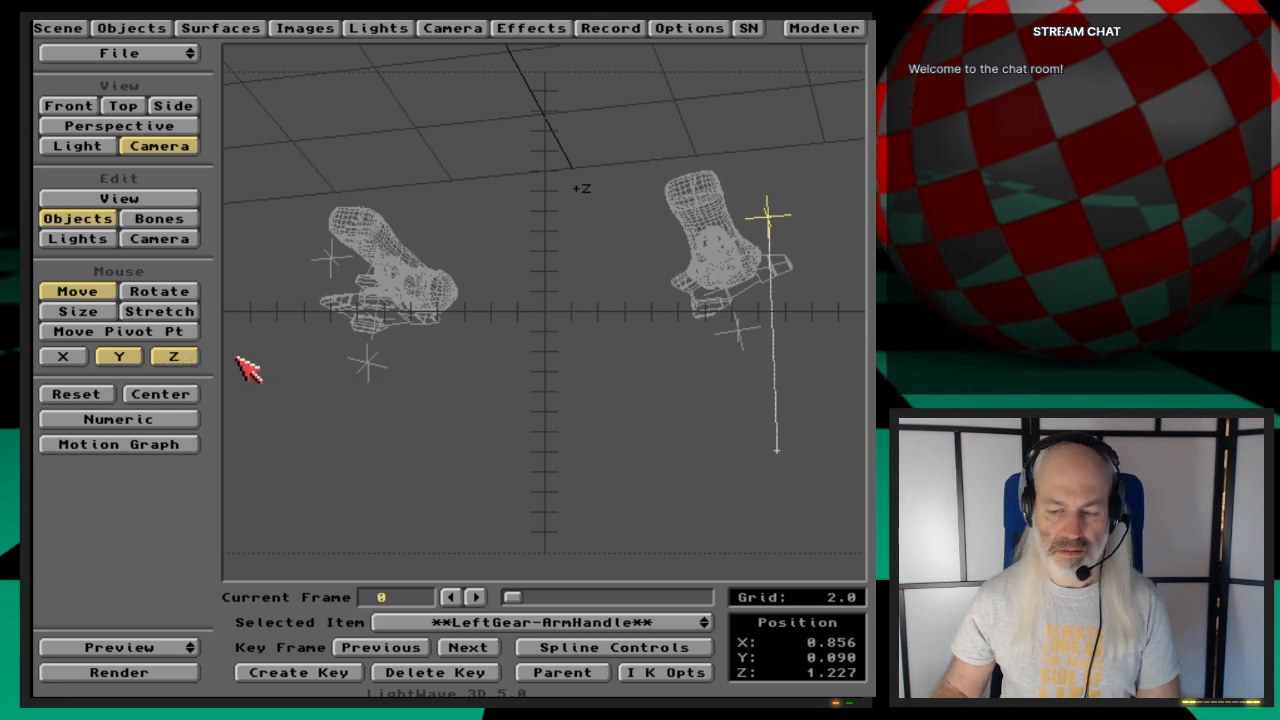
key("3")
key("1")
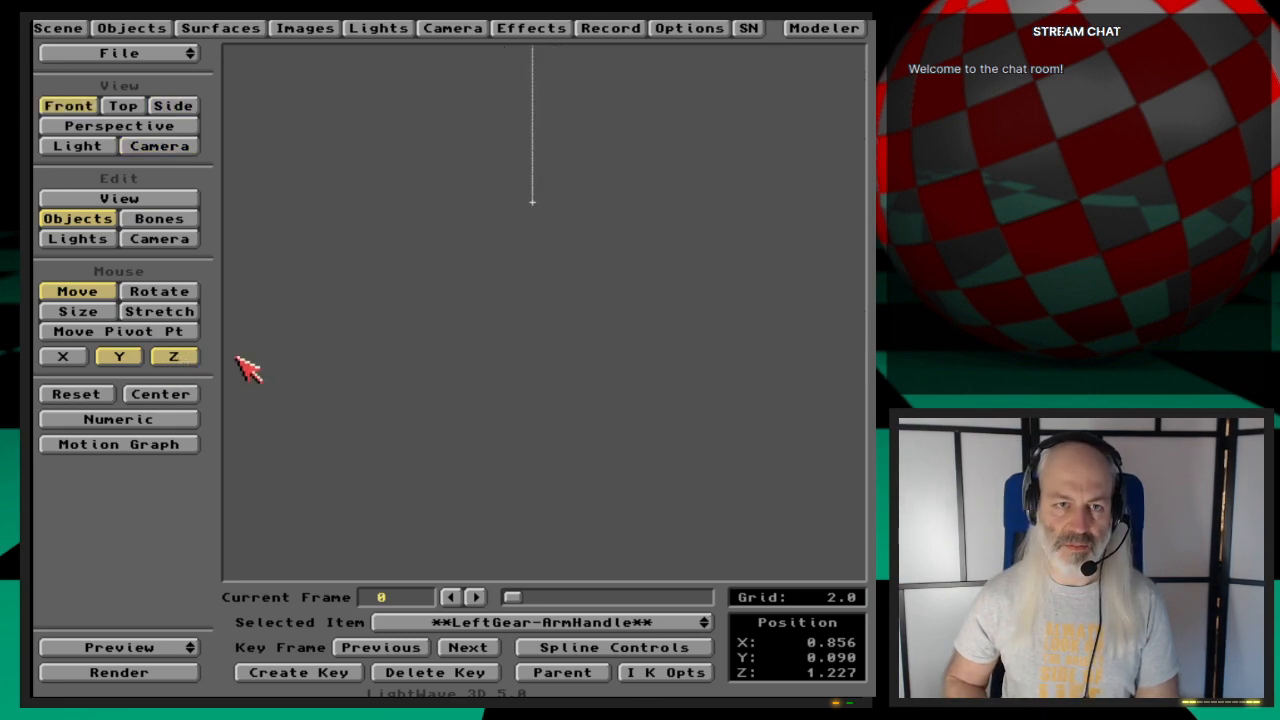
left_click(176, 400)
key("3")
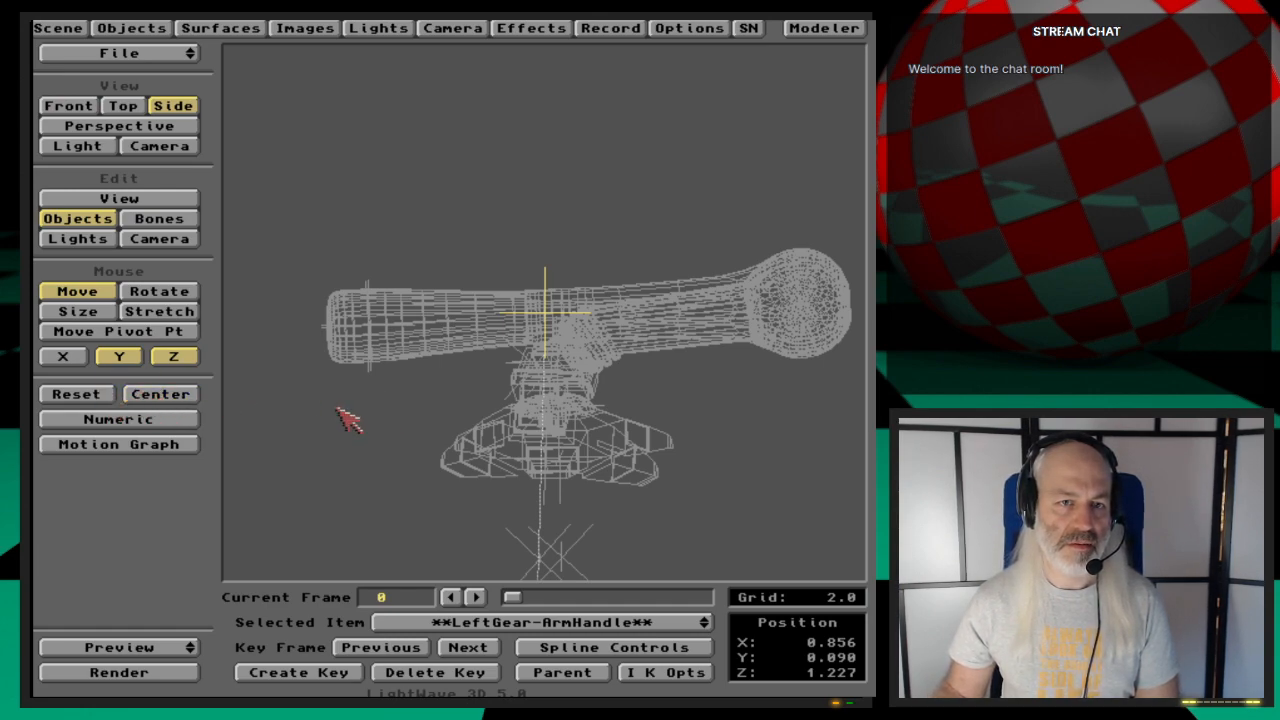
mouse_move(345, 418)
left_mouse_down()
mouse_move(339, 392)
mouse_move(335, 407)
left_mouse_up()
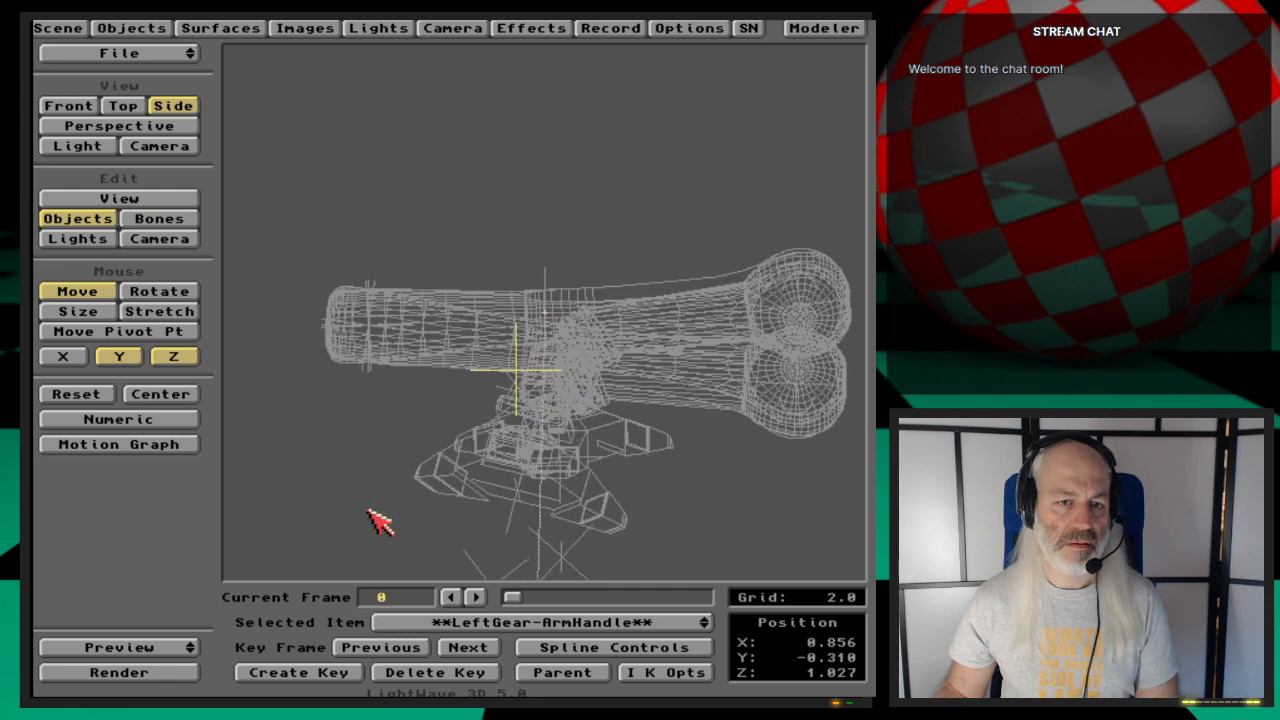
Step: At frame 79, try moving **LeftGear-ArmHandle** to Y -0.406, Z 1.073 in the side view
left_click_drag(514, 597, 572, 594)
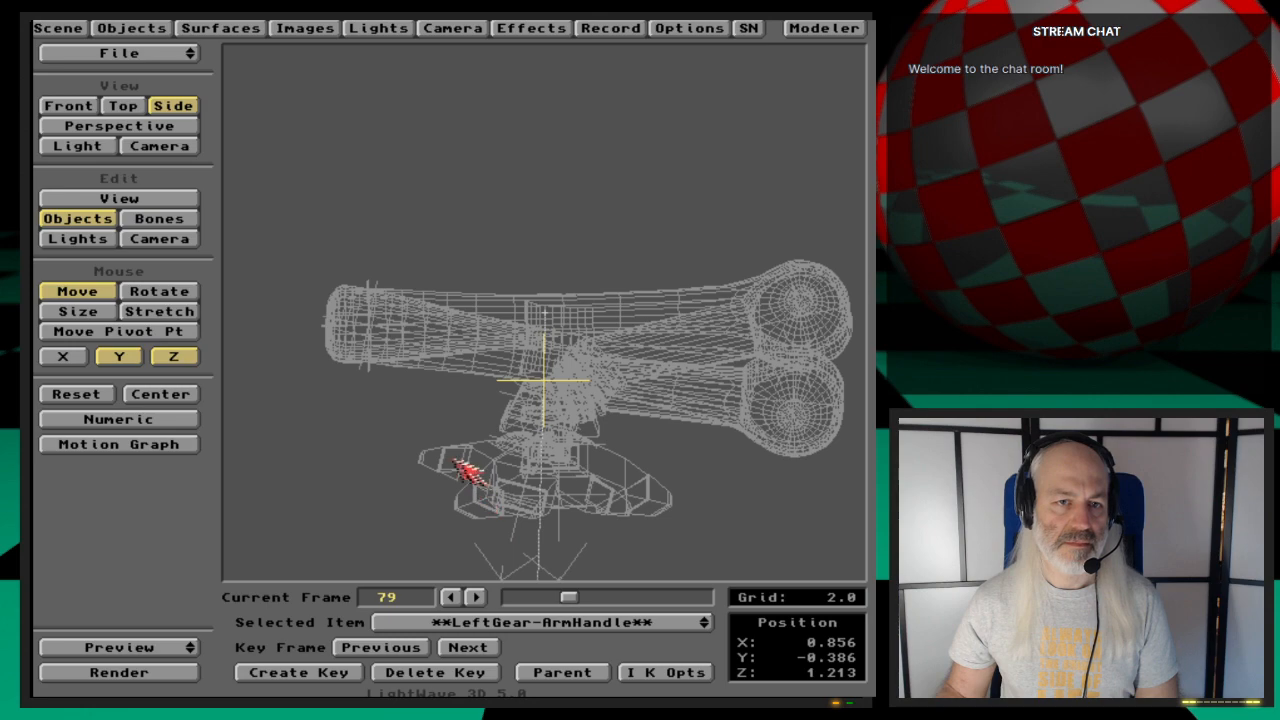
left_click_drag(544, 313, 533, 313)
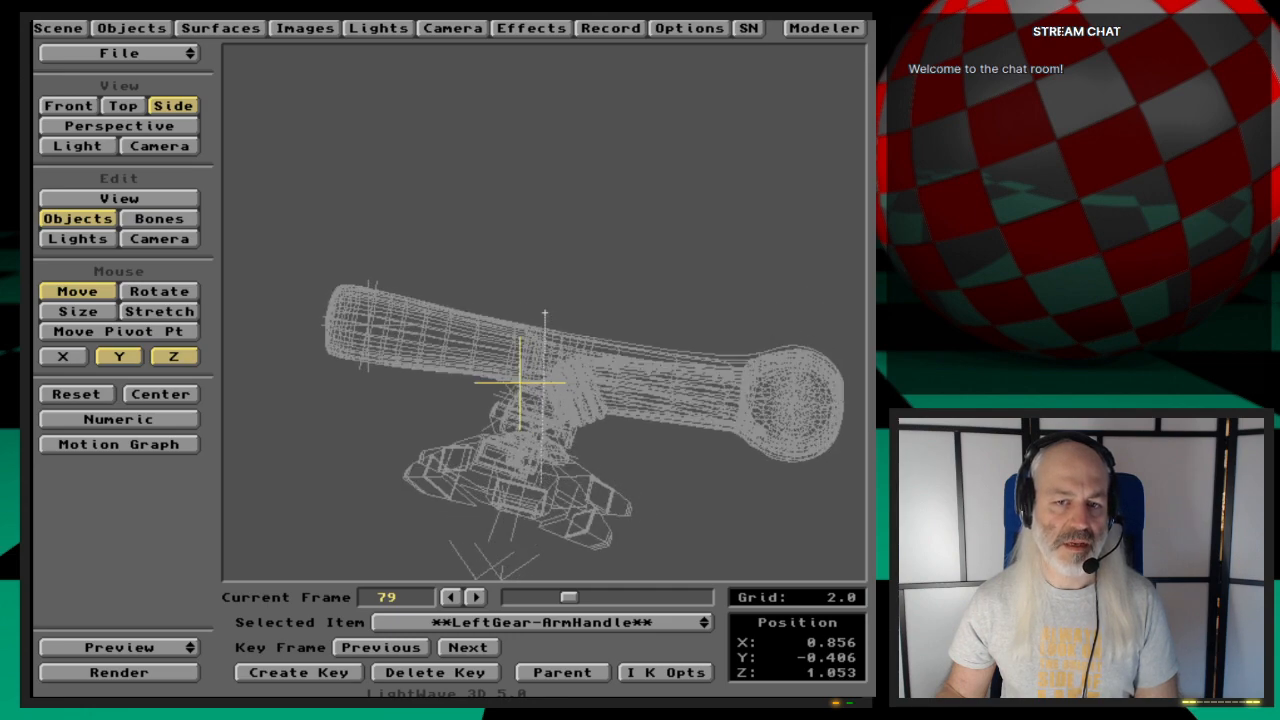
left_click_drag(545, 313, 551, 313)
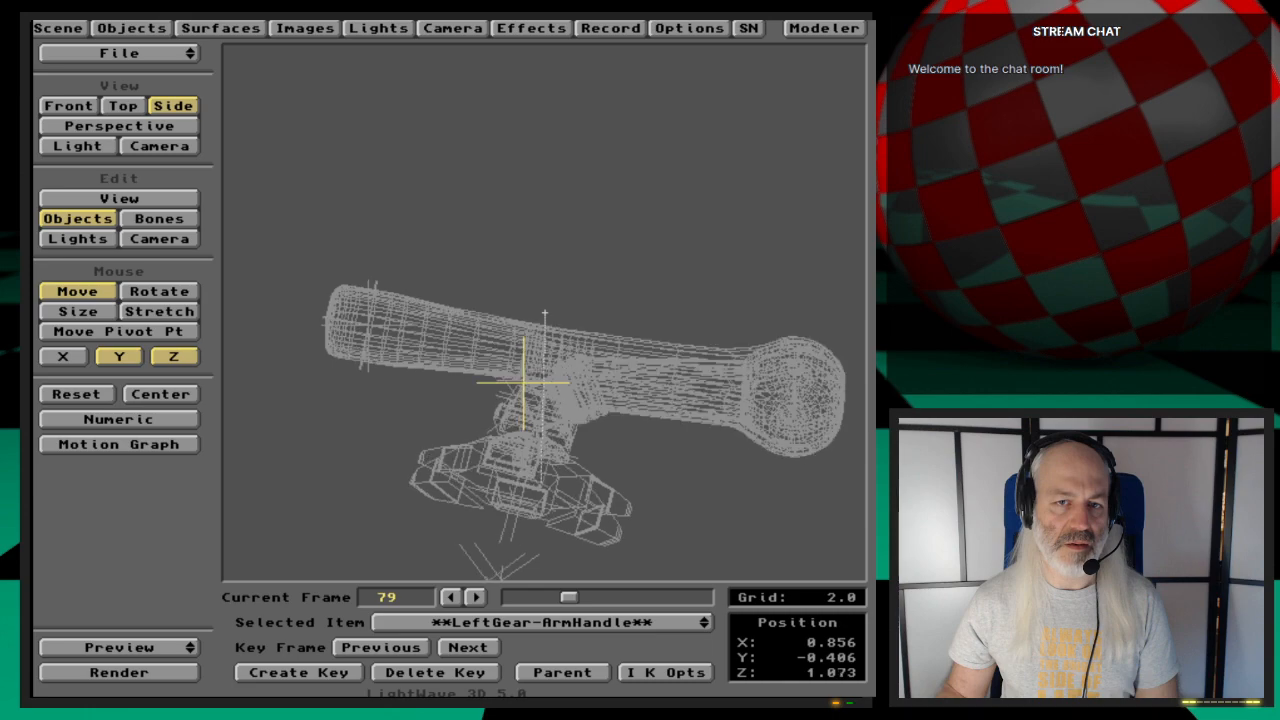
Step: At frame 72, compare the parent object assigned to **RightFootHandle** with the one assigned to **LeftFootHandle**, leaving both unchanged
left_click(609, 621)
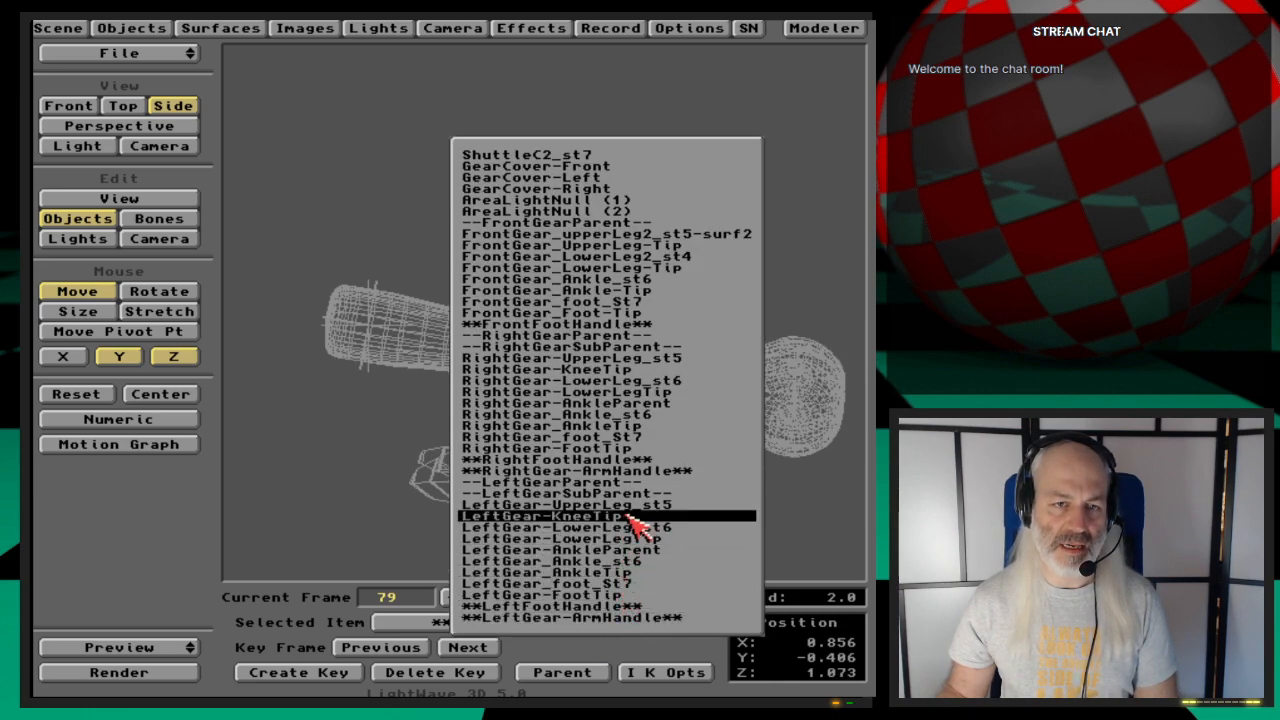
left_click(645, 460)
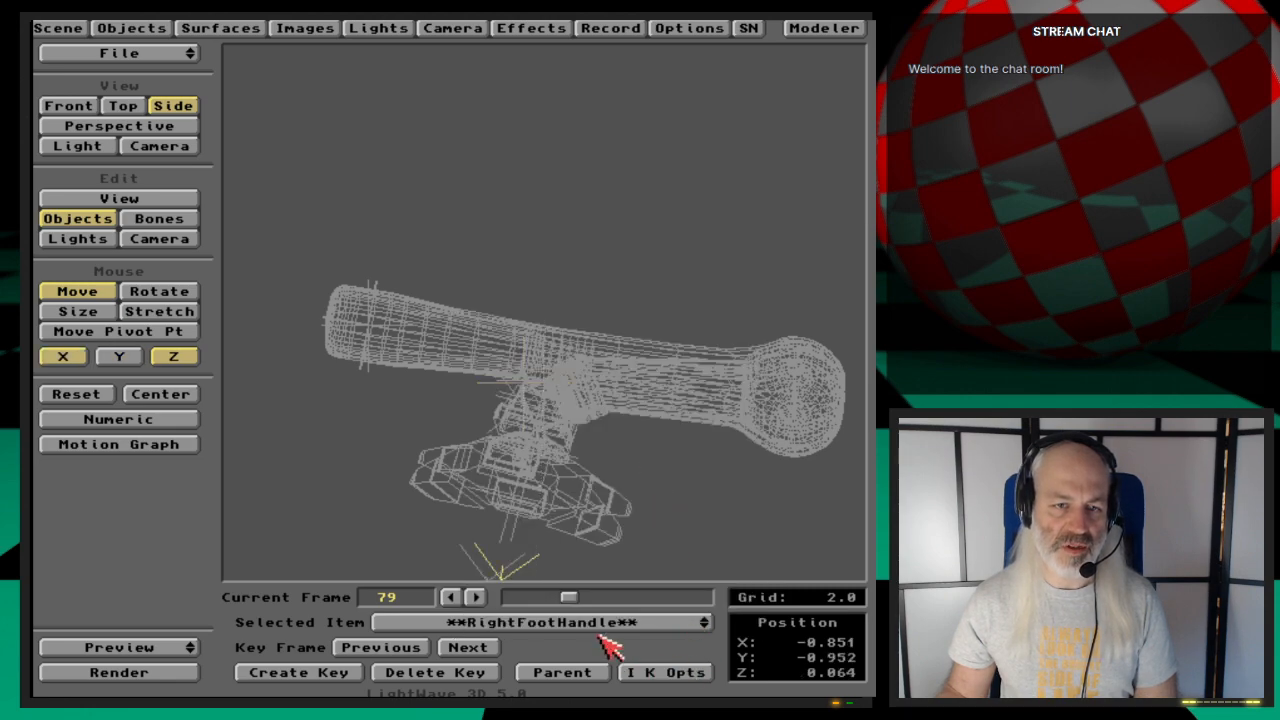
left_click_drag(576, 606, 577, 606)
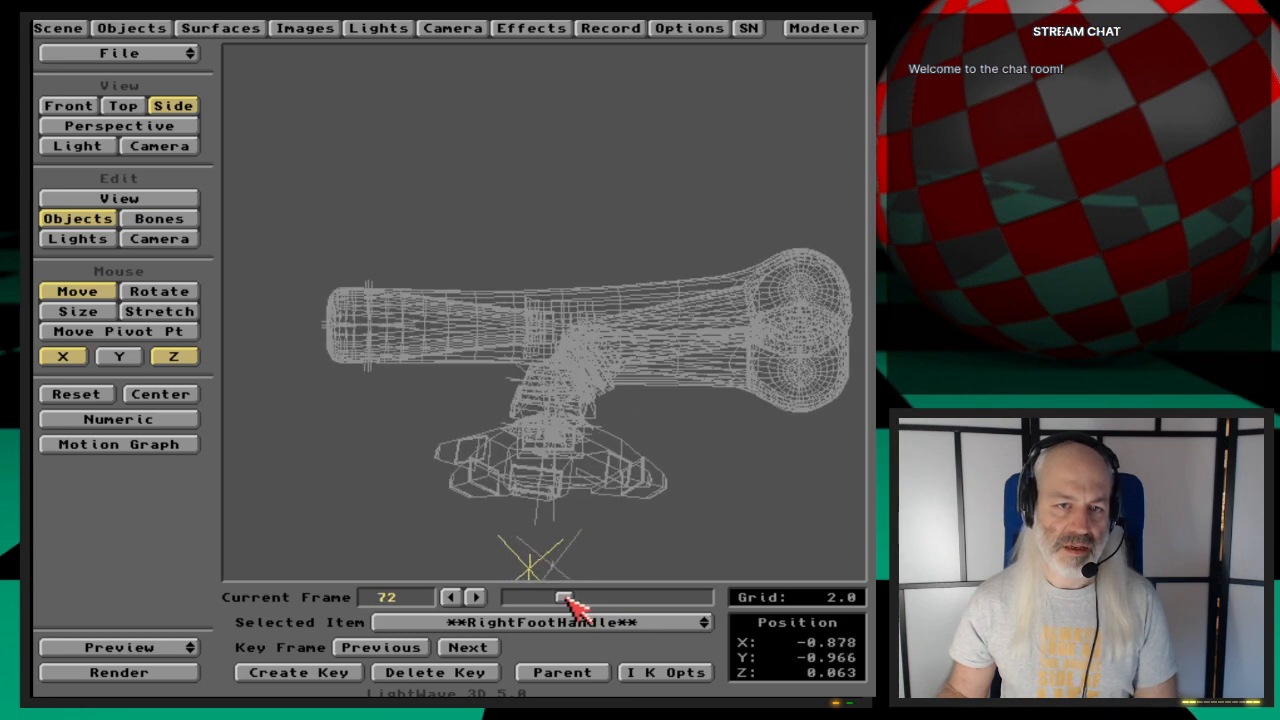
left_click(562, 672)
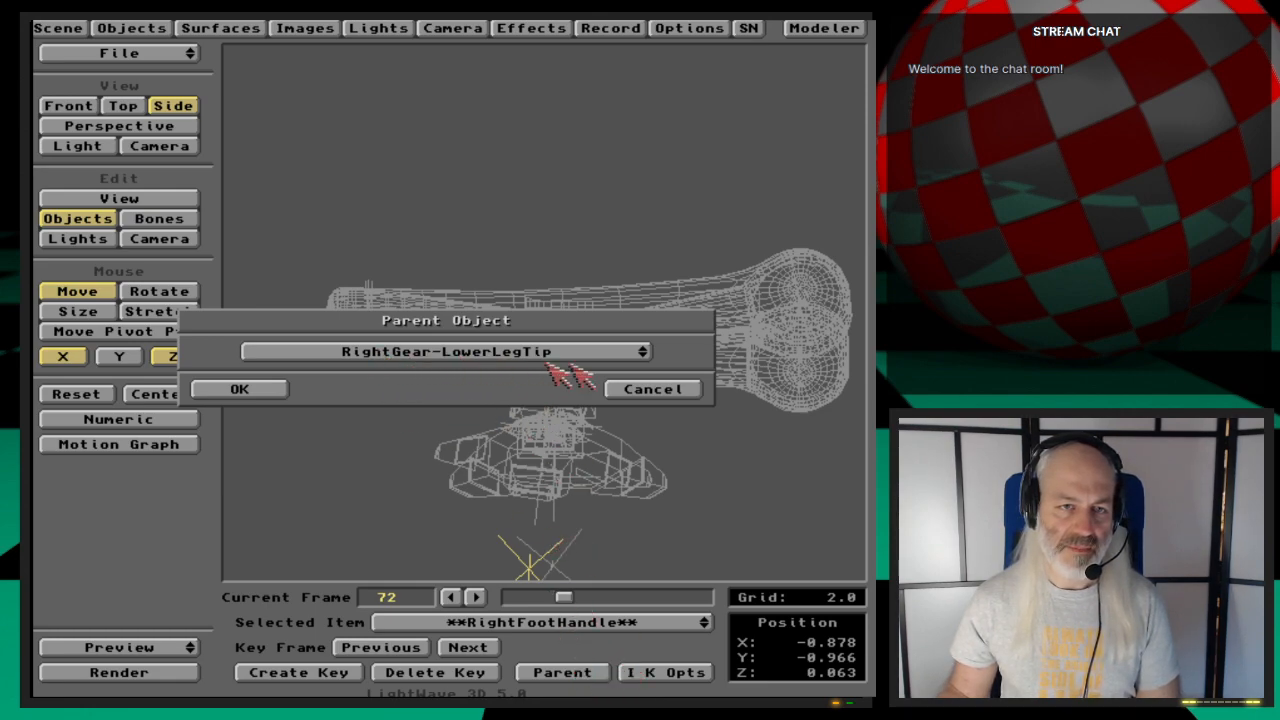
left_click(652, 390)
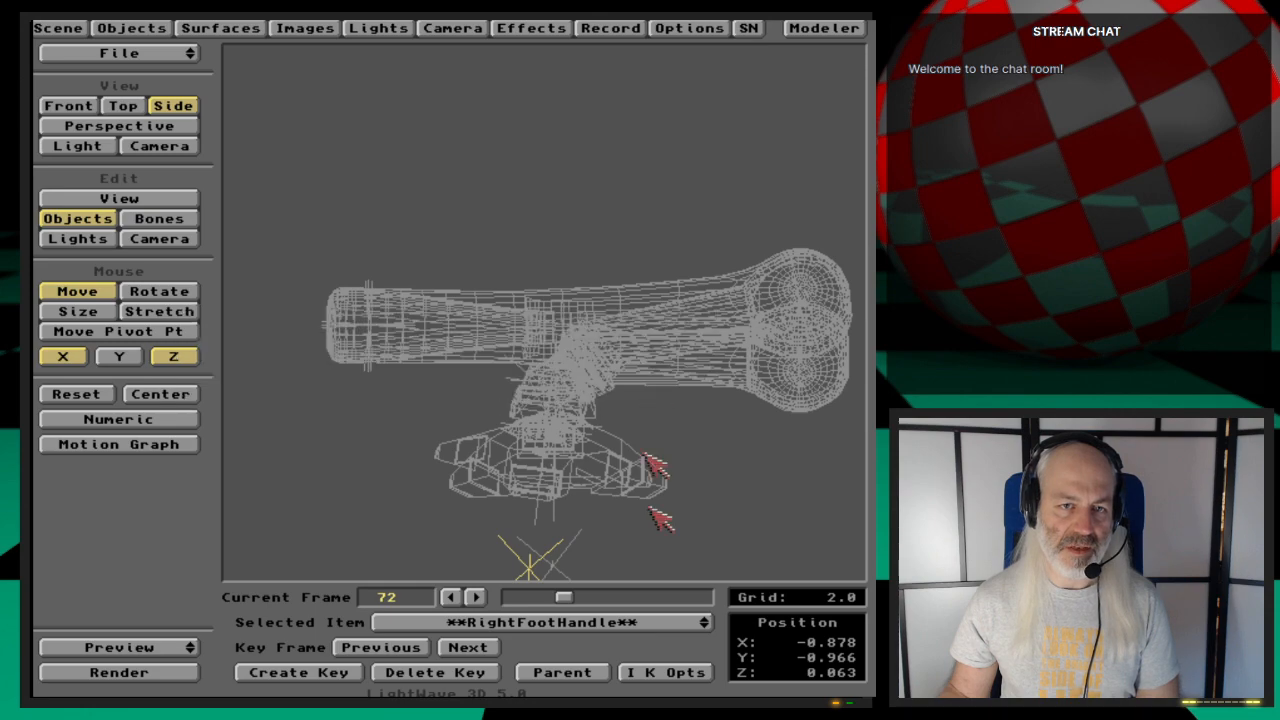
left_click(632, 623)
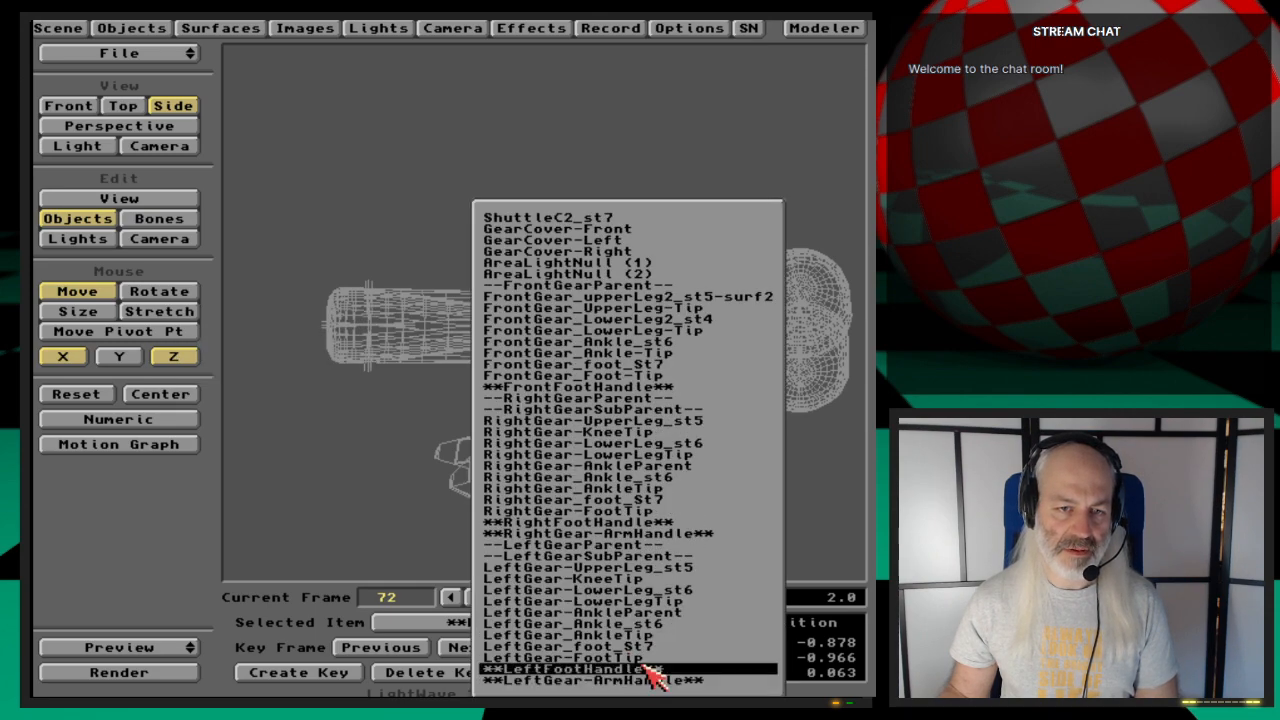
left_click(648, 669)
left_click(572, 676)
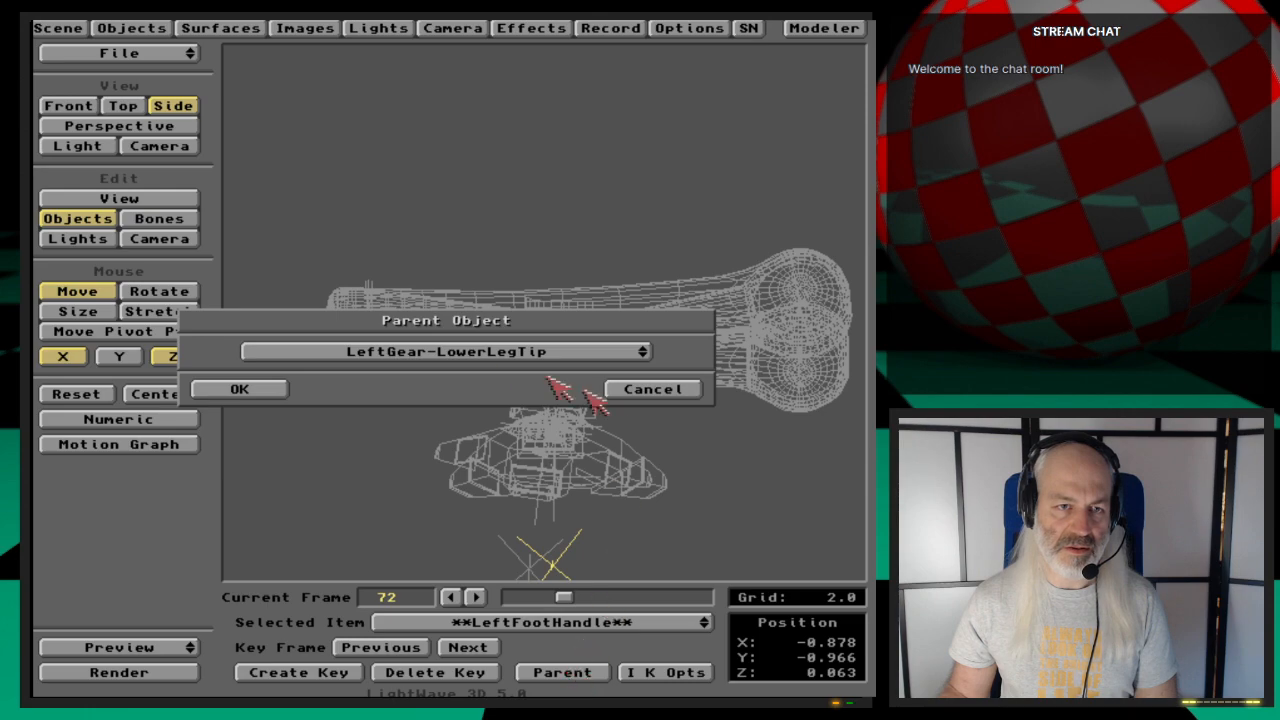
left_click(632, 390)
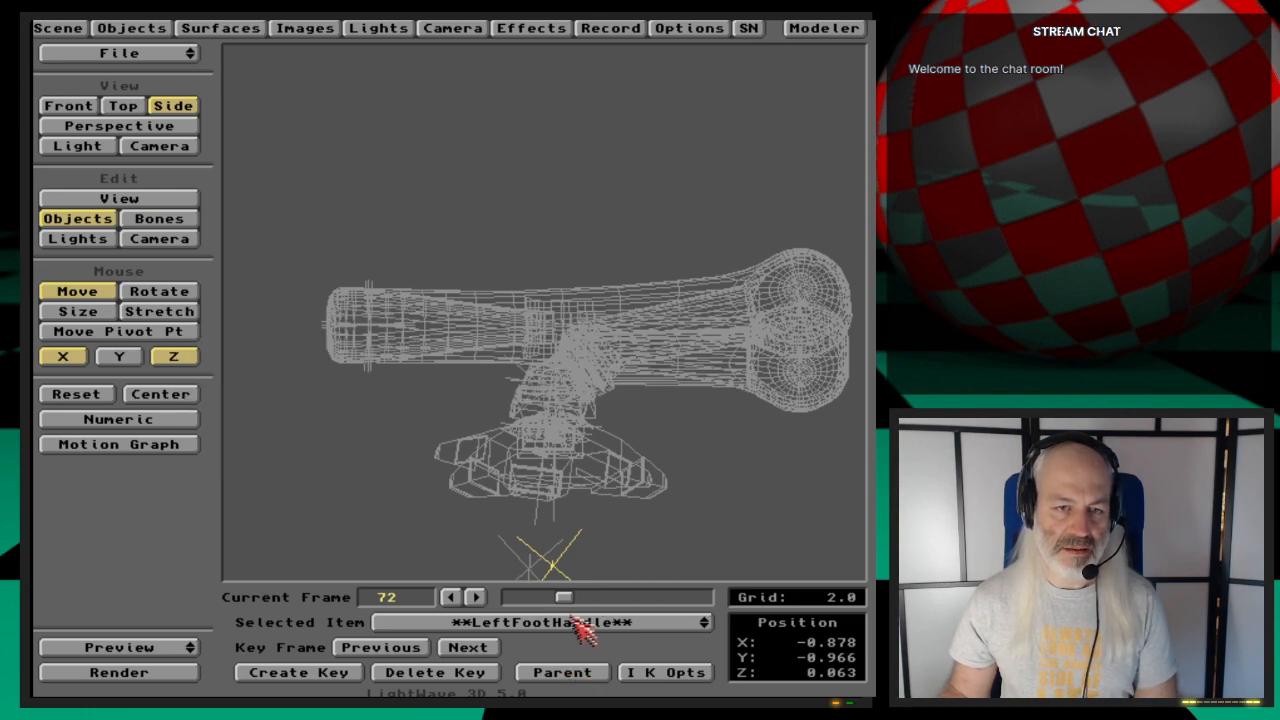
Step: Frame both foot handles in the side view at keyframe 55 and scrub the animation to frame 117 to examine their motion
left_click(384, 646)
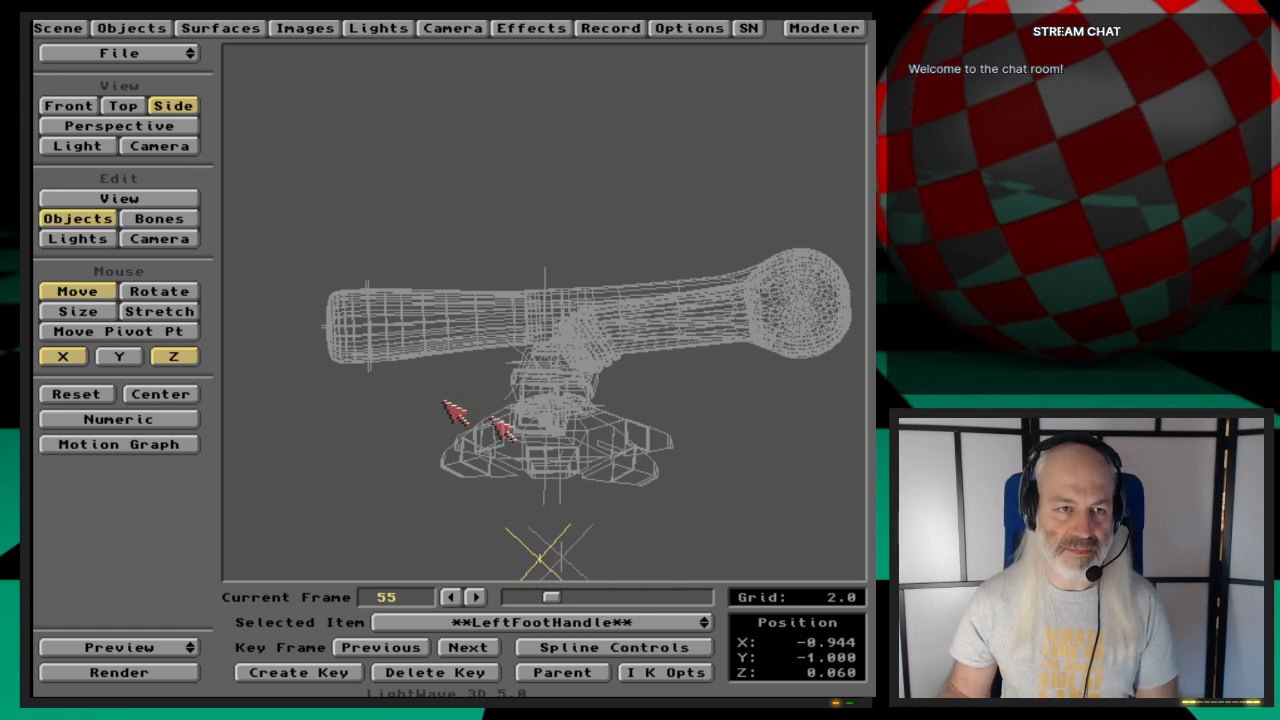
key("v")
right_click_drag(622, 498, 622, 478)
left_click_drag(622, 478, 609, 338)
key("o")
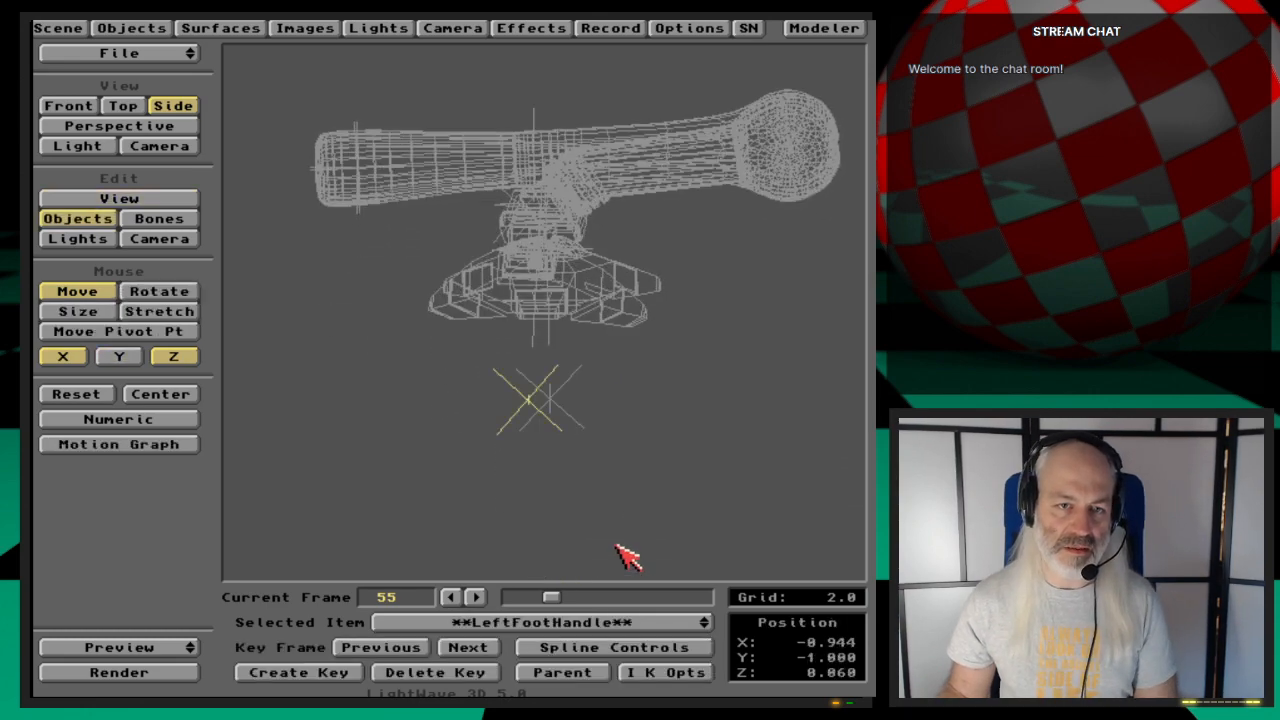
left_click_drag(557, 598, 650, 478)
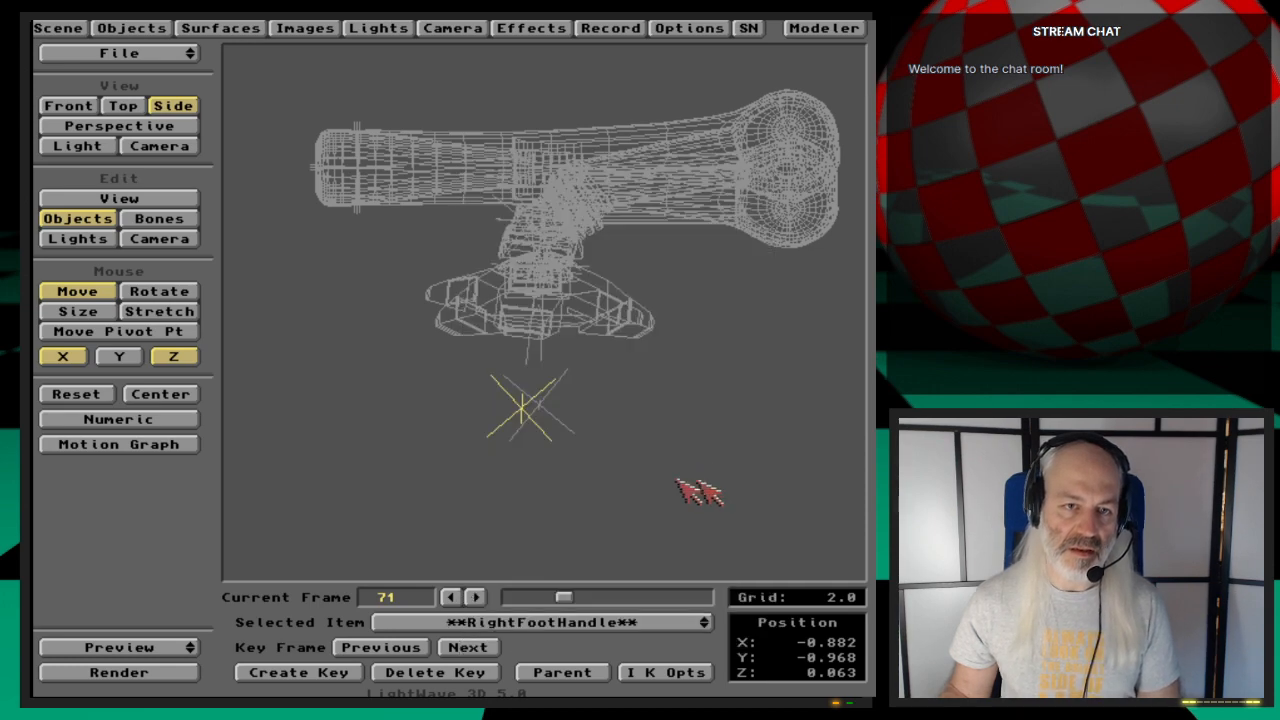
left_click_drag(568, 597, 596, 598)
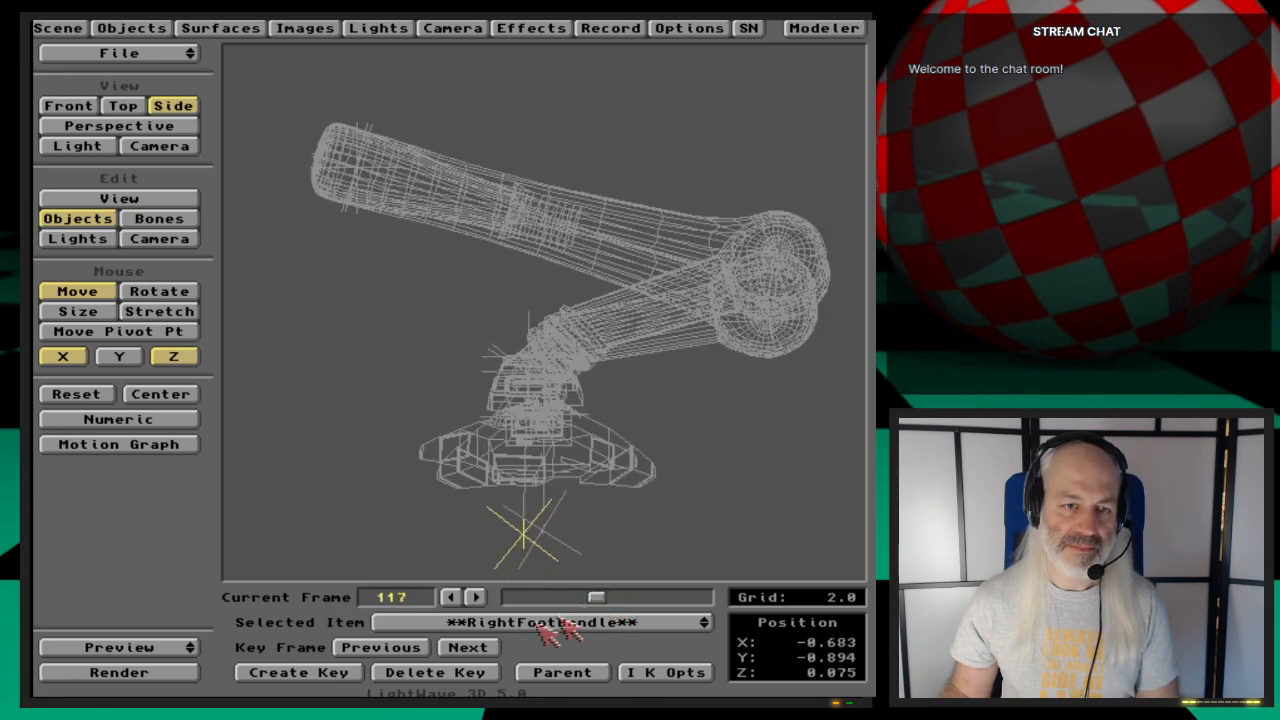
Step: Compare the poses of **RightFootHandle** at its keyframes 55 and 105, finishing at frame 55
left_click(435, 648)
left_click(412, 650)
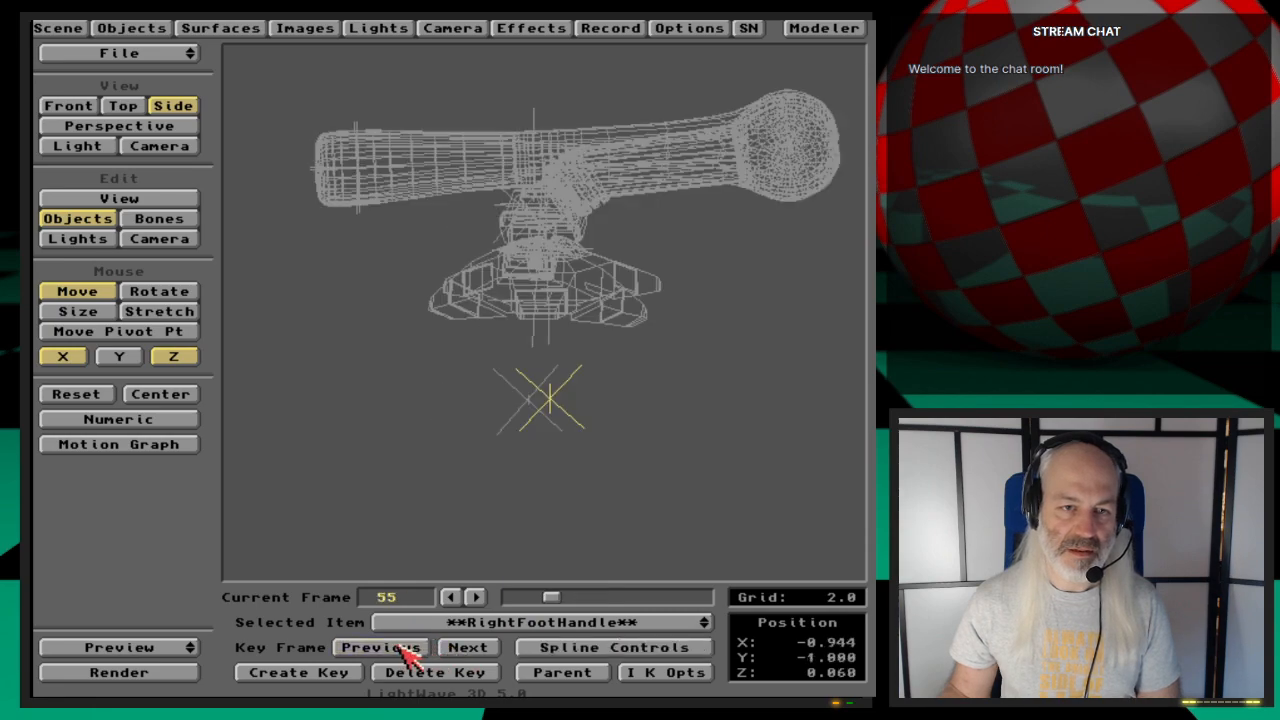
left_click(468, 648)
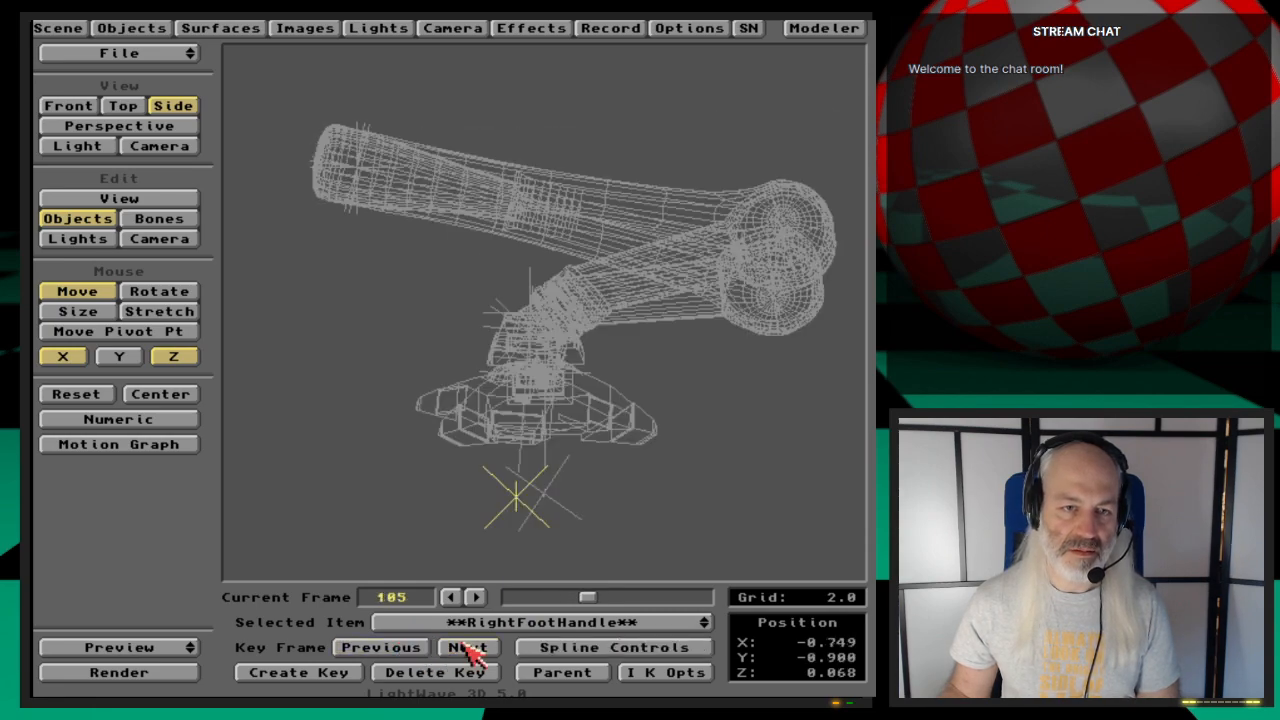
left_click(424, 649)
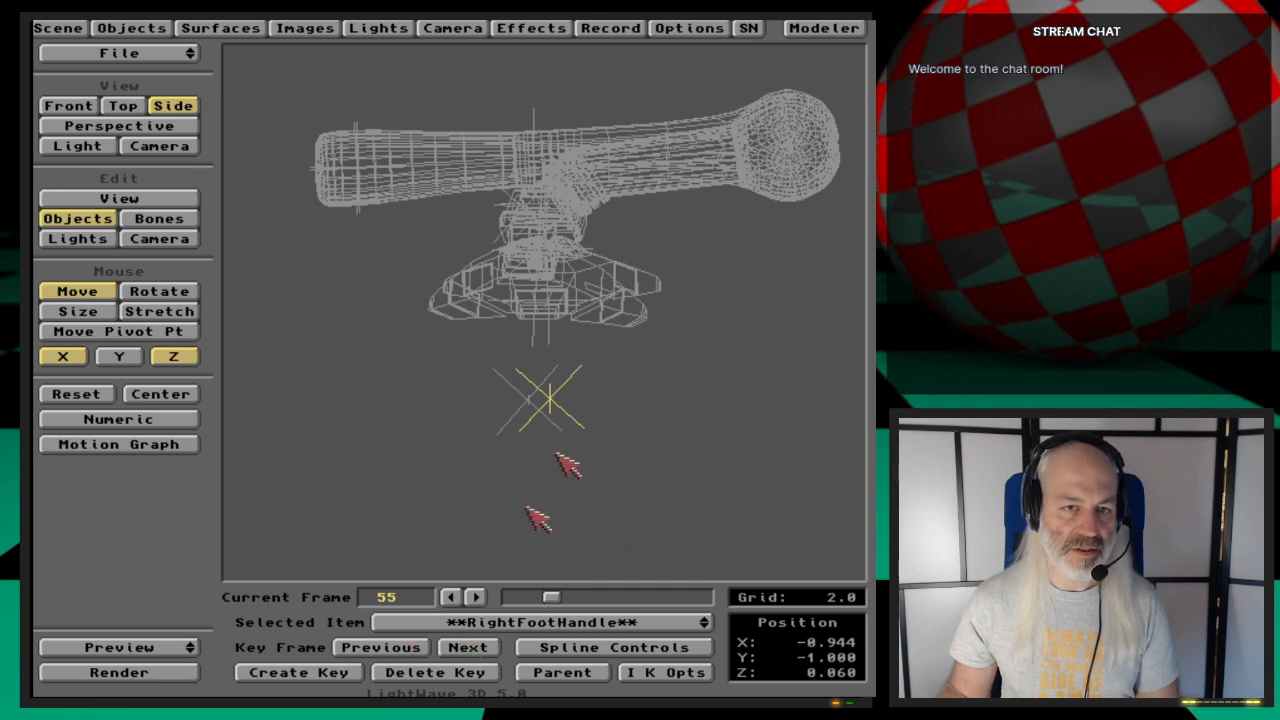
Step: Recheck the parent object of **LeftFootHandle** at frame 55 without changing it
left_click_drag(560, 615, 647, 680)
left_click_drag(643, 627, 686, 610)
left_click(590, 677)
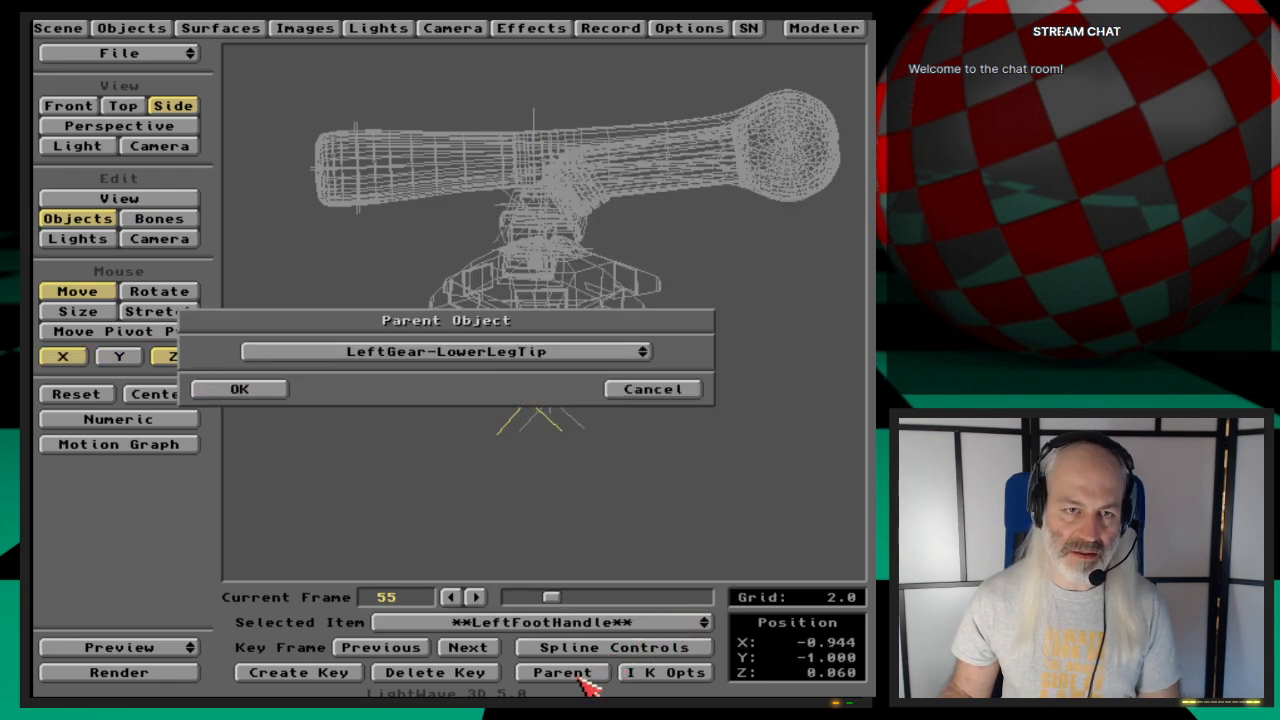
left_click(650, 390)
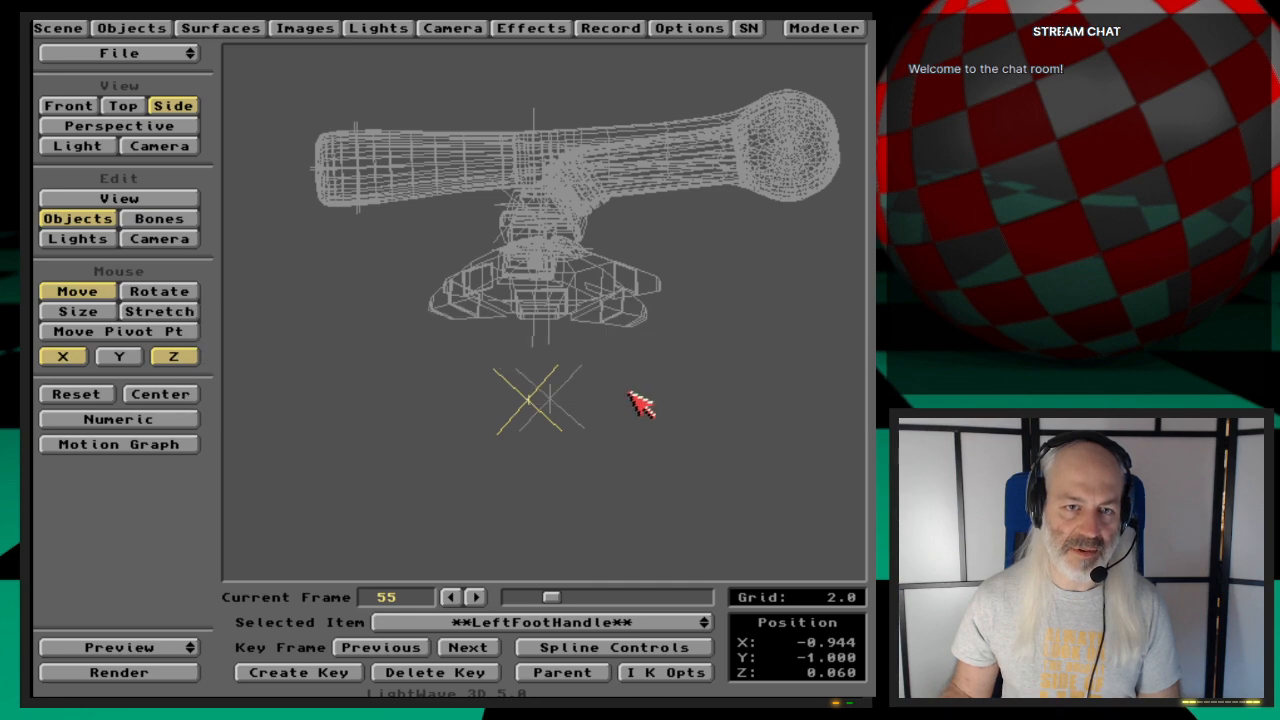
Step: Compare the positions of **RightGear-ArmHandle** and **LeftGear-ArmHandle** at frame 43
left_click(668, 624)
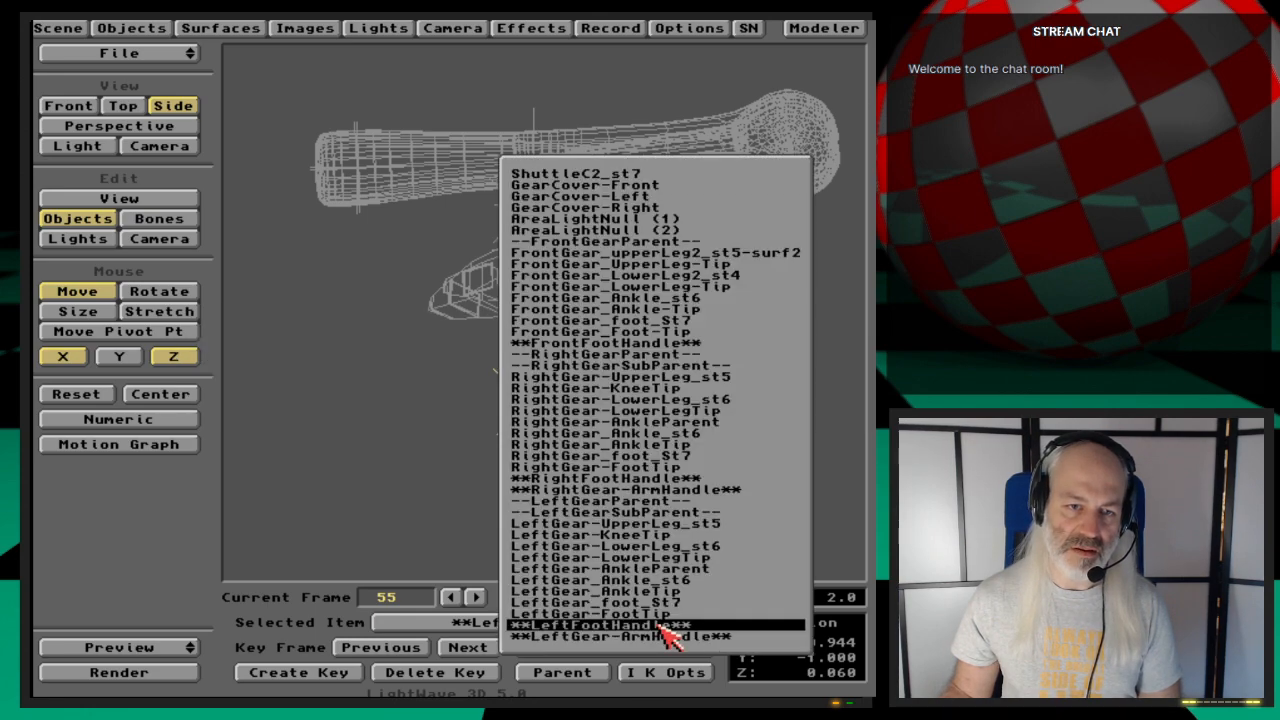
left_click(690, 489)
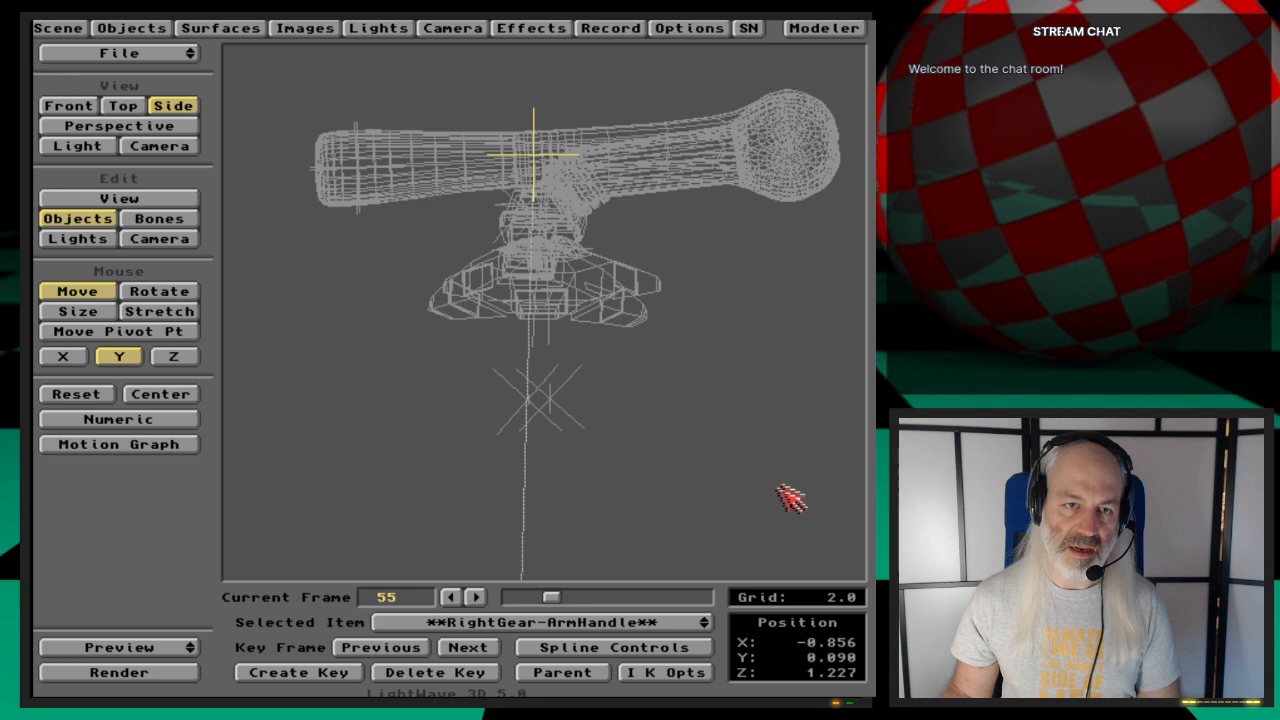
mouse_move(547, 597)
left_mouse_down()
mouse_move(563, 603)
mouse_move(522, 603)
mouse_move(547, 603)
left_mouse_up()
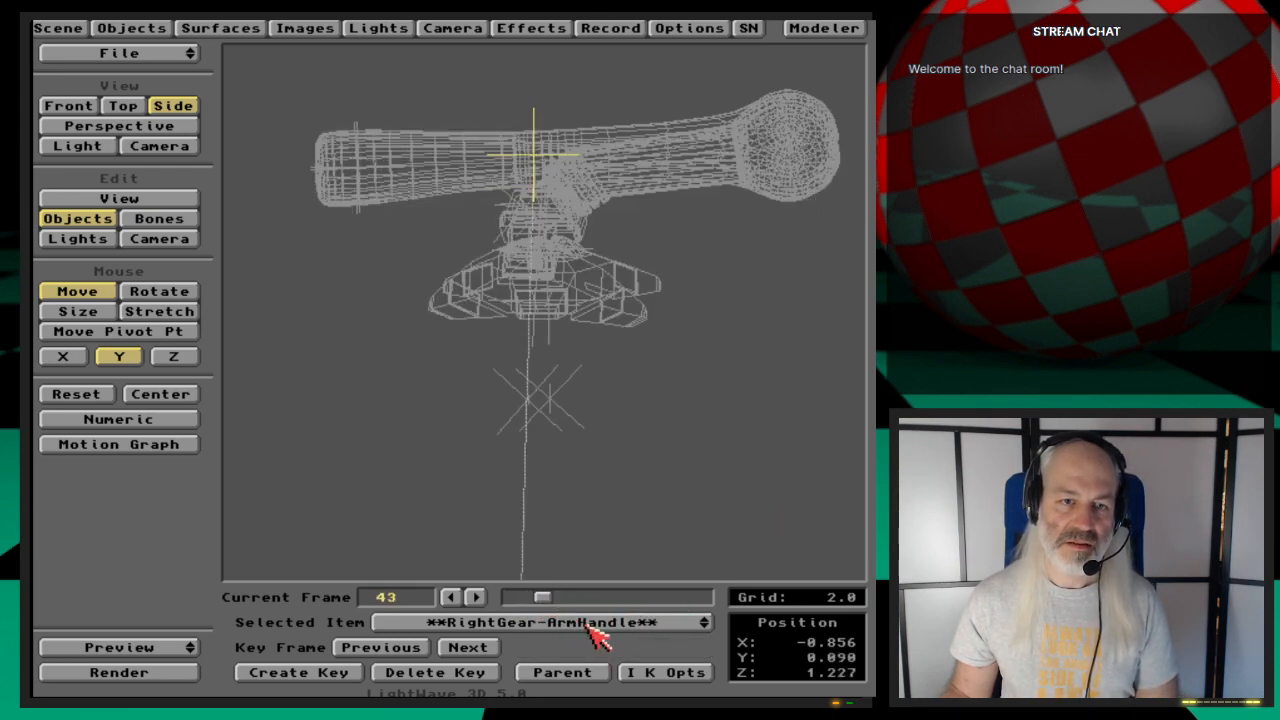
left_click(597, 622)
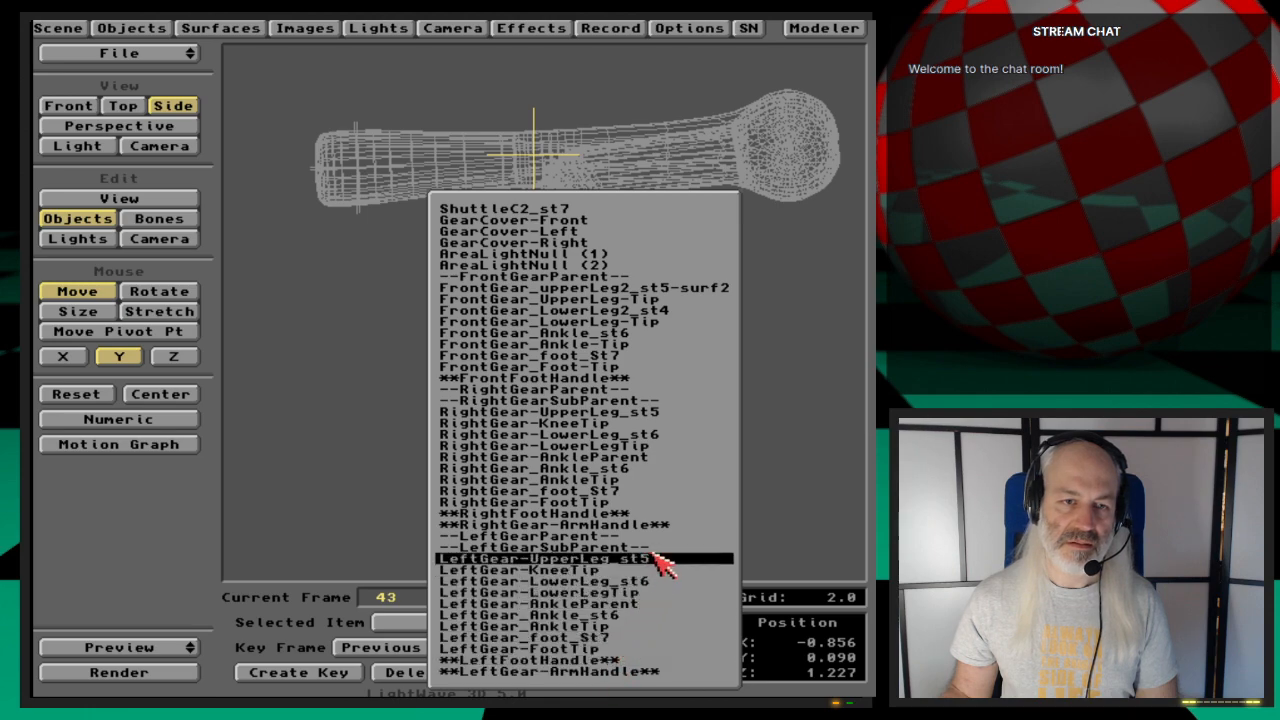
left_click(655, 671)
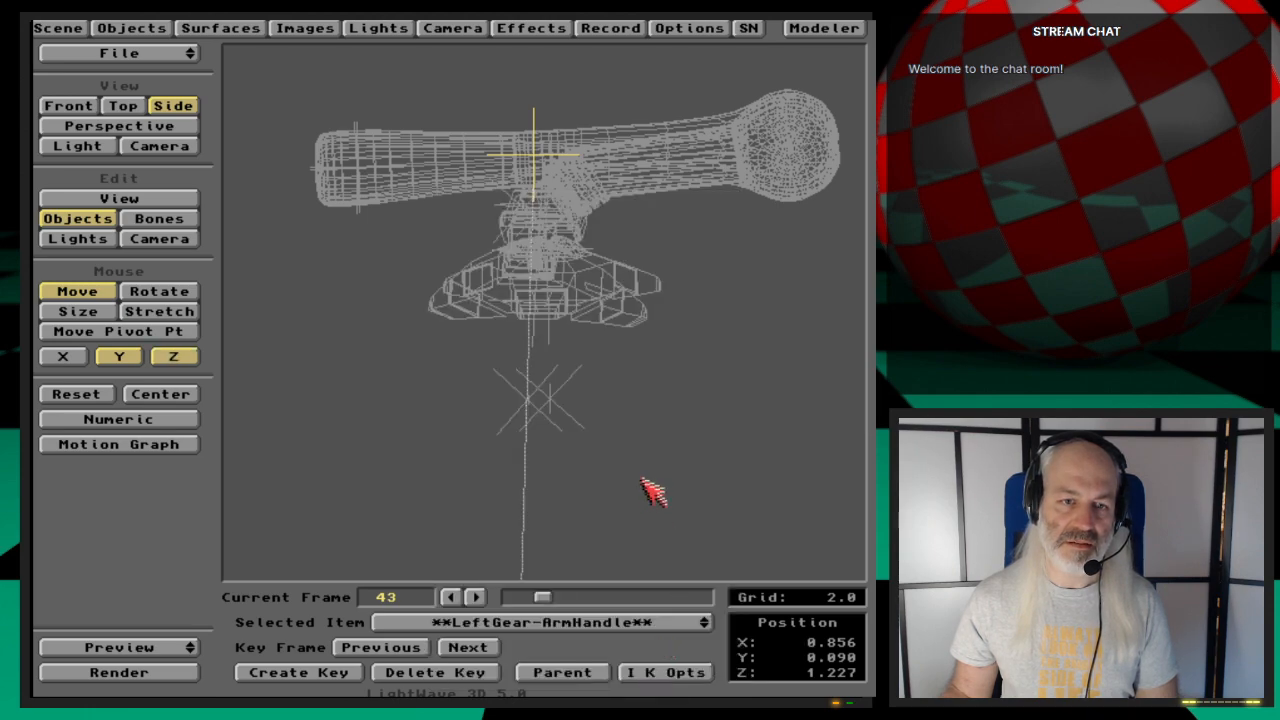
Step: Scrub the animation through frames 181 to 205 with **LeftGear-ArmHandle** selected, checking its keyframe at 205 and finishing at frame 188
left_click_drag(546, 597, 563, 603)
left_click_drag(561, 597, 650, 348)
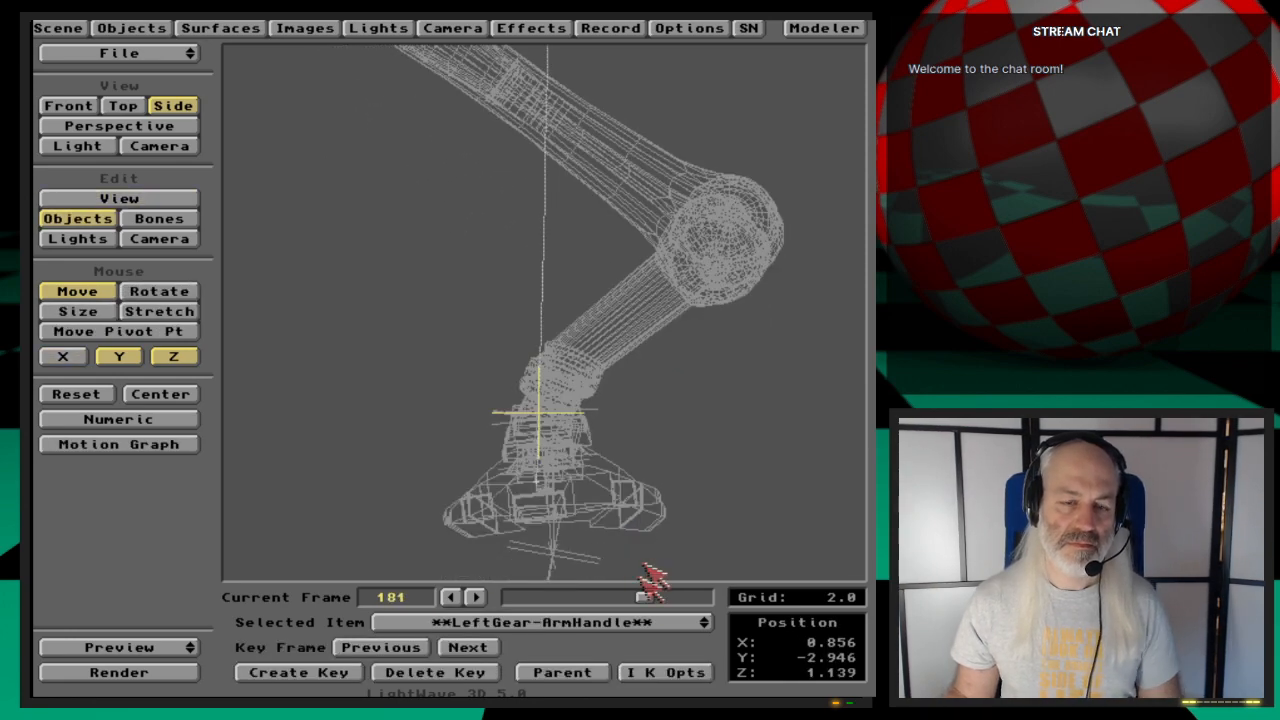
mouse_move(648, 597)
left_mouse_down()
mouse_move(630, 597)
mouse_move(658, 597)
left_mouse_up()
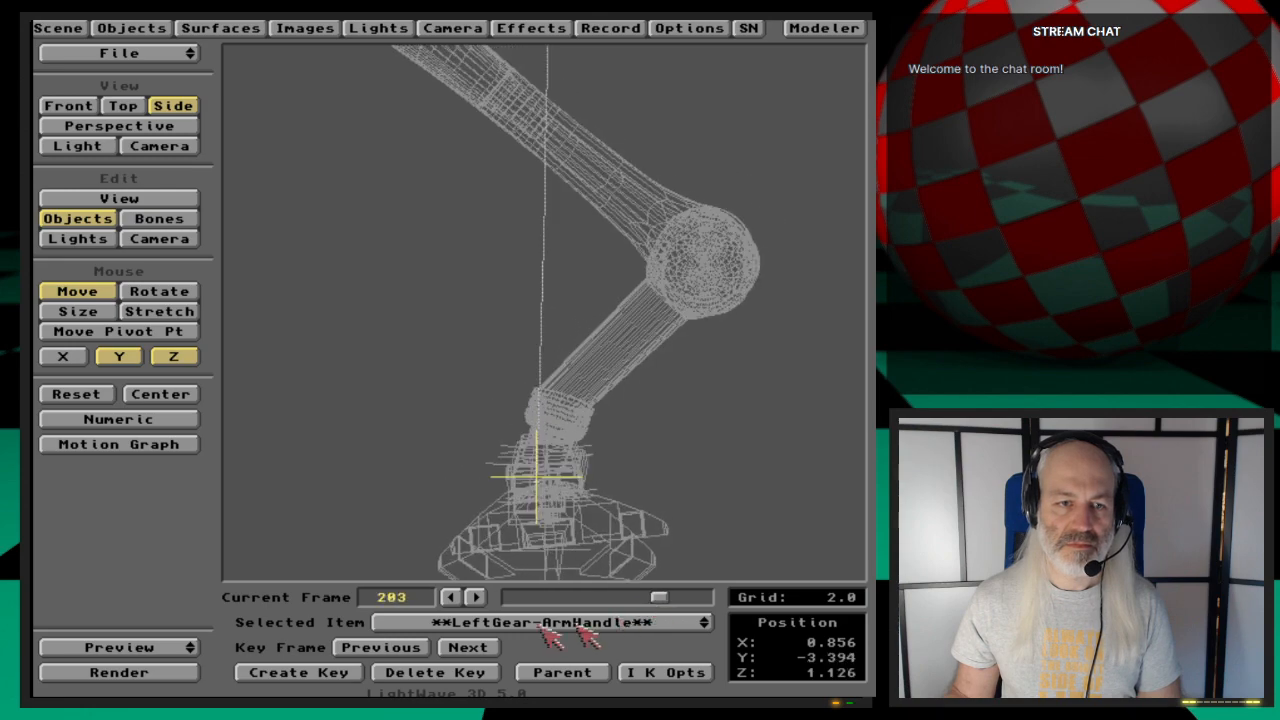
left_click(423, 646)
left_click(462, 648)
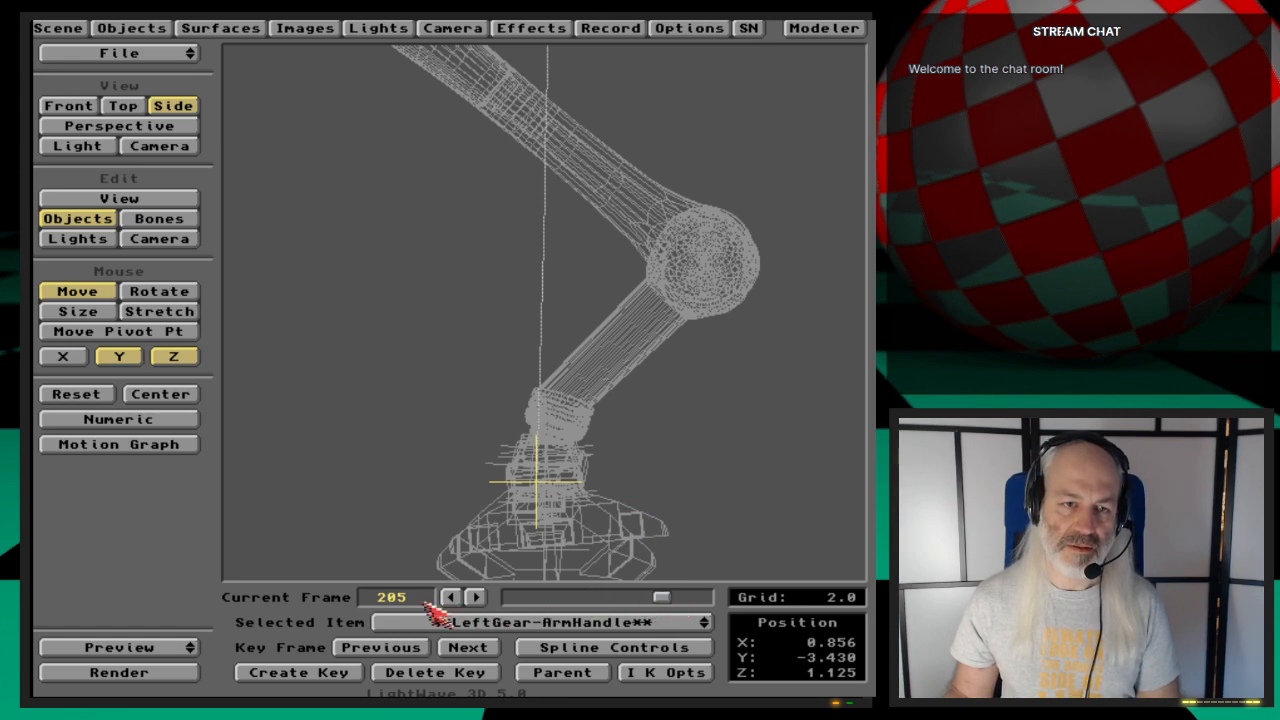
left_click_drag(455, 600, 471, 601)
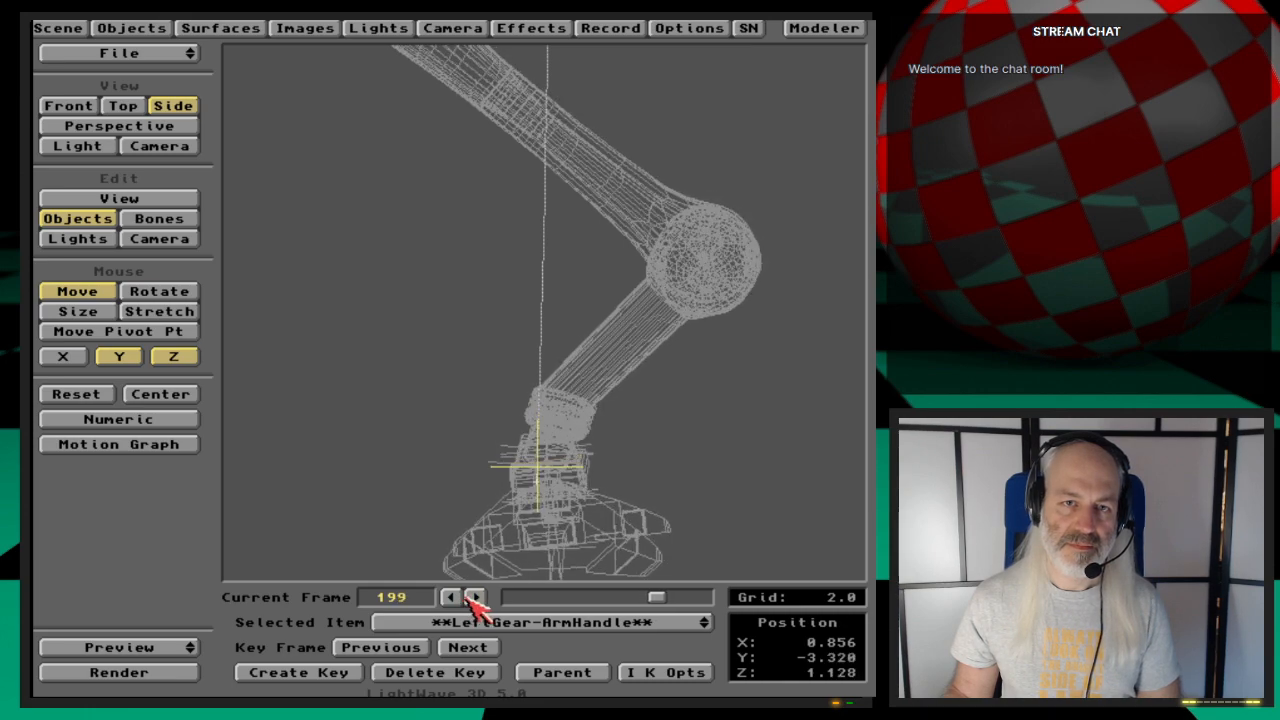
left_click_drag(658, 597, 652, 597)
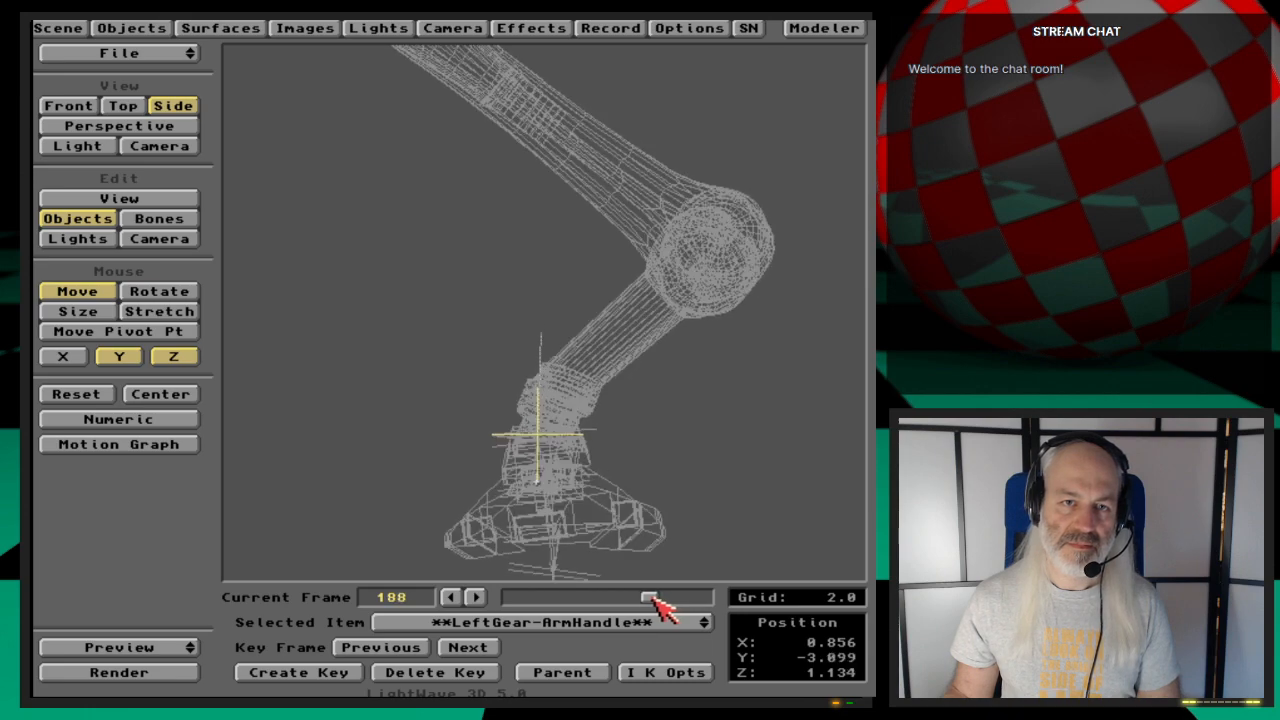
Step: Step back and forth frame by frame around frame 188, finishing at frame 190, to examine how the feet move
left_click(477, 596)
left_click(458, 597)
left_click(458, 597)
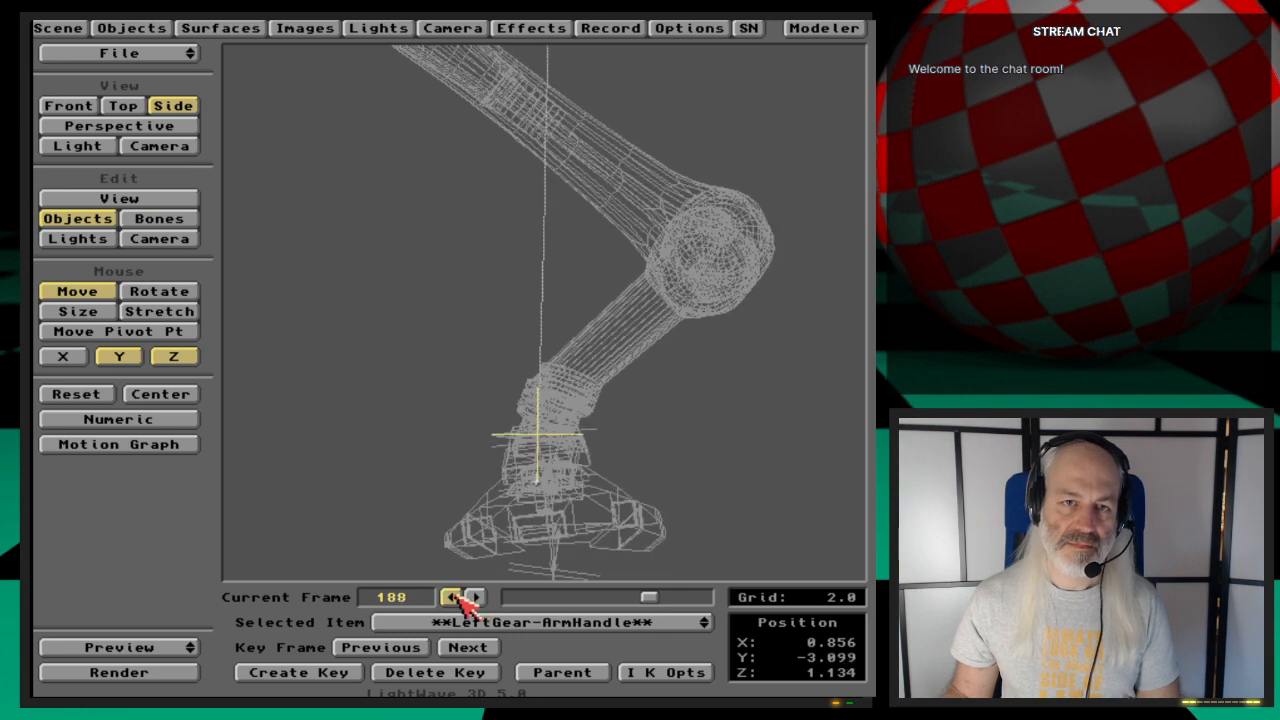
left_click(458, 597)
left_click(458, 597)
left_click(475, 597)
left_click(475, 597)
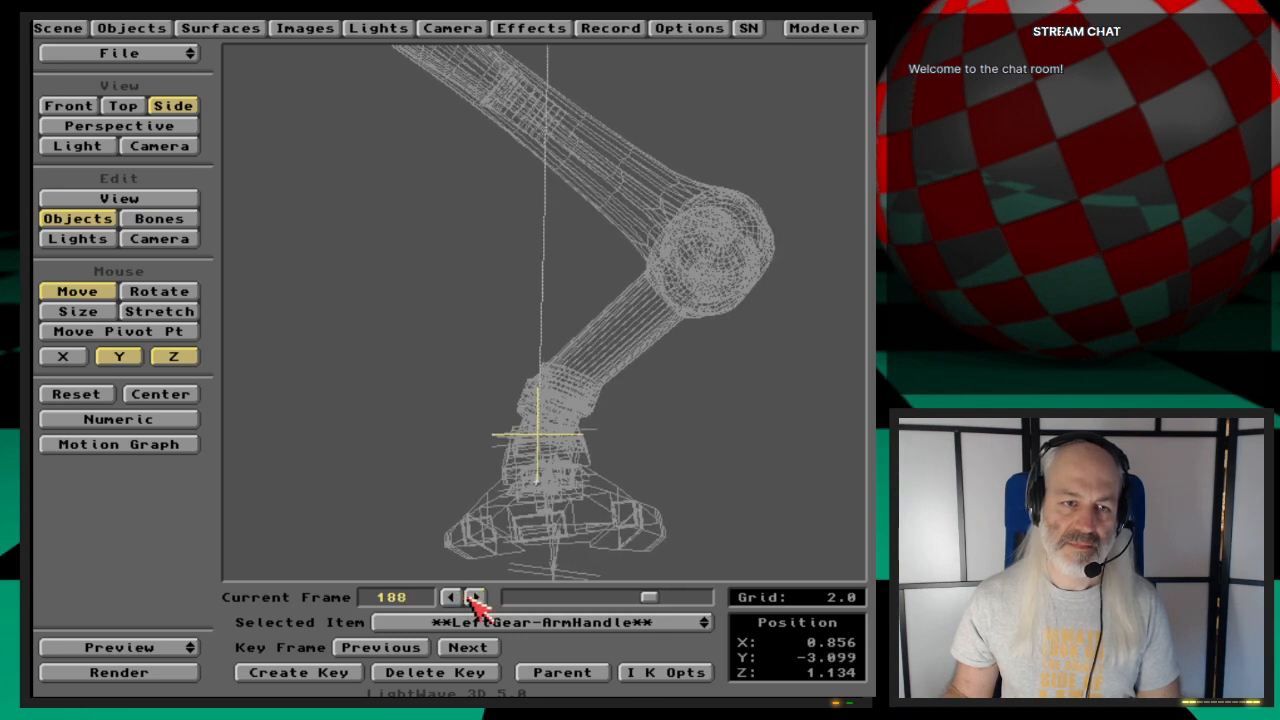
left_click(475, 597)
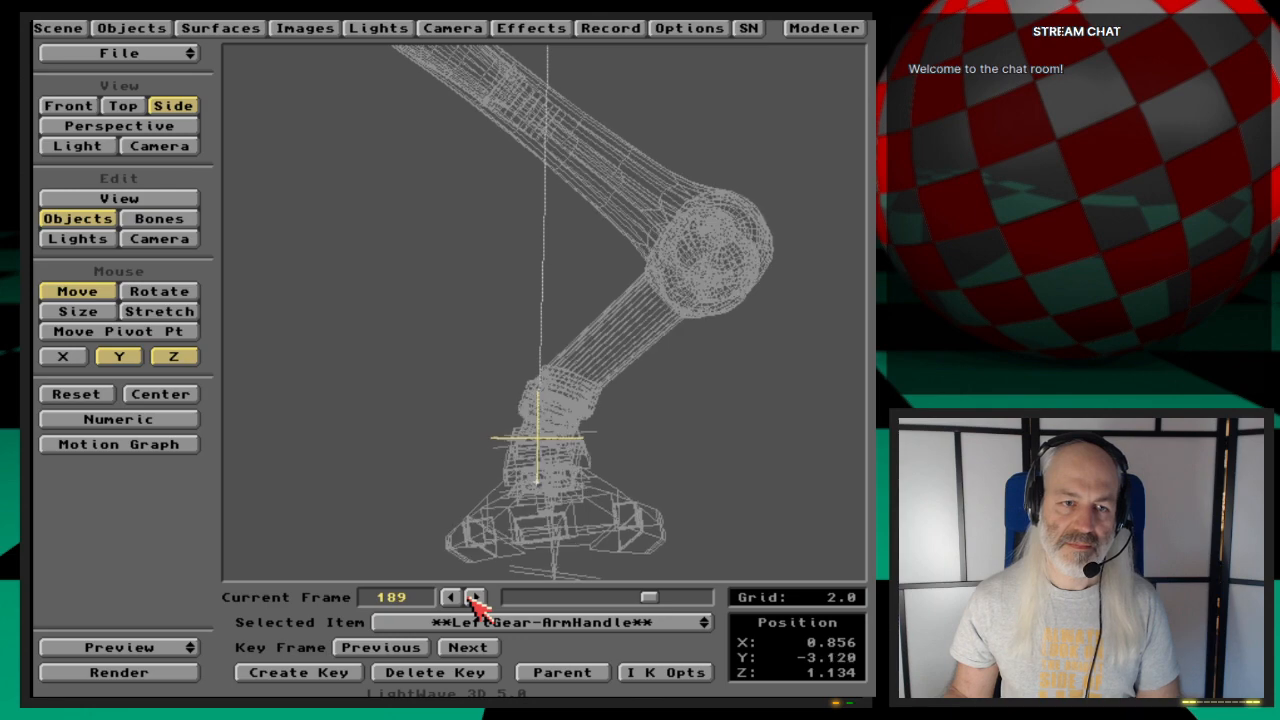
left_click(475, 597)
Step: Select **RightGear-ArmHandle** at frame 190 to compare its position with **LeftGear-ArmHandle**
left_click(620, 622)
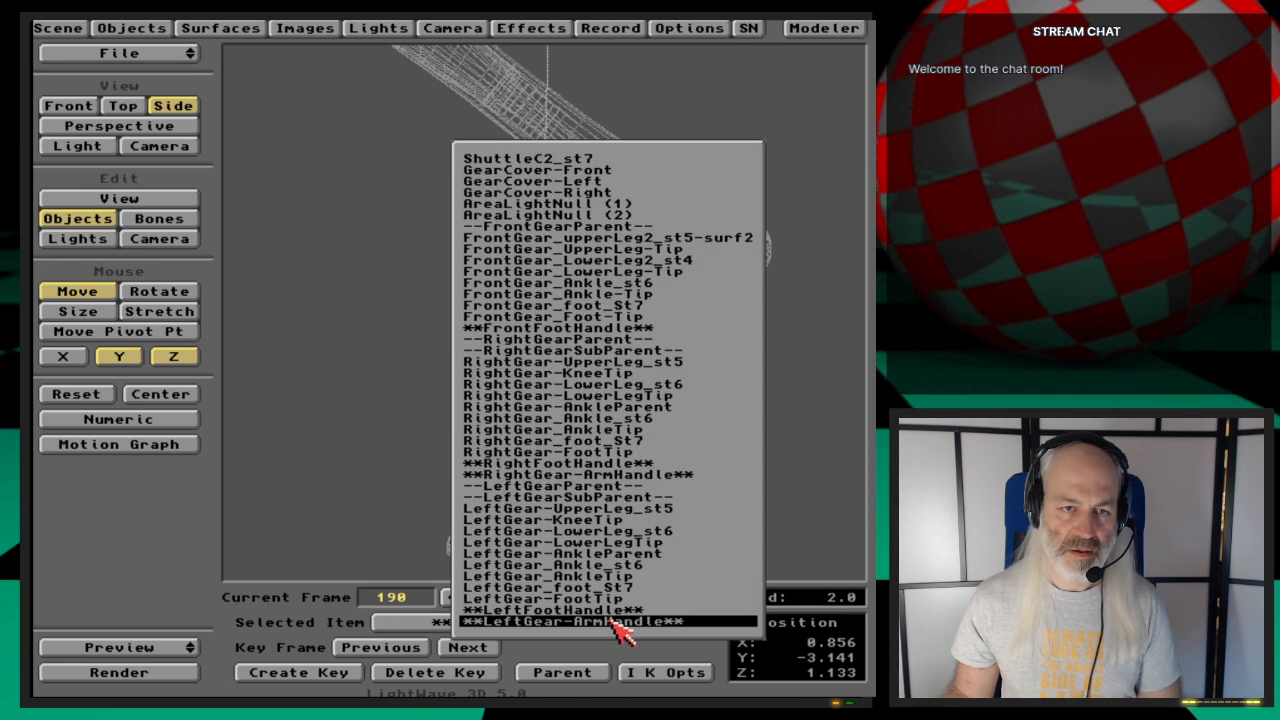
left_click(681, 465)
key("Down")
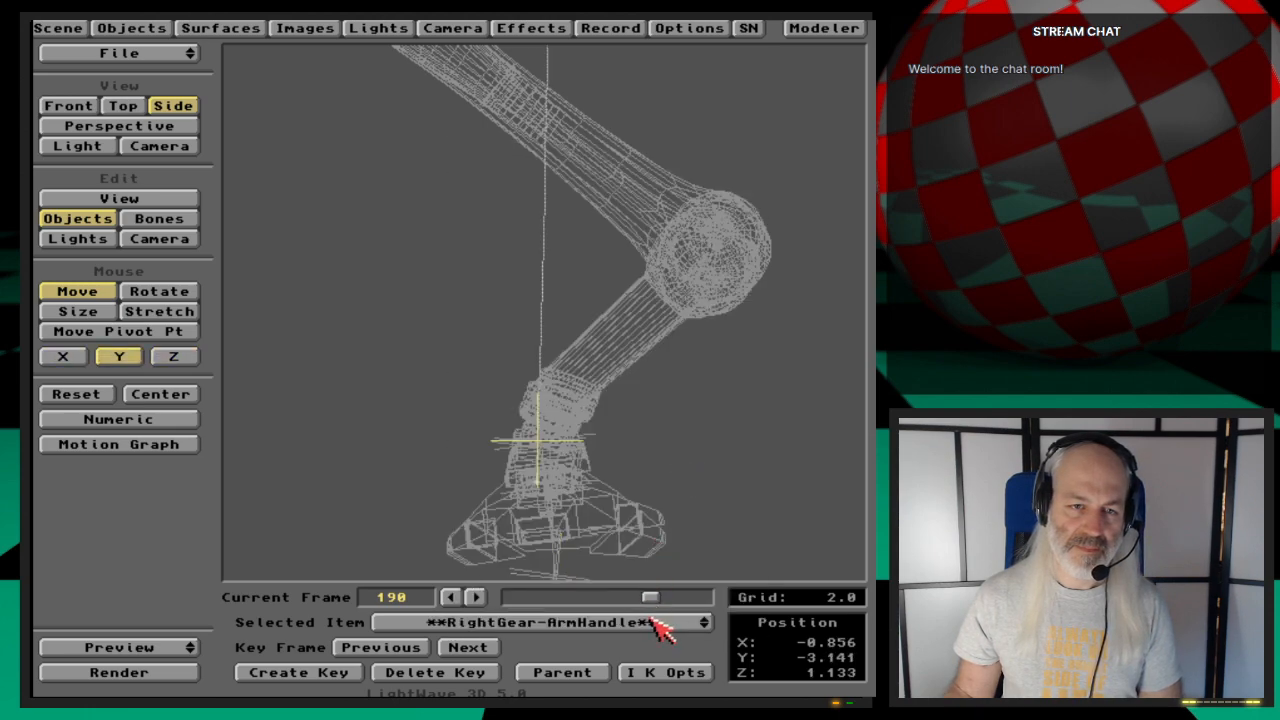
Step: Create a motion key for **RightGear-ArmHandle** at frame 190 and delete its keyframe at frame 205
key("Return")
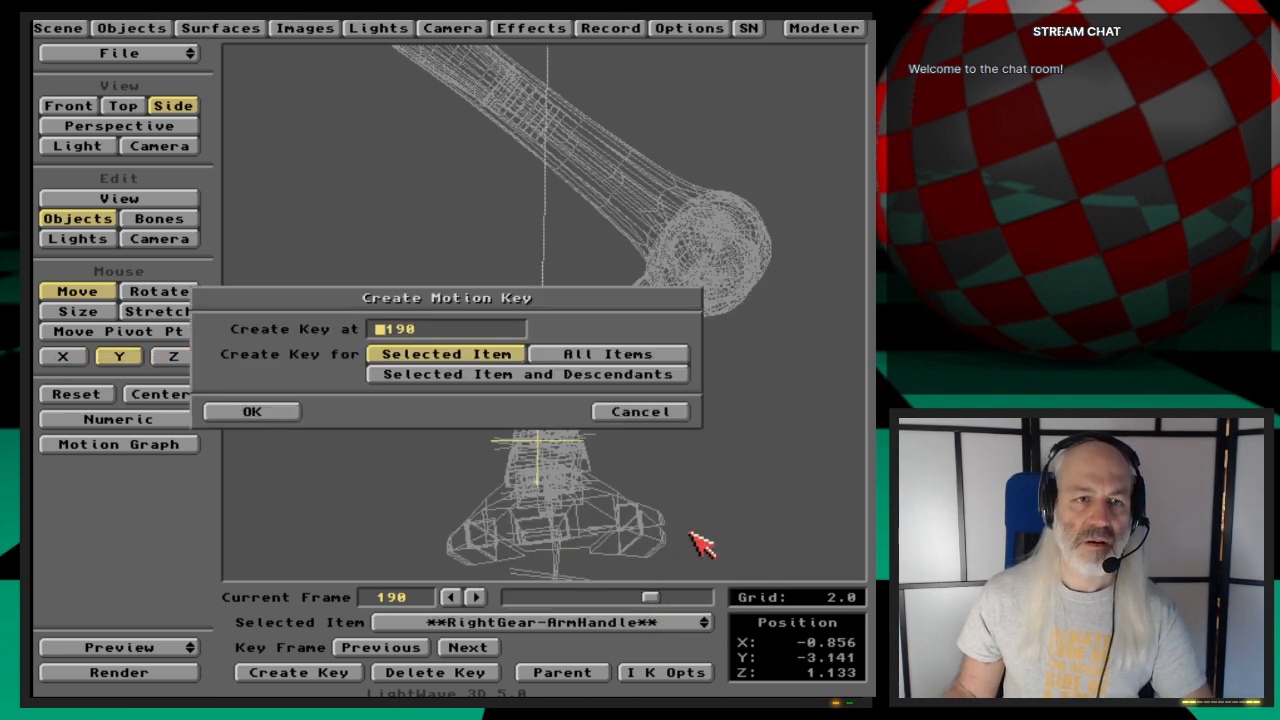
key("Return")
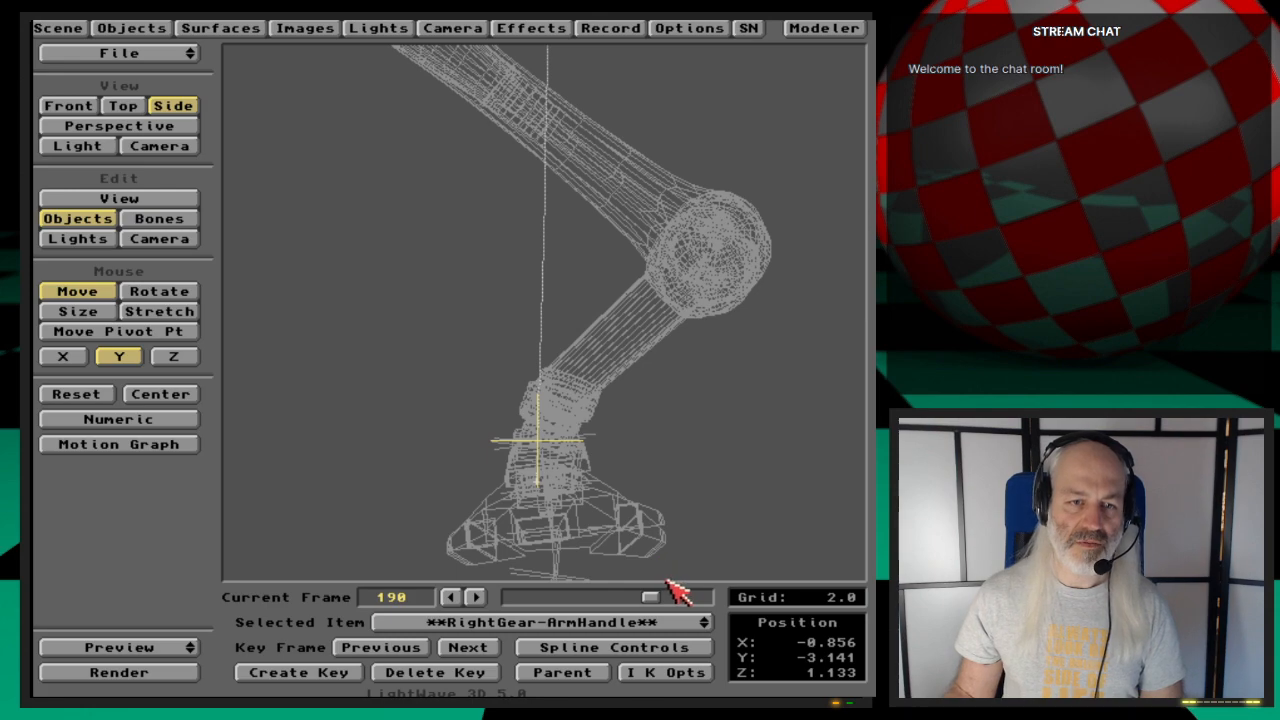
key("shift+Right")
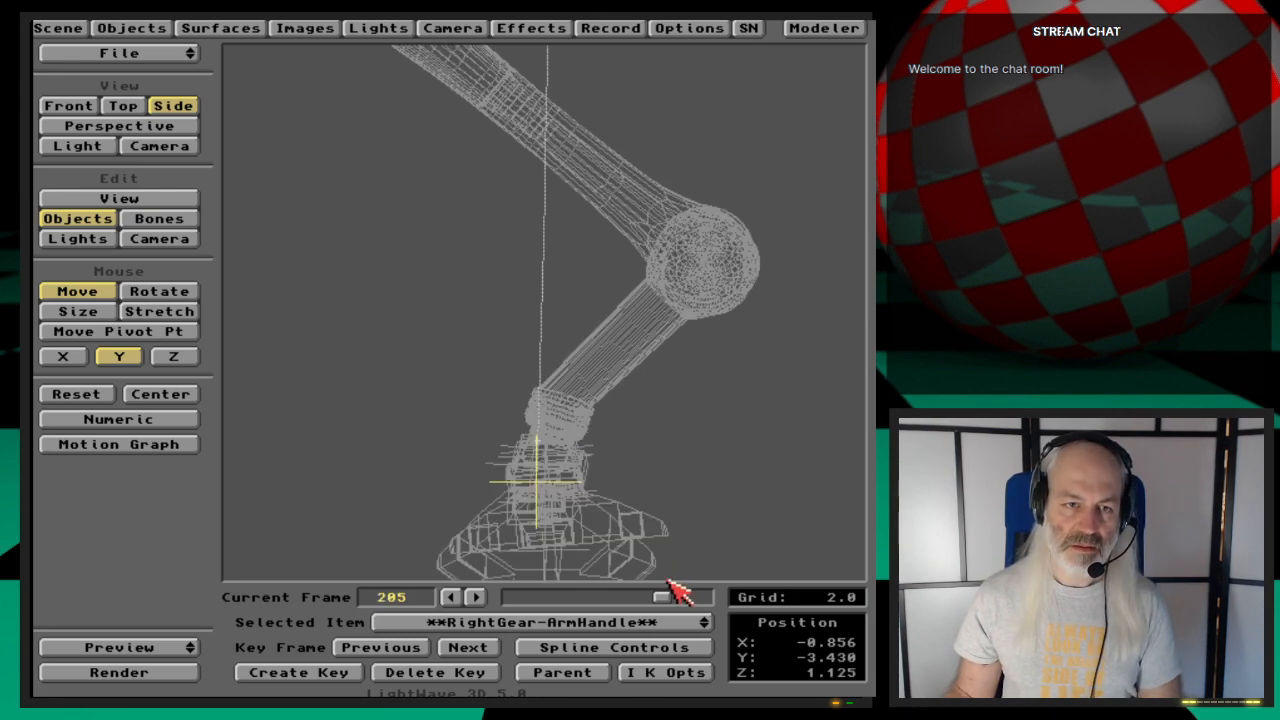
key("Delete")
key("Return")
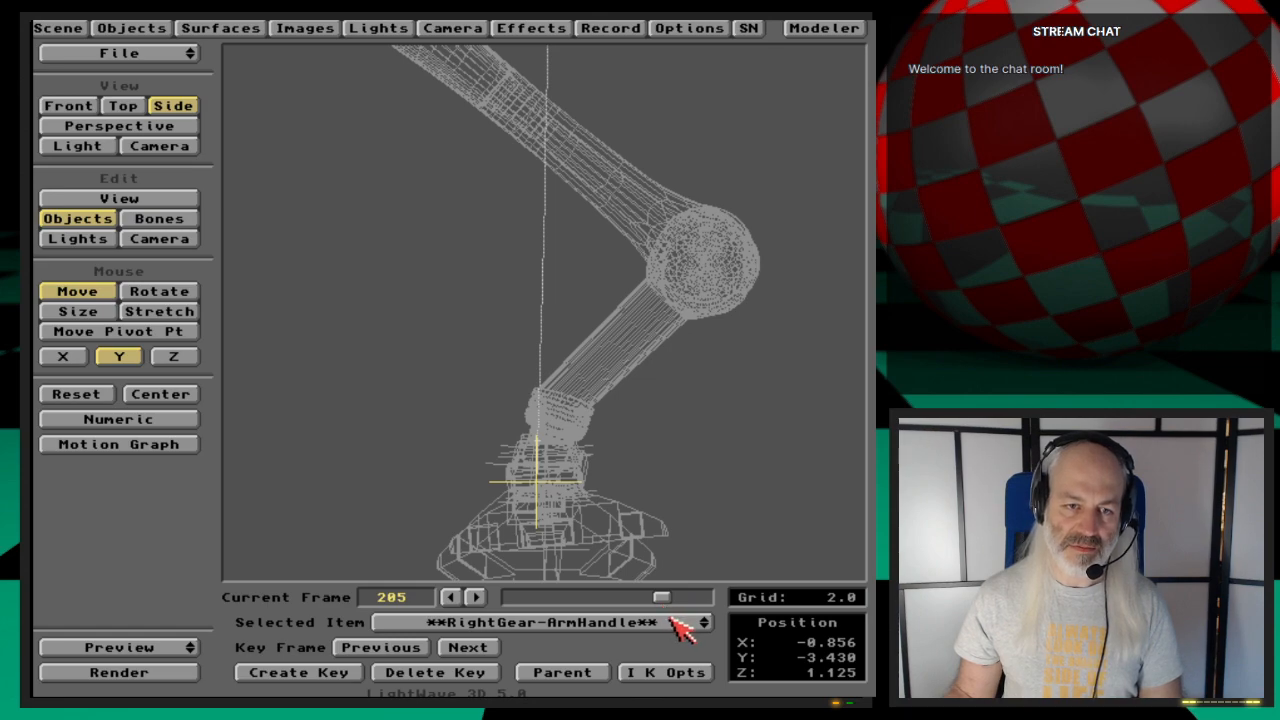
key("shift+Left")
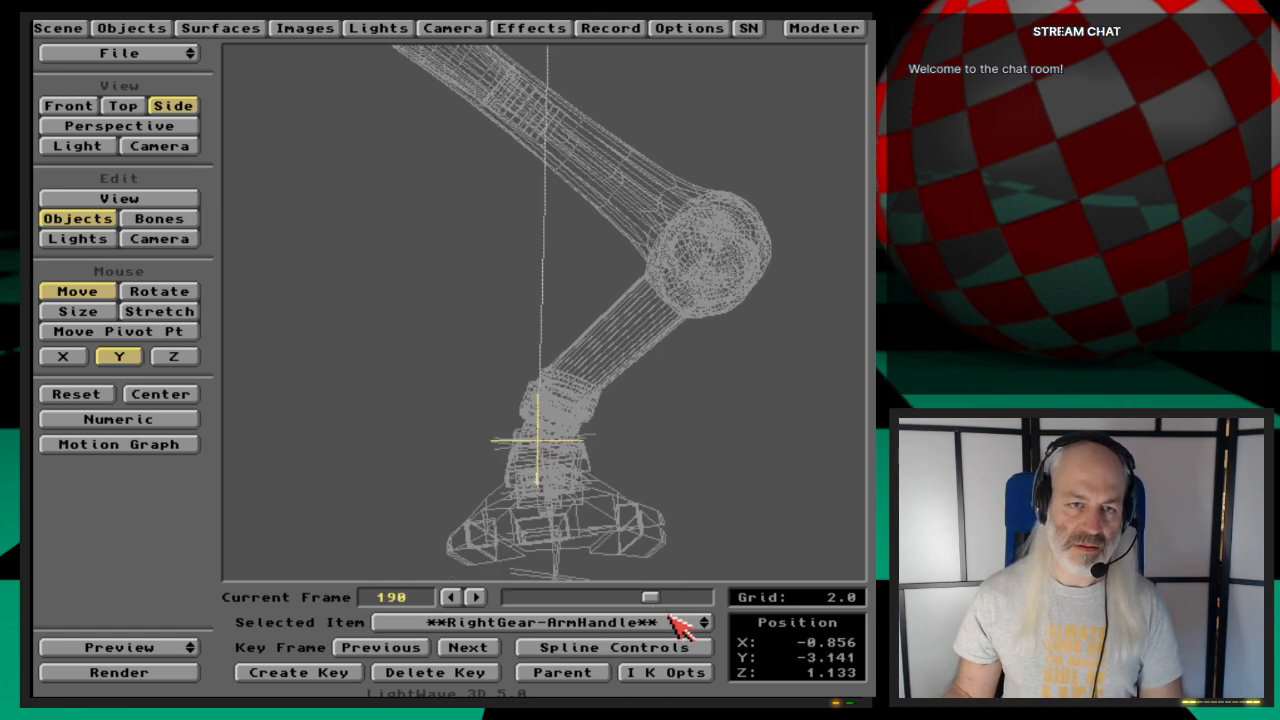
Step: Select **LeftGear-ArmHandle** and check its keyframes at frames 55 and 205
left_click_drag(680, 625, 687, 668)
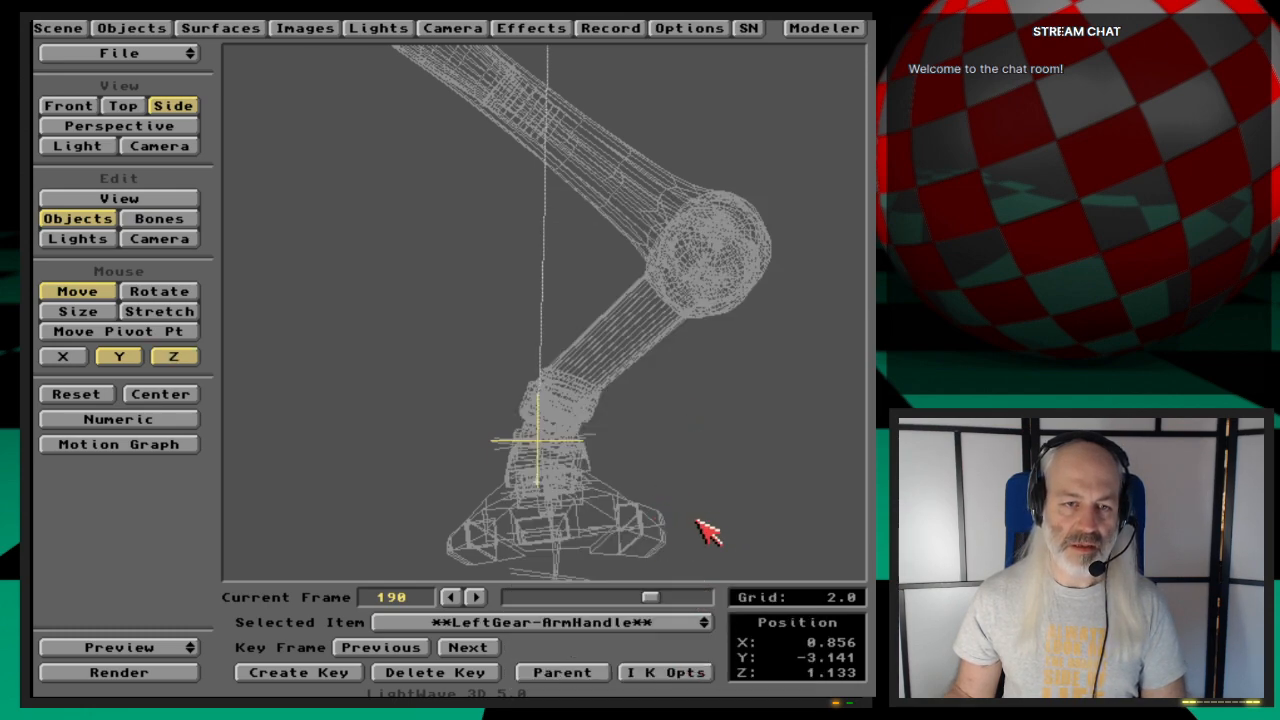
key("shift+Right")
key("shift+Left")
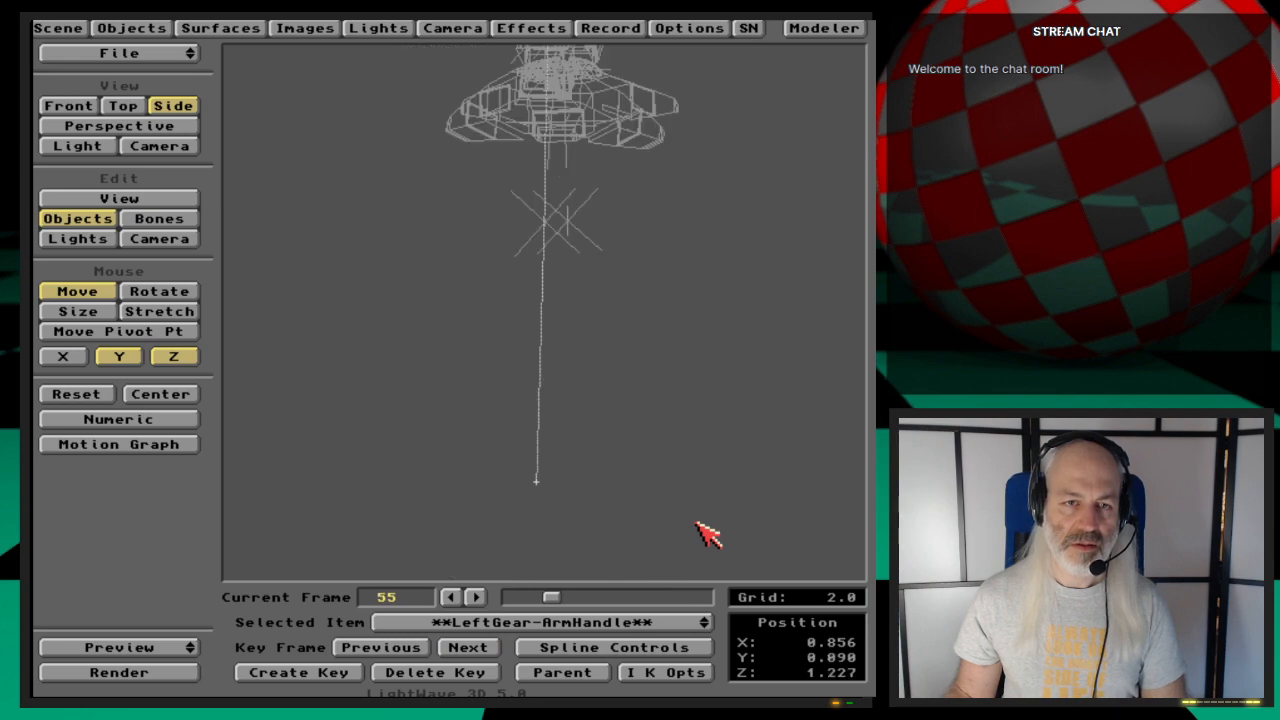
key("shift+Right")
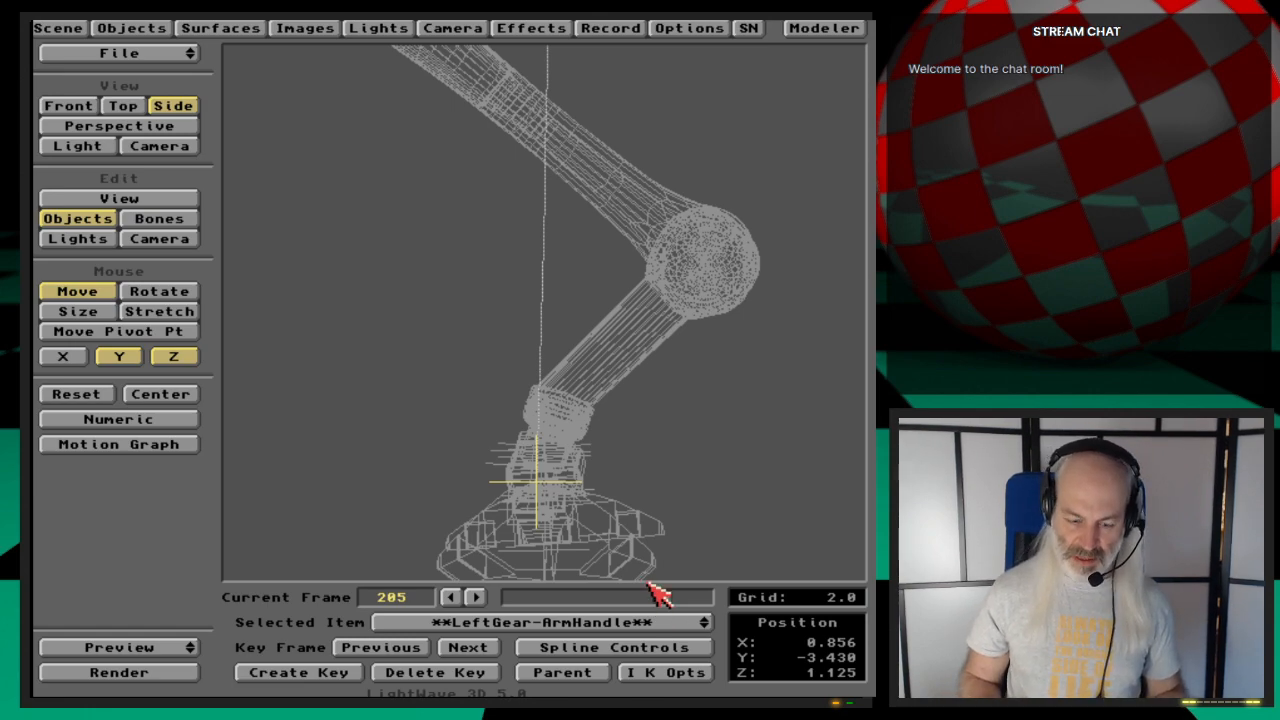
Step: At frame 190, move **LeftGear-ArmHandle** to about Y -3.301, Z 0.973 and create a motion key for it
type("190")
key("Return")
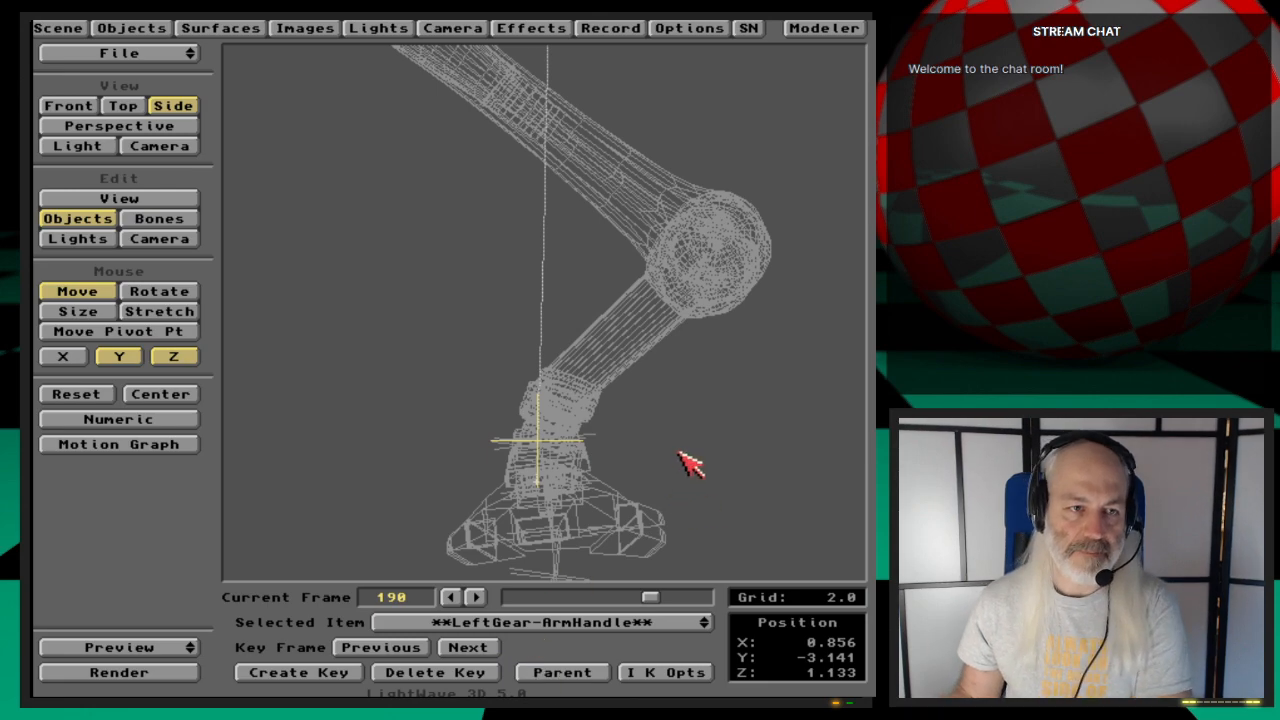
left_click_drag(538, 440, 514, 462)
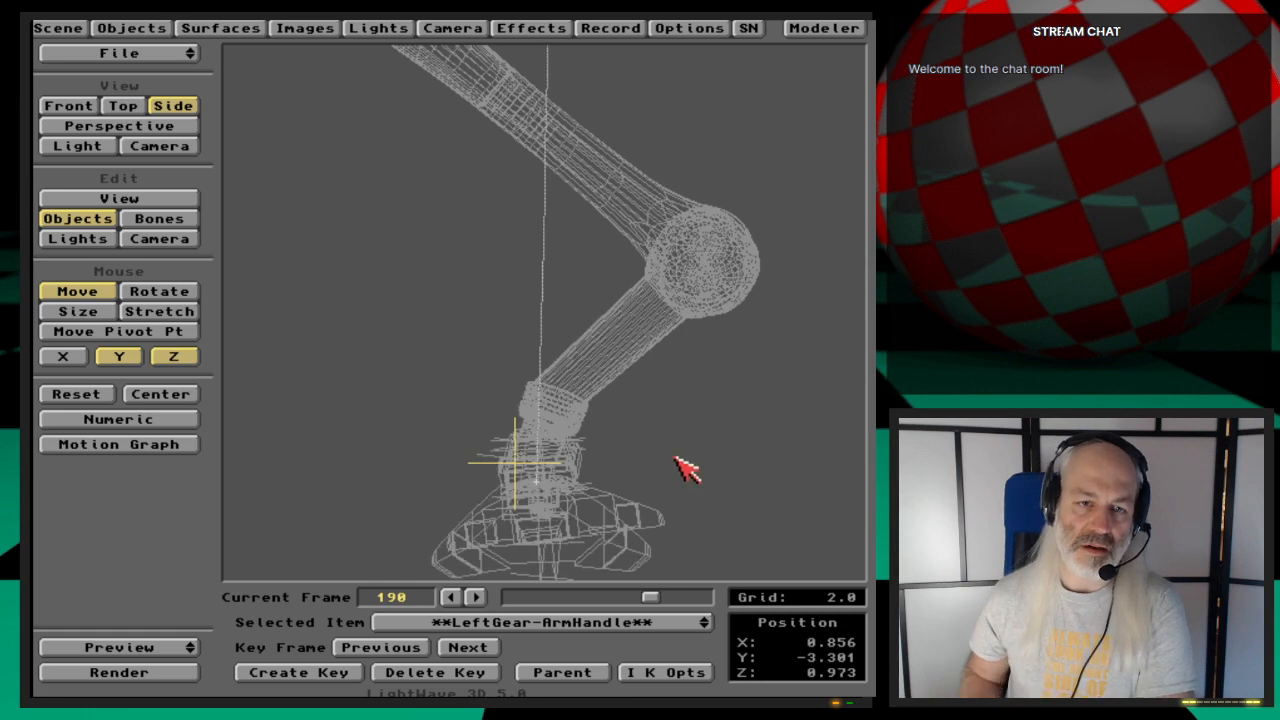
key("Return")
key("Return")
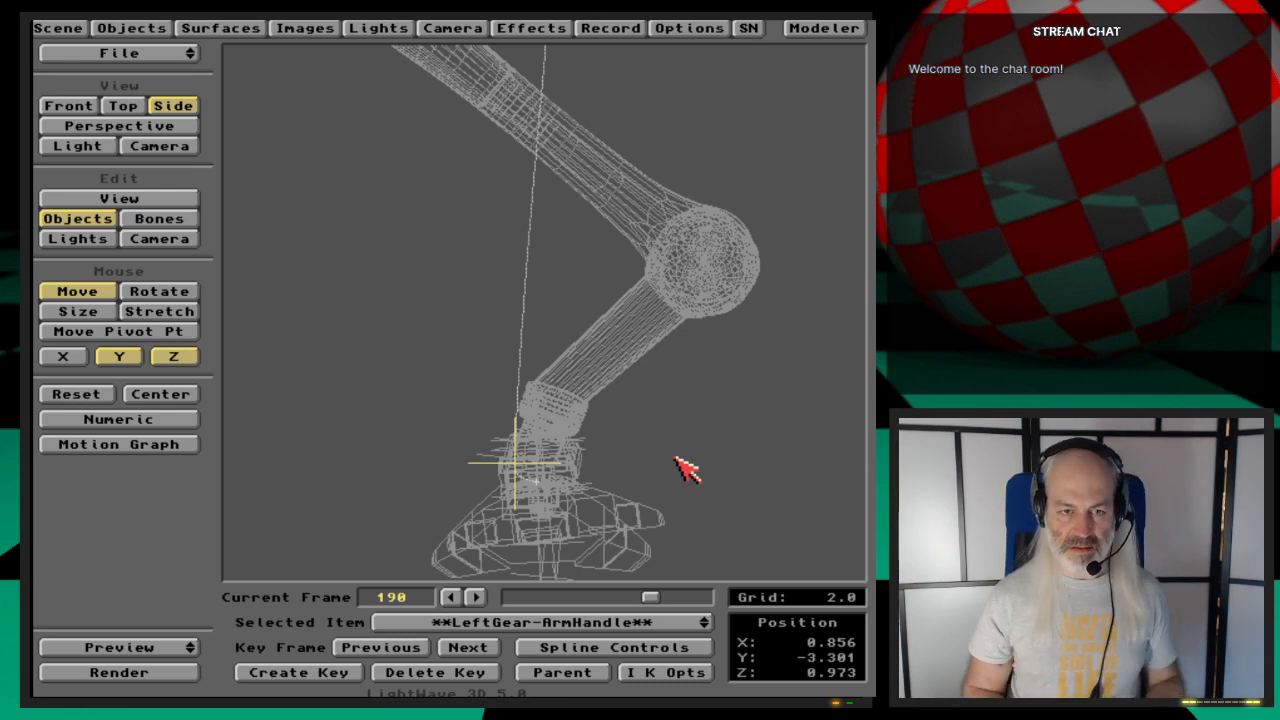
Step: Scrub from frame 205 to 67 in the camera view, then examine frames around 62 in a side view centred on **LeftGear-ArmHandle**
key("period")
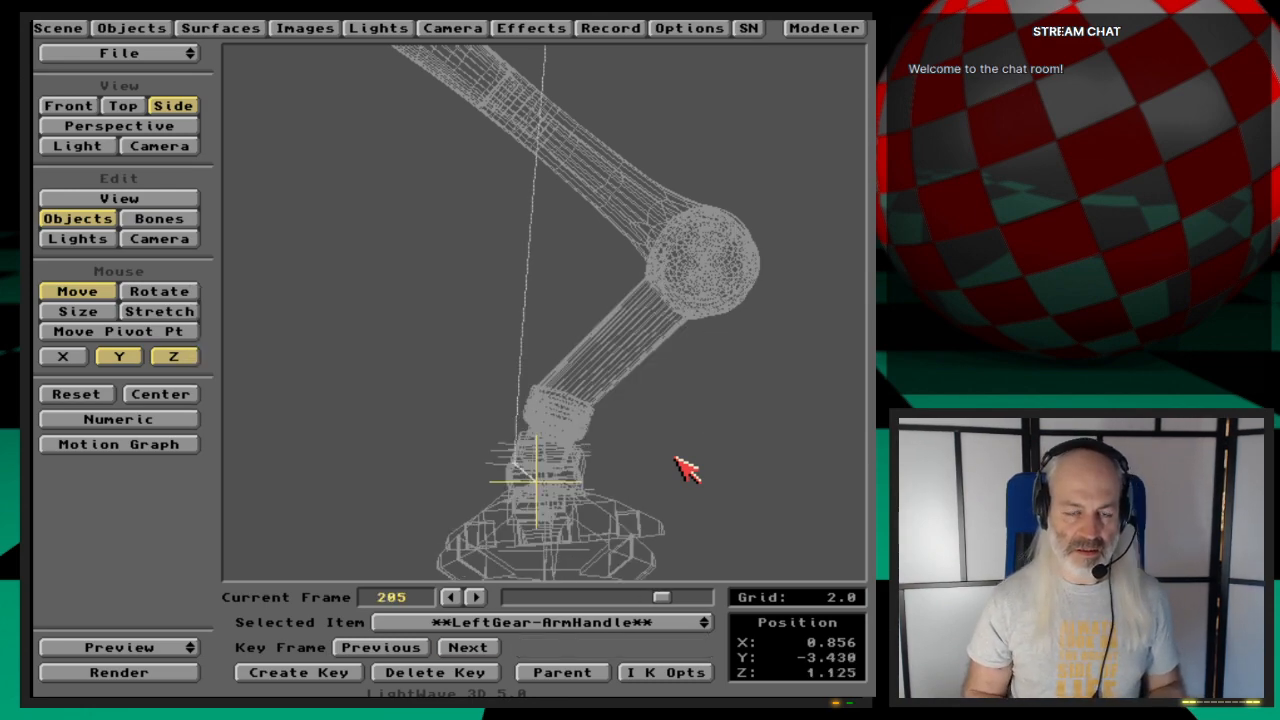
key("6")
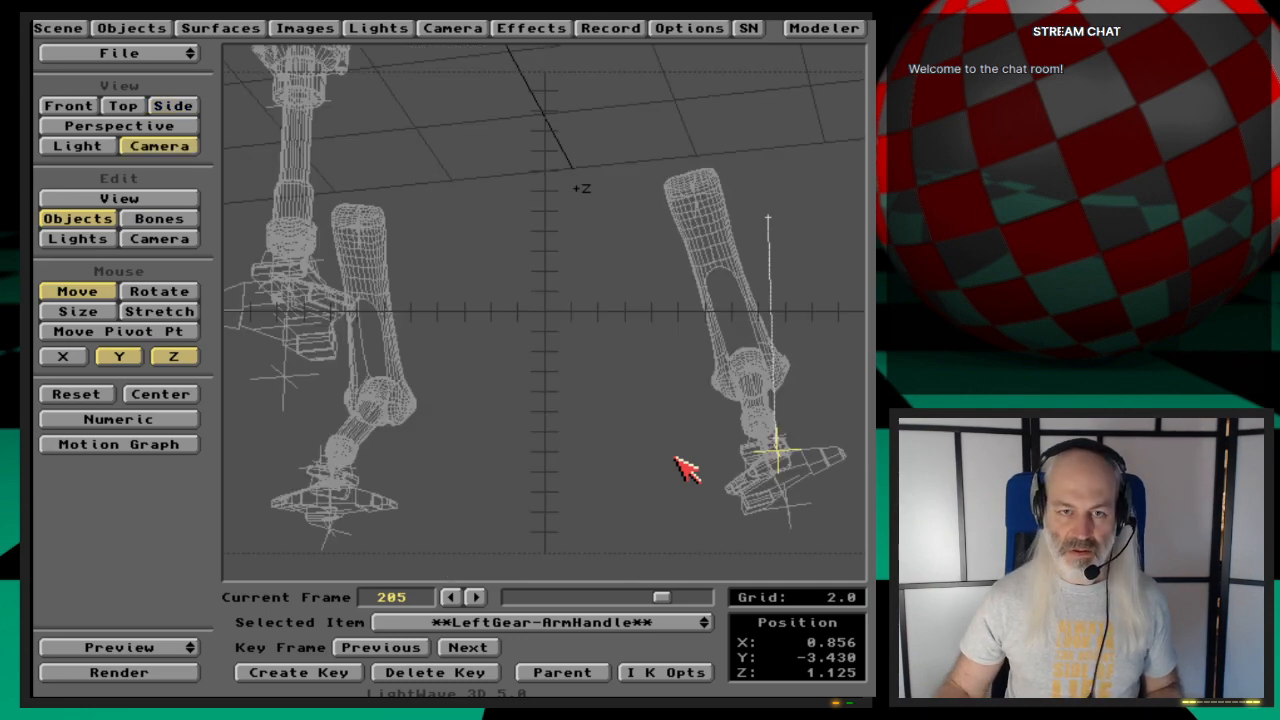
left_click_drag(668, 598, 562, 587)
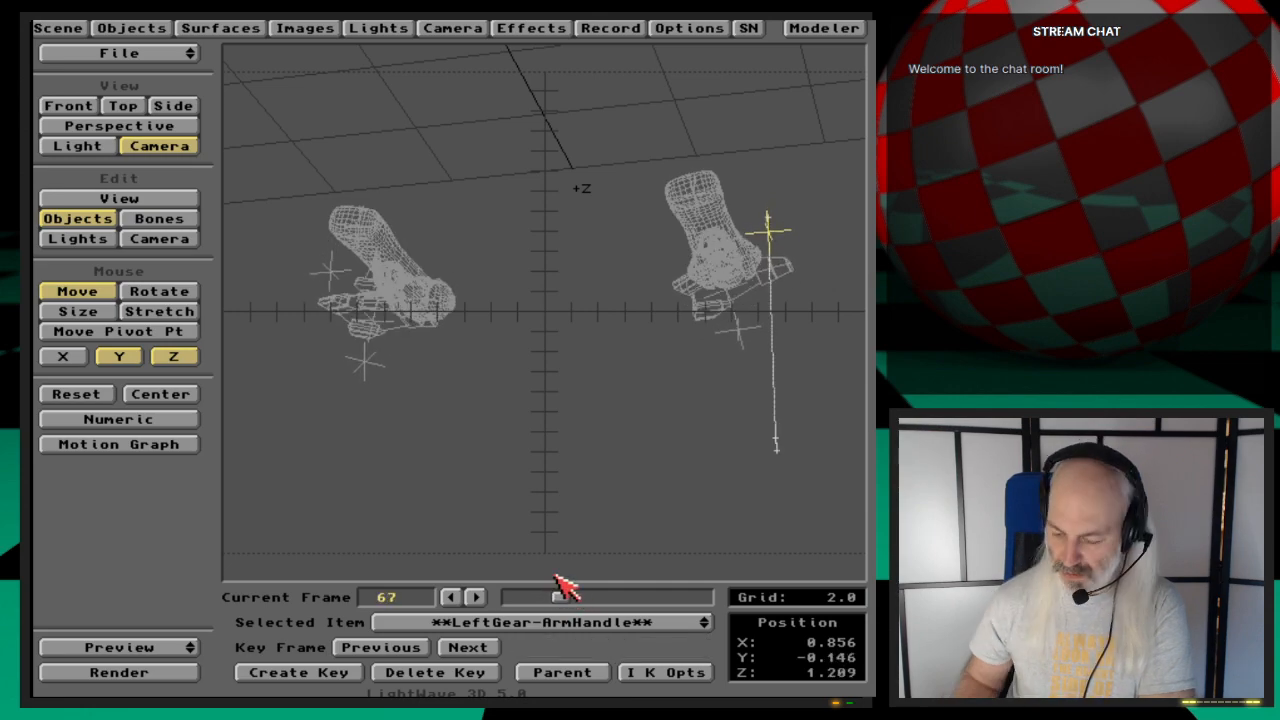
key("3")
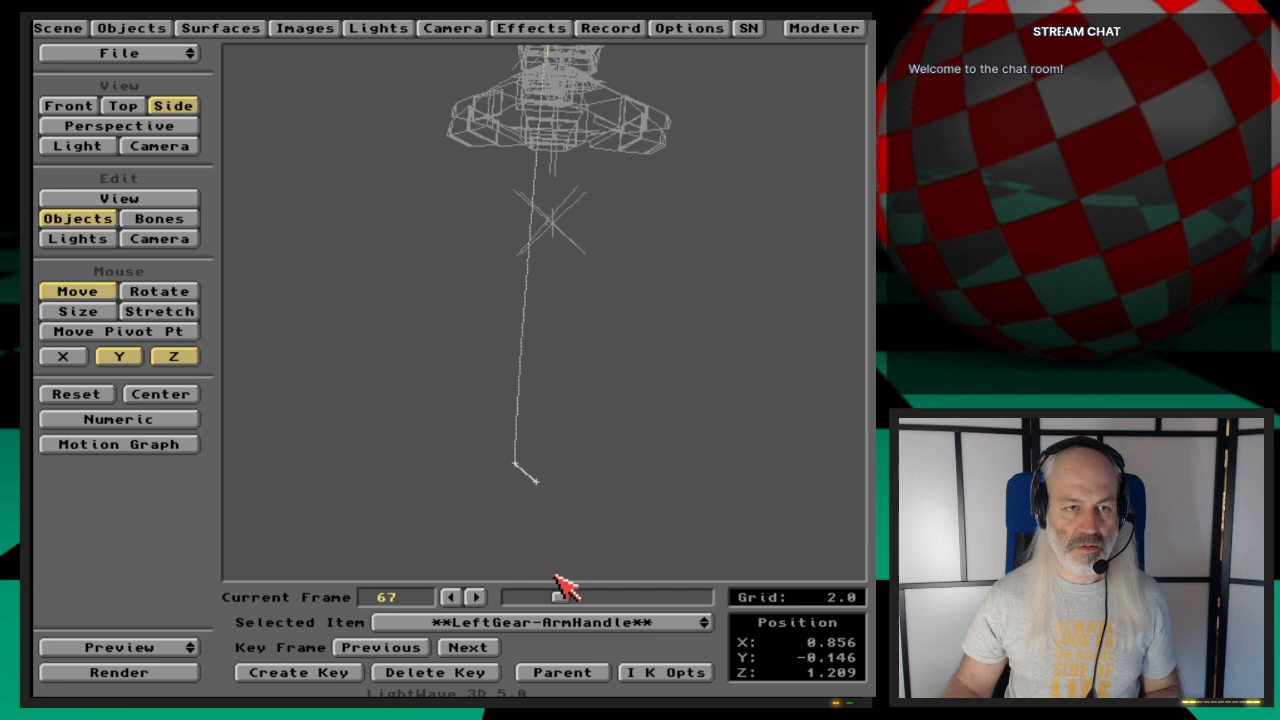
left_click(160, 395)
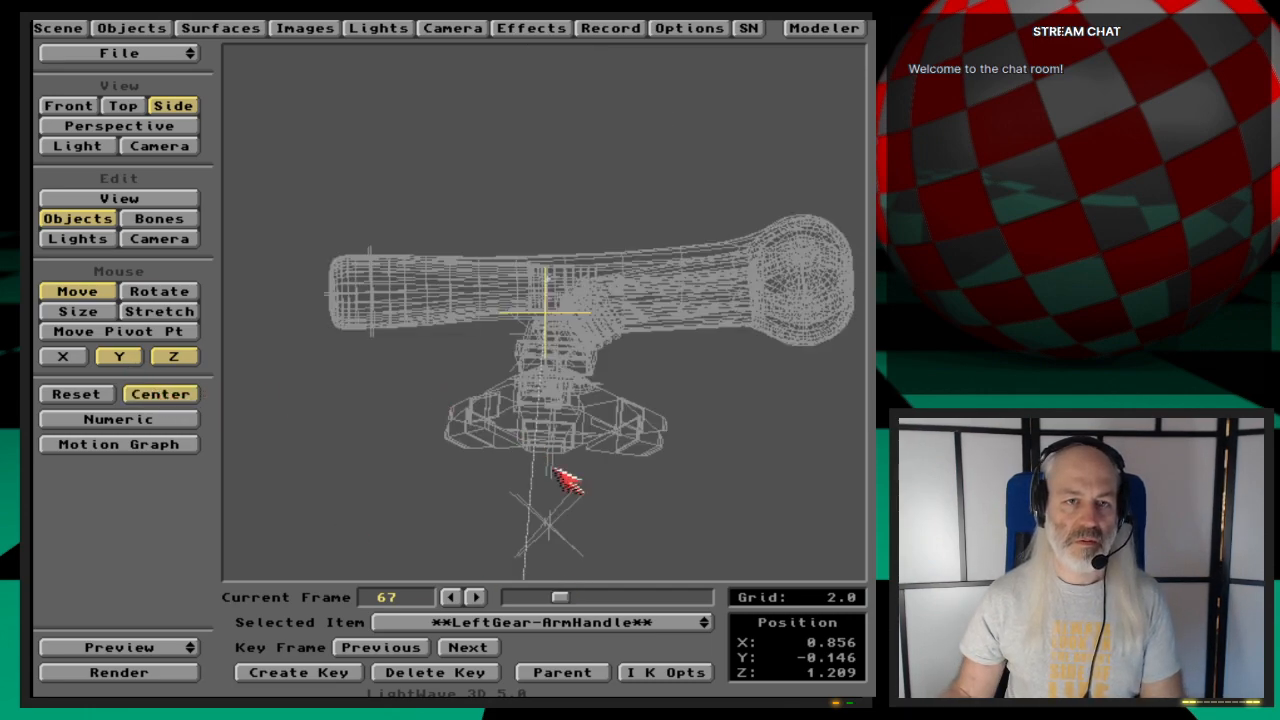
mouse_move(555, 593)
left_mouse_down()
mouse_move(588, 595)
mouse_move(566, 598)
left_mouse_up()
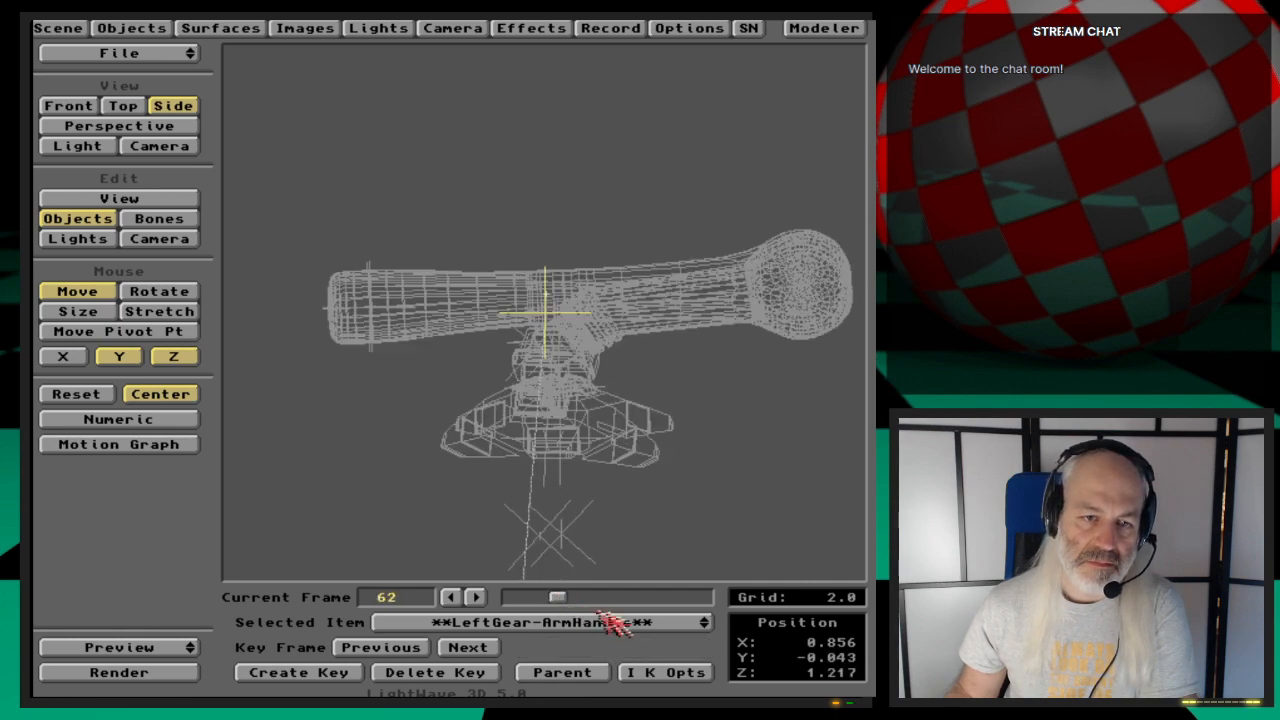
Step: Try moving **LeftFootHandle** at frame 67 to about Z 1.022, then discard the unkeyed move
left_click(616, 621)
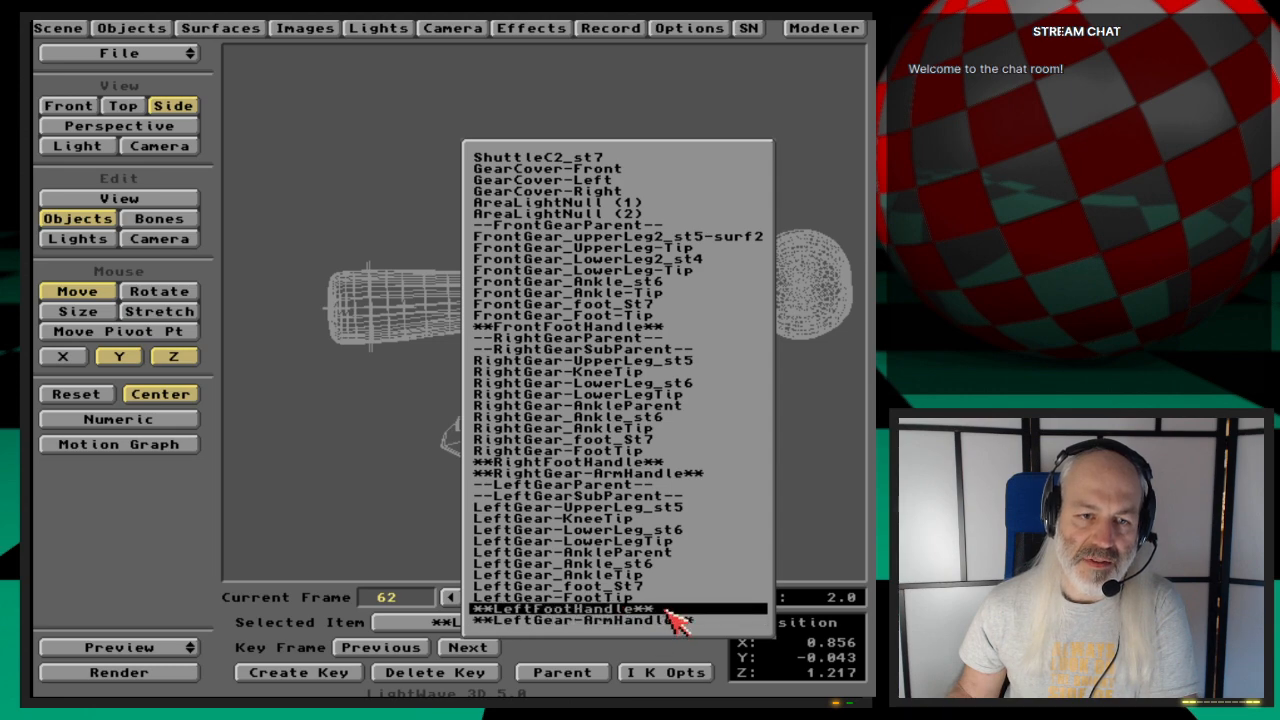
left_click(676, 609)
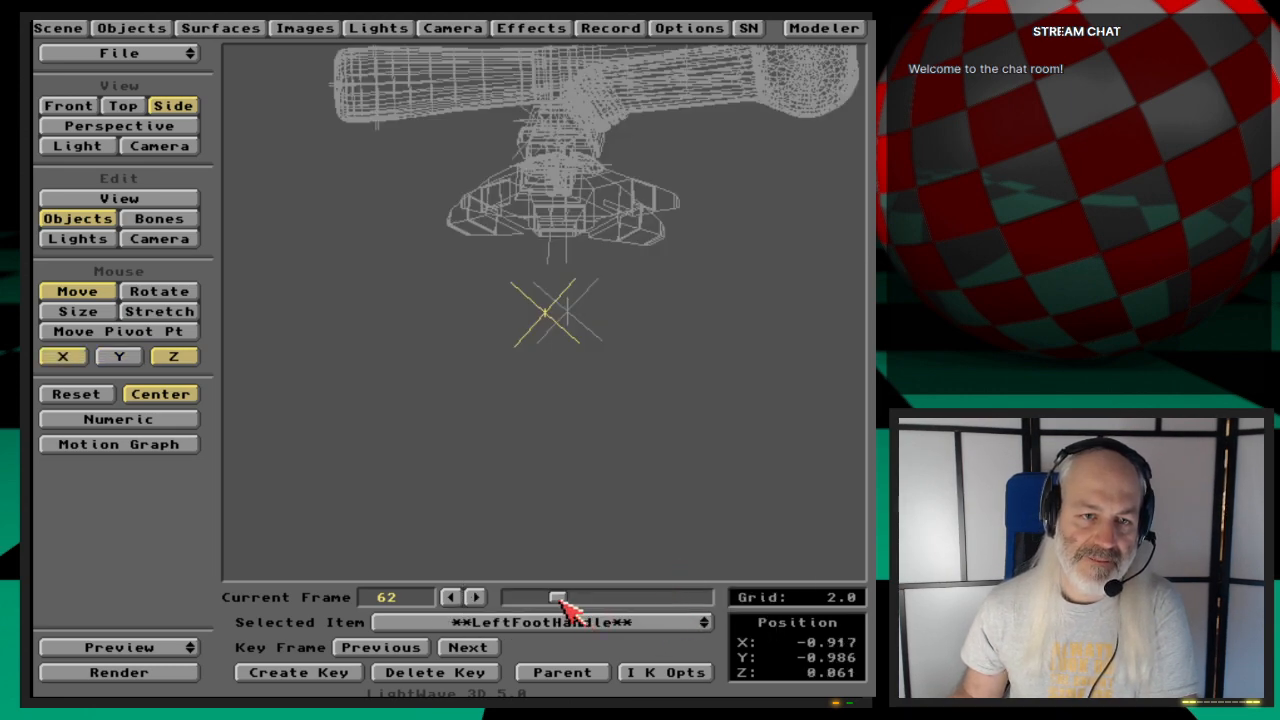
mouse_move(558, 597)
left_mouse_down()
mouse_move(586, 603)
mouse_move(565, 598)
left_mouse_up()
left_click_drag(588, 464, 590, 498)
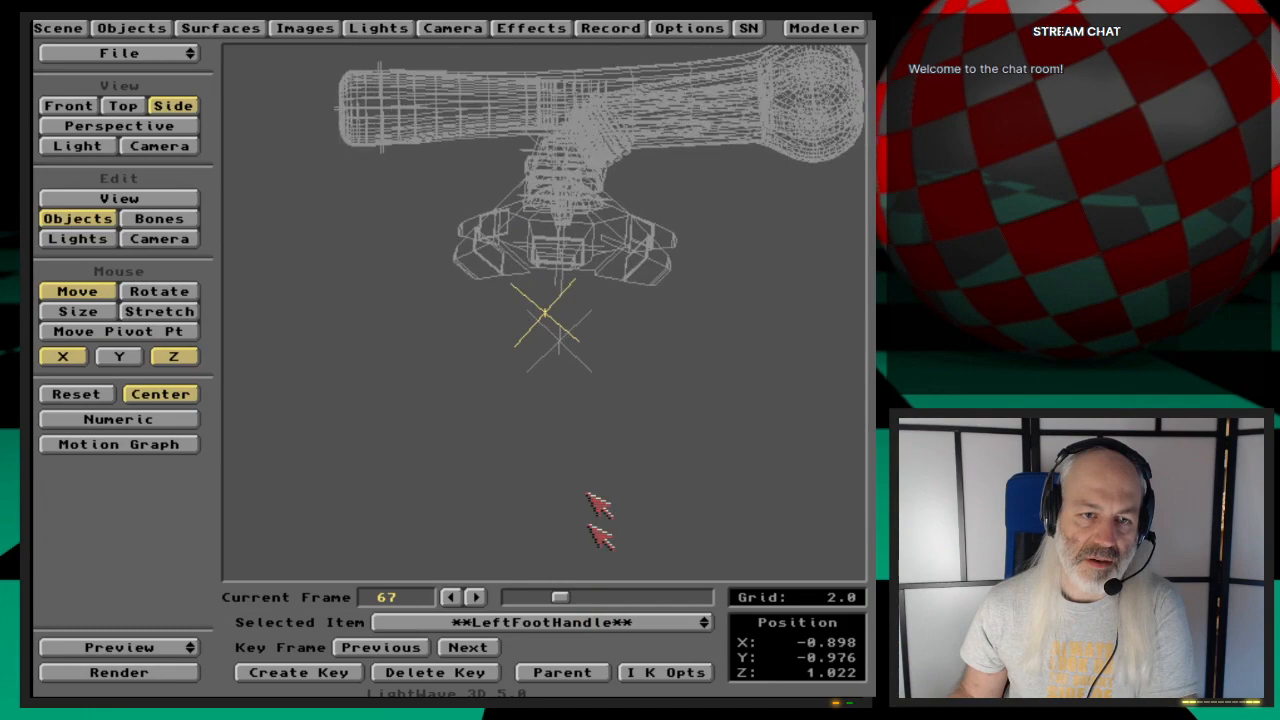
left_click(561, 600)
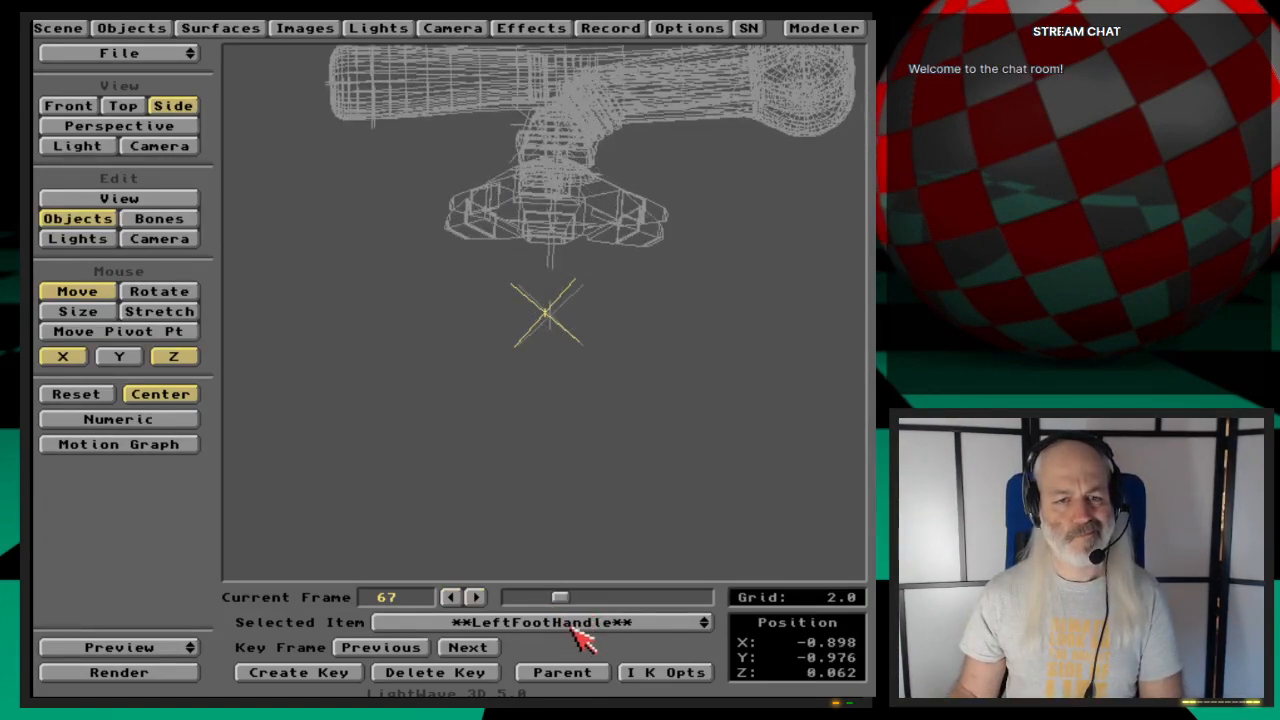
Step: Check **RightFootHandle** and **RightGear-ArmHandle** at frame 67, then scrub to frames 84 and 79 to examine the right leg
left_click_drag(582, 624, 668, 490)
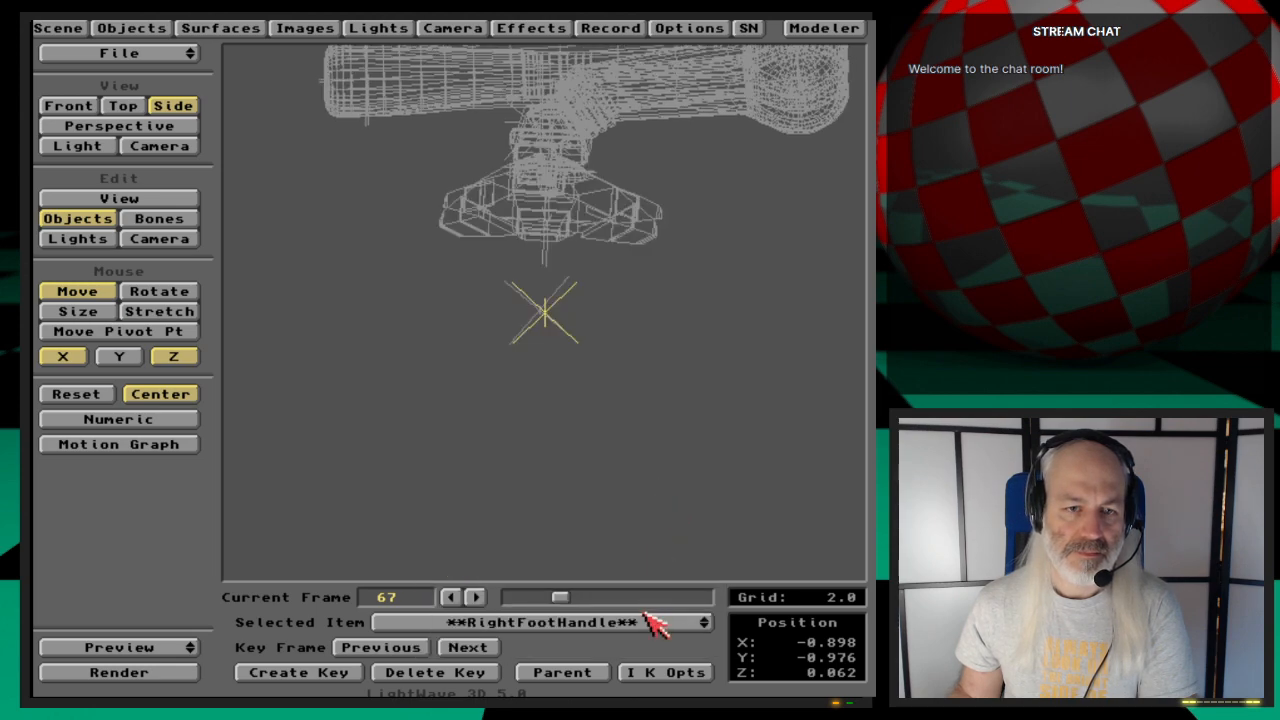
left_click_drag(655, 622, 658, 628)
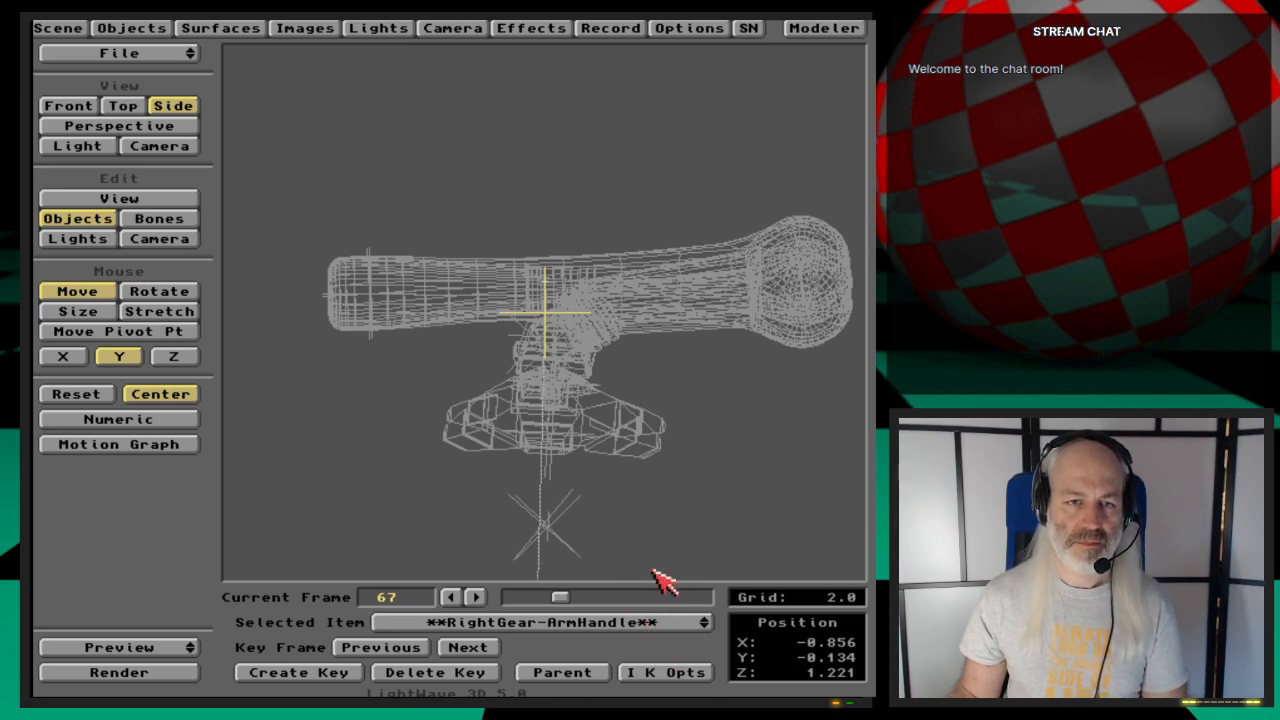
left_click_drag(558, 601, 575, 605)
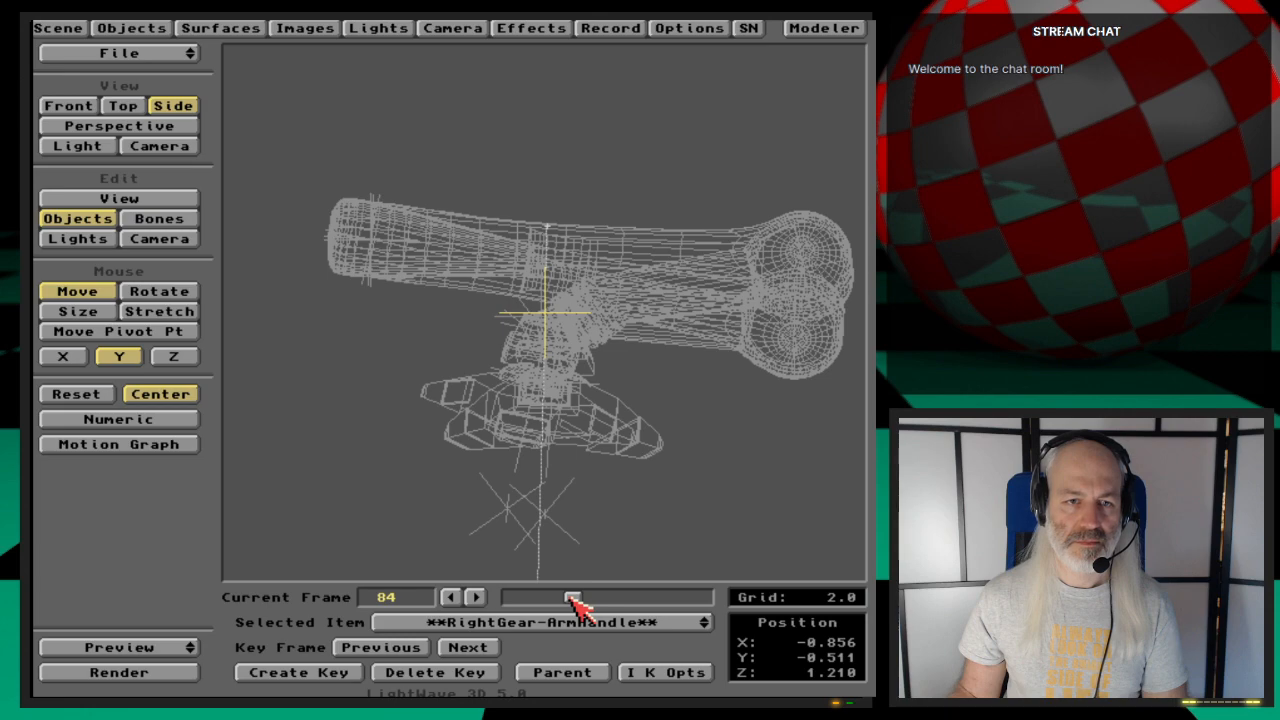
mouse_move(575, 605)
left_mouse_down()
mouse_move(550, 603)
mouse_move(570, 604)
left_mouse_up()
left_click_drag(619, 530, 619, 537)
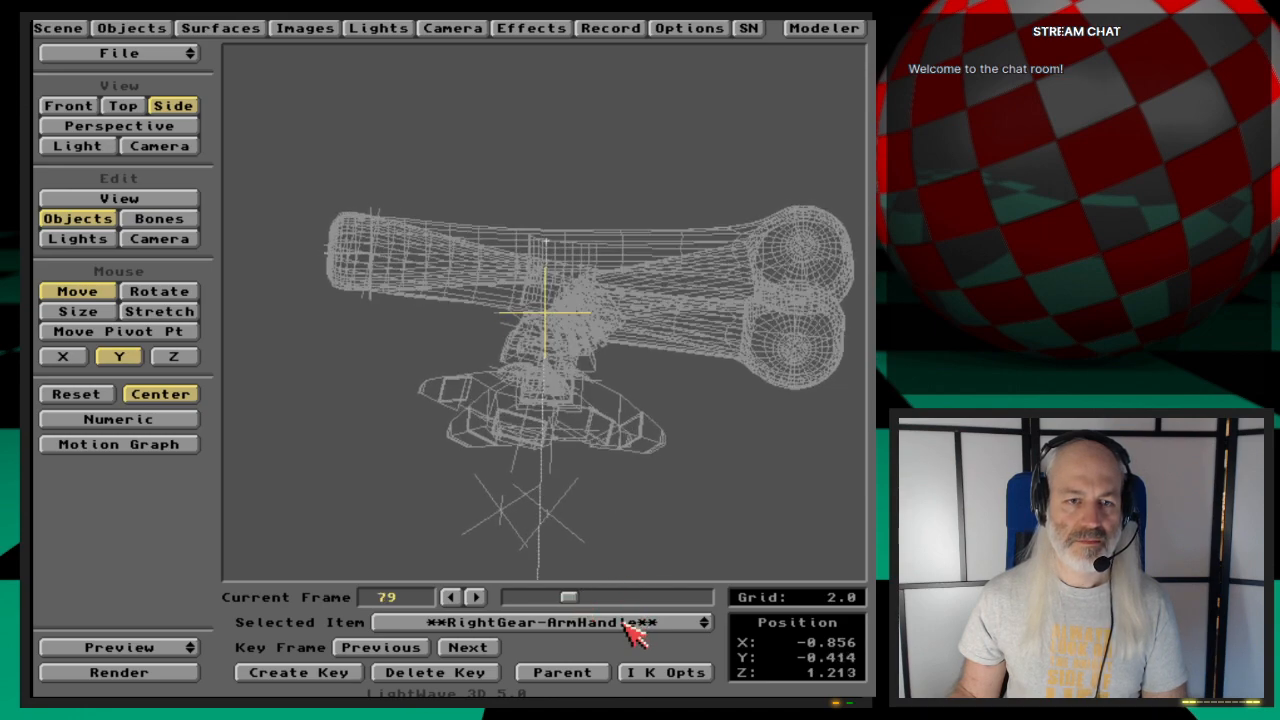
Step: Try moving **LeftGear-ArmHandle** at frame 79 to about Y -0.451, Z 1.056 to test how the left foot responds
left_click_drag(632, 632, 632, 688)
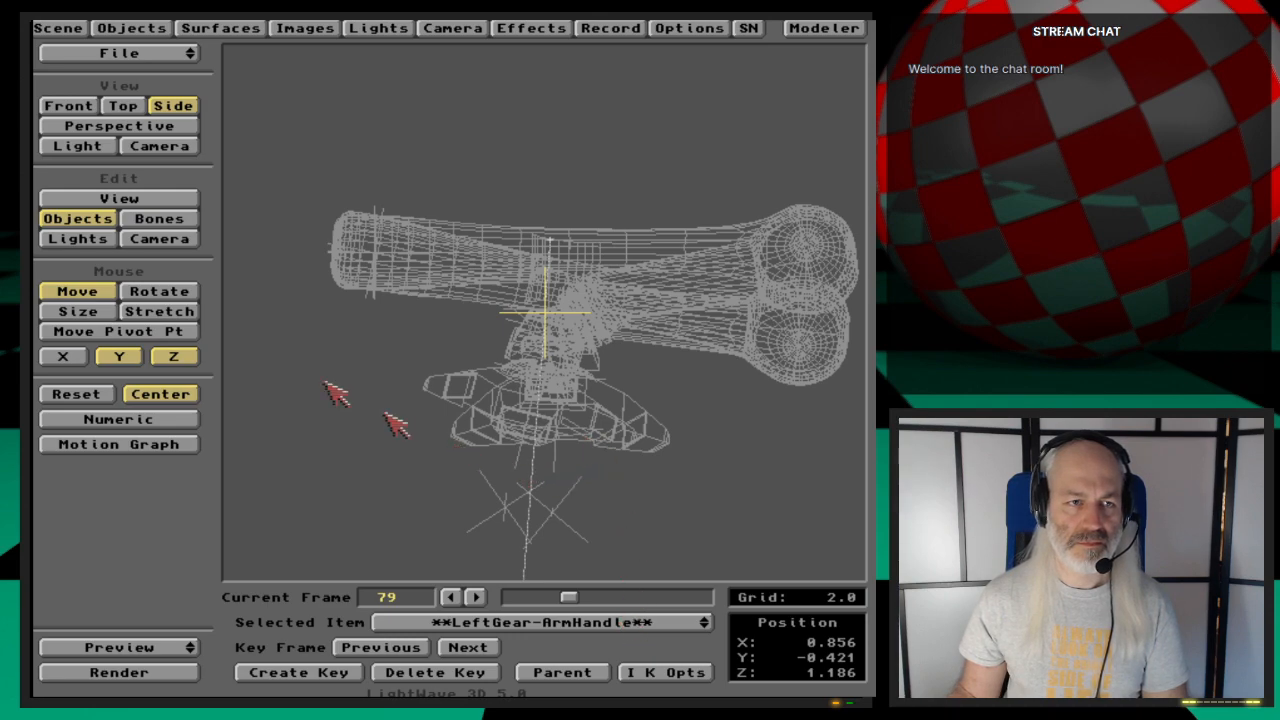
left_click_drag(549, 240, 549, 208)
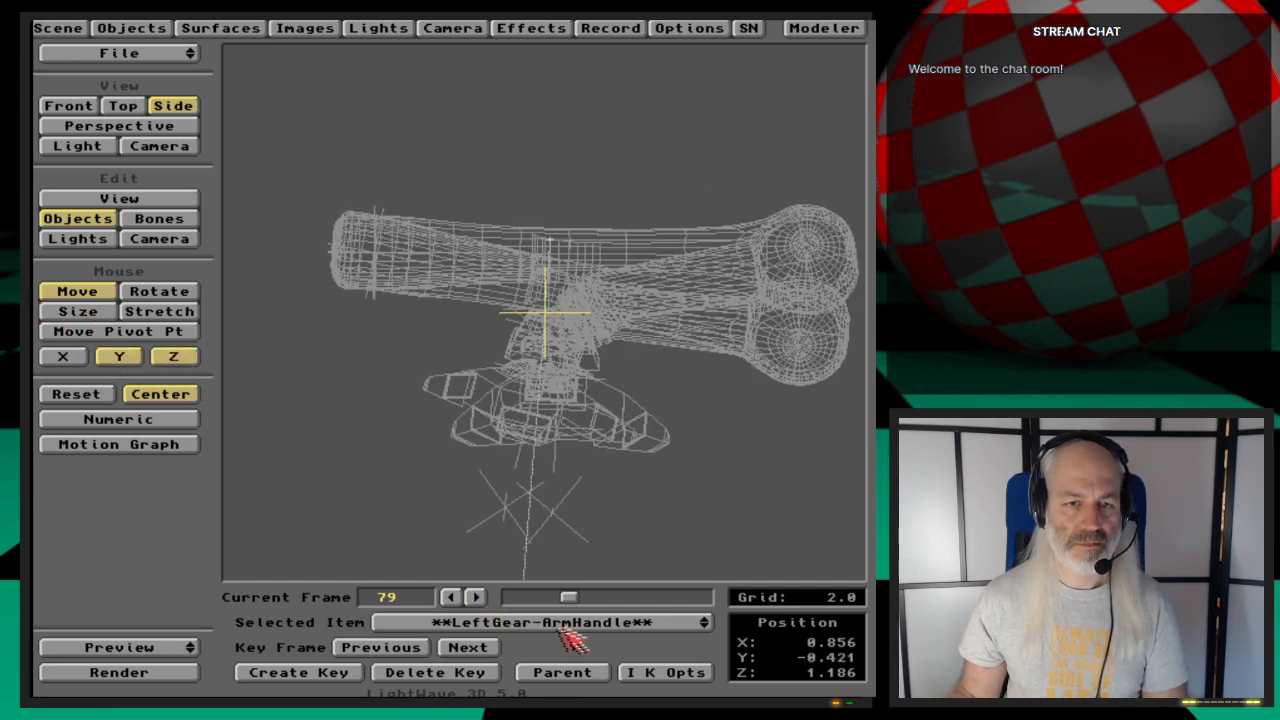
left_click_drag(550, 238, 570, 236)
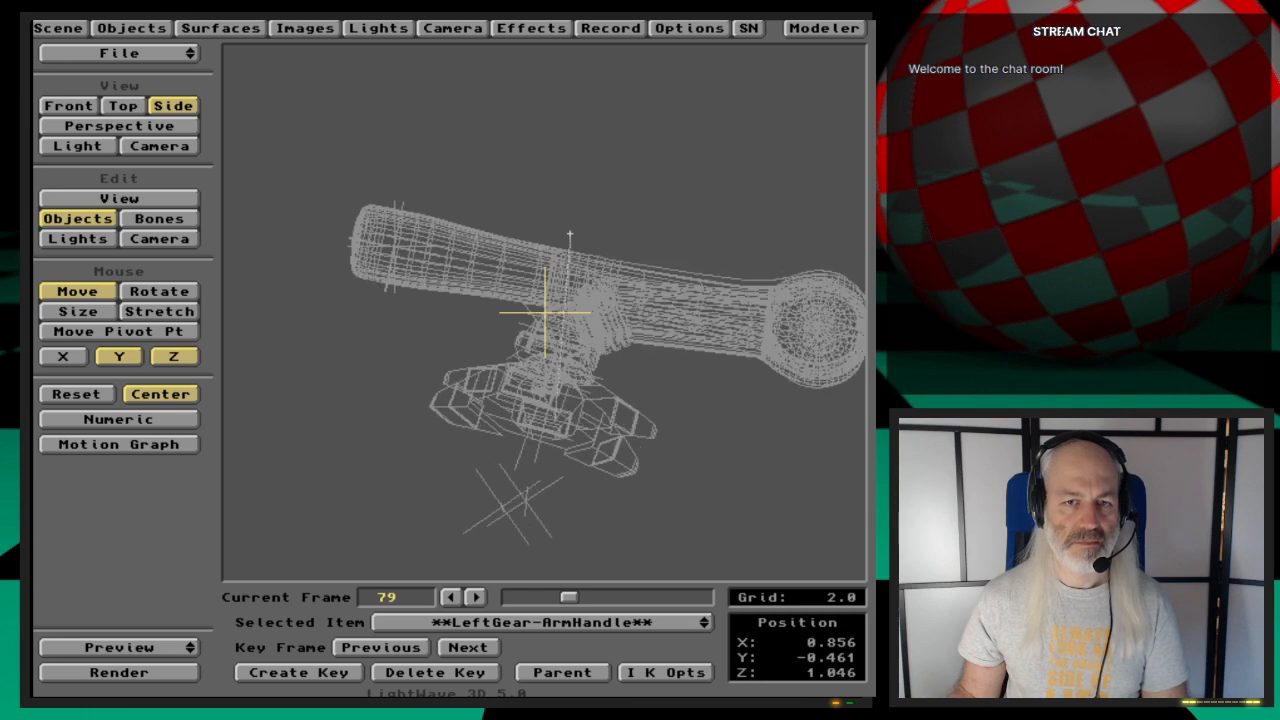
left_click_drag(610, 532, 610, 530)
key("[")
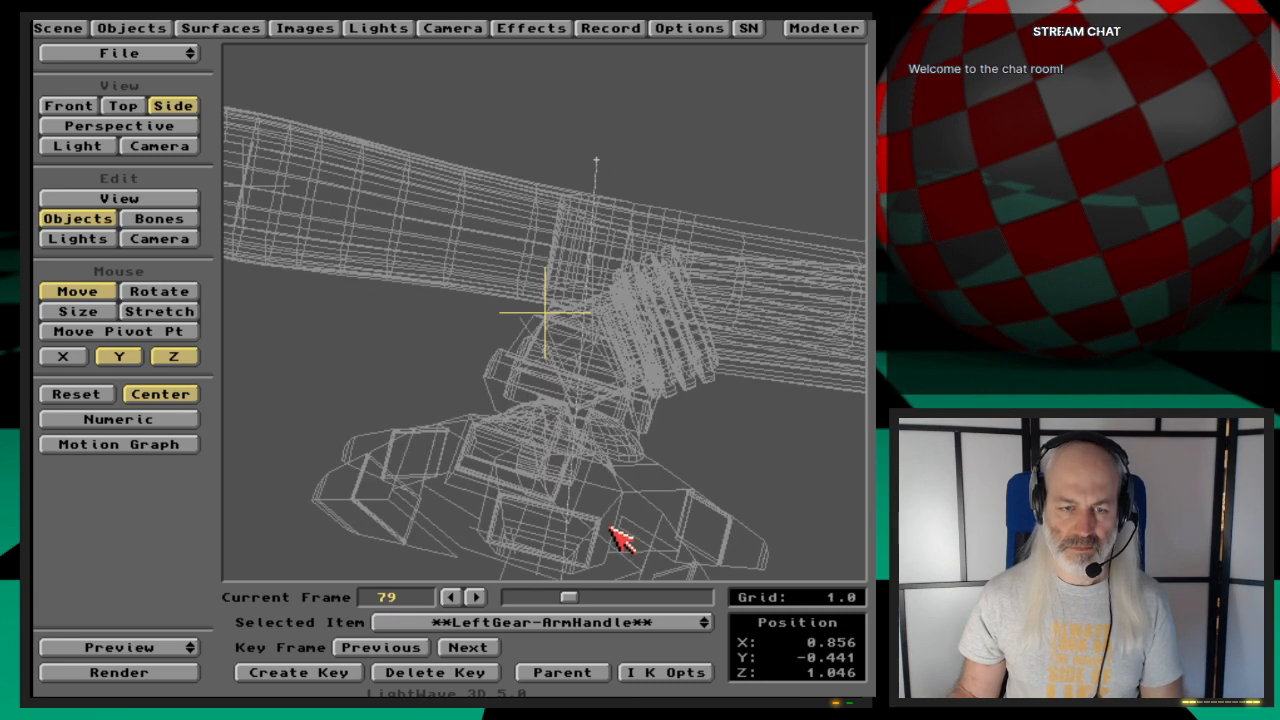
key("comma")
key("comma")
key("comma")
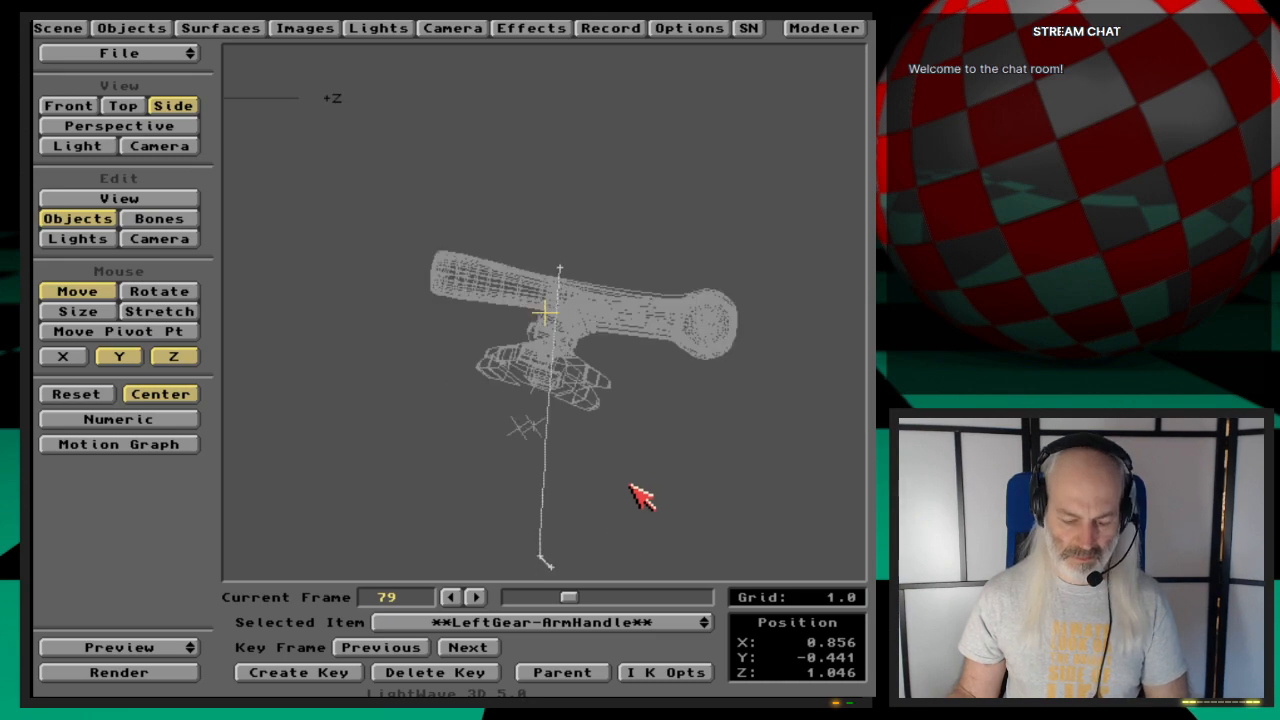
key("period")
left_click_drag(634, 483, 643, 491)
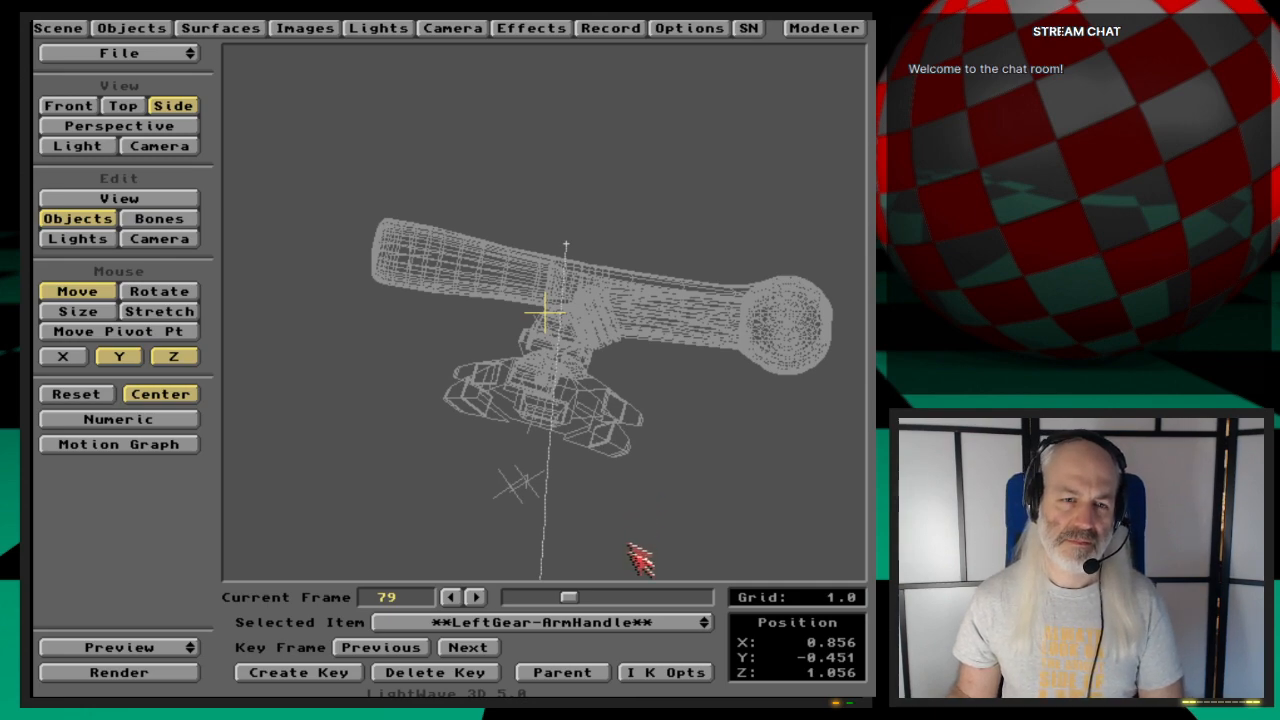
Step: At frame 174, move **LeftGear-ArmHandle** to about Z 0.957, create a motion key for it, and advance to its next keyframe
left_click_drag(570, 598, 648, 598)
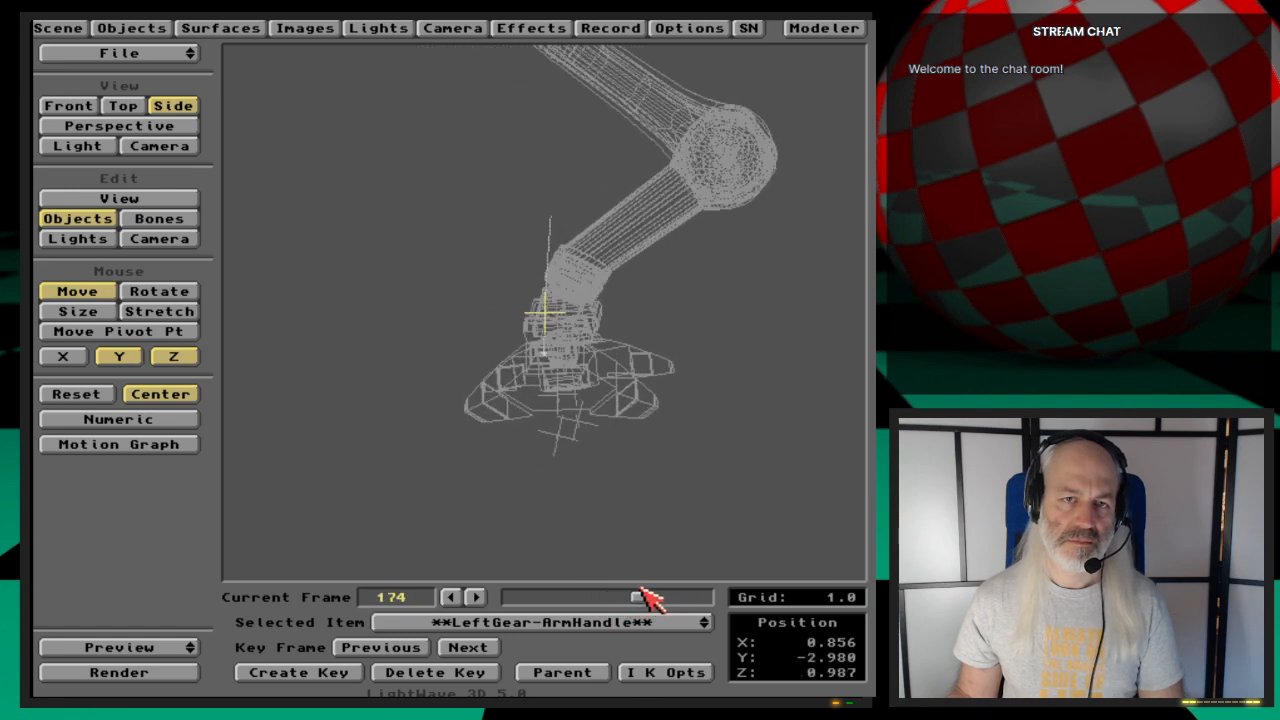
left_click_drag(655, 530, 648, 530)
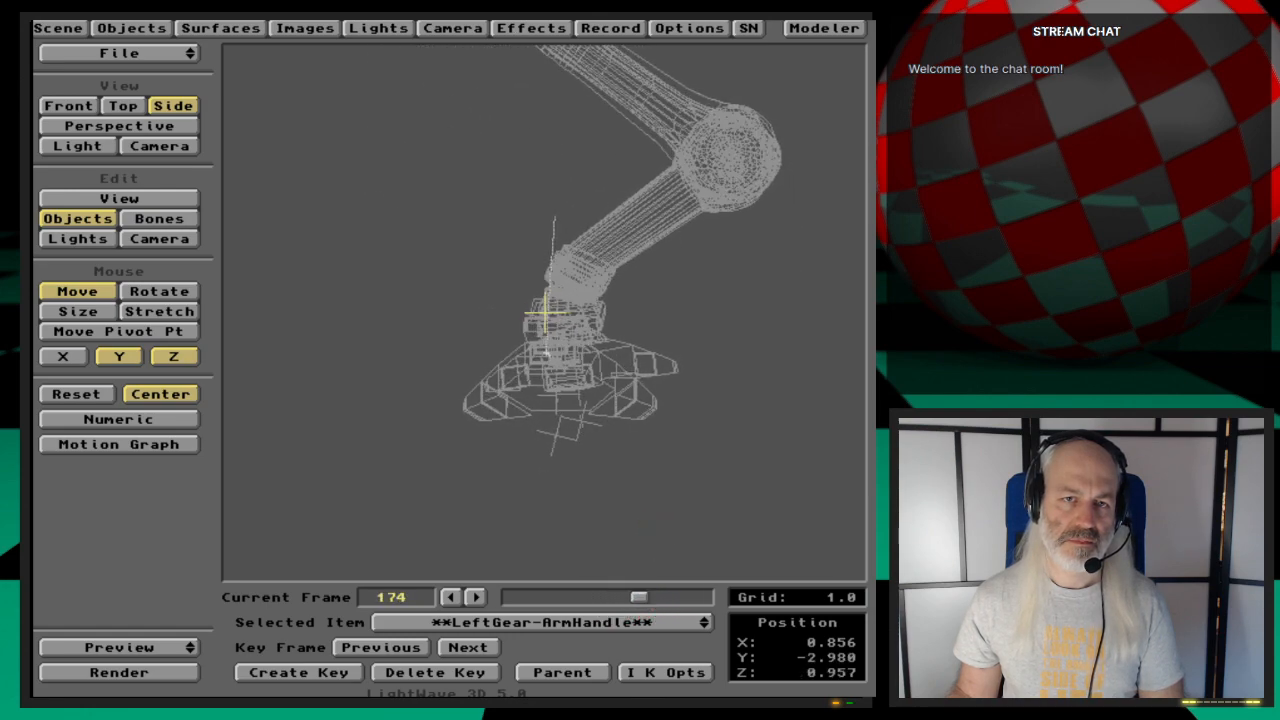
key("Return")
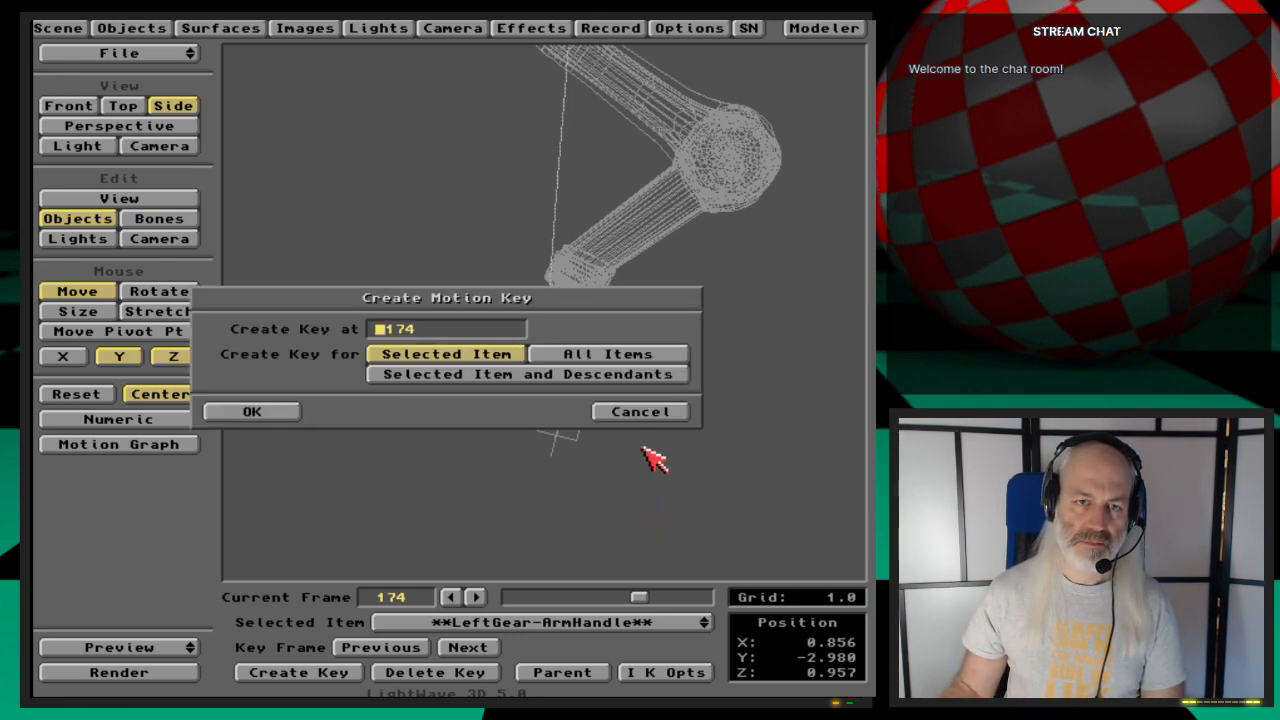
key("Return")
left_click(480, 648)
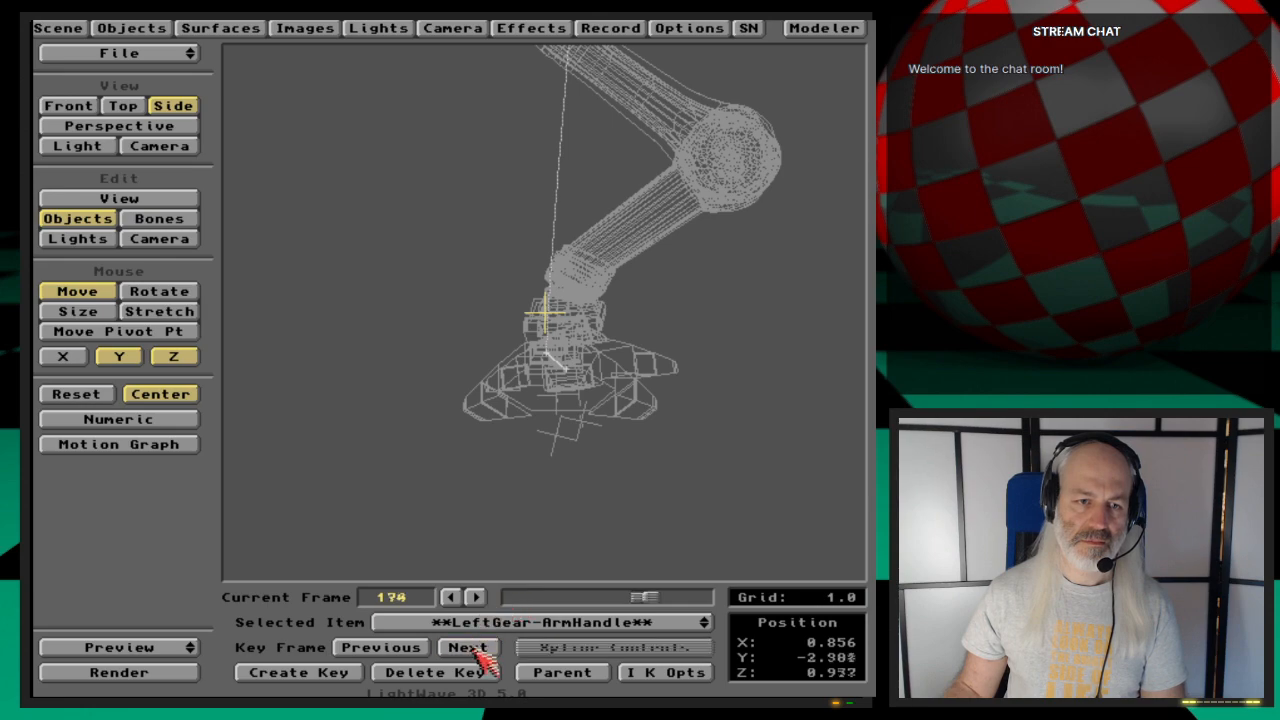
Step: At frame 190, move **LeftGear-ArmHandle** to about Z 0.923, create a motion key for it, and check its spline controls
left_click_drag(562, 312, 546, 313)
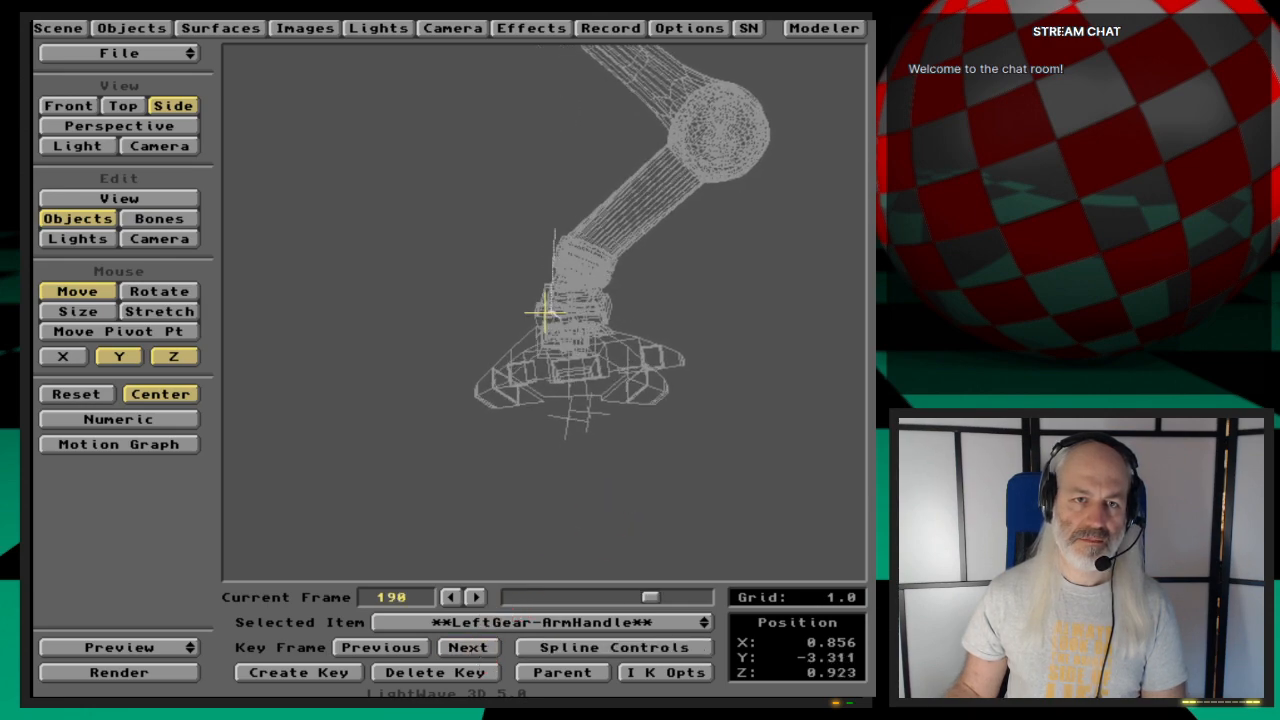
key("Return")
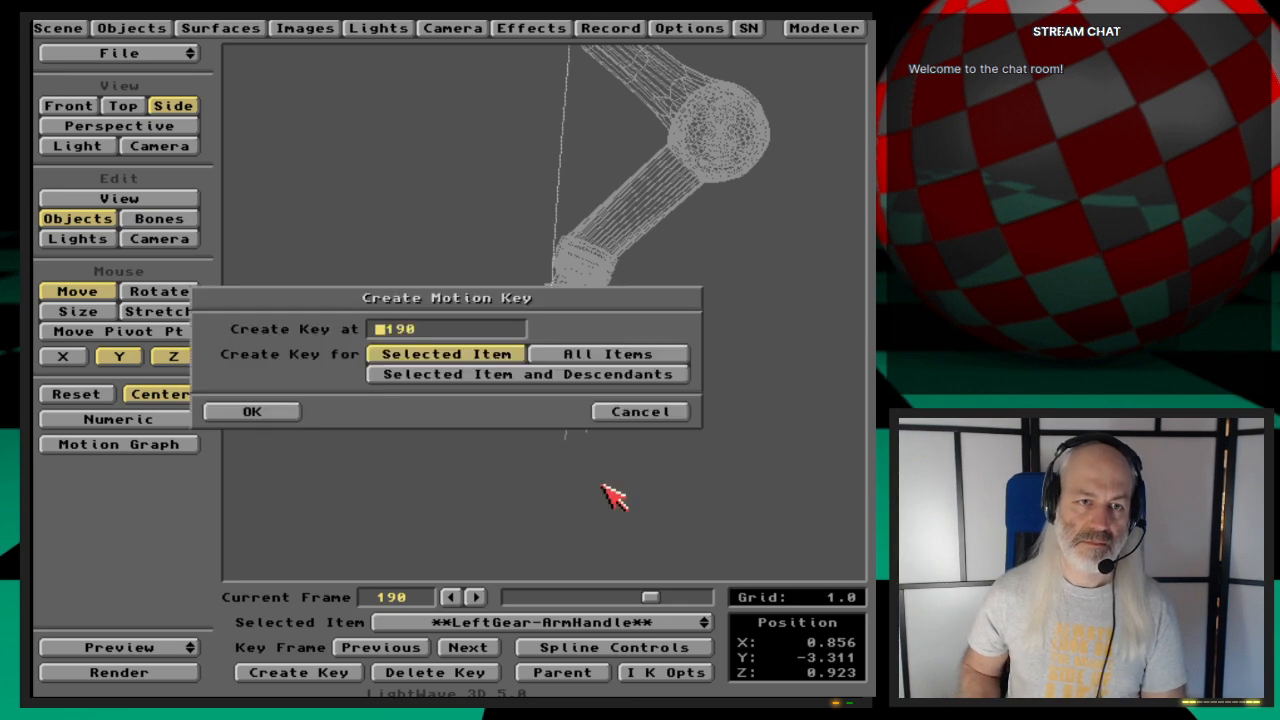
key("Return")
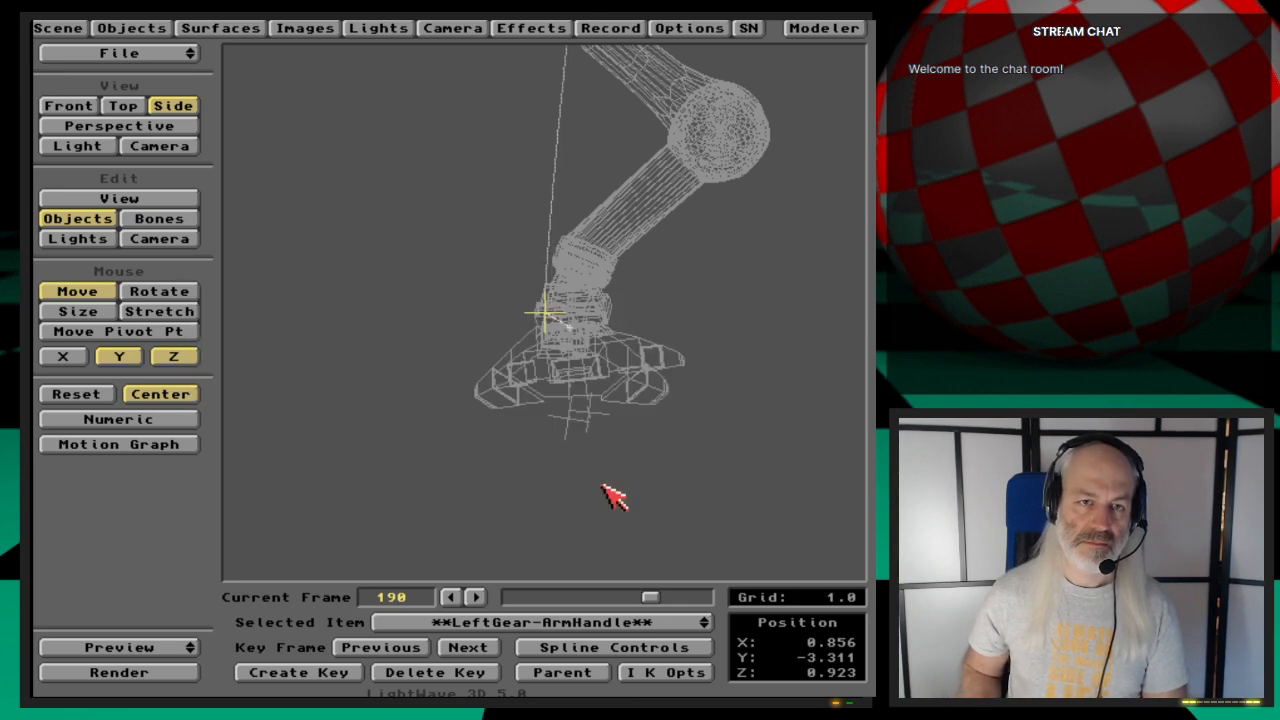
left_click(612, 647)
left_click(598, 437)
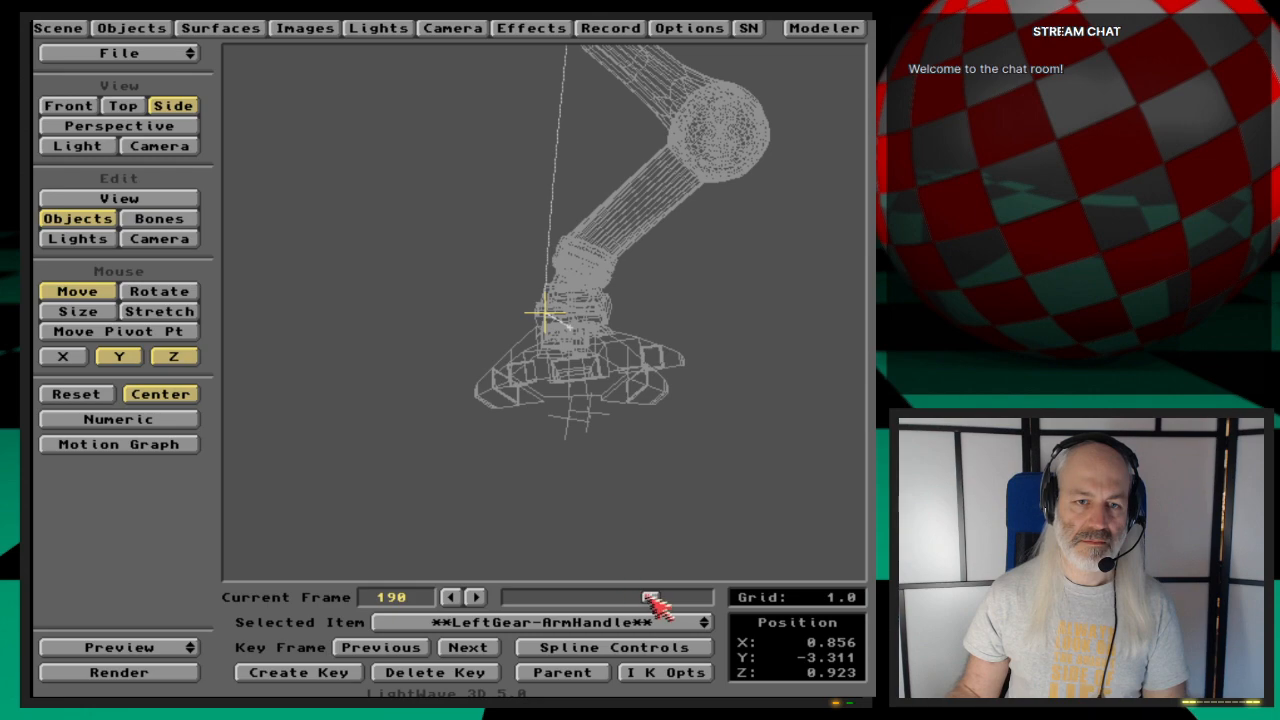
Step: At frame 91, move **LeftGear-ArmHandle** to about Y -0.709, Z 1.047 and create a motion key for it
left_click_drag(648, 598, 583, 598)
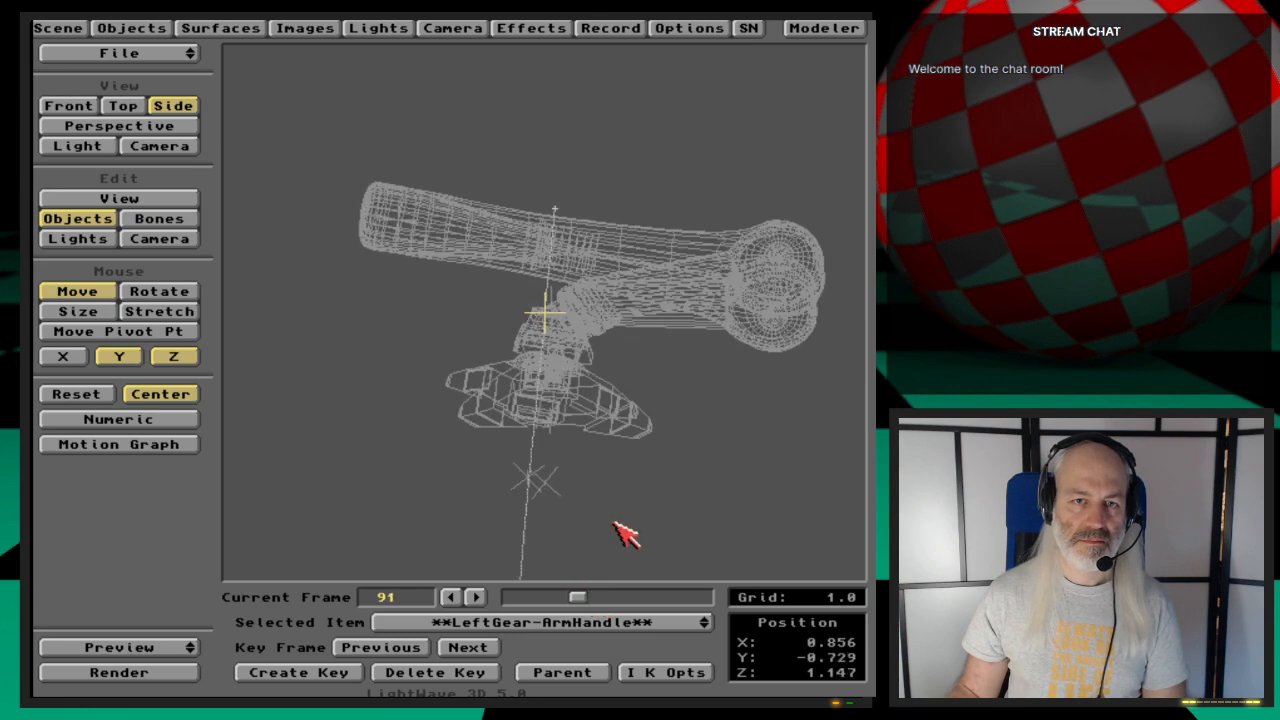
left_click_drag(615, 524, 598, 520)
key("Return")
key("Return")
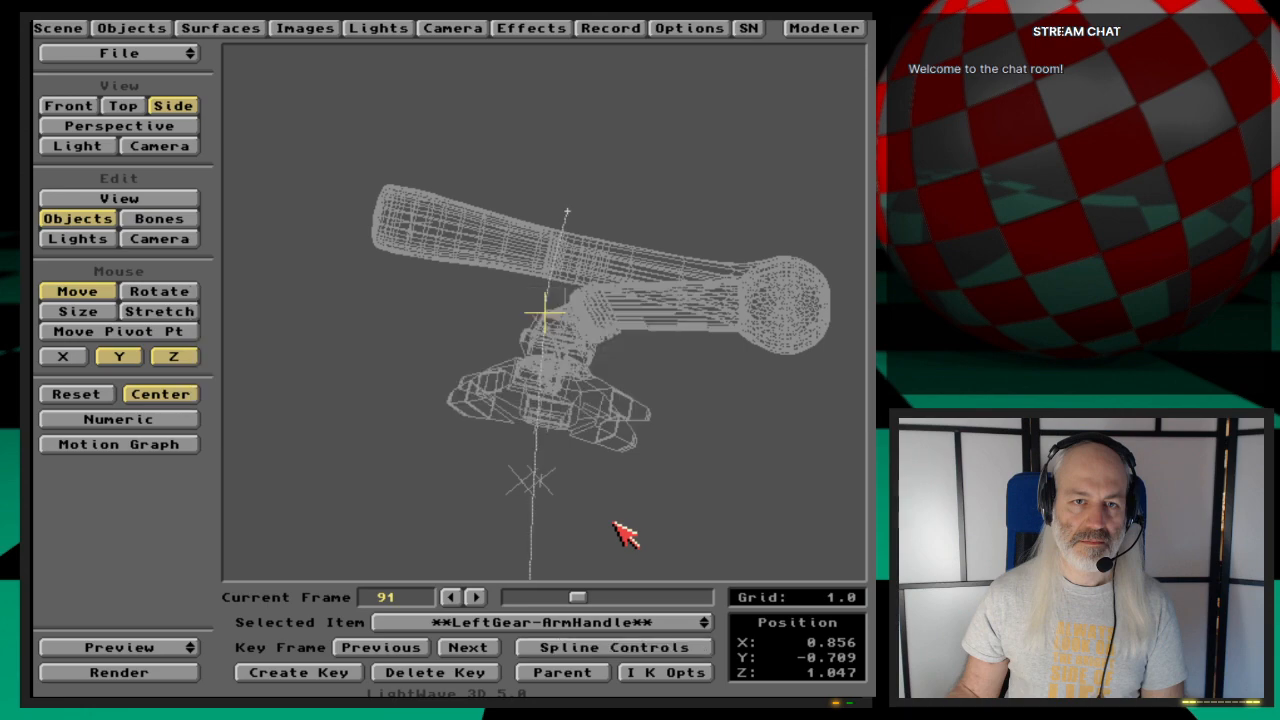
Step: Try moving **LeftGear-ArmHandle** at frame 67 to about Y -0.277, Z 1.156, then scrub away without keying it
left_click_drag(603, 591, 569, 594)
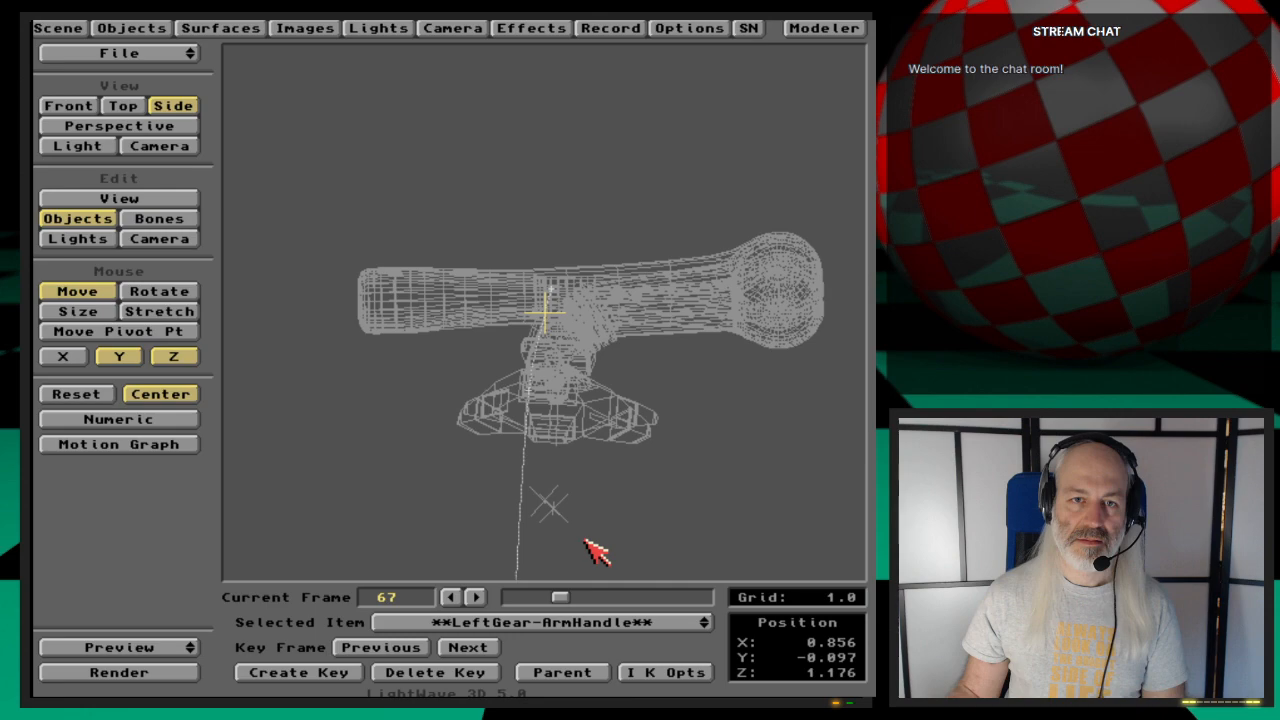
mouse_move(585, 541)
left_mouse_down()
mouse_move(577, 554)
mouse_move(588, 556)
left_mouse_up()
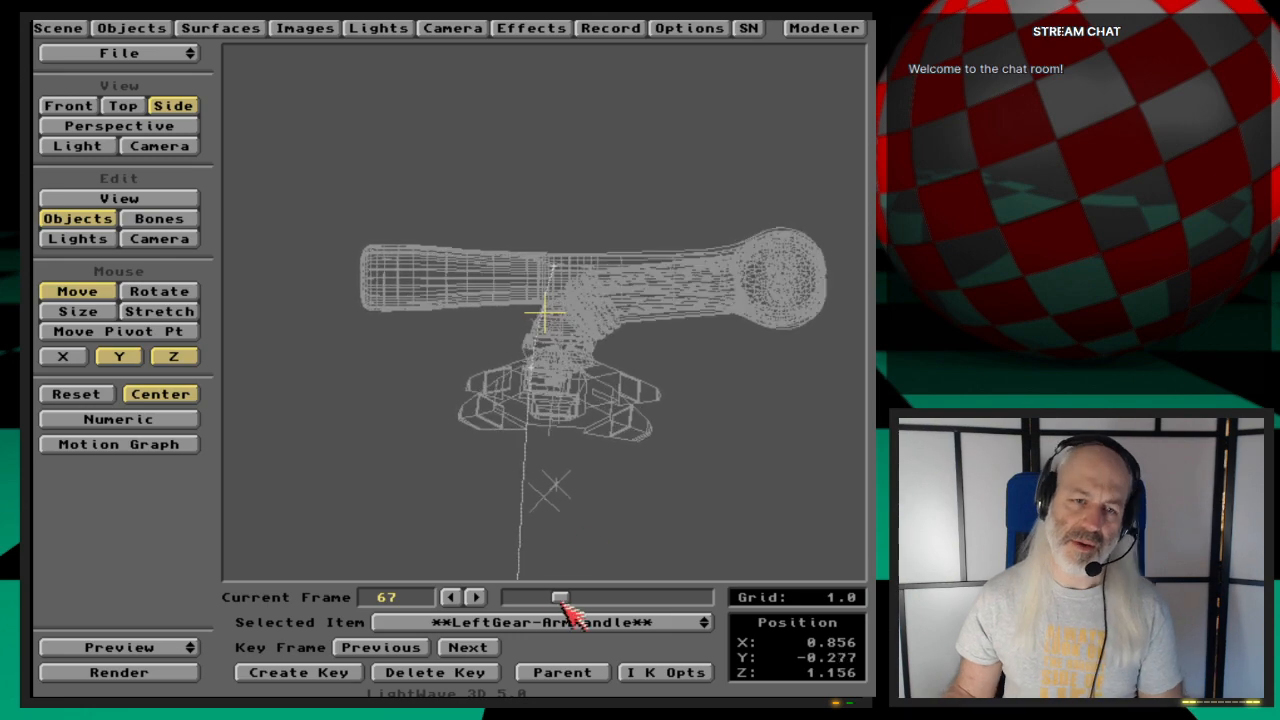
left_click_drag(561, 600, 651, 600)
Step: In the camera view, move **LeftFootHandle** at frame 205 to about X -0.230, Z -0.108 and create a motion key for it
key("6")
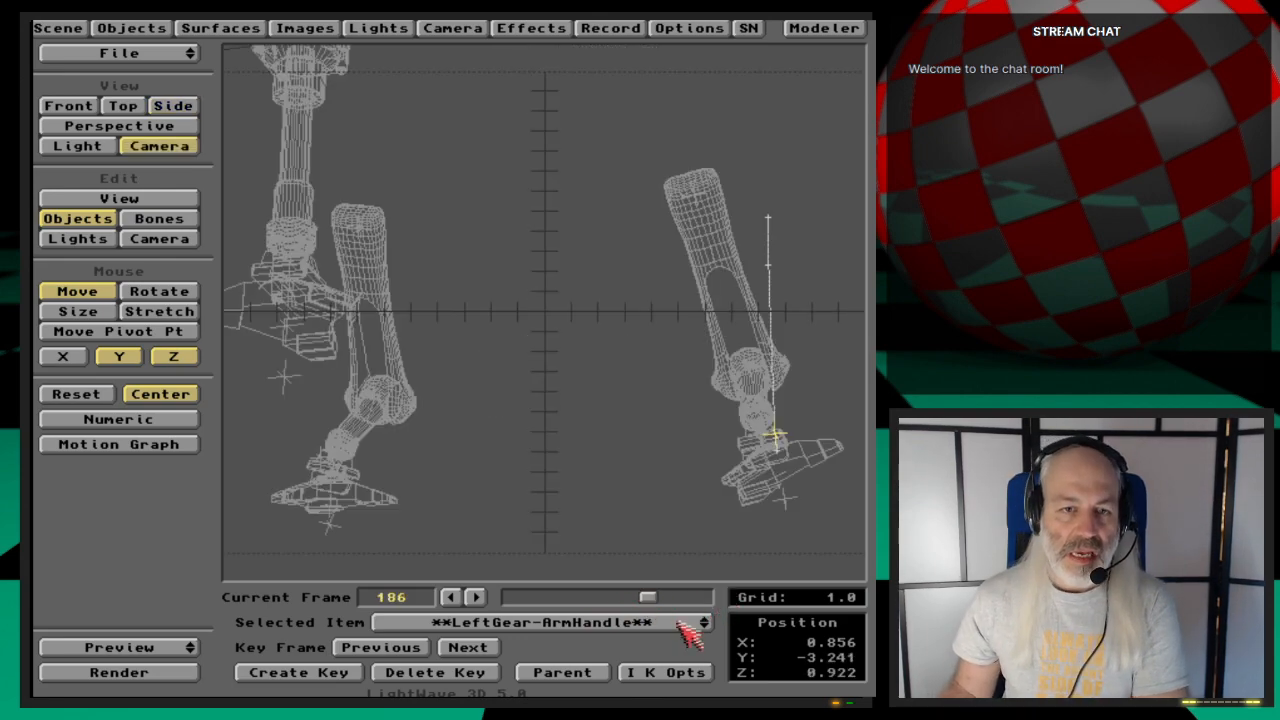
left_click_drag(651, 603, 700, 600)
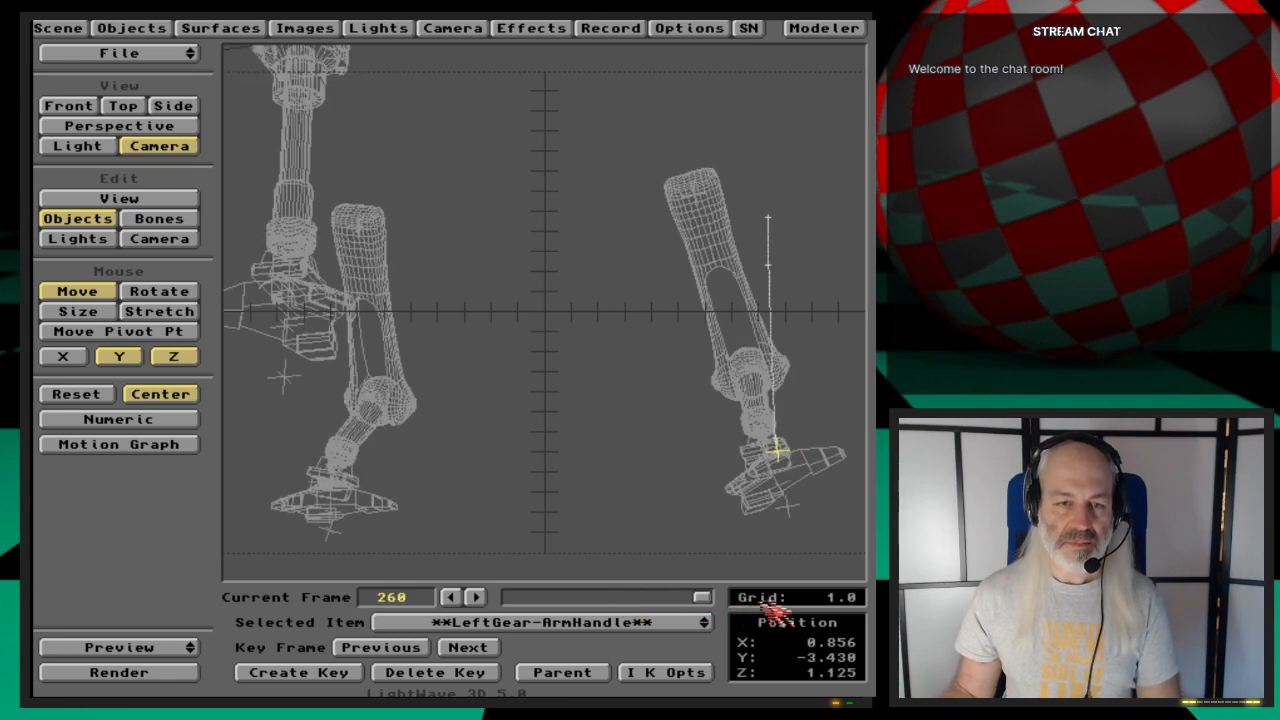
left_click_drag(614, 622, 617, 610)
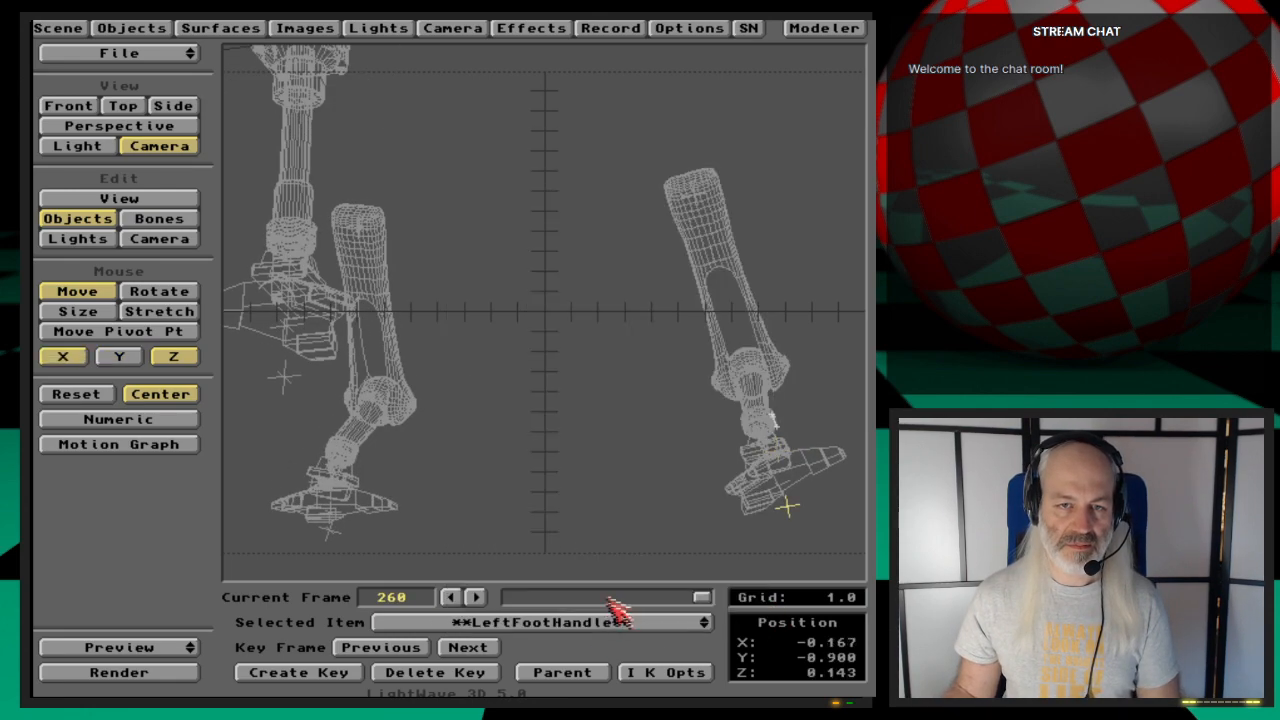
key("shift+Left")
key("shift+Left")
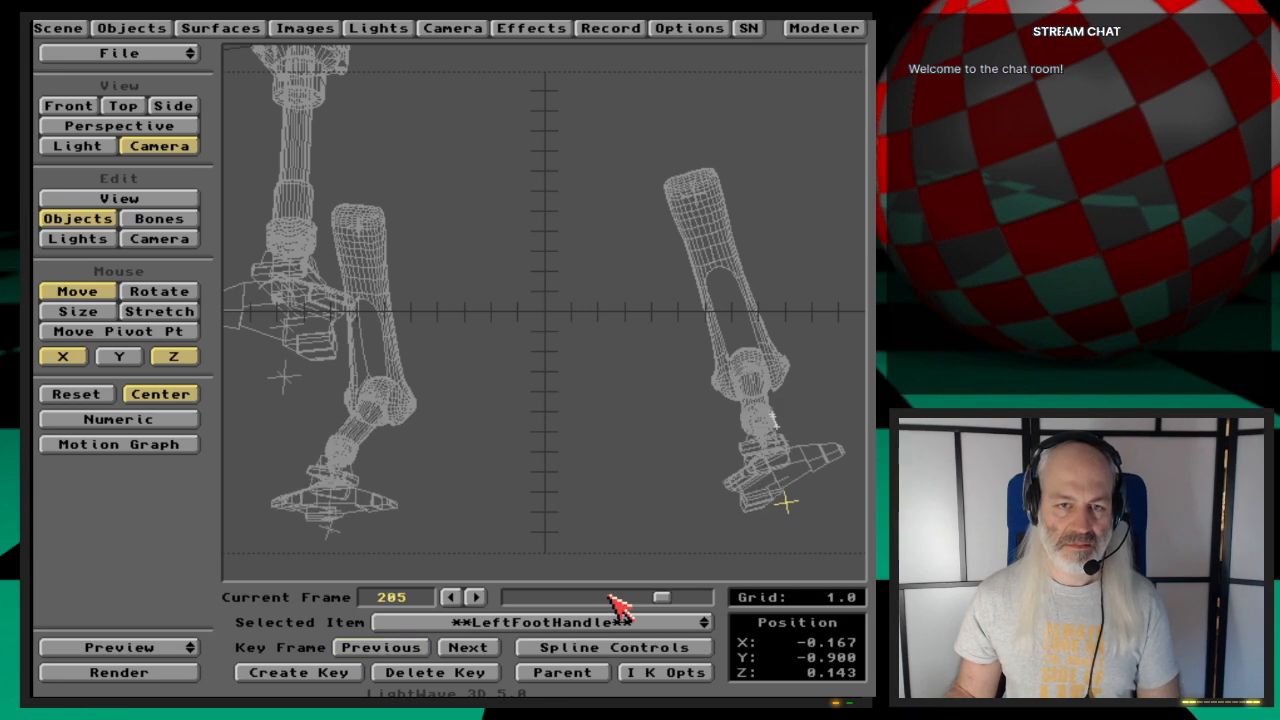
key("shift+Right")
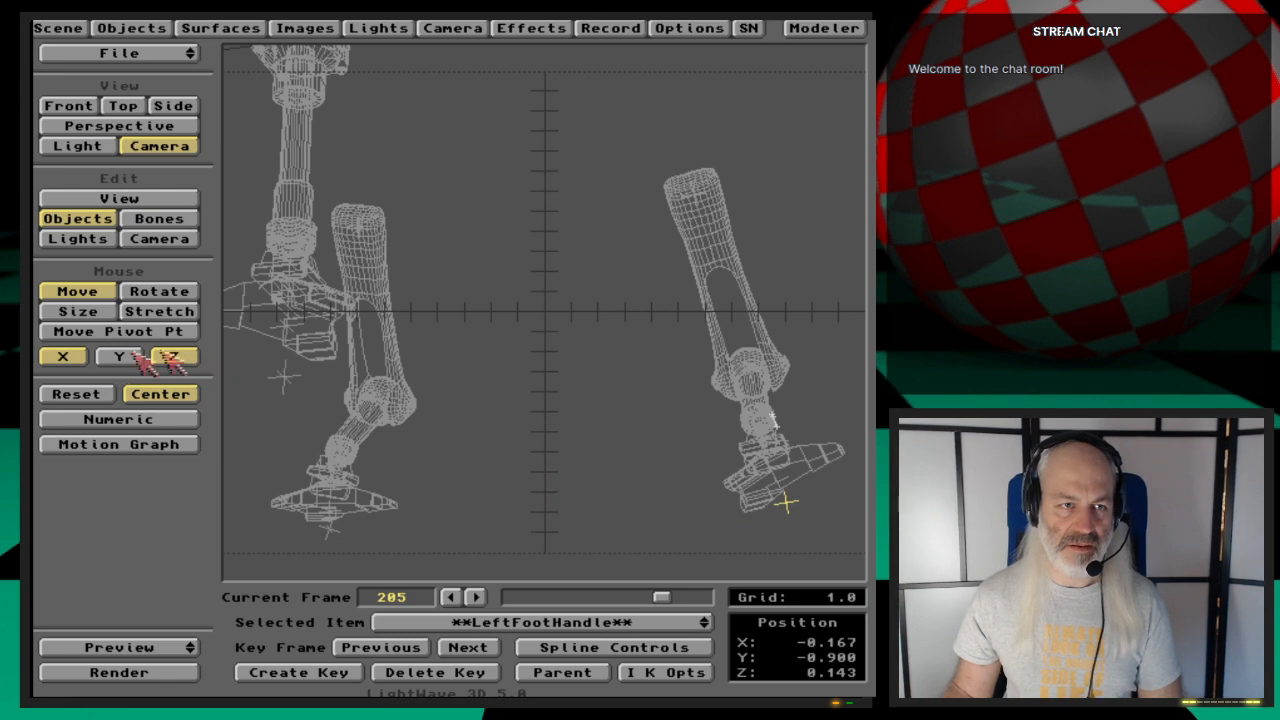
left_click_drag(572, 526, 581, 523)
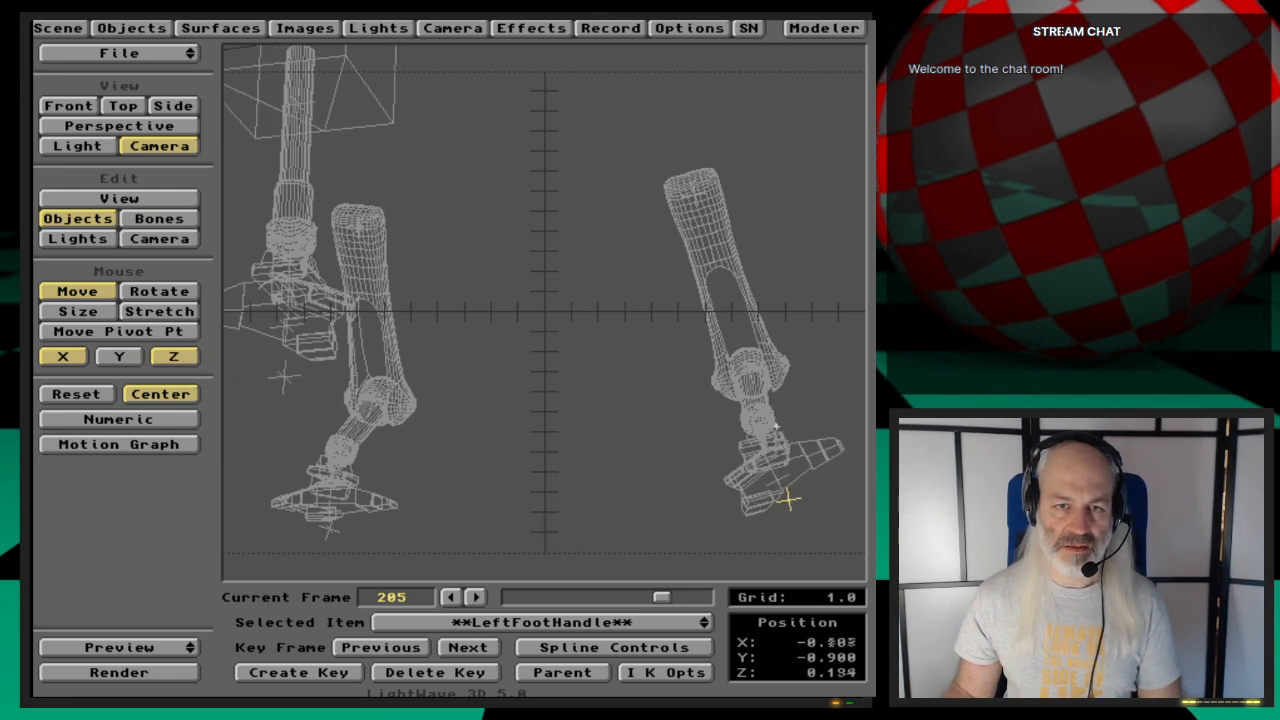
left_click_drag(789, 500, 791, 511)
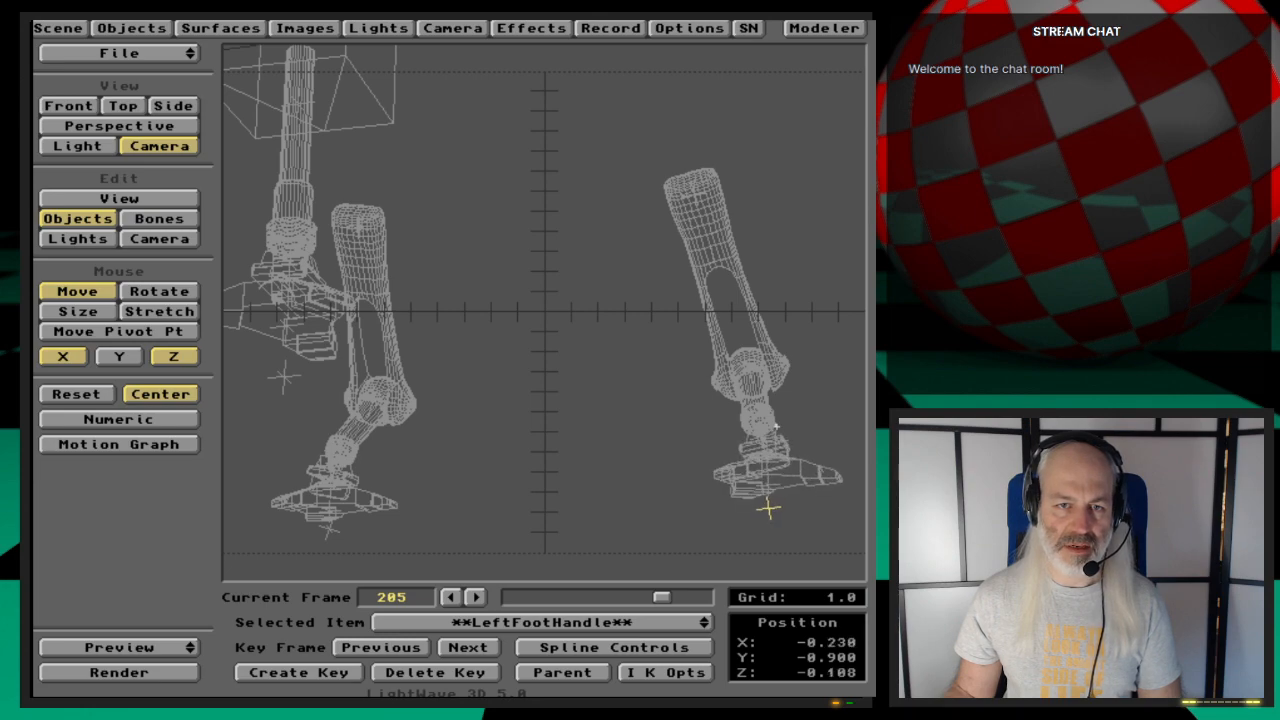
key("Return")
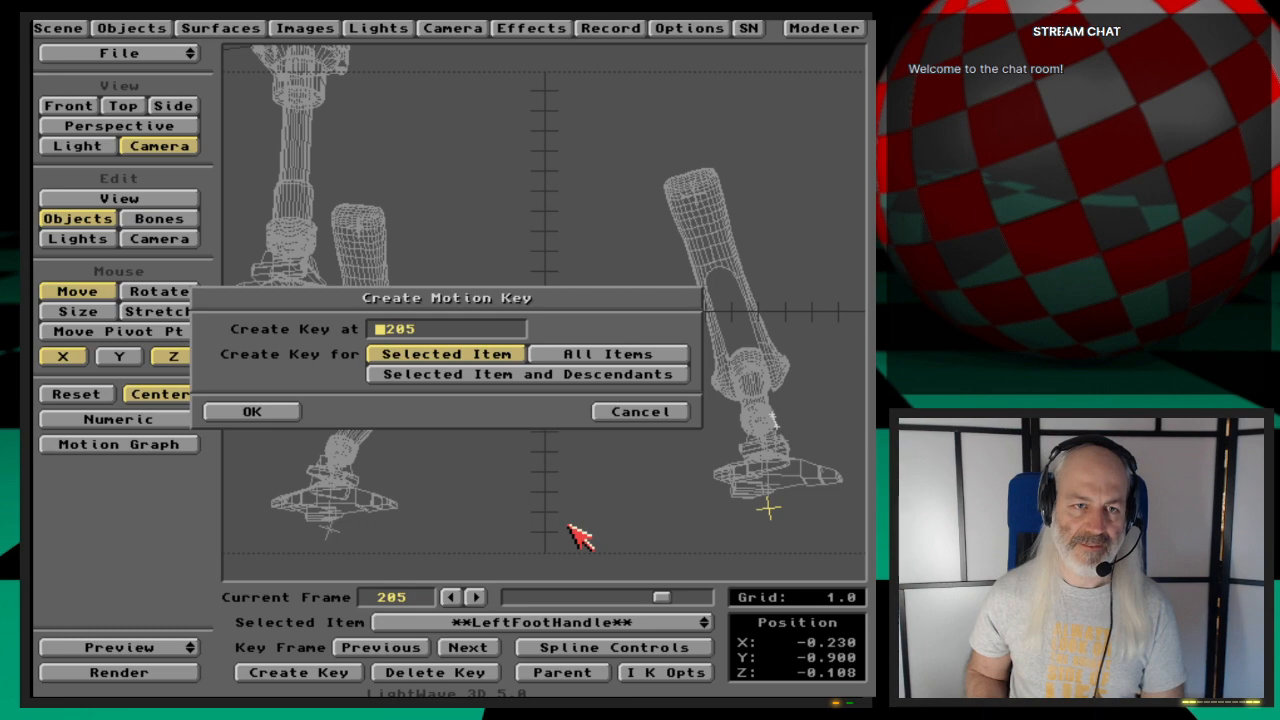
key("Return")
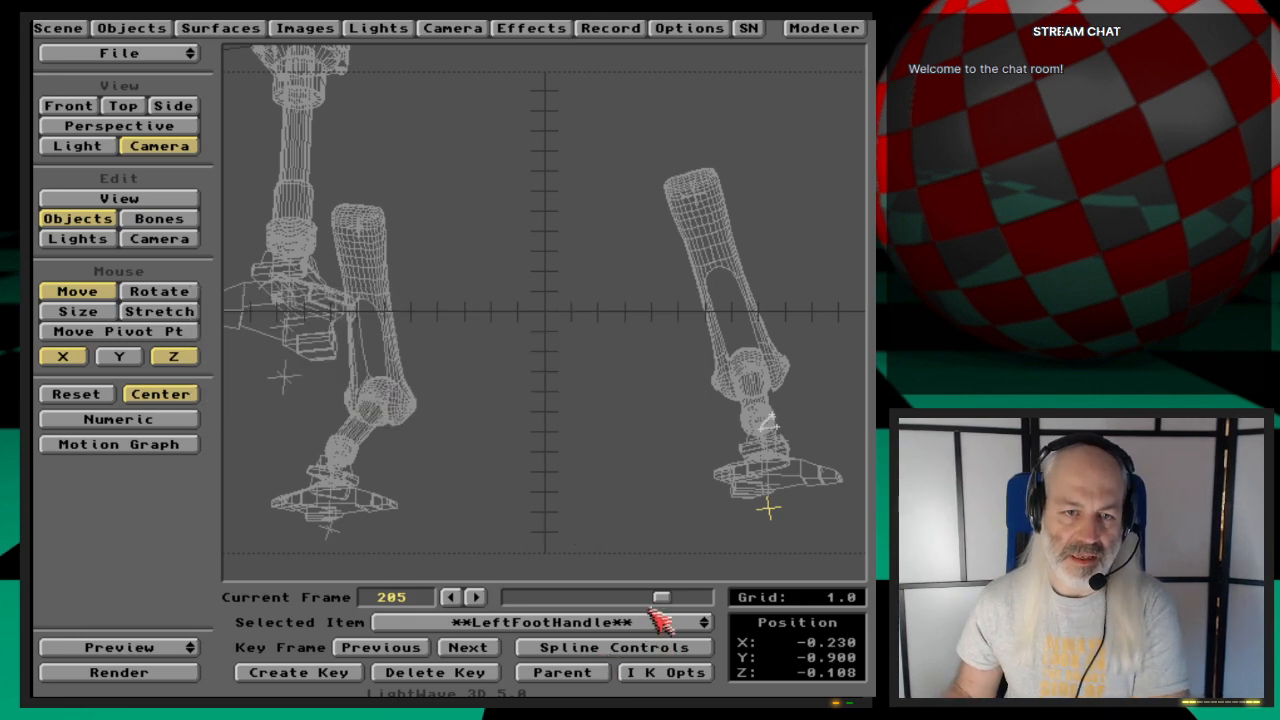
Step: At frame 81, compare the inverse kinematics options and bank limits of --LeftGearSubParent-- and --RightGearSubParent--
left_click_drag(659, 598, 729, 524)
left_click(690, 673)
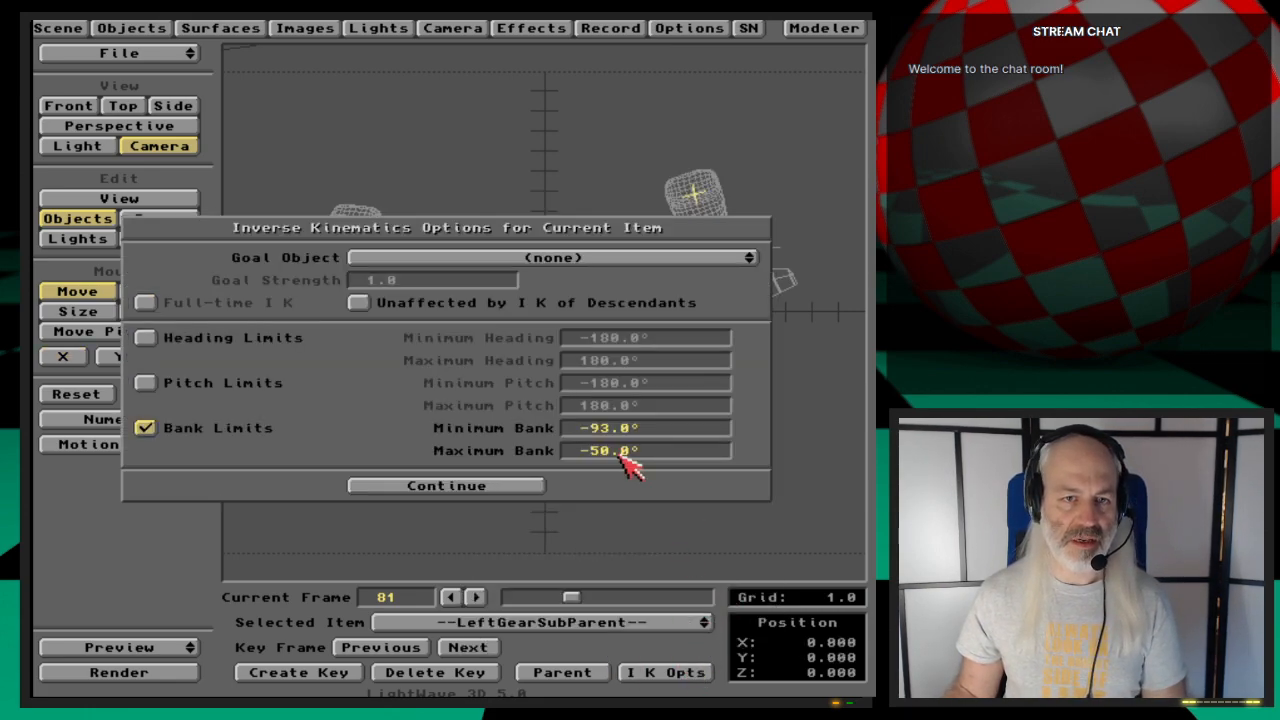
left_click(522, 488)
left_click_drag(657, 615, 690, 484)
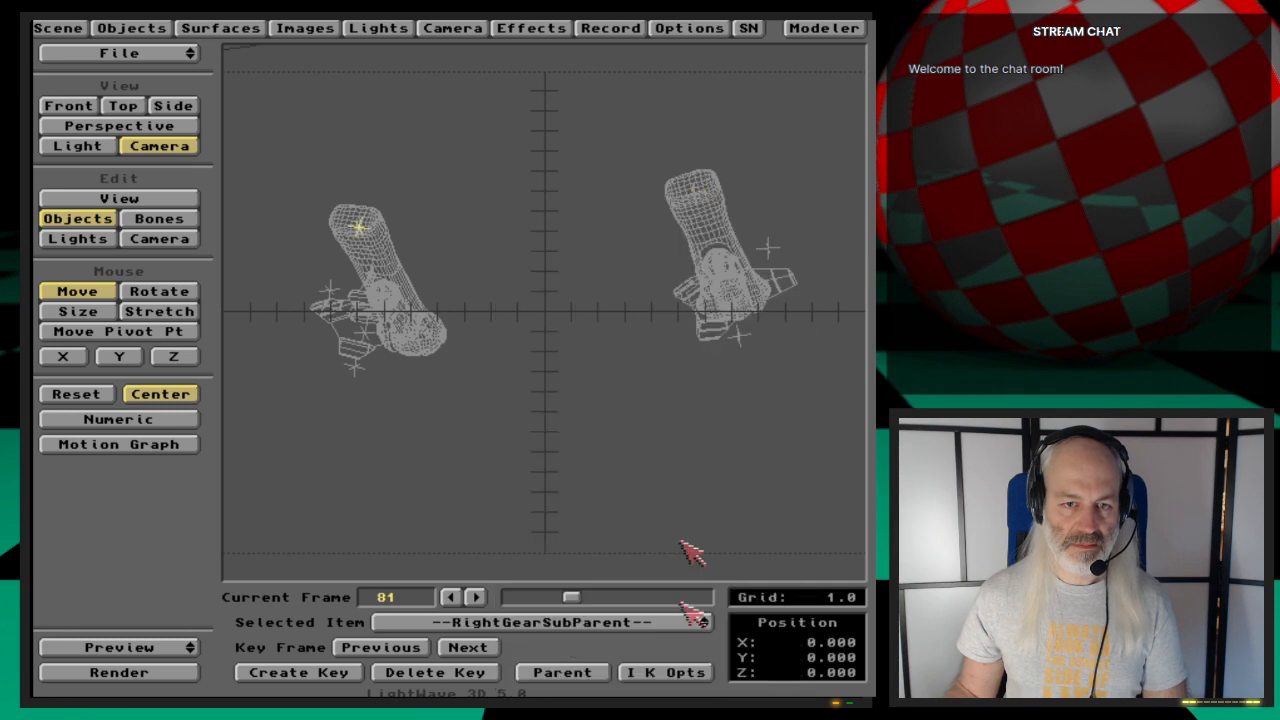
left_click(690, 673)
left_click(546, 487)
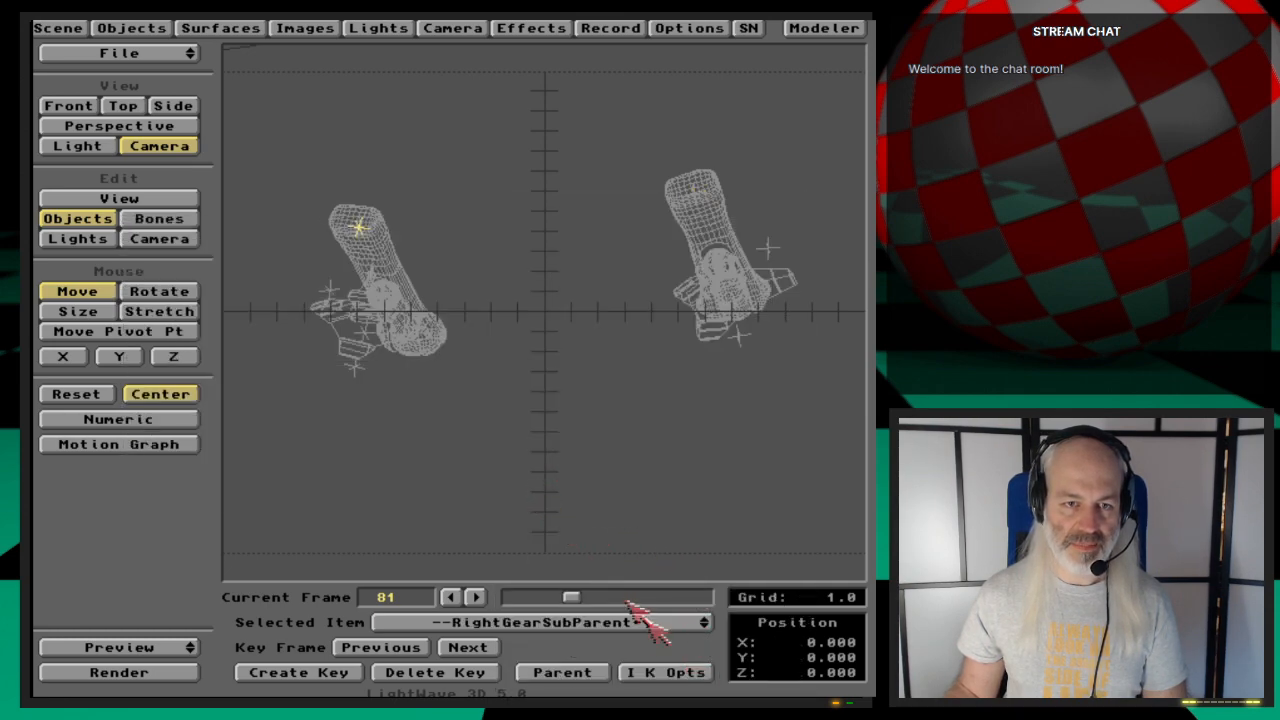
Step: Examine the inverse kinematics options of the gear parent items, including --LeftGearParent--
left_click_drag(650, 622, 678, 544)
left_click(690, 673)
left_click(516, 490)
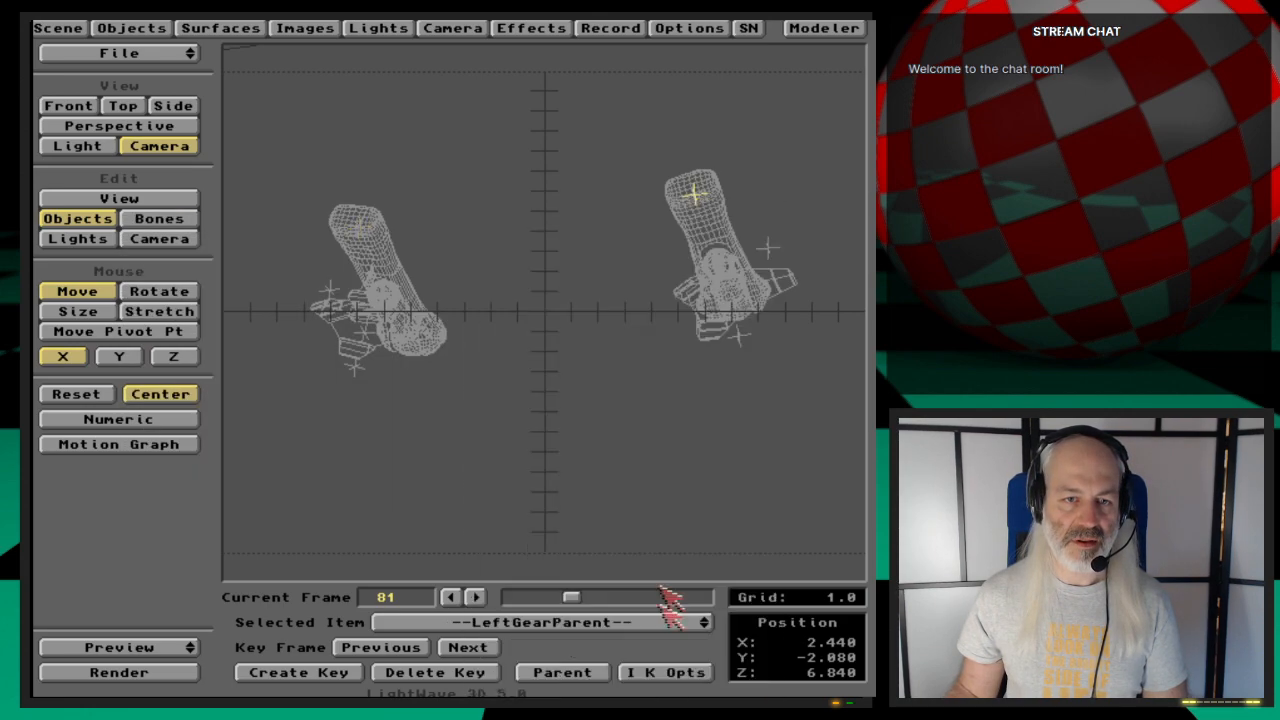
left_click(683, 673)
left_click(540, 486)
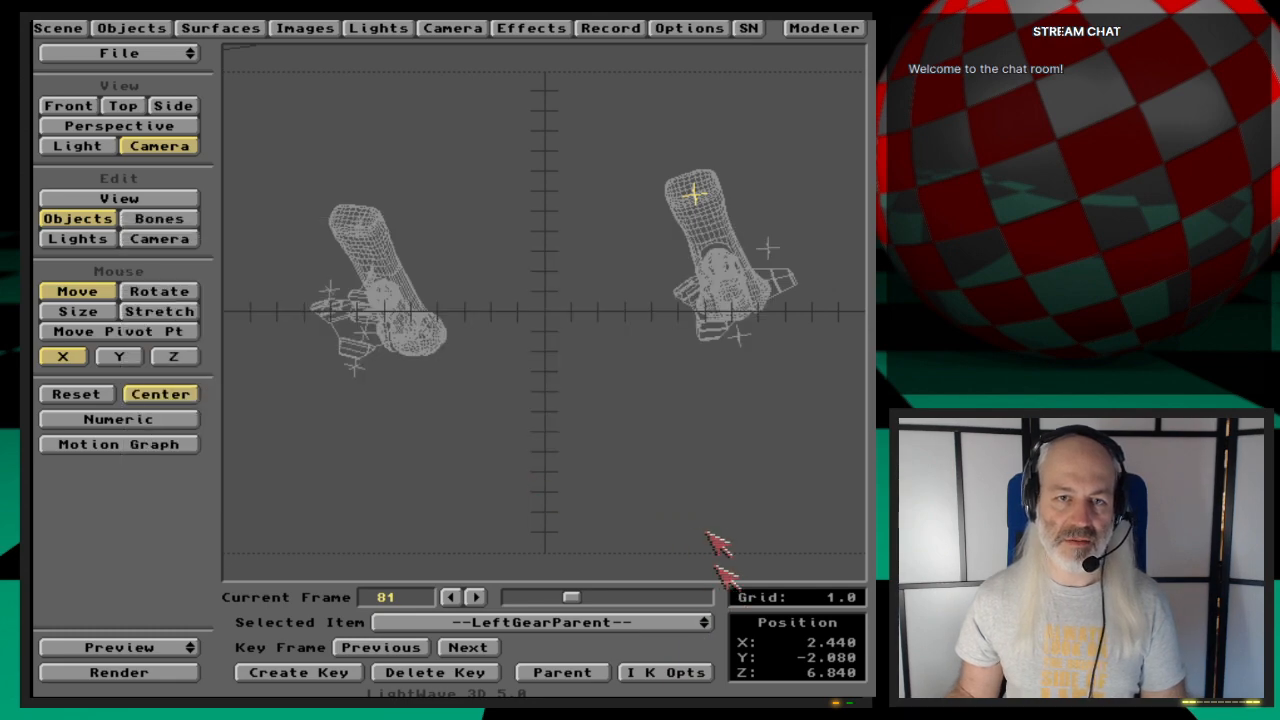
Step: Save the scene and scrub to frame 260 to check the final pose of both legs
key("s")
key("Return")
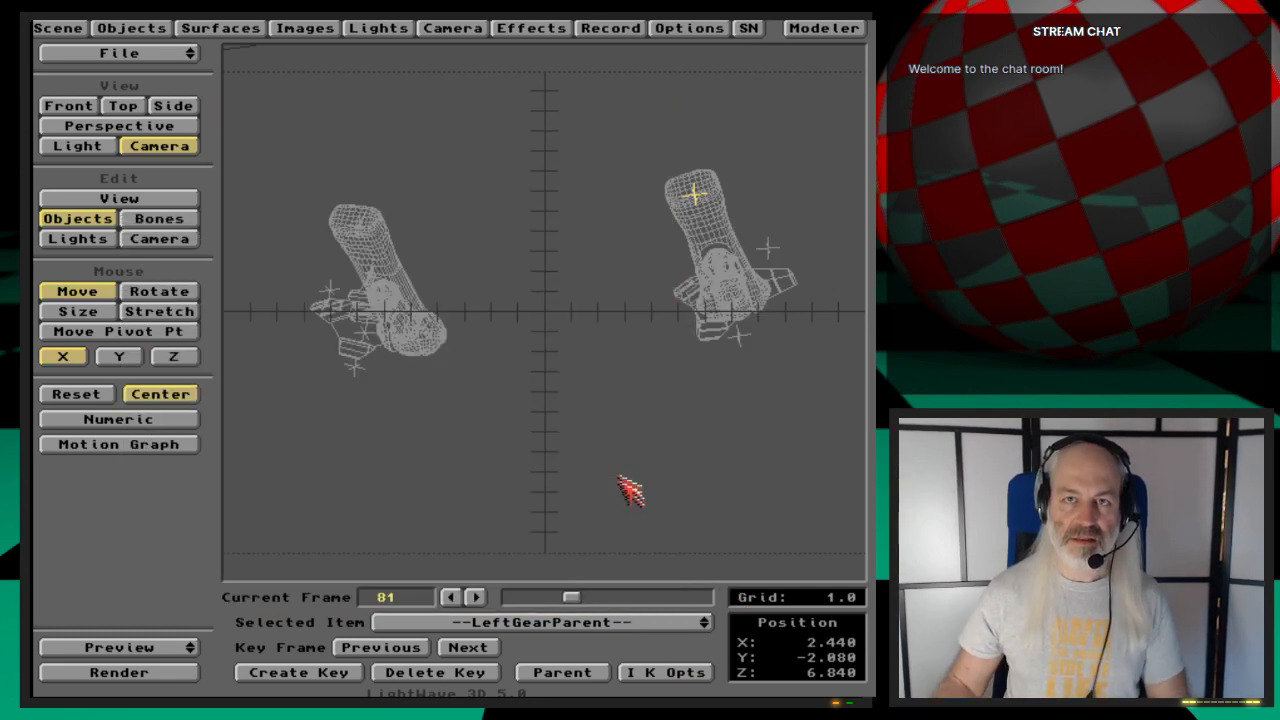
left_click_drag(577, 598, 690, 598)
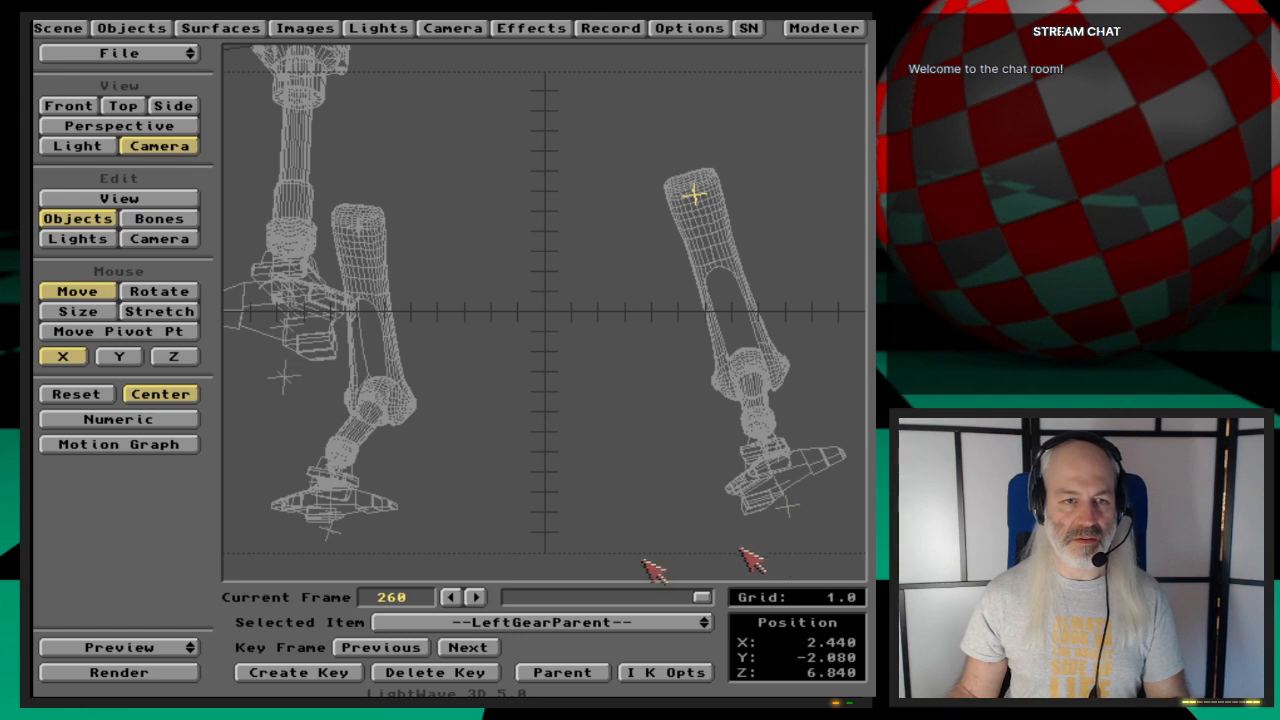
Step: Go through the keyframes of **LeftFootHandle** and delete its motion key at frame 255 for the selected item
left_click_drag(623, 622, 652, 661)
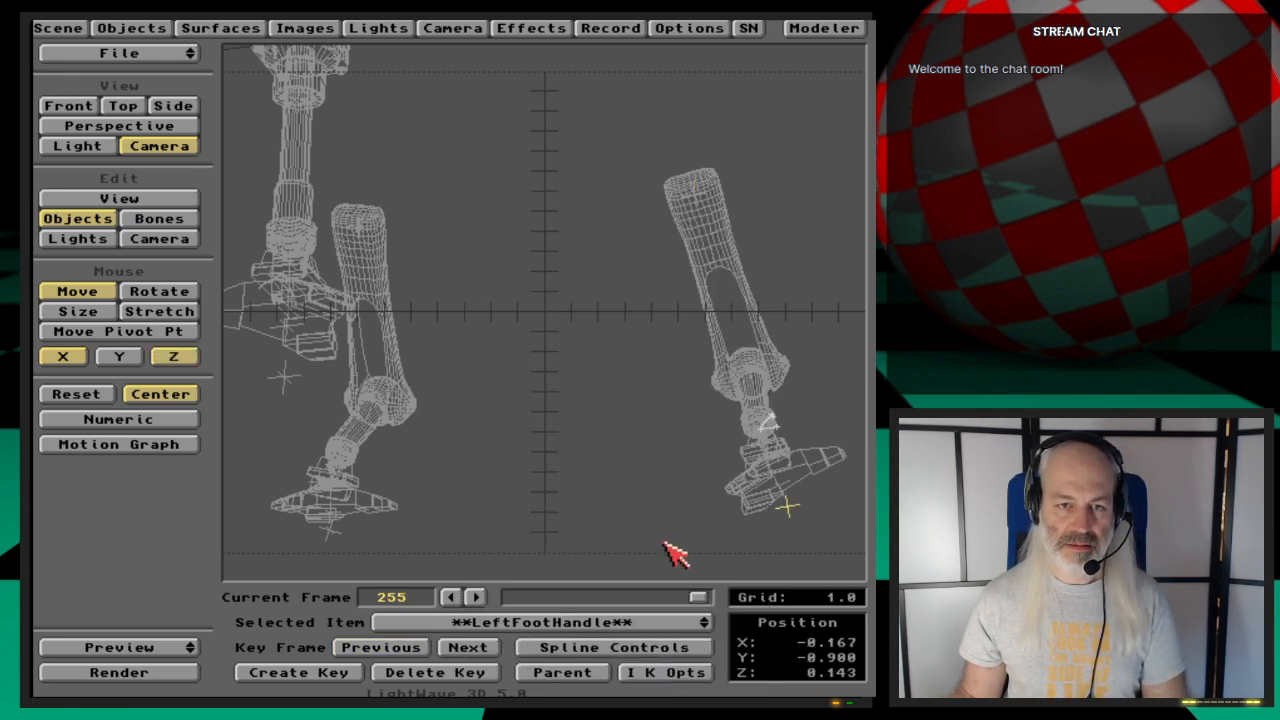
key("shift+Left")
key("shift+Right")
key("shift+Right")
key("shift+Right")
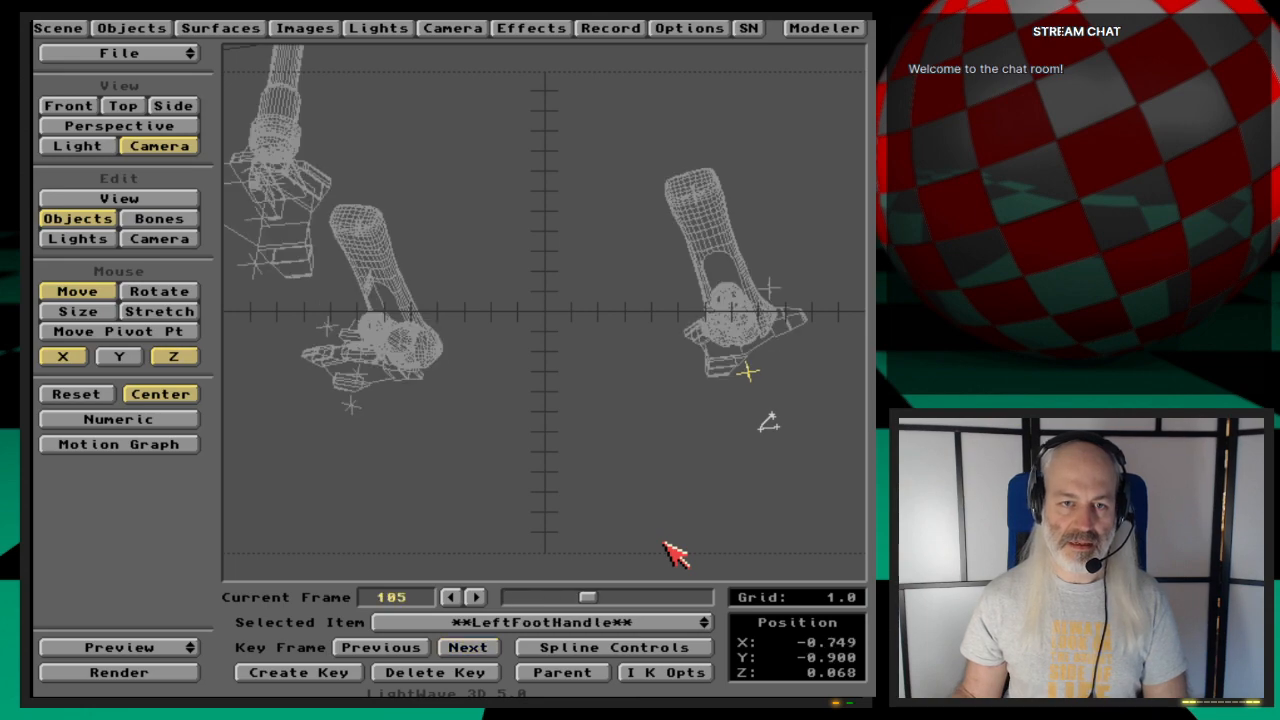
key("shift+Right")
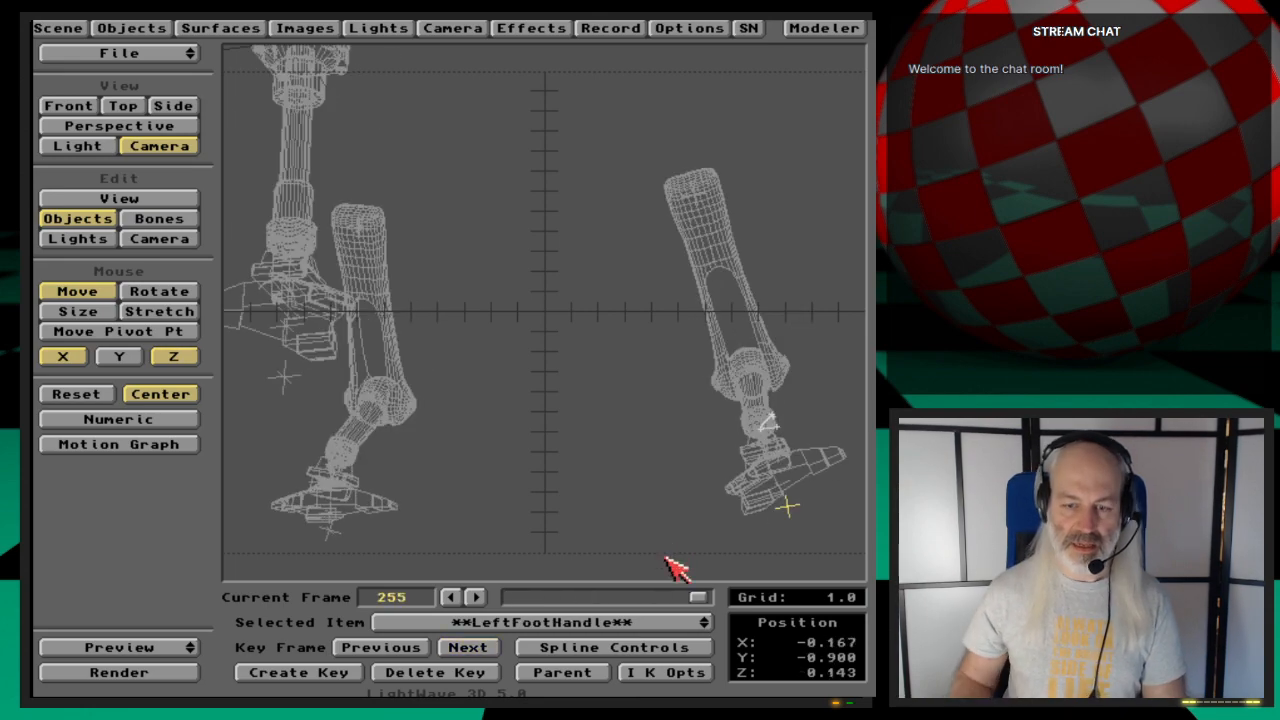
key("Delete")
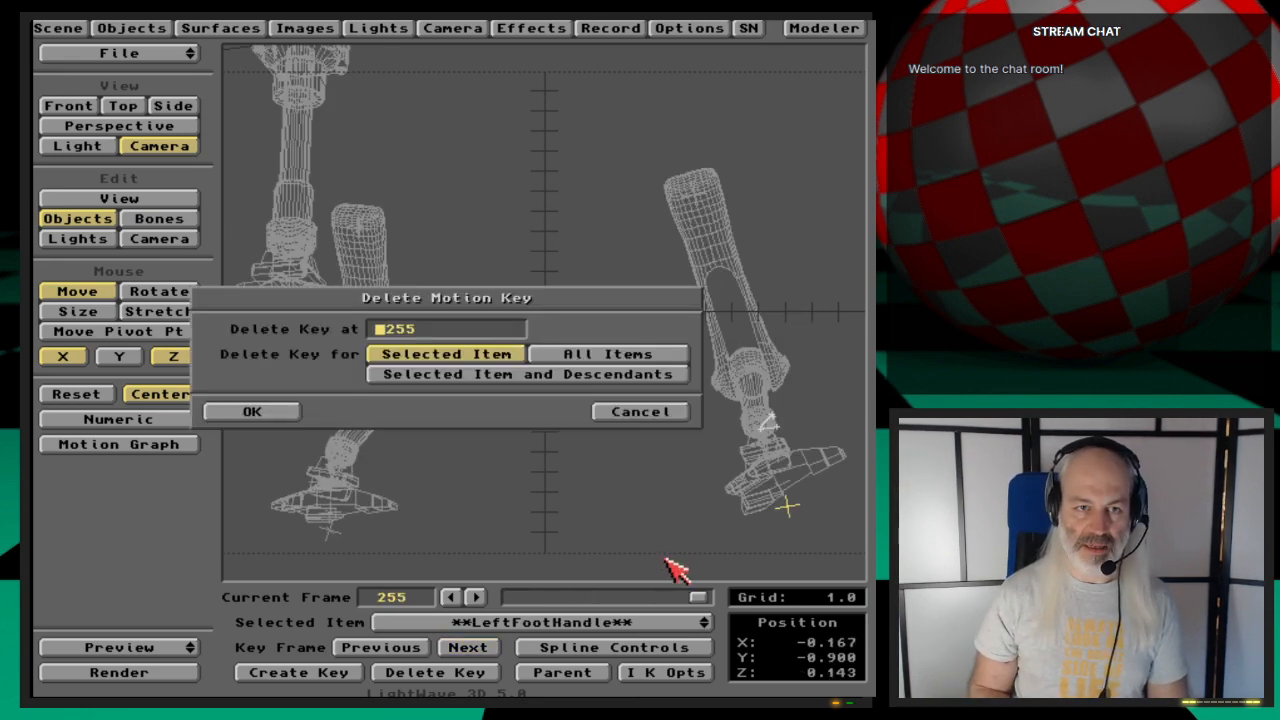
key("Return")
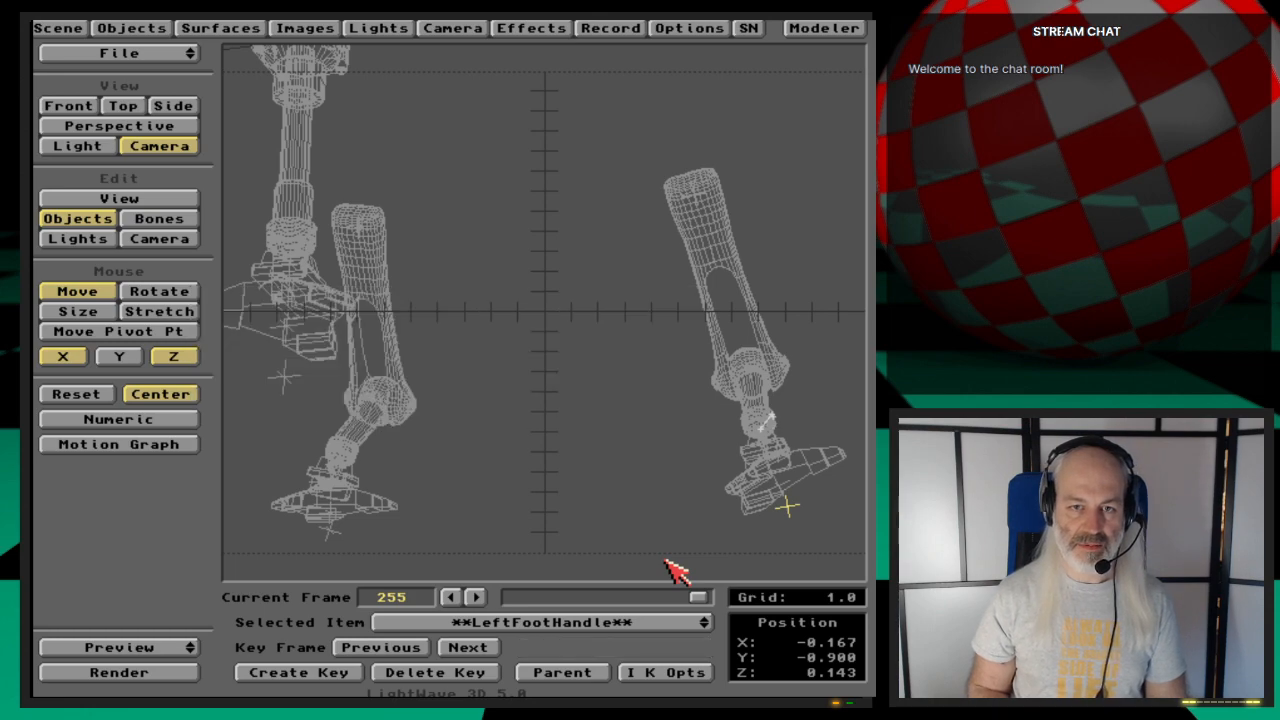
Step: Refresh the pose at frame 255 and save the scene over Shuttle-LandingGearIK
key("Left")
key("s")
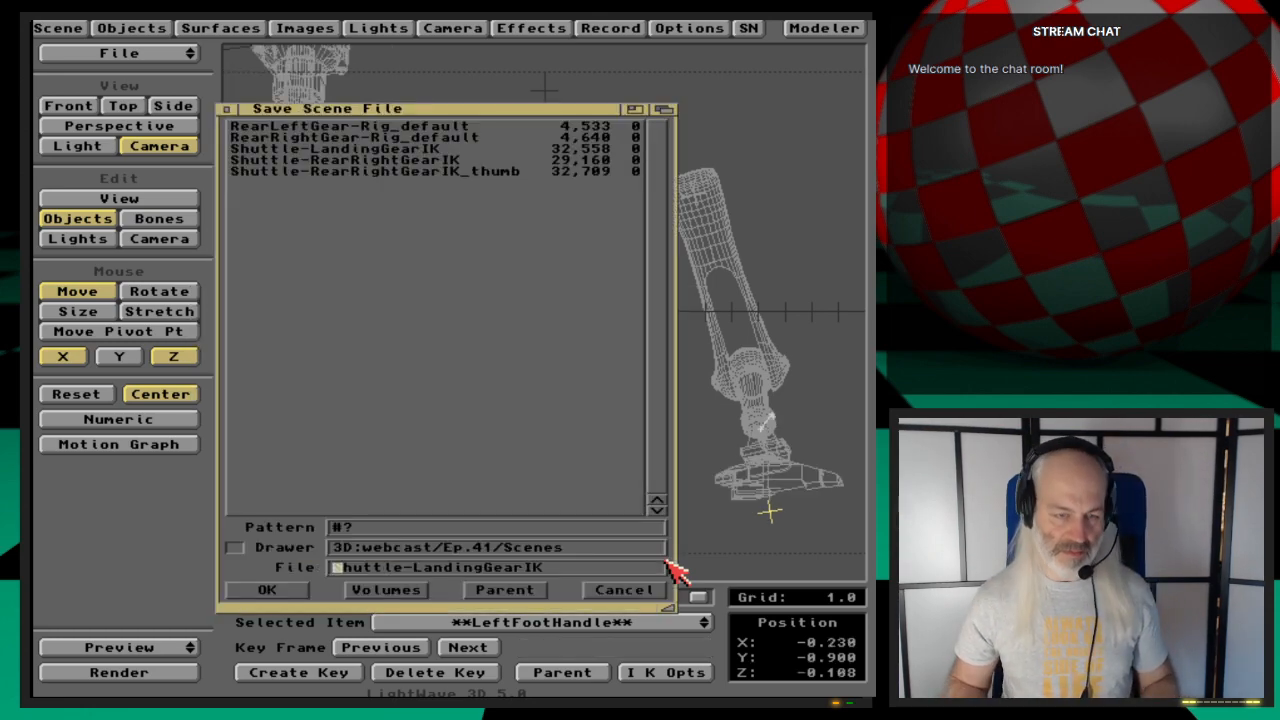
key("Return")
key("Return")
Step: Show all objects, including the shuttle hull, through the scene overview and save the scene again as Shuttle-LandingGearIK
left_click(45, 29)
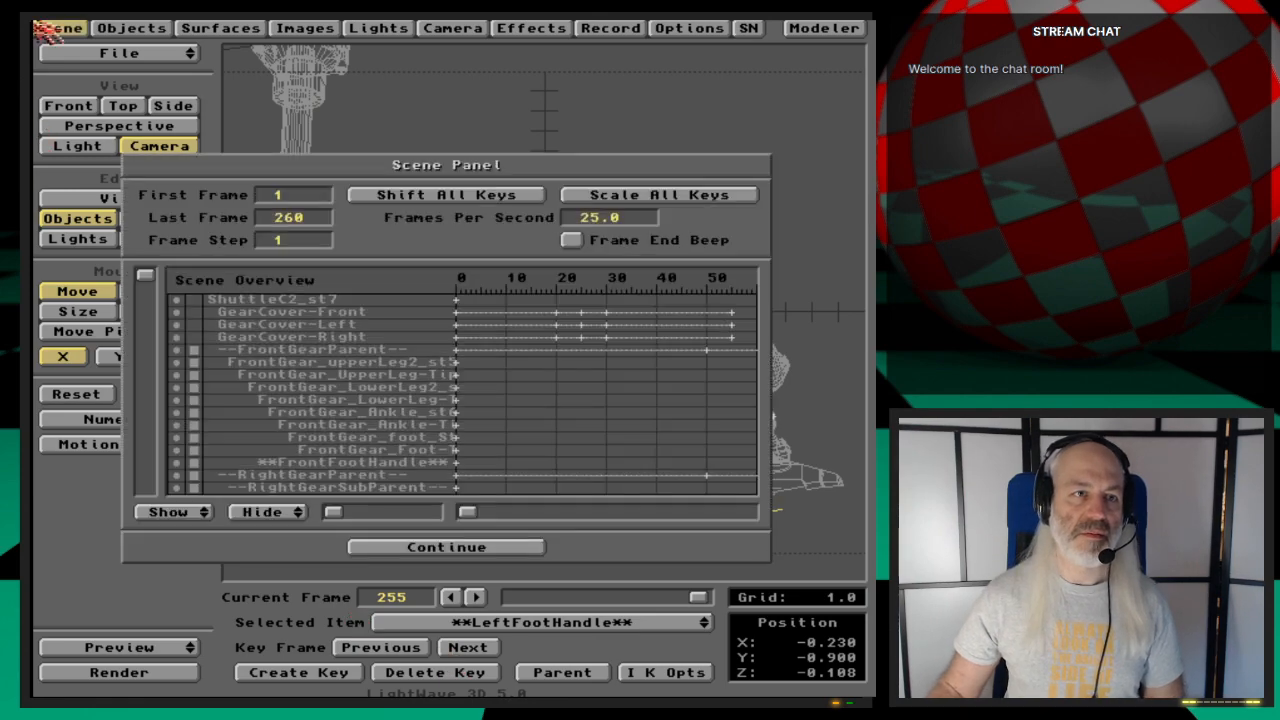
left_click_drag(200, 515, 215, 586)
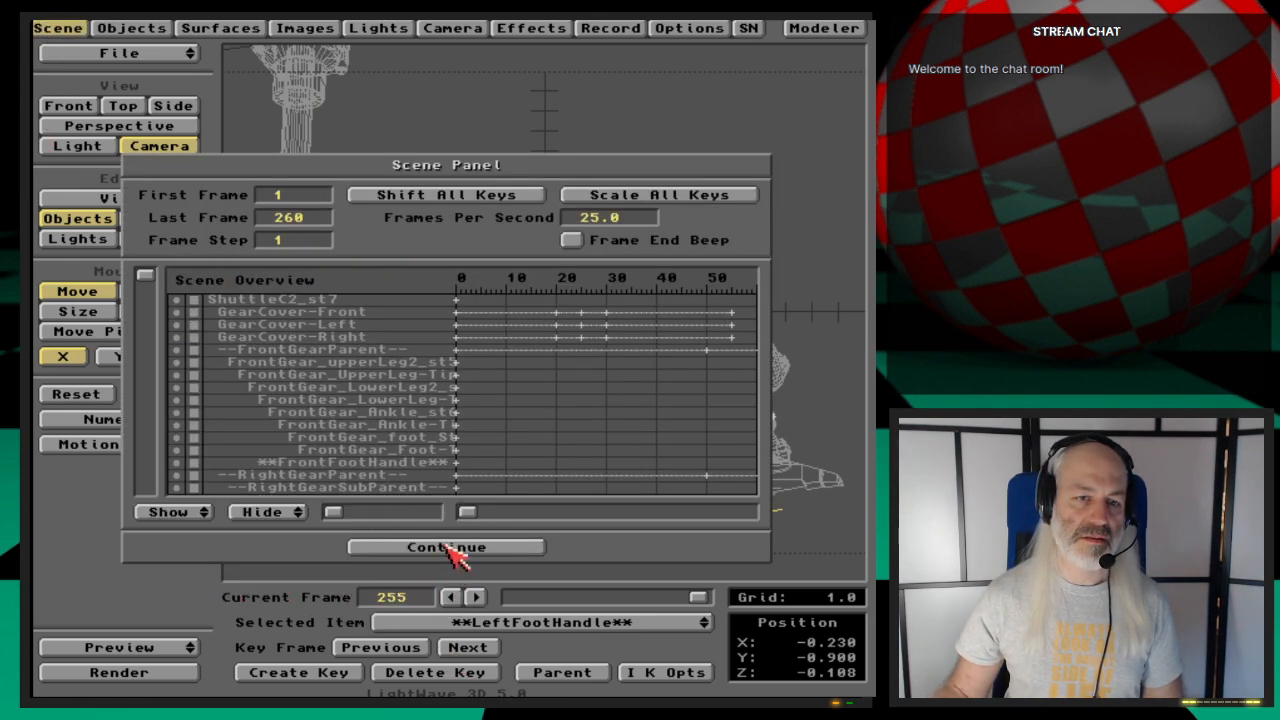
left_click(447, 550)
key("s")
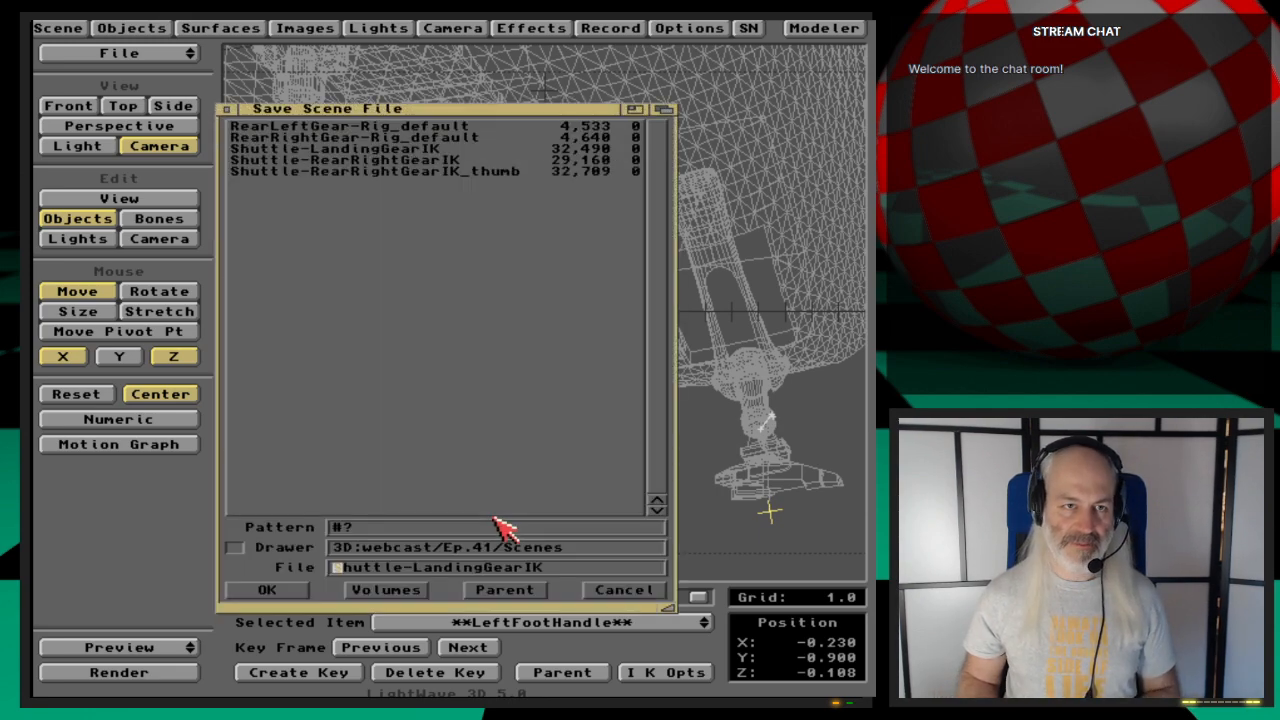
key("Return")
Step: Make a wireframe preview of frames 1 to 260 with a frame step of 1
left_click_drag(190, 648, 188, 618)
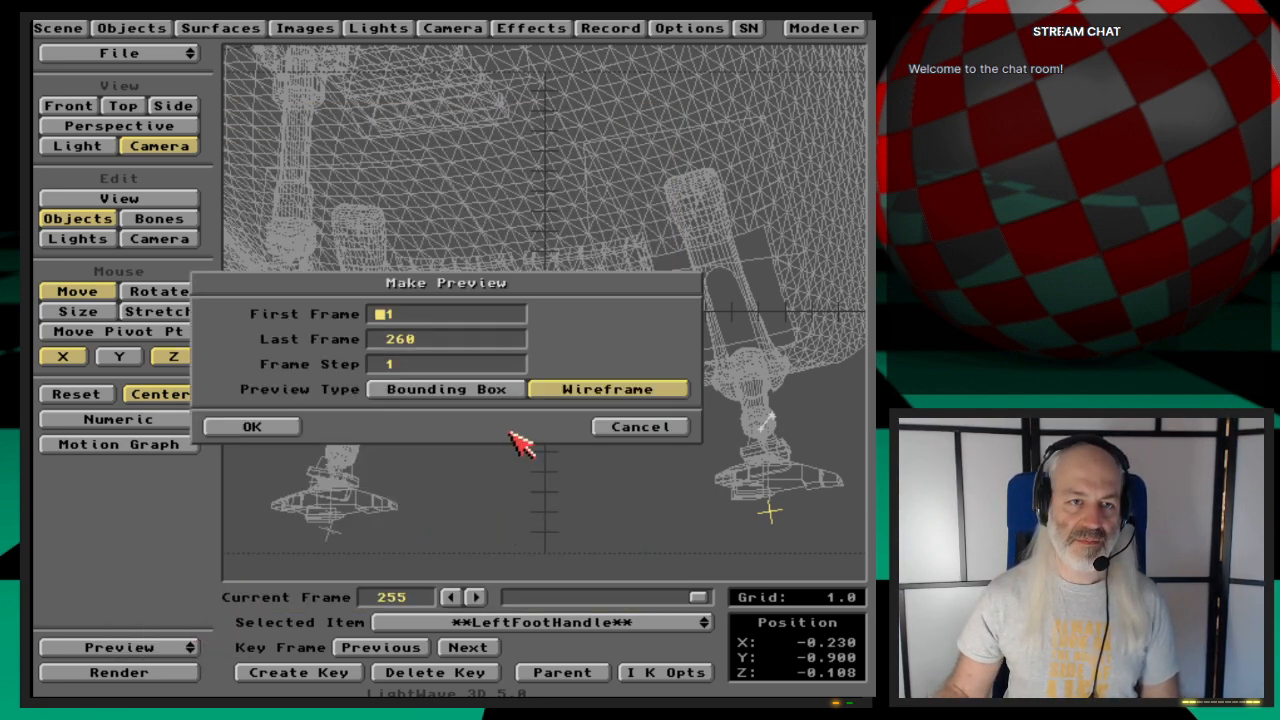
left_click(252, 427)
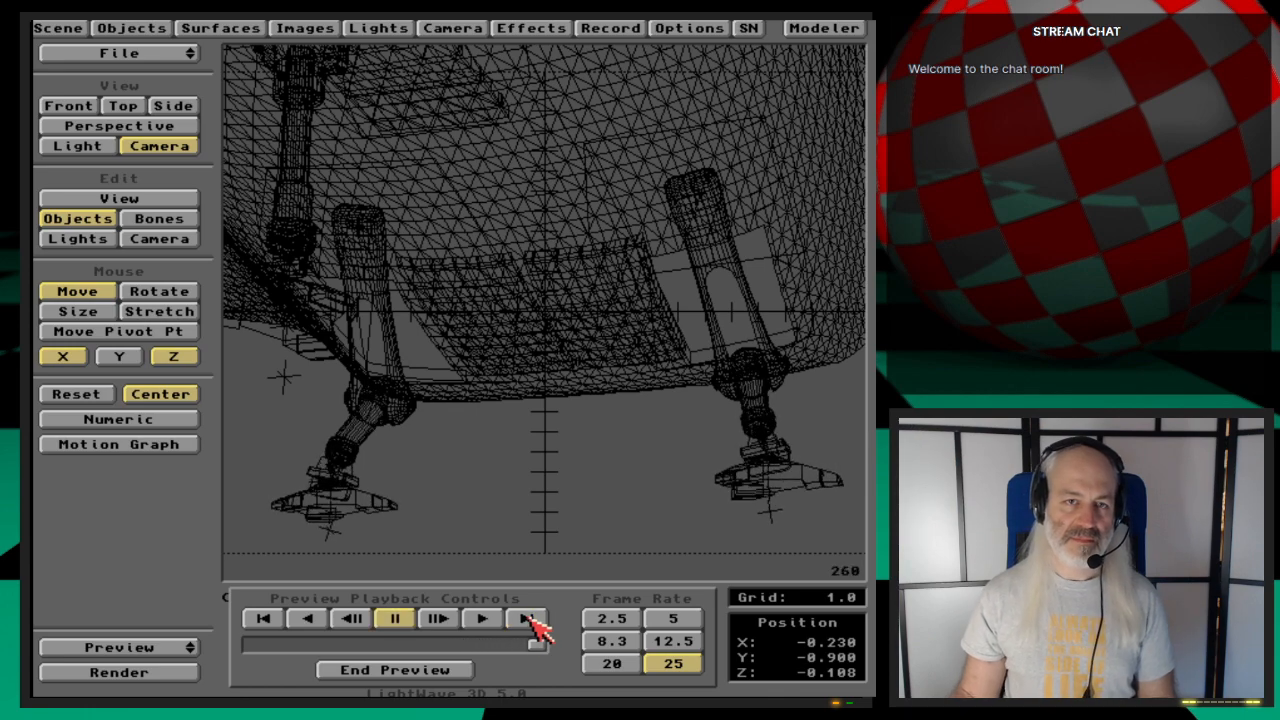
Step: End the preview, then move and rotate the camera to heading -14.40° and pitch -19.20°, and create its key at frame 0
left_click(420, 670)
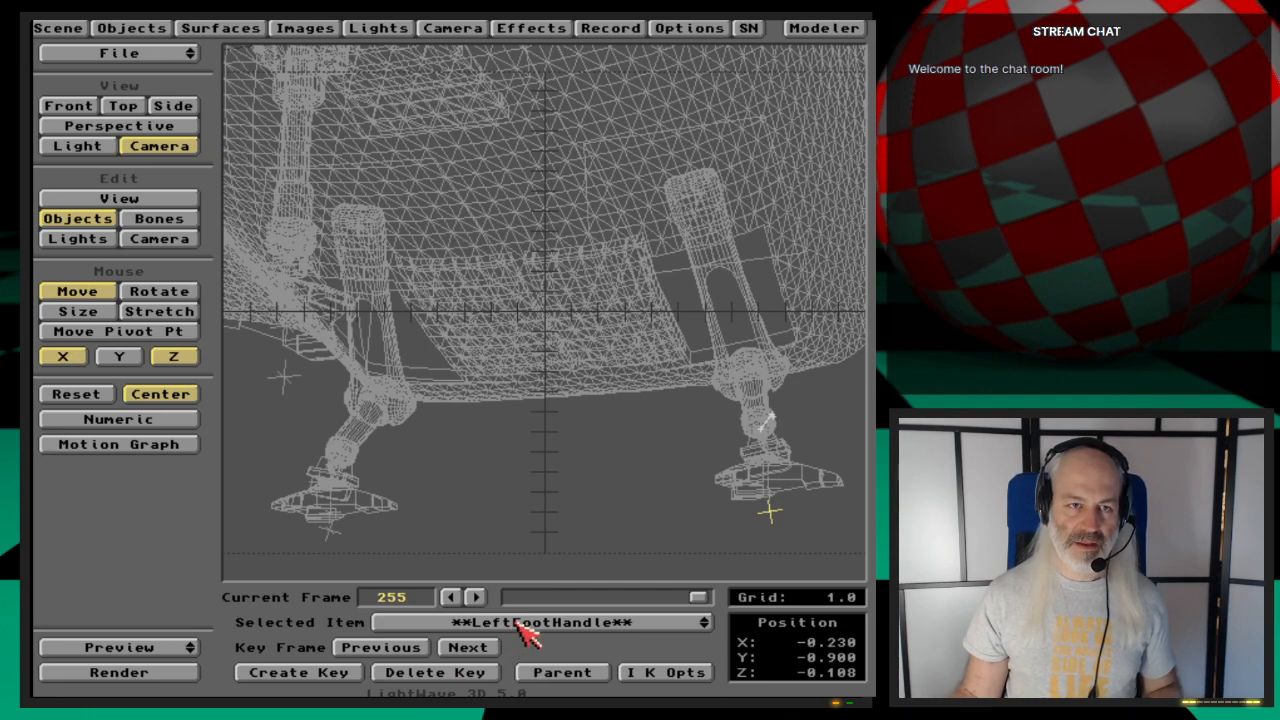
left_click(152, 240)
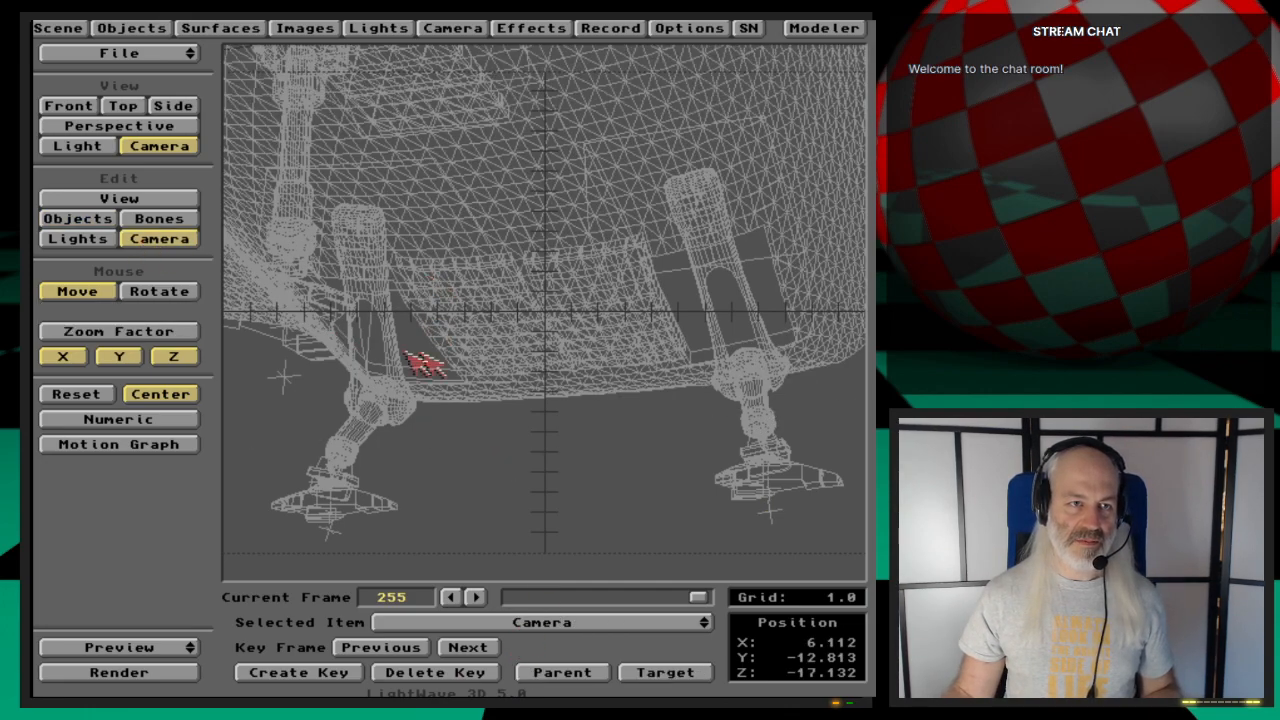
left_click_drag(490, 400, 504, 452)
key("y")
mouse_move(493, 376)
left_mouse_down()
mouse_move(488, 397)
mouse_move(494, 376)
left_mouse_up()
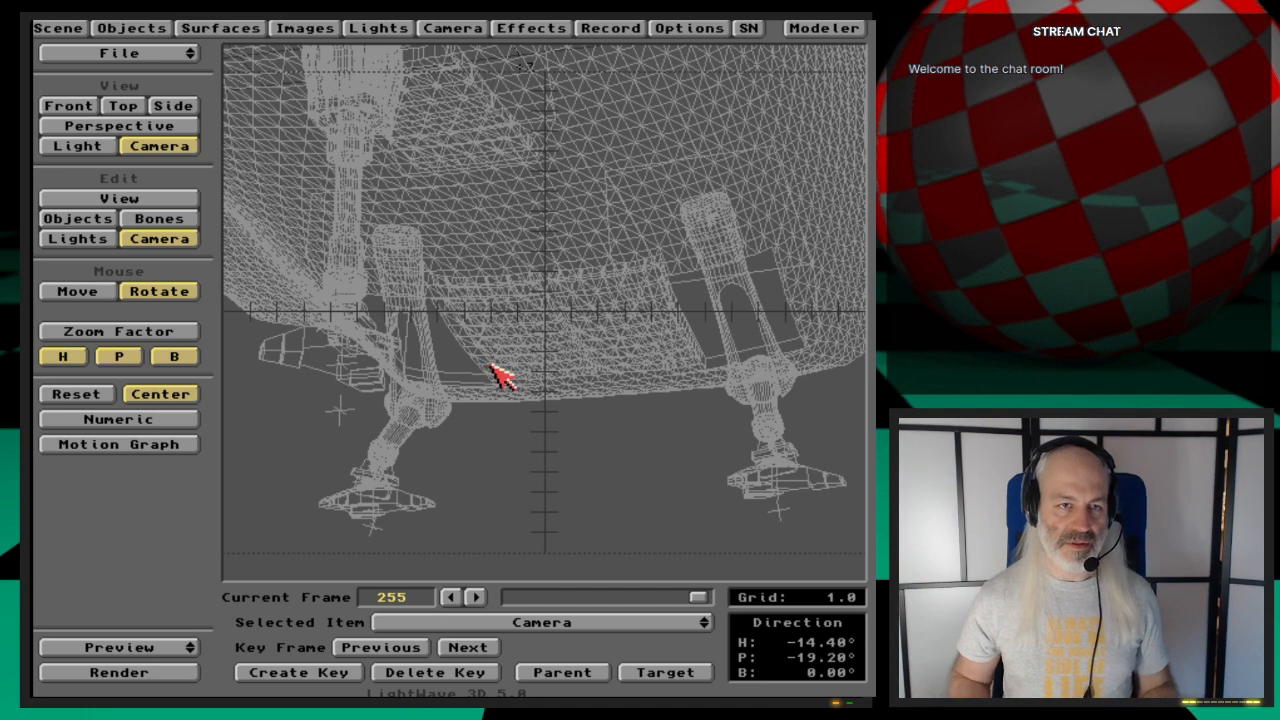
key("Return")
type("0")
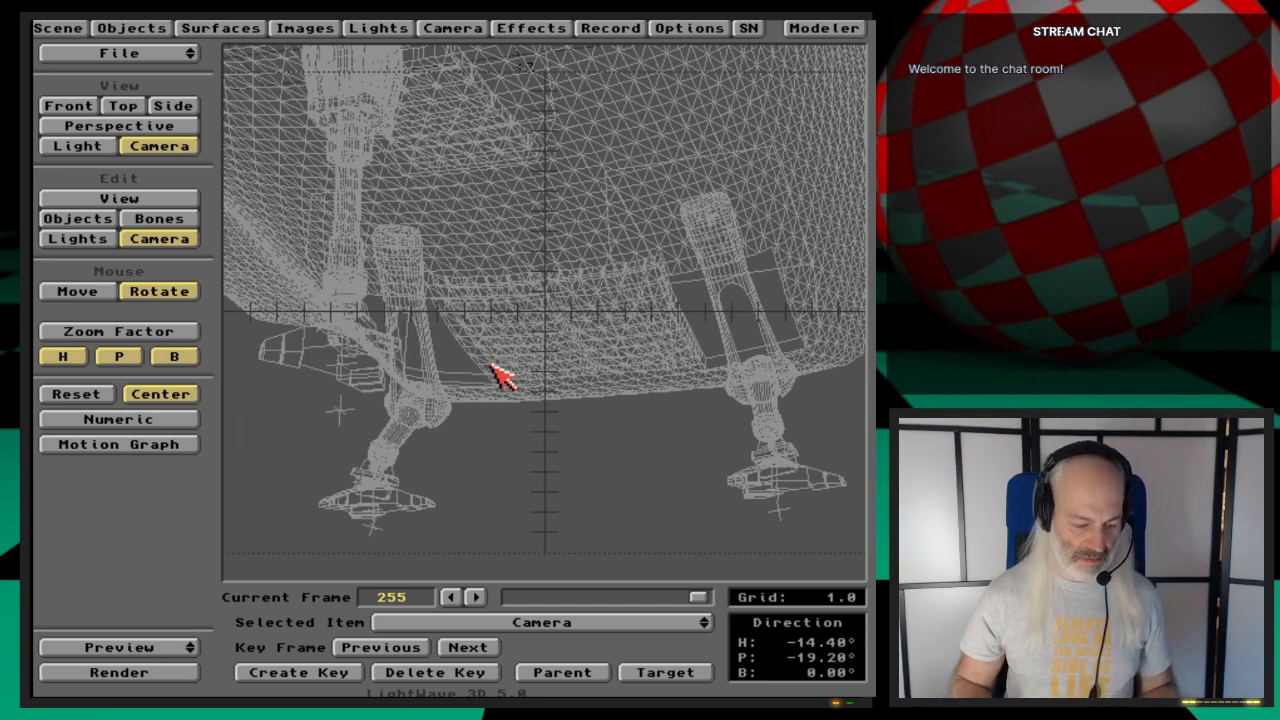
Step: Save the scene with the new camera view over Shuttle-LandingGearIK
key("s")
key("Return")
key("Return")
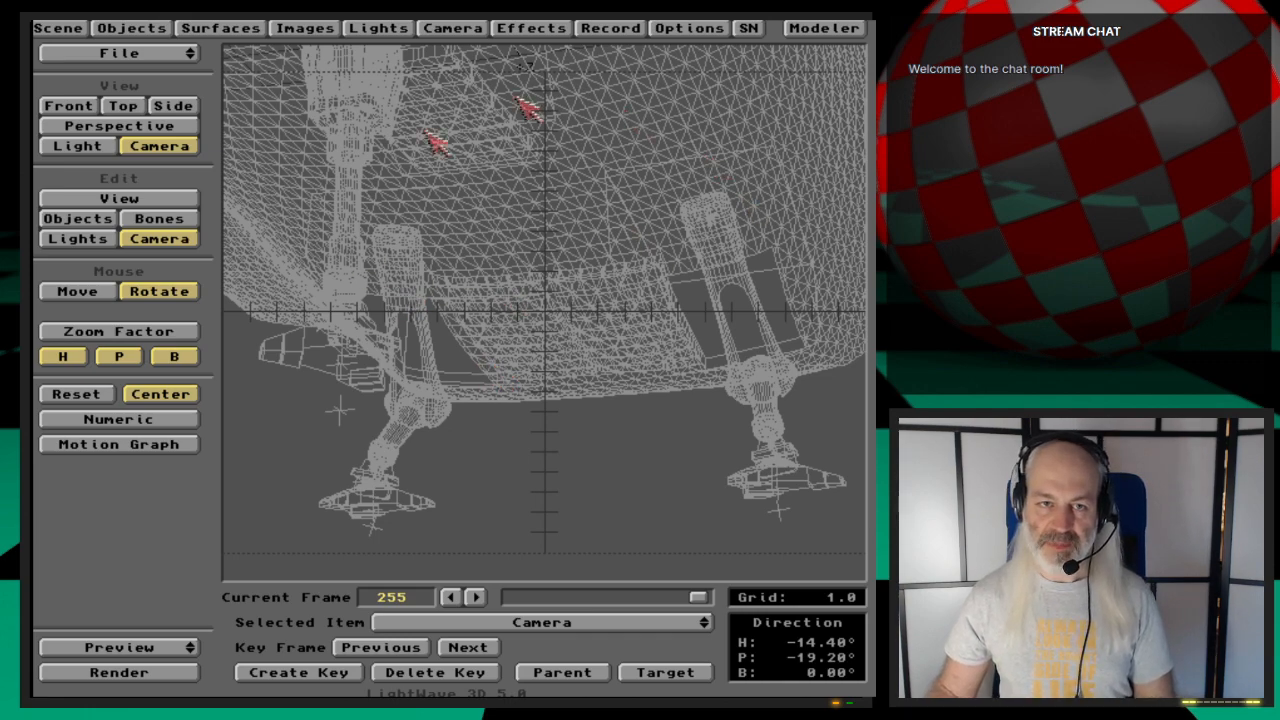
Step: Save all objects in the scene and return to the layout
left_click(140, 27)
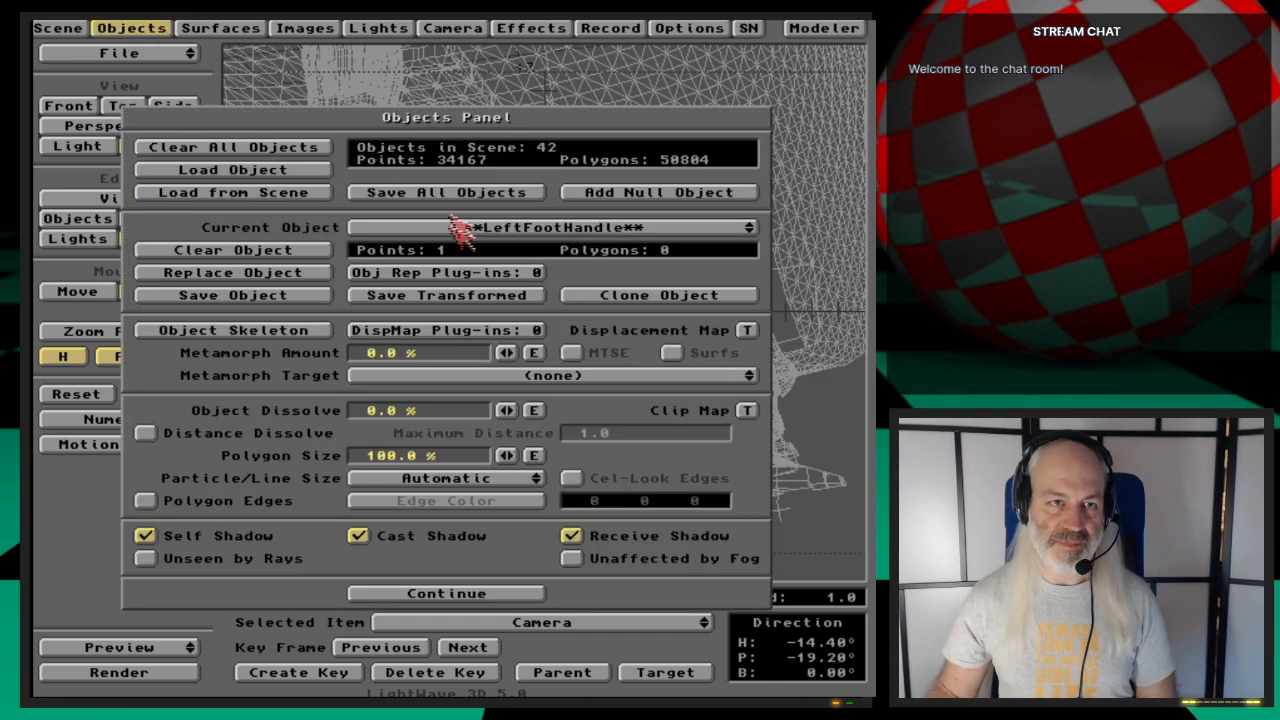
left_click(497, 192)
left_click(322, 382)
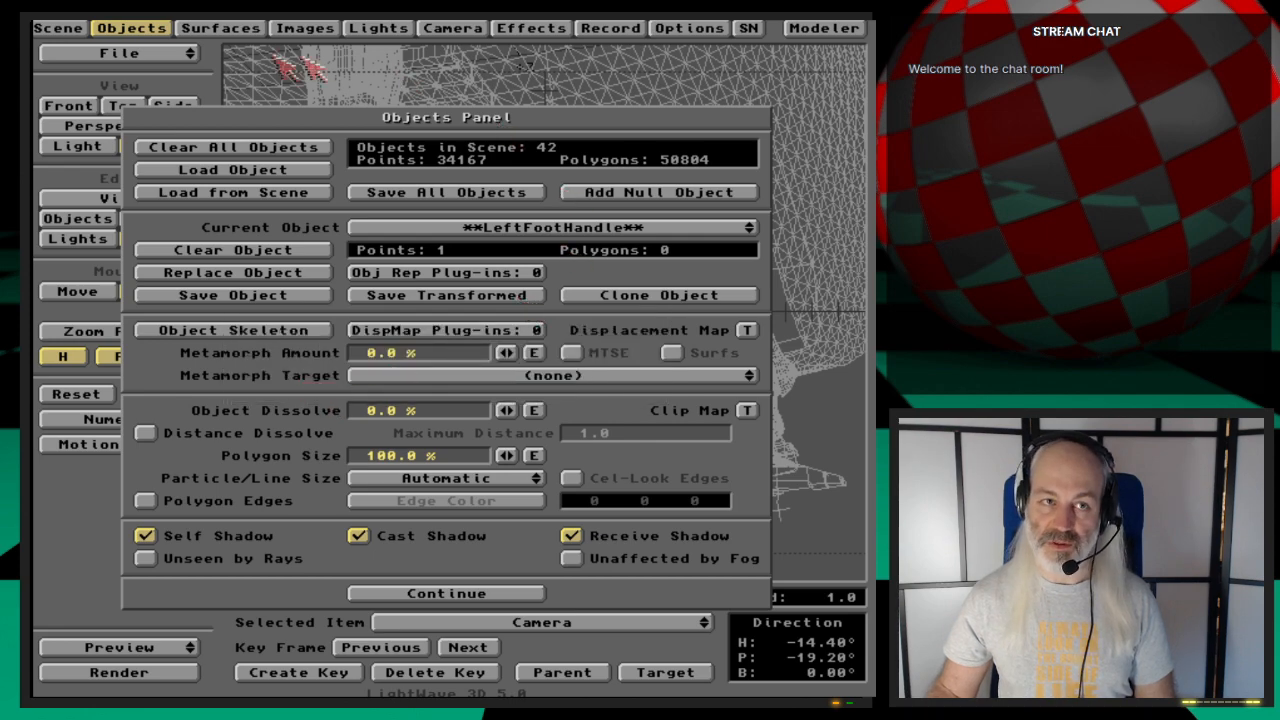
left_click(149, 27)
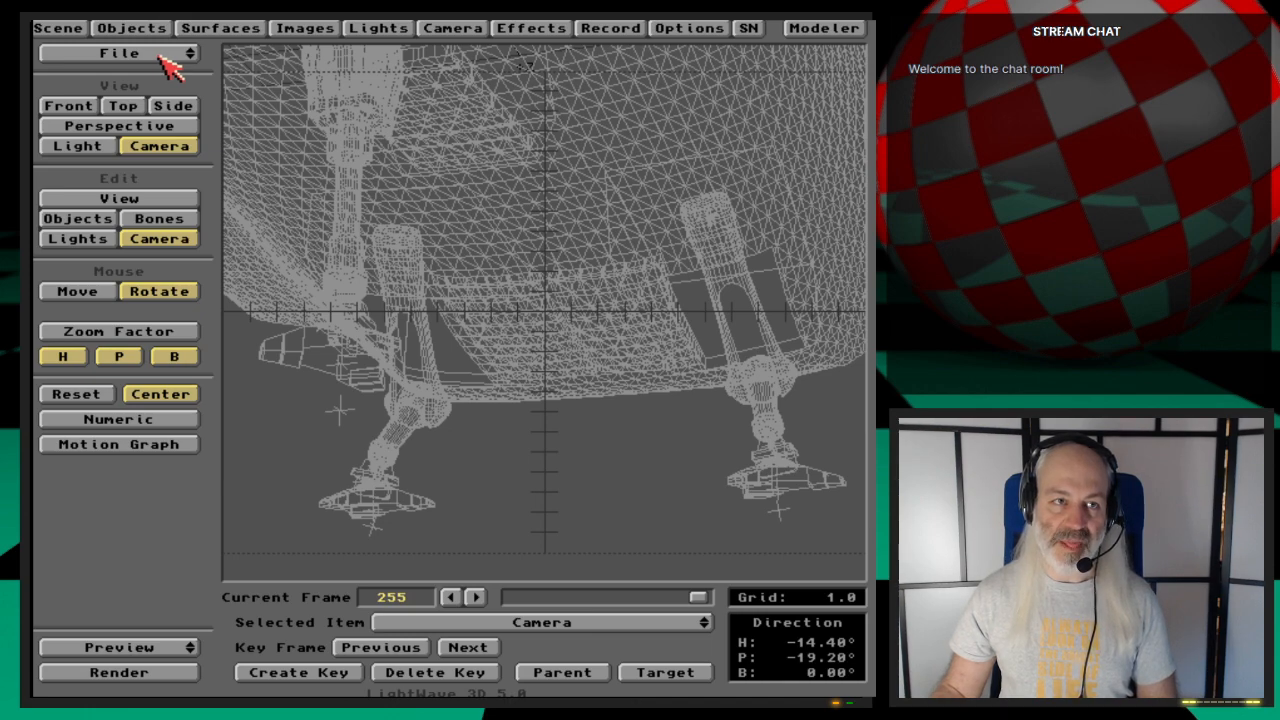
Step: Save the scene again as Shuttle-LandingGearIK in 3D:webcast/Ep.41/Scenes
left_click_drag(170, 66, 172, 105)
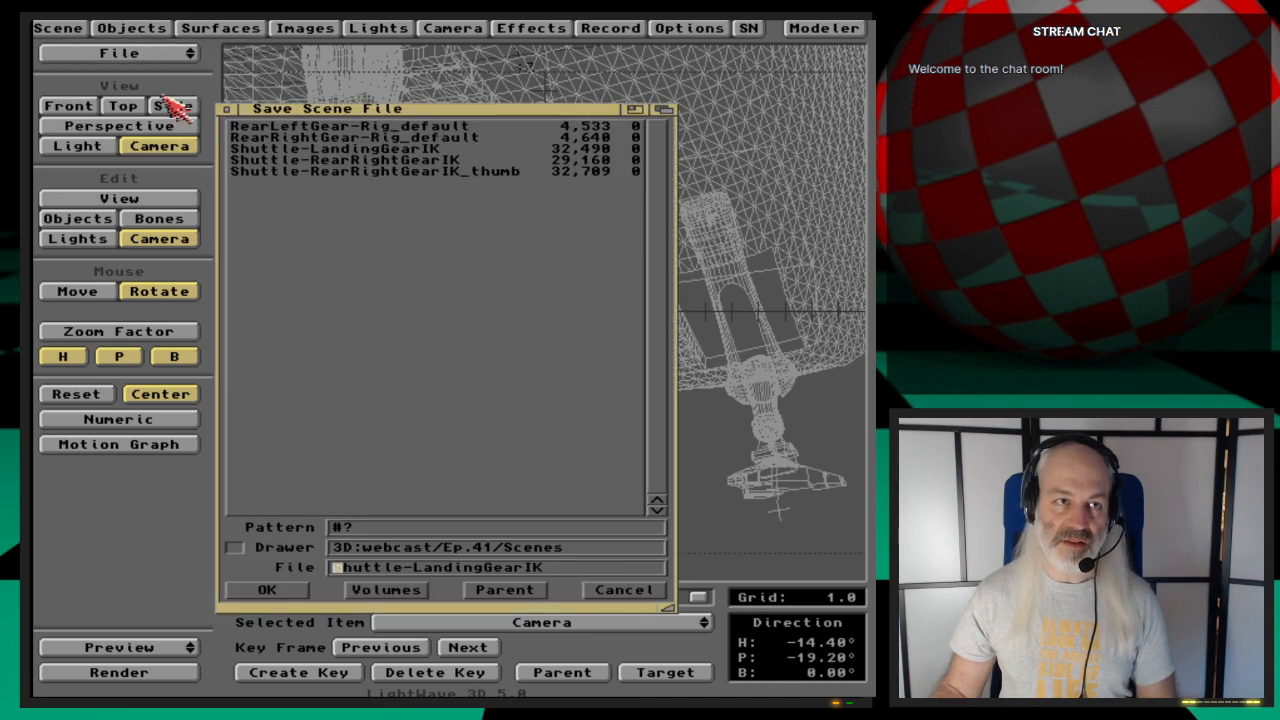
key("Return")
key("Return")
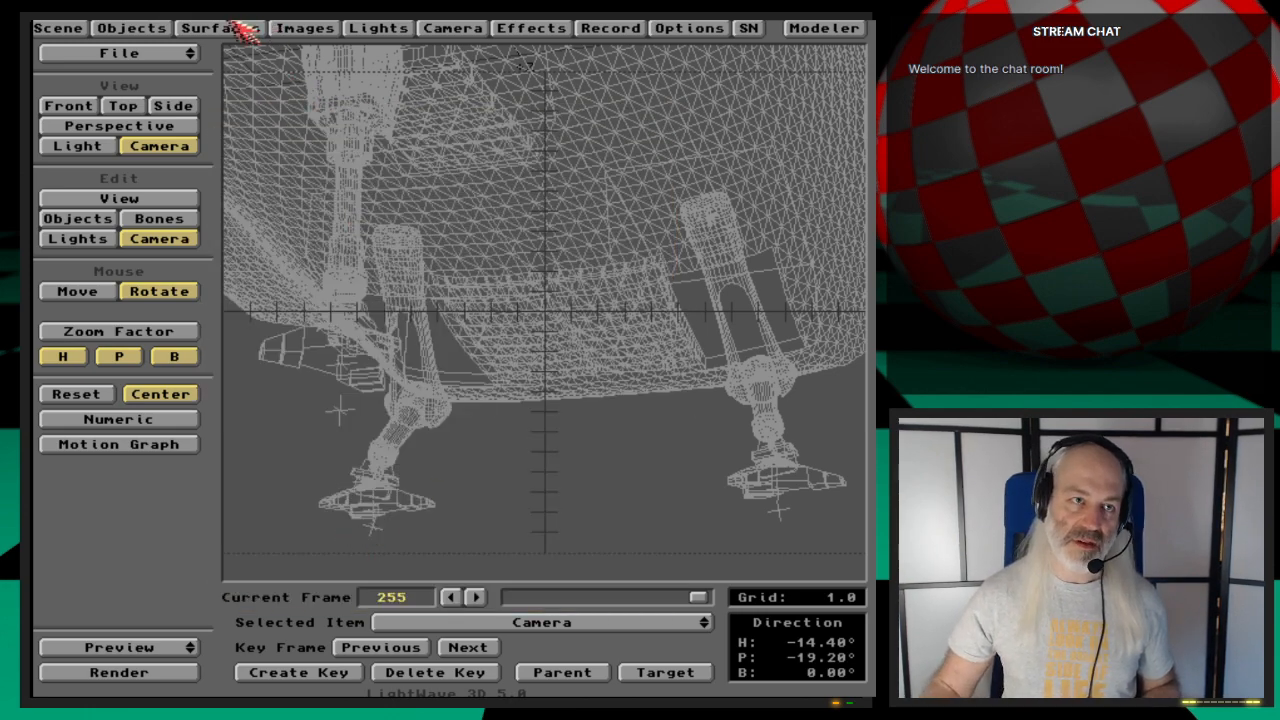
Step: Save all objects in the scene once more and quit LightWave
left_click(125, 27)
left_click(490, 197)
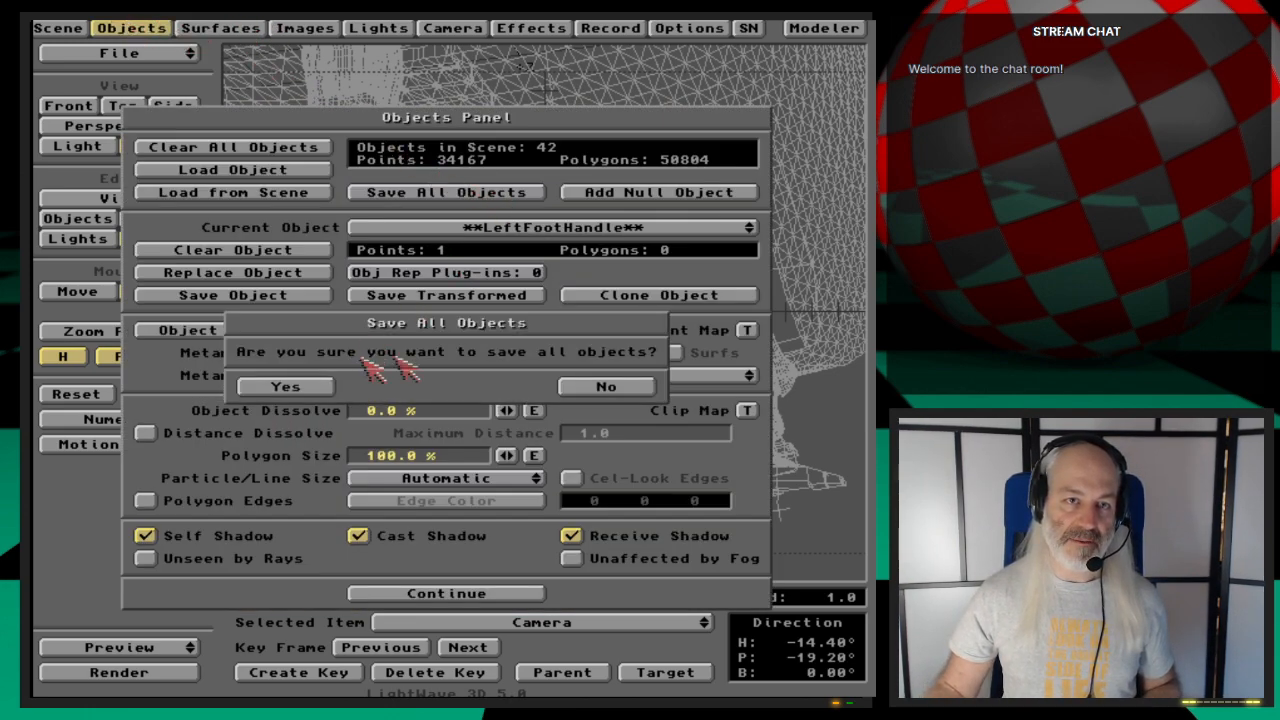
left_click(287, 386)
left_click(130, 28)
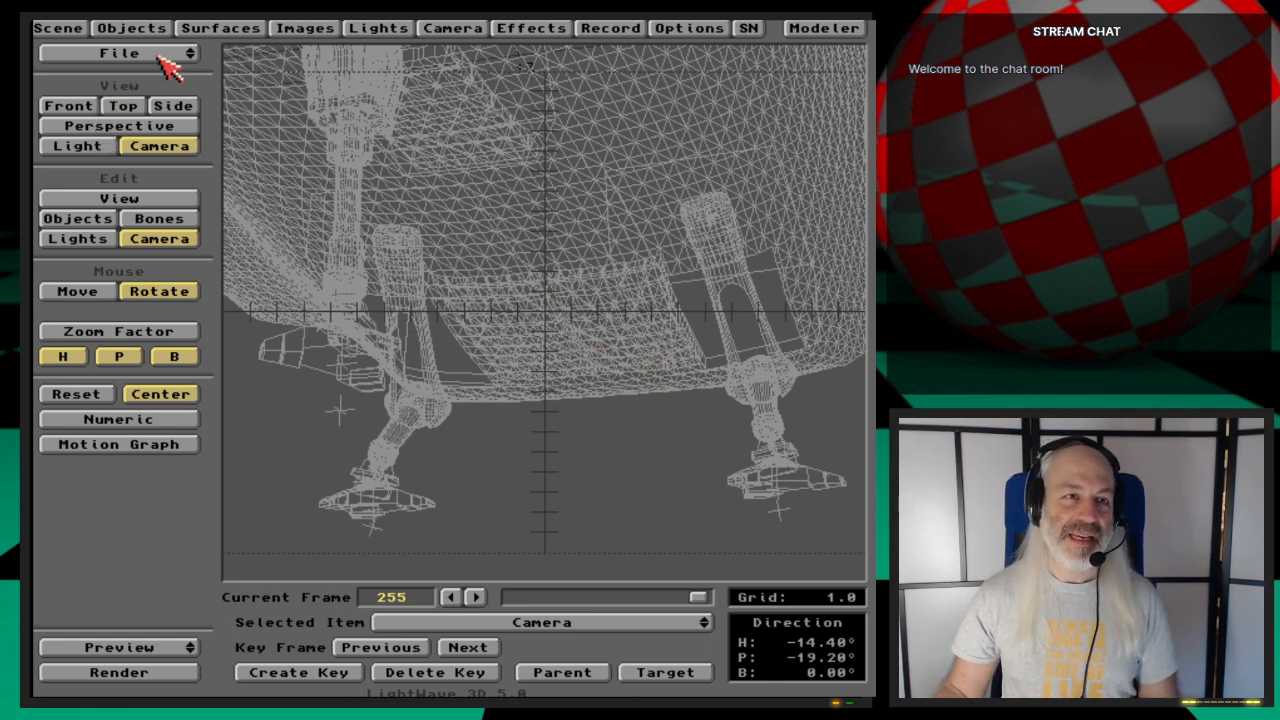
left_click_drag(165, 52, 175, 107)
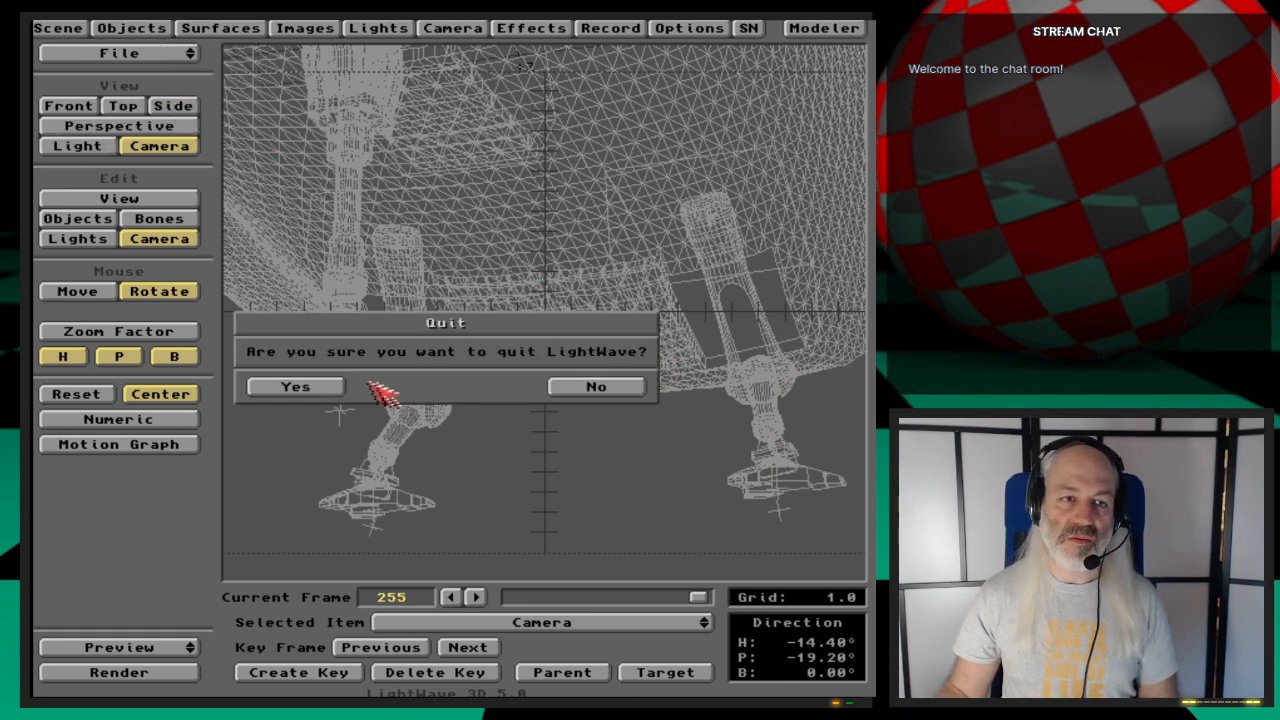
left_click(325, 386)
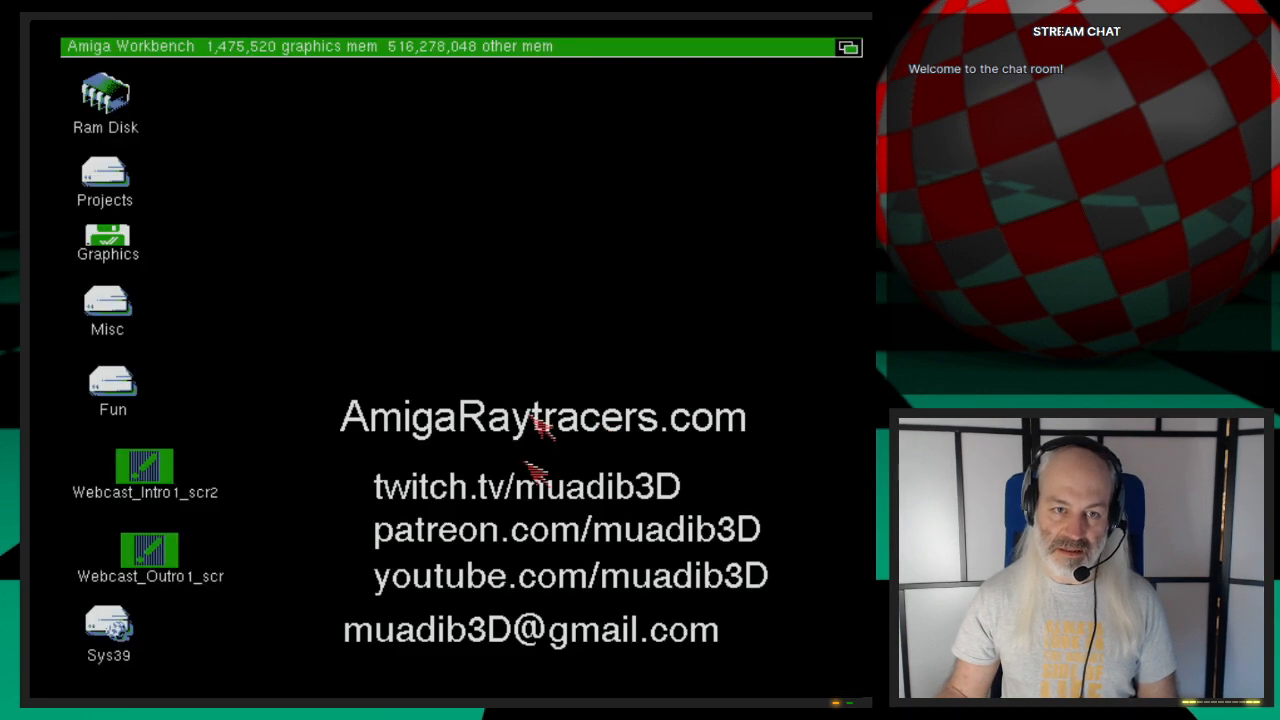